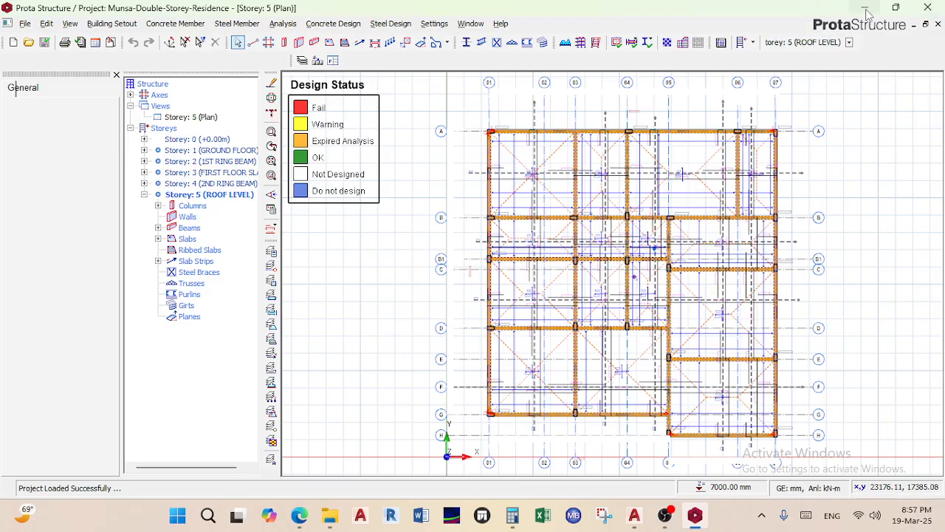
Minimize ProtaStructure and bring the Downloads folder window forward from the File Explorer taskbar
{"action": "left_click", "coordinate": [866, 8]}
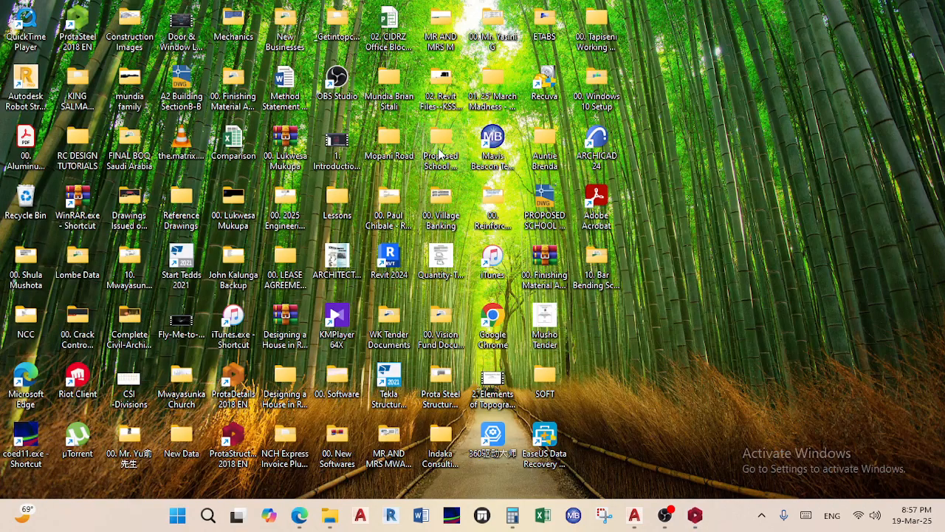
{"action": "mouse_move", "coordinate": [327, 523]}
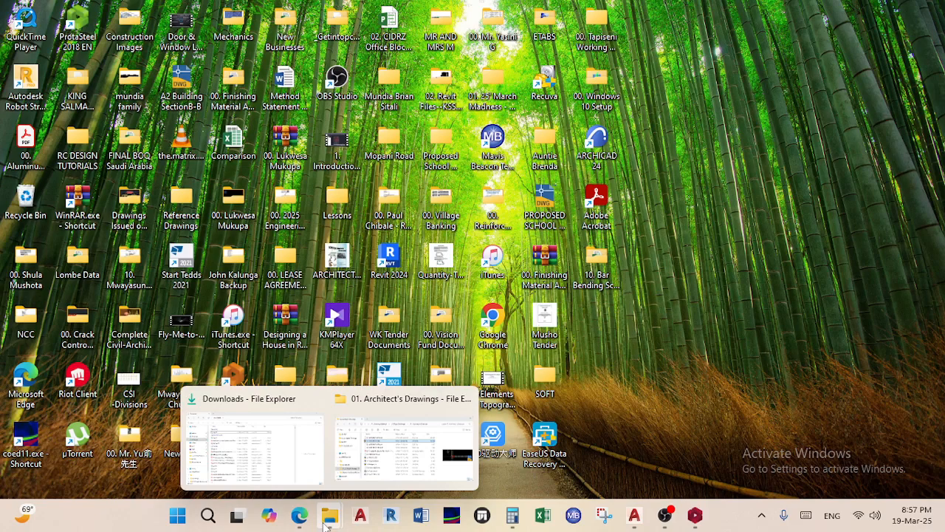
{"action": "left_click", "coordinate": [296, 473]}
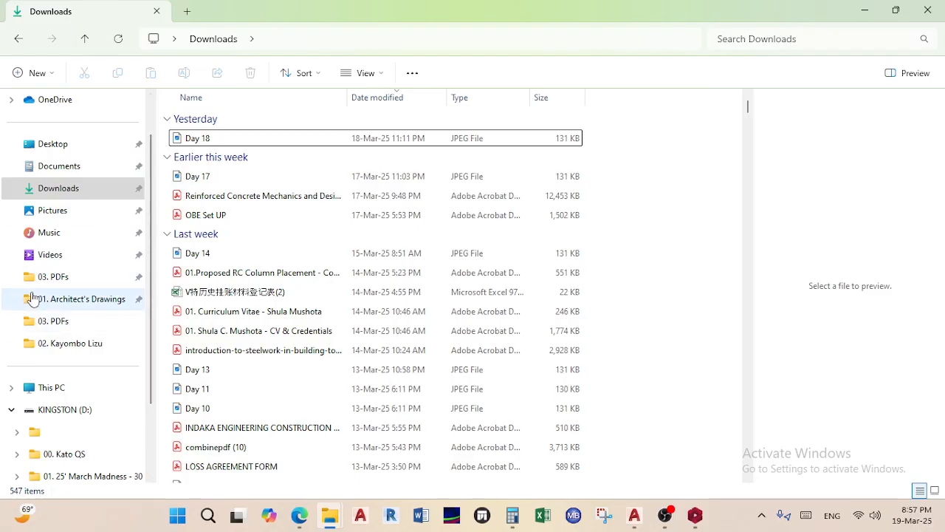
Switch from the WhatsApp browser window to the Teams meeting tab in Edge
{"action": "left_click", "coordinate": [295, 521]}
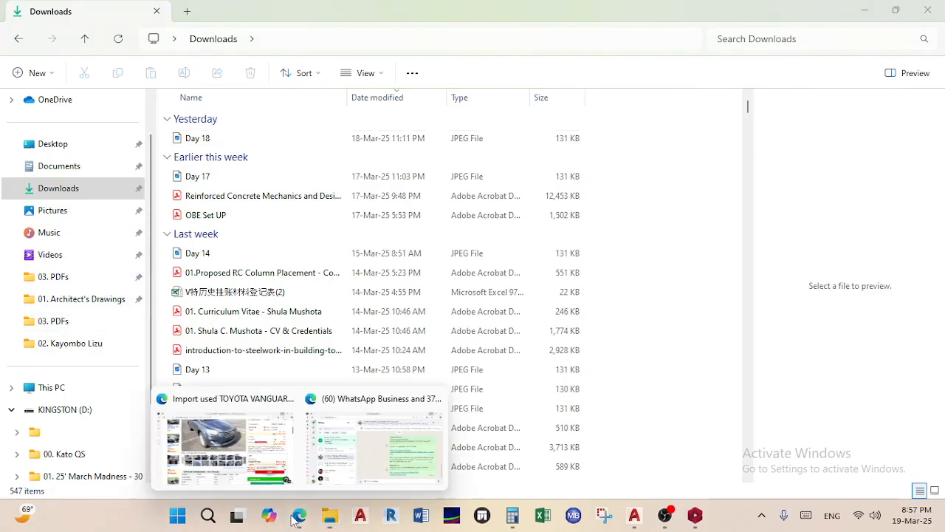
{"action": "left_click", "coordinate": [347, 462]}
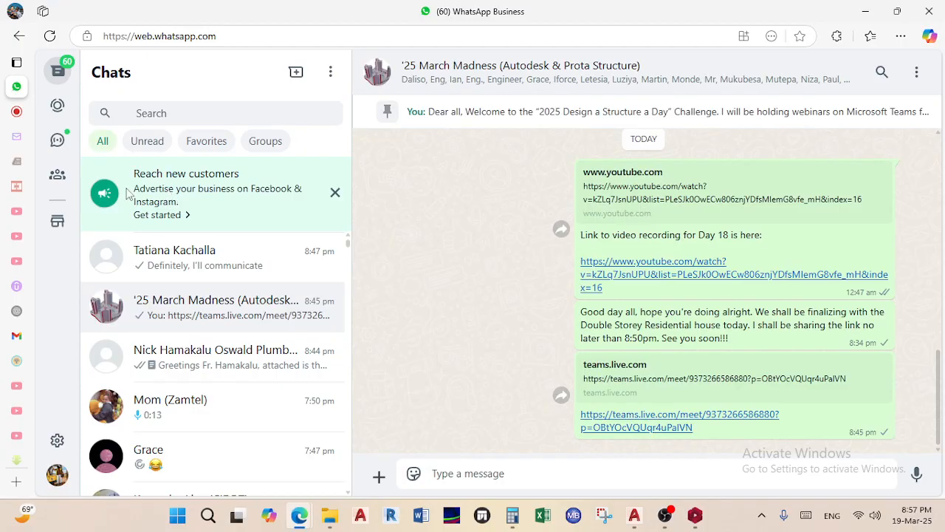
{"action": "left_click", "coordinate": [16, 110]}
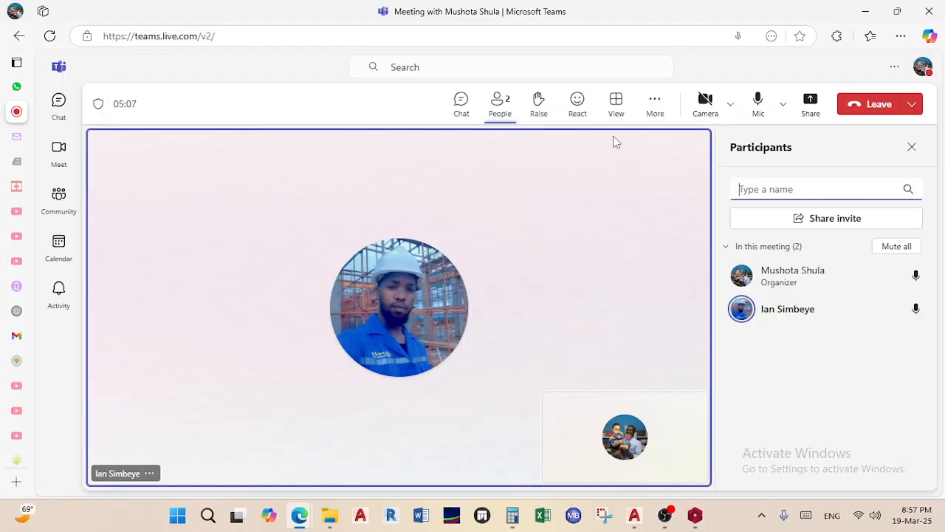
Share the entire screen in Teams, hide the sharing notice, and minimize the meeting
{"action": "left_click", "coordinate": [809, 103]}
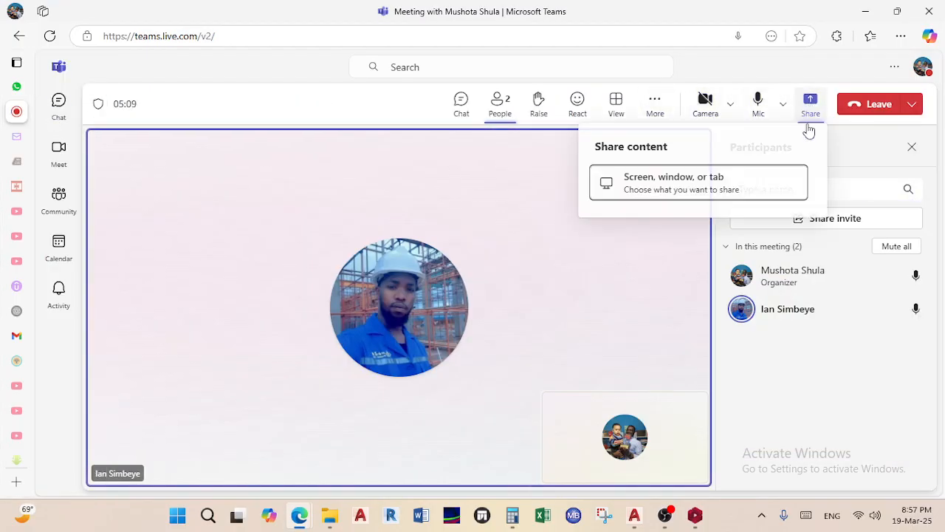
{"action": "left_click", "coordinate": [691, 189]}
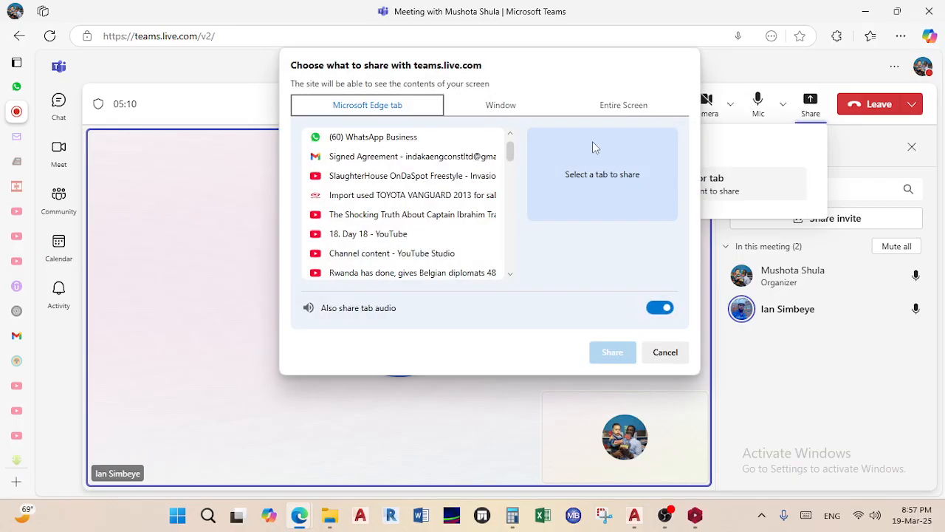
{"action": "left_click", "coordinate": [614, 106]}
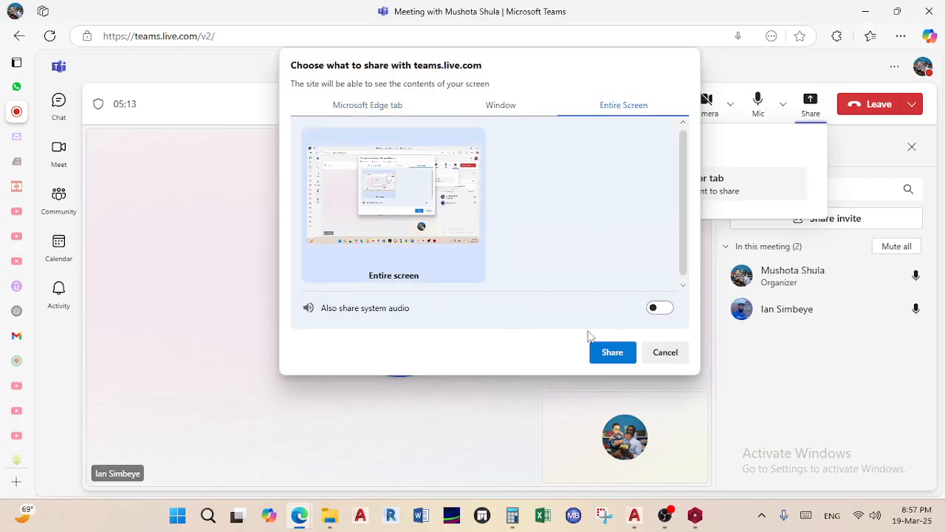
{"action": "left_click", "coordinate": [612, 351]}
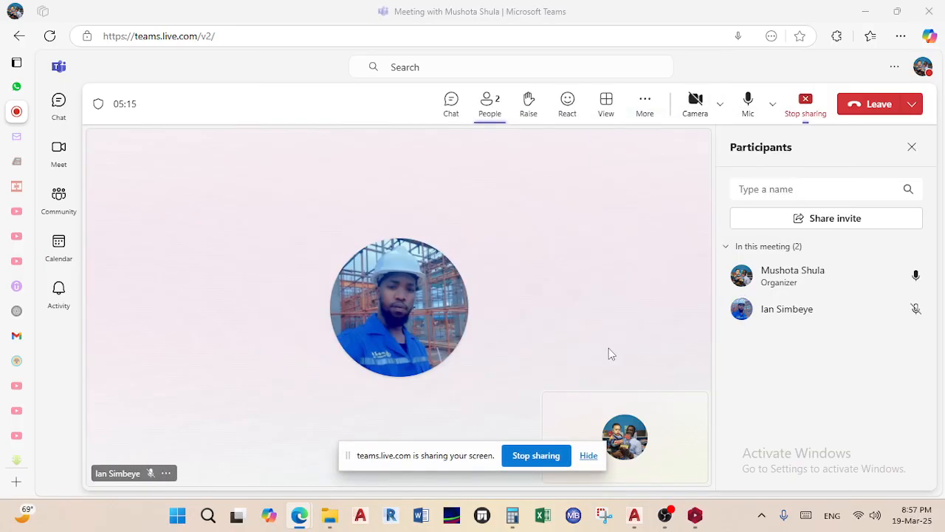
{"action": "left_click", "coordinate": [589, 455]}
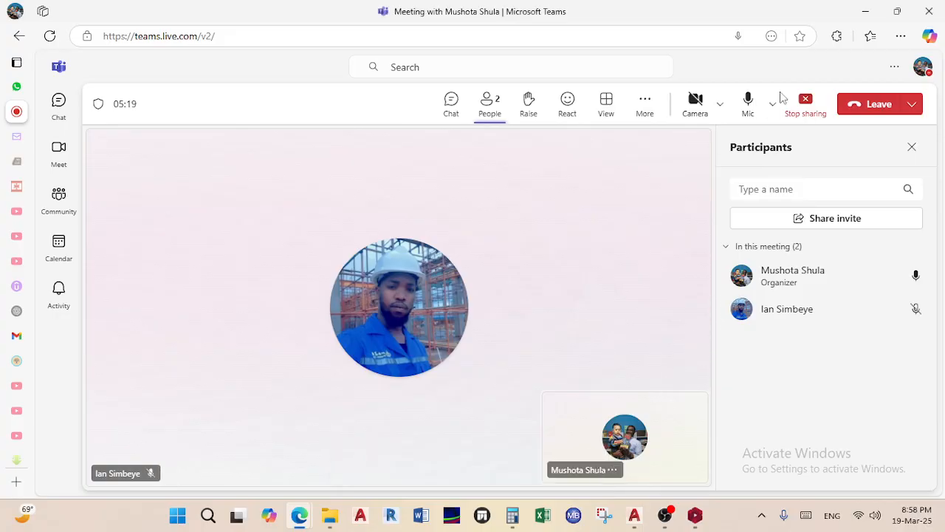
{"action": "left_click", "coordinate": [865, 11]}
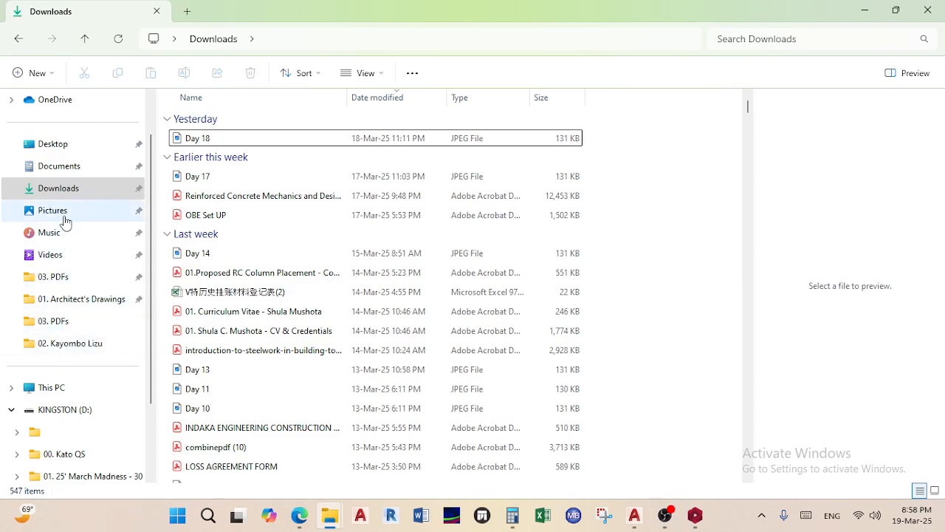
Go to Documents and open the ProtaData2018 folder
{"action": "scroll", "coordinate": [85, 301], "scroll_direction": "up", "scroll_amount": 1}
{"action": "scroll", "coordinate": [85, 300], "scroll_direction": "down", "scroll_amount": 3}
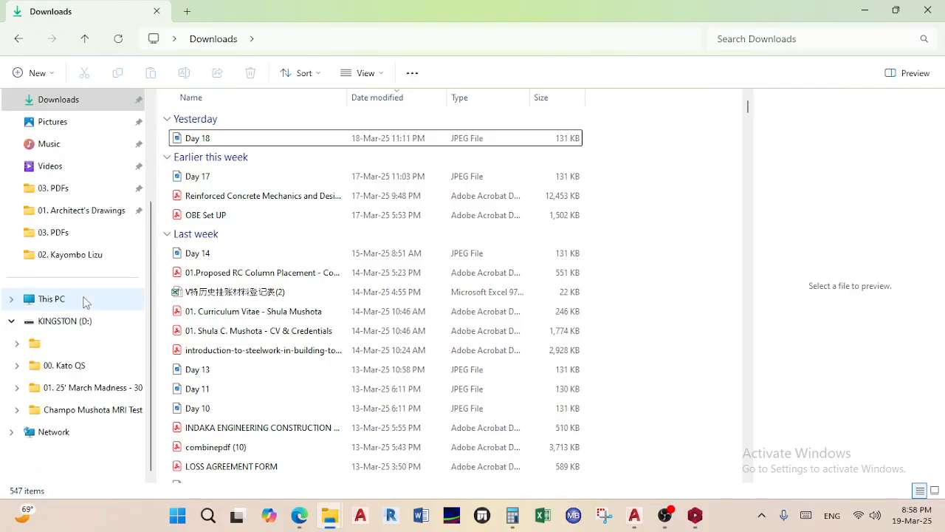
{"action": "scroll", "coordinate": [86, 300], "scroll_direction": "up", "scroll_amount": 3}
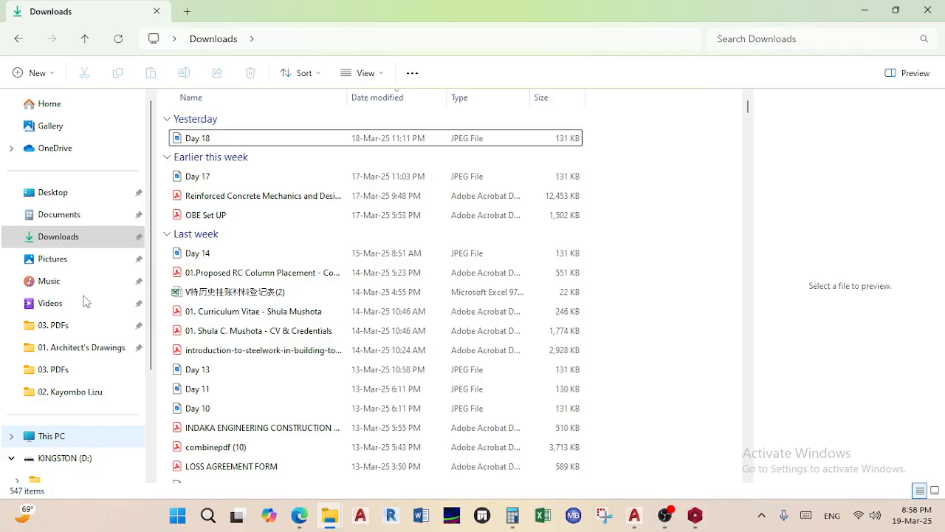
{"action": "left_click", "coordinate": [74, 215]}
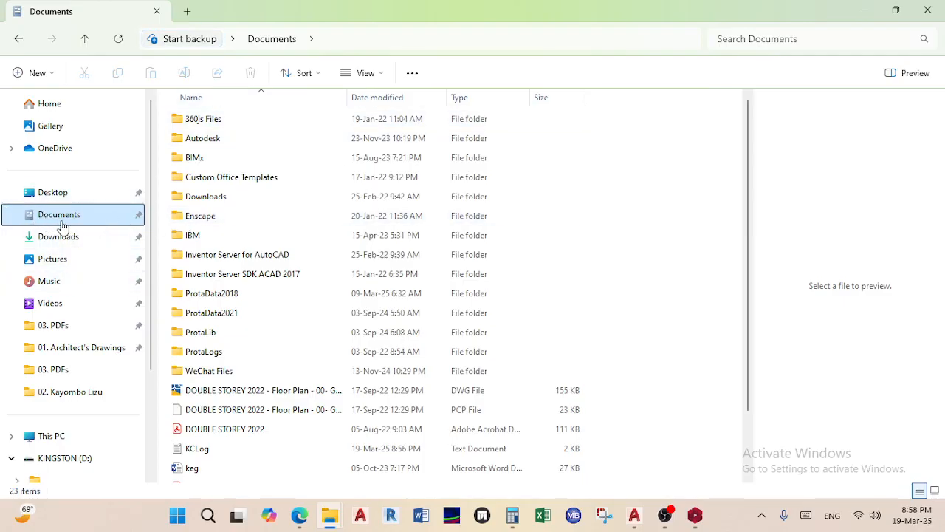
{"action": "left_click", "coordinate": [198, 296]}
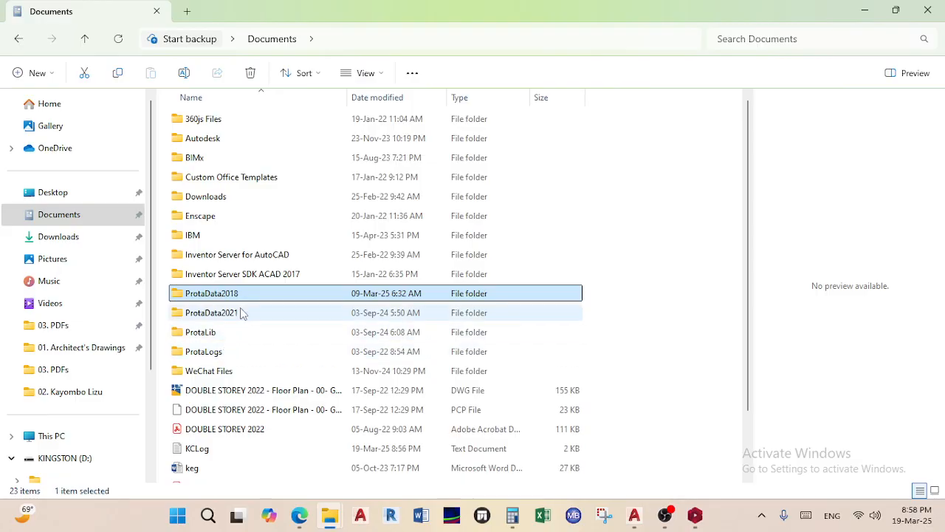
{"action": "left_click", "coordinate": [204, 314]}
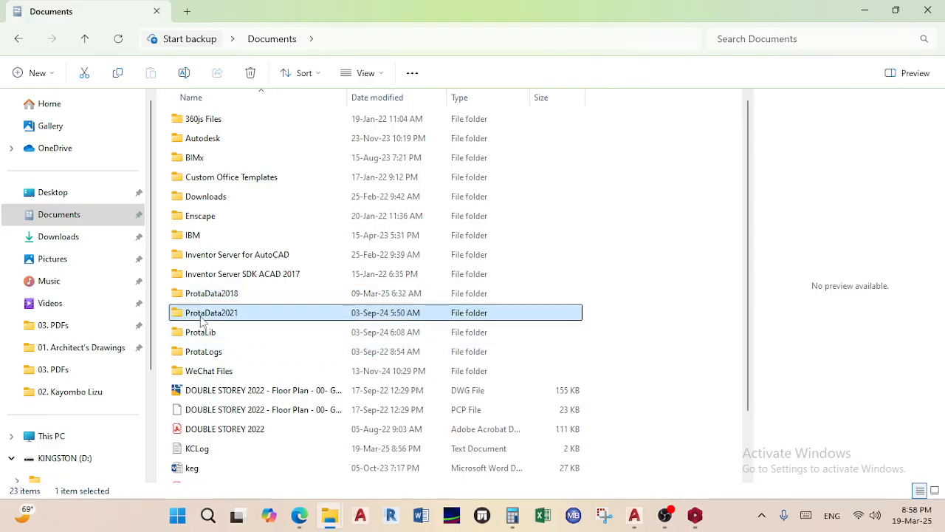
{"action": "double_click", "coordinate": [256, 293]}
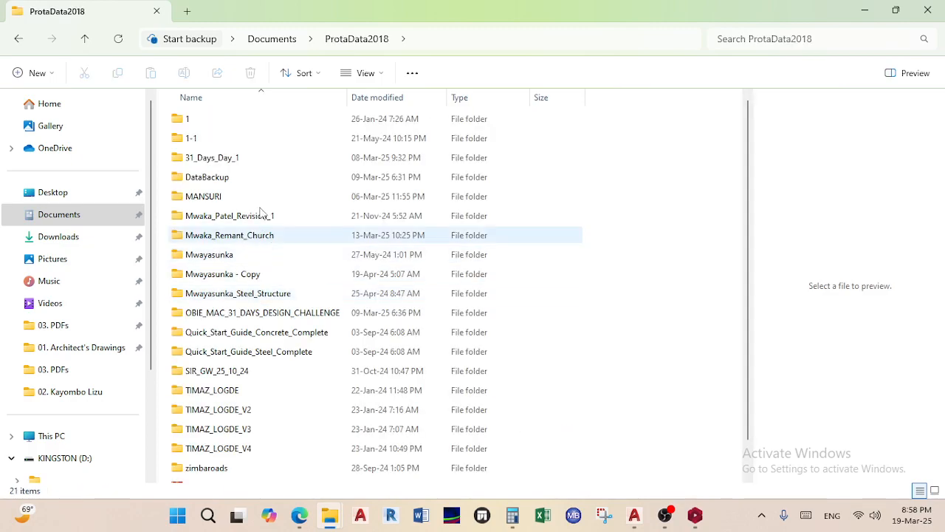
{"action": "scroll", "coordinate": [253, 185], "scroll_direction": "down", "scroll_amount": 1}
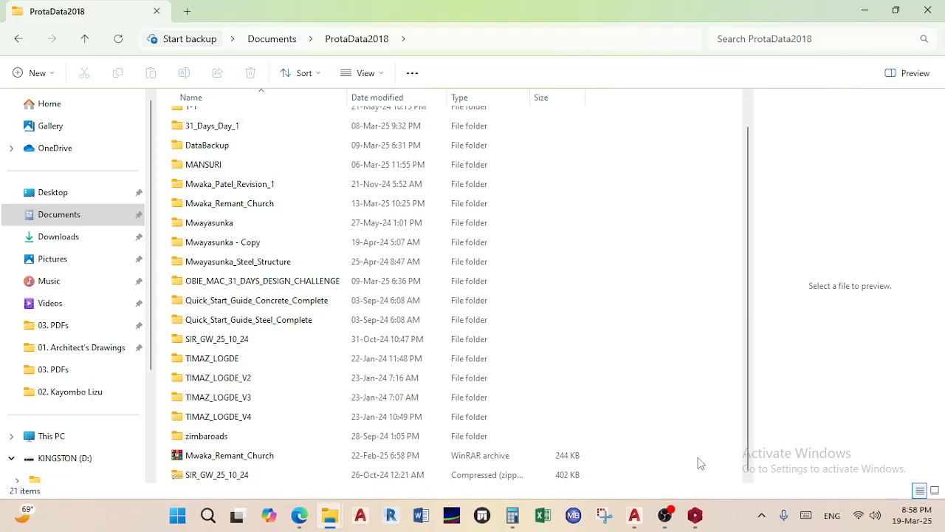
Look inside the 31_Days_Day_1 folder, then open Mwaka_Remant_Church in ProtaData2018
{"action": "left_click", "coordinate": [694, 517]}
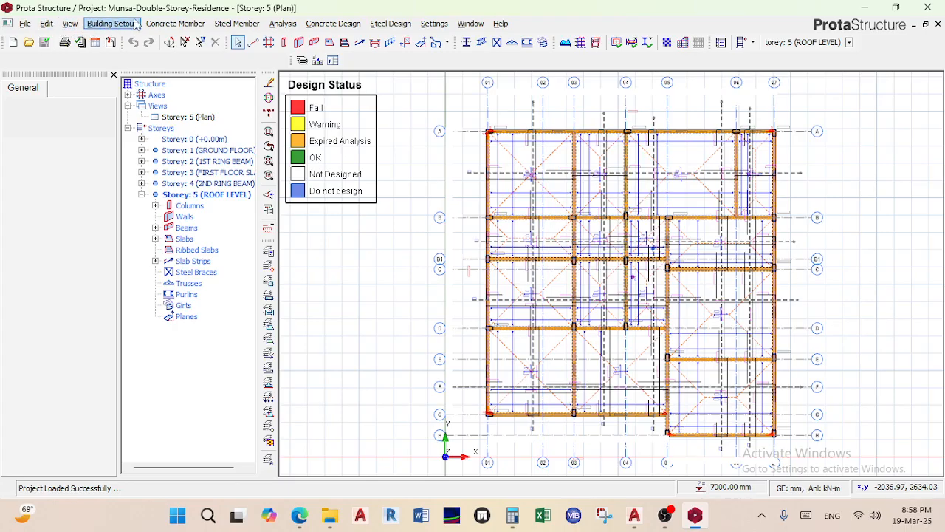
{"action": "left_click", "coordinate": [865, 8]}
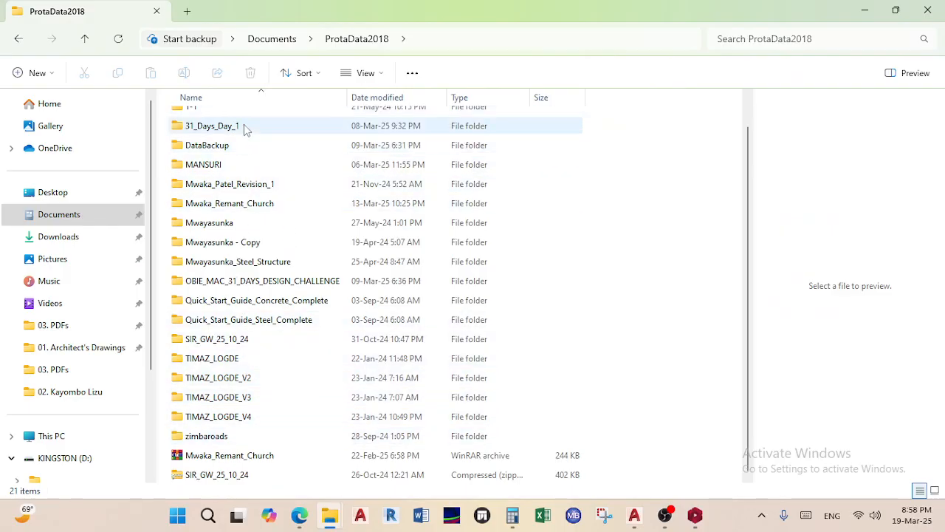
{"action": "double_click", "coordinate": [230, 127]}
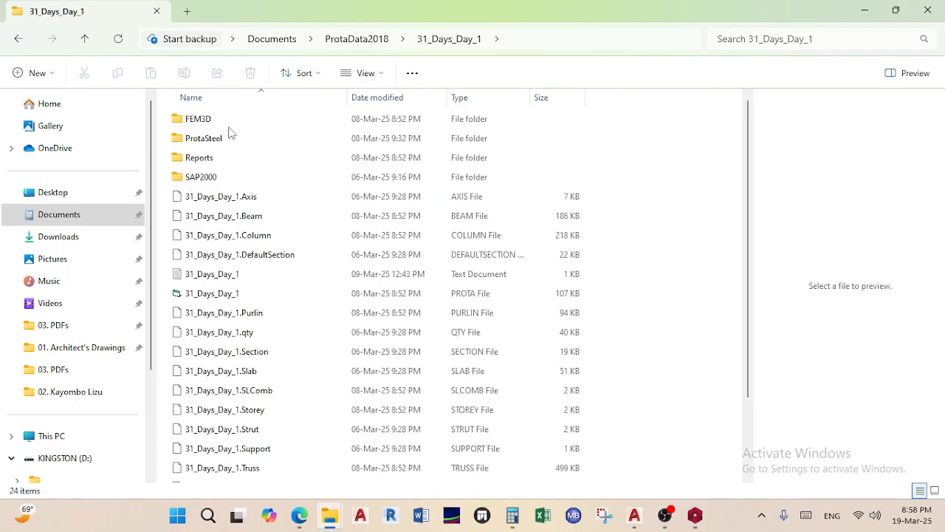
{"action": "scroll", "coordinate": [228, 251], "scroll_direction": "down", "scroll_amount": 3}
{"action": "scroll", "coordinate": [227, 264], "scroll_direction": "up", "scroll_amount": 3}
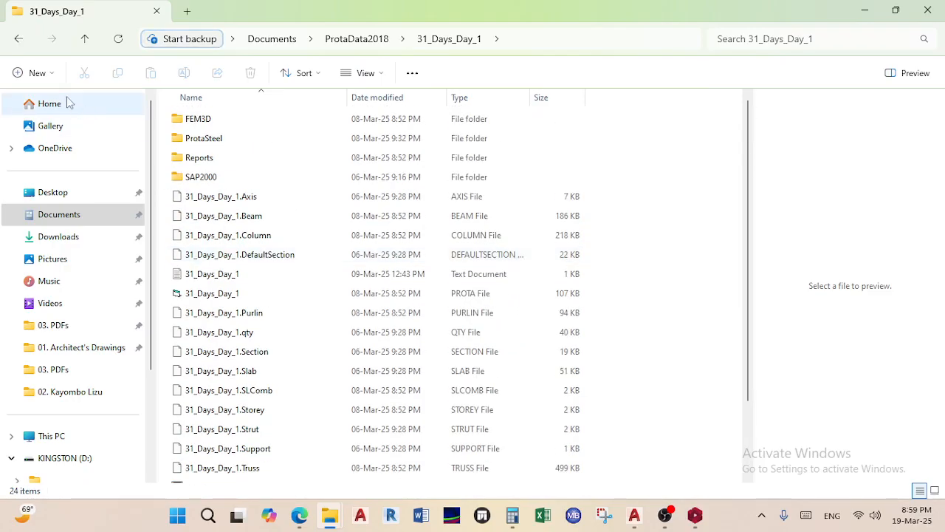
{"action": "left_click", "coordinate": [19, 38]}
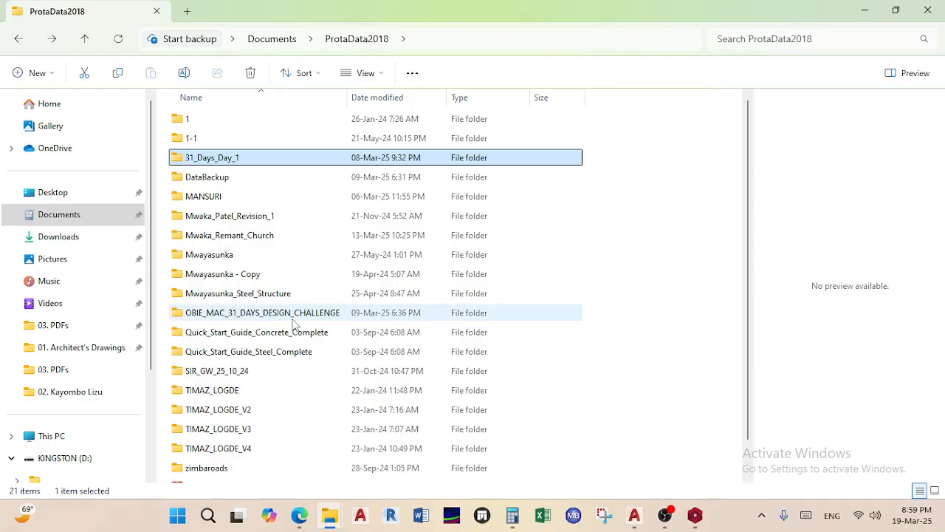
{"action": "scroll", "coordinate": [284, 387], "scroll_direction": "down", "scroll_amount": 1}
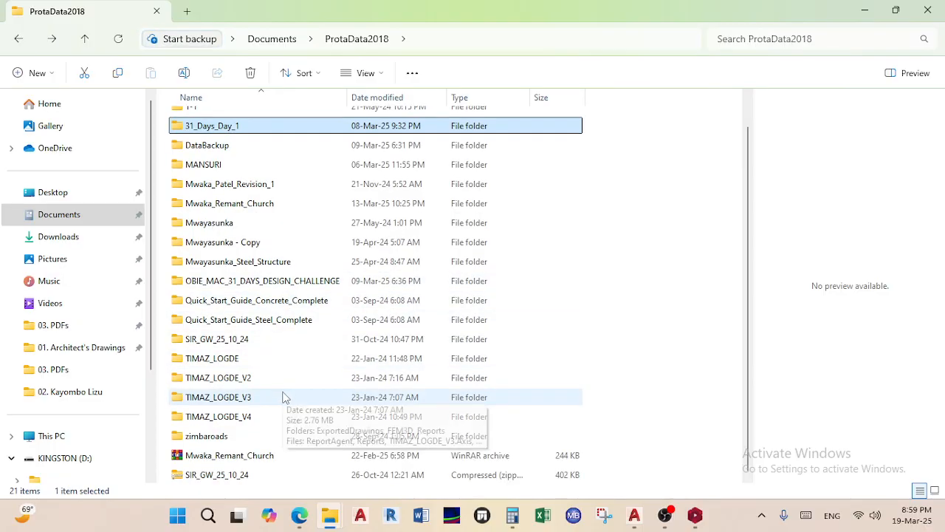
{"action": "left_click", "coordinate": [299, 211]}
{"action": "double_click", "coordinate": [298, 210]}
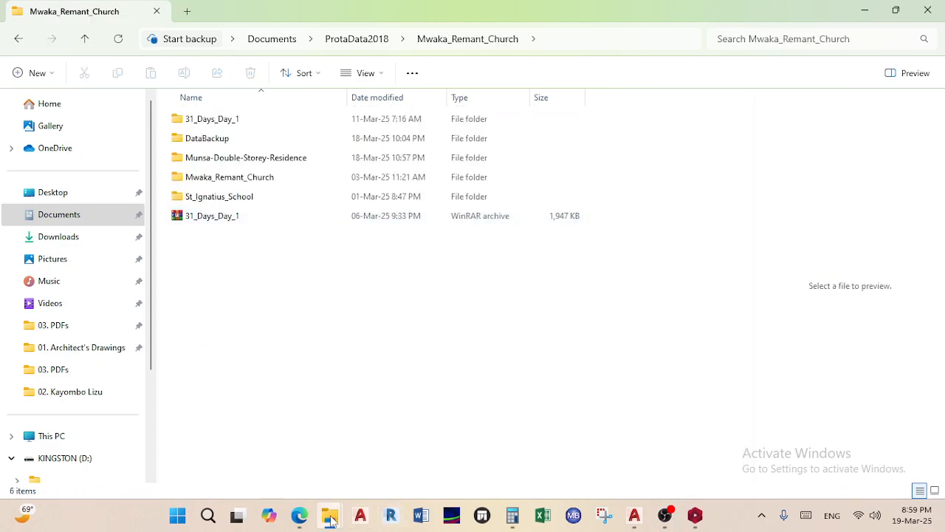
Admit the waiting Teams participant, close the group-meeting banner, and return to ProtaStructure
{"action": "mouse_move", "coordinate": [299, 514]}
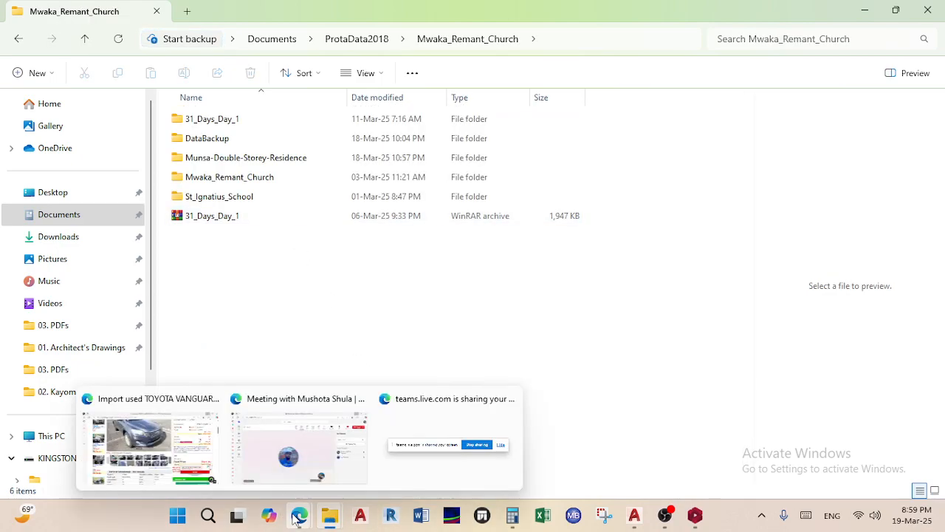
{"action": "left_click", "coordinate": [296, 443]}
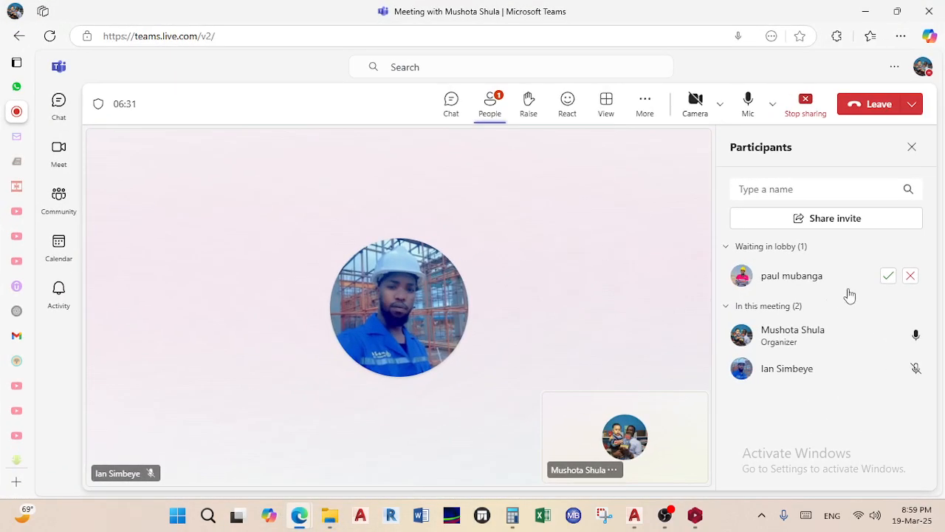
{"action": "left_click", "coordinate": [885, 277]}
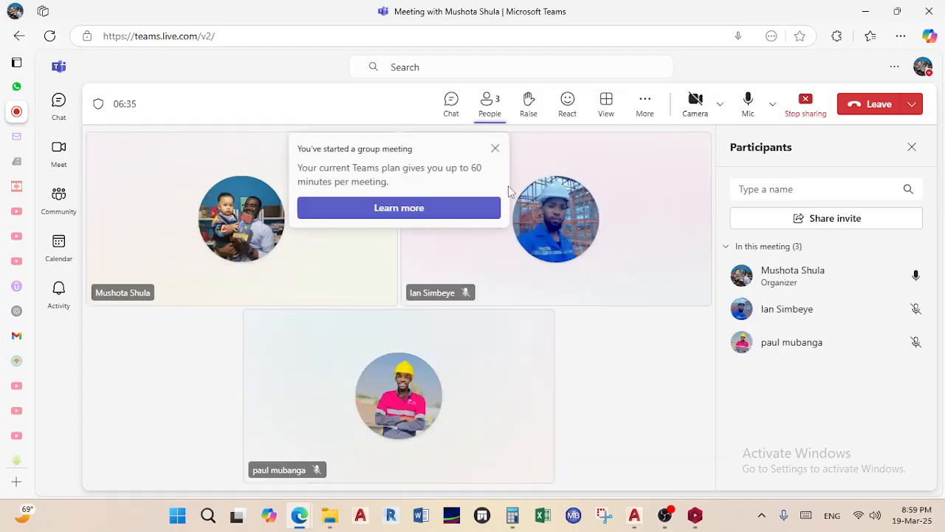
{"action": "left_click", "coordinate": [495, 150]}
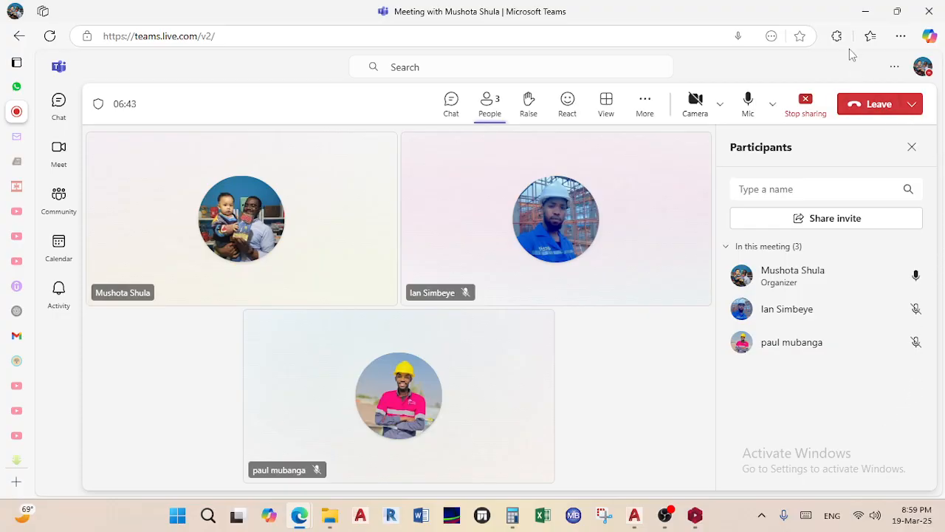
{"action": "left_click", "coordinate": [866, 11]}
{"action": "left_click", "coordinate": [695, 516]}
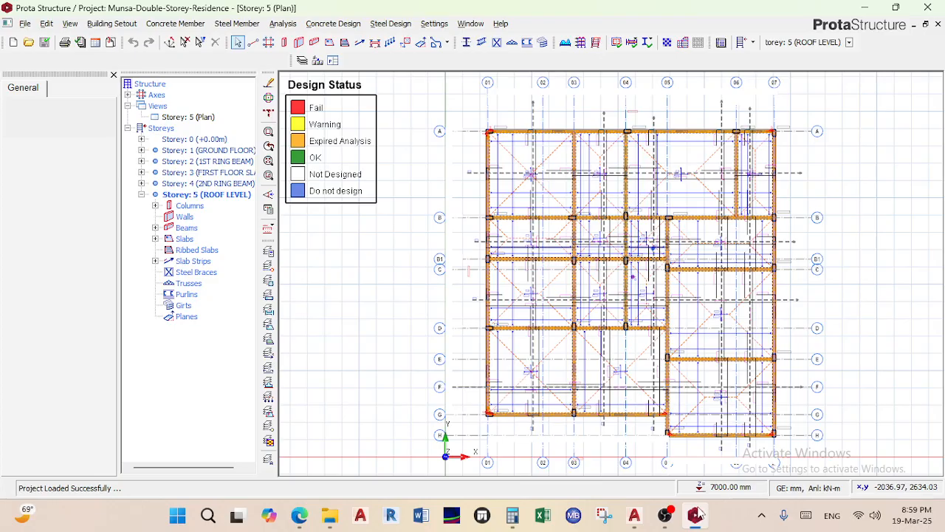
Minimize ProtaStructure to reveal the Mwaka_Remant_Church folder behind it
{"action": "left_click", "coordinate": [696, 515]}
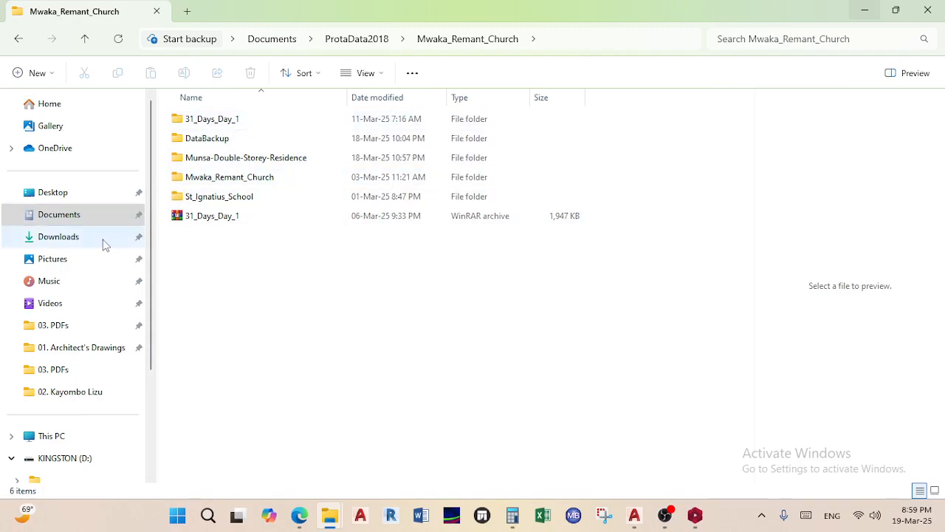
Browse This PC > C: > Users > profile > Documents, then open ProtaData2018
{"action": "left_click", "coordinate": [86, 220]}
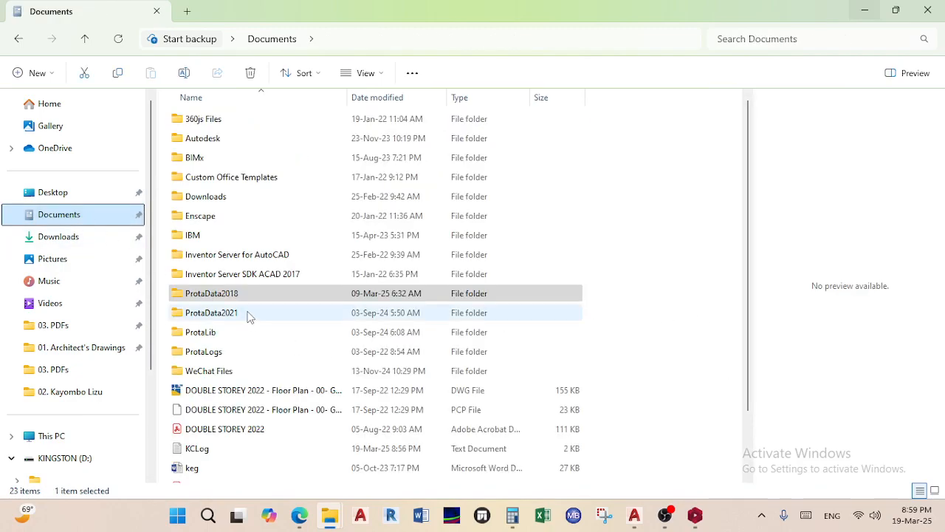
{"action": "mouse_move", "coordinate": [249, 316]}
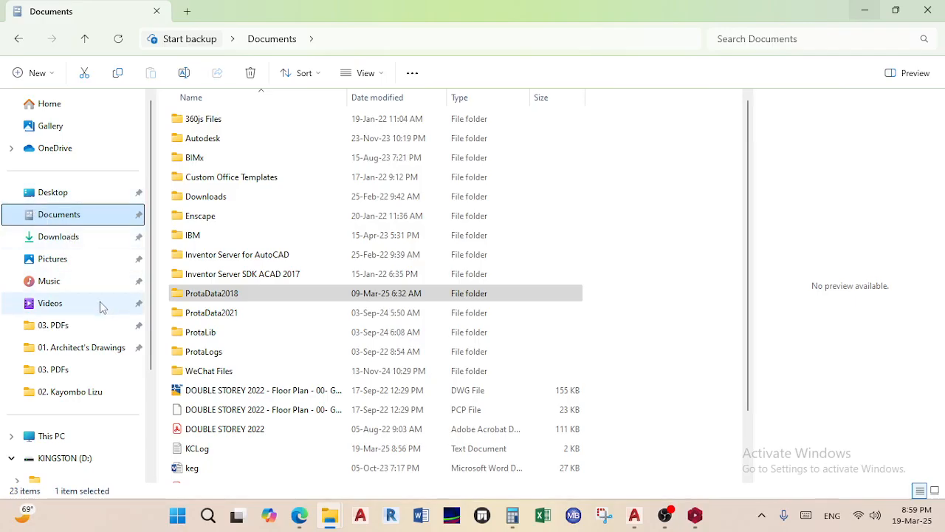
{"action": "scroll", "coordinate": [99, 305], "scroll_direction": "down", "scroll_amount": 2}
{"action": "left_click", "coordinate": [65, 302]}
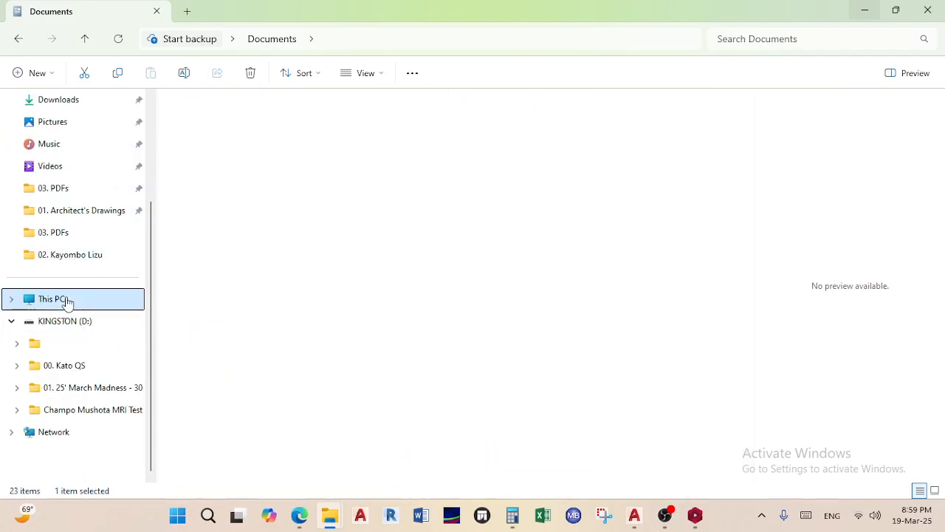
{"action": "double_click", "coordinate": [459, 122]}
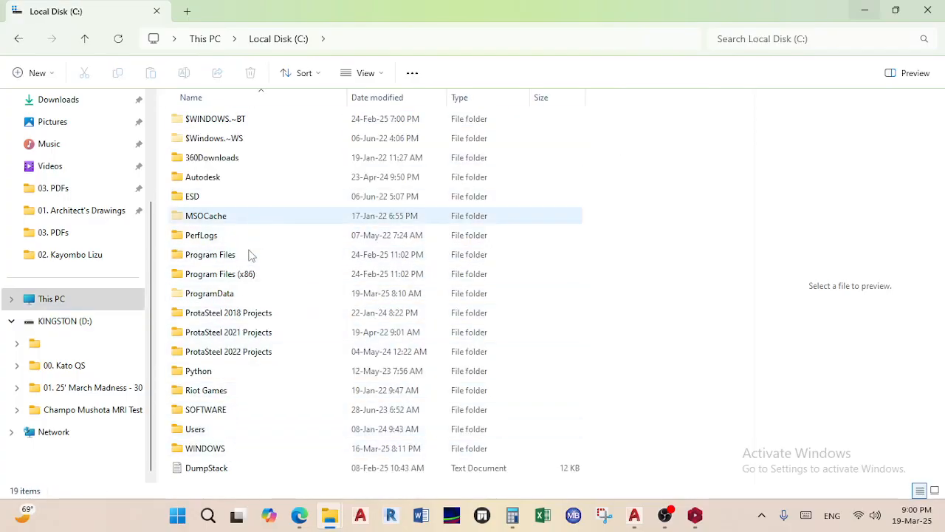
{"action": "double_click", "coordinate": [210, 430]}
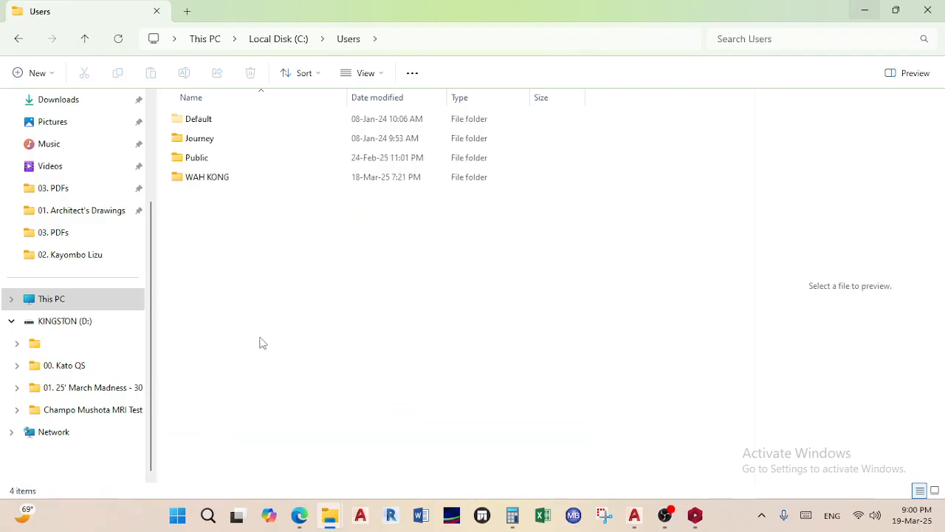
{"action": "double_click", "coordinate": [243, 177]}
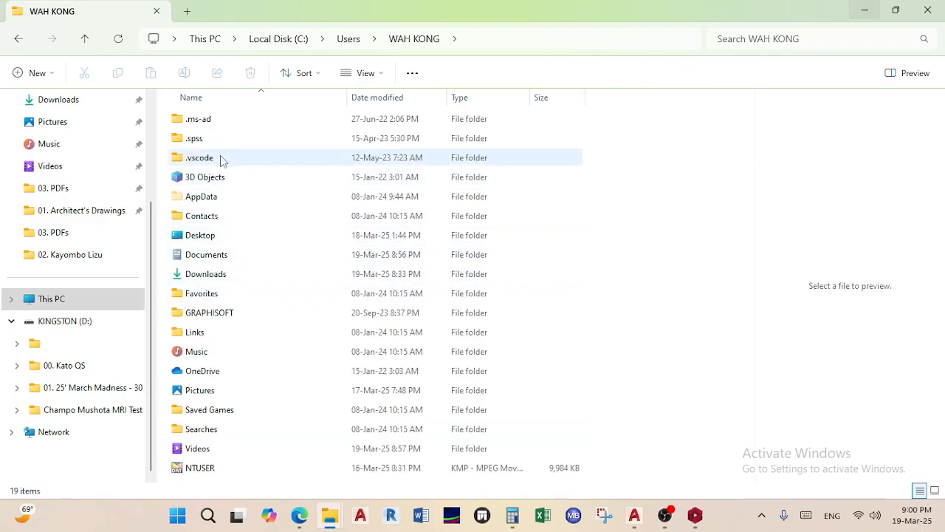
{"action": "double_click", "coordinate": [228, 255]}
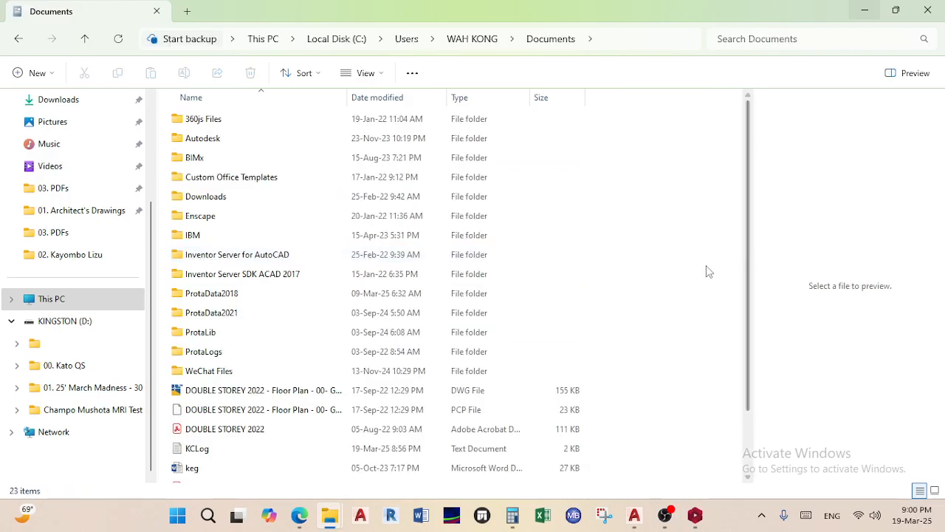
{"action": "scroll", "coordinate": [87, 274], "scroll_direction": "up", "scroll_amount": 2}
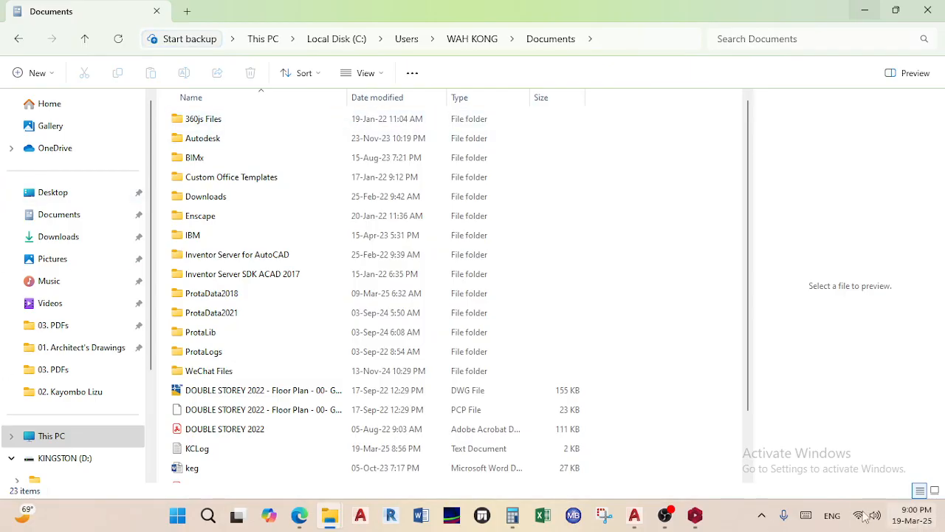
{"action": "left_click", "coordinate": [77, 224]}
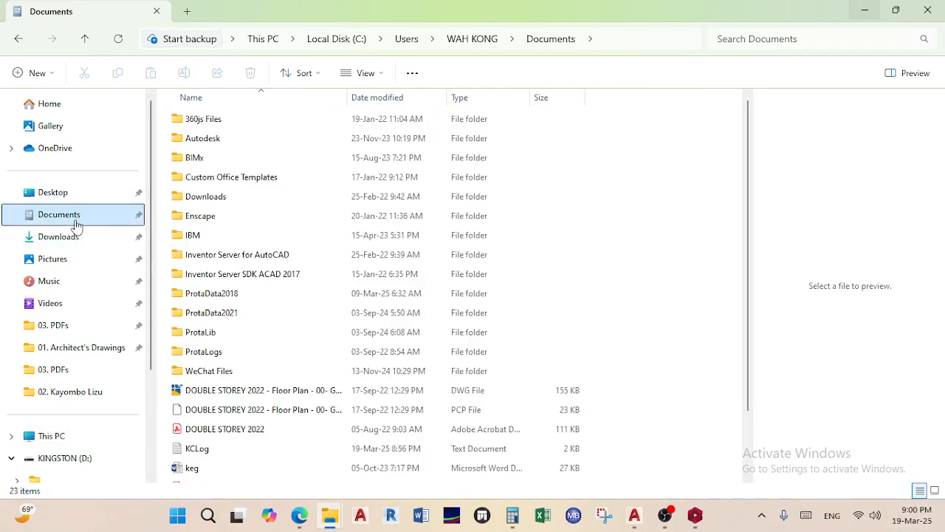
{"action": "double_click", "coordinate": [238, 295]}
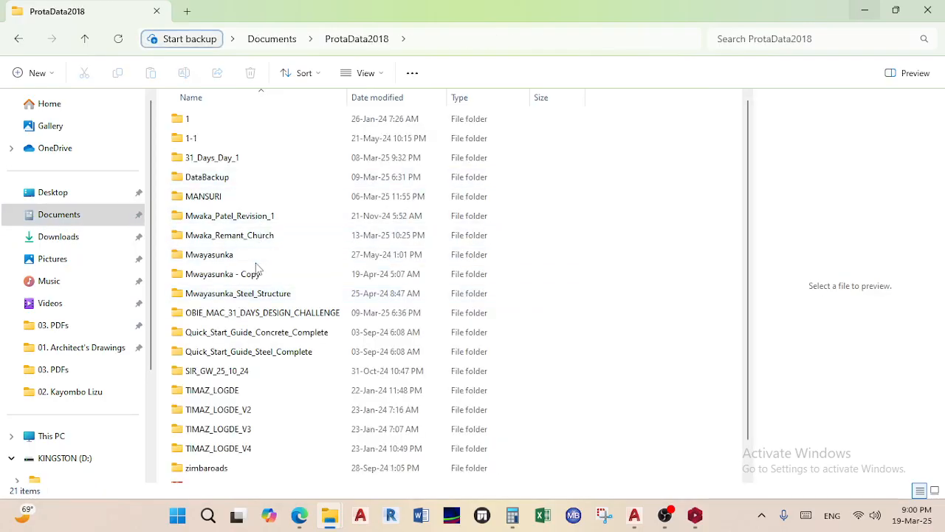
Open Mwaka_Remant_Church and then the Munsa-Double-Storey-Residence project folder
{"action": "double_click", "coordinate": [238, 241]}
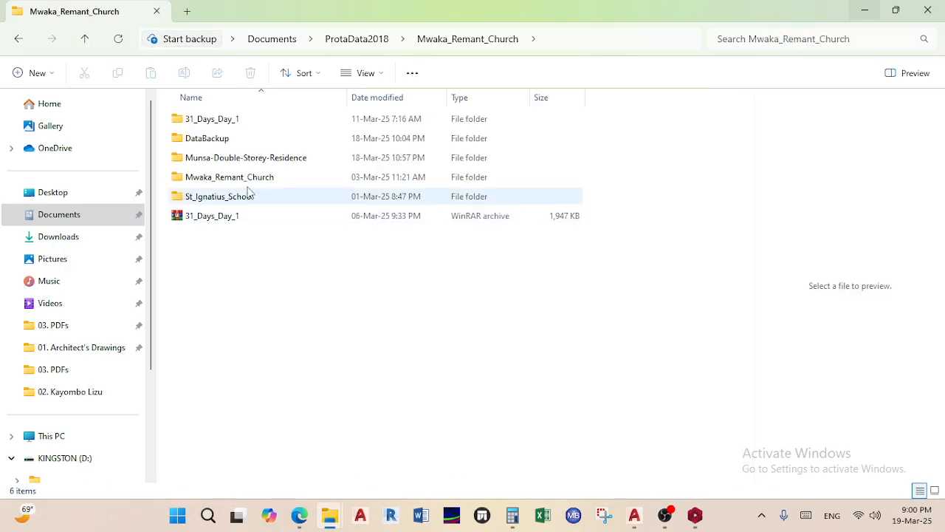
{"action": "double_click", "coordinate": [247, 158]}
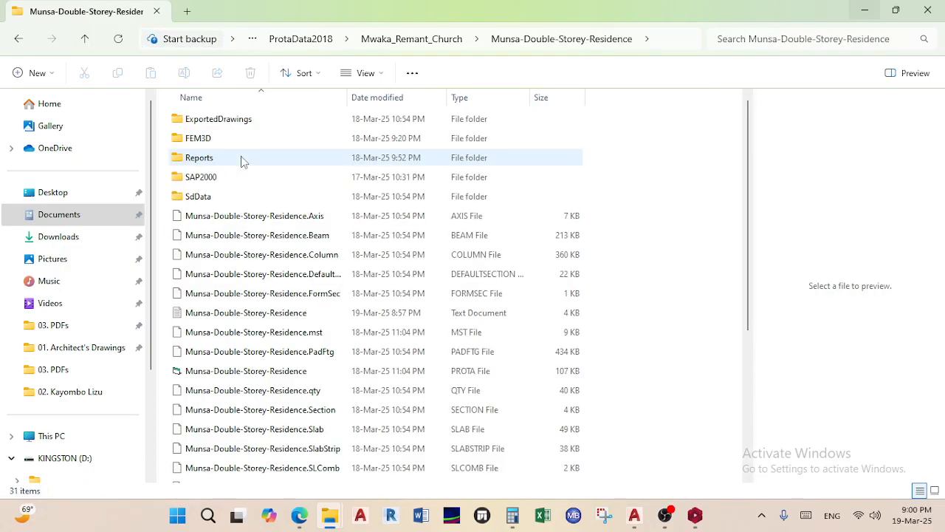
{"action": "left_click", "coordinate": [694, 516]}
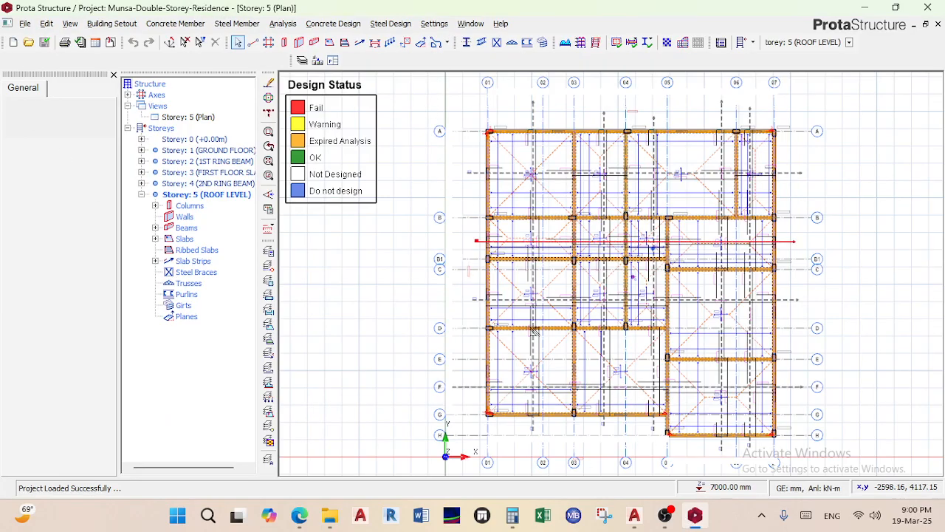
{"action": "left_click", "coordinate": [694, 515]}
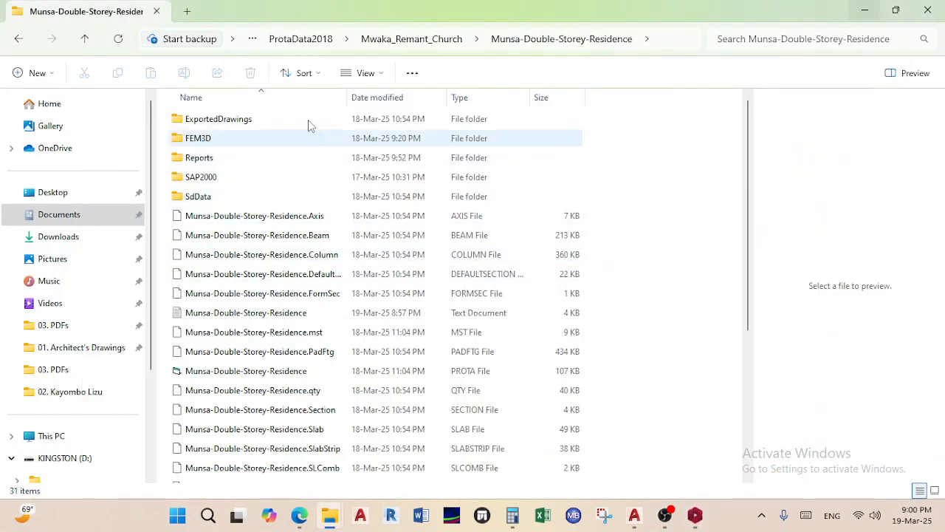
Check that the ExportedDrawings folder is empty, then return to the project folder's file list
{"action": "double_click", "coordinate": [234, 120]}
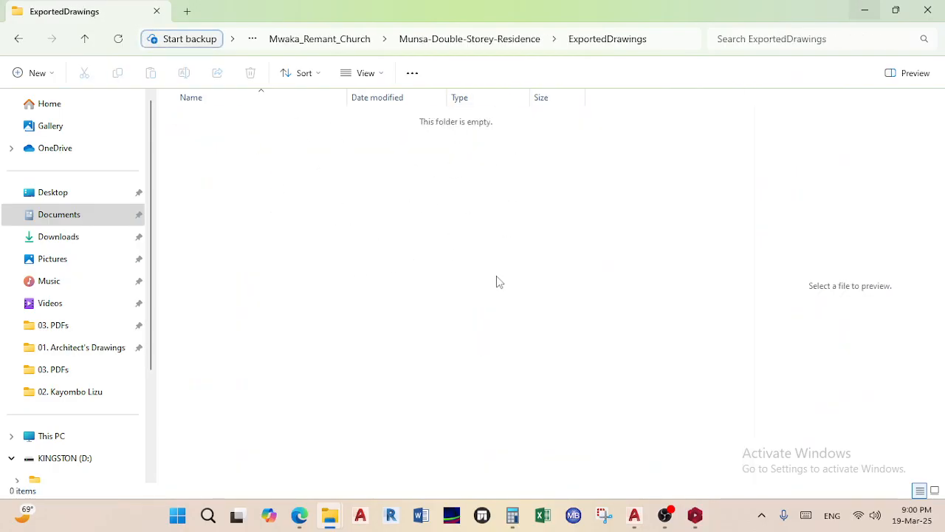
{"action": "left_click", "coordinate": [18, 39]}
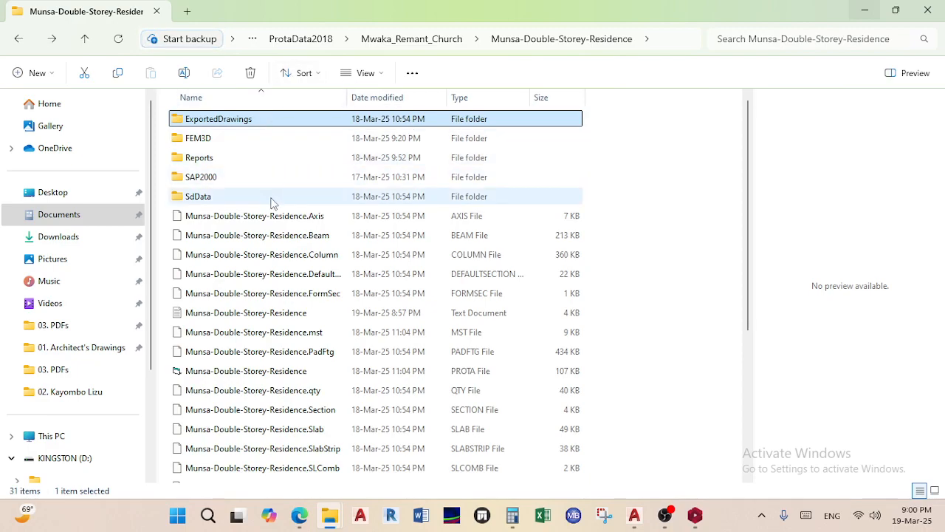
{"action": "scroll", "coordinate": [291, 270], "scroll_direction": "down", "scroll_amount": 4}
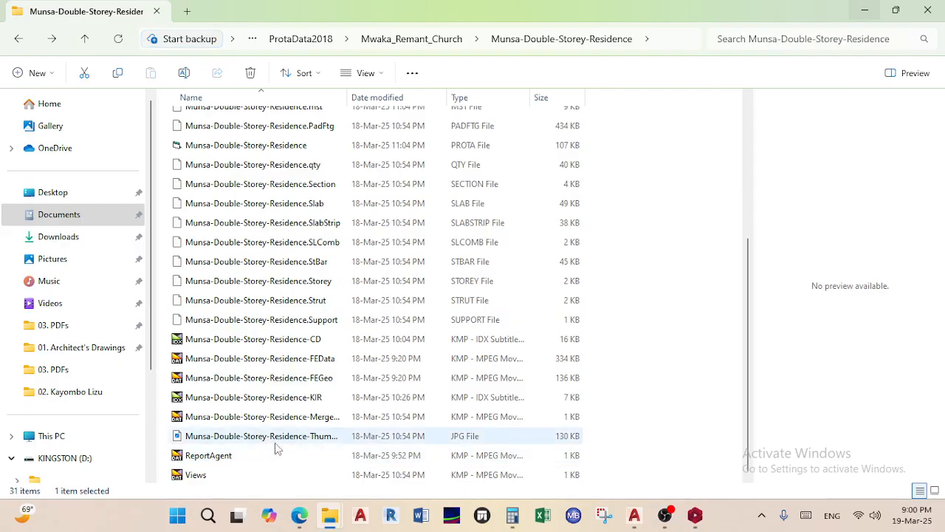
{"action": "scroll", "coordinate": [275, 447], "scroll_direction": "up", "scroll_amount": 4}
{"action": "scroll", "coordinate": [299, 298], "scroll_direction": "down", "scroll_amount": 4}
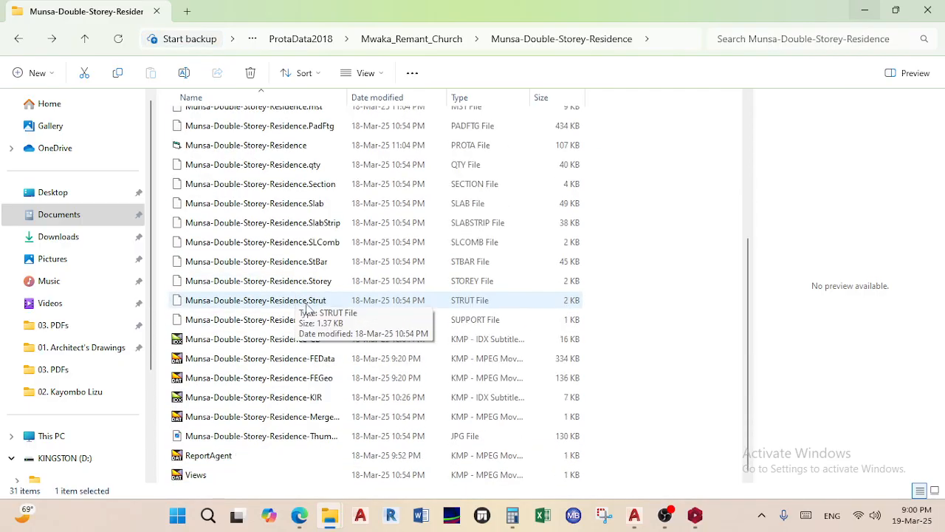
{"action": "scroll", "coordinate": [293, 423], "scroll_direction": "up", "scroll_amount": 4}
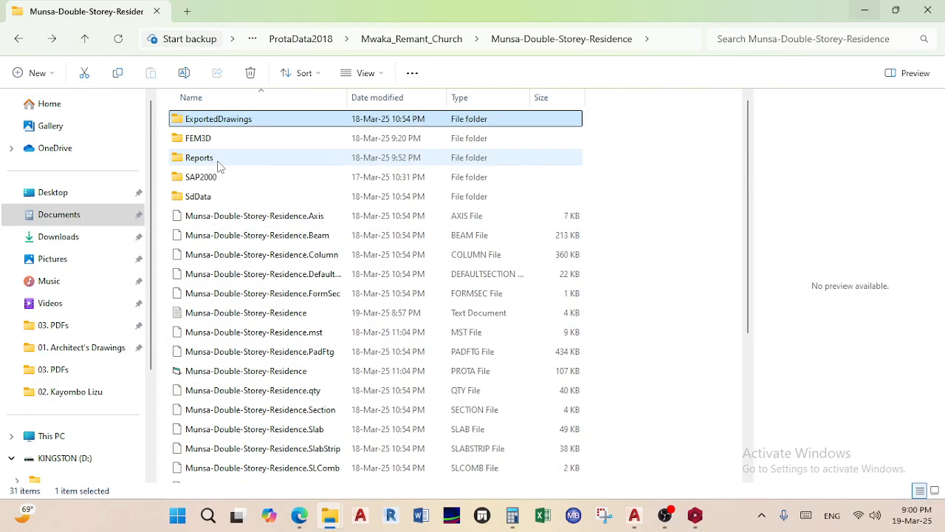
{"action": "scroll", "coordinate": [316, 280], "scroll_direction": "down", "scroll_amount": 4}
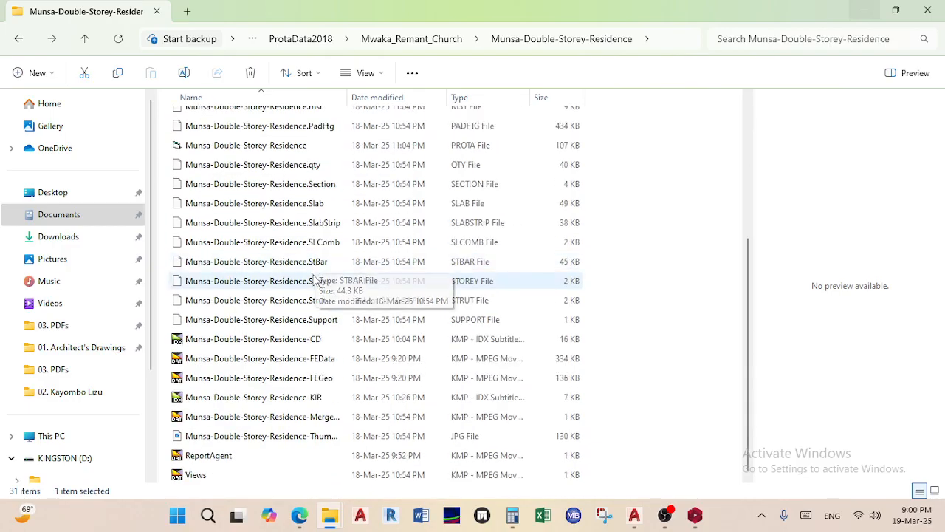
Preview the project's Thumb JPG and look inside the SAP2000 folder
{"action": "left_click", "coordinate": [260, 437]}
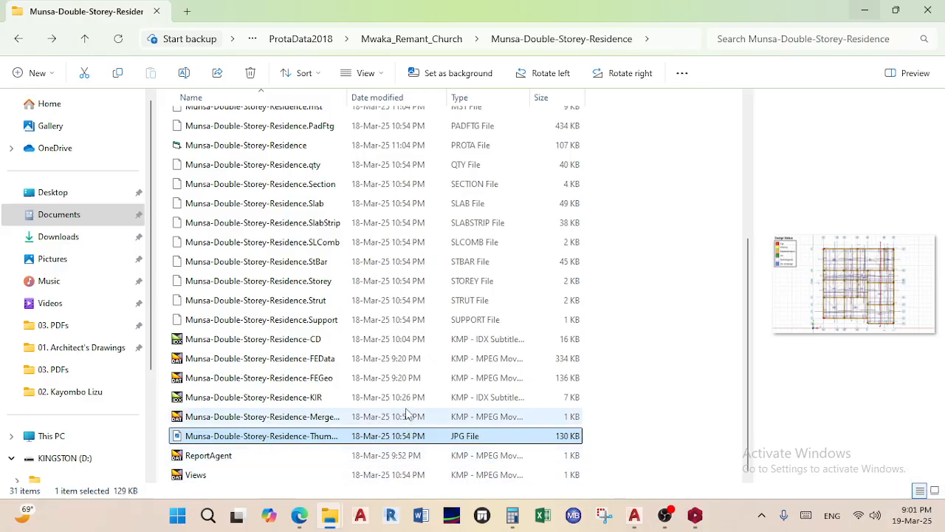
{"action": "scroll", "coordinate": [406, 258], "scroll_direction": "up", "scroll_amount": 4}
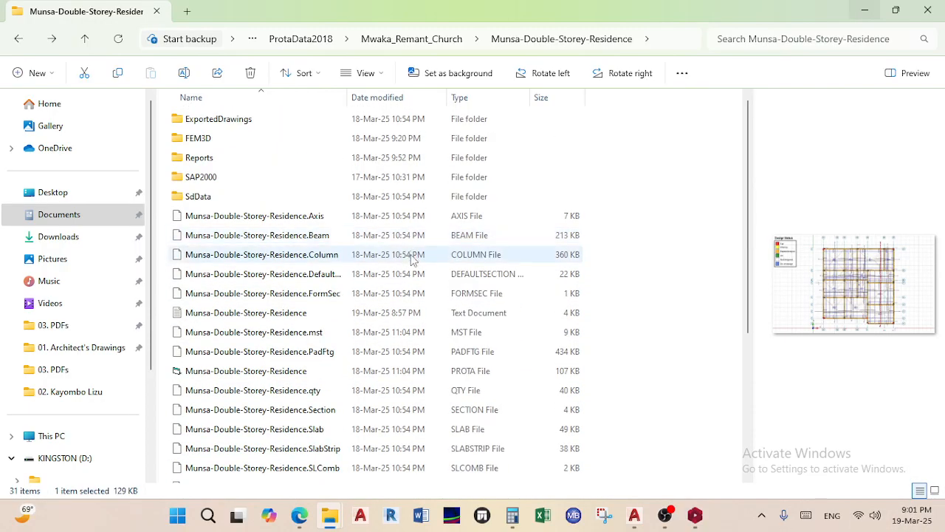
{"action": "scroll", "coordinate": [399, 414], "scroll_direction": "down", "scroll_amount": 4}
{"action": "scroll", "coordinate": [362, 465], "scroll_direction": "up", "scroll_amount": 4}
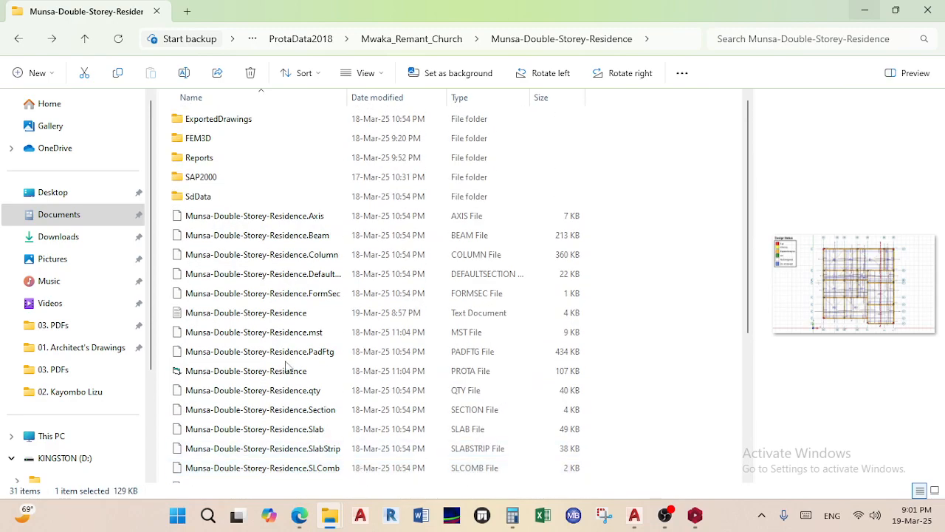
{"action": "double_click", "coordinate": [198, 183]}
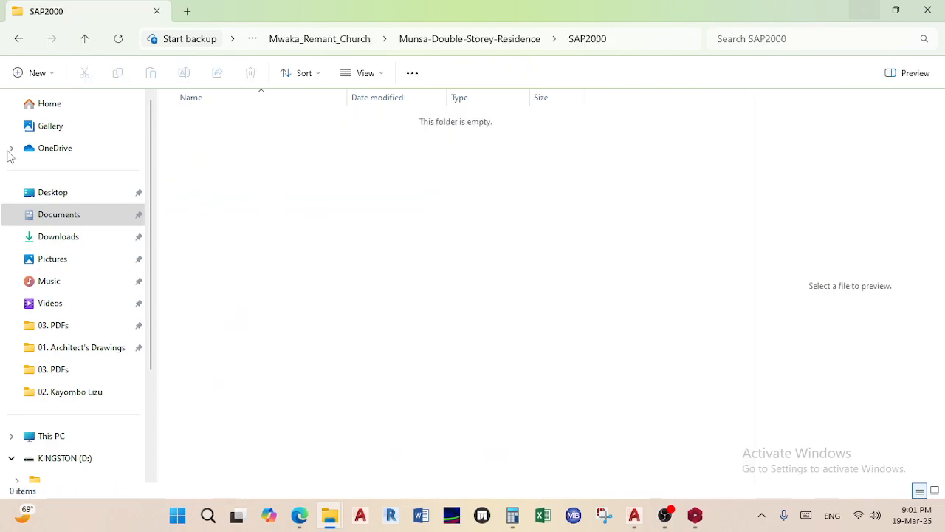
{"action": "key", "text": "alt+Left"}
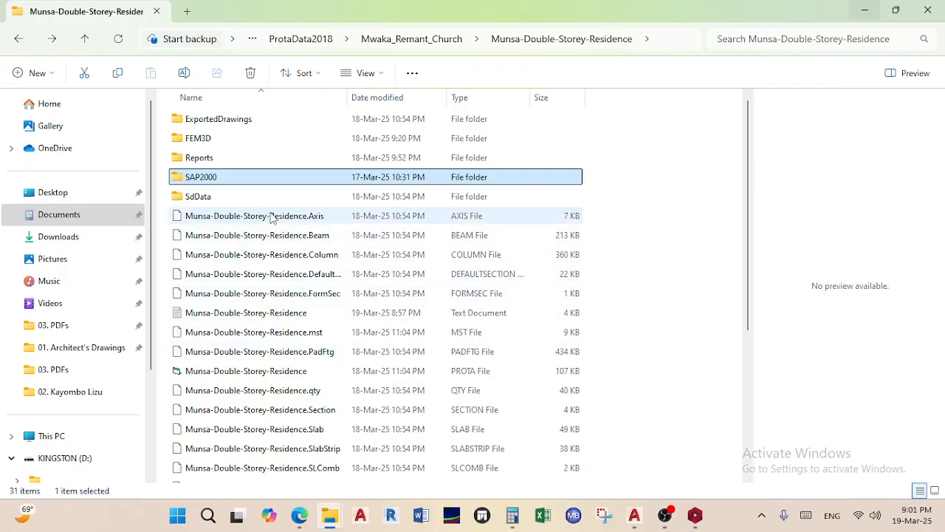
Inspect the FEM3D storey files and the ColRebar report in Reports, then return to ProtaStructure
{"action": "double_click", "coordinate": [222, 140]}
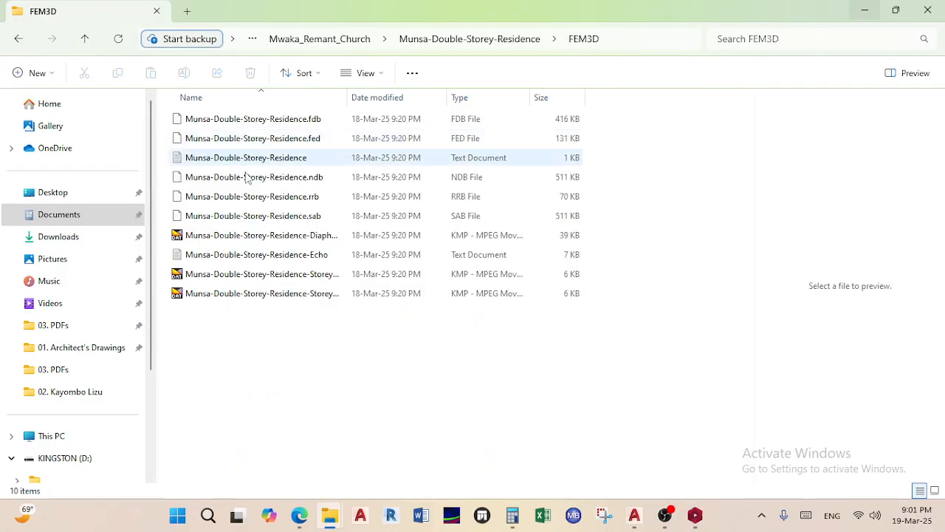
{"action": "left_click", "coordinate": [244, 296]}
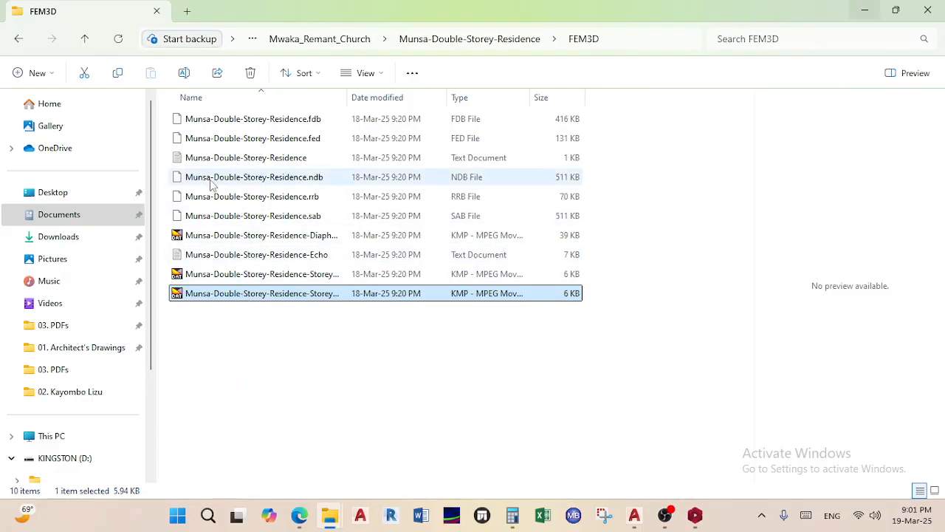
{"action": "left_click", "coordinate": [19, 38]}
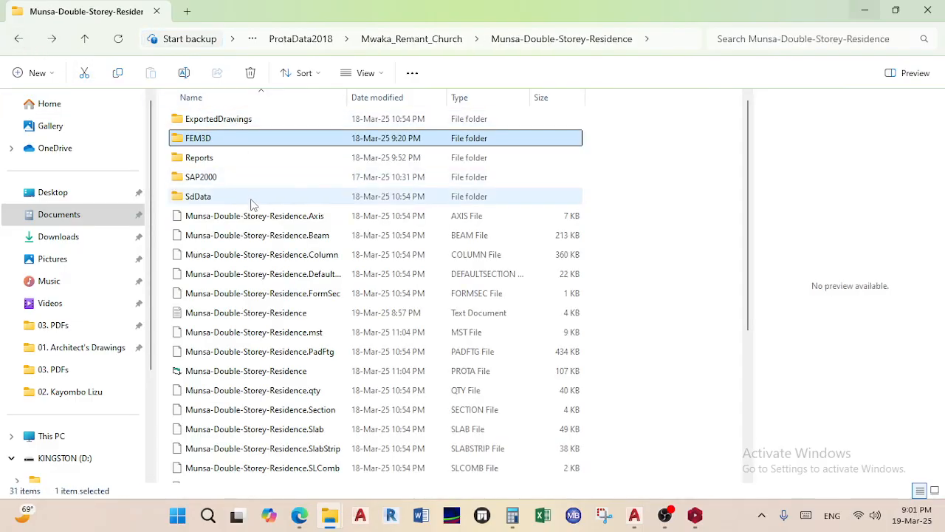
{"action": "double_click", "coordinate": [229, 158]}
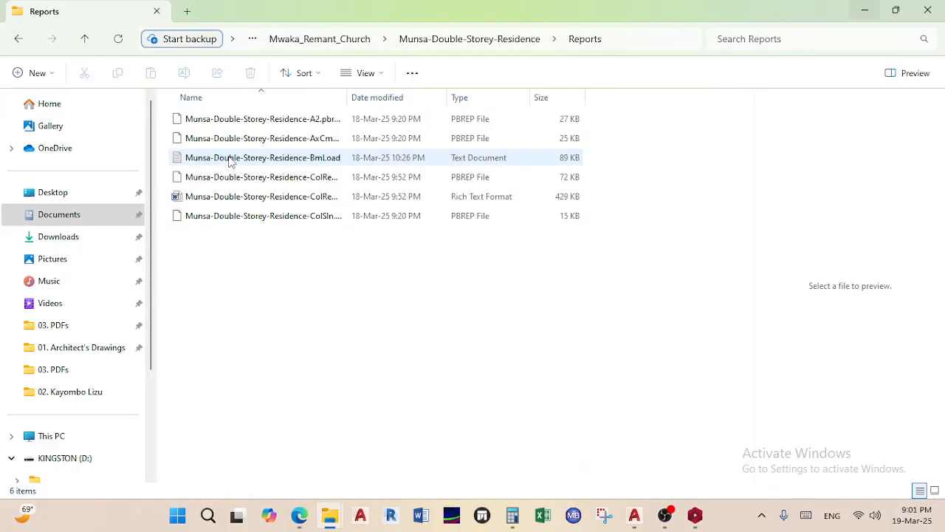
{"action": "left_click", "coordinate": [238, 197]}
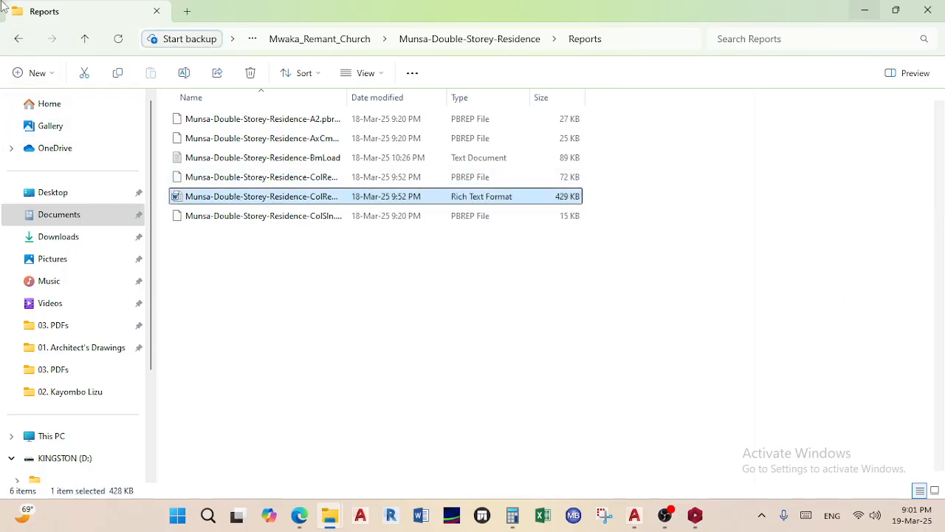
{"action": "left_click", "coordinate": [19, 40]}
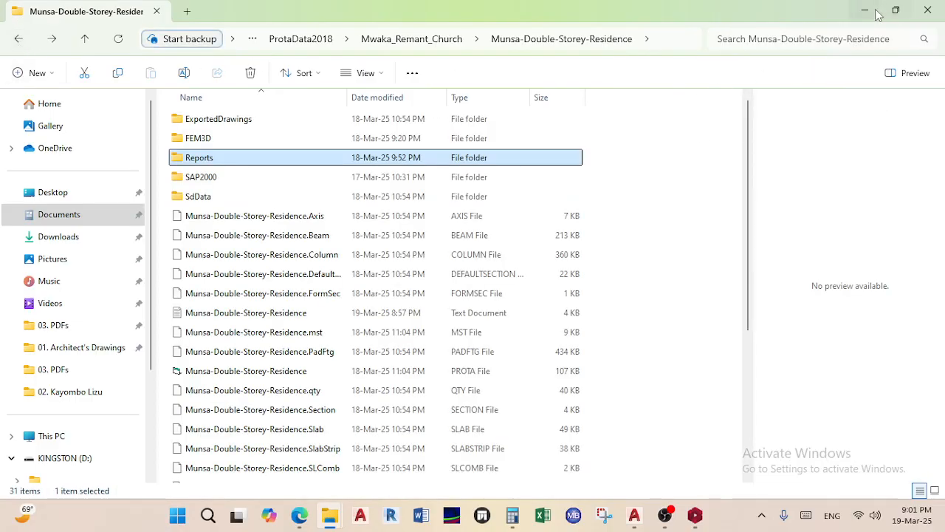
{"action": "left_click", "coordinate": [876, 12]}
{"action": "left_click", "coordinate": [694, 515]}
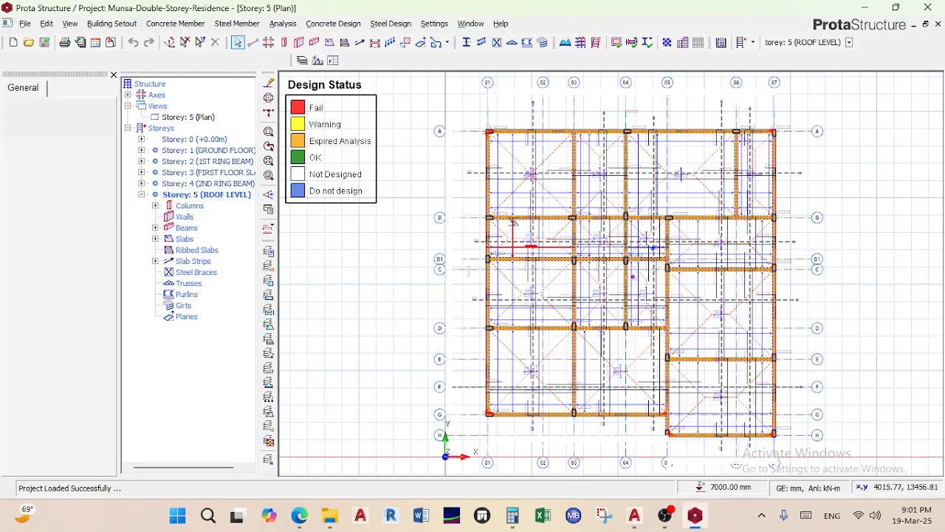
Launch ProtaDetails via Concrete Design > Load ProtaDetails and switch to its window after saving
{"action": "left_click", "coordinate": [334, 25]}
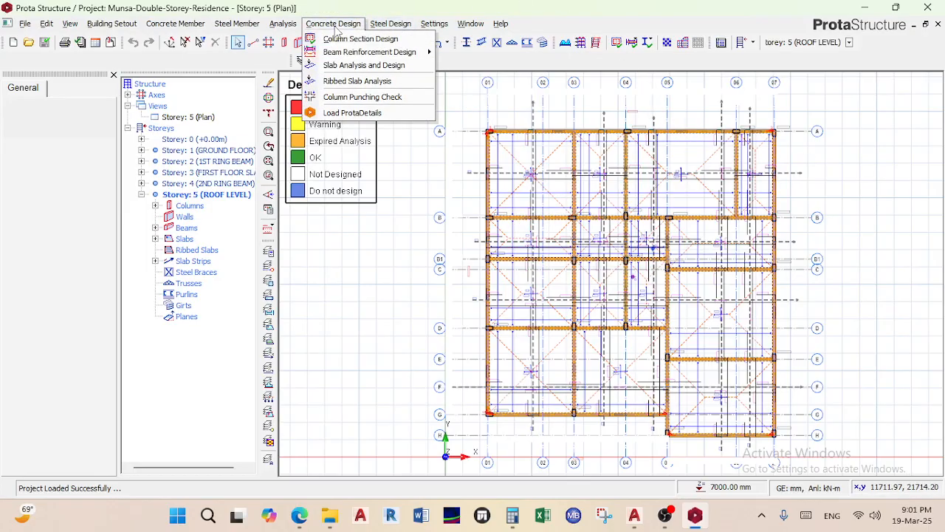
{"action": "left_click", "coordinate": [350, 113]}
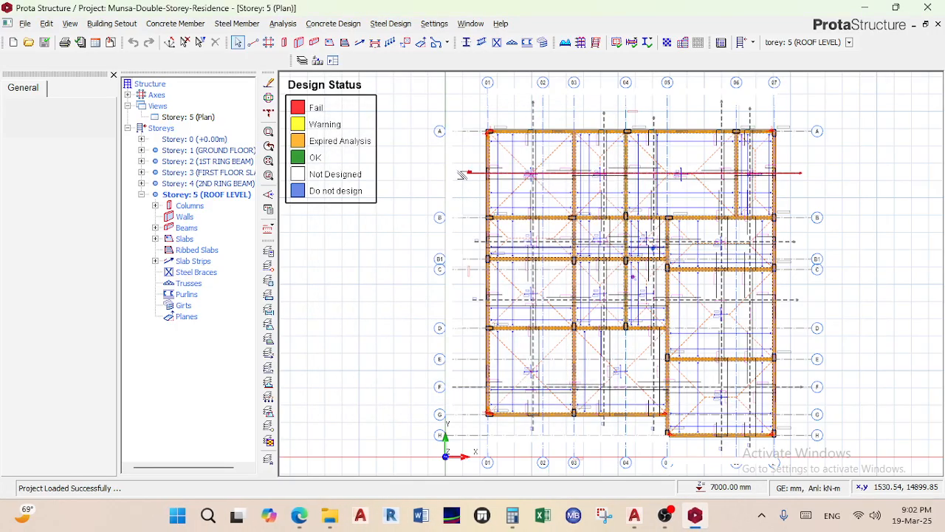
{"action": "left_click", "coordinate": [379, 24]}
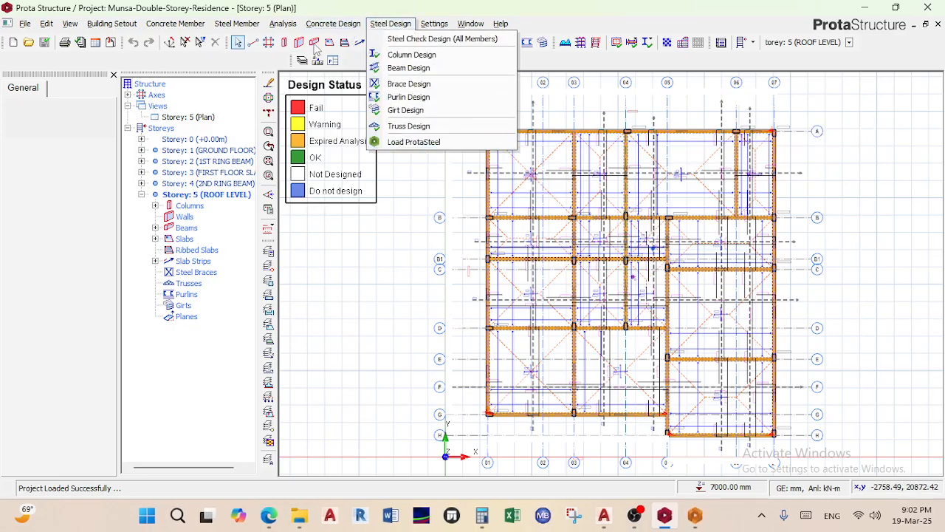
{"action": "mouse_move", "coordinate": [325, 24]}
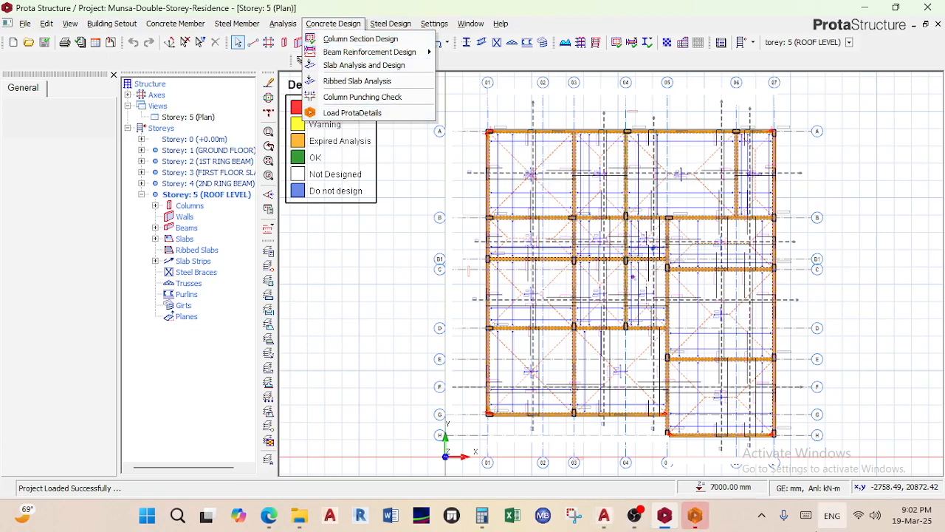
{"action": "mouse_move", "coordinate": [698, 521]}
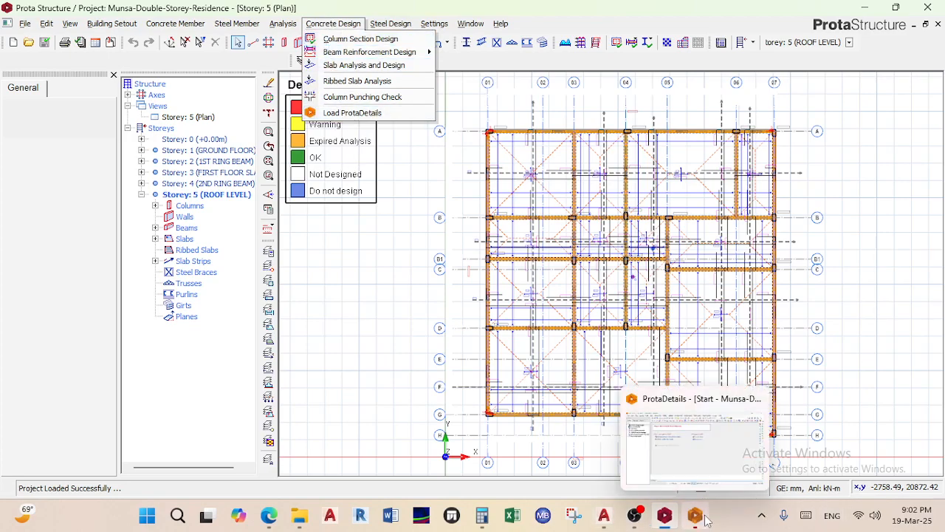
{"action": "mouse_move", "coordinate": [663, 525]}
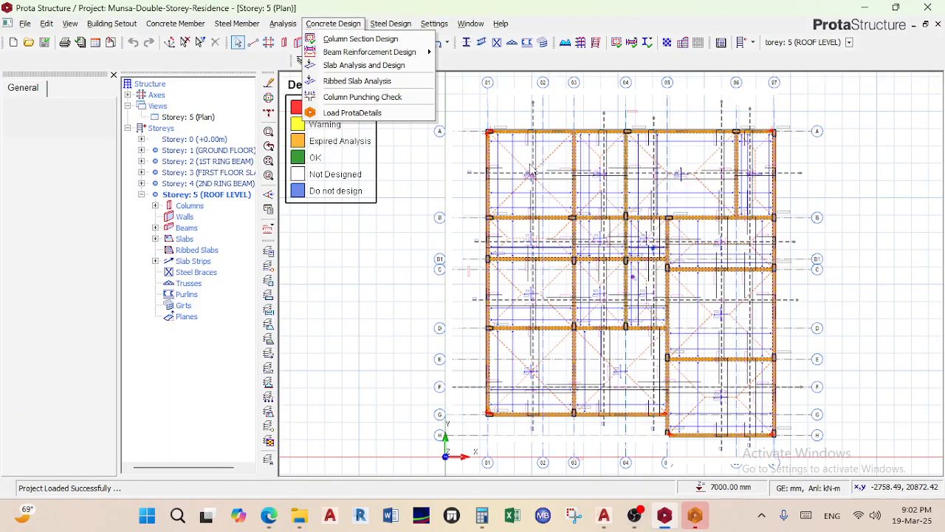
{"action": "mouse_move", "coordinate": [405, 22]}
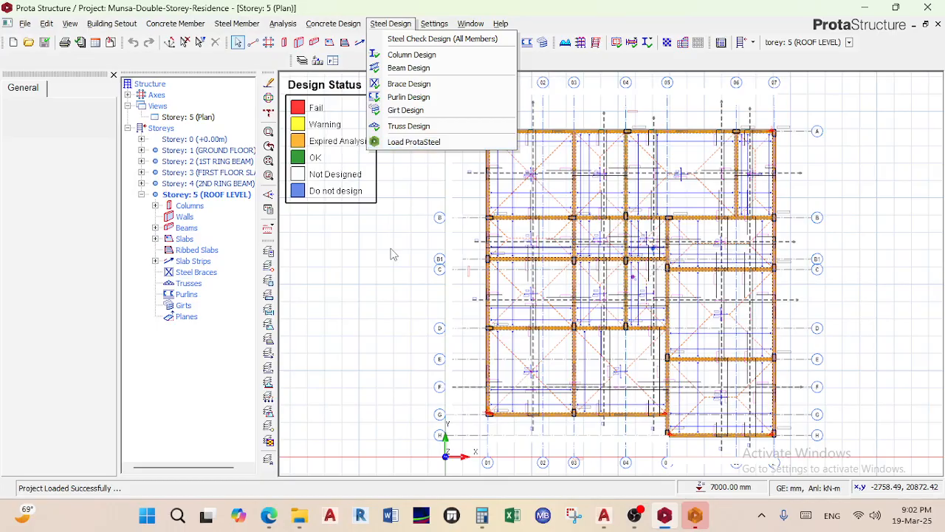
{"action": "left_click", "coordinate": [694, 516]}
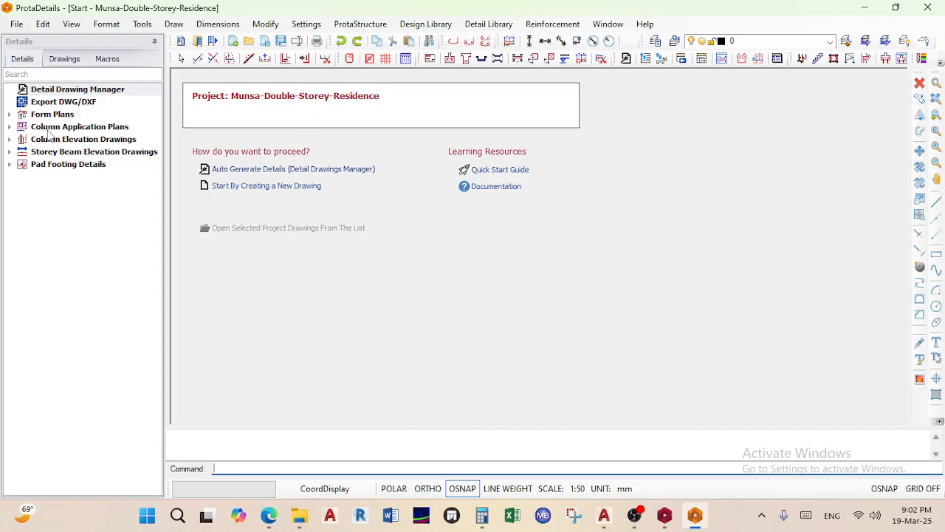
Glance at the Drawings and Details tabs, then un-maximize the ProtaDetails window
{"action": "left_click", "coordinate": [65, 59]}
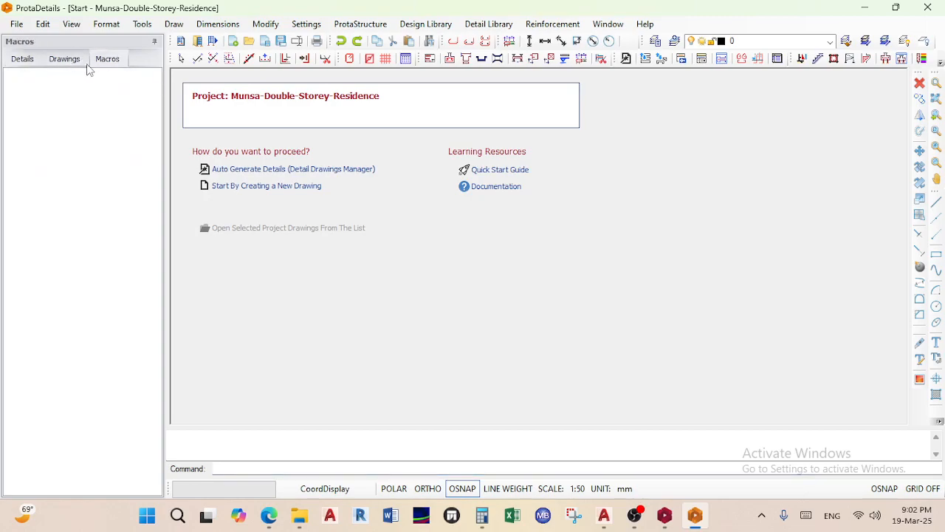
{"action": "left_click", "coordinate": [28, 61]}
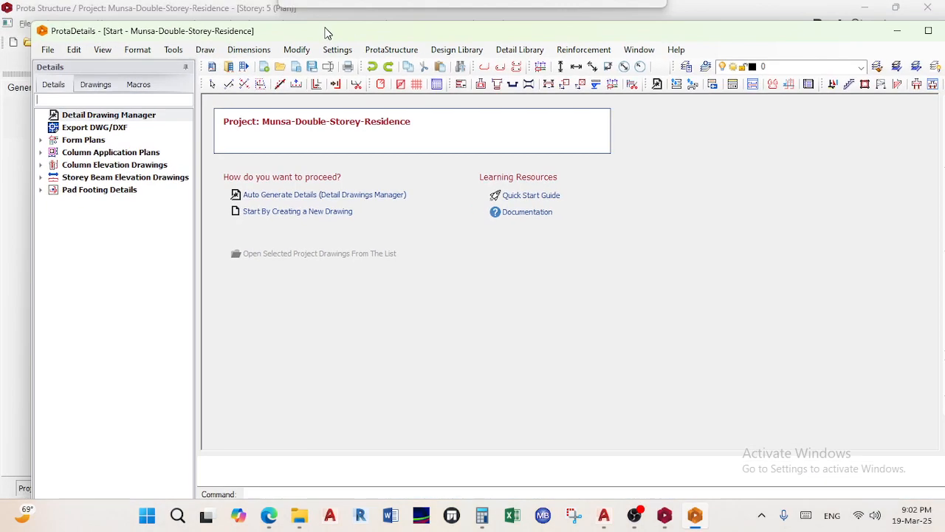
{"action": "left_click_drag", "start_coordinate": [292, 7], "coordinate": [324, 30]}
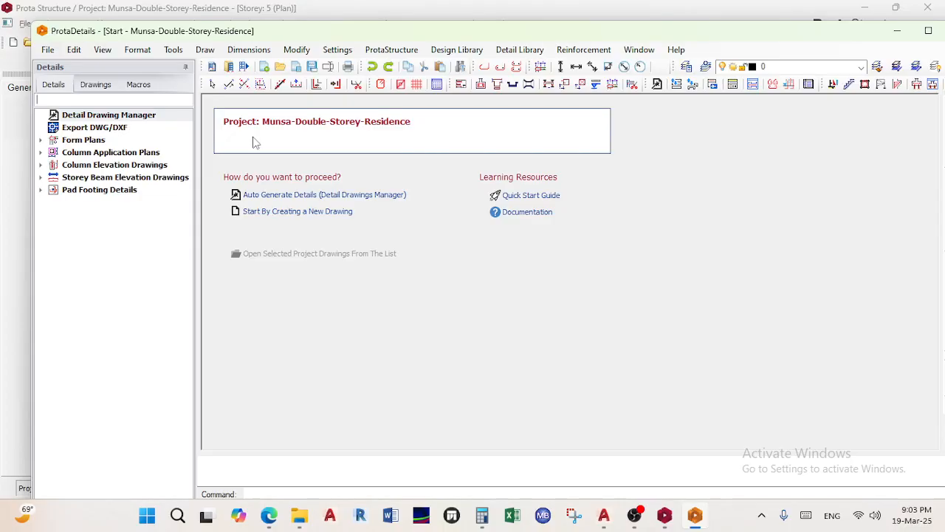
Start a new blank drawing and expand the Form Plans, Column Application, Column Elevation, Beam Elevation and Pad Footing lists
{"action": "left_click", "coordinate": [294, 213]}
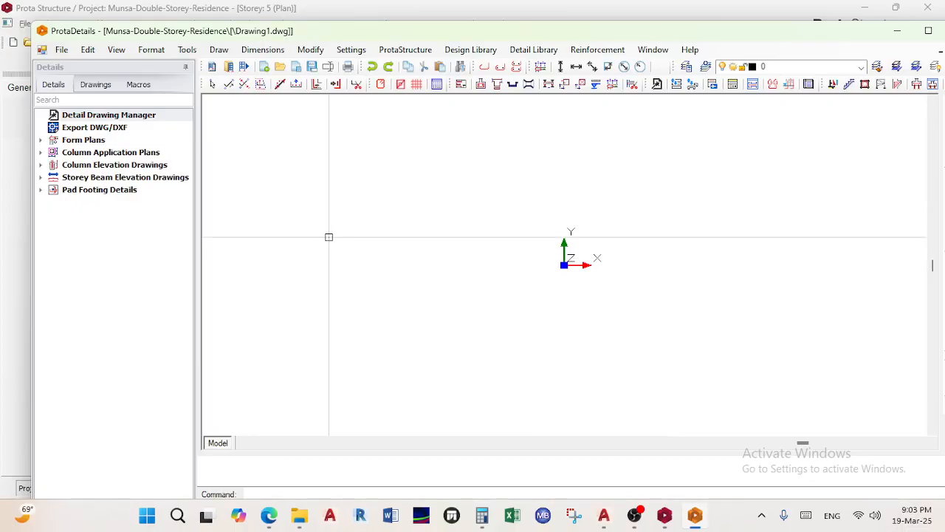
{"action": "left_click", "coordinate": [41, 141]}
{"action": "left_click", "coordinate": [41, 227]}
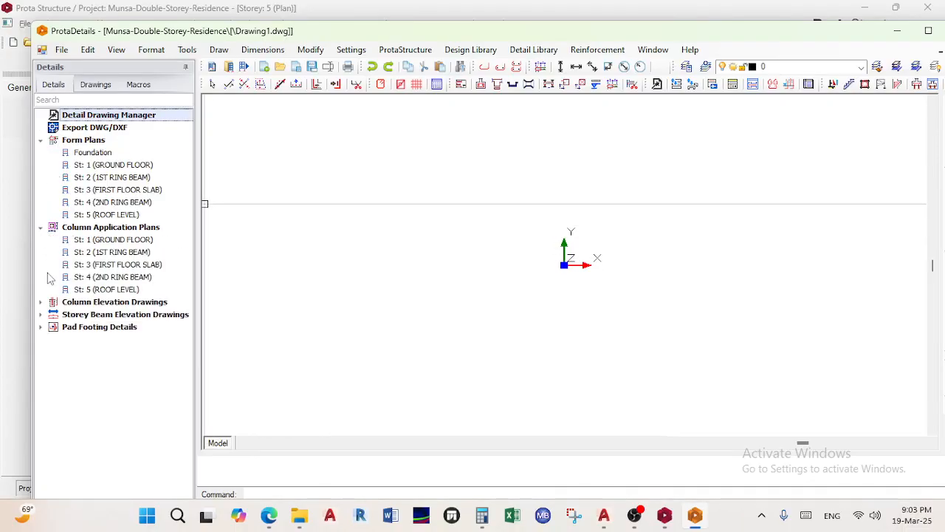
{"action": "left_click", "coordinate": [40, 302]}
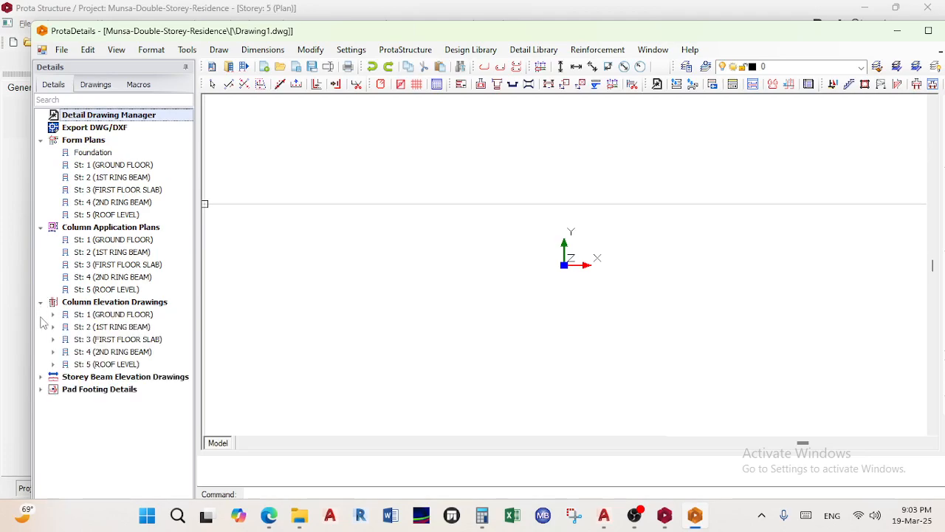
{"action": "left_click", "coordinate": [41, 378]}
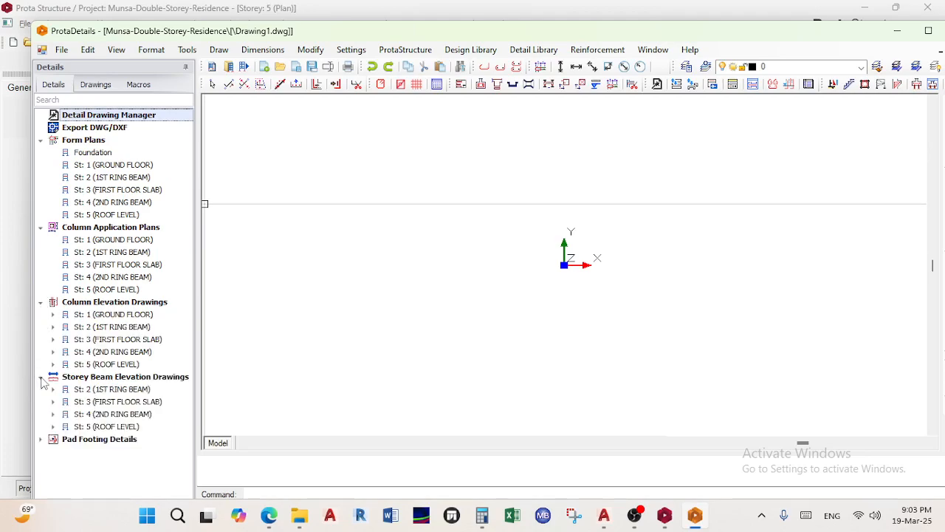
{"action": "left_click", "coordinate": [41, 439]}
Open Draw Details for all six storeys at scale 1/50 on A1_Prota.dxf
{"action": "scroll", "coordinate": [122, 369], "scroll_direction": "down", "scroll_amount": 6}
{"action": "scroll", "coordinate": [120, 364], "scroll_direction": "up", "scroll_amount": 6}
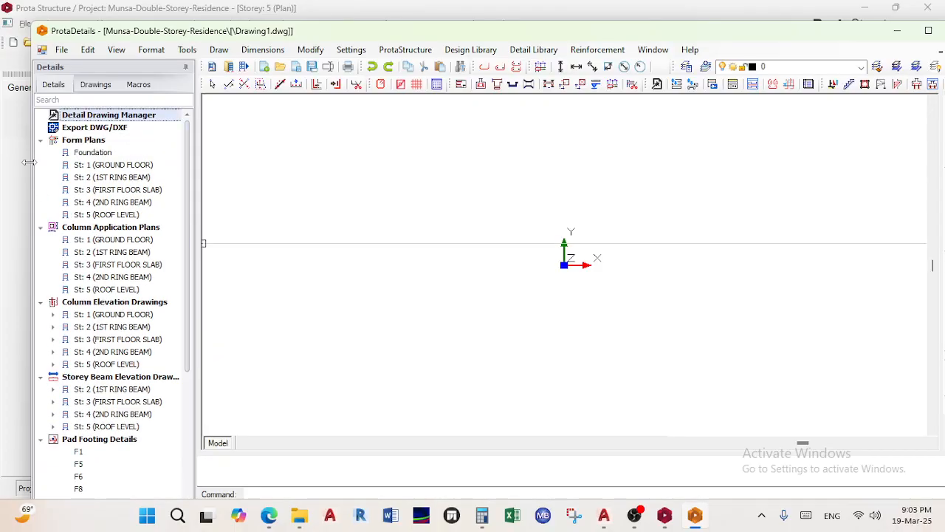
{"action": "double_click", "coordinate": [97, 121]}
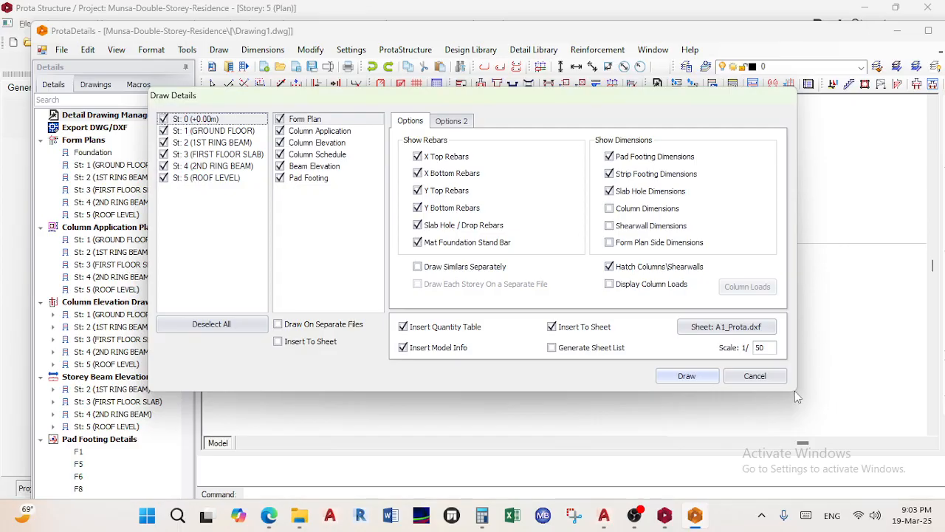
Draw the form plans at 1:50 from Top, with bar segment and total lengths, span lines and support-bar dimensions
{"action": "left_click", "coordinate": [760, 376]}
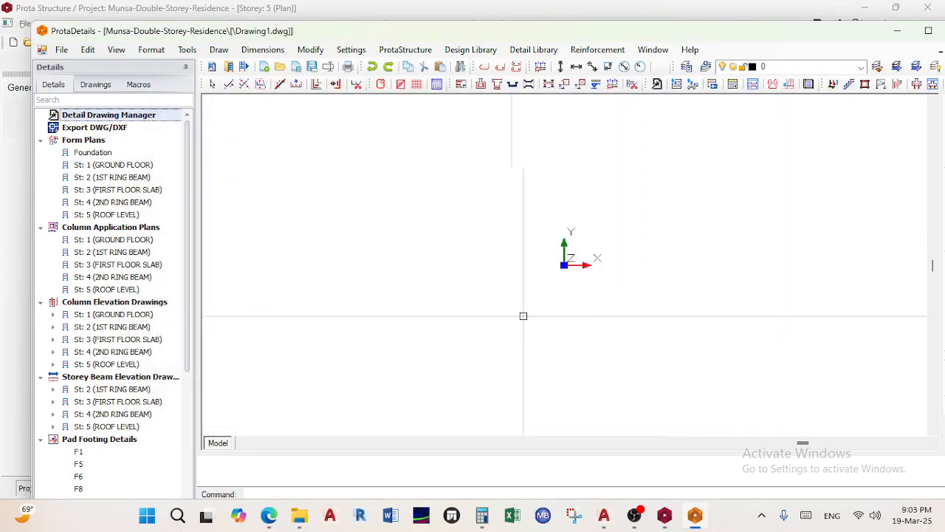
{"action": "left_click", "coordinate": [66, 142]}
{"action": "right_click", "coordinate": [66, 143]}
{"action": "left_click", "coordinate": [118, 146]}
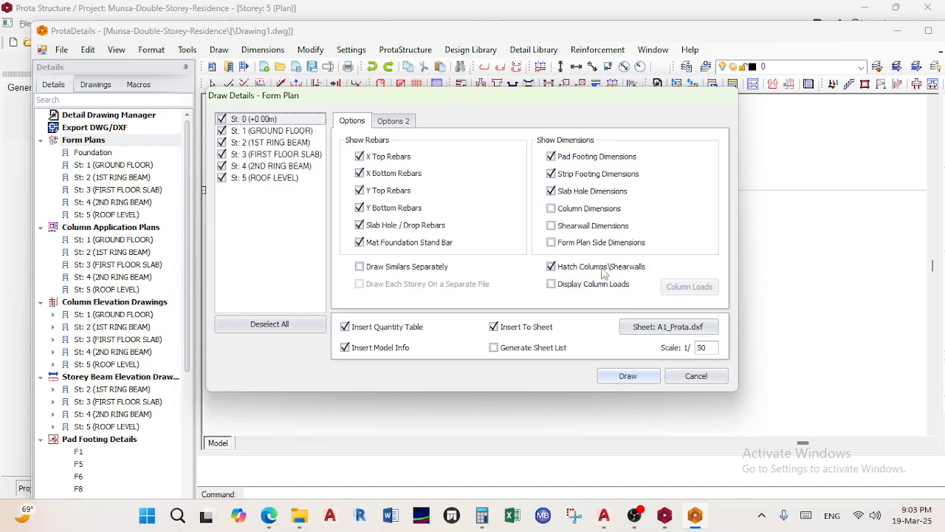
{"action": "left_click", "coordinate": [393, 121]}
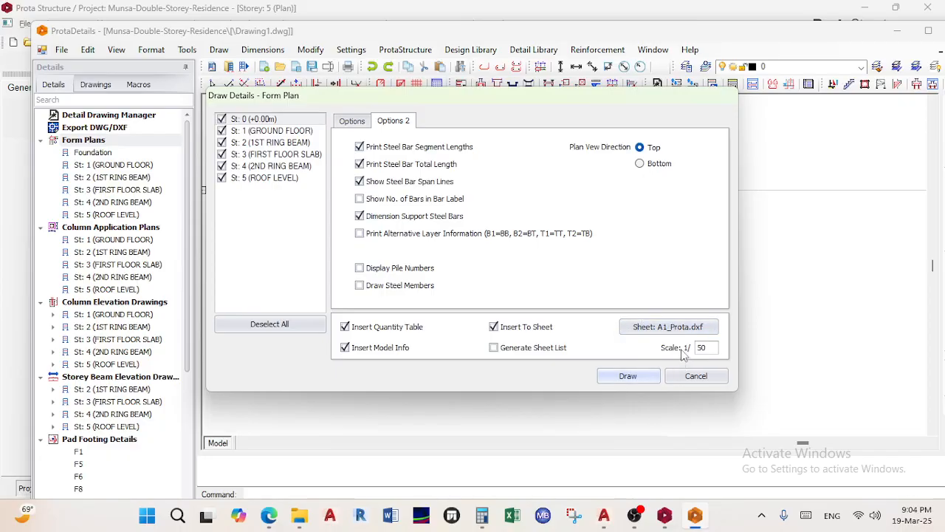
{"action": "left_click", "coordinate": [627, 375]}
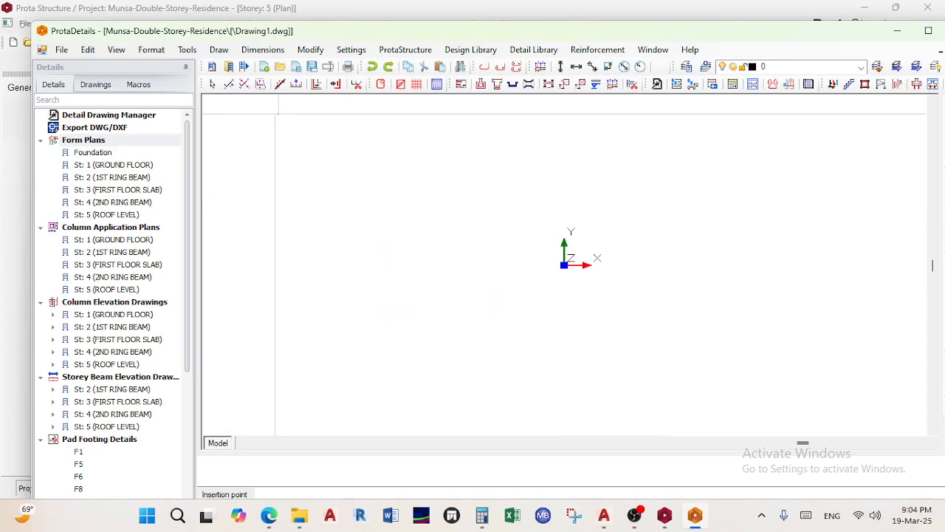
Insert the six form plan sheets, foundation through St: 5 Roof Level, and zoom to view them all
{"action": "left_click", "coordinate": [303, 136]}
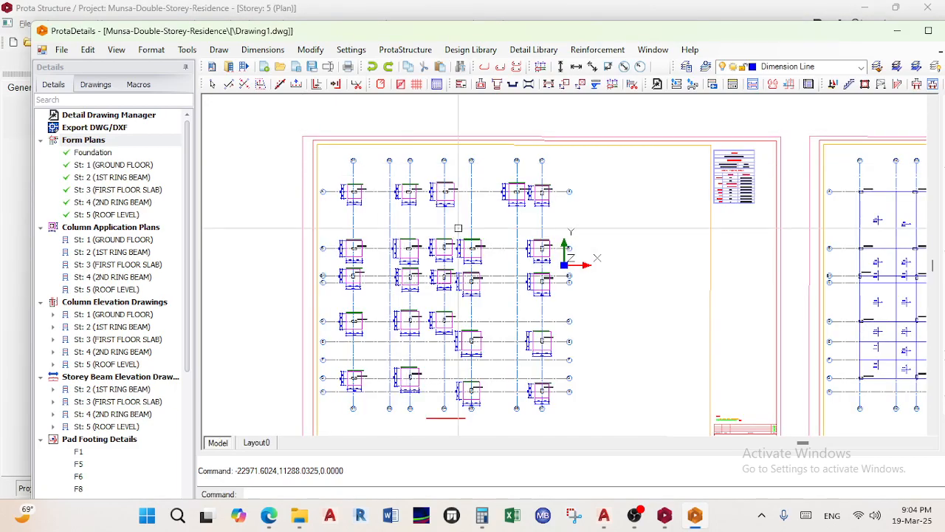
{"action": "scroll", "coordinate": [416, 272], "scroll_direction": "down", "scroll_amount": 1}
{"action": "scroll", "coordinate": [652, 428], "scroll_direction": "up", "scroll_amount": 4}
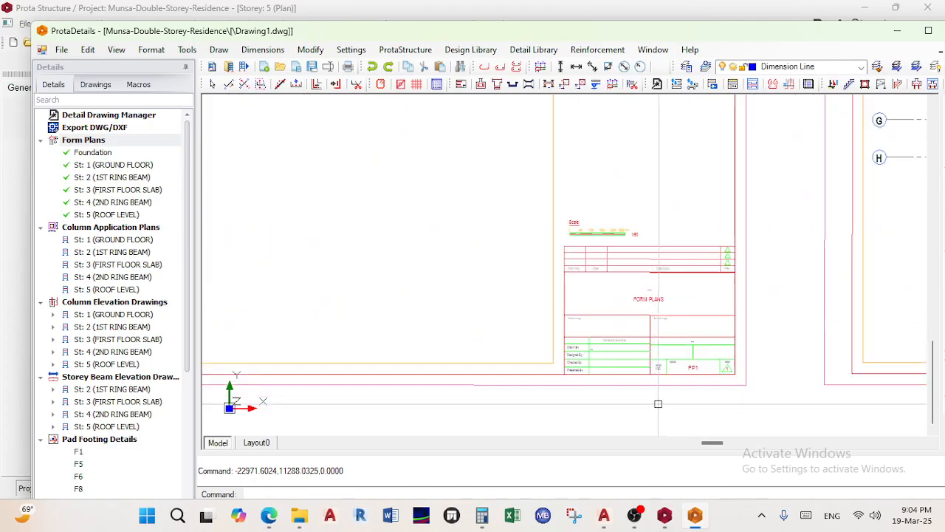
{"action": "scroll", "coordinate": [692, 353], "scroll_direction": "down", "scroll_amount": 2}
{"action": "scroll", "coordinate": [621, 302], "scroll_direction": "down", "scroll_amount": 5}
{"action": "middle_click_drag", "start_coordinate": [709, 330], "coordinate": [444, 253]}
{"action": "scroll", "coordinate": [443, 253], "scroll_direction": "down", "scroll_amount": 2}
{"action": "scroll", "coordinate": [642, 227], "scroll_direction": "up", "scroll_amount": 1}
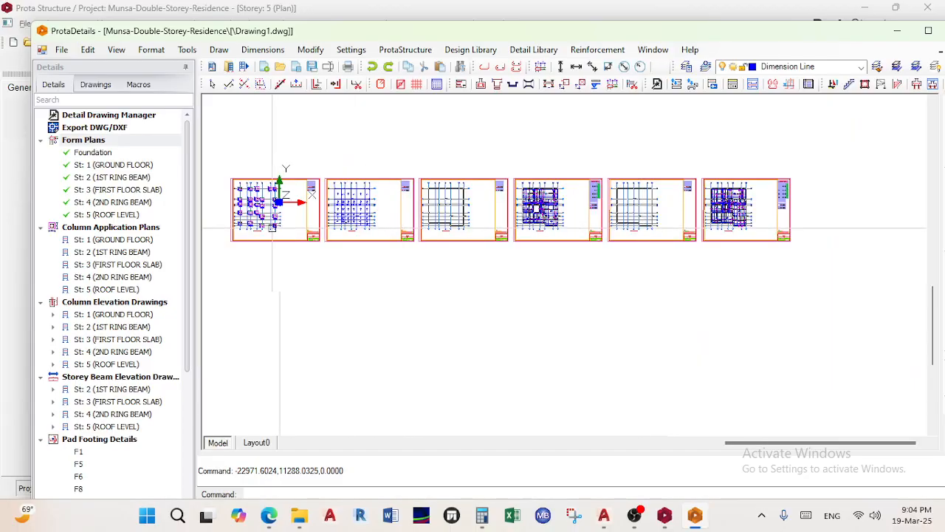
{"action": "left_click", "coordinate": [87, 231]}
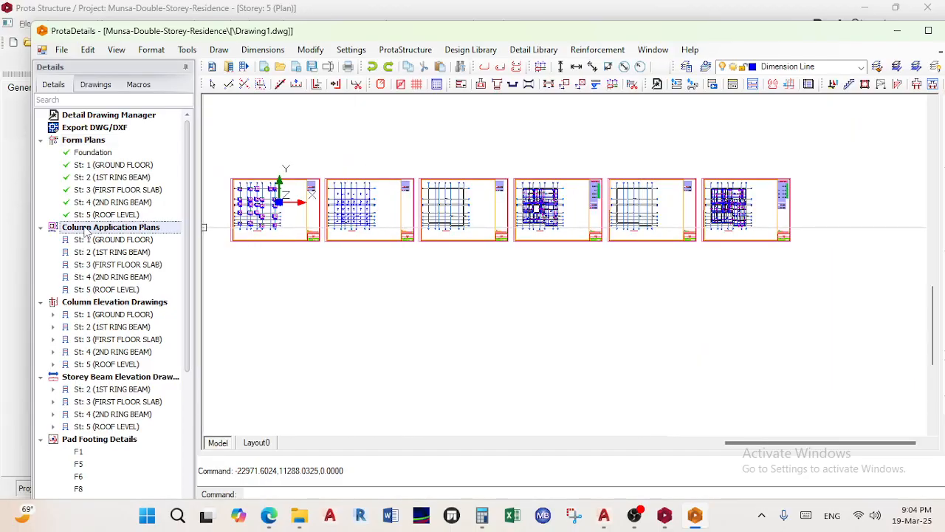
Draw the column application plans for storeys St: 1 to St: 5 and place them in Drawing1
{"action": "left_click", "coordinate": [91, 144]}
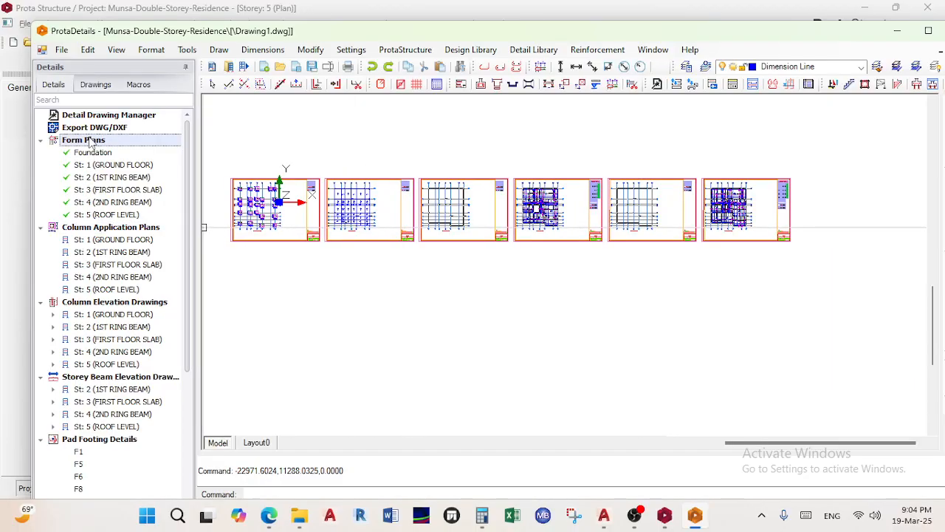
{"action": "right_click", "coordinate": [93, 143]}
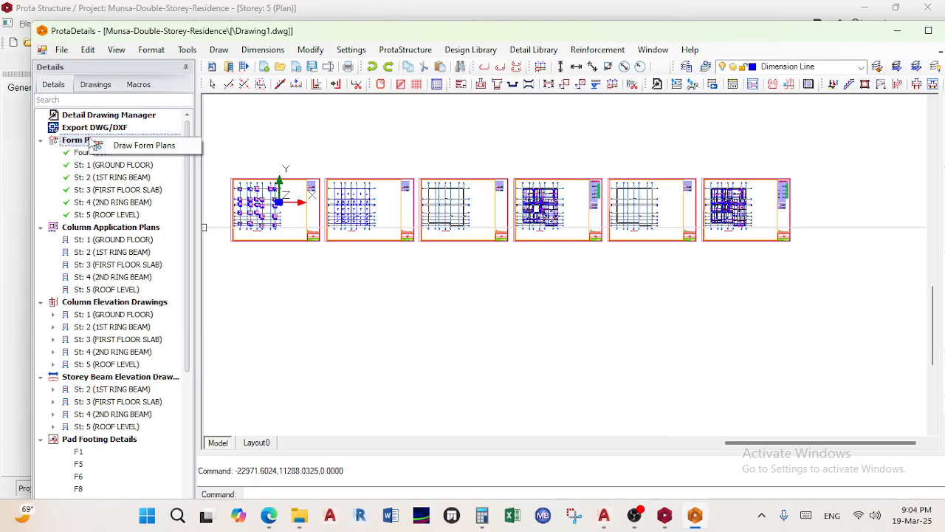
{"action": "left_click", "coordinate": [93, 231]}
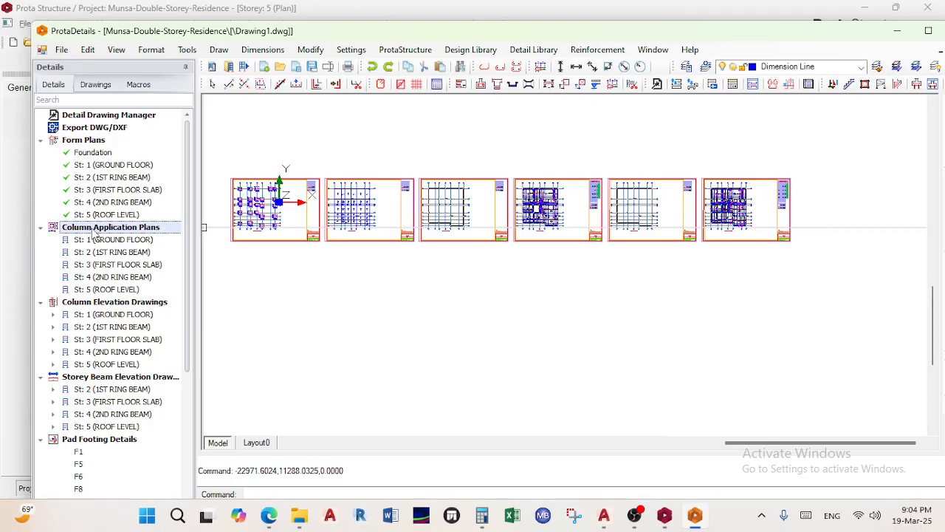
{"action": "right_click", "coordinate": [92, 229]}
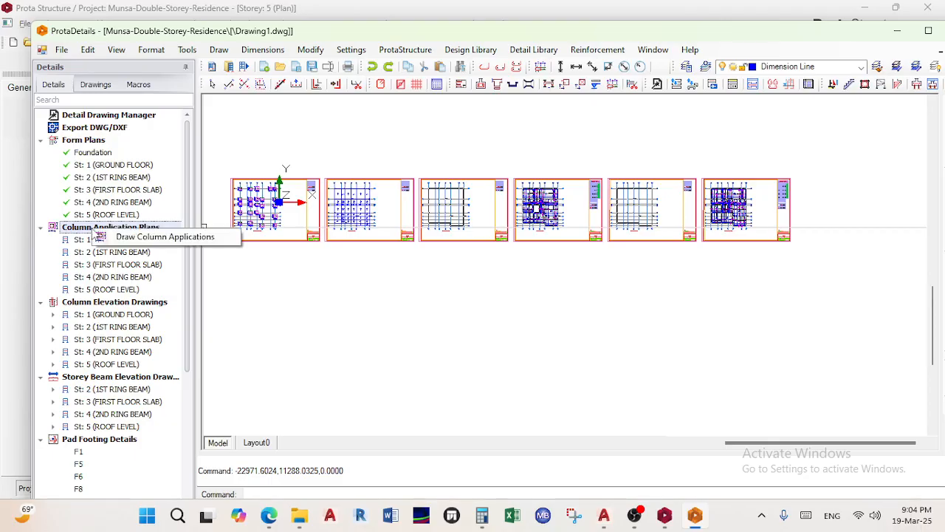
{"action": "left_click", "coordinate": [145, 237]}
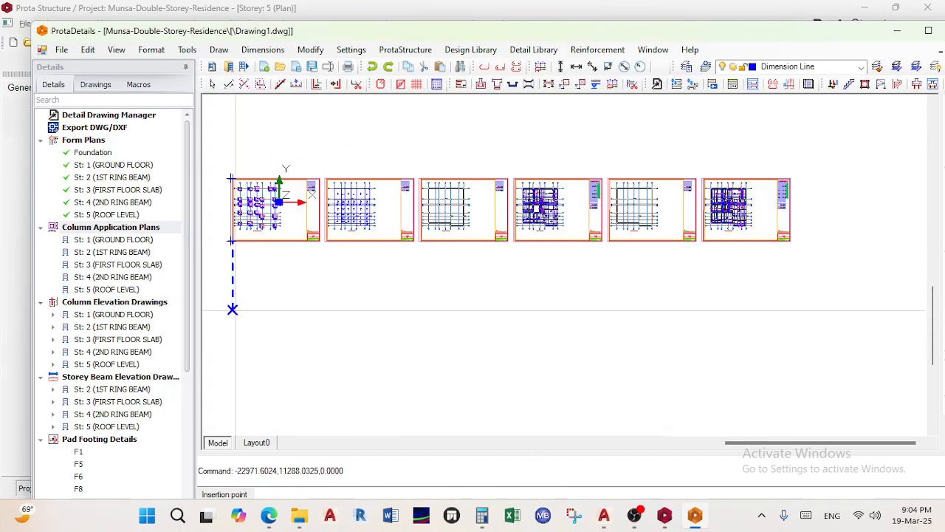
{"action": "left_click", "coordinate": [232, 321]}
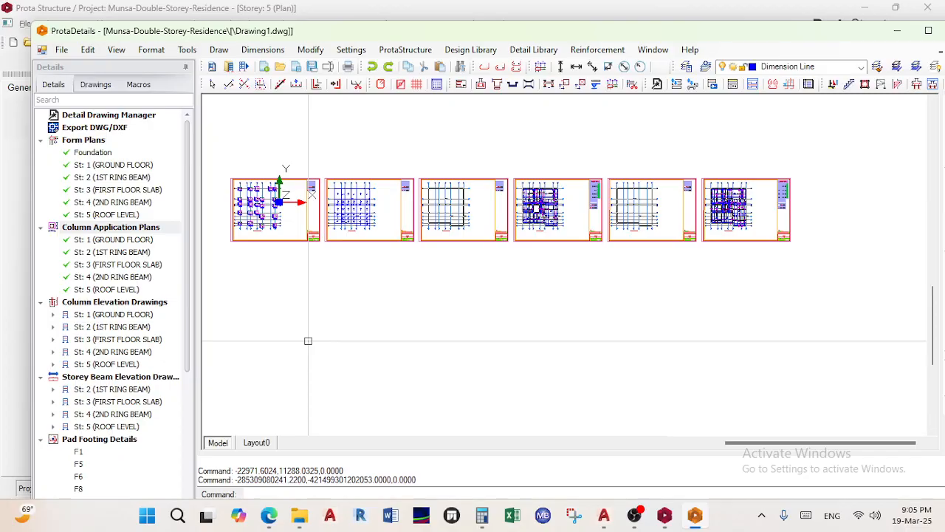
{"action": "scroll", "coordinate": [308, 340], "scroll_direction": "down", "scroll_amount": 4}
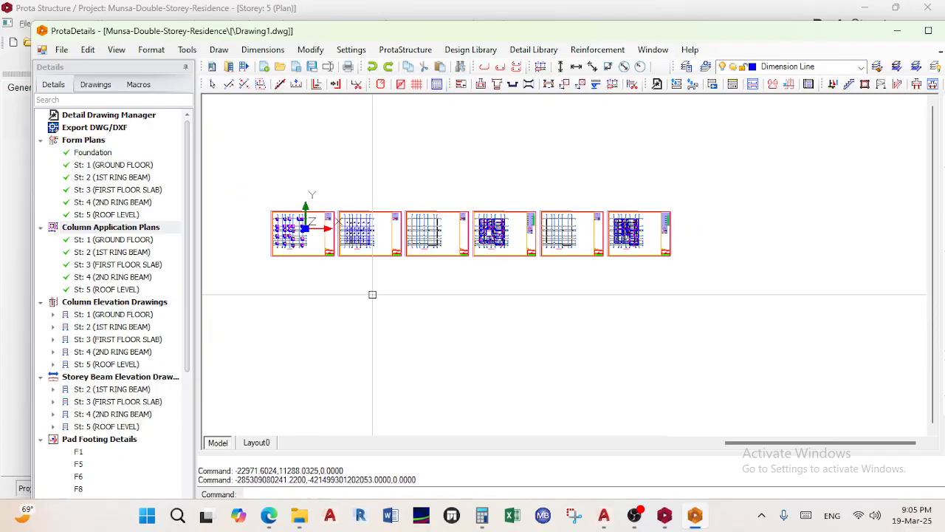
{"action": "scroll", "coordinate": [409, 257], "scroll_direction": "up", "scroll_amount": 4}
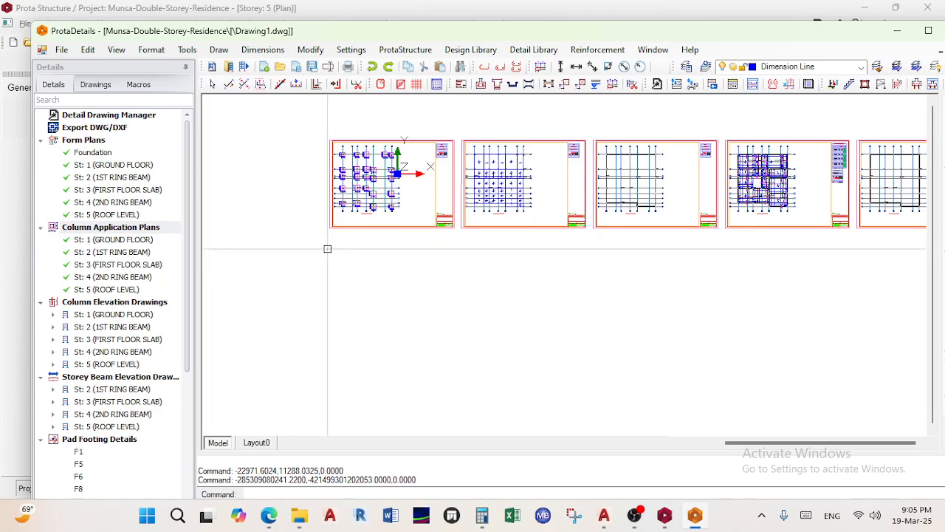
{"action": "scroll", "coordinate": [328, 249], "scroll_direction": "down", "scroll_amount": 6}
{"action": "scroll", "coordinate": [341, 262], "scroll_direction": "up", "scroll_amount": 8}
{"action": "middle_click_drag", "start_coordinate": [500, 246], "coordinate": [496, 434]}
{"action": "scroll", "coordinate": [580, 243], "scroll_direction": "up", "scroll_amount": 3}
{"action": "scroll", "coordinate": [575, 243], "scroll_direction": "down", "scroll_amount": 12}
{"action": "middle_click_drag", "start_coordinate": [499, 223], "coordinate": [490, 195]}
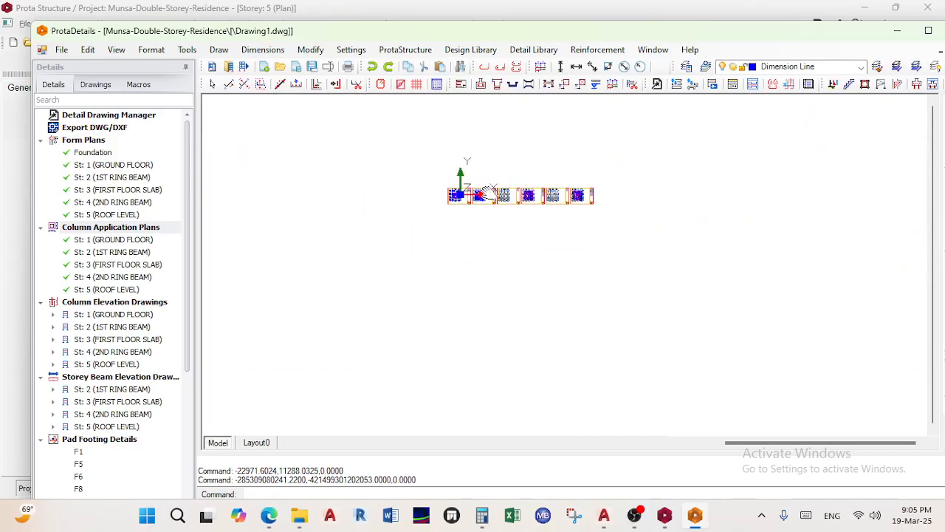
{"action": "scroll", "coordinate": [441, 200], "scroll_direction": "up", "scroll_amount": 5}
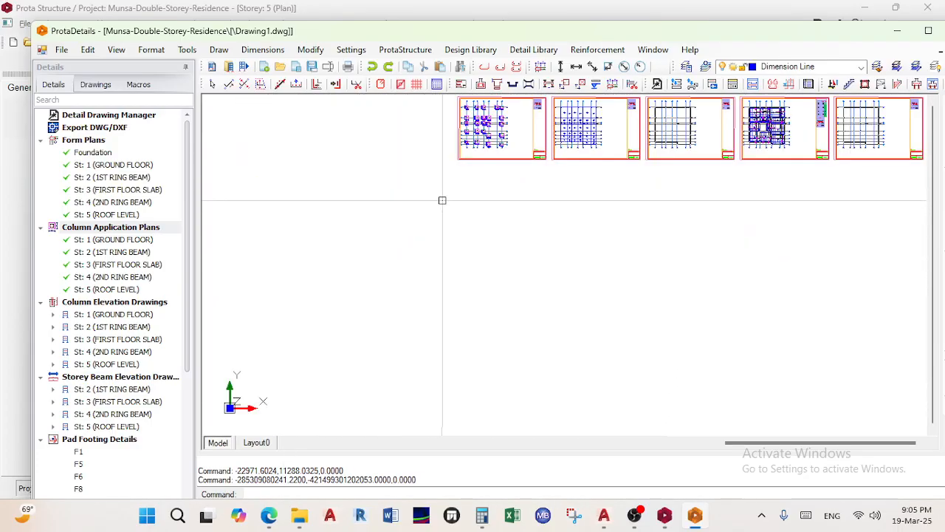
{"action": "scroll", "coordinate": [453, 212], "scroll_direction": "down", "scroll_amount": 5}
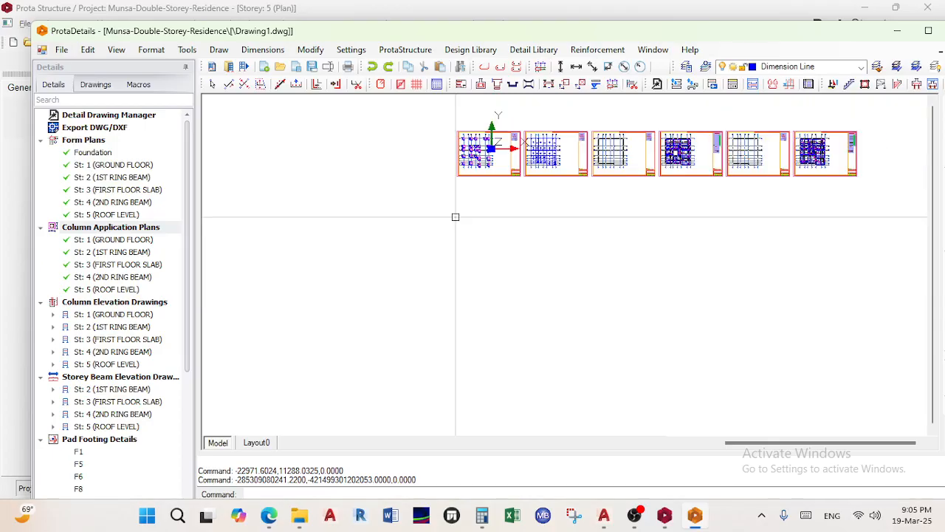
{"action": "middle_click_drag", "start_coordinate": [456, 232], "coordinate": [391, 315]}
{"action": "scroll", "coordinate": [413, 274], "scroll_direction": "up", "scroll_amount": 6}
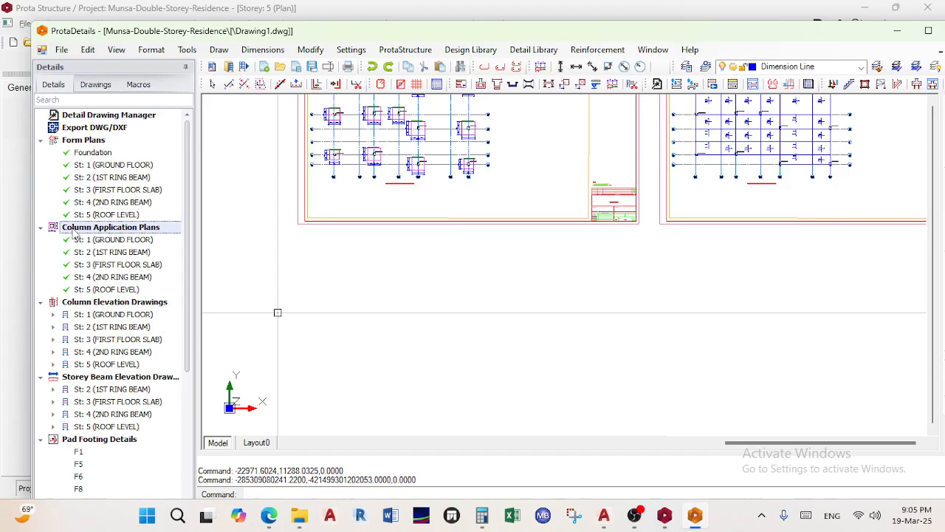
Draw column application plans for all five storeys as a new row below the form plans
{"action": "right_click", "coordinate": [125, 229]}
{"action": "left_click", "coordinate": [166, 235]}
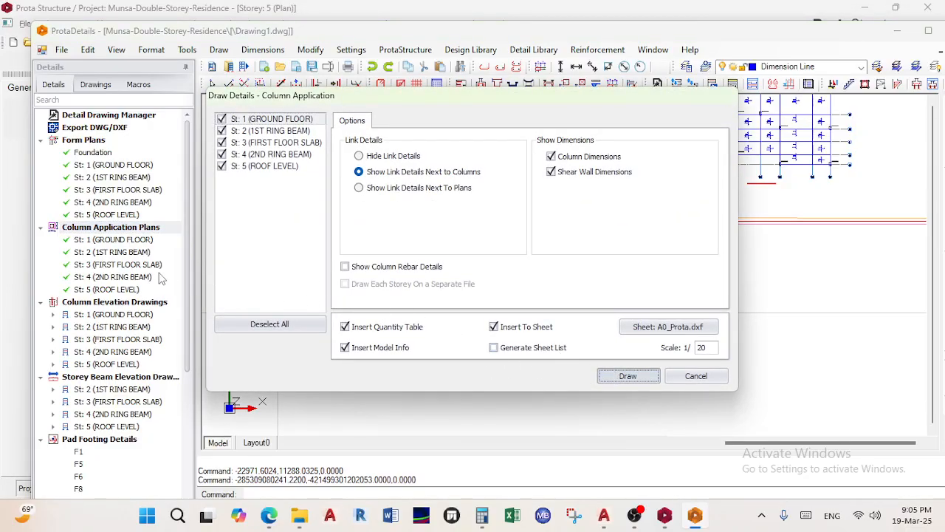
{"action": "left_click", "coordinate": [628, 376]}
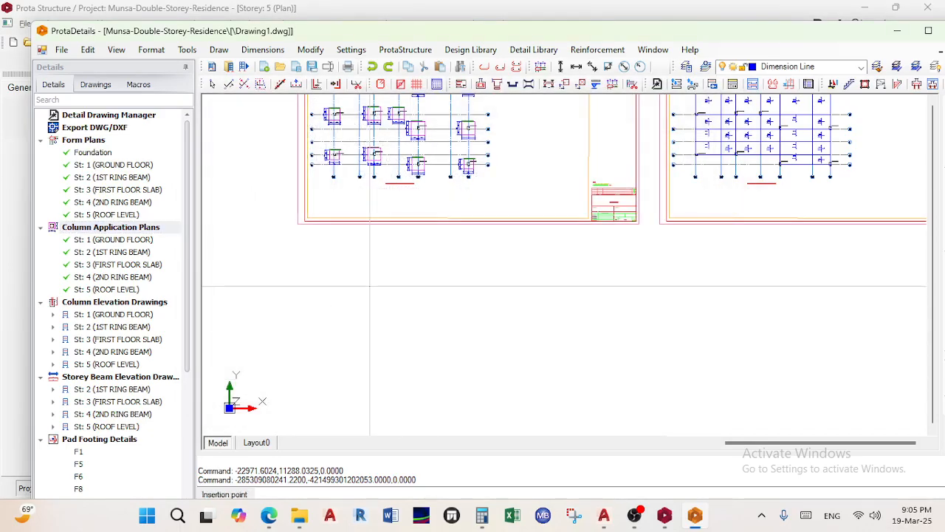
{"action": "left_click", "coordinate": [296, 350]}
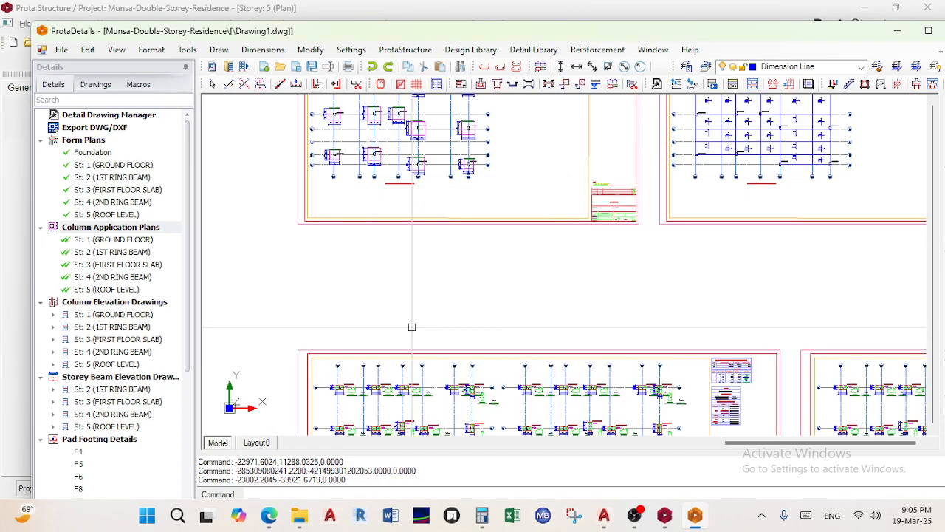
{"action": "scroll", "coordinate": [428, 319], "scroll_direction": "down", "scroll_amount": 3}
{"action": "middle_click_drag", "start_coordinate": [428, 319], "coordinate": [415, 222]}
{"action": "middle_click_drag", "start_coordinate": [422, 292], "coordinate": [387, 192]}
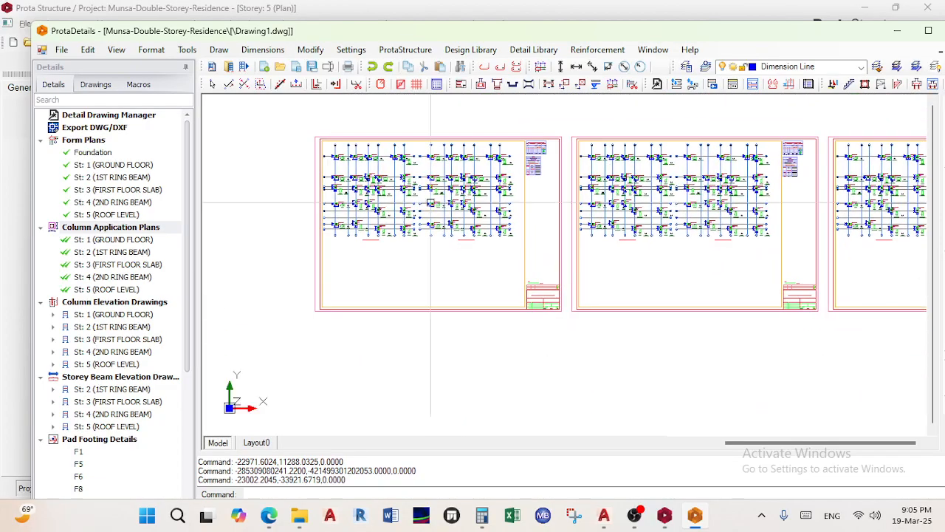
{"action": "scroll", "coordinate": [387, 192], "scroll_direction": "up", "scroll_amount": 5}
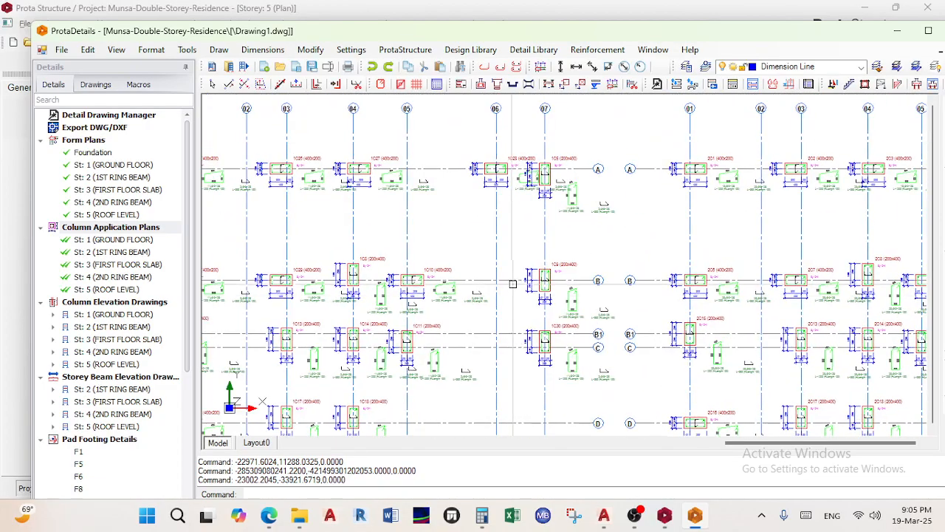
{"action": "middle_click_drag", "start_coordinate": [449, 131], "coordinate": [516, 235]}
{"action": "scroll", "coordinate": [397, 256], "scroll_direction": "up", "scroll_amount": 5}
{"action": "scroll", "coordinate": [465, 299], "scroll_direction": "down", "scroll_amount": 1}
{"action": "middle_click_drag", "start_coordinate": [480, 303], "coordinate": [654, 312]}
{"action": "scroll", "coordinate": [620, 325], "scroll_direction": "up", "scroll_amount": 1}
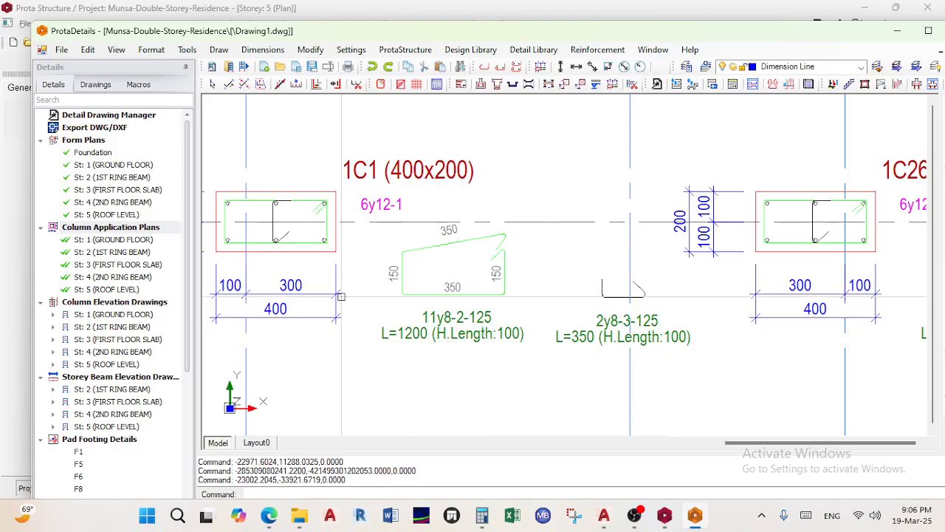
{"action": "middle_click_drag", "start_coordinate": [303, 247], "coordinate": [450, 250]}
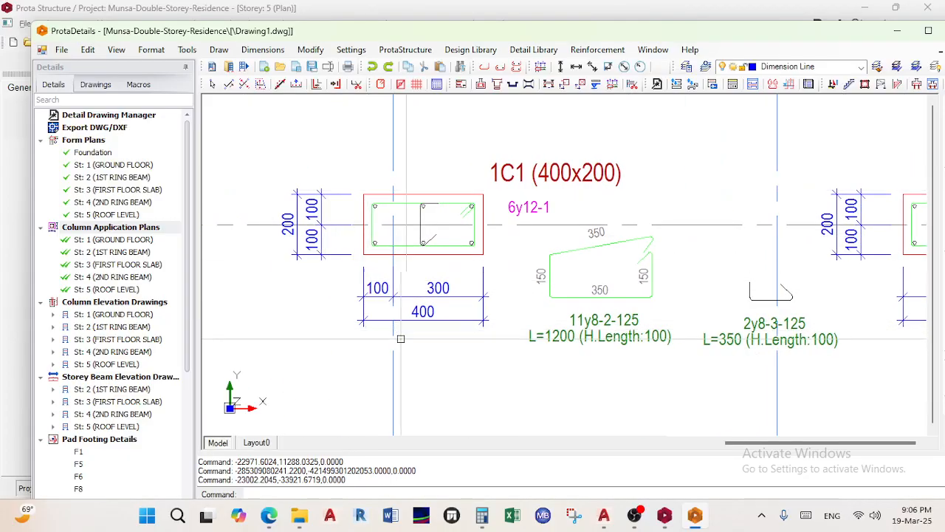
{"action": "scroll", "coordinate": [373, 301], "scroll_direction": "up", "scroll_amount": 1}
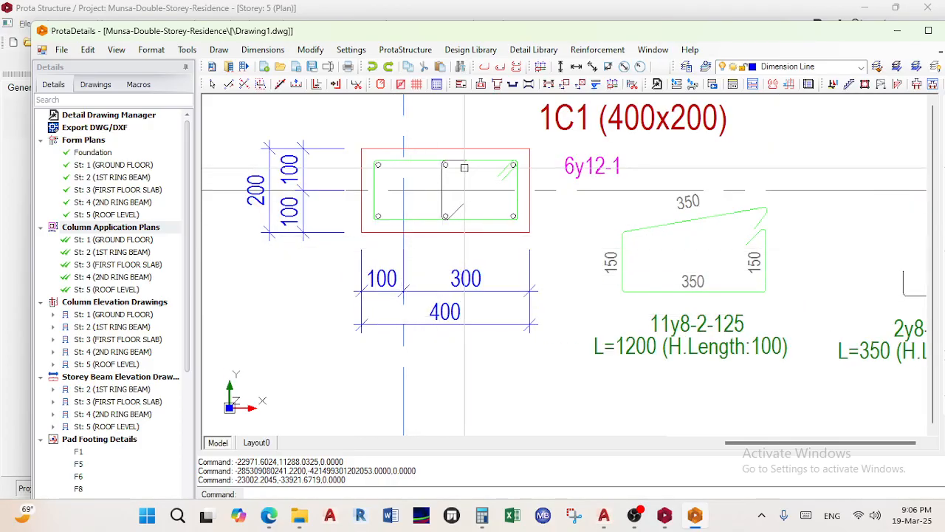
{"action": "scroll", "coordinate": [461, 157], "scroll_direction": "up", "scroll_amount": 1}
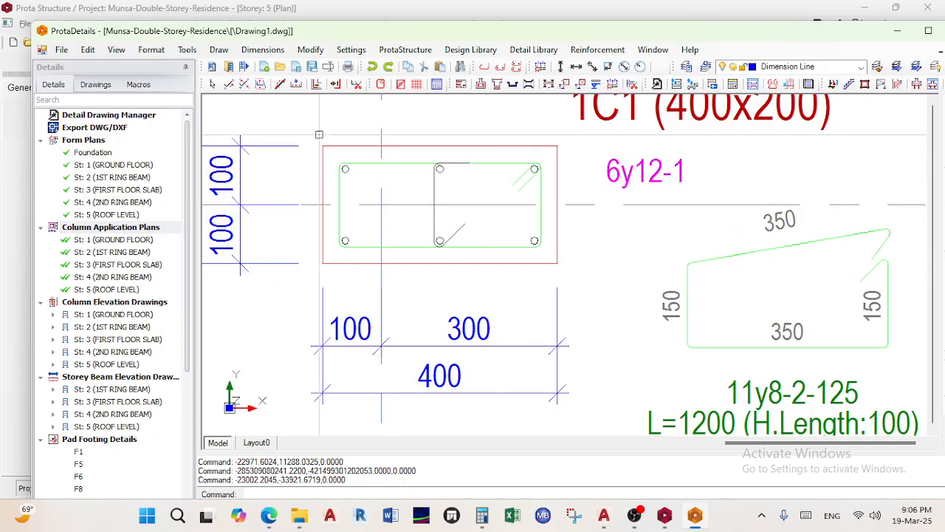
{"action": "scroll", "coordinate": [441, 175], "scroll_direction": "down", "scroll_amount": 1}
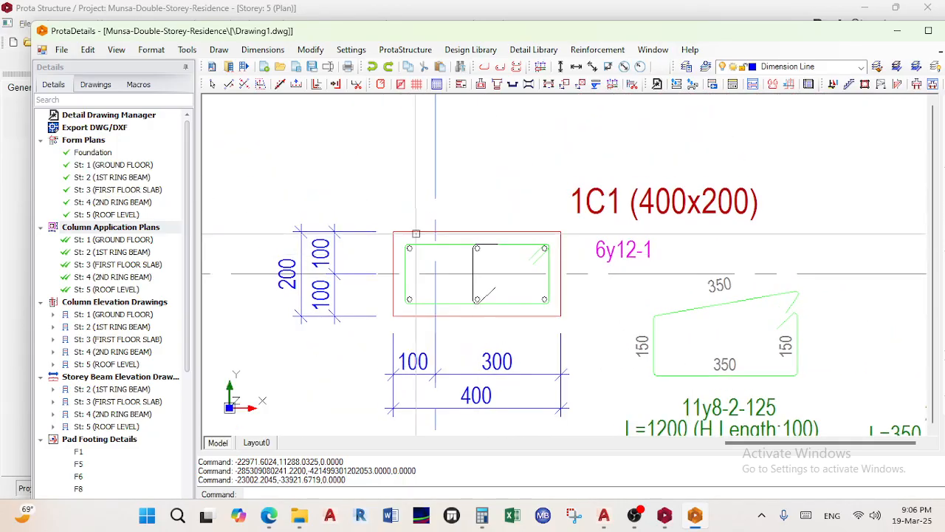
{"action": "scroll", "coordinate": [576, 232], "scroll_direction": "down", "scroll_amount": 3}
{"action": "scroll", "coordinate": [576, 231], "scroll_direction": "up", "scroll_amount": 2}
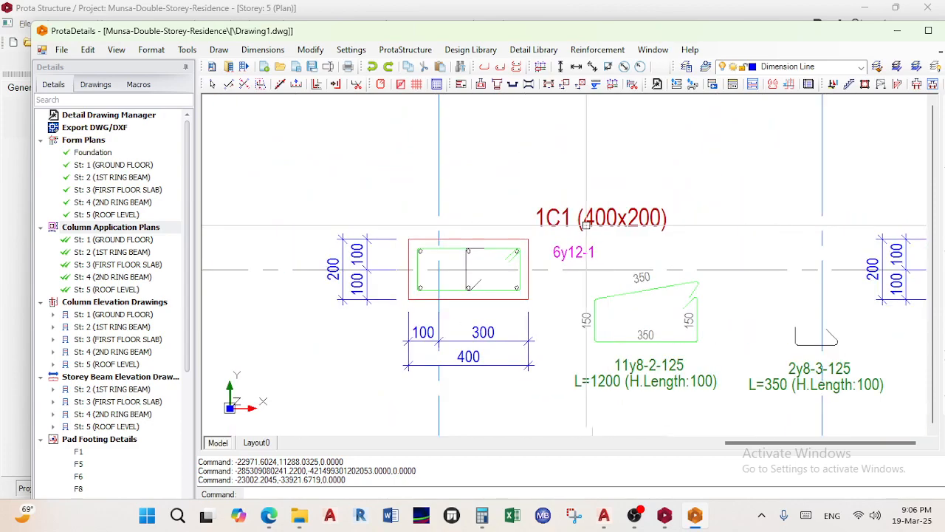
{"action": "scroll", "coordinate": [538, 222], "scroll_direction": "up", "scroll_amount": 1}
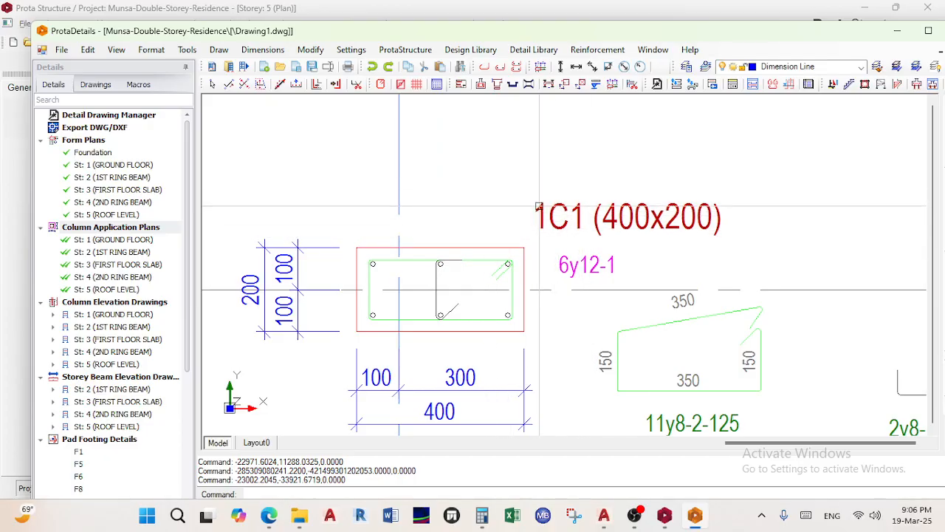
{"action": "scroll", "coordinate": [411, 210], "scroll_direction": "down", "scroll_amount": 3}
{"action": "mouse_move", "coordinate": [739, 203]}
{"action": "middle_mouse_down"}
{"action": "mouse_move", "coordinate": [569, 194]}
{"action": "mouse_move", "coordinate": [465, 208]}
{"action": "middle_mouse_up"}
{"action": "scroll", "coordinate": [573, 196], "scroll_direction": "up", "scroll_amount": 2}
{"action": "scroll", "coordinate": [580, 205], "scroll_direction": "down", "scroll_amount": 3}
{"action": "scroll", "coordinate": [643, 220], "scroll_direction": "up", "scroll_amount": 1}
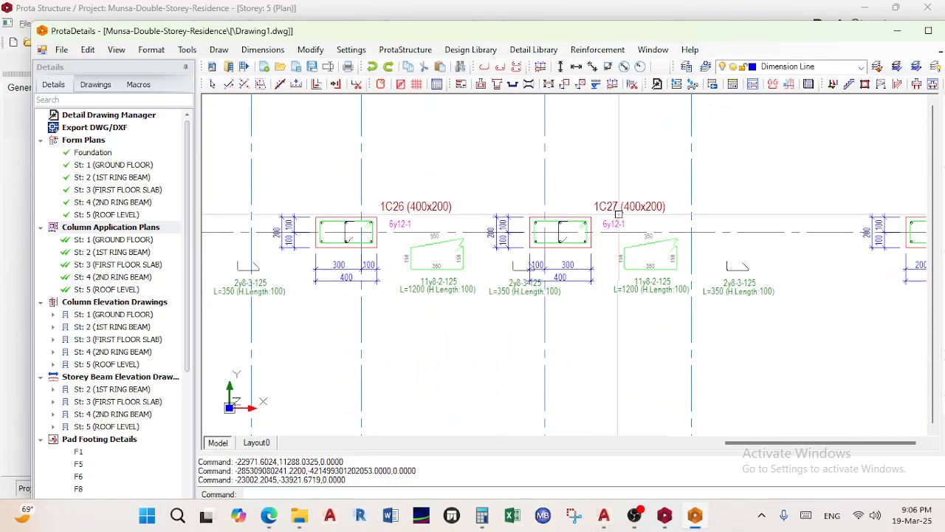
{"action": "scroll", "coordinate": [593, 243], "scroll_direction": "down", "scroll_amount": 1}
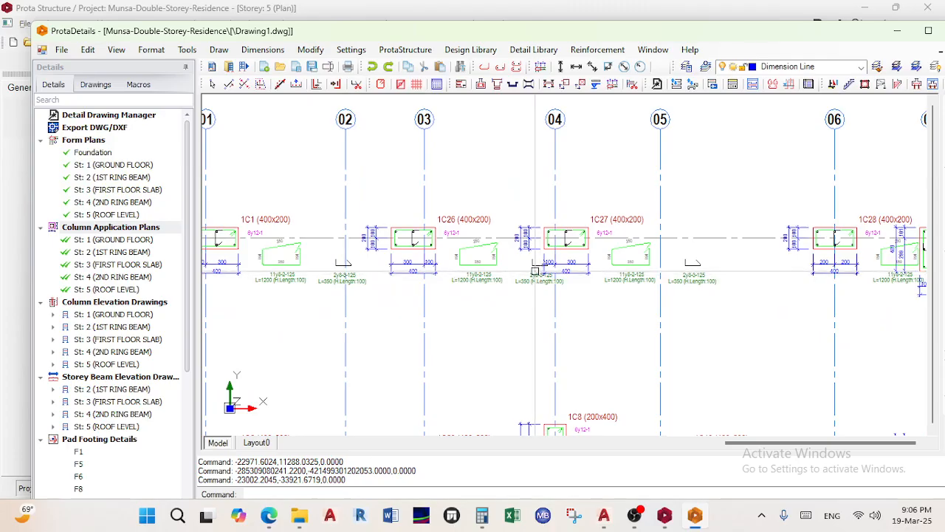
{"action": "scroll", "coordinate": [535, 263], "scroll_direction": "down", "scroll_amount": 2}
{"action": "middle_click_drag", "start_coordinate": [485, 362], "coordinate": [475, 308]}
{"action": "scroll", "coordinate": [362, 304], "scroll_direction": "up", "scroll_amount": 2}
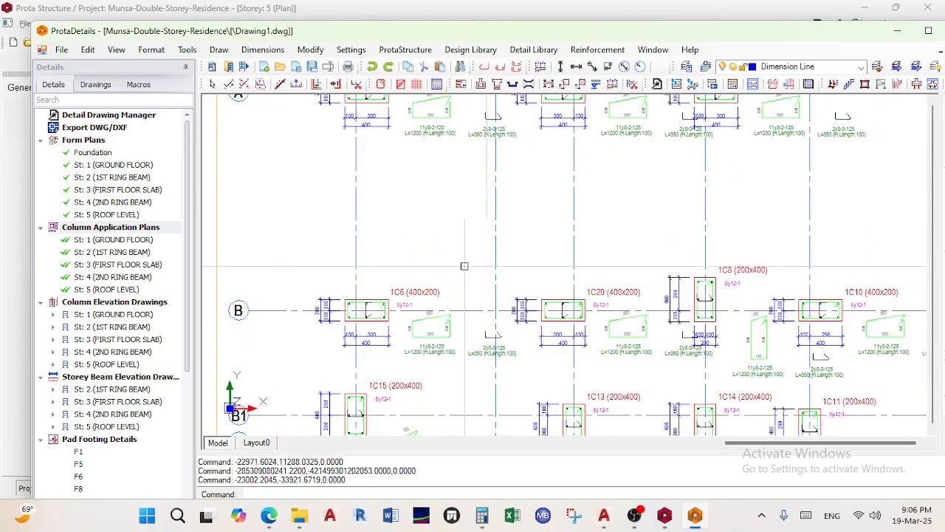
Pan and zoom across the plan sheets around columns 1C26 to 1C28
{"action": "scroll", "coordinate": [516, 297], "scroll_direction": "down", "scroll_amount": 2}
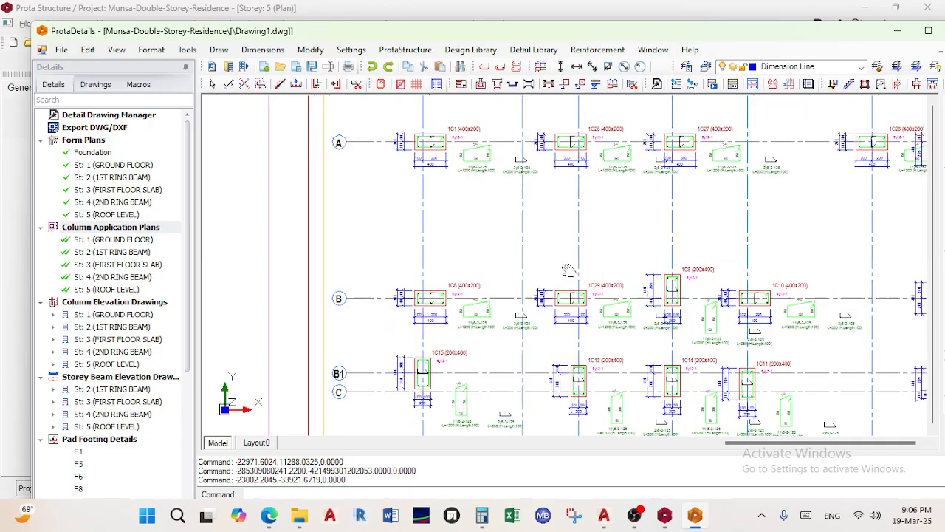
{"action": "scroll", "coordinate": [516, 297], "scroll_direction": "up", "scroll_amount": 1}
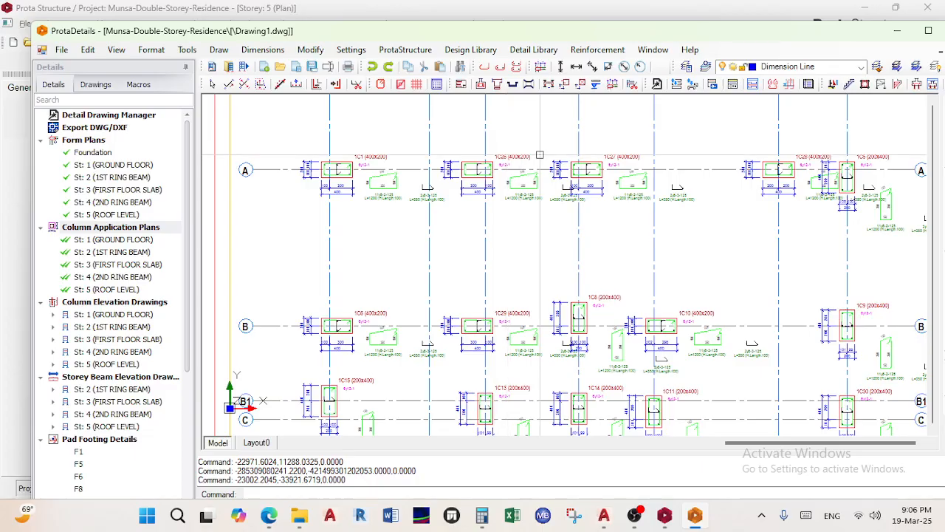
{"action": "scroll", "coordinate": [372, 174], "scroll_direction": "up", "scroll_amount": 3}
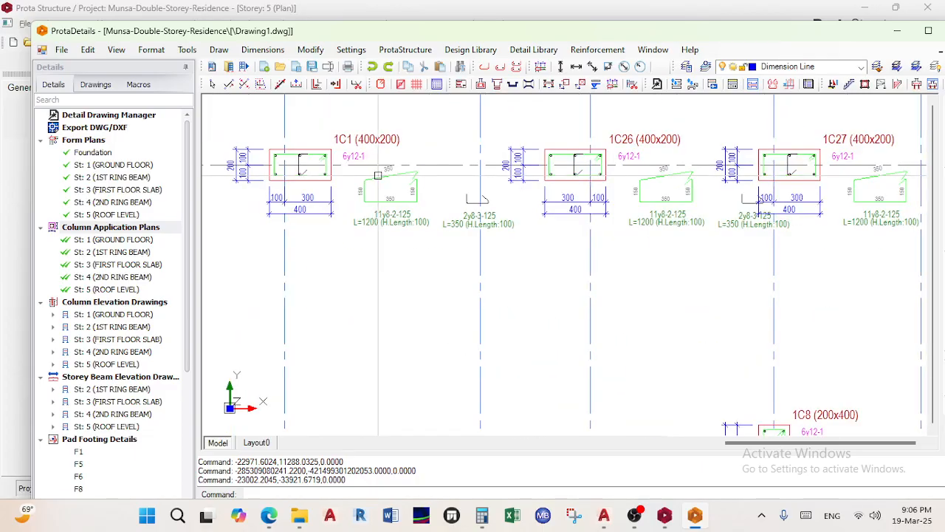
{"action": "scroll", "coordinate": [457, 188], "scroll_direction": "down", "scroll_amount": 1}
{"action": "scroll", "coordinate": [553, 211], "scroll_direction": "down", "scroll_amount": 3}
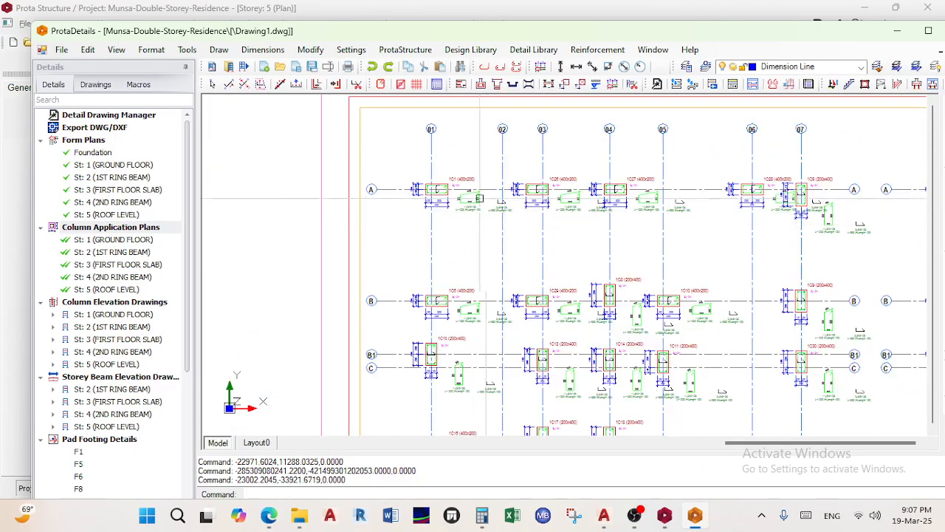
{"action": "scroll", "coordinate": [470, 191], "scroll_direction": "up", "scroll_amount": 6}
{"action": "middle_click_drag", "start_coordinate": [722, 228], "coordinate": [370, 289]}
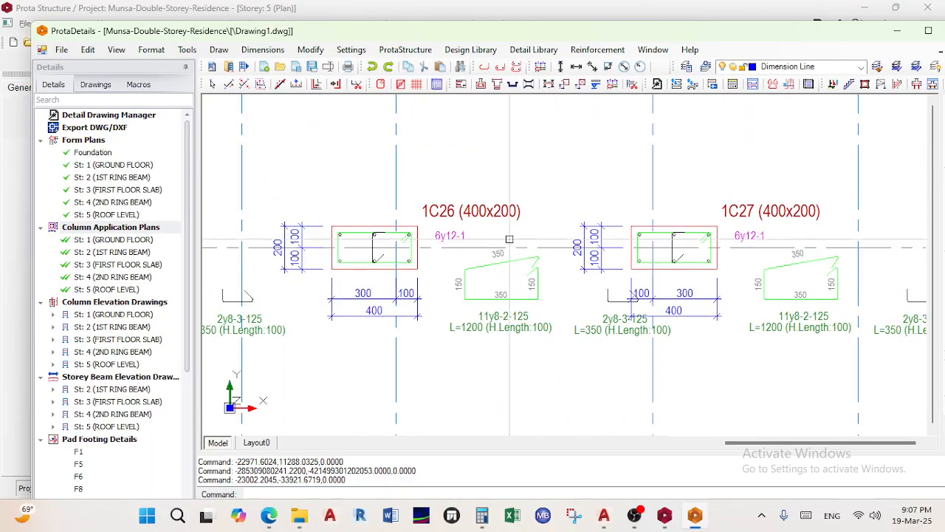
{"action": "scroll", "coordinate": [768, 238], "scroll_direction": "down", "scroll_amount": 3}
{"action": "middle_click_drag", "start_coordinate": [810, 256], "coordinate": [555, 202]}
{"action": "scroll", "coordinate": [829, 190], "scroll_direction": "down", "scroll_amount": 2}
{"action": "scroll", "coordinate": [753, 230], "scroll_direction": "down", "scroll_amount": 5}
{"action": "middle_click_drag", "start_coordinate": [862, 256], "coordinate": [567, 176]}
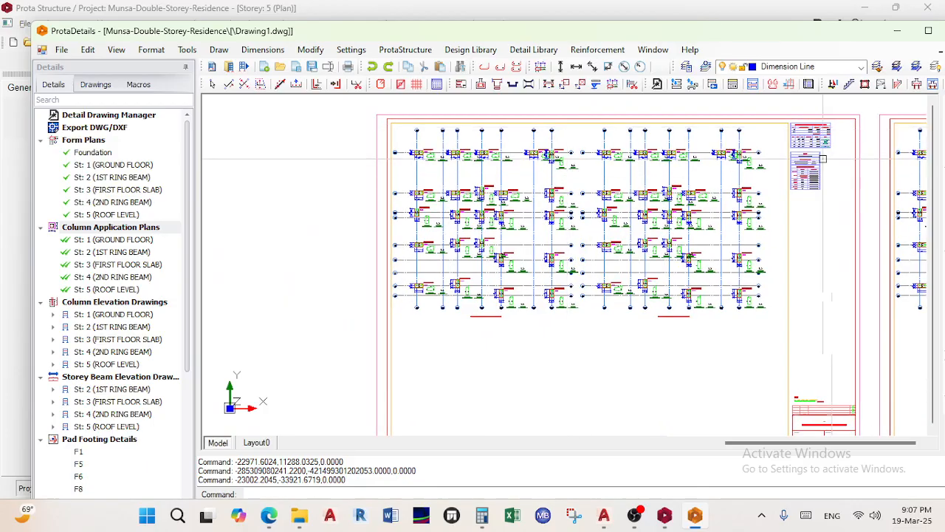
{"action": "scroll", "coordinate": [768, 149], "scroll_direction": "up", "scroll_amount": 7}
{"action": "scroll", "coordinate": [697, 217], "scroll_direction": "up", "scroll_amount": 1}
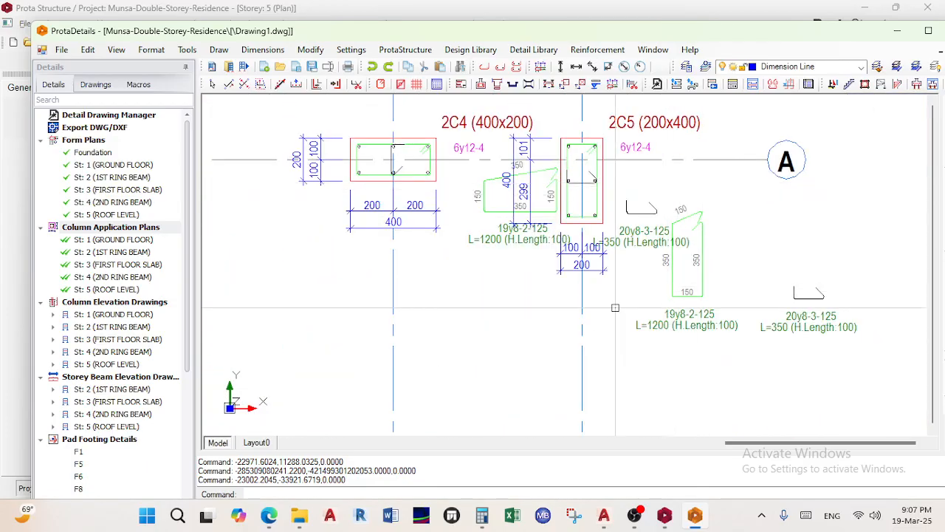
{"action": "scroll", "coordinate": [597, 295], "scroll_direction": "down", "scroll_amount": 4}
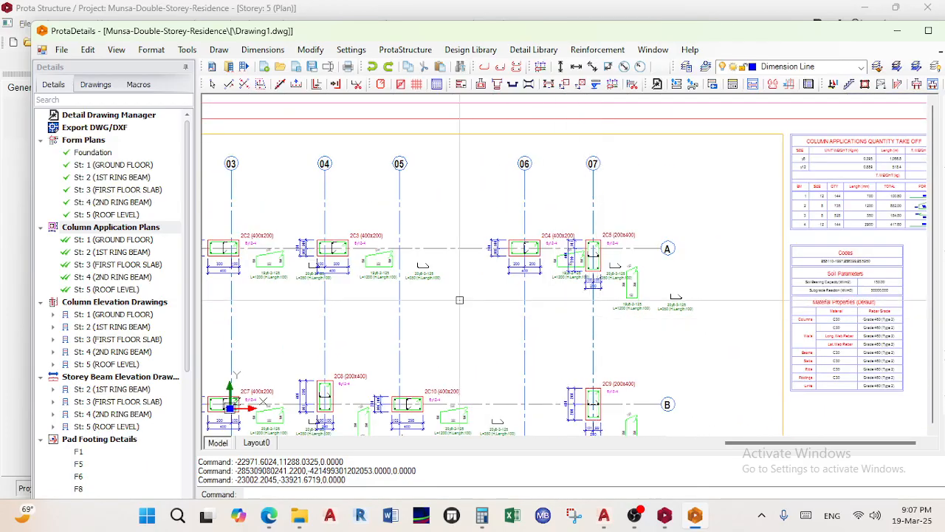
Zoom to columns 2C4 and 2C5 and window-select the 19y8-2-125 link to show its properties
{"action": "middle_click_drag", "start_coordinate": [254, 258], "coordinate": [364, 249]}
{"action": "scroll", "coordinate": [364, 251], "scroll_direction": "up", "scroll_amount": 4}
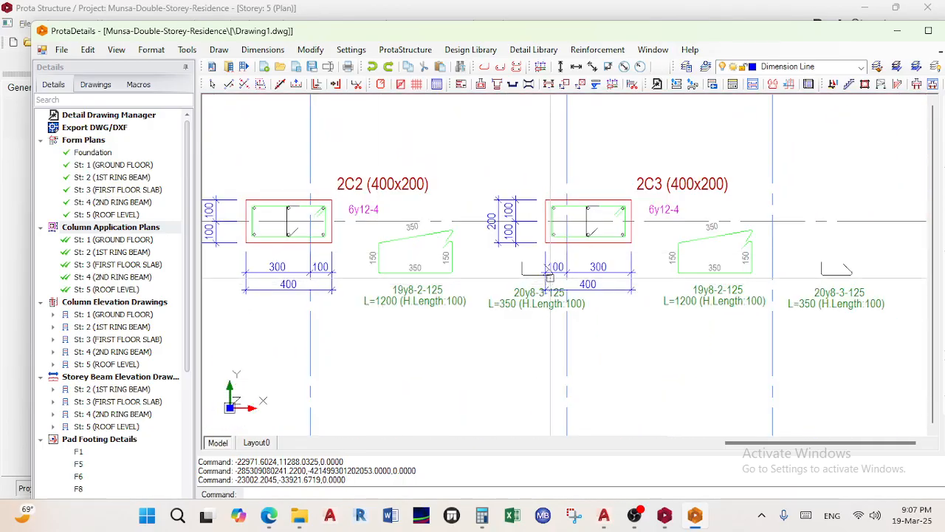
{"action": "scroll", "coordinate": [538, 292], "scroll_direction": "down", "scroll_amount": 3}
{"action": "middle_click_drag", "start_coordinate": [836, 312], "coordinate": [608, 282]}
{"action": "scroll", "coordinate": [687, 273], "scroll_direction": "up", "scroll_amount": 4}
{"action": "scroll", "coordinate": [669, 246], "scroll_direction": "up", "scroll_amount": 3}
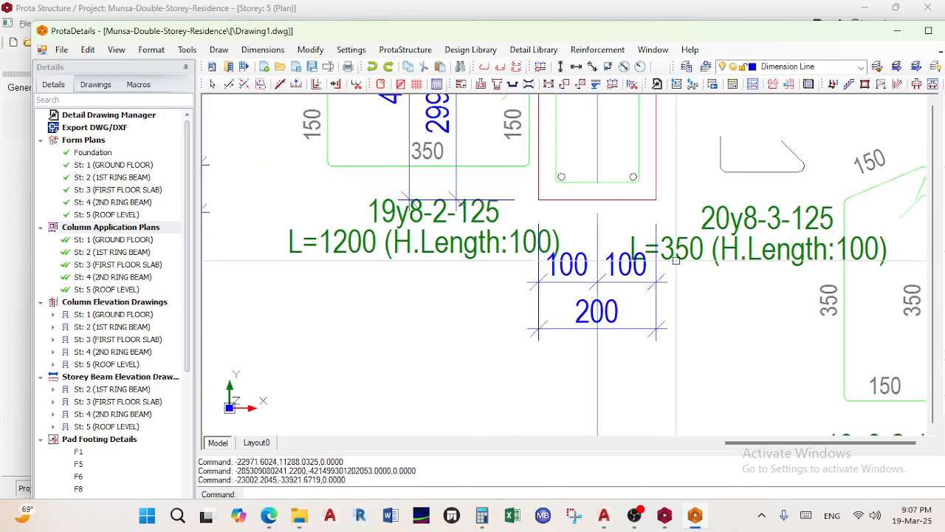
{"action": "scroll", "coordinate": [682, 251], "scroll_direction": "down", "scroll_amount": 5}
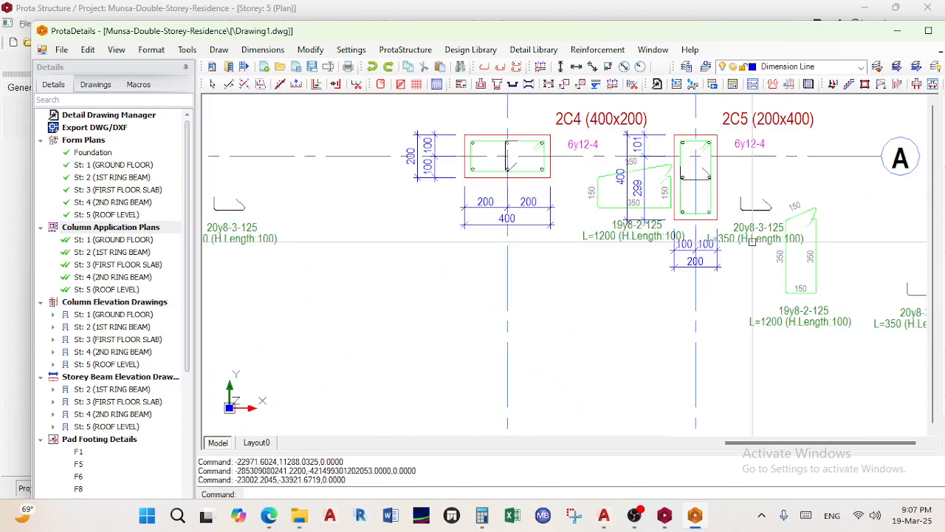
{"action": "scroll", "coordinate": [584, 323], "scroll_direction": "up", "scroll_amount": 6}
{"action": "scroll", "coordinate": [583, 323], "scroll_direction": "down", "scroll_amount": 5}
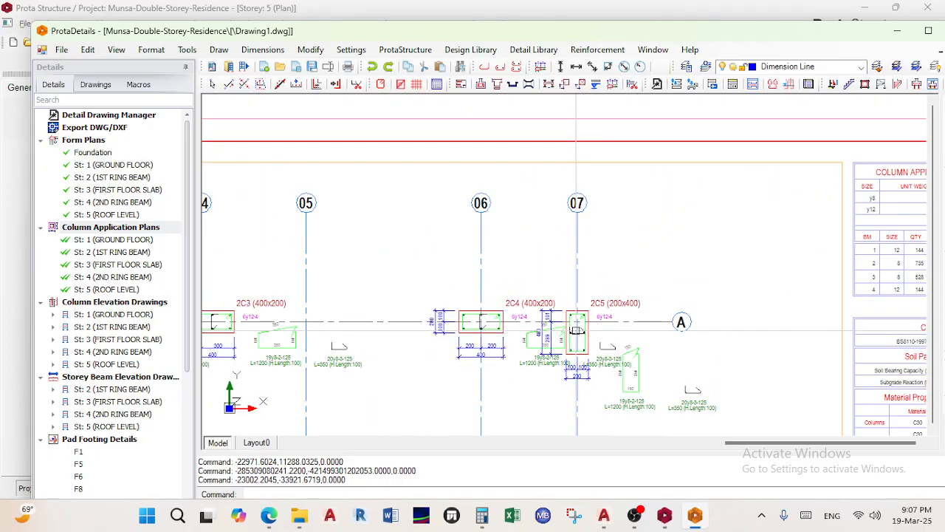
{"action": "scroll", "coordinate": [551, 337], "scroll_direction": "up", "scroll_amount": 5}
{"action": "scroll", "coordinate": [552, 336], "scroll_direction": "down", "scroll_amount": 5}
{"action": "middle_click_drag", "start_coordinate": [557, 302], "coordinate": [572, 245]}
{"action": "middle_click_drag", "start_coordinate": [663, 323], "coordinate": [664, 309]}
{"action": "scroll", "coordinate": [663, 309], "scroll_direction": "up", "scroll_amount": 3}
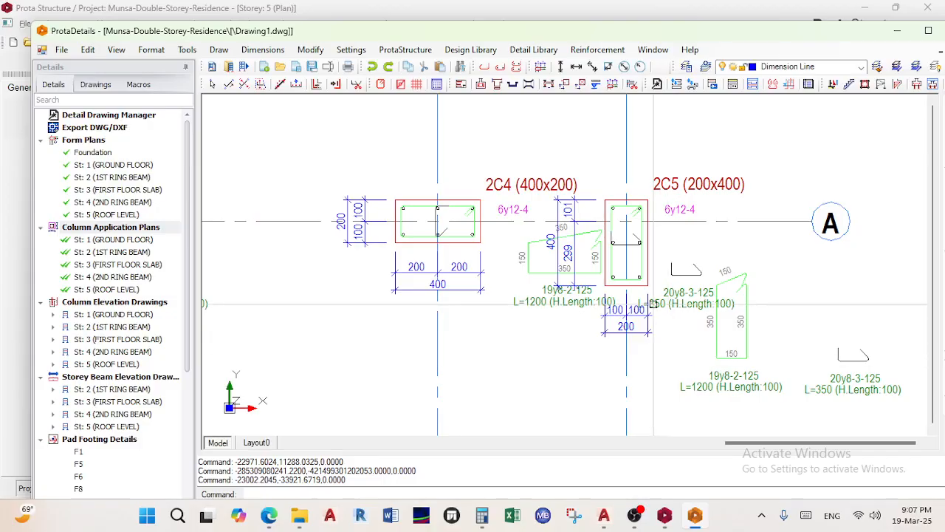
{"action": "scroll", "coordinate": [664, 316], "scroll_direction": "down", "scroll_amount": 6}
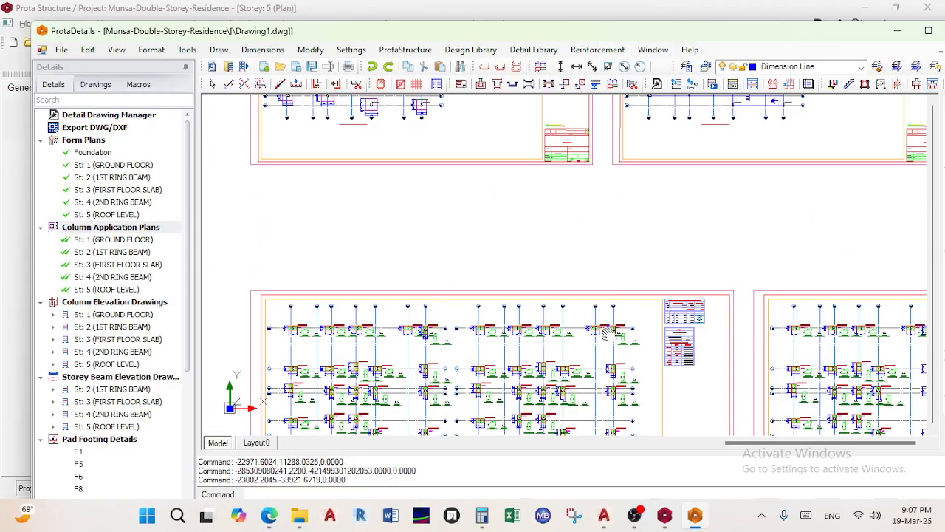
{"action": "middle_click_drag", "start_coordinate": [634, 347], "coordinate": [599, 277]}
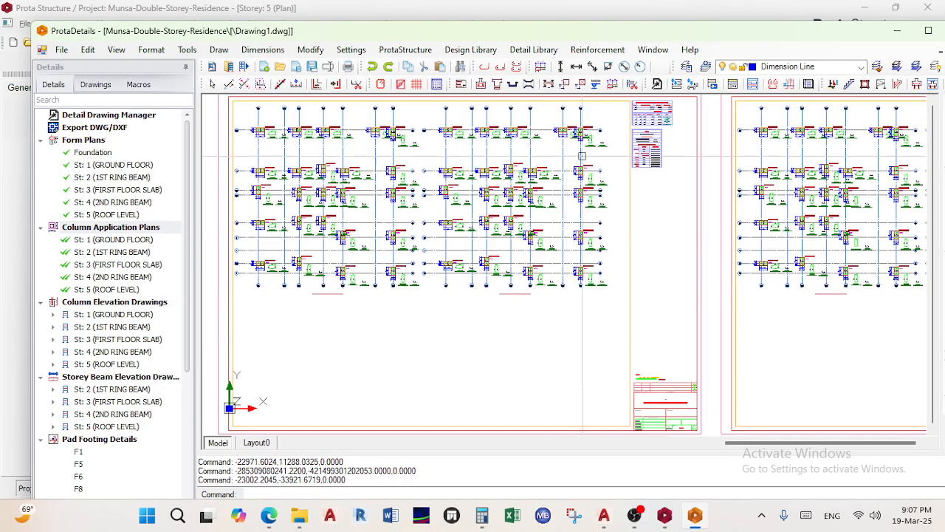
{"action": "middle_click_drag", "start_coordinate": [583, 154], "coordinate": [588, 276]}
{"action": "scroll", "coordinate": [588, 276], "scroll_direction": "up", "scroll_amount": 8}
{"action": "mouse_move", "coordinate": [506, 180]}
{"action": "left_mouse_down"}
{"action": "mouse_move", "coordinate": [557, 365]}
{"action": "mouse_move", "coordinate": [500, 106]}
{"action": "left_mouse_up"}
Move the 19y8-2-125 link detail from between 2C4 and 2C5 to directly below column 2C4
{"action": "scroll", "coordinate": [514, 192], "scroll_direction": "down", "scroll_amount": 2}
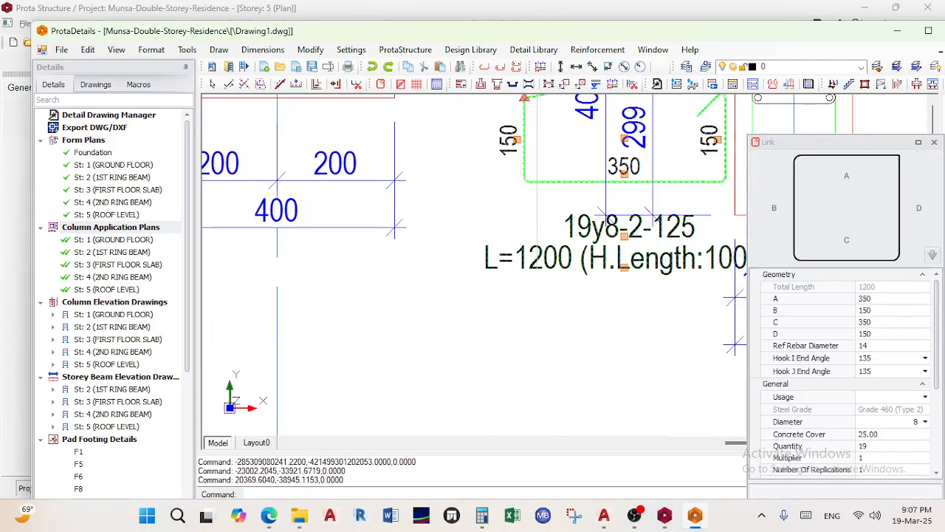
{"action": "middle_click_drag", "start_coordinate": [559, 241], "coordinate": [553, 311]}
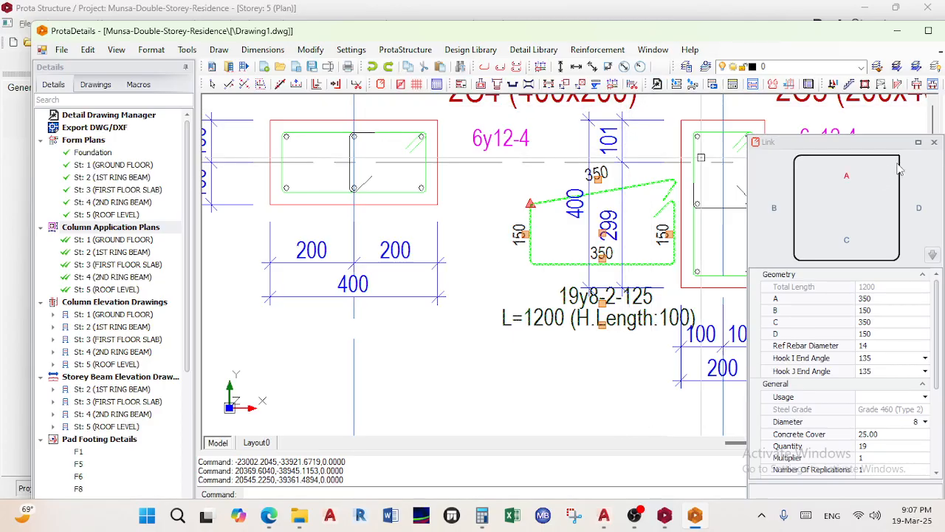
{"action": "left_click", "coordinate": [933, 144]}
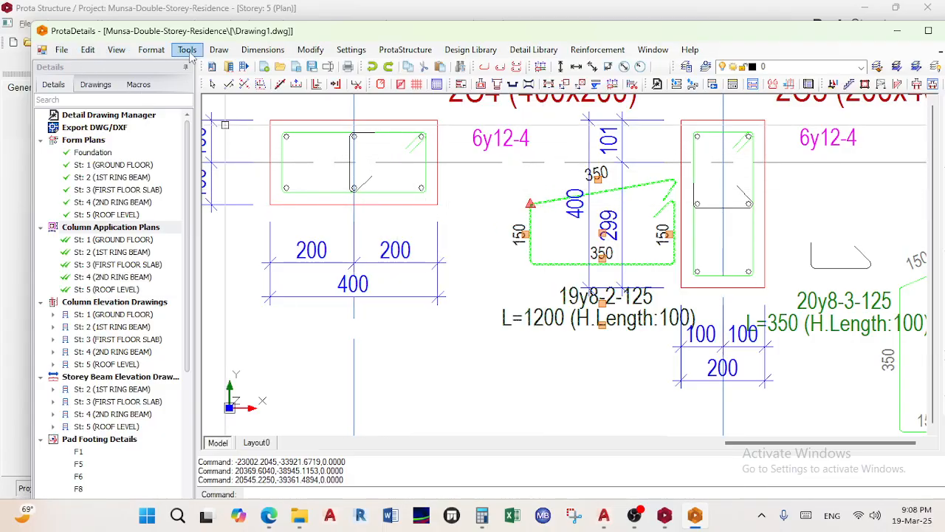
{"action": "left_click", "coordinate": [188, 50]}
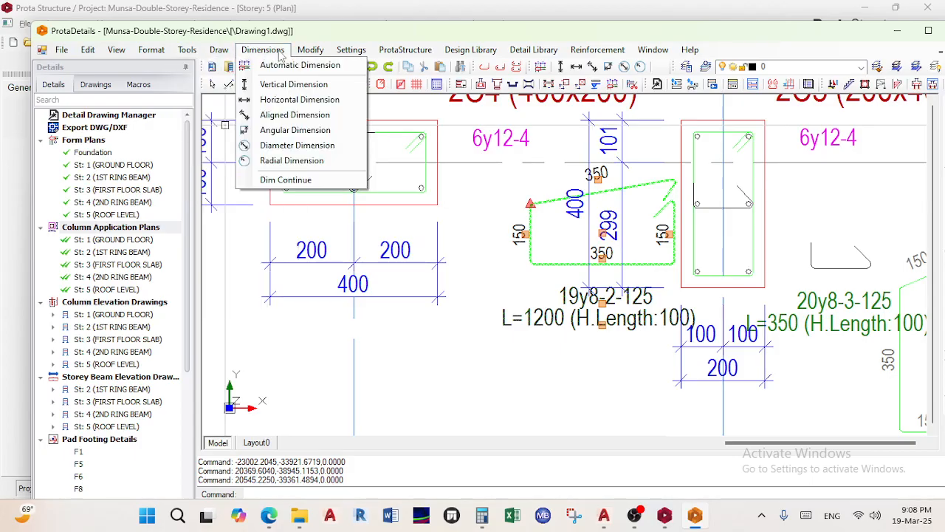
{"action": "mouse_move", "coordinate": [312, 55]}
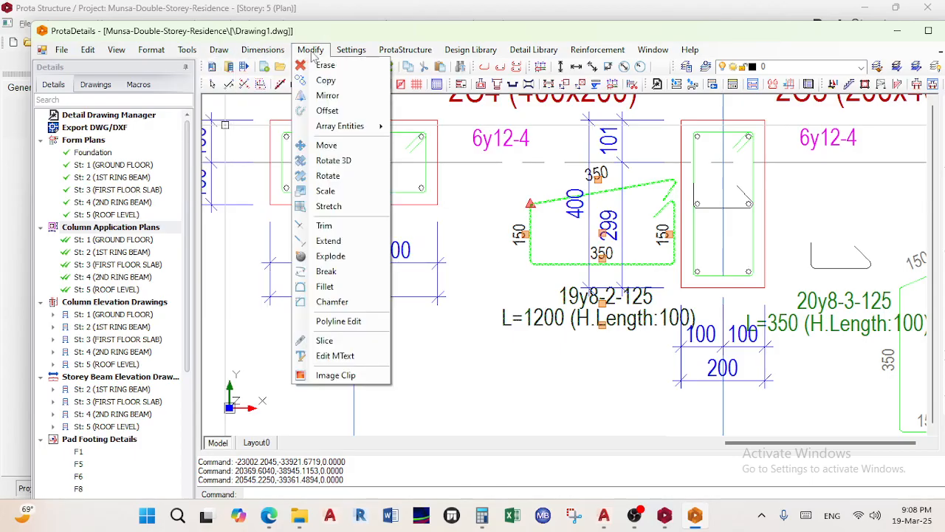
{"action": "left_click", "coordinate": [326, 145]}
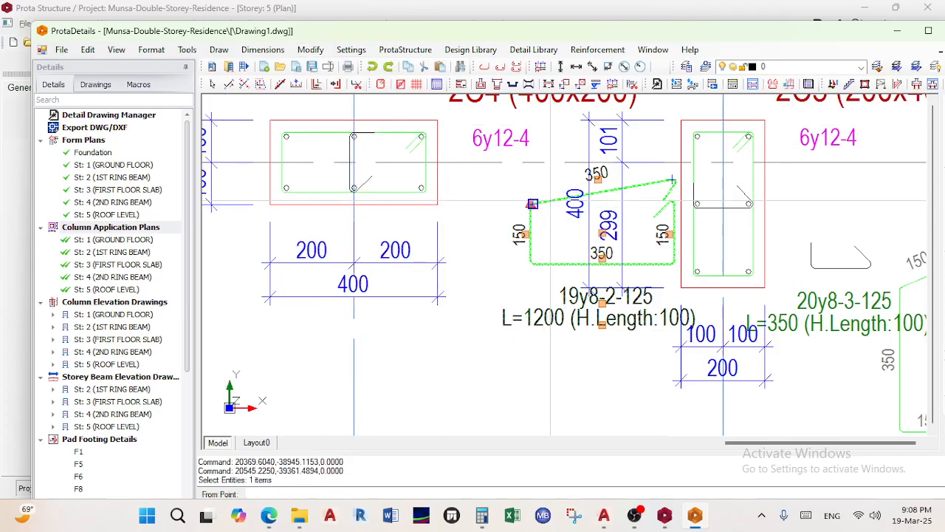
{"action": "left_click", "coordinate": [672, 180]}
{"action": "scroll", "coordinate": [431, 311], "scroll_direction": "down", "scroll_amount": 1}
{"action": "middle_click_drag", "start_coordinate": [431, 313], "coordinate": [450, 266]}
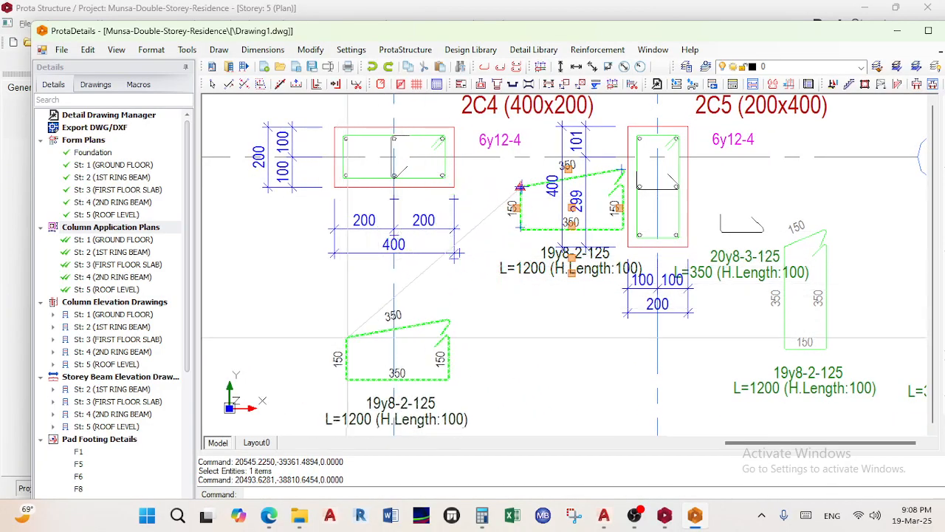
{"action": "scroll", "coordinate": [357, 314], "scroll_direction": "down", "scroll_amount": 1}
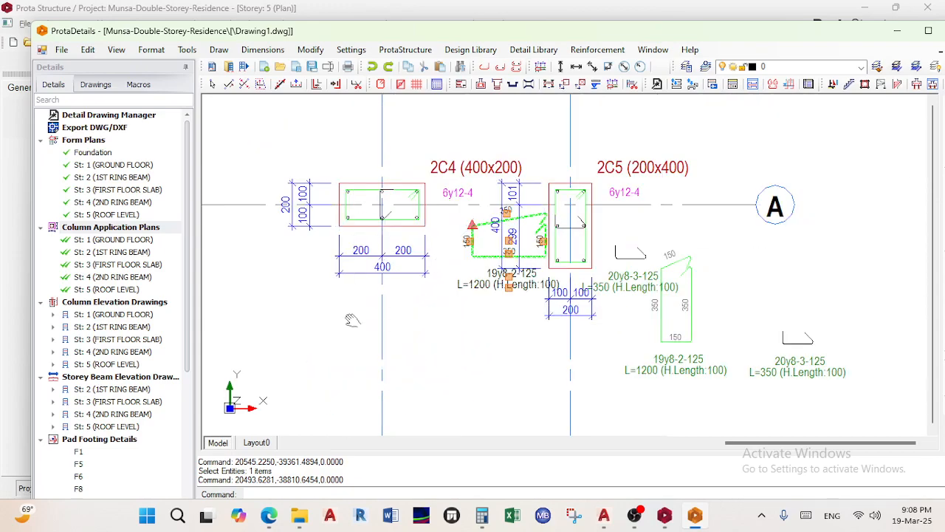
{"action": "middle_click_drag", "start_coordinate": [355, 317], "coordinate": [338, 288]}
{"action": "scroll", "coordinate": [332, 263], "scroll_direction": "up", "scroll_amount": 2}
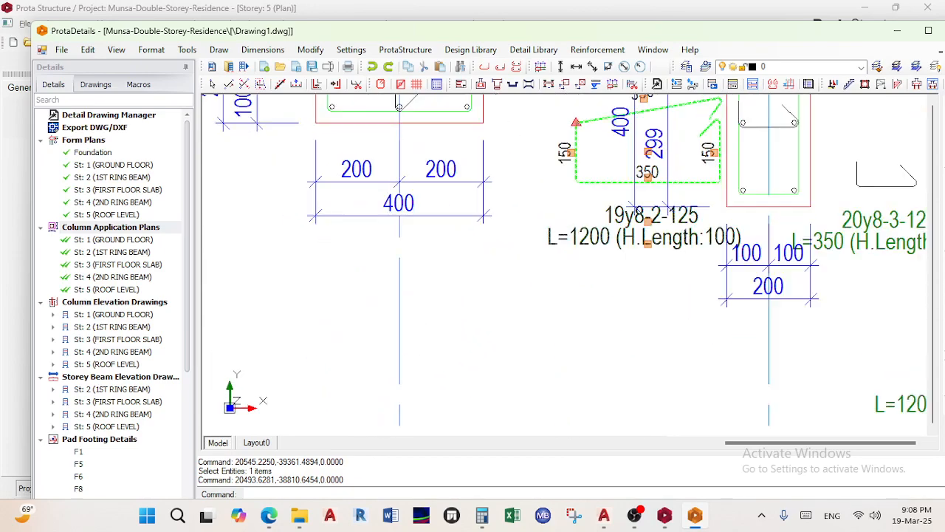
{"action": "scroll", "coordinate": [328, 253], "scroll_direction": "down", "scroll_amount": 1}
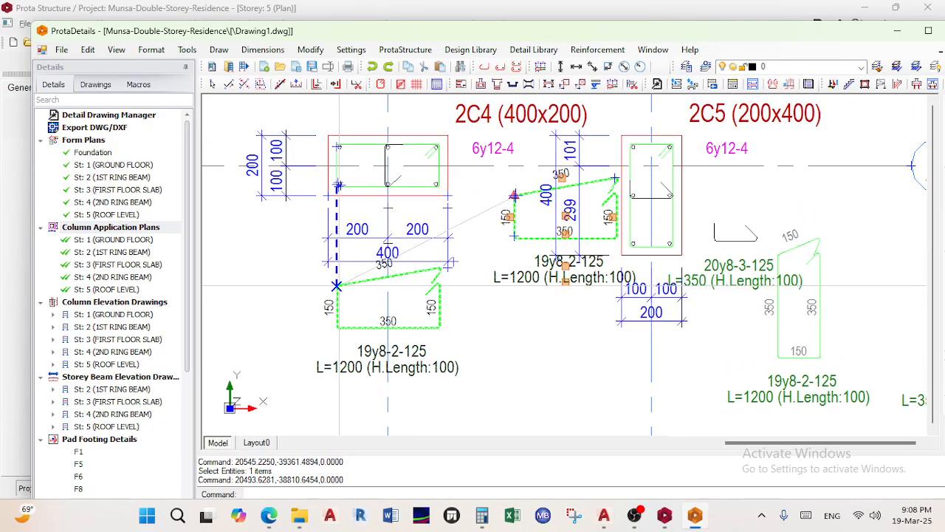
{"action": "left_click", "coordinate": [334, 319]}
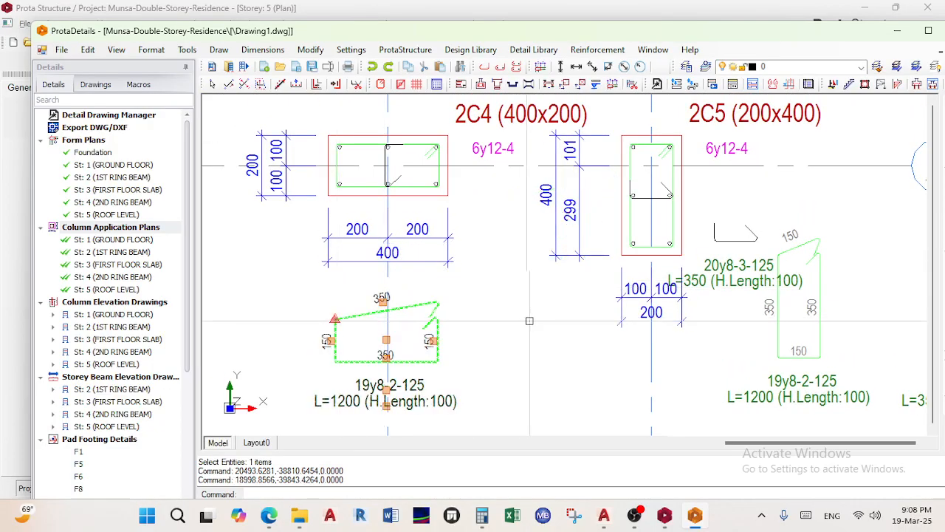
{"action": "key", "text": "Escape"}
{"action": "scroll", "coordinate": [476, 319], "scroll_direction": "down", "scroll_amount": 2}
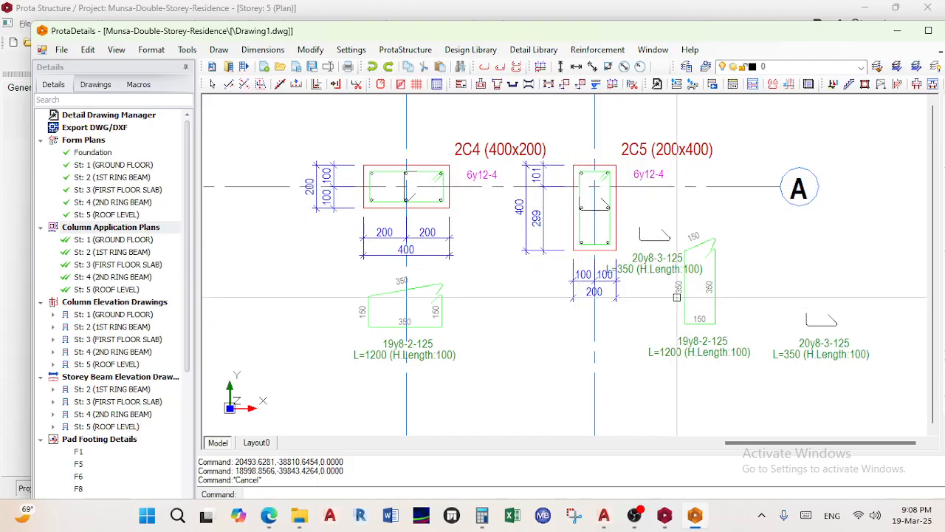
{"action": "scroll", "coordinate": [664, 277], "scroll_direction": "up", "scroll_amount": 1}
Move the 20y8-3-125 tiebar from beside column 2C5 to the top of the sheet above 2C4
{"action": "middle_click_drag", "start_coordinate": [661, 277], "coordinate": [638, 284]}
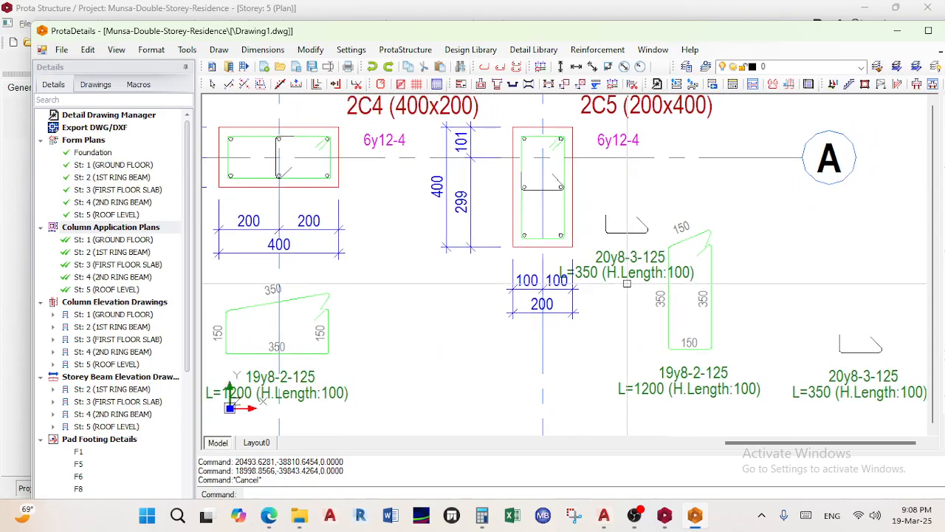
{"action": "left_click", "coordinate": [627, 223]}
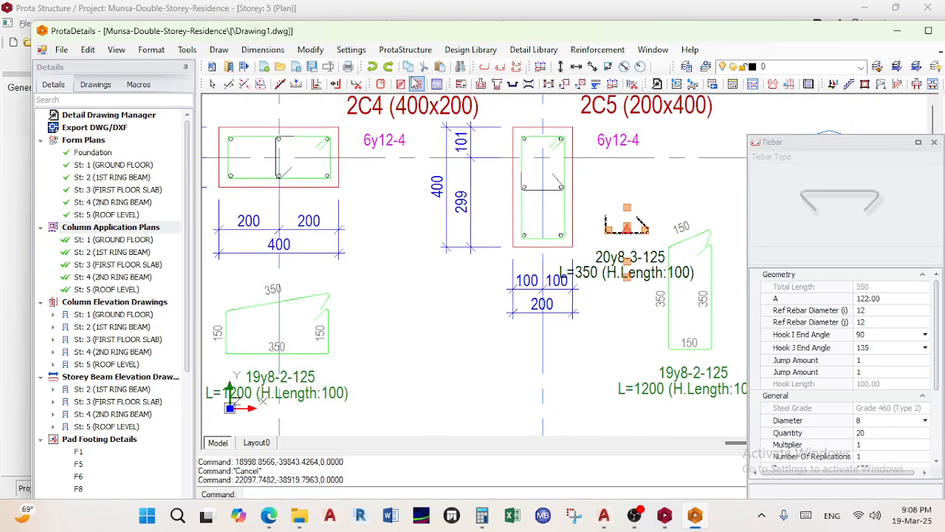
{"action": "left_click", "coordinate": [310, 49]}
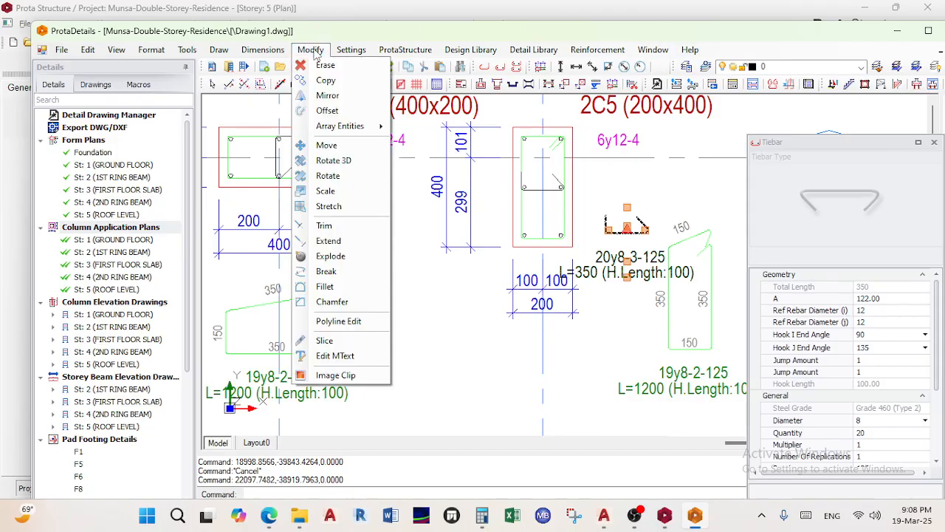
{"action": "left_click", "coordinate": [327, 142]}
{"action": "left_click", "coordinate": [623, 239]}
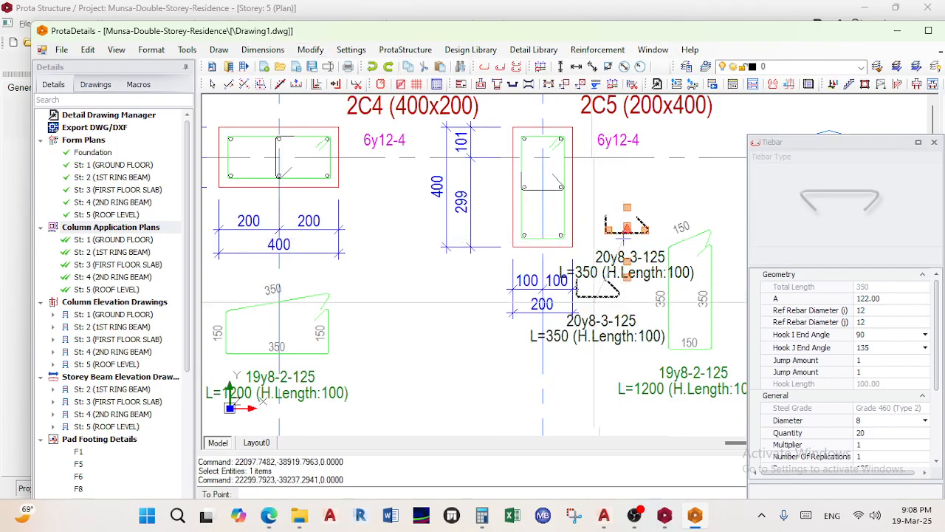
{"action": "scroll", "coordinate": [558, 309], "scroll_direction": "down", "scroll_amount": 1}
{"action": "middle_click_drag", "start_coordinate": [557, 309], "coordinate": [576, 229]}
{"action": "scroll", "coordinate": [374, 323], "scroll_direction": "up", "scroll_amount": 1}
{"action": "left_click", "coordinate": [379, 323]}
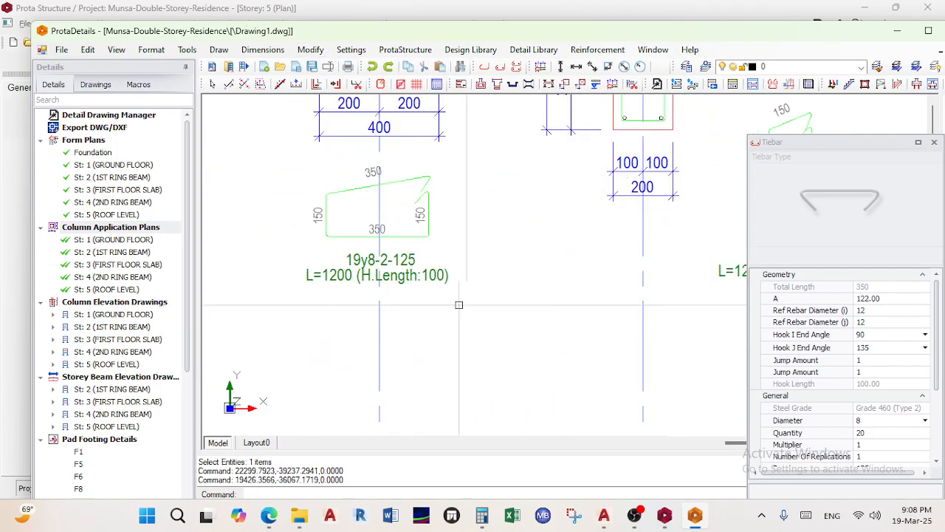
{"action": "scroll", "coordinate": [457, 308], "scroll_direction": "down", "scroll_amount": 2}
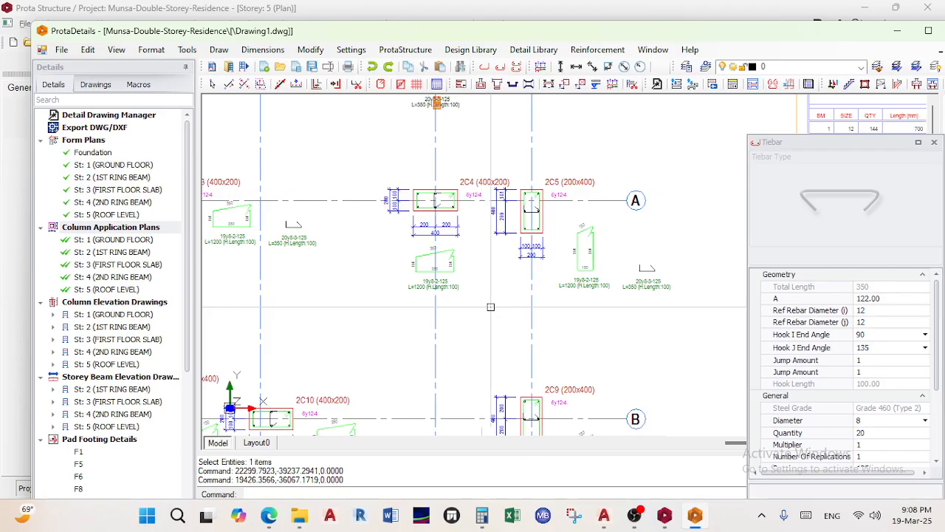
{"action": "left_click", "coordinate": [934, 142]}
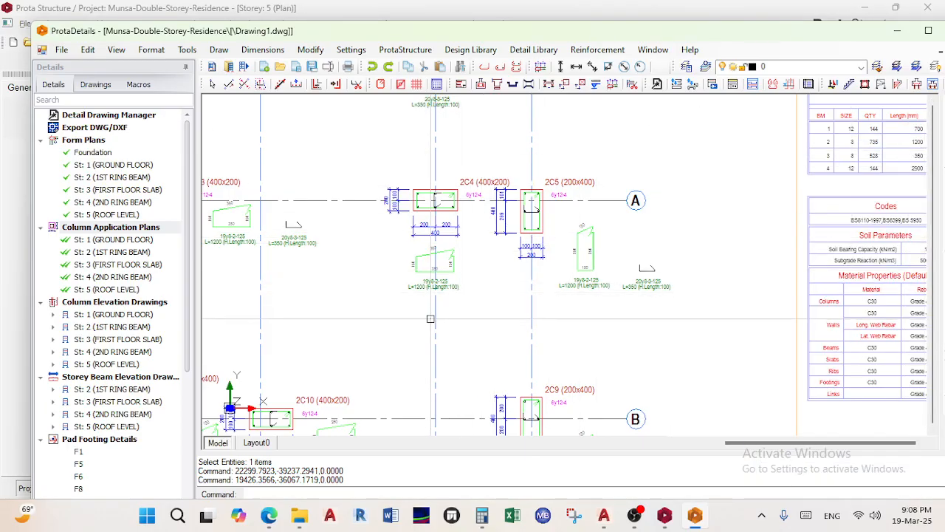
{"action": "key", "text": "Escape"}
{"action": "key", "text": "Escape"}
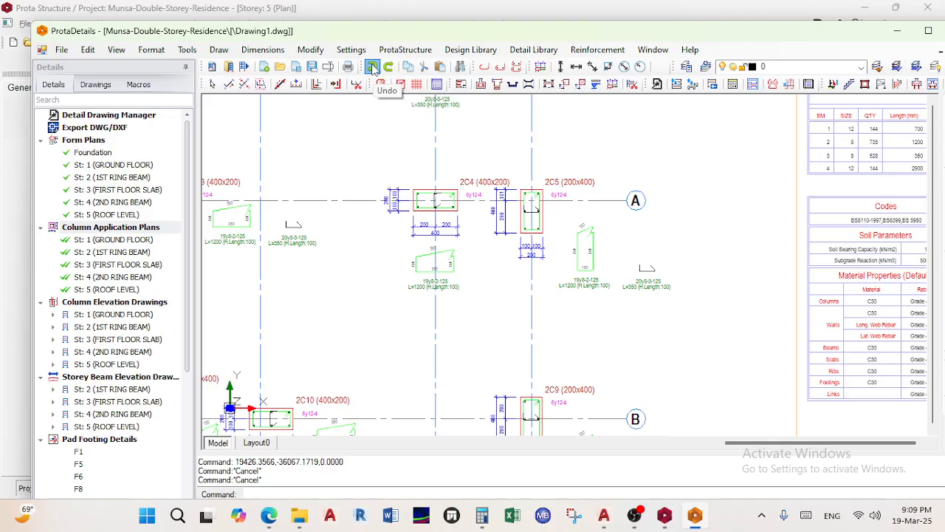
Delete the three bottom column application sheets, leaving only the six form plan sheets
{"action": "scroll", "coordinate": [443, 258], "scroll_direction": "down", "scroll_amount": 3}
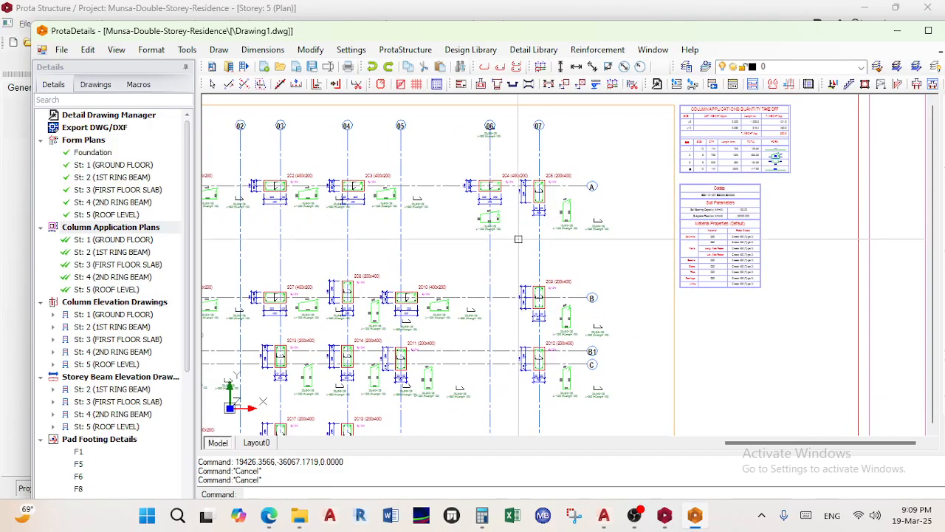
{"action": "scroll", "coordinate": [471, 314], "scroll_direction": "up", "scroll_amount": 4}
{"action": "scroll", "coordinate": [443, 295], "scroll_direction": "down", "scroll_amount": 4}
{"action": "scroll", "coordinate": [418, 281], "scroll_direction": "up", "scroll_amount": 3}
{"action": "scroll", "coordinate": [419, 280], "scroll_direction": "down", "scroll_amount": 5}
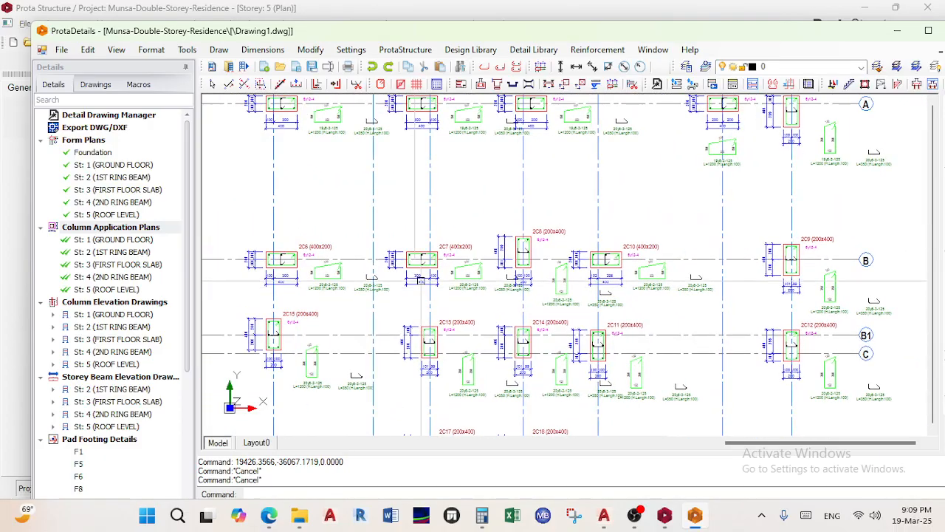
{"action": "scroll", "coordinate": [431, 304], "scroll_direction": "down", "scroll_amount": 6}
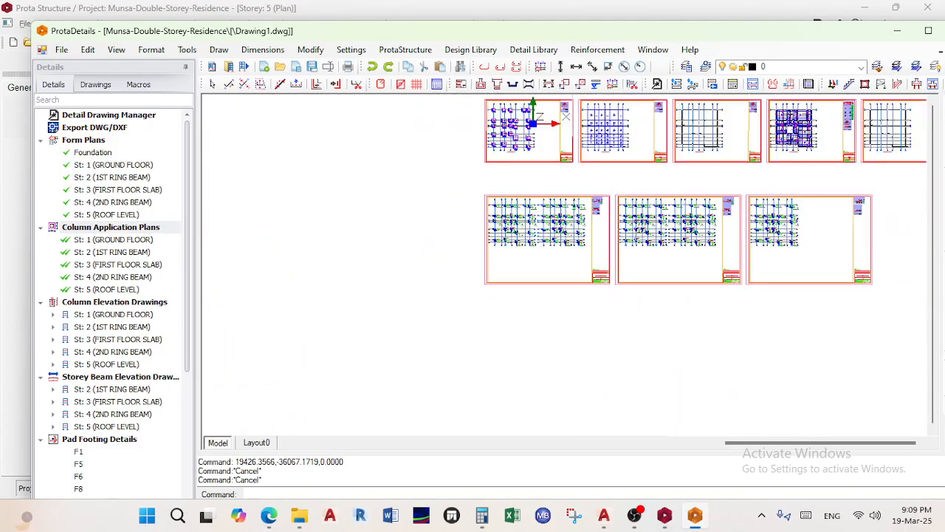
{"action": "middle_click_drag", "start_coordinate": [422, 249], "coordinate": [373, 279]}
{"action": "mouse_move", "coordinate": [654, 352]}
{"action": "left_mouse_down"}
{"action": "mouse_move", "coordinate": [559, 249]}
{"action": "mouse_move", "coordinate": [303, 240]}
{"action": "left_mouse_up"}
{"action": "key", "text": "Delete"}
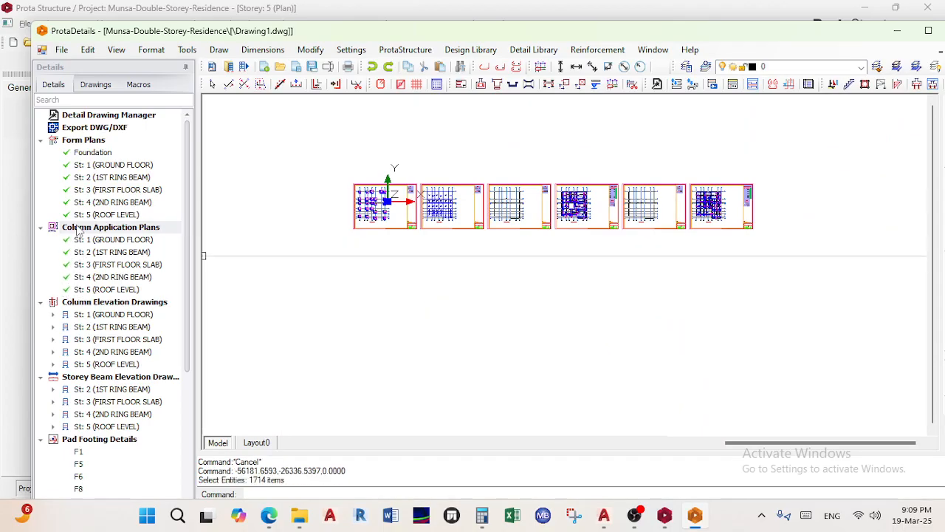
{"action": "double_click", "coordinate": [79, 228]}
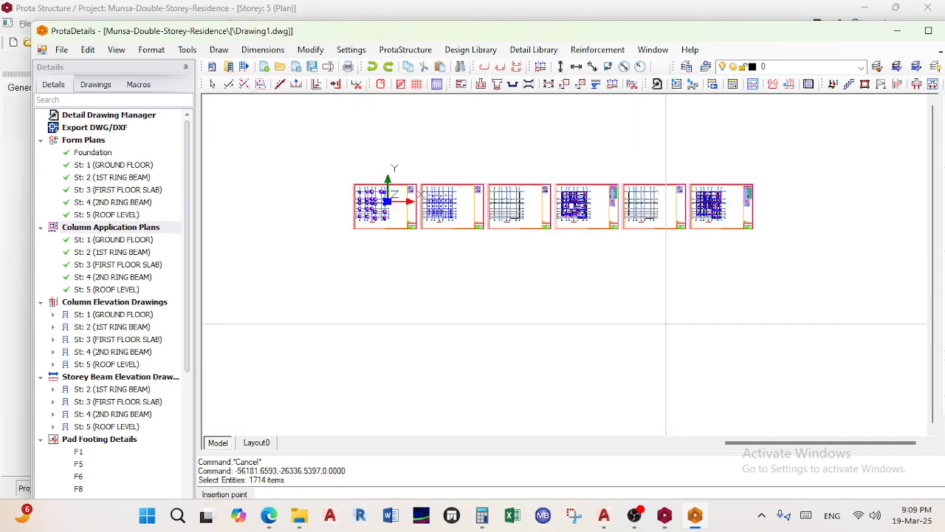
{"action": "key", "text": "Escape"}
{"action": "key", "text": "Escape"}
{"action": "key", "text": "Escape"}
{"action": "key", "text": "Escape"}
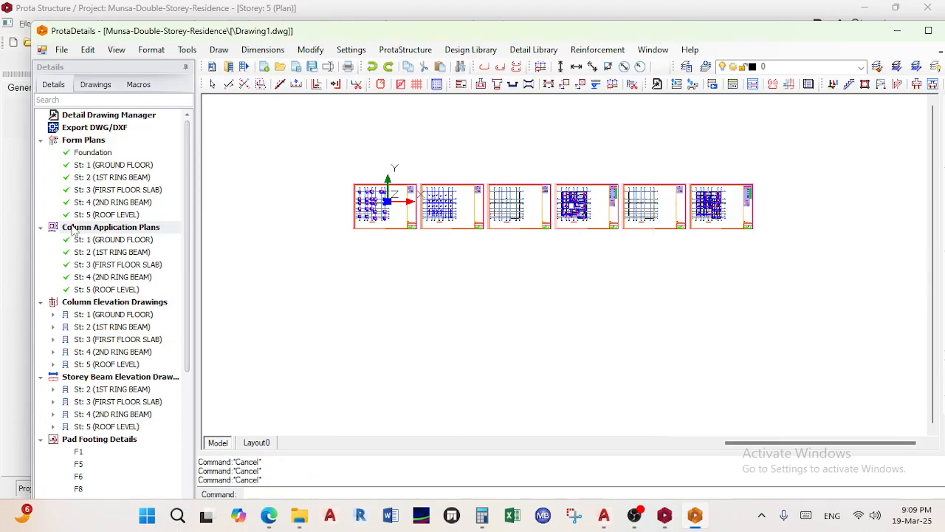
Redraw the column application plans on A1_Prota.dxf sheets placed below the form plans
{"action": "double_click", "coordinate": [76, 230]}
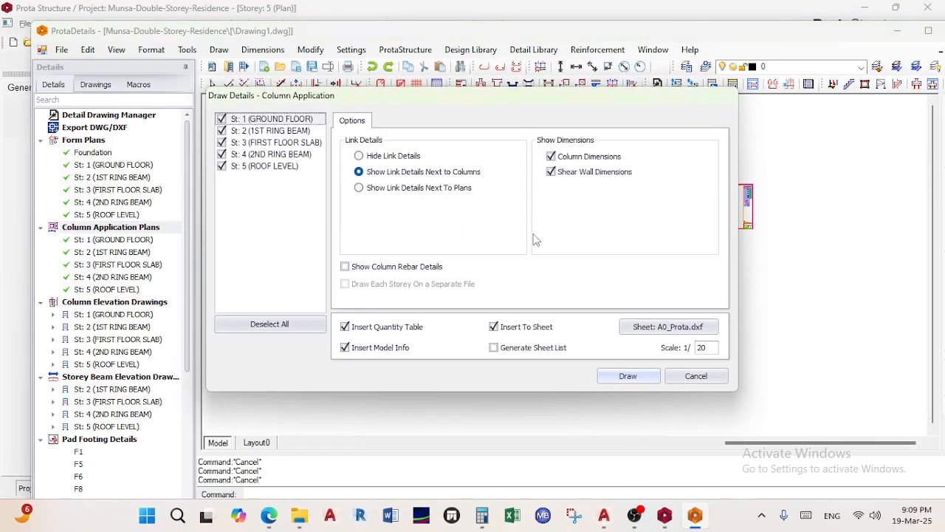
{"action": "left_click", "coordinate": [706, 331]}
{"action": "left_click", "coordinate": [416, 140]}
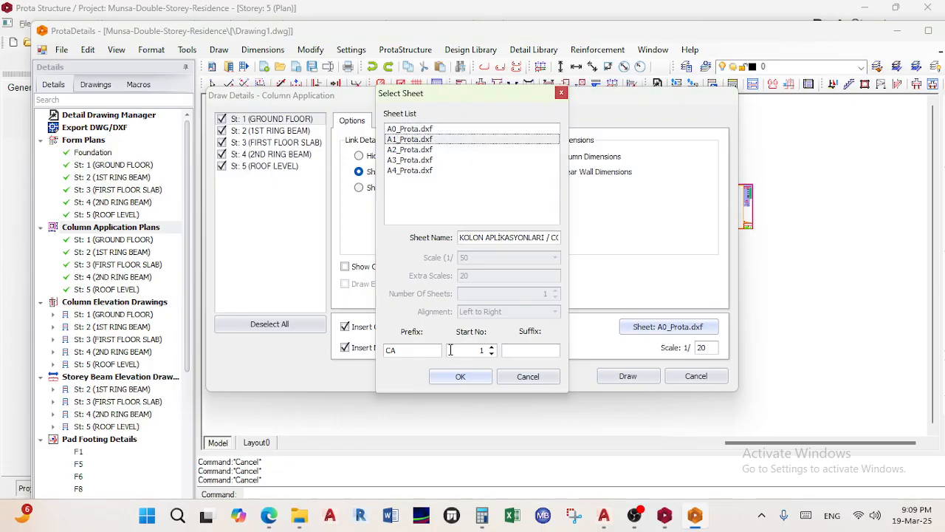
{"action": "left_click", "coordinate": [460, 377]}
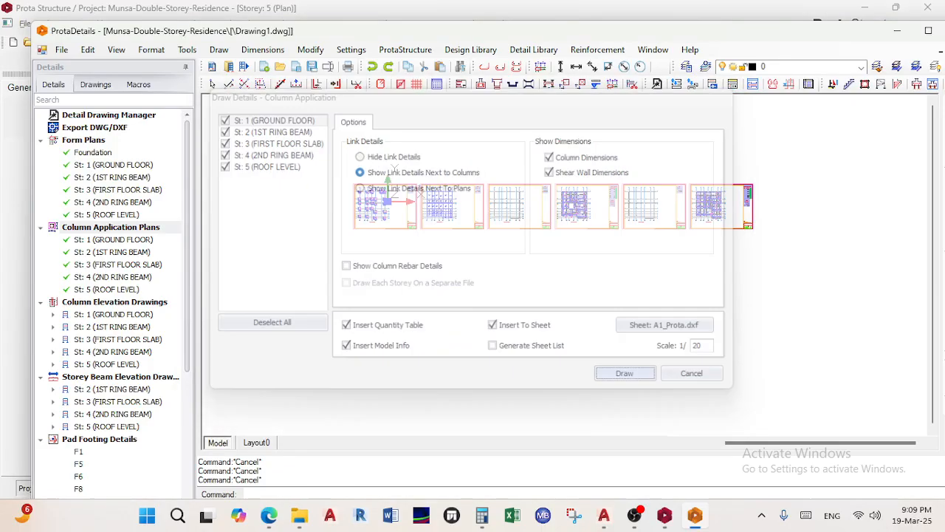
{"action": "scroll", "coordinate": [350, 232], "scroll_direction": "up", "scroll_amount": 5}
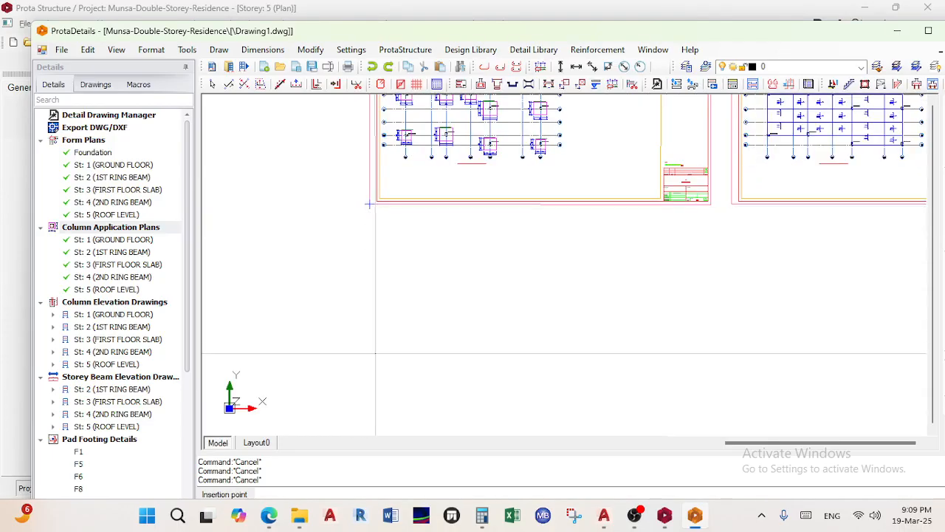
{"action": "left_click", "coordinate": [369, 378]}
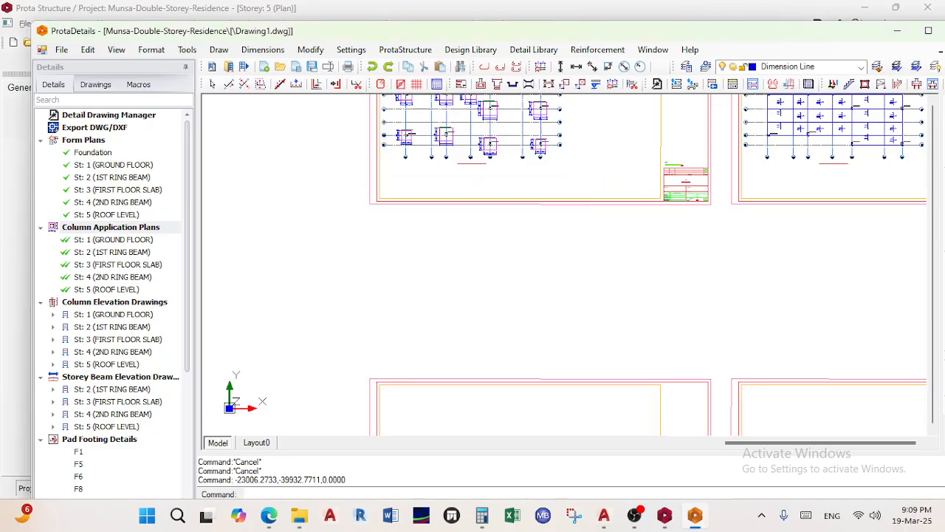
Pan and zoom across the five new sheets to check their title-block tables
{"action": "scroll", "coordinate": [558, 275], "scroll_direction": "down", "scroll_amount": 5}
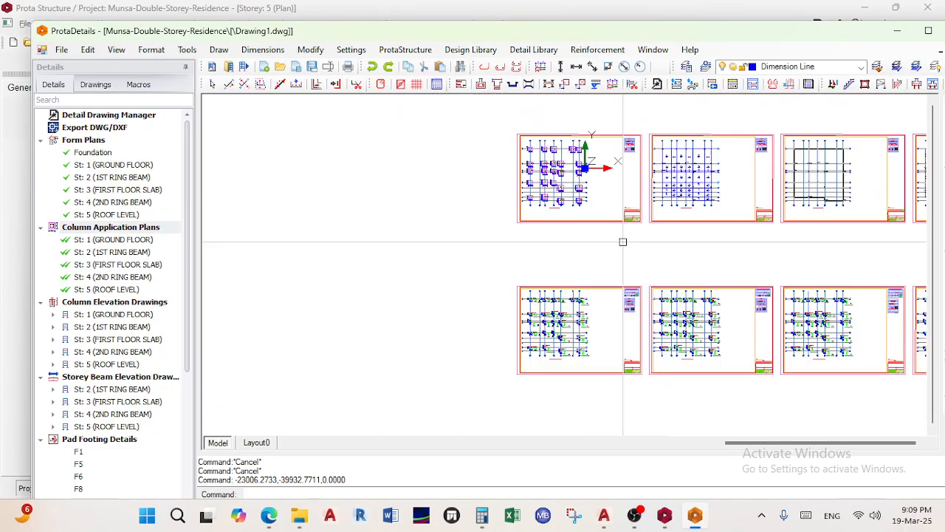
{"action": "middle_click_drag", "start_coordinate": [788, 228], "coordinate": [636, 238]}
{"action": "scroll", "coordinate": [579, 260], "scroll_direction": "down", "scroll_amount": 3}
{"action": "scroll", "coordinate": [590, 277], "scroll_direction": "up", "scroll_amount": 2}
{"action": "middle_click_drag", "start_coordinate": [619, 301], "coordinate": [747, 295]}
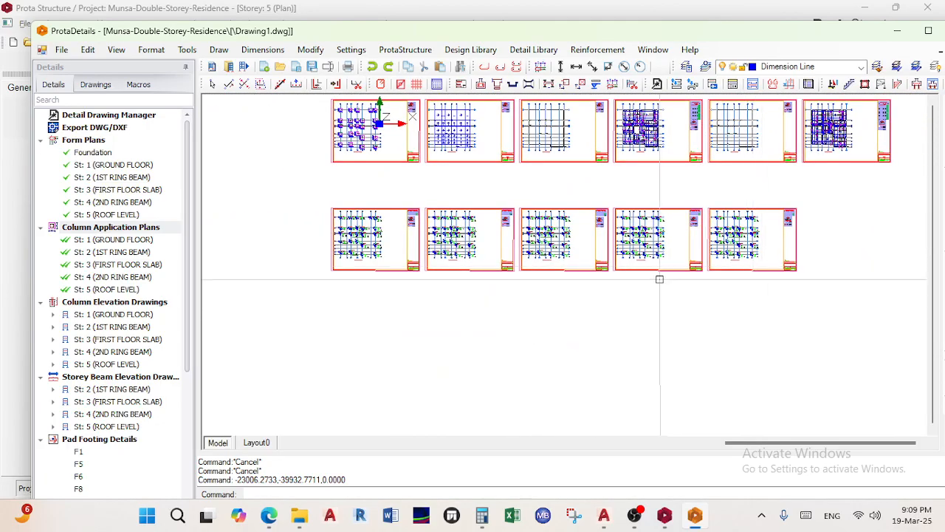
{"action": "scroll", "coordinate": [561, 251], "scroll_direction": "up", "scroll_amount": 2}
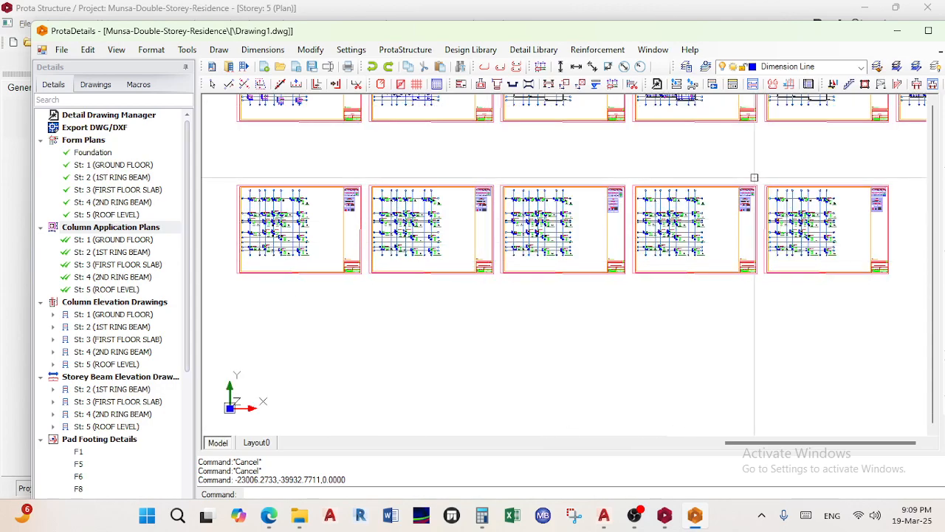
{"action": "scroll", "coordinate": [358, 214], "scroll_direction": "up", "scroll_amount": 5}
{"action": "middle_click_drag", "start_coordinate": [347, 268], "coordinate": [563, 288]}
{"action": "scroll", "coordinate": [564, 288], "scroll_direction": "down", "scroll_amount": 5}
{"action": "scroll", "coordinate": [672, 201], "scroll_direction": "up", "scroll_amount": 8}
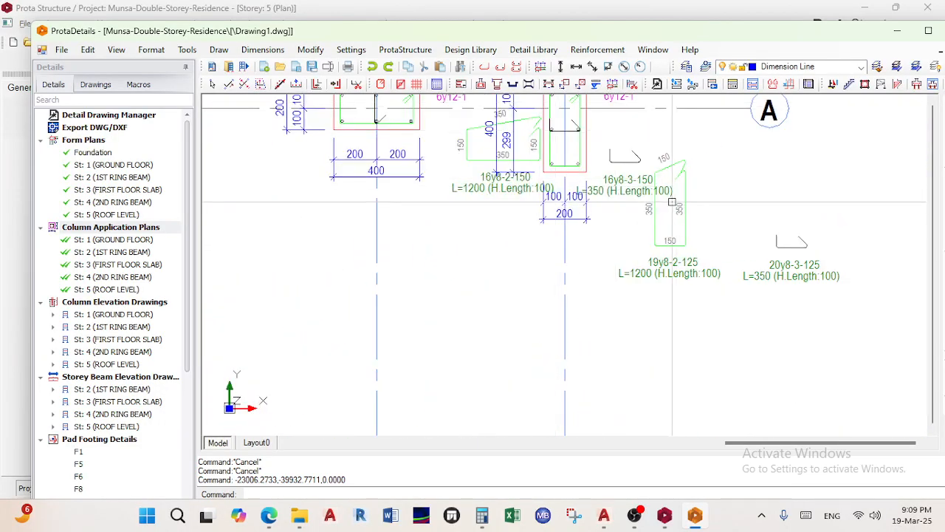
{"action": "scroll", "coordinate": [672, 201], "scroll_direction": "down", "scroll_amount": 8}
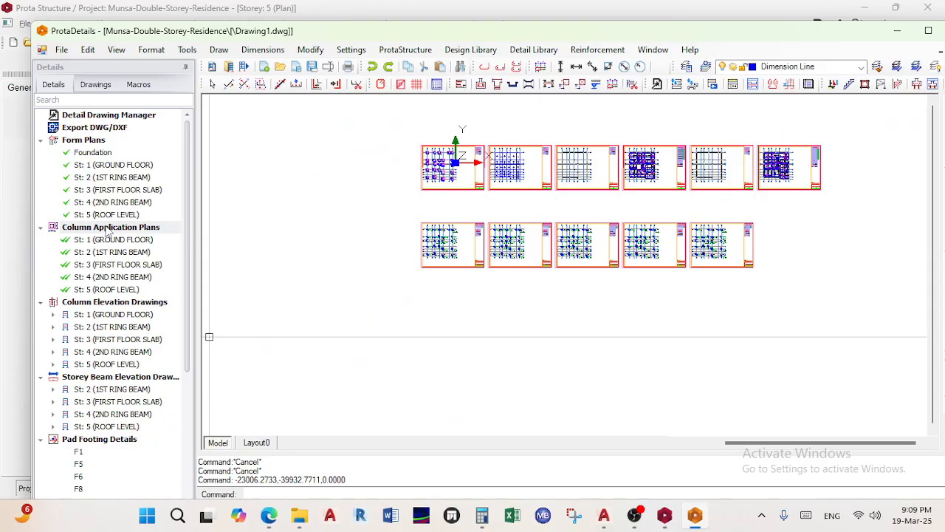
{"action": "right_click", "coordinate": [110, 302]}
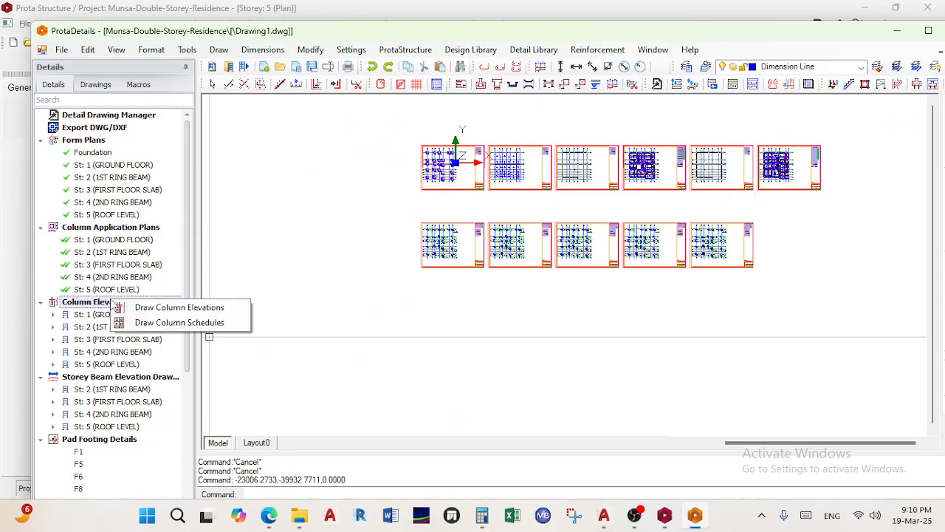
Generate the column elevation drawings for all five storeys at scale 1/20 on A1_Prota.dxf
{"action": "left_click", "coordinate": [155, 308]}
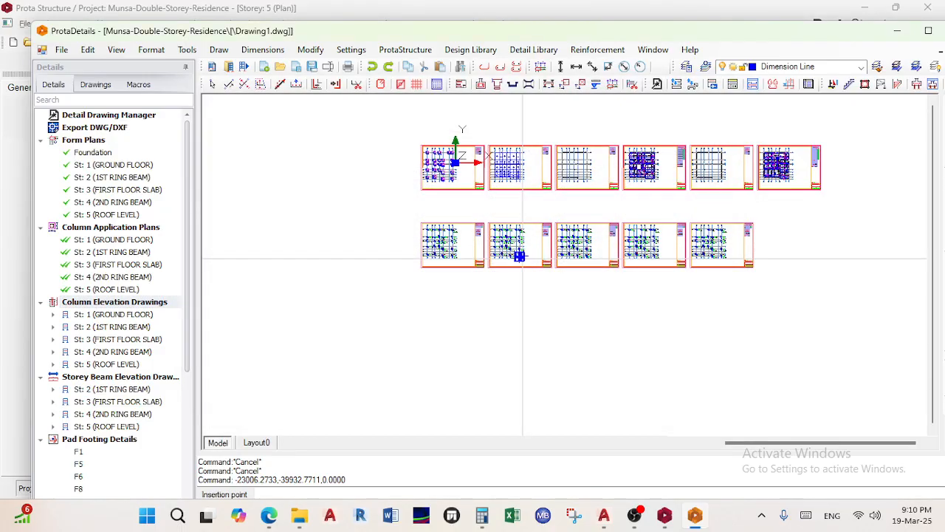
{"action": "scroll", "coordinate": [420, 270], "scroll_direction": "up", "scroll_amount": 10}
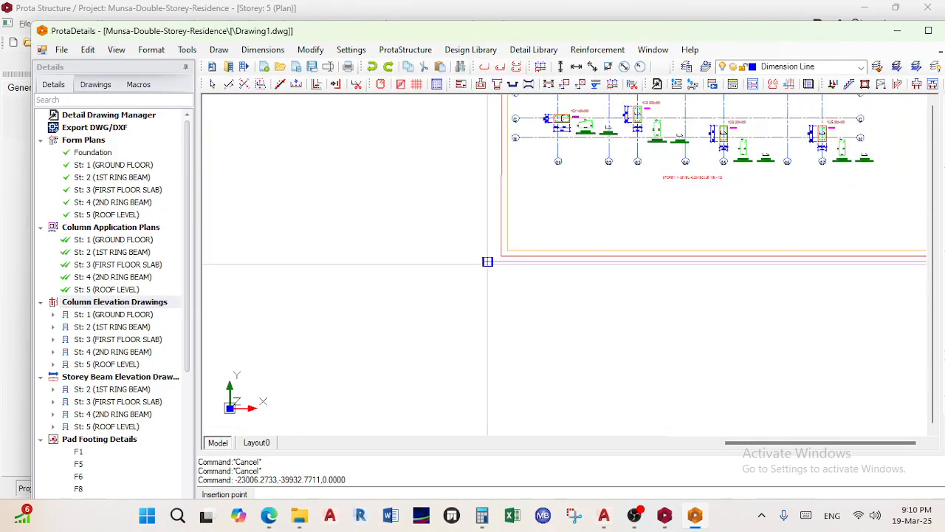
Place the column elevation sheets as a third row below the column application plans
{"action": "left_click", "coordinate": [486, 409]}
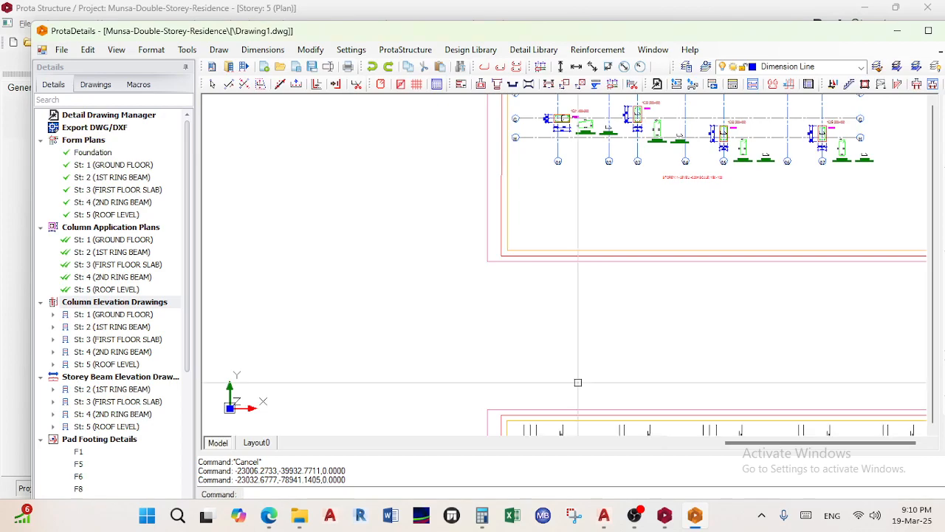
{"action": "scroll", "coordinate": [419, 257], "scroll_direction": "down", "scroll_amount": 3}
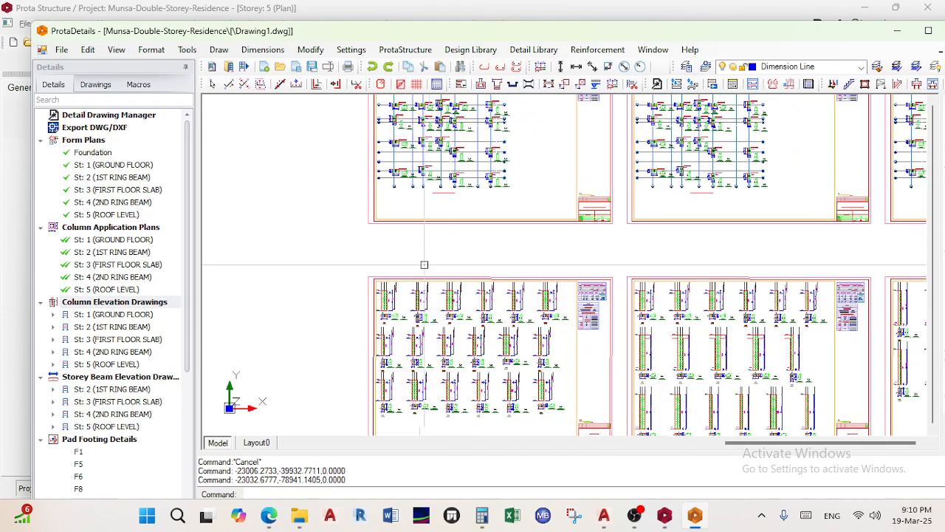
{"action": "scroll", "coordinate": [418, 257], "scroll_direction": "down", "scroll_amount": 4}
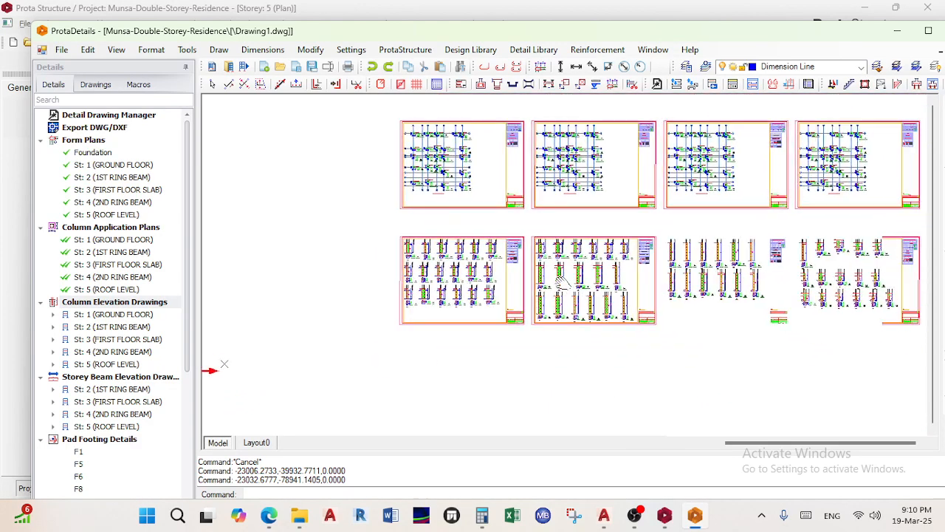
{"action": "middle_click_drag", "start_coordinate": [562, 284], "coordinate": [404, 252]}
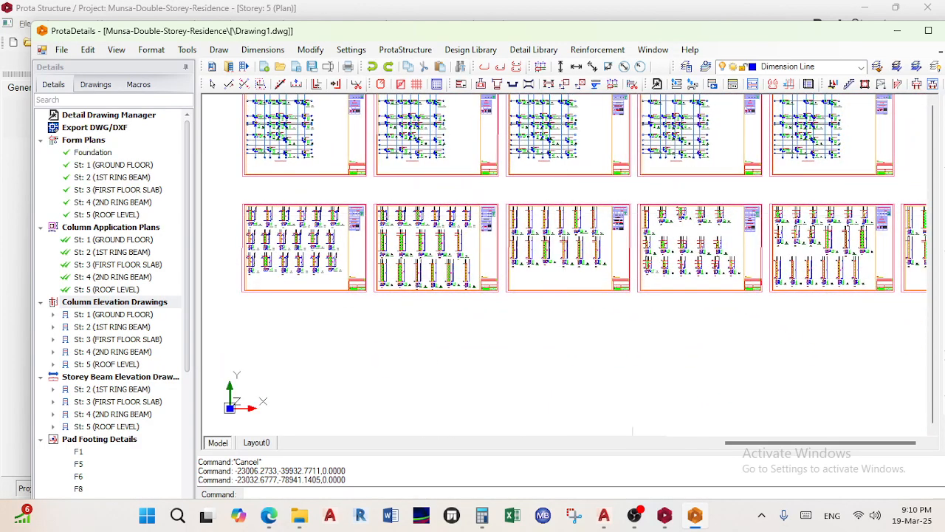
{"action": "scroll", "coordinate": [633, 257], "scroll_direction": "down", "scroll_amount": 2}
{"action": "scroll", "coordinate": [545, 232], "scroll_direction": "up", "scroll_amount": 6}
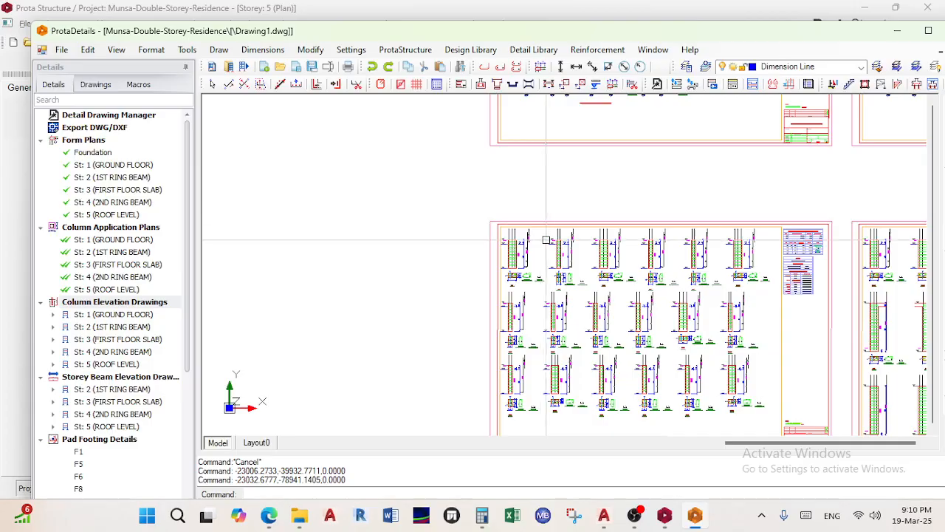
{"action": "scroll", "coordinate": [545, 232], "scroll_direction": "up", "scroll_amount": 5}
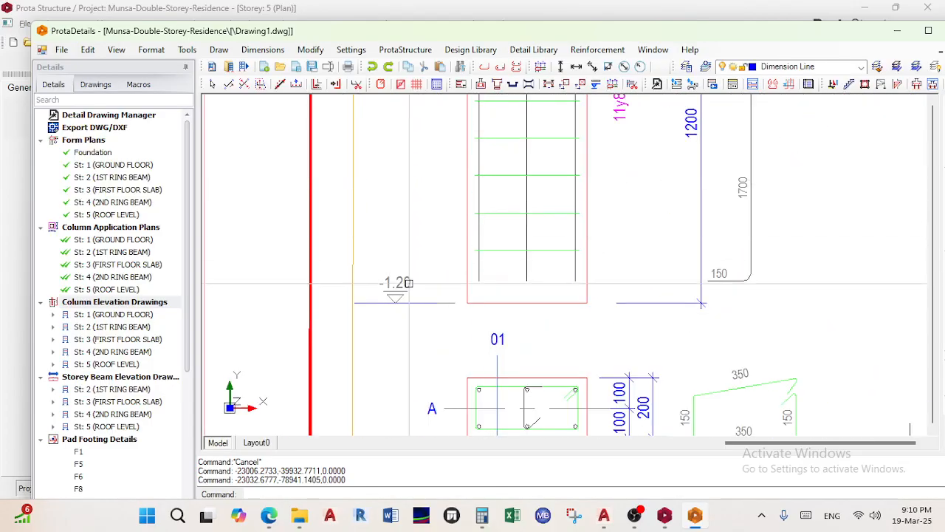
{"action": "scroll", "coordinate": [408, 286], "scroll_direction": "down", "scroll_amount": 2}
Inspect a column's reinforcement from its base at -1.20 up to its top near +0.20
{"action": "middle_click_drag", "start_coordinate": [407, 287], "coordinate": [425, 418]}
{"action": "middle_click_drag", "start_coordinate": [438, 222], "coordinate": [434, 232]}
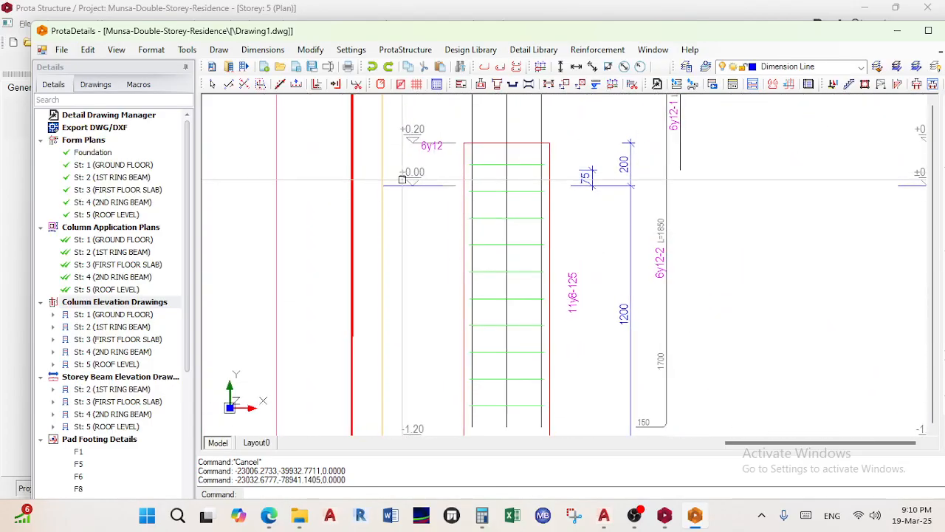
{"action": "middle_click_drag", "start_coordinate": [408, 194], "coordinate": [410, 159]}
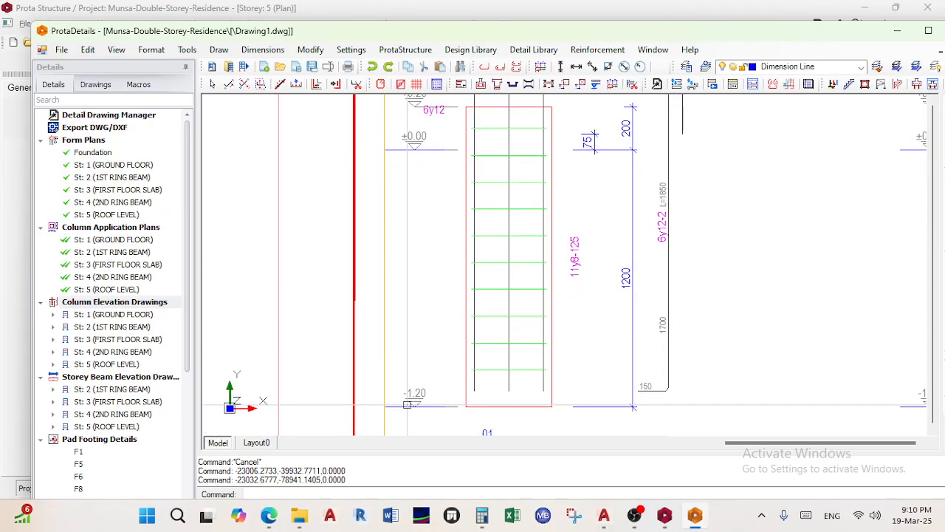
{"action": "middle_click_drag", "start_coordinate": [516, 368], "coordinate": [473, 226]}
{"action": "scroll", "coordinate": [473, 226], "scroll_direction": "up", "scroll_amount": 2}
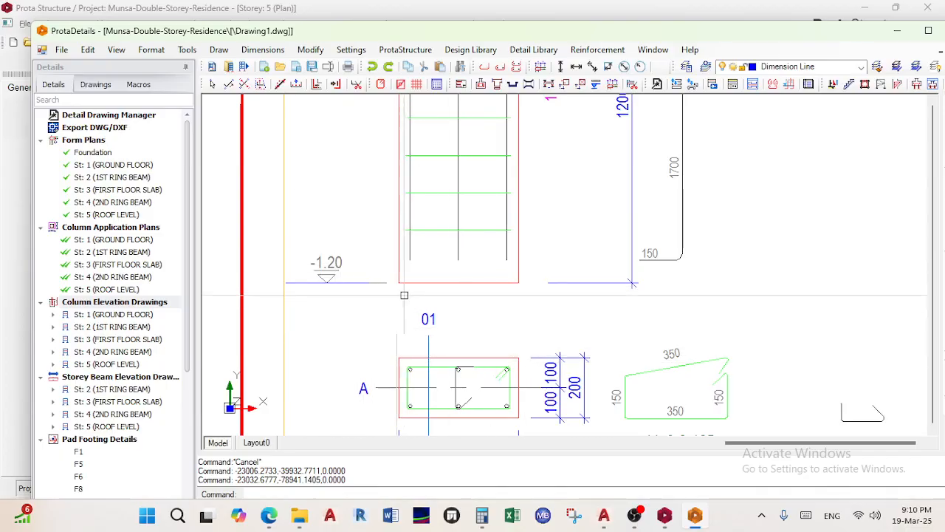
{"action": "scroll", "coordinate": [416, 197], "scroll_direction": "down", "scroll_amount": 2}
{"action": "middle_click_drag", "start_coordinate": [415, 194], "coordinate": [441, 378]}
{"action": "scroll", "coordinate": [427, 185], "scroll_direction": "up", "scroll_amount": 3}
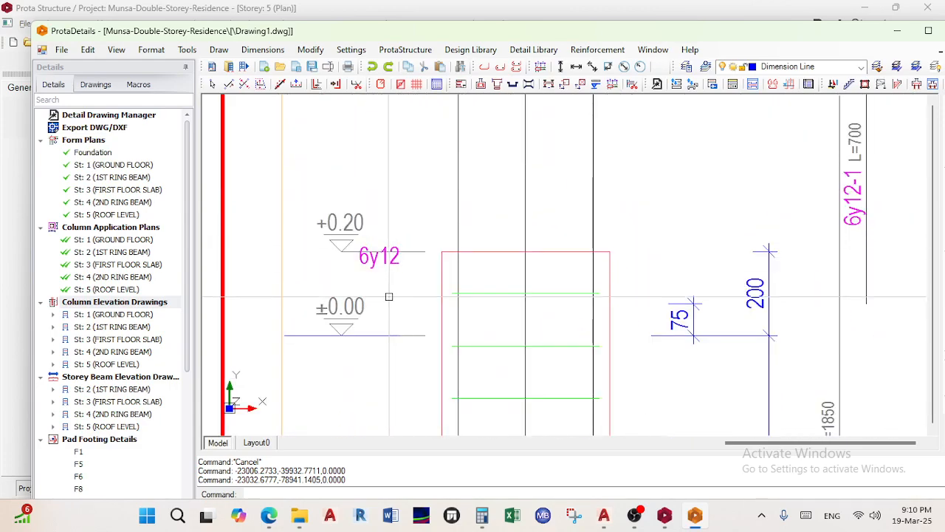
{"action": "scroll", "coordinate": [413, 280], "scroll_direction": "up", "scroll_amount": 1}
{"action": "scroll", "coordinate": [532, 244], "scroll_direction": "down", "scroll_amount": 3}
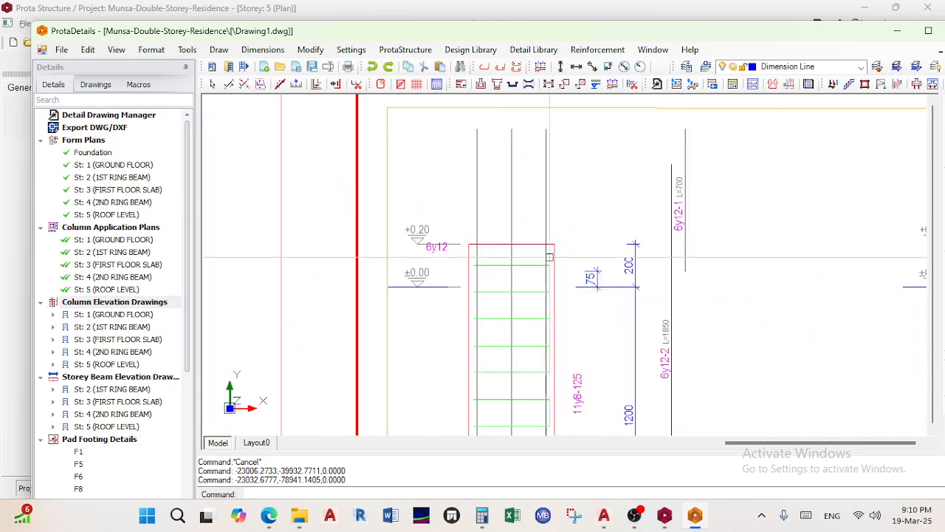
{"action": "scroll", "coordinate": [545, 255], "scroll_direction": "down", "scroll_amount": 2}
{"action": "scroll", "coordinate": [529, 228], "scroll_direction": "down", "scroll_amount": 2}
Zoom out to view several column elevations and all three sheet rows together
{"action": "middle_click_drag", "start_coordinate": [548, 295], "coordinate": [533, 267]}
{"action": "scroll", "coordinate": [533, 267], "scroll_direction": "up", "scroll_amount": 2}
{"action": "scroll", "coordinate": [377, 255], "scroll_direction": "down", "scroll_amount": 5}
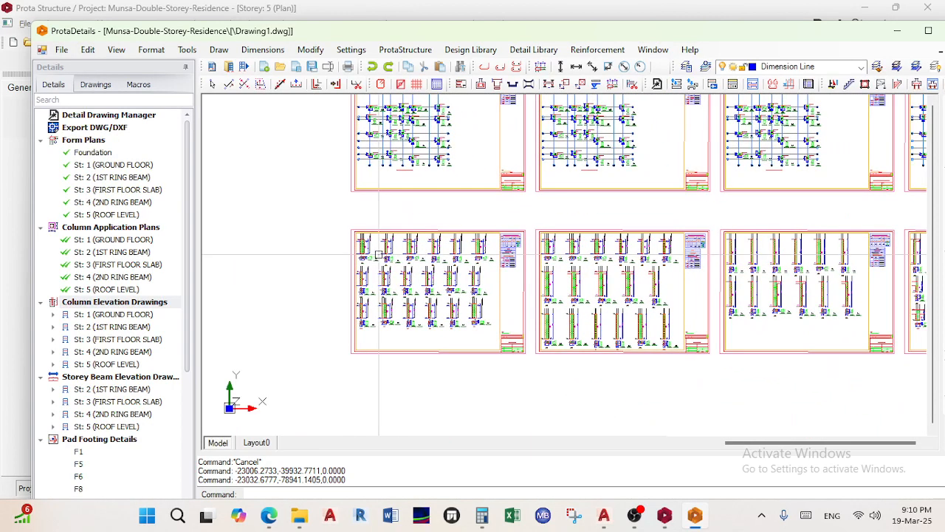
{"action": "scroll", "coordinate": [544, 271], "scroll_direction": "down", "scroll_amount": 2}
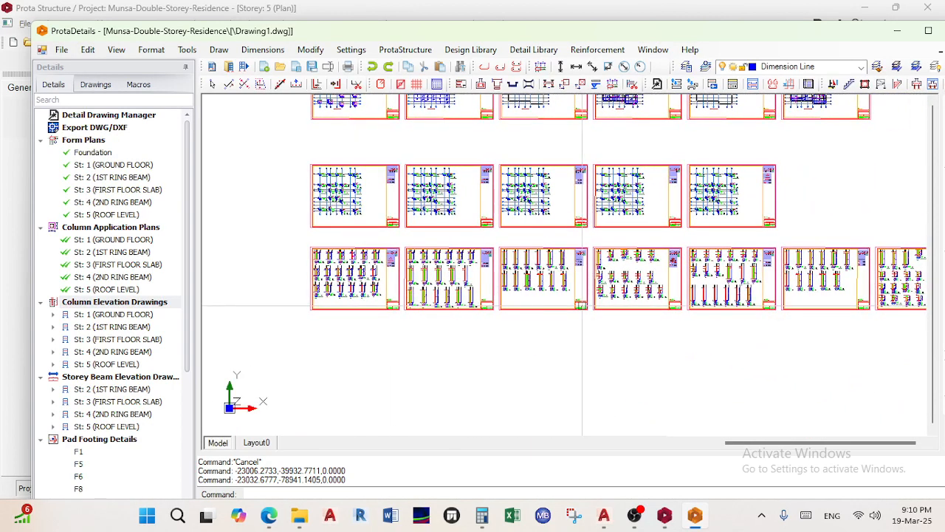
{"action": "scroll", "coordinate": [489, 300], "scroll_direction": "down", "scroll_amount": 2}
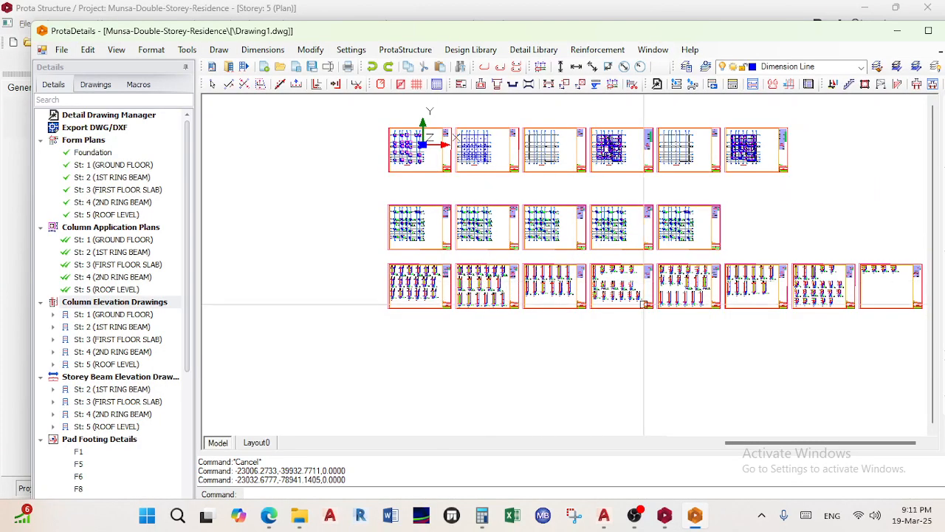
{"action": "scroll", "coordinate": [778, 274], "scroll_direction": "up", "scroll_amount": 3}
{"action": "scroll", "coordinate": [778, 274], "scroll_direction": "up", "scroll_amount": 4}
{"action": "scroll", "coordinate": [542, 234], "scroll_direction": "up", "scroll_amount": 4}
{"action": "scroll", "coordinate": [627, 239], "scroll_direction": "down", "scroll_amount": 1}
{"action": "scroll", "coordinate": [617, 271], "scroll_direction": "up", "scroll_amount": 3}
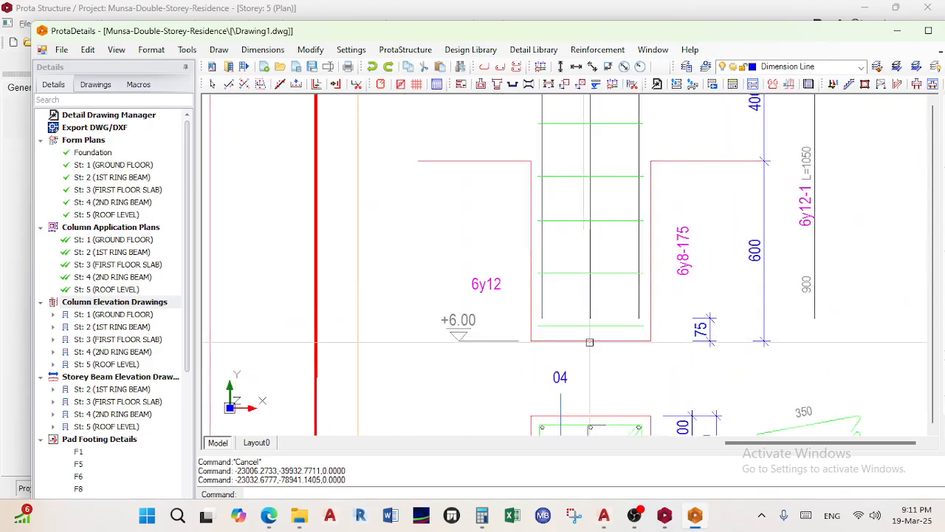
{"action": "scroll", "coordinate": [436, 367], "scroll_direction": "down", "scroll_amount": 2}
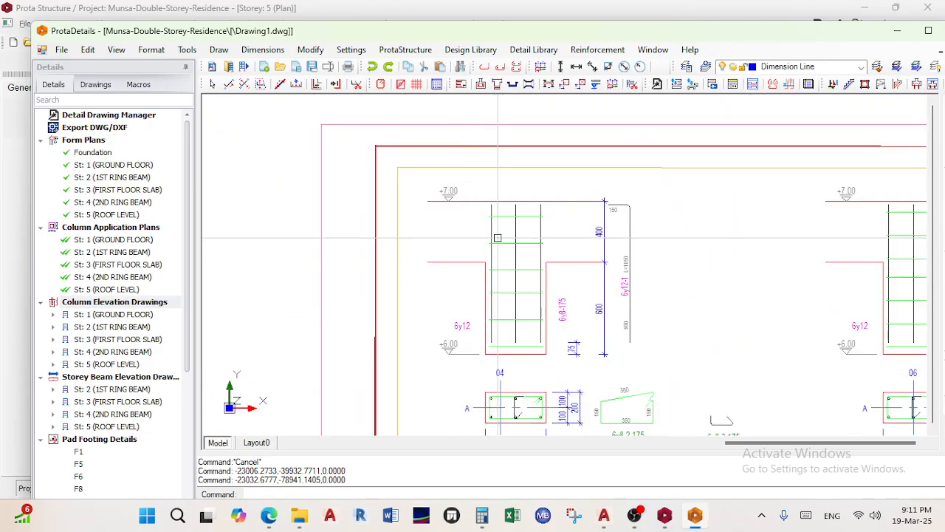
{"action": "scroll", "coordinate": [669, 270], "scroll_direction": "down", "scroll_amount": 5}
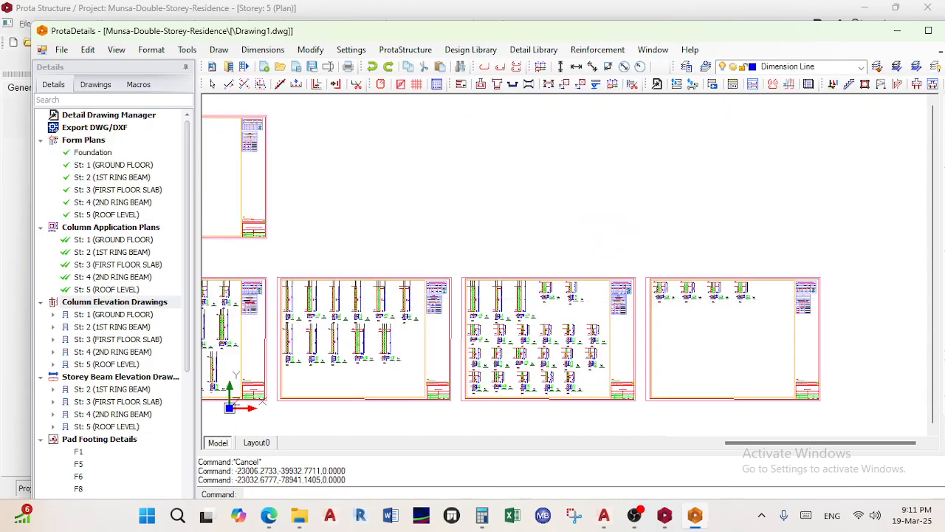
{"action": "scroll", "coordinate": [655, 280], "scroll_direction": "down", "scroll_amount": 2}
{"action": "middle_click_drag", "start_coordinate": [656, 282], "coordinate": [785, 257]}
{"action": "scroll", "coordinate": [364, 289], "scroll_direction": "down", "scroll_amount": 1}
{"action": "middle_click_drag", "start_coordinate": [364, 288], "coordinate": [614, 275]}
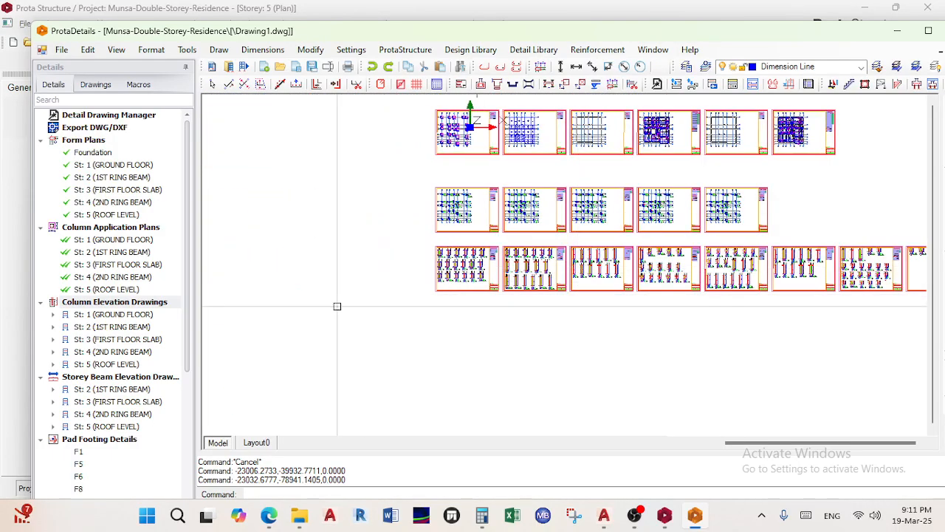
Expand the drawn column lists for every storey, from the ground floor to roof level
{"action": "left_click", "coordinate": [53, 315]}
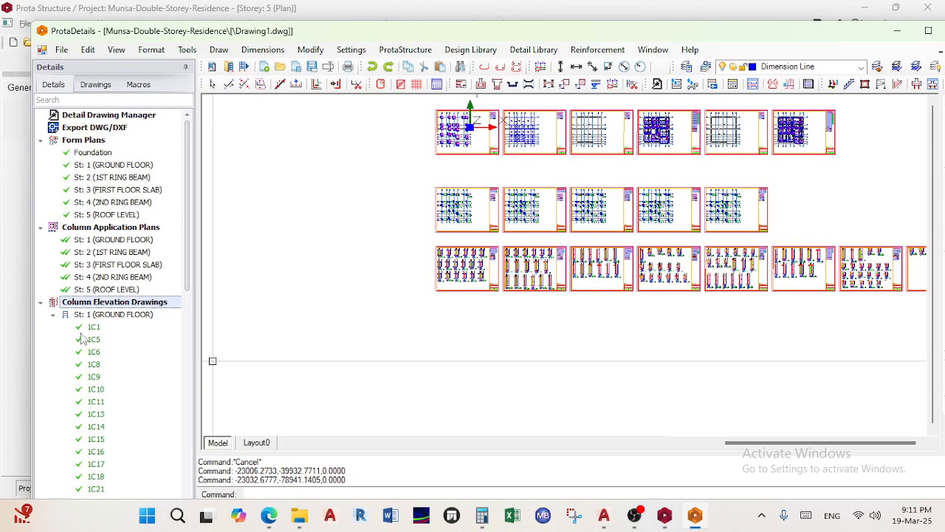
{"action": "scroll", "coordinate": [82, 338], "scroll_direction": "down", "scroll_amount": 8}
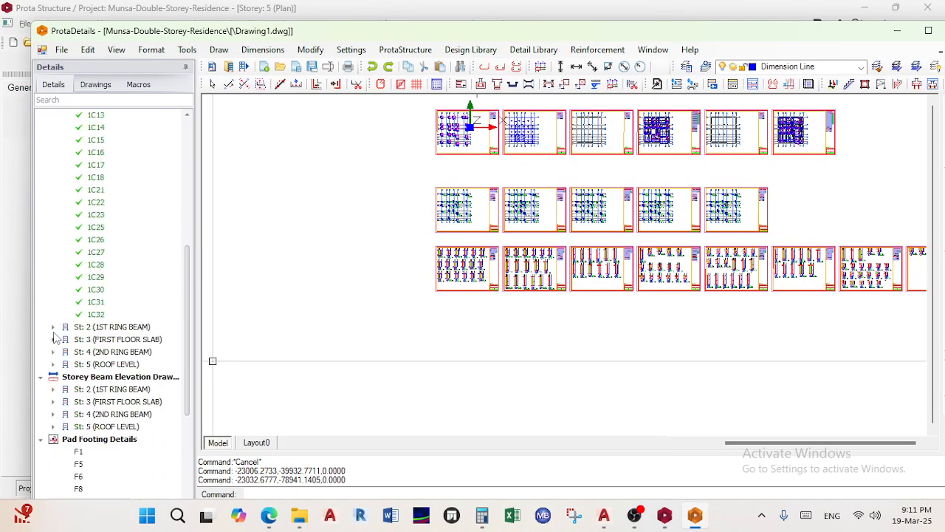
{"action": "left_click", "coordinate": [53, 327]}
{"action": "scroll", "coordinate": [70, 351], "scroll_direction": "down", "scroll_amount": 10}
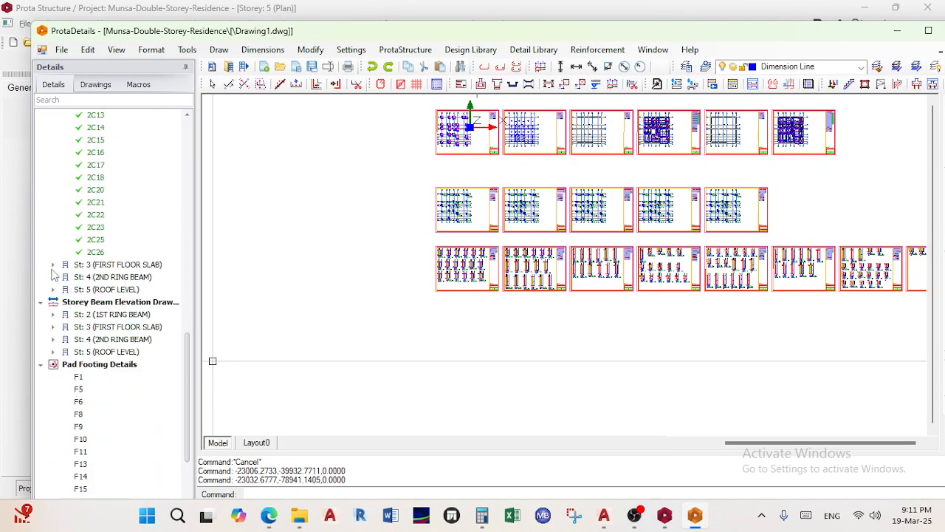
{"action": "left_click", "coordinate": [53, 264]}
{"action": "scroll", "coordinate": [66, 272], "scroll_direction": "down", "scroll_amount": 8}
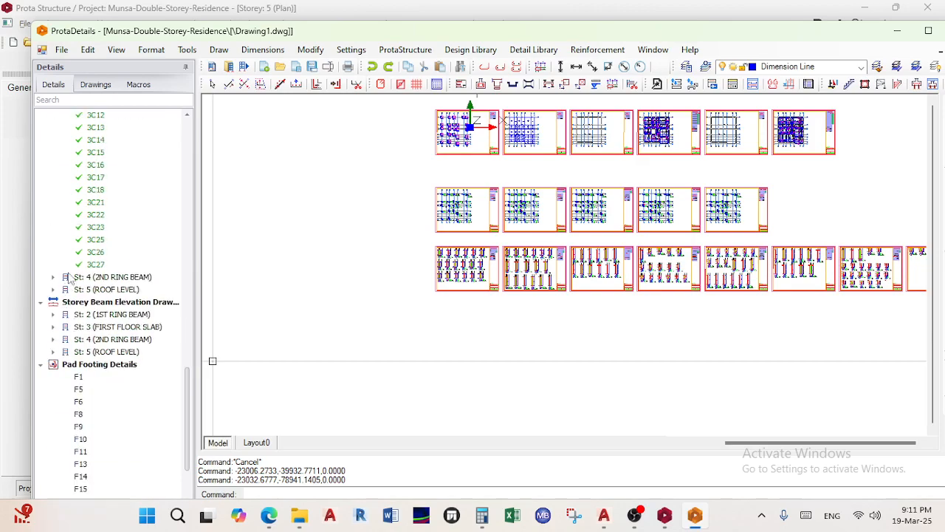
{"action": "left_click", "coordinate": [53, 277]}
{"action": "scroll", "coordinate": [59, 358], "scroll_direction": "down", "scroll_amount": 8}
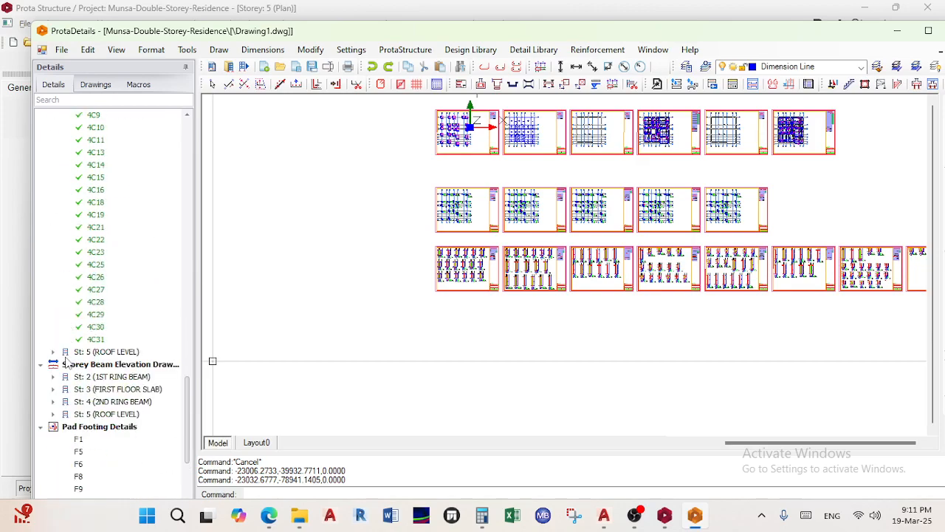
{"action": "left_click", "coordinate": [54, 355]}
Collapse the Column Elevation Drawings group and bring up its drawing options
{"action": "scroll", "coordinate": [92, 331], "scroll_direction": "up", "scroll_amount": 20}
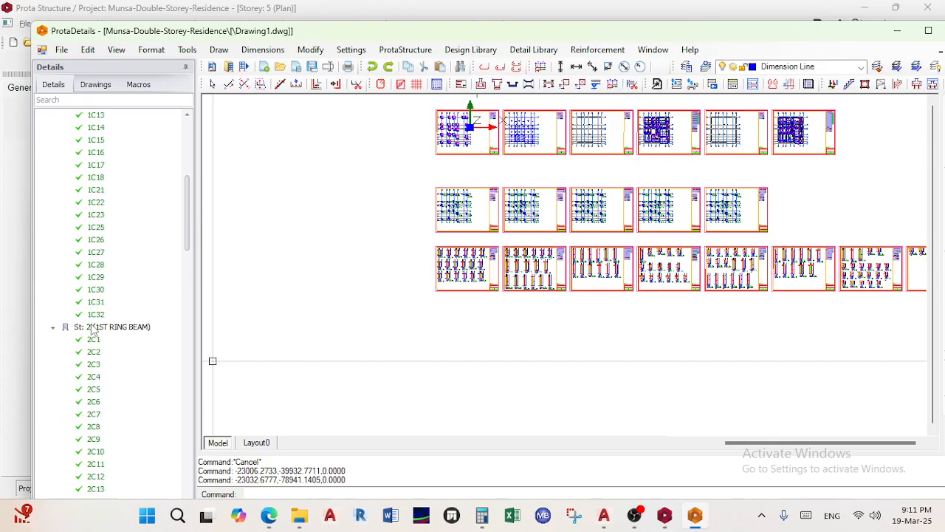
{"action": "scroll", "coordinate": [94, 330], "scroll_direction": "up", "scroll_amount": 2}
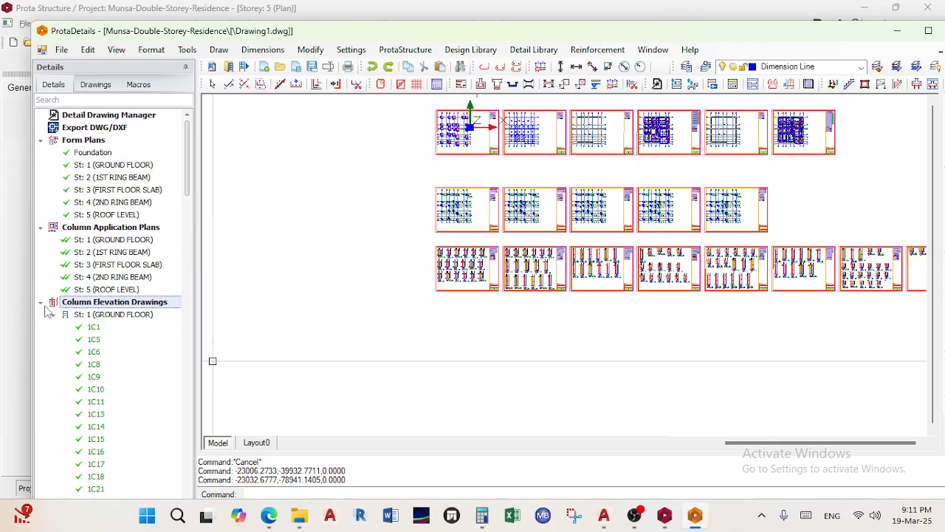
{"action": "left_click", "coordinate": [42, 302]}
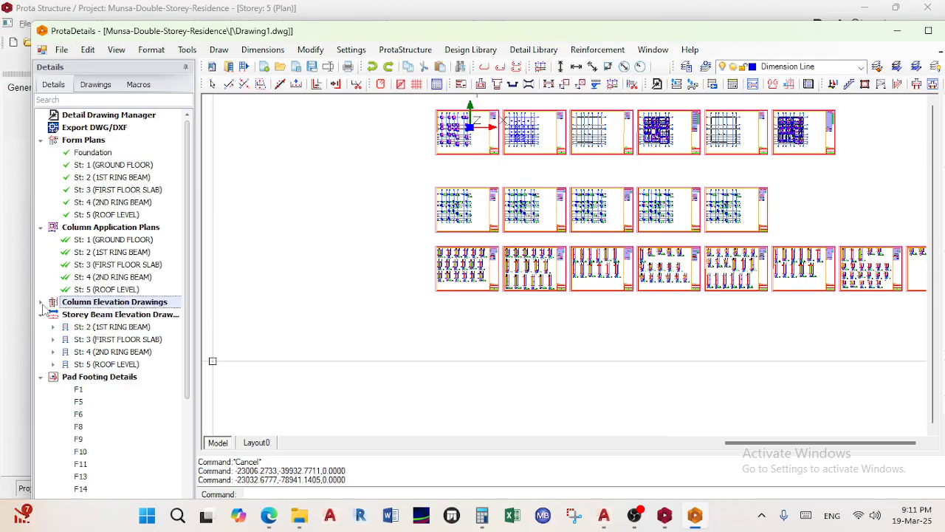
{"action": "right_click", "coordinate": [87, 304]}
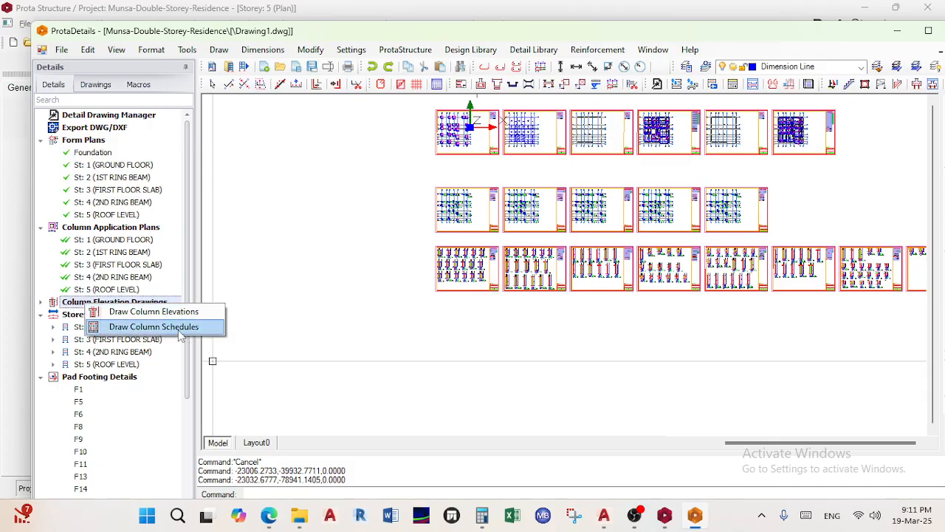
Draw the column schedule for all five storeys at 1/20 and place it below the elevation sheets
{"action": "left_click", "coordinate": [155, 327]}
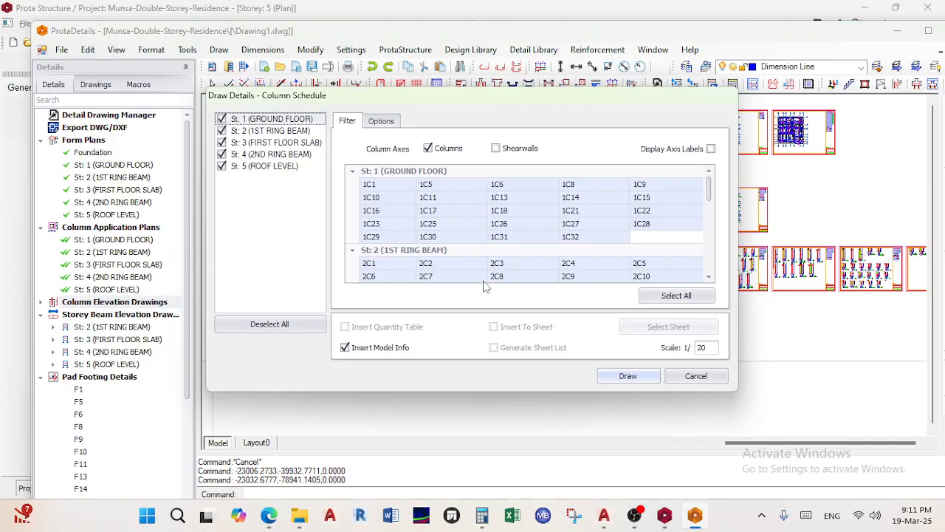
{"action": "scroll", "coordinate": [484, 287], "scroll_direction": "down", "scroll_amount": 5}
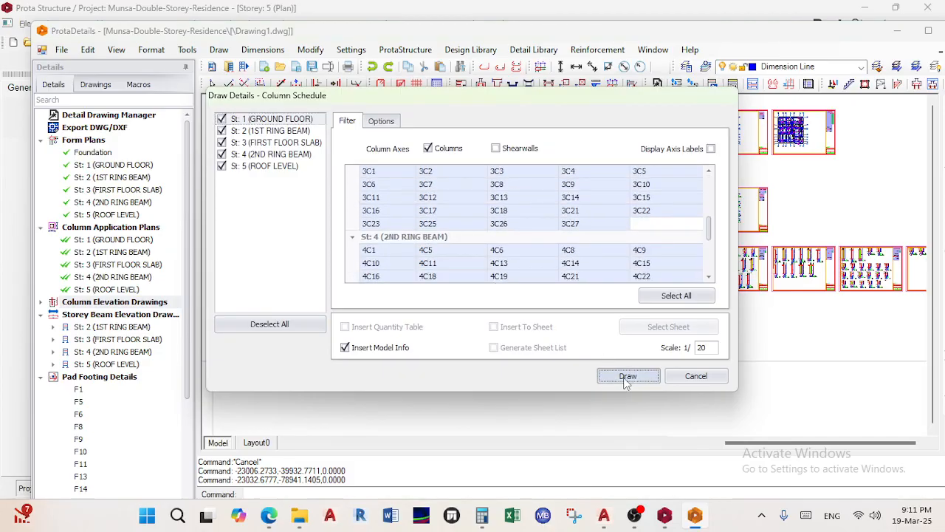
{"action": "left_click", "coordinate": [626, 377]}
{"action": "scroll", "coordinate": [456, 275], "scroll_direction": "up", "scroll_amount": 4}
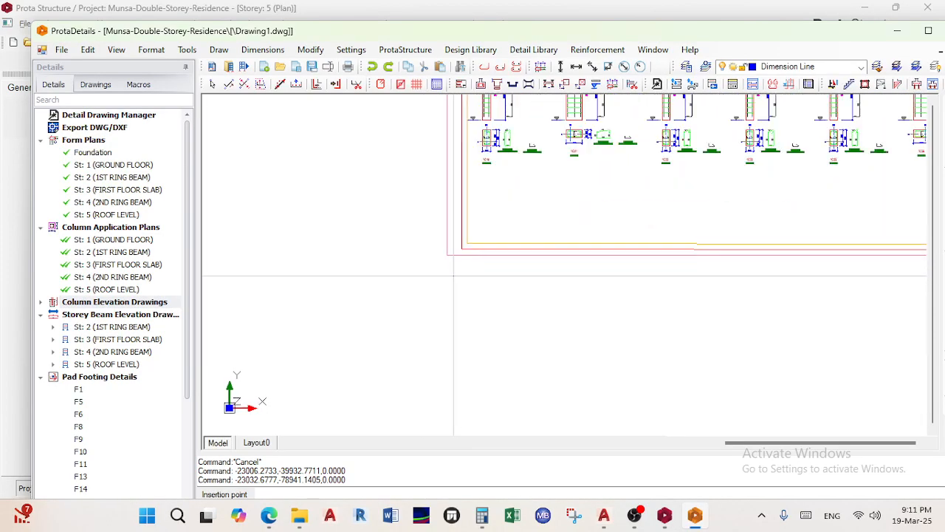
{"action": "left_click", "coordinate": [447, 365]}
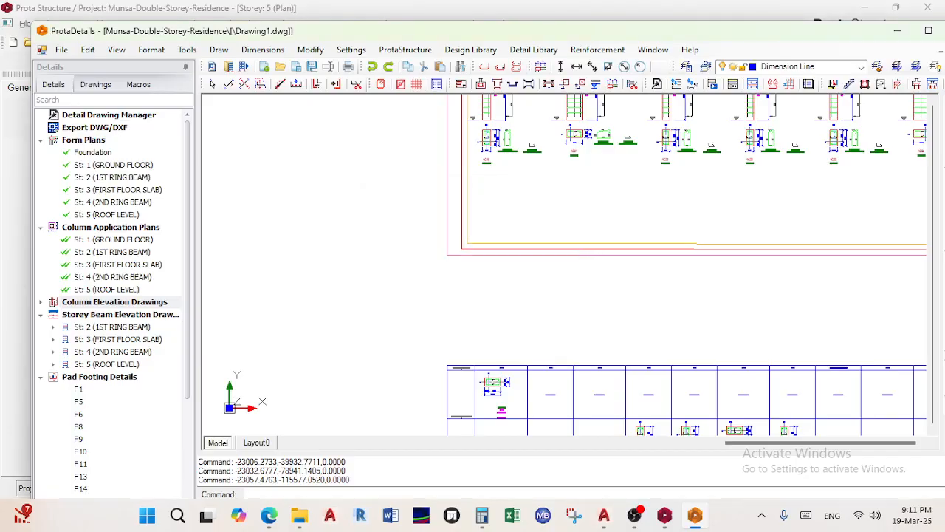
{"action": "scroll", "coordinate": [508, 422], "scroll_direction": "down", "scroll_amount": 1}
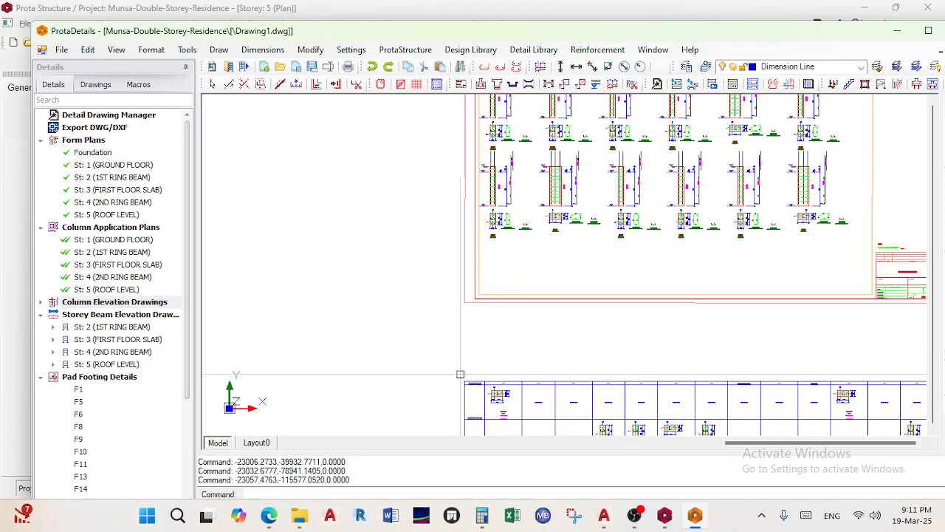
{"action": "middle_click_drag", "start_coordinate": [466, 396], "coordinate": [382, 124]}
{"action": "scroll", "coordinate": [382, 234], "scroll_direction": "up", "scroll_amount": 3}
{"action": "scroll", "coordinate": [402, 194], "scroll_direction": "up", "scroll_amount": 2}
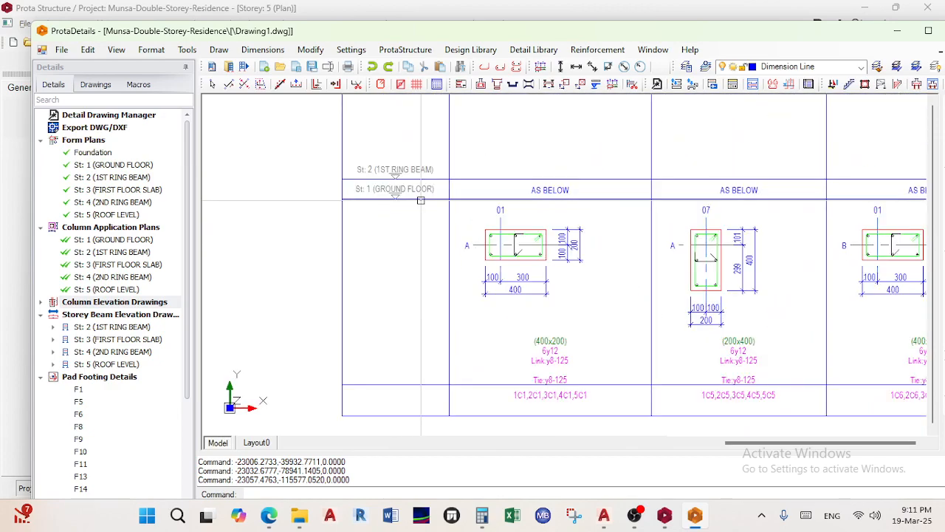
{"action": "scroll", "coordinate": [407, 318], "scroll_direction": "up", "scroll_amount": 2}
{"action": "scroll", "coordinate": [407, 318], "scroll_direction": "down", "scroll_amount": 3}
{"action": "mouse_move", "coordinate": [407, 322]}
{"action": "middle_mouse_down"}
{"action": "mouse_move", "coordinate": [416, 390]}
{"action": "mouse_move", "coordinate": [397, 333]}
{"action": "middle_mouse_up"}
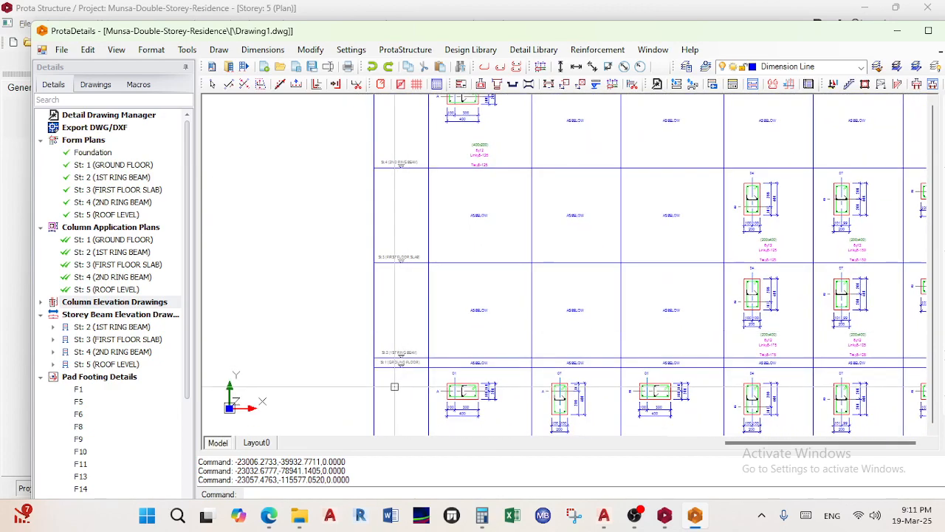
{"action": "scroll", "coordinate": [403, 378], "scroll_direction": "up", "scroll_amount": 2}
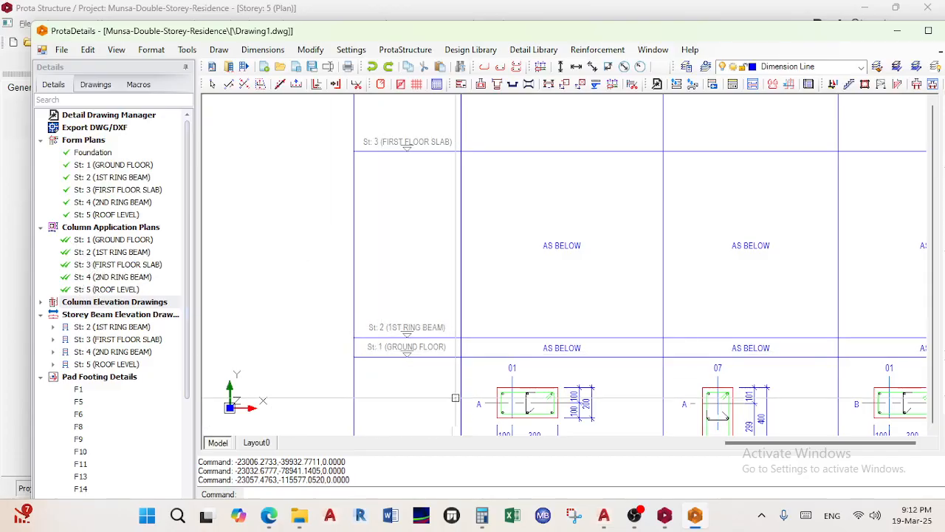
{"action": "middle_click_drag", "start_coordinate": [432, 333], "coordinate": [430, 451]}
{"action": "scroll", "coordinate": [396, 189], "scroll_direction": "down", "scroll_amount": 3}
{"action": "middle_click_drag", "start_coordinate": [397, 192], "coordinate": [390, 357]}
{"action": "scroll", "coordinate": [374, 232], "scroll_direction": "up", "scroll_amount": 5}
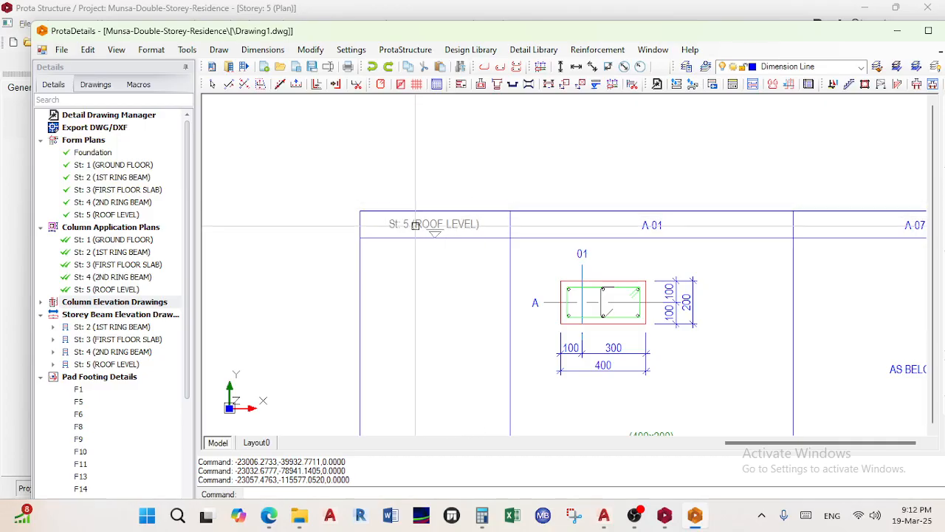
{"action": "scroll", "coordinate": [416, 225], "scroll_direction": "down", "scroll_amount": 4}
{"action": "scroll", "coordinate": [416, 342], "scroll_direction": "up", "scroll_amount": 3}
{"action": "middle_click_drag", "start_coordinate": [416, 341], "coordinate": [391, 153]}
{"action": "scroll", "coordinate": [395, 234], "scroll_direction": "up", "scroll_amount": 2}
{"action": "scroll", "coordinate": [380, 237], "scroll_direction": "down", "scroll_amount": 5}
{"action": "scroll", "coordinate": [379, 237], "scroll_direction": "down", "scroll_amount": 2}
{"action": "middle_click_drag", "start_coordinate": [379, 237], "coordinate": [325, 229]}
{"action": "scroll", "coordinate": [378, 264], "scroll_direction": "up", "scroll_amount": 6}
{"action": "scroll", "coordinate": [381, 258], "scroll_direction": "down", "scroll_amount": 3}
{"action": "middle_click_drag", "start_coordinate": [381, 253], "coordinate": [295, 231]}
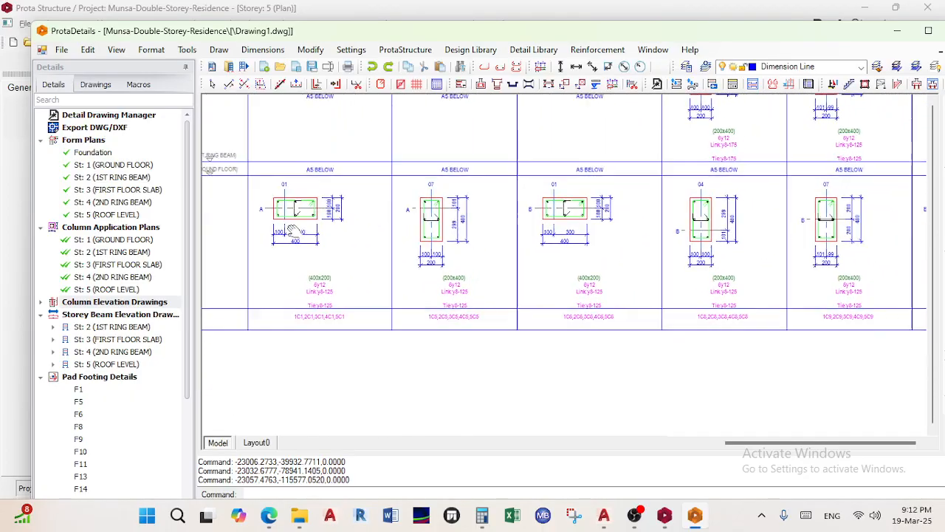
{"action": "scroll", "coordinate": [369, 236], "scroll_direction": "down", "scroll_amount": 4}
{"action": "scroll", "coordinate": [459, 251], "scroll_direction": "up", "scroll_amount": 2}
{"action": "scroll", "coordinate": [837, 229], "scroll_direction": "up", "scroll_amount": 1}
{"action": "scroll", "coordinate": [670, 297], "scroll_direction": "up", "scroll_amount": 4}
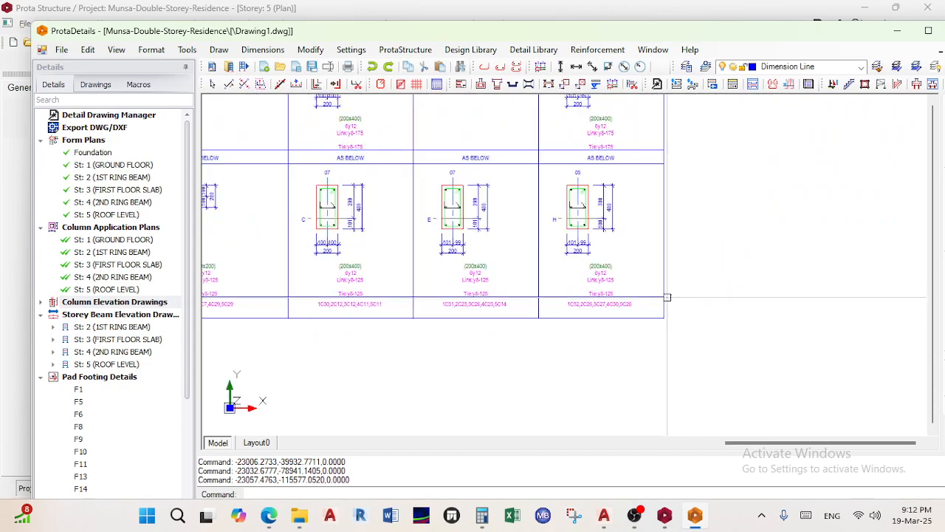
{"action": "scroll", "coordinate": [575, 318], "scroll_direction": "up", "scroll_amount": 3}
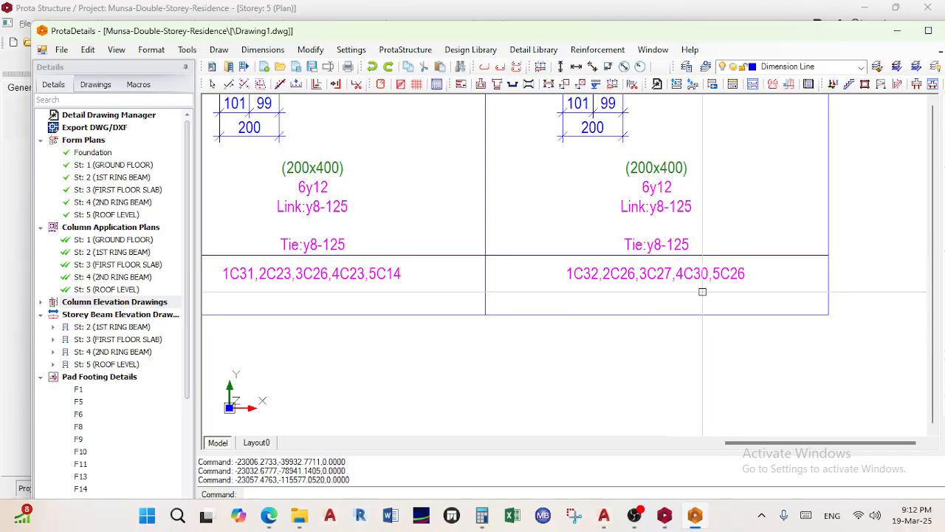
{"action": "scroll", "coordinate": [607, 304], "scroll_direction": "down", "scroll_amount": 5}
{"action": "scroll", "coordinate": [636, 318], "scroll_direction": "up", "scroll_amount": 1}
{"action": "scroll", "coordinate": [472, 268], "scroll_direction": "up", "scroll_amount": 5}
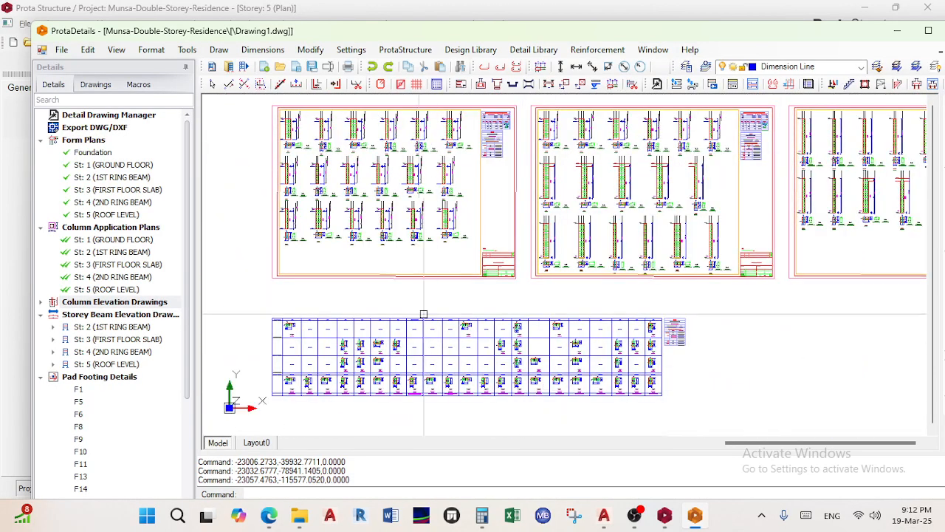
{"action": "scroll", "coordinate": [458, 251], "scroll_direction": "up", "scroll_amount": 2}
{"action": "scroll", "coordinate": [596, 301], "scroll_direction": "down", "scroll_amount": 6}
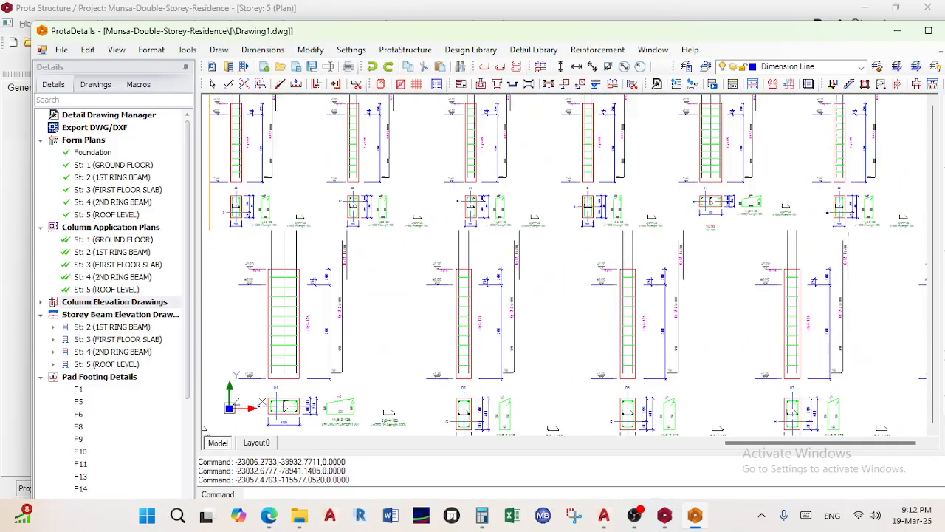
{"action": "middle_click_drag", "start_coordinate": [596, 298], "coordinate": [500, 175]}
{"action": "scroll", "coordinate": [568, 255], "scroll_direction": "down", "scroll_amount": 1}
{"action": "middle_click_drag", "start_coordinate": [568, 261], "coordinate": [502, 302]}
{"action": "scroll", "coordinate": [545, 294], "scroll_direction": "down", "scroll_amount": 1}
{"action": "mouse_move", "coordinate": [536, 331]}
{"action": "middle_mouse_down"}
{"action": "mouse_move", "coordinate": [486, 288]}
{"action": "mouse_move", "coordinate": [361, 327]}
{"action": "mouse_move", "coordinate": [489, 311]}
{"action": "middle_mouse_up"}
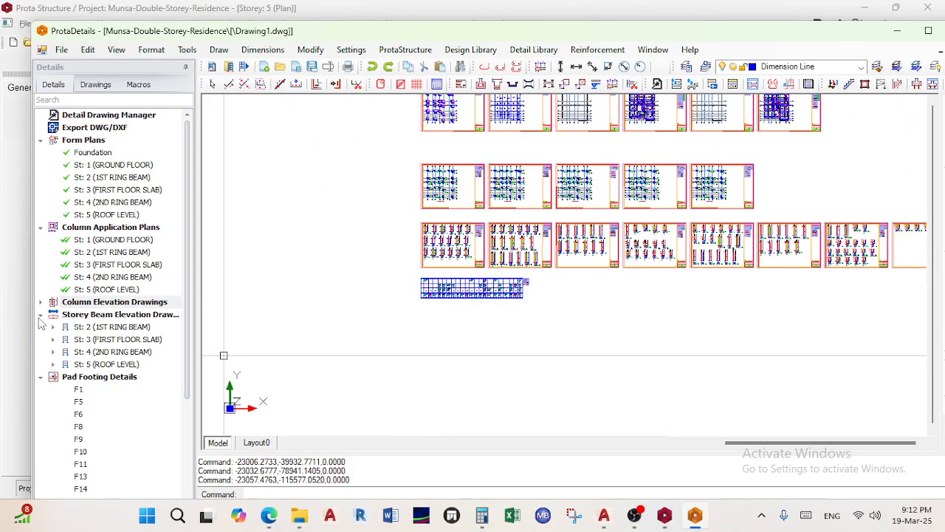
Generate beam elevations on all axes for every storey at scale 1/25 on A1_Prota
{"action": "right_click", "coordinate": [80, 318]}
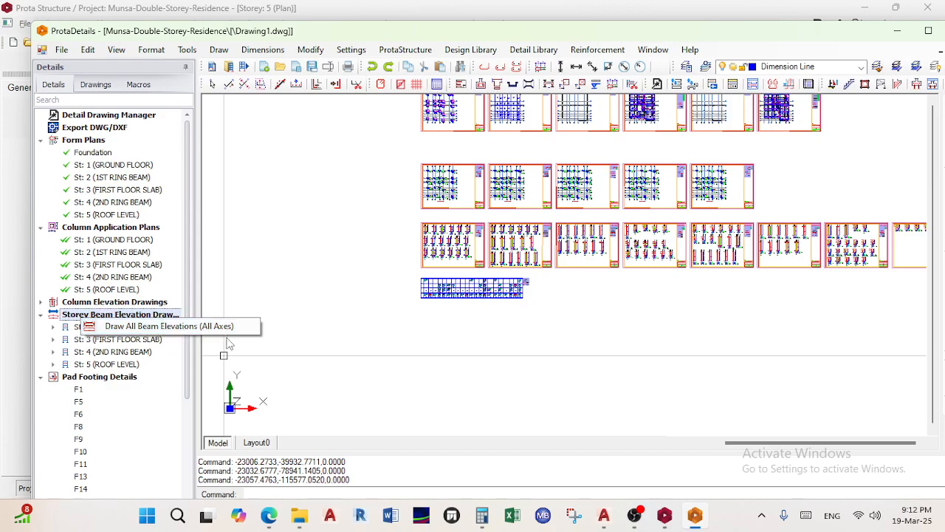
{"action": "left_click", "coordinate": [131, 329]}
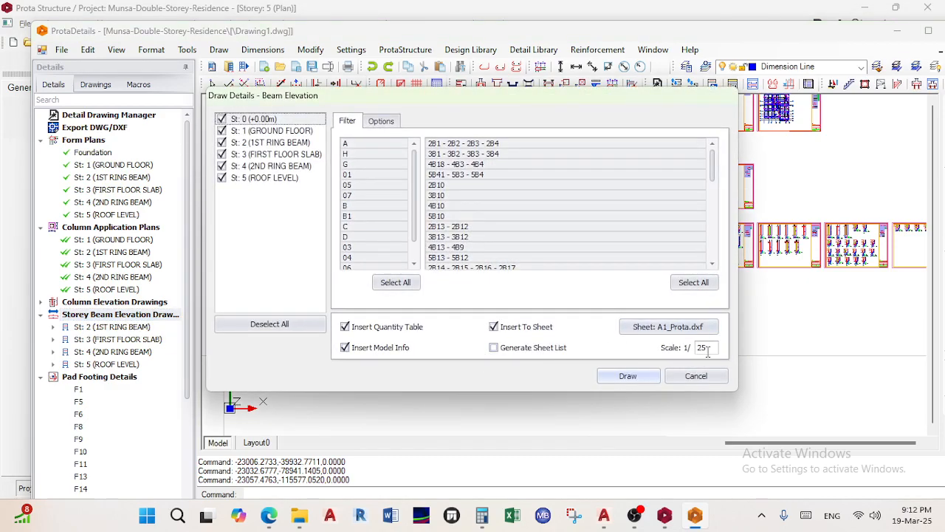
{"action": "mouse_move", "coordinate": [271, 520]}
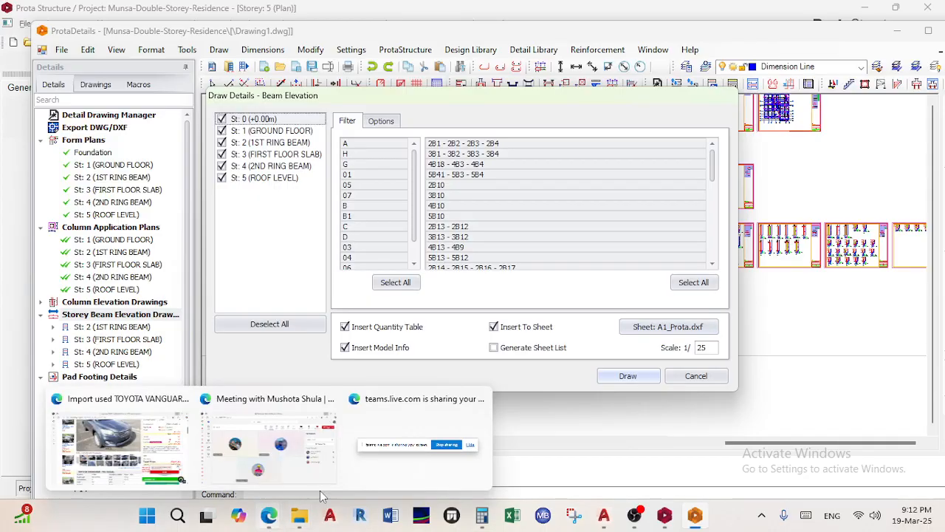
{"action": "left_click", "coordinate": [294, 480]}
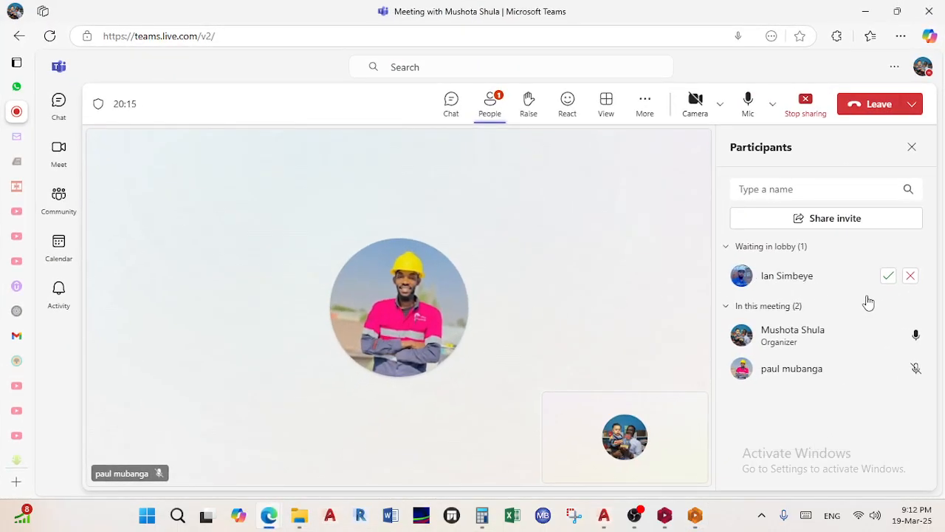
{"action": "left_click", "coordinate": [865, 11]}
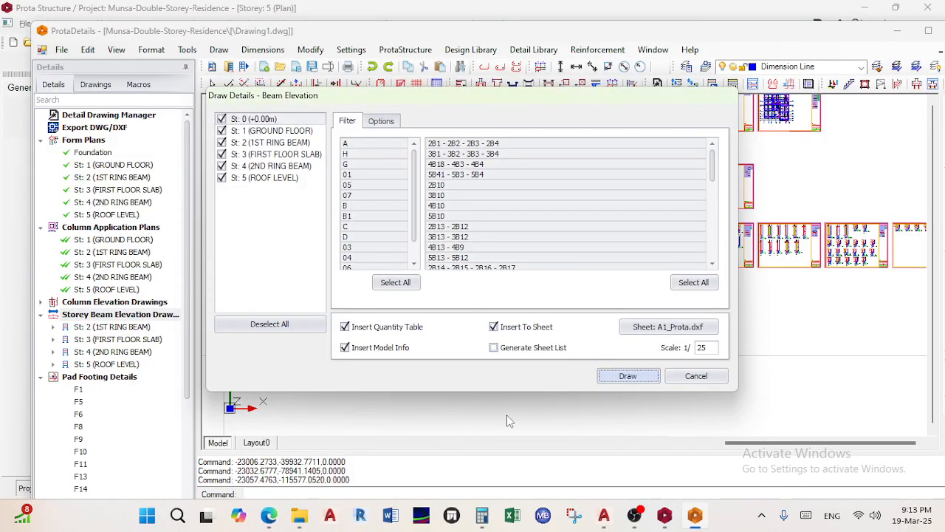
{"action": "key", "text": "Return"}
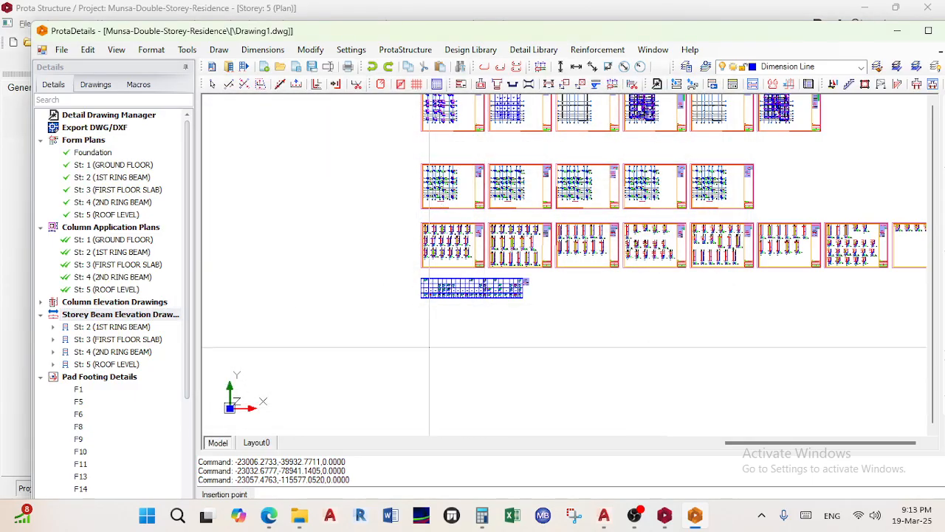
Place the beam elevation sheets below the column schedule and zoom out to the full overview
{"action": "scroll", "coordinate": [427, 301], "scroll_direction": "up", "scroll_amount": 4}
{"action": "scroll", "coordinate": [427, 300], "scroll_direction": "up", "scroll_amount": 4}
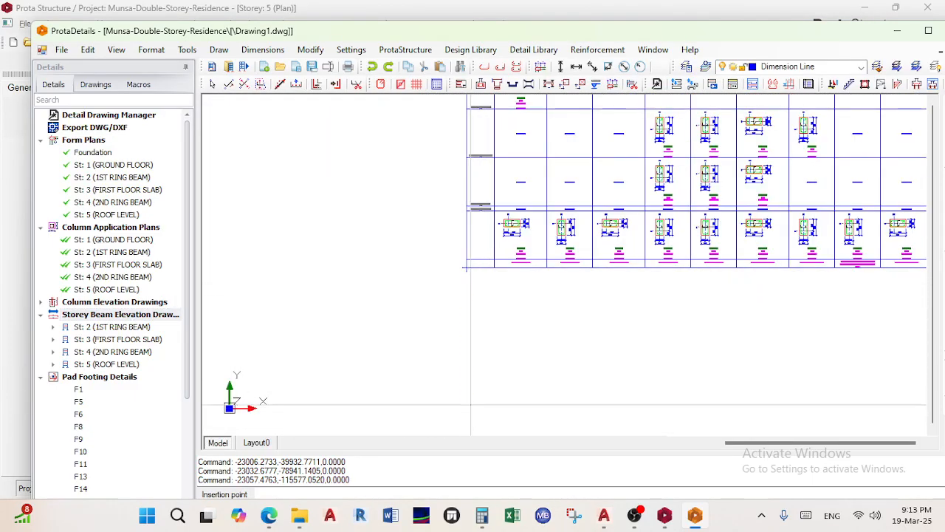
{"action": "left_click", "coordinate": [467, 401]}
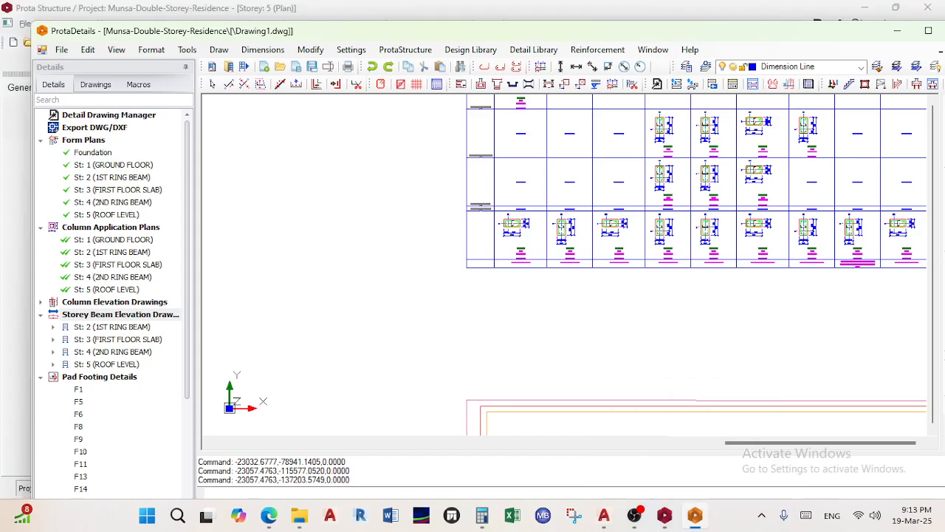
{"action": "scroll", "coordinate": [532, 222], "scroll_direction": "down", "scroll_amount": 4}
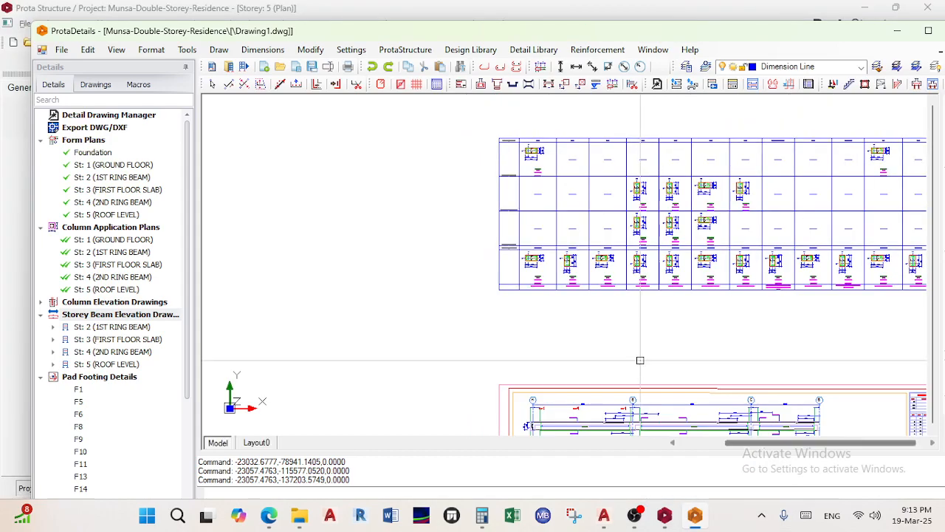
{"action": "scroll", "coordinate": [614, 369], "scroll_direction": "up", "scroll_amount": 6}
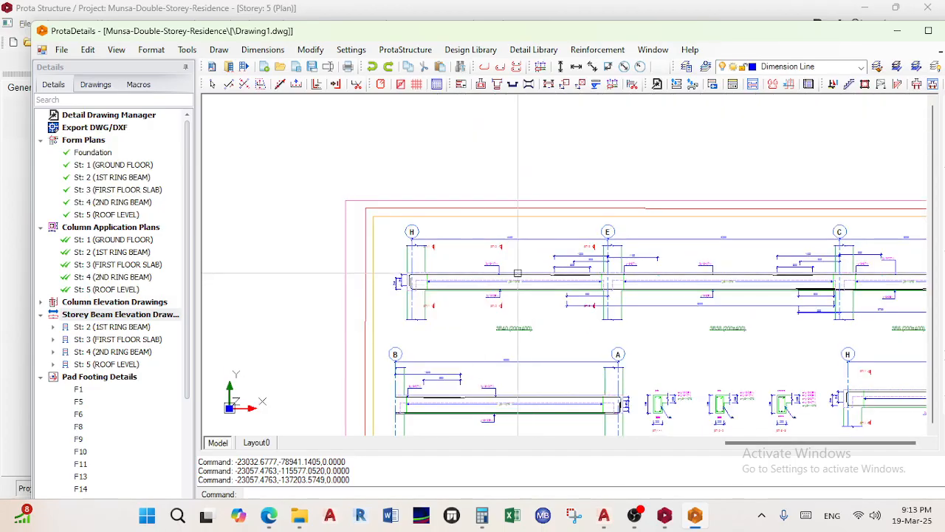
{"action": "scroll", "coordinate": [714, 274], "scroll_direction": "down", "scroll_amount": 2}
{"action": "scroll", "coordinate": [714, 274], "scroll_direction": "down", "scroll_amount": 1}
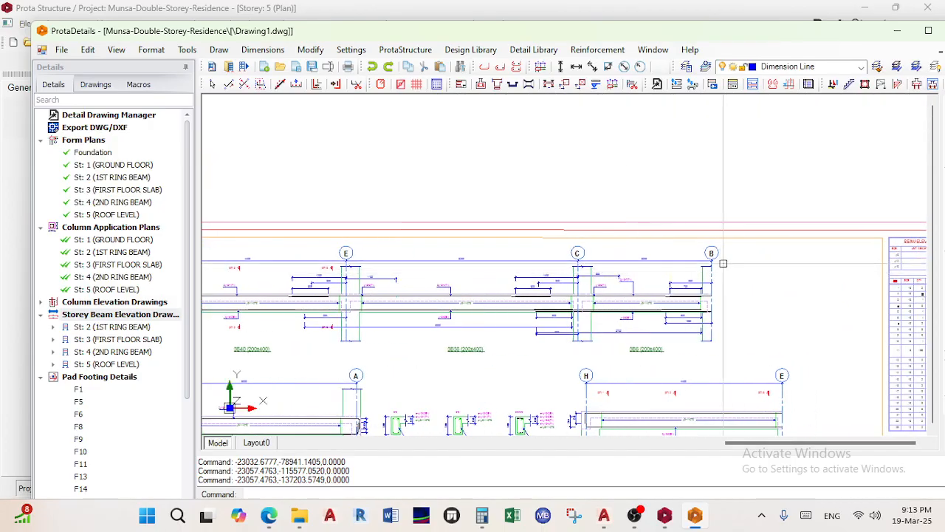
{"action": "scroll", "coordinate": [798, 287], "scroll_direction": "up", "scroll_amount": 1}
{"action": "scroll", "coordinate": [517, 332], "scroll_direction": "down", "scroll_amount": 4}
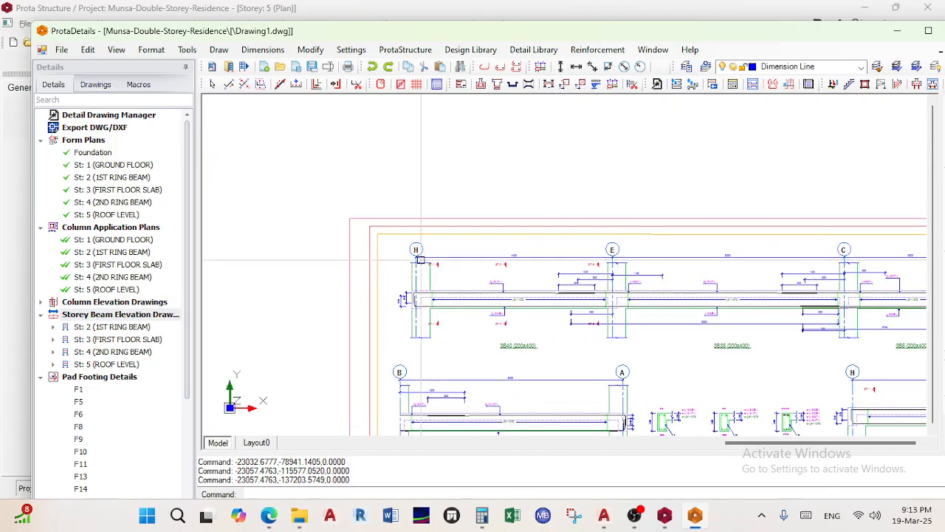
Zoom and pan the foundation plan until footings F6, F29, F15 and F13 on grid lines B–C are legible
{"action": "scroll", "coordinate": [506, 186], "scroll_direction": "up", "scroll_amount": 6}
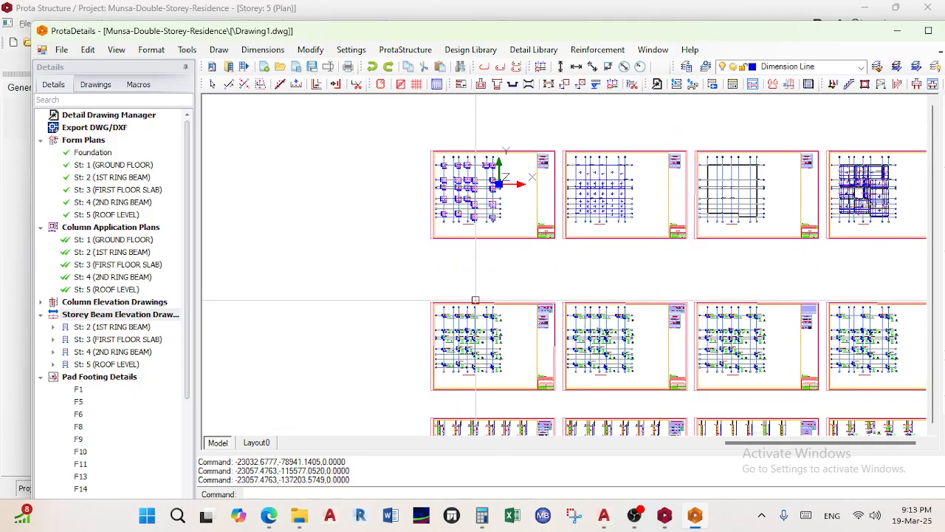
{"action": "middle_click_drag", "start_coordinate": [479, 214], "coordinate": [473, 281]}
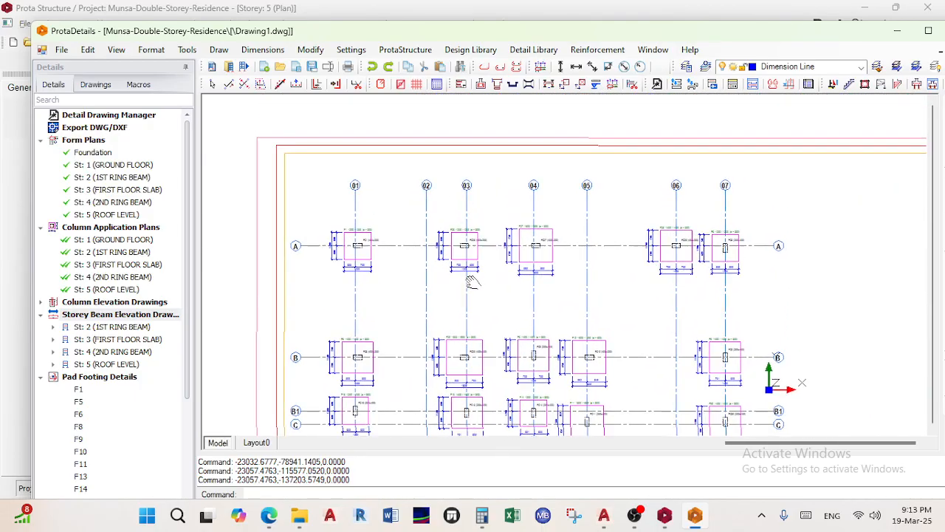
{"action": "middle_click_drag", "start_coordinate": [352, 346], "coordinate": [461, 237]}
{"action": "mouse_move", "coordinate": [556, 268]}
{"action": "middle_mouse_down"}
{"action": "mouse_move", "coordinate": [414, 367]}
{"action": "mouse_move", "coordinate": [550, 250]}
{"action": "middle_mouse_up"}
{"action": "middle_click_drag", "start_coordinate": [458, 232], "coordinate": [466, 201]}
{"action": "scroll", "coordinate": [467, 265], "scroll_direction": "down", "scroll_amount": 2}
{"action": "middle_click_drag", "start_coordinate": [467, 266], "coordinate": [466, 188]}
{"action": "middle_click_drag", "start_coordinate": [458, 315], "coordinate": [448, 442]}
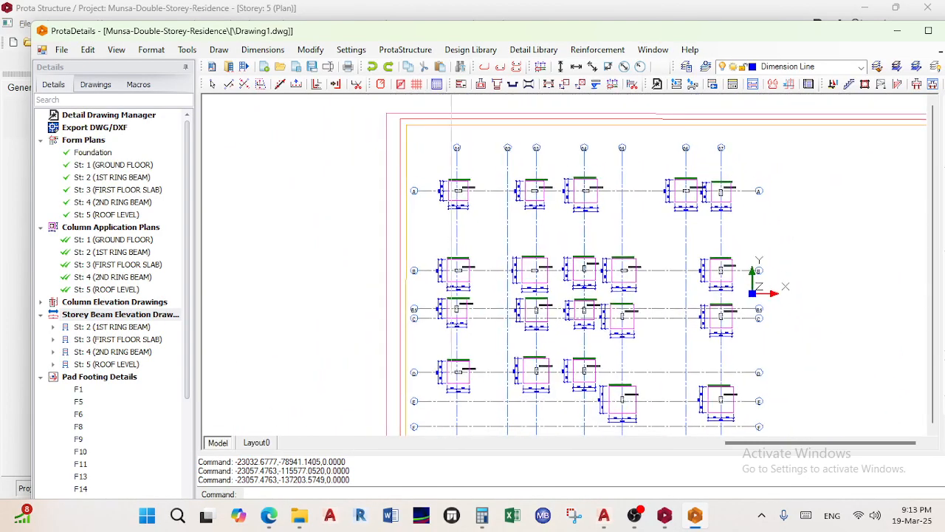
{"action": "scroll", "coordinate": [458, 214], "scroll_direction": "up", "scroll_amount": 3}
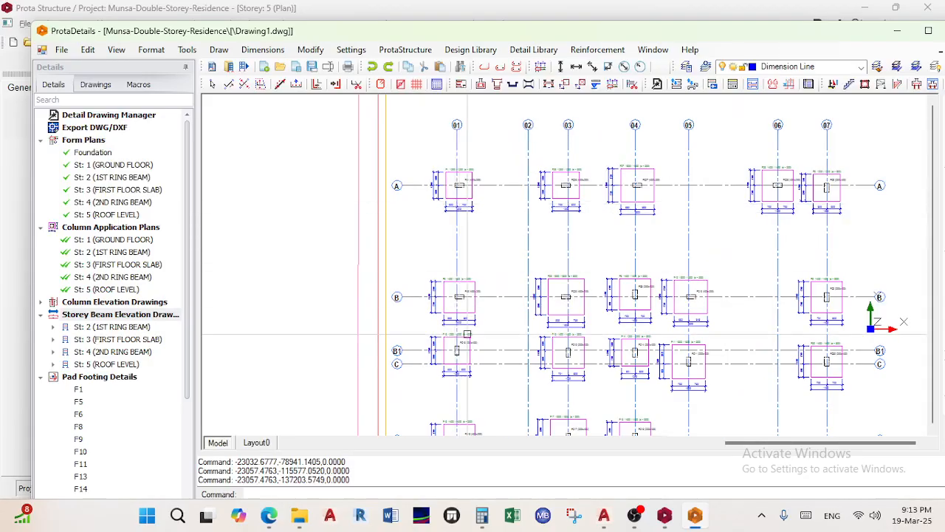
{"action": "scroll", "coordinate": [393, 266], "scroll_direction": "up", "scroll_amount": 3}
{"action": "scroll", "coordinate": [392, 266], "scroll_direction": "down", "scroll_amount": 4}
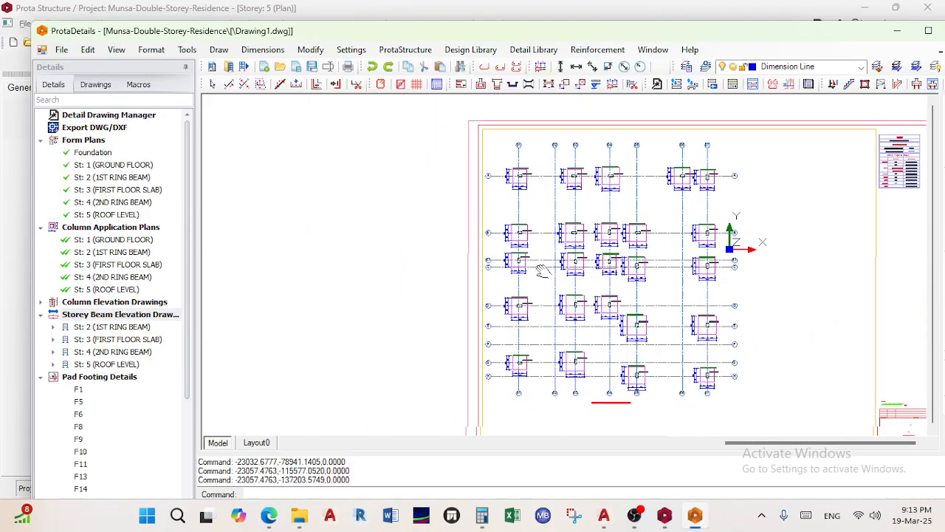
{"action": "scroll", "coordinate": [503, 273], "scroll_direction": "up", "scroll_amount": 2}
{"action": "middle_click_drag", "start_coordinate": [502, 273], "coordinate": [501, 373]}
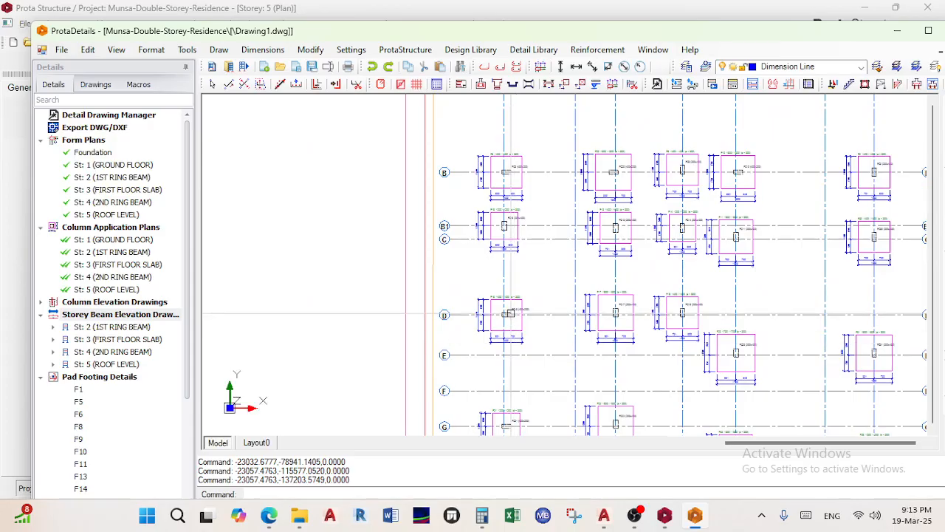
{"action": "scroll", "coordinate": [487, 179], "scroll_direction": "up", "scroll_amount": 3}
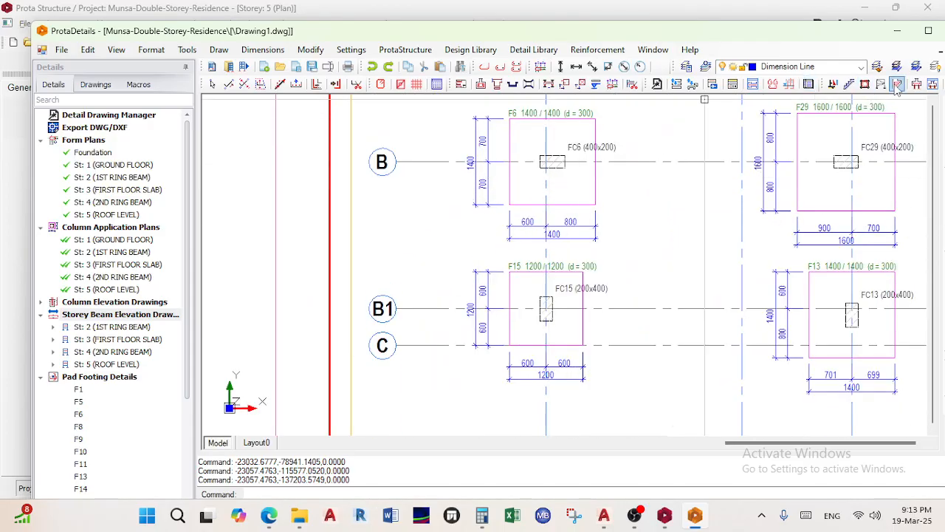
Add the 2400.1 vertical dimension between grid lines B and B1
{"action": "left_click", "coordinate": [561, 68]}
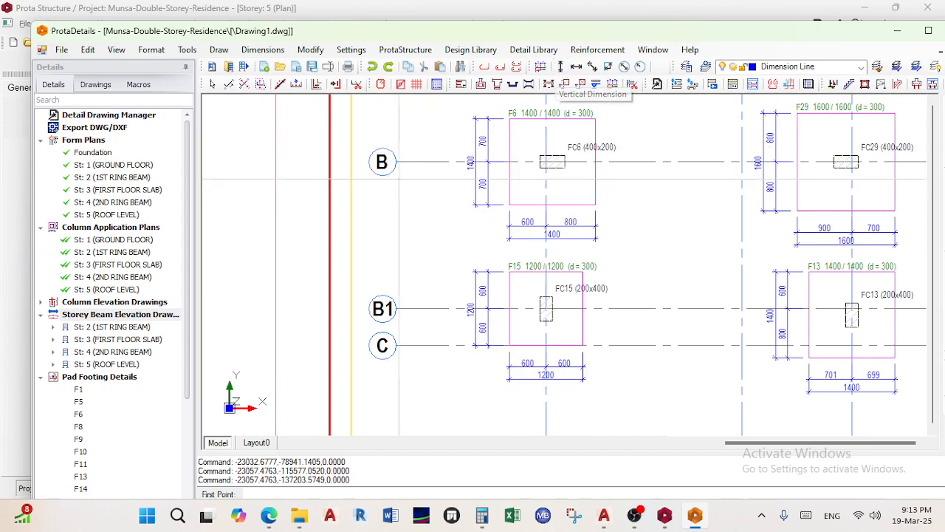
{"action": "scroll", "coordinate": [399, 178], "scroll_direction": "up", "scroll_amount": 2}
{"action": "left_click", "coordinate": [394, 141]}
{"action": "scroll", "coordinate": [420, 185], "scroll_direction": "down", "scroll_amount": 2}
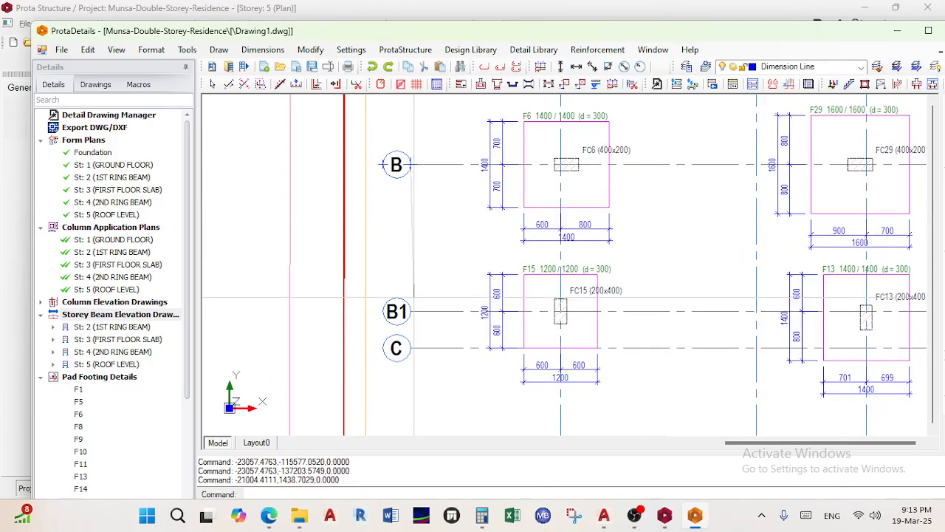
{"action": "scroll", "coordinate": [419, 322], "scroll_direction": "up", "scroll_amount": 3}
{"action": "left_click", "coordinate": [417, 292]}
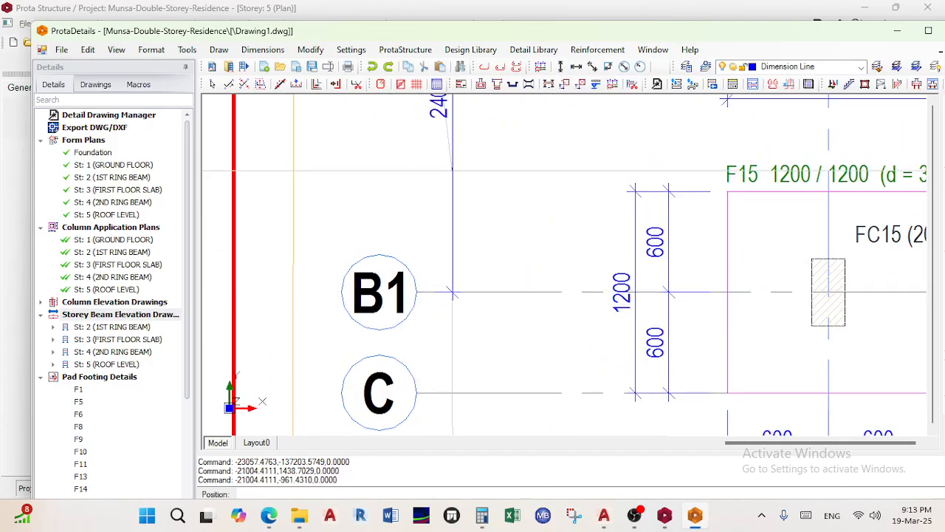
{"action": "left_click", "coordinate": [452, 156]}
{"action": "mouse_move", "coordinate": [453, 156]}
{"action": "middle_mouse_down"}
{"action": "mouse_move", "coordinate": [434, 299]}
{"action": "mouse_move", "coordinate": [457, 178]}
{"action": "middle_mouse_up"}
{"action": "scroll", "coordinate": [437, 336], "scroll_direction": "up", "scroll_amount": 3}
{"action": "middle_click_drag", "start_coordinate": [449, 297], "coordinate": [466, 184]}
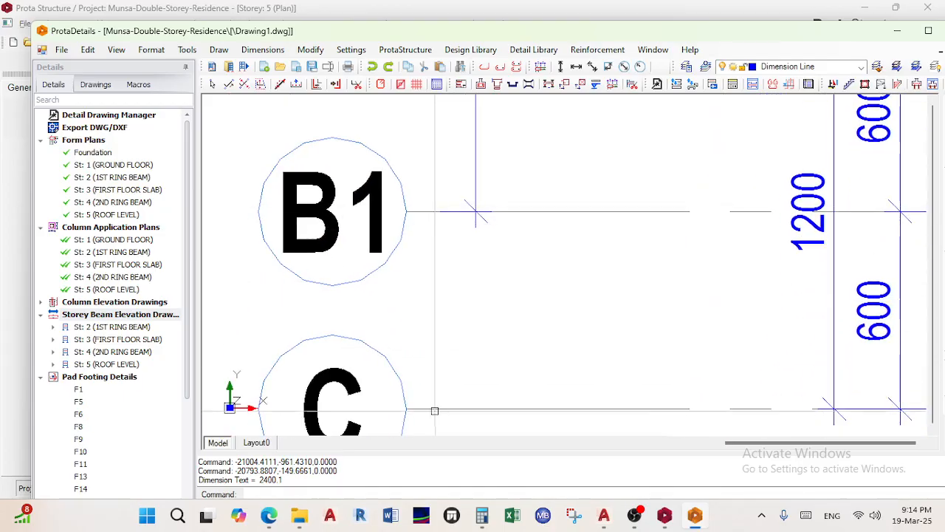
Add the 599.9 vertical dimension between grid lines B1 and C
{"action": "left_click", "coordinate": [561, 67]}
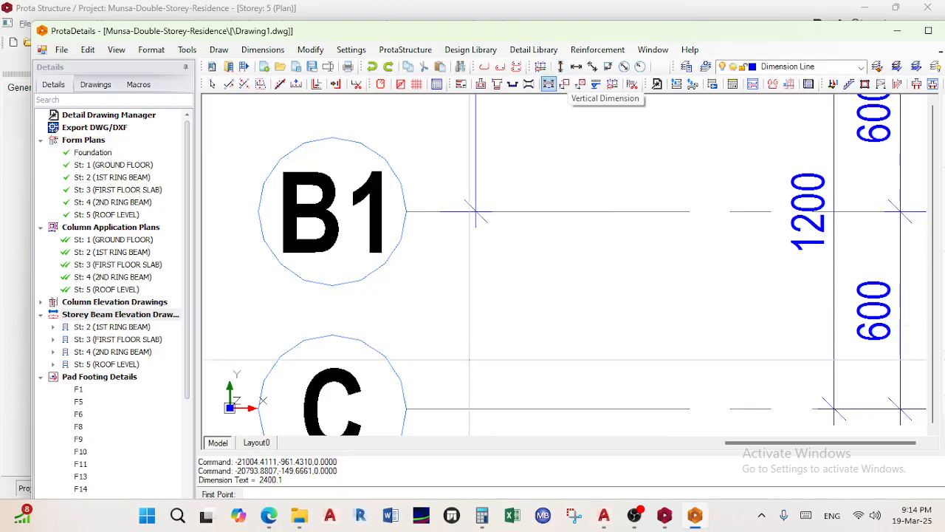
{"action": "left_click", "coordinate": [406, 409]}
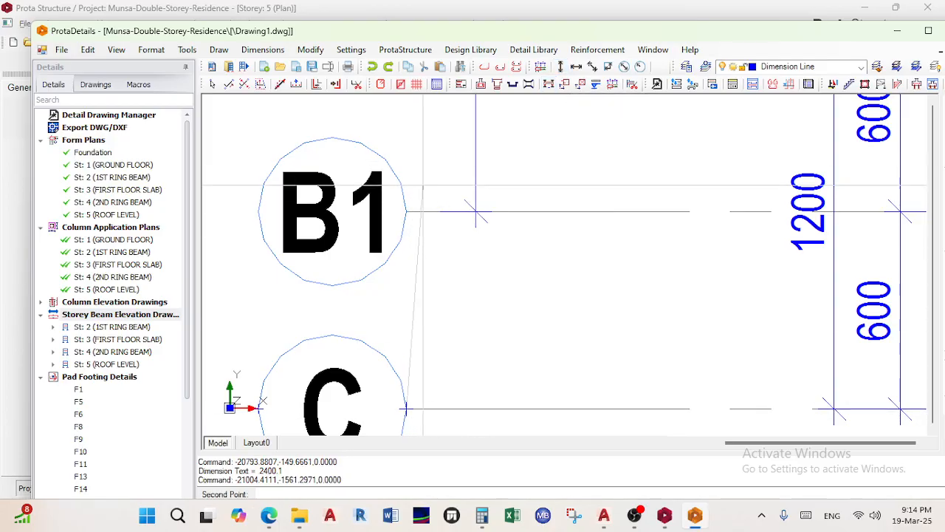
{"action": "left_click", "coordinate": [406, 211]}
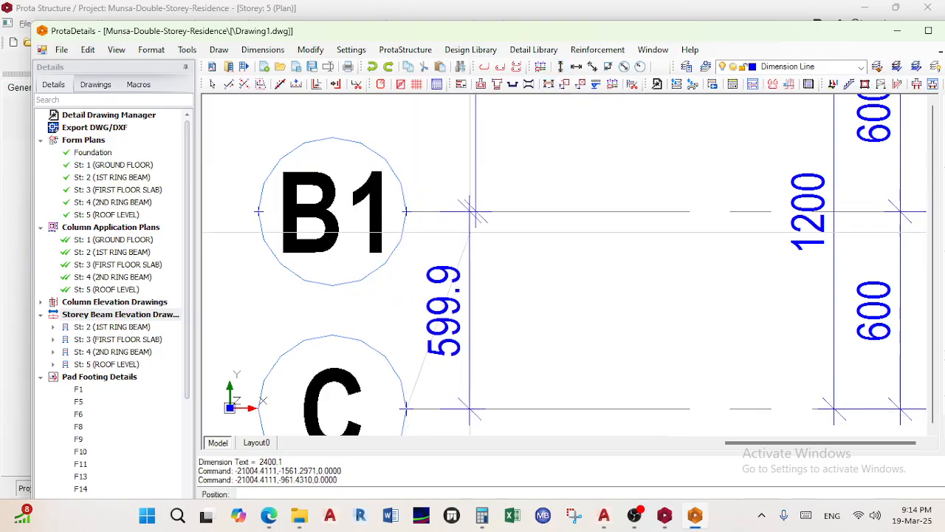
{"action": "scroll", "coordinate": [477, 213], "scroll_direction": "up", "scroll_amount": 2}
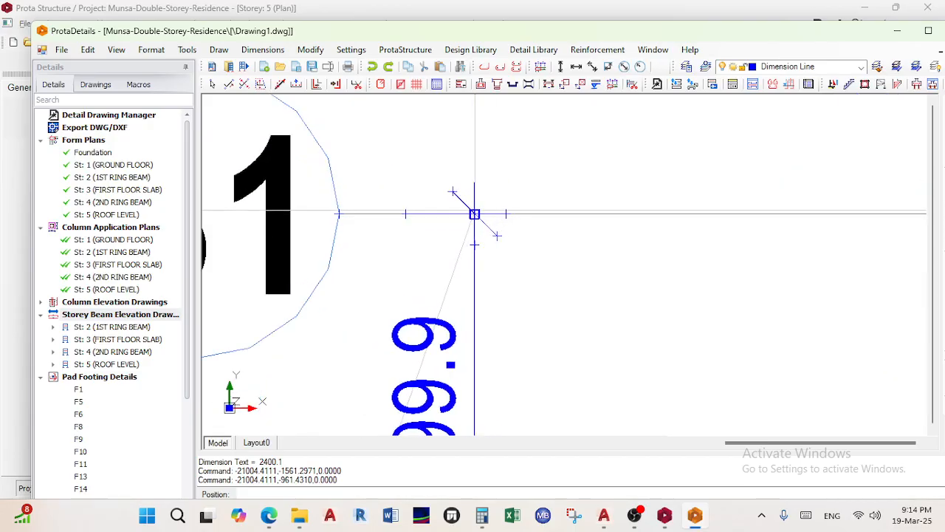
{"action": "left_click", "coordinate": [475, 215]}
{"action": "scroll", "coordinate": [485, 222], "scroll_direction": "down", "scroll_amount": 4}
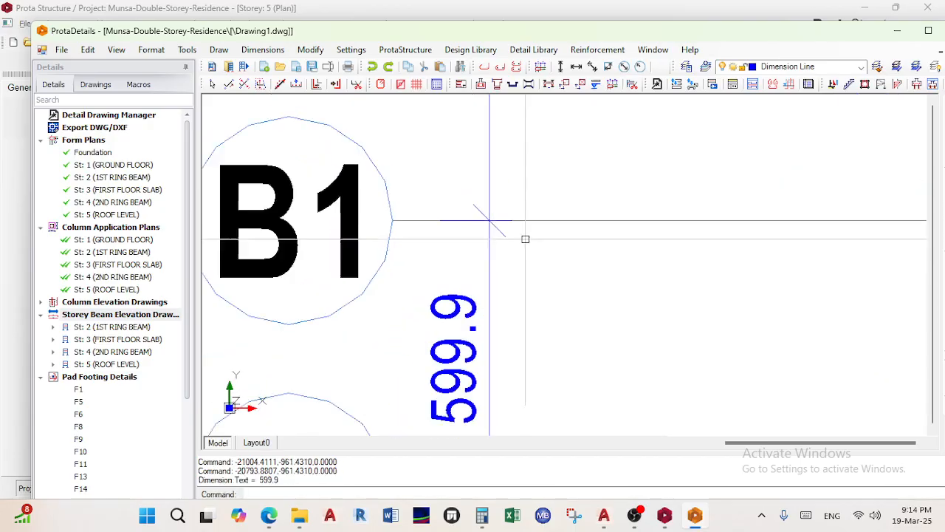
{"action": "scroll", "coordinate": [485, 261], "scroll_direction": "up", "scroll_amount": 3}
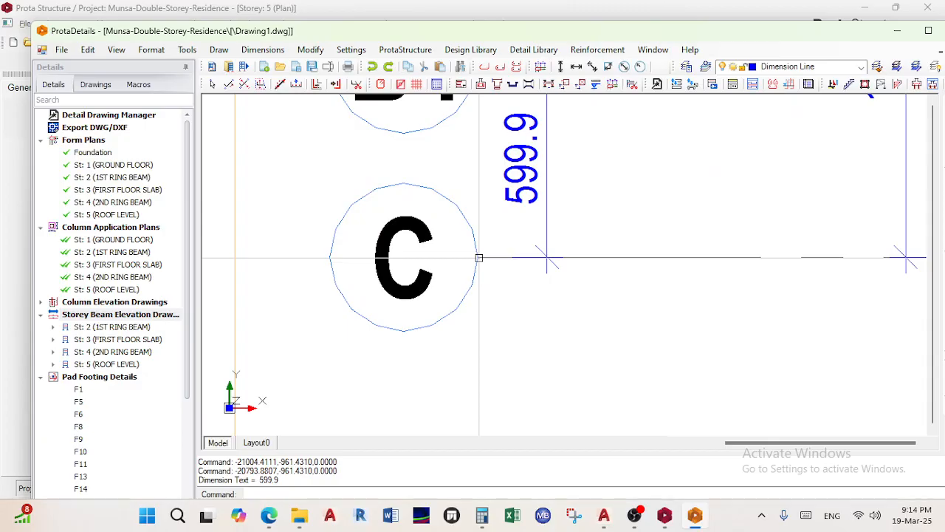
Add the 3400.1 vertical dimension between grid lines C and D
{"action": "left_click", "coordinate": [560, 67]}
{"action": "left_click", "coordinate": [477, 257]}
{"action": "scroll", "coordinate": [548, 330], "scroll_direction": "down", "scroll_amount": 4}
{"action": "middle_click_drag", "start_coordinate": [551, 310], "coordinate": [565, 214]}
{"action": "scroll", "coordinate": [540, 221], "scroll_direction": "down", "scroll_amount": 2}
{"action": "scroll", "coordinate": [562, 362], "scroll_direction": "up", "scroll_amount": 3}
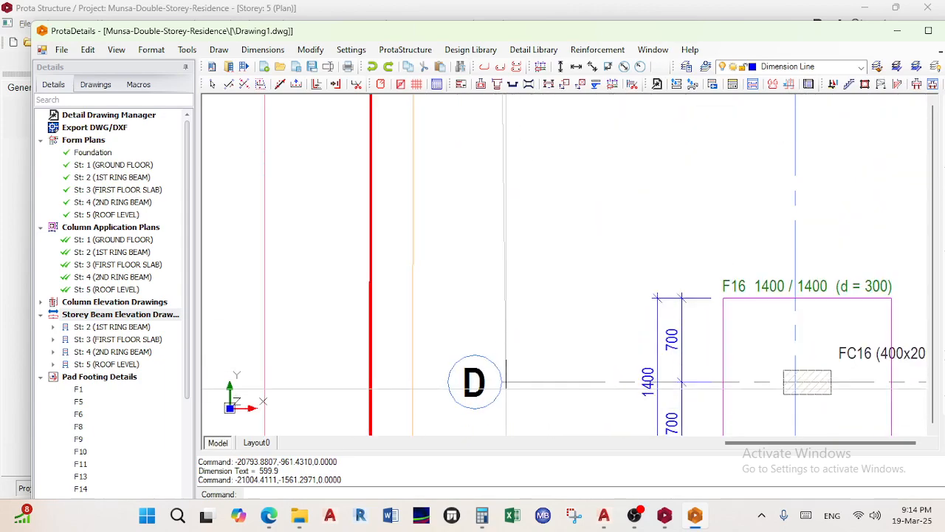
{"action": "left_click", "coordinate": [502, 382]}
{"action": "scroll", "coordinate": [599, 173], "scroll_direction": "down", "scroll_amount": 1}
{"action": "middle_click_drag", "start_coordinate": [589, 176], "coordinate": [510, 372]}
{"action": "scroll", "coordinate": [478, 222], "scroll_direction": "up", "scroll_amount": 6}
{"action": "left_click", "coordinate": [425, 235]}
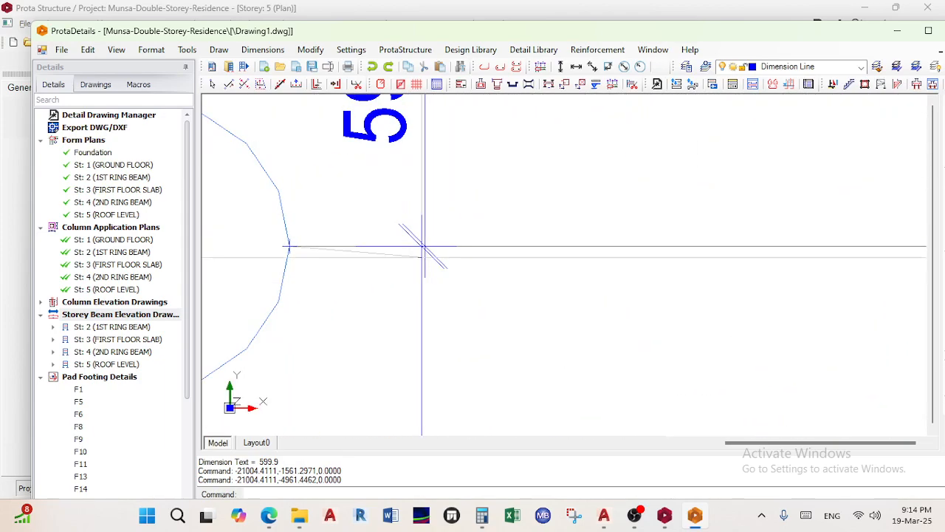
{"action": "scroll", "coordinate": [425, 246], "scroll_direction": "up", "scroll_amount": 3}
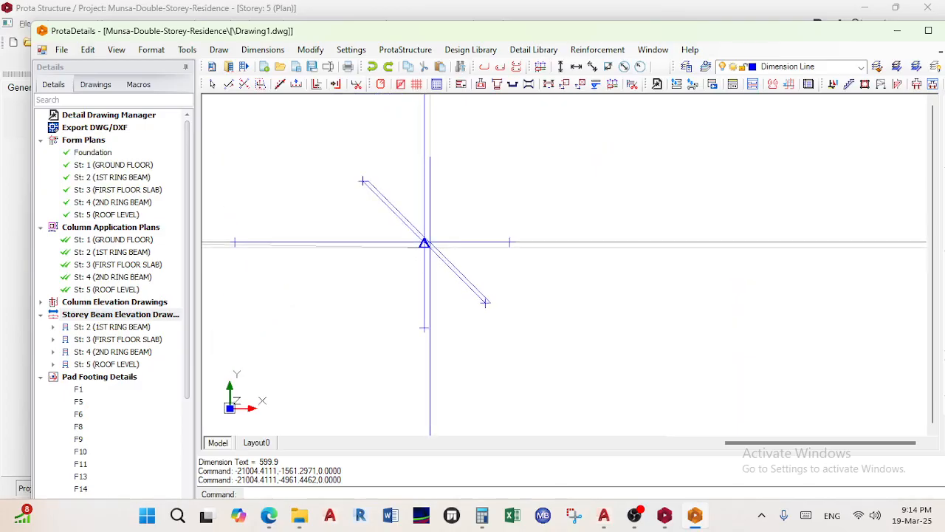
{"action": "scroll", "coordinate": [427, 243], "scroll_direction": "down", "scroll_amount": 6}
Review the new 2400.1, 599.9 and 3400.1 dimension chain beside the footings
{"action": "middle_click_drag", "start_coordinate": [433, 249], "coordinate": [509, 275]}
{"action": "scroll", "coordinate": [509, 275], "scroll_direction": "down", "scroll_amount": 3}
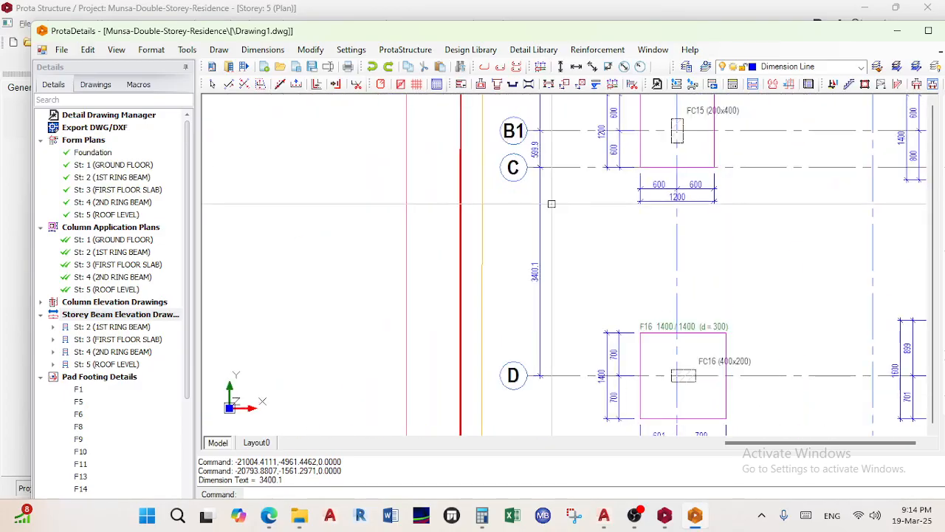
{"action": "scroll", "coordinate": [561, 258], "scroll_direction": "down", "scroll_amount": 3}
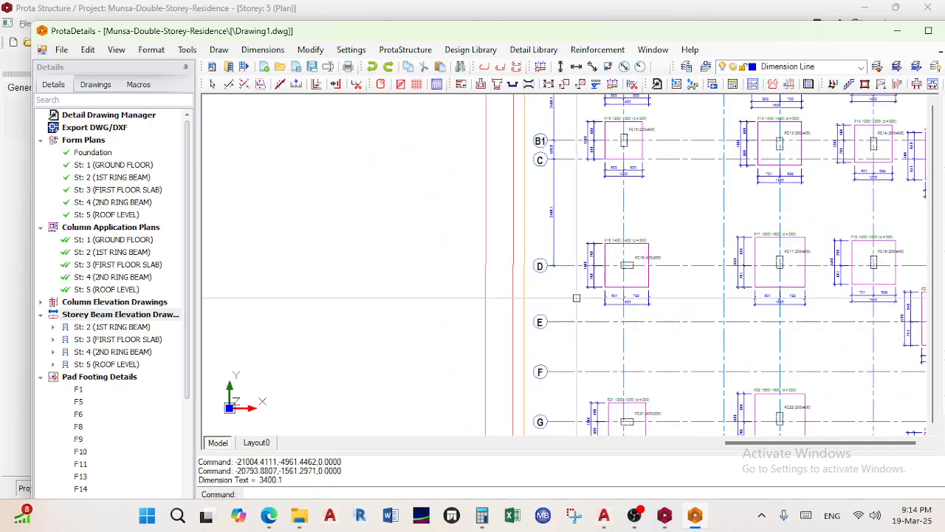
{"action": "scroll", "coordinate": [553, 319], "scroll_direction": "up", "scroll_amount": 5}
{"action": "scroll", "coordinate": [557, 285], "scroll_direction": "down", "scroll_amount": 6}
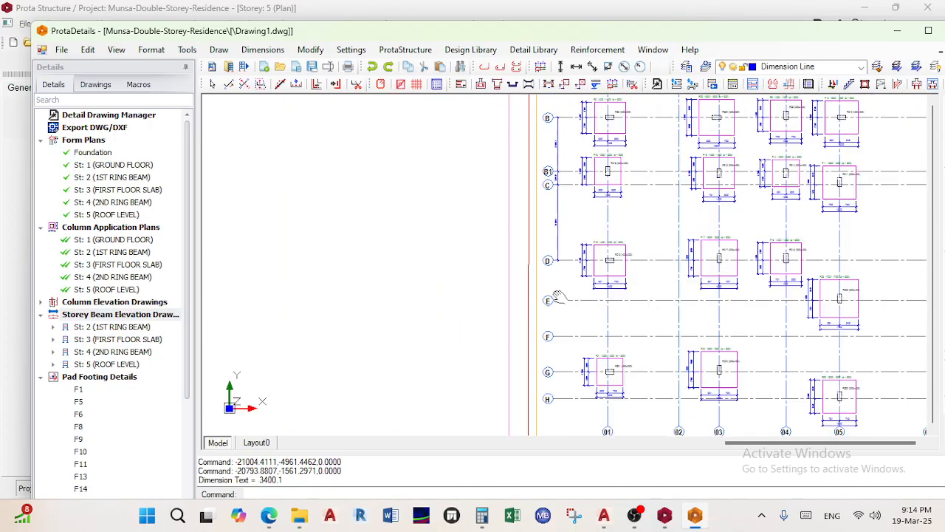
{"action": "scroll", "coordinate": [578, 286], "scroll_direction": "up", "scroll_amount": 4}
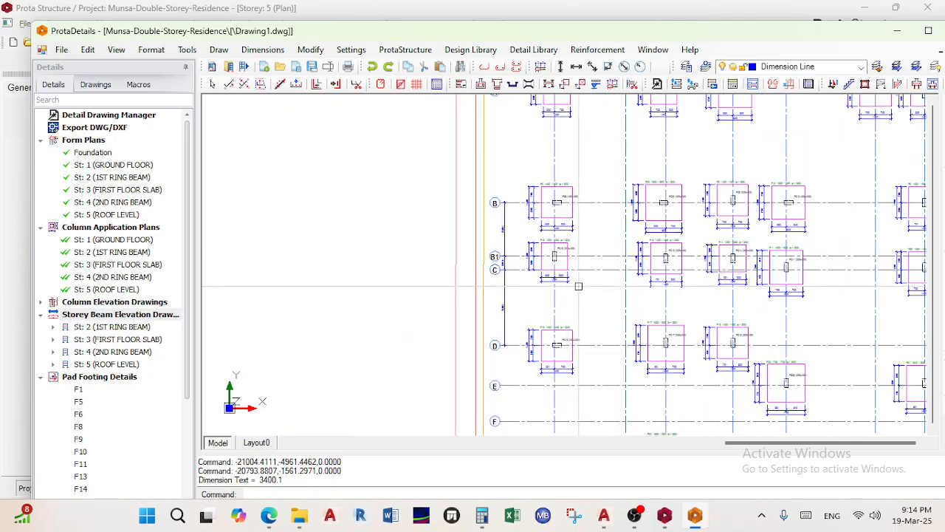
Save the drawing under the name Drawing1 with Ctrl+S
{"action": "key", "text": "ctrl+s"}
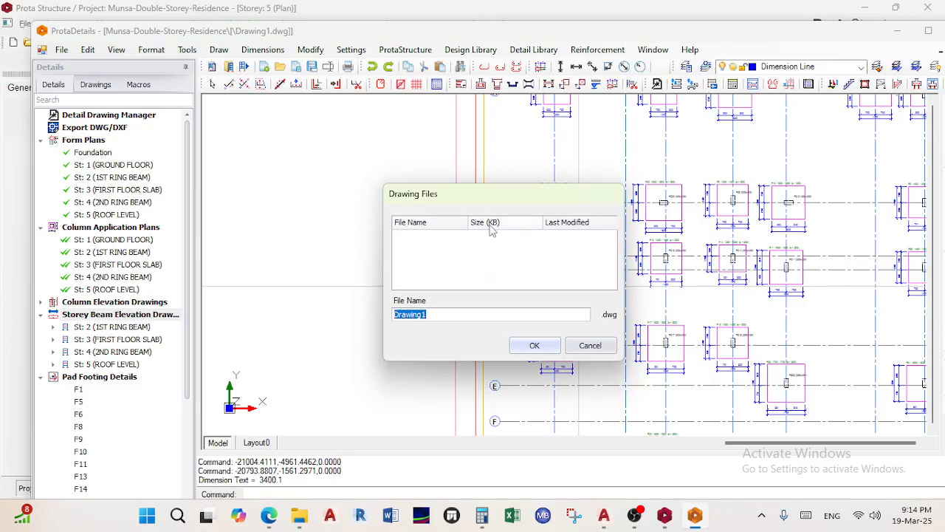
{"action": "left_click", "coordinate": [535, 346]}
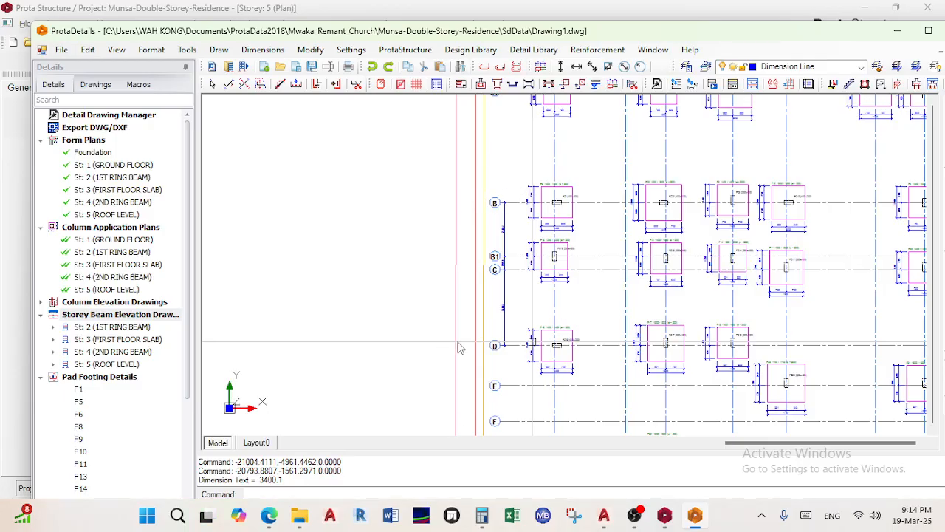
Zoom out to show the full column layout plan sheet
{"action": "scroll", "coordinate": [457, 341], "scroll_direction": "down", "scroll_amount": 2}
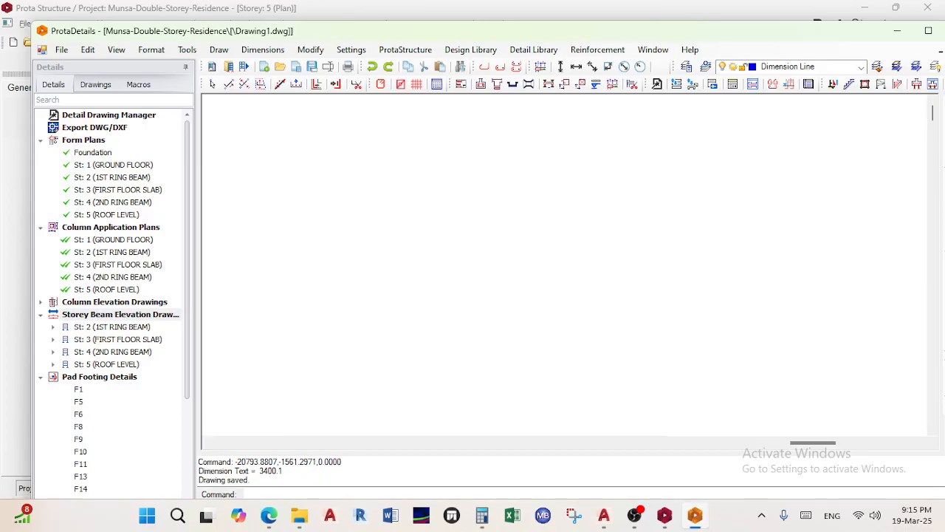
Pan along the beam elevation from column C past column E to column H
{"action": "scroll", "coordinate": [489, 272], "scroll_direction": "down", "scroll_amount": 6}
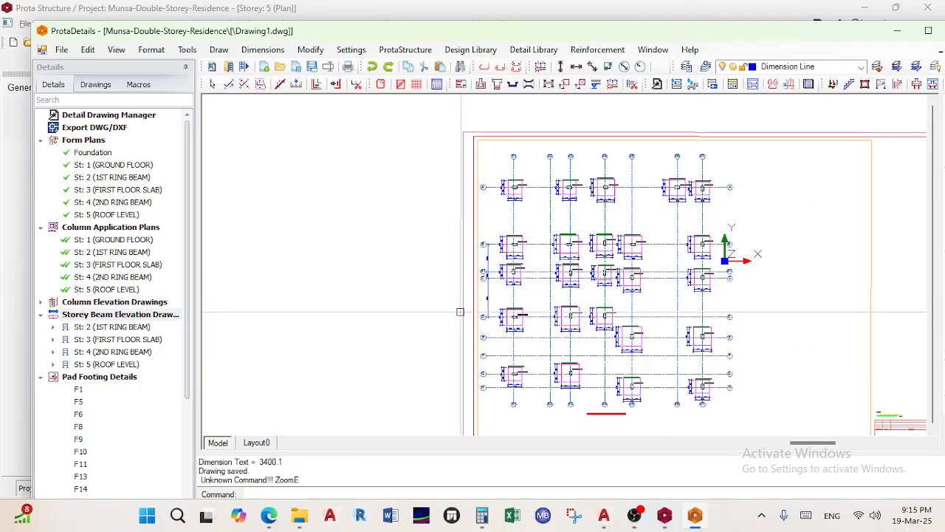
{"action": "scroll", "coordinate": [468, 248], "scroll_direction": "up", "scroll_amount": 8}
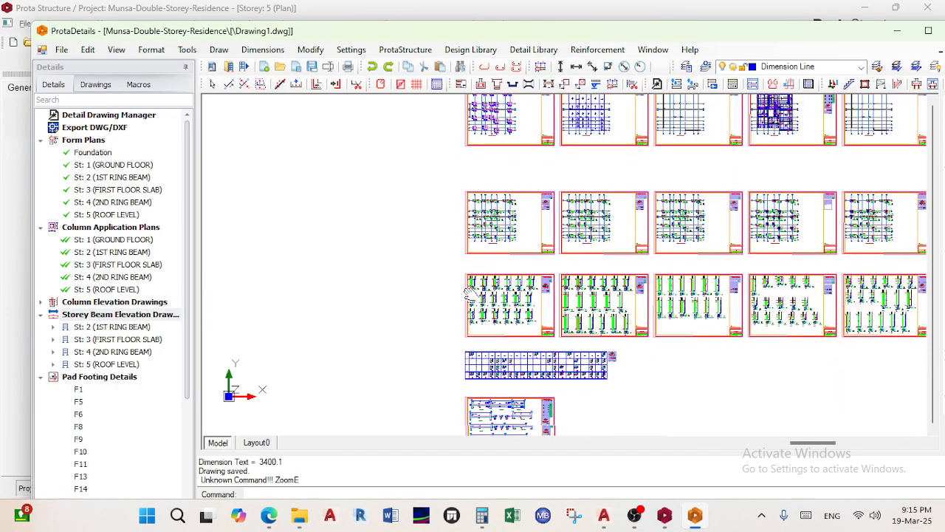
{"action": "scroll", "coordinate": [468, 248], "scroll_direction": "down", "scroll_amount": 5}
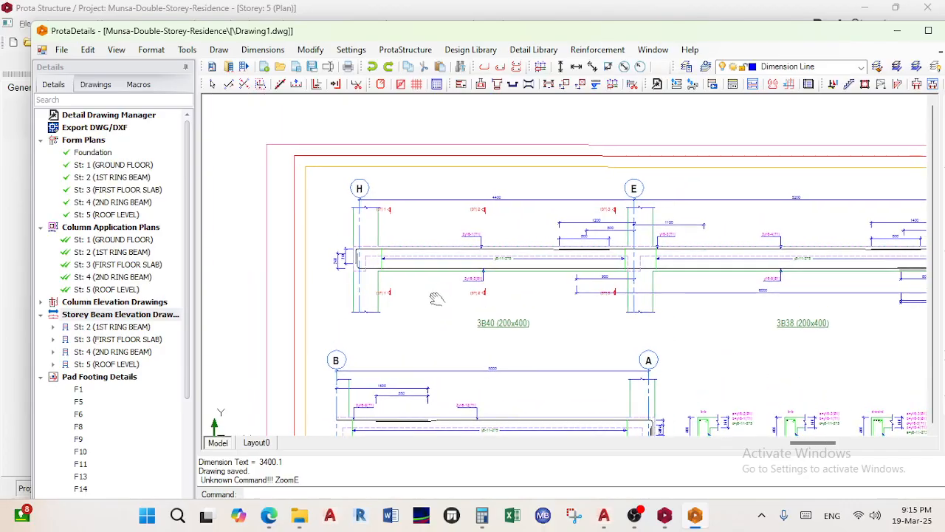
{"action": "scroll", "coordinate": [684, 243], "scroll_direction": "up", "scroll_amount": 5}
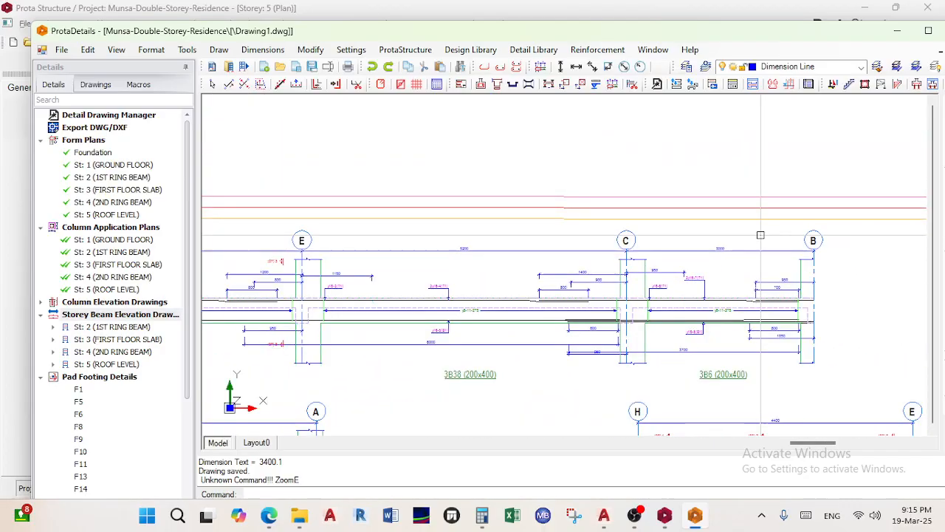
{"action": "middle_click_drag", "start_coordinate": [374, 289], "coordinate": [595, 261]}
{"action": "scroll", "coordinate": [596, 261], "scroll_direction": "down", "scroll_amount": 2}
{"action": "middle_click_drag", "start_coordinate": [485, 229], "coordinate": [717, 218]}
{"action": "middle_click_drag", "start_coordinate": [411, 232], "coordinate": [596, 199]}
{"action": "mouse_move", "coordinate": [551, 286]}
{"action": "middle_mouse_down"}
{"action": "mouse_move", "coordinate": [587, 276]}
{"action": "mouse_move", "coordinate": [739, 287]}
{"action": "middle_mouse_up"}
{"action": "middle_click_drag", "start_coordinate": [496, 315], "coordinate": [620, 285]}
{"action": "scroll", "coordinate": [356, 285], "scroll_direction": "up", "scroll_amount": 3}
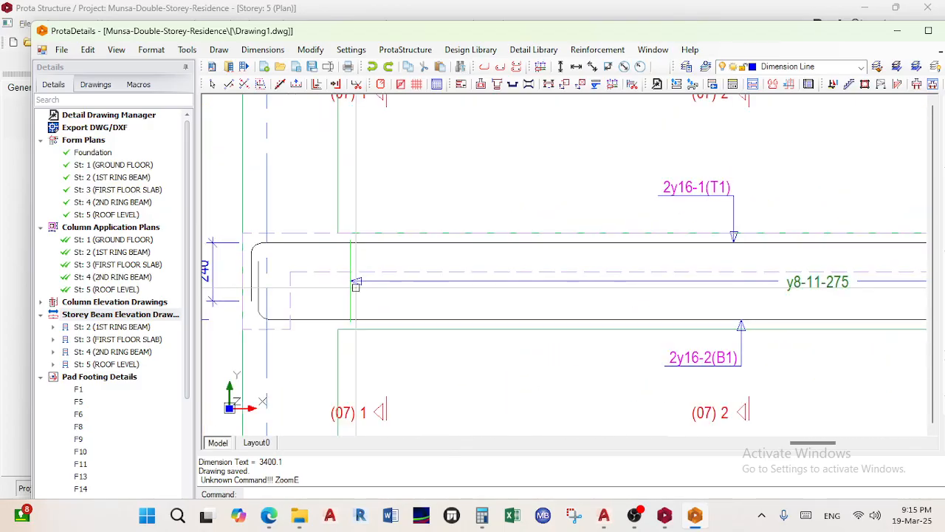
{"action": "scroll", "coordinate": [356, 285], "scroll_direction": "down", "scroll_amount": 3}
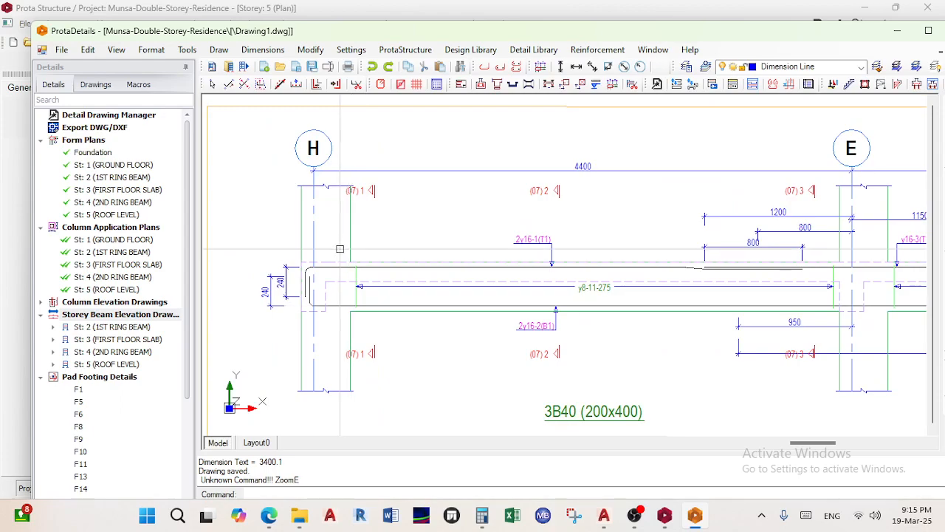
Pan back toward columns E, C and B, zooming into the elevation details
{"action": "middle_click_drag", "start_coordinate": [471, 310], "coordinate": [361, 314]}
{"action": "scroll", "coordinate": [517, 333], "scroll_direction": "down", "scroll_amount": 3}
{"action": "middle_click_drag", "start_coordinate": [677, 309], "coordinate": [494, 287]}
{"action": "middle_click_drag", "start_coordinate": [765, 289], "coordinate": [591, 293]}
{"action": "scroll", "coordinate": [701, 282], "scroll_direction": "up", "scroll_amount": 5}
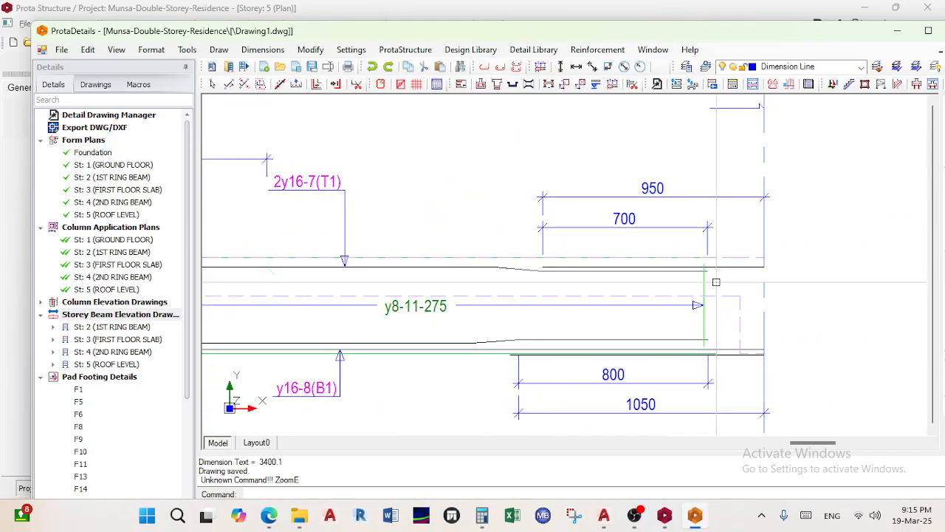
{"action": "scroll", "coordinate": [760, 391], "scroll_direction": "down", "scroll_amount": 5}
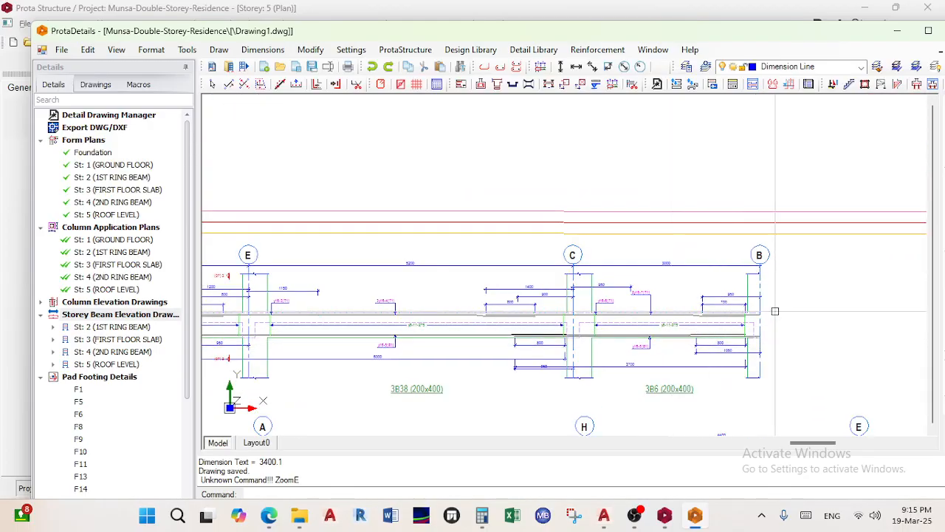
{"action": "scroll", "coordinate": [774, 311], "scroll_direction": "up", "scroll_amount": 3}
{"action": "scroll", "coordinate": [735, 319], "scroll_direction": "down", "scroll_amount": 2}
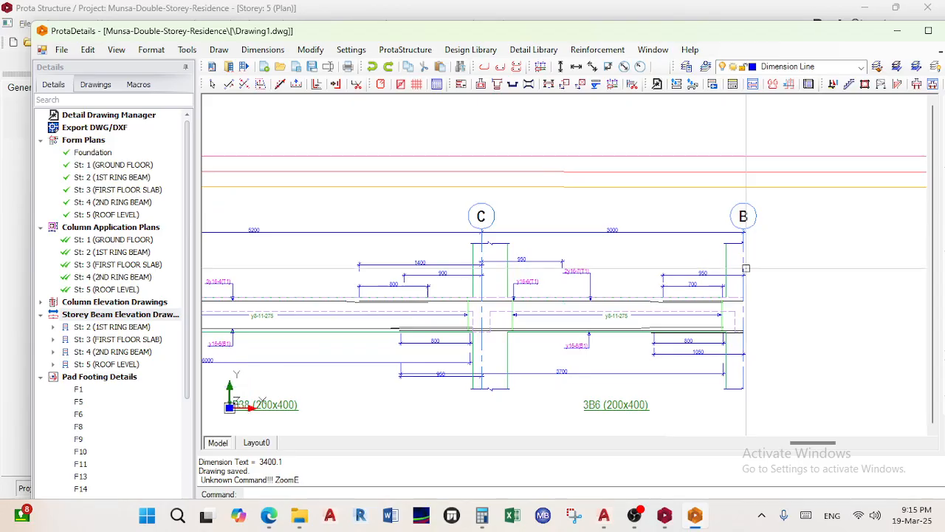
{"action": "scroll", "coordinate": [734, 359], "scroll_direction": "up", "scroll_amount": 3}
{"action": "scroll", "coordinate": [763, 275], "scroll_direction": "down", "scroll_amount": 3}
{"action": "scroll", "coordinate": [820, 229], "scroll_direction": "up", "scroll_amount": 4}
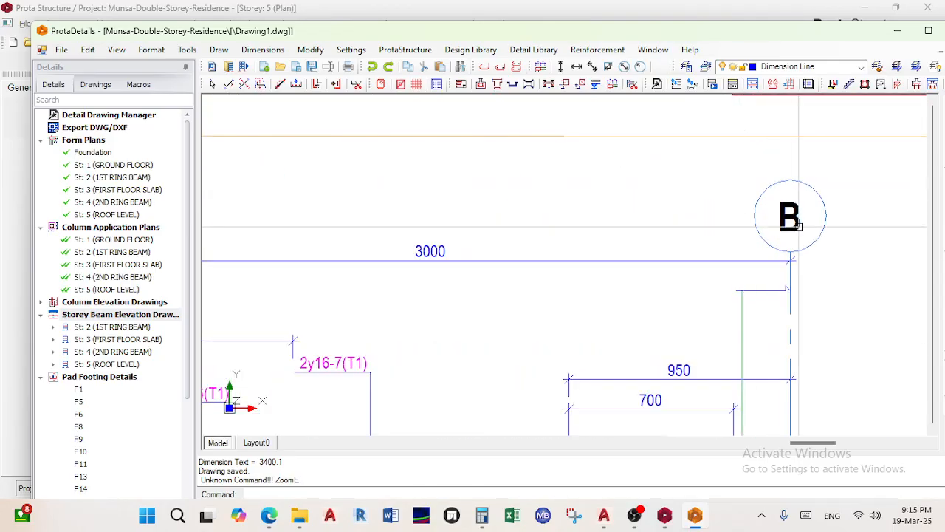
{"action": "scroll", "coordinate": [708, 301], "scroll_direction": "down", "scroll_amount": 4}
{"action": "scroll", "coordinate": [603, 316], "scroll_direction": "down", "scroll_amount": 3}
{"action": "scroll", "coordinate": [561, 236], "scroll_direction": "up", "scroll_amount": 6}
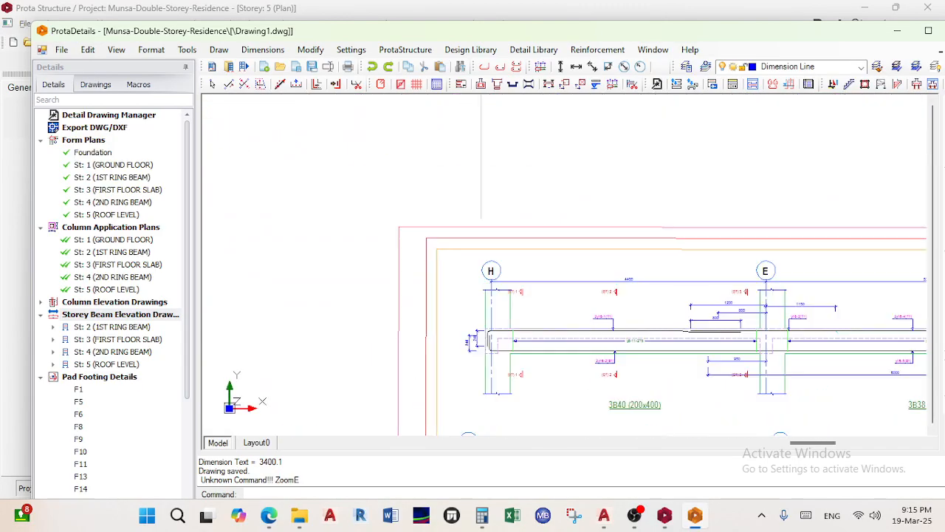
{"action": "scroll", "coordinate": [580, 310], "scroll_direction": "down", "scroll_amount": 6}
Frame beams 3B40 and 3B38 near the column E junction and zoom through their sections
{"action": "middle_click_drag", "start_coordinate": [706, 324], "coordinate": [525, 295]}
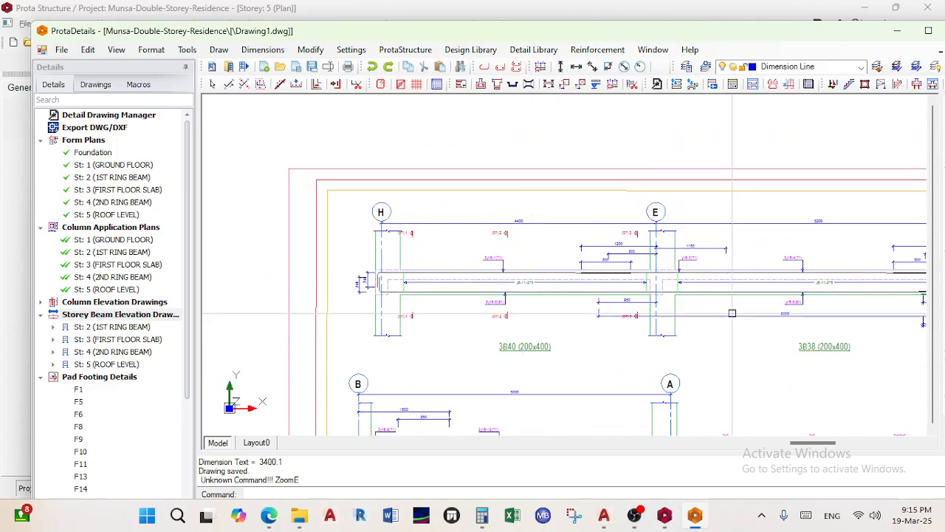
{"action": "middle_click_drag", "start_coordinate": [732, 313], "coordinate": [647, 313]}
{"action": "scroll", "coordinate": [604, 299], "scroll_direction": "up", "scroll_amount": 4}
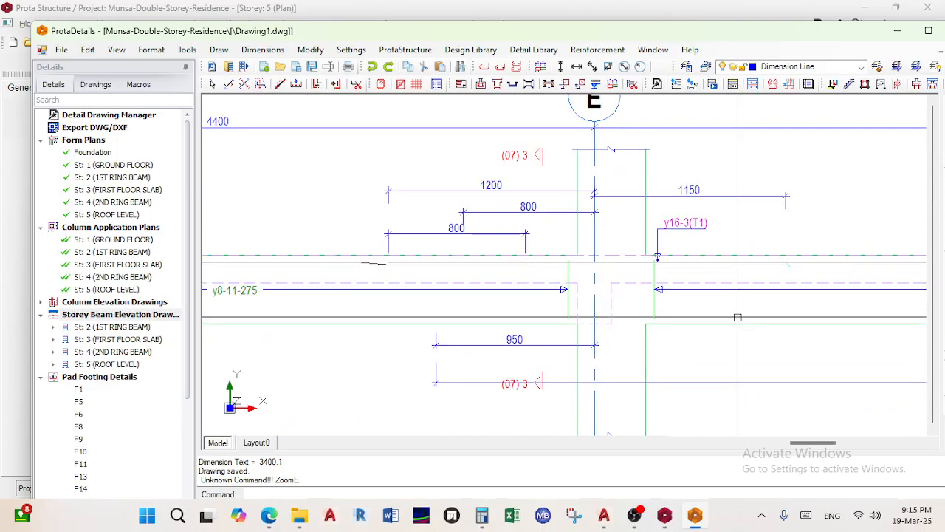
{"action": "scroll", "coordinate": [738, 318], "scroll_direction": "down", "scroll_amount": 2}
{"action": "scroll", "coordinate": [538, 283], "scroll_direction": "down", "scroll_amount": 3}
{"action": "scroll", "coordinate": [383, 290], "scroll_direction": "up", "scroll_amount": 3}
{"action": "scroll", "coordinate": [435, 195], "scroll_direction": "up", "scroll_amount": 1}
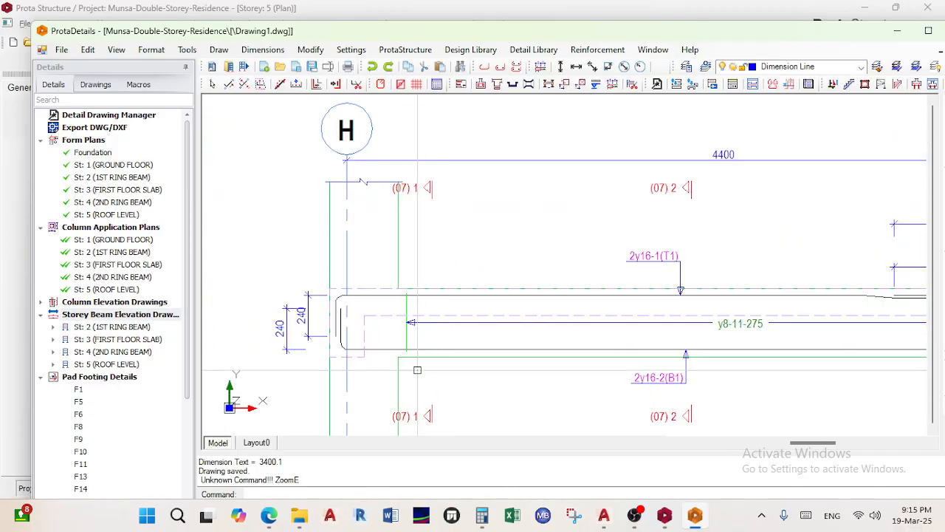
{"action": "scroll", "coordinate": [424, 184], "scroll_direction": "down", "scroll_amount": 1}
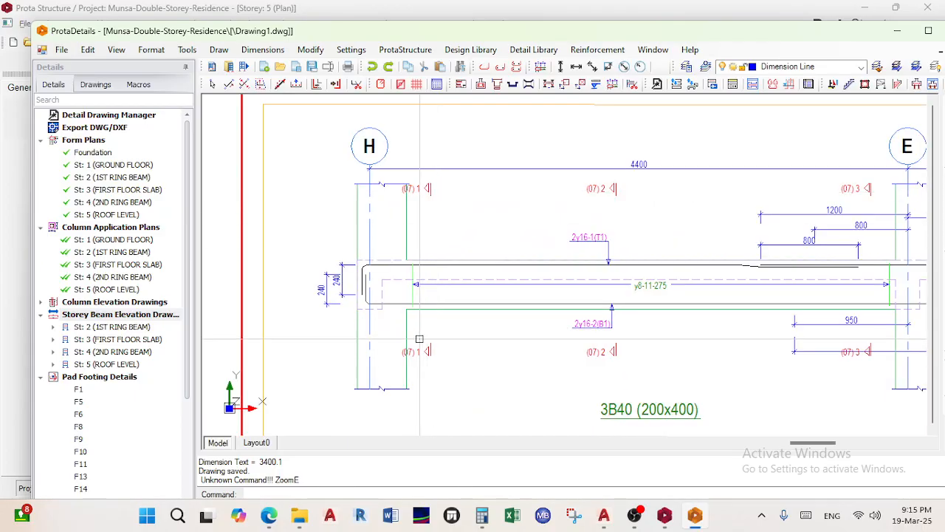
{"action": "scroll", "coordinate": [420, 337], "scroll_direction": "up", "scroll_amount": 2}
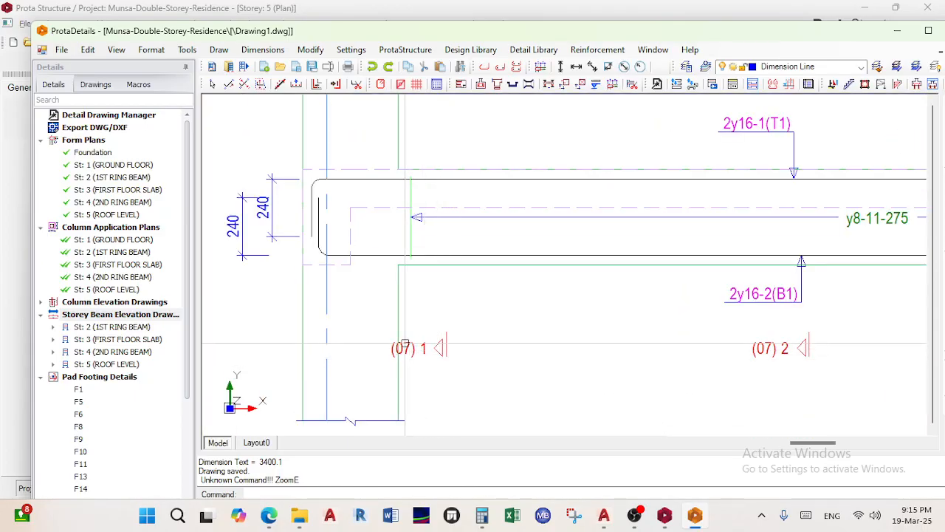
{"action": "scroll", "coordinate": [415, 344], "scroll_direction": "down", "scroll_amount": 3}
{"action": "scroll", "coordinate": [595, 342], "scroll_direction": "up", "scroll_amount": 2}
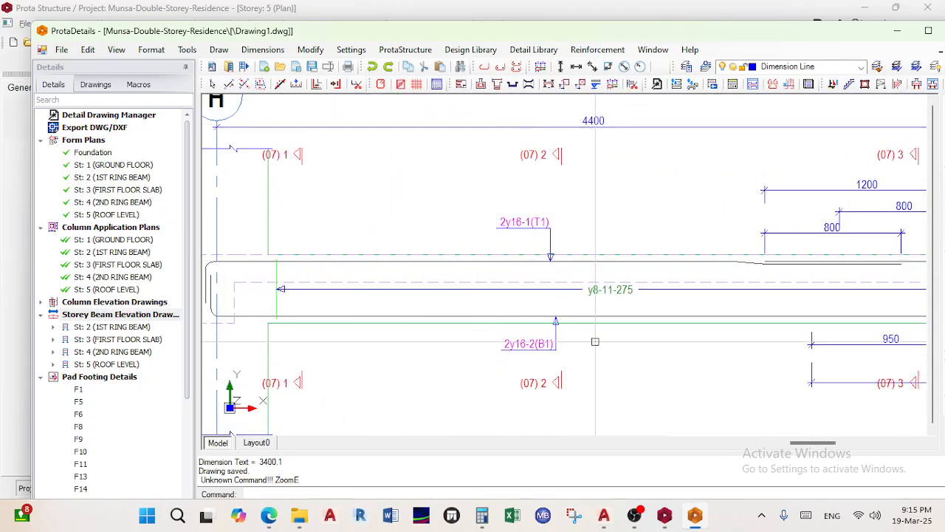
{"action": "scroll", "coordinate": [595, 342], "scroll_direction": "down", "scroll_amount": 5}
{"action": "scroll", "coordinate": [426, 272], "scroll_direction": "up", "scroll_amount": 6}
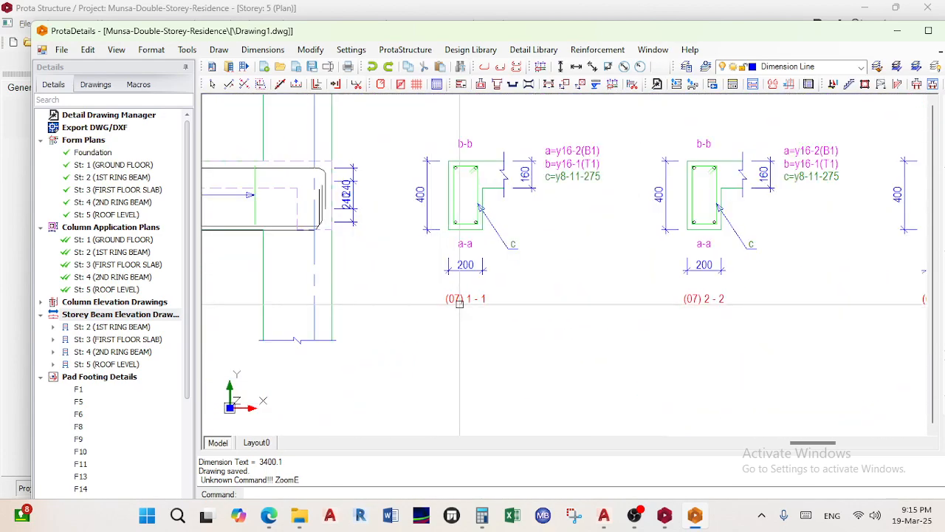
{"action": "scroll", "coordinate": [447, 301], "scroll_direction": "down", "scroll_amount": 4}
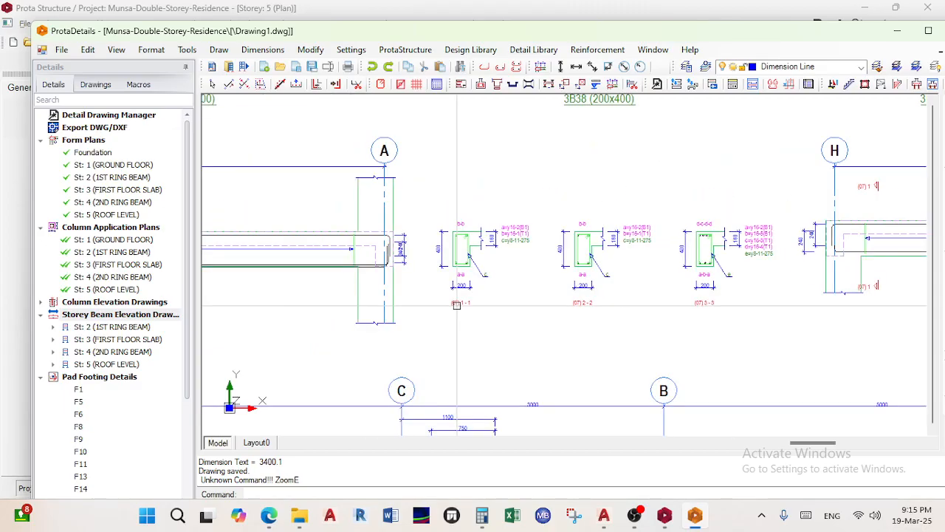
{"action": "scroll", "coordinate": [583, 381], "scroll_direction": "up", "scroll_amount": 6}
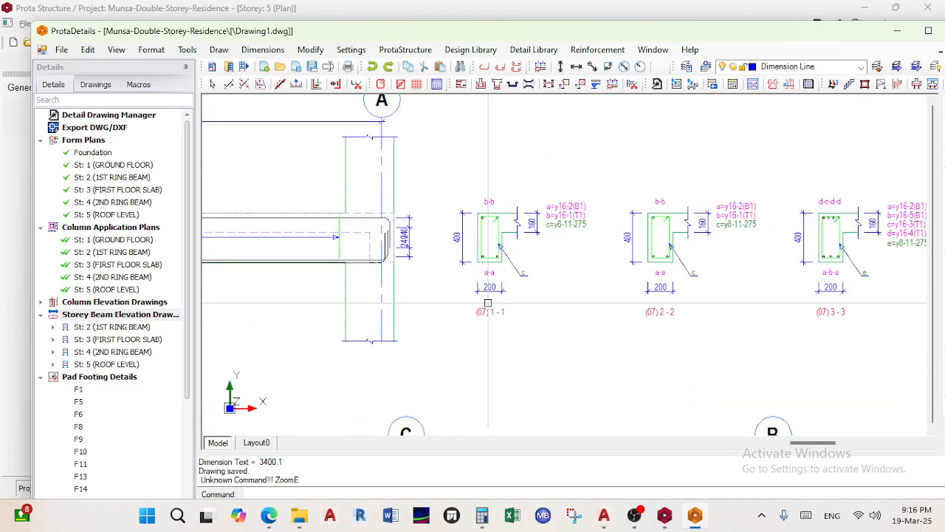
{"action": "scroll", "coordinate": [513, 243], "scroll_direction": "down", "scroll_amount": 6}
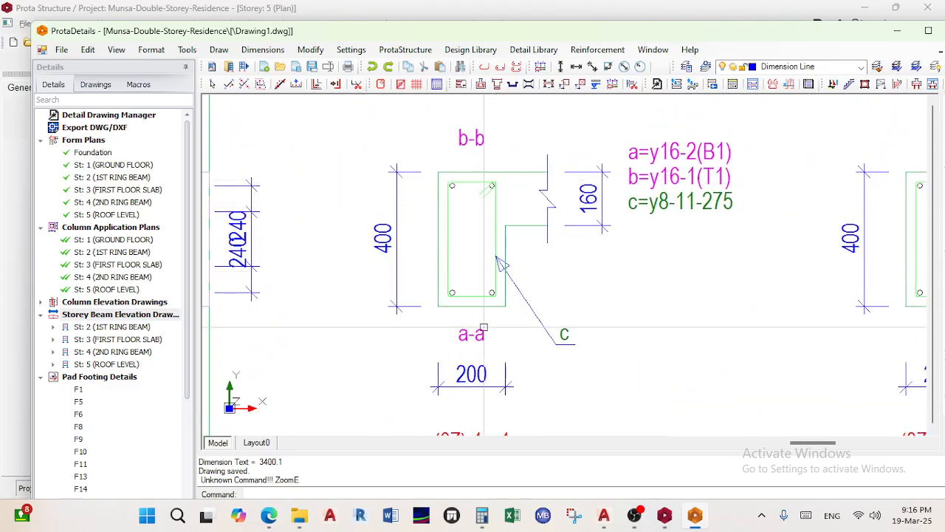
{"action": "scroll", "coordinate": [500, 328], "scroll_direction": "up", "scroll_amount": 5}
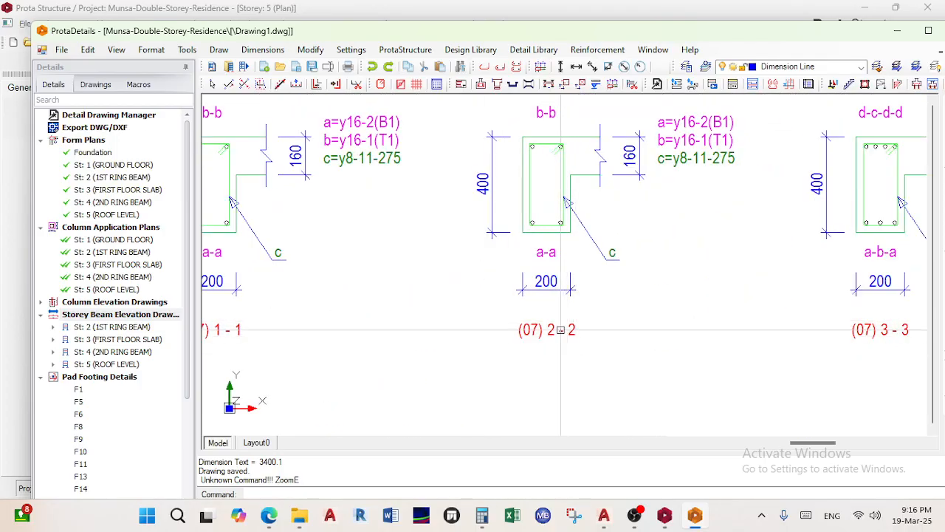
{"action": "scroll", "coordinate": [740, 311], "scroll_direction": "down", "scroll_amount": 6}
{"action": "scroll", "coordinate": [793, 310], "scroll_direction": "down", "scroll_amount": 5}
{"action": "scroll", "coordinate": [607, 276], "scroll_direction": "up", "scroll_amount": 5}
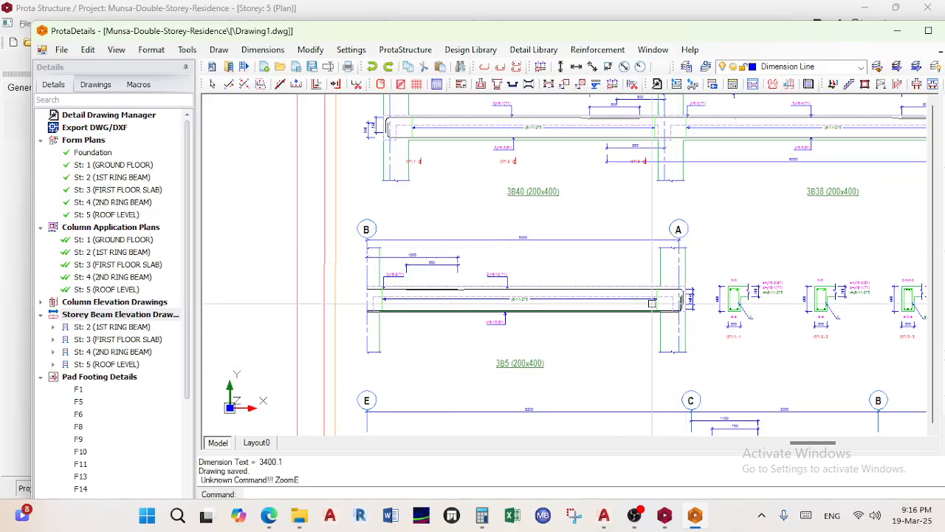
{"action": "scroll", "coordinate": [624, 296], "scroll_direction": "down", "scroll_amount": 5}
Pan to the sheet's title block, then zoom out over the detail sheets and schedule
{"action": "middle_click_drag", "start_coordinate": [631, 294], "coordinate": [512, 302]}
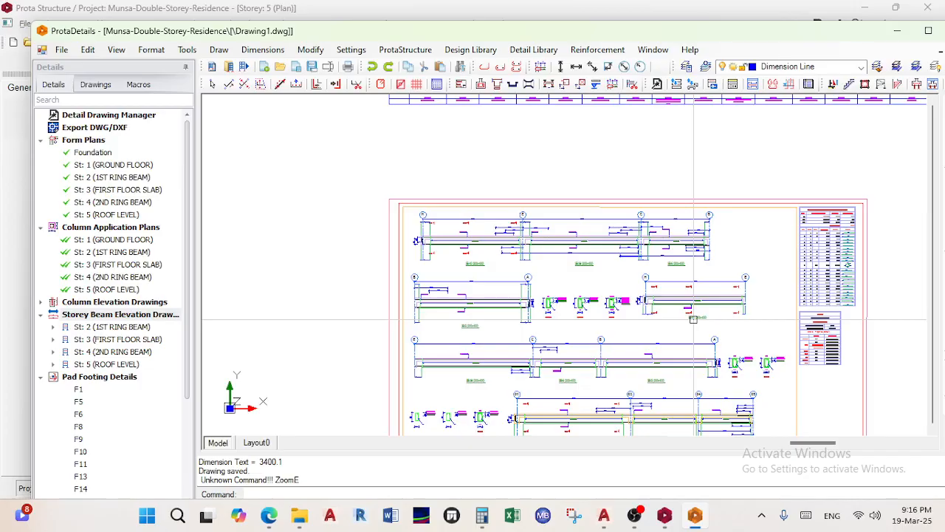
{"action": "scroll", "coordinate": [501, 317], "scroll_direction": "up", "scroll_amount": 4}
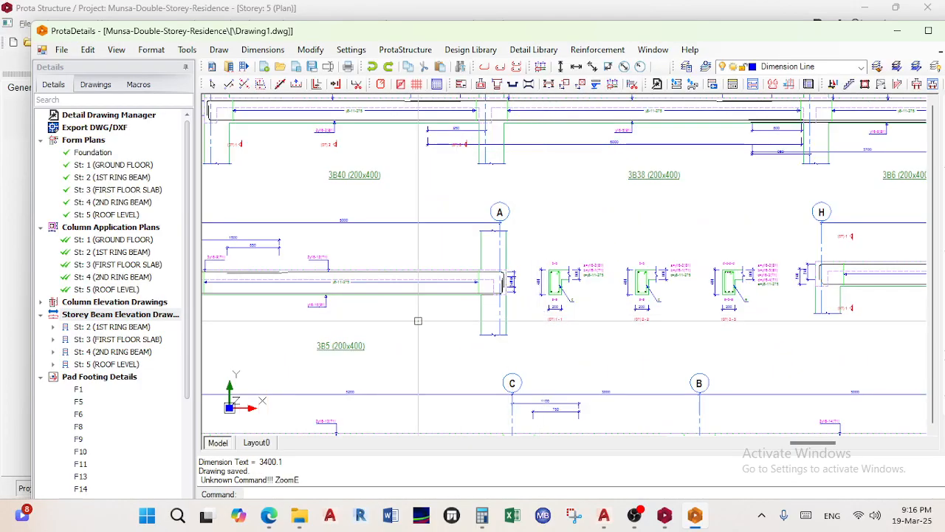
{"action": "scroll", "coordinate": [423, 323], "scroll_direction": "down", "scroll_amount": 1}
{"action": "scroll", "coordinate": [293, 240], "scroll_direction": "up", "scroll_amount": 2}
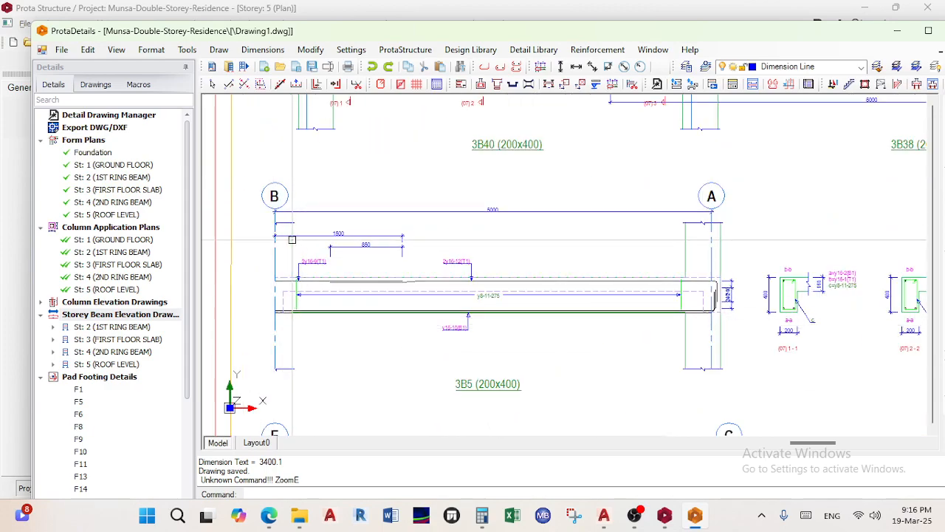
{"action": "scroll", "coordinate": [273, 194], "scroll_direction": "up", "scroll_amount": 1}
{"action": "scroll", "coordinate": [580, 235], "scroll_direction": "down", "scroll_amount": 3}
{"action": "scroll", "coordinate": [572, 363], "scroll_direction": "up", "scroll_amount": 4}
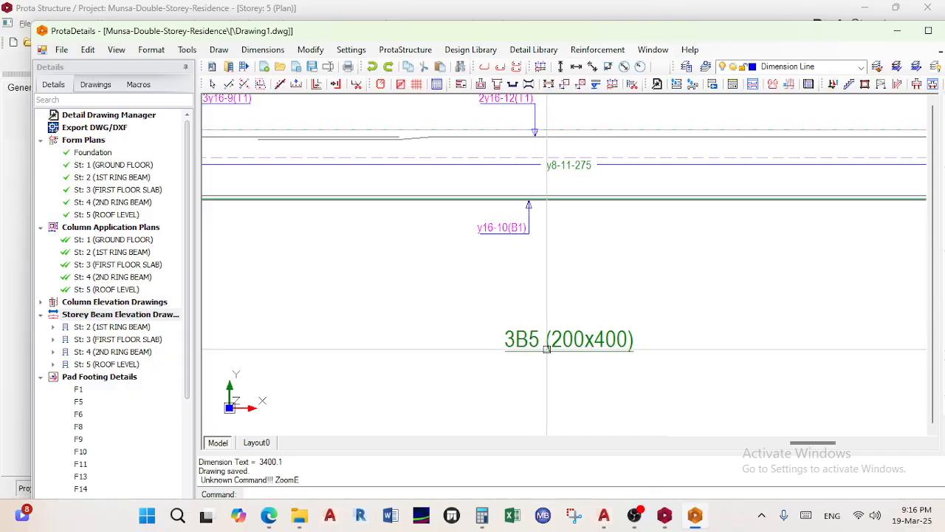
{"action": "scroll", "coordinate": [547, 348], "scroll_direction": "down", "scroll_amount": 5}
{"action": "scroll", "coordinate": [554, 365], "scroll_direction": "up", "scroll_amount": 3}
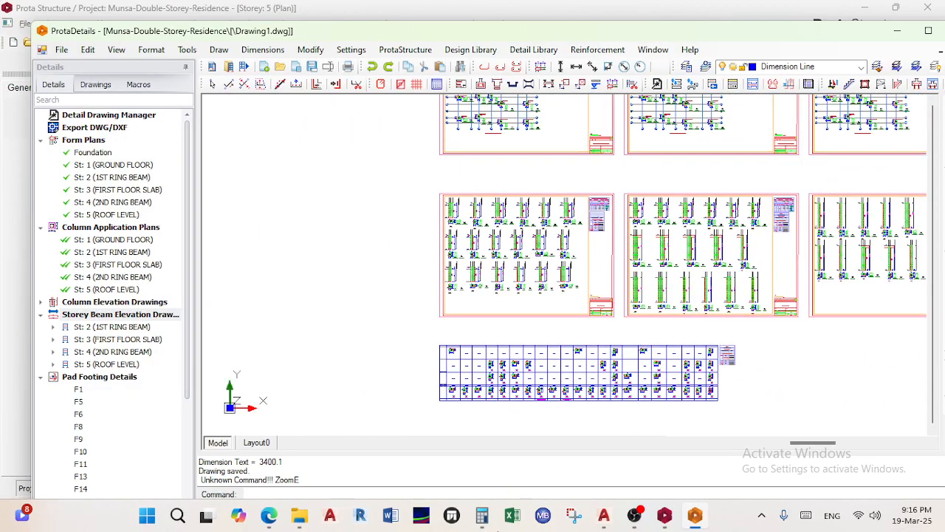
{"action": "middle_click_drag", "start_coordinate": [607, 243], "coordinate": [505, 386]}
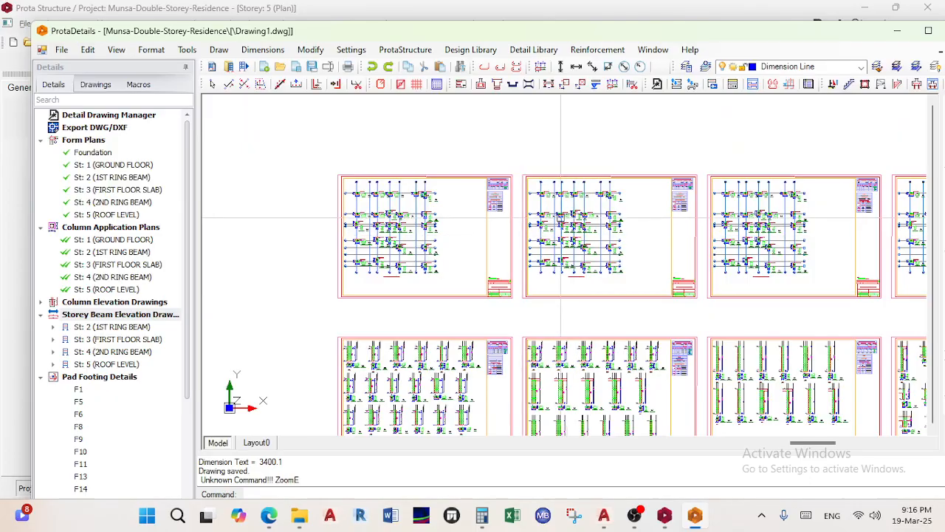
{"action": "scroll", "coordinate": [586, 255], "scroll_direction": "up", "scroll_amount": 6}
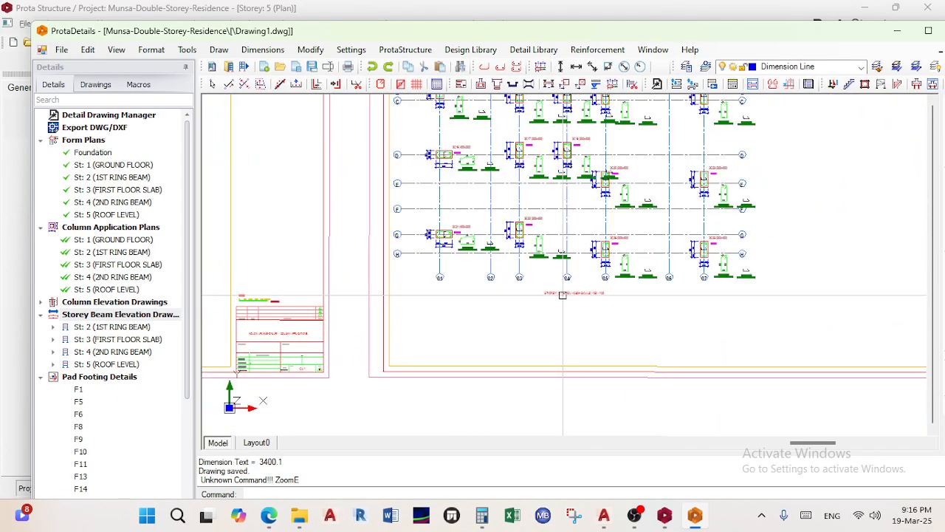
{"action": "middle_click_drag", "start_coordinate": [471, 349], "coordinate": [310, 357]}
{"action": "scroll", "coordinate": [528, 345], "scroll_direction": "up", "scroll_amount": 3}
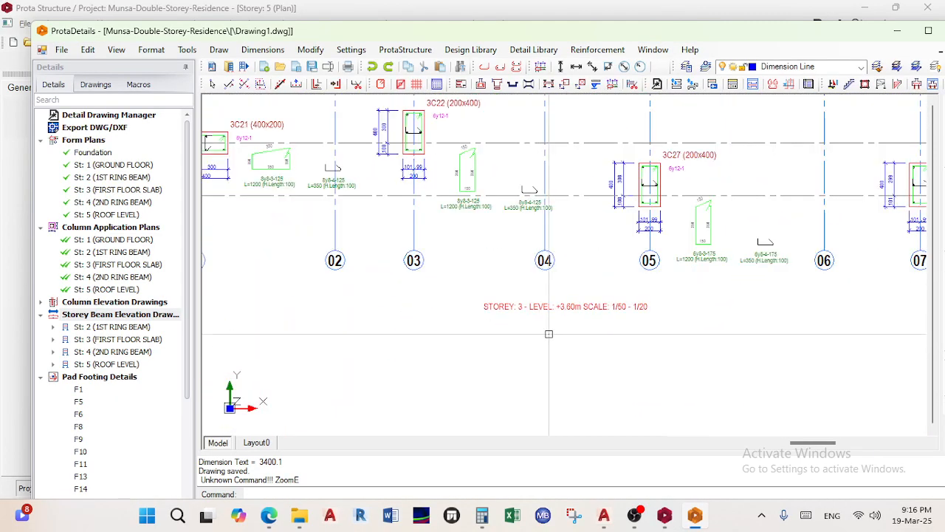
{"action": "scroll", "coordinate": [542, 334], "scroll_direction": "down", "scroll_amount": 4}
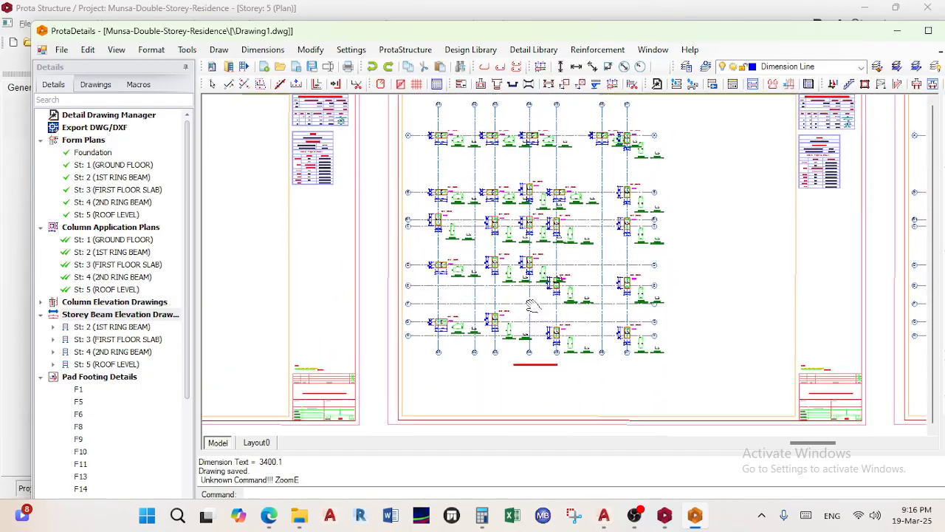
{"action": "scroll", "coordinate": [534, 297], "scroll_direction": "down", "scroll_amount": 5}
{"action": "mouse_move", "coordinate": [540, 285]}
{"action": "middle_mouse_down"}
{"action": "mouse_move", "coordinate": [488, 310]}
{"action": "mouse_move", "coordinate": [422, 428]}
{"action": "middle_mouse_up"}
{"action": "middle_click_drag", "start_coordinate": [442, 287], "coordinate": [508, 372]}
{"action": "mouse_move", "coordinate": [464, 341]}
{"action": "middle_mouse_down"}
{"action": "mouse_move", "coordinate": [731, 342]}
{"action": "mouse_move", "coordinate": [697, 343]}
{"action": "middle_mouse_up"}
{"action": "scroll", "coordinate": [591, 362], "scroll_direction": "up", "scroll_amount": 8}
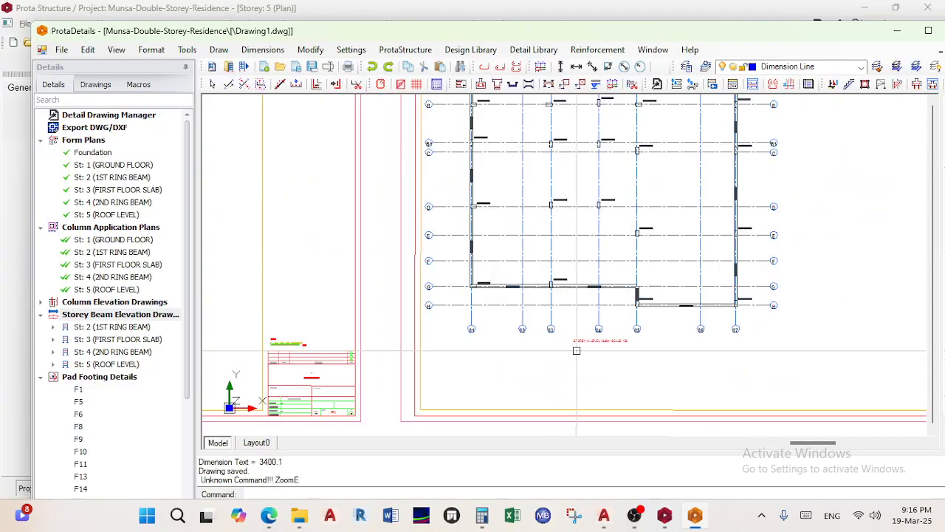
{"action": "scroll", "coordinate": [602, 349], "scroll_direction": "down", "scroll_amount": 4}
{"action": "middle_click_drag", "start_coordinate": [656, 347], "coordinate": [401, 342]}
{"action": "middle_click_drag", "start_coordinate": [610, 329], "coordinate": [403, 344]}
{"action": "scroll", "coordinate": [574, 365], "scroll_direction": "up", "scroll_amount": 3}
{"action": "scroll", "coordinate": [573, 365], "scroll_direction": "up", "scroll_amount": 3}
{"action": "scroll", "coordinate": [583, 370], "scroll_direction": "down", "scroll_amount": 3}
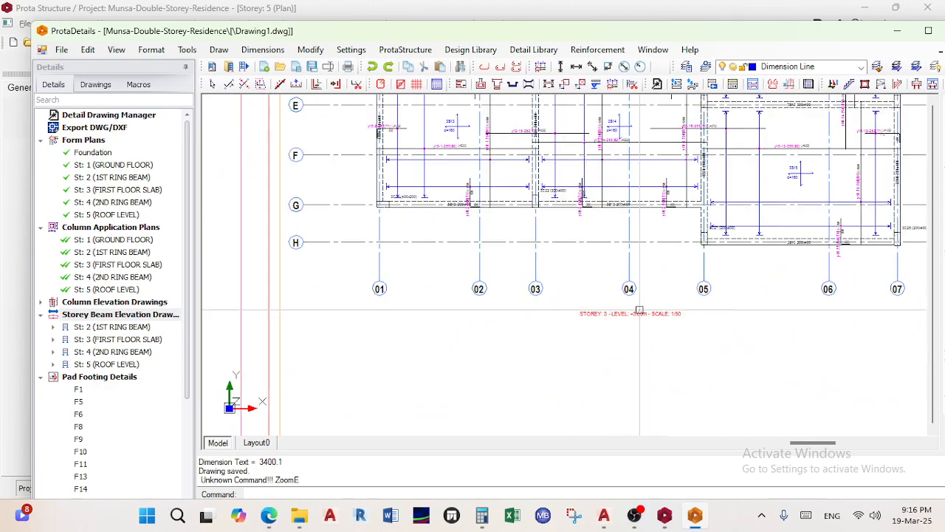
{"action": "middle_click_drag", "start_coordinate": [492, 287], "coordinate": [519, 428]}
{"action": "middle_click_drag", "start_coordinate": [479, 342], "coordinate": [472, 481]}
{"action": "scroll", "coordinate": [391, 255], "scroll_direction": "up", "scroll_amount": 3}
{"action": "scroll", "coordinate": [392, 385], "scroll_direction": "up", "scroll_amount": 3}
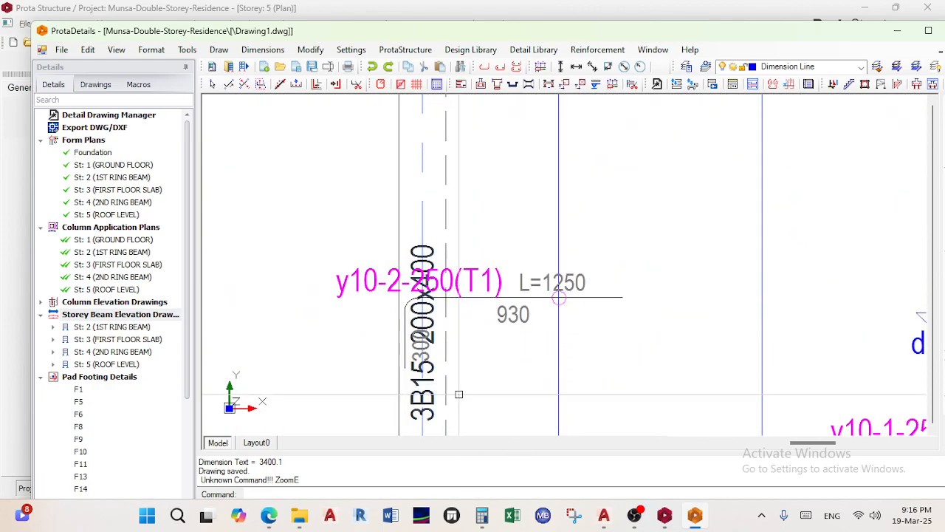
{"action": "scroll", "coordinate": [459, 394], "scroll_direction": "down", "scroll_amount": 3}
{"action": "scroll", "coordinate": [433, 251], "scroll_direction": "up", "scroll_amount": 4}
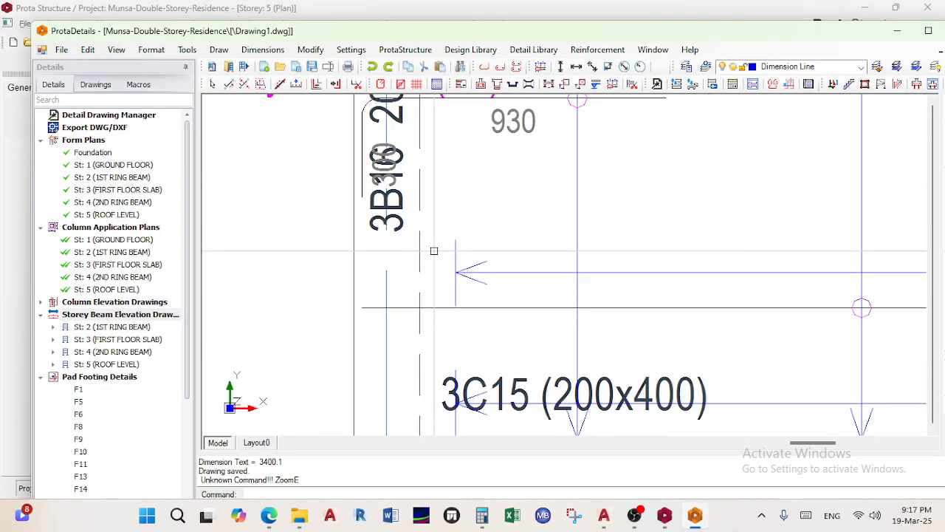
{"action": "scroll", "coordinate": [434, 311], "scroll_direction": "down", "scroll_amount": 10}
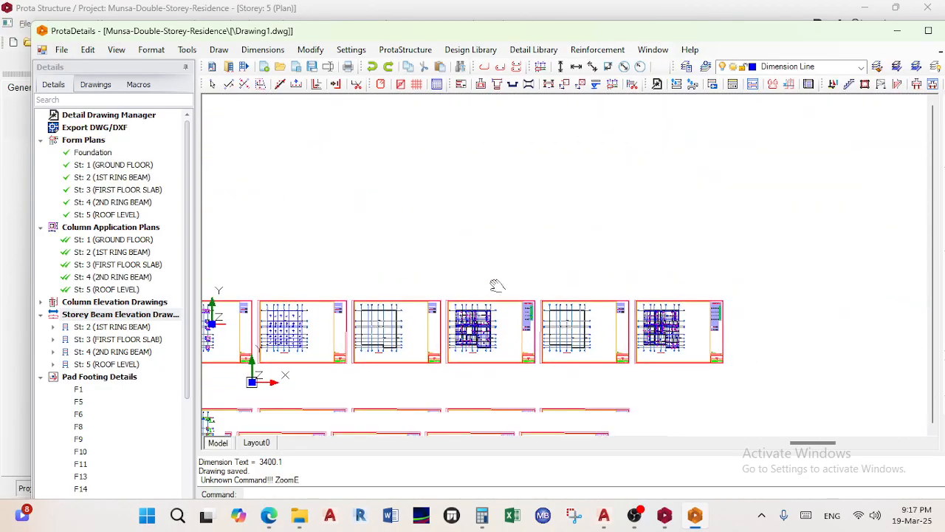
Frame the 3B5 (200x400) beam elevation between grids B and A beside beam 3B40
{"action": "mouse_move", "coordinate": [466, 431]}
{"action": "middle_mouse_down"}
{"action": "mouse_move", "coordinate": [503, 267]}
{"action": "mouse_move", "coordinate": [504, 210]}
{"action": "middle_mouse_up"}
{"action": "scroll", "coordinate": [472, 274], "scroll_direction": "up", "scroll_amount": 8}
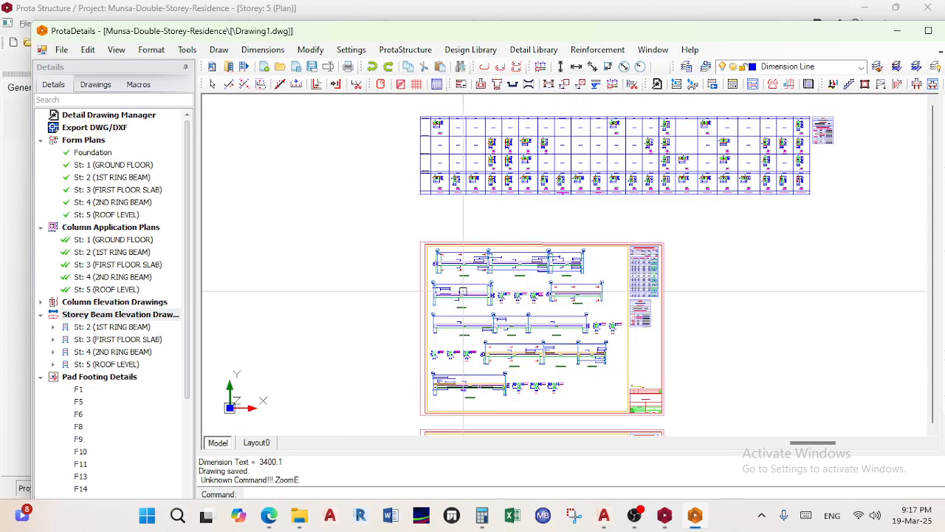
{"action": "scroll", "coordinate": [466, 255], "scroll_direction": "down", "scroll_amount": 8}
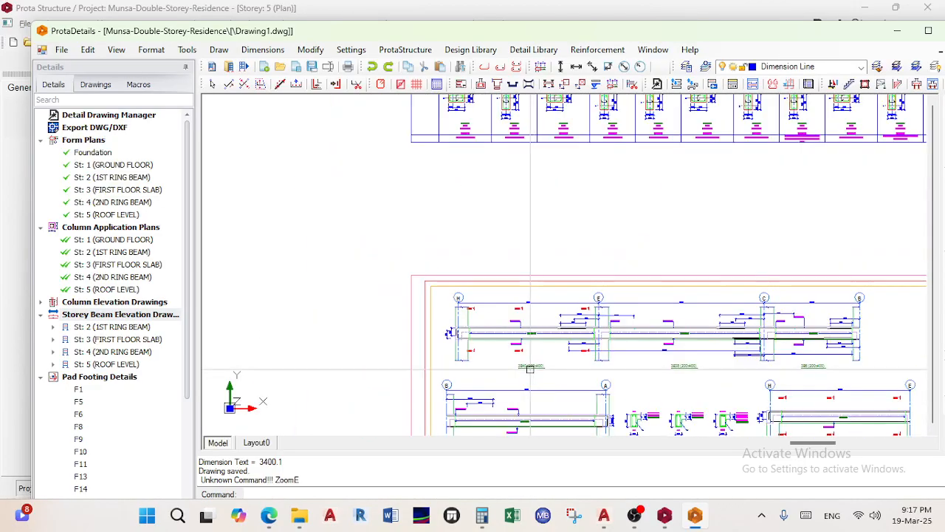
{"action": "middle_click_drag", "start_coordinate": [525, 378], "coordinate": [528, 292]}
{"action": "scroll", "coordinate": [534, 321], "scroll_direction": "up", "scroll_amount": 6}
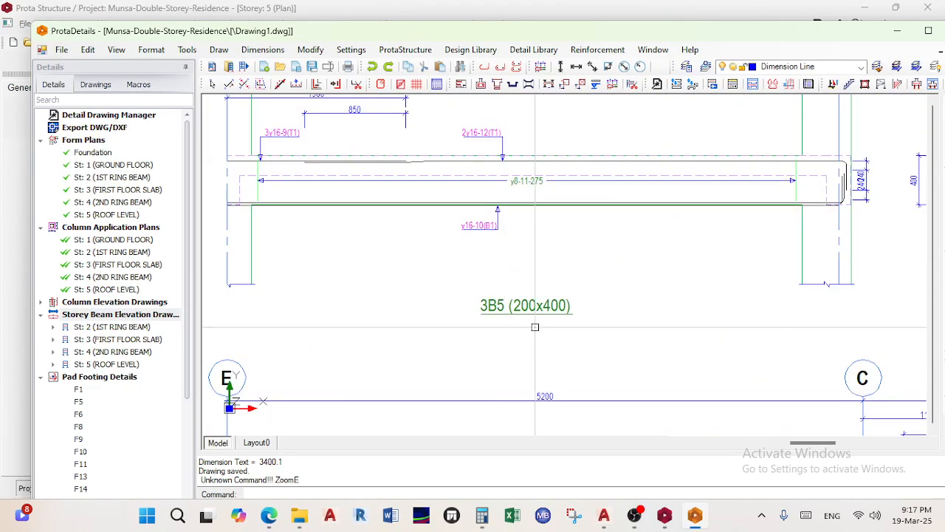
{"action": "scroll", "coordinate": [484, 310], "scroll_direction": "down", "scroll_amount": 2}
{"action": "middle_click_drag", "start_coordinate": [704, 176], "coordinate": [687, 253]}
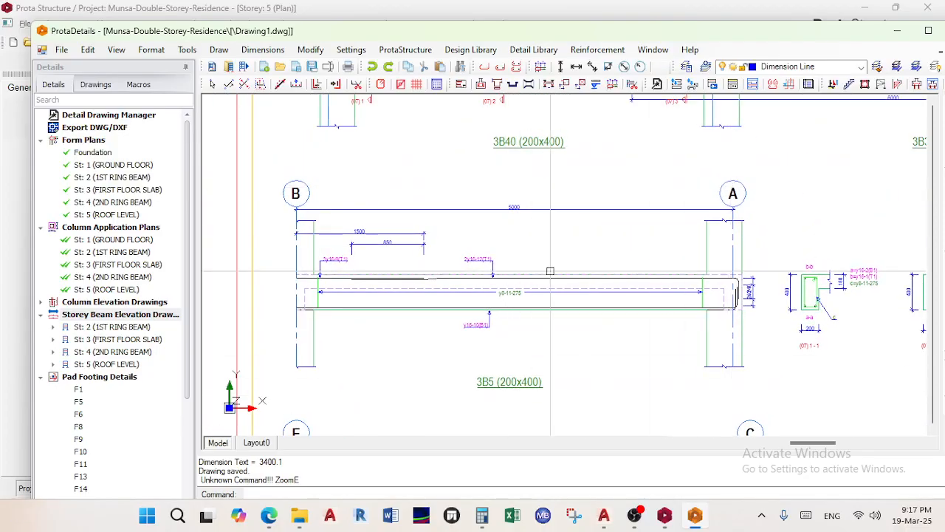
{"action": "scroll", "coordinate": [596, 299], "scroll_direction": "down", "scroll_amount": 15}
Move to the Storey 3 form plan, framing grid bubbles 01–04 with rows A and B
{"action": "middle_click_drag", "start_coordinate": [628, 260], "coordinate": [480, 393]}
{"action": "middle_click_drag", "start_coordinate": [709, 189], "coordinate": [499, 434]}
{"action": "middle_click_drag", "start_coordinate": [602, 264], "coordinate": [565, 331]}
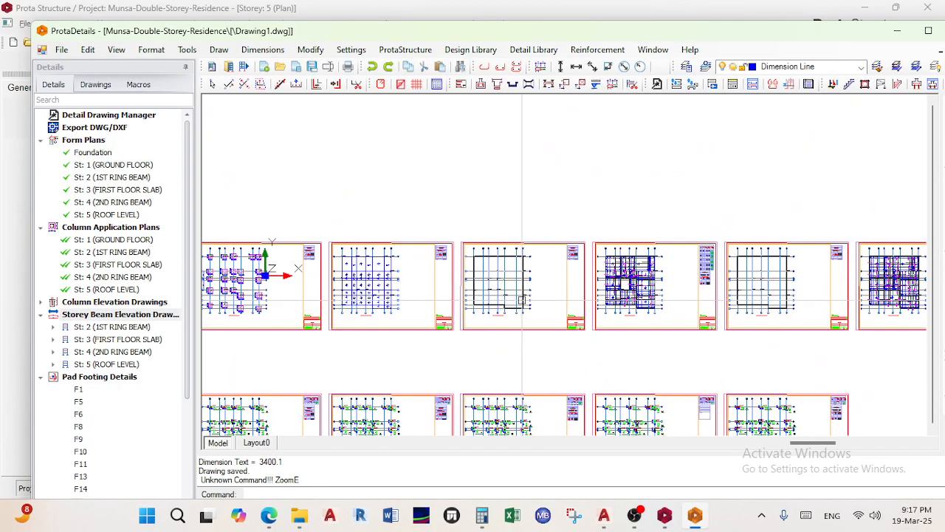
{"action": "scroll", "coordinate": [522, 299], "scroll_direction": "up", "scroll_amount": 10}
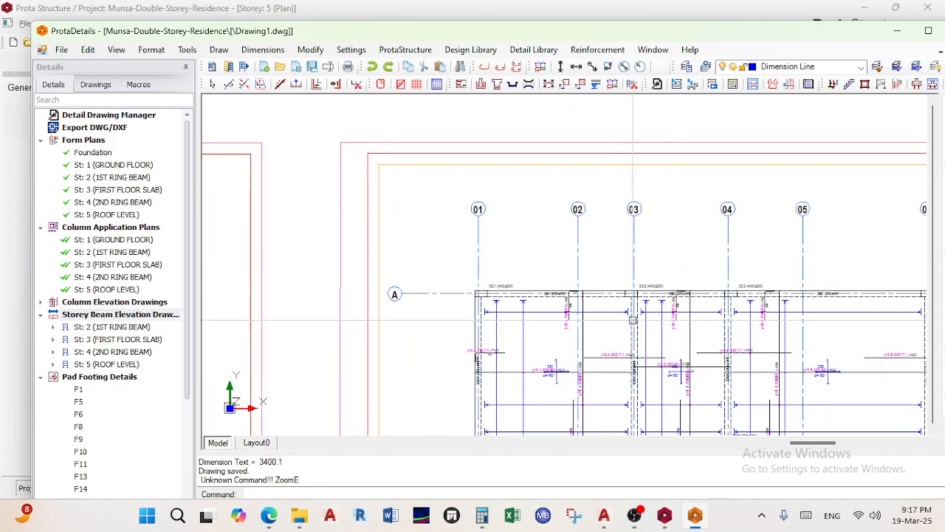
{"action": "middle_click_drag", "start_coordinate": [529, 381], "coordinate": [569, 294]}
{"action": "scroll", "coordinate": [499, 360], "scroll_direction": "up", "scroll_amount": 2}
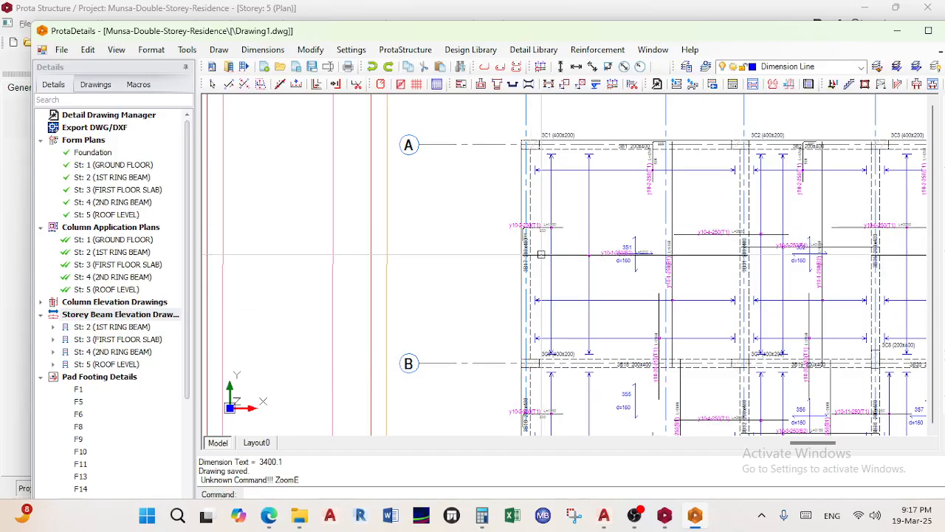
{"action": "scroll", "coordinate": [530, 270], "scroll_direction": "up", "scroll_amount": 3}
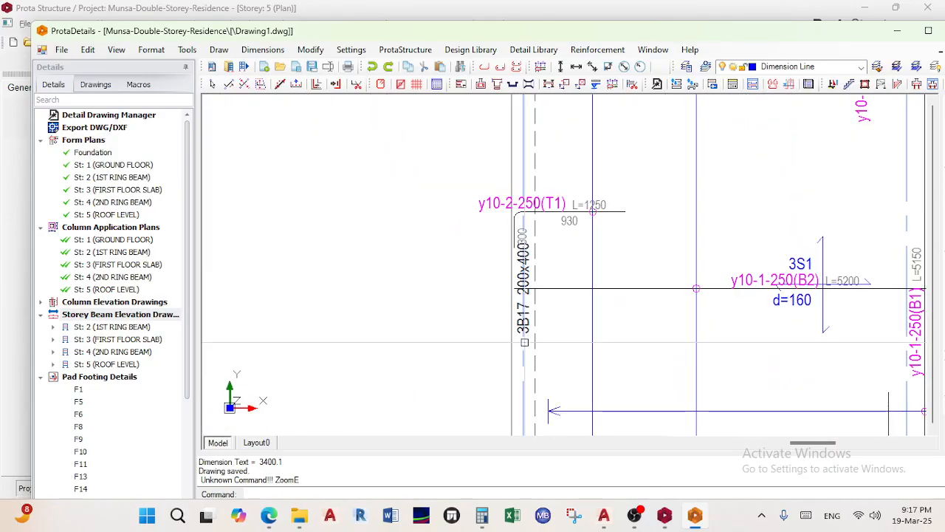
{"action": "scroll", "coordinate": [532, 339], "scroll_direction": "up", "scroll_amount": 2}
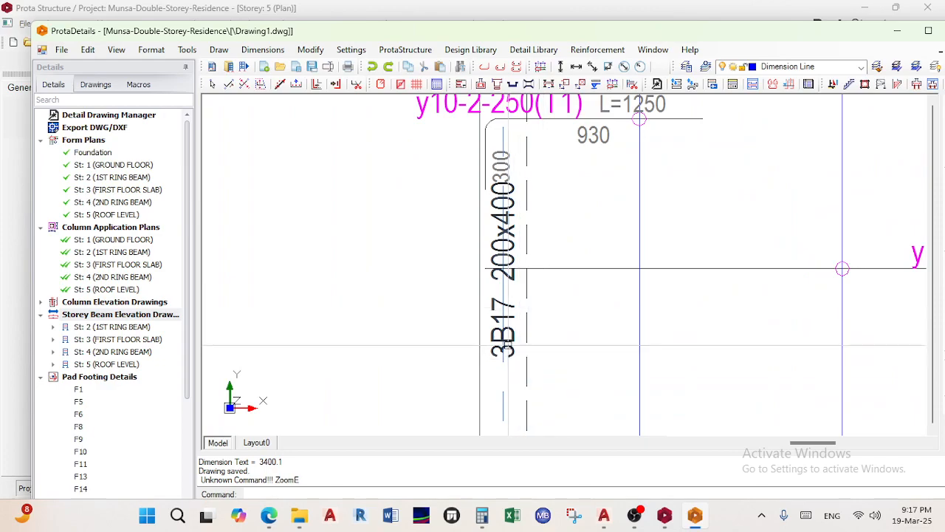
{"action": "scroll", "coordinate": [533, 325], "scroll_direction": "down", "scroll_amount": 5}
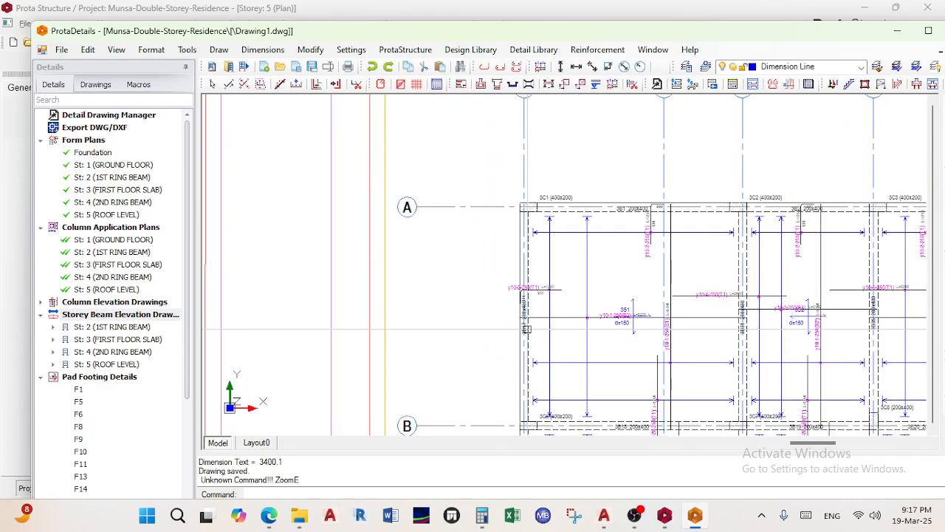
{"action": "mouse_move", "coordinate": [533, 322]}
{"action": "middle_mouse_down"}
{"action": "mouse_move", "coordinate": [523, 319]}
{"action": "mouse_move", "coordinate": [483, 370]}
{"action": "middle_mouse_up"}
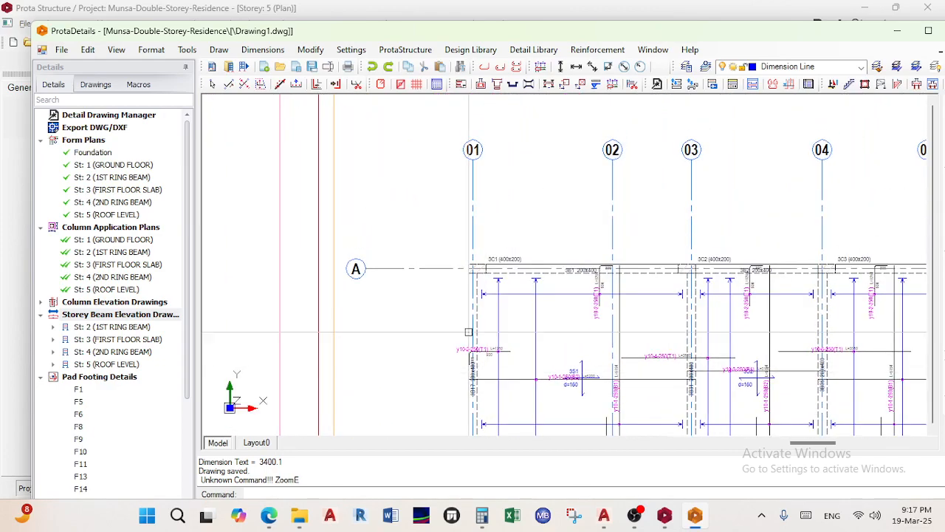
{"action": "middle_click_drag", "start_coordinate": [468, 332], "coordinate": [508, 257]}
{"action": "scroll", "coordinate": [507, 256], "scroll_direction": "down", "scroll_amount": 6}
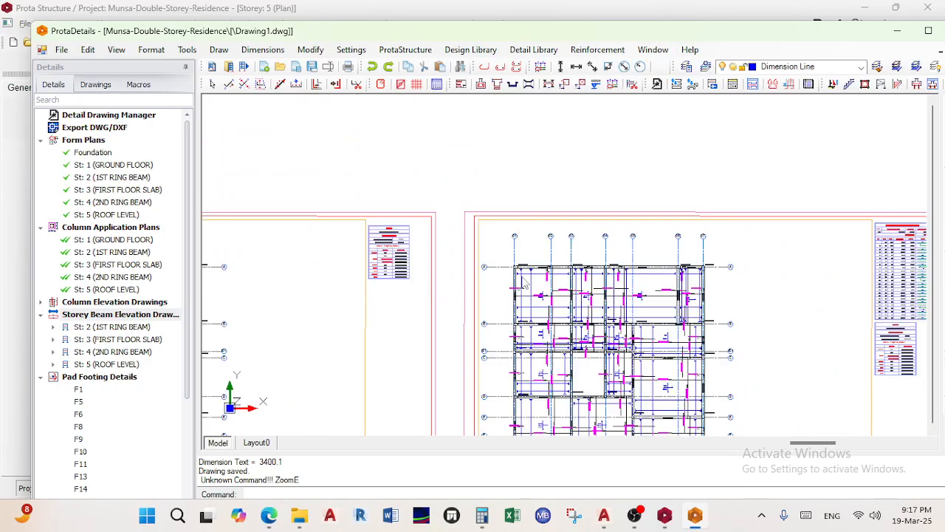
{"action": "scroll", "coordinate": [443, 382], "scroll_direction": "up", "scroll_amount": 8}
{"action": "middle_click_drag", "start_coordinate": [590, 325], "coordinate": [578, 253]}
{"action": "scroll", "coordinate": [560, 385], "scroll_direction": "up", "scroll_amount": 2}
{"action": "scroll", "coordinate": [586, 378], "scroll_direction": "down", "scroll_amount": 3}
{"action": "scroll", "coordinate": [586, 377], "scroll_direction": "down", "scroll_amount": 1}
{"action": "mouse_move", "coordinate": [457, 127]}
{"action": "middle_mouse_down"}
{"action": "mouse_move", "coordinate": [494, 294]}
{"action": "mouse_move", "coordinate": [563, 328]}
{"action": "middle_mouse_up"}
{"action": "scroll", "coordinate": [487, 283], "scroll_direction": "up", "scroll_amount": 3}
{"action": "scroll", "coordinate": [487, 283], "scroll_direction": "down", "scroll_amount": 1}
Inspect slabs 3S1 and 3S2 and beam 3B39 near grid 06, then reach a beam elevation sheet
{"action": "middle_click_drag", "start_coordinate": [715, 252], "coordinate": [624, 268]}
{"action": "scroll", "coordinate": [639, 276], "scroll_direction": "up", "scroll_amount": 4}
{"action": "scroll", "coordinate": [649, 312], "scroll_direction": "up", "scroll_amount": 3}
{"action": "scroll", "coordinate": [649, 311], "scroll_direction": "down", "scroll_amount": 2}
{"action": "scroll", "coordinate": [573, 289], "scroll_direction": "down", "scroll_amount": 2}
{"action": "scroll", "coordinate": [667, 272], "scroll_direction": "up", "scroll_amount": 4}
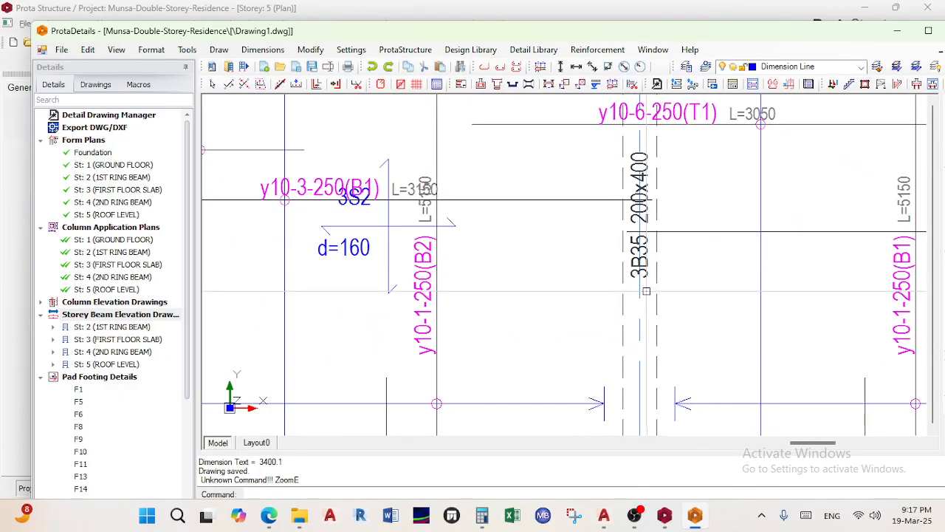
{"action": "scroll", "coordinate": [649, 272], "scroll_direction": "down", "scroll_amount": 5}
{"action": "middle_click_drag", "start_coordinate": [697, 311], "coordinate": [635, 301]}
{"action": "scroll", "coordinate": [739, 274], "scroll_direction": "up", "scroll_amount": 6}
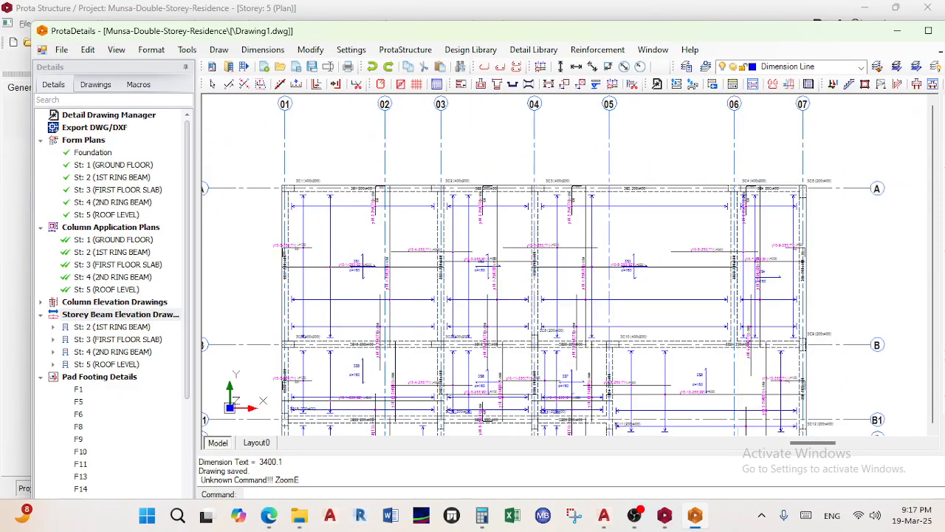
{"action": "scroll", "coordinate": [737, 277], "scroll_direction": "down", "scroll_amount": 5}
{"action": "scroll", "coordinate": [602, 278], "scroll_direction": "up", "scroll_amount": 5}
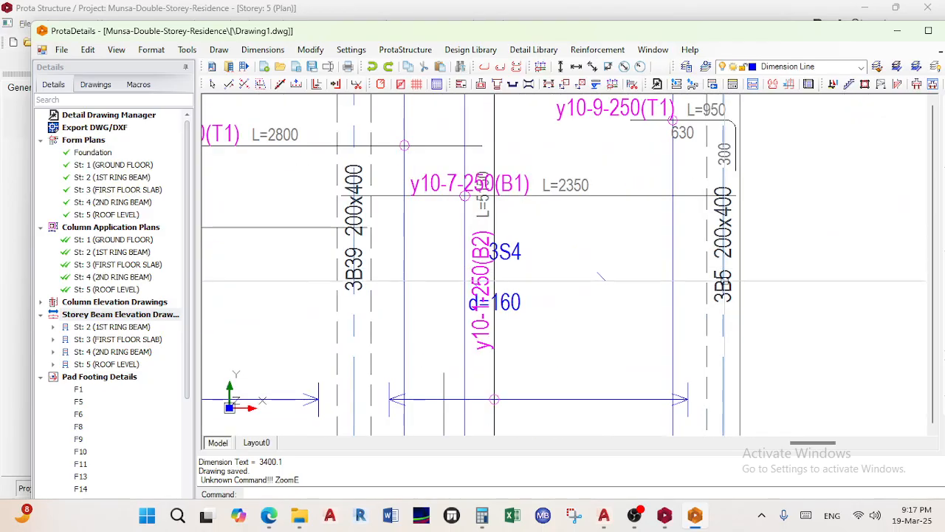
{"action": "scroll", "coordinate": [716, 299], "scroll_direction": "down", "scroll_amount": 3}
{"action": "scroll", "coordinate": [662, 290], "scroll_direction": "up", "scroll_amount": 5}
{"action": "scroll", "coordinate": [730, 304], "scroll_direction": "down", "scroll_amount": 8}
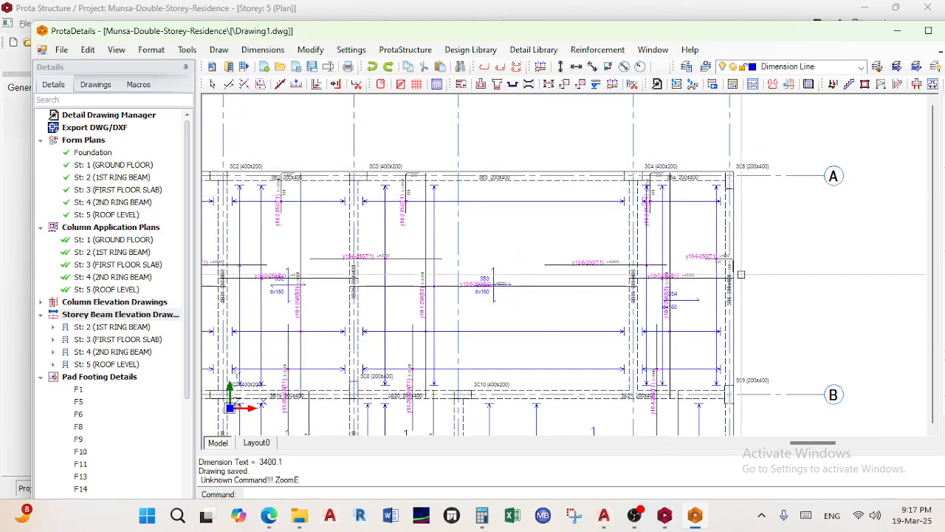
{"action": "scroll", "coordinate": [720, 235], "scroll_direction": "up", "scroll_amount": 4}
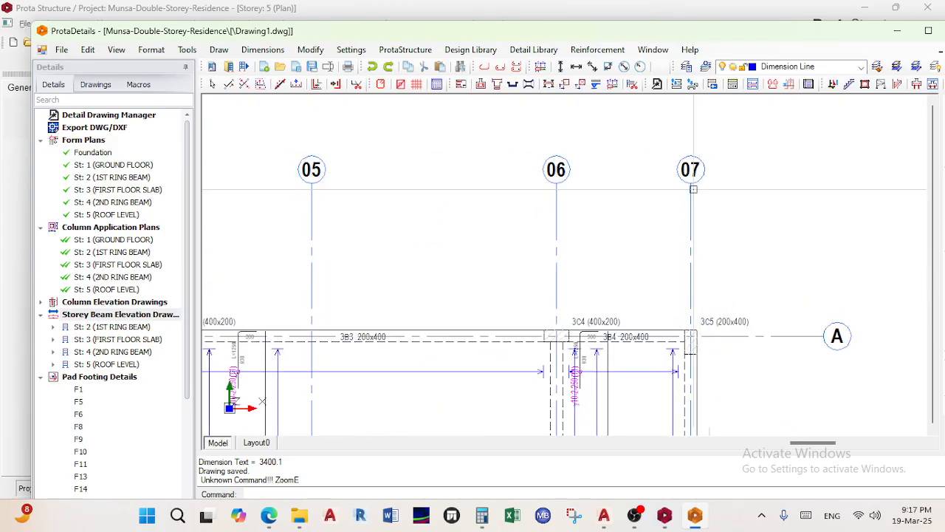
{"action": "scroll", "coordinate": [691, 168], "scroll_direction": "down", "scroll_amount": 10}
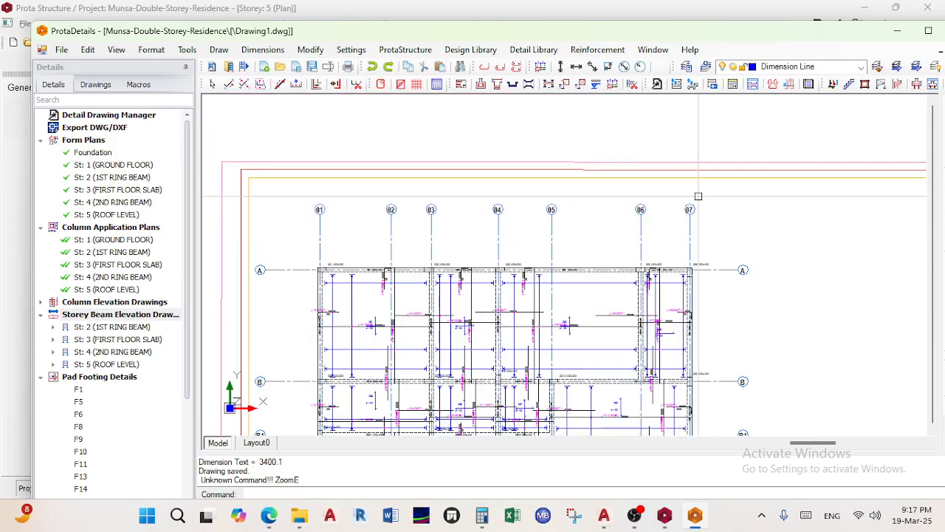
{"action": "scroll", "coordinate": [652, 296], "scroll_direction": "down", "scroll_amount": 1}
{"action": "mouse_move", "coordinate": [606, 380]}
{"action": "middle_mouse_down"}
{"action": "mouse_move", "coordinate": [682, 223]}
{"action": "mouse_move", "coordinate": [680, 103]}
{"action": "middle_mouse_up"}
{"action": "scroll", "coordinate": [545, 260], "scroll_direction": "up", "scroll_amount": 6}
{"action": "scroll", "coordinate": [399, 130], "scroll_direction": "up", "scroll_amount": 8}
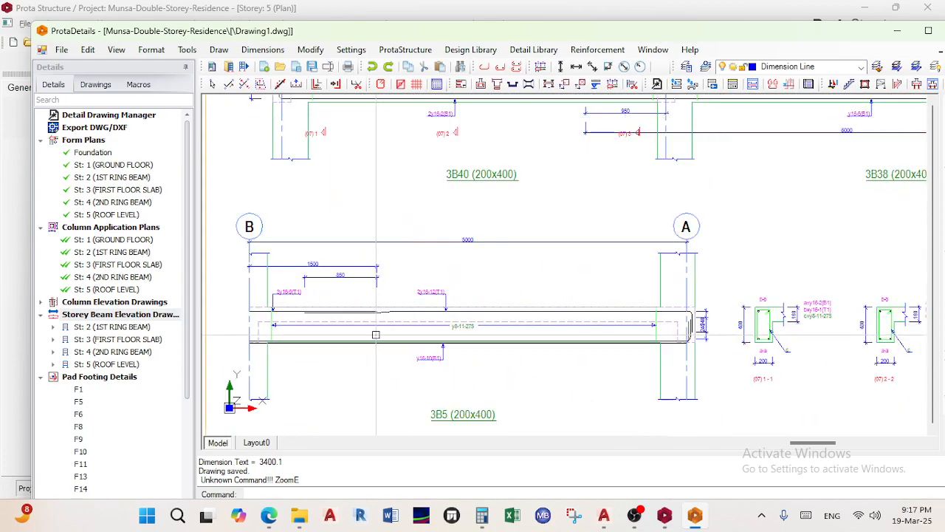
{"action": "scroll", "coordinate": [455, 285], "scroll_direction": "down", "scroll_amount": 2}
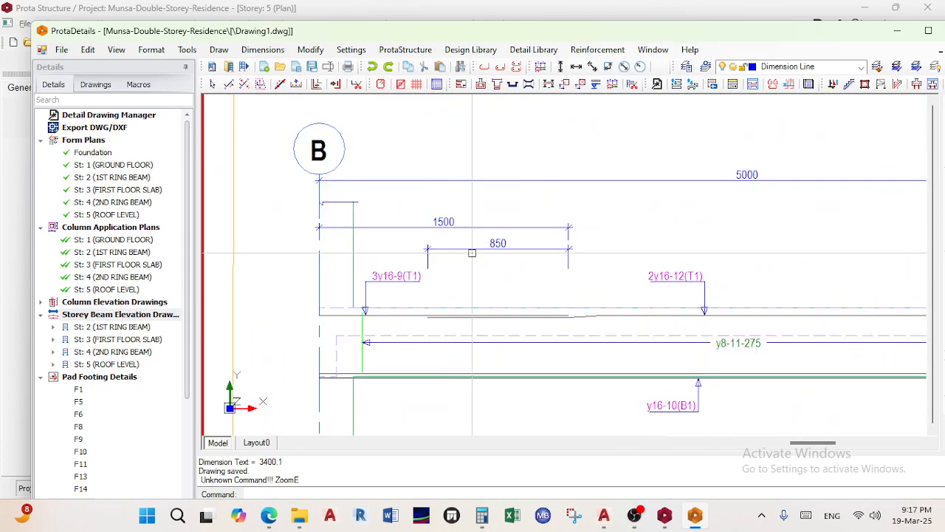
{"action": "scroll", "coordinate": [491, 254], "scroll_direction": "down", "scroll_amount": 5}
{"action": "middle_click_drag", "start_coordinate": [620, 144], "coordinate": [582, 325]}
{"action": "scroll", "coordinate": [582, 324], "scroll_direction": "up", "scroll_amount": 3}
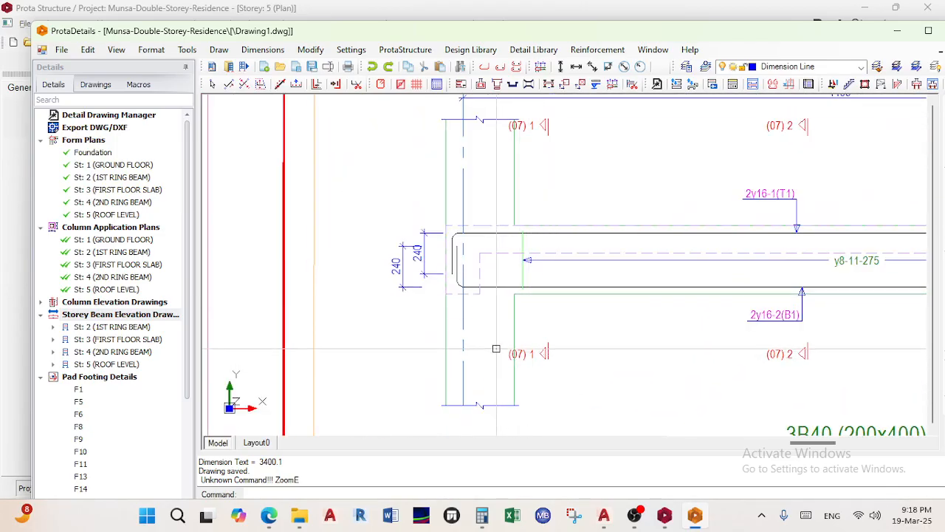
{"action": "scroll", "coordinate": [496, 352], "scroll_direction": "down", "scroll_amount": 1}
{"action": "middle_click_drag", "start_coordinate": [768, 326], "coordinate": [450, 326]}
{"action": "scroll", "coordinate": [721, 317], "scroll_direction": "up", "scroll_amount": 1}
{"action": "scroll", "coordinate": [555, 304], "scroll_direction": "down", "scroll_amount": 5}
{"action": "scroll", "coordinate": [556, 304], "scroll_direction": "up", "scroll_amount": 6}
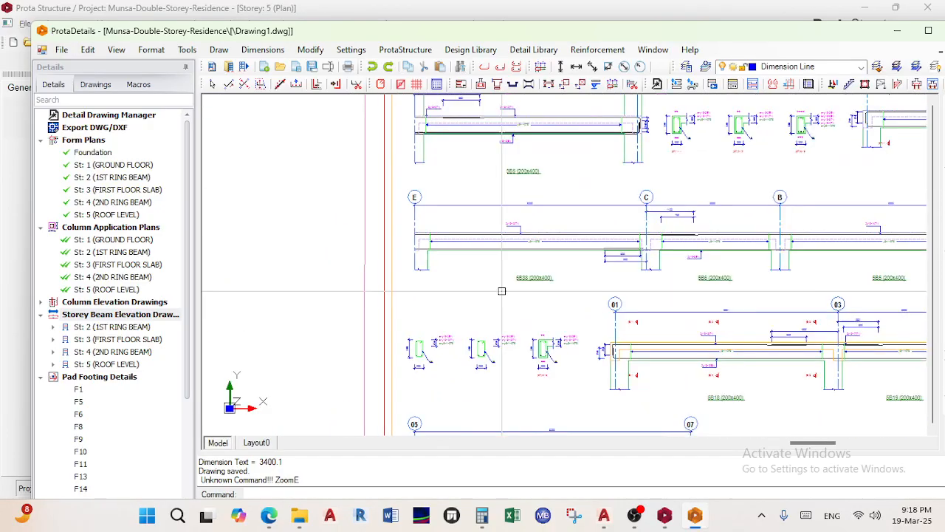
{"action": "scroll", "coordinate": [534, 307], "scroll_direction": "down", "scroll_amount": 2}
{"action": "middle_click_drag", "start_coordinate": [534, 307], "coordinate": [537, 257]}
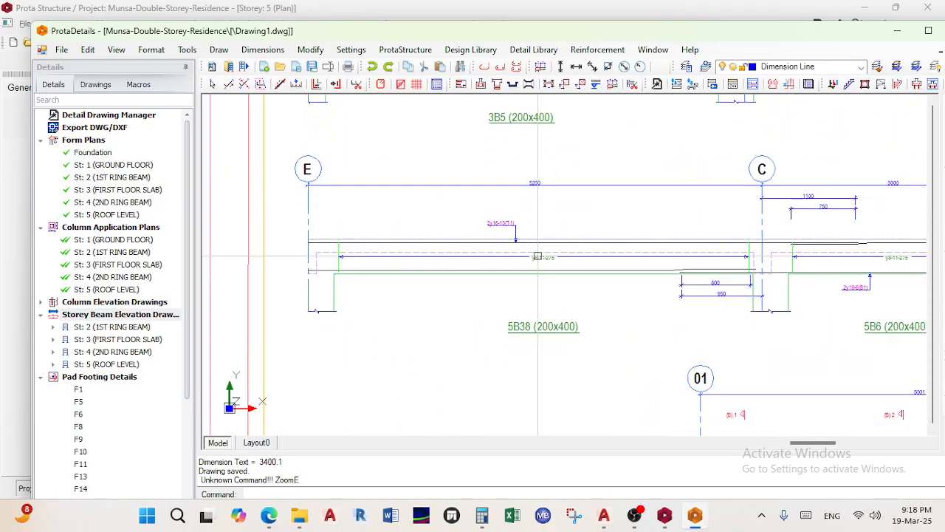
{"action": "scroll", "coordinate": [510, 337], "scroll_direction": "down", "scroll_amount": 5}
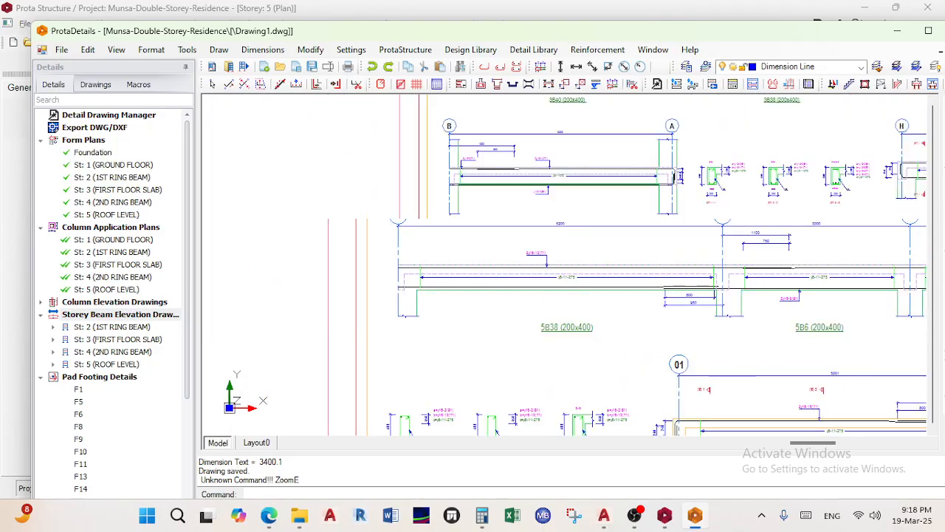
{"action": "scroll", "coordinate": [664, 294], "scroll_direction": "up", "scroll_amount": 5}
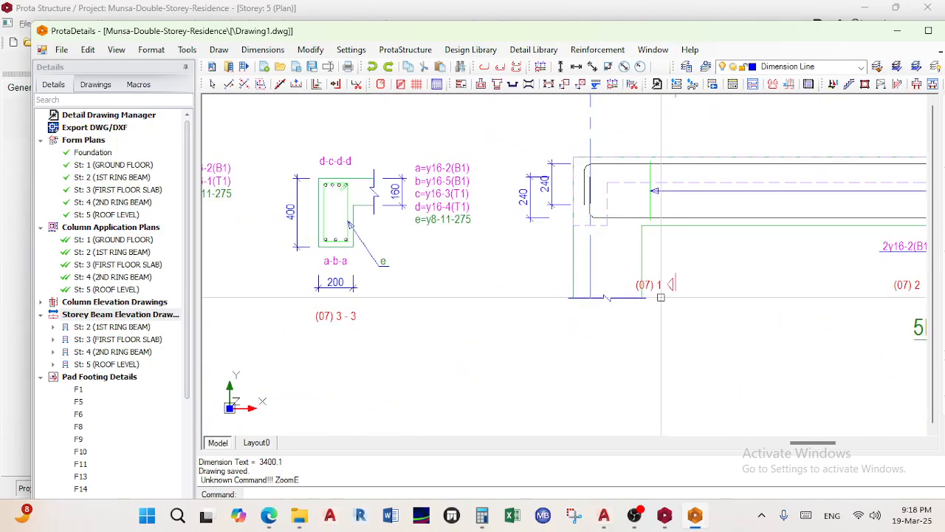
{"action": "scroll", "coordinate": [649, 305], "scroll_direction": "down", "scroll_amount": 5}
{"action": "scroll", "coordinate": [736, 311], "scroll_direction": "up", "scroll_amount": 5}
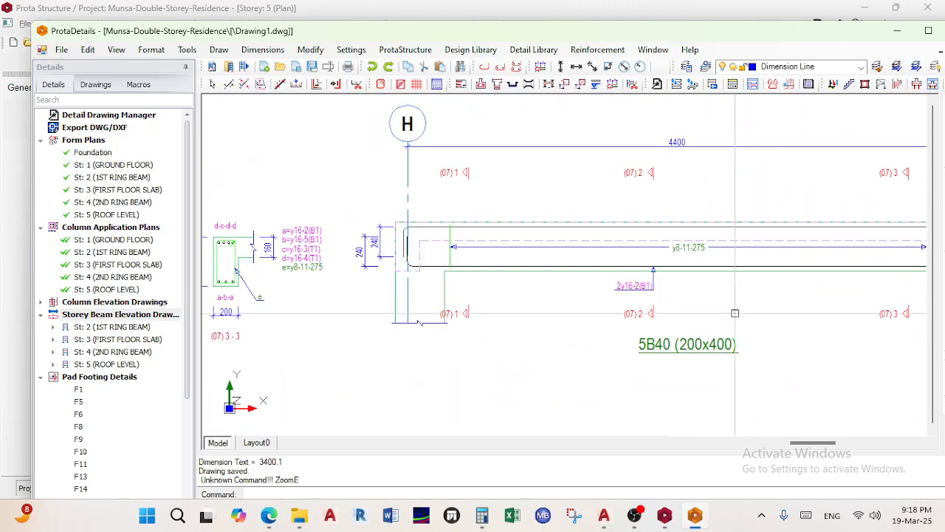
{"action": "scroll", "coordinate": [732, 314], "scroll_direction": "down", "scroll_amount": 5}
{"action": "scroll", "coordinate": [443, 400], "scroll_direction": "up", "scroll_amount": 5}
{"action": "scroll", "coordinate": [446, 397], "scroll_direction": "down", "scroll_amount": 3}
{"action": "middle_click_drag", "start_coordinate": [448, 397], "coordinate": [454, 392]}
{"action": "scroll", "coordinate": [454, 392], "scroll_direction": "up", "scroll_amount": 4}
{"action": "scroll", "coordinate": [500, 355], "scroll_direction": "down", "scroll_amount": 4}
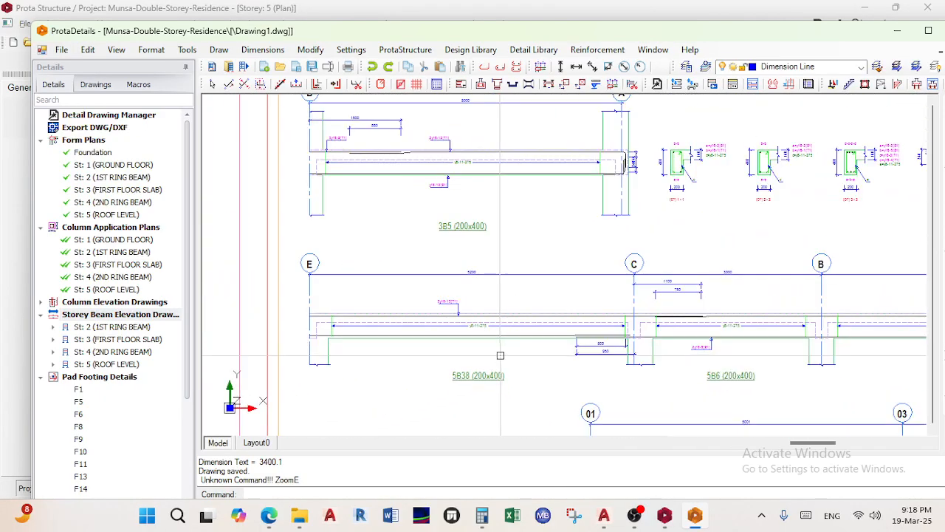
{"action": "scroll", "coordinate": [327, 294], "scroll_direction": "up", "scroll_amount": 4}
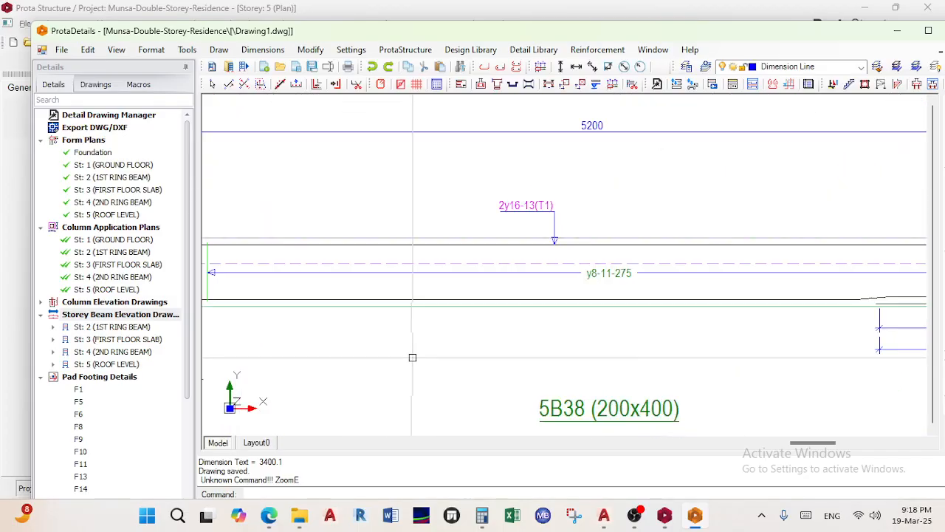
{"action": "scroll", "coordinate": [528, 299], "scroll_direction": "down", "scroll_amount": 4}
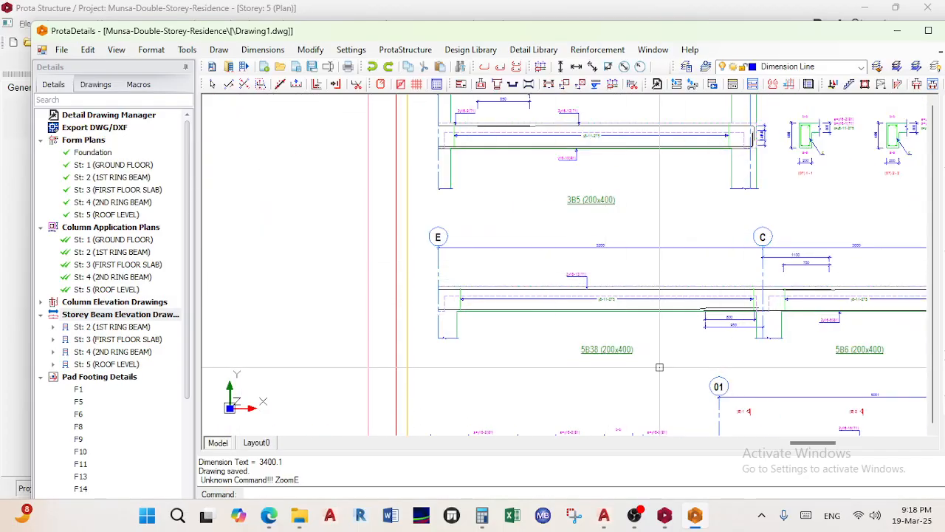
{"action": "scroll", "coordinate": [659, 367], "scroll_direction": "up", "scroll_amount": 3}
{"action": "scroll", "coordinate": [606, 296], "scroll_direction": "up", "scroll_amount": 2}
{"action": "scroll", "coordinate": [576, 281], "scroll_direction": "down", "scroll_amount": 2}
{"action": "scroll", "coordinate": [583, 347], "scroll_direction": "up", "scroll_amount": 1}
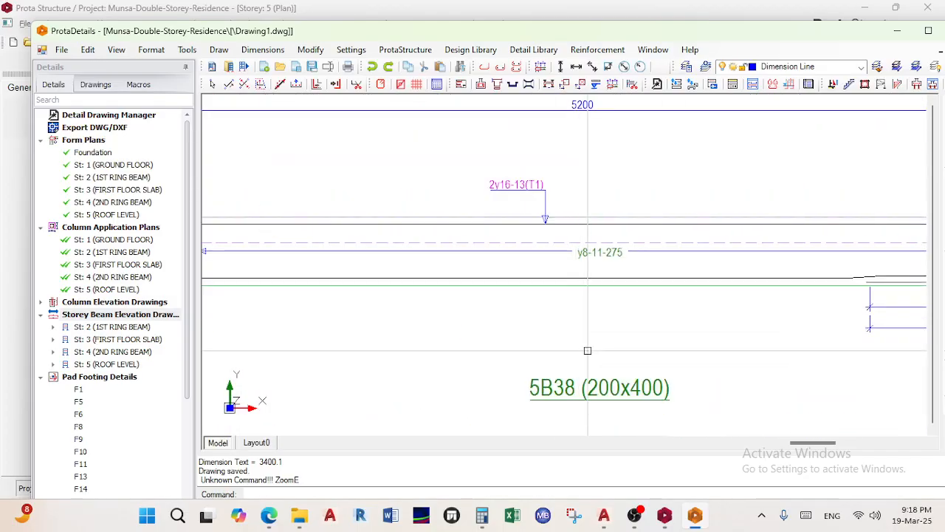
{"action": "scroll", "coordinate": [588, 374], "scroll_direction": "down", "scroll_amount": 8}
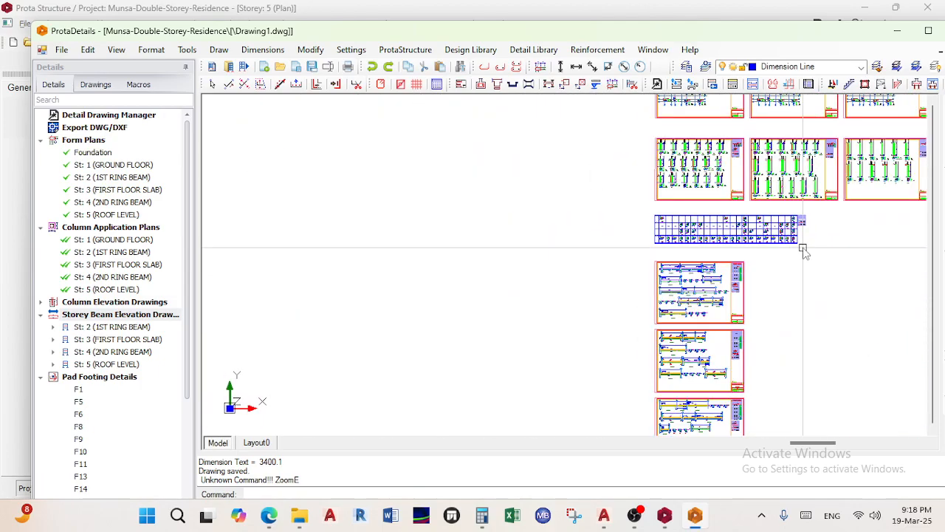
{"action": "scroll", "coordinate": [563, 405], "scroll_direction": "down", "scroll_amount": 2}
{"action": "scroll", "coordinate": [729, 266], "scroll_direction": "up", "scroll_amount": 6}
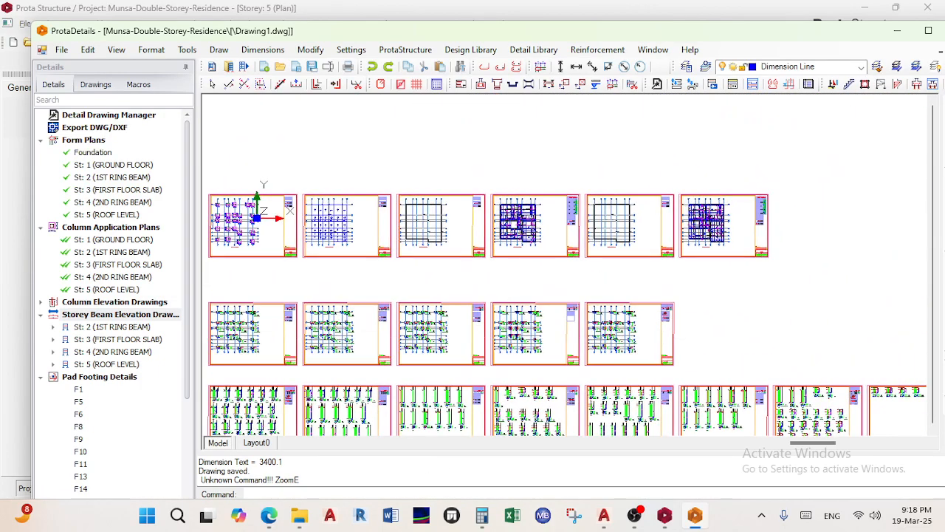
{"action": "scroll", "coordinate": [729, 266], "scroll_direction": "up", "scroll_amount": 5}
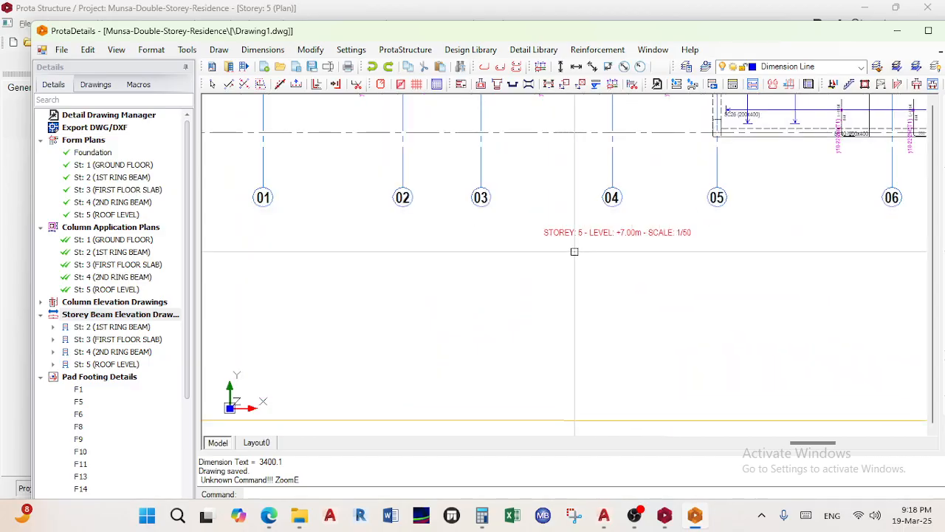
{"action": "scroll", "coordinate": [693, 242], "scroll_direction": "down", "scroll_amount": 5}
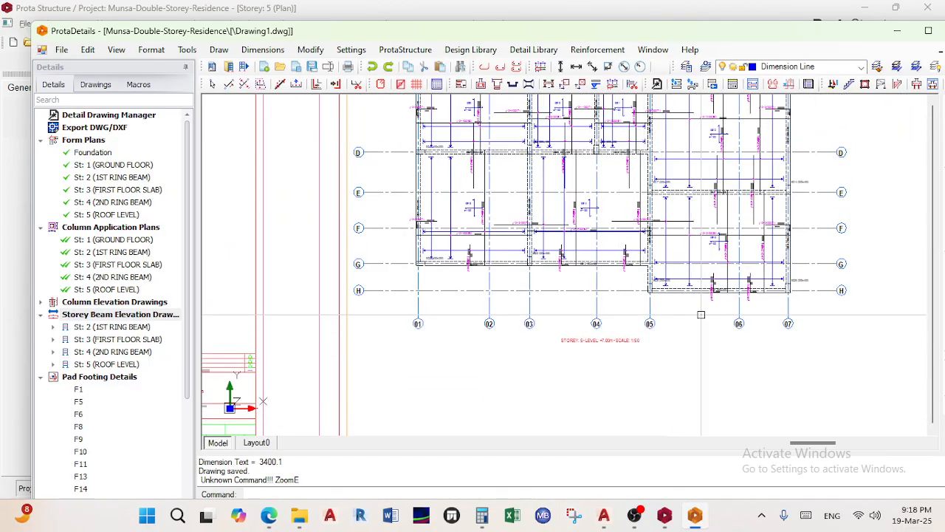
{"action": "scroll", "coordinate": [701, 316], "scroll_direction": "up", "scroll_amount": 3}
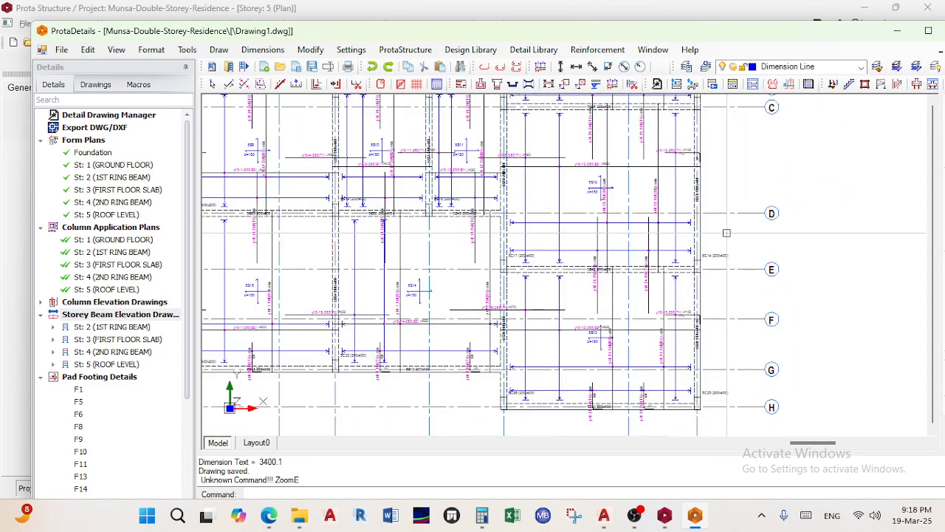
{"action": "middle_click_drag", "start_coordinate": [726, 233], "coordinate": [689, 372]}
{"action": "scroll", "coordinate": [744, 292], "scroll_direction": "down", "scroll_amount": 2}
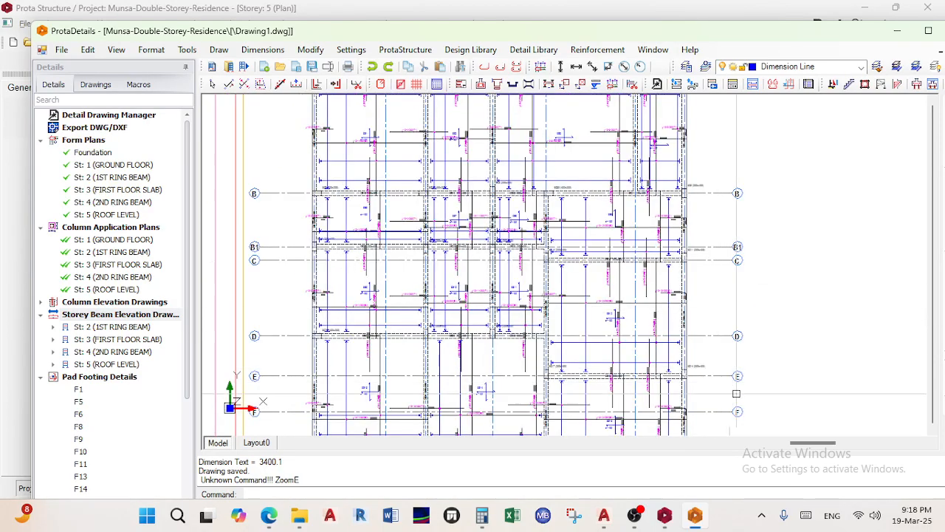
{"action": "scroll", "coordinate": [706, 370], "scroll_direction": "up", "scroll_amount": 3}
{"action": "scroll", "coordinate": [709, 251], "scroll_direction": "up", "scroll_amount": 5}
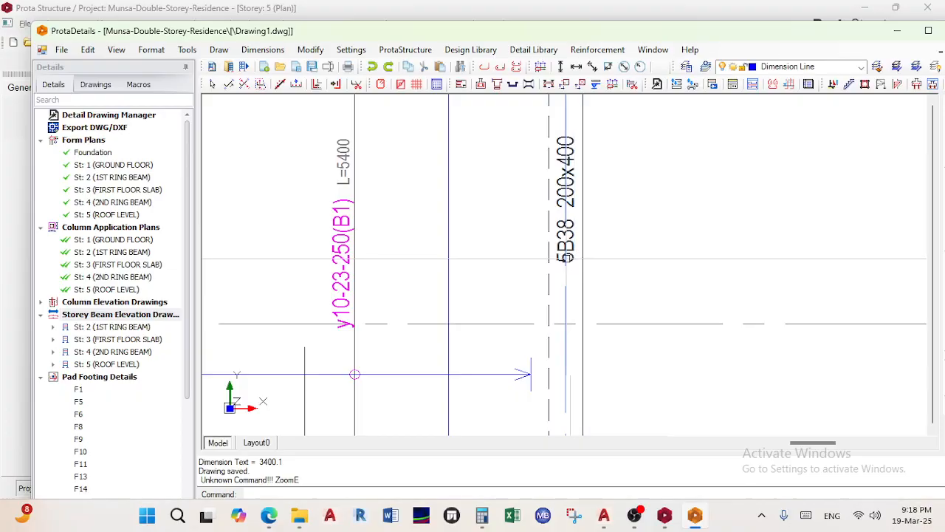
{"action": "scroll", "coordinate": [569, 259], "scroll_direction": "down", "scroll_amount": 12}
{"action": "middle_click_drag", "start_coordinate": [629, 204], "coordinate": [705, 144]}
{"action": "middle_click_drag", "start_coordinate": [444, 321], "coordinate": [584, 222]}
{"action": "scroll", "coordinate": [439, 342], "scroll_direction": "up", "scroll_amount": 3}
{"action": "scroll", "coordinate": [579, 162], "scroll_direction": "up", "scroll_amount": 4}
{"action": "scroll", "coordinate": [578, 203], "scroll_direction": "down", "scroll_amount": 6}
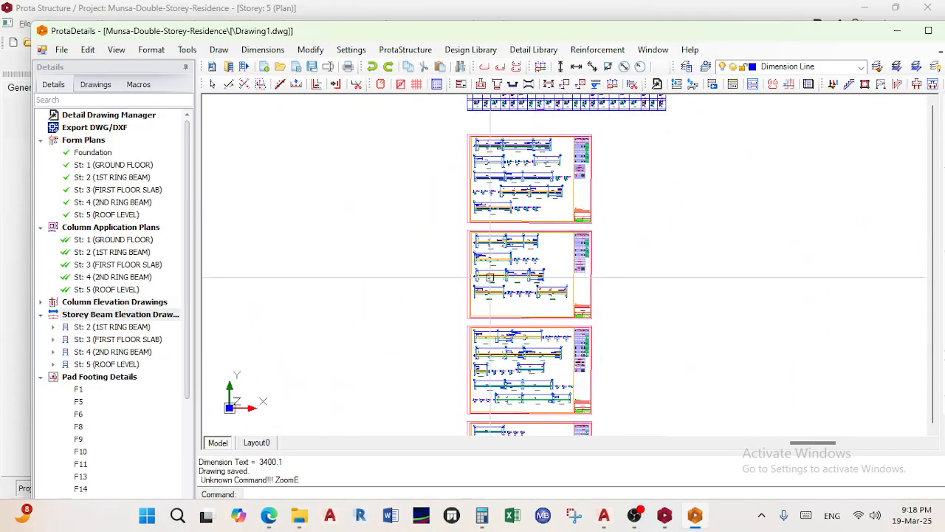
{"action": "scroll", "coordinate": [490, 277], "scroll_direction": "down", "scroll_amount": 2}
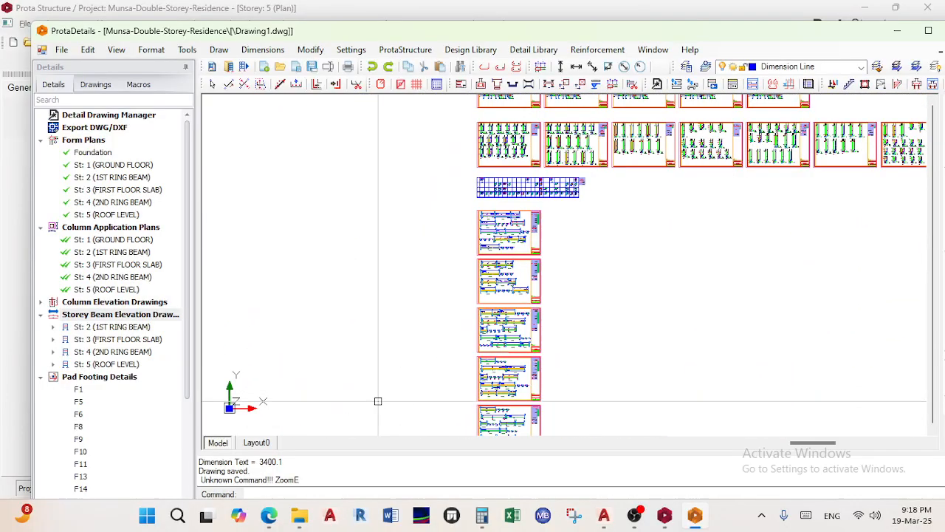
{"action": "right_click", "coordinate": [104, 319]}
{"action": "scroll", "coordinate": [424, 343], "scroll_direction": "down", "scroll_amount": 1}
{"action": "scroll", "coordinate": [425, 343], "scroll_direction": "down", "scroll_amount": 1}
{"action": "middle_click_drag", "start_coordinate": [426, 332], "coordinate": [420, 174]}
{"action": "scroll", "coordinate": [437, 340], "scroll_direction": "up", "scroll_amount": 8}
{"action": "scroll", "coordinate": [555, 379], "scroll_direction": "up", "scroll_amount": 6}
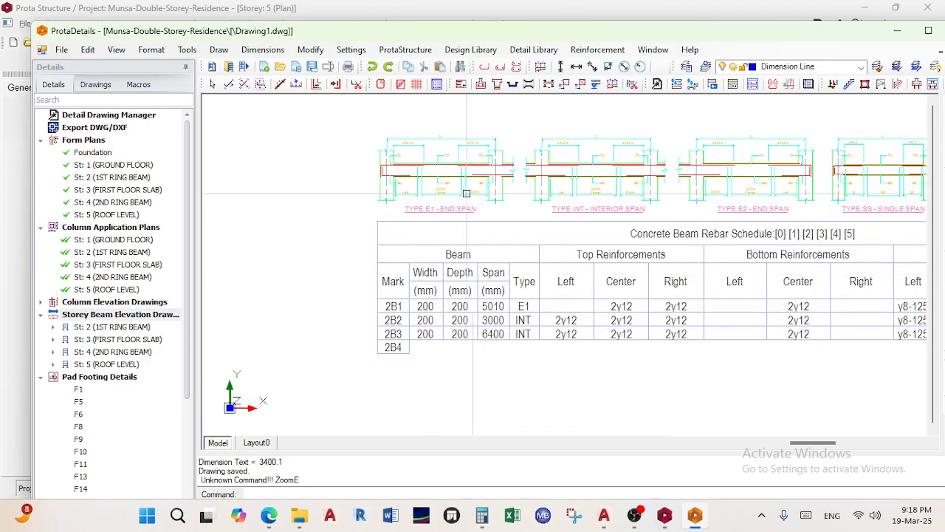
{"action": "scroll", "coordinate": [472, 202], "scroll_direction": "up", "scroll_amount": 5}
{"action": "scroll", "coordinate": [443, 192], "scroll_direction": "down", "scroll_amount": 3}
{"action": "scroll", "coordinate": [506, 332], "scroll_direction": "down", "scroll_amount": 2}
{"action": "middle_click_drag", "start_coordinate": [506, 333], "coordinate": [389, 322]}
{"action": "scroll", "coordinate": [597, 318], "scroll_direction": "up", "scroll_amount": 2}
{"action": "middle_click_drag", "start_coordinate": [599, 323], "coordinate": [352, 311]}
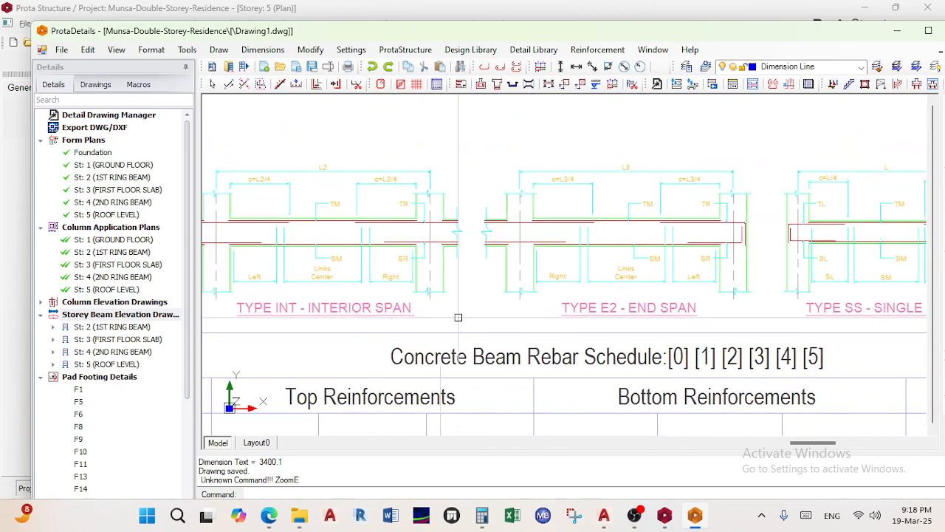
{"action": "middle_click_drag", "start_coordinate": [706, 318], "coordinate": [497, 341]}
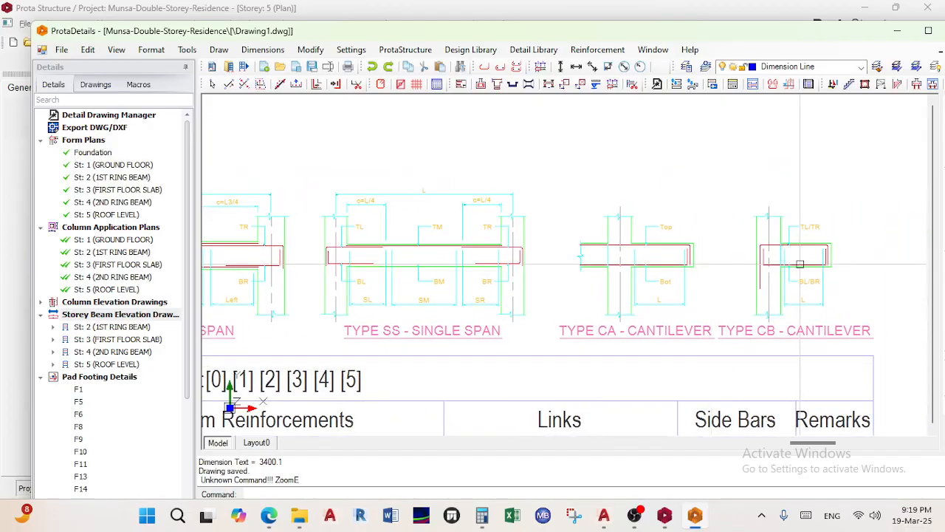
{"action": "scroll", "coordinate": [674, 303], "scroll_direction": "up", "scroll_amount": 3}
{"action": "scroll", "coordinate": [675, 303], "scroll_direction": "down", "scroll_amount": 1}
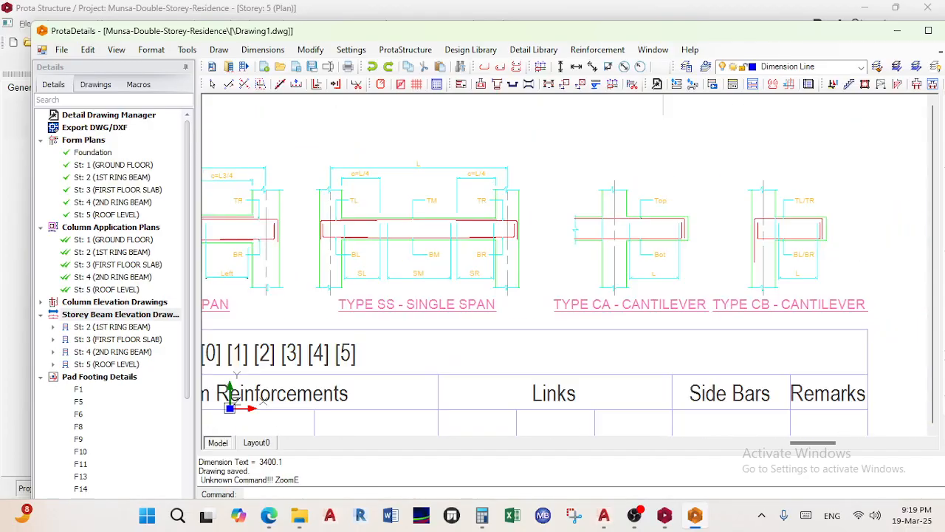
{"action": "scroll", "coordinate": [650, 266], "scroll_direction": "down", "scroll_amount": 3}
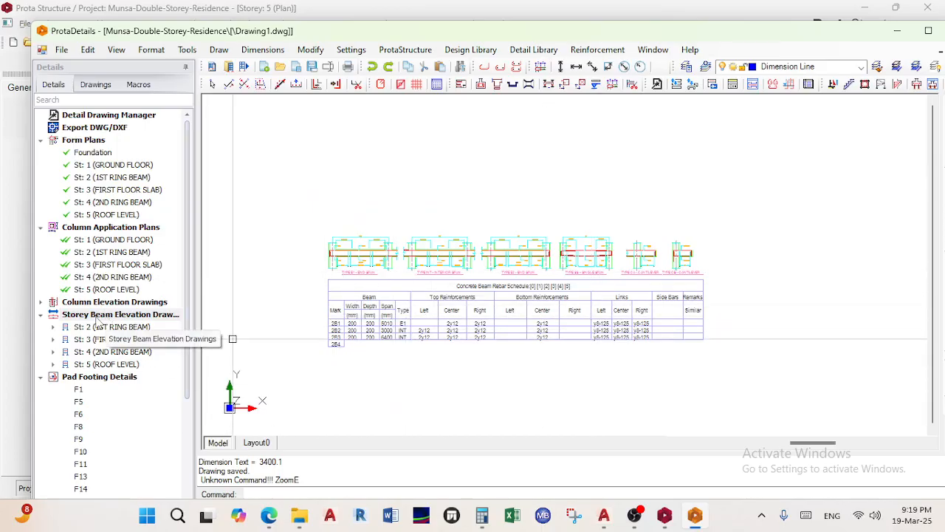
Expand and collapse the St: 2 (1ST RING BEAM) and St: 4 (2ND RING BEAM) beam lists
{"action": "left_click", "coordinate": [53, 327]}
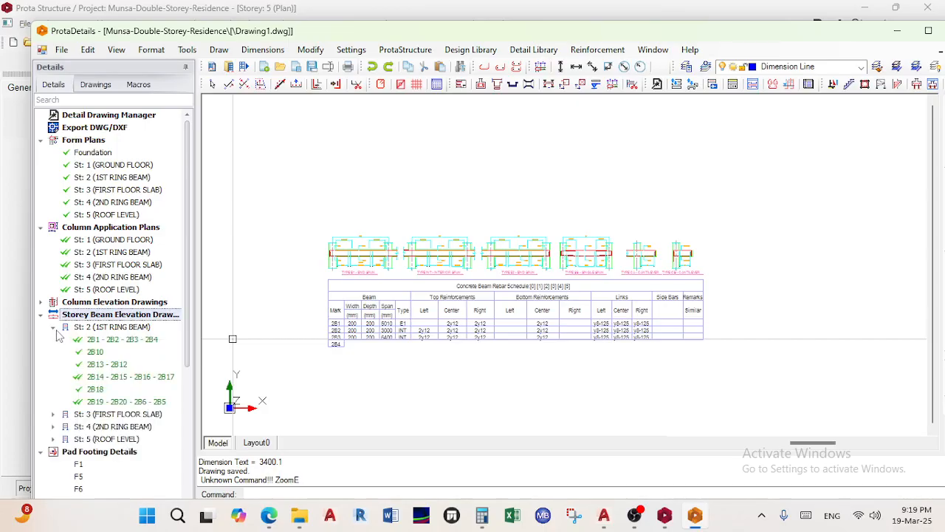
{"action": "left_click", "coordinate": [54, 328]}
{"action": "left_click", "coordinate": [54, 352]}
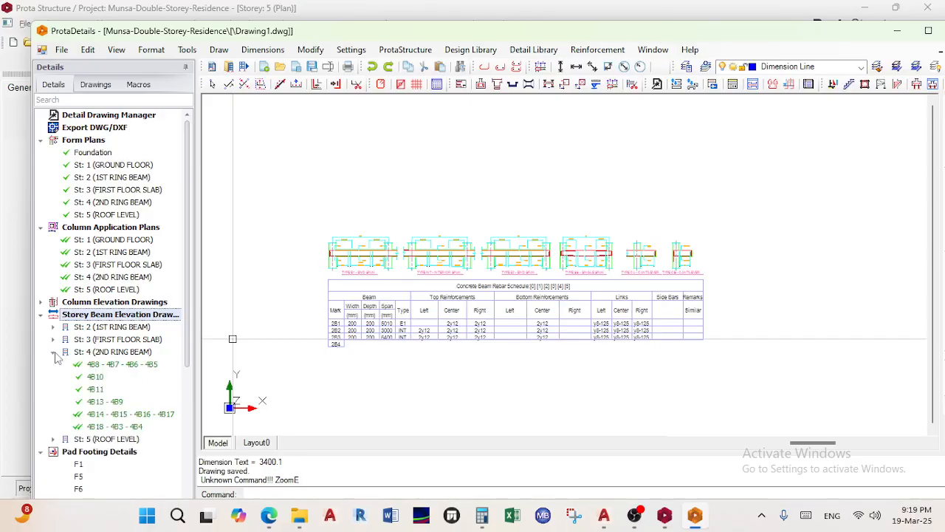
{"action": "left_click", "coordinate": [54, 352]}
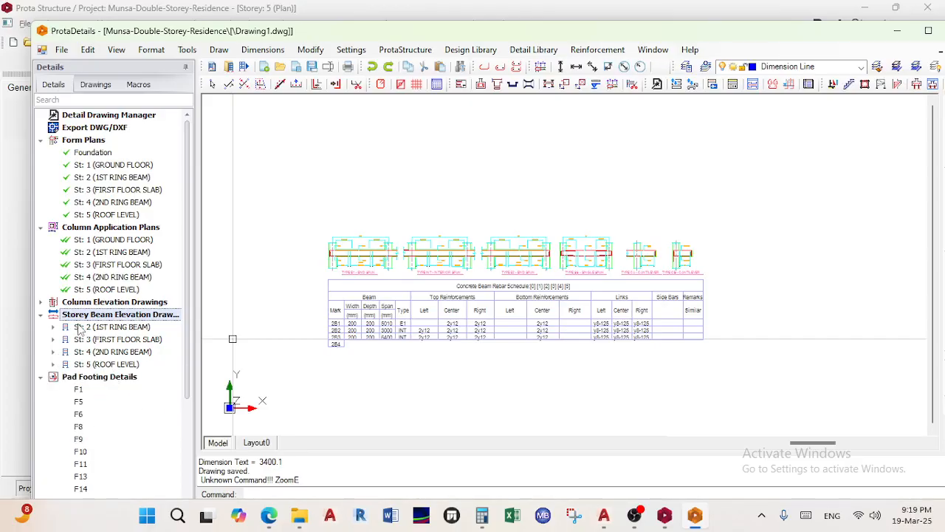
Start drawing Pad Footing Details, cancel the insertion, and bring up its right-click drawing choices
{"action": "scroll", "coordinate": [158, 340], "scroll_direction": "down", "scroll_amount": 1}
{"action": "left_click", "coordinate": [101, 343]}
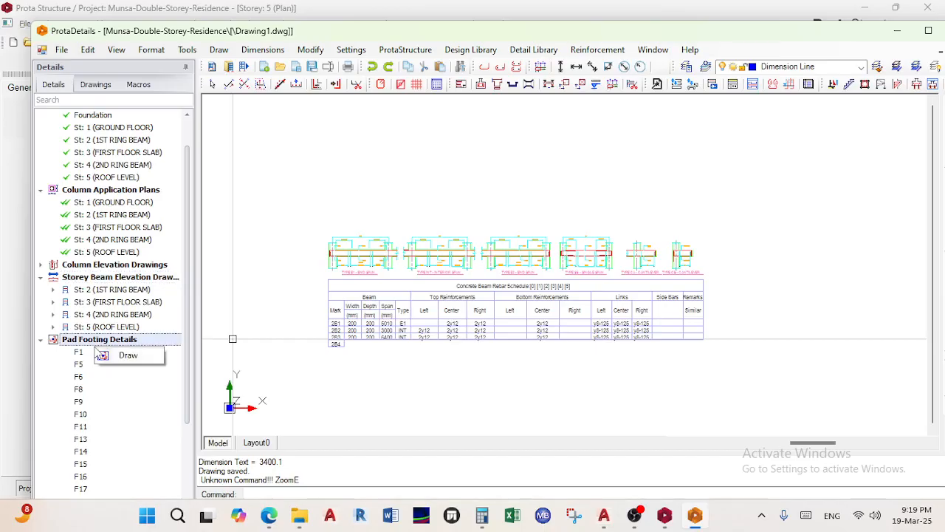
{"action": "left_click", "coordinate": [118, 357]}
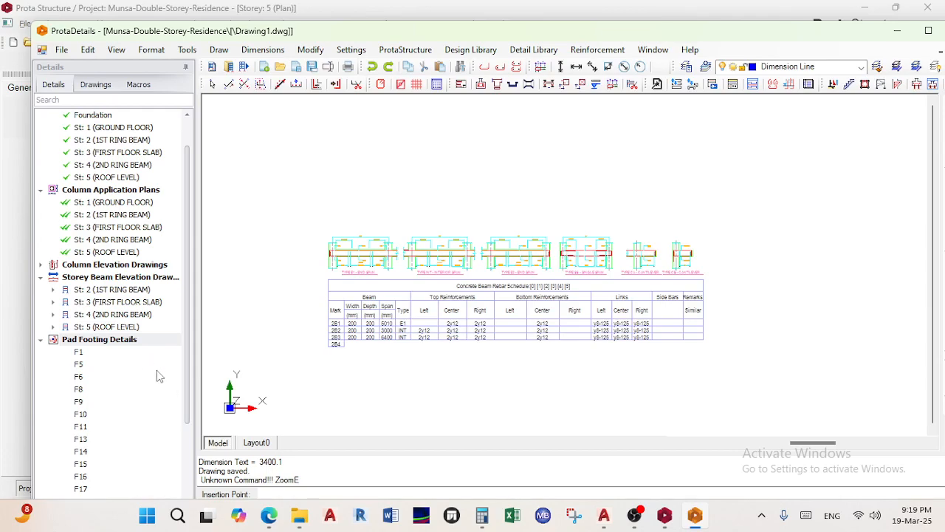
{"action": "key", "text": "Escape"}
{"action": "key", "text": "Escape"}
{"action": "key", "text": "Escape"}
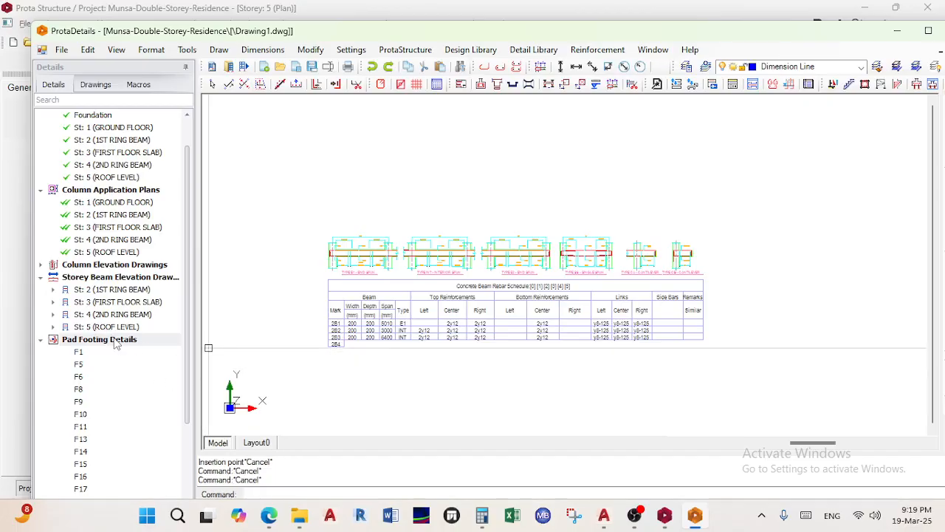
{"action": "right_click", "coordinate": [117, 345]}
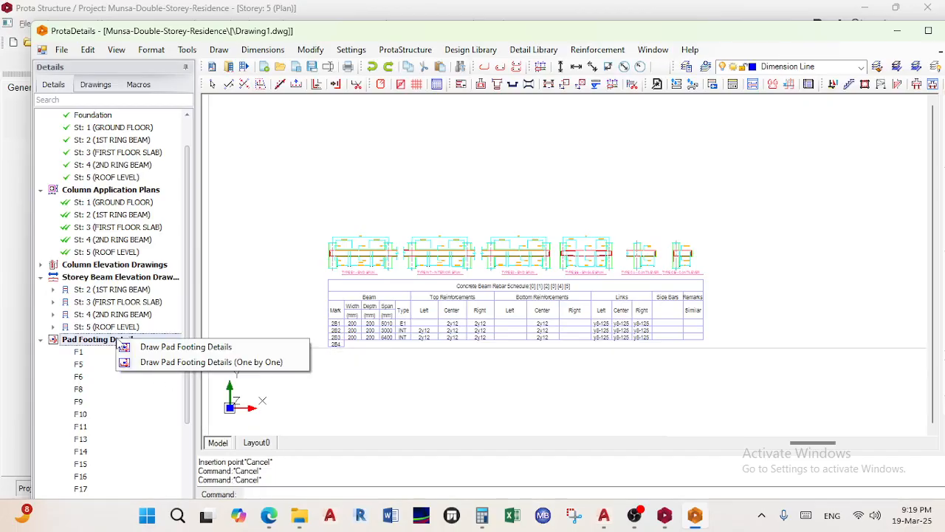
Draw all the pad footing details and place them in the drawing
{"action": "left_click", "coordinate": [191, 349]}
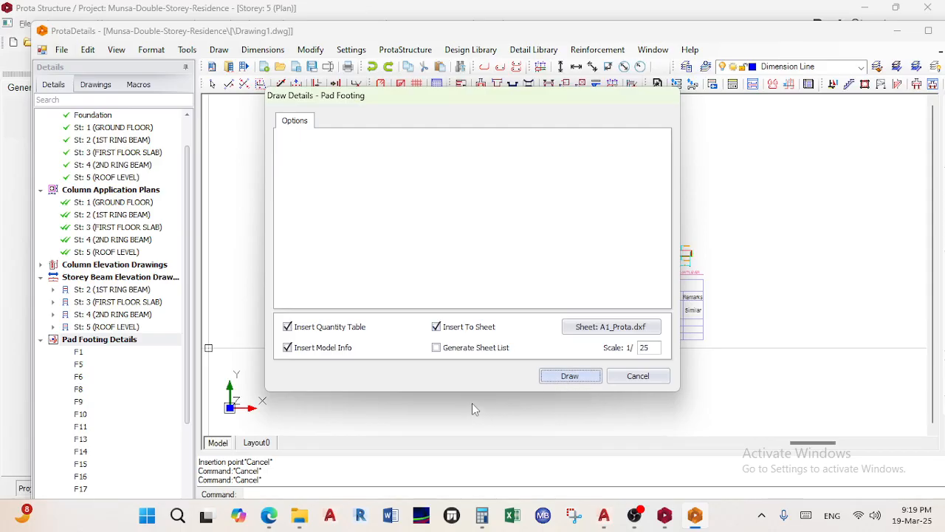
{"action": "left_click", "coordinate": [569, 376]}
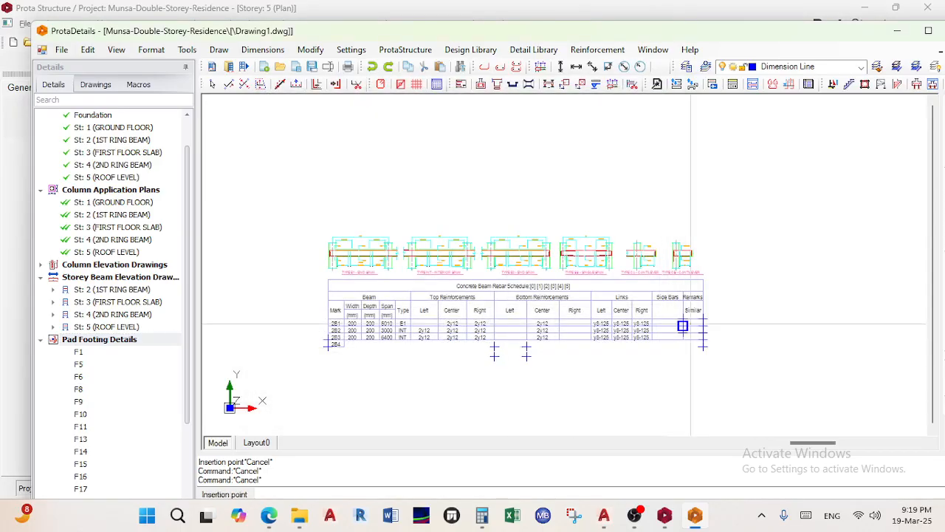
{"action": "scroll", "coordinate": [691, 324], "scroll_direction": "down", "scroll_amount": 15}
{"action": "middle_click_drag", "start_coordinate": [643, 352], "coordinate": [487, 446]}
{"action": "left_click", "coordinate": [581, 285]}
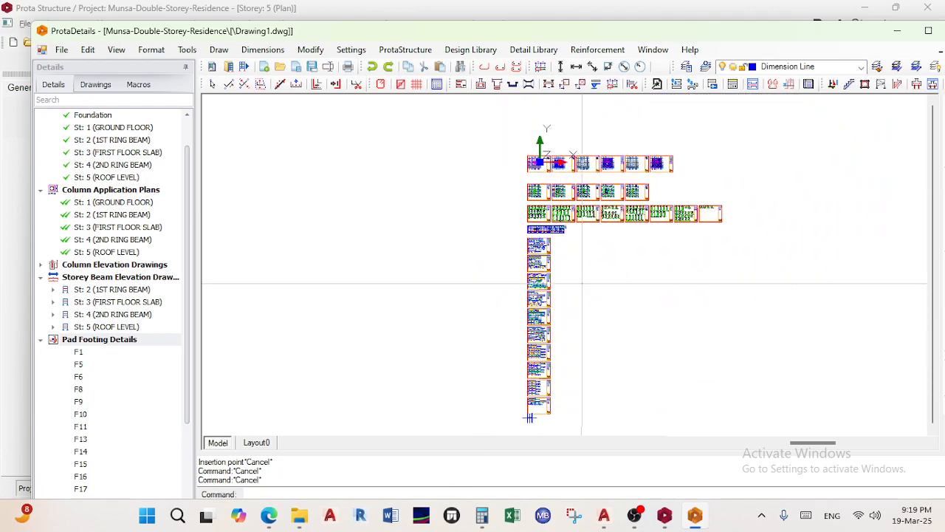
{"action": "scroll", "coordinate": [582, 285], "scroll_direction": "up", "scroll_amount": 8}
{"action": "left_click", "coordinate": [529, 215]}
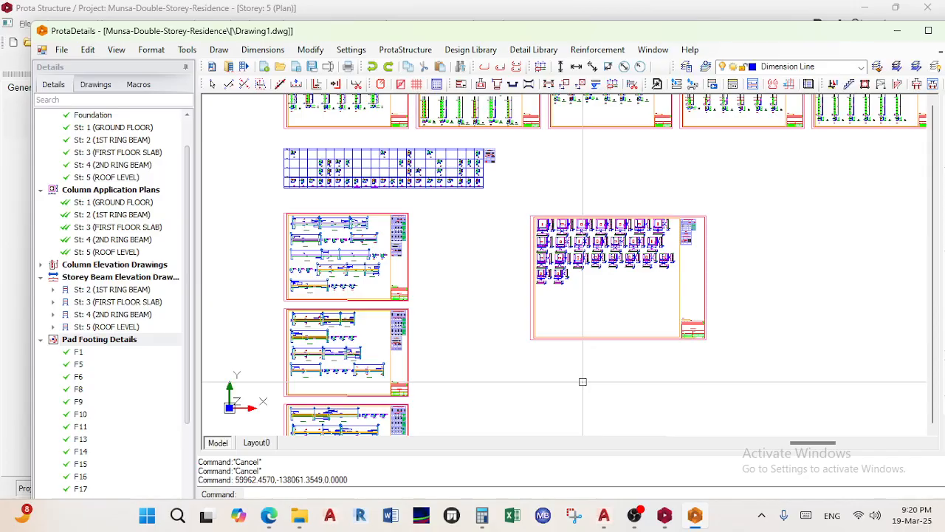
Pan across the drawing sheets to bring the pad footing sheet into view
{"action": "scroll", "coordinate": [594, 111], "scroll_direction": "down", "scroll_amount": 1}
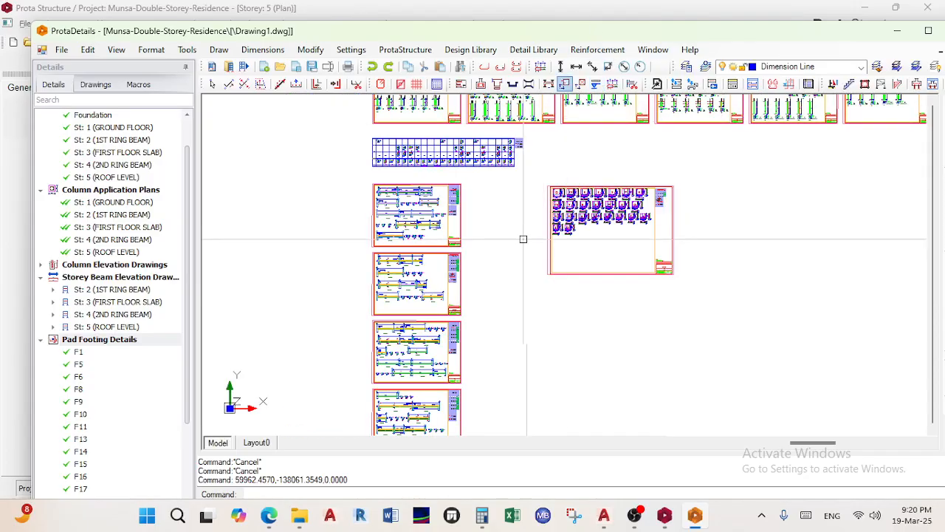
{"action": "scroll", "coordinate": [503, 395], "scroll_direction": "down", "scroll_amount": 1}
{"action": "scroll", "coordinate": [482, 202], "scroll_direction": "down", "scroll_amount": 1}
{"action": "middle_click_drag", "start_coordinate": [480, 203], "coordinate": [460, 401]}
{"action": "scroll", "coordinate": [423, 271], "scroll_direction": "up", "scroll_amount": 2}
{"action": "scroll", "coordinate": [421, 304], "scroll_direction": "up", "scroll_amount": 3}
{"action": "scroll", "coordinate": [421, 303], "scroll_direction": "up", "scroll_amount": 3}
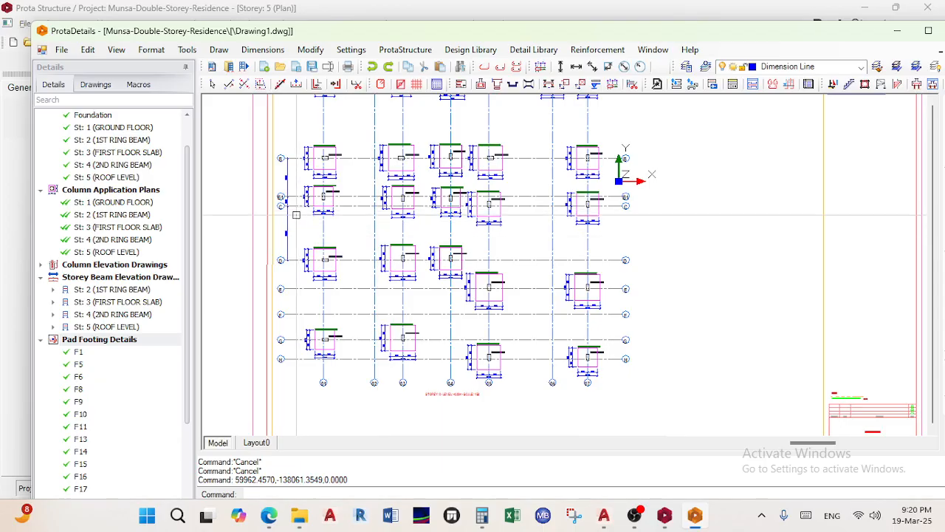
{"action": "middle_click_drag", "start_coordinate": [607, 173], "coordinate": [614, 310]}
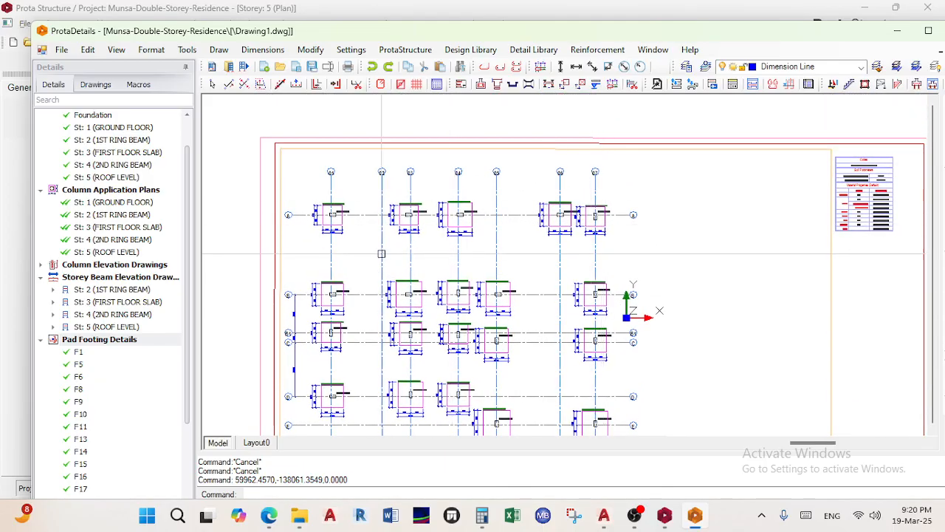
{"action": "scroll", "coordinate": [408, 275], "scroll_direction": "down", "scroll_amount": 5}
{"action": "middle_click_drag", "start_coordinate": [552, 410], "coordinate": [483, 179]}
{"action": "scroll", "coordinate": [534, 264], "scroll_direction": "up", "scroll_amount": 2}
{"action": "scroll", "coordinate": [534, 264], "scroll_direction": "up", "scroll_amount": 4}
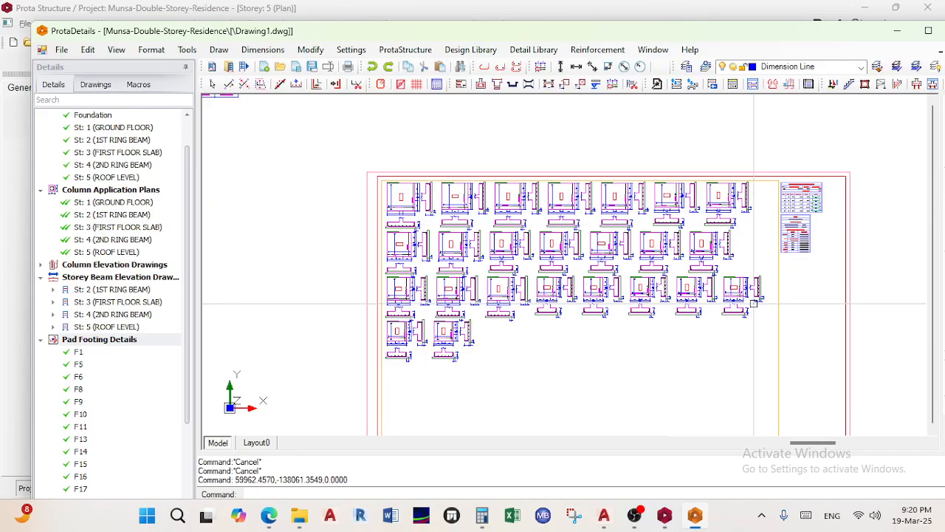
Zoom in on the Pad Footings Quantity Take Off table showing y16 bars, 446.9 m, 706.1 kg
{"action": "scroll", "coordinate": [754, 303], "scroll_direction": "up", "scroll_amount": 5}
{"action": "scroll", "coordinate": [754, 304], "scroll_direction": "up", "scroll_amount": 8}
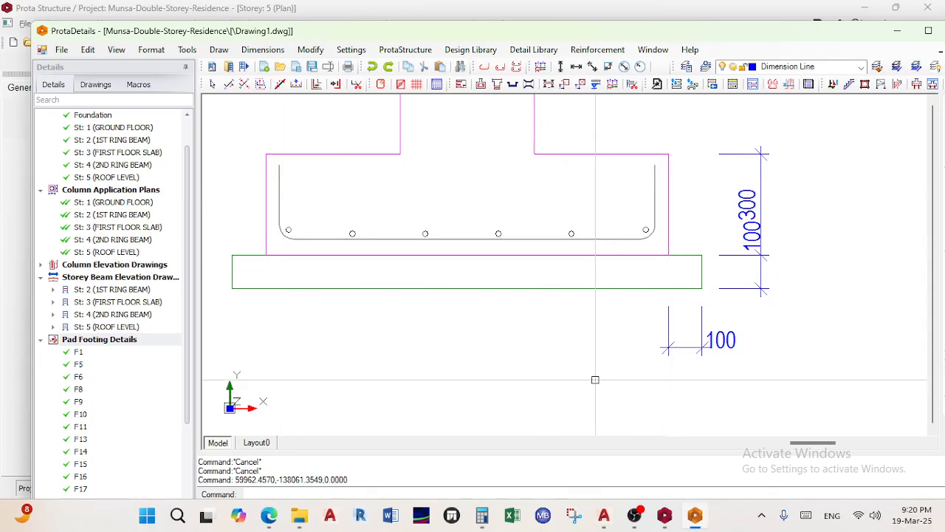
{"action": "scroll", "coordinate": [596, 380], "scroll_direction": "down", "scroll_amount": 4}
{"action": "scroll", "coordinate": [640, 358], "scroll_direction": "up", "scroll_amount": 5}
{"action": "scroll", "coordinate": [632, 295], "scroll_direction": "up", "scroll_amount": 3}
{"action": "scroll", "coordinate": [621, 284], "scroll_direction": "down", "scroll_amount": 2}
{"action": "scroll", "coordinate": [619, 282], "scroll_direction": "up", "scroll_amount": 4}
{"action": "scroll", "coordinate": [619, 299], "scroll_direction": "down", "scroll_amount": 5}
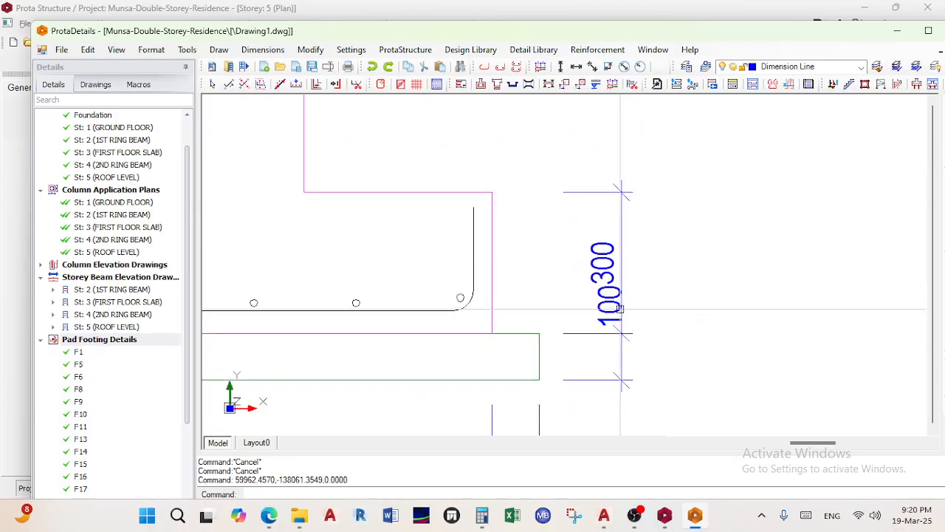
{"action": "scroll", "coordinate": [622, 302], "scroll_direction": "up", "scroll_amount": 3}
{"action": "scroll", "coordinate": [621, 302], "scroll_direction": "down", "scroll_amount": 5}
{"action": "scroll", "coordinate": [721, 296], "scroll_direction": "up", "scroll_amount": 4}
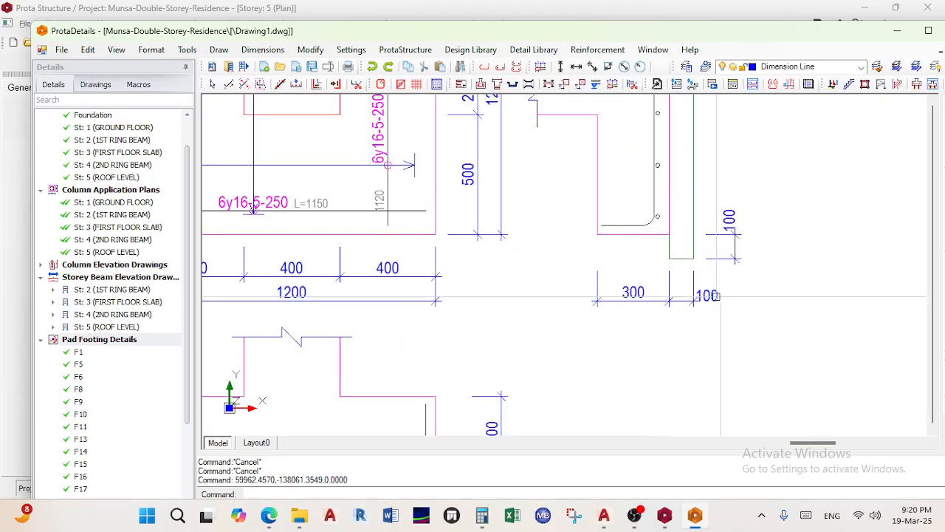
{"action": "scroll", "coordinate": [665, 194], "scroll_direction": "down", "scroll_amount": 6}
{"action": "scroll", "coordinate": [665, 194], "scroll_direction": "up", "scroll_amount": 5}
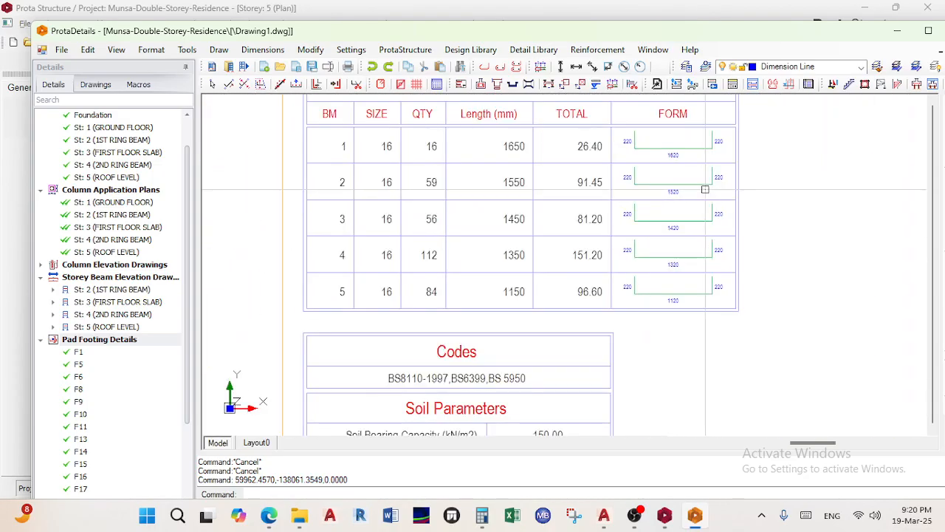
{"action": "scroll", "coordinate": [712, 198], "scroll_direction": "down", "scroll_amount": 5}
{"action": "scroll", "coordinate": [713, 207], "scroll_direction": "up", "scroll_amount": 6}
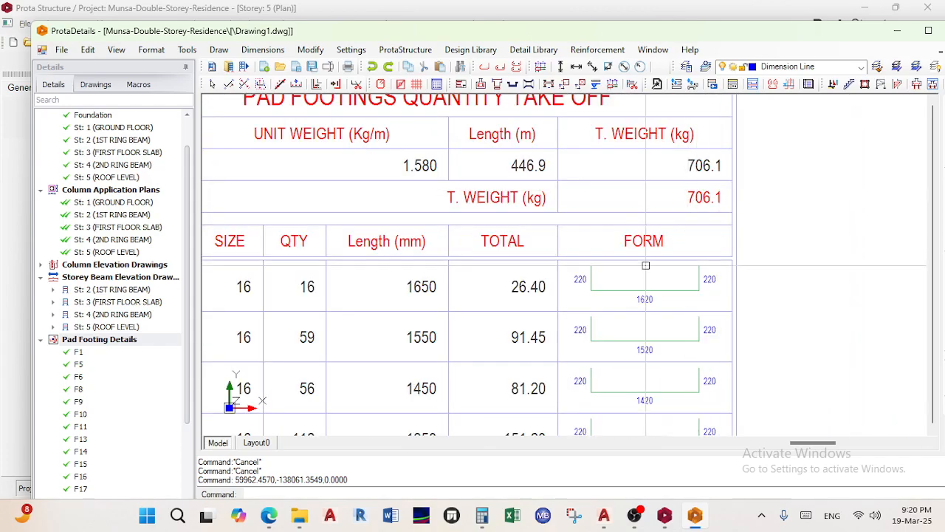
{"action": "scroll", "coordinate": [713, 210], "scroll_direction": "down", "scroll_amount": 5}
{"action": "scroll", "coordinate": [649, 227], "scroll_direction": "down", "scroll_amount": 3}
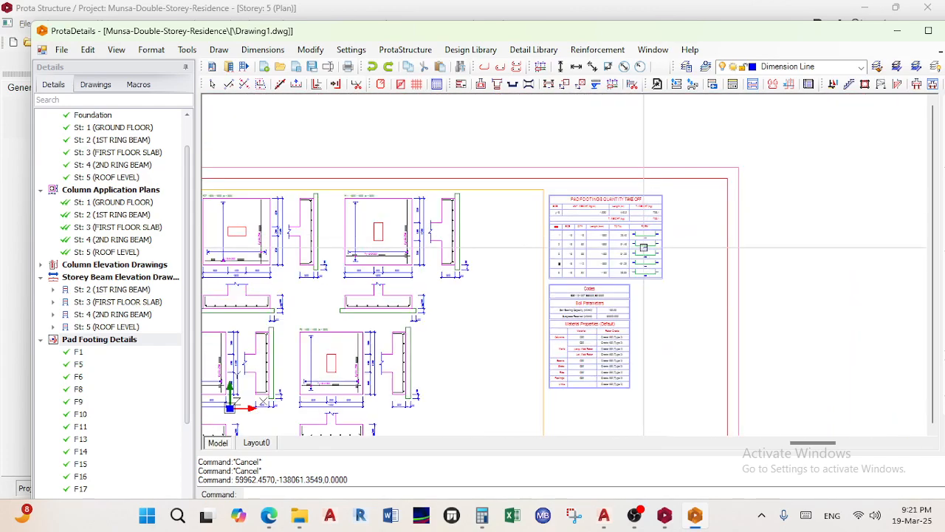
{"action": "scroll", "coordinate": [602, 302], "scroll_direction": "down", "scroll_amount": 2}
{"action": "middle_click_drag", "start_coordinate": [602, 302], "coordinate": [630, 213]}
{"action": "scroll", "coordinate": [624, 178], "scroll_direction": "up", "scroll_amount": 4}
{"action": "middle_click_drag", "start_coordinate": [622, 134], "coordinate": [614, 181]}
{"action": "scroll", "coordinate": [613, 181], "scroll_direction": "up", "scroll_amount": 5}
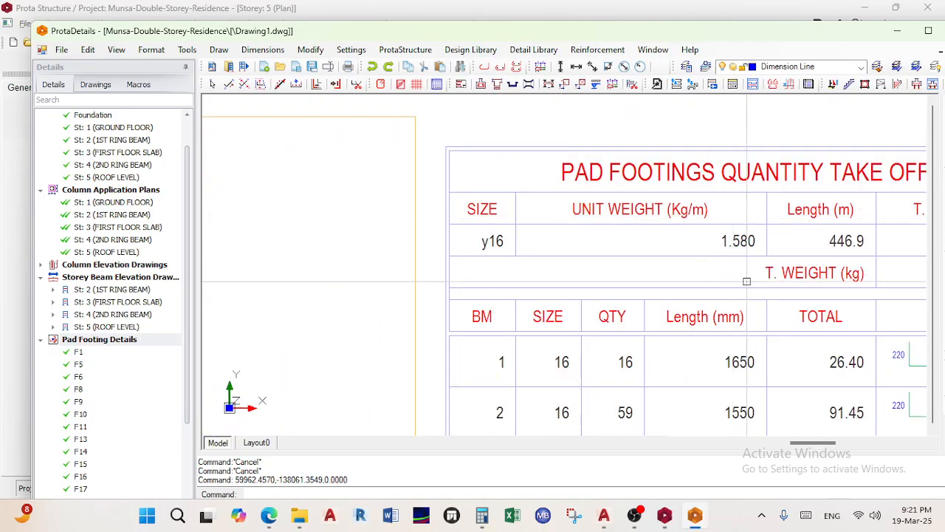
In Calculator, compute 16×16÷162 to confirm the y16 unit weight of 1.580 kg/m
{"action": "left_click", "coordinate": [481, 517]}
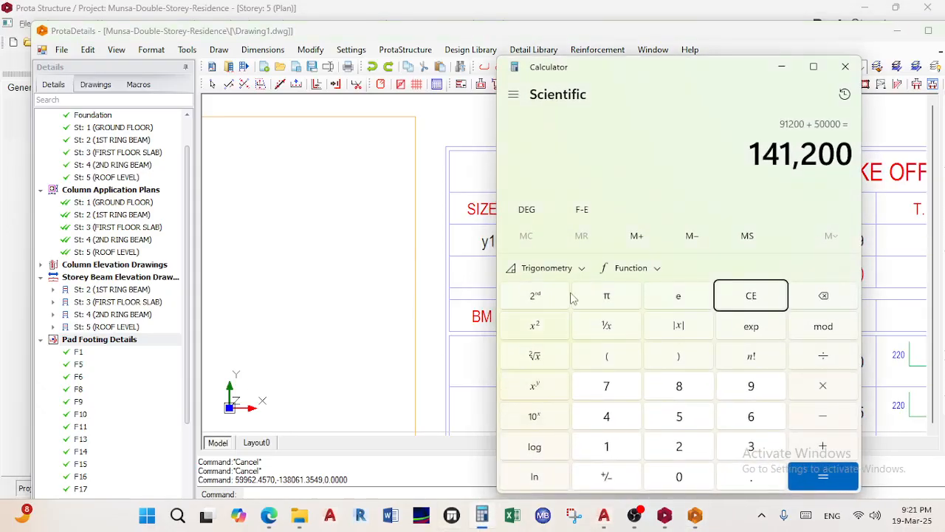
{"action": "left_click_drag", "start_coordinate": [705, 73], "coordinate": [243, 84]}
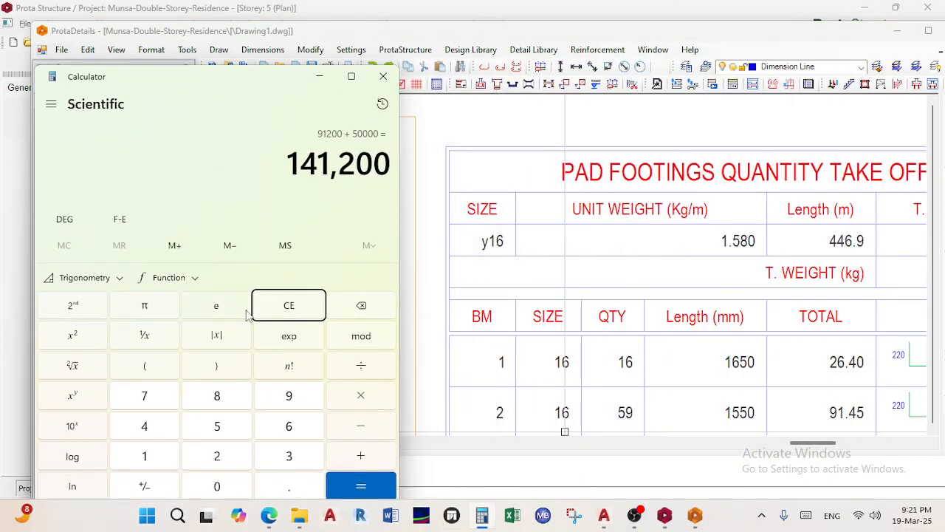
{"action": "left_click", "coordinate": [272, 315]}
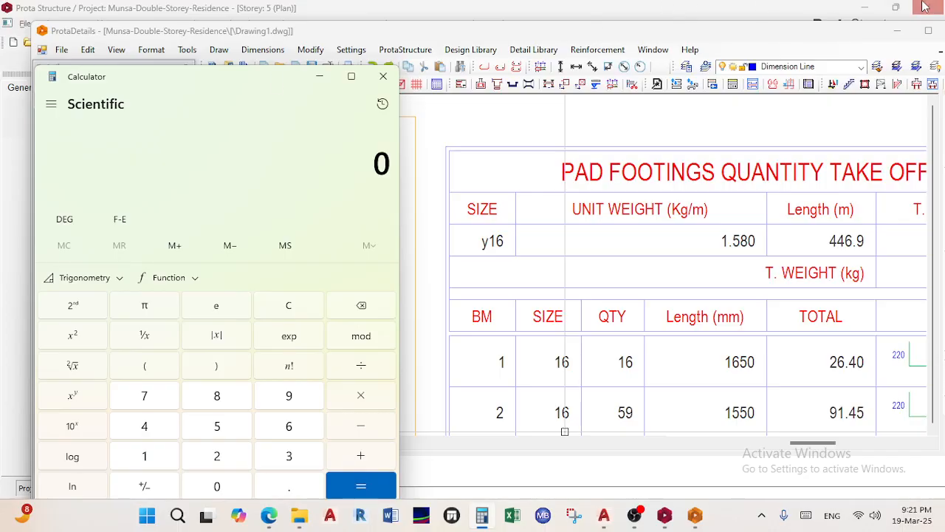
{"action": "type", "text": "16"}
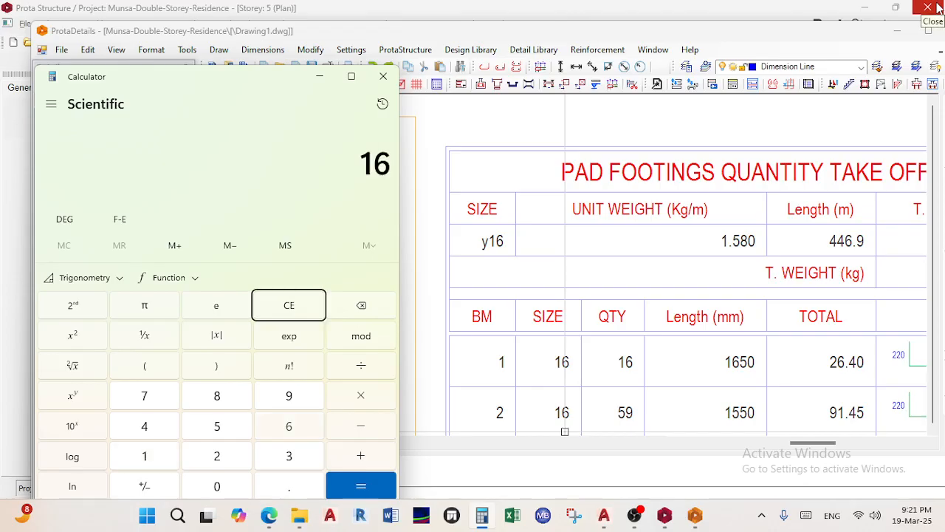
{"action": "type", "text": "*16/162"}
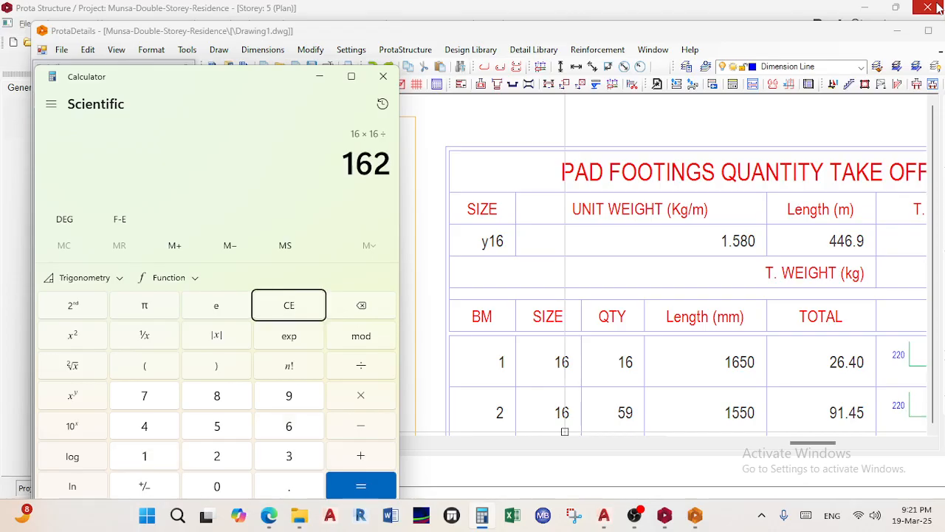
{"action": "type", "text": "*"}
{"action": "type", "text": "162 ×"}
{"action": "key", "text": "Return"}
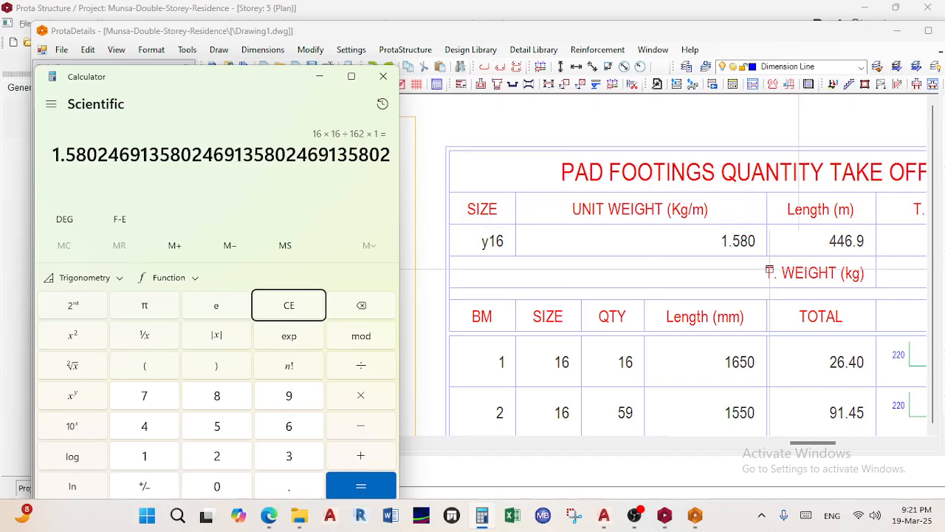
Return to ProtaDetails and show the take-off table beside the Codes table
{"action": "scroll", "coordinate": [617, 254], "scroll_direction": "down", "scroll_amount": 1}
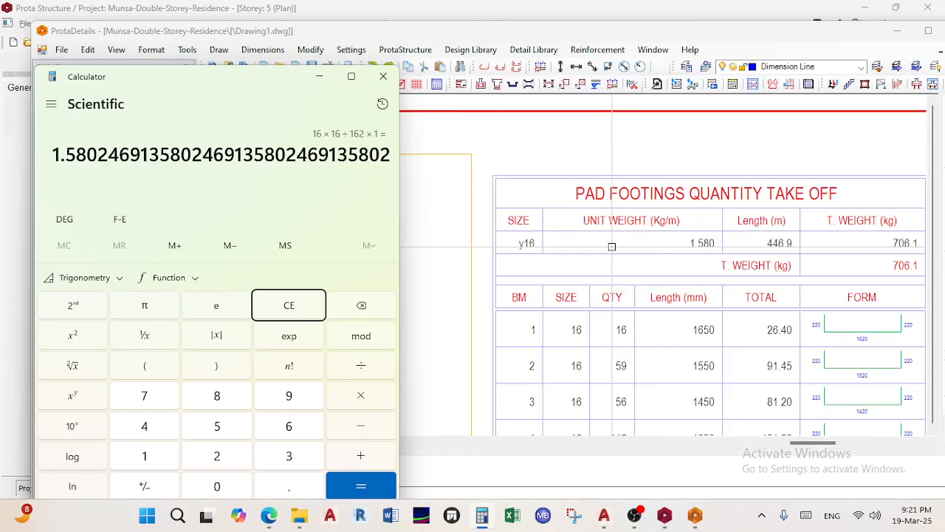
{"action": "scroll", "coordinate": [731, 258], "scroll_direction": "up", "scroll_amount": 2}
{"action": "scroll", "coordinate": [735, 261], "scroll_direction": "down", "scroll_amount": 2}
{"action": "left_click", "coordinate": [735, 260]}
{"action": "scroll", "coordinate": [735, 260], "scroll_direction": "down", "scroll_amount": 1}
{"action": "scroll", "coordinate": [694, 257], "scroll_direction": "up", "scroll_amount": 3}
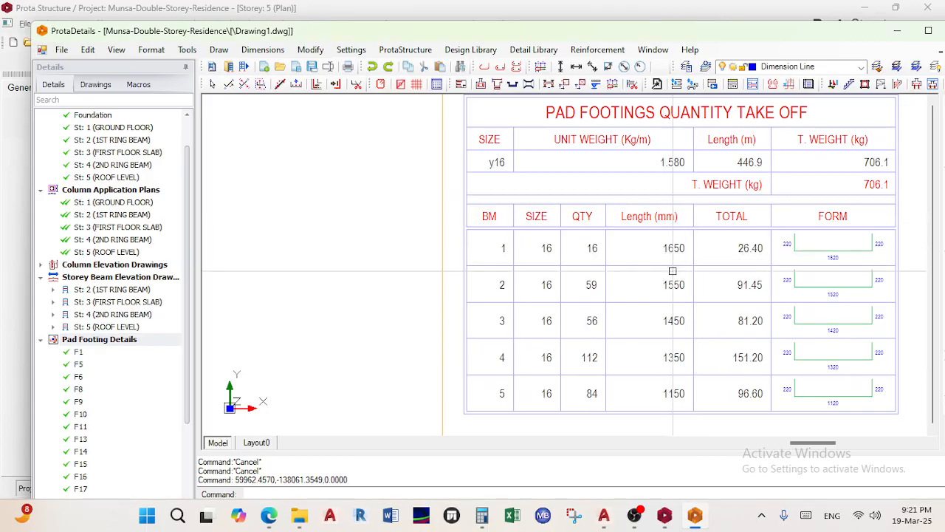
{"action": "scroll", "coordinate": [683, 337], "scroll_direction": "down", "scroll_amount": 1}
{"action": "middle_click_drag", "start_coordinate": [671, 332], "coordinate": [635, 246]}
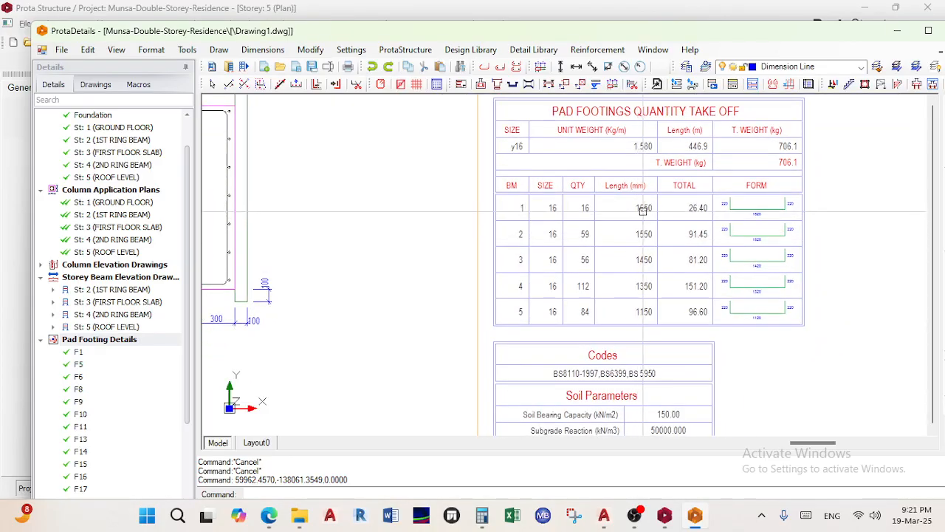
{"action": "left_click", "coordinate": [389, 517]}
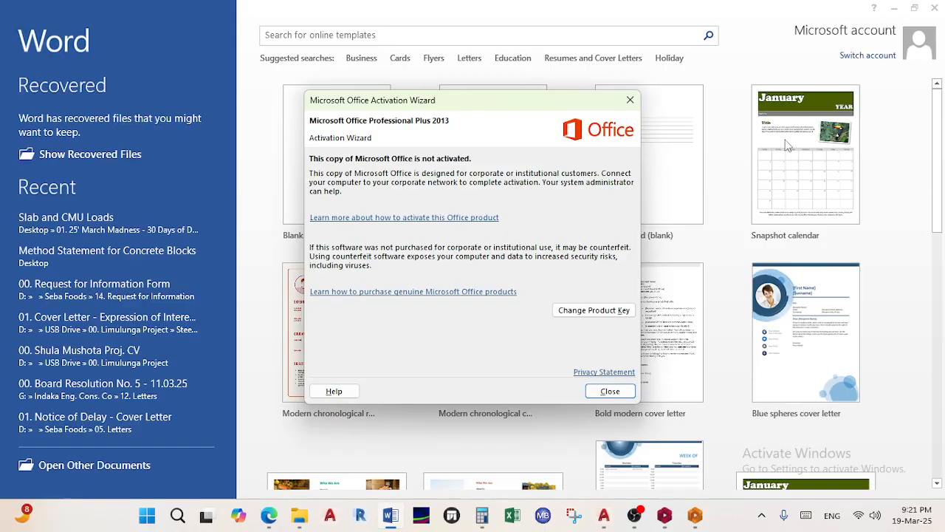
{"action": "left_click", "coordinate": [630, 103]}
{"action": "left_click", "coordinate": [929, 12]}
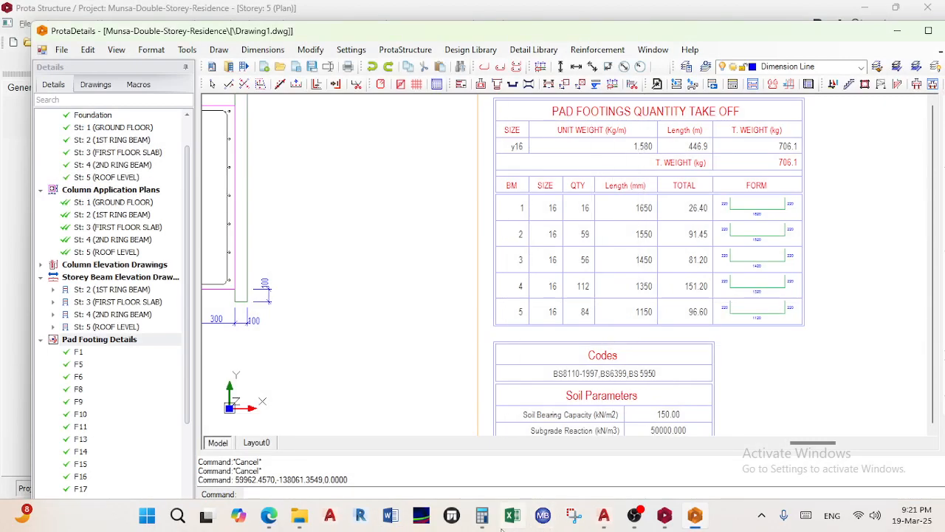
{"action": "left_click", "coordinate": [481, 515]}
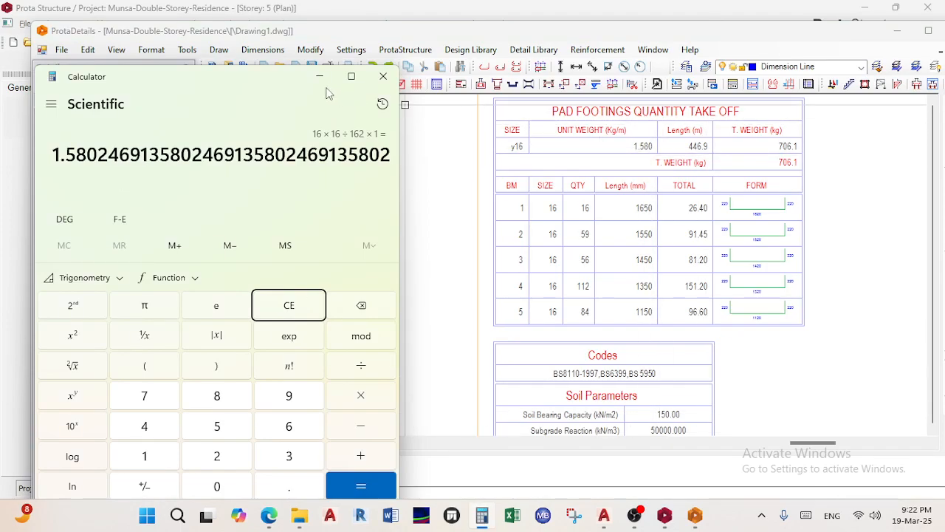
Sum the bar lengths 1650+1550+1450+1350+1150 mm to get 7,150
{"action": "left_click", "coordinate": [289, 305]}
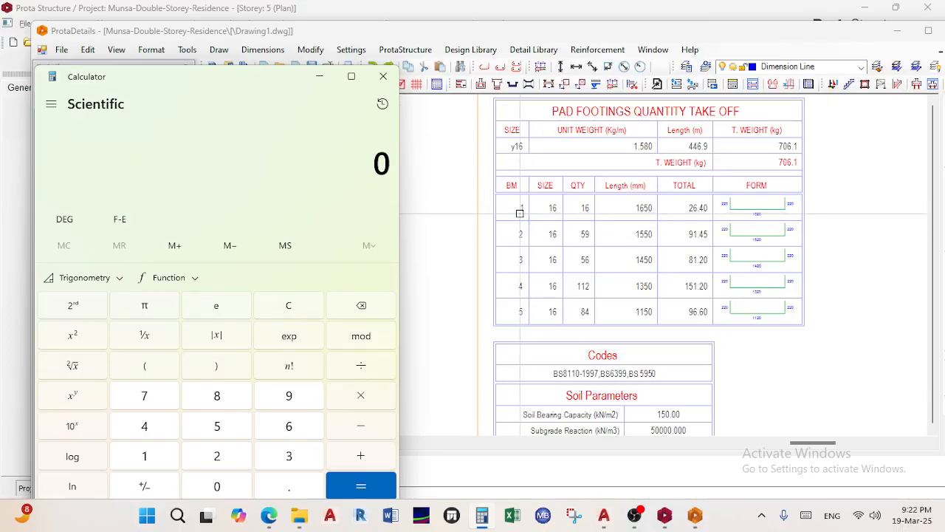
{"action": "type", "text": "1650 + "}
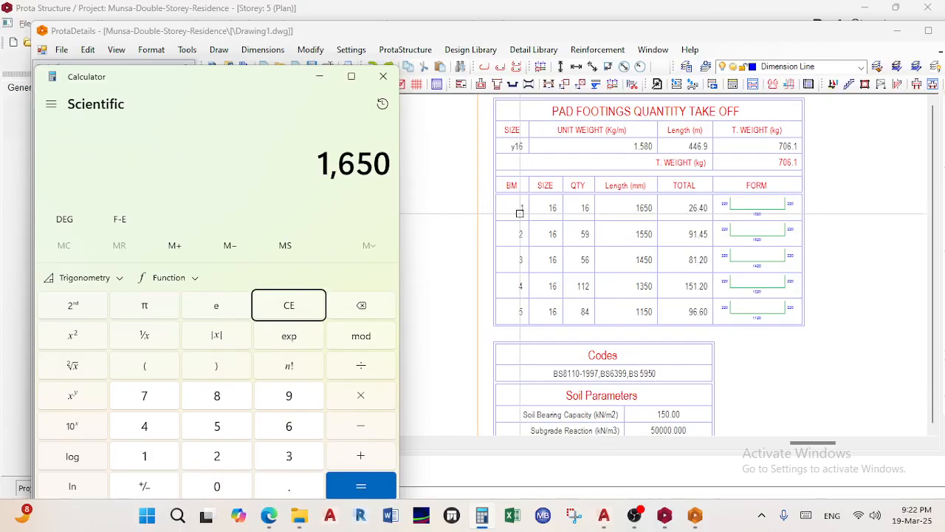
{"action": "type", "text": "156"}
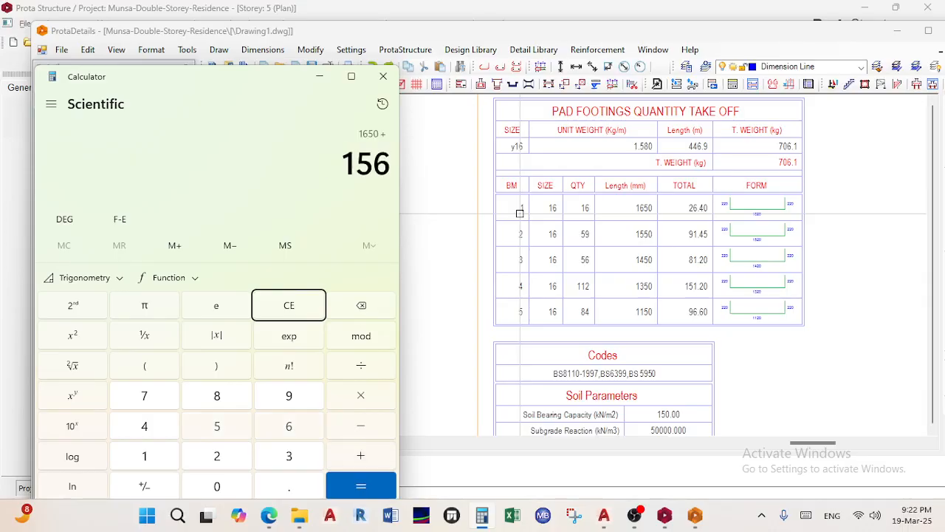
{"action": "key", "text": "BackSpace"}
{"action": "type", "text": "50 + 1450 "}
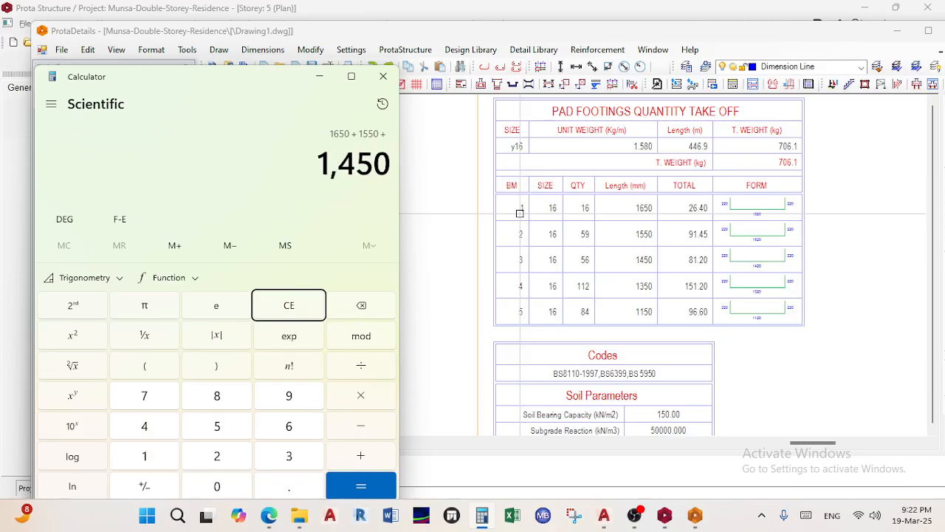
{"action": "type", "text": "+ 1350 "}
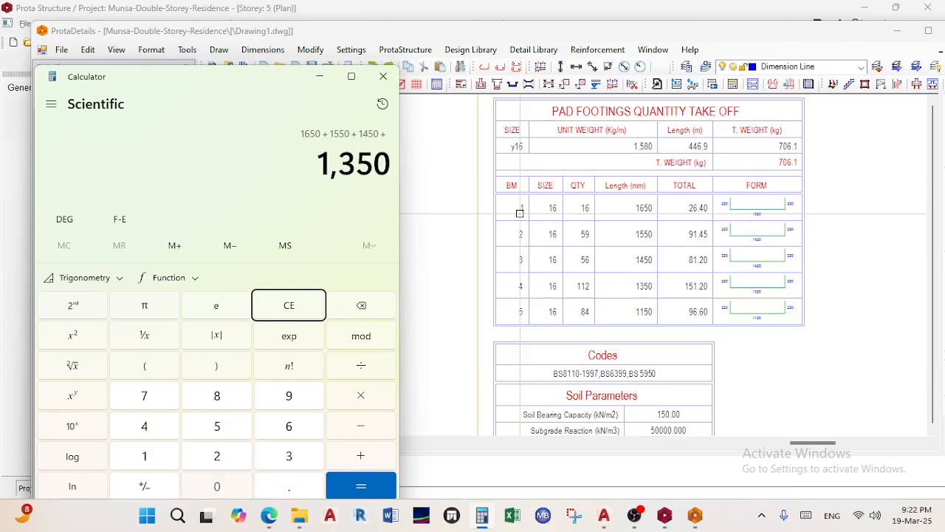
{"action": "type", "text": "+ 1150"}
{"action": "key", "text": "Return"}
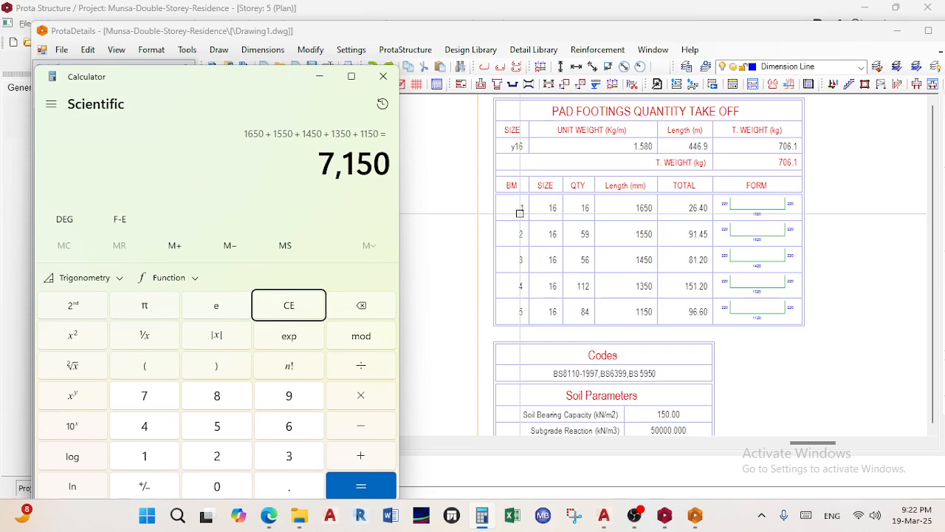
Divide the 7,150 mm total by 1000 to get 7.15 m, then clear the calculator
{"action": "key", "text": "slash"}
{"action": "type", "text": "1"}
{"action": "type", "text": "000"}
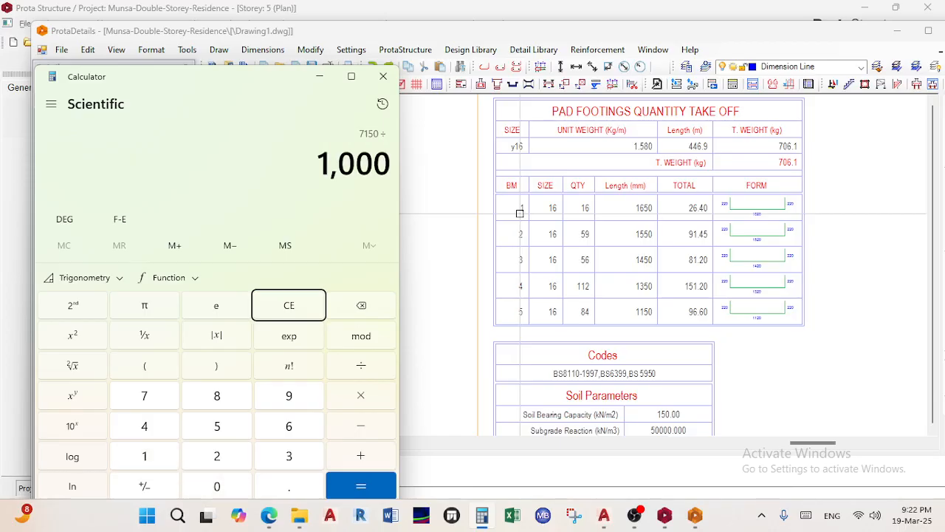
{"action": "key", "text": "Return"}
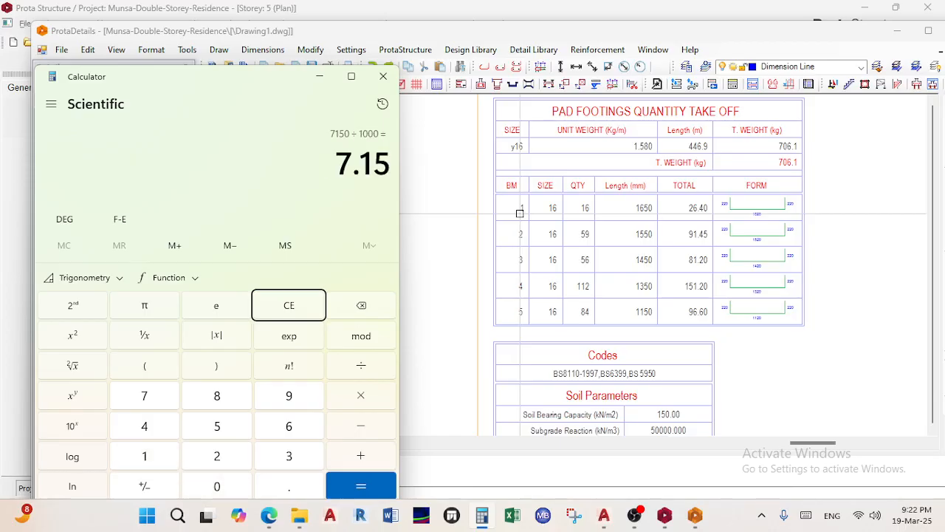
{"action": "key", "text": "Escape"}
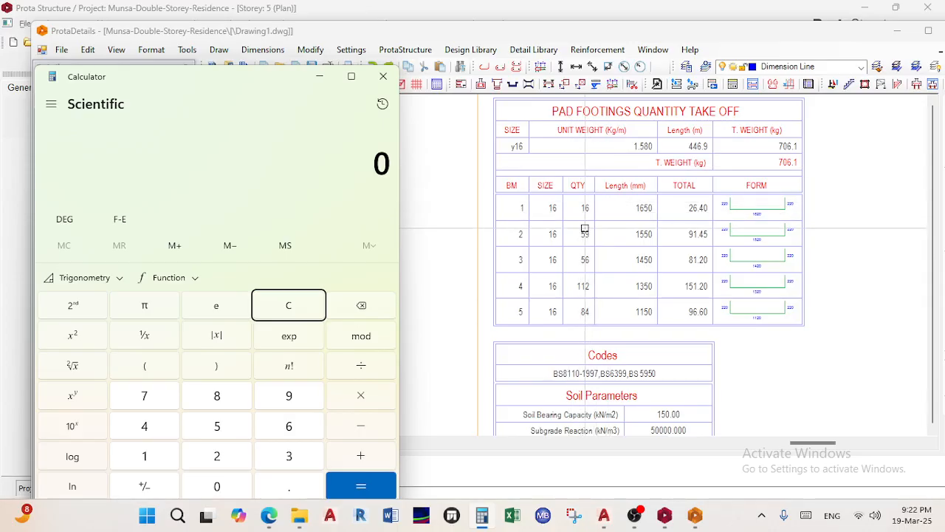
Inspect the pad footing sections' dimension lines and the 7y16-2-250 rebar label
{"action": "scroll", "coordinate": [590, 225], "scroll_direction": "down", "scroll_amount": 5}
{"action": "mouse_move", "coordinate": [589, 225]}
{"action": "middle_mouse_down"}
{"action": "mouse_move", "coordinate": [747, 215]}
{"action": "mouse_move", "coordinate": [740, 223]}
{"action": "middle_mouse_up"}
{"action": "scroll", "coordinate": [741, 224], "scroll_direction": "up", "scroll_amount": 5}
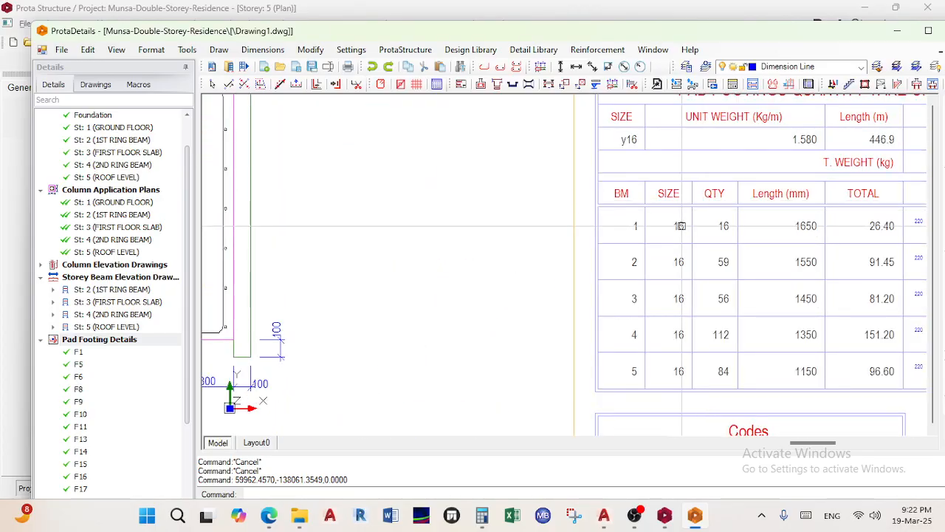
{"action": "scroll", "coordinate": [680, 225], "scroll_direction": "down", "scroll_amount": 4}
{"action": "scroll", "coordinate": [573, 228], "scroll_direction": "up", "scroll_amount": 5}
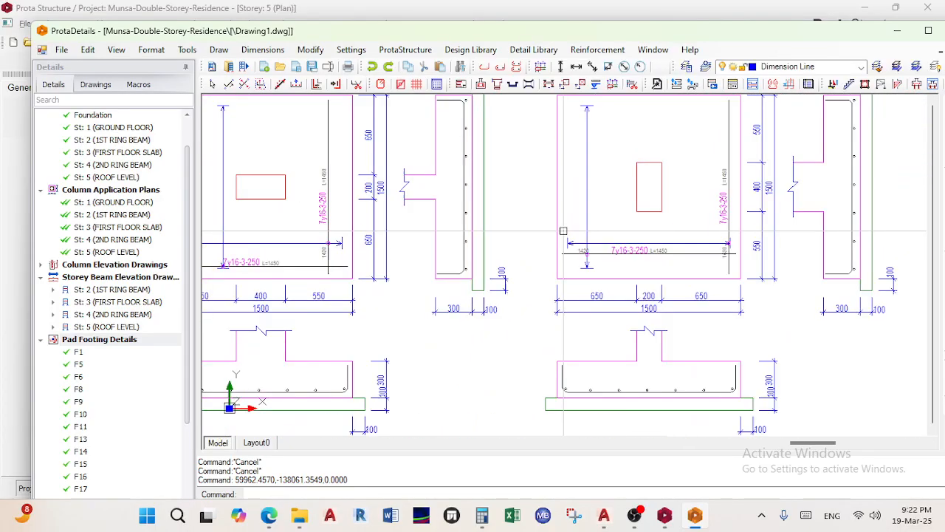
{"action": "scroll", "coordinate": [573, 228], "scroll_direction": "down", "scroll_amount": 3}
{"action": "scroll", "coordinate": [510, 220], "scroll_direction": "down", "scroll_amount": 2}
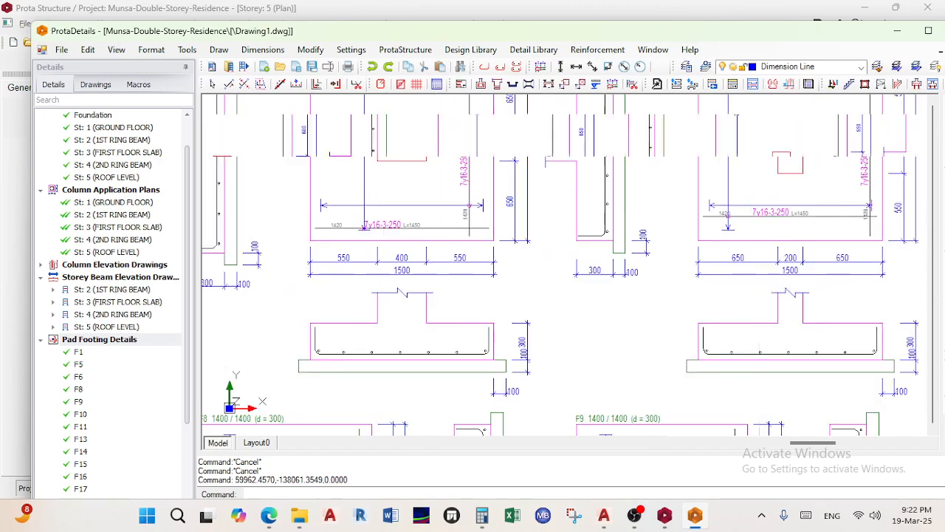
{"action": "scroll", "coordinate": [510, 220], "scroll_direction": "up", "scroll_amount": 3}
{"action": "middle_click_drag", "start_coordinate": [510, 220], "coordinate": [687, 262]}
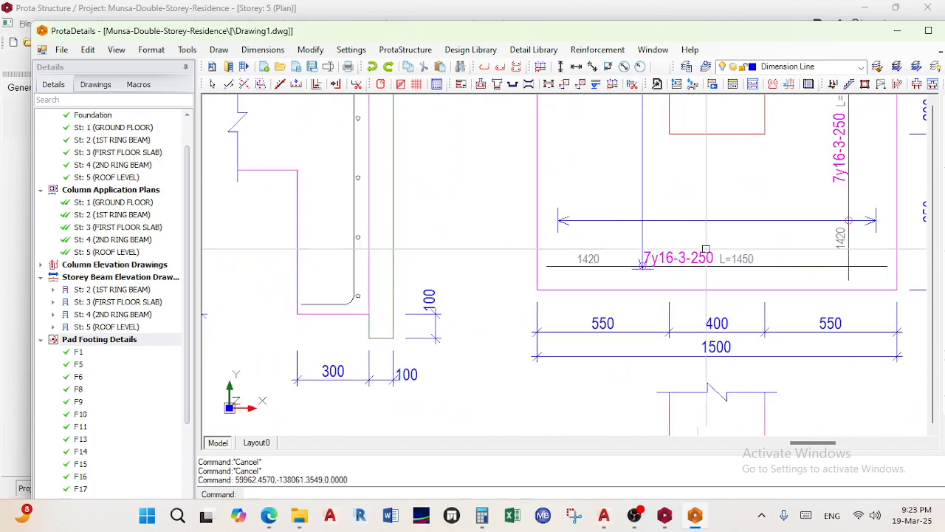
{"action": "scroll", "coordinate": [687, 262], "scroll_direction": "down", "scroll_amount": 2}
{"action": "middle_click_drag", "start_coordinate": [305, 334], "coordinate": [650, 339]}
{"action": "scroll", "coordinate": [455, 264], "scroll_direction": "up", "scroll_amount": 2}
{"action": "scroll", "coordinate": [455, 263], "scroll_direction": "down", "scroll_amount": 3}
{"action": "scroll", "coordinate": [373, 238], "scroll_direction": "up", "scroll_amount": 3}
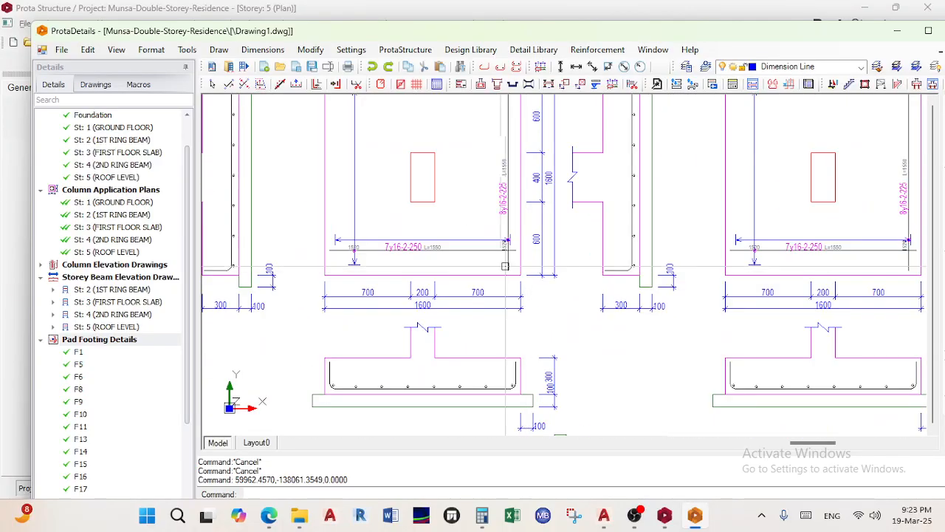
Inspect the footing details further to the left
{"action": "middle_click_drag", "start_coordinate": [374, 236], "coordinate": [775, 291]}
{"action": "middle_click_drag", "start_coordinate": [543, 283], "coordinate": [921, 272]}
{"action": "middle_click_drag", "start_coordinate": [591, 299], "coordinate": [921, 296]}
{"action": "scroll", "coordinate": [665, 281], "scroll_direction": "down", "scroll_amount": 3}
{"action": "scroll", "coordinate": [474, 266], "scroll_direction": "up", "scroll_amount": 3}
{"action": "scroll", "coordinate": [474, 266], "scroll_direction": "down", "scroll_amount": 3}
{"action": "scroll", "coordinate": [581, 307], "scroll_direction": "up", "scroll_amount": 4}
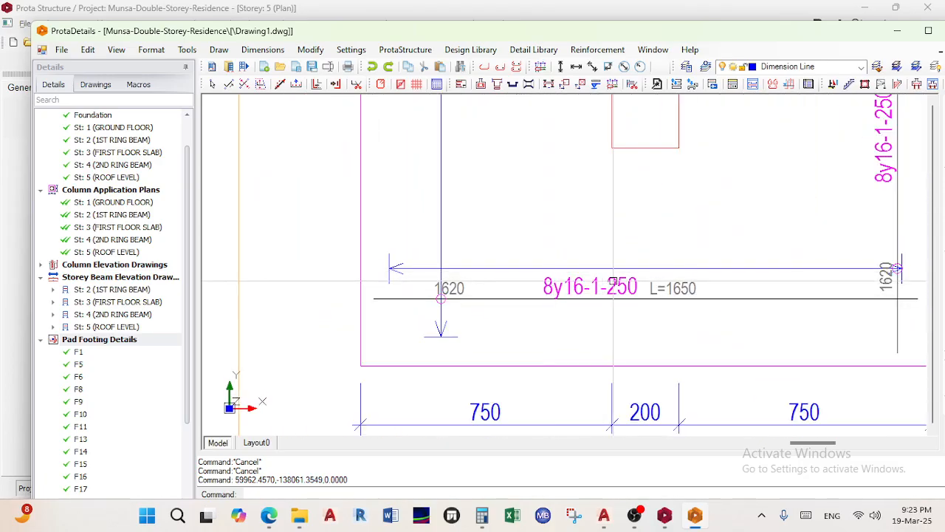
{"action": "scroll", "coordinate": [616, 322], "scroll_direction": "down", "scroll_amount": 3}
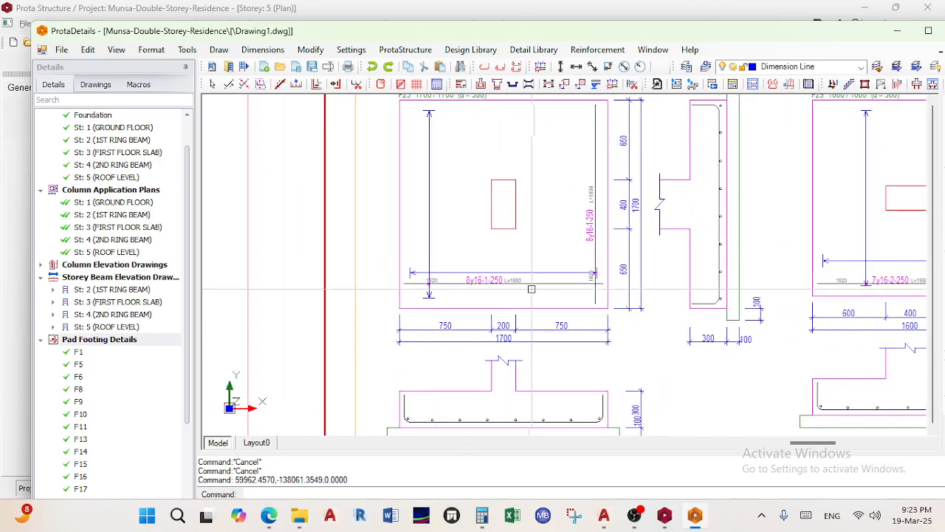
Zoom in on the take-off table listing y16 bar marks 1–5 with quantities 16, 59, 56, 112, 84
{"action": "left_click", "coordinate": [484, 519]}
{"action": "scroll", "coordinate": [766, 306], "scroll_direction": "down", "scroll_amount": 6}
{"action": "middle_click_drag", "start_coordinate": [766, 307], "coordinate": [531, 333]}
{"action": "scroll", "coordinate": [533, 235], "scroll_direction": "up", "scroll_amount": 6}
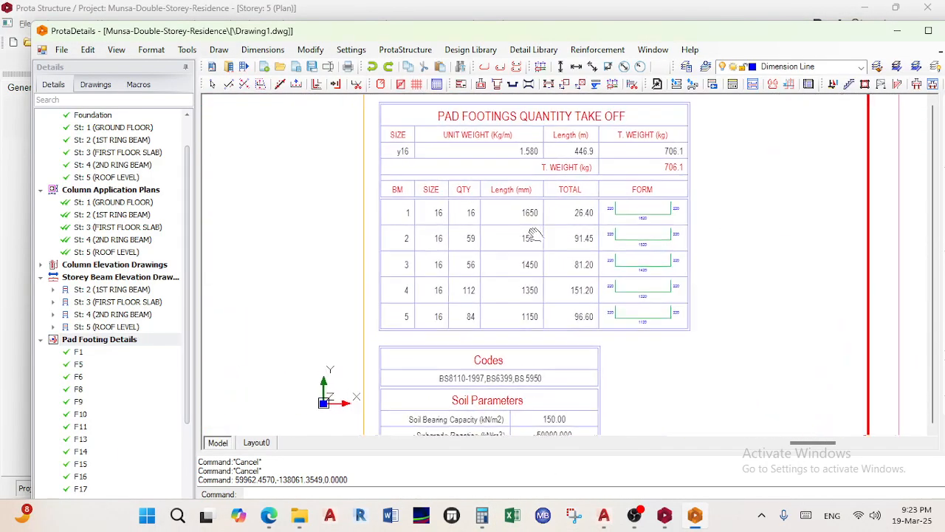
{"action": "scroll", "coordinate": [533, 235], "scroll_direction": "up", "scroll_amount": 2}
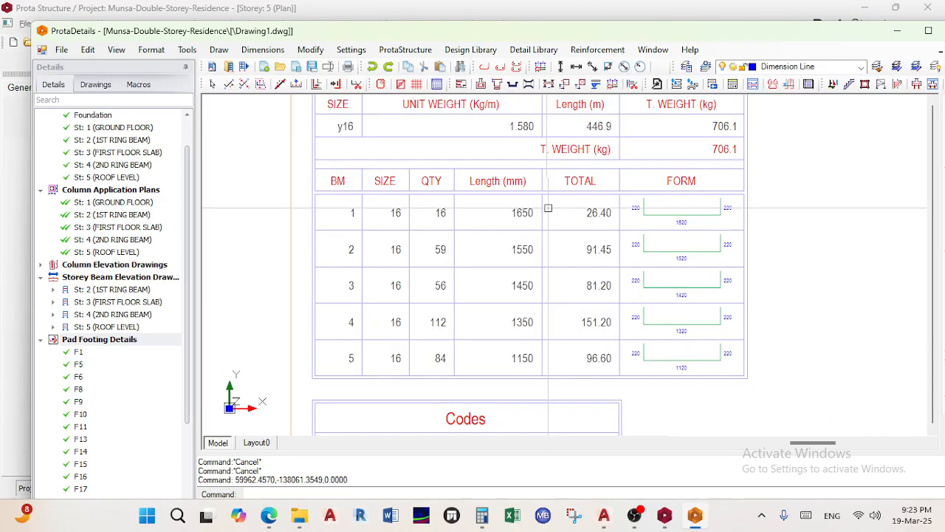
In Calculator, compute 16 × 1650 mm and convert it to 26.4 m
{"action": "left_click", "coordinate": [480, 517]}
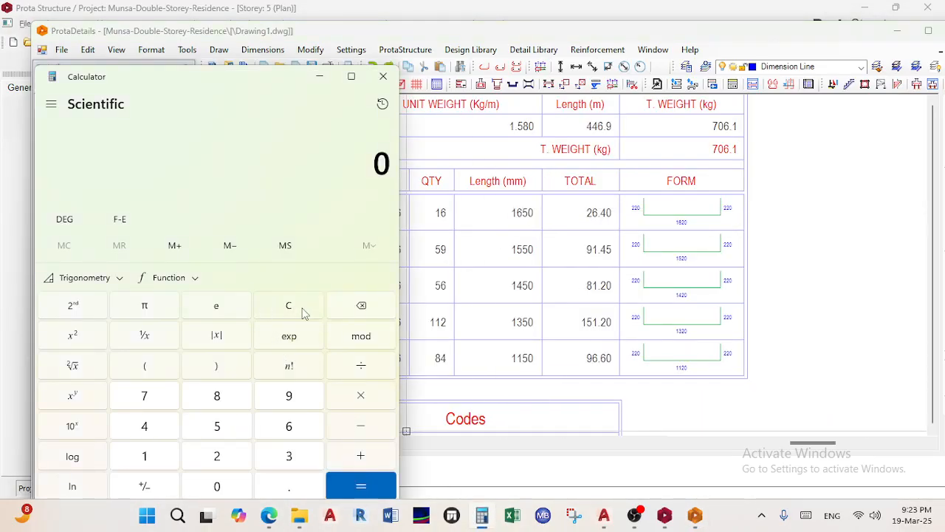
{"action": "type", "text": "16"}
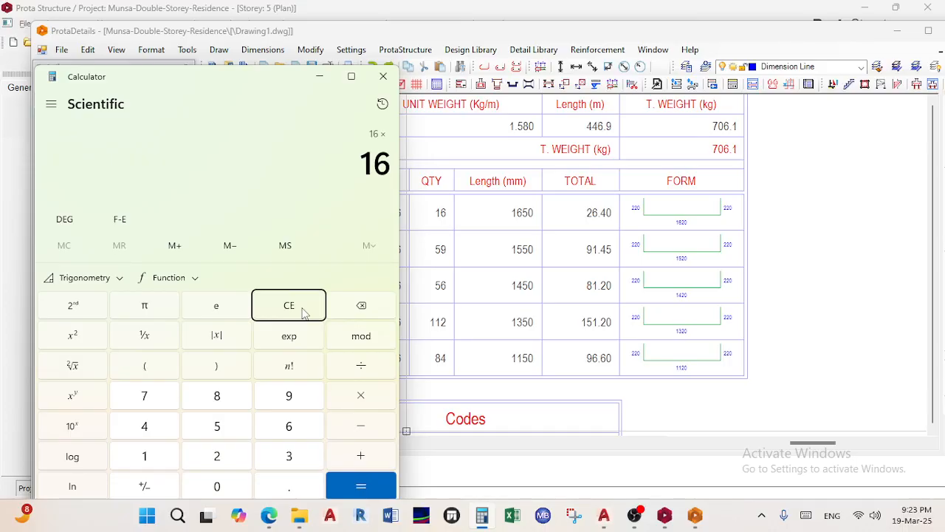
{"action": "type", "text": "1650"}
{"action": "key", "text": "Return"}
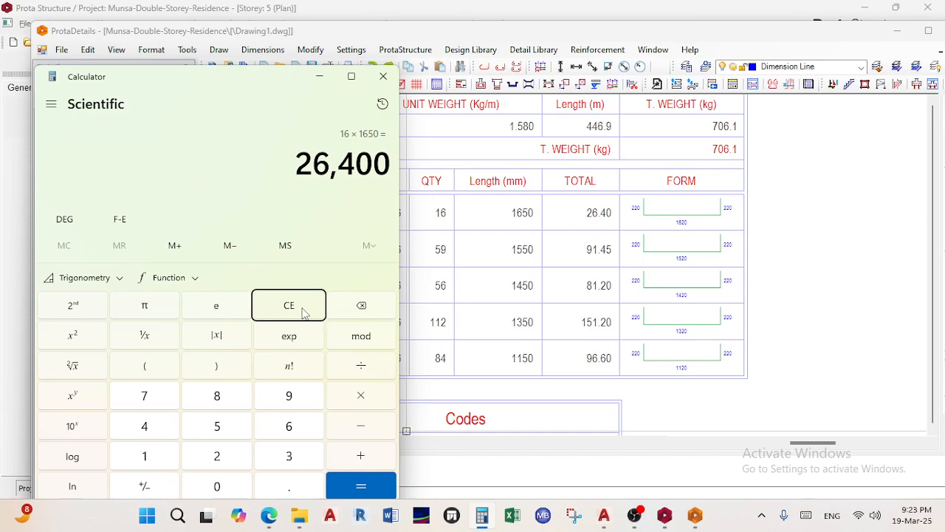
{"action": "type", "text": "100"}
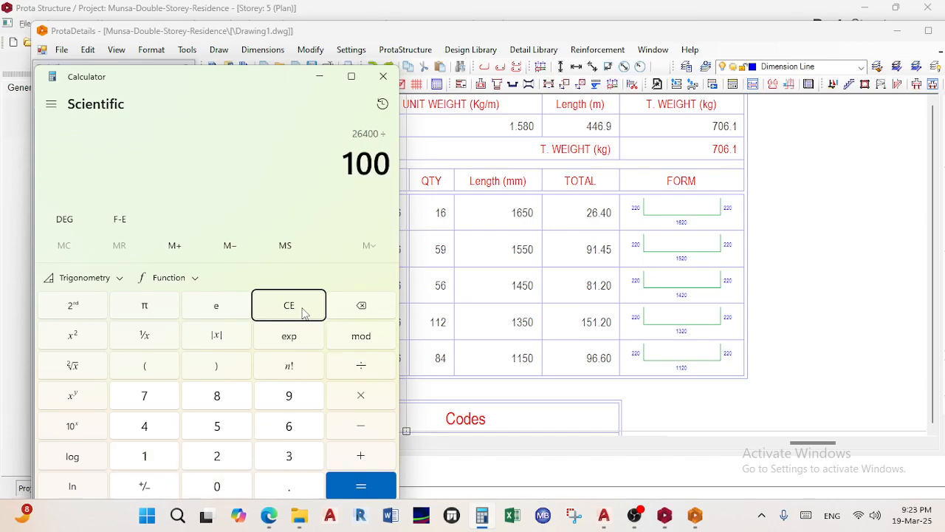
{"action": "type", "text": "000"}
{"action": "key", "text": "Return"}
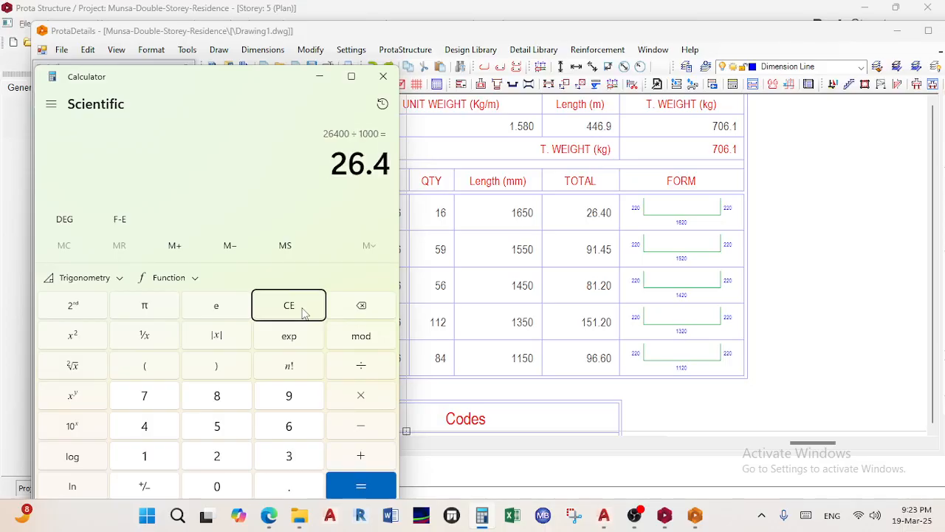
Sum the row totals to 446.85 m and convert 706.023 kg to 0.706023 tonnes
{"action": "type", "text": "91."}
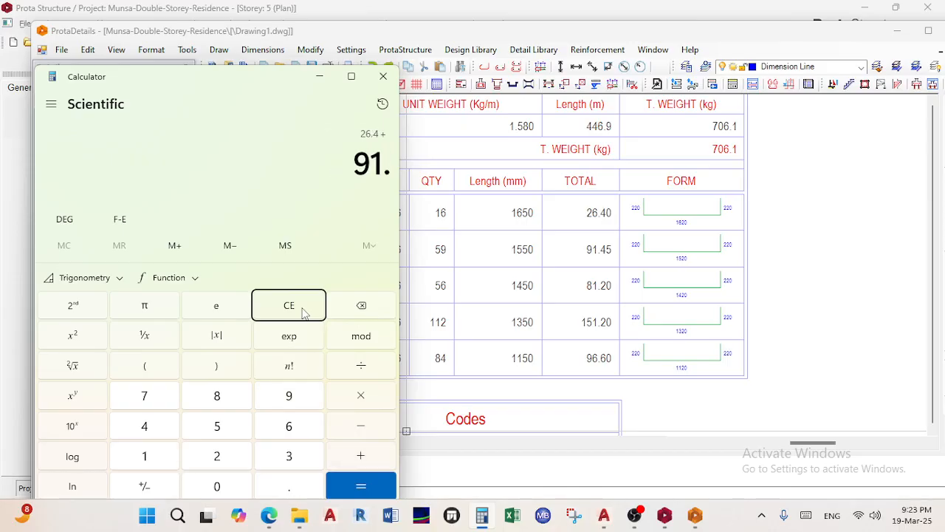
{"action": "type", "text": "45+81.20"}
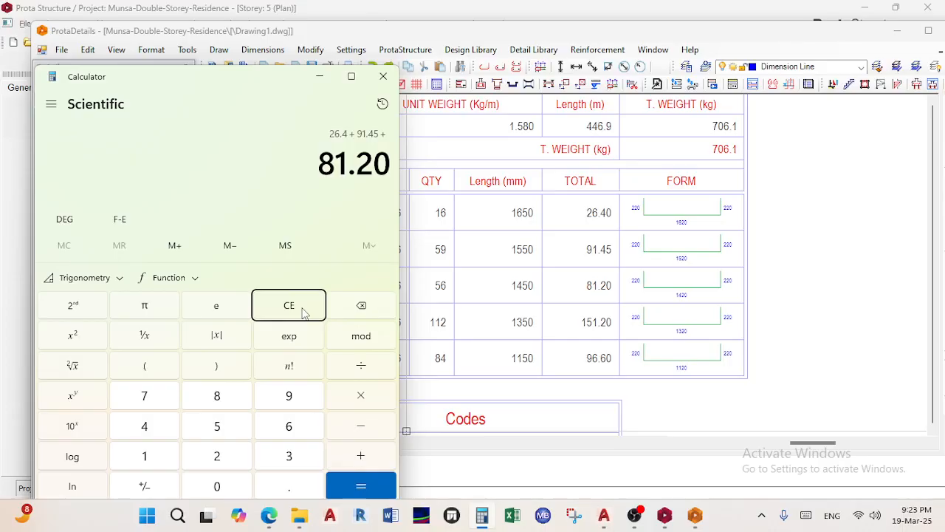
{"action": "type", "text": "+151.20+96.60"}
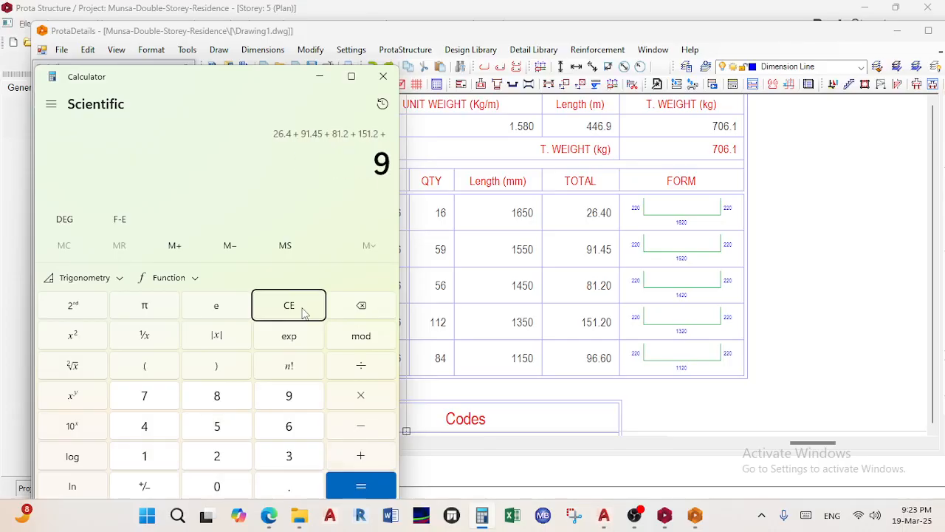
{"action": "key", "text": "Return"}
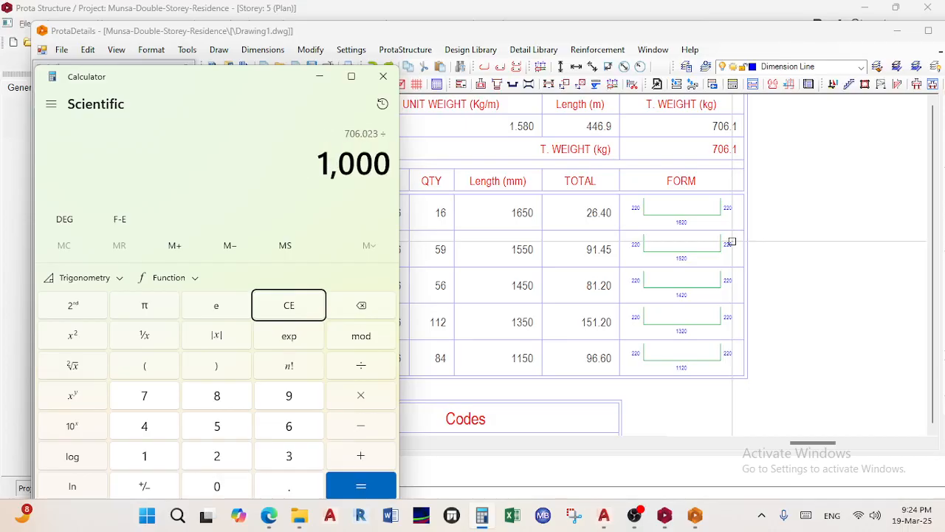
{"action": "key", "text": "Return"}
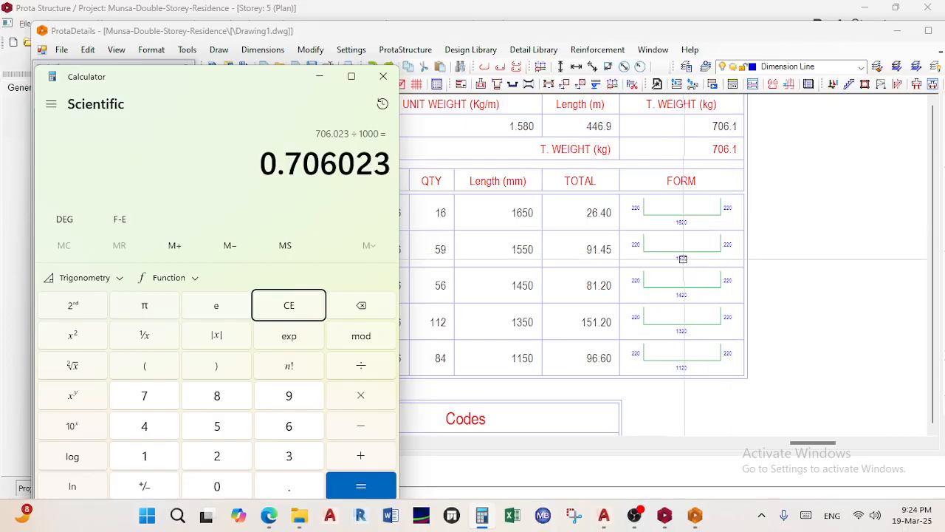
Minimise Calculator and zoom out to view all drawing sheets, including the pad footing sheet
{"action": "left_click", "coordinate": [328, 84]}
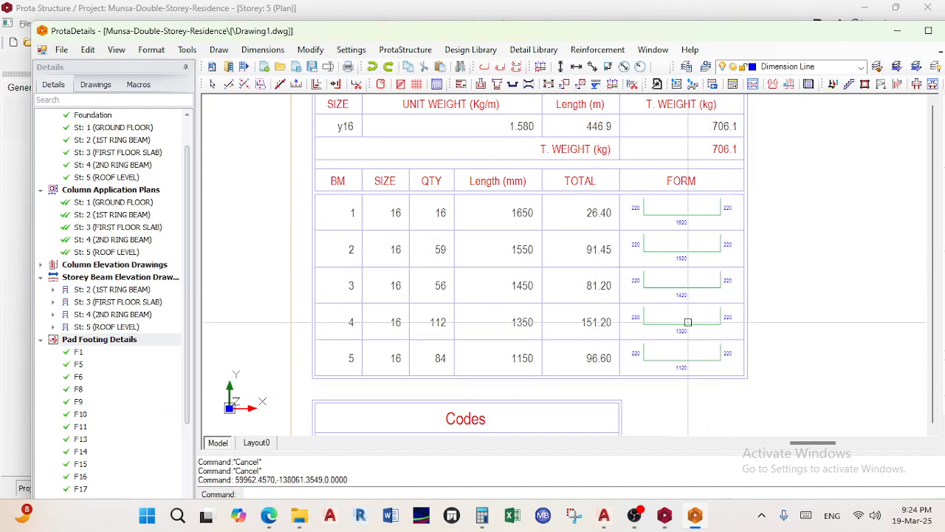
{"action": "scroll", "coordinate": [700, 237], "scroll_direction": "down", "scroll_amount": 6}
{"action": "mouse_move", "coordinate": [605, 366]}
{"action": "middle_mouse_down"}
{"action": "mouse_move", "coordinate": [604, 270]}
{"action": "mouse_move", "coordinate": [652, 125]}
{"action": "middle_mouse_up"}
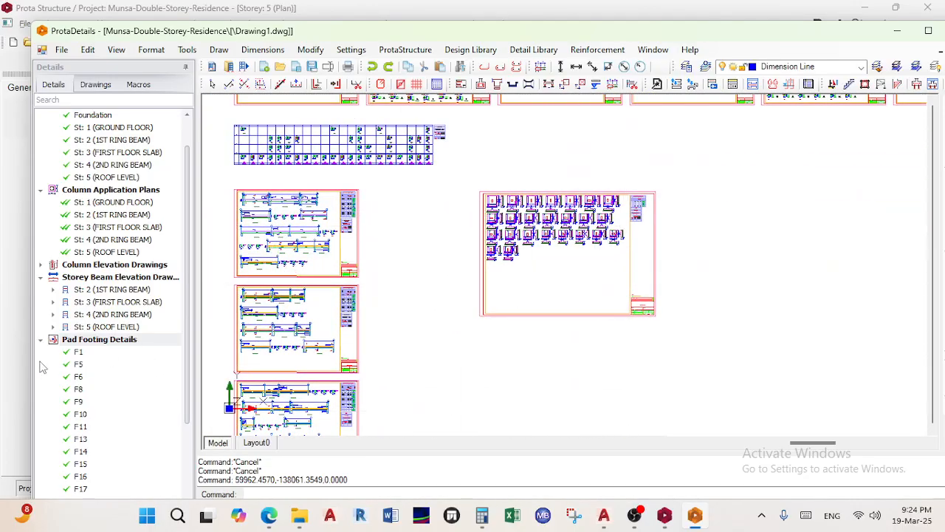
{"action": "scroll", "coordinate": [454, 350], "scroll_direction": "down", "scroll_amount": 3}
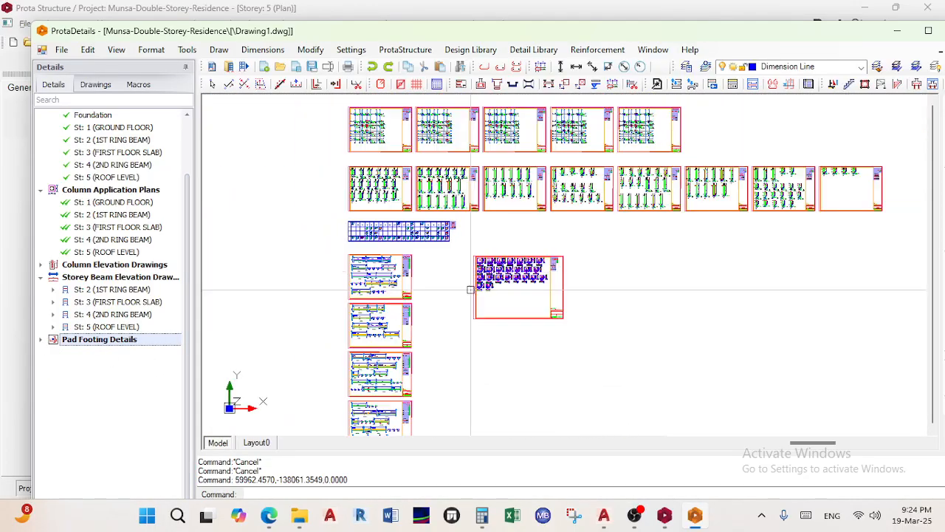
{"action": "middle_click_drag", "start_coordinate": [454, 264], "coordinate": [458, 358]}
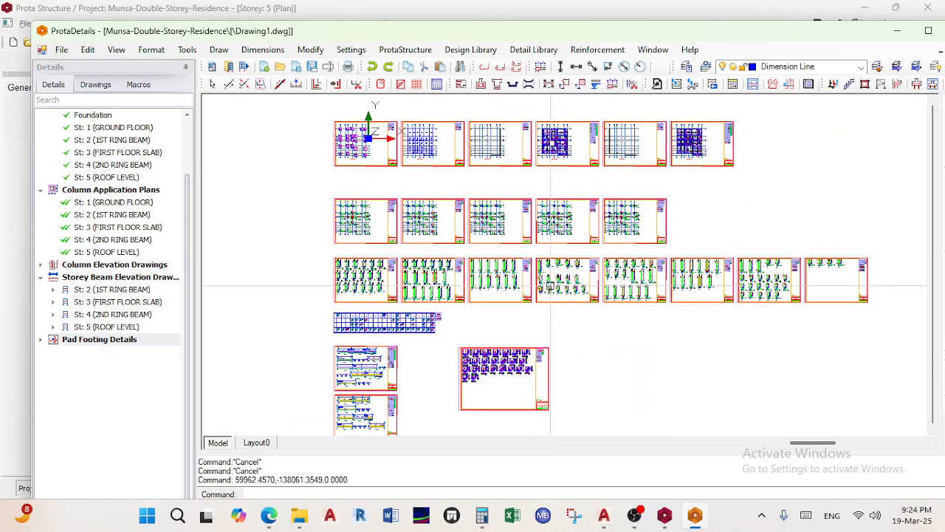
{"action": "left_click", "coordinate": [603, 514]}
{"action": "scroll", "coordinate": [574, 342], "scroll_direction": "down", "scroll_amount": 6}
{"action": "scroll", "coordinate": [517, 264], "scroll_direction": "up", "scroll_amount": 10}
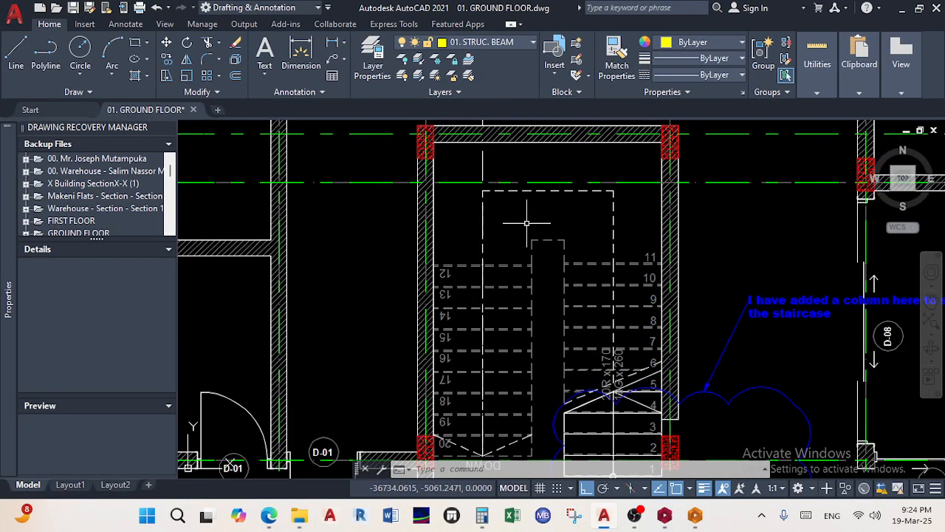
{"action": "middle_click_drag", "start_coordinate": [553, 279], "coordinate": [556, 168]}
{"action": "scroll", "coordinate": [584, 398], "scroll_direction": "up", "scroll_amount": 4}
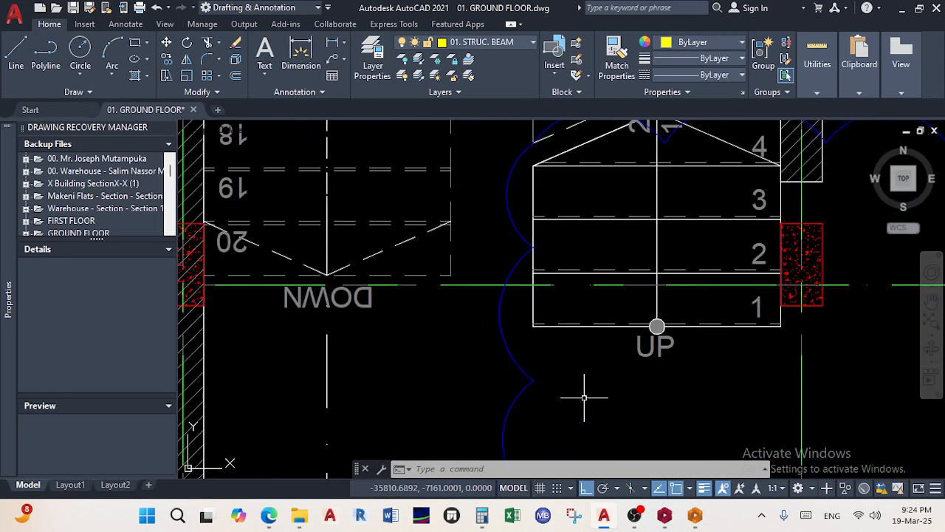
{"action": "scroll", "coordinate": [628, 336], "scroll_direction": "down", "scroll_amount": 3}
{"action": "scroll", "coordinate": [624, 348], "scroll_direction": "up", "scroll_amount": 3}
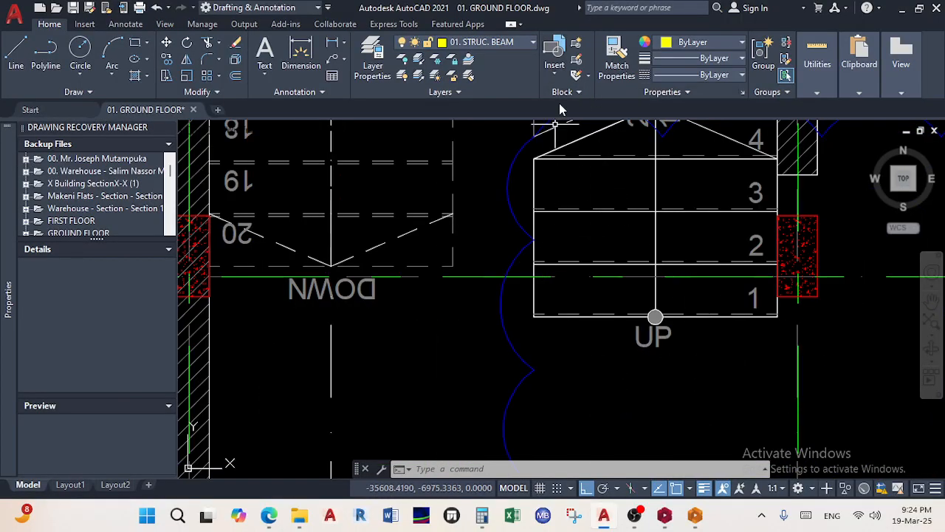
{"action": "left_click", "coordinate": [308, 62]}
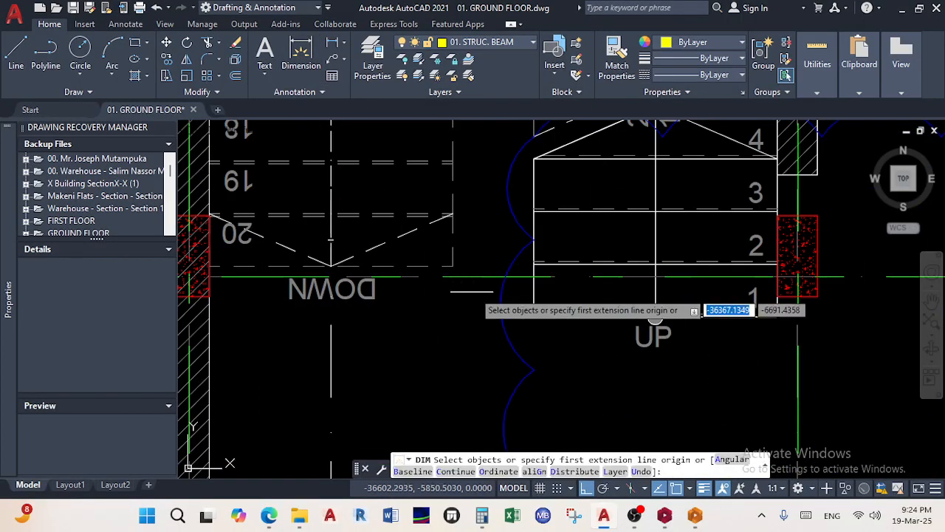
{"action": "scroll", "coordinate": [535, 339], "scroll_direction": "up", "scroll_amount": 5}
{"action": "left_click", "coordinate": [500, 246]}
{"action": "scroll", "coordinate": [561, 310], "scroll_direction": "down", "scroll_amount": 4}
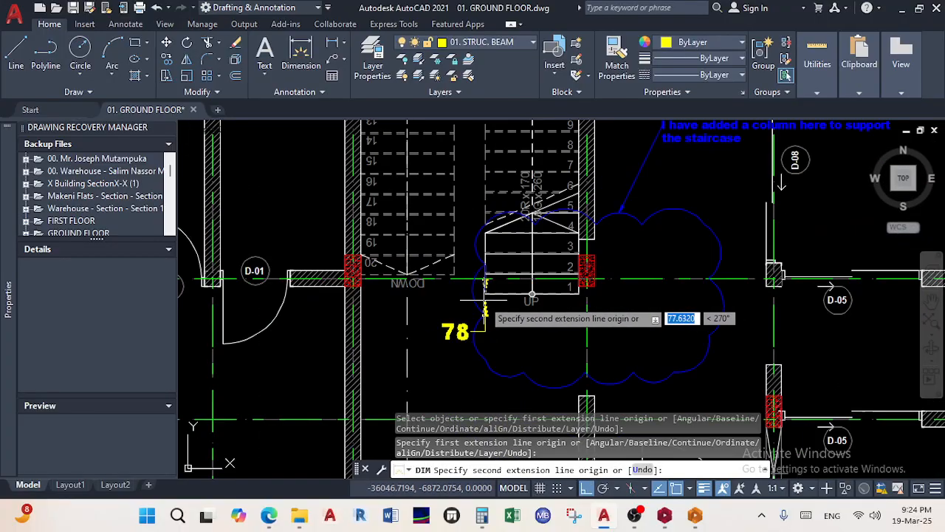
{"action": "scroll", "coordinate": [547, 311], "scroll_direction": "up", "scroll_amount": 6}
{"action": "scroll", "coordinate": [542, 251], "scroll_direction": "down", "scroll_amount": 2}
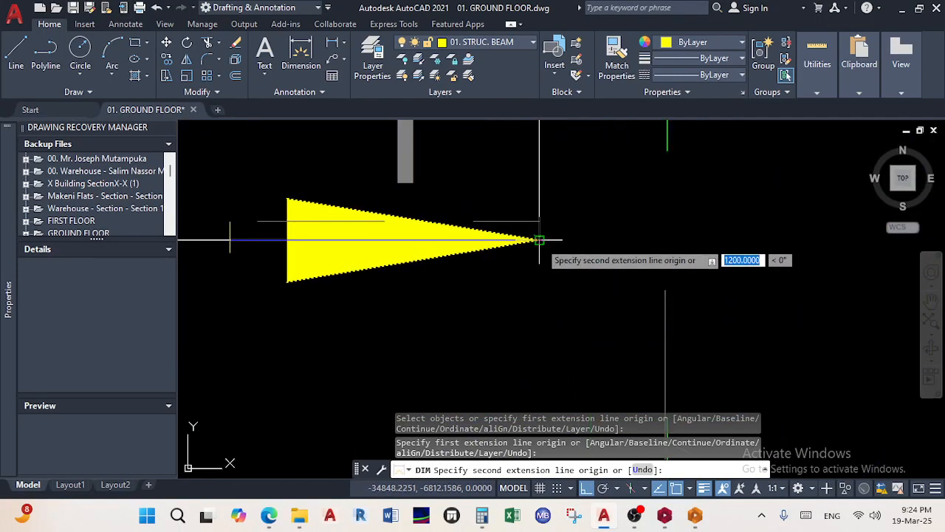
{"action": "left_click", "coordinate": [539, 240]}
{"action": "scroll", "coordinate": [510, 288], "scroll_direction": "down", "scroll_amount": 4}
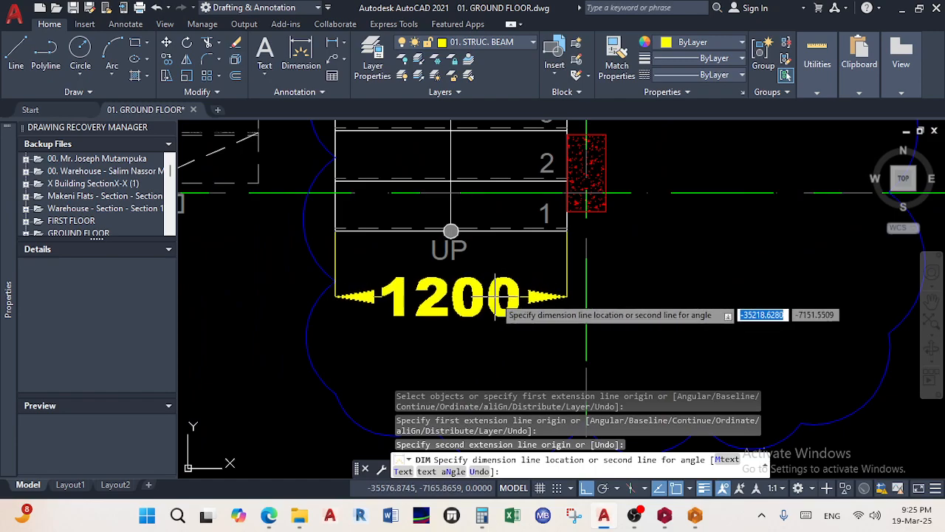
{"action": "scroll", "coordinate": [495, 310], "scroll_direction": "down", "scroll_amount": 5}
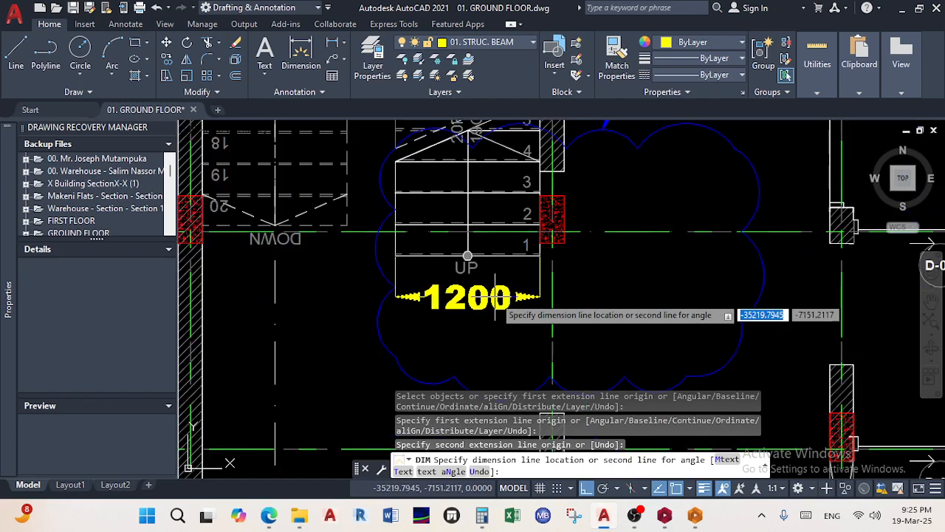
{"action": "scroll", "coordinate": [495, 310], "scroll_direction": "up", "scroll_amount": 4}
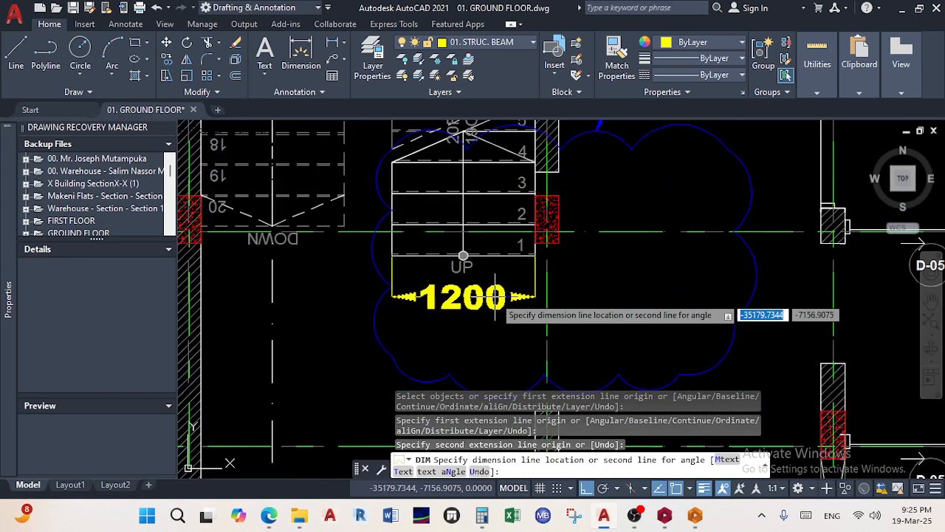
{"action": "key", "text": "Escape"}
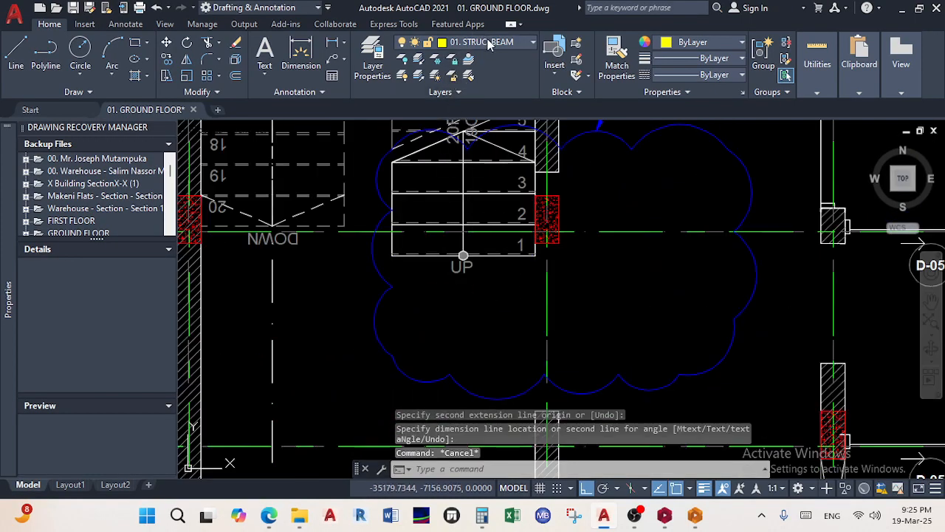
Make 02. DIMENSIONS the current layer and dimension the up flight's 1200 width
{"action": "left_click", "coordinate": [488, 43]}
{"action": "left_click", "coordinate": [482, 91]}
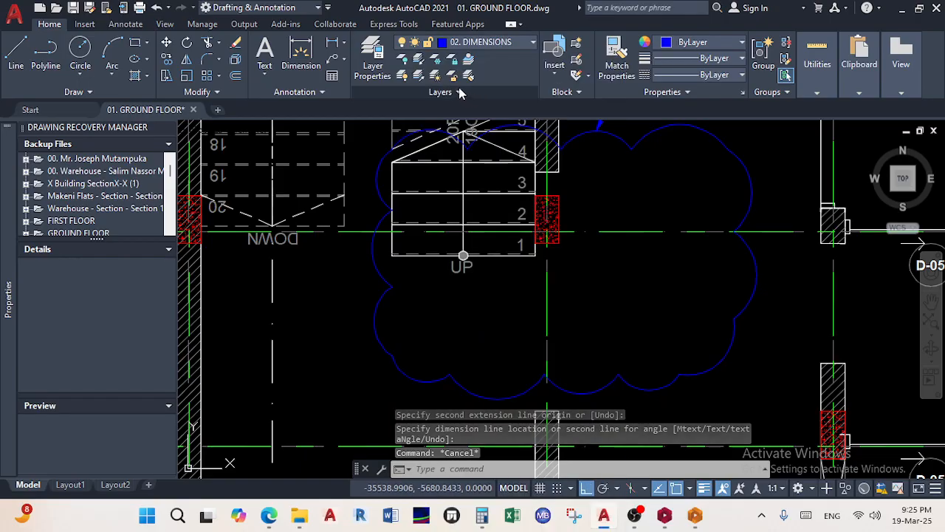
{"action": "left_click", "coordinate": [300, 52]}
{"action": "scroll", "coordinate": [366, 209], "scroll_direction": "up", "scroll_amount": 3}
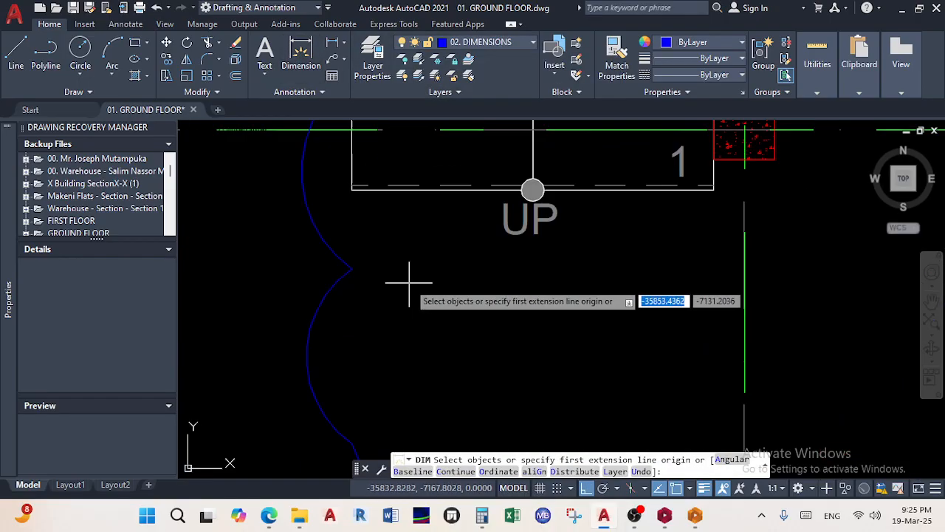
{"action": "left_click", "coordinate": [420, 190]}
{"action": "left_click", "coordinate": [413, 299]}
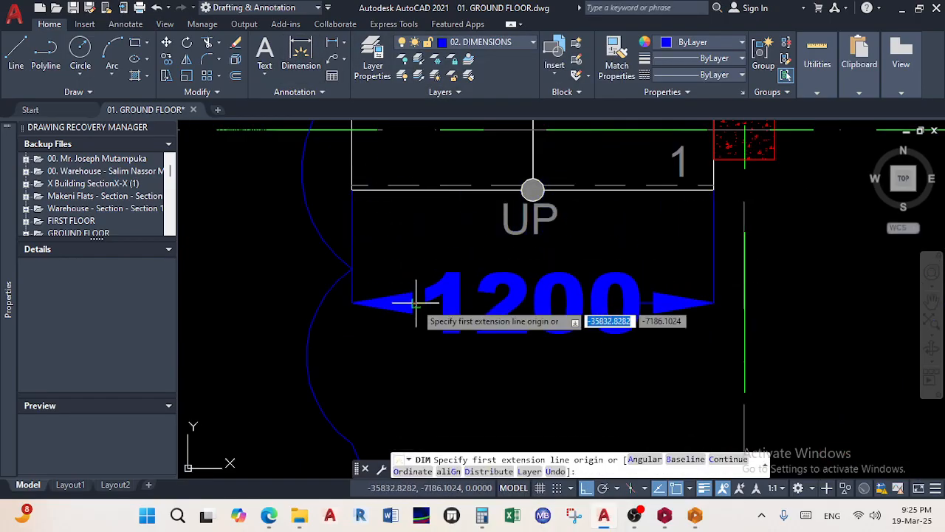
Dimension the down flight's 1200 width from its tread end to the stairwell wall
{"action": "scroll", "coordinate": [413, 299], "scroll_direction": "down", "scroll_amount": 5}
{"action": "middle_click_drag", "start_coordinate": [530, 316], "coordinate": [480, 414]}
{"action": "scroll", "coordinate": [491, 207], "scroll_direction": "down", "scroll_amount": 5}
{"action": "scroll", "coordinate": [321, 262], "scroll_direction": "up", "scroll_amount": 6}
{"action": "scroll", "coordinate": [445, 308], "scroll_direction": "down", "scroll_amount": 4}
{"action": "scroll", "coordinate": [502, 244], "scroll_direction": "up", "scroll_amount": 8}
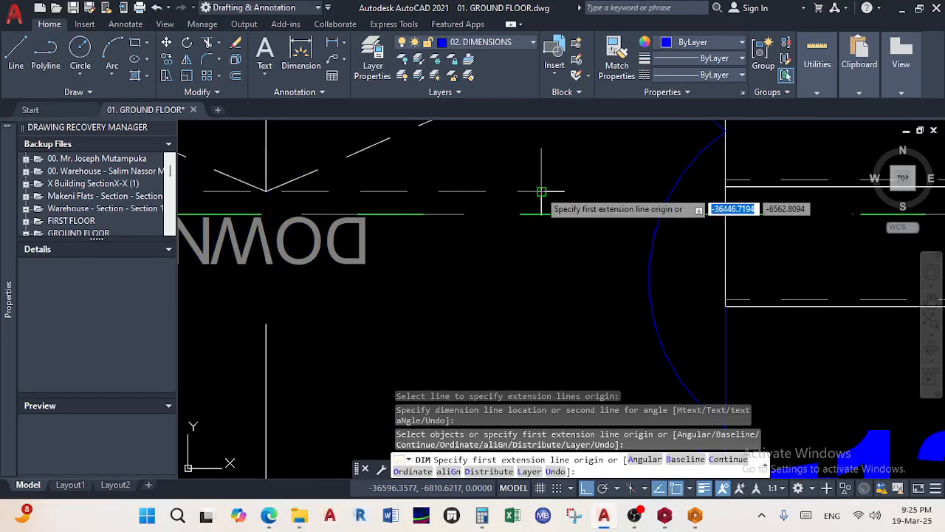
{"action": "left_click", "coordinate": [541, 190]}
{"action": "scroll", "coordinate": [473, 222], "scroll_direction": "down", "scroll_amount": 6}
{"action": "middle_click_drag", "start_coordinate": [361, 249], "coordinate": [478, 219]}
{"action": "scroll", "coordinate": [479, 219], "scroll_direction": "up", "scroll_amount": 5}
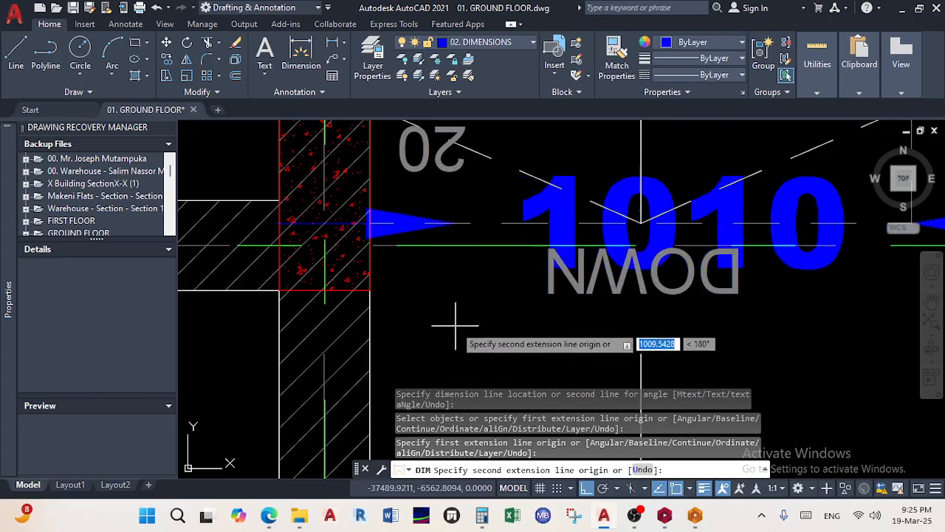
{"action": "left_click", "coordinate": [379, 223]}
{"action": "scroll", "coordinate": [378, 223], "scroll_direction": "down", "scroll_amount": 6}
{"action": "middle_click_drag", "start_coordinate": [415, 302], "coordinate": [389, 233]}
{"action": "scroll", "coordinate": [389, 235], "scroll_direction": "down", "scroll_amount": 2}
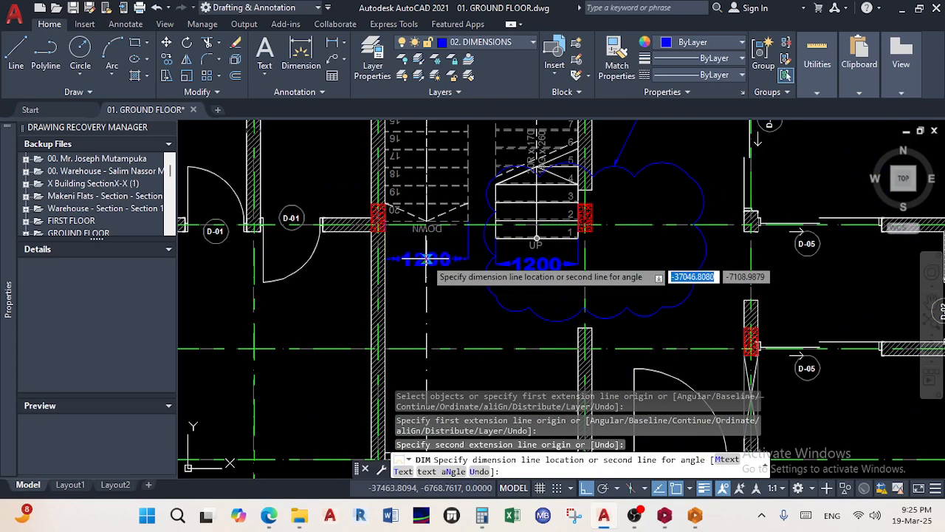
{"action": "left_click", "coordinate": [476, 265]}
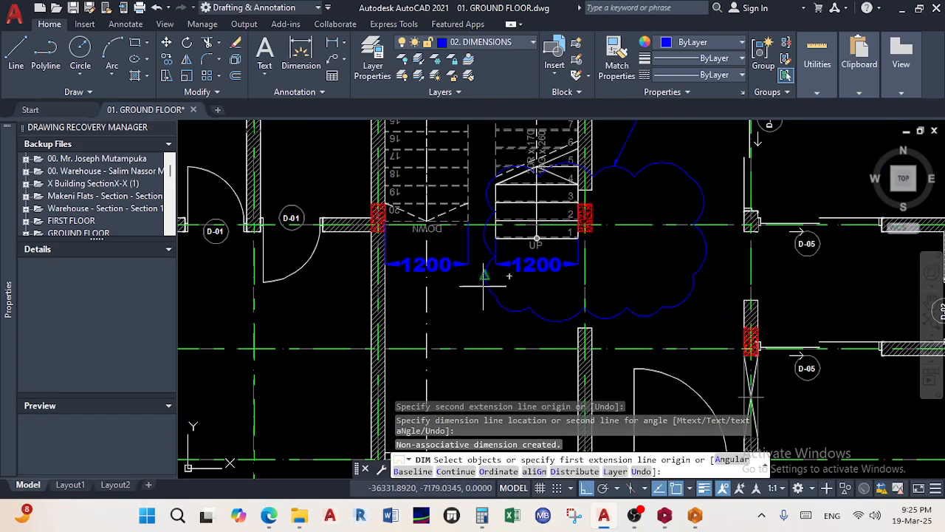
{"action": "scroll", "coordinate": [417, 265], "scroll_direction": "up", "scroll_amount": 5}
{"action": "scroll", "coordinate": [415, 267], "scroll_direction": "up", "scroll_amount": 2}
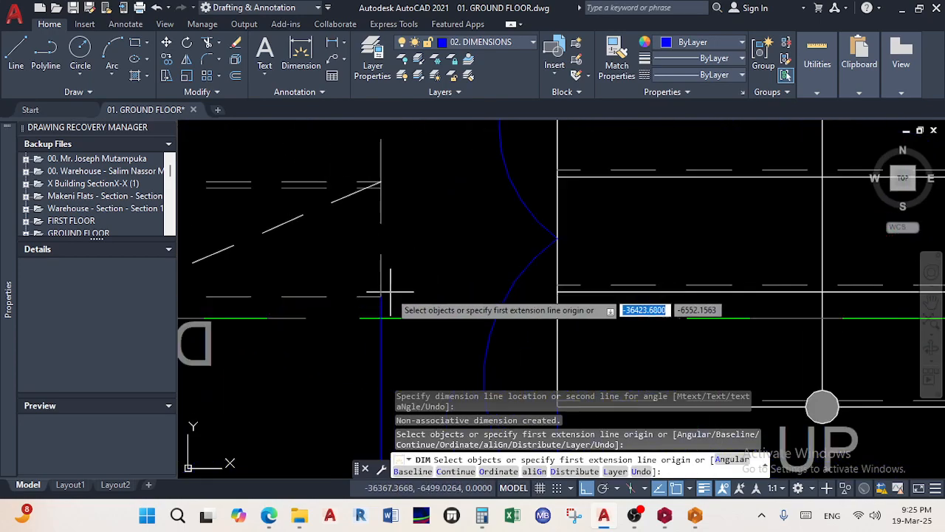
Dimension the 400 gap between the two flights, placed near tread 10
{"action": "left_click", "coordinate": [380, 295]}
{"action": "left_click", "coordinate": [564, 292]}
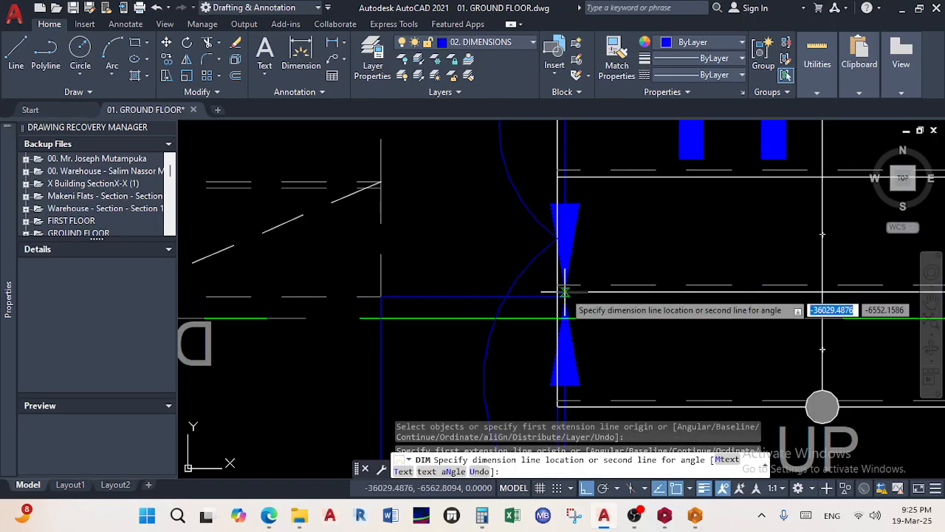
{"action": "scroll", "coordinate": [564, 288], "scroll_direction": "down", "scroll_amount": 3}
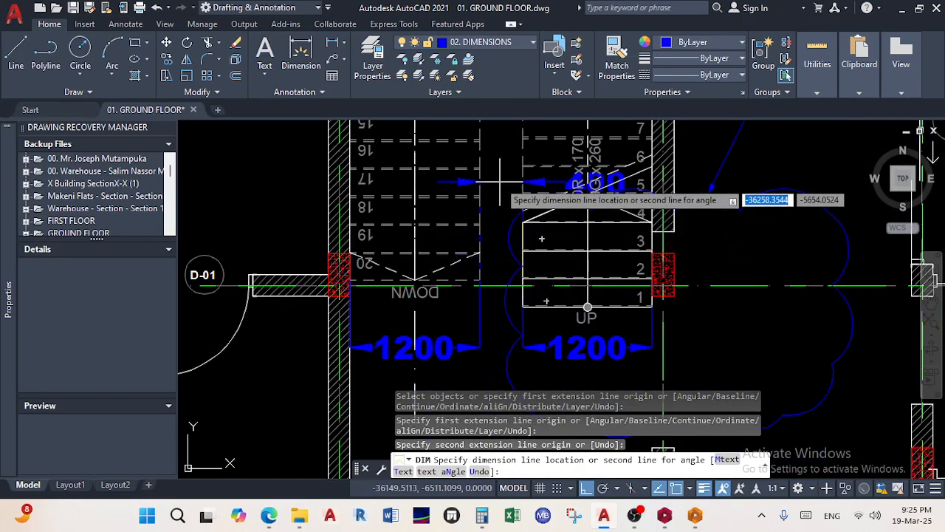
{"action": "middle_click_drag", "start_coordinate": [499, 183], "coordinate": [479, 295]}
{"action": "middle_click_drag", "start_coordinate": [488, 174], "coordinate": [487, 293]}
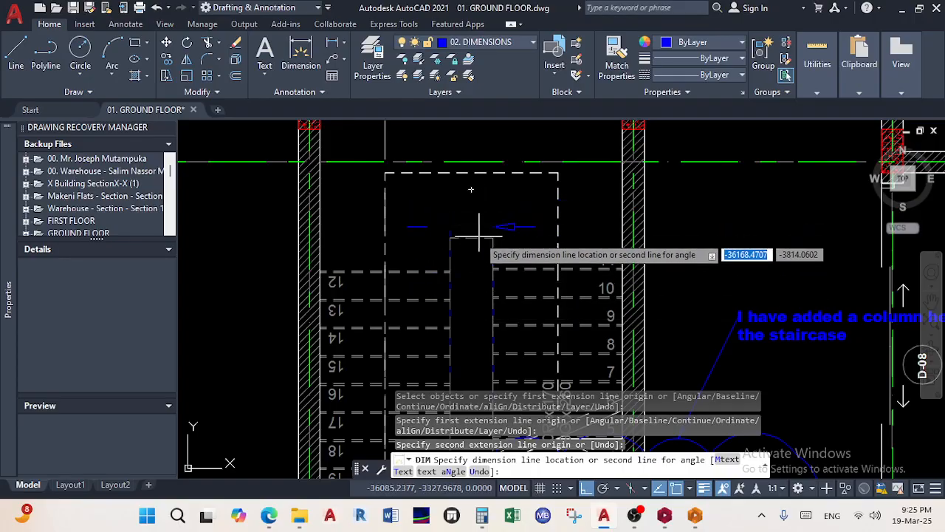
{"action": "left_click", "coordinate": [477, 288]}
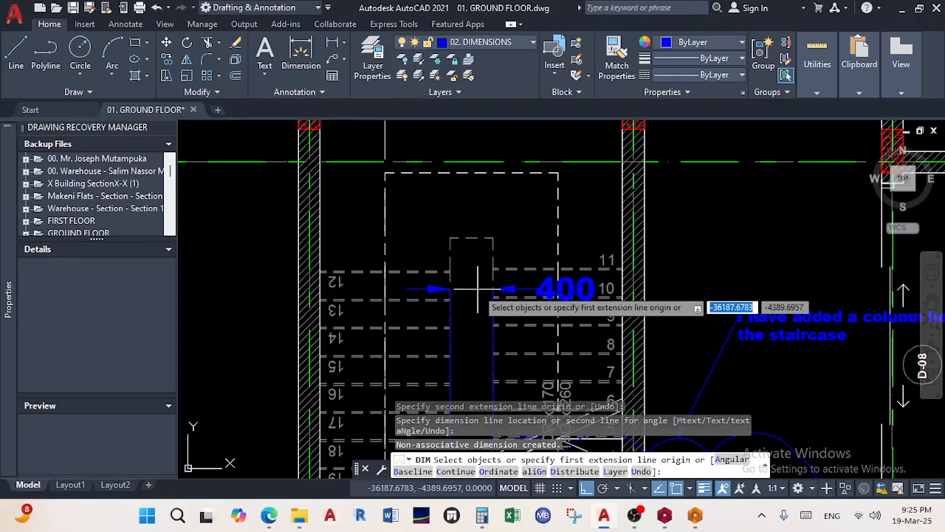
{"action": "scroll", "coordinate": [480, 291], "scroll_direction": "down", "scroll_amount": 5}
{"action": "scroll", "coordinate": [514, 301], "scroll_direction": "up", "scroll_amount": 5}
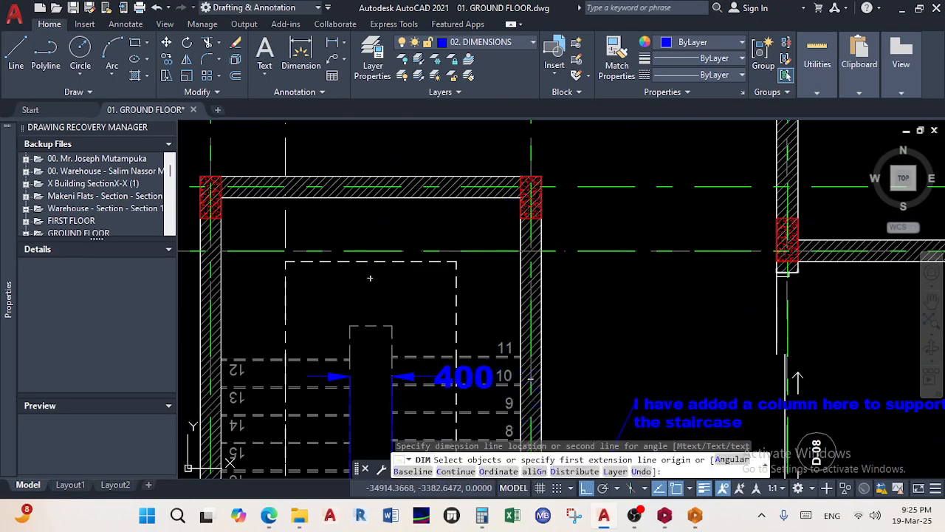
{"action": "scroll", "coordinate": [525, 362], "scroll_direction": "up", "scroll_amount": 2}
Dimension the stairwell side from the wall corner to the column corner, measuring 1511
{"action": "scroll", "coordinate": [521, 361], "scroll_direction": "up", "scroll_amount": 2}
{"action": "scroll", "coordinate": [509, 356], "scroll_direction": "down", "scroll_amount": 5}
{"action": "scroll", "coordinate": [576, 318], "scroll_direction": "up", "scroll_amount": 5}
{"action": "scroll", "coordinate": [454, 325], "scroll_direction": "up", "scroll_amount": 2}
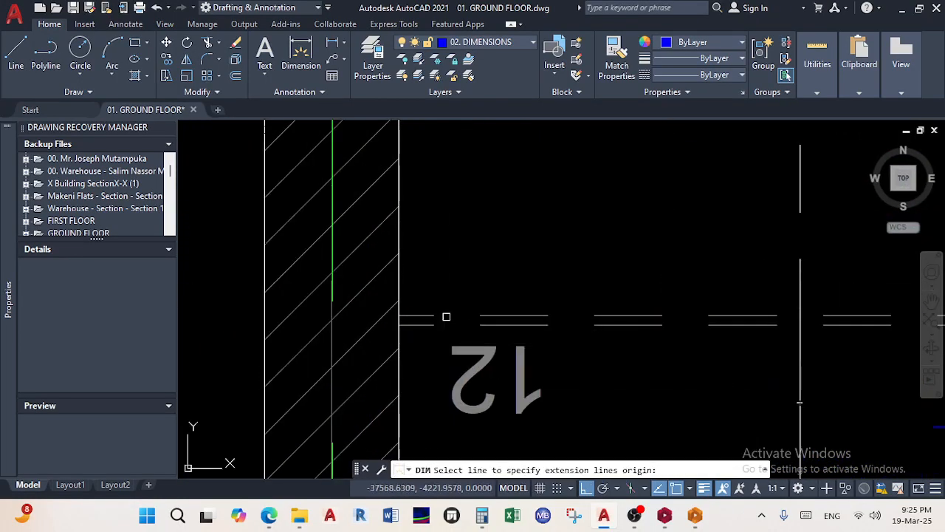
{"action": "left_click", "coordinate": [401, 316]}
{"action": "scroll", "coordinate": [426, 222], "scroll_direction": "down", "scroll_amount": 4}
{"action": "scroll", "coordinate": [432, 232], "scroll_direction": "up", "scroll_amount": 3}
{"action": "left_click", "coordinate": [418, 184]}
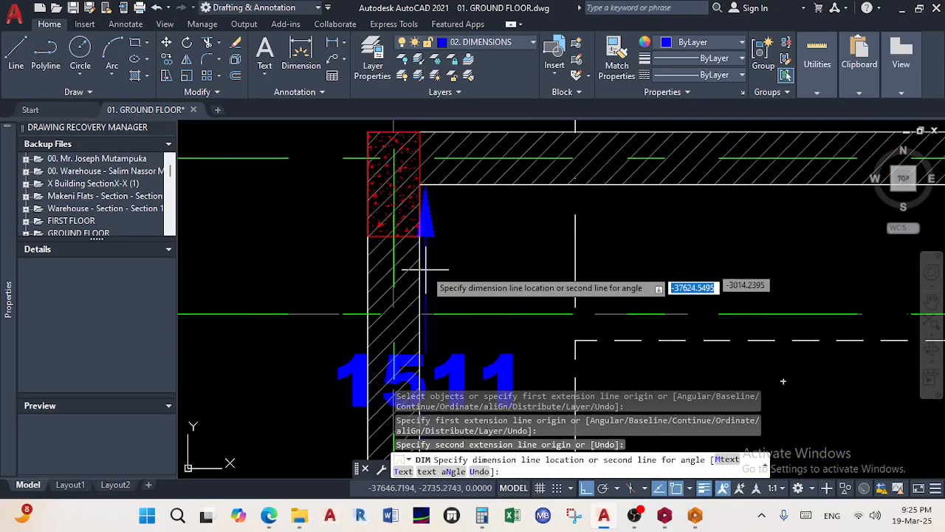
{"action": "scroll", "coordinate": [422, 211], "scroll_direction": "down", "scroll_amount": 3}
{"action": "left_click", "coordinate": [364, 268]}
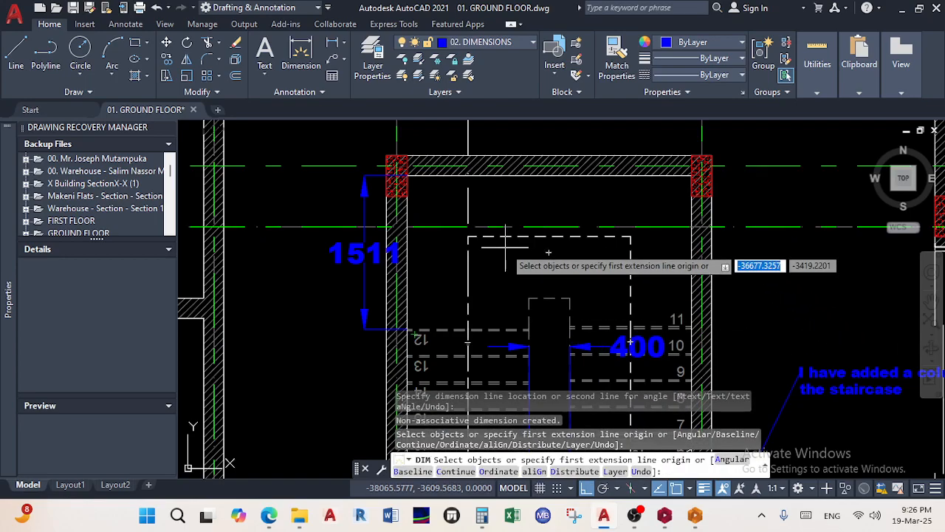
Add the 2800 dimension between the column corners above the stairwell and end the command
{"action": "scroll", "coordinate": [549, 253], "scroll_direction": "down", "scroll_amount": 3}
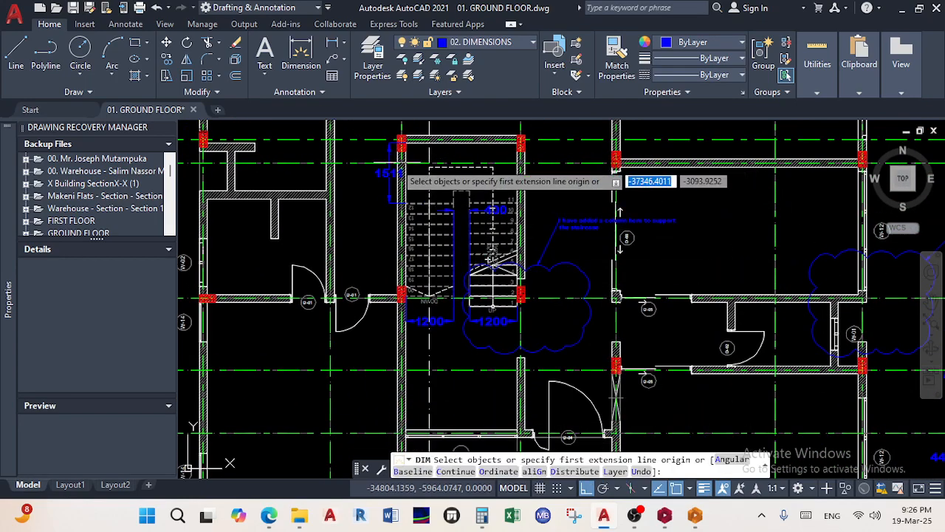
{"action": "scroll", "coordinate": [385, 177], "scroll_direction": "up", "scroll_amount": 3}
{"action": "scroll", "coordinate": [384, 177], "scroll_direction": "down", "scroll_amount": 3}
{"action": "scroll", "coordinate": [457, 295], "scroll_direction": "up", "scroll_amount": 2}
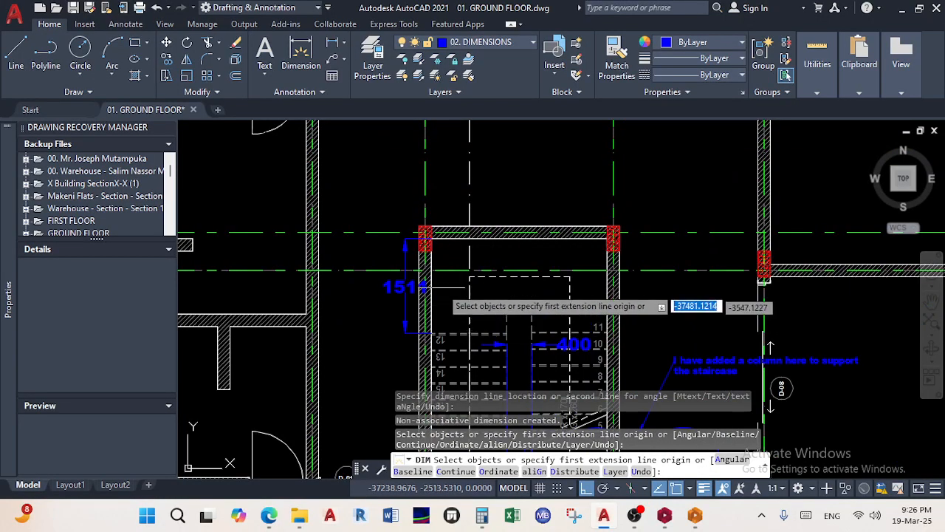
{"action": "scroll", "coordinate": [447, 230], "scroll_direction": "up", "scroll_amount": 3}
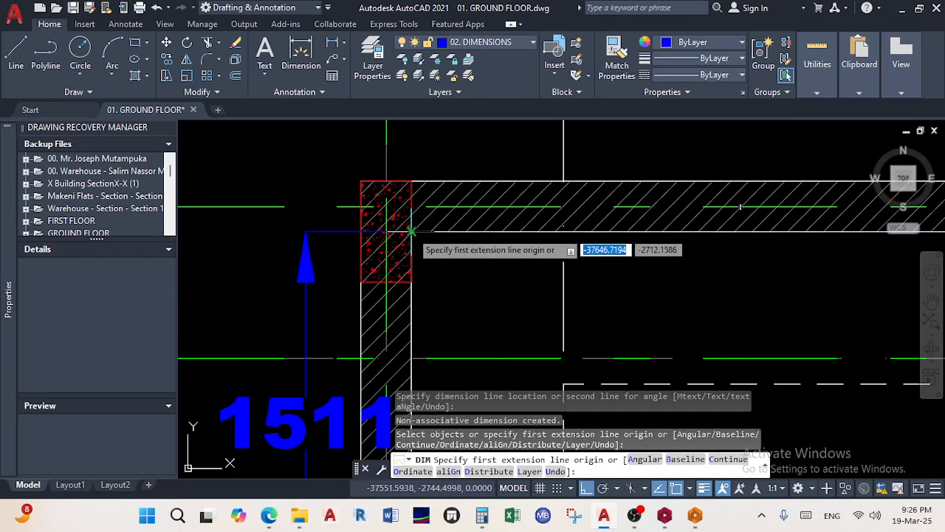
{"action": "left_click", "coordinate": [410, 231]}
{"action": "scroll", "coordinate": [458, 243], "scroll_direction": "down", "scroll_amount": 3}
{"action": "scroll", "coordinate": [623, 238], "scroll_direction": "up", "scroll_amount": 3}
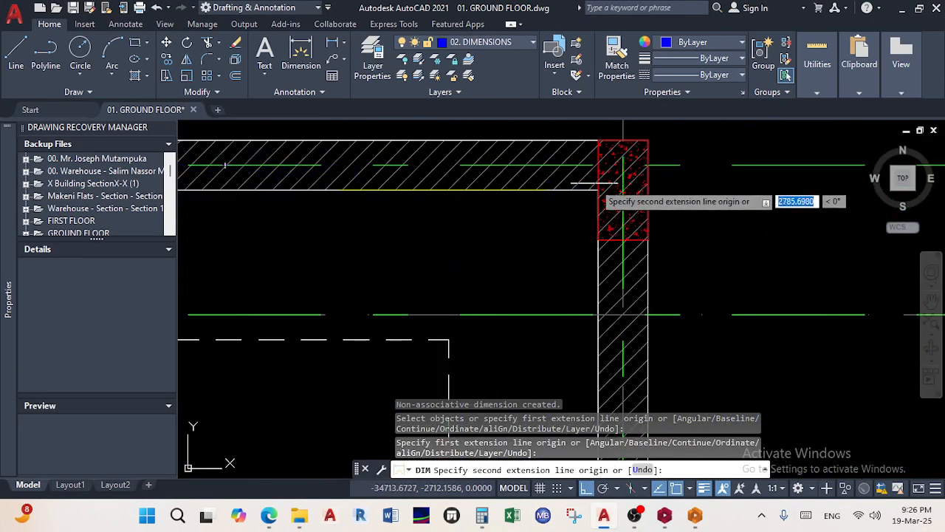
{"action": "left_click", "coordinate": [595, 191]}
{"action": "scroll", "coordinate": [517, 201], "scroll_direction": "down", "scroll_amount": 3}
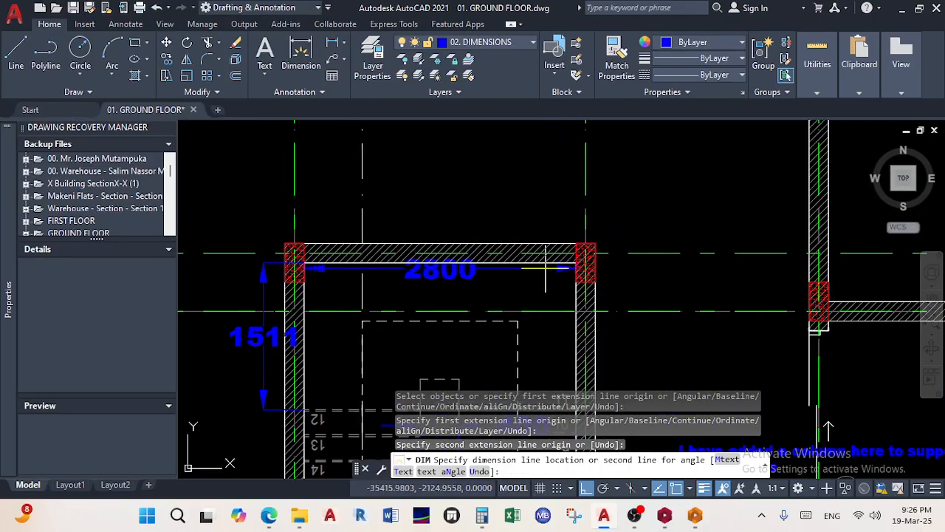
{"action": "left_click", "coordinate": [478, 200]}
{"action": "right_click", "coordinate": [489, 200]}
{"action": "left_click", "coordinate": [507, 211]}
Bring the stair flight back into view and compute 1200*2+400 = 2800 in Calculator
{"action": "middle_click_drag", "start_coordinate": [458, 343], "coordinate": [449, 213]}
{"action": "scroll", "coordinate": [449, 213], "scroll_direction": "down", "scroll_amount": 3}
{"action": "scroll", "coordinate": [472, 256], "scroll_direction": "up", "scroll_amount": 3}
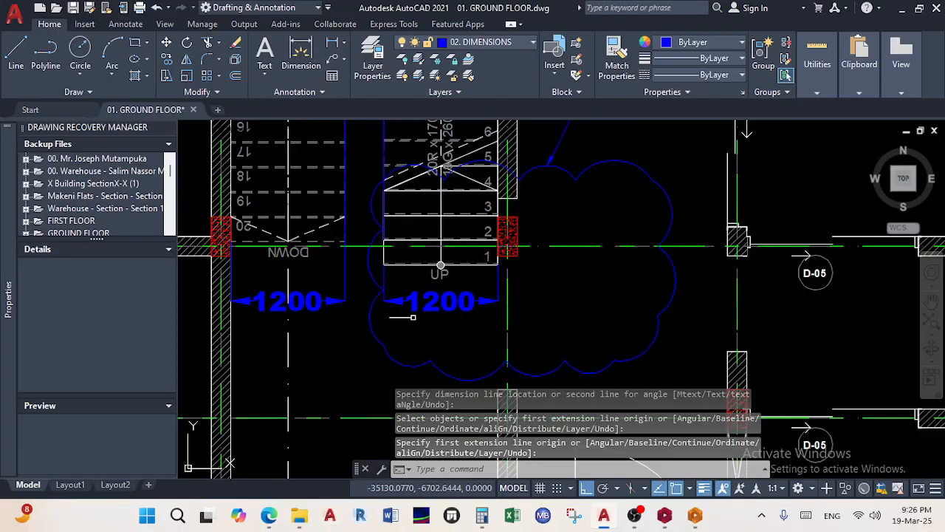
{"action": "middle_click_drag", "start_coordinate": [404, 303], "coordinate": [420, 373]}
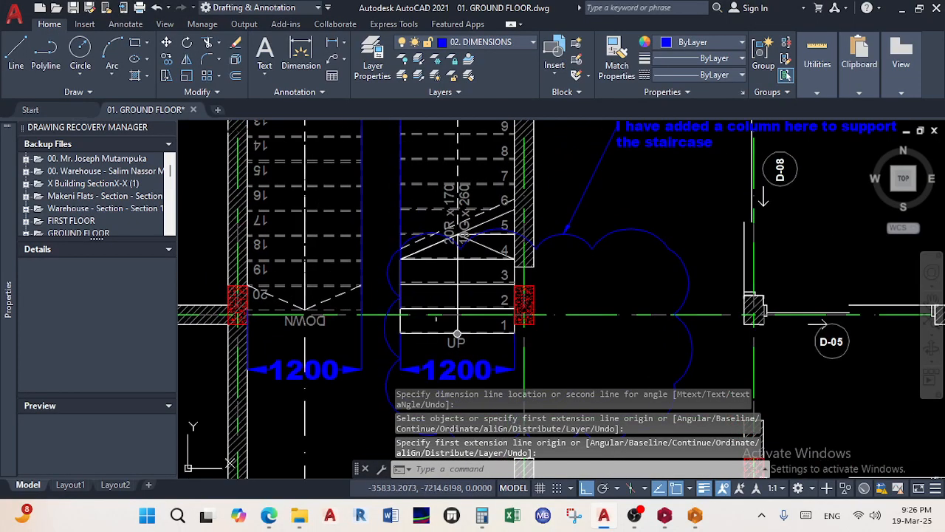
{"action": "left_click", "coordinate": [483, 516]}
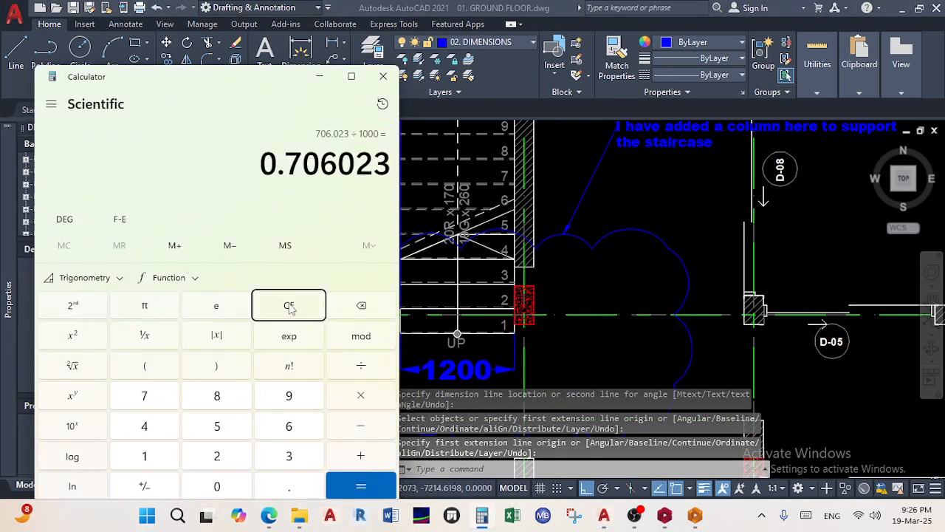
{"action": "type", "text": "*2+400"}
{"action": "key", "text": "Return"}
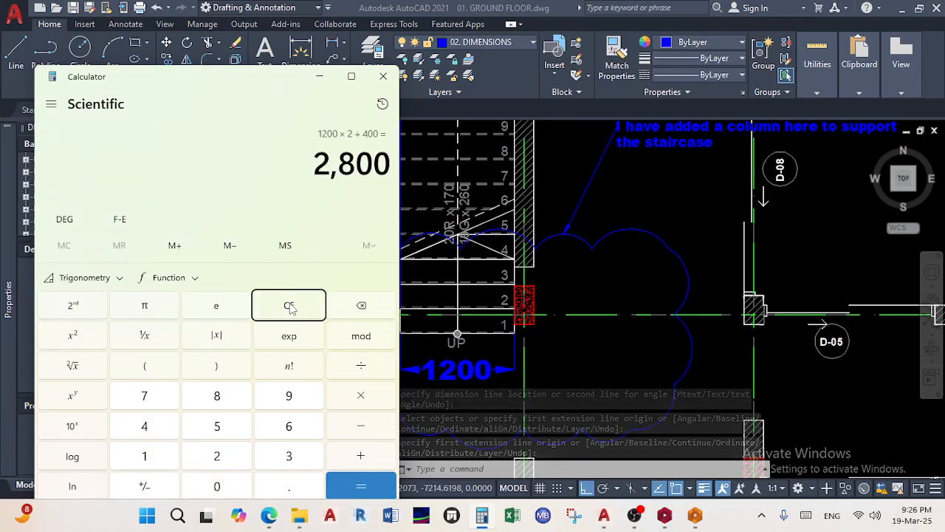
Hide the calculator and zoom in on the 1200 dimensions and first step of the stair plan
{"action": "left_click", "coordinate": [319, 76]}
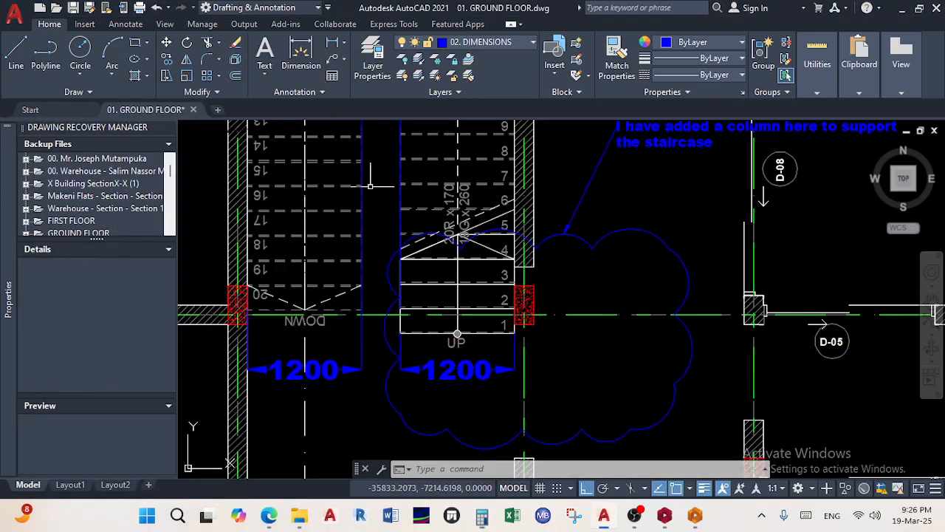
{"action": "scroll", "coordinate": [411, 266], "scroll_direction": "down", "scroll_amount": 3}
{"action": "scroll", "coordinate": [411, 266], "scroll_direction": "up", "scroll_amount": 4}
{"action": "scroll", "coordinate": [407, 196], "scroll_direction": "down", "scroll_amount": 2}
{"action": "scroll", "coordinate": [419, 347], "scroll_direction": "up", "scroll_amount": 2}
{"action": "middle_click_drag", "start_coordinate": [451, 337], "coordinate": [437, 208]}
{"action": "scroll", "coordinate": [433, 359], "scroll_direction": "up", "scroll_amount": 2}
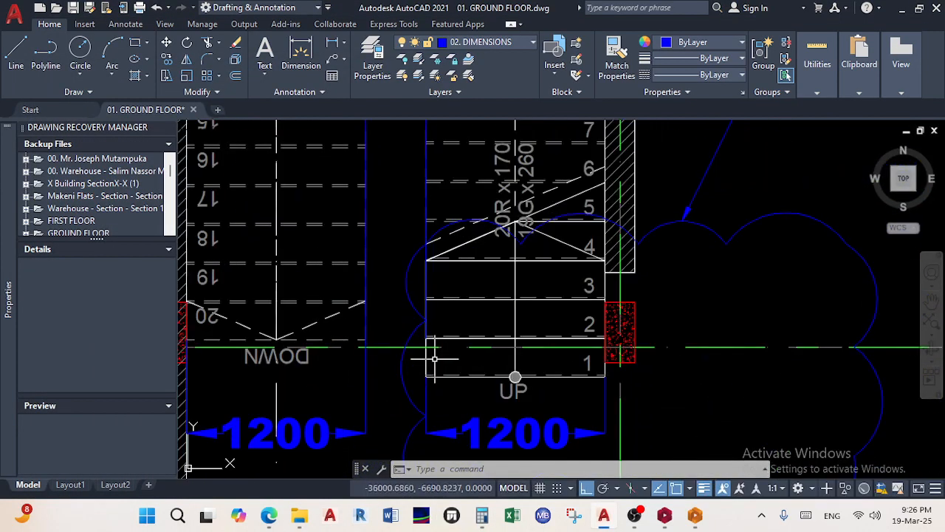
{"action": "scroll", "coordinate": [449, 364], "scroll_direction": "up", "scroll_amount": 2}
{"action": "scroll", "coordinate": [435, 385], "scroll_direction": "up", "scroll_amount": 2}
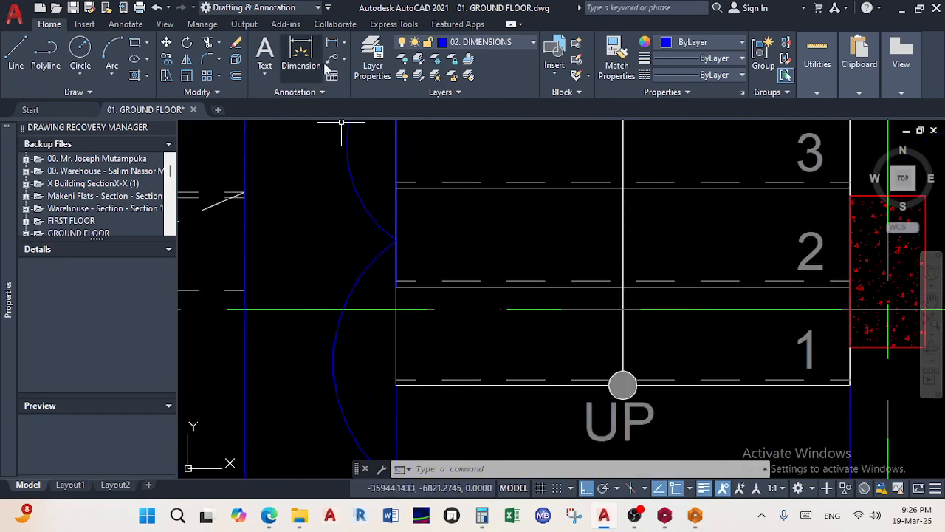
Add a 260 tread-depth dimension across the first step of the up flight
{"action": "left_click", "coordinate": [309, 59]}
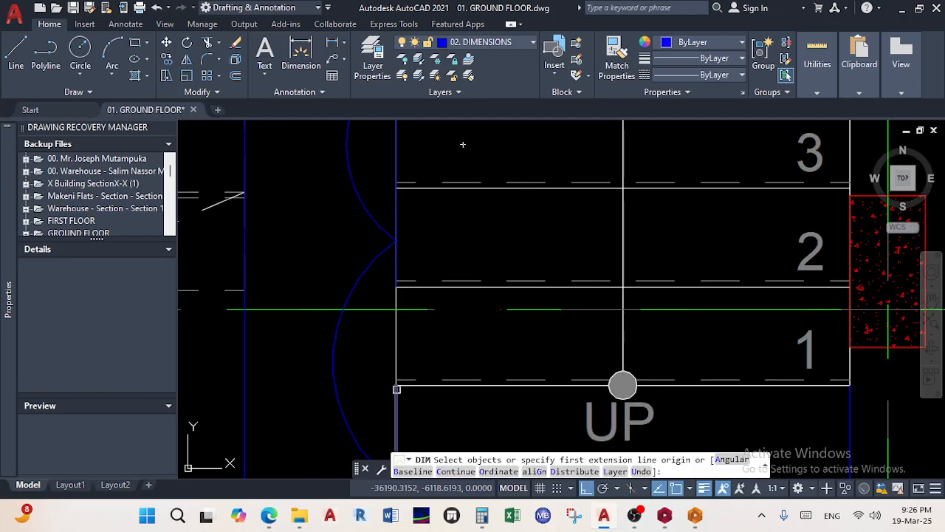
{"action": "scroll", "coordinate": [395, 391], "scroll_direction": "up", "scroll_amount": 5}
{"action": "left_click", "coordinate": [399, 377]}
{"action": "scroll", "coordinate": [413, 318], "scroll_direction": "down", "scroll_amount": 4}
{"action": "scroll", "coordinate": [422, 253], "scroll_direction": "up", "scroll_amount": 7}
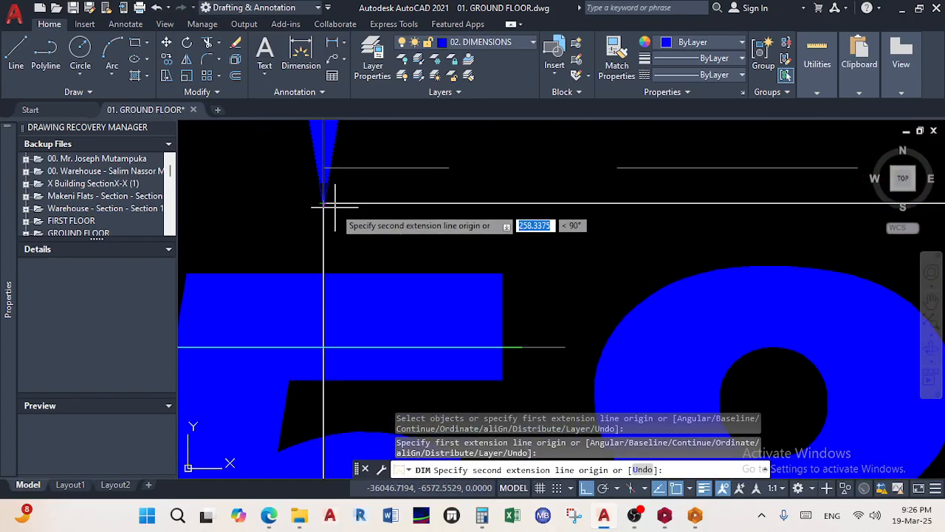
{"action": "left_click", "coordinate": [323, 203]}
{"action": "scroll", "coordinate": [323, 203], "scroll_direction": "down", "scroll_amount": 6}
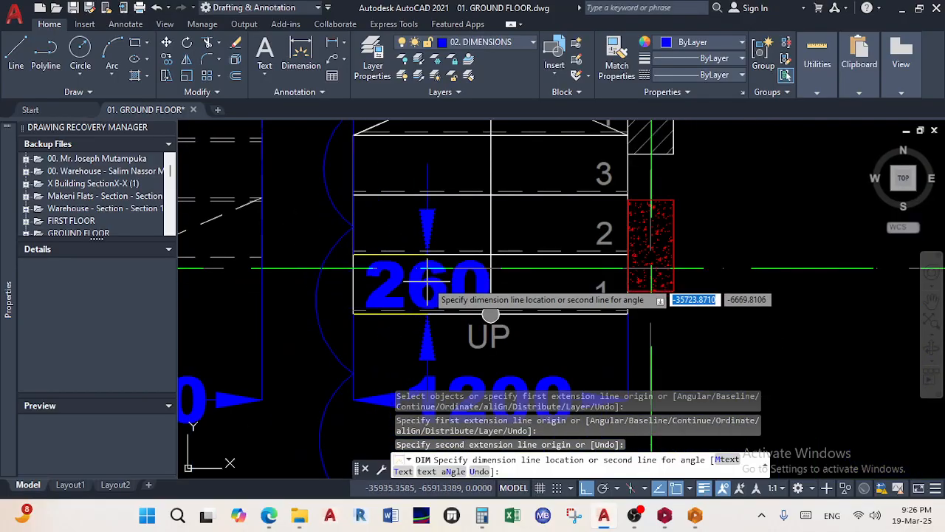
{"action": "left_click", "coordinate": [432, 281]}
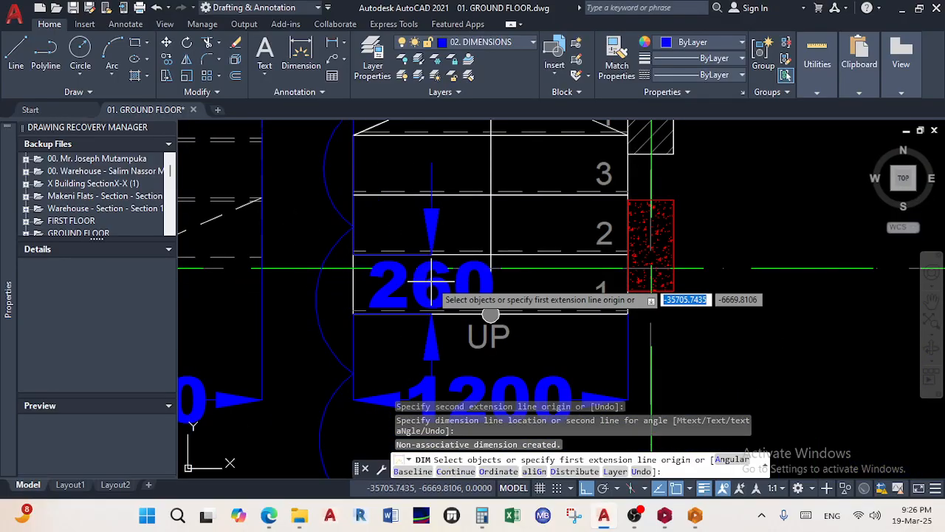
{"action": "right_click", "coordinate": [432, 282]}
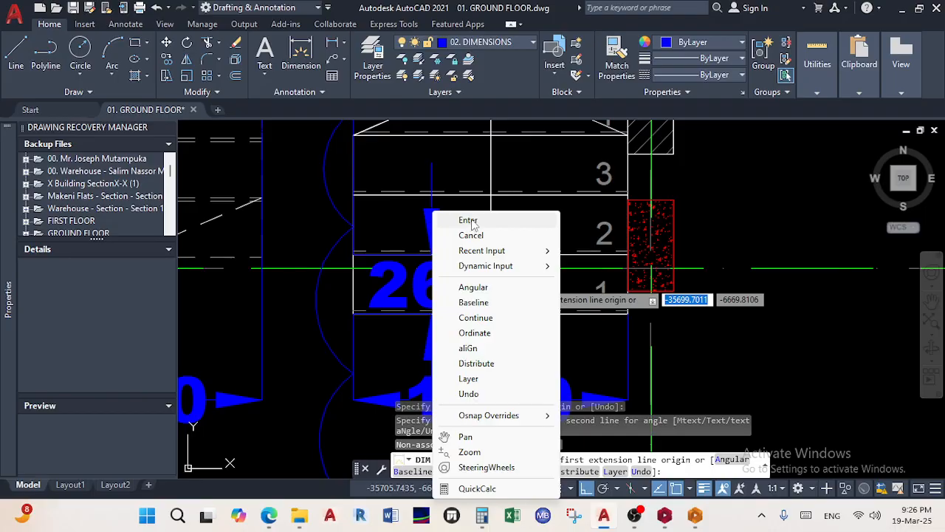
Dismiss the dimension menu and pan over to the Section X-X drawing
{"action": "key", "text": "Escape"}
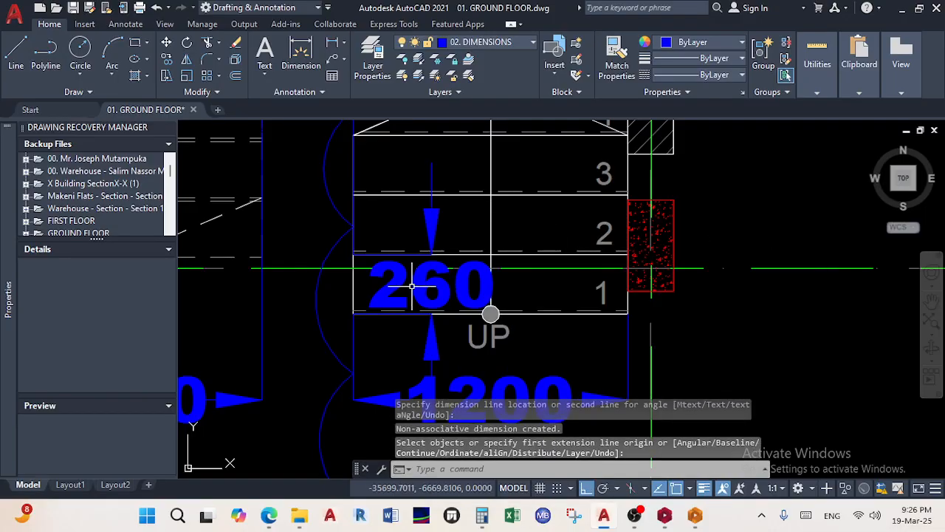
{"action": "scroll", "coordinate": [488, 307], "scroll_direction": "down", "scroll_amount": 5}
{"action": "scroll", "coordinate": [561, 296], "scroll_direction": "down", "scroll_amount": 5}
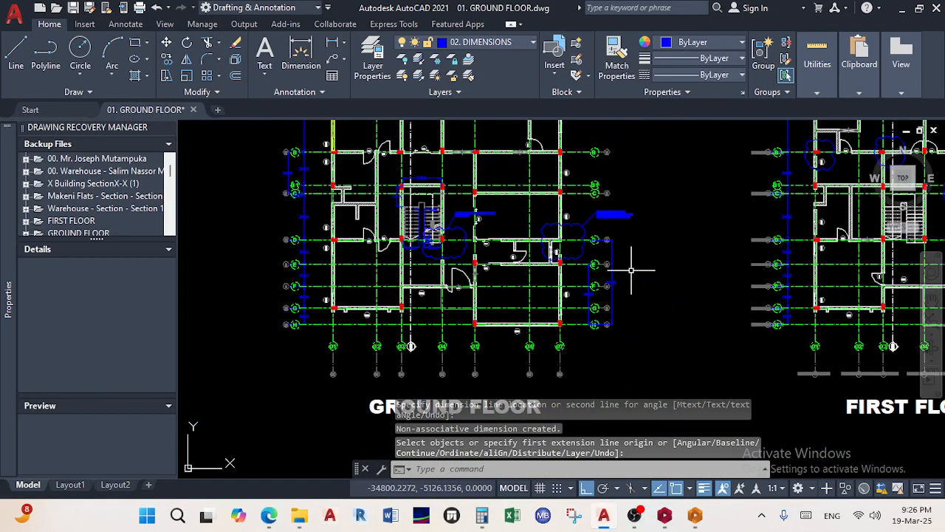
{"action": "mouse_move", "coordinate": [712, 264]}
{"action": "middle_mouse_down"}
{"action": "mouse_move", "coordinate": [629, 271]}
{"action": "mouse_move", "coordinate": [301, 235]}
{"action": "middle_mouse_up"}
{"action": "middle_click_drag", "start_coordinate": [555, 252], "coordinate": [365, 348]}
{"action": "scroll", "coordinate": [702, 269], "scroll_direction": "up", "scroll_amount": 3}
{"action": "scroll", "coordinate": [703, 269], "scroll_direction": "up", "scroll_amount": 8}
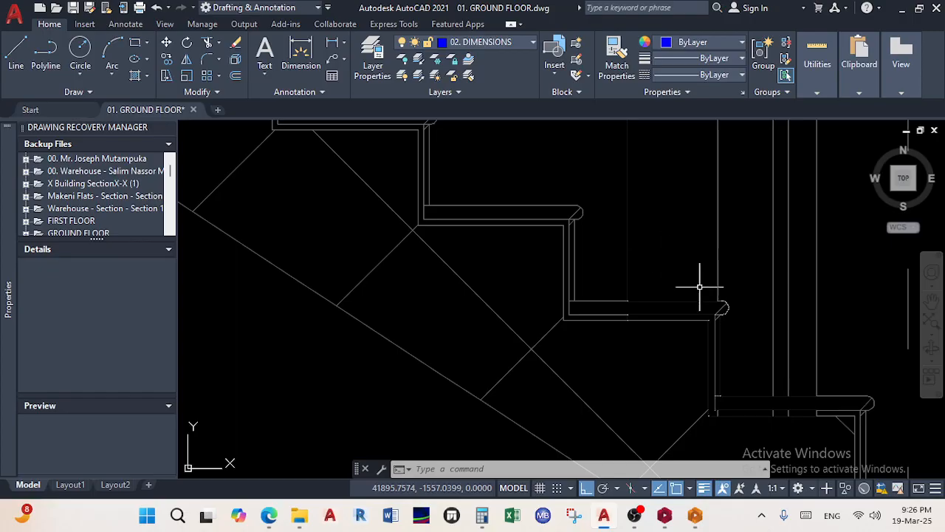
{"action": "scroll", "coordinate": [600, 214], "scroll_direction": "up", "scroll_amount": 4}
{"action": "key", "text": "Escape"}
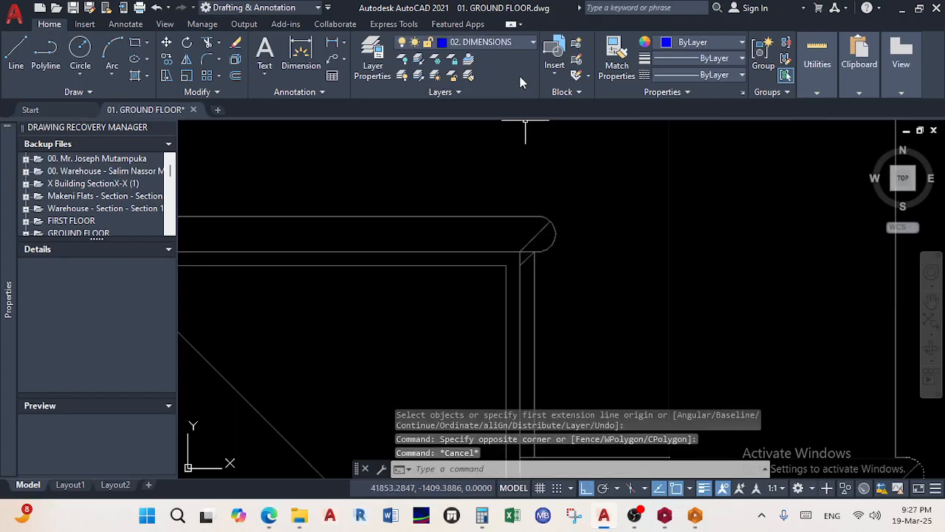
Start a linear dimension in Section X-X from the lower corner of a step riser
{"action": "left_click", "coordinate": [293, 74]}
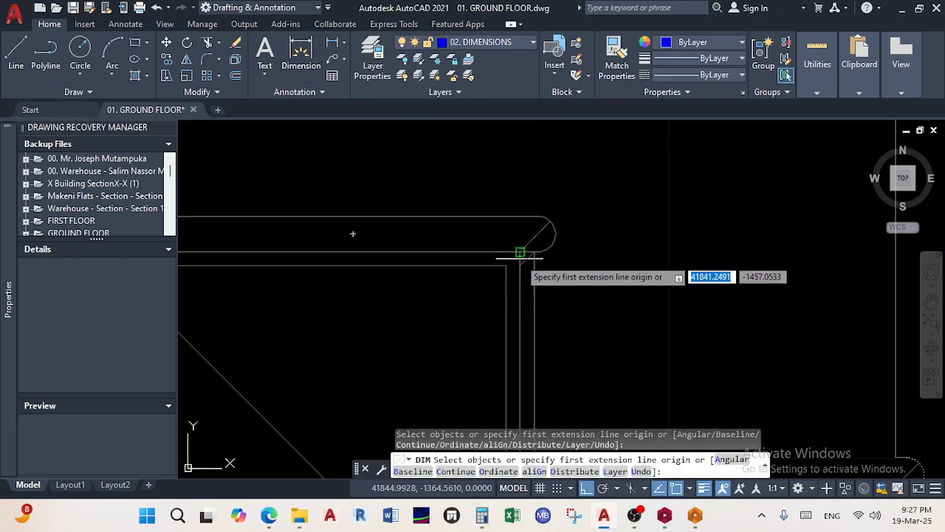
{"action": "scroll", "coordinate": [521, 309], "scroll_direction": "down", "scroll_amount": 6}
{"action": "scroll", "coordinate": [515, 233], "scroll_direction": "up", "scroll_amount": 2}
{"action": "mouse_move", "coordinate": [523, 321]}
{"action": "middle_mouse_down"}
{"action": "mouse_move", "coordinate": [516, 234]}
{"action": "mouse_move", "coordinate": [475, 248]}
{"action": "mouse_move", "coordinate": [471, 277]}
{"action": "middle_mouse_up"}
{"action": "scroll", "coordinate": [523, 283], "scroll_direction": "up", "scroll_amount": 6}
{"action": "scroll", "coordinate": [475, 232], "scroll_direction": "down", "scroll_amount": 6}
{"action": "scroll", "coordinate": [467, 289], "scroll_direction": "up", "scroll_amount": 6}
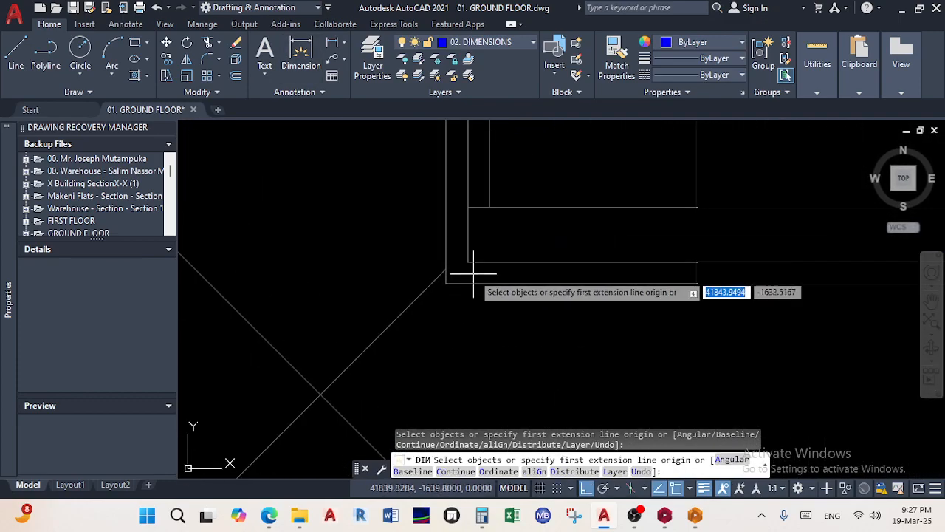
{"action": "left_click", "coordinate": [468, 263]}
Complete the 170 riser-height dimension at the nosing corner and end the command
{"action": "scroll", "coordinate": [465, 270], "scroll_direction": "down", "scroll_amount": 4}
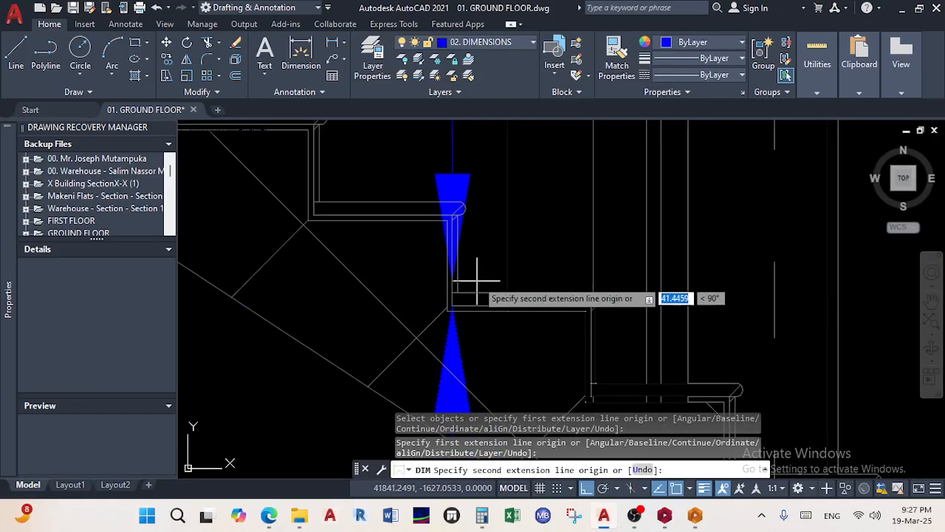
{"action": "scroll", "coordinate": [458, 246], "scroll_direction": "up", "scroll_amount": 6}
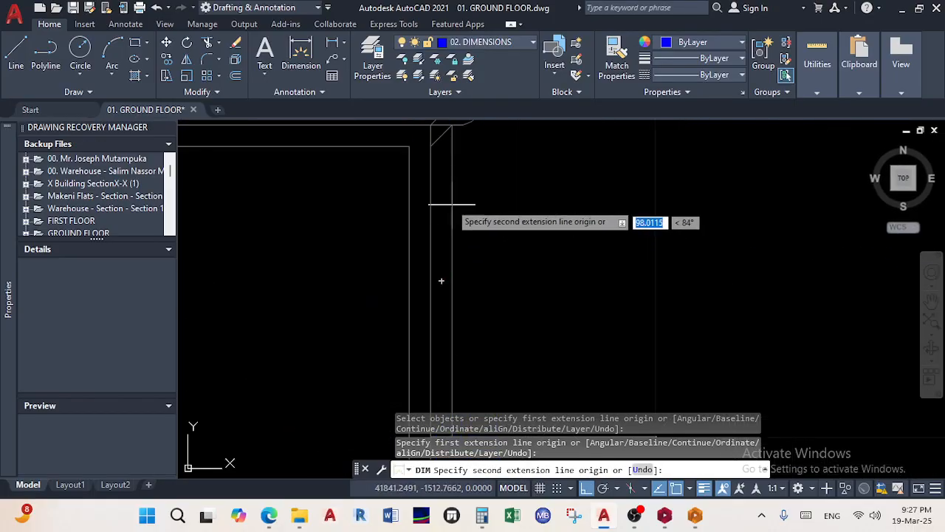
{"action": "scroll", "coordinate": [447, 186], "scroll_direction": "down", "scroll_amount": 2}
{"action": "middle_click_drag", "start_coordinate": [447, 186], "coordinate": [447, 317]}
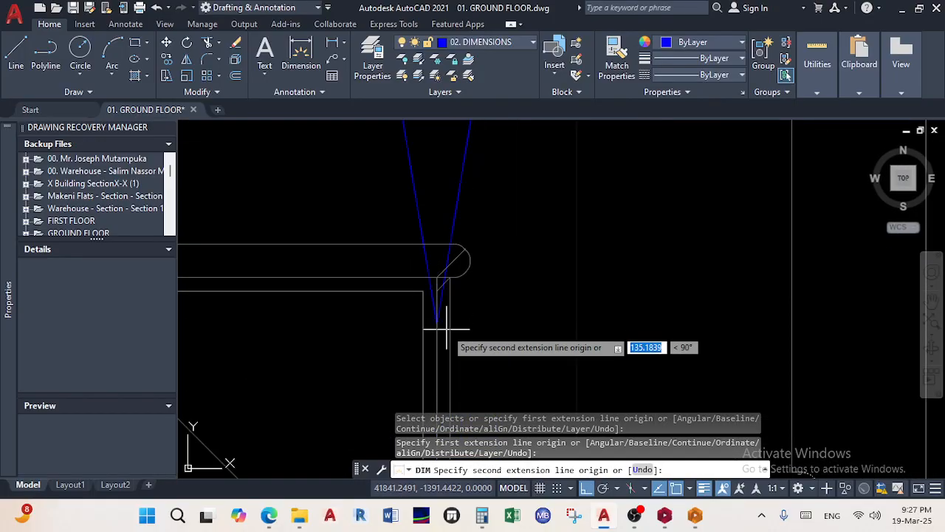
{"action": "left_click", "coordinate": [436, 276]}
{"action": "scroll", "coordinate": [477, 285], "scroll_direction": "down", "scroll_amount": 3}
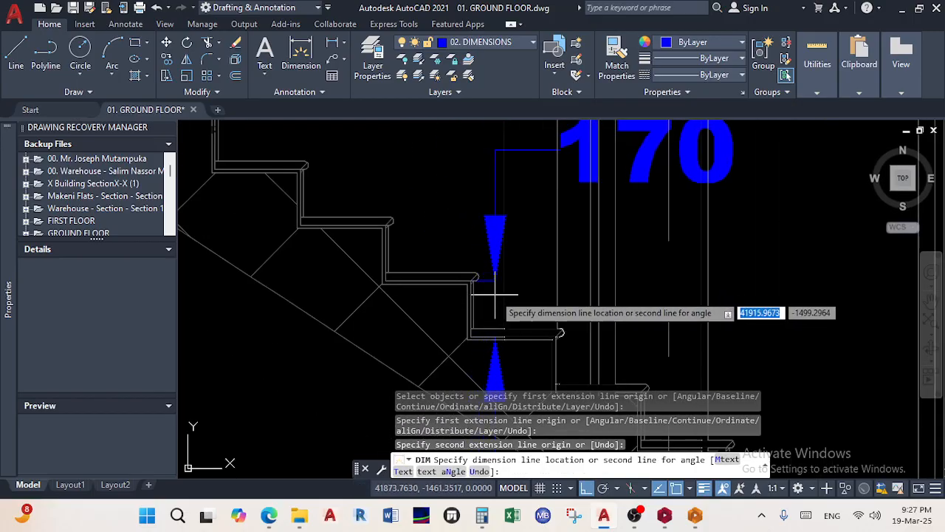
{"action": "left_click", "coordinate": [495, 295]}
{"action": "right_click", "coordinate": [522, 276]}
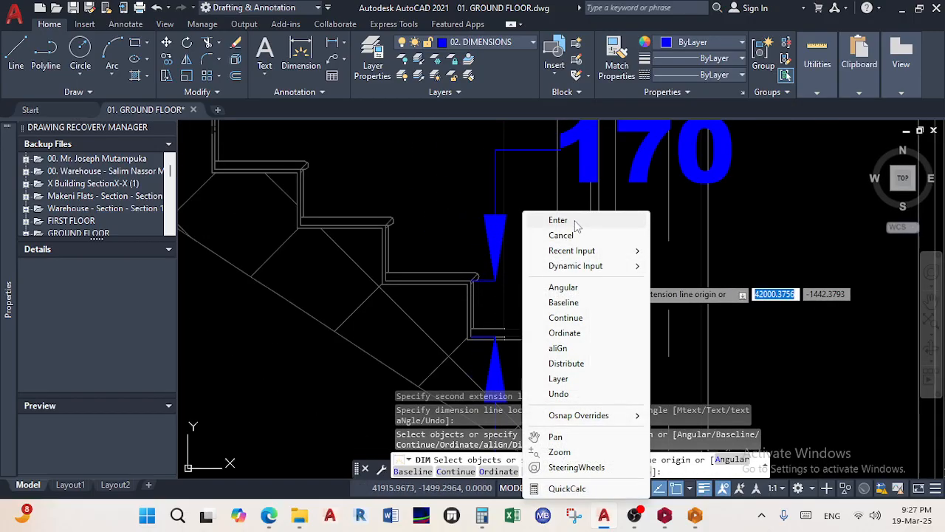
{"action": "left_click", "coordinate": [575, 222]}
Pan across to the first-floor plan and switch to ProtaStructure
{"action": "scroll", "coordinate": [538, 295], "scroll_direction": "down", "scroll_amount": 3}
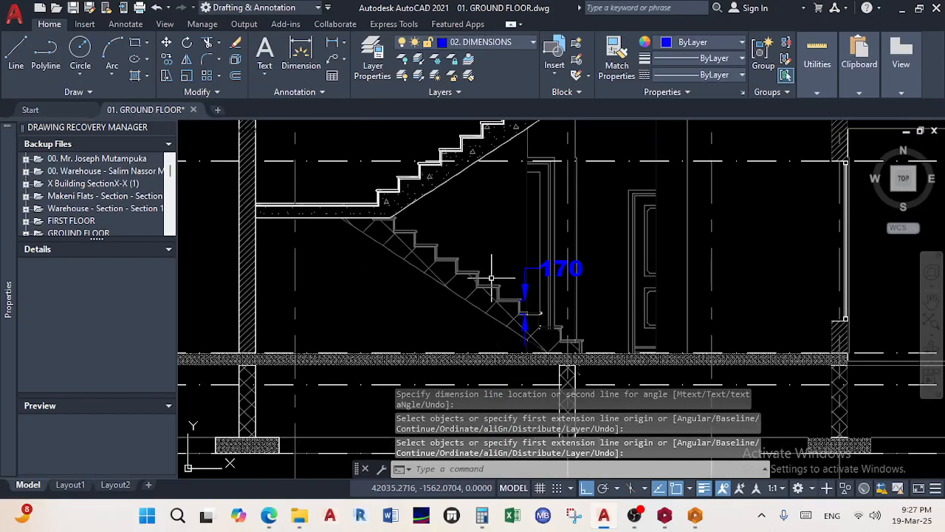
{"action": "mouse_move", "coordinate": [333, 203]}
{"action": "middle_mouse_down"}
{"action": "mouse_move", "coordinate": [449, 263]}
{"action": "mouse_move", "coordinate": [459, 222]}
{"action": "middle_mouse_up"}
{"action": "scroll", "coordinate": [448, 260], "scroll_direction": "down", "scroll_amount": 7}
{"action": "middle_click_drag", "start_coordinate": [313, 240], "coordinate": [485, 280]}
{"action": "middle_click_drag", "start_coordinate": [427, 290], "coordinate": [552, 290]}
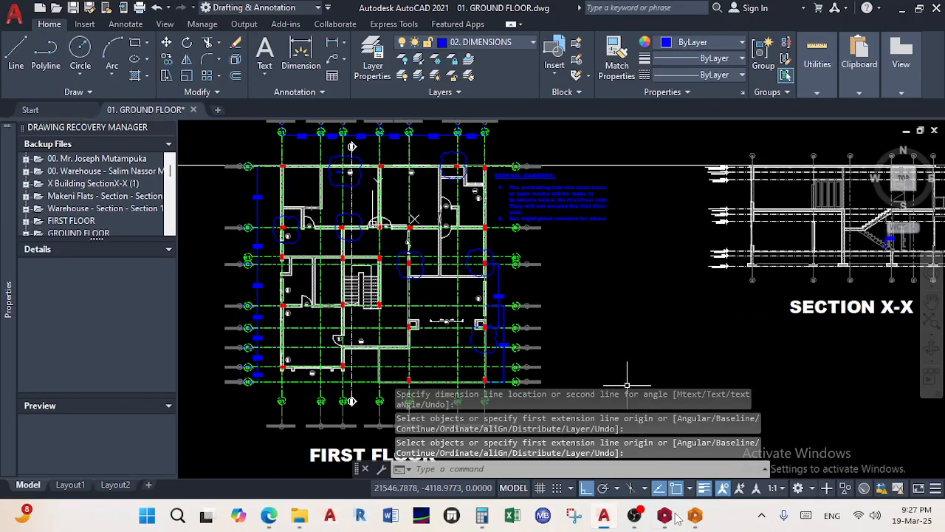
{"action": "left_click", "coordinate": [672, 517]}
Review the ProtaDetails Stairs dialog (2800 mm storey height, 18 steps), scrolling the stair-type list
{"action": "left_click", "coordinate": [694, 517]}
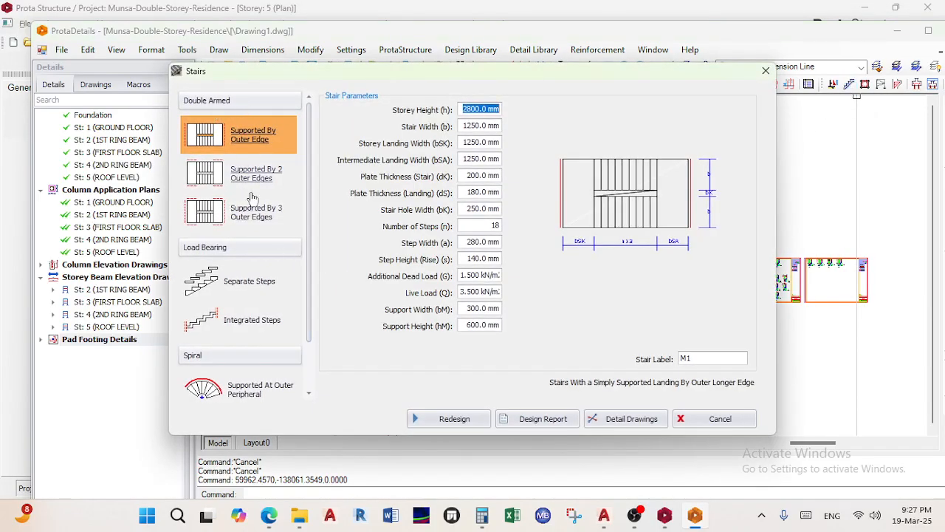
{"action": "scroll", "coordinate": [243, 236], "scroll_direction": "down", "scroll_amount": 1}
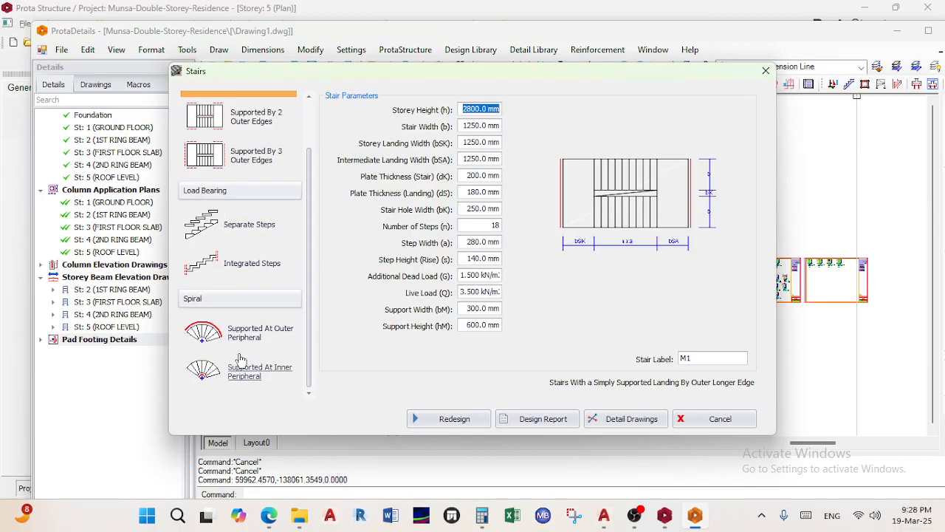
{"action": "scroll", "coordinate": [243, 301], "scroll_direction": "up", "scroll_amount": 1}
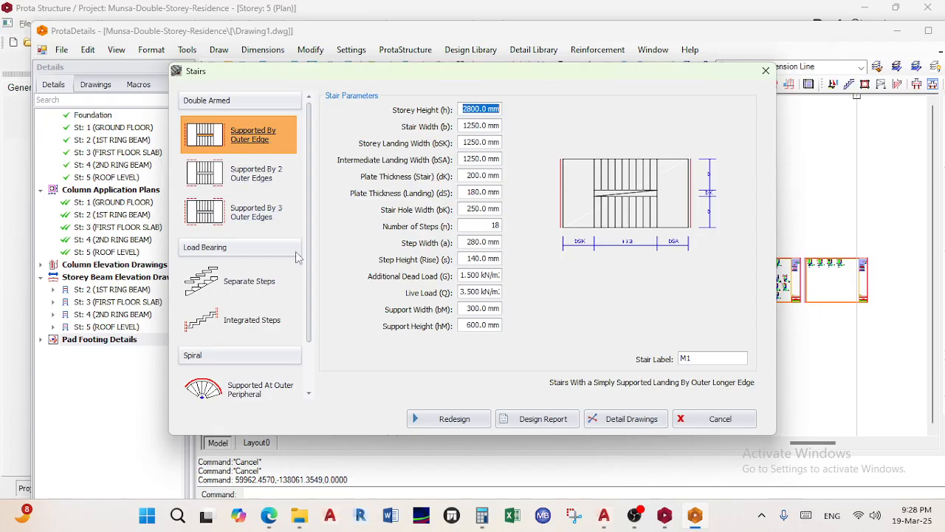
{"action": "left_click", "coordinate": [664, 515]}
Zoom and pan the AutoCAD plan to centre the staircase, then return to the Stairs dialog
{"action": "left_click", "coordinate": [665, 516]}
{"action": "left_click", "coordinate": [604, 515]}
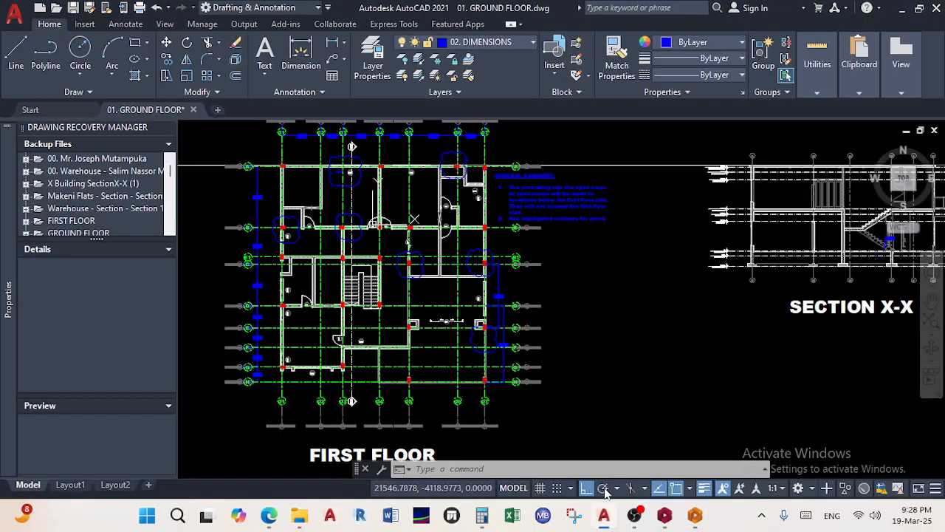
{"action": "scroll", "coordinate": [351, 294], "scroll_direction": "up", "scroll_amount": 8}
{"action": "scroll", "coordinate": [358, 299], "scroll_direction": "down", "scroll_amount": 4}
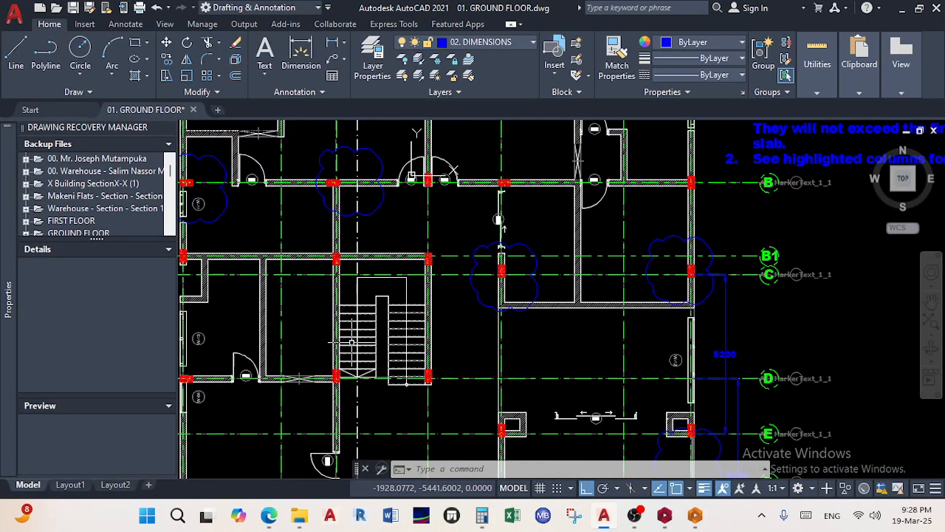
{"action": "scroll", "coordinate": [363, 301], "scroll_direction": "up", "scroll_amount": 3}
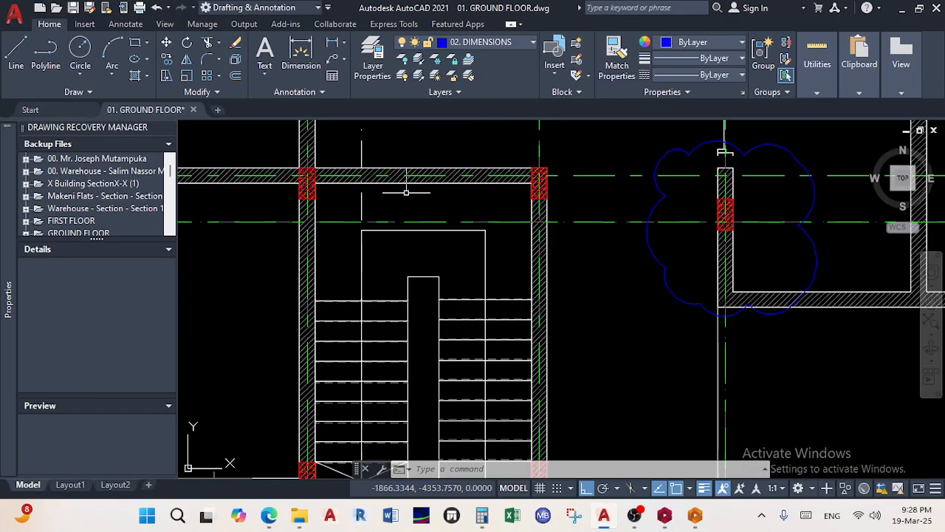
{"action": "scroll", "coordinate": [402, 185], "scroll_direction": "down", "scroll_amount": 4}
{"action": "middle_click_drag", "start_coordinate": [399, 199], "coordinate": [401, 226]}
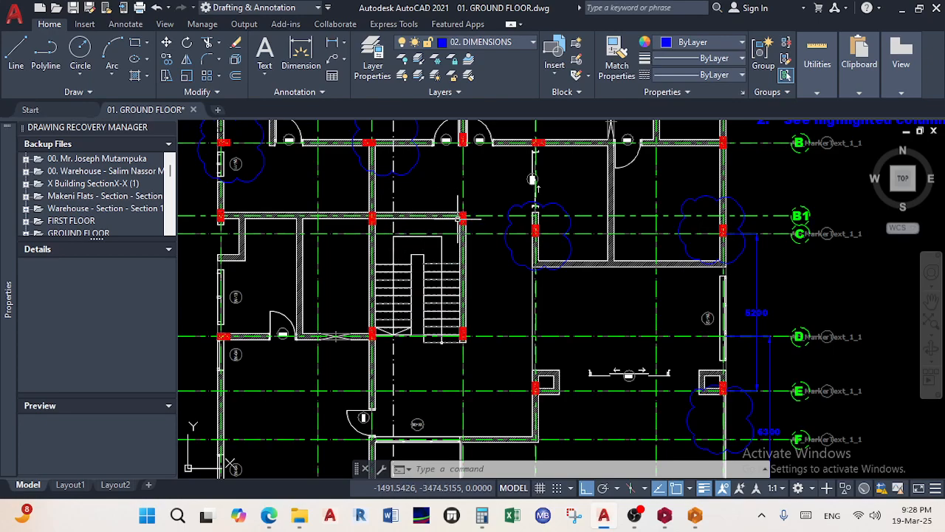
{"action": "scroll", "coordinate": [472, 277], "scroll_direction": "down", "scroll_amount": 6}
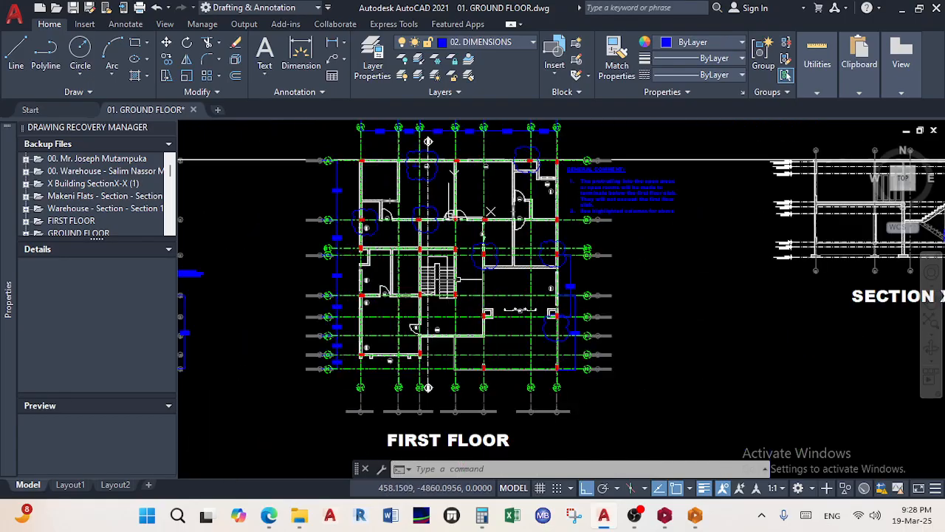
{"action": "scroll", "coordinate": [427, 263], "scroll_direction": "up", "scroll_amount": 4}
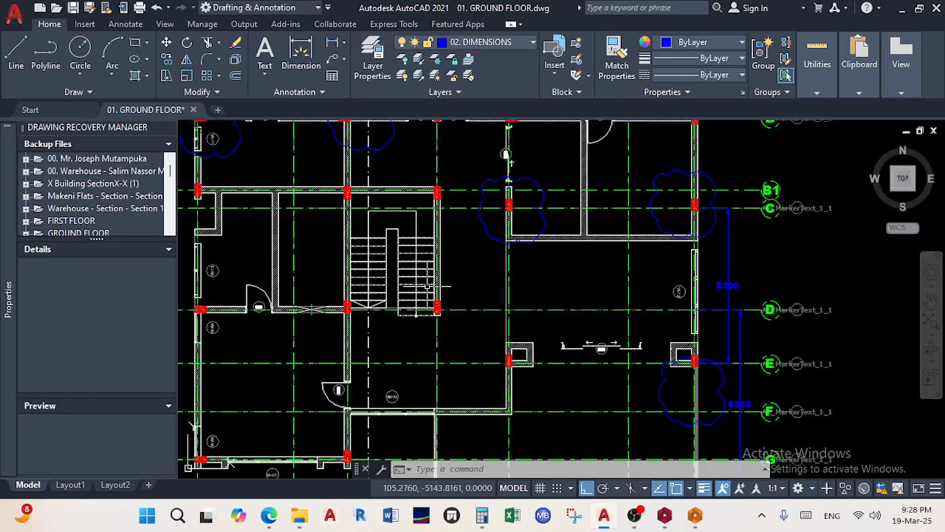
{"action": "left_click", "coordinate": [695, 514]}
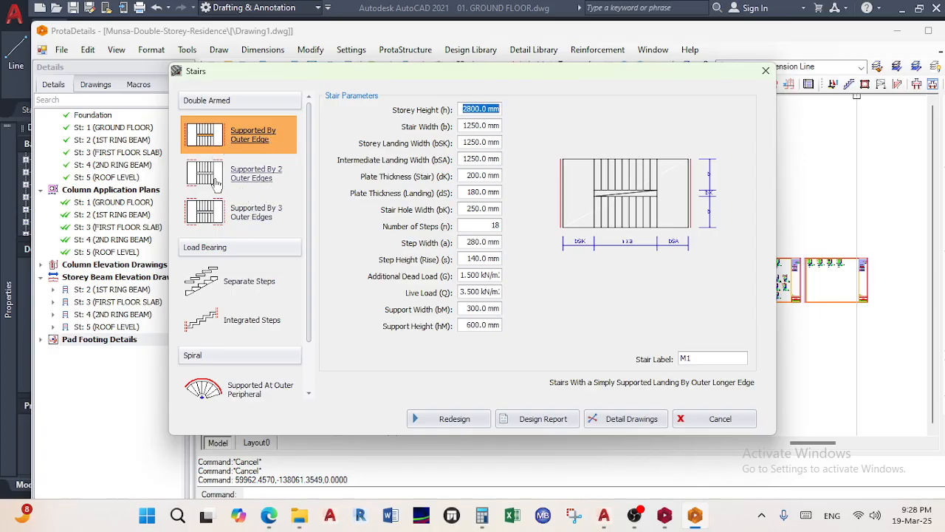
Pick the 'Supported By 3 Outer Edges' double-armed stair type, then view Section X-X levels in AutoCAD
{"action": "left_click", "coordinate": [253, 216]}
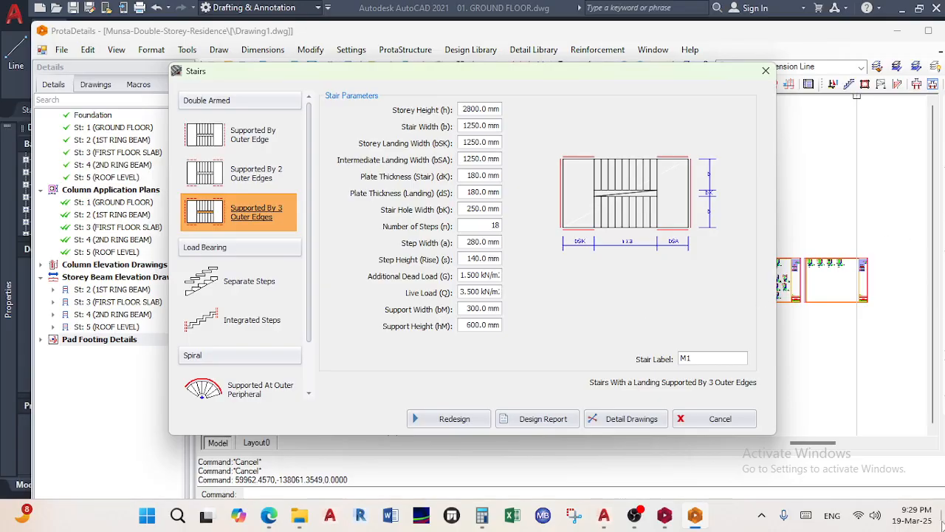
{"action": "left_click", "coordinate": [664, 514]}
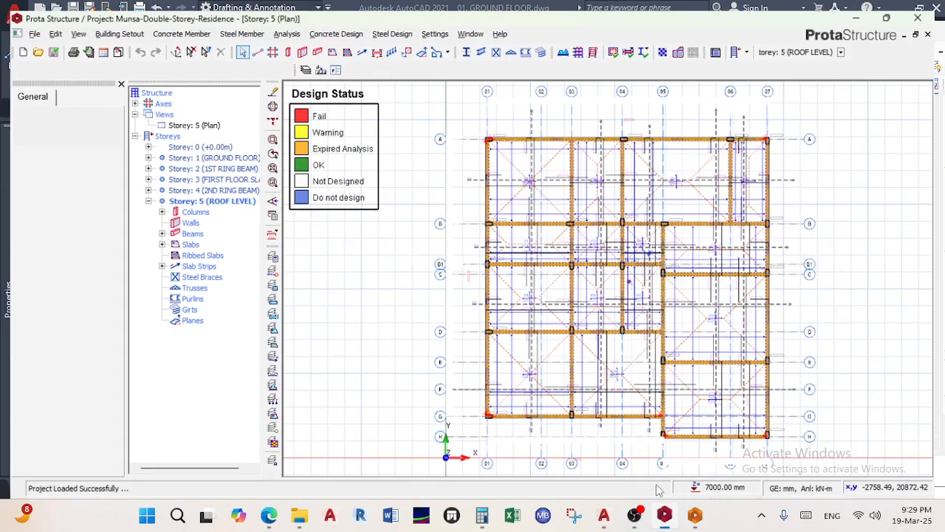
{"action": "left_click", "coordinate": [612, 519]}
{"action": "scroll", "coordinate": [657, 345], "scroll_direction": "down", "scroll_amount": 11}
{"action": "middle_click_drag", "start_coordinate": [735, 307], "coordinate": [678, 294]}
{"action": "scroll", "coordinate": [678, 296], "scroll_direction": "up", "scroll_amount": 12}
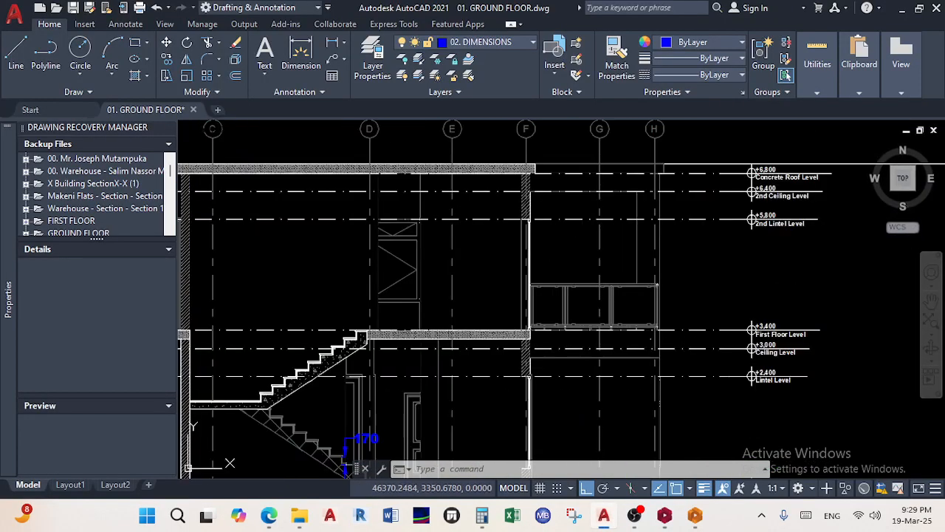
{"action": "middle_click_drag", "start_coordinate": [612, 274], "coordinate": [511, 122]}
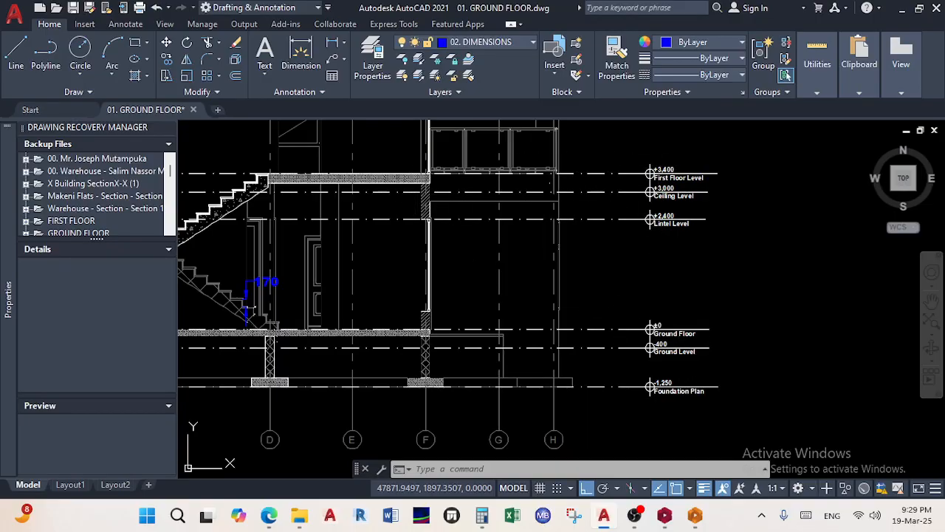
Enter a 3000 mm storey height in the Stairs dialog so the rise becomes 150 mm
{"action": "left_click", "coordinate": [695, 515]}
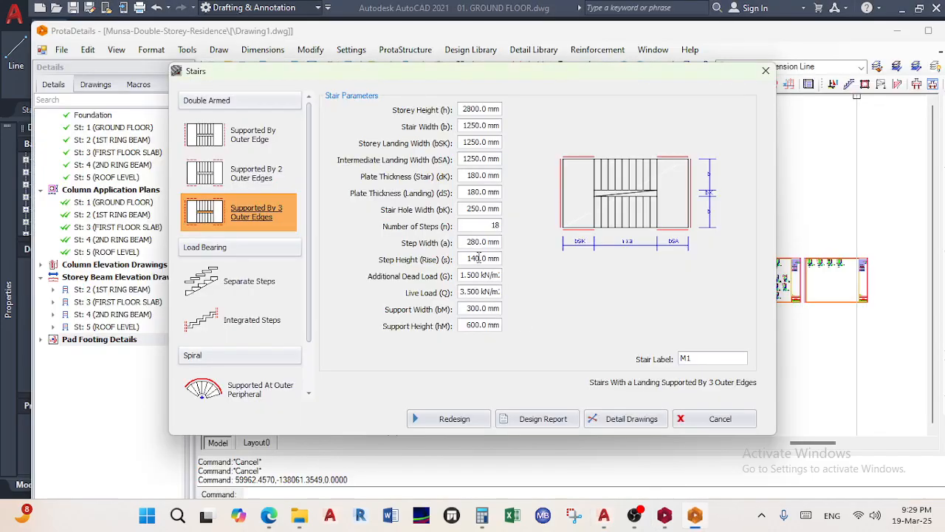
{"action": "double_click", "coordinate": [477, 111]}
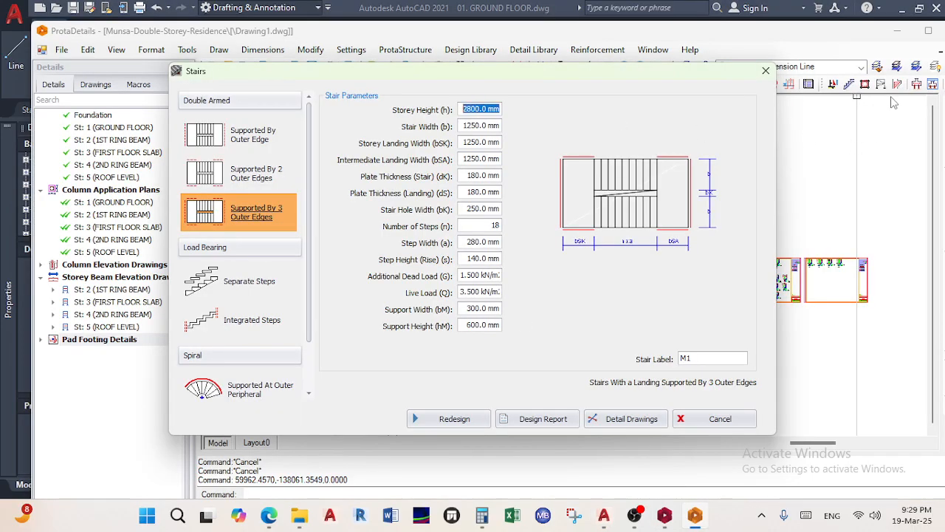
{"action": "type", "text": "3000"}
{"action": "key", "text": "Tab"}
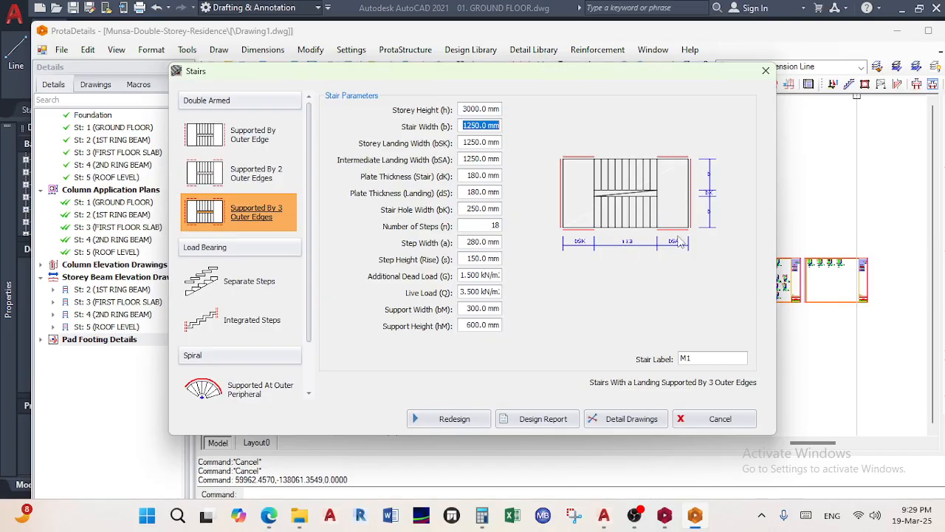
{"action": "left_click", "coordinate": [604, 515]}
Locate the first-floor staircase in AutoCAD, then set the stair width to 1200 mm
{"action": "scroll", "coordinate": [298, 310], "scroll_direction": "up", "scroll_amount": 6}
{"action": "middle_click_drag", "start_coordinate": [297, 310], "coordinate": [492, 318]}
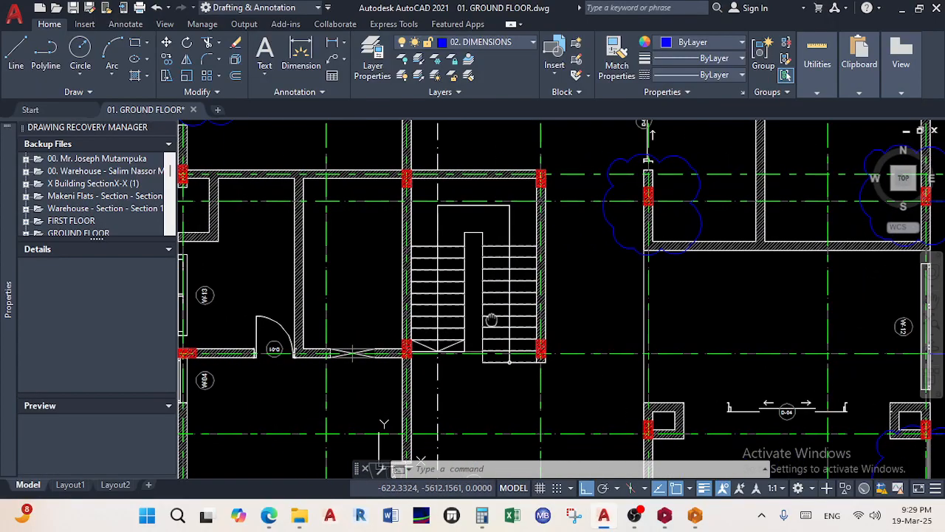
{"action": "scroll", "coordinate": [455, 205], "scroll_direction": "down", "scroll_amount": 4}
{"action": "middle_click_drag", "start_coordinate": [455, 204], "coordinate": [674, 289]}
{"action": "scroll", "coordinate": [487, 306], "scroll_direction": "down", "scroll_amount": 6}
{"action": "scroll", "coordinate": [641, 298], "scroll_direction": "up", "scroll_amount": 10}
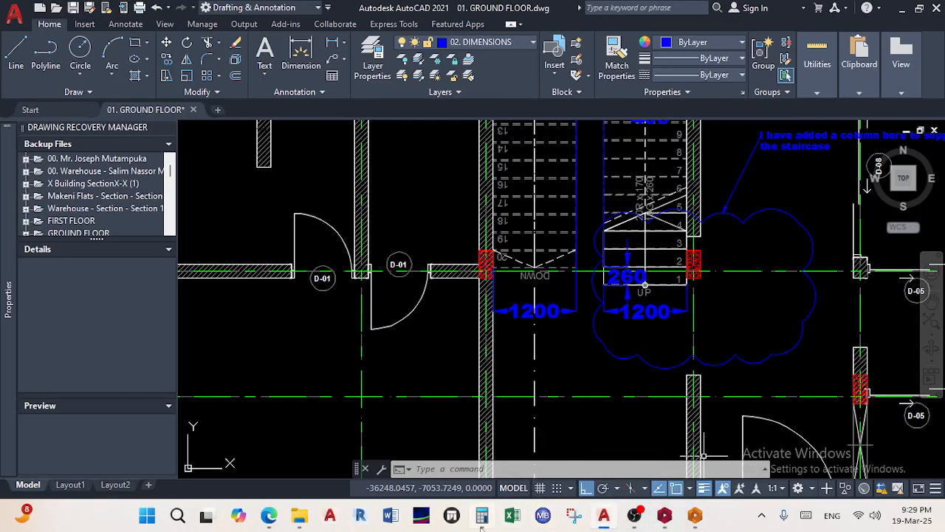
{"action": "left_click", "coordinate": [695, 515]}
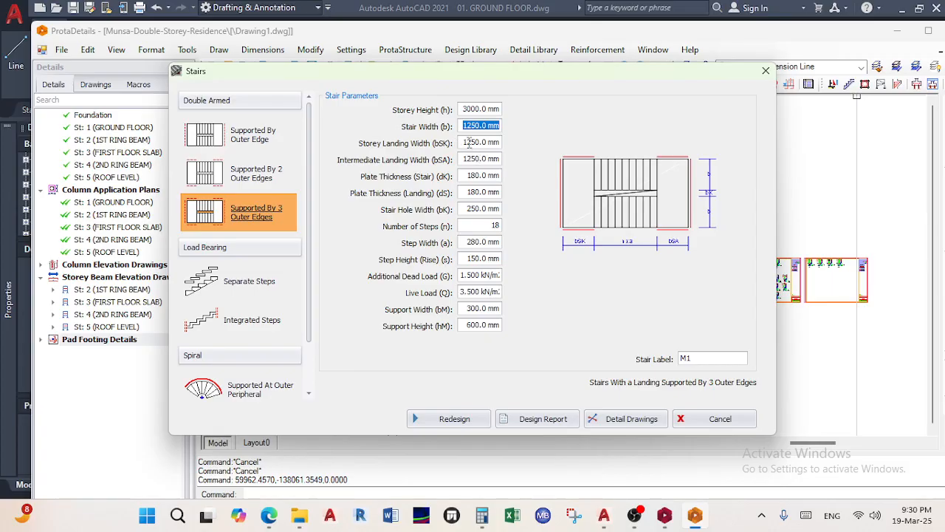
{"action": "type", "text": "12"}
Read the landing dimension in AutoCAD and set the storey landing width to 1500 mm
{"action": "left_click", "coordinate": [490, 142]}
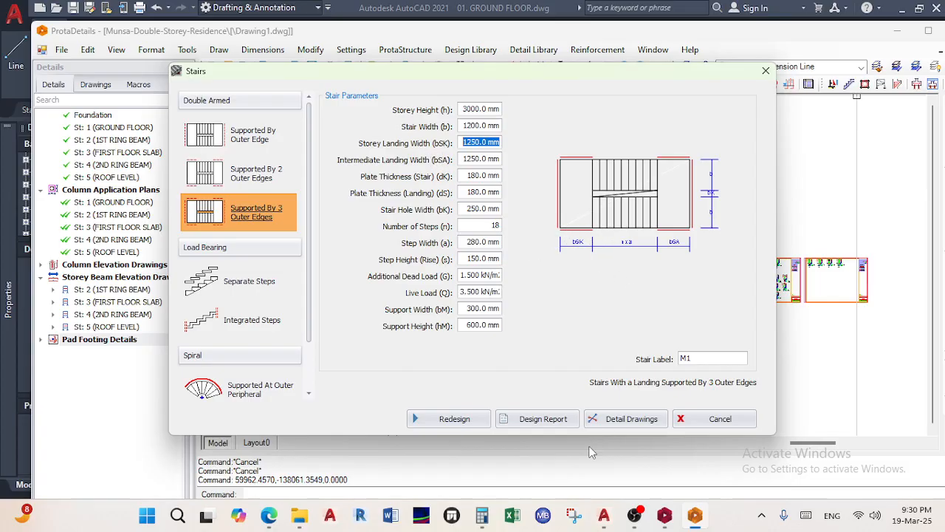
{"action": "left_click", "coordinate": [604, 515]}
{"action": "scroll", "coordinate": [470, 336], "scroll_direction": "down", "scroll_amount": 5}
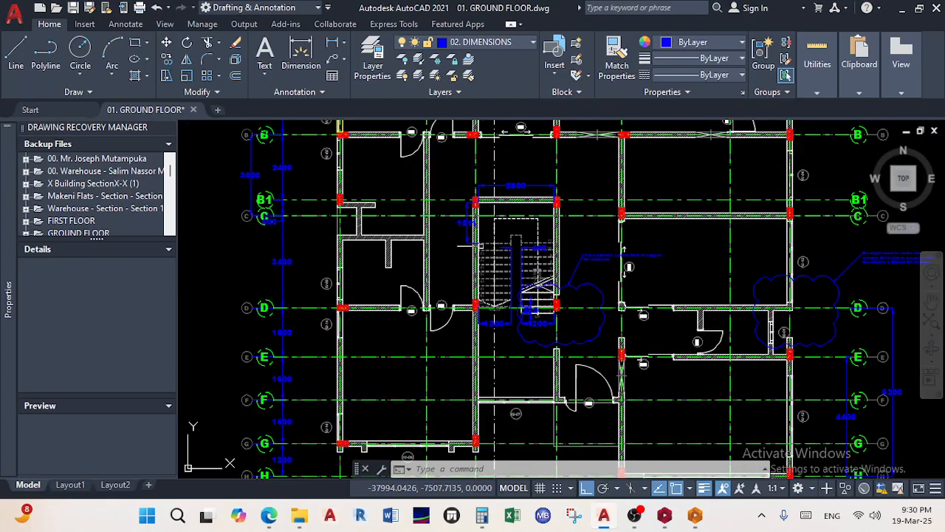
{"action": "scroll", "coordinate": [474, 226], "scroll_direction": "up", "scroll_amount": 7}
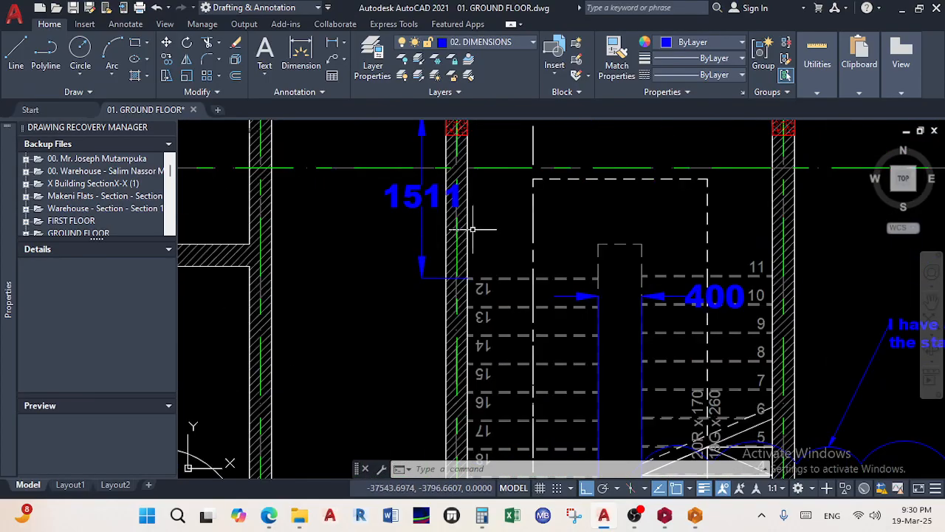
{"action": "left_click", "coordinate": [695, 515]}
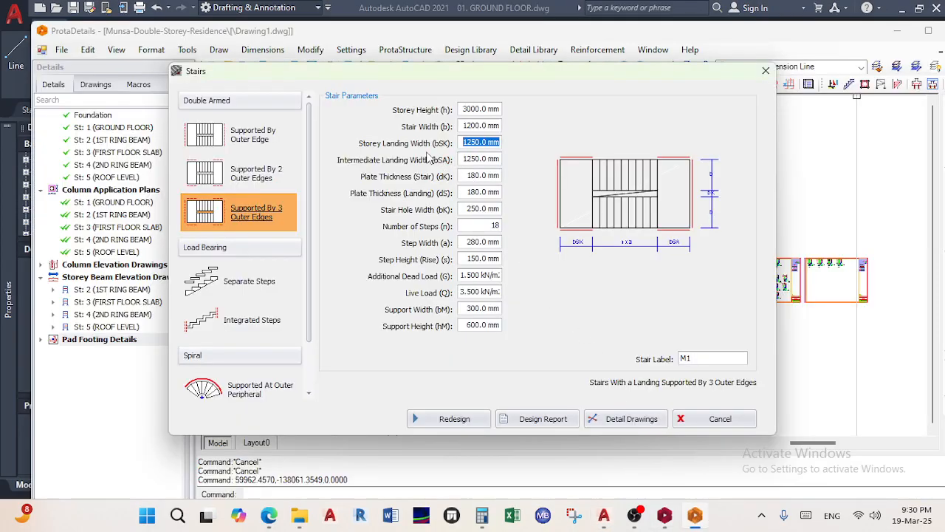
{"action": "type", "text": "156"}
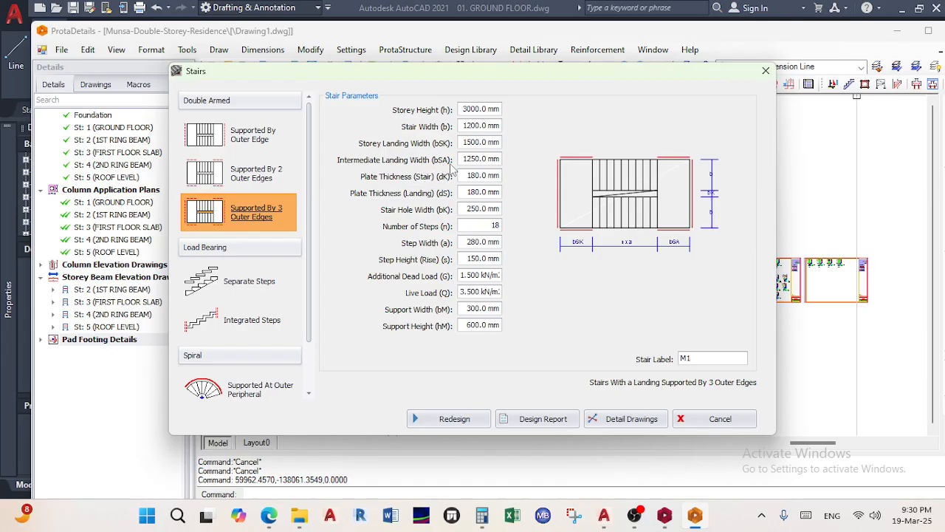
{"action": "key", "text": "Tab"}
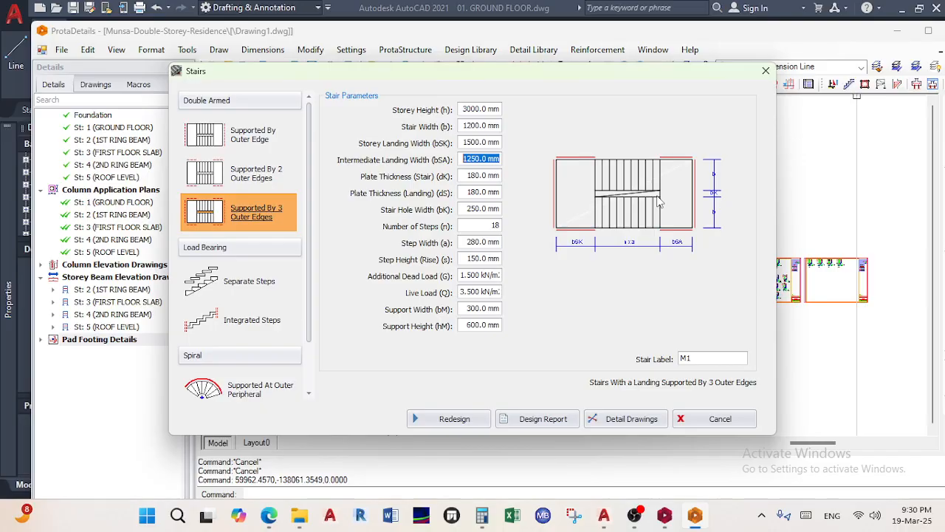
Clear the intermediate landing width value in the Stairs dialog
{"action": "key", "text": "BackSpace"}
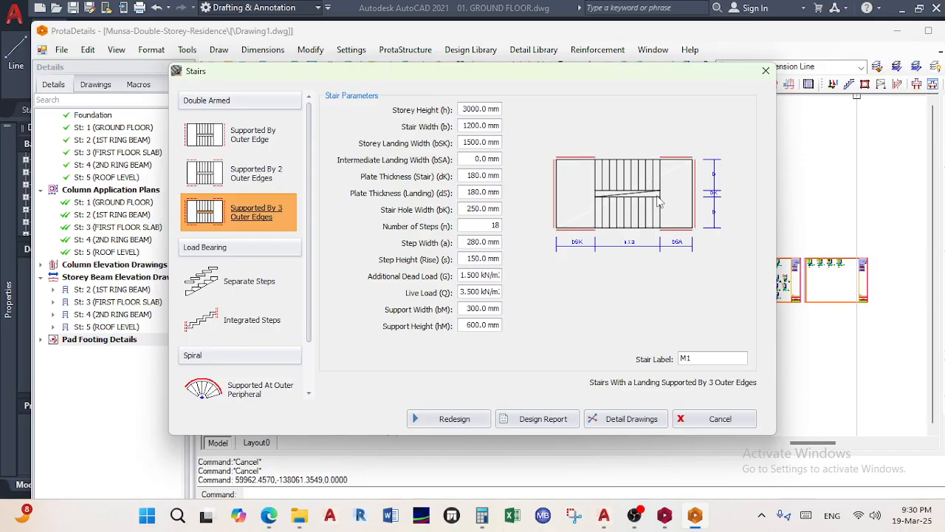
{"action": "left_click", "coordinate": [480, 176]}
{"action": "left_click", "coordinate": [483, 162]}
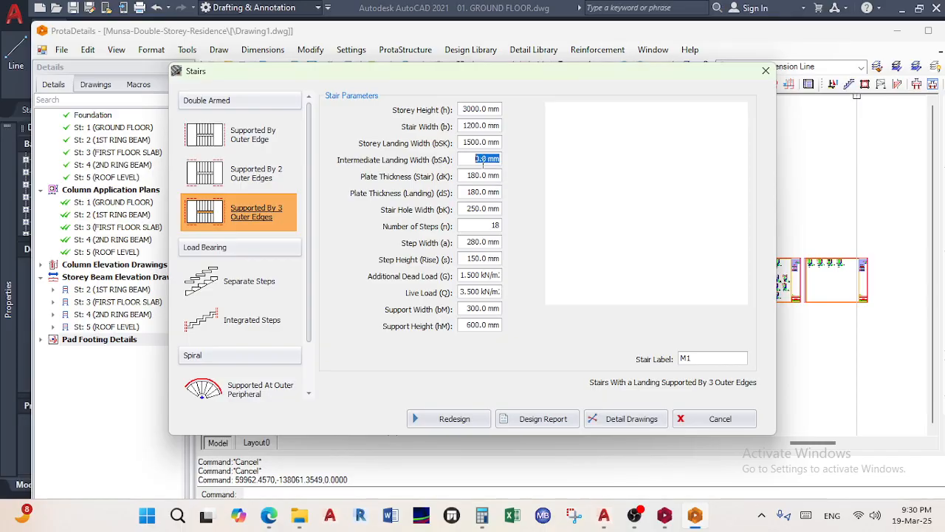
{"action": "left_click", "coordinate": [663, 517]}
{"action": "left_click", "coordinate": [694, 518]}
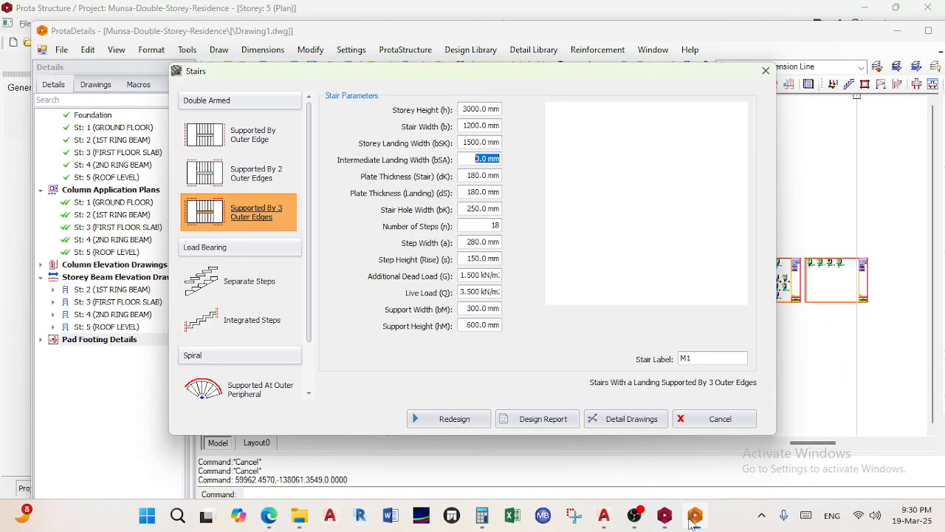
{"action": "left_click", "coordinate": [663, 517]}
Check the AutoCAD plan, then enter 1500 mm as the intermediate landing width
{"action": "left_click", "coordinate": [604, 517]}
{"action": "scroll", "coordinate": [490, 436], "scroll_direction": "down", "scroll_amount": 6}
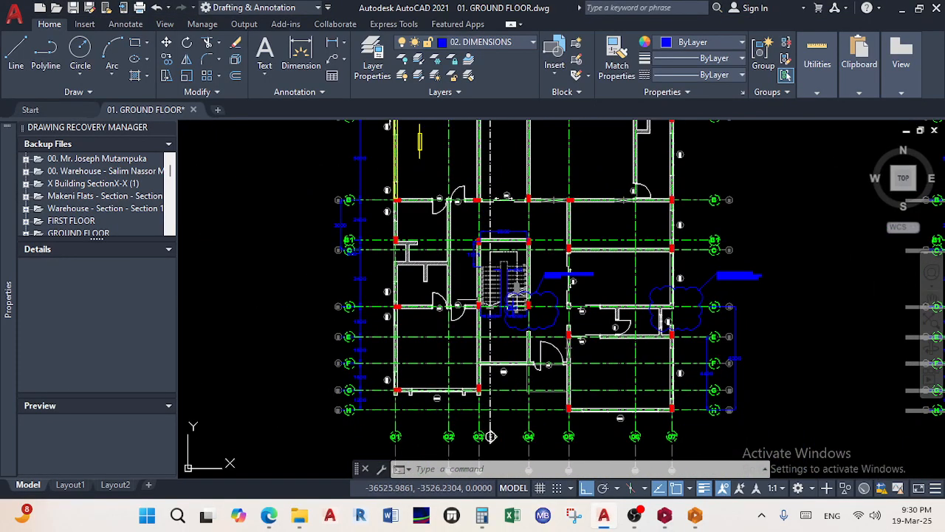
{"action": "scroll", "coordinate": [500, 300], "scroll_direction": "up", "scroll_amount": 4}
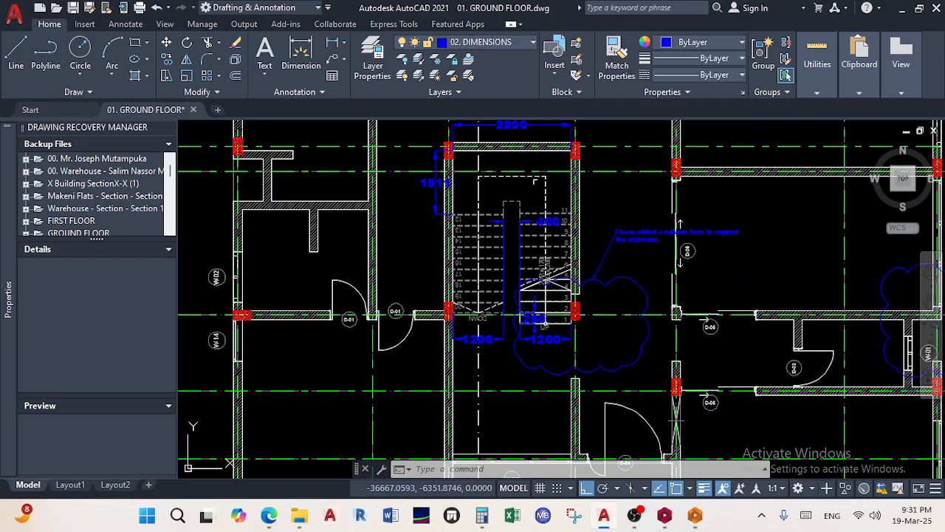
{"action": "scroll", "coordinate": [523, 386], "scroll_direction": "down", "scroll_amount": 3}
{"action": "scroll", "coordinate": [524, 386], "scroll_direction": "down", "scroll_amount": 3}
{"action": "scroll", "coordinate": [542, 196], "scroll_direction": "up", "scroll_amount": 5}
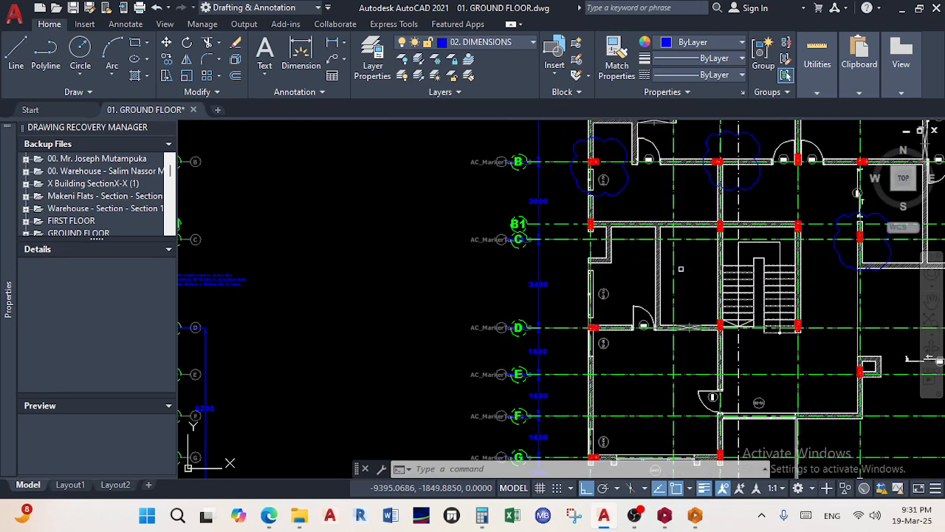
{"action": "scroll", "coordinate": [729, 259], "scroll_direction": "down", "scroll_amount": 4}
{"action": "scroll", "coordinate": [450, 251], "scroll_direction": "up", "scroll_amount": 8}
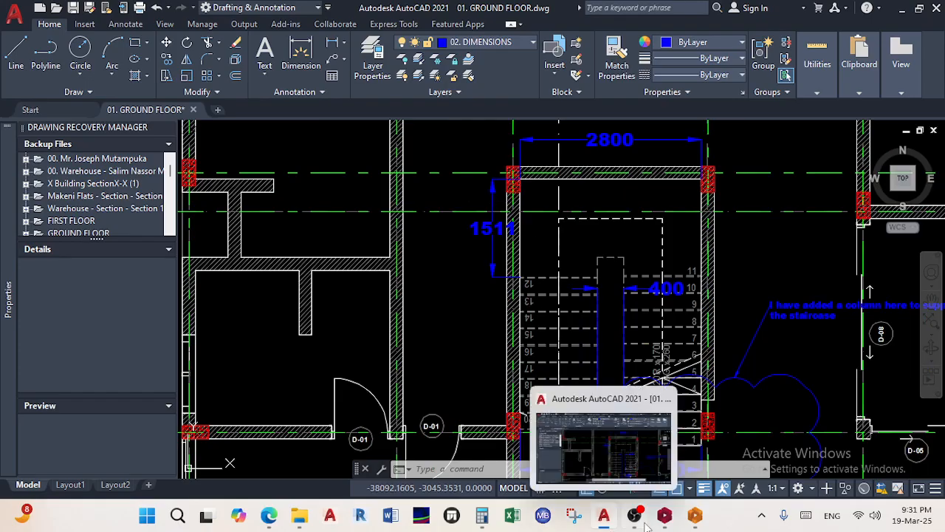
{"action": "left_click", "coordinate": [695, 515]}
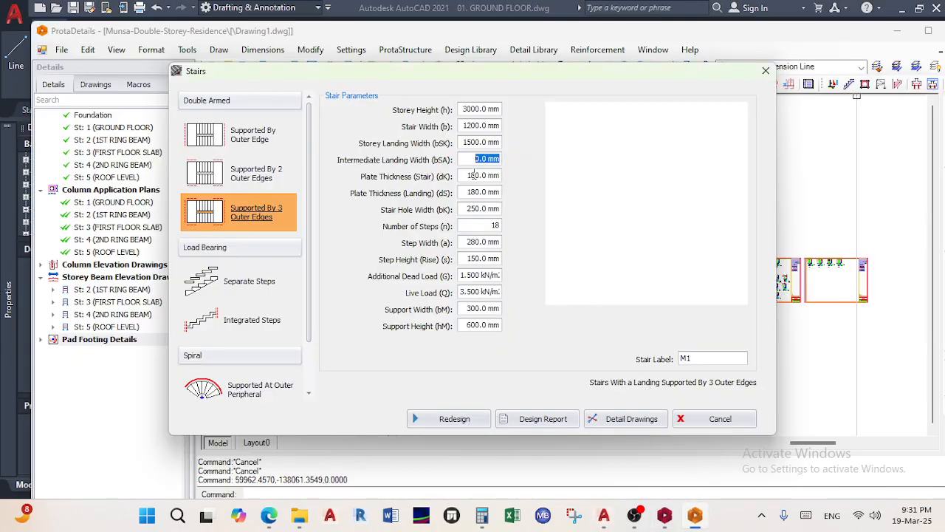
{"action": "type", "text": "150"}
{"action": "left_click", "coordinate": [473, 175]}
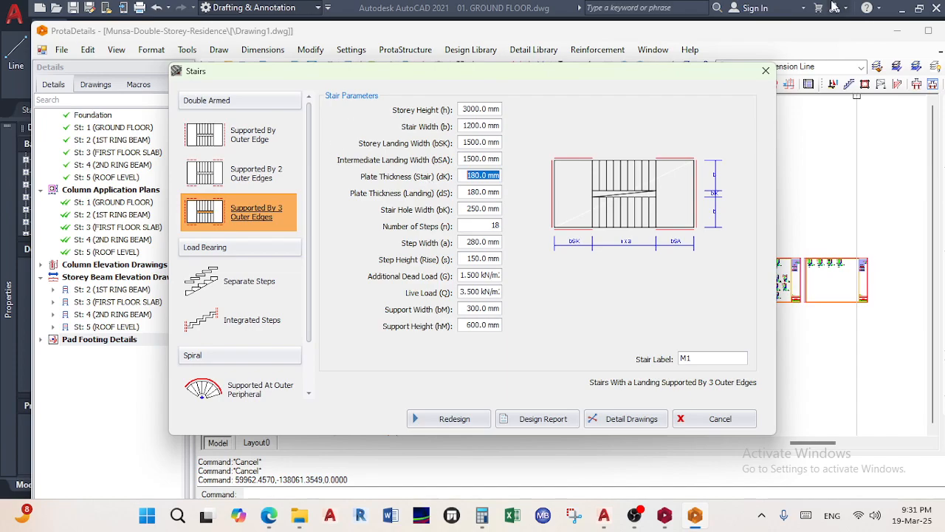
Set stair and landing plate thicknesses to 150 mm and the stair hole width to 400 mm
{"action": "type", "text": "15"}
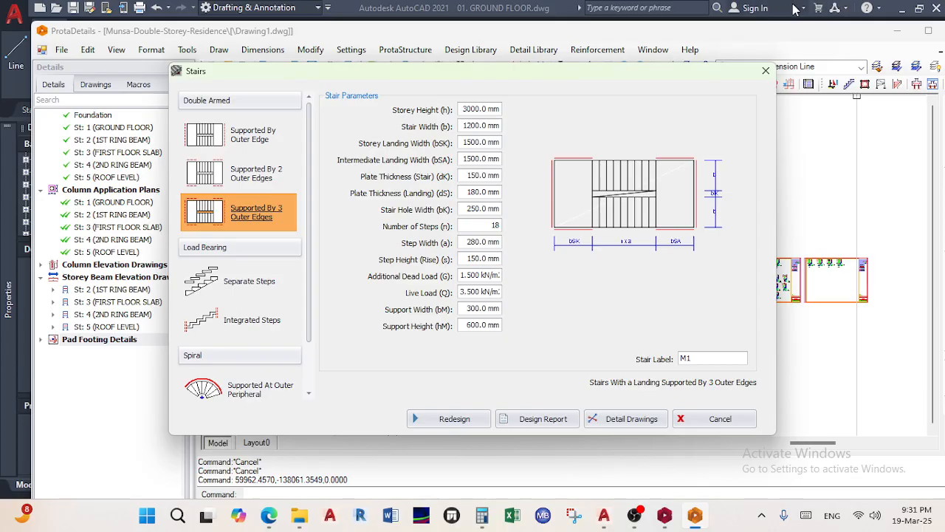
{"action": "left_click", "coordinate": [465, 192]}
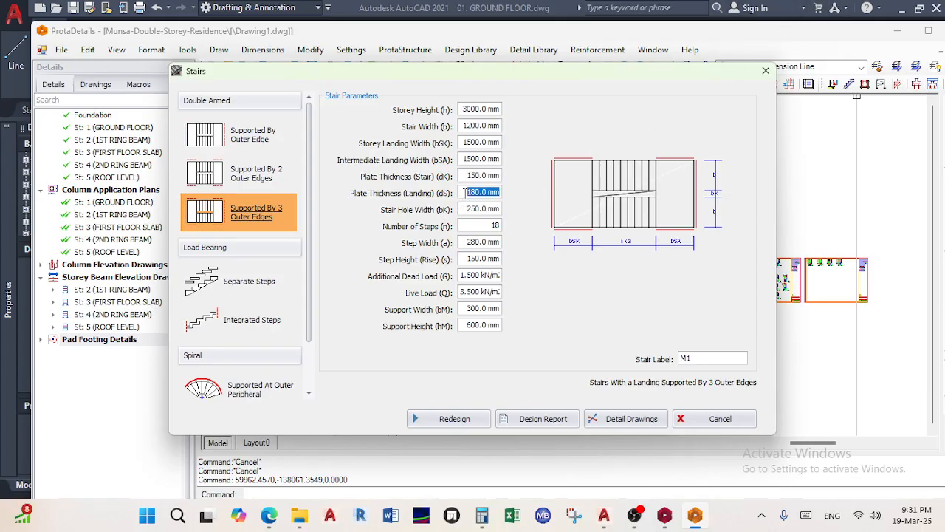
{"action": "type", "text": "15"}
{"action": "left_click", "coordinate": [465, 209]}
{"action": "type", "text": "40"}
{"action": "left_click", "coordinate": [475, 225]}
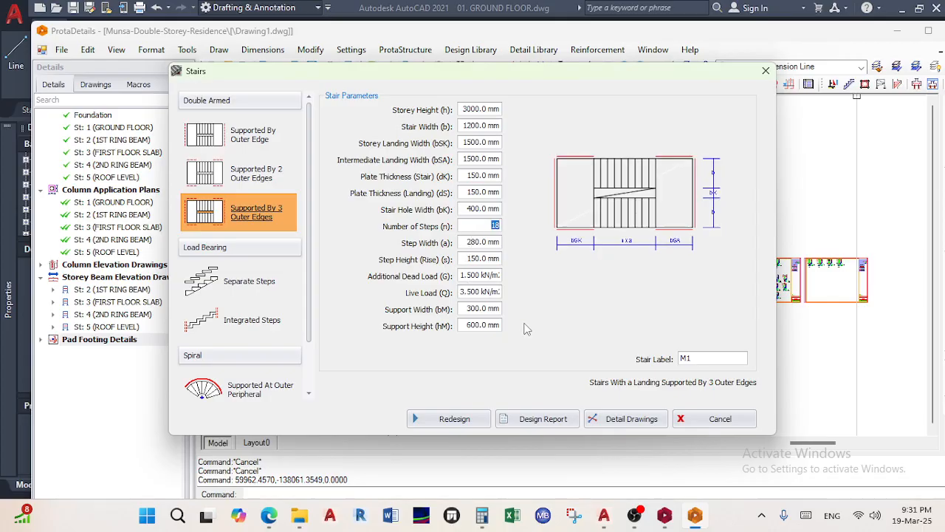
Pan and zoom the AutoCAD ground floor plan to check the 400 hole, 1200 flights and 260 going
{"action": "left_click", "coordinate": [605, 515]}
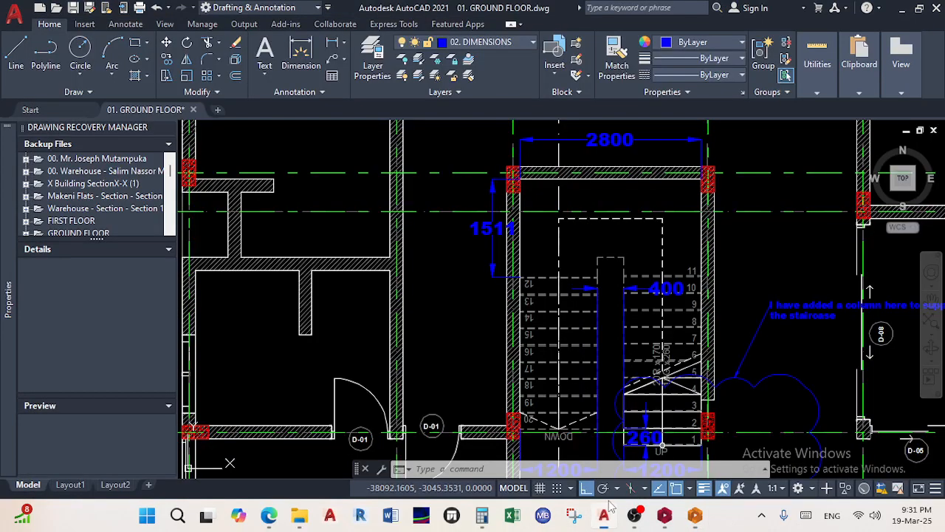
{"action": "middle_click_drag", "start_coordinate": [578, 299], "coordinate": [538, 226]}
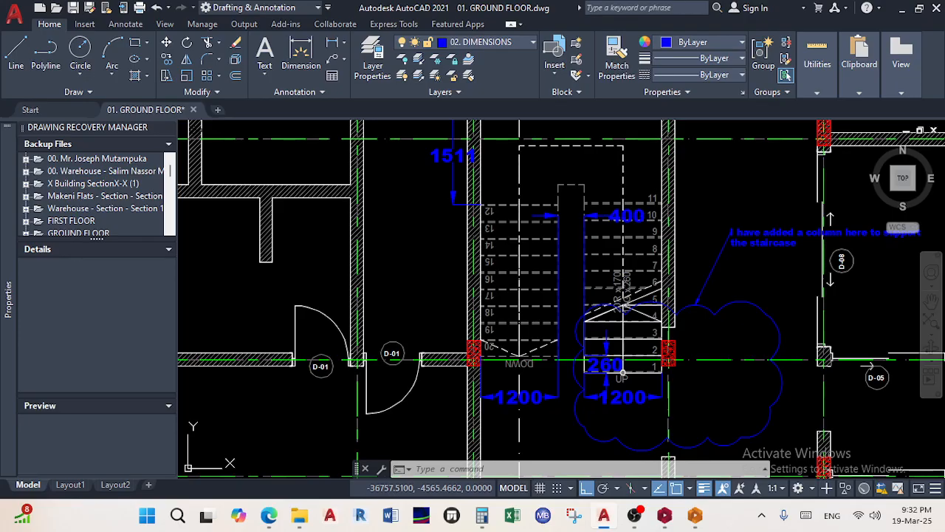
{"action": "scroll", "coordinate": [501, 348], "scroll_direction": "up", "scroll_amount": 5}
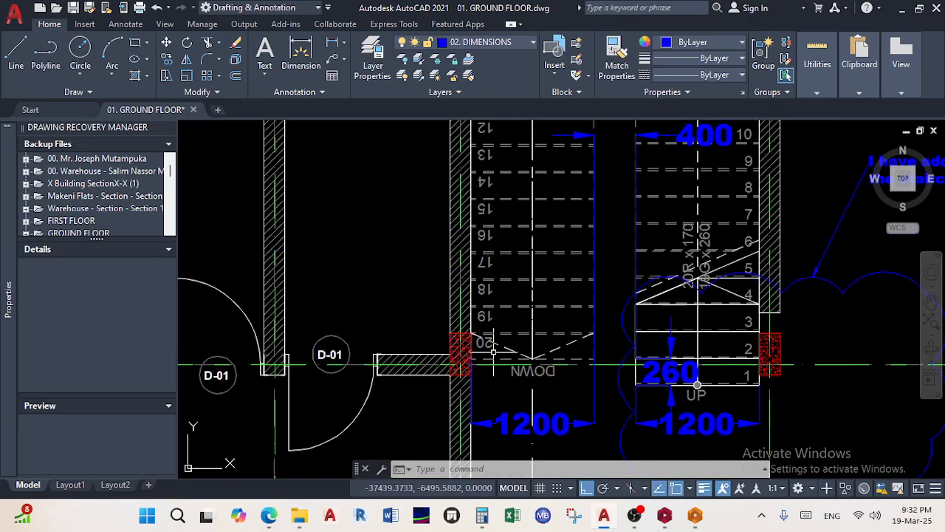
{"action": "scroll", "coordinate": [484, 340], "scroll_direction": "down", "scroll_amount": 3}
{"action": "scroll", "coordinate": [483, 340], "scroll_direction": "down", "scroll_amount": 2}
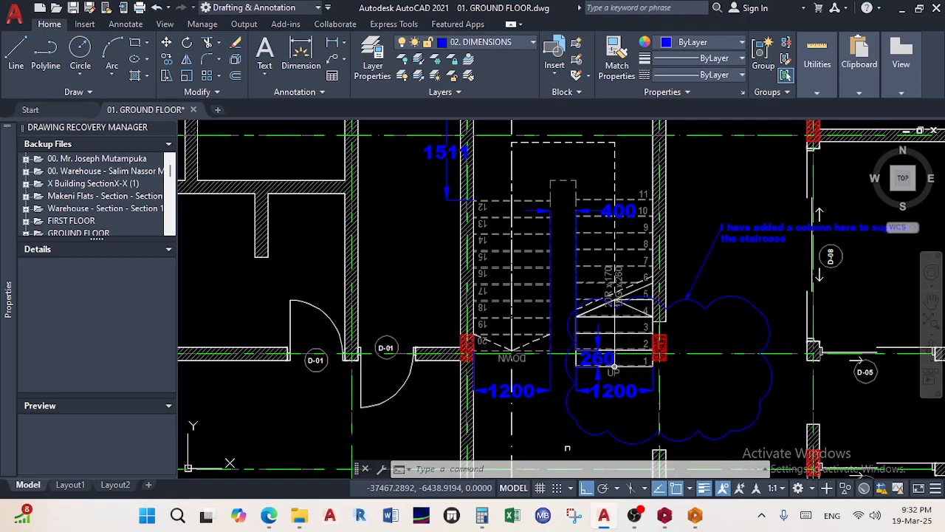
Set the stair to 20 steps, giving a 136.4 mm step height, and compare with the AutoCAD plan
{"action": "left_click", "coordinate": [695, 515]}
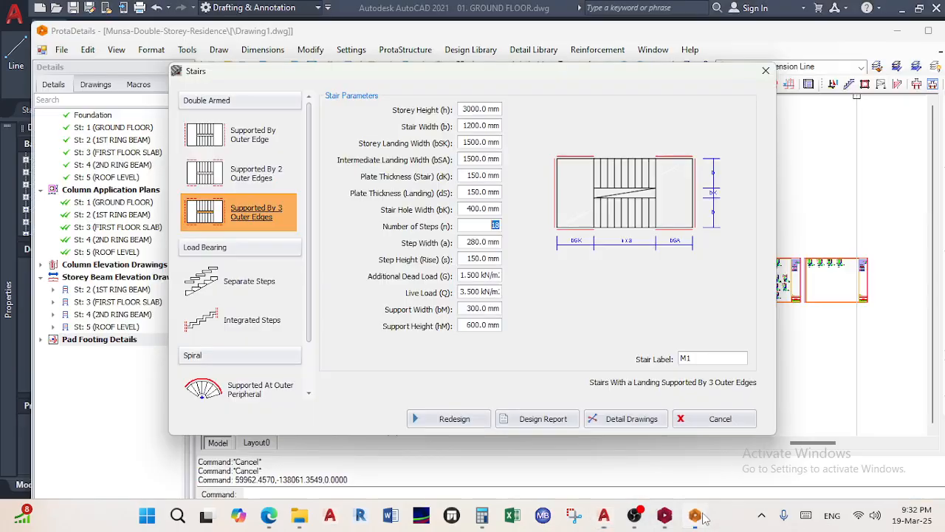
{"action": "type", "text": "20"}
{"action": "left_click", "coordinate": [467, 241]}
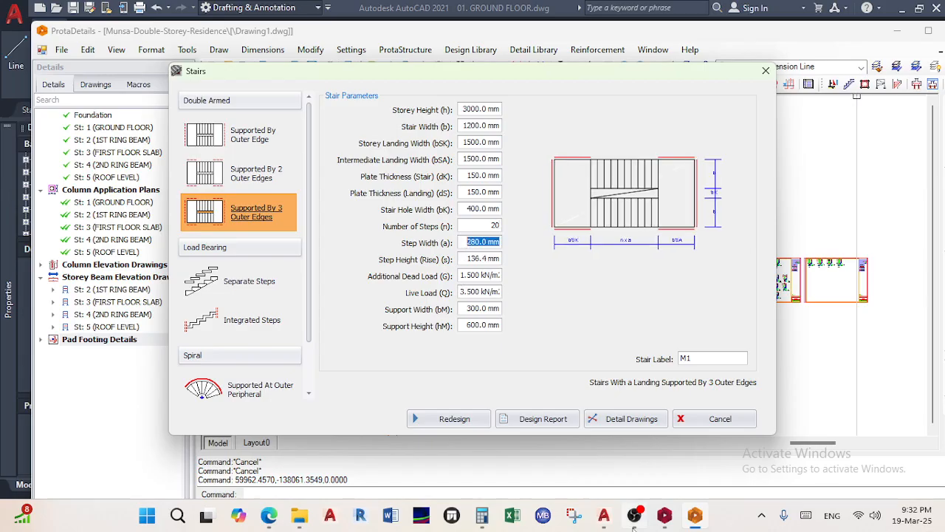
{"action": "left_click", "coordinate": [604, 516]}
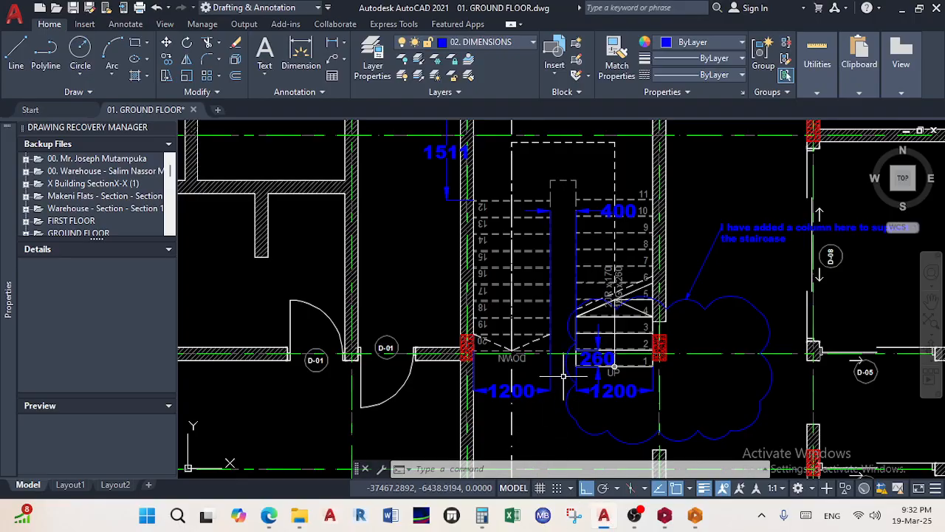
{"action": "scroll", "coordinate": [555, 367], "scroll_direction": "up", "scroll_amount": 2}
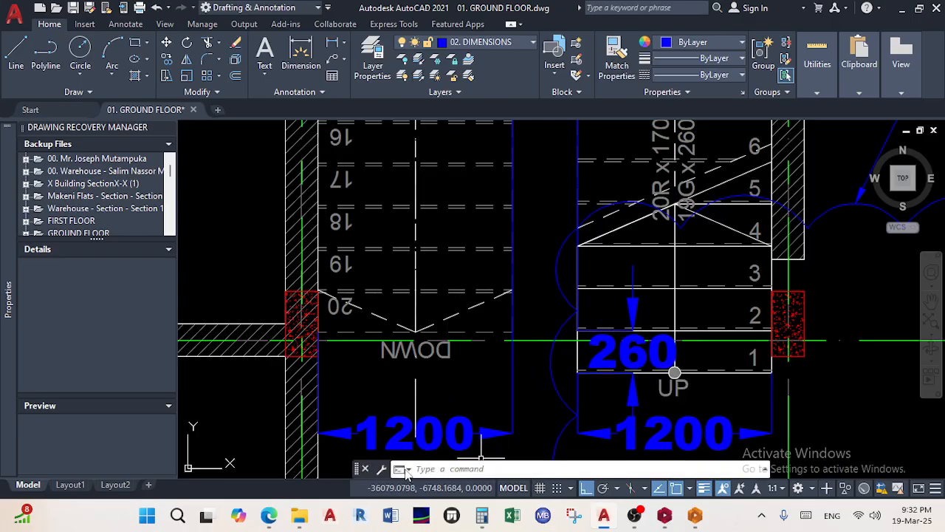
Admit the waiting participant into the Teams meeting and minimize the meeting window
{"action": "mouse_move", "coordinate": [271, 517]}
{"action": "left_click", "coordinate": [276, 471]}
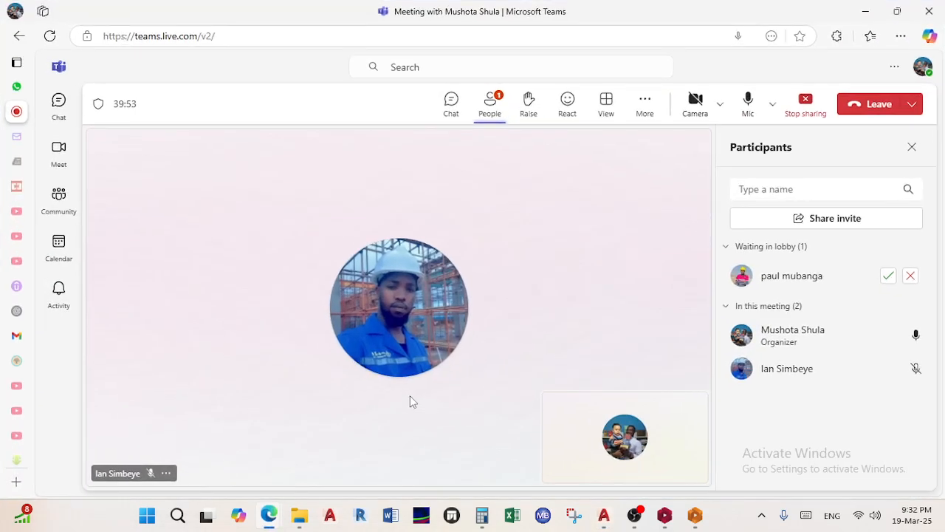
{"action": "left_click", "coordinate": [888, 275]}
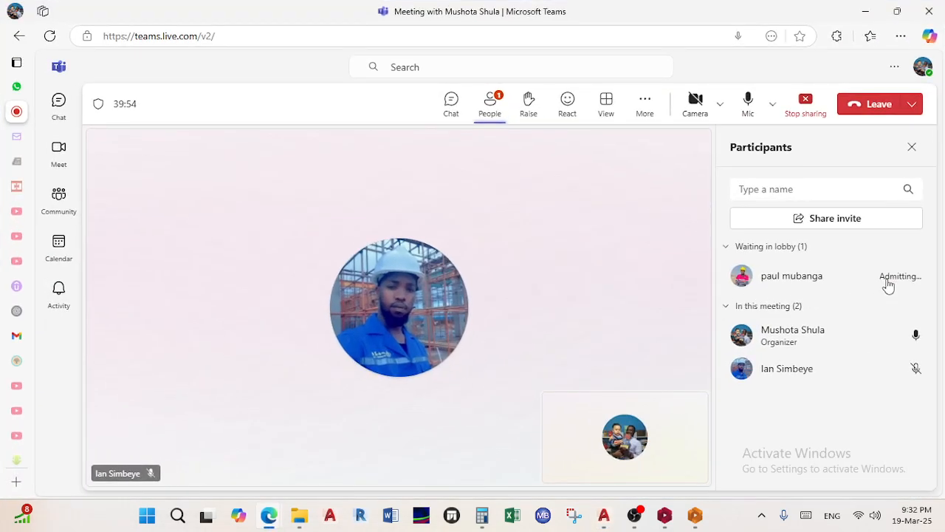
{"action": "left_click", "coordinate": [866, 11]}
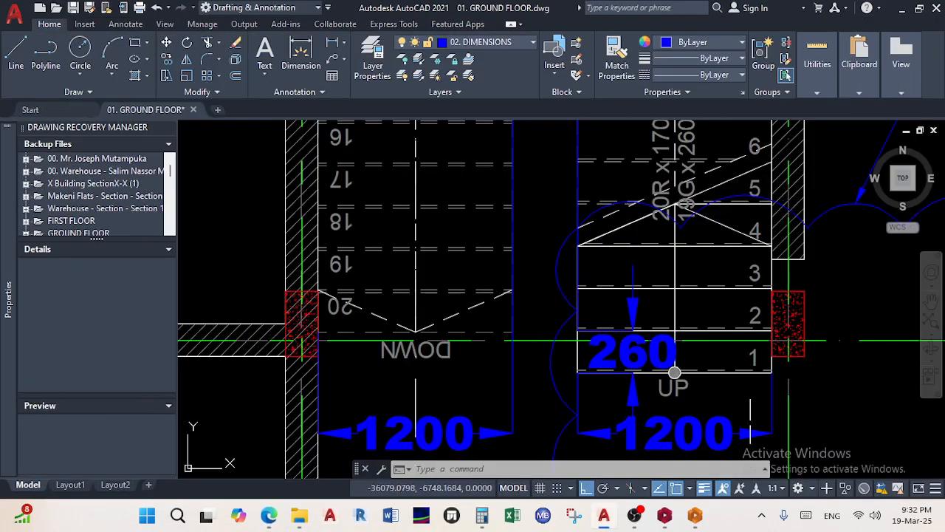
Enter 260 mm as the stair step width
{"action": "left_click", "coordinate": [606, 517]}
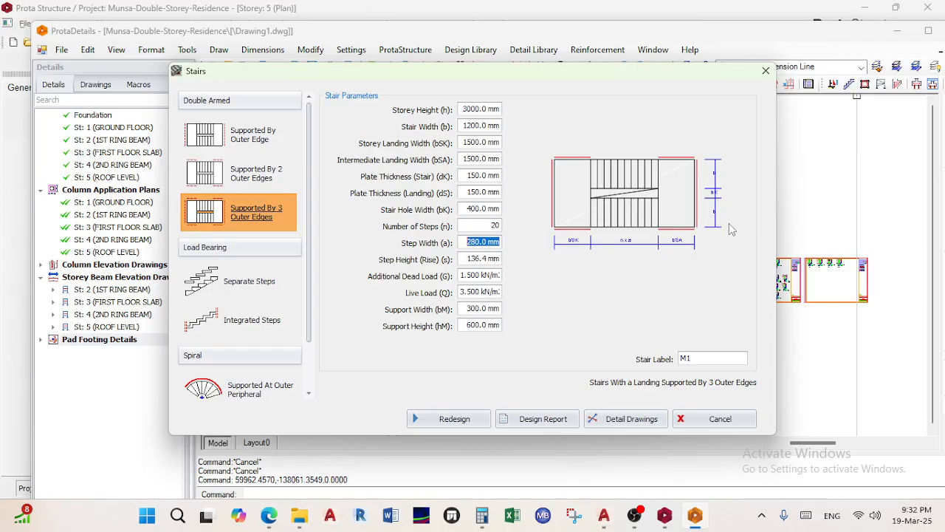
{"action": "mouse_move", "coordinate": [625, 529]}
{"action": "left_click", "coordinate": [602, 520]}
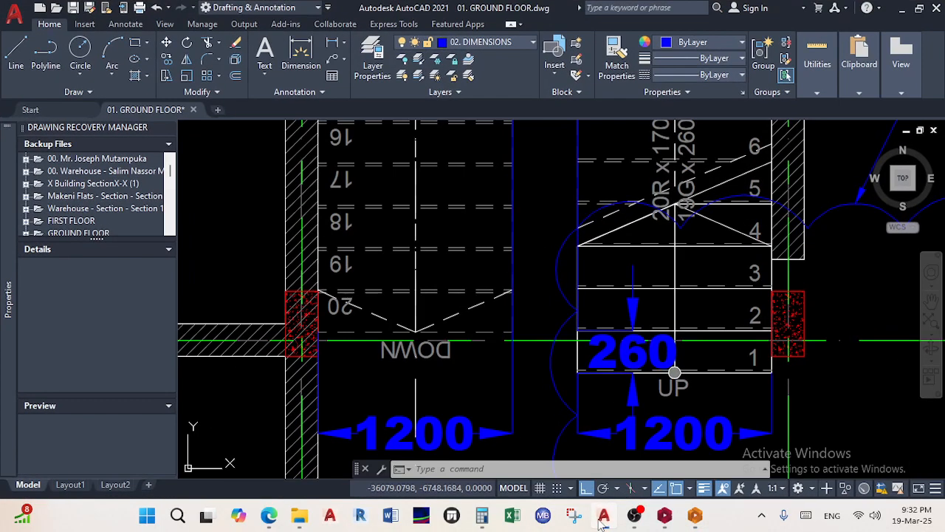
{"action": "left_click", "coordinate": [602, 520]}
{"action": "type", "text": "260"}
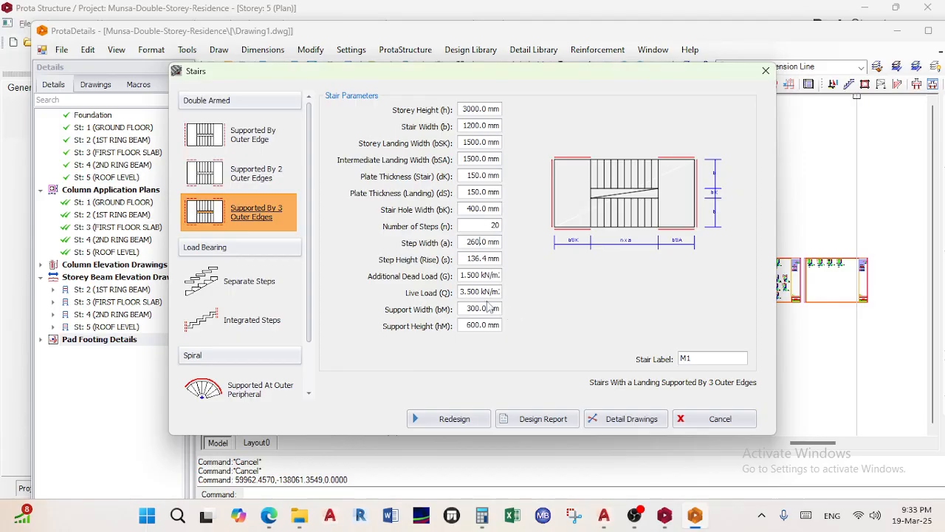
{"action": "left_click", "coordinate": [465, 259]}
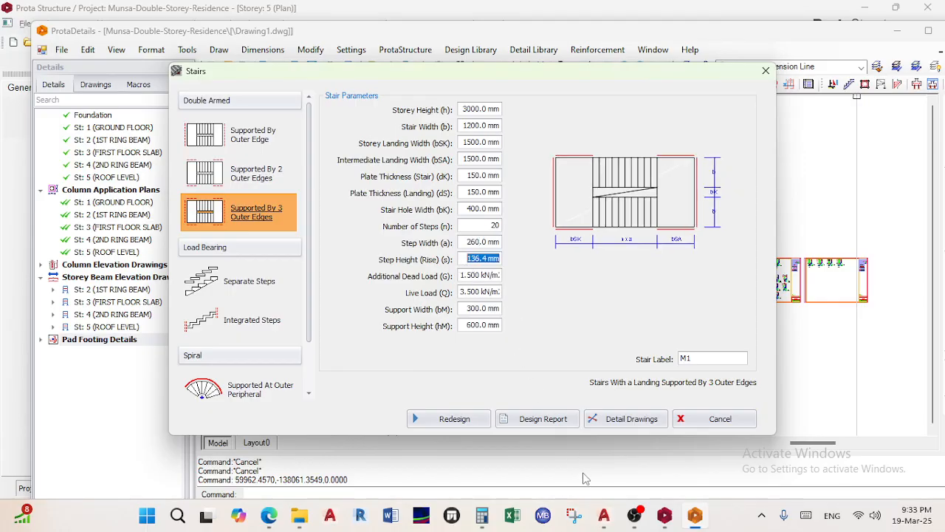
Check the stair in AutoCAD Section X-X, then enter 170 mm as the step height
{"action": "left_click", "coordinate": [604, 515]}
{"action": "scroll", "coordinate": [675, 313], "scroll_direction": "down", "scroll_amount": 6}
{"action": "middle_click_drag", "start_coordinate": [675, 311], "coordinate": [428, 308]}
{"action": "scroll", "coordinate": [711, 288], "scroll_direction": "up", "scroll_amount": 12}
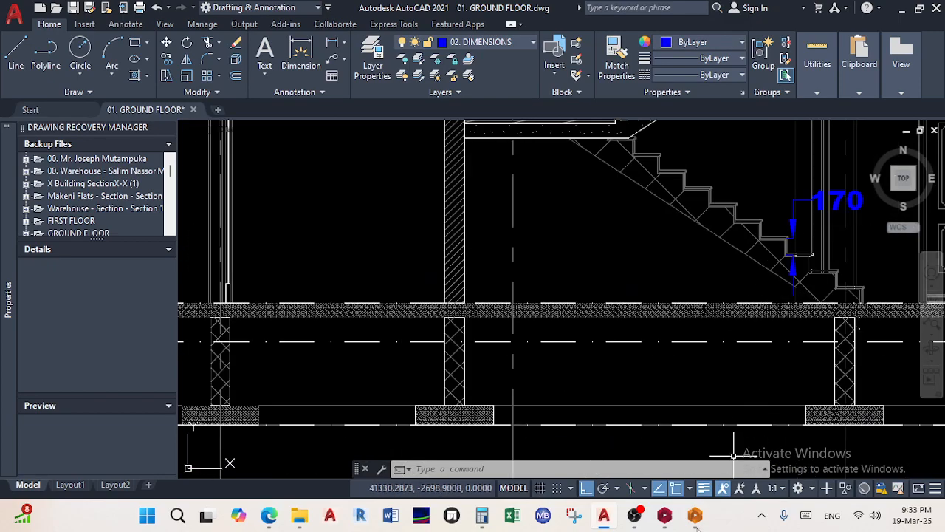
{"action": "left_click", "coordinate": [695, 516]}
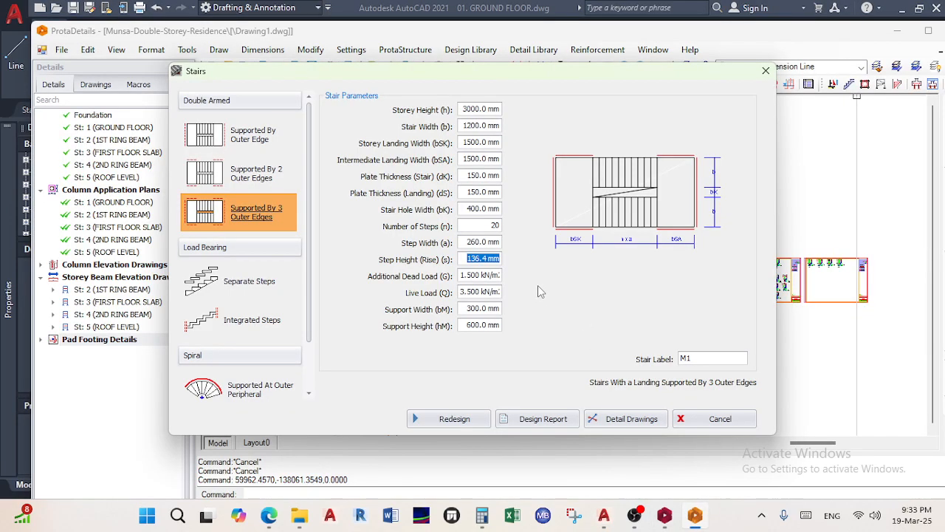
{"action": "type", "text": "170"}
Redesign the stair, review the rebar results without changing diameters, and generate the detail drawings
{"action": "left_click", "coordinate": [463, 425]}
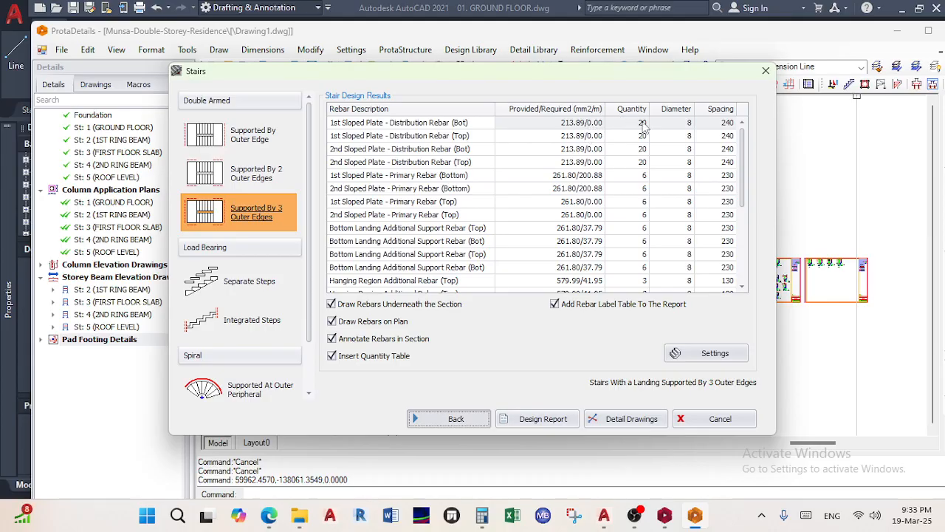
{"action": "scroll", "coordinate": [690, 235], "scroll_direction": "down", "scroll_amount": 2}
{"action": "scroll", "coordinate": [690, 238], "scroll_direction": "down", "scroll_amount": 2}
{"action": "scroll", "coordinate": [689, 247], "scroll_direction": "up", "scroll_amount": 5}
{"action": "left_click", "coordinate": [689, 124]}
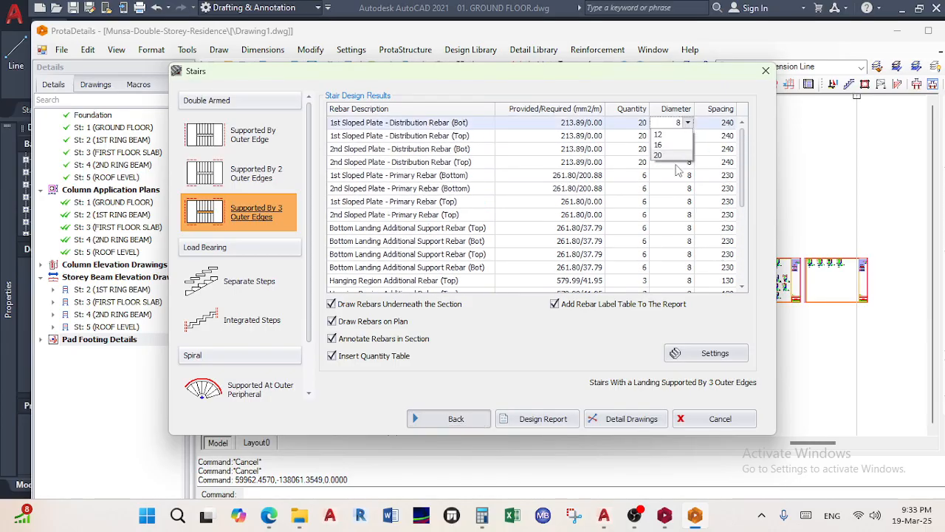
{"action": "left_click", "coordinate": [688, 123]}
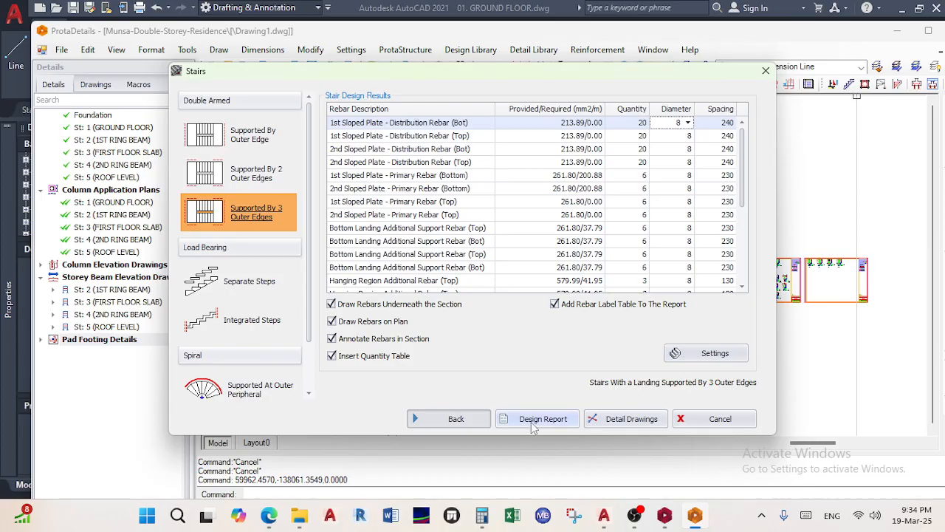
{"action": "left_click", "coordinate": [632, 418]}
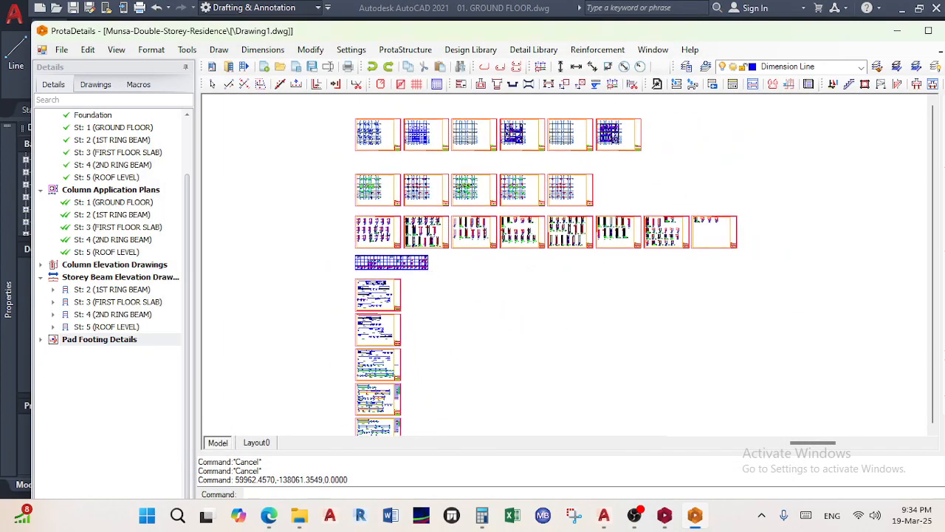
Place the new stair sheet below the existing sheets and inspect its landing sections
{"action": "left_click", "coordinate": [449, 364]}
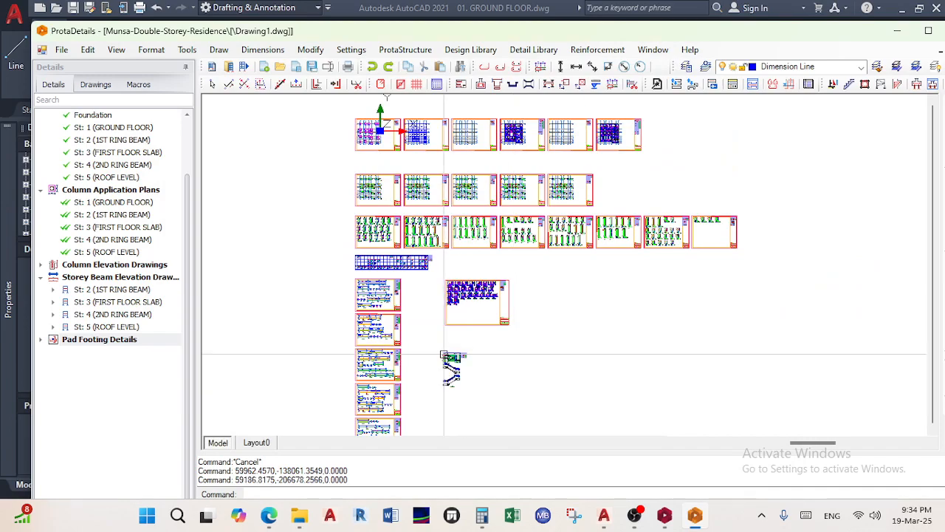
{"action": "scroll", "coordinate": [452, 365], "scroll_direction": "up", "scroll_amount": 2}
{"action": "scroll", "coordinate": [452, 365], "scroll_direction": "up", "scroll_amount": 6}
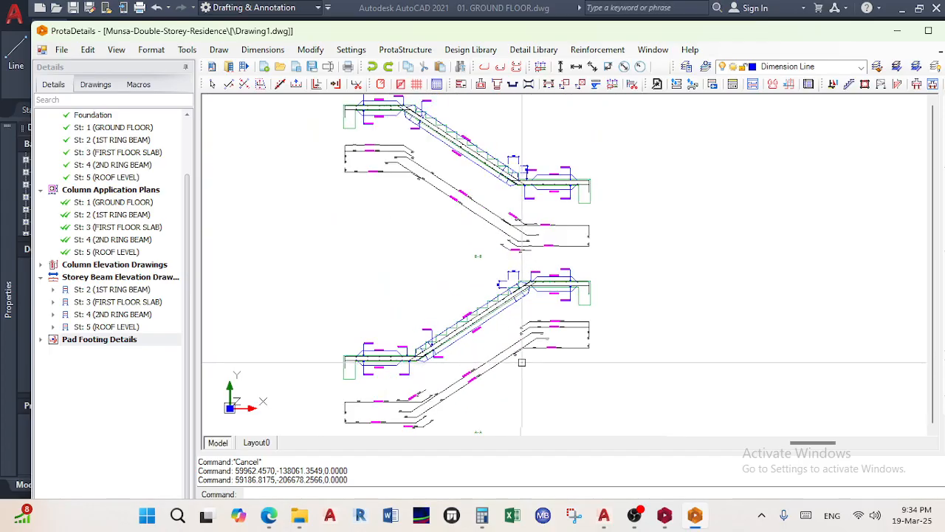
{"action": "scroll", "coordinate": [538, 325], "scroll_direction": "up", "scroll_amount": 3}
{"action": "scroll", "coordinate": [536, 325], "scroll_direction": "down", "scroll_amount": 4}
{"action": "middle_click_drag", "start_coordinate": [540, 326], "coordinate": [557, 356]}
{"action": "scroll", "coordinate": [544, 293], "scroll_direction": "up", "scroll_amount": 4}
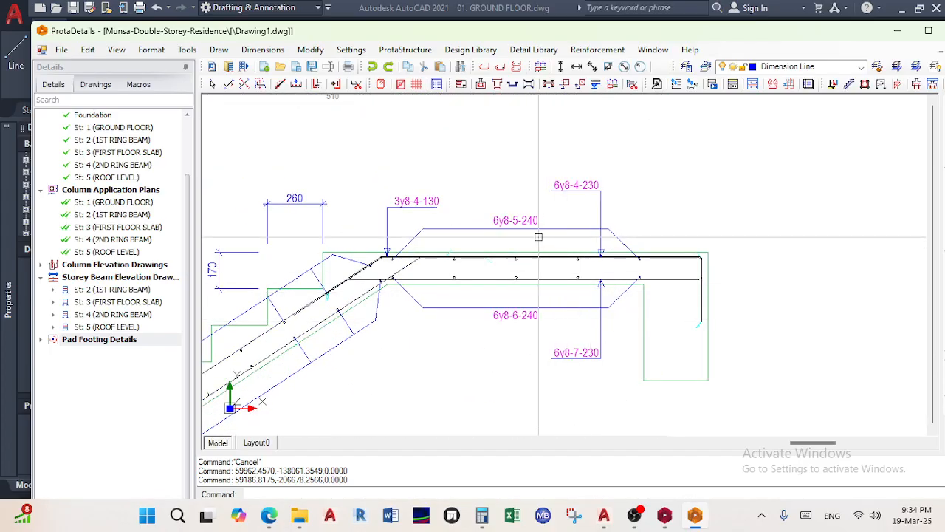
{"action": "scroll", "coordinate": [531, 252], "scroll_direction": "down", "scroll_amount": 4}
{"action": "middle_click_drag", "start_coordinate": [563, 189], "coordinate": [596, 325]}
{"action": "scroll", "coordinate": [549, 197], "scroll_direction": "up", "scroll_amount": 4}
{"action": "scroll", "coordinate": [545, 197], "scroll_direction": "down", "scroll_amount": 4}
Let the lobby participant into the Teams meeting, then minimize Teams
{"action": "mouse_move", "coordinate": [268, 515]}
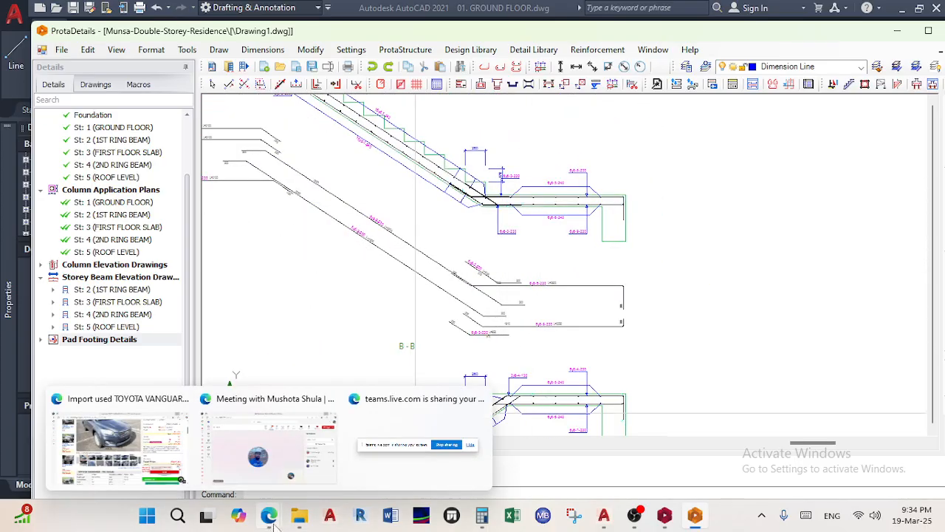
{"action": "left_click", "coordinate": [265, 446]}
{"action": "left_click", "coordinate": [887, 275]}
{"action": "left_click", "coordinate": [866, 11]}
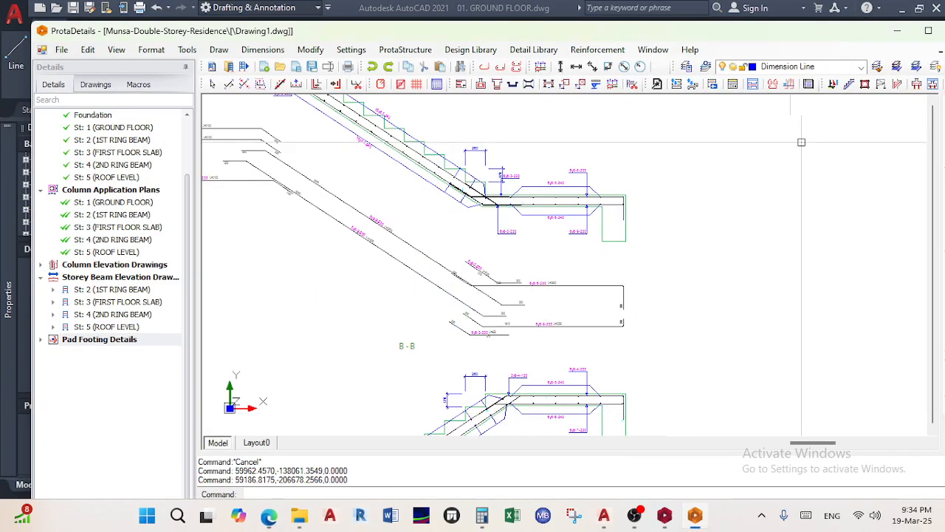
Pan and zoom across the M1 stair plan
{"action": "middle_click_drag", "start_coordinate": [641, 185], "coordinate": [624, 294]}
{"action": "scroll", "coordinate": [614, 236], "scroll_direction": "up", "scroll_amount": 4}
{"action": "mouse_move", "coordinate": [550, 238]}
{"action": "middle_mouse_down"}
{"action": "mouse_move", "coordinate": [545, 245]}
{"action": "mouse_move", "coordinate": [573, 249]}
{"action": "middle_mouse_up"}
{"action": "mouse_move", "coordinate": [690, 249]}
{"action": "middle_mouse_down"}
{"action": "mouse_move", "coordinate": [661, 240]}
{"action": "mouse_move", "coordinate": [679, 252]}
{"action": "middle_mouse_up"}
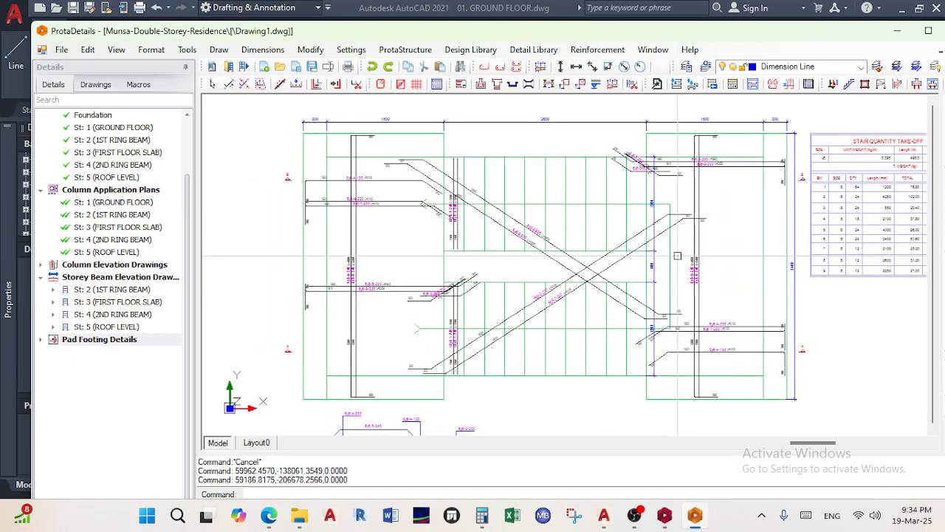
{"action": "scroll", "coordinate": [789, 201], "scroll_direction": "up", "scroll_amount": 3}
{"action": "scroll", "coordinate": [736, 280], "scroll_direction": "down", "scroll_amount": 3}
{"action": "middle_click_drag", "start_coordinate": [732, 278], "coordinate": [794, 226]}
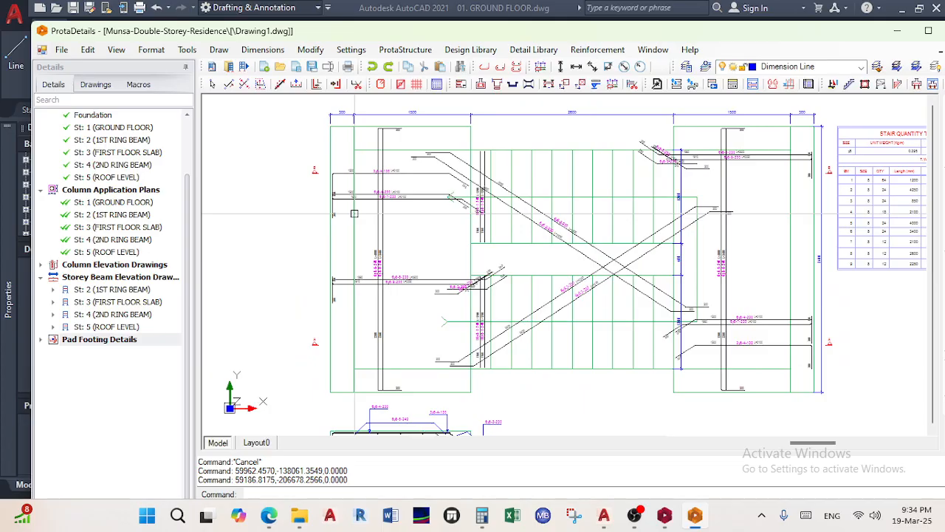
{"action": "scroll", "coordinate": [484, 119], "scroll_direction": "up", "scroll_amount": 3}
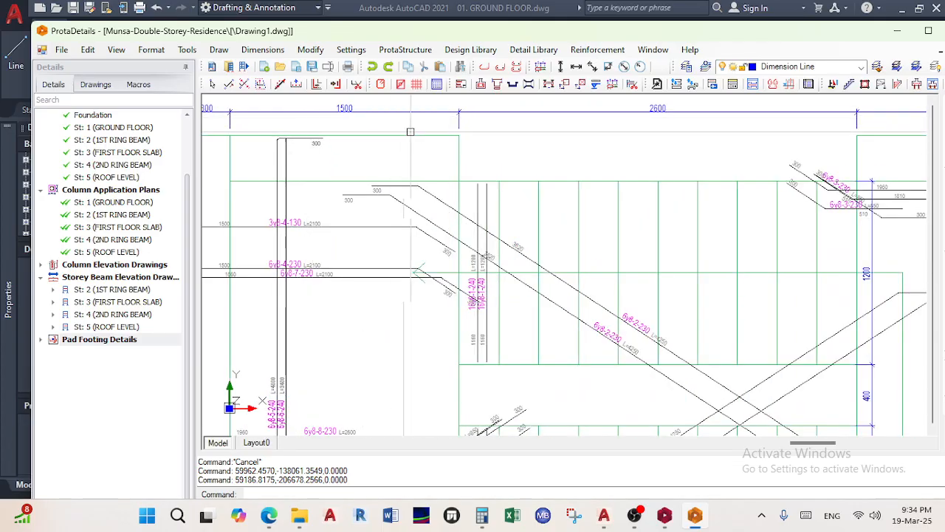
{"action": "scroll", "coordinate": [403, 133], "scroll_direction": "down", "scroll_amount": 3}
Inspect the lower stair section and centre section A - A in view
{"action": "middle_click_drag", "start_coordinate": [444, 159], "coordinate": [418, 195]}
{"action": "scroll", "coordinate": [506, 173], "scroll_direction": "up", "scroll_amount": 4}
{"action": "scroll", "coordinate": [509, 177], "scroll_direction": "down", "scroll_amount": 4}
{"action": "scroll", "coordinate": [815, 184], "scroll_direction": "up", "scroll_amount": 4}
{"action": "scroll", "coordinate": [816, 185], "scroll_direction": "down", "scroll_amount": 5}
{"action": "scroll", "coordinate": [718, 244], "scroll_direction": "up", "scroll_amount": 4}
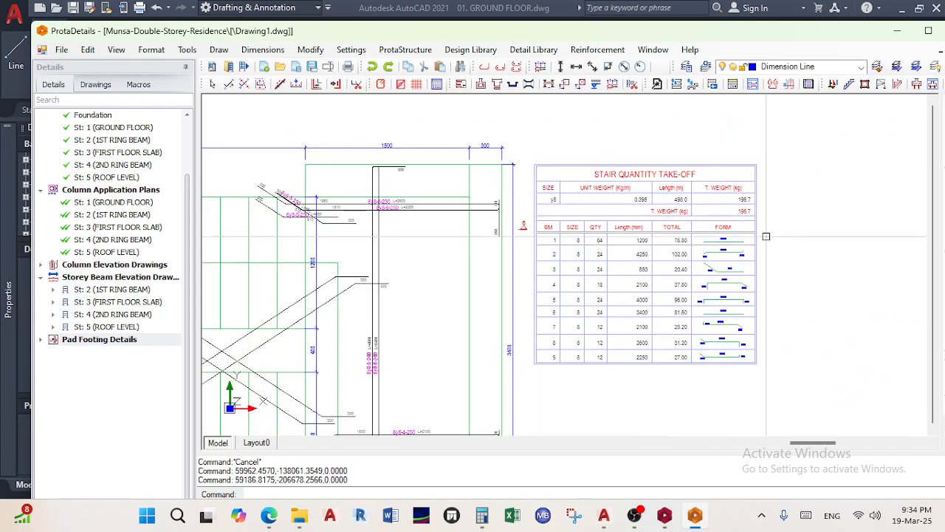
{"action": "scroll", "coordinate": [717, 244], "scroll_direction": "down", "scroll_amount": 5}
{"action": "scroll", "coordinate": [379, 330], "scroll_direction": "up", "scroll_amount": 4}
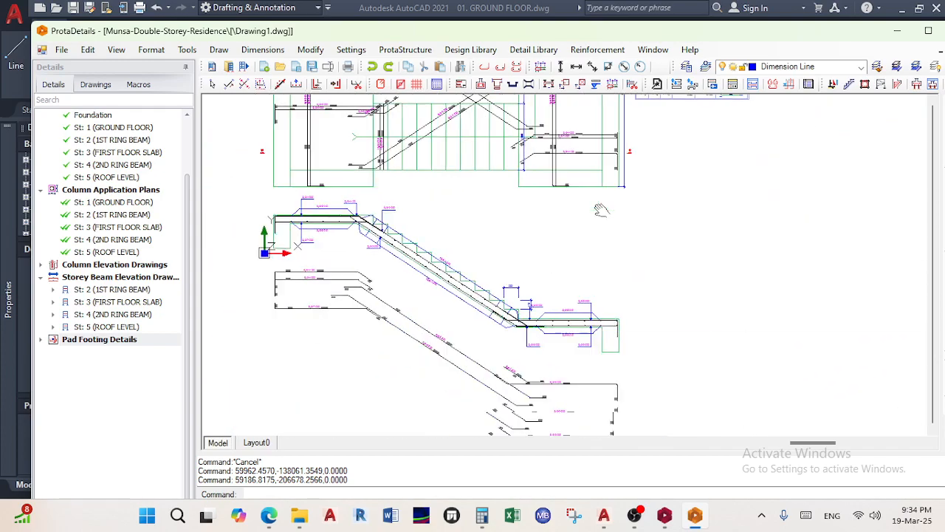
{"action": "scroll", "coordinate": [346, 289], "scroll_direction": "down", "scroll_amount": 3}
{"action": "middle_click_drag", "start_coordinate": [347, 289], "coordinate": [429, 183]}
{"action": "scroll", "coordinate": [449, 170], "scroll_direction": "up", "scroll_amount": 4}
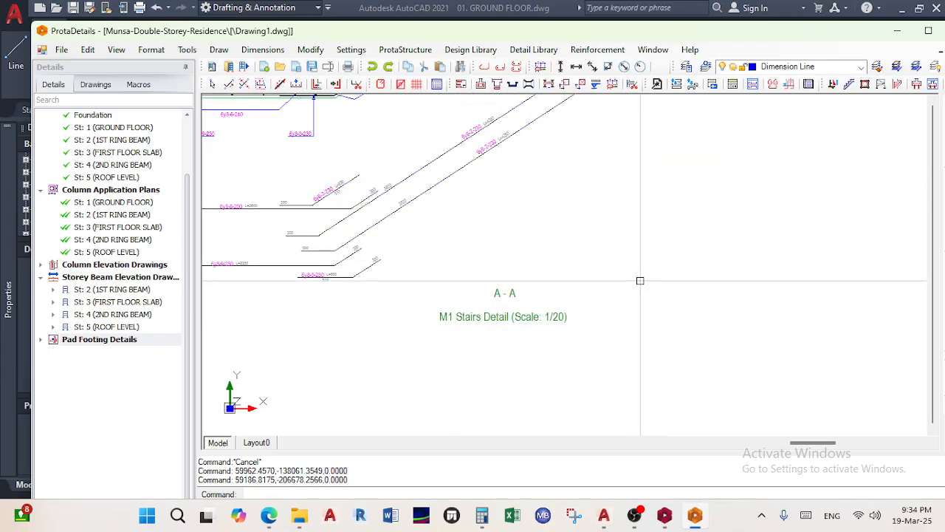
{"action": "middle_click_drag", "start_coordinate": [593, 348], "coordinate": [640, 281]}
{"action": "scroll", "coordinate": [640, 280], "scroll_direction": "down", "scroll_amount": 6}
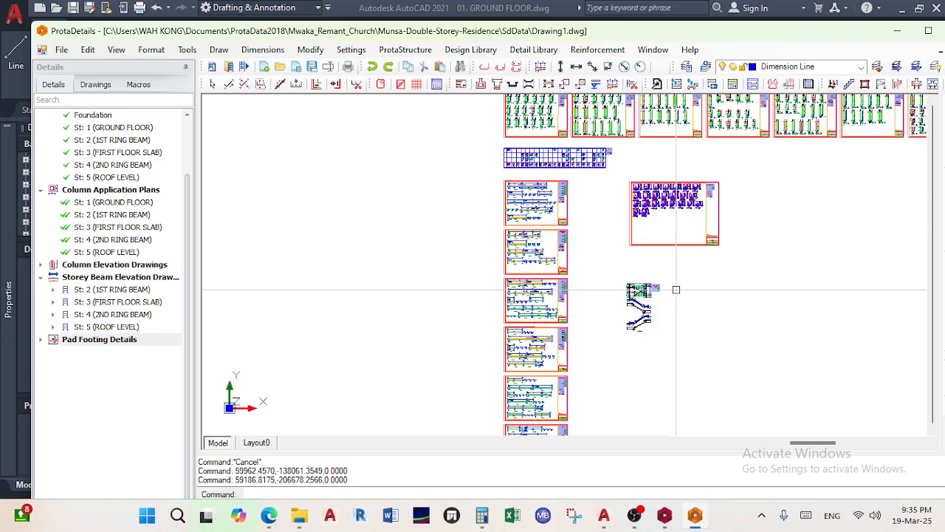
Zoom and shift the sheet layout to review all detail sheets, including the stair sheet
{"action": "scroll", "coordinate": [443, 250], "scroll_direction": "up", "scroll_amount": 1}
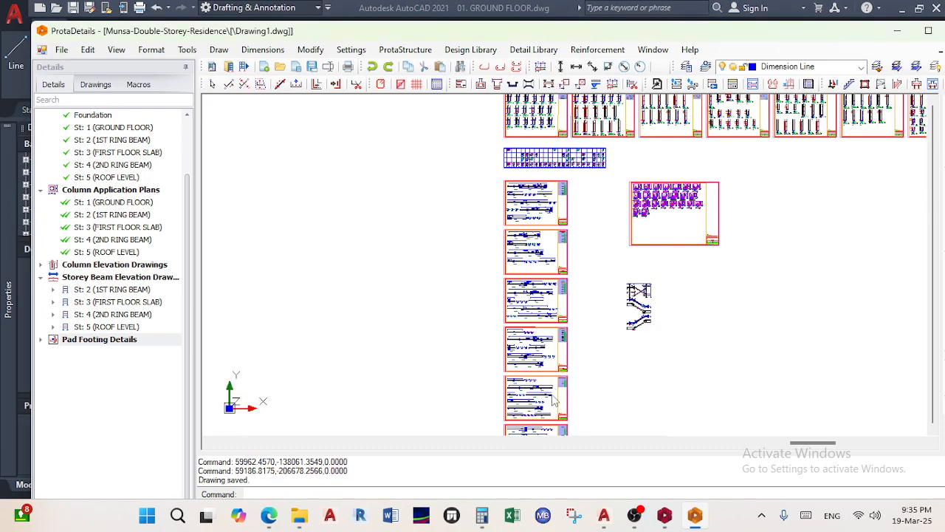
{"action": "scroll", "coordinate": [553, 369], "scroll_direction": "down", "scroll_amount": 2}
{"action": "middle_click_drag", "start_coordinate": [502, 185], "coordinate": [475, 369]}
{"action": "scroll", "coordinate": [534, 280], "scroll_direction": "up", "scroll_amount": 7}
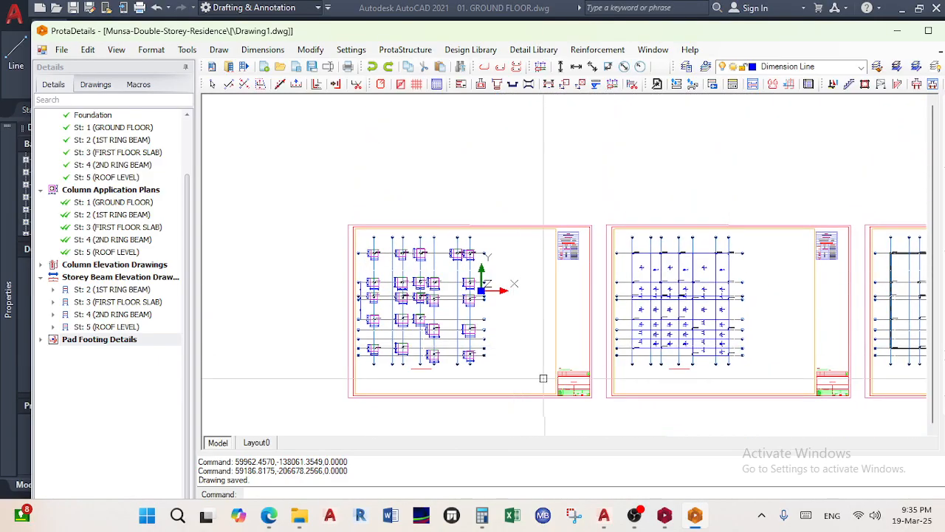
In print setup, centre the plot with zero margins, use landscape orientation and greyscale output
{"action": "left_click", "coordinate": [54, 51]}
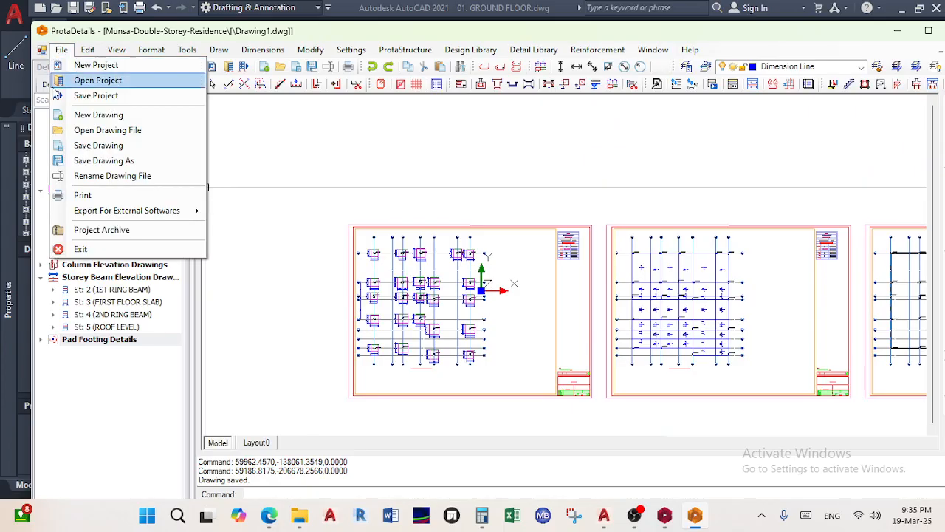
{"action": "key", "text": "Escape"}
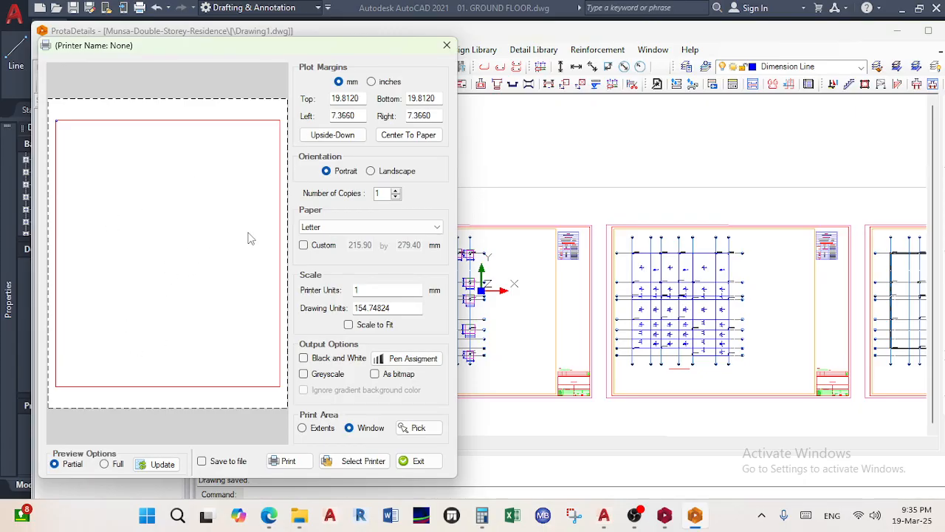
{"action": "left_click", "coordinate": [410, 137]}
{"action": "left_click", "coordinate": [399, 172]}
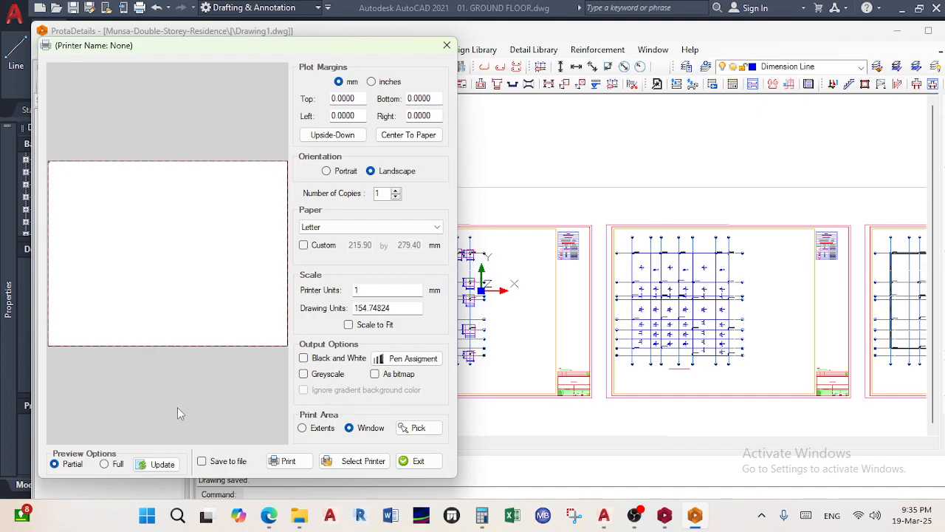
{"action": "left_click", "coordinate": [105, 466]}
{"action": "left_click", "coordinate": [336, 378]}
Select Foxit Reader PDF Printer as the printer
{"action": "left_click", "coordinate": [353, 228]}
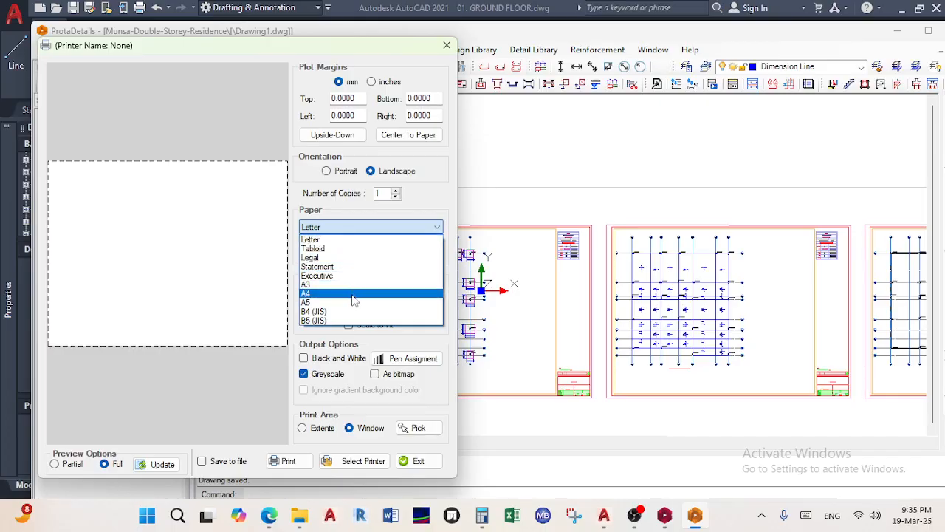
{"action": "left_click", "coordinate": [374, 226]}
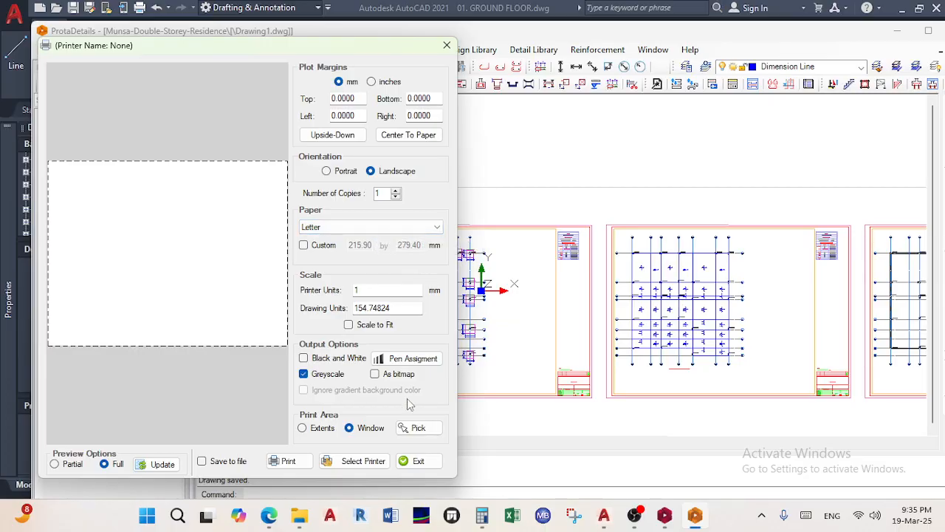
{"action": "left_click", "coordinate": [364, 461]}
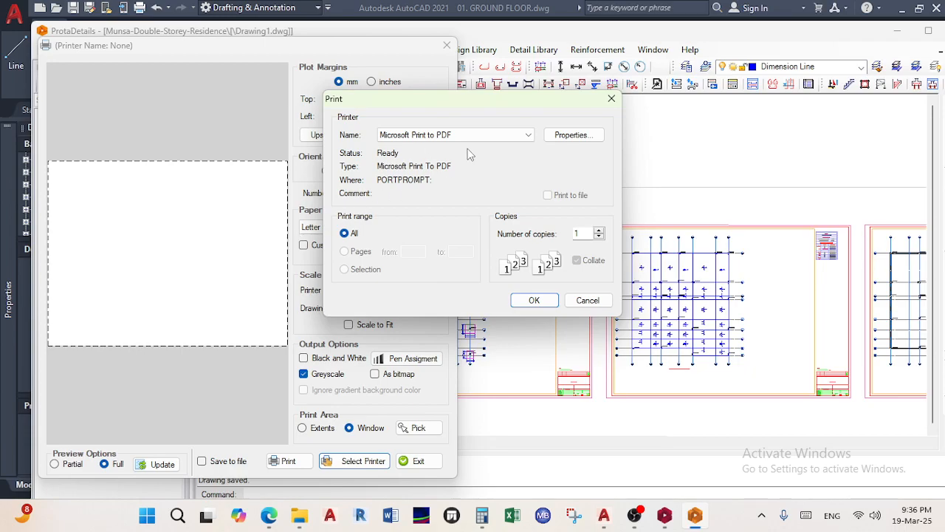
{"action": "left_click", "coordinate": [485, 135]}
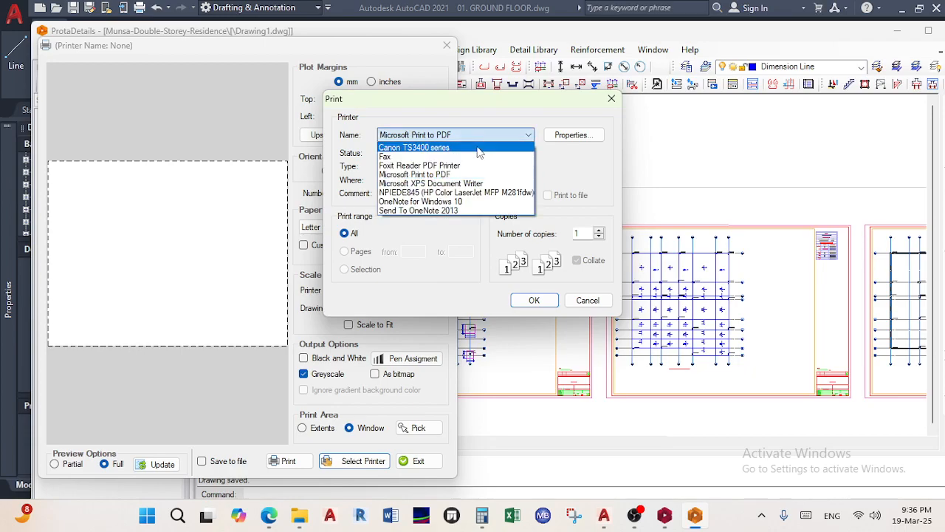
{"action": "left_click", "coordinate": [462, 166]}
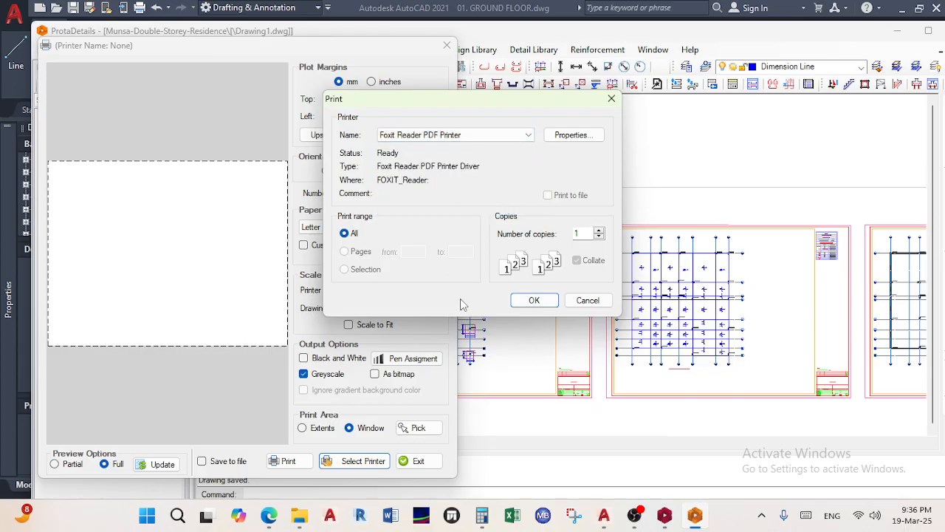
{"action": "left_click", "coordinate": [532, 300]}
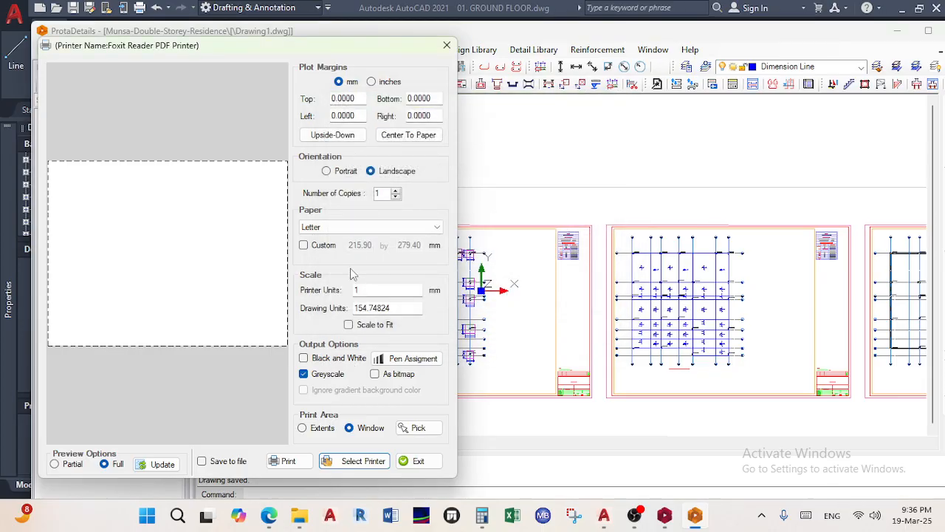
Set the paper size to A3
{"action": "left_click", "coordinate": [364, 226]}
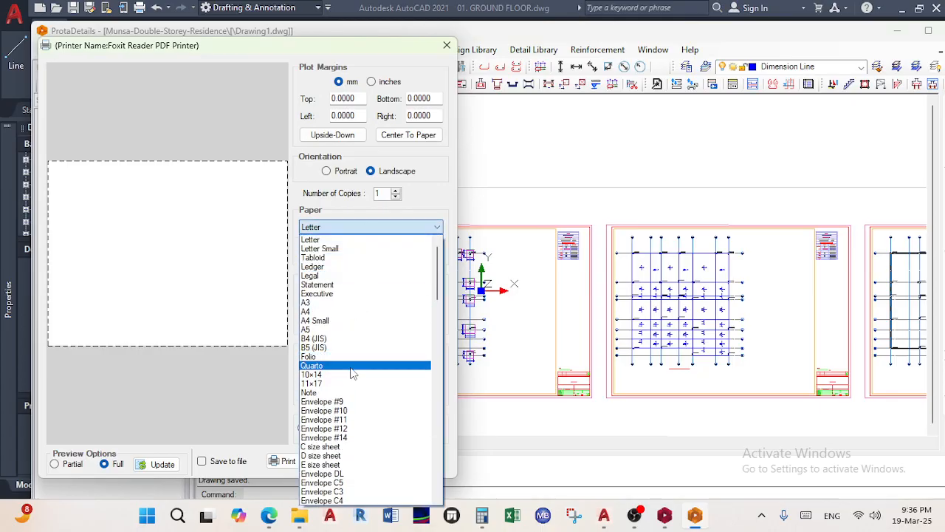
{"action": "scroll", "coordinate": [352, 376], "scroll_direction": "down", "scroll_amount": 10}
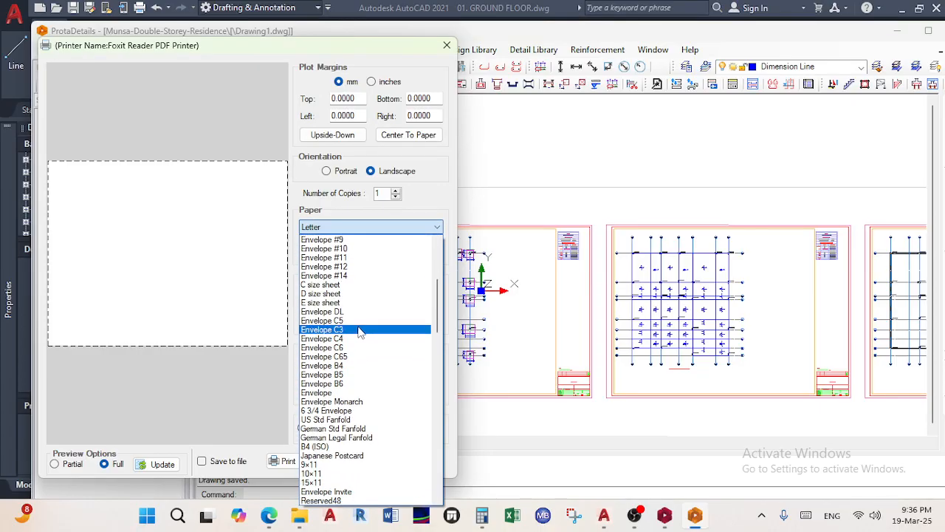
{"action": "scroll", "coordinate": [357, 395], "scroll_direction": "down", "scroll_amount": 4}
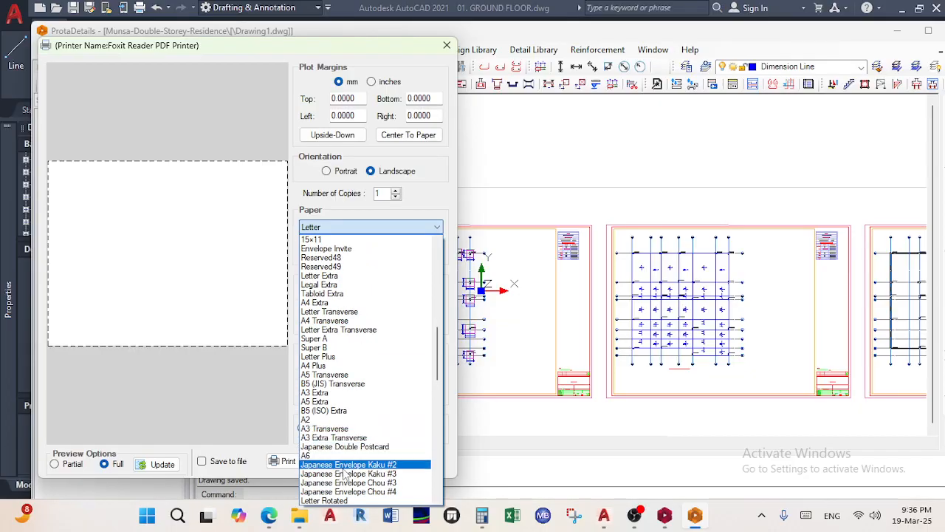
{"action": "scroll", "coordinate": [347, 386], "scroll_direction": "down", "scroll_amount": 18}
{"action": "scroll", "coordinate": [344, 458], "scroll_direction": "down", "scroll_amount": 5}
{"action": "scroll", "coordinate": [348, 436], "scroll_direction": "up", "scroll_amount": 9}
{"action": "scroll", "coordinate": [349, 434], "scroll_direction": "up", "scroll_amount": 15}
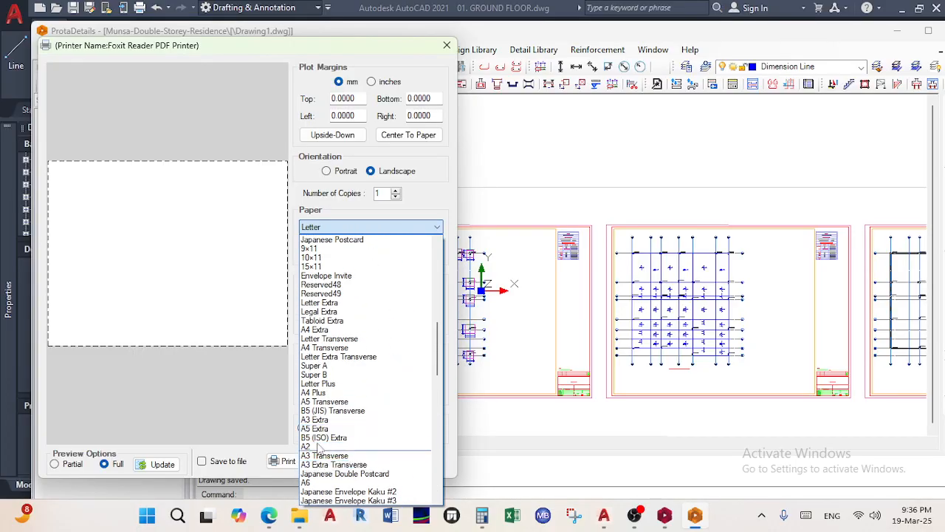
{"action": "scroll", "coordinate": [324, 384], "scroll_direction": "up", "scroll_amount": 5}
{"action": "scroll", "coordinate": [324, 352], "scroll_direction": "up", "scroll_amount": 9}
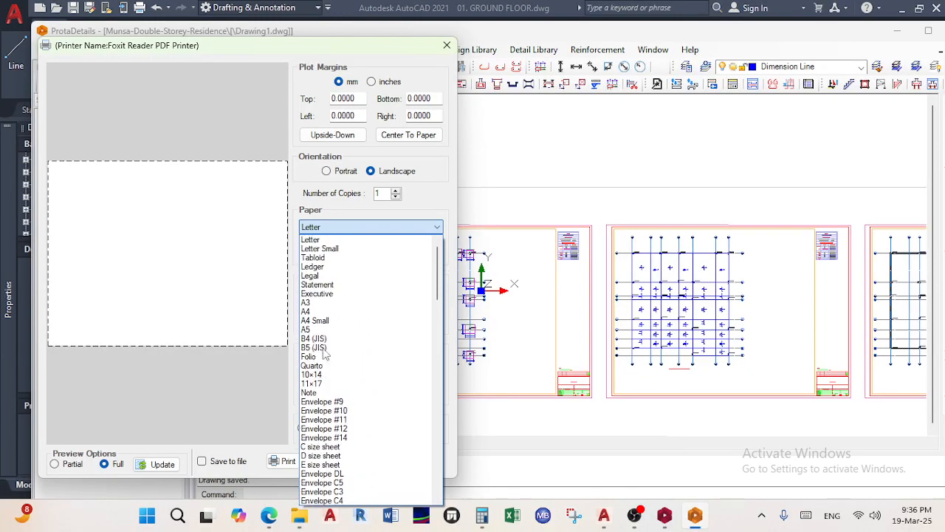
{"action": "left_click", "coordinate": [347, 303]}
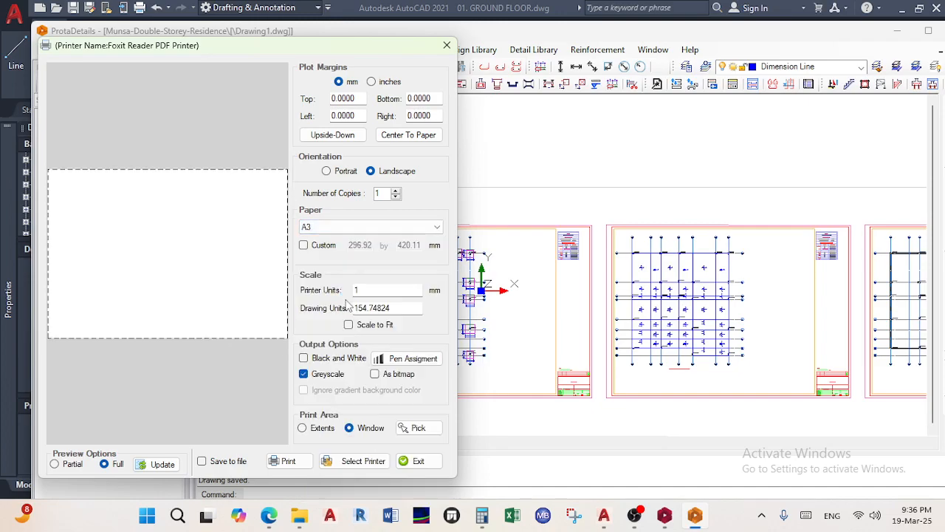
Keep A3 and enable the Custom paper size, starting at 296.92 × 420.11 mm
{"action": "left_click", "coordinate": [384, 228]}
{"action": "scroll", "coordinate": [369, 305], "scroll_direction": "up", "scroll_amount": 3}
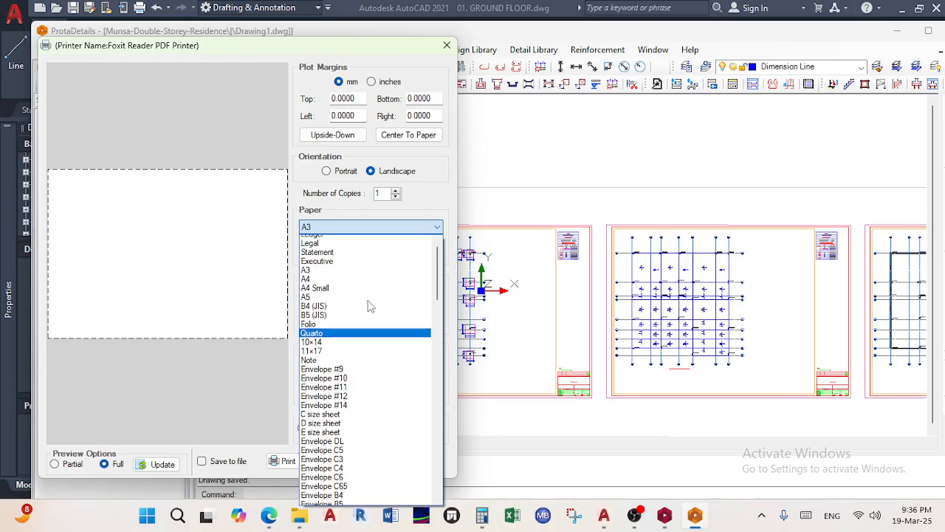
{"action": "scroll", "coordinate": [358, 325], "scroll_direction": "down", "scroll_amount": 4}
{"action": "scroll", "coordinate": [357, 325], "scroll_direction": "down", "scroll_amount": 10}
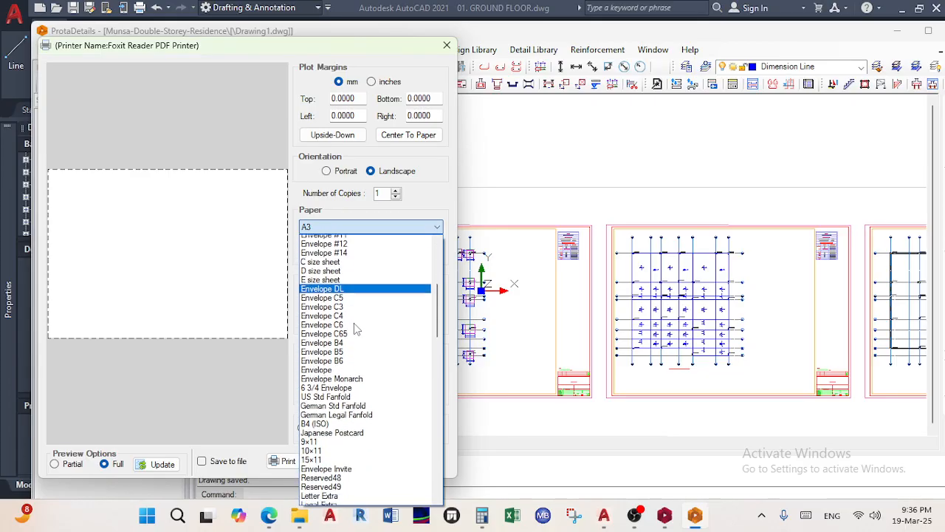
{"action": "scroll", "coordinate": [353, 330], "scroll_direction": "down", "scroll_amount": 5}
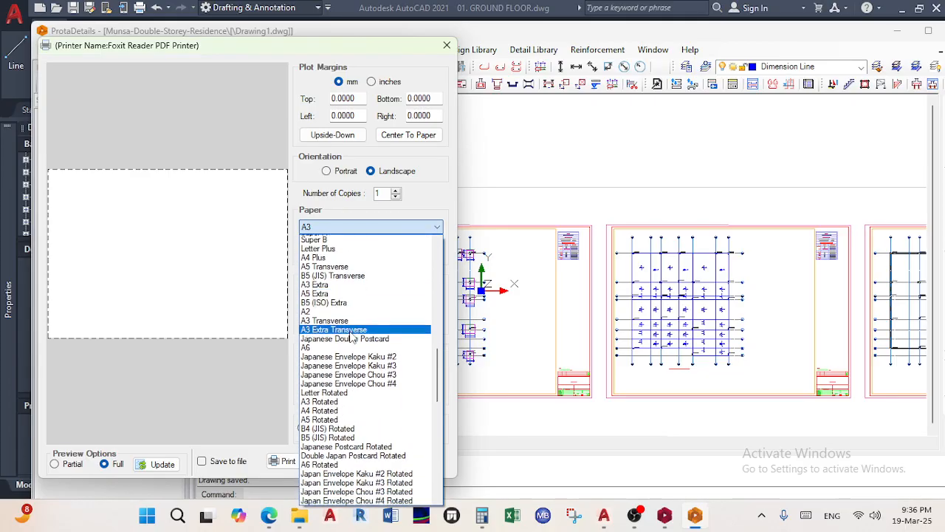
{"action": "scroll", "coordinate": [347, 399], "scroll_direction": "down", "scroll_amount": 6}
{"action": "scroll", "coordinate": [347, 399], "scroll_direction": "down", "scroll_amount": 9}
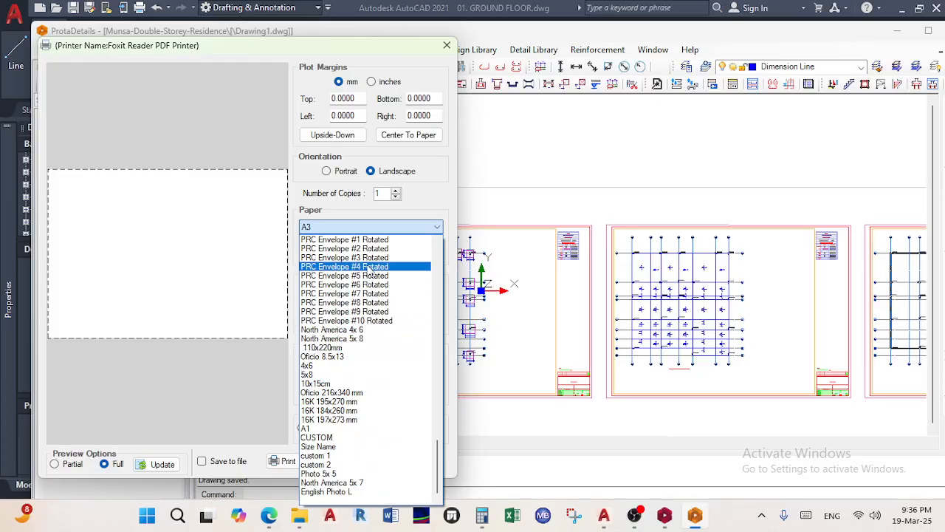
{"action": "left_click", "coordinate": [381, 229]}
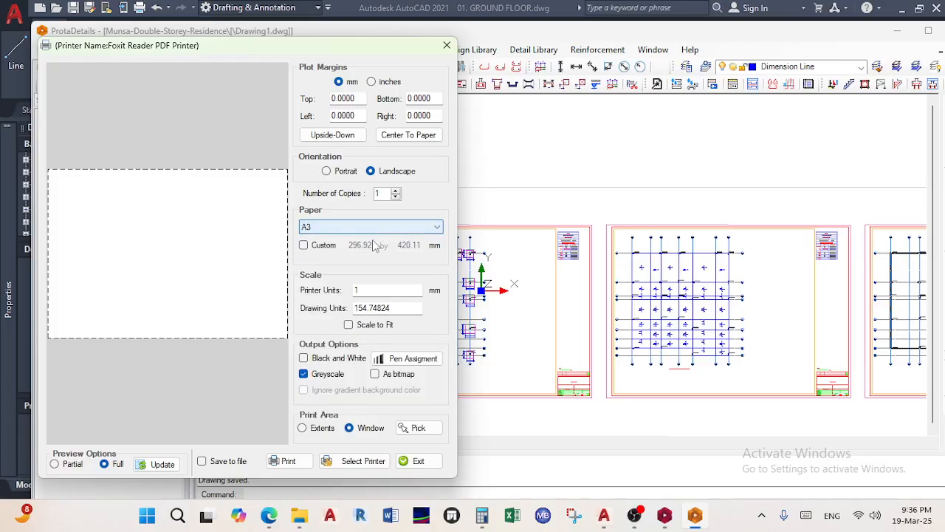
{"action": "left_click", "coordinate": [324, 247]}
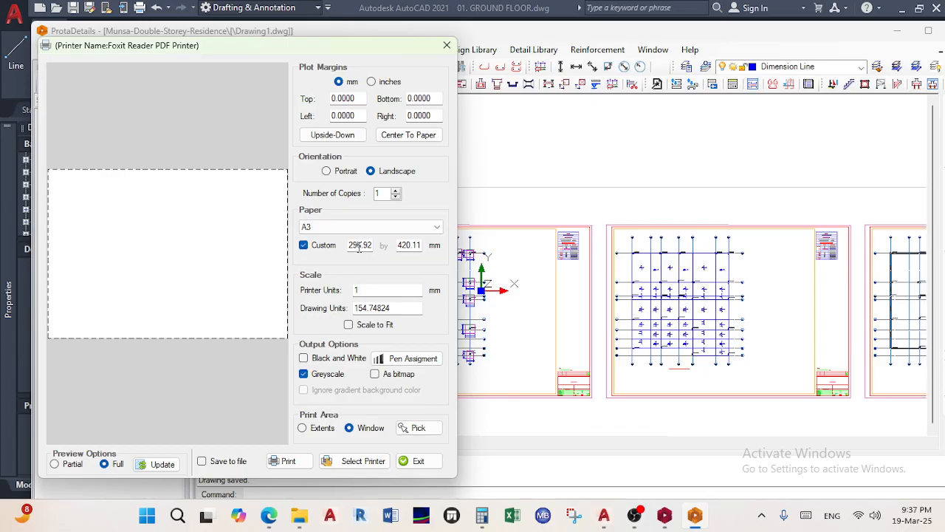
Search Bing in Edge for 'paper size a1'
{"action": "mouse_move", "coordinate": [269, 522]}
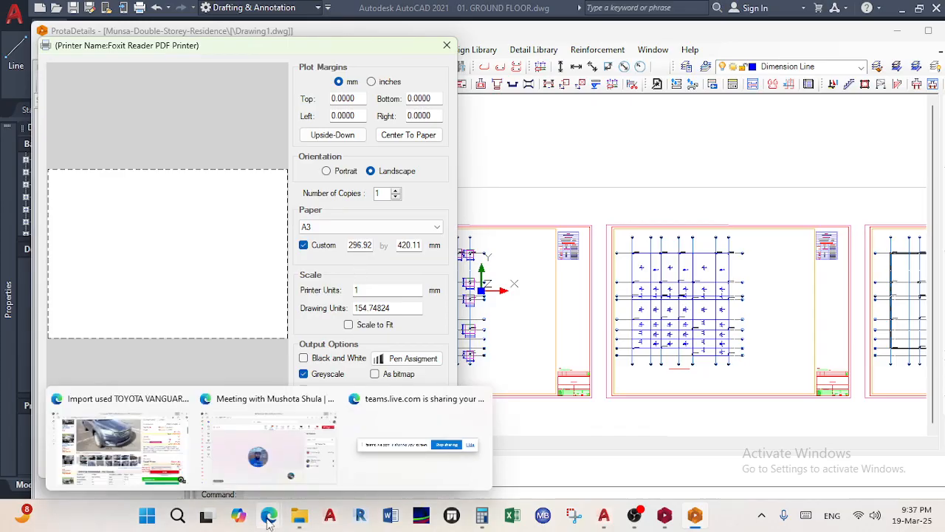
{"action": "left_click", "coordinate": [260, 462]}
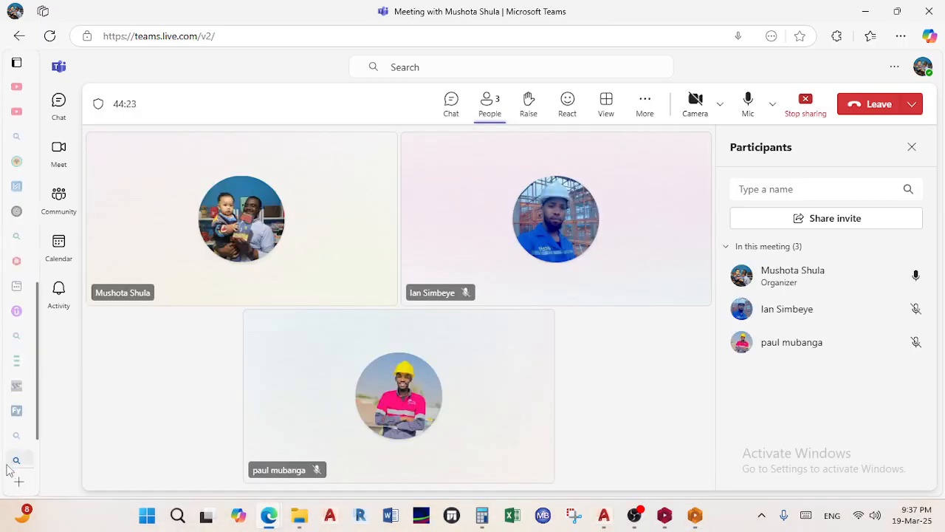
{"action": "left_click", "coordinate": [17, 452]}
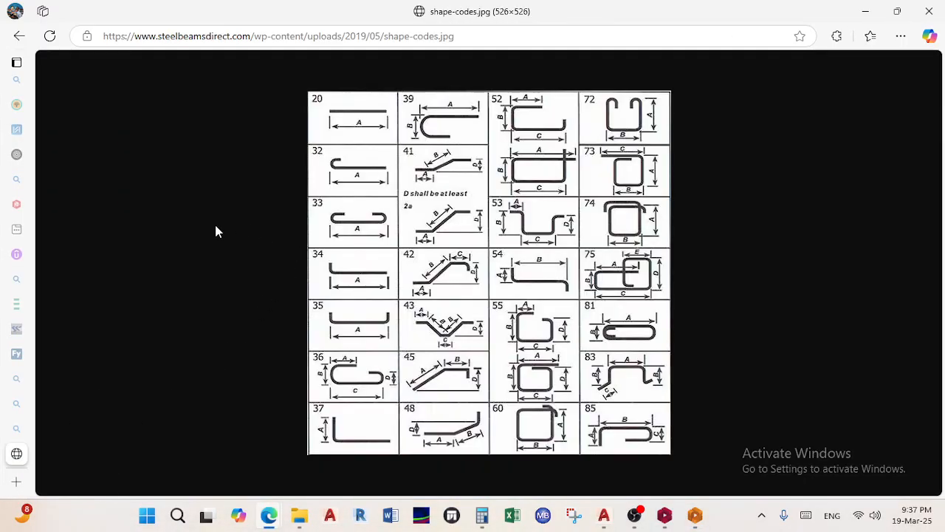
{"action": "left_click", "coordinate": [218, 37]}
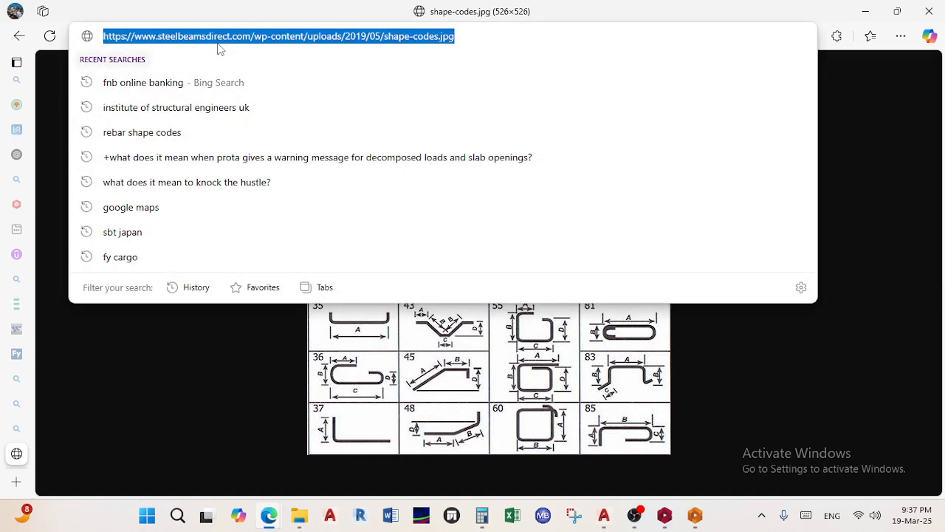
{"action": "type", "text": "paper size a"}
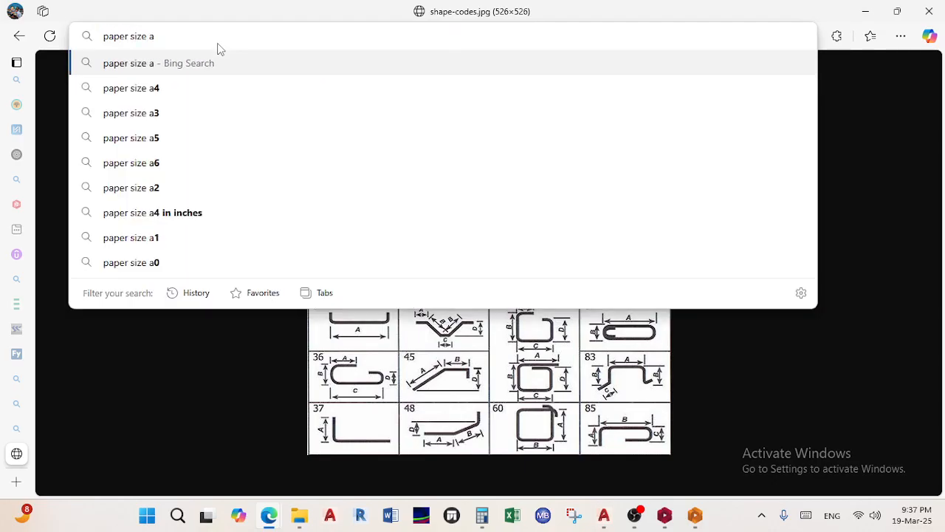
{"action": "type", "text": "1"}
{"action": "key", "text": "Return"}
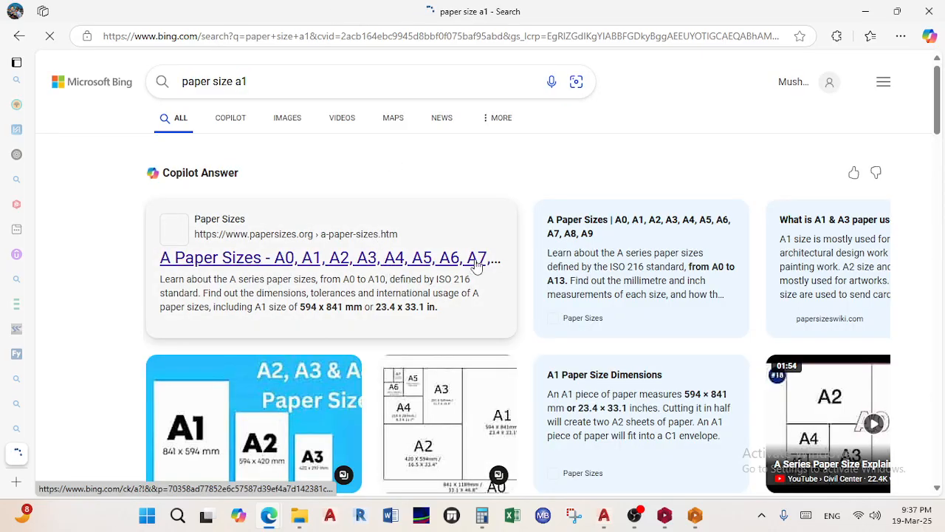
Read the A1 size of 594 × 841 mm and return to the ProtaDetails print setup
{"action": "scroll", "coordinate": [421, 369], "scroll_direction": "down", "scroll_amount": 1}
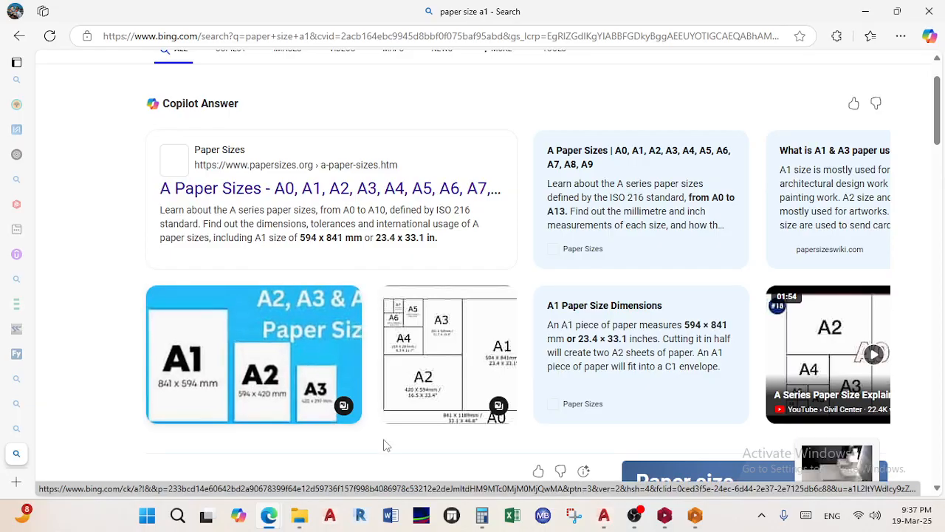
{"action": "mouse_move", "coordinate": [329, 515]}
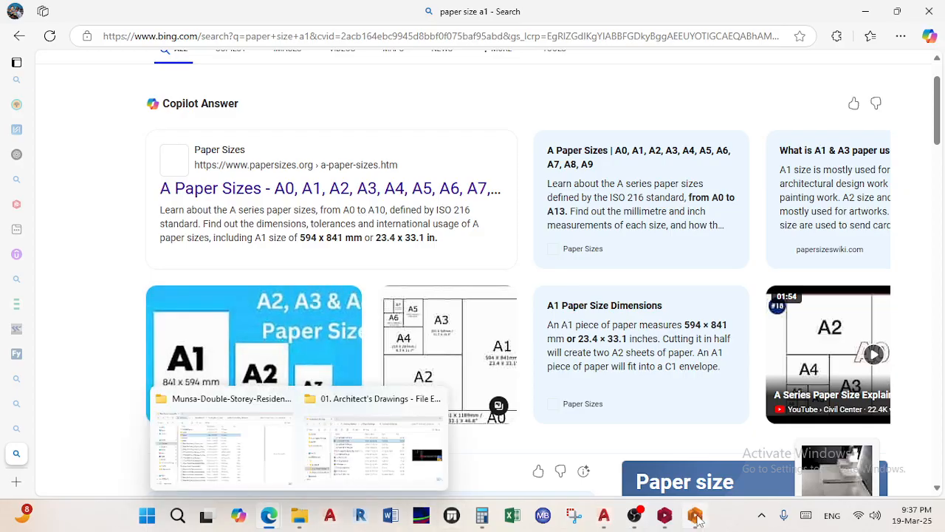
{"action": "left_click", "coordinate": [214, 465]}
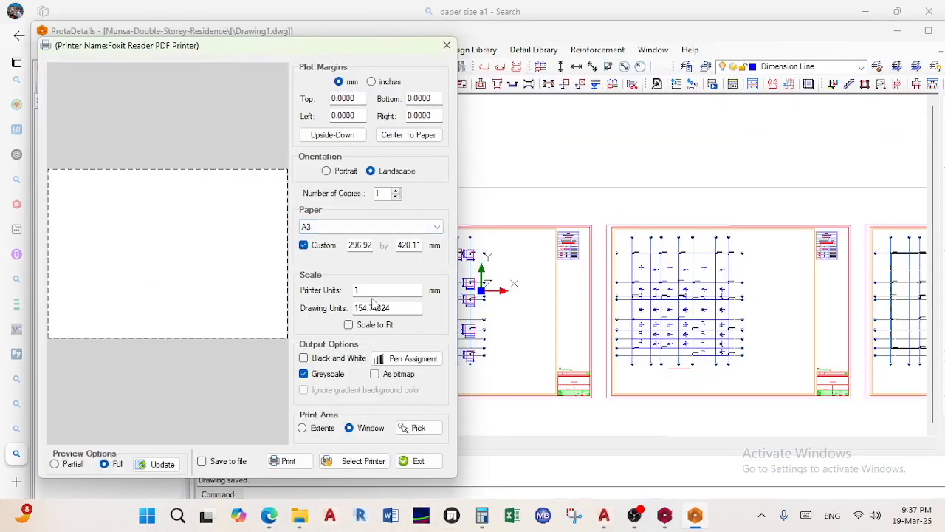
Enter 841 mm as the custom paper width and 594 mm as the height
{"action": "double_click", "coordinate": [361, 246]}
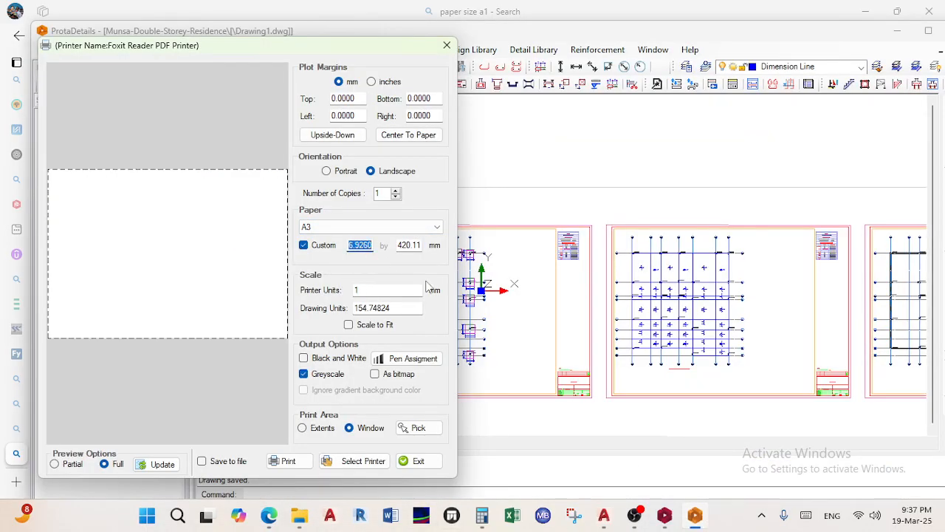
{"action": "type", "text": "841"}
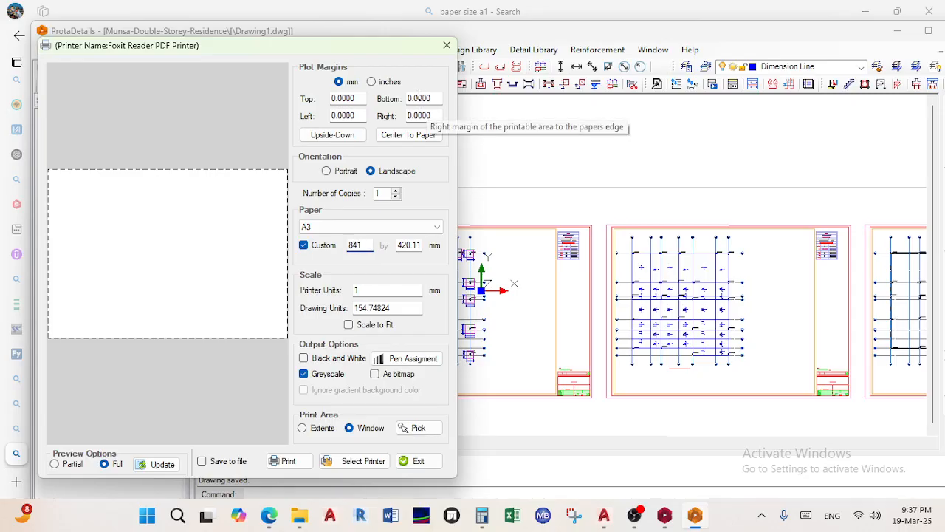
{"action": "double_click", "coordinate": [415, 245]}
{"action": "type", "text": "594"}
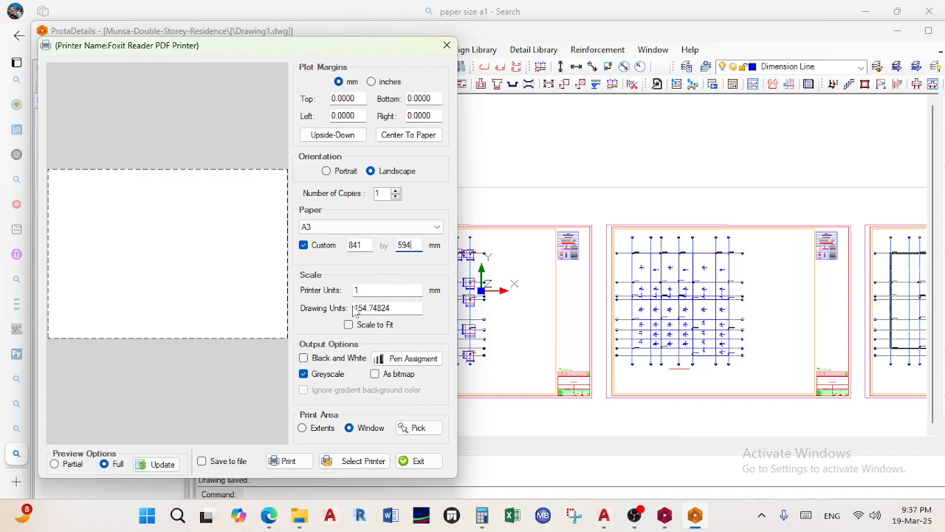
Start picking the print area and set its first corner at the first sheet's top-left
{"action": "left_click", "coordinate": [419, 428]}
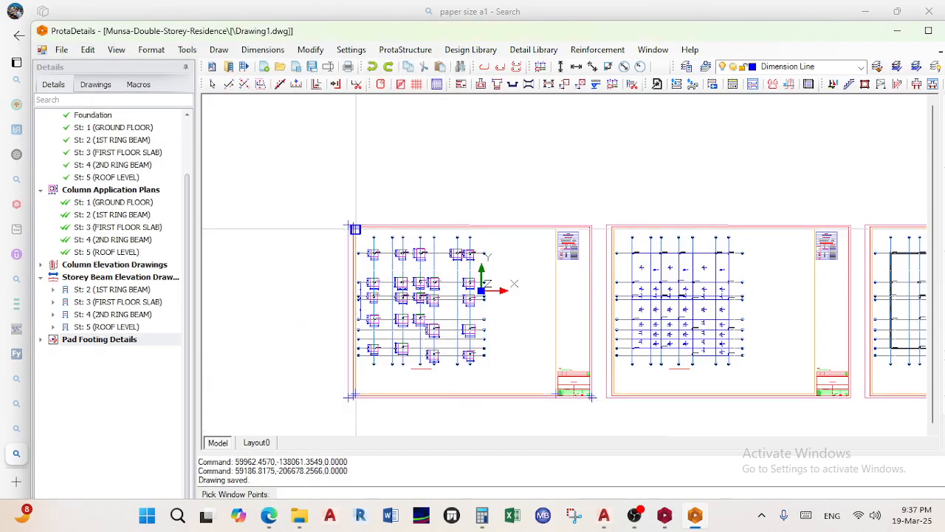
{"action": "scroll", "coordinate": [356, 229], "scroll_direction": "up", "scroll_amount": 3}
{"action": "scroll", "coordinate": [366, 282], "scroll_direction": "down", "scroll_amount": 3}
{"action": "middle_click_drag", "start_coordinate": [532, 278], "coordinate": [441, 219]}
{"action": "scroll", "coordinate": [486, 206], "scroll_direction": "up", "scroll_amount": 3}
{"action": "scroll", "coordinate": [505, 219], "scroll_direction": "down", "scroll_amount": 3}
{"action": "scroll", "coordinate": [238, 217], "scroll_direction": "up", "scroll_amount": 5}
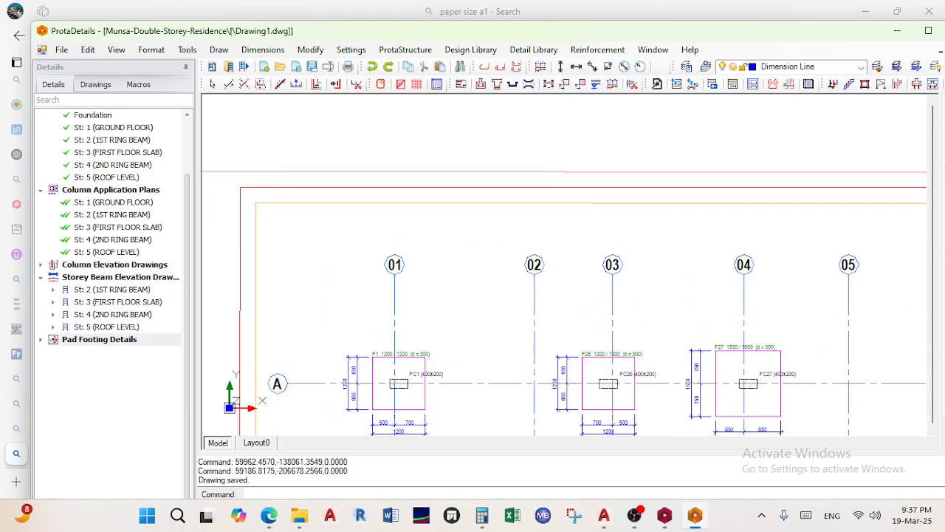
{"action": "scroll", "coordinate": [238, 215], "scroll_direction": "up", "scroll_amount": 1}
{"action": "left_click", "coordinate": [241, 177]}
Set the print area's opposite corner at the FP1 sheet's bottom-right title block corner
{"action": "scroll", "coordinate": [395, 405], "scroll_direction": "down", "scroll_amount": 5}
{"action": "middle_click_drag", "start_coordinate": [395, 408], "coordinate": [328, 194]}
{"action": "middle_click_drag", "start_coordinate": [411, 348], "coordinate": [391, 254]}
{"action": "middle_click_drag", "start_coordinate": [538, 422], "coordinate": [395, 197]}
{"action": "scroll", "coordinate": [599, 229], "scroll_direction": "up", "scroll_amount": 2}
{"action": "scroll", "coordinate": [600, 230], "scroll_direction": "up", "scroll_amount": 4}
{"action": "scroll", "coordinate": [592, 257], "scroll_direction": "down", "scroll_amount": 2}
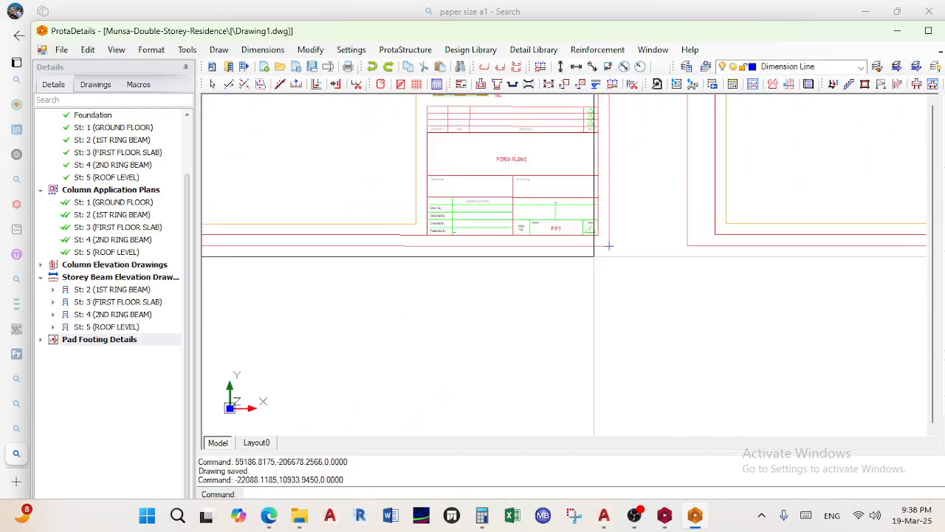
{"action": "scroll", "coordinate": [608, 245], "scroll_direction": "up", "scroll_amount": 3}
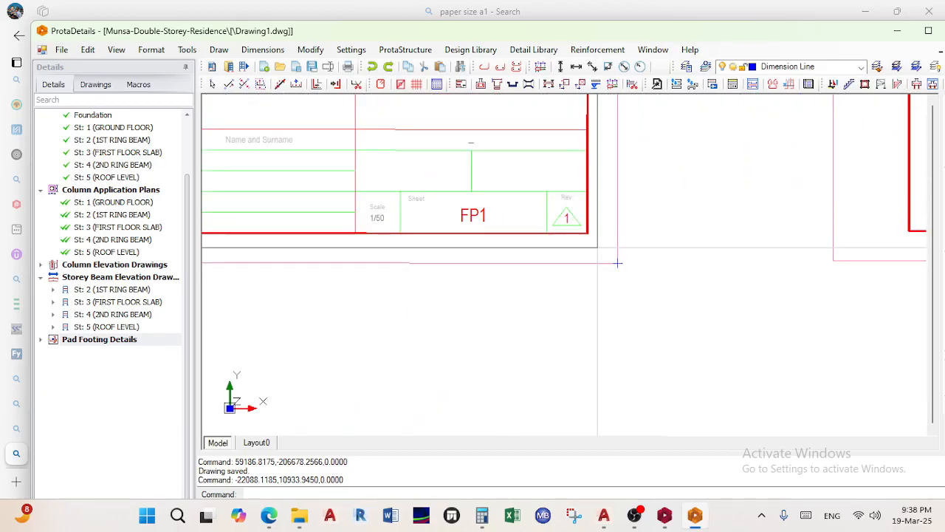
{"action": "scroll", "coordinate": [617, 262], "scroll_direction": "down", "scroll_amount": 6}
{"action": "scroll", "coordinate": [628, 139], "scroll_direction": "up", "scroll_amount": 2}
{"action": "scroll", "coordinate": [627, 139], "scroll_direction": "up", "scroll_amount": 4}
{"action": "scroll", "coordinate": [586, 354], "scroll_direction": "down", "scroll_amount": 1}
{"action": "mouse_move", "coordinate": [586, 355]}
{"action": "middle_mouse_down"}
{"action": "mouse_move", "coordinate": [586, 148]}
{"action": "mouse_move", "coordinate": [574, 266]}
{"action": "mouse_move", "coordinate": [554, 198]}
{"action": "middle_mouse_up"}
{"action": "scroll", "coordinate": [584, 363], "scroll_direction": "down", "scroll_amount": 2}
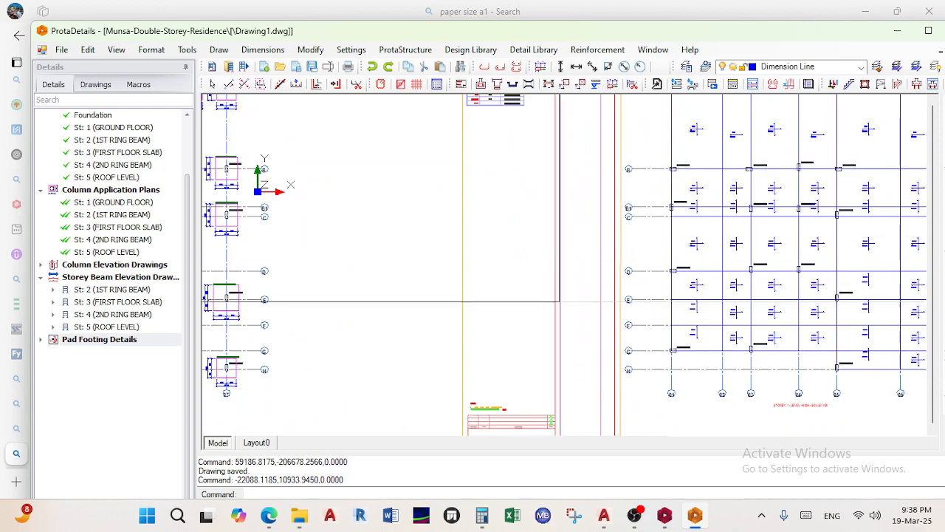
{"action": "scroll", "coordinate": [566, 294], "scroll_direction": "down", "scroll_amount": 2}
{"action": "scroll", "coordinate": [587, 263], "scroll_direction": "up", "scroll_amount": 4}
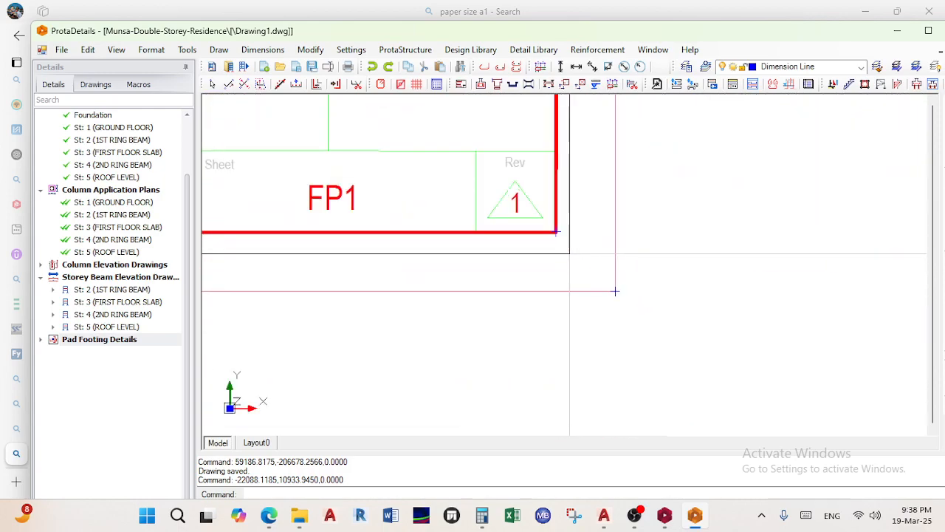
{"action": "left_click", "coordinate": [556, 232]}
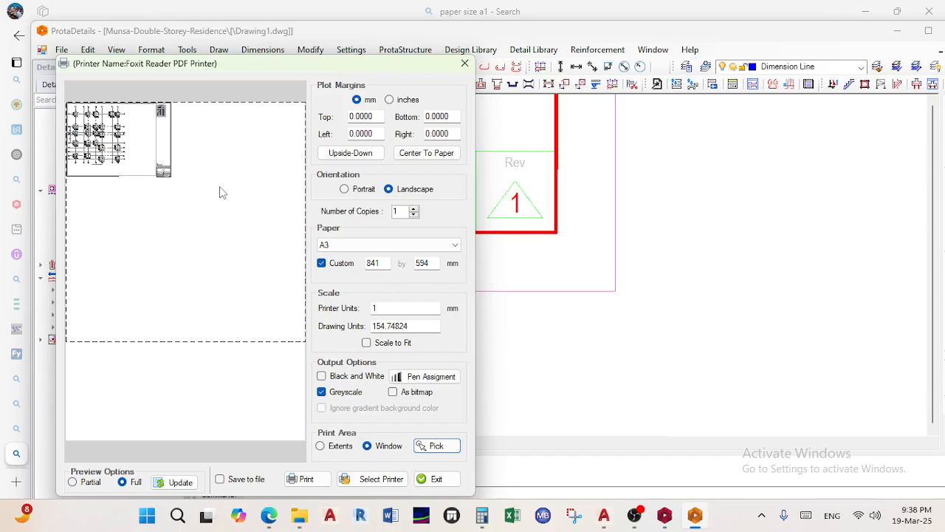
Center the drawing on the paper and scale it to fit, checking outline and full previews
{"action": "left_click", "coordinate": [426, 153]}
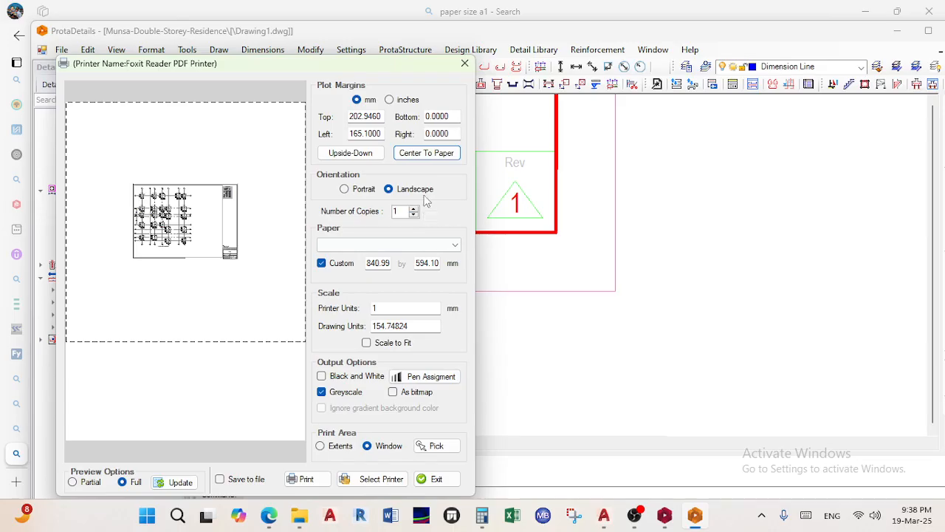
{"action": "left_click", "coordinate": [362, 189]}
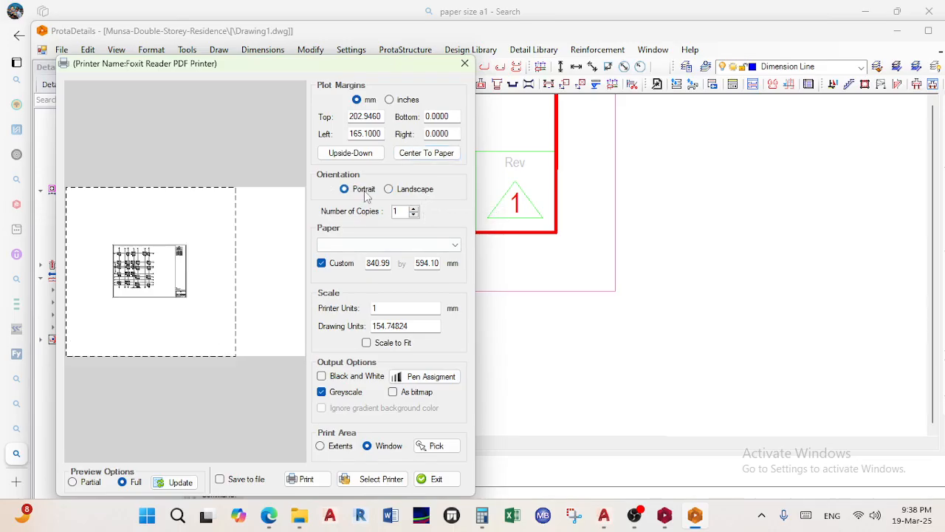
{"action": "left_click", "coordinate": [90, 482]}
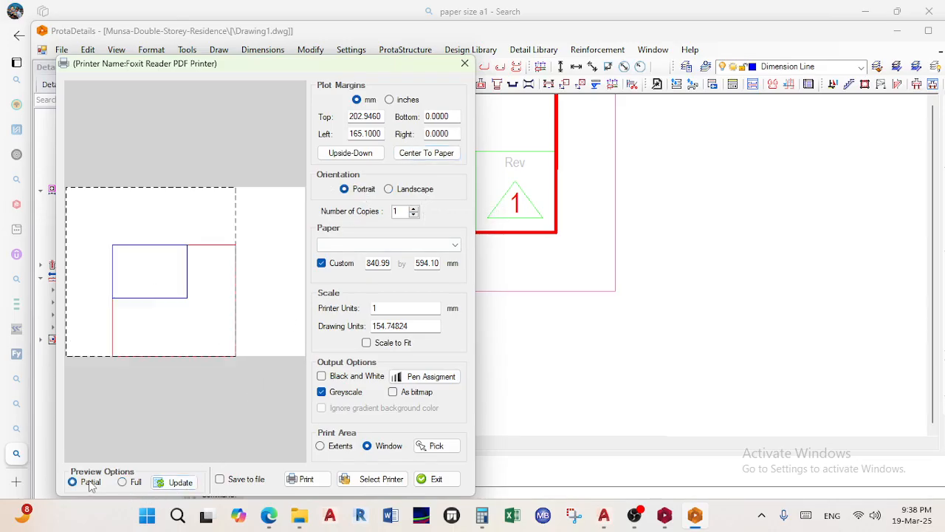
{"action": "left_click", "coordinate": [124, 483]}
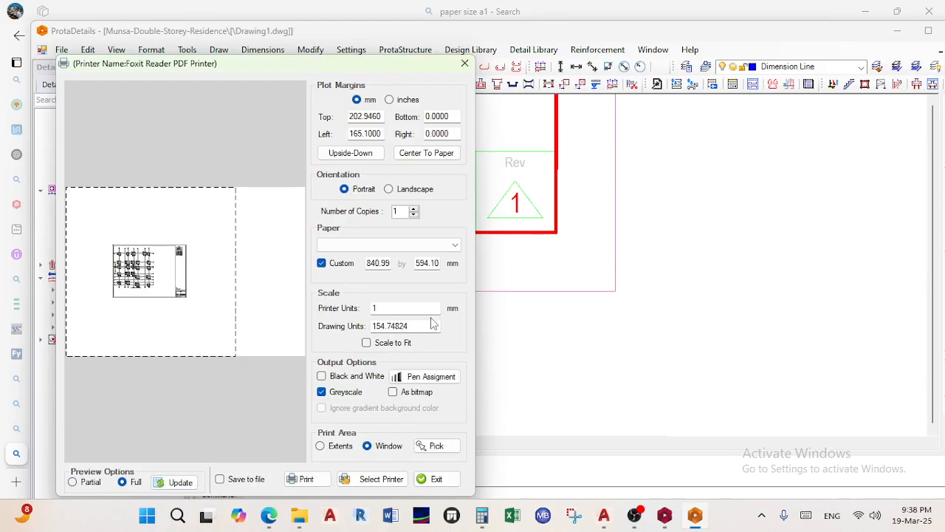
{"action": "left_click", "coordinate": [392, 344]}
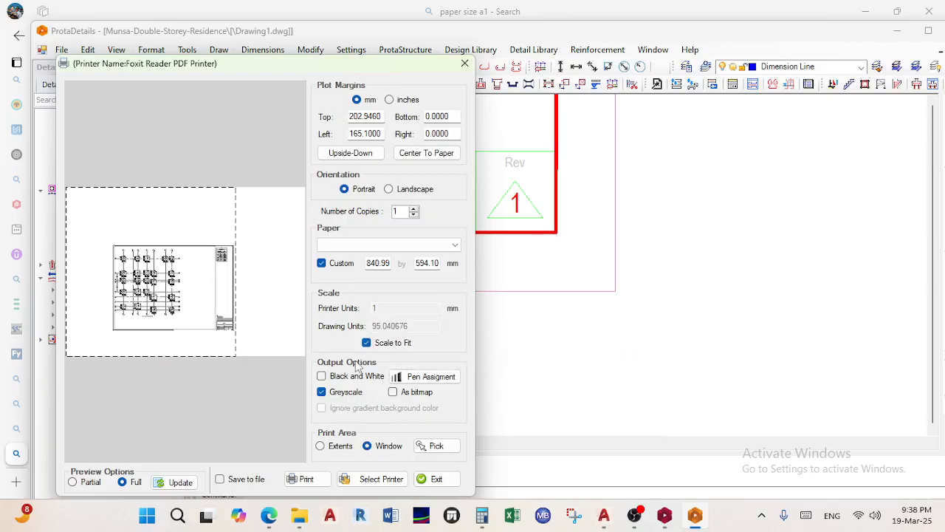
Switch the paper to A3 in landscape orientation after trying portrait and flipped placement
{"action": "left_click", "coordinate": [410, 190]}
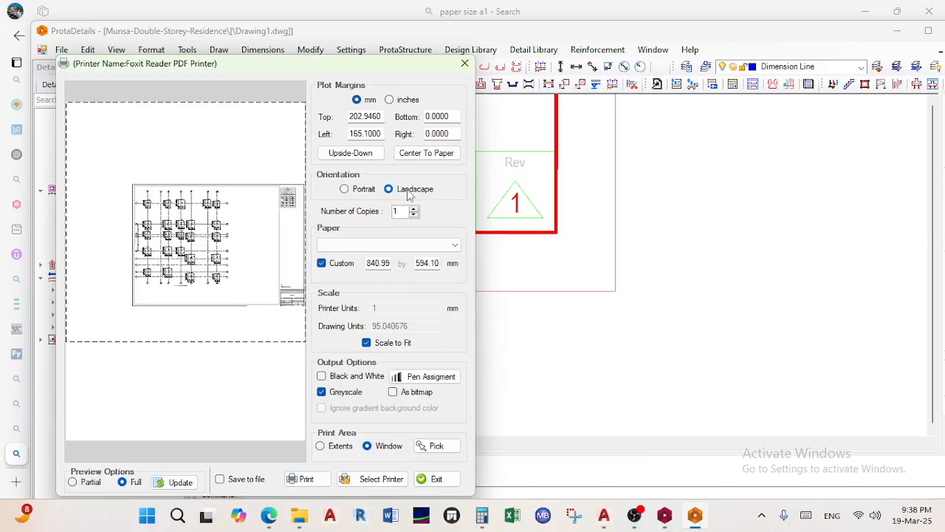
{"action": "left_click", "coordinate": [373, 191]}
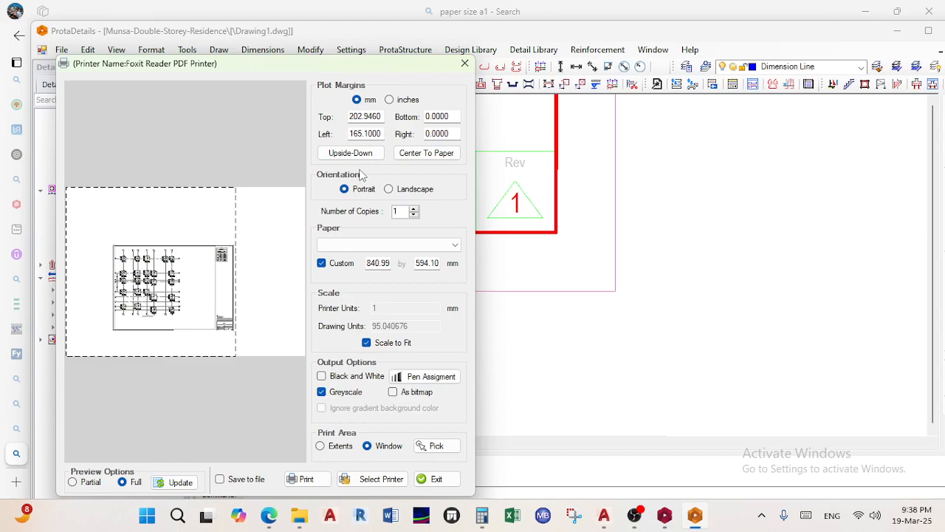
{"action": "left_click", "coordinate": [343, 153]}
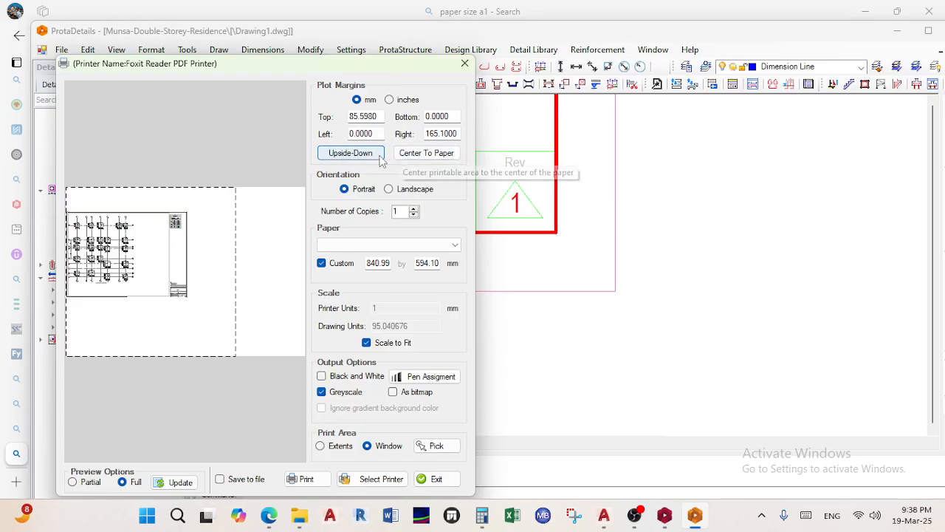
{"action": "left_click", "coordinate": [356, 158]}
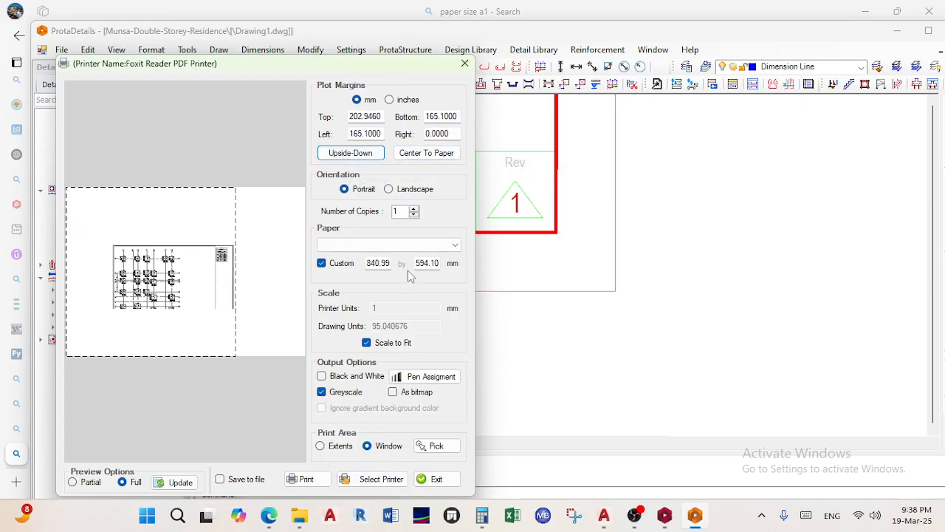
{"action": "left_click", "coordinate": [409, 245]}
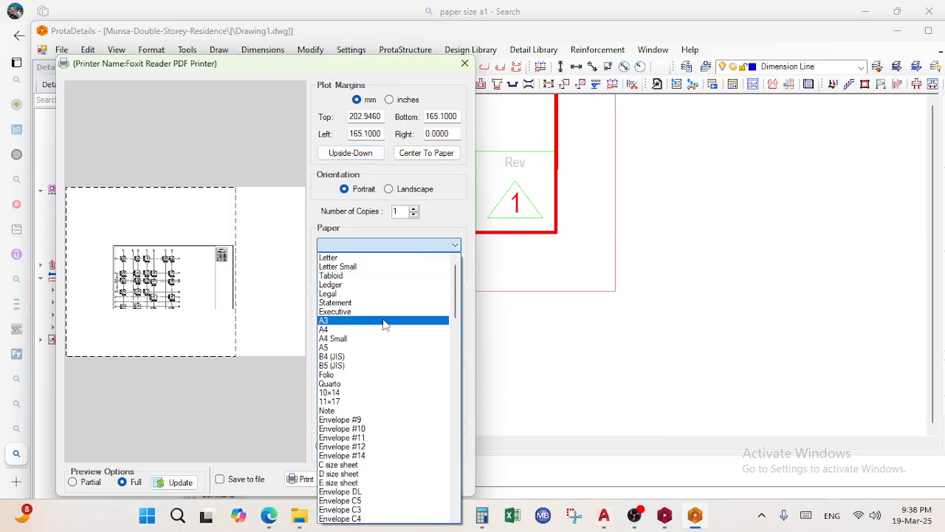
{"action": "left_click", "coordinate": [384, 322]}
{"action": "left_click", "coordinate": [412, 190]}
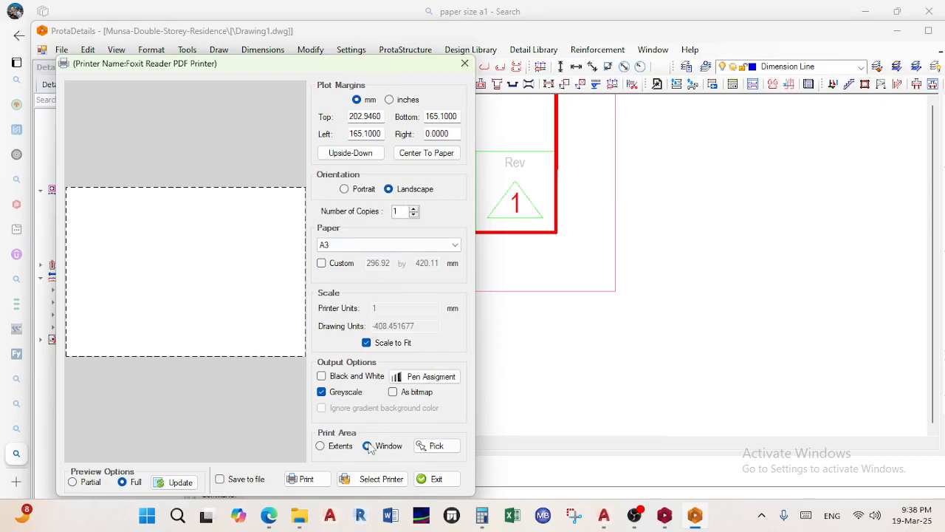
Pick a print window around the first FP1 sheet and turn off Scale to Fit
{"action": "left_click", "coordinate": [432, 445]}
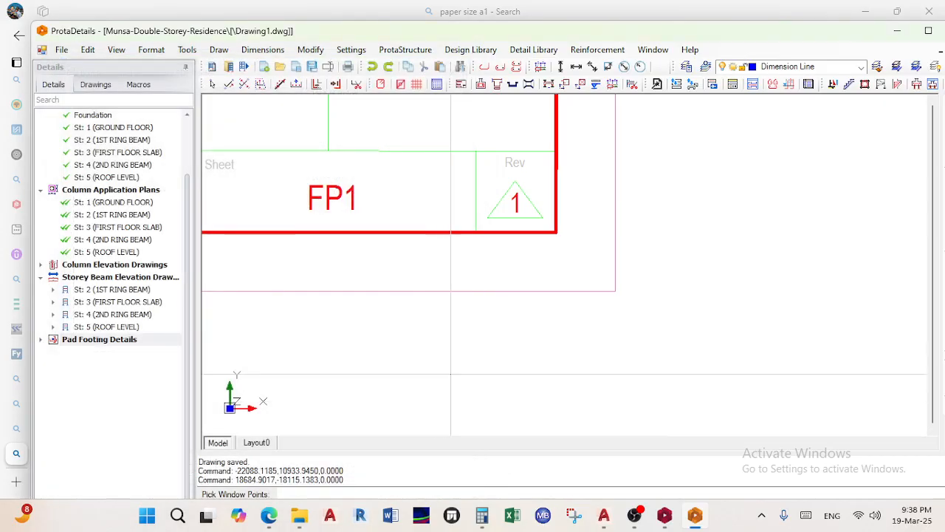
{"action": "scroll", "coordinate": [433, 293], "scroll_direction": "down", "scroll_amount": 8}
{"action": "middle_click_drag", "start_coordinate": [471, 327], "coordinate": [572, 401]}
{"action": "scroll", "coordinate": [452, 257], "scroll_direction": "down", "scroll_amount": 3}
{"action": "scroll", "coordinate": [288, 144], "scroll_direction": "up", "scroll_amount": 3}
{"action": "scroll", "coordinate": [328, 193], "scroll_direction": "up", "scroll_amount": 3}
{"action": "left_click", "coordinate": [399, 268]}
{"action": "scroll", "coordinate": [415, 322], "scroll_direction": "down", "scroll_amount": 3}
{"action": "scroll", "coordinate": [391, 281], "scroll_direction": "down", "scroll_amount": 3}
{"action": "scroll", "coordinate": [519, 303], "scroll_direction": "up", "scroll_amount": 8}
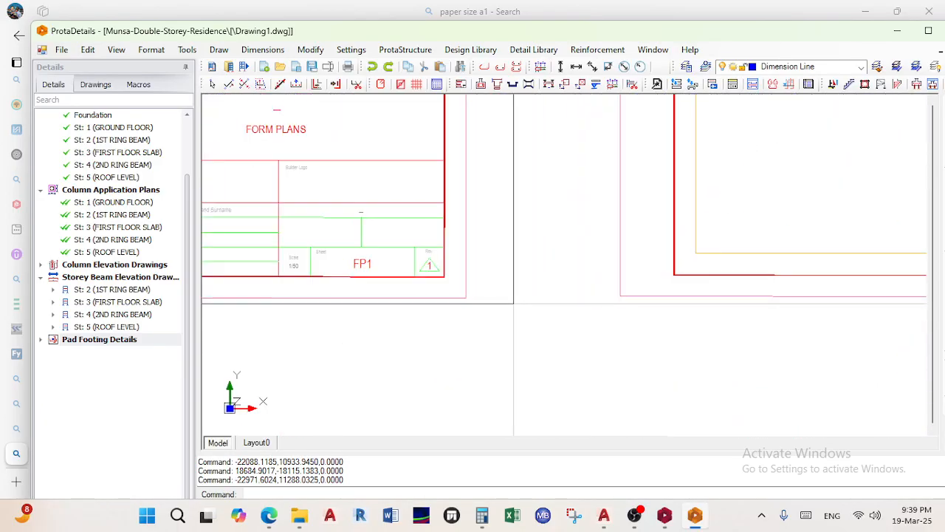
{"action": "left_click", "coordinate": [466, 299]}
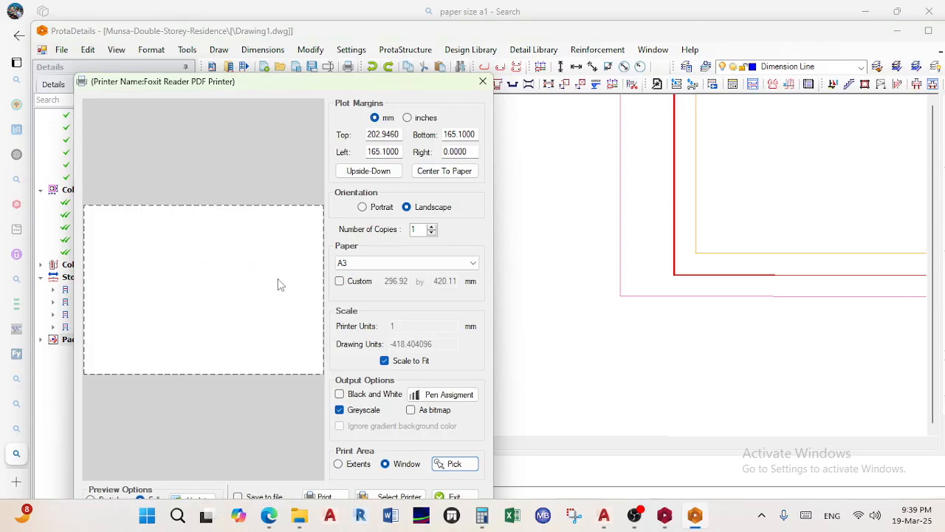
{"action": "left_click_drag", "start_coordinate": [277, 78], "coordinate": [271, 17]}
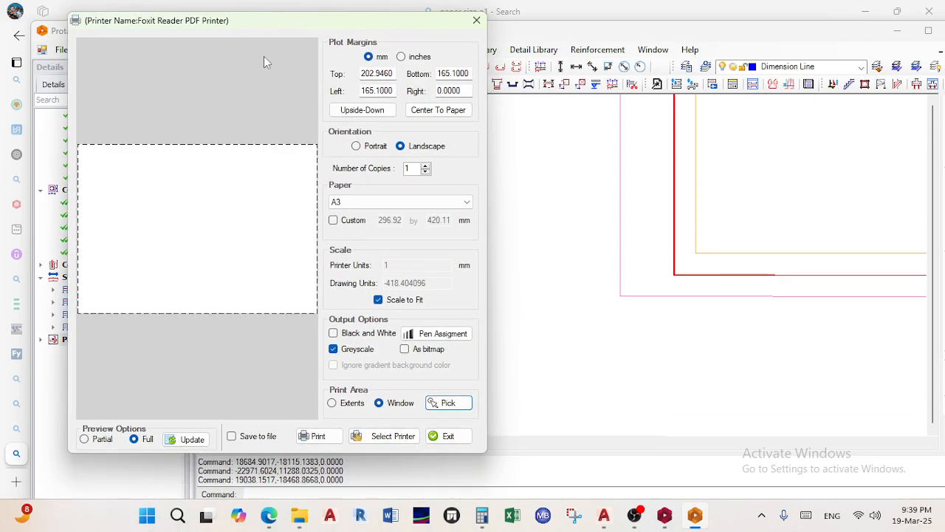
{"action": "left_click", "coordinate": [96, 439]}
{"action": "left_click", "coordinate": [378, 299]}
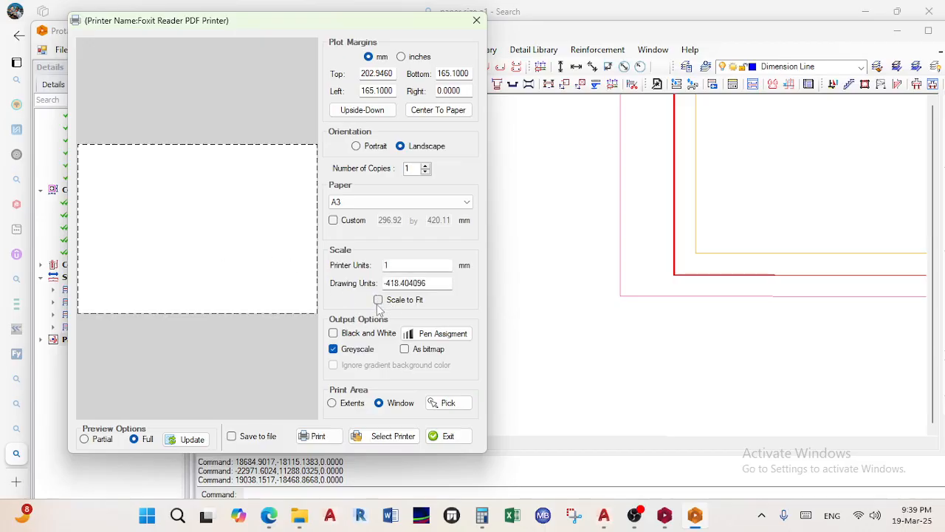
Re-pick the print window from the first sheet's top-left to lower-right corner
{"action": "left_click", "coordinate": [448, 404]}
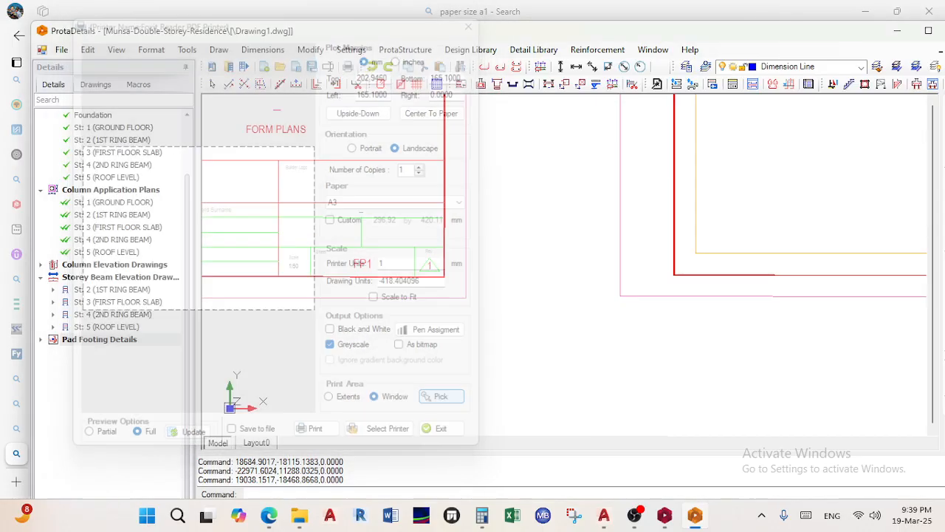
{"action": "scroll", "coordinate": [508, 375], "scroll_direction": "down", "scroll_amount": 3}
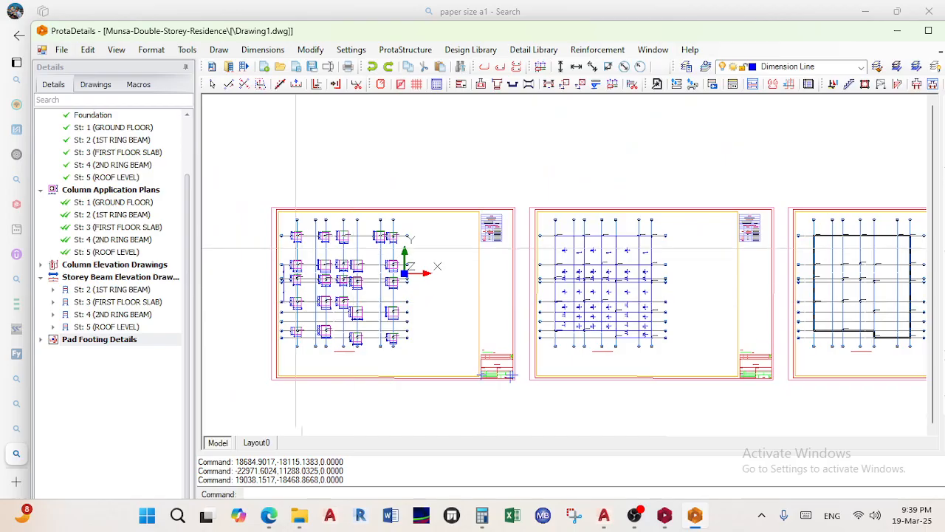
{"action": "scroll", "coordinate": [299, 199], "scroll_direction": "up", "scroll_amount": 5}
{"action": "left_click", "coordinate": [299, 200]}
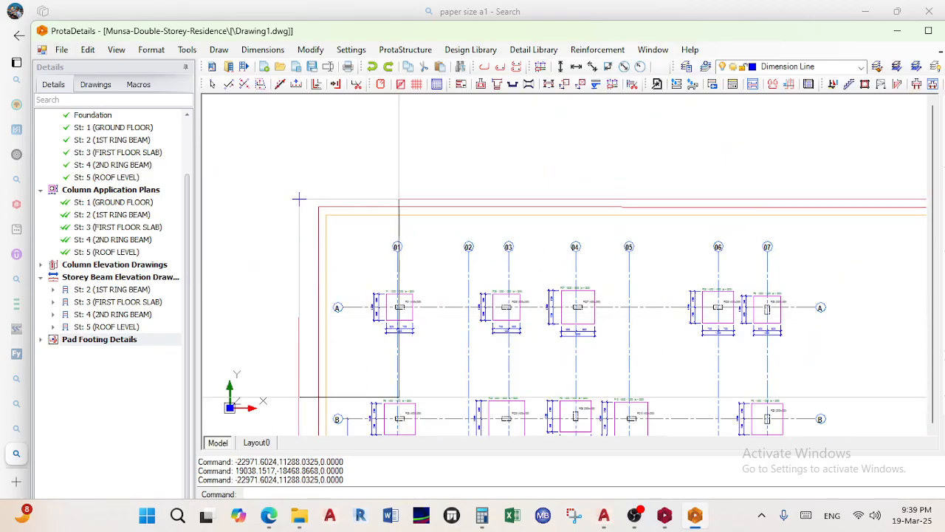
{"action": "scroll", "coordinate": [398, 404], "scroll_direction": "down", "scroll_amount": 6}
{"action": "middle_click_drag", "start_coordinate": [397, 404], "coordinate": [384, 313]}
{"action": "scroll", "coordinate": [509, 380], "scroll_direction": "up", "scroll_amount": 4}
{"action": "scroll", "coordinate": [518, 363], "scroll_direction": "up", "scroll_amount": 3}
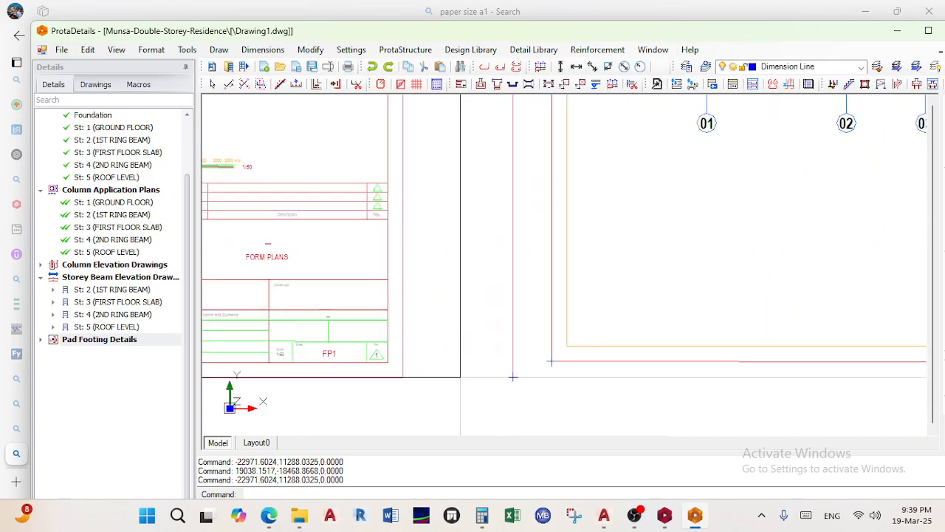
{"action": "scroll", "coordinate": [403, 373], "scroll_direction": "up", "scroll_amount": 2}
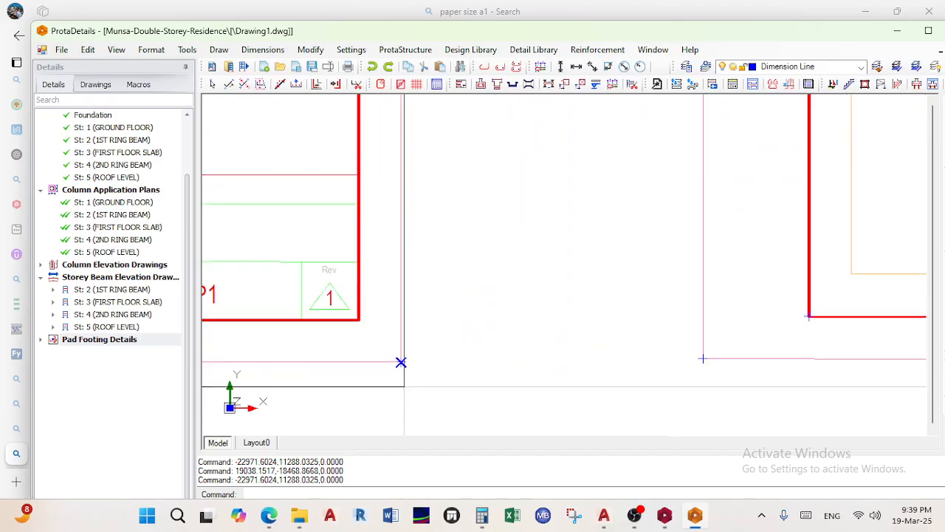
{"action": "left_click", "coordinate": [401, 362]}
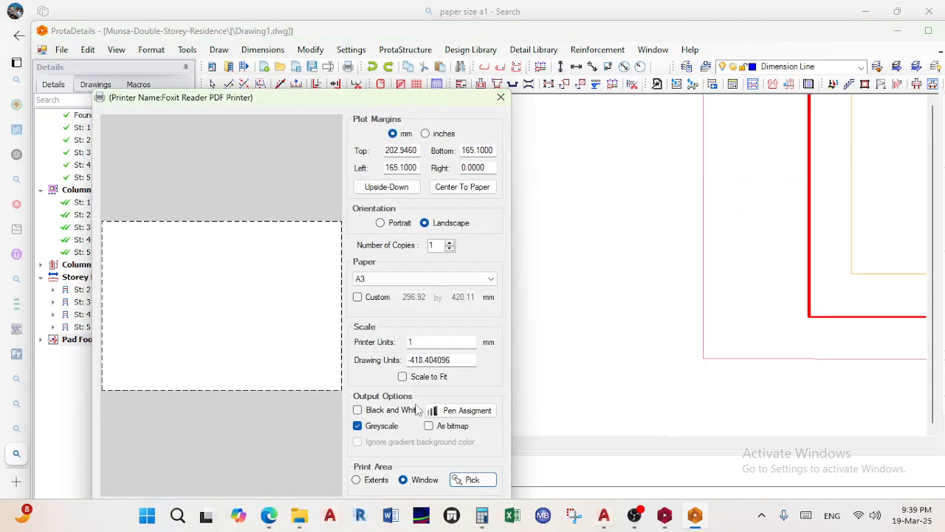
Zero the plot margins and re-pick the first sheet's corners as the print window
{"action": "left_click", "coordinate": [458, 190]}
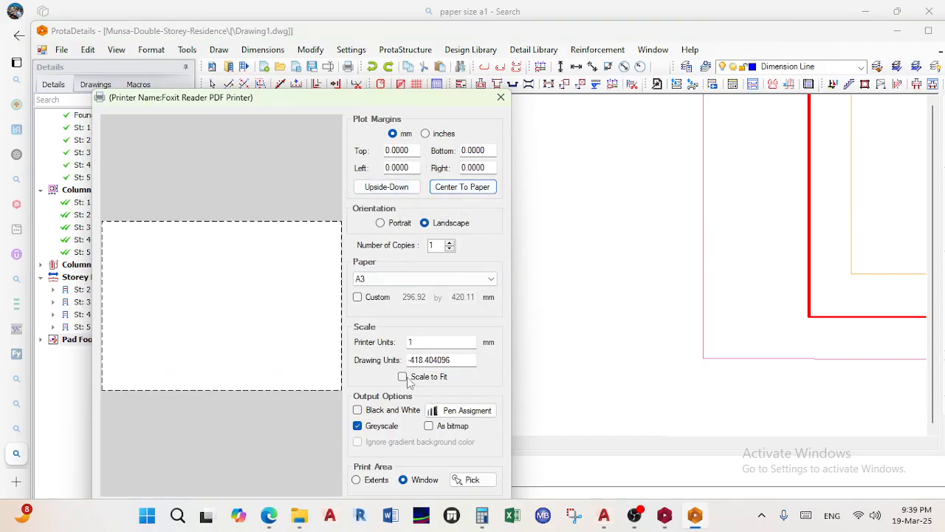
{"action": "left_click", "coordinate": [378, 479]}
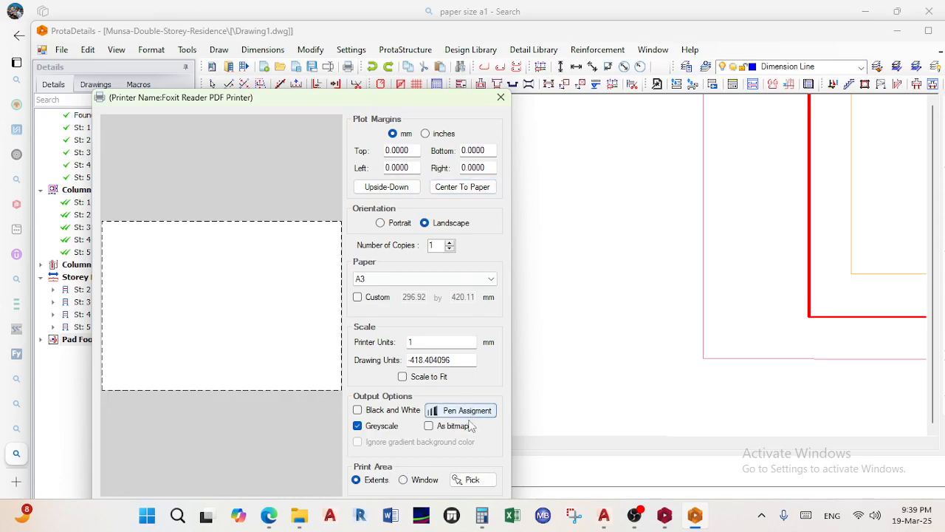
{"action": "left_click", "coordinate": [468, 480]}
{"action": "scroll", "coordinate": [517, 258], "scroll_direction": "down", "scroll_amount": 6}
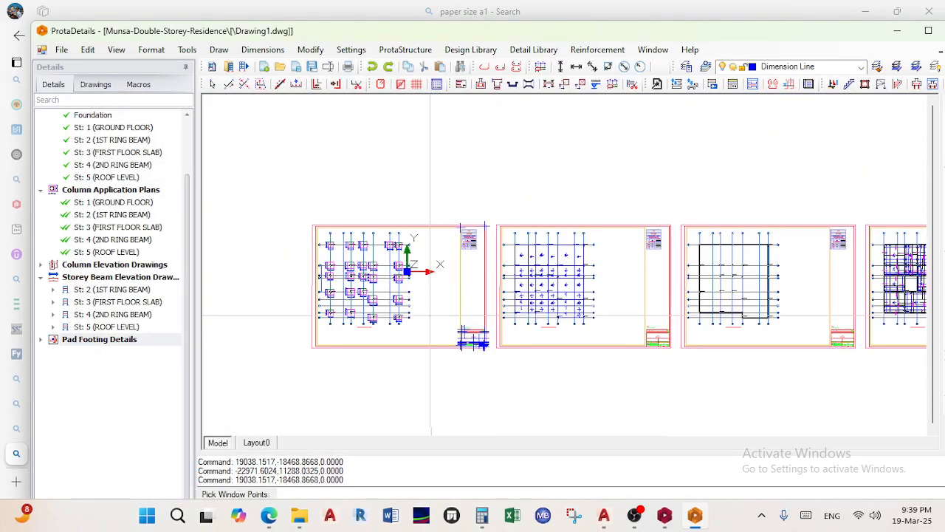
{"action": "scroll", "coordinate": [399, 277], "scroll_direction": "up", "scroll_amount": 8}
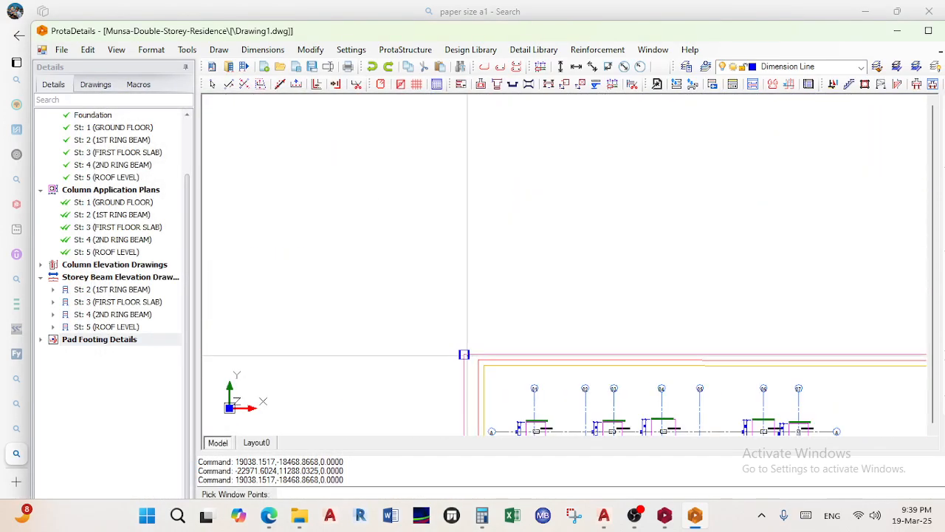
{"action": "left_click", "coordinate": [466, 362]}
{"action": "scroll", "coordinate": [464, 354], "scroll_direction": "down", "scroll_amount": 5}
{"action": "scroll", "coordinate": [517, 296], "scroll_direction": "up", "scroll_amount": 7}
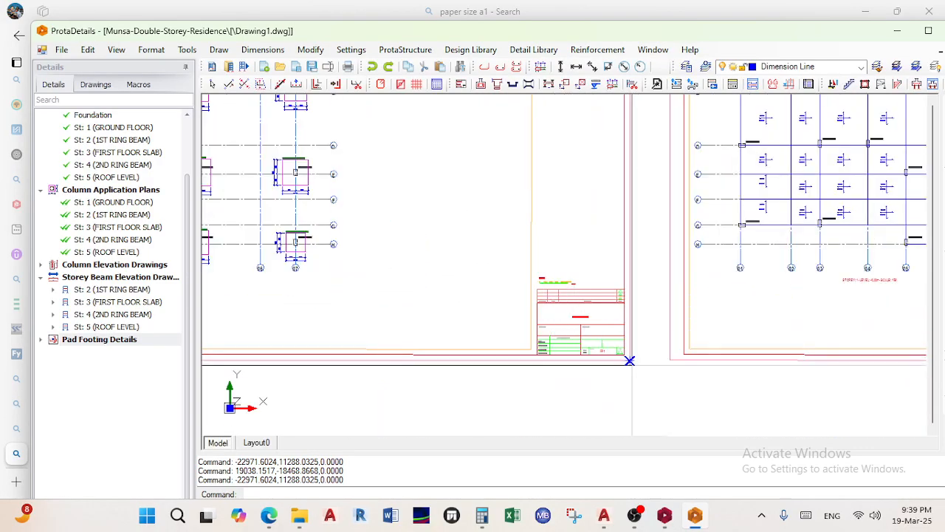
{"action": "scroll", "coordinate": [626, 352], "scroll_direction": "up", "scroll_amount": 3}
{"action": "left_click", "coordinate": [626, 352]}
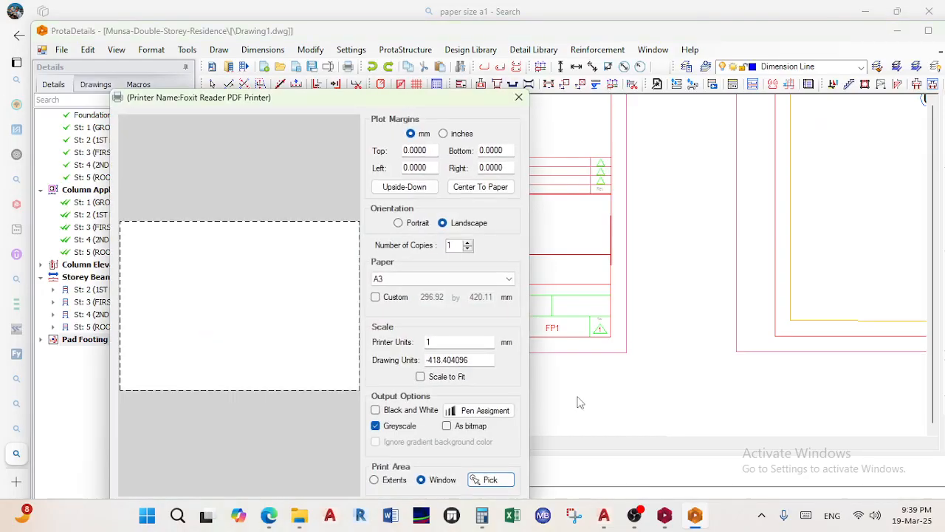
Keep landscape orientation and move the print settings window up
{"action": "left_click", "coordinate": [410, 226]}
{"action": "left_click", "coordinate": [452, 225]}
{"action": "left_click_drag", "start_coordinate": [328, 99], "coordinate": [318, 40]}
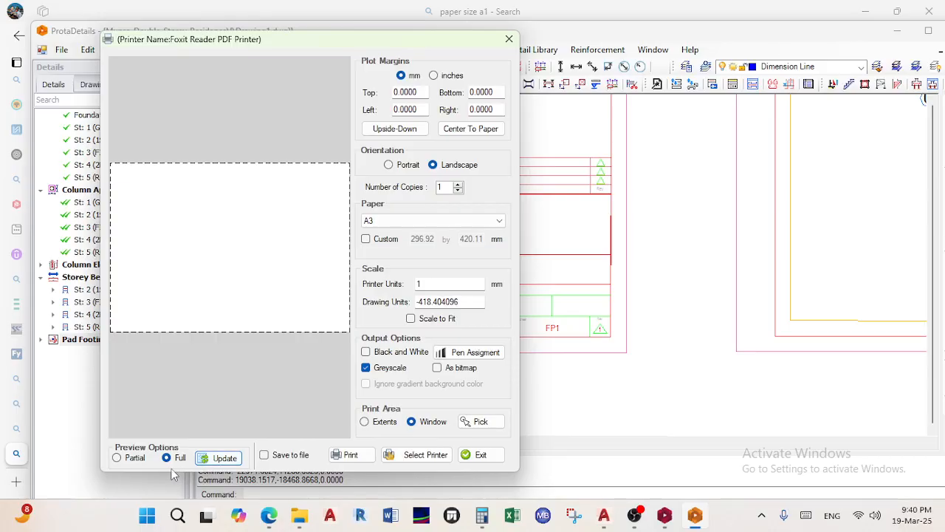
Change the printer to Microsoft Print to PDF
{"action": "left_click", "coordinate": [137, 459]}
{"action": "left_click", "coordinate": [174, 458]}
{"action": "left_click", "coordinate": [416, 455]}
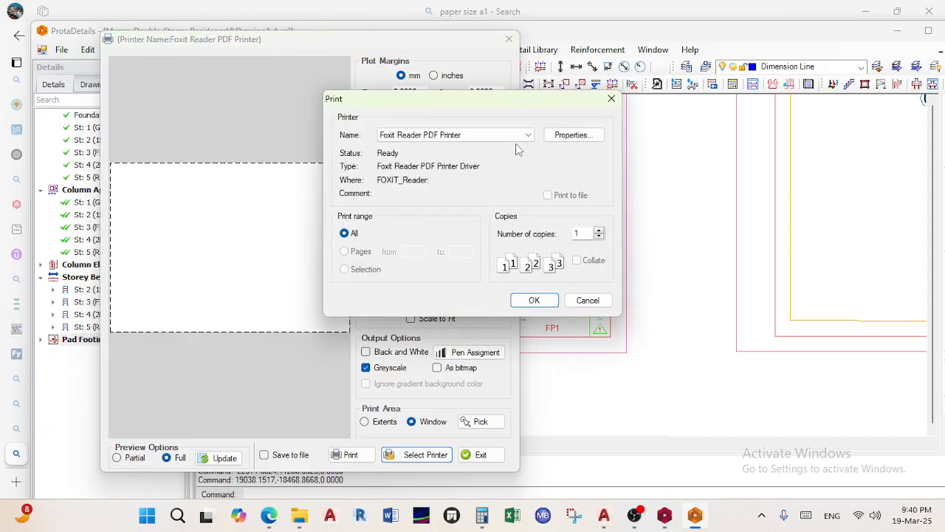
{"action": "left_click", "coordinate": [517, 135]}
{"action": "left_click", "coordinate": [441, 157]}
{"action": "left_click", "coordinate": [476, 135]}
{"action": "left_click", "coordinate": [435, 182]}
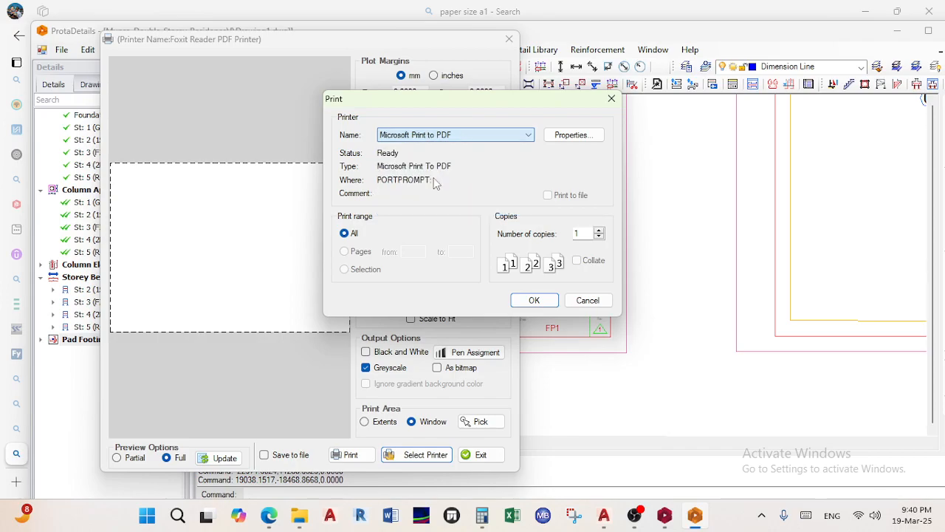
{"action": "left_click", "coordinate": [532, 301]}
Keep A3 paper and clear the old Drawing Units value to re-enter it as 1
{"action": "left_click", "coordinate": [393, 221]}
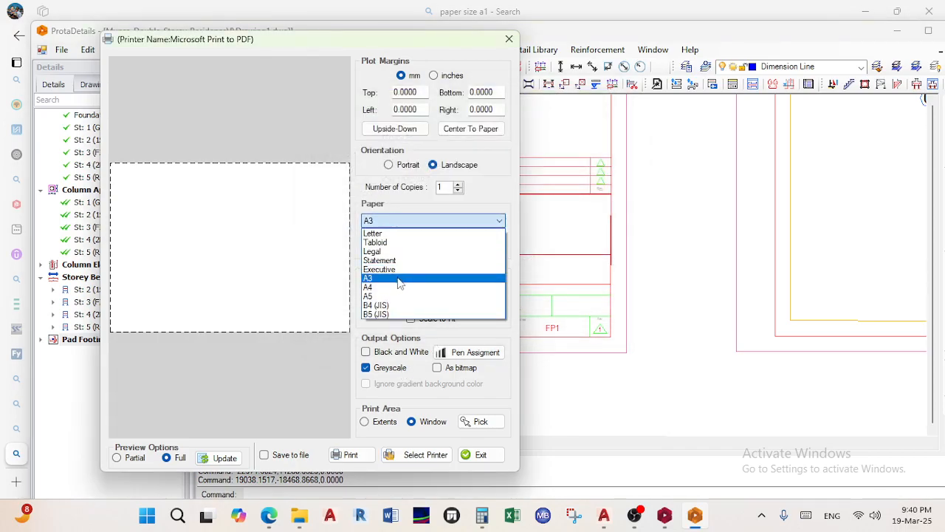
{"action": "left_click", "coordinate": [400, 279]}
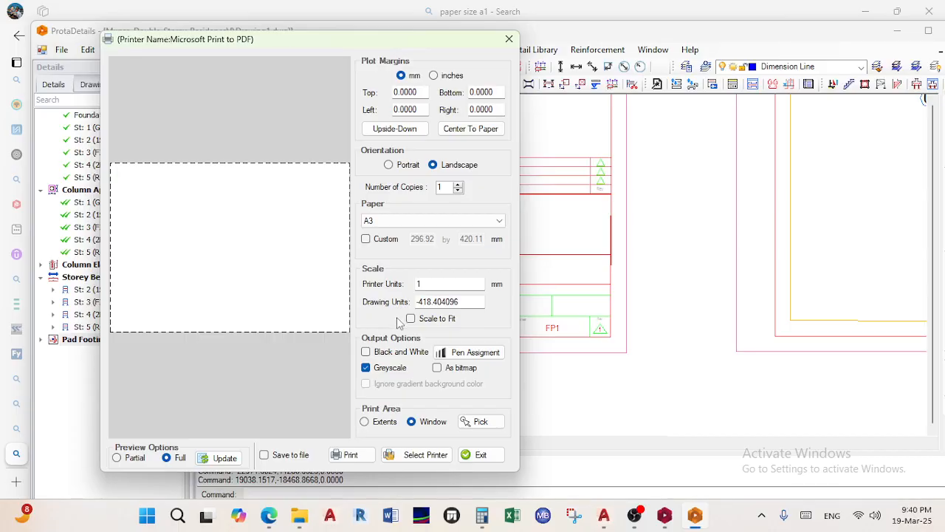
{"action": "left_click", "coordinate": [470, 297]}
{"action": "double_click", "coordinate": [470, 298]}
{"action": "double_click", "coordinate": [470, 298]}
{"action": "double_click", "coordinate": [470, 297]}
{"action": "key", "text": "BackSpace"}
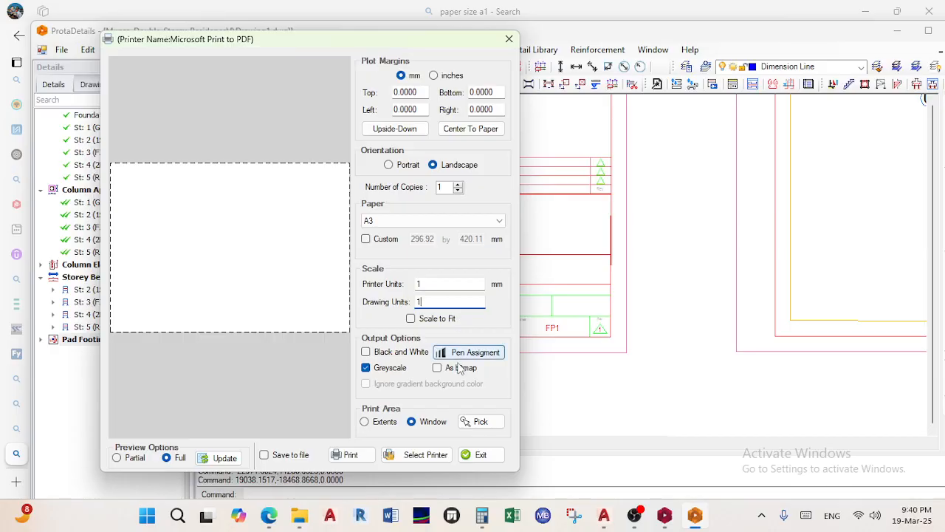
Re-pick the print window, finishing at the sheet's lower-right corner
{"action": "left_click", "coordinate": [481, 421]}
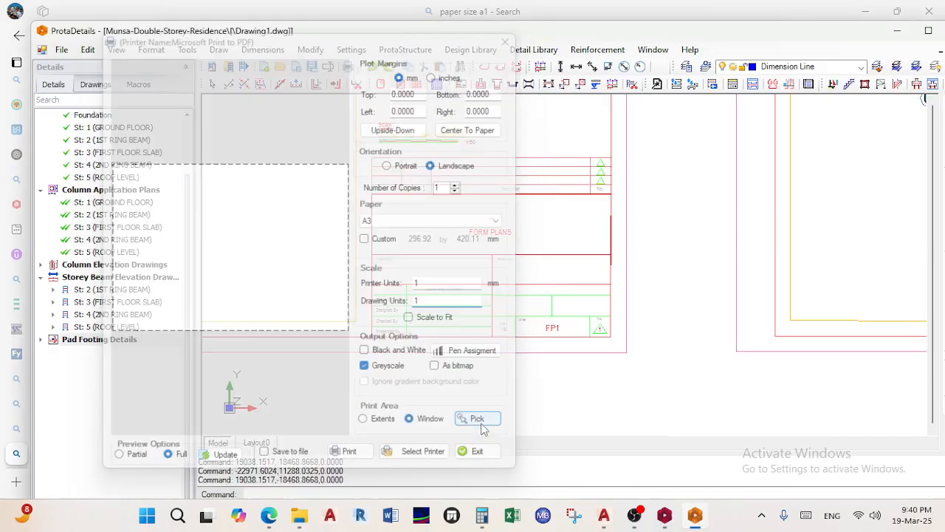
{"action": "scroll", "coordinate": [442, 316], "scroll_direction": "down", "scroll_amount": 4}
{"action": "scroll", "coordinate": [327, 183], "scroll_direction": "up", "scroll_amount": 5}
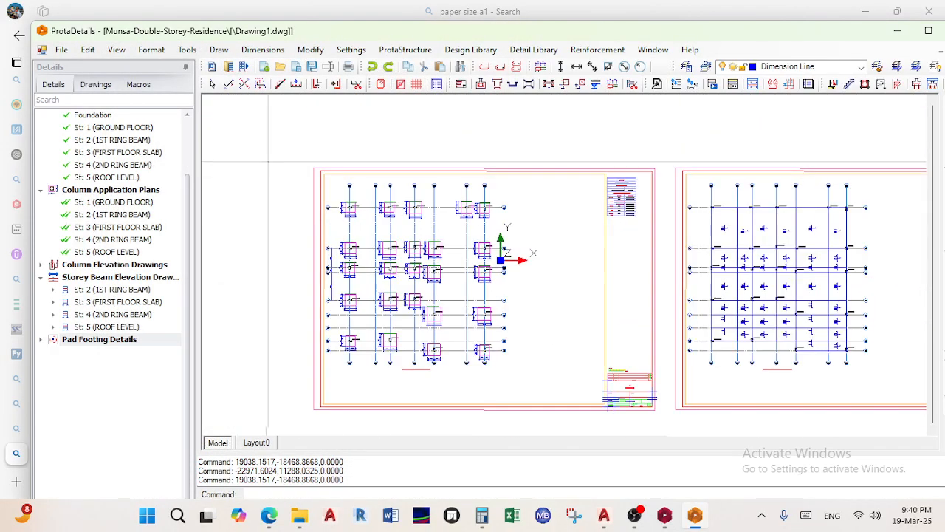
{"action": "scroll", "coordinate": [368, 244], "scroll_direction": "down", "scroll_amount": 5}
{"action": "scroll", "coordinate": [435, 253], "scroll_direction": "up", "scroll_amount": 10}
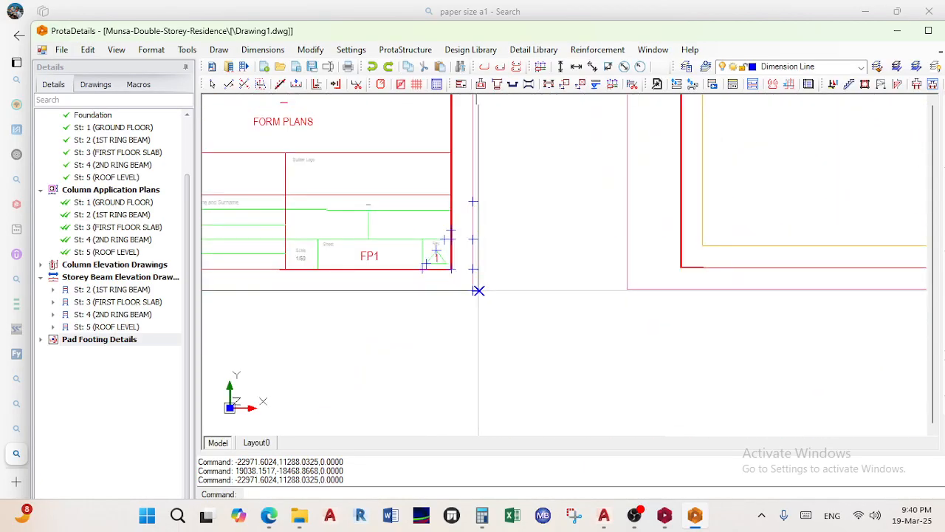
{"action": "left_click", "coordinate": [474, 289]}
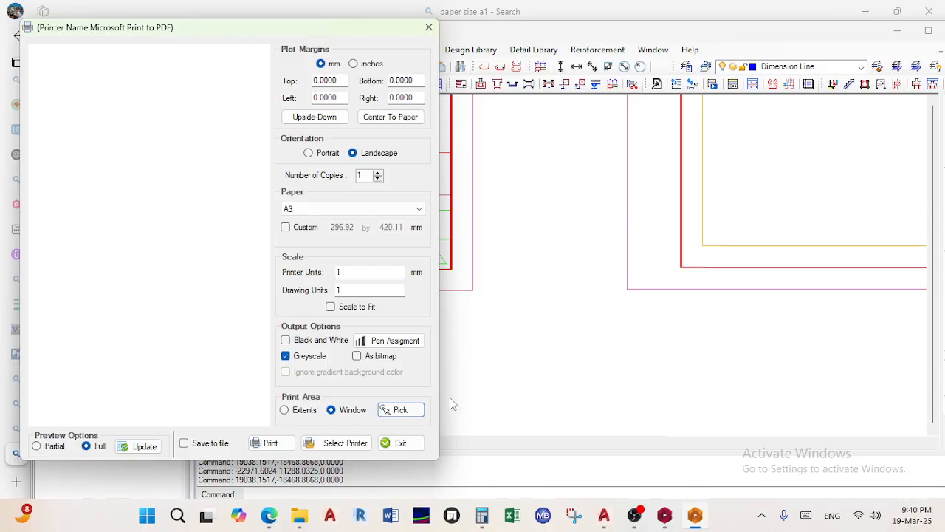
Close the print settings and pan back over the detail drawing sheets
{"action": "key", "text": "Escape"}
{"action": "scroll", "coordinate": [417, 332], "scroll_direction": "down", "scroll_amount": 10}
{"action": "middle_click_drag", "start_coordinate": [420, 332], "coordinate": [427, 342]}
{"action": "scroll", "coordinate": [544, 321], "scroll_direction": "down", "scroll_amount": 4}
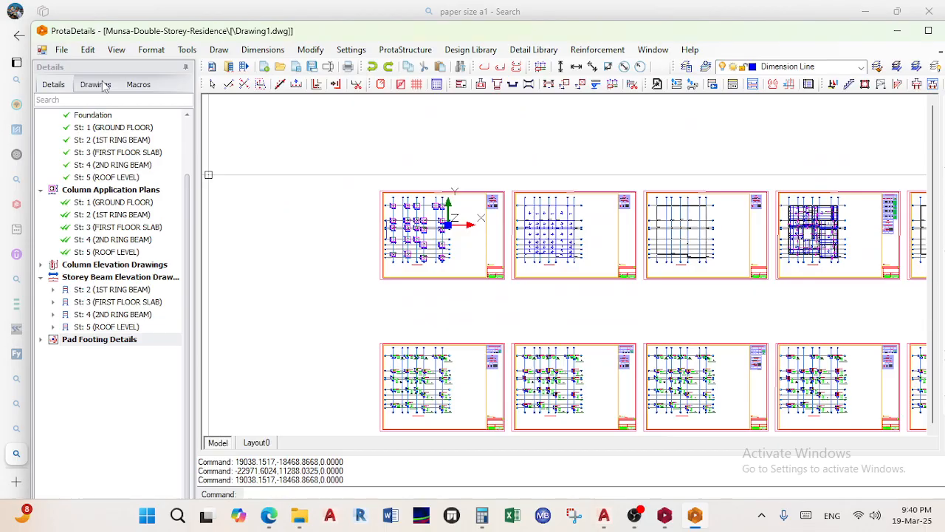
Select Export DWG/DXF in the Details tree, then run File > Export For External Softwares > Export to DWG/DXF
{"action": "left_click", "coordinate": [62, 51]}
{"action": "left_click", "coordinate": [62, 50]}
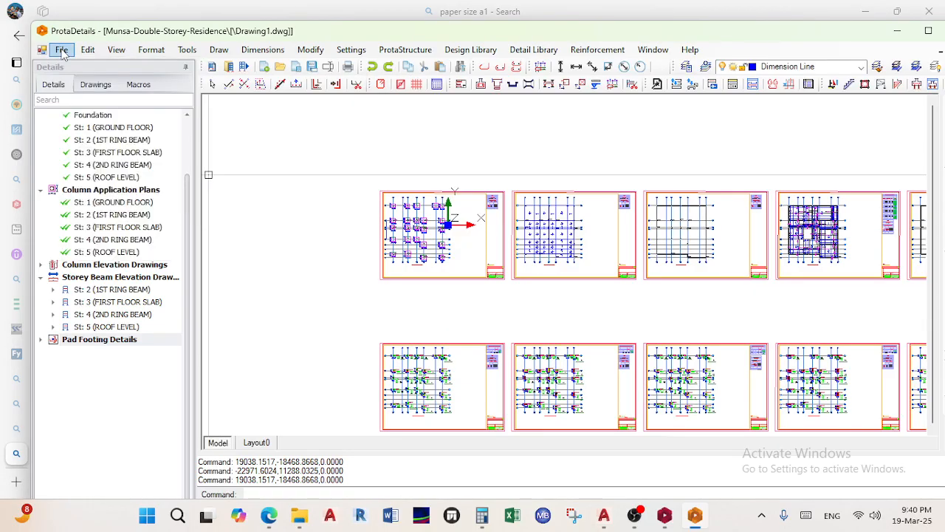
{"action": "scroll", "coordinate": [86, 244], "scroll_direction": "up", "scroll_amount": 1}
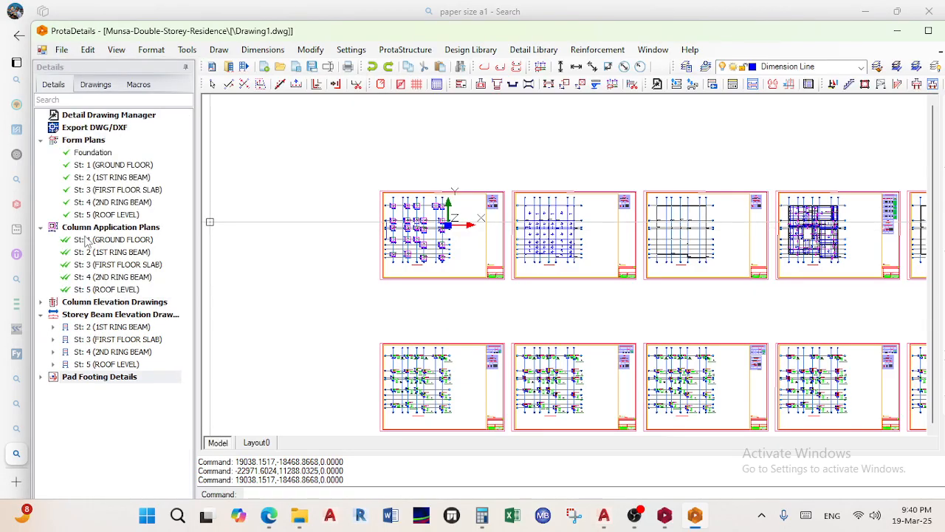
{"action": "left_click", "coordinate": [87, 131]}
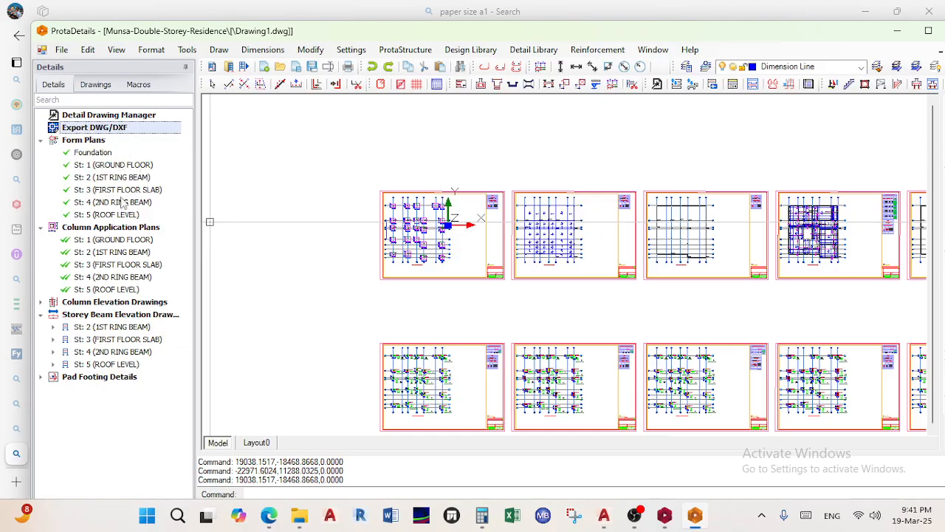
{"action": "left_click", "coordinate": [62, 50]}
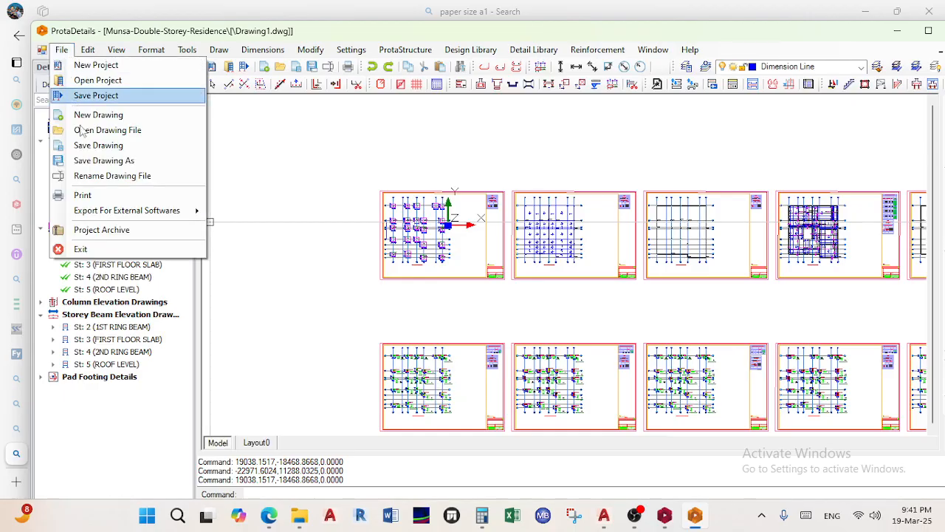
{"action": "mouse_move", "coordinate": [131, 211]}
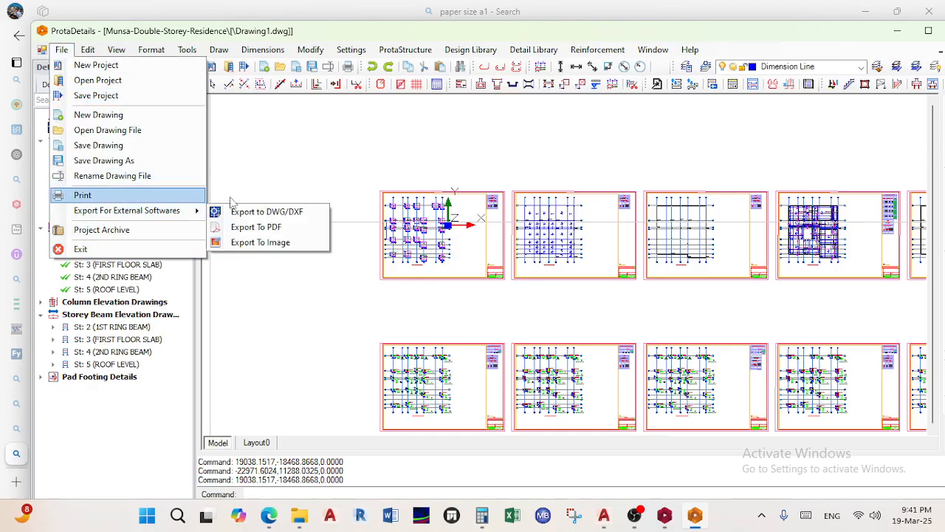
{"action": "left_click", "coordinate": [266, 213]}
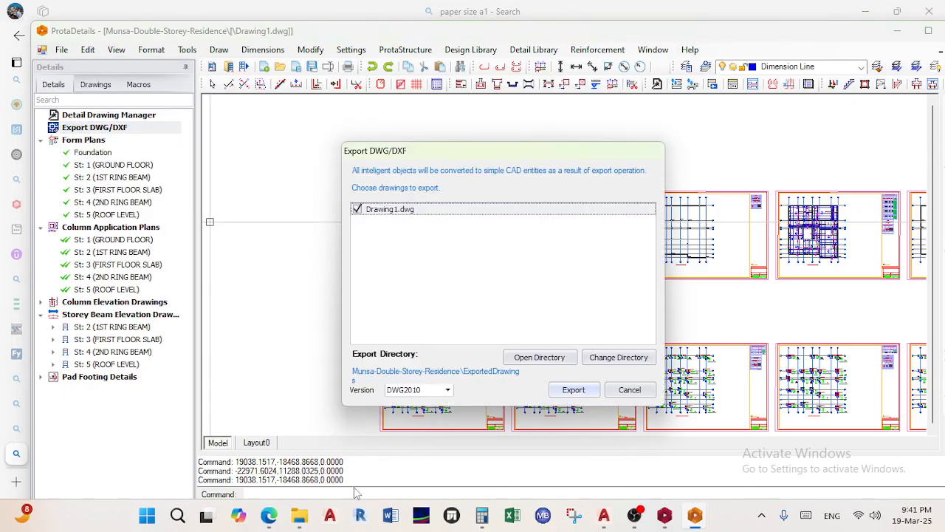
{"action": "mouse_move", "coordinate": [269, 515]}
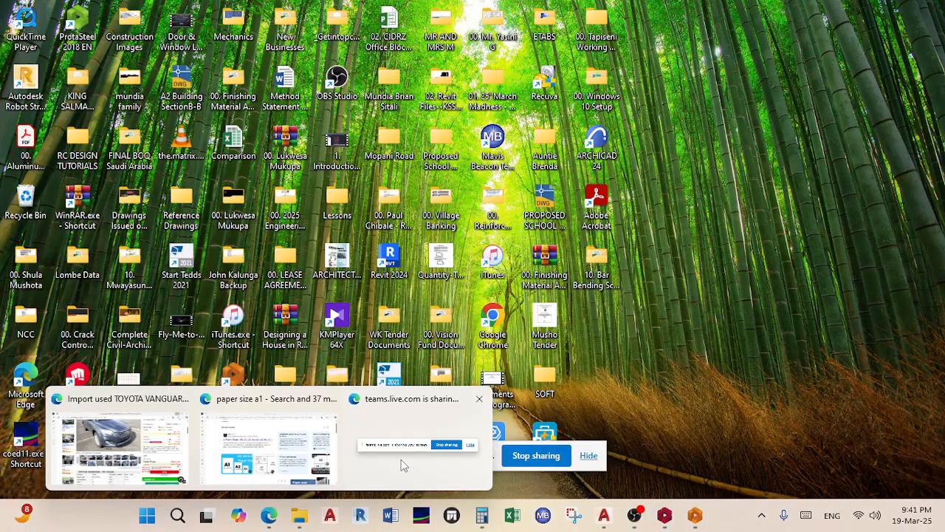
Hide the Teams sharing notice, minimise the Edge meeting window, and return to ProtaDetails' export dialog
{"action": "left_click", "coordinate": [391, 454]}
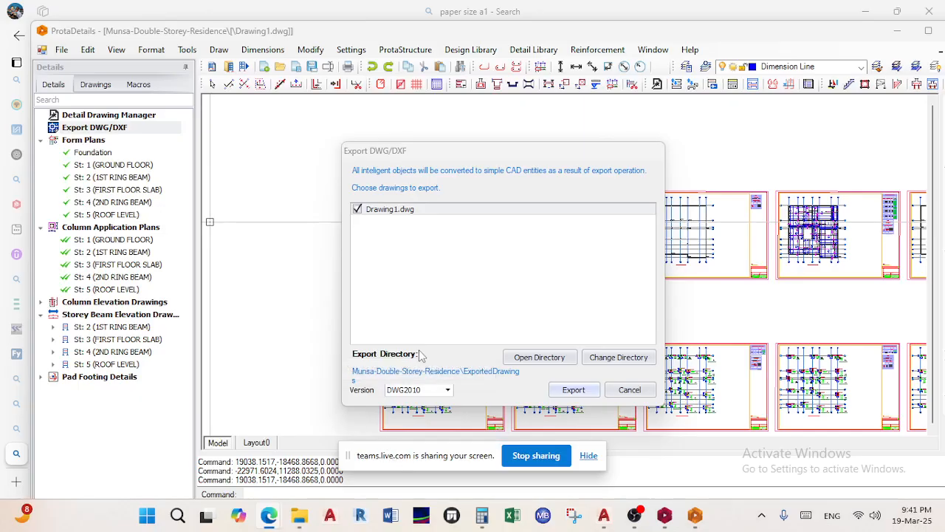
{"action": "left_click", "coordinate": [591, 458]}
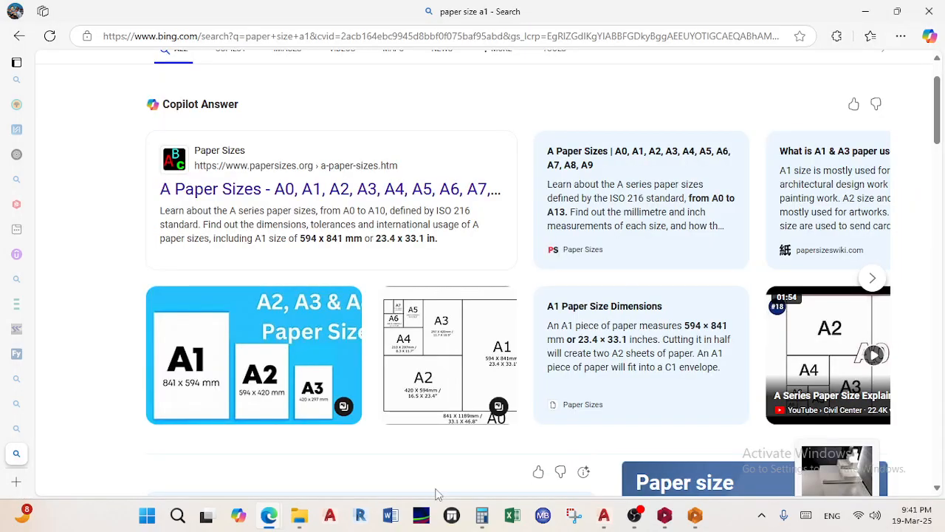
{"action": "mouse_move", "coordinate": [279, 521]}
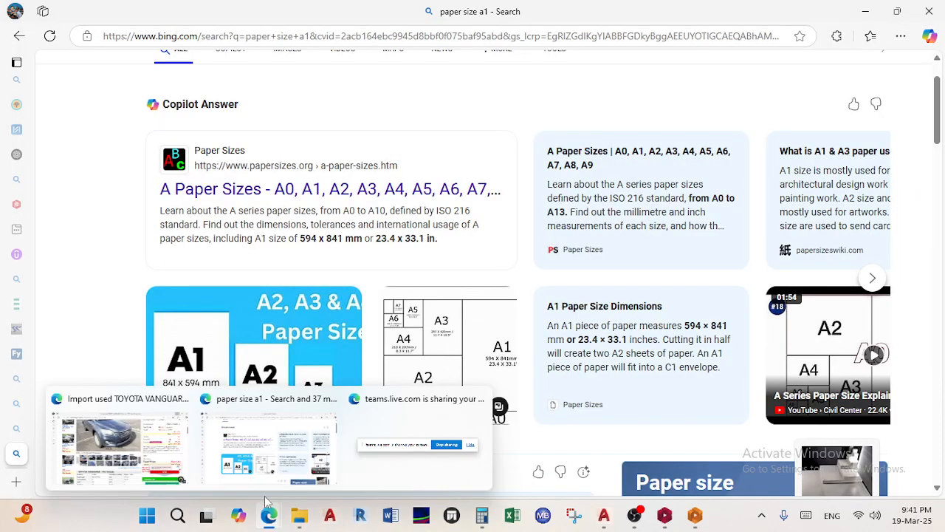
{"action": "left_click", "coordinate": [273, 456]}
{"action": "mouse_move", "coordinate": [16, 130]}
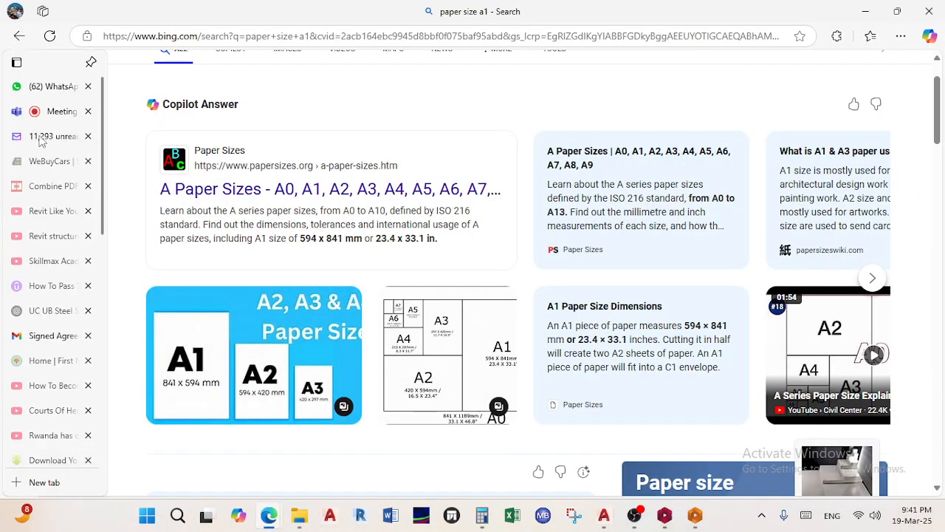
{"action": "left_click", "coordinate": [63, 112]}
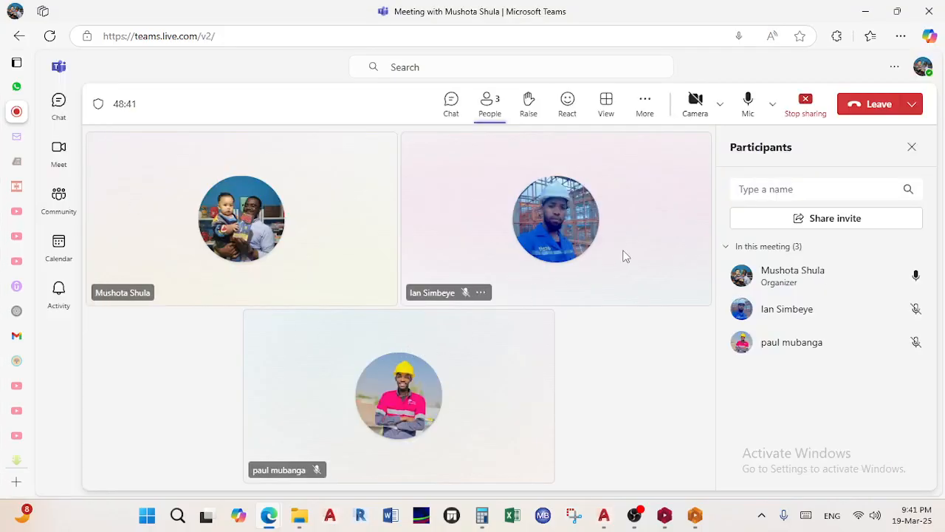
{"action": "left_click", "coordinate": [865, 11]}
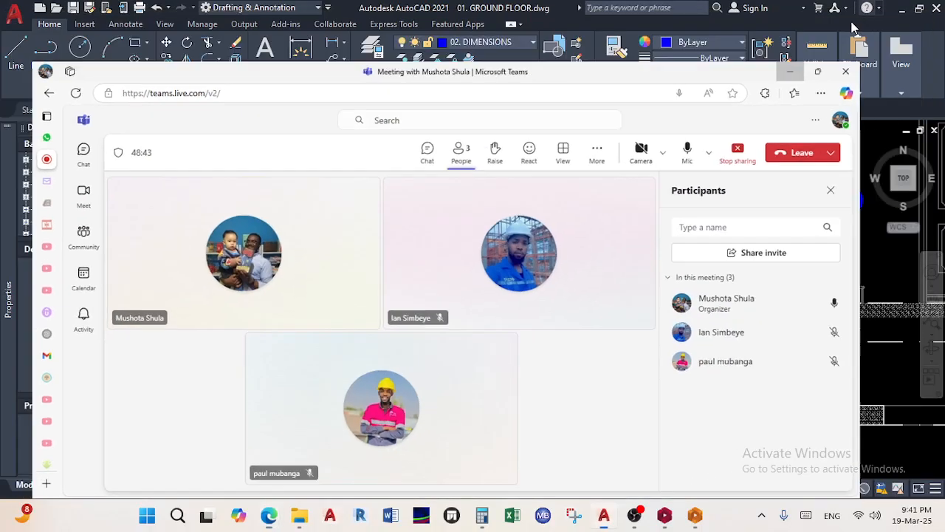
{"action": "mouse_move", "coordinate": [695, 515]}
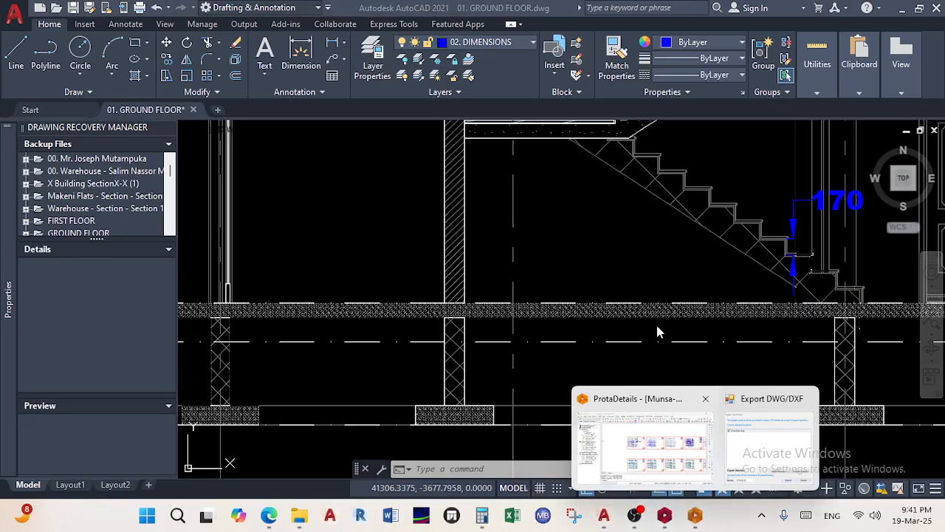
{"action": "left_click", "coordinate": [744, 425]}
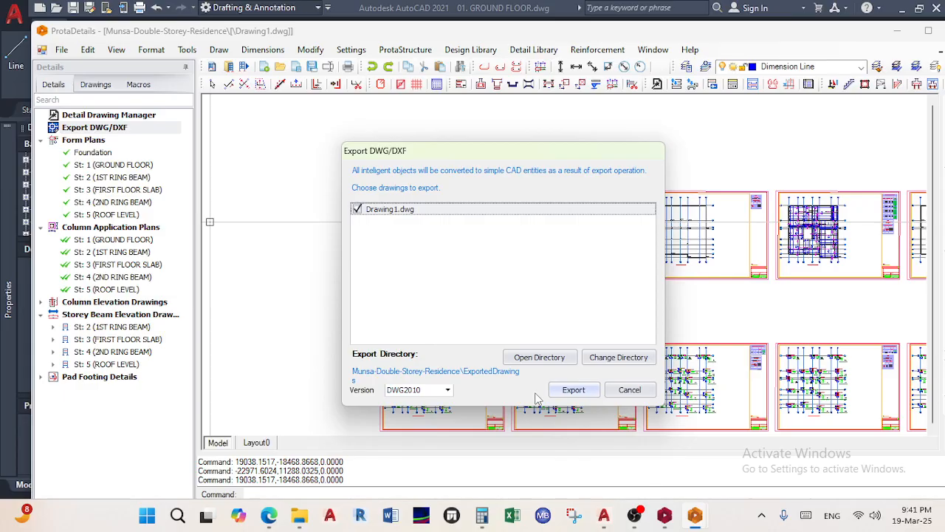
Open Change Directory and start browsing for the export folder from Desktop
{"action": "left_click", "coordinate": [602, 361]}
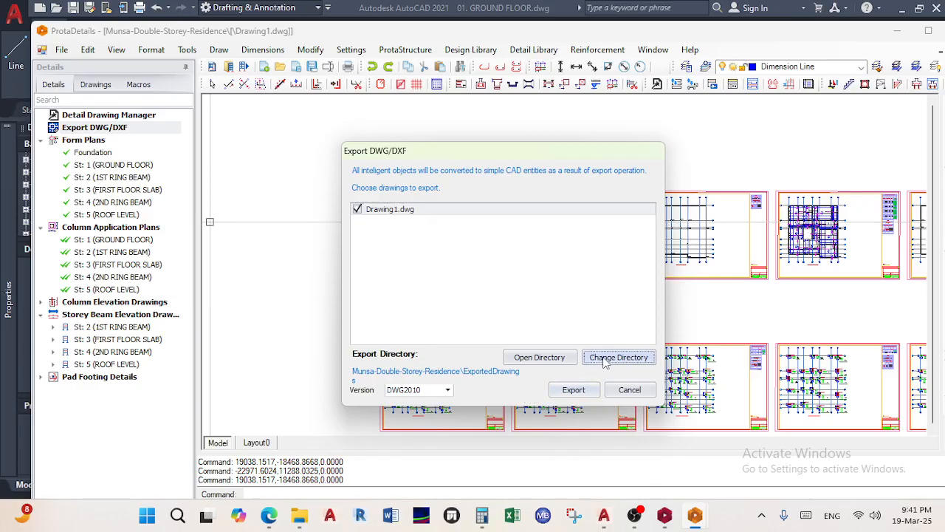
{"action": "scroll", "coordinate": [452, 277], "scroll_direction": "up", "scroll_amount": 10}
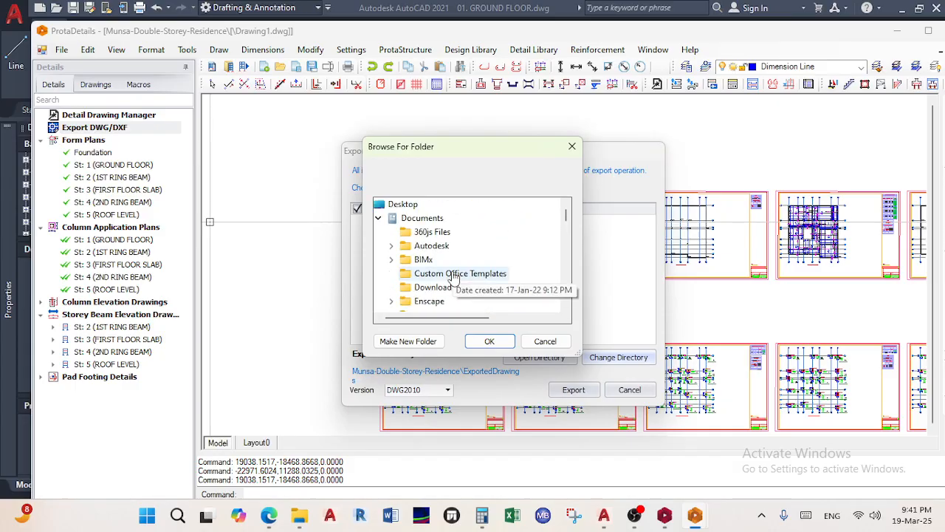
{"action": "left_click", "coordinate": [378, 218]}
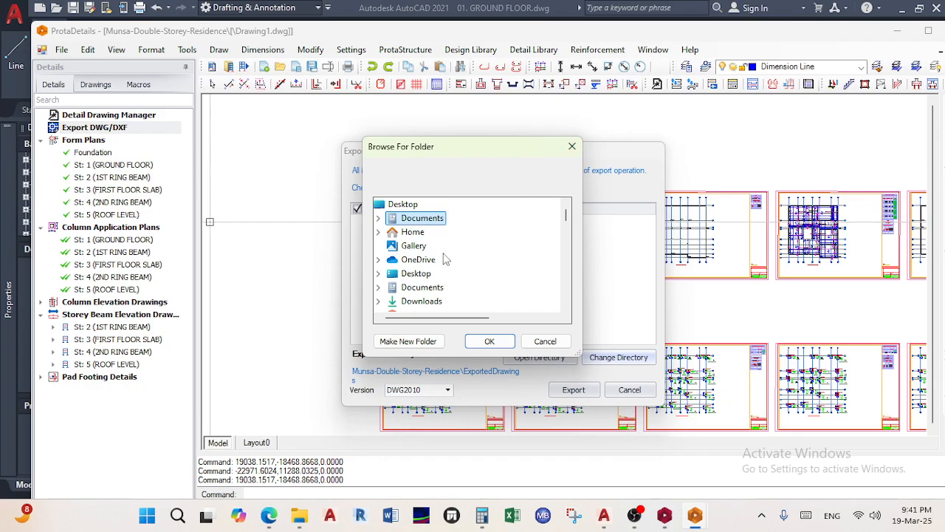
{"action": "left_click_drag", "start_coordinate": [467, 156], "coordinate": [505, 94]}
{"action": "scroll", "coordinate": [458, 192], "scroll_direction": "down", "scroll_amount": 4}
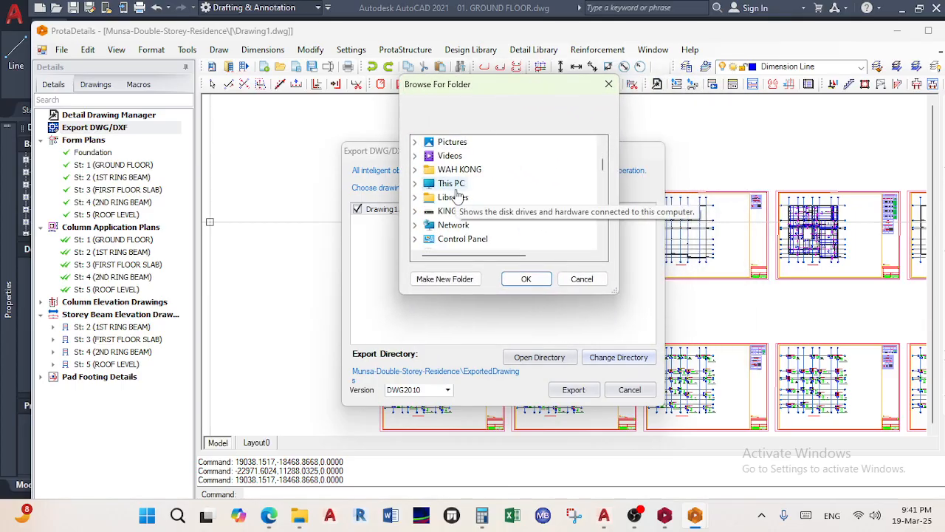
{"action": "scroll", "coordinate": [446, 251], "scroll_direction": "down", "scroll_amount": 3}
{"action": "scroll", "coordinate": [455, 214], "scroll_direction": "up", "scroll_amount": 10}
{"action": "left_click", "coordinate": [440, 142]}
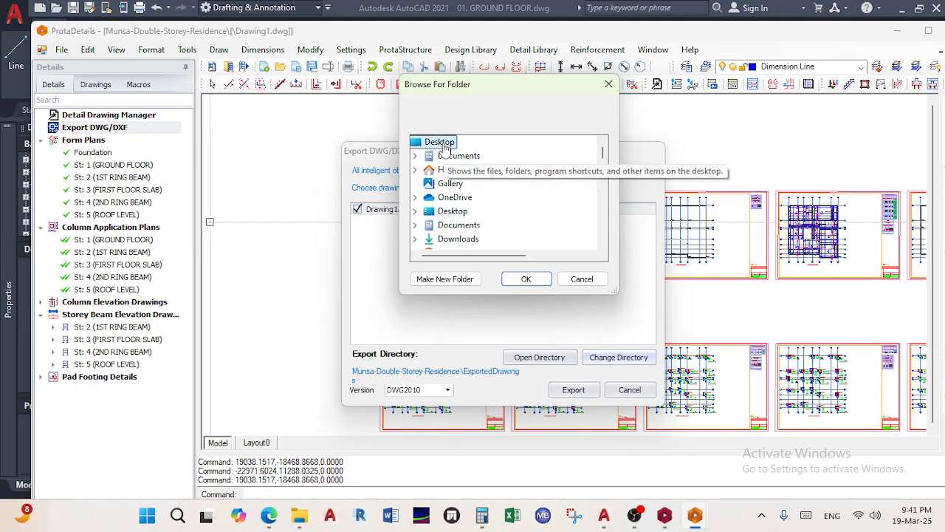
Expand 01. 25' March Madness > 03. Teaching Material and select 31 Days Challenge
{"action": "scroll", "coordinate": [469, 222], "scroll_direction": "down", "scroll_amount": 5}
{"action": "scroll", "coordinate": [470, 223], "scroll_direction": "down", "scroll_amount": 5}
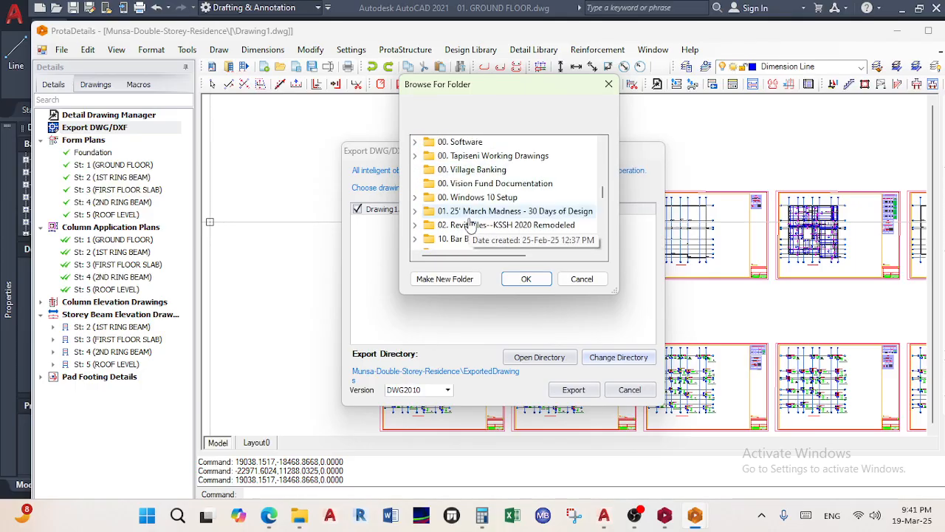
{"action": "left_click", "coordinate": [492, 172]}
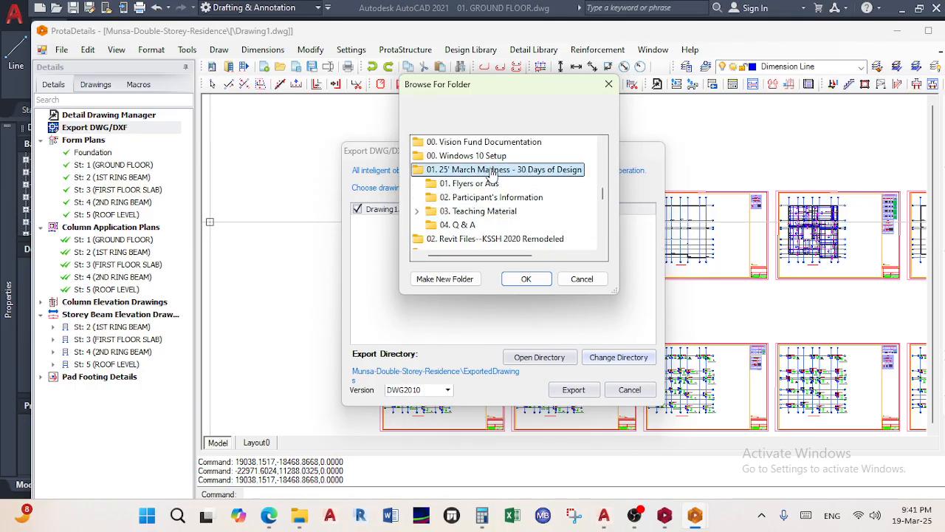
{"action": "left_click", "coordinate": [492, 211]}
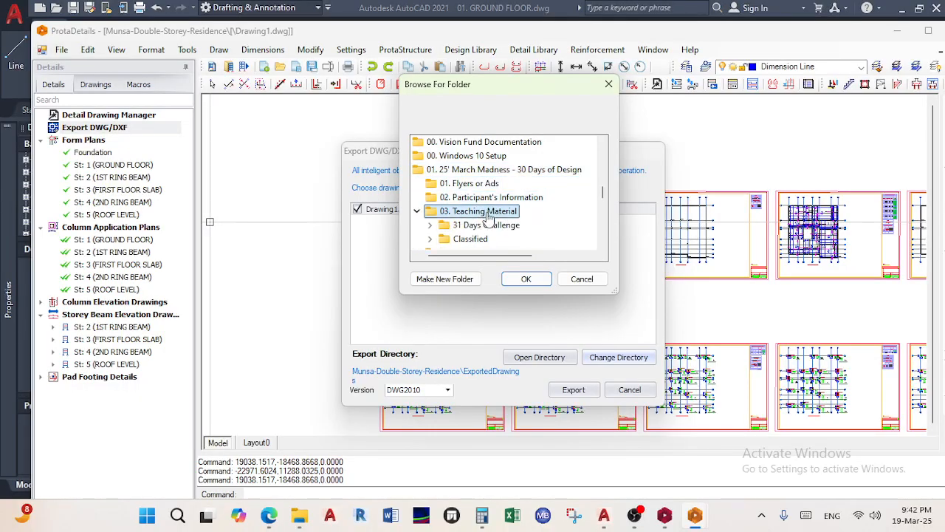
{"action": "left_click", "coordinate": [493, 227]}
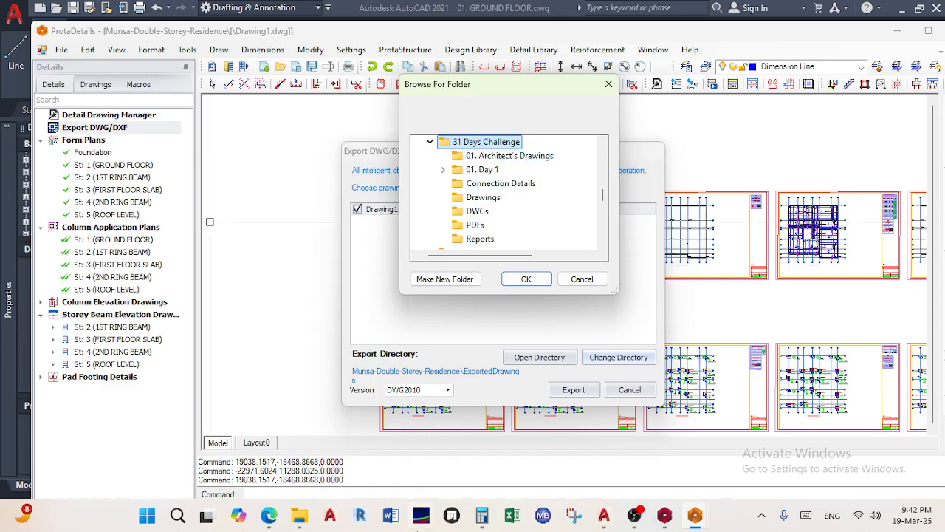
{"action": "left_click", "coordinate": [277, 516]}
Bring the Teams meeting window forward and hide the screen-sharing notice
{"action": "left_click", "coordinate": [394, 463]}
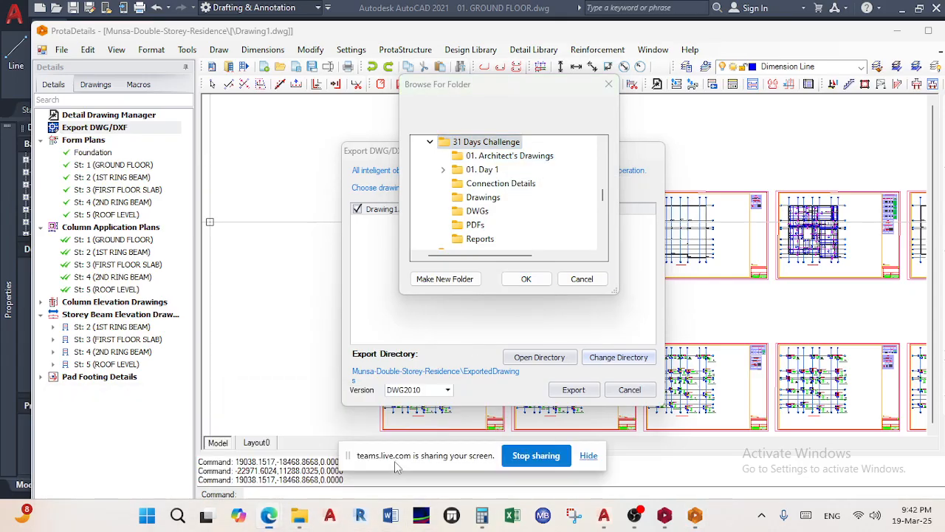
{"action": "left_click", "coordinate": [268, 517]}
{"action": "left_click", "coordinate": [270, 491]}
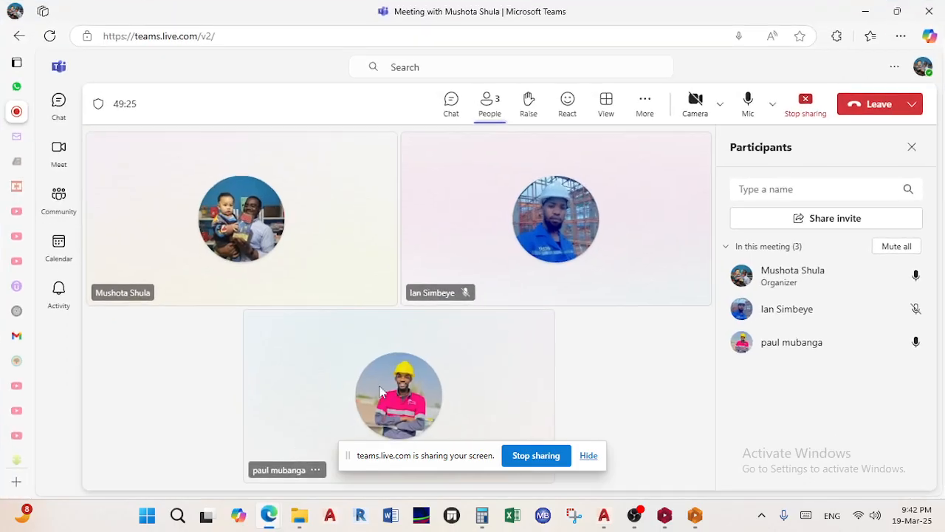
{"action": "left_click", "coordinate": [589, 456]}
Restart sharing the Entire Screen, hide the sharing notice and minimise Teams
{"action": "left_click", "coordinate": [812, 113]}
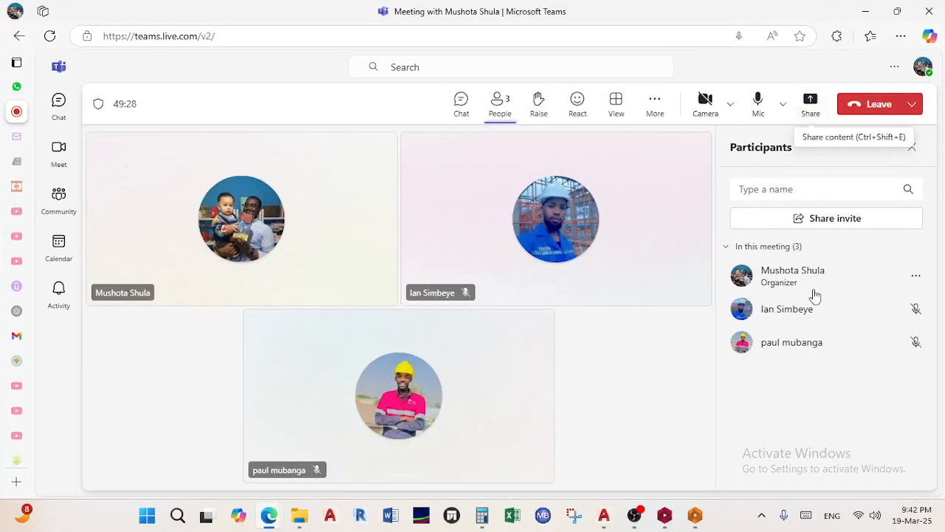
{"action": "left_click", "coordinate": [811, 109]}
{"action": "left_click", "coordinate": [738, 189]}
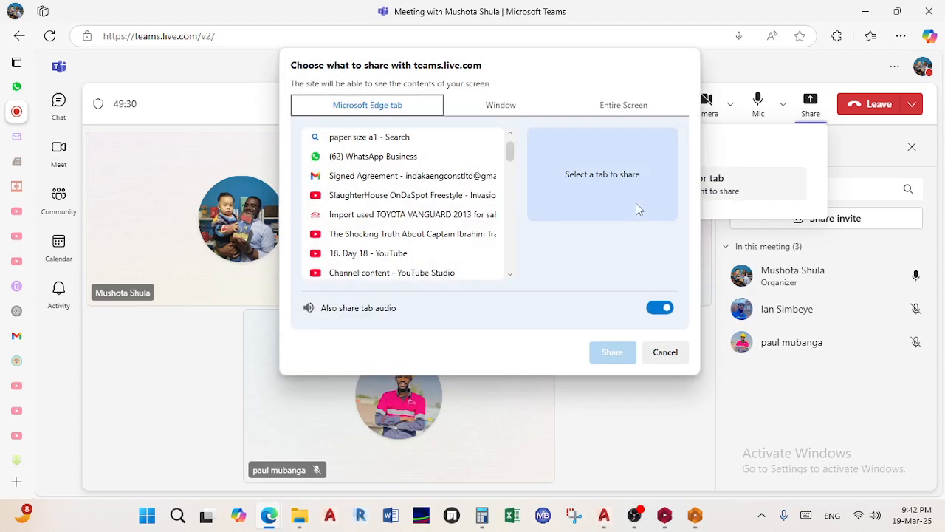
{"action": "left_click", "coordinate": [620, 107]}
{"action": "left_click", "coordinate": [613, 359]}
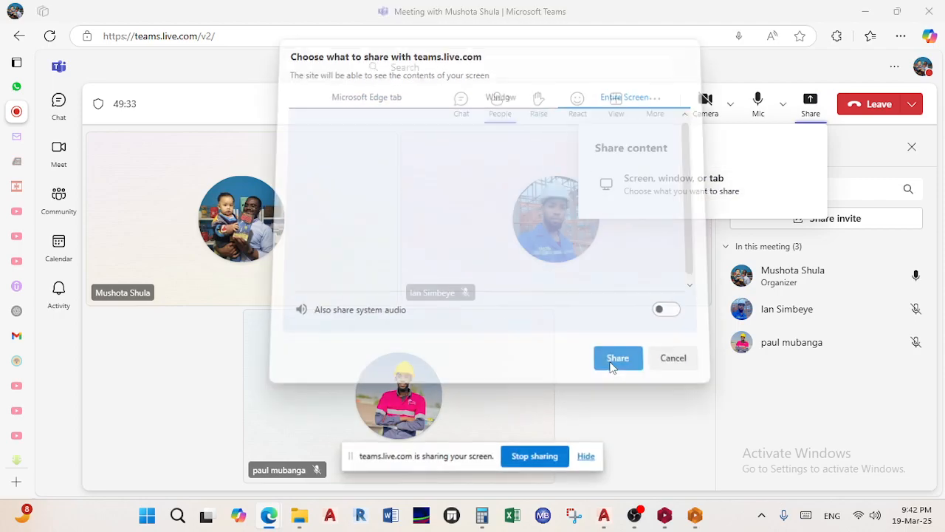
{"action": "left_click", "coordinate": [588, 455]}
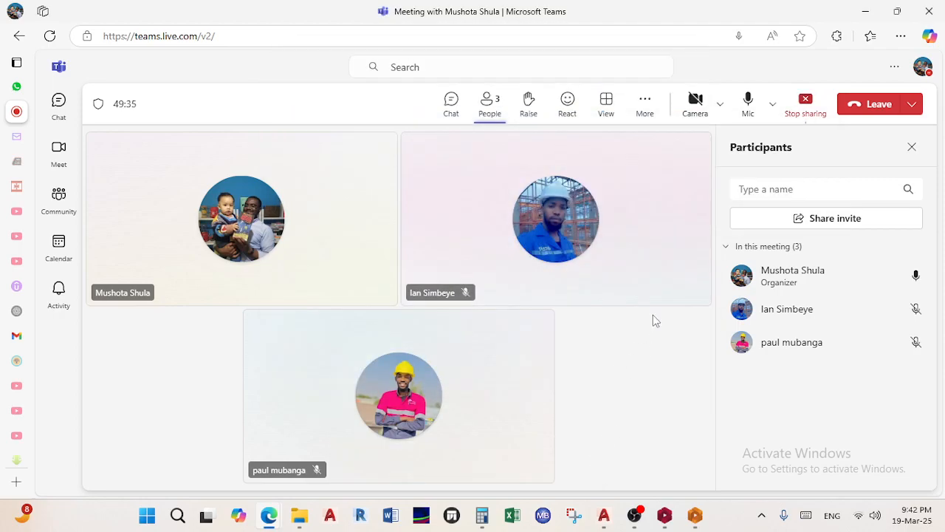
{"action": "left_click", "coordinate": [867, 12]}
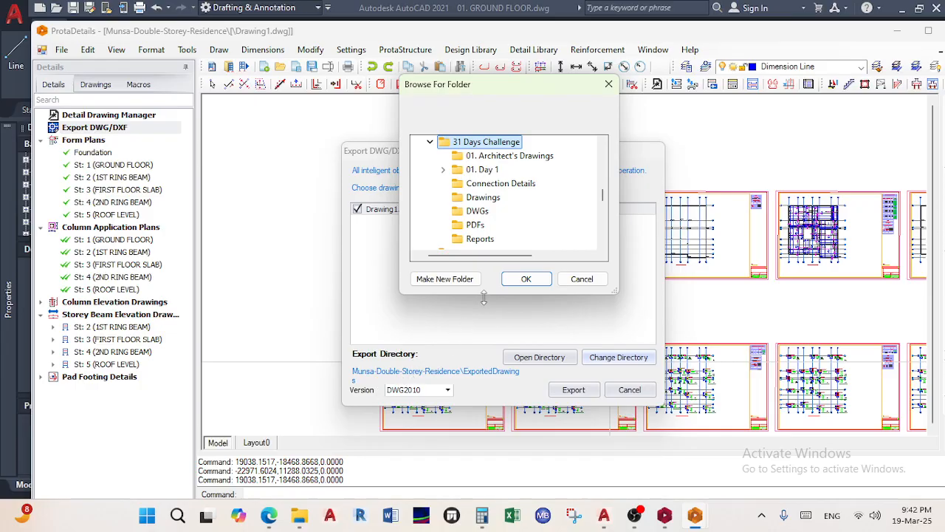
Cancel the old export and open Export to DWG/DXF, keeping DWG2010 as the version
{"action": "left_click", "coordinate": [608, 84]}
{"action": "left_click", "coordinate": [629, 390]}
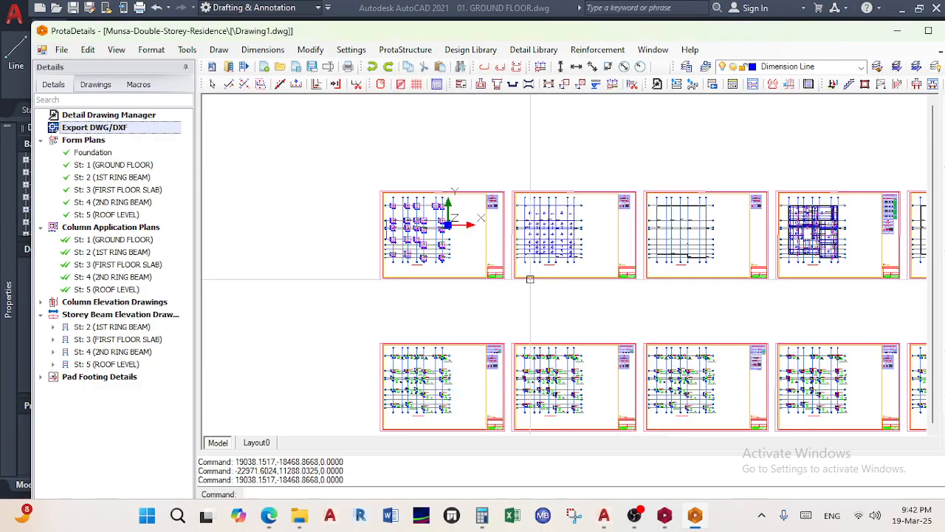
{"action": "scroll", "coordinate": [524, 281], "scroll_direction": "down", "scroll_amount": 3}
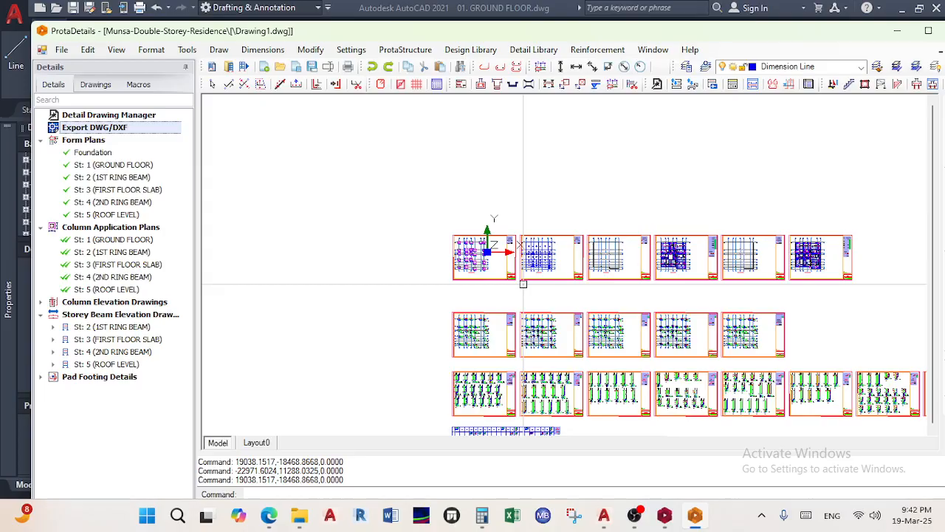
{"action": "left_click", "coordinate": [61, 50]}
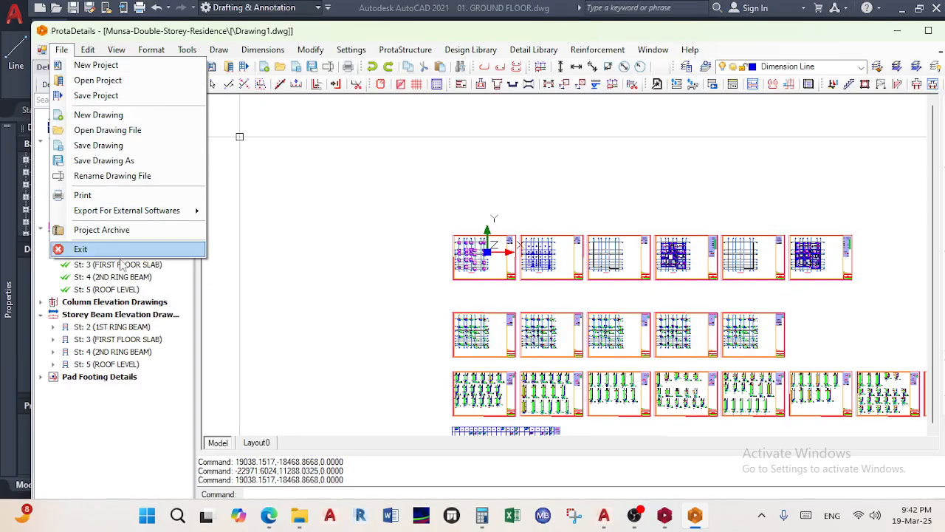
{"action": "mouse_move", "coordinate": [144, 215]}
{"action": "left_click", "coordinate": [251, 213]}
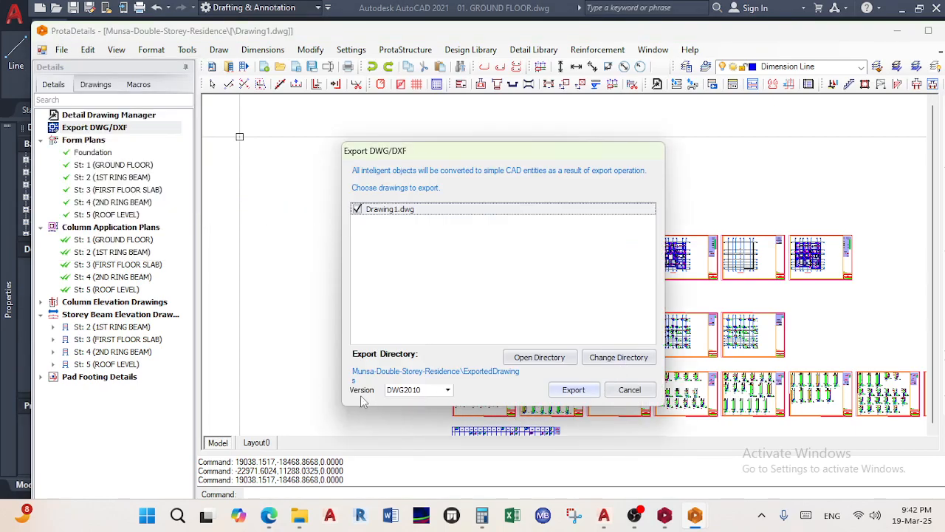
{"action": "left_click", "coordinate": [436, 392]}
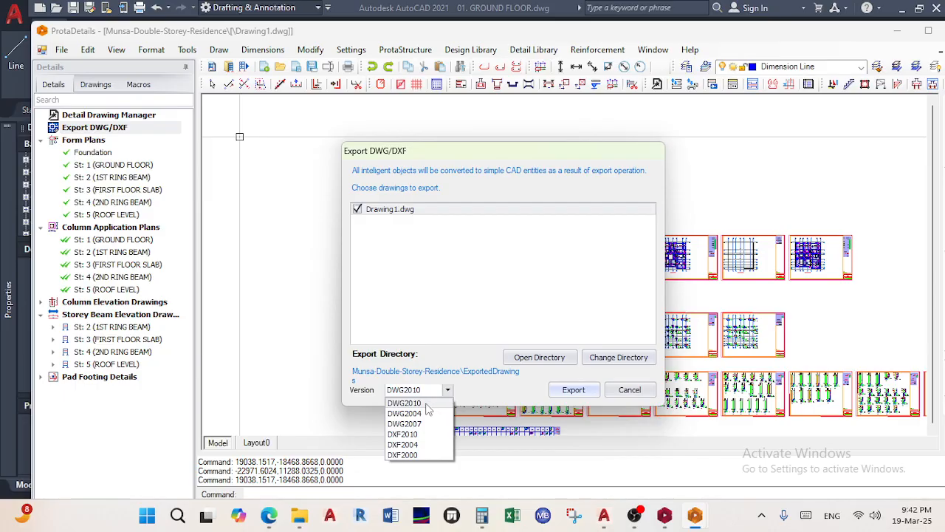
{"action": "left_click", "coordinate": [426, 405]}
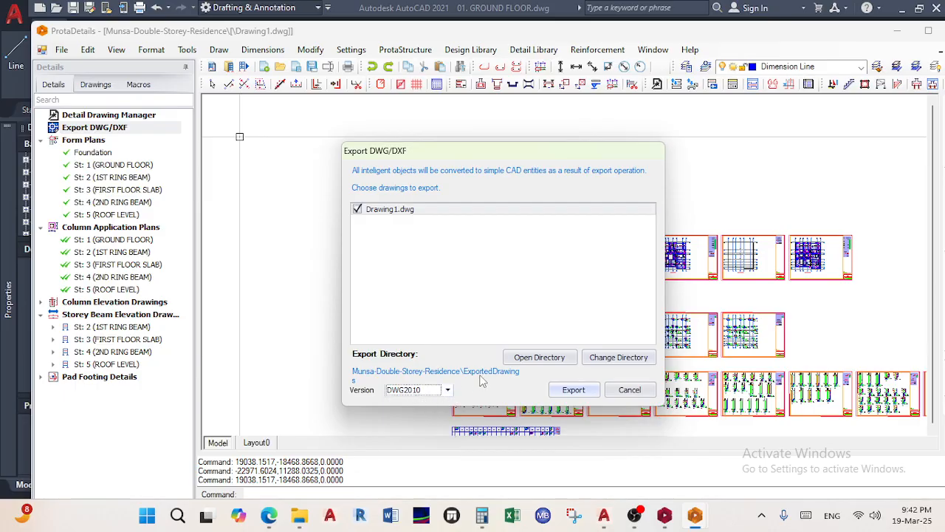
Set the export directory to 31 Days Challenge\01. Architect's Drawings
{"action": "left_click", "coordinate": [622, 358]}
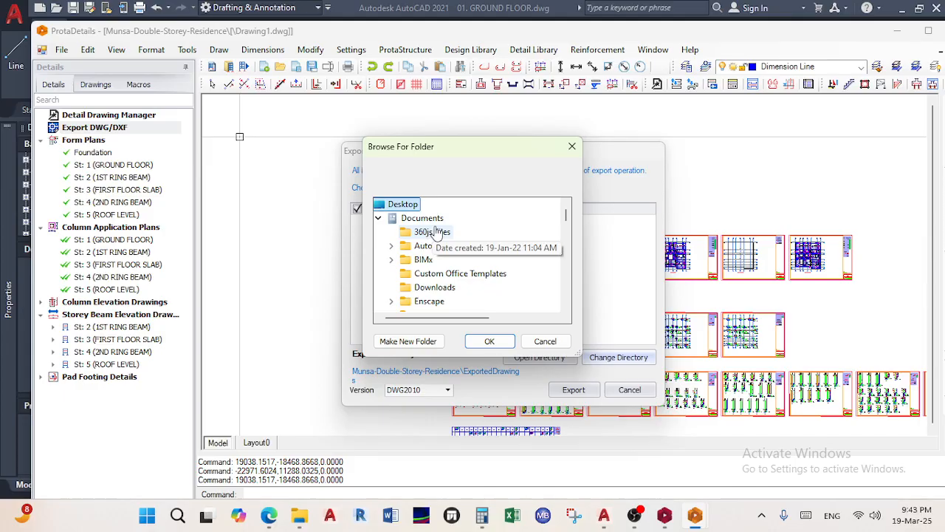
{"action": "scroll", "coordinate": [435, 233], "scroll_direction": "down", "scroll_amount": 12}
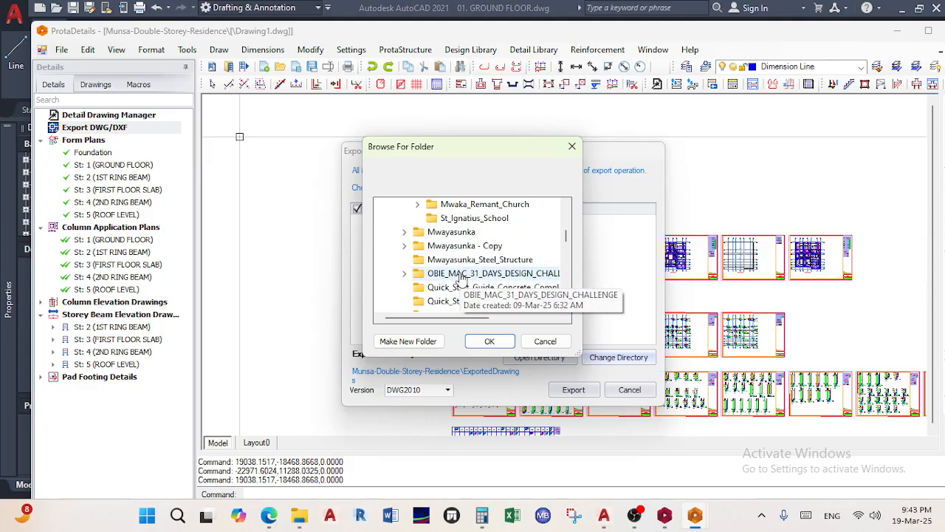
{"action": "scroll", "coordinate": [461, 276], "scroll_direction": "up", "scroll_amount": 12}
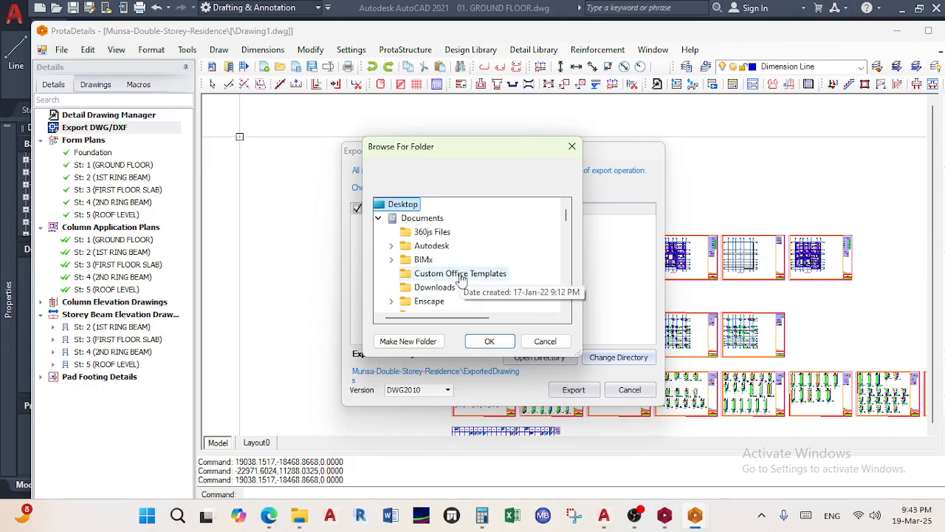
{"action": "left_click", "coordinate": [377, 218]}
{"action": "scroll", "coordinate": [443, 276], "scroll_direction": "down", "scroll_amount": 10}
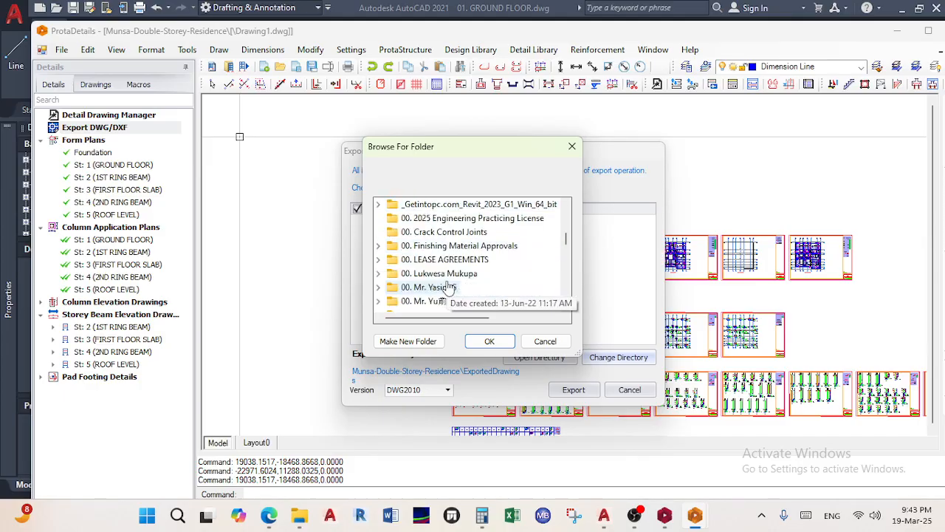
{"action": "scroll", "coordinate": [447, 288], "scroll_direction": "down", "scroll_amount": 10}
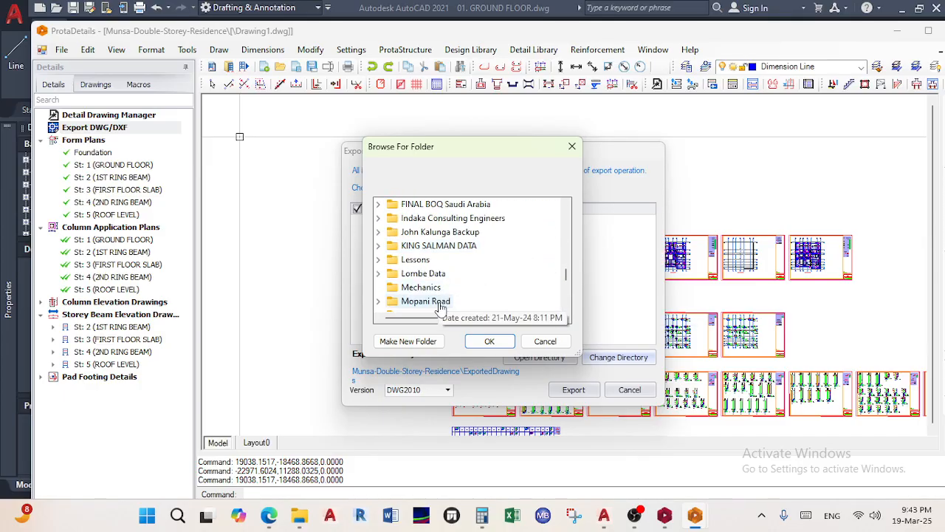
{"action": "scroll", "coordinate": [441, 307], "scroll_direction": "up", "scroll_amount": 12}
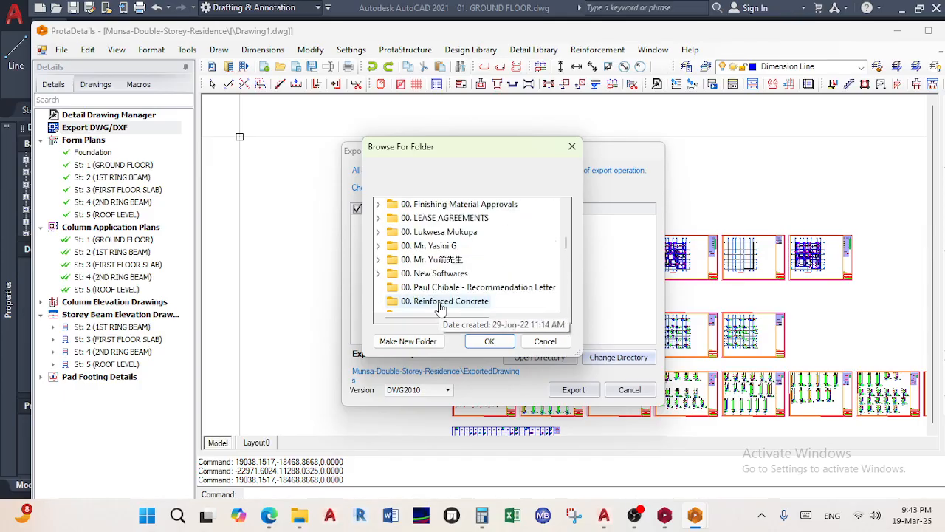
{"action": "scroll", "coordinate": [443, 305], "scroll_direction": "down", "scroll_amount": 6}
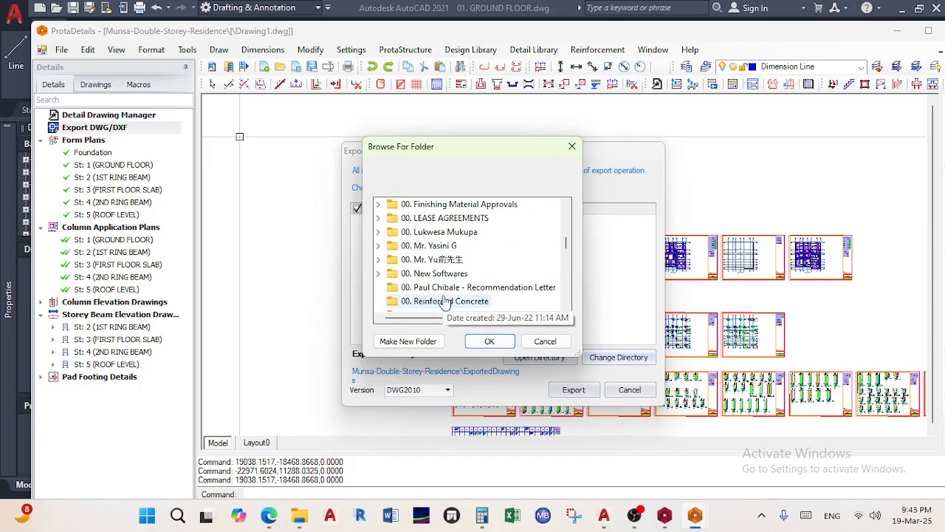
{"action": "scroll", "coordinate": [446, 302], "scroll_direction": "down", "scroll_amount": 6}
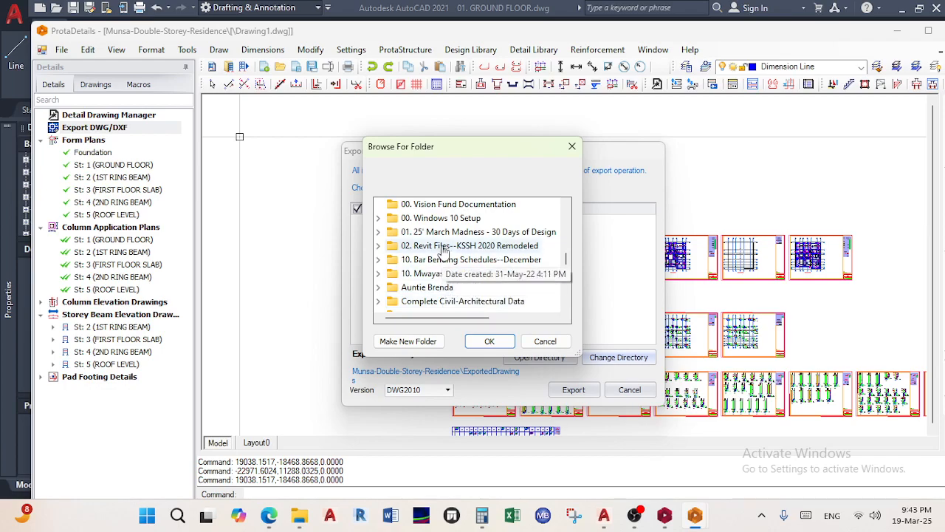
{"action": "left_click", "coordinate": [445, 231]}
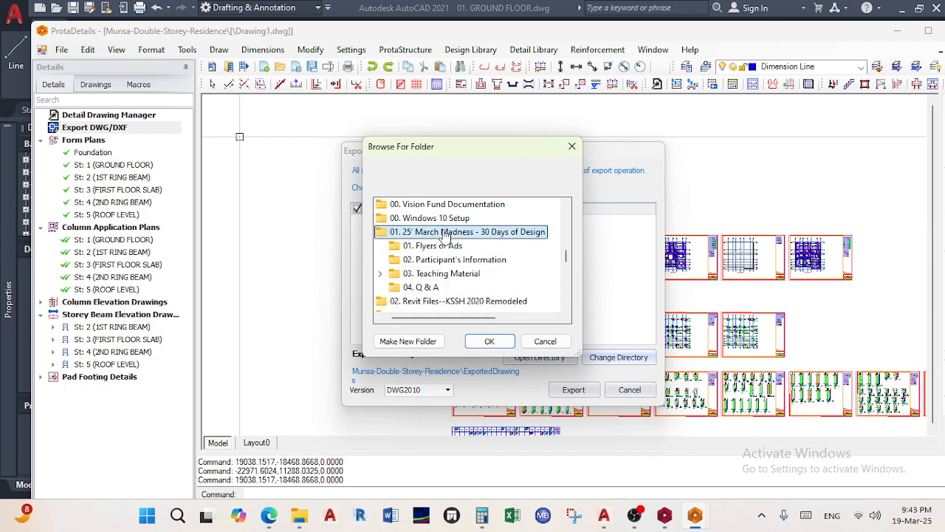
{"action": "left_click", "coordinate": [446, 274]}
{"action": "left_click", "coordinate": [454, 288]}
{"action": "left_click", "coordinate": [474, 218]}
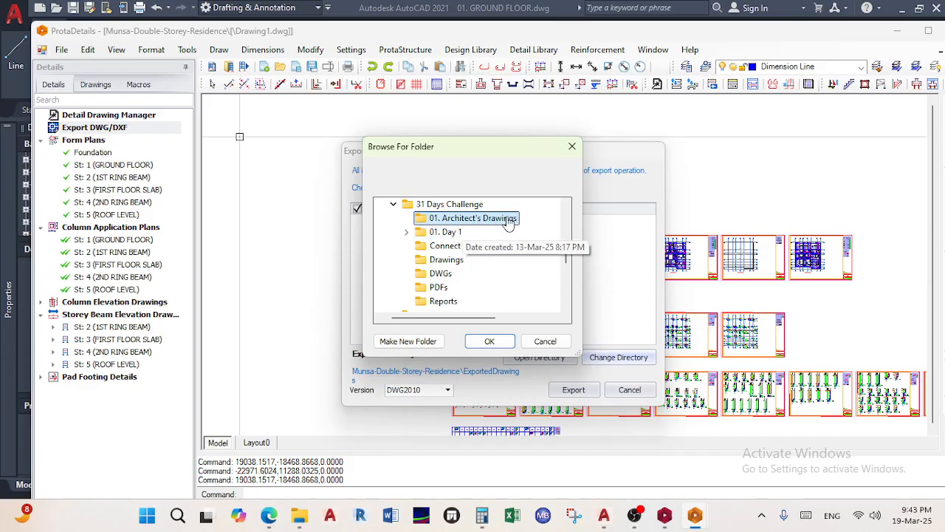
{"action": "left_click", "coordinate": [488, 344]}
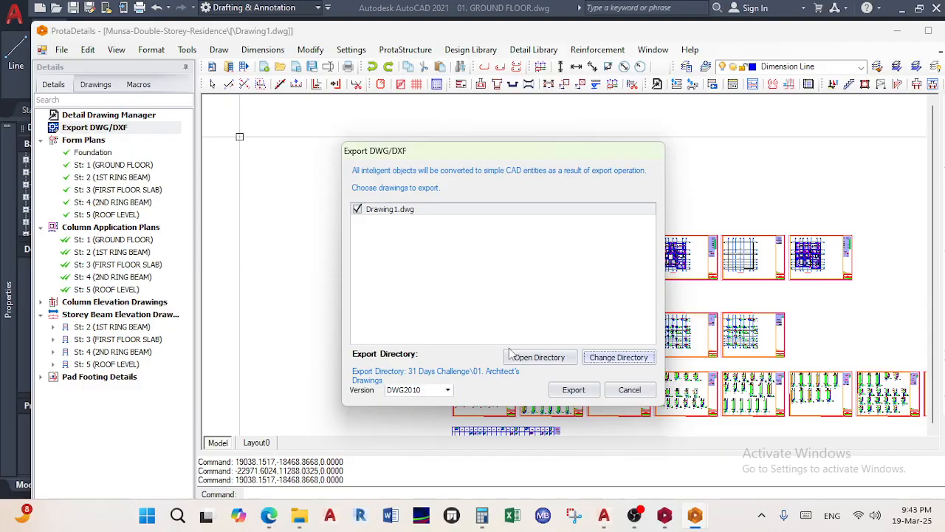
Export the drawing as Drawing1.dwg and bring up the folder holding it
{"action": "left_click", "coordinate": [566, 392]}
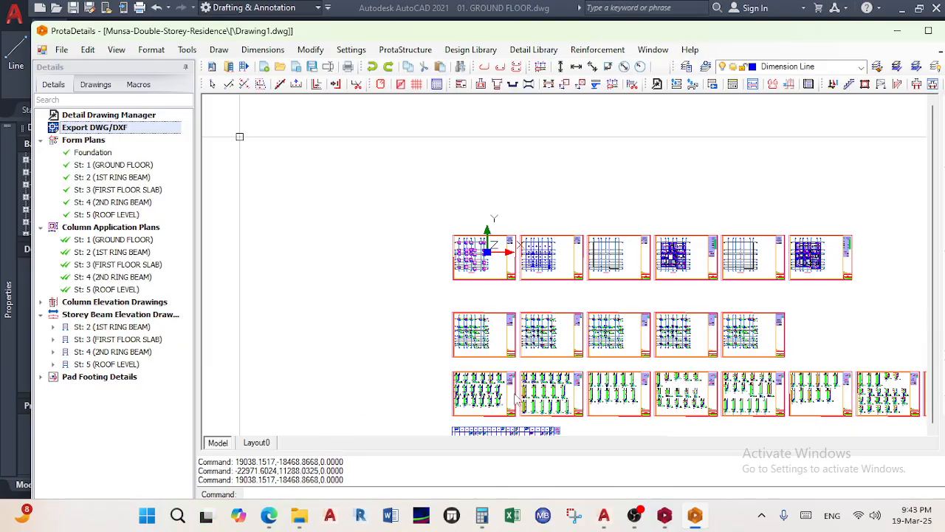
{"action": "left_click", "coordinate": [61, 50]}
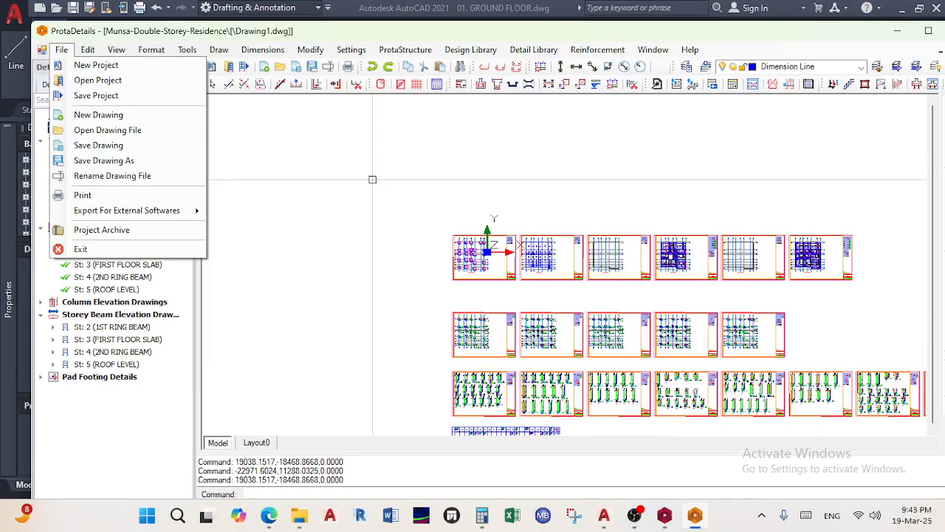
{"action": "left_click", "coordinate": [299, 515]}
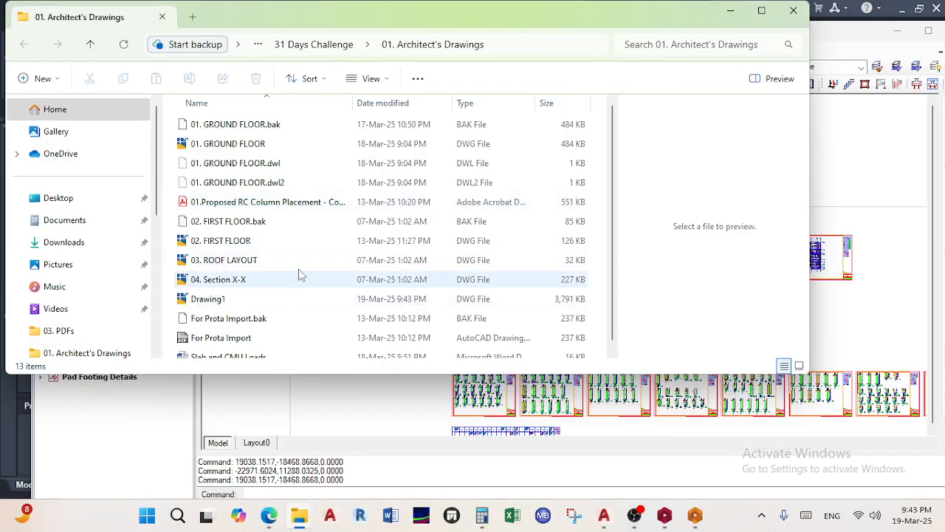
Open the exported Drawing1.dwg in AutoCAD and pan over its column layout sheets
{"action": "double_click", "coordinate": [235, 299]}
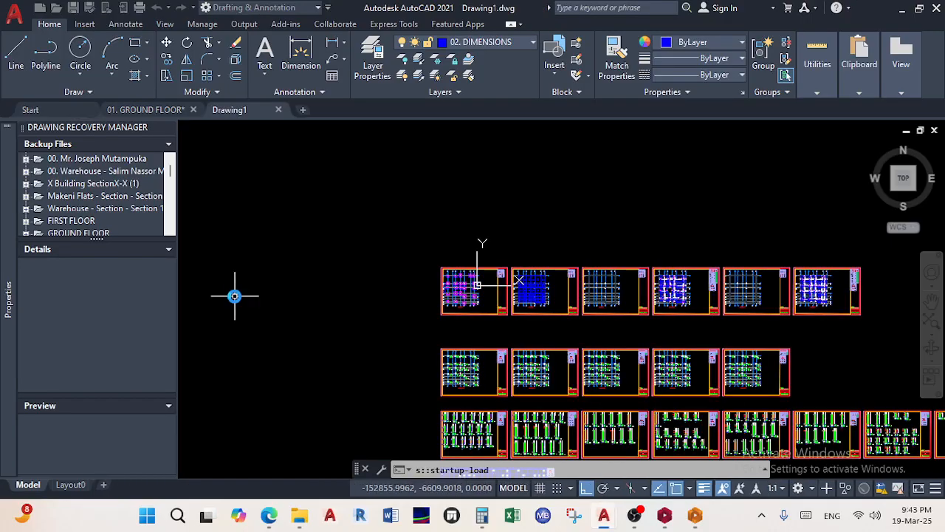
{"action": "scroll", "coordinate": [436, 327], "scroll_direction": "down", "scroll_amount": 6}
{"action": "middle_click_drag", "start_coordinate": [435, 329], "coordinate": [367, 236]}
{"action": "scroll", "coordinate": [367, 237], "scroll_direction": "up", "scroll_amount": 4}
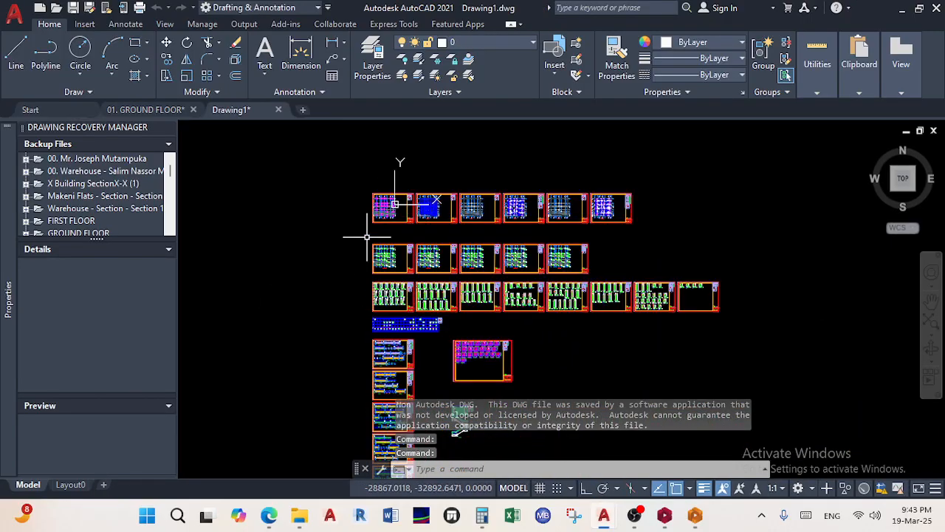
{"action": "scroll", "coordinate": [384, 209], "scroll_direction": "up", "scroll_amount": 4}
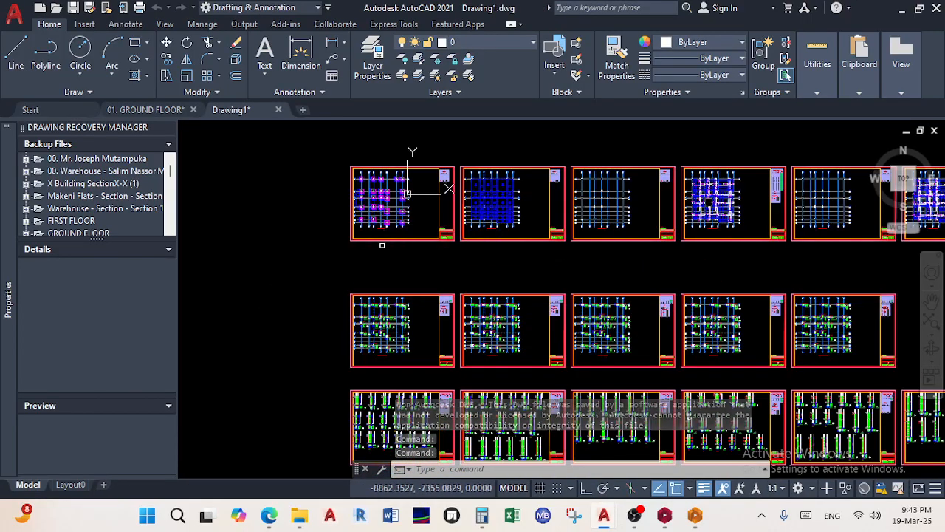
{"action": "scroll", "coordinate": [407, 195], "scroll_direction": "up", "scroll_amount": 4}
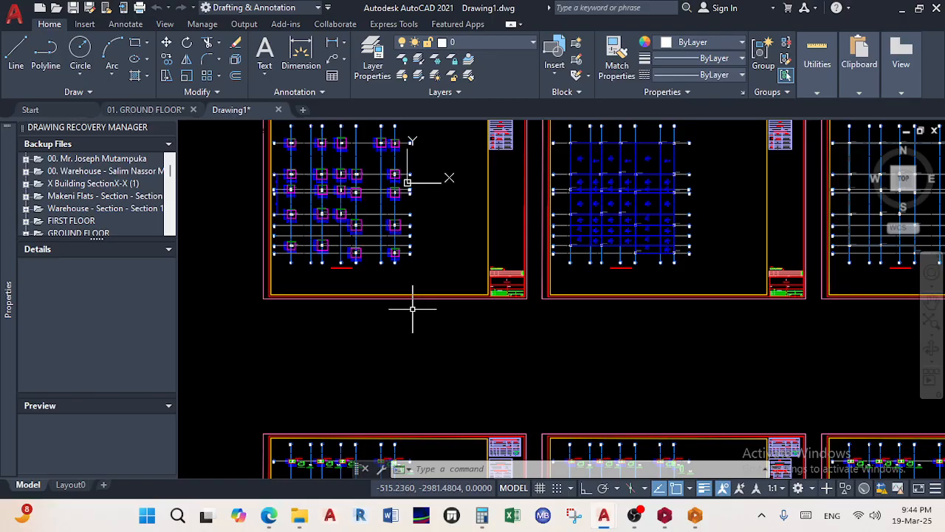
{"action": "scroll", "coordinate": [414, 293], "scroll_direction": "down", "scroll_amount": 2}
{"action": "scroll", "coordinate": [346, 259], "scroll_direction": "up", "scroll_amount": 4}
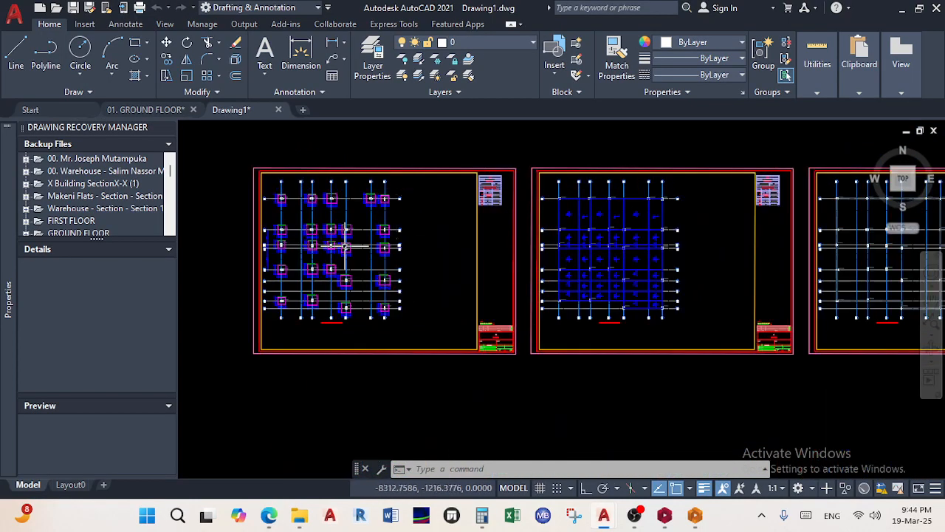
{"action": "middle_click_drag", "start_coordinate": [346, 260], "coordinate": [418, 336]}
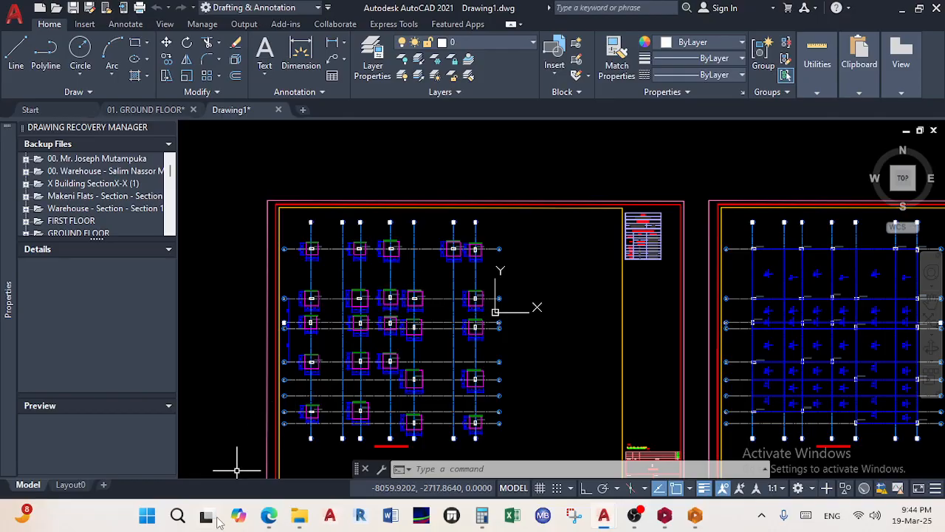
Copy the structural DWG from Classified\St. Ignatius School\02. Concrete Framing\01. DWGs
{"action": "mouse_move", "coordinate": [308, 521]}
{"action": "left_click", "coordinate": [438, 468]}
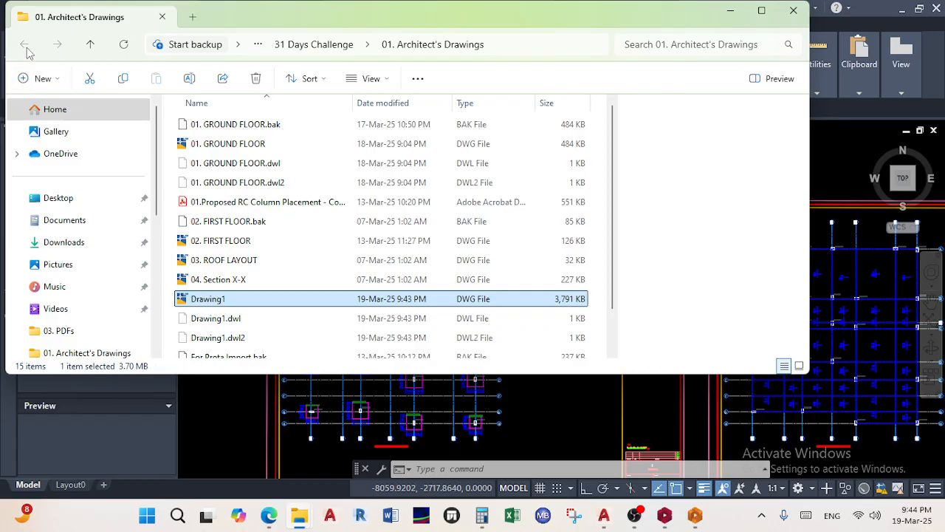
{"action": "left_click", "coordinate": [91, 47]}
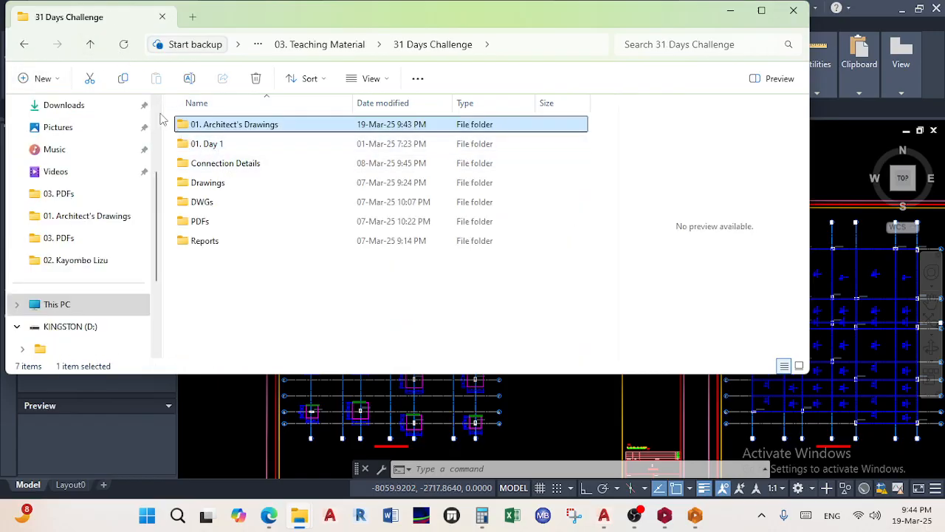
{"action": "left_click", "coordinate": [91, 47]}
{"action": "double_click", "coordinate": [211, 145]}
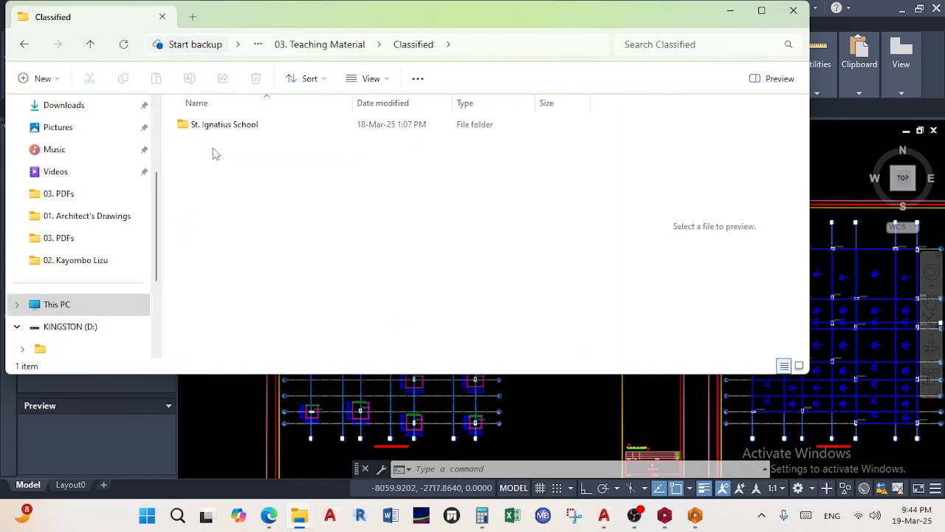
{"action": "double_click", "coordinate": [228, 126]}
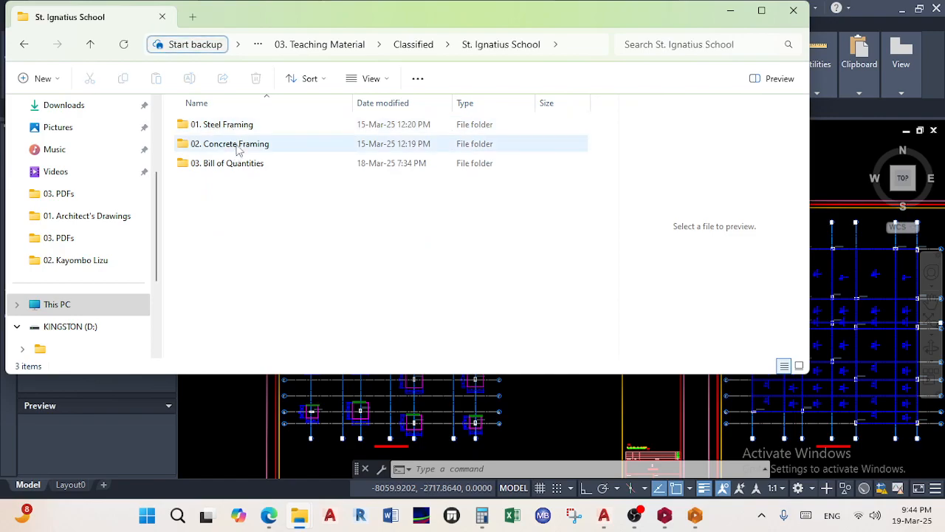
{"action": "double_click", "coordinate": [237, 145]}
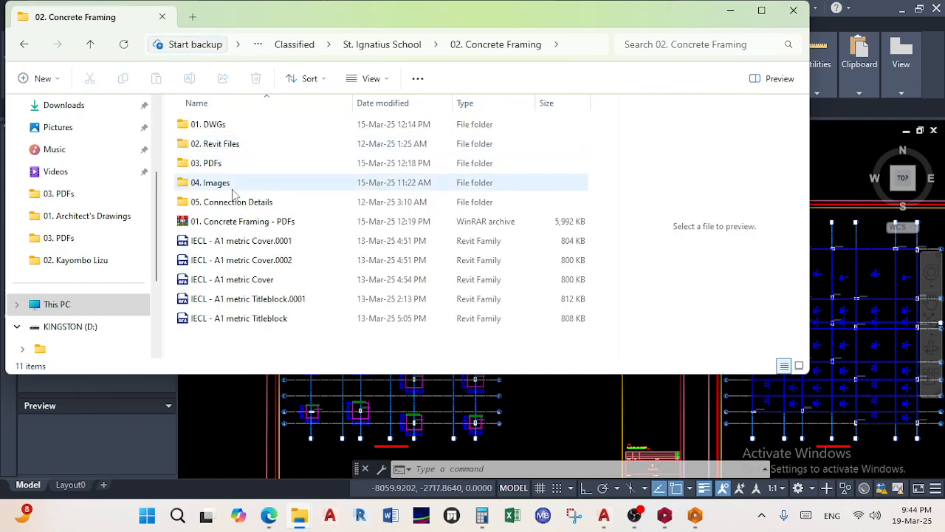
{"action": "double_click", "coordinate": [226, 125]}
{"action": "left_click", "coordinate": [243, 148]}
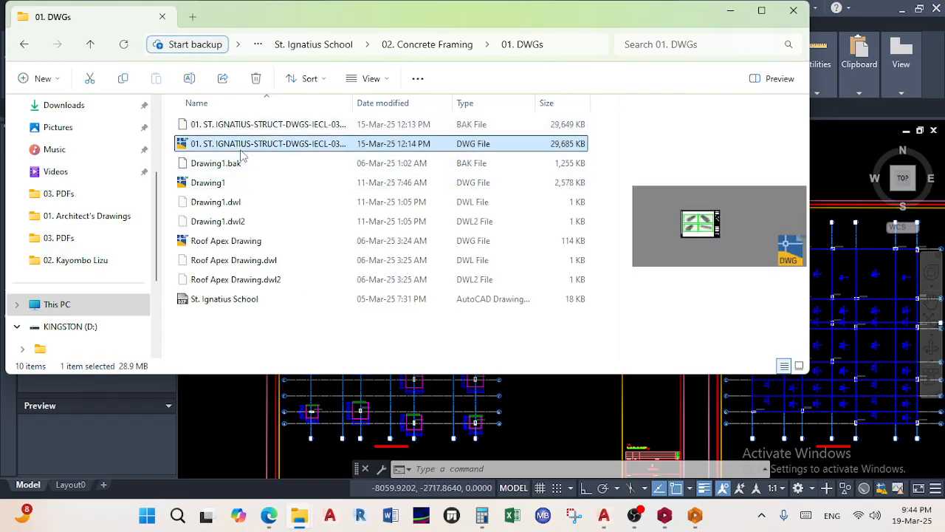
{"action": "right_click", "coordinate": [242, 155]}
{"action": "left_click", "coordinate": [285, 167]}
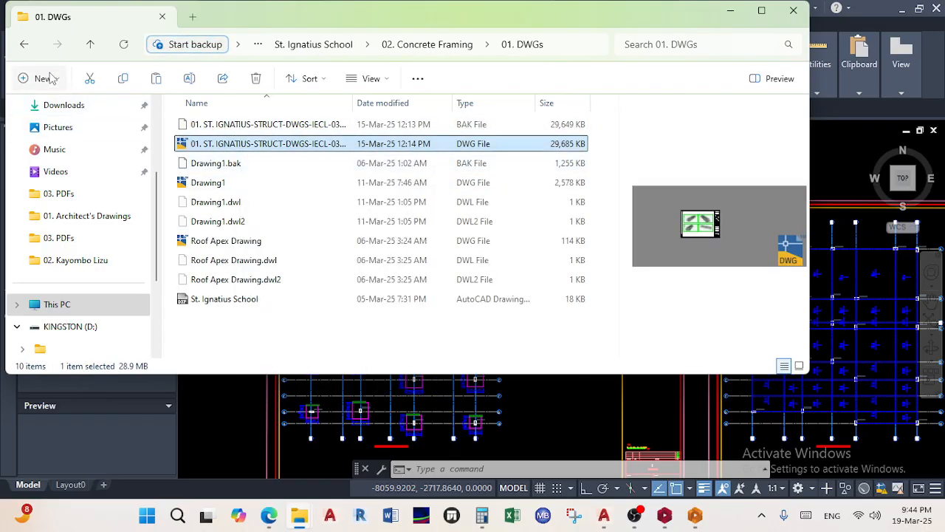
Paste the copied DWG into 31 Days Challenge\01. Architect's Drawings
{"action": "left_click", "coordinate": [24, 46]}
{"action": "left_click", "coordinate": [24, 46]}
{"action": "left_click", "coordinate": [24, 46]}
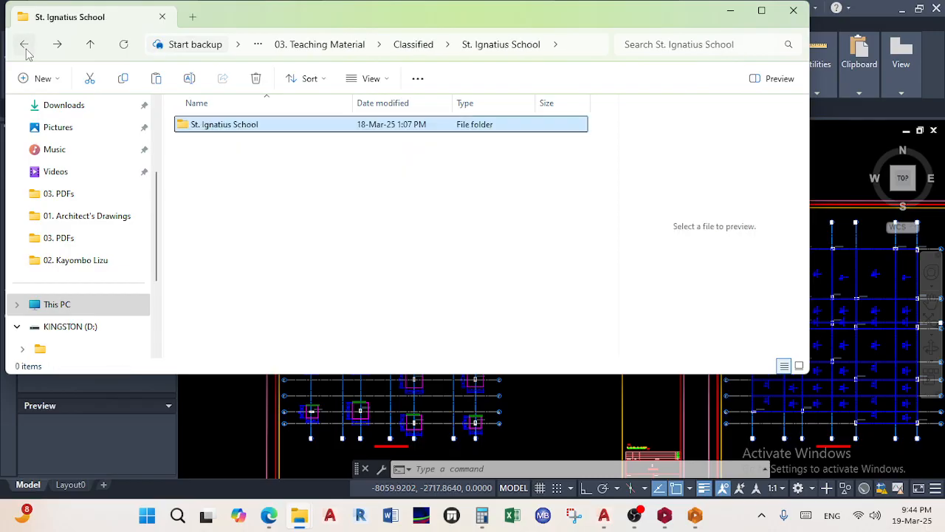
{"action": "left_click", "coordinate": [25, 46]}
{"action": "double_click", "coordinate": [214, 124]}
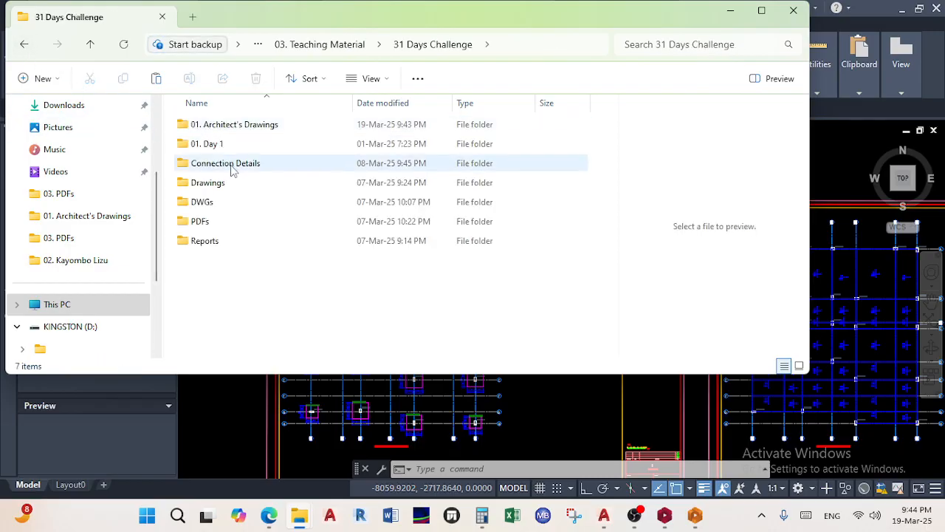
{"action": "double_click", "coordinate": [259, 132]}
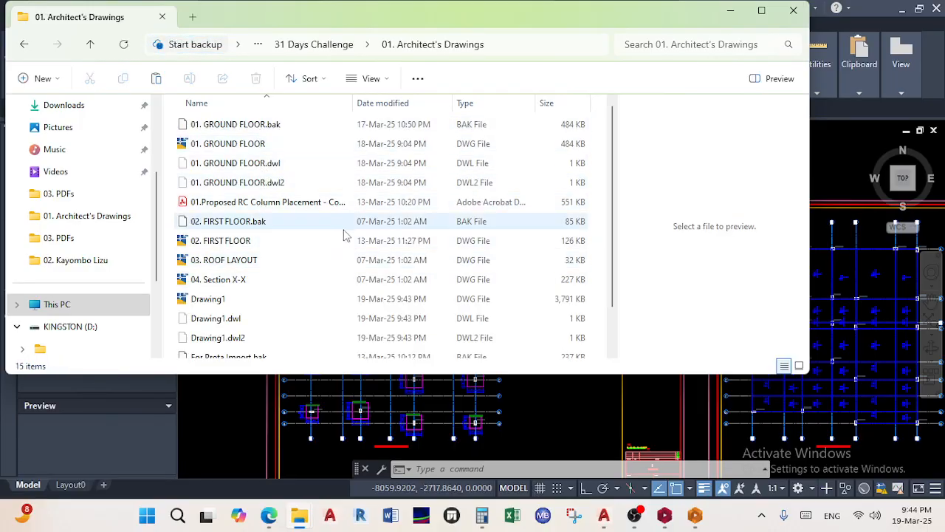
{"action": "scroll", "coordinate": [578, 258], "scroll_direction": "down", "scroll_amount": 2}
{"action": "right_click", "coordinate": [601, 243]}
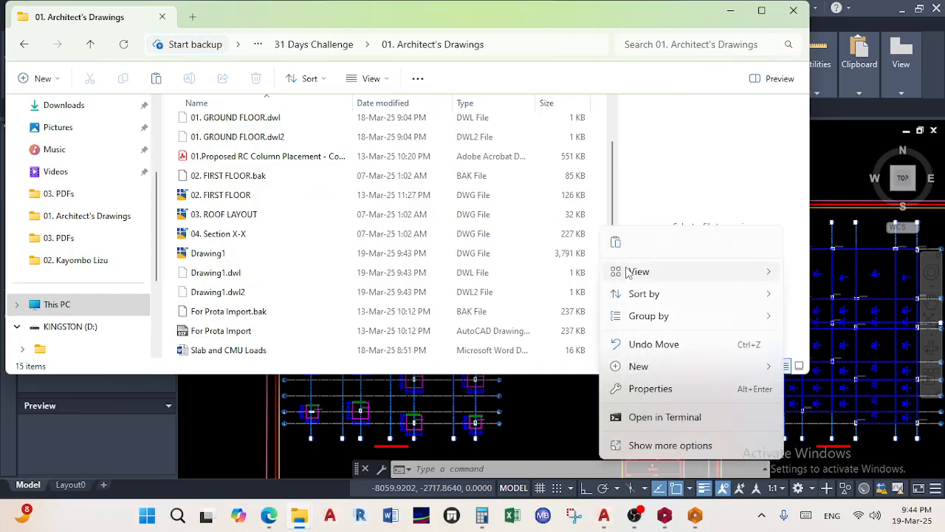
{"action": "left_click", "coordinate": [615, 242]}
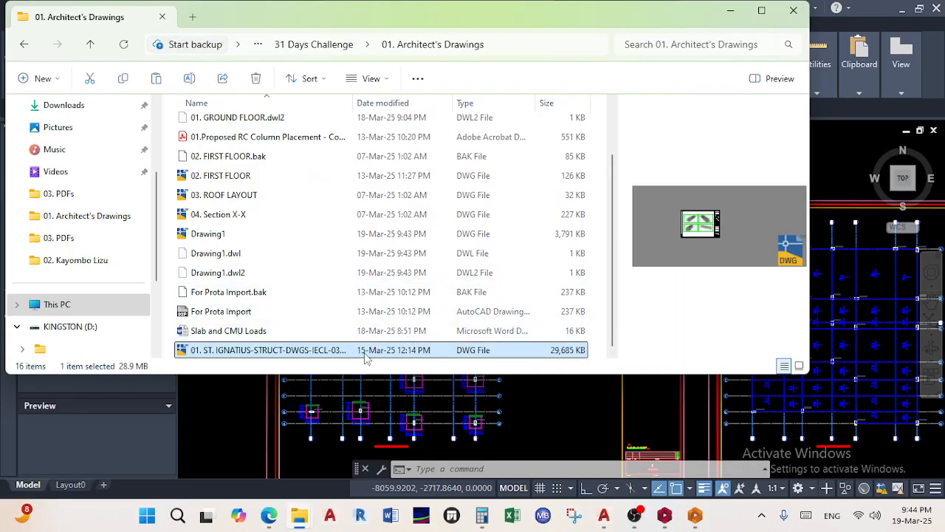
Rename the pasted file to '01. Munsa Double Storey Residential' and open it
{"action": "right_click", "coordinate": [367, 356]}
{"action": "left_click", "coordinate": [436, 370]}
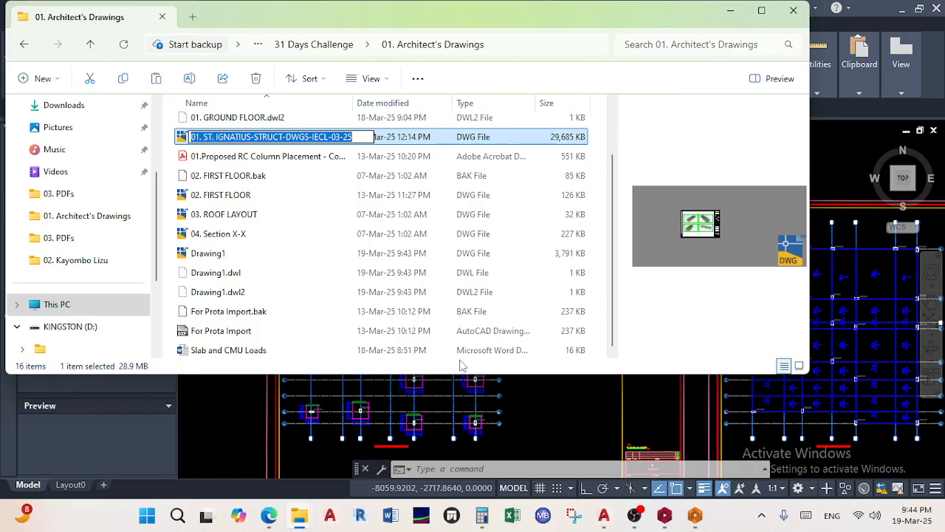
{"action": "type", "text": "01"}
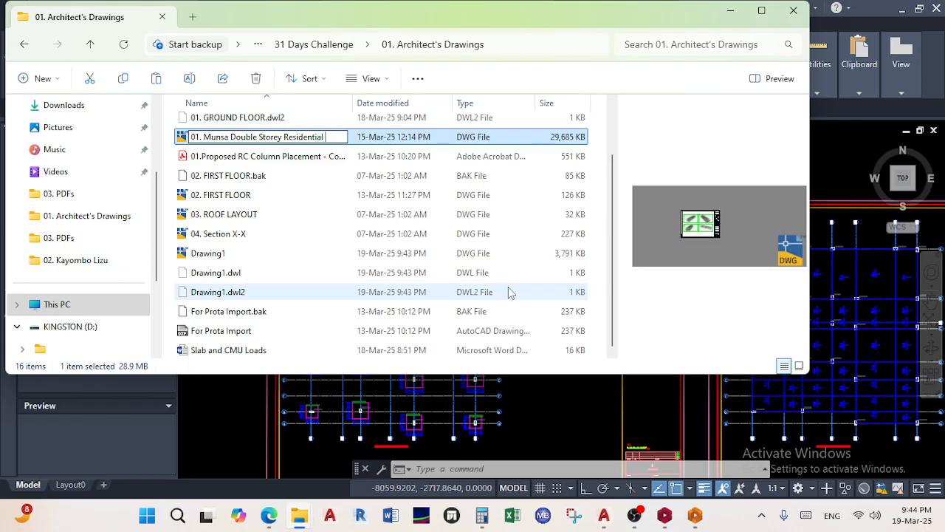
{"action": "key", "text": "Return"}
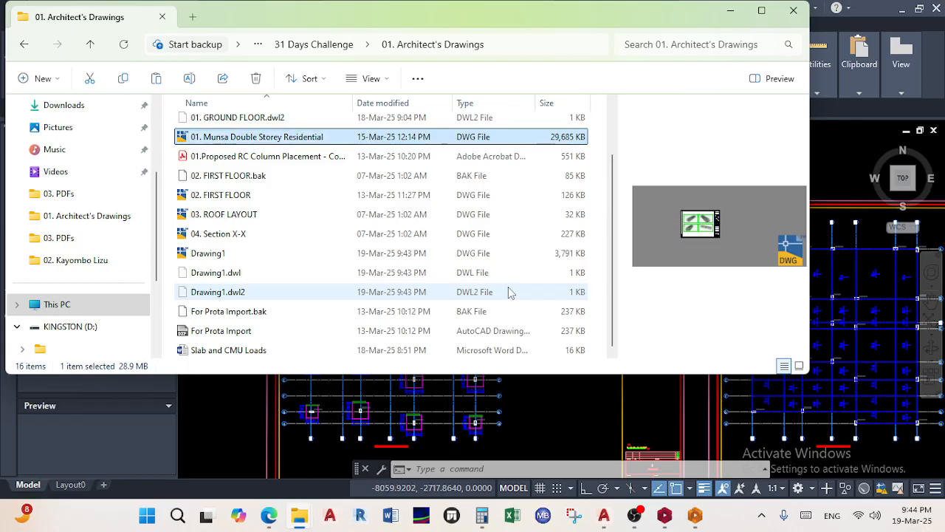
{"action": "double_click", "coordinate": [334, 138]}
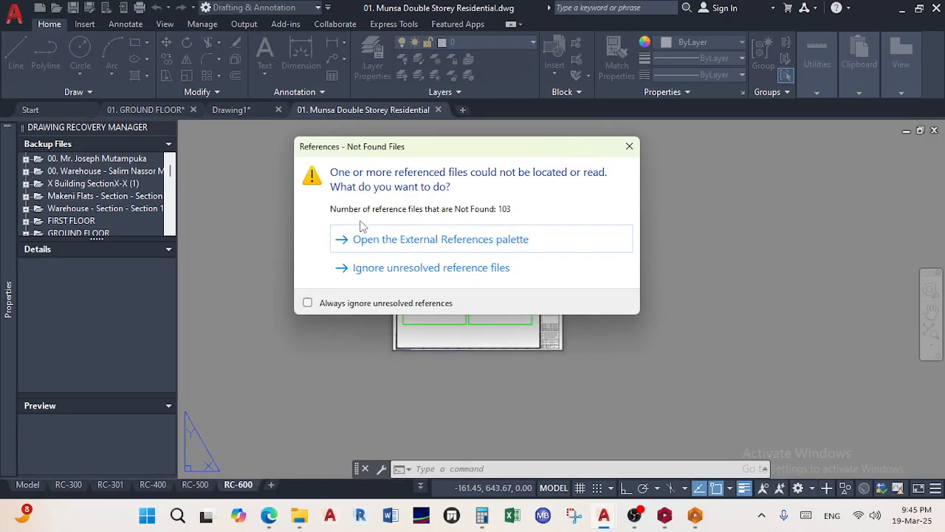
Dismiss the missing-references warning and switch the drawing to model space
{"action": "left_click", "coordinate": [630, 148]}
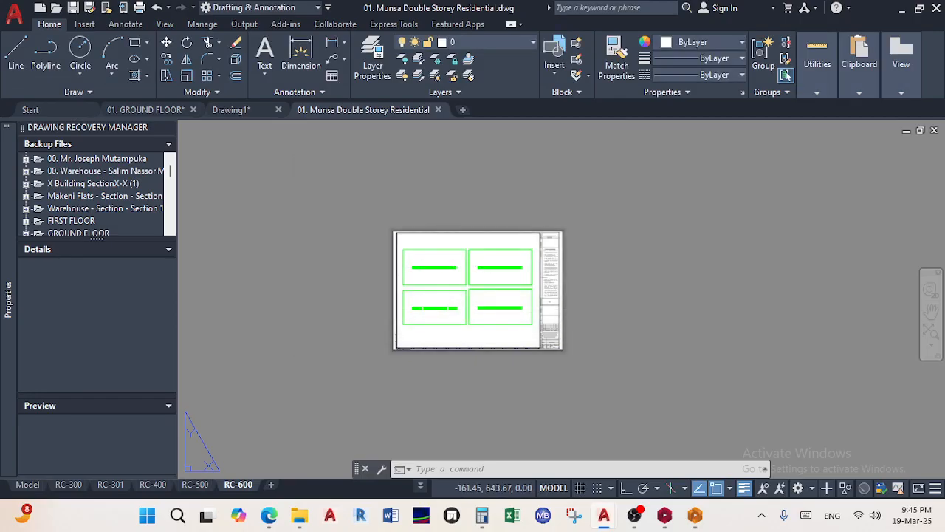
{"action": "left_click", "coordinate": [27, 484]}
{"action": "scroll", "coordinate": [433, 240], "scroll_direction": "up", "scroll_amount": 10}
{"action": "scroll", "coordinate": [551, 248], "scroll_direction": "up", "scroll_amount": 6}
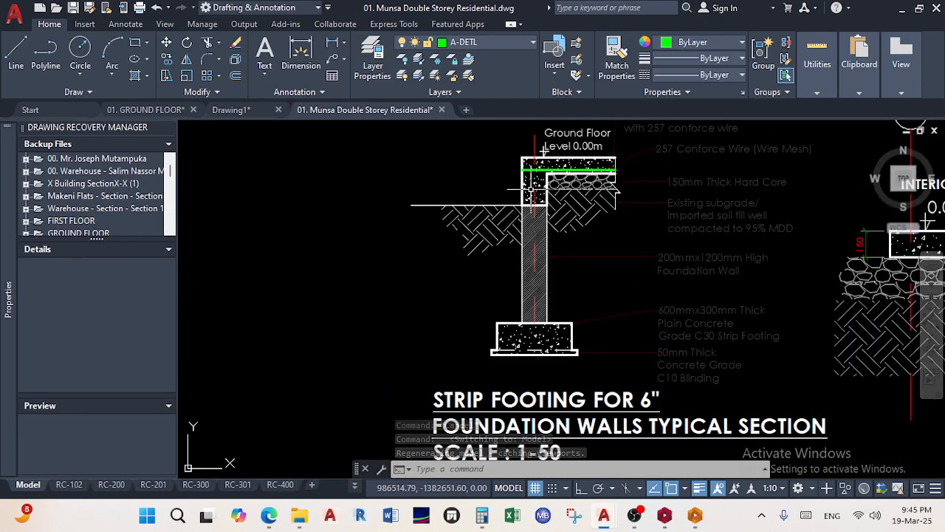
{"action": "scroll", "coordinate": [530, 191], "scroll_direction": "down", "scroll_amount": 5}
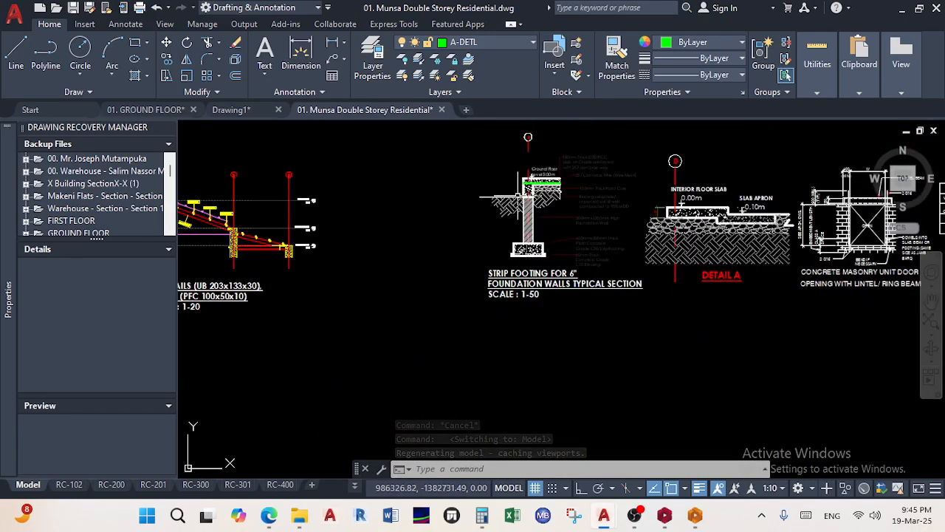
Switch briefly to Drawing1 to compare its exported sheets
{"action": "left_click", "coordinate": [230, 109]}
{"action": "scroll", "coordinate": [390, 274], "scroll_direction": "down", "scroll_amount": 8}
{"action": "scroll", "coordinate": [496, 212], "scroll_direction": "down", "scroll_amount": 2}
{"action": "scroll", "coordinate": [533, 223], "scroll_direction": "up", "scroll_amount": 6}
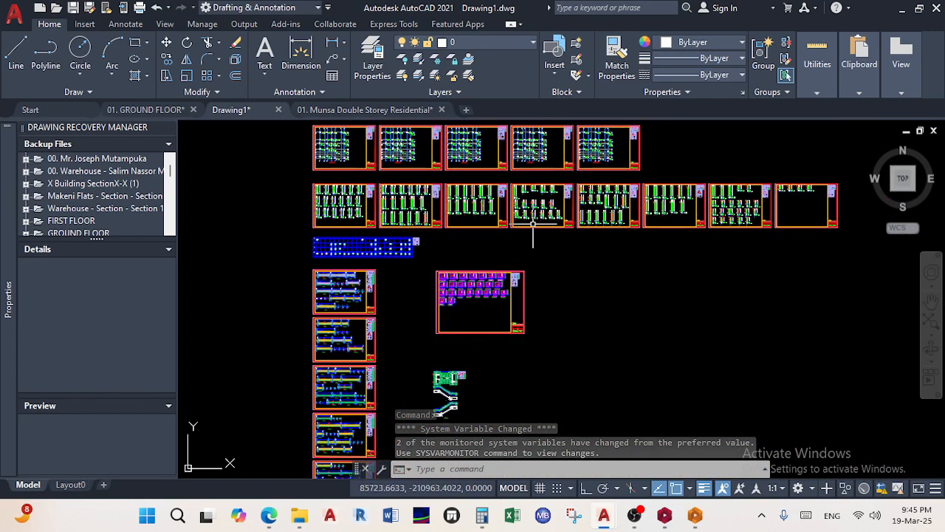
{"action": "scroll", "coordinate": [532, 223], "scroll_direction": "down", "scroll_amount": 3}
In the Munsa drawing, review slab, column, beam and roof apex details up to the Concrete Framing Drawings frame
{"action": "left_click", "coordinate": [354, 109]}
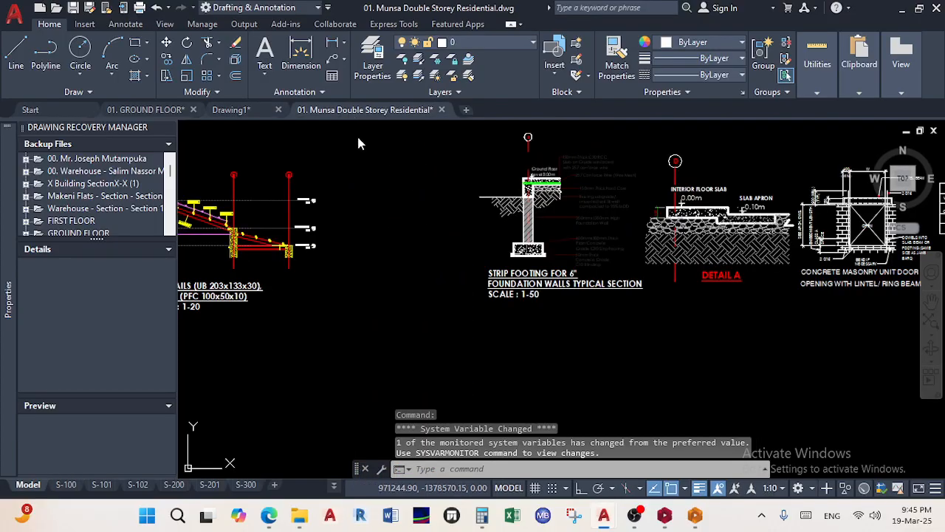
{"action": "scroll", "coordinate": [537, 284], "scroll_direction": "down", "scroll_amount": 3}
{"action": "scroll", "coordinate": [626, 285], "scroll_direction": "up", "scroll_amount": 8}
{"action": "scroll", "coordinate": [628, 285], "scroll_direction": "down", "scroll_amount": 4}
{"action": "middle_click_drag", "start_coordinate": [576, 302], "coordinate": [693, 252]}
{"action": "scroll", "coordinate": [426, 255], "scroll_direction": "up", "scroll_amount": 5}
{"action": "scroll", "coordinate": [455, 244], "scroll_direction": "down", "scroll_amount": 9}
{"action": "scroll", "coordinate": [570, 235], "scroll_direction": "down", "scroll_amount": 2}
{"action": "middle_click_drag", "start_coordinate": [570, 235], "coordinate": [573, 384]}
{"action": "scroll", "coordinate": [504, 264], "scroll_direction": "down", "scroll_amount": 4}
{"action": "mouse_move", "coordinate": [407, 256]}
{"action": "middle_mouse_down"}
{"action": "mouse_move", "coordinate": [675, 199]}
{"action": "mouse_move", "coordinate": [692, 204]}
{"action": "middle_mouse_up"}
{"action": "scroll", "coordinate": [313, 297], "scroll_direction": "down", "scroll_amount": 6}
{"action": "scroll", "coordinate": [449, 266], "scroll_direction": "up", "scroll_amount": 6}
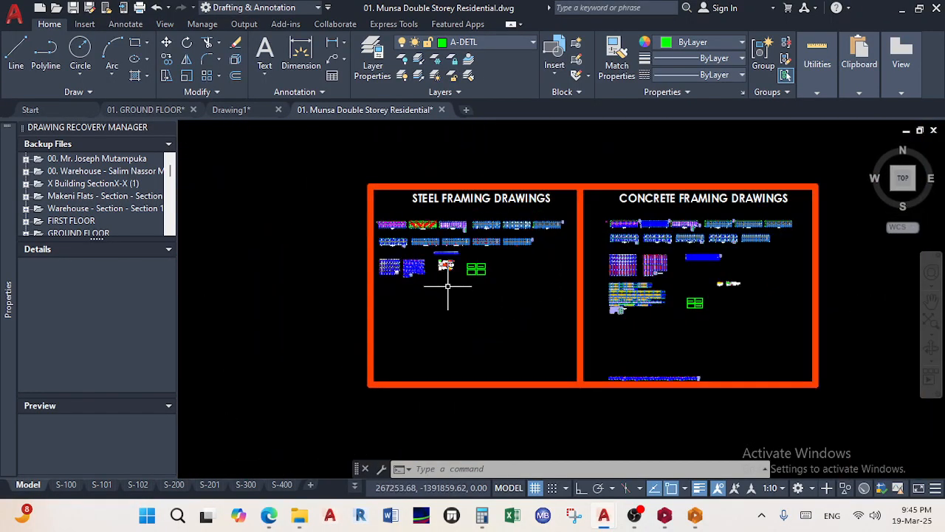
{"action": "scroll", "coordinate": [435, 232], "scroll_direction": "up", "scroll_amount": 8}
{"action": "mouse_move", "coordinate": [275, 282]}
{"action": "middle_mouse_down"}
{"action": "mouse_move", "coordinate": [261, 274]}
{"action": "mouse_move", "coordinate": [327, 246]}
{"action": "middle_mouse_up"}
{"action": "scroll", "coordinate": [262, 274], "scroll_direction": "down", "scroll_amount": 5}
{"action": "scroll", "coordinate": [327, 247], "scroll_direction": "up", "scroll_amount": 6}
{"action": "scroll", "coordinate": [414, 292], "scroll_direction": "down", "scroll_amount": 6}
{"action": "scroll", "coordinate": [466, 224], "scroll_direction": "up", "scroll_amount": 11}
{"action": "scroll", "coordinate": [446, 341], "scroll_direction": "down", "scroll_amount": 9}
{"action": "middle_click_drag", "start_coordinate": [447, 350], "coordinate": [399, 232]}
{"action": "scroll", "coordinate": [497, 220], "scroll_direction": "up", "scroll_amount": 4}
{"action": "scroll", "coordinate": [523, 281], "scroll_direction": "down", "scroll_amount": 2}
{"action": "middle_click_drag", "start_coordinate": [523, 288], "coordinate": [498, 211]}
{"action": "scroll", "coordinate": [447, 367], "scroll_direction": "up", "scroll_amount": 6}
{"action": "scroll", "coordinate": [402, 296], "scroll_direction": "up", "scroll_amount": 2}
{"action": "scroll", "coordinate": [407, 295], "scroll_direction": "down", "scroll_amount": 10}
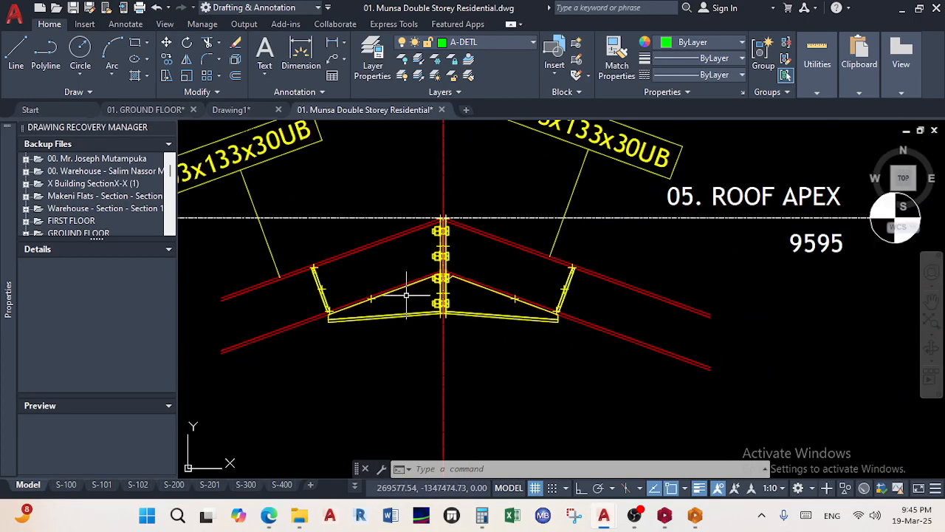
{"action": "scroll", "coordinate": [457, 280], "scroll_direction": "down", "scroll_amount": 8}
{"action": "middle_click_drag", "start_coordinate": [520, 280], "coordinate": [391, 253]}
{"action": "scroll", "coordinate": [447, 239], "scroll_direction": "up", "scroll_amount": 4}
{"action": "middle_click_drag", "start_coordinate": [483, 235], "coordinate": [391, 226]}
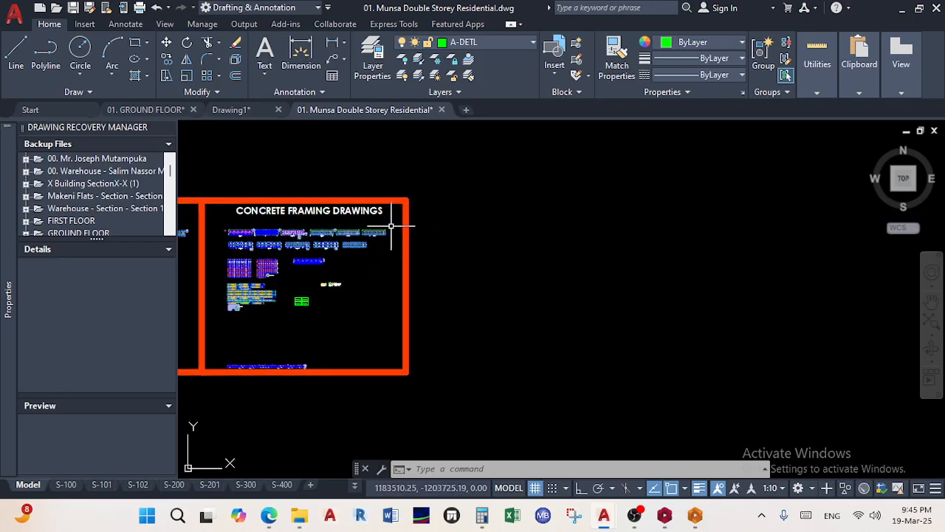
In Drawing1, window-select all the exported plan sheets
{"action": "left_click", "coordinate": [231, 110]}
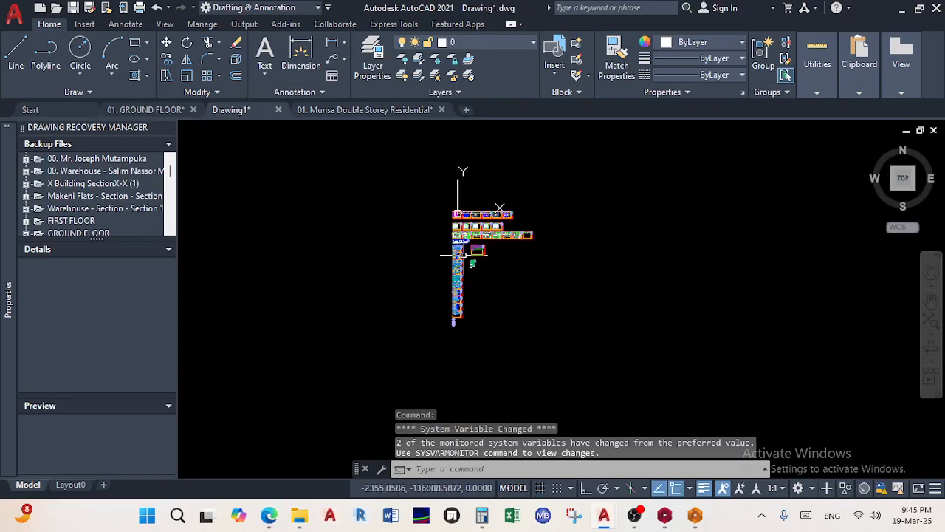
{"action": "left_click", "coordinate": [599, 367]}
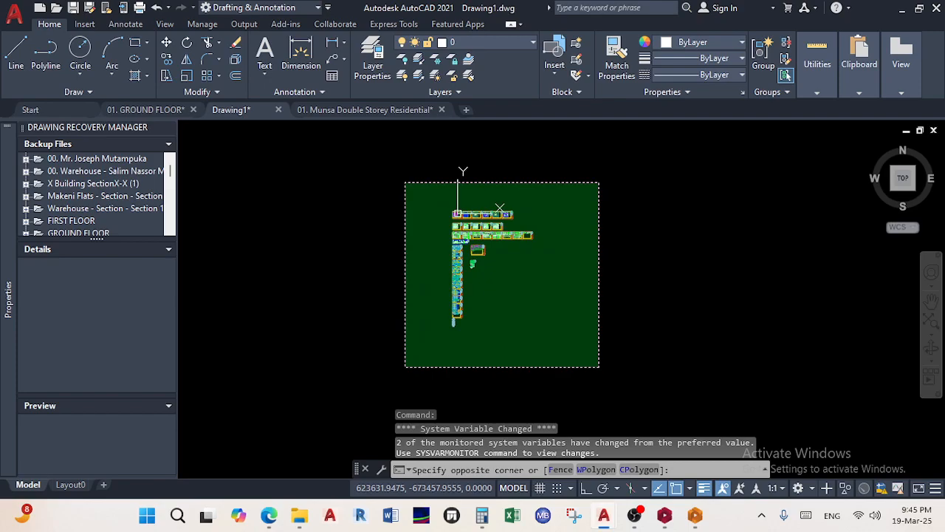
{"action": "left_click", "coordinate": [404, 182]}
{"action": "scroll", "coordinate": [429, 203], "scroll_direction": "up", "scroll_amount": 5}
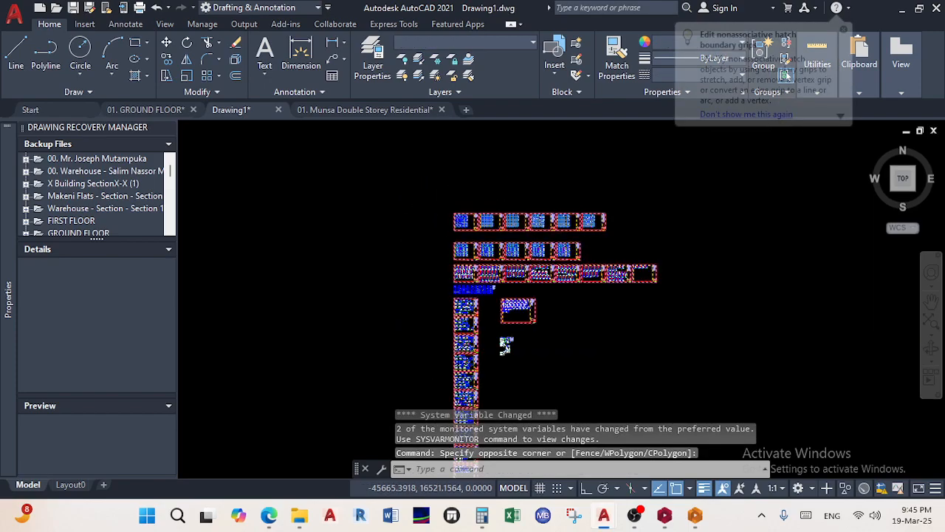
{"action": "scroll", "coordinate": [426, 214], "scroll_direction": "up", "scroll_amount": 7}
{"action": "scroll", "coordinate": [486, 220], "scroll_direction": "up", "scroll_amount": 1}
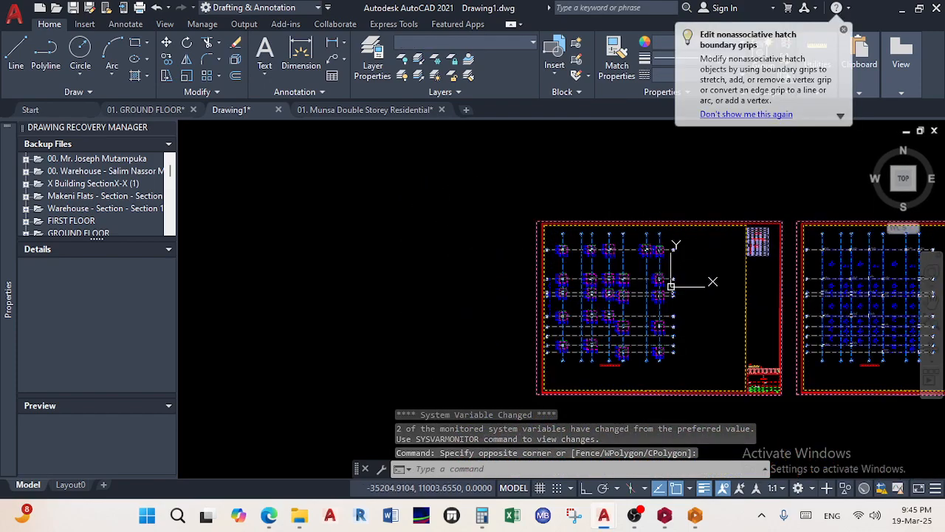
Copy the selected sheets with a base point, then return to the Munsa drawing
{"action": "right_click", "coordinate": [539, 226]}
{"action": "mouse_move", "coordinate": [656, 223]}
{"action": "left_click", "coordinate": [758, 250]}
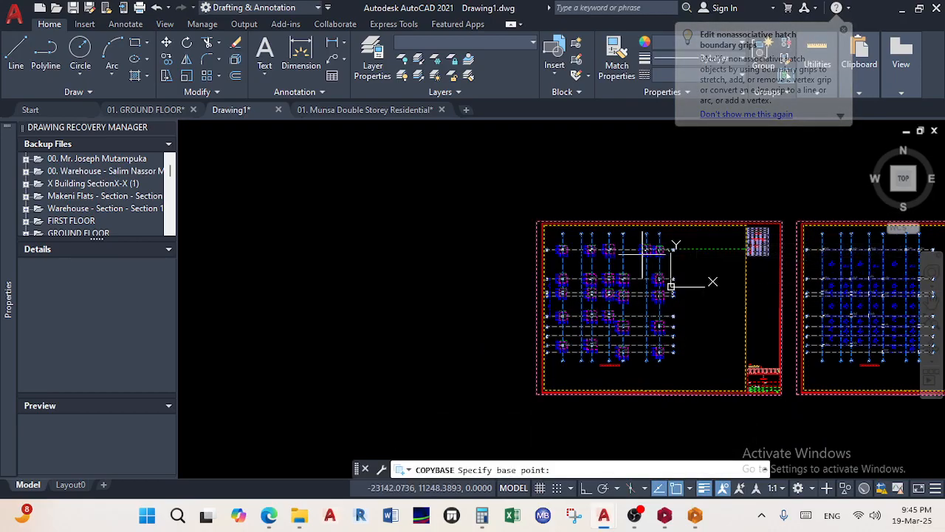
{"action": "scroll", "coordinate": [551, 214], "scroll_direction": "up", "scroll_amount": 5}
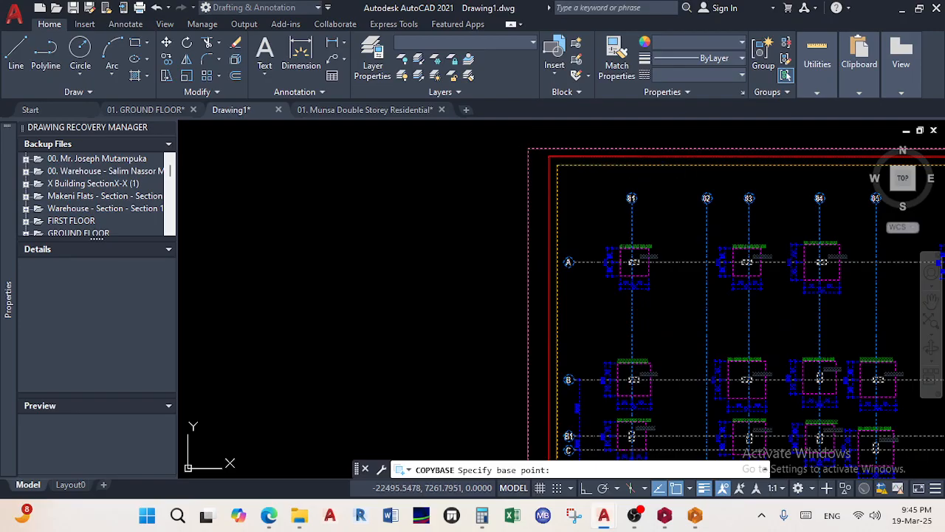
{"action": "left_click", "coordinate": [529, 151]}
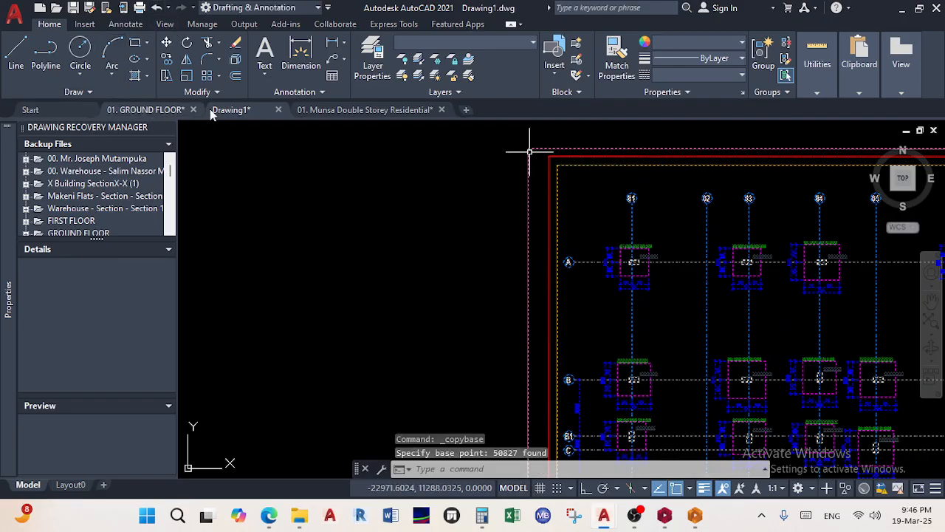
{"action": "left_click", "coordinate": [347, 111]}
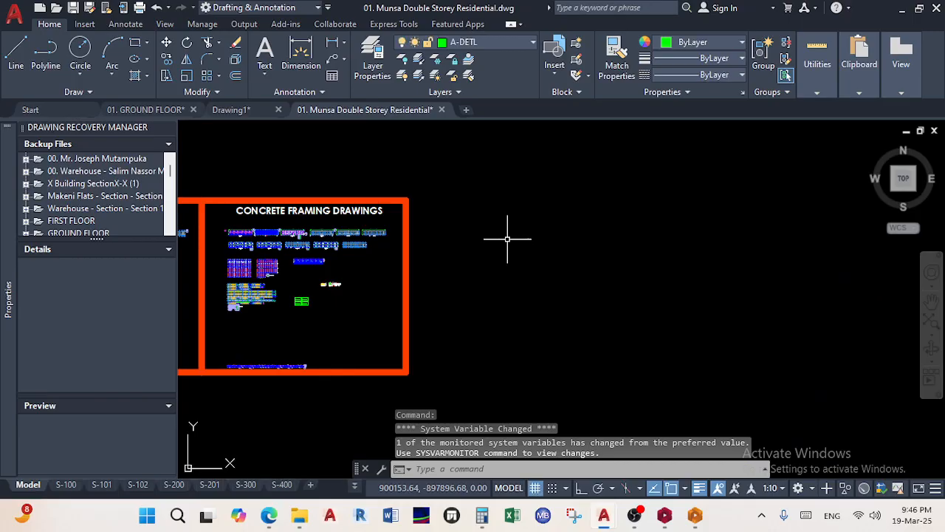
Paste the copied sheets to the right of the Concrete Framing Drawings frame
{"action": "right_click", "coordinate": [535, 238]}
{"action": "mouse_move", "coordinate": [612, 262]}
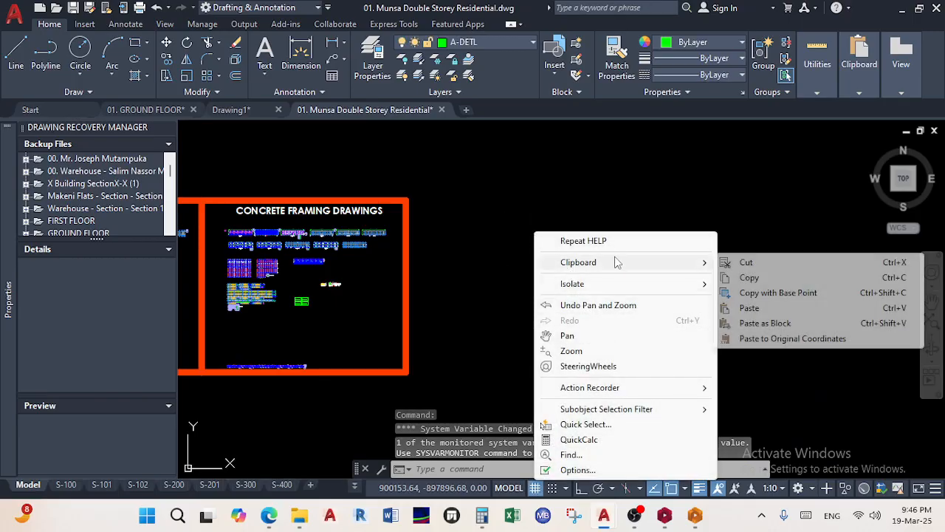
{"action": "left_click", "coordinate": [761, 311]}
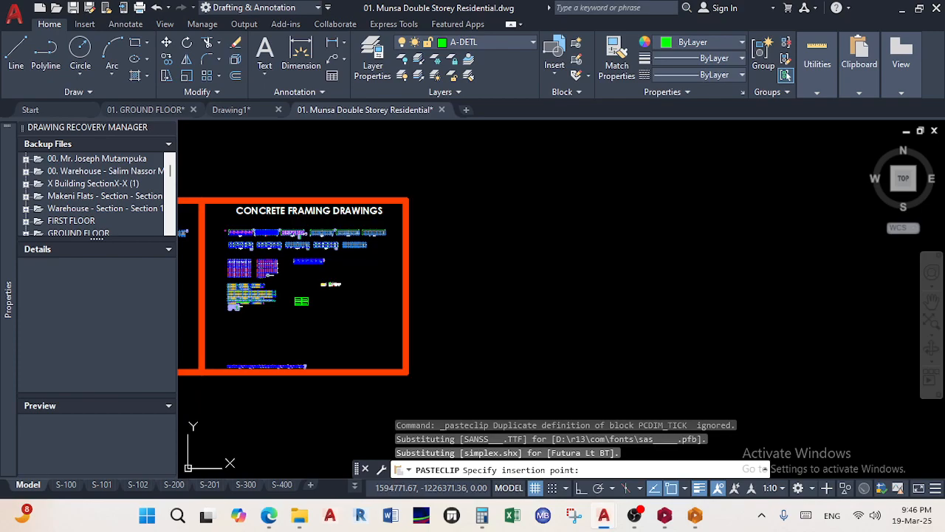
{"action": "left_click", "coordinate": [480, 223]}
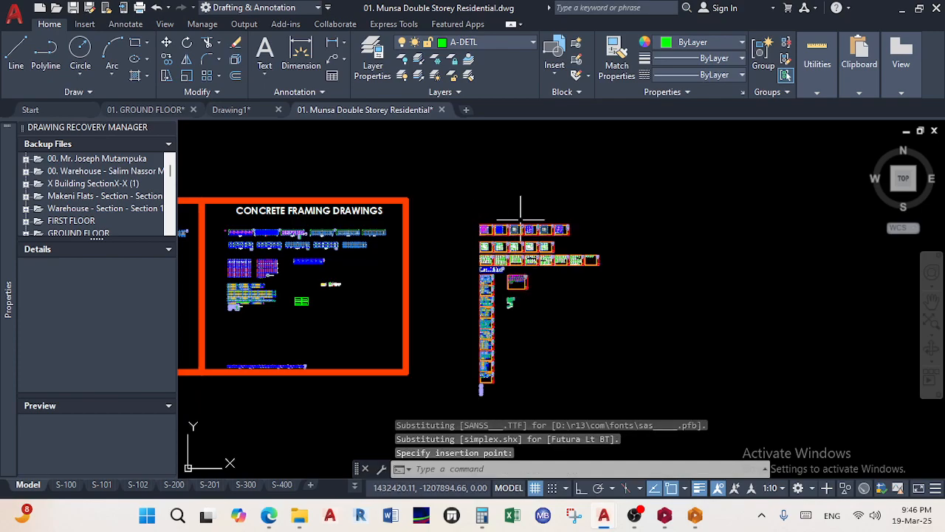
{"action": "scroll", "coordinate": [522, 251], "scroll_direction": "down", "scroll_amount": 2}
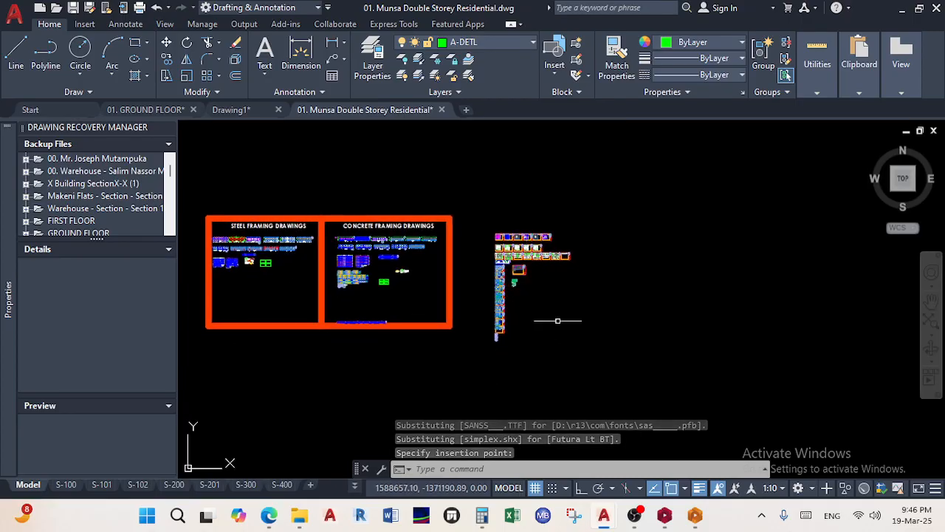
Move the pasted sheets from their top-left corner with Ortho on
{"action": "left_click", "coordinate": [598, 355]}
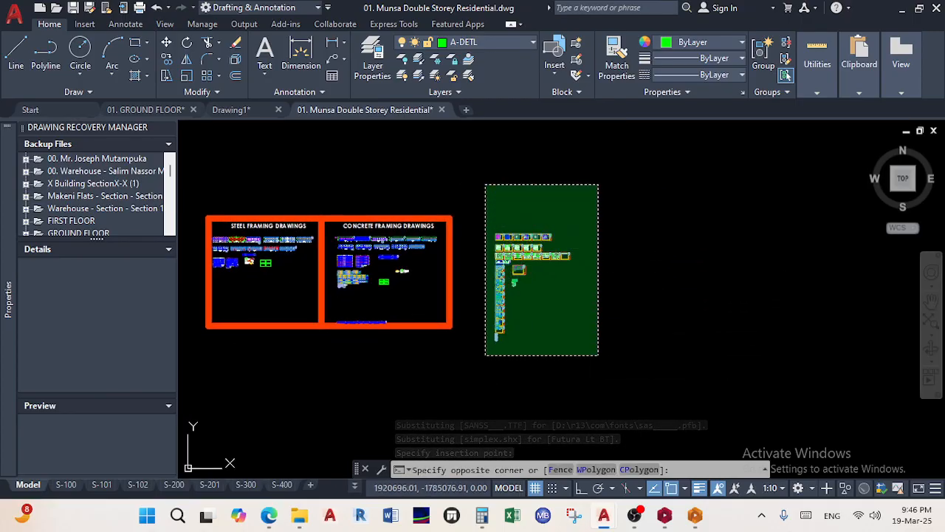
{"action": "left_click", "coordinate": [485, 184]}
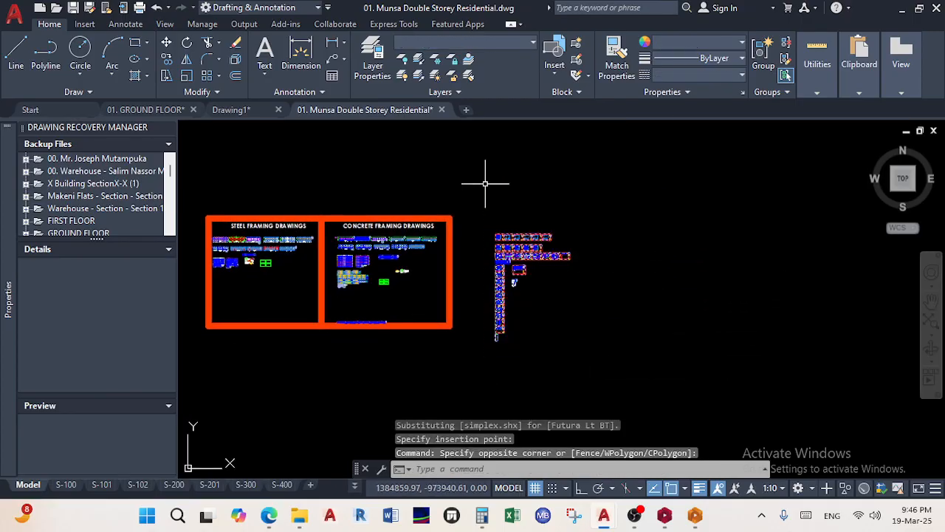
{"action": "left_click", "coordinate": [164, 42]}
{"action": "scroll", "coordinate": [502, 214], "scroll_direction": "up", "scroll_amount": 3}
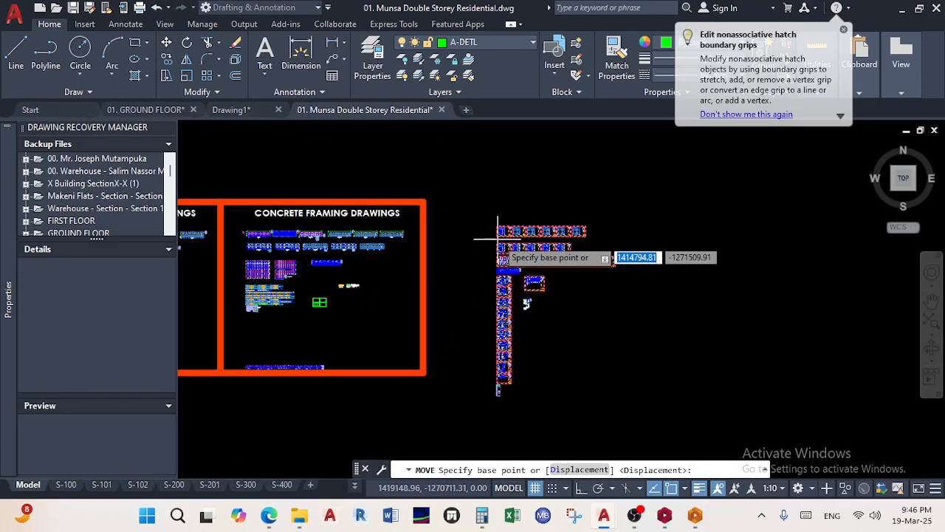
{"action": "scroll", "coordinate": [502, 212], "scroll_direction": "up", "scroll_amount": 3}
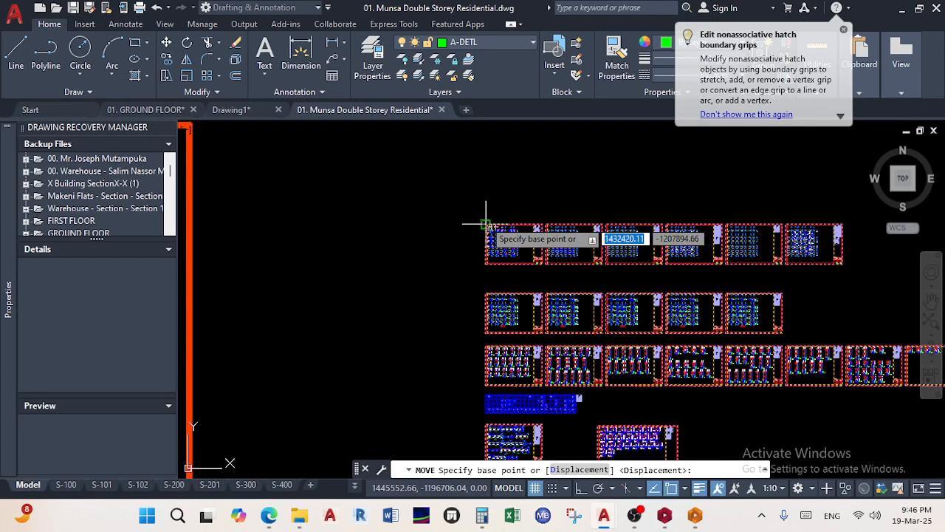
{"action": "left_click", "coordinate": [488, 230]}
{"action": "left_click", "coordinate": [582, 489]}
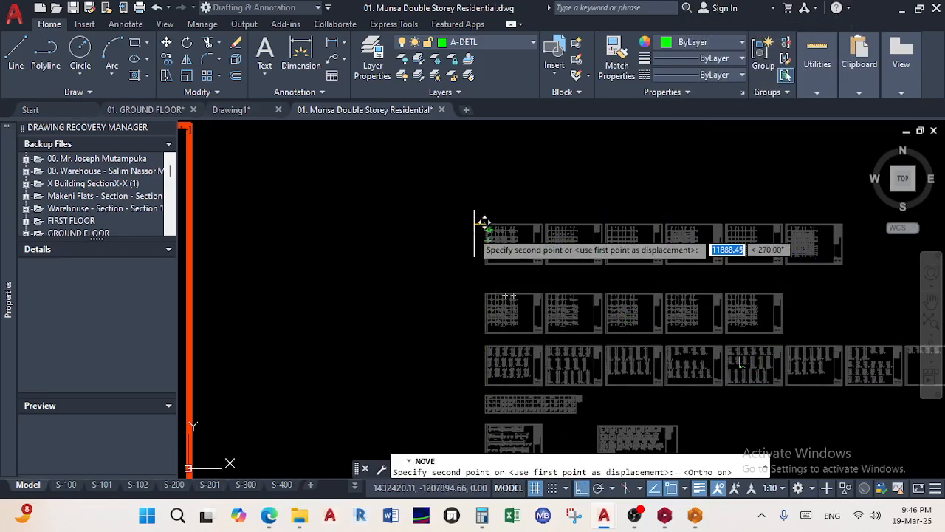
{"action": "scroll", "coordinate": [465, 210], "scroll_direction": "down", "scroll_amount": 4}
{"action": "scroll", "coordinate": [470, 216], "scroll_direction": "down", "scroll_amount": 2}
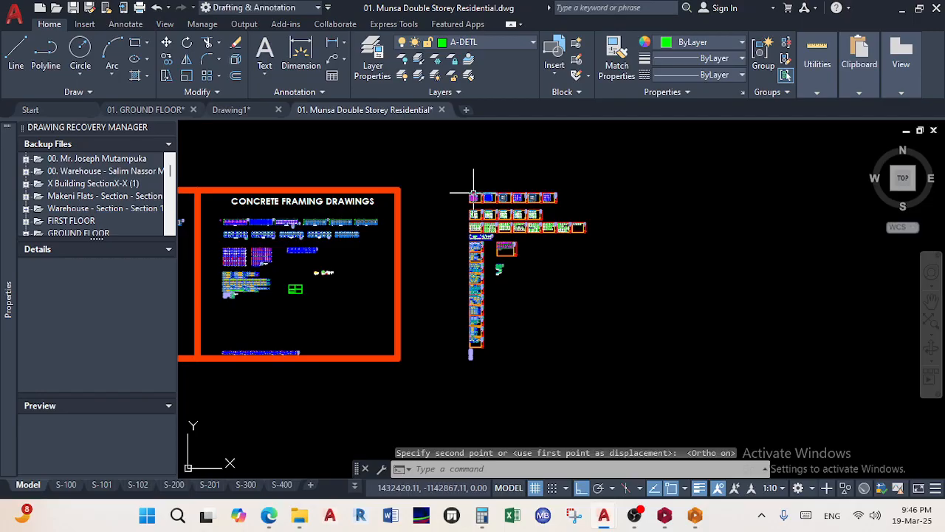
Draw a rectangular frame around the pasted detail sheets beside the concrete frame
{"action": "left_click", "coordinate": [139, 43]}
{"action": "left_click", "coordinate": [398, 190]}
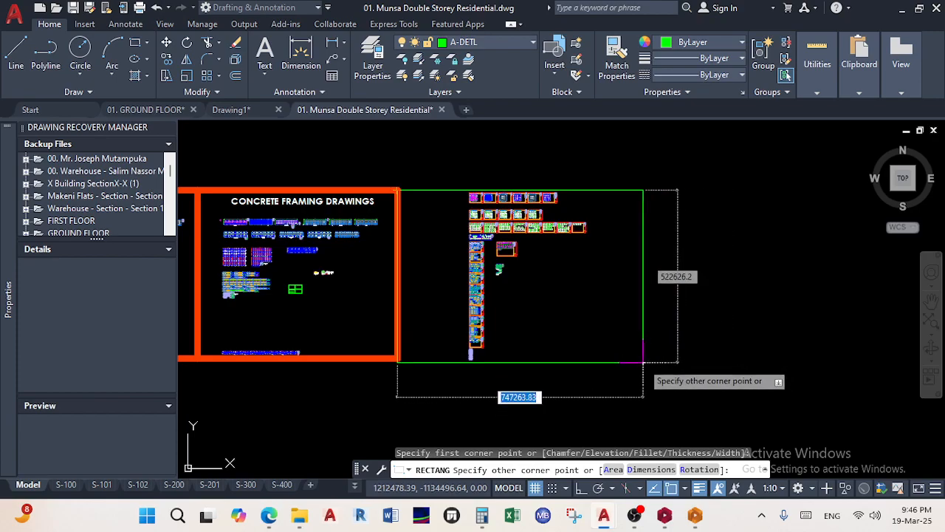
{"action": "left_click", "coordinate": [643, 363]}
Match the new frame to the orange Concrete Framing frame's properties, then save the drawing
{"action": "left_click", "coordinate": [617, 66]}
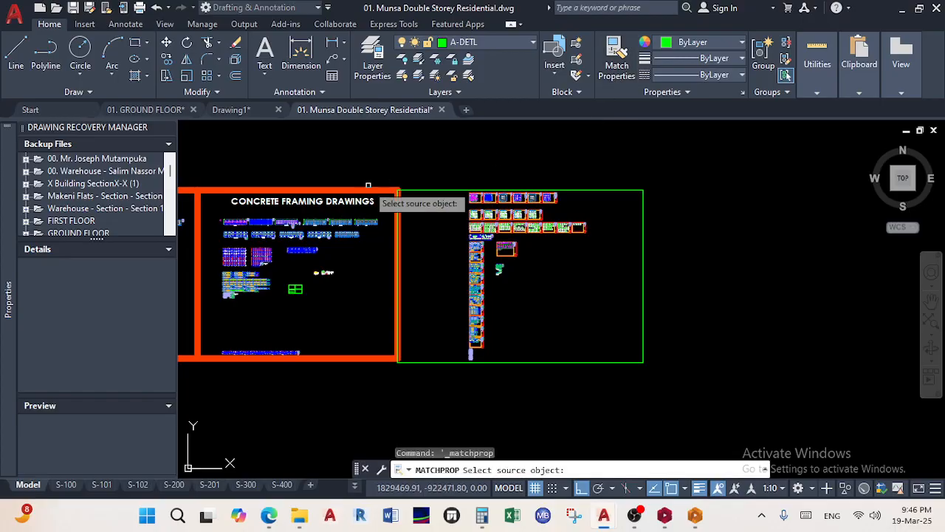
{"action": "left_click", "coordinate": [381, 190]}
{"action": "left_click", "coordinate": [445, 207]}
{"action": "left_click", "coordinate": [423, 162]}
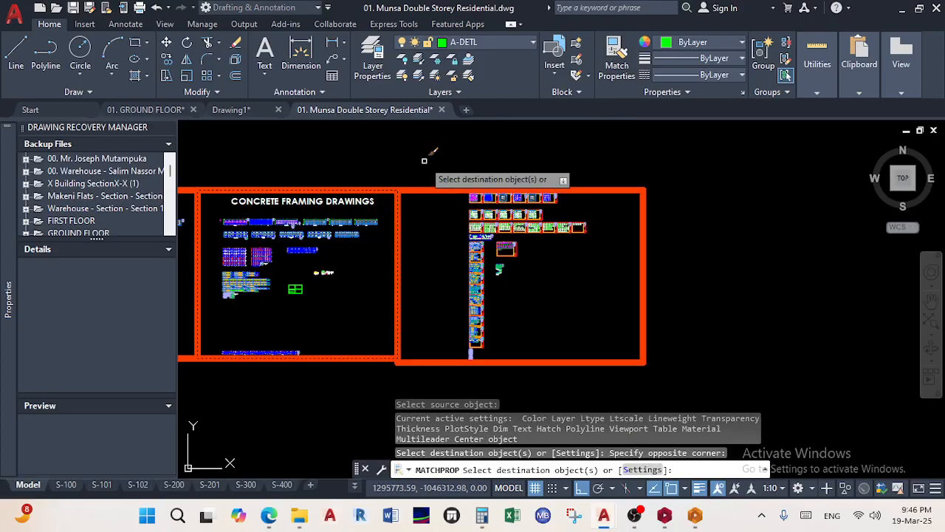
{"action": "right_click", "coordinate": [584, 288]}
{"action": "left_click", "coordinate": [609, 296]}
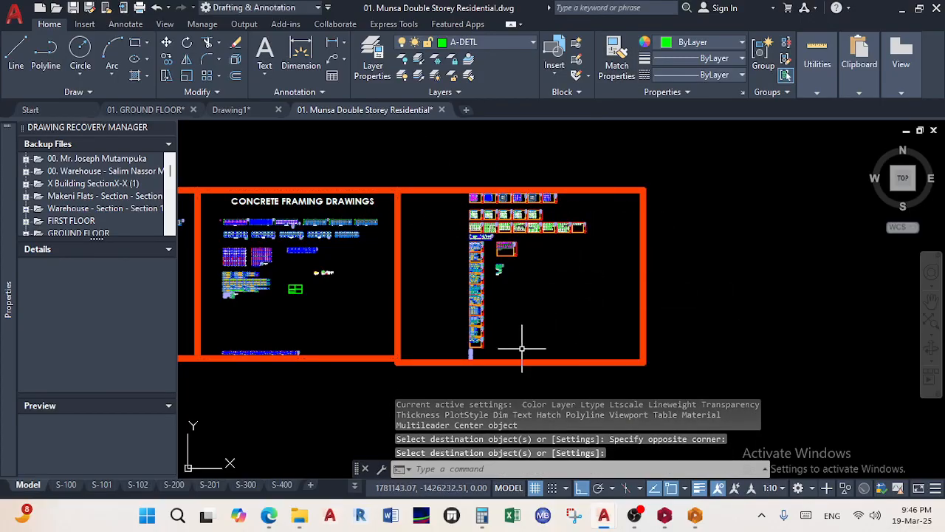
{"action": "scroll", "coordinate": [446, 380], "scroll_direction": "up", "scroll_amount": 5}
{"action": "scroll", "coordinate": [416, 339], "scroll_direction": "down", "scroll_amount": 4}
{"action": "scroll", "coordinate": [416, 340], "scroll_direction": "up", "scroll_amount": 8}
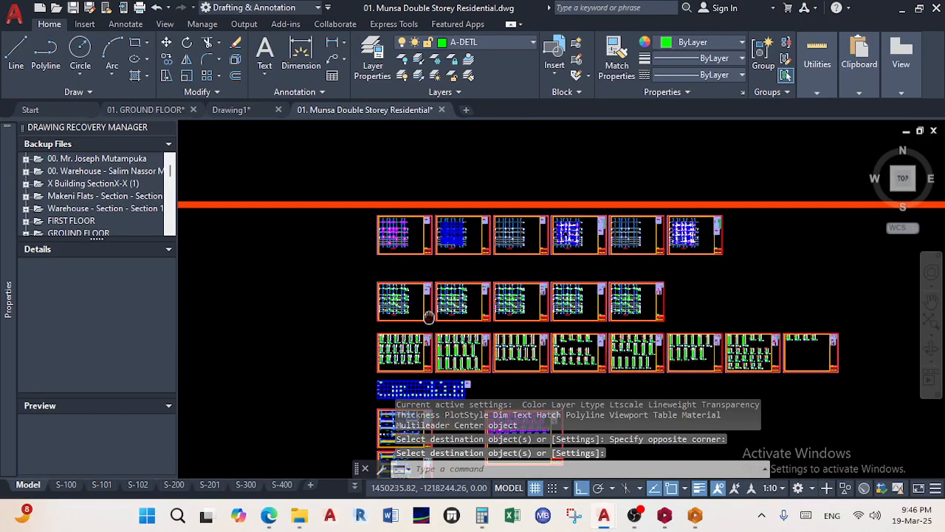
{"action": "scroll", "coordinate": [391, 266], "scroll_direction": "down", "scroll_amount": 7}
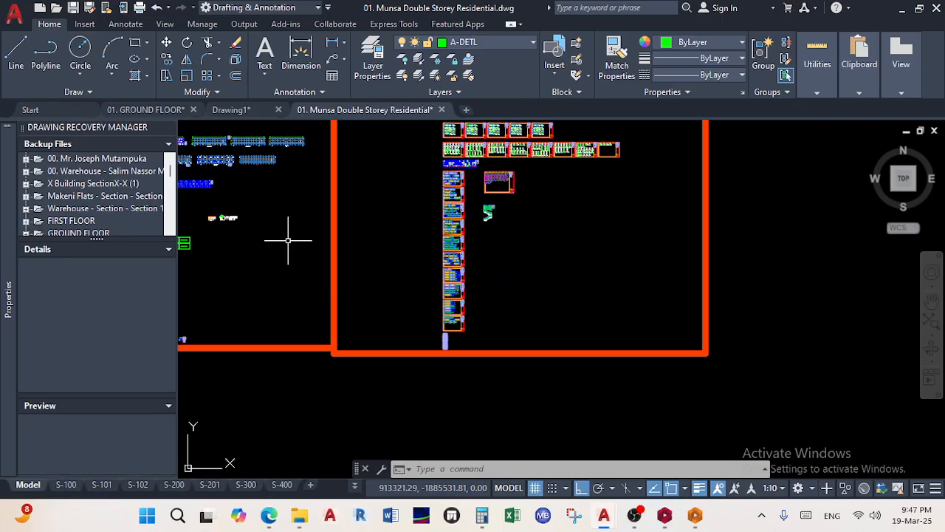
{"action": "key", "text": "ctrl+s"}
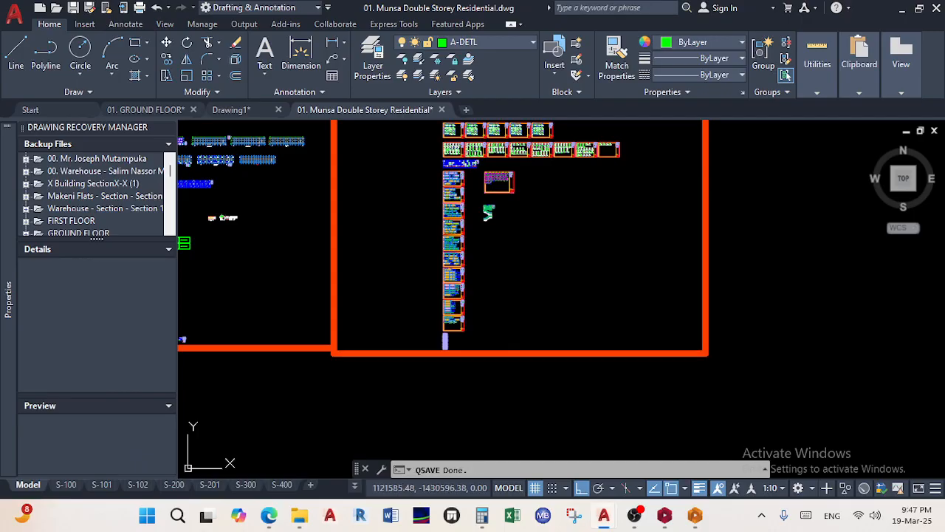
{"action": "key", "text": "ctrl+s"}
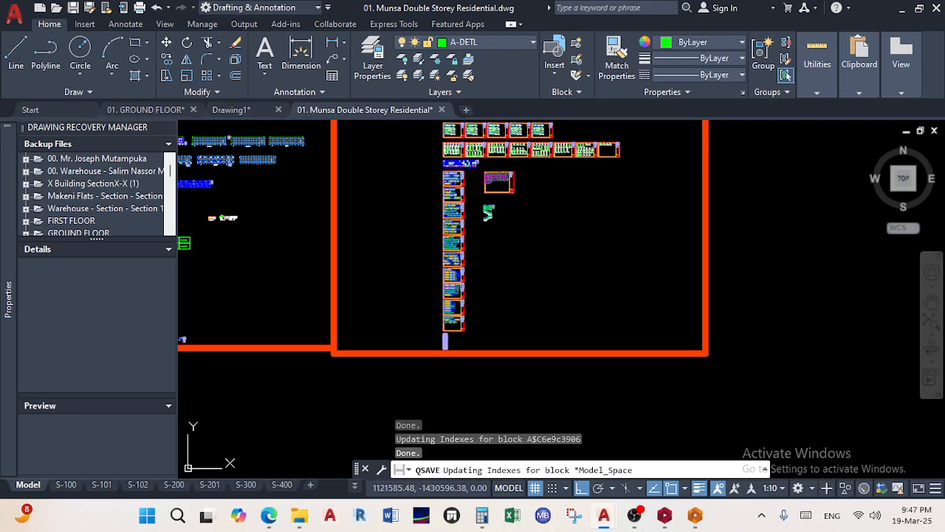
In Drawing1, bring the plan sheets into view and open Text Style, showing Standard set to Arial
{"action": "mouse_move", "coordinate": [155, 246]}
{"action": "left_click", "coordinate": [231, 109]}
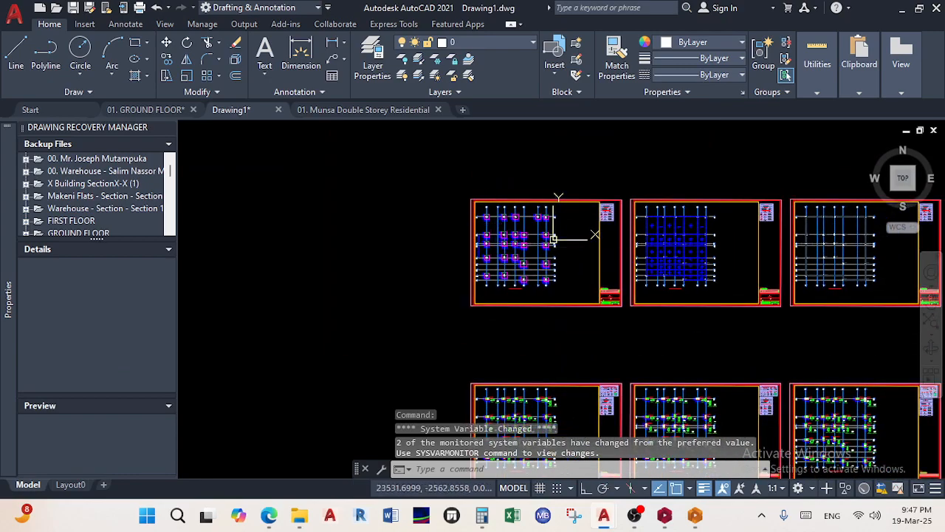
{"action": "middle_click_drag", "start_coordinate": [554, 239], "coordinate": [453, 205]}
{"action": "scroll", "coordinate": [380, 158], "scroll_direction": "up", "scroll_amount": 5}
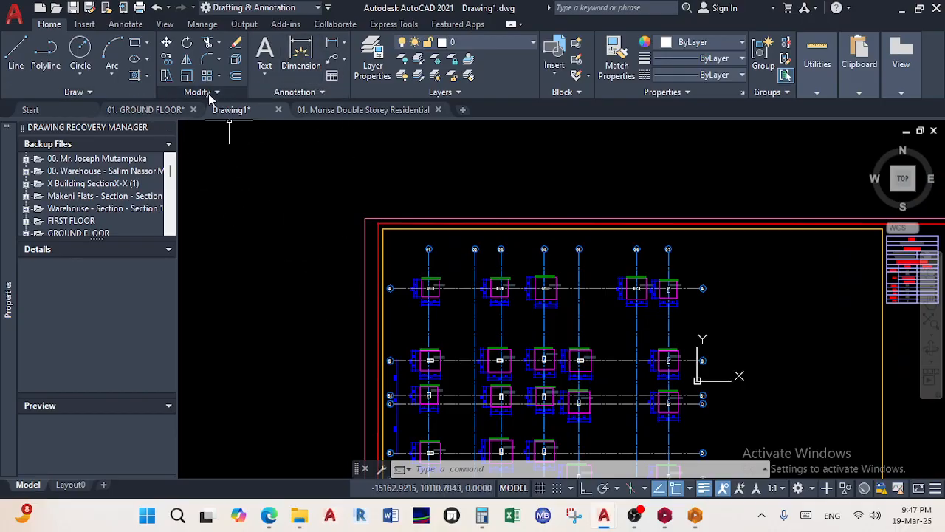
{"action": "left_click", "coordinate": [125, 24]}
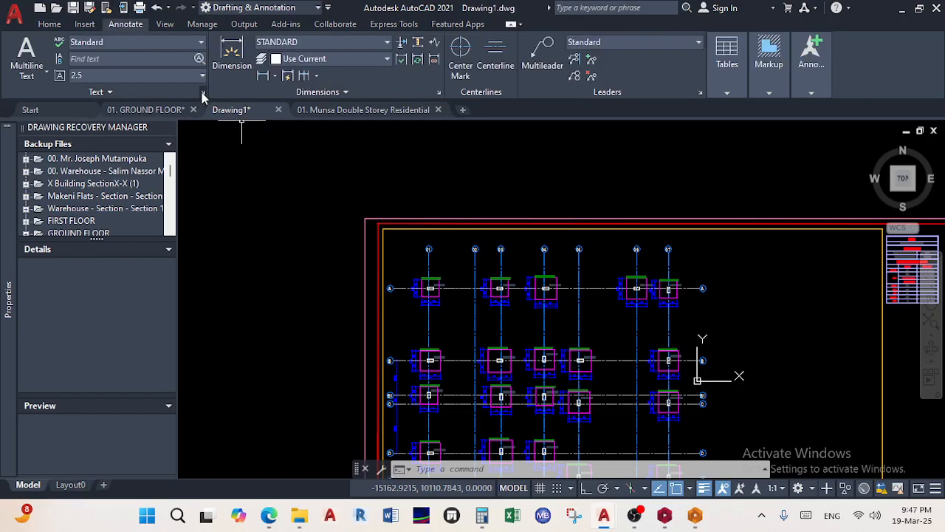
{"action": "left_click", "coordinate": [203, 93]}
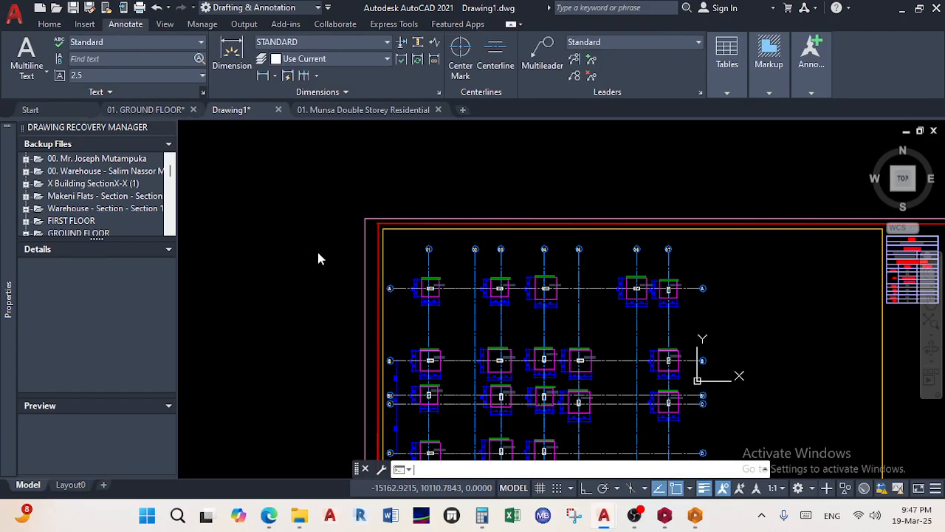
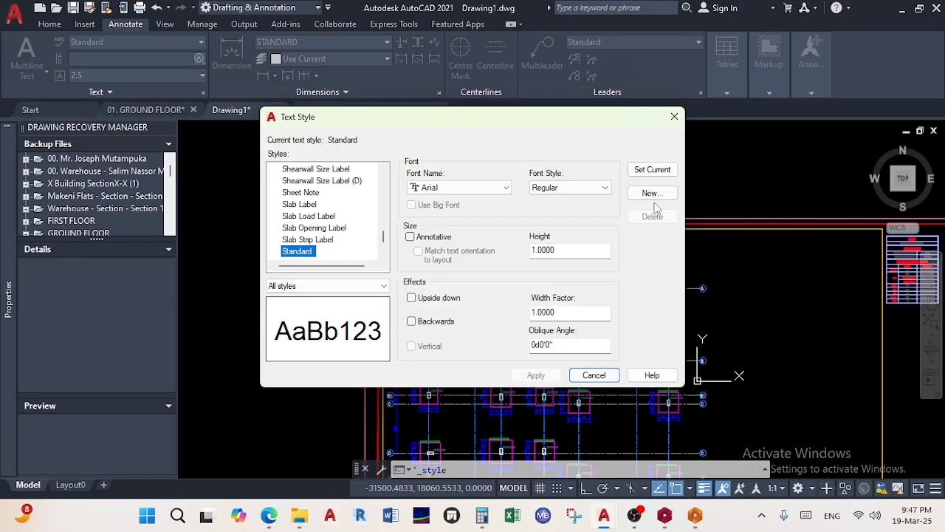
Close Text Style and open the Dimension Style Manager, where STANDARD is the current style
{"action": "left_click", "coordinate": [676, 114]}
{"action": "left_click", "coordinate": [439, 91]}
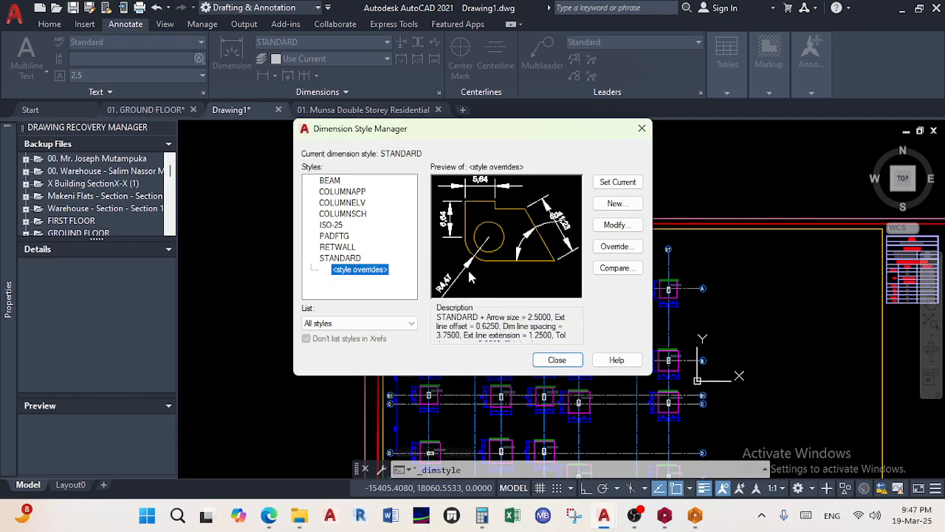
Start an override of STANDARD and make the dimension and extension lines red
{"action": "left_click", "coordinate": [615, 226]}
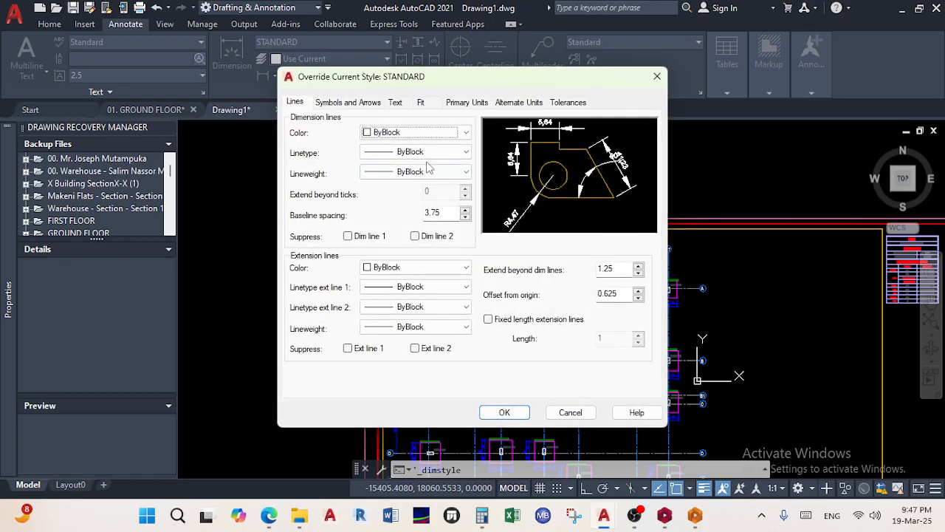
{"action": "left_click", "coordinate": [465, 133]}
{"action": "left_click", "coordinate": [428, 166]}
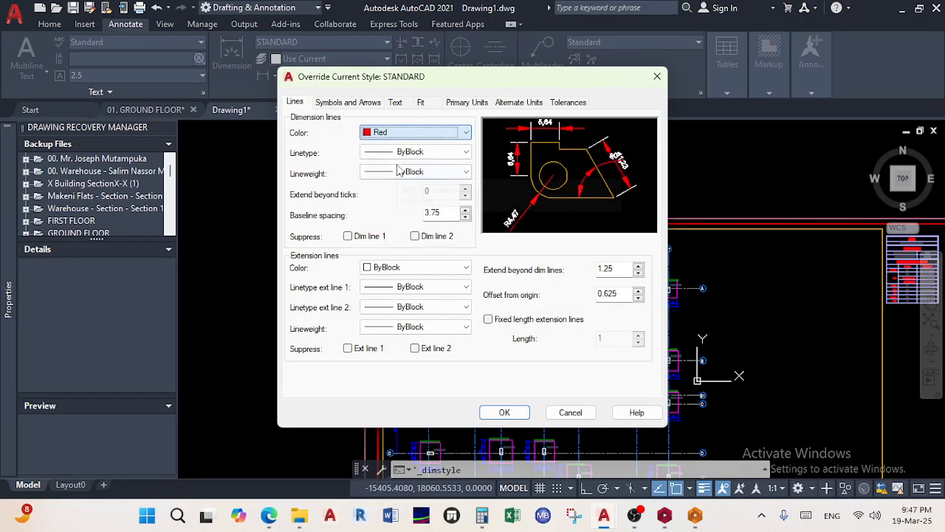
{"action": "left_click", "coordinate": [442, 269]}
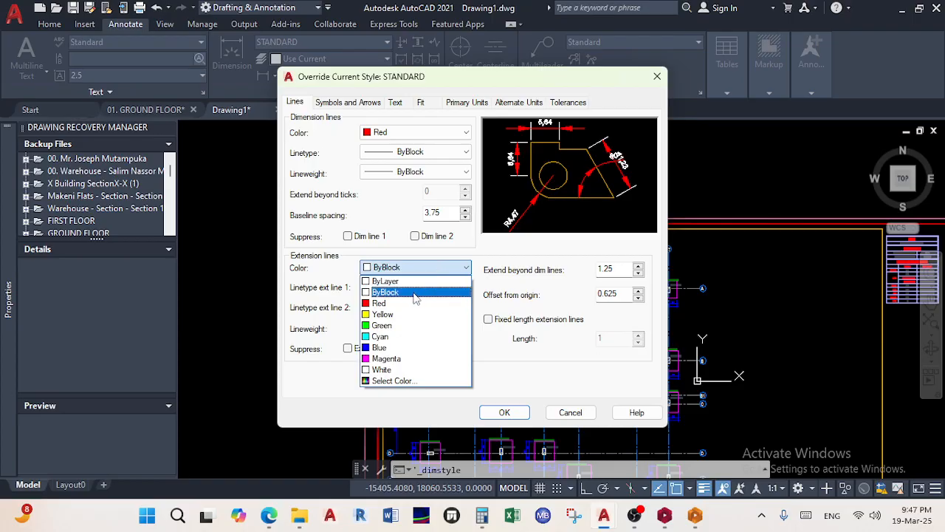
{"action": "left_click", "coordinate": [384, 303]}
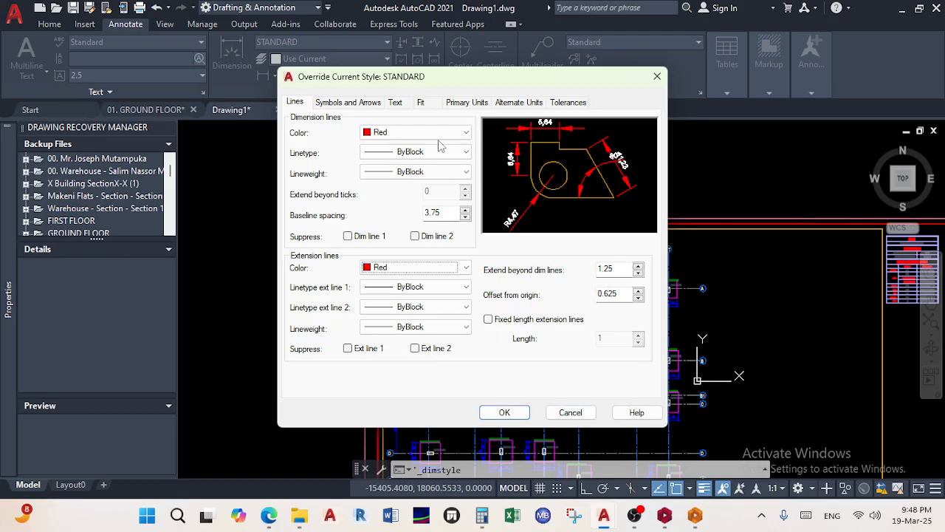
Make the override's dimension text red with the ArialNarrow text style
{"action": "left_click", "coordinate": [340, 103]}
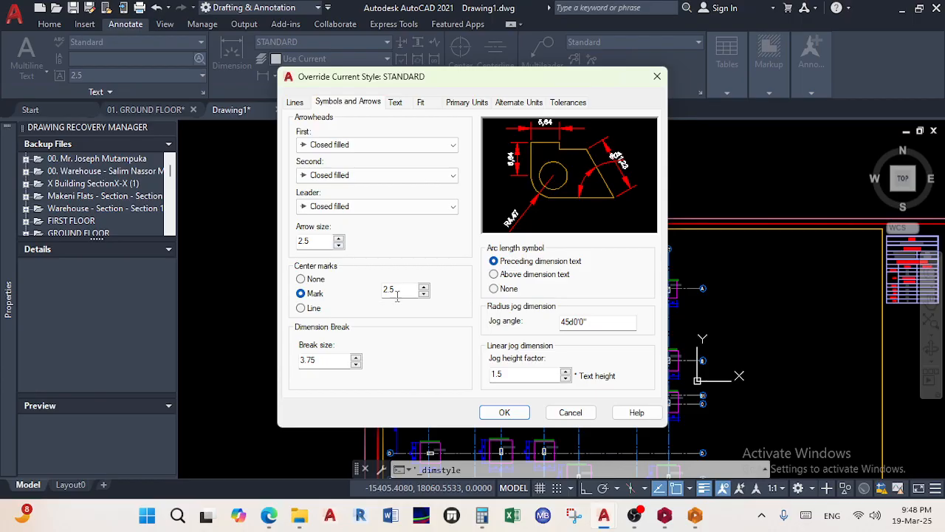
{"action": "left_click", "coordinate": [397, 103]}
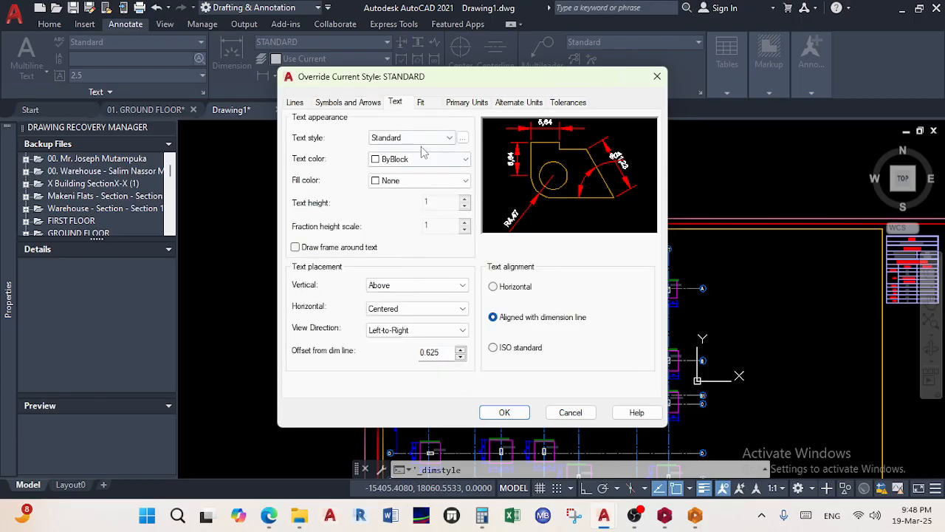
{"action": "left_click", "coordinate": [414, 168]}
{"action": "left_click", "coordinate": [399, 195]}
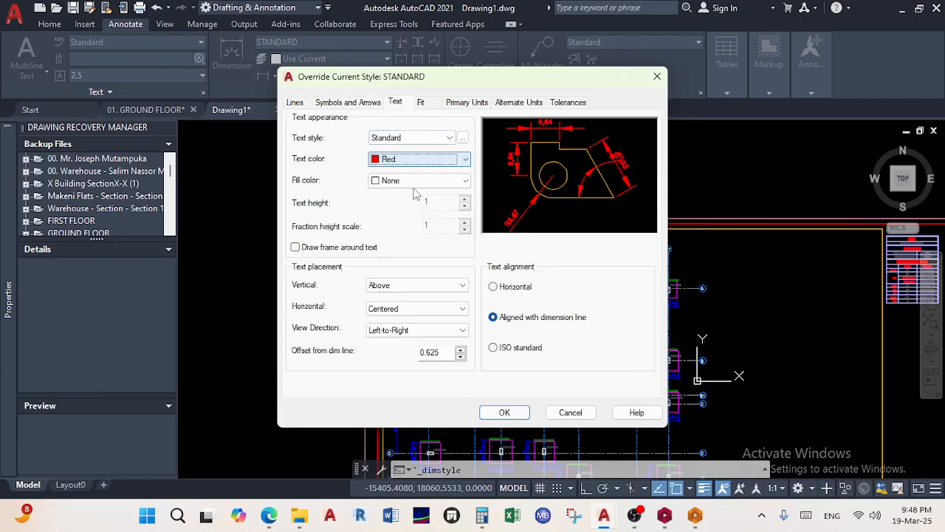
{"action": "left_click", "coordinate": [431, 140]}
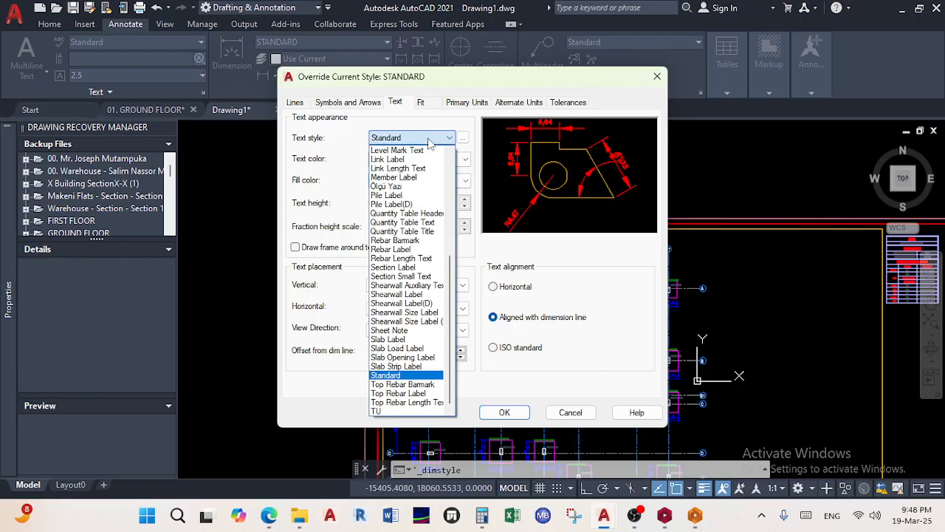
{"action": "scroll", "coordinate": [399, 296], "scroll_direction": "up", "scroll_amount": 7}
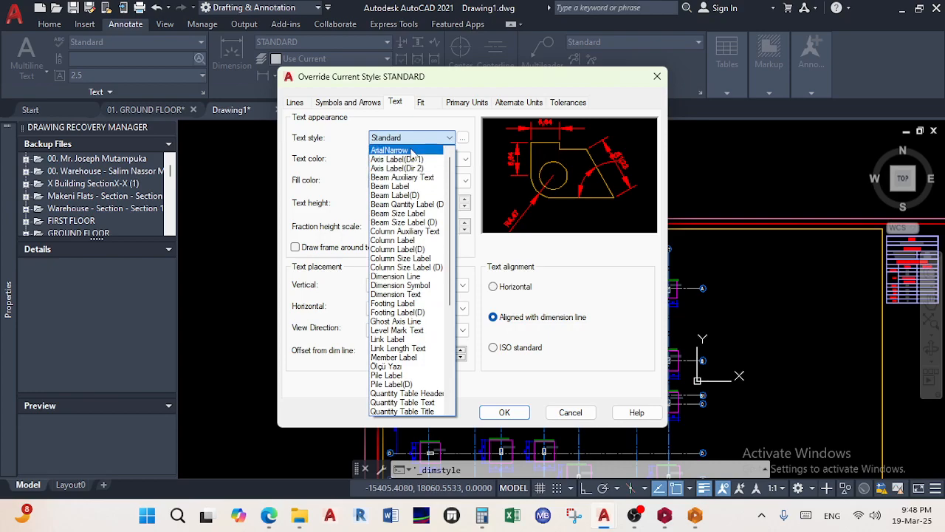
{"action": "scroll", "coordinate": [410, 220], "scroll_direction": "down", "scroll_amount": 4}
{"action": "scroll", "coordinate": [402, 285], "scroll_direction": "up", "scroll_amount": 4}
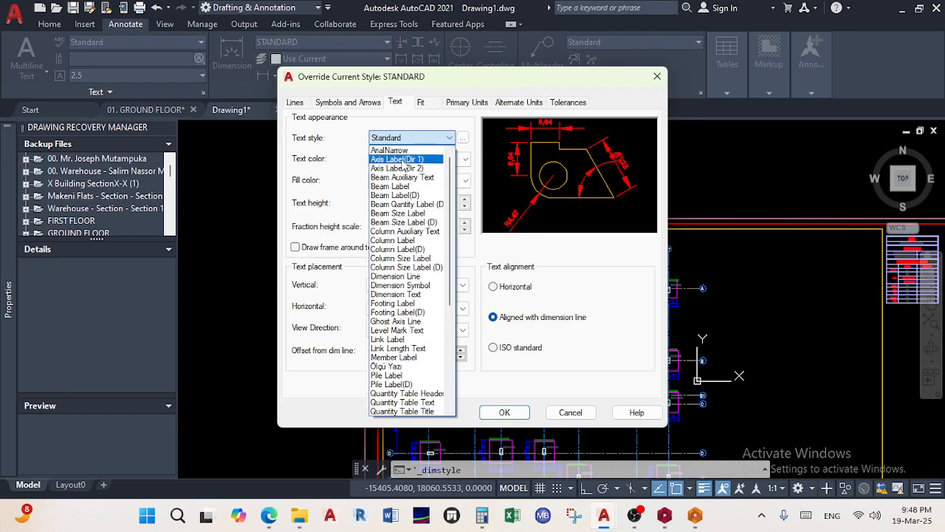
{"action": "left_click", "coordinate": [403, 151]}
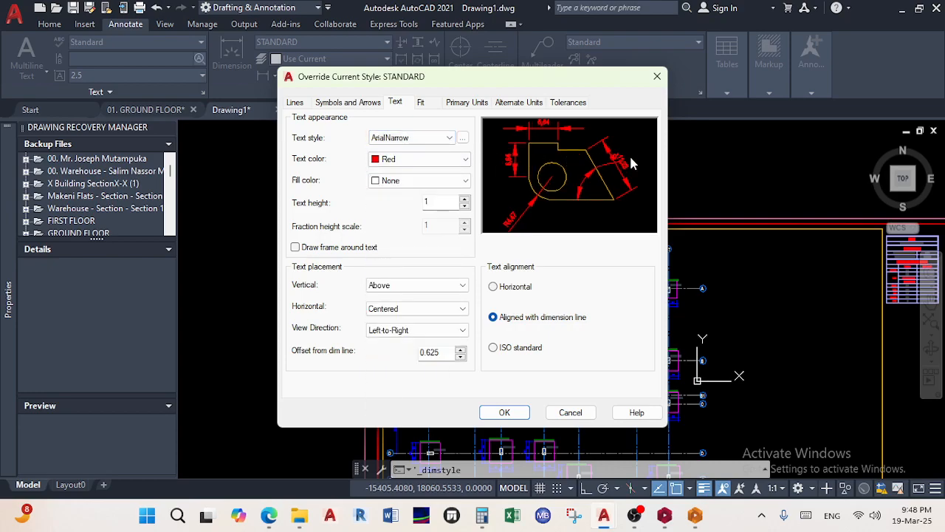
Set linear dimension precision to 0, then apply the override and close the manager
{"action": "left_click", "coordinate": [421, 103]}
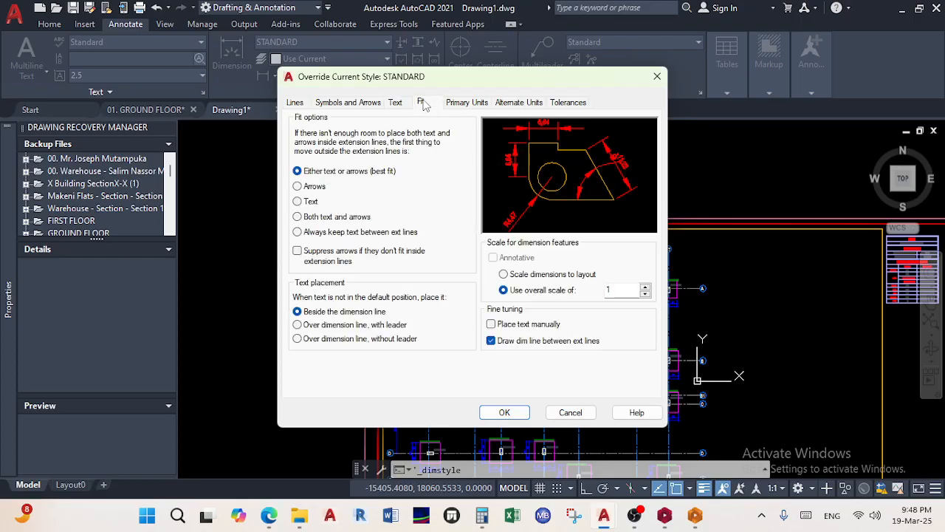
{"action": "left_click", "coordinate": [468, 103]}
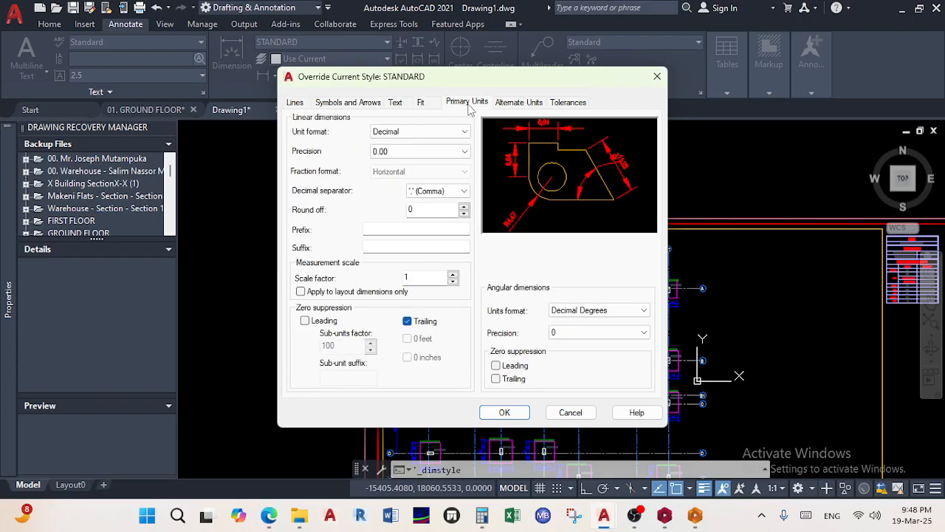
{"action": "left_click", "coordinate": [417, 152]}
{"action": "left_click", "coordinate": [402, 164]}
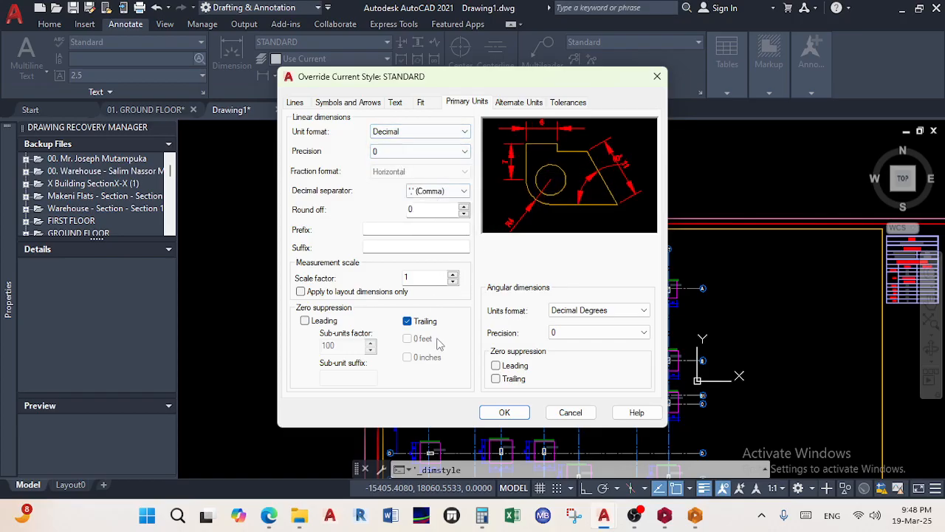
{"action": "left_click", "coordinate": [506, 412]}
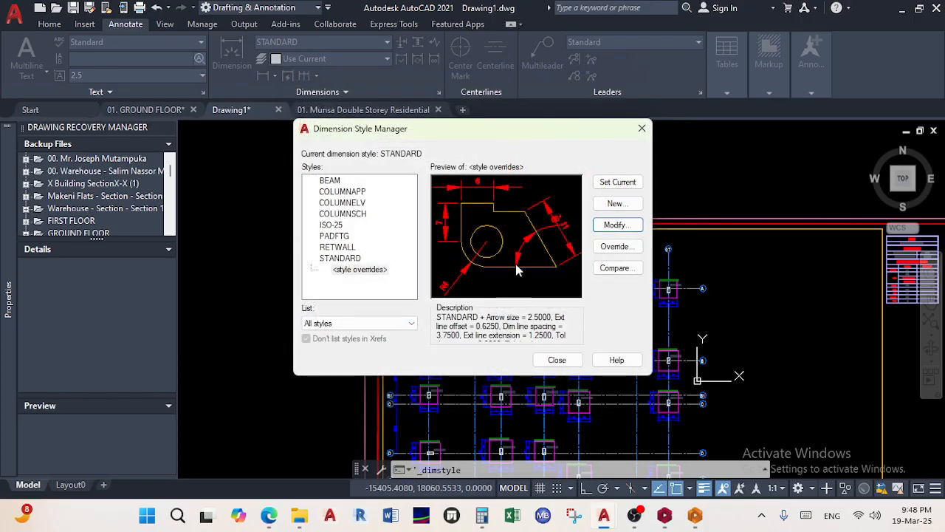
{"action": "left_click", "coordinate": [557, 360]}
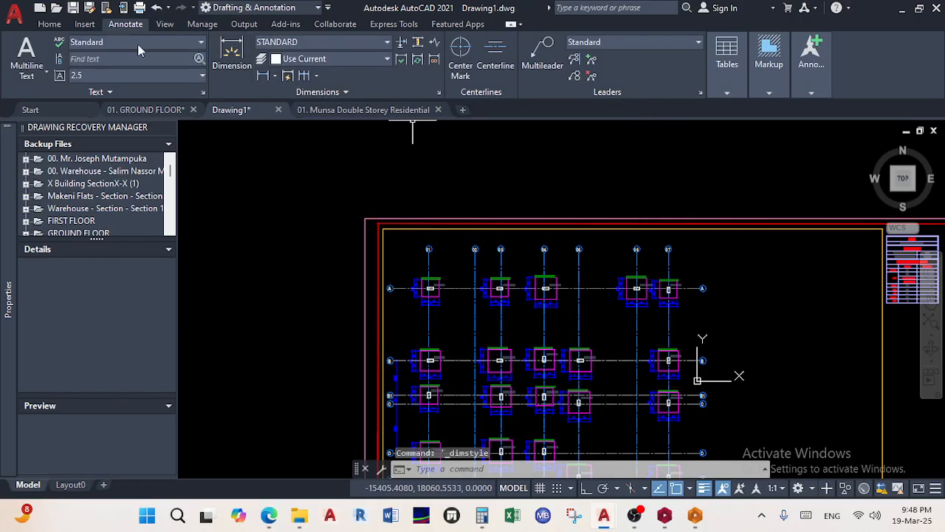
Place a red linear dimension from grid line 01 to 02 above the footings
{"action": "left_click", "coordinate": [49, 25]}
{"action": "left_click", "coordinate": [300, 59]}
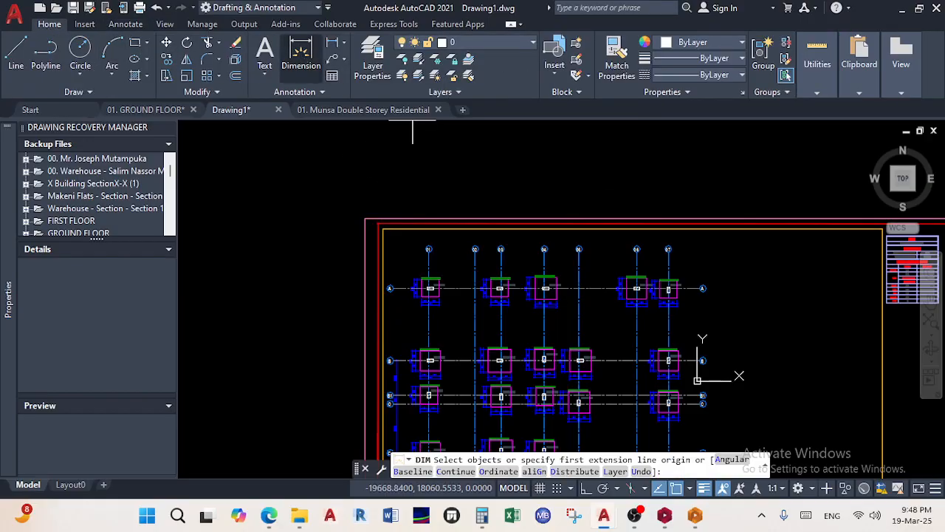
{"action": "scroll", "coordinate": [413, 265], "scroll_direction": "up", "scroll_amount": 6}
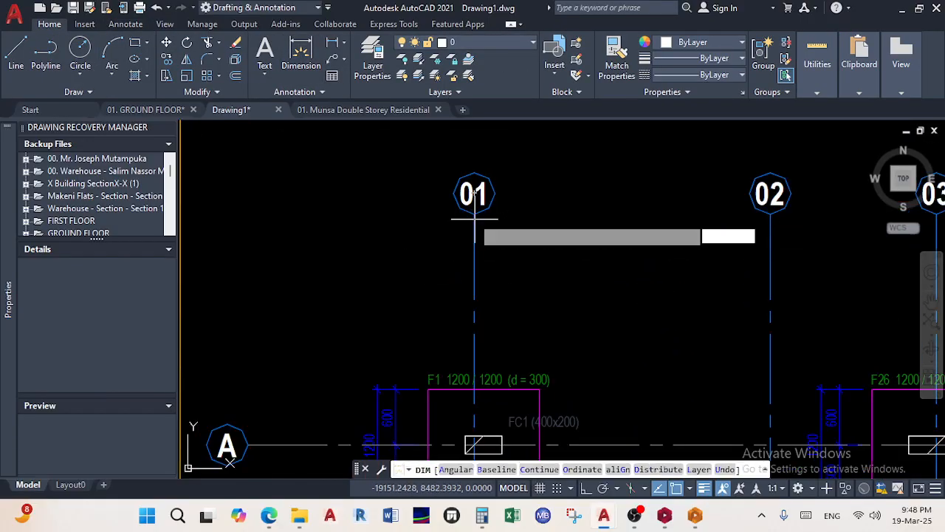
{"action": "left_click", "coordinate": [475, 213]}
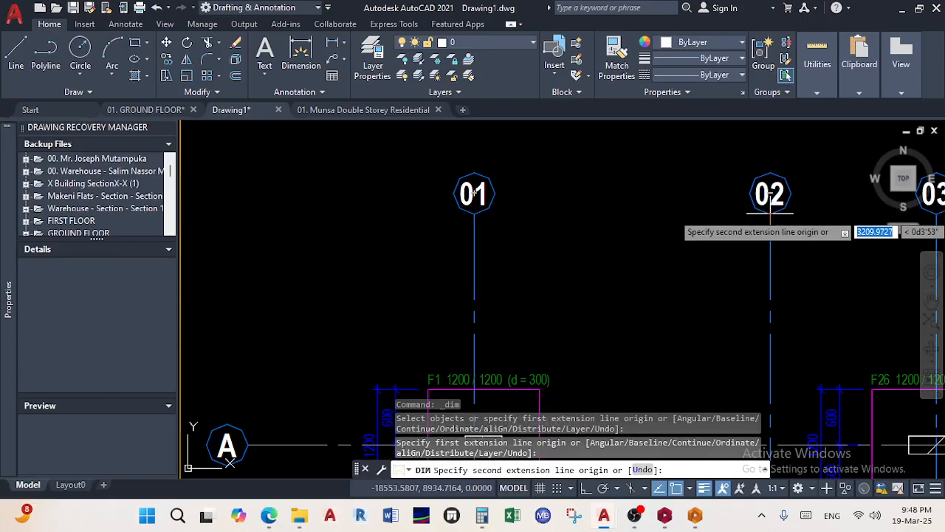
{"action": "left_click", "coordinate": [770, 214]}
{"action": "left_click", "coordinate": [651, 284]}
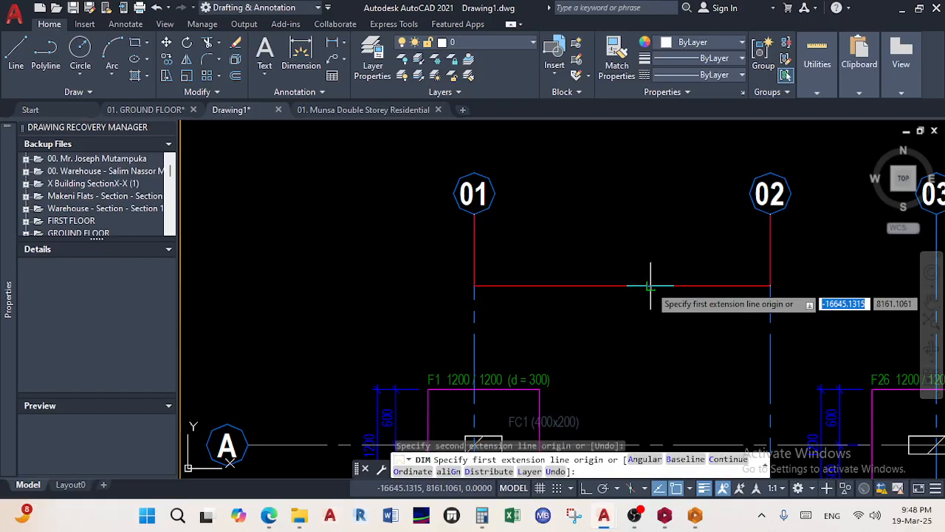
{"action": "right_click", "coordinate": [672, 210]}
{"action": "left_click", "coordinate": [708, 217]}
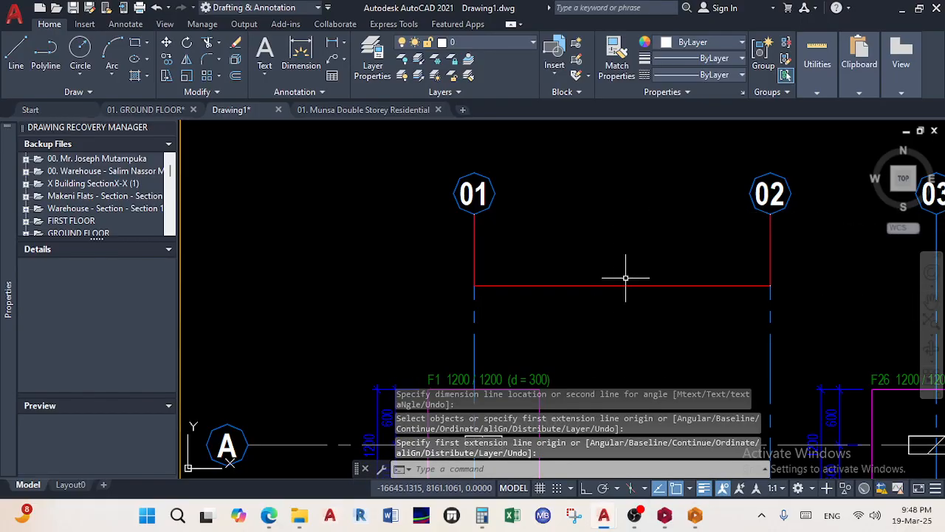
Open and close the dimension's text editor, then reselect the new 01–02 dimension
{"action": "double_click", "coordinate": [622, 287]}
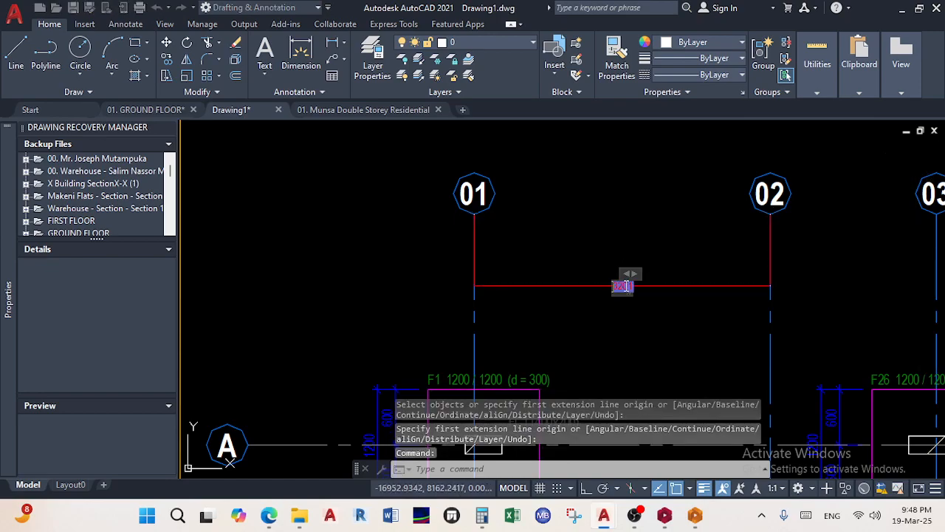
{"action": "left_click", "coordinate": [639, 314]}
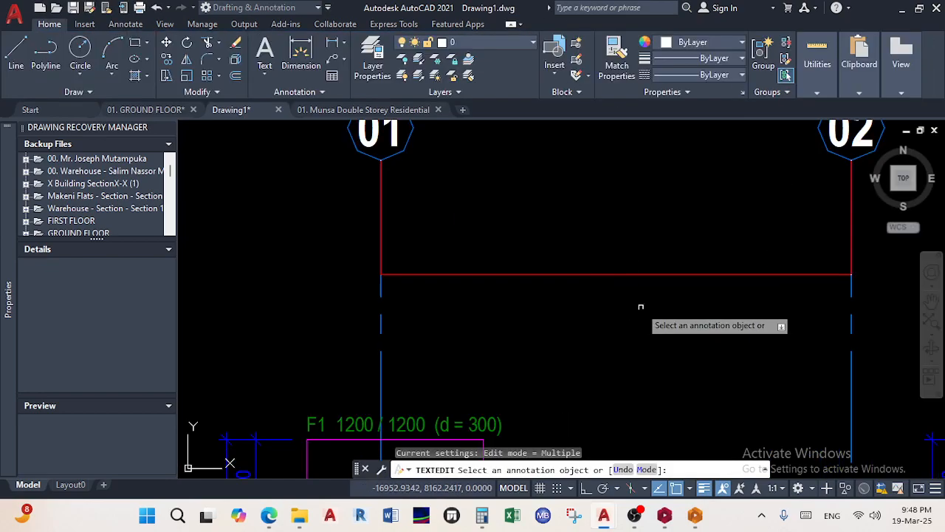
{"action": "right_click", "coordinate": [636, 259]}
{"action": "left_click", "coordinate": [637, 262]}
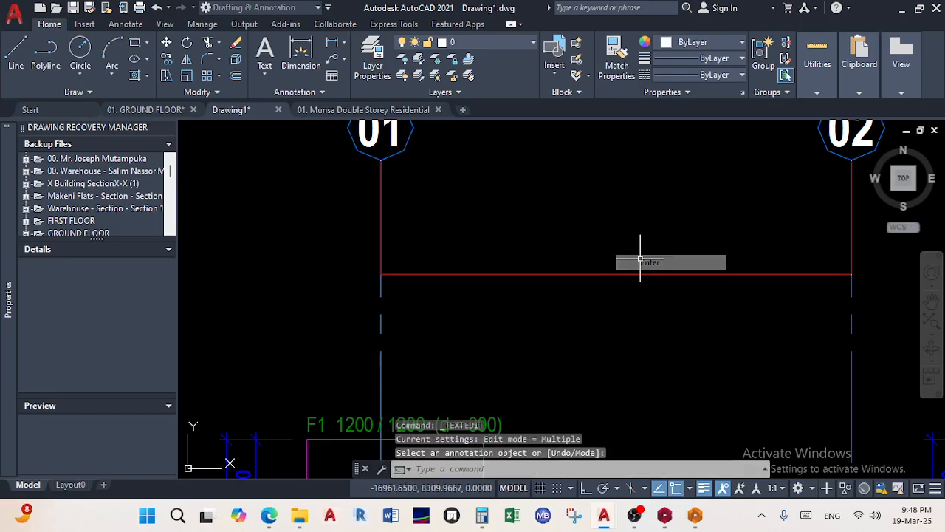
{"action": "left_click", "coordinate": [616, 274]}
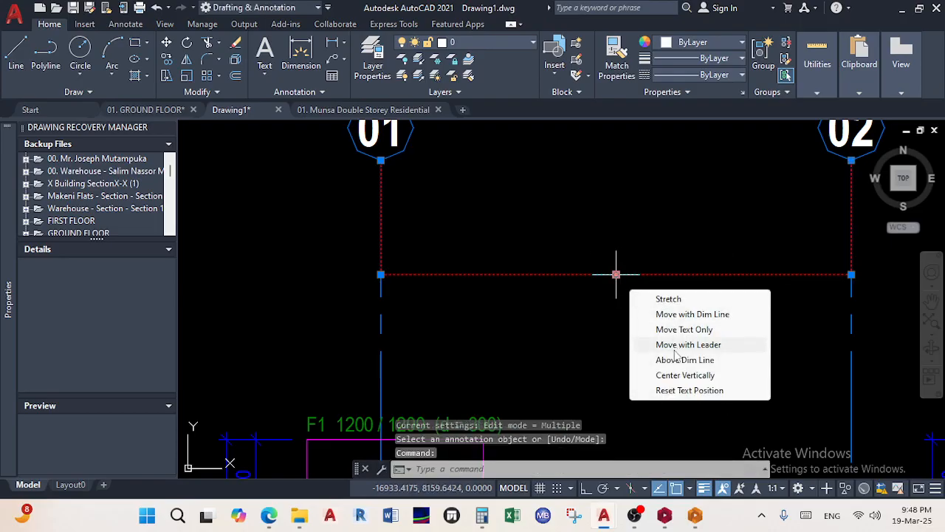
{"action": "key", "text": "Escape"}
{"action": "key", "text": "Escape"}
{"action": "left_click", "coordinate": [548, 297]}
{"action": "left_click", "coordinate": [515, 234]}
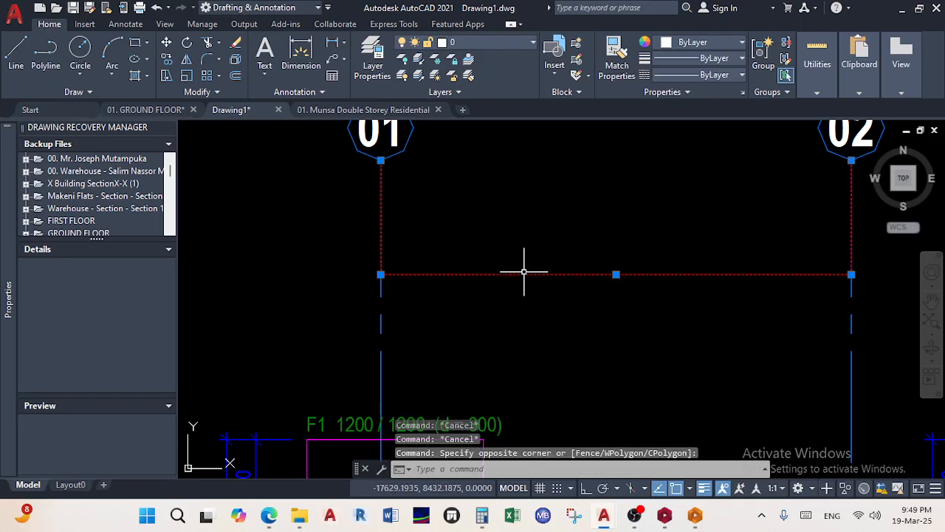
{"action": "right_click", "coordinate": [524, 272]}
Check the dimension's text height in Properties, then inspect the 01 grid label's text properties
{"action": "left_click", "coordinate": [576, 473]}
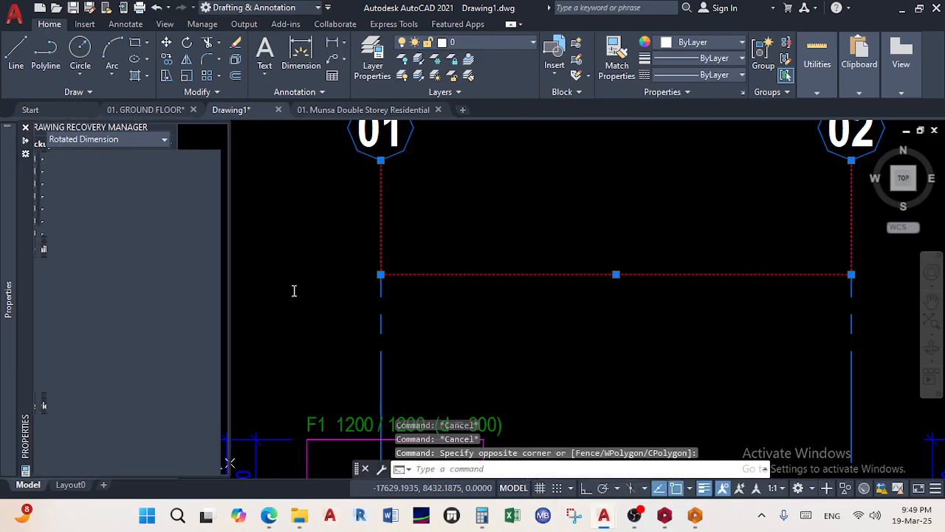
{"action": "scroll", "coordinate": [164, 338], "scroll_direction": "down", "scroll_amount": 4}
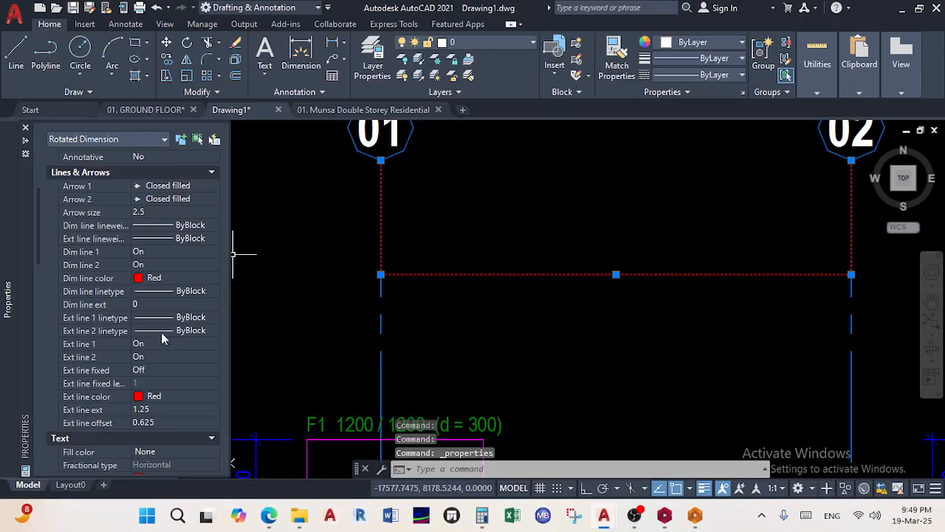
{"action": "scroll", "coordinate": [164, 337], "scroll_direction": "down", "scroll_amount": 8}
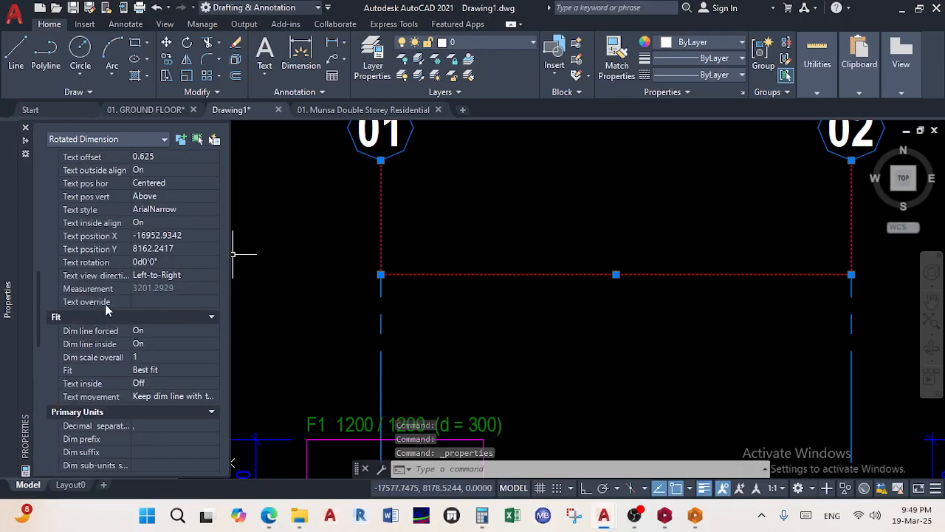
{"action": "scroll", "coordinate": [106, 308], "scroll_direction": "up", "scroll_amount": 4}
{"action": "left_click", "coordinate": [168, 317]}
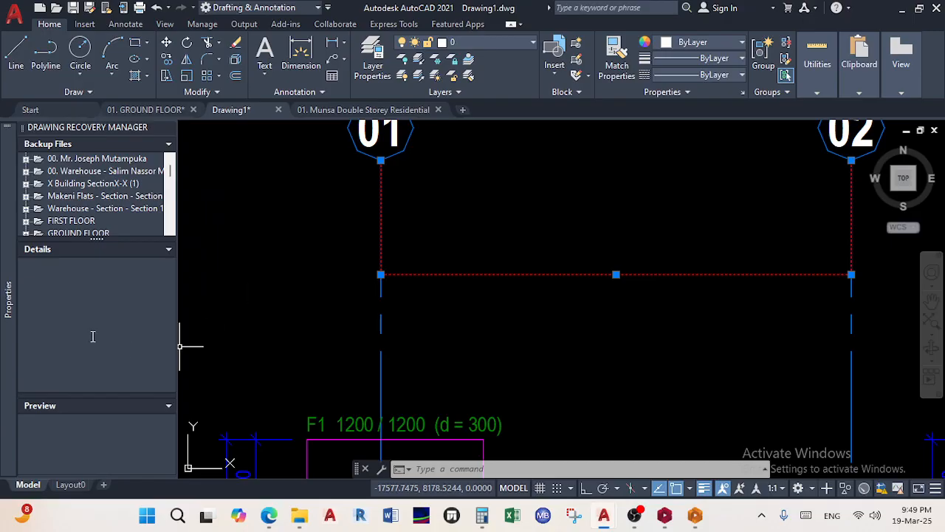
{"action": "key", "text": "Escape"}
{"action": "key", "text": "Escape"}
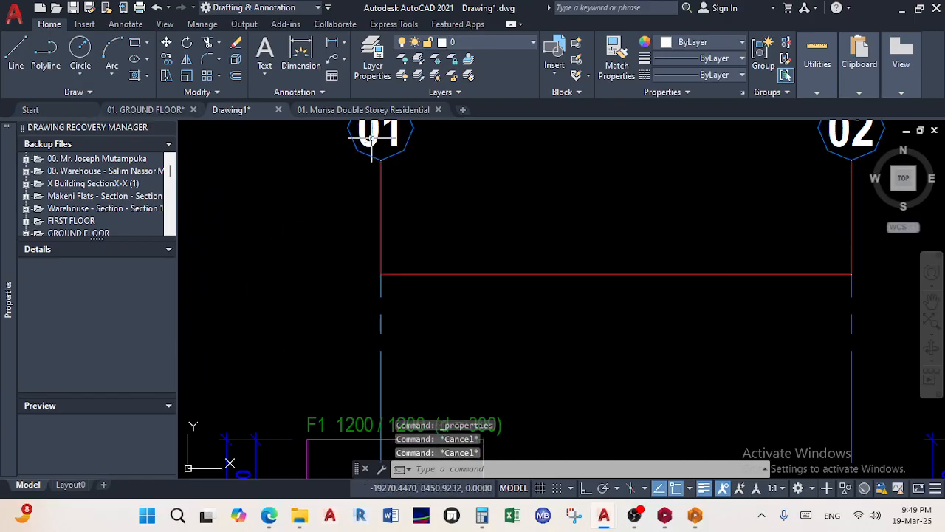
{"action": "left_click", "coordinate": [378, 140]}
{"action": "right_click", "coordinate": [376, 148]}
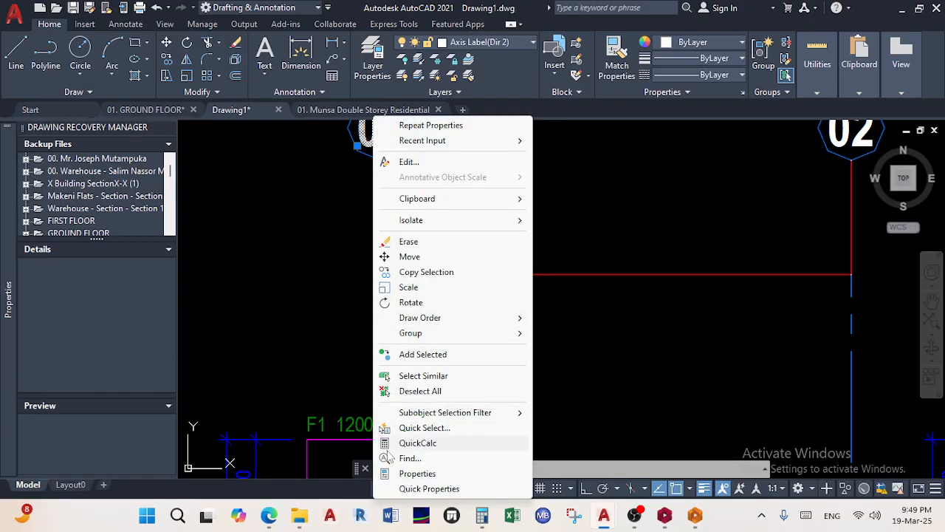
{"action": "left_click", "coordinate": [415, 474]}
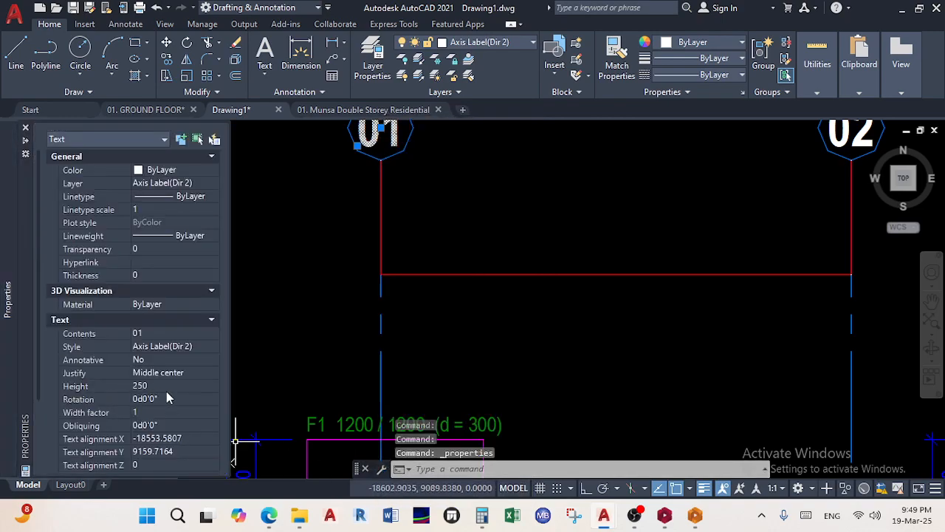
{"action": "key", "text": "Escape"}
{"action": "key", "text": "Escape"}
{"action": "key", "text": "ctrl+1"}
Set the 3201 dimension's text height to 250
{"action": "left_click", "coordinate": [550, 325]}
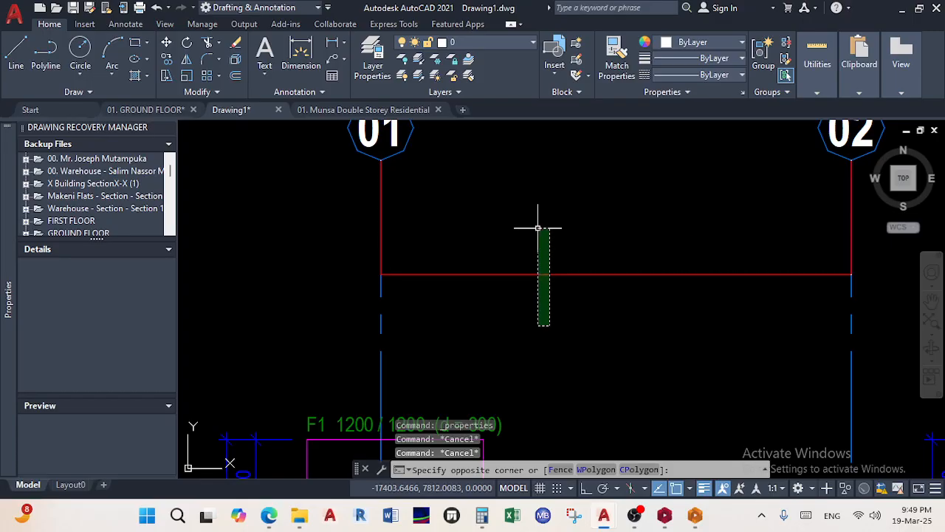
{"action": "left_click", "coordinate": [537, 227]}
{"action": "right_click", "coordinate": [517, 268]}
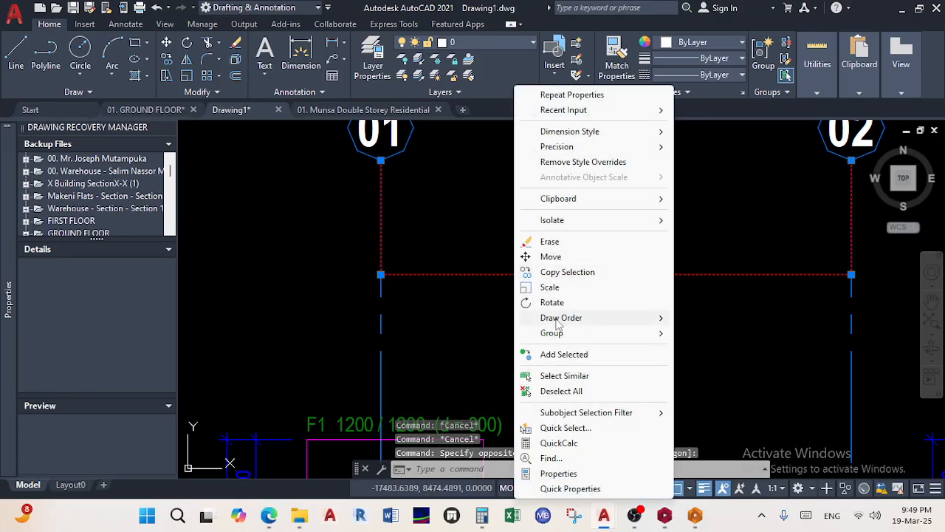
{"action": "left_click", "coordinate": [559, 473]}
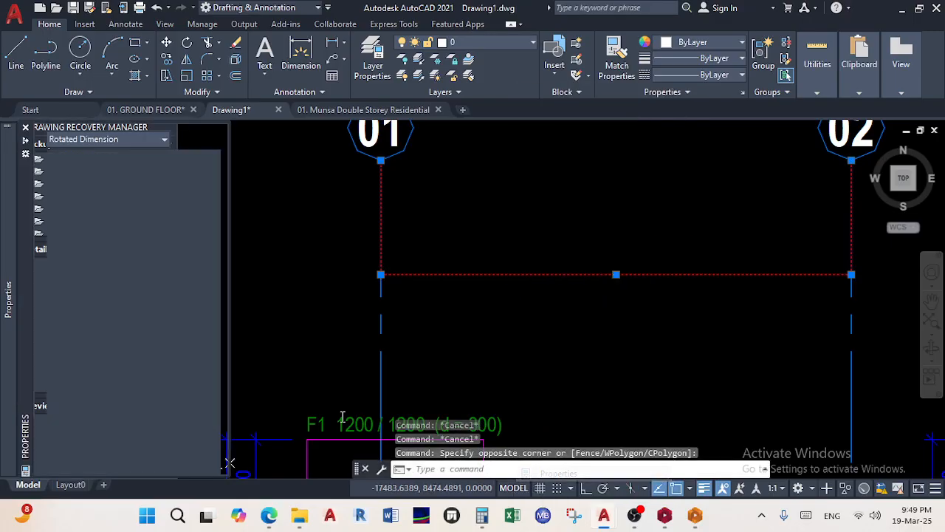
{"action": "scroll", "coordinate": [94, 390], "scroll_direction": "down", "scroll_amount": 9}
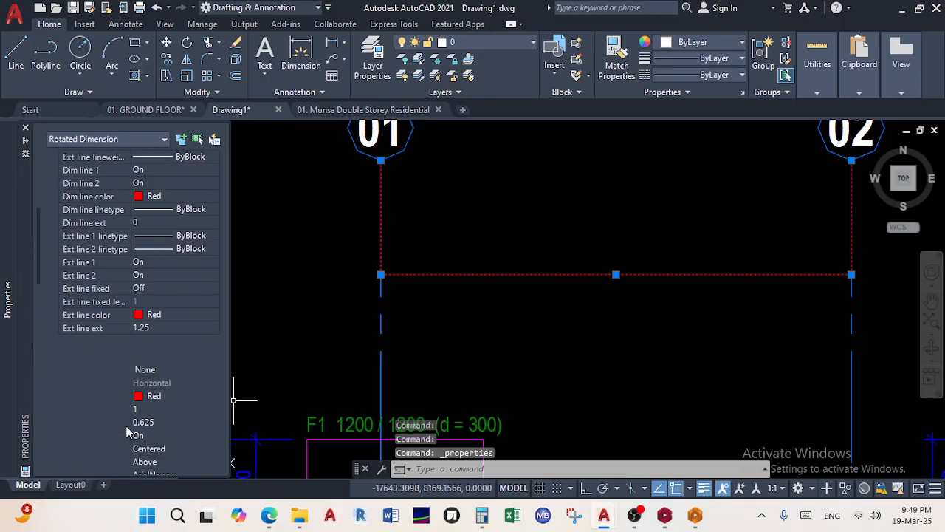
{"action": "left_click", "coordinate": [169, 332]}
{"action": "type", "text": "250"}
{"action": "key", "text": "Tab"}
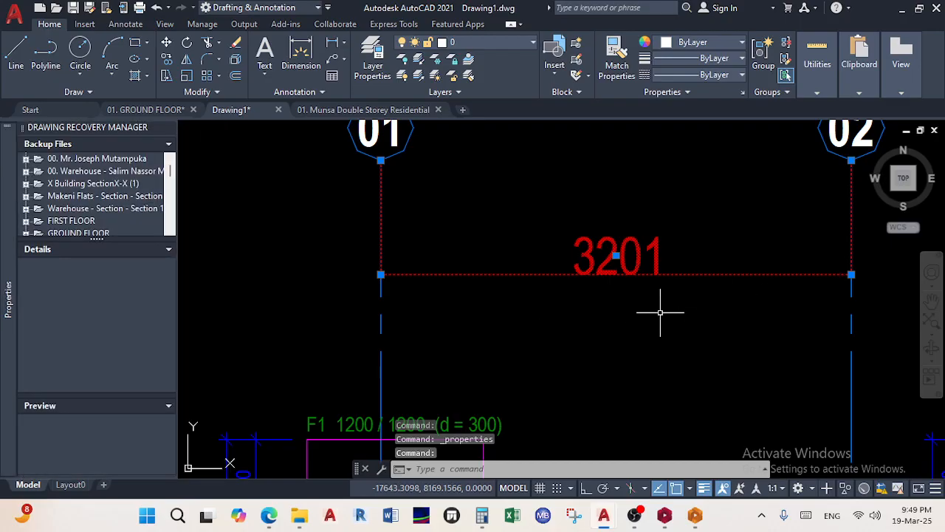
{"action": "key", "text": "Escape"}
Set the 3201 dimension's arrow size to 200
{"action": "scroll", "coordinate": [690, 311], "scroll_direction": "down", "scroll_amount": 3}
{"action": "middle_click_drag", "start_coordinate": [690, 311], "coordinate": [464, 258]}
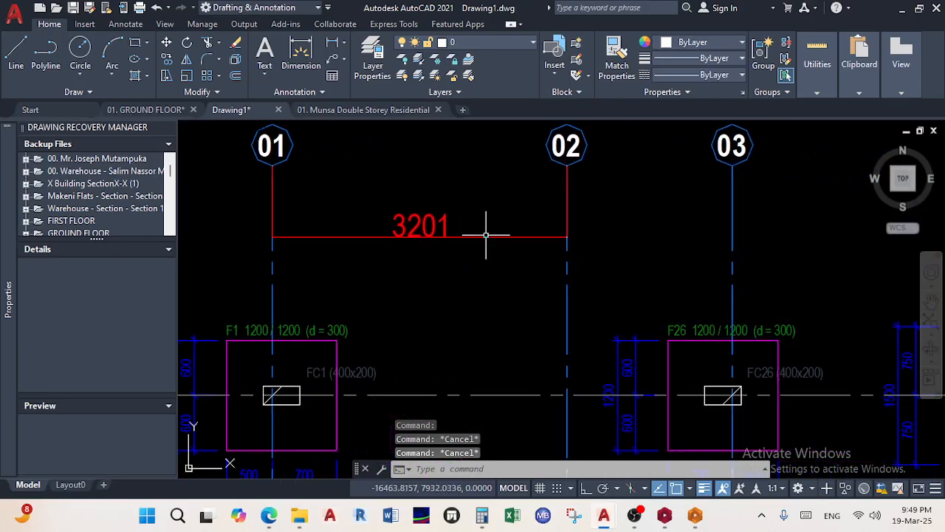
{"action": "right_click", "coordinate": [485, 237]}
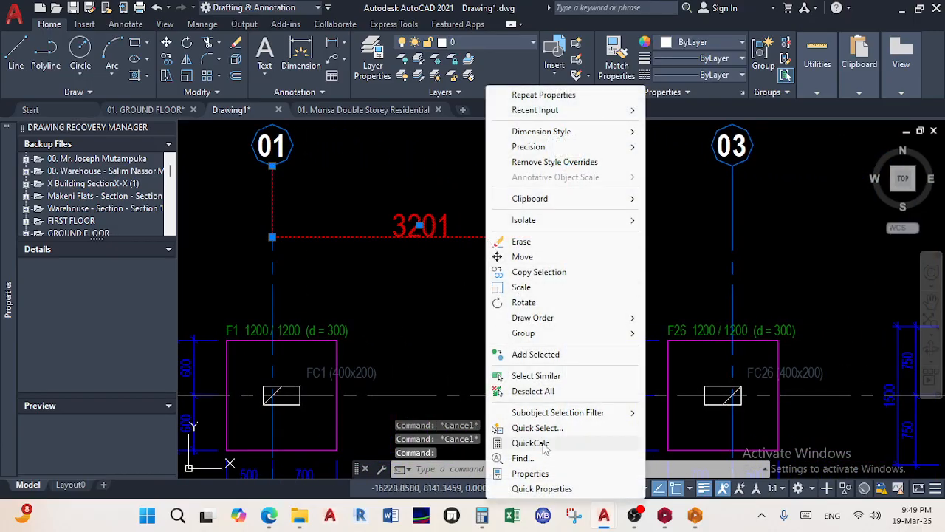
{"action": "left_click", "coordinate": [532, 473]}
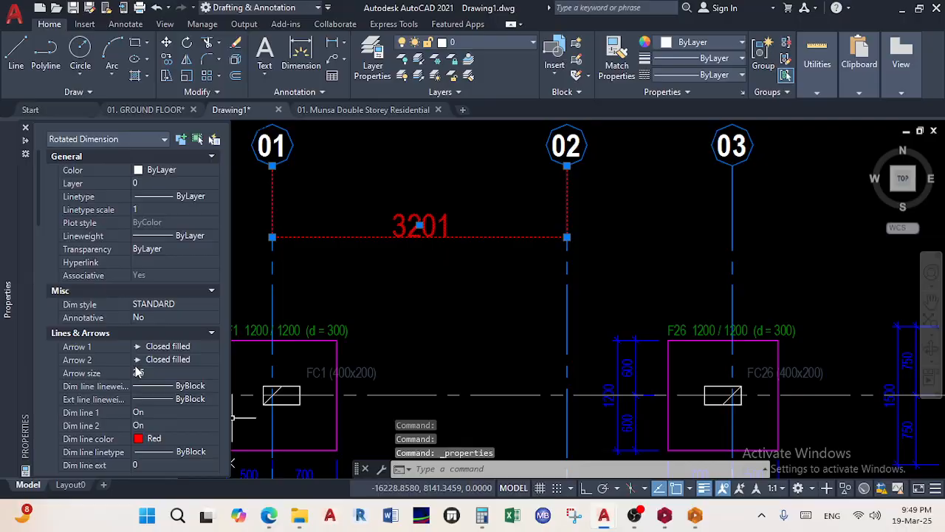
{"action": "scroll", "coordinate": [129, 341], "scroll_direction": "down", "scroll_amount": 3}
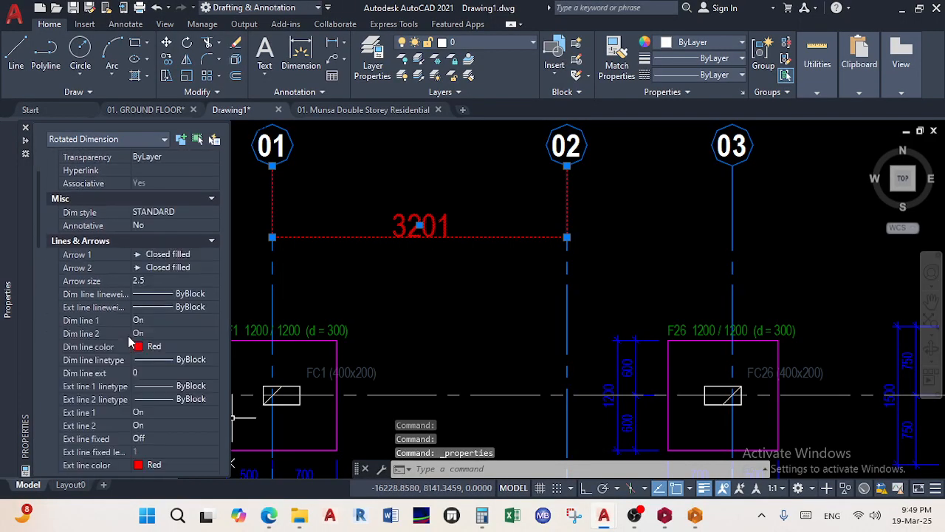
{"action": "left_click", "coordinate": [159, 281]}
{"action": "type", "text": "20"}
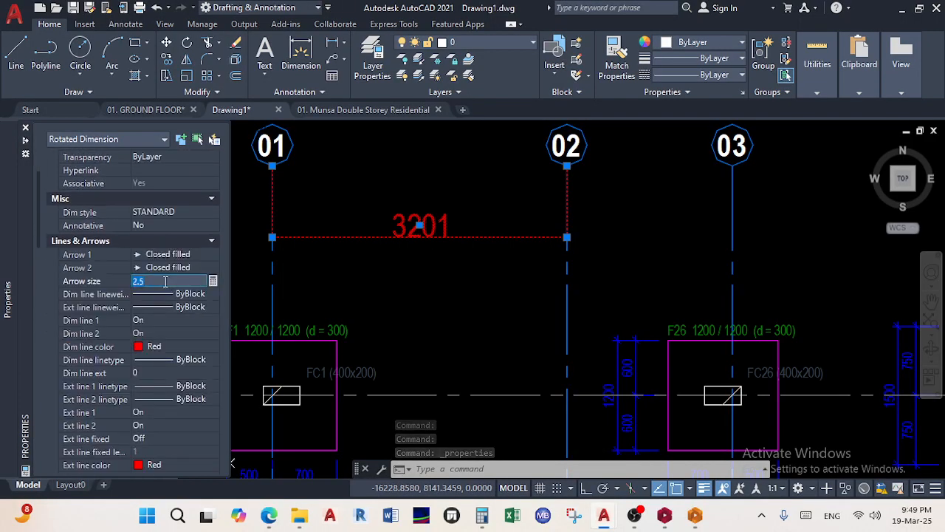
{"action": "type", "text": "0"}
{"action": "key", "text": "Return"}
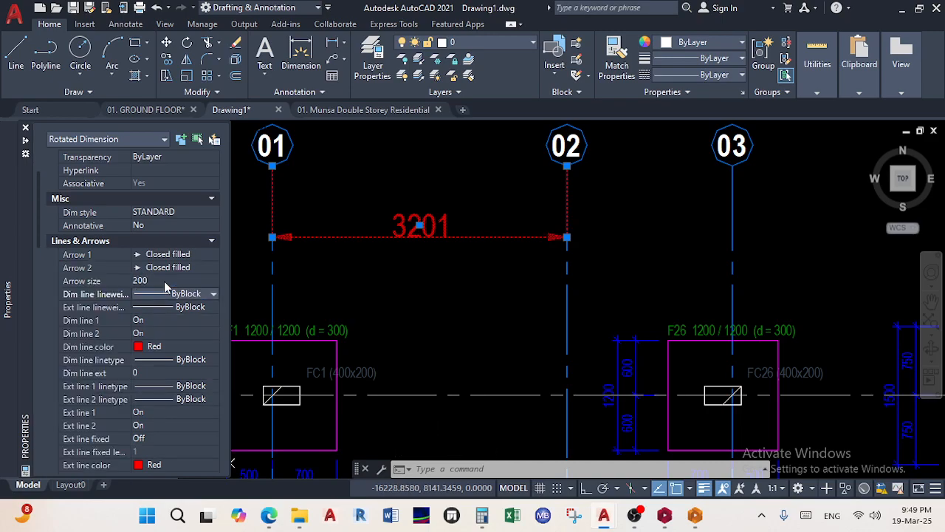
{"action": "key", "text": "Escape"}
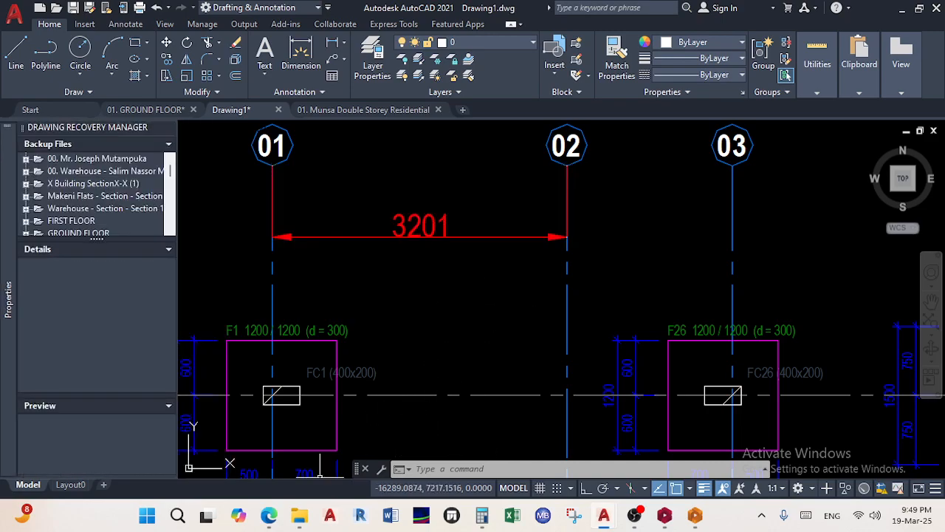
Dismiss Teams' 15-minutes-left meeting notice and minimize Teams back to AutoCAD
{"action": "mouse_move", "coordinate": [270, 519]}
{"action": "left_click", "coordinate": [311, 469]}
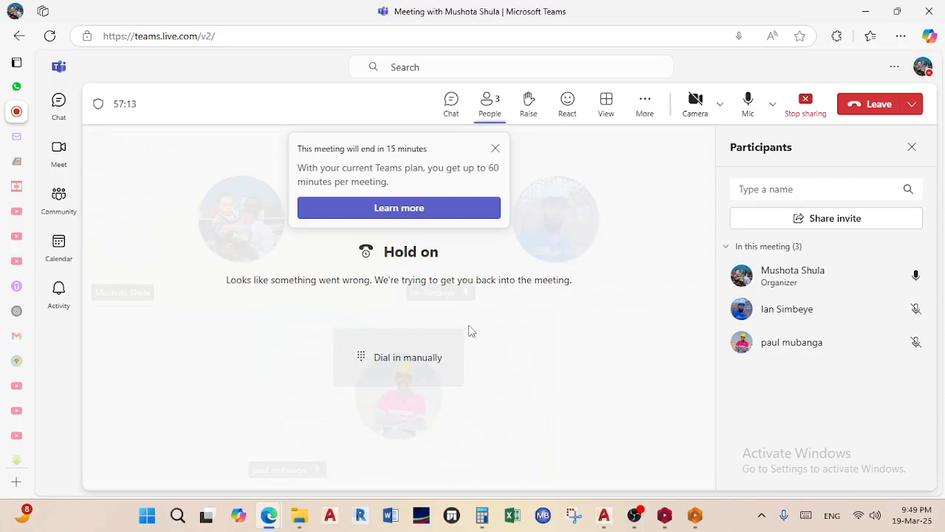
{"action": "left_click", "coordinate": [496, 150]}
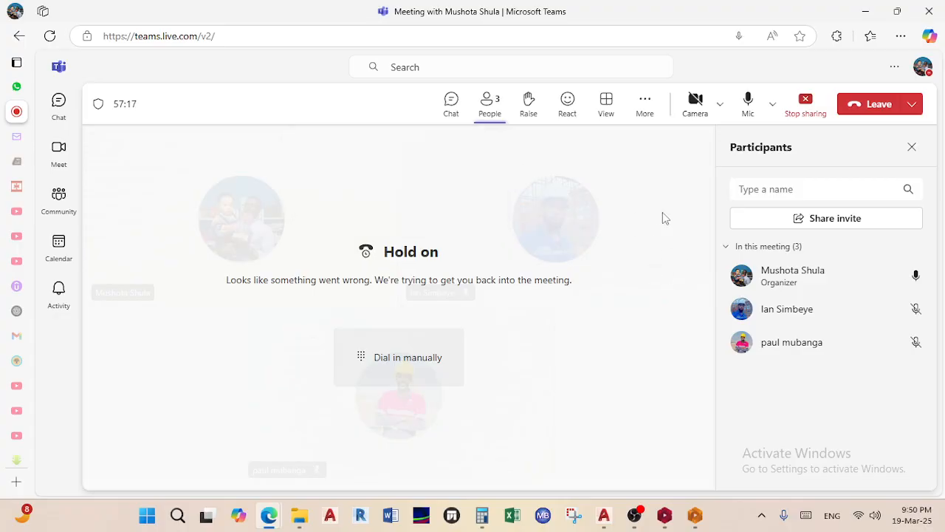
{"action": "left_click", "coordinate": [864, 11]}
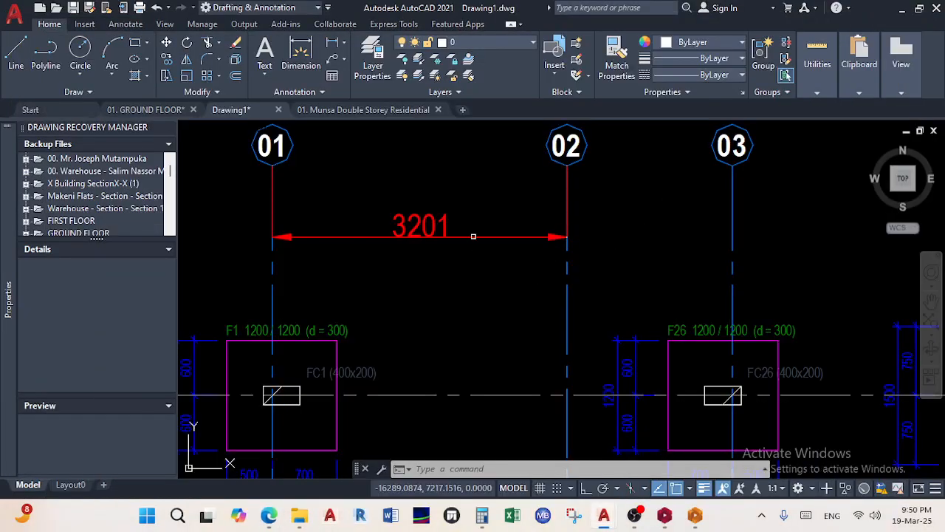
With Ortho on, dimension grids 02 to 03 in line with the 3201 dimension
{"action": "left_click", "coordinate": [301, 53]}
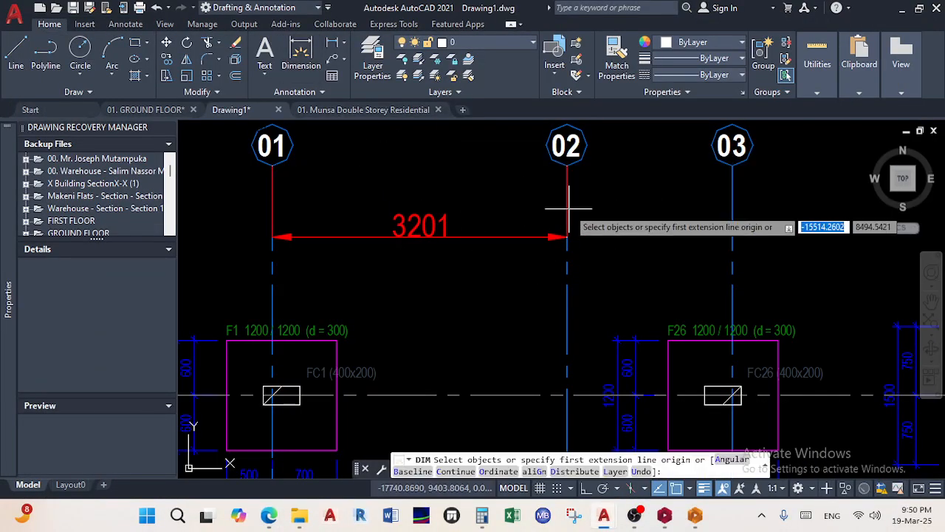
{"action": "key", "text": "Return"}
{"action": "left_click", "coordinate": [567, 151]}
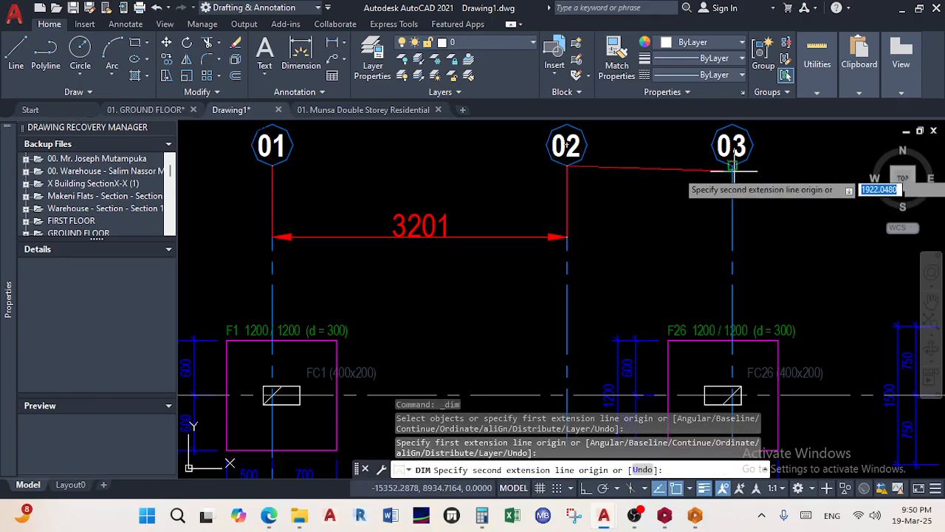
{"action": "left_click", "coordinate": [586, 489]}
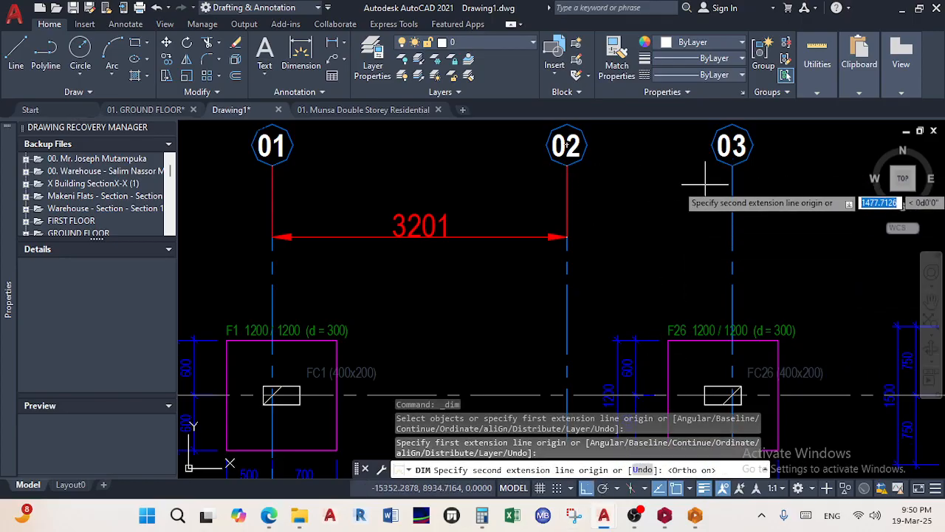
{"action": "left_click", "coordinate": [732, 148]}
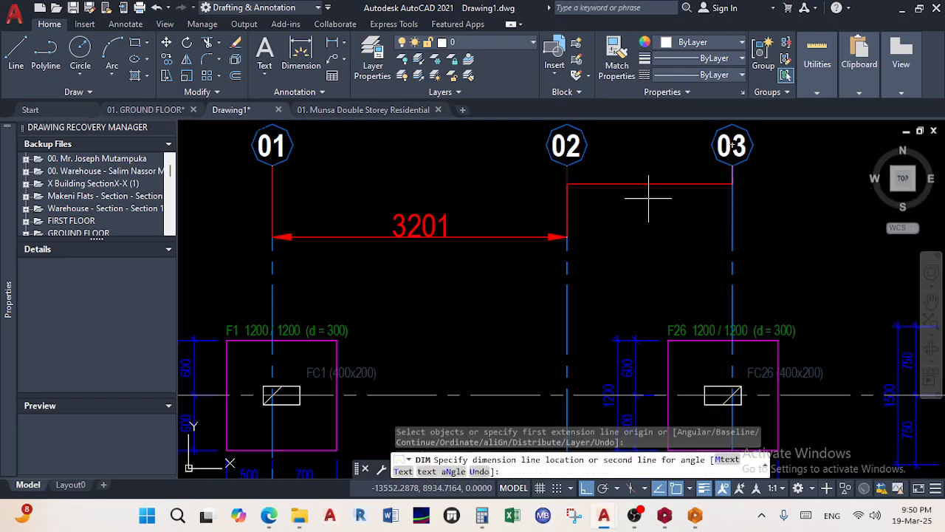
{"action": "left_click", "coordinate": [567, 238]}
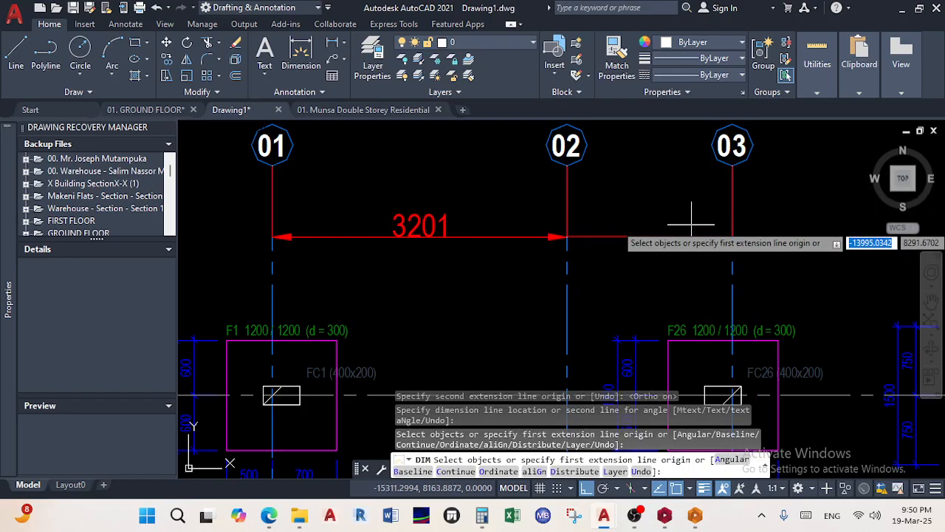
Add the 03–04 and 04–05 grid dimensions in the same row
{"action": "middle_click_drag", "start_coordinate": [679, 218], "coordinate": [538, 205]}
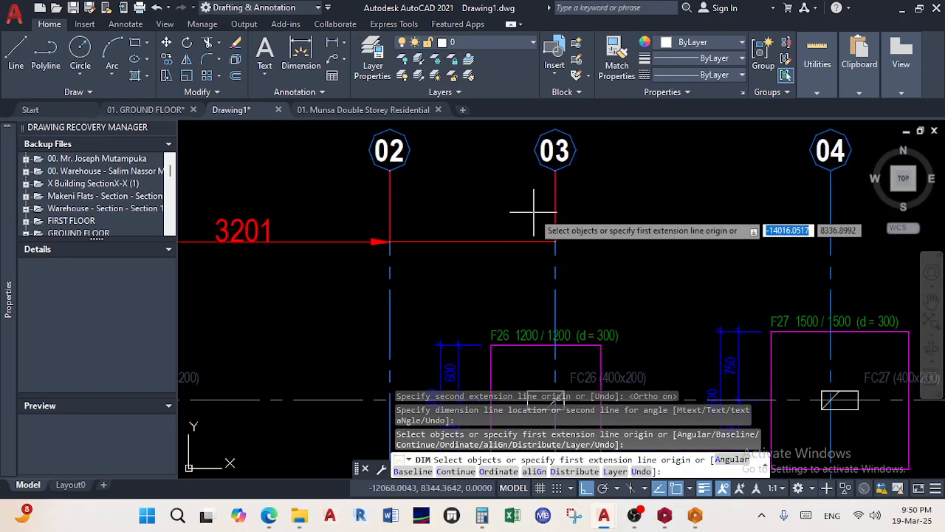
{"action": "left_click", "coordinate": [555, 171]}
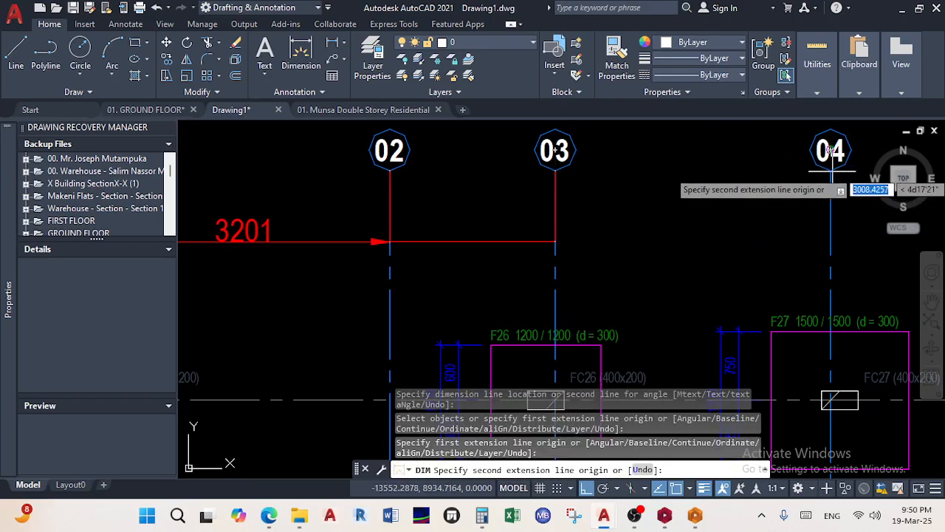
{"action": "left_click", "coordinate": [830, 171]}
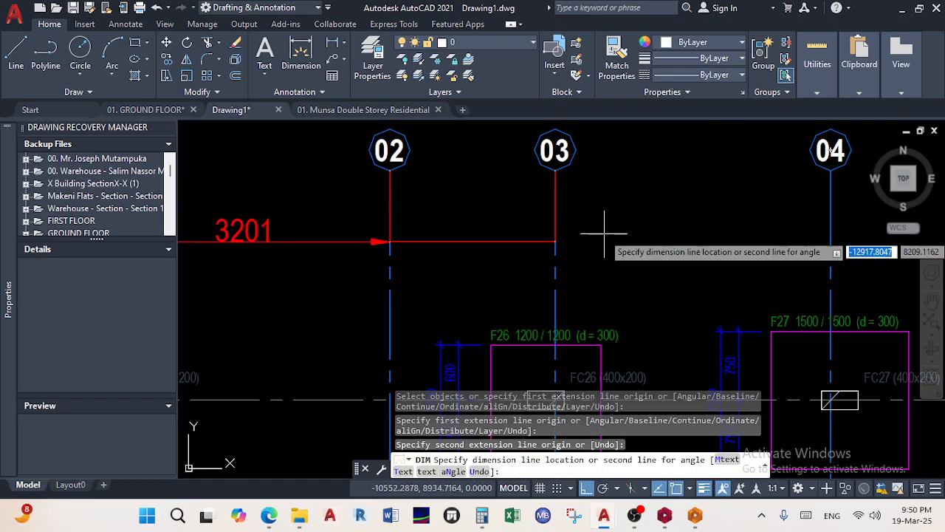
{"action": "left_click", "coordinate": [555, 241]}
{"action": "scroll", "coordinate": [556, 240], "scroll_direction": "down", "scroll_amount": 5}
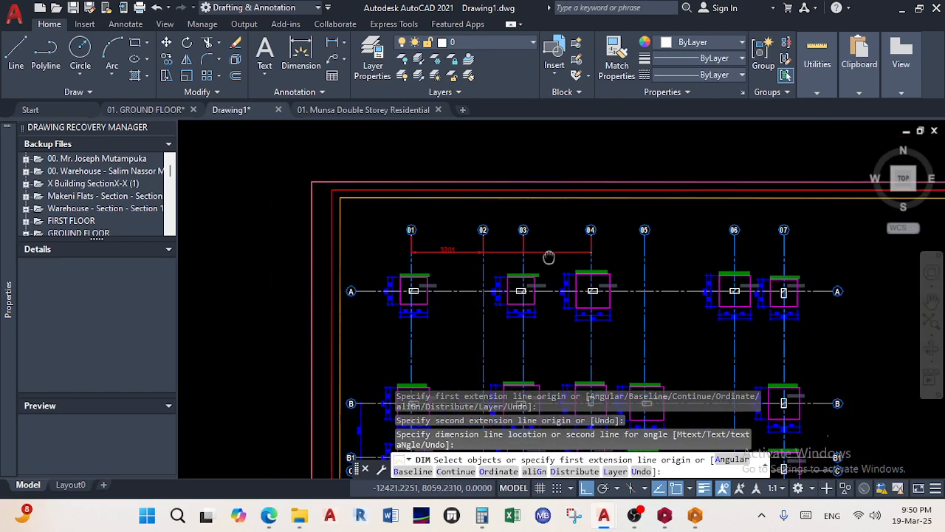
{"action": "scroll", "coordinate": [517, 215], "scroll_direction": "up", "scroll_amount": 3}
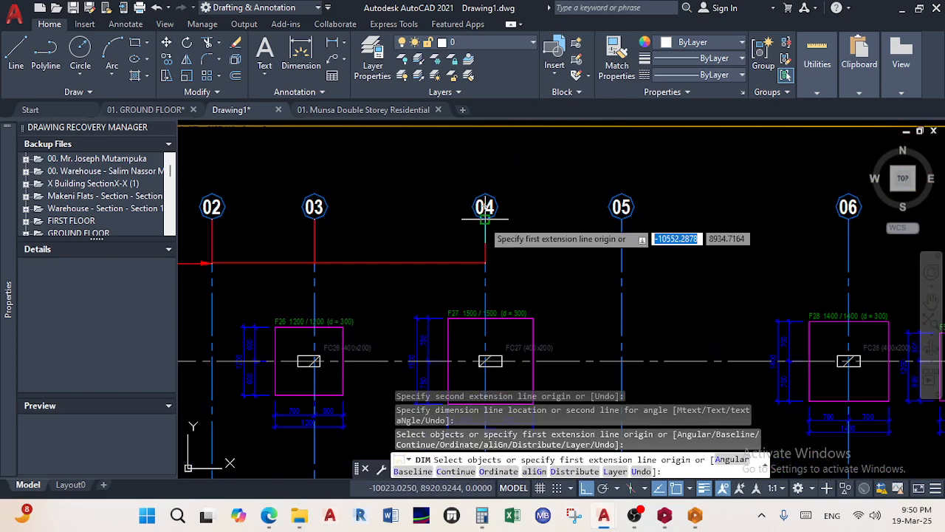
{"action": "left_click", "coordinate": [616, 219]}
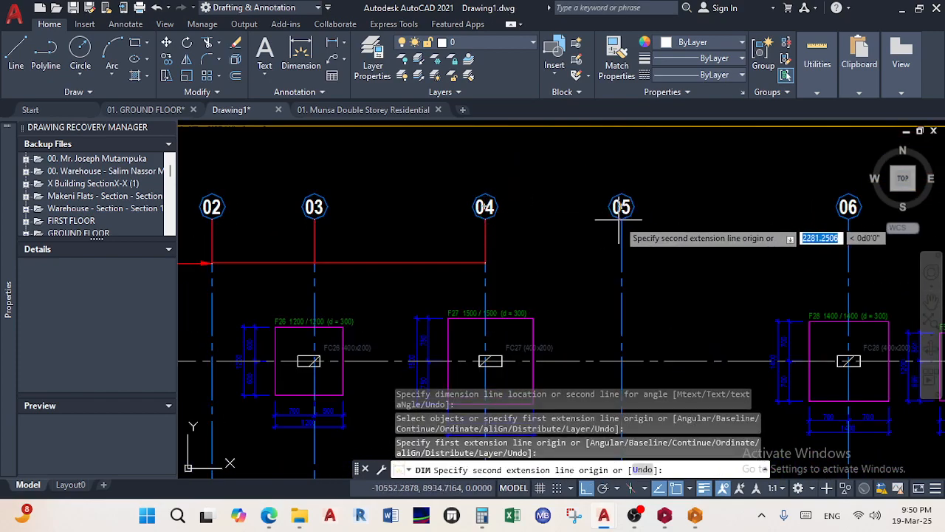
{"action": "left_click", "coordinate": [604, 223]}
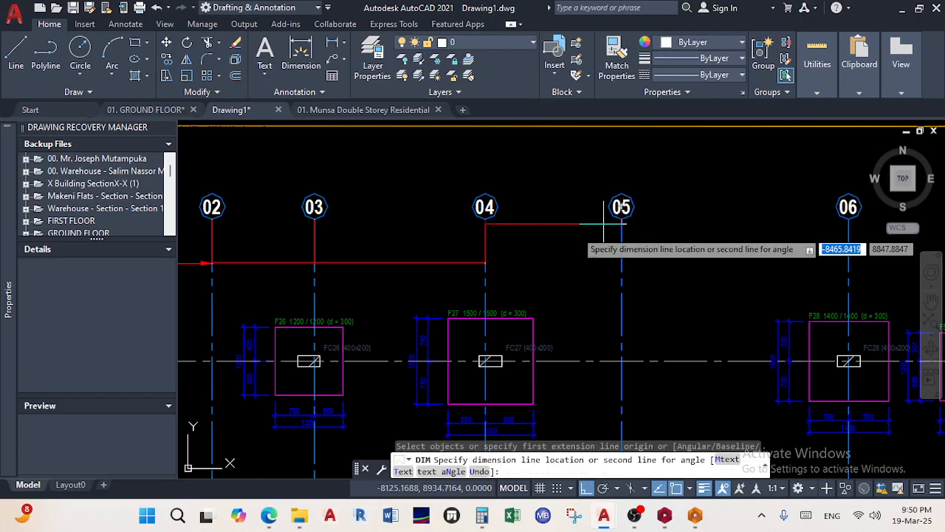
{"action": "left_click", "coordinate": [484, 263]}
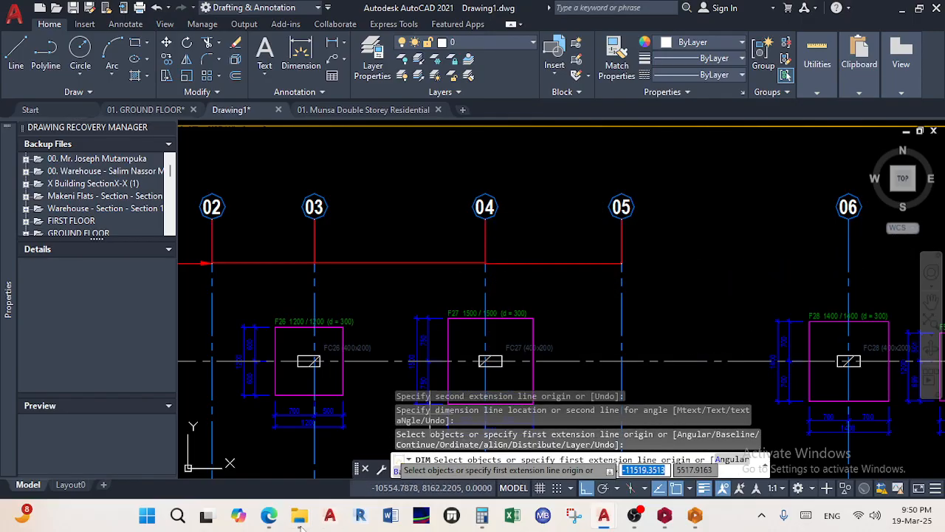
Minimize the Teams meeting window and begin another linear dimension
{"action": "mouse_move", "coordinate": [268, 517]}
{"action": "left_click", "coordinate": [268, 450]}
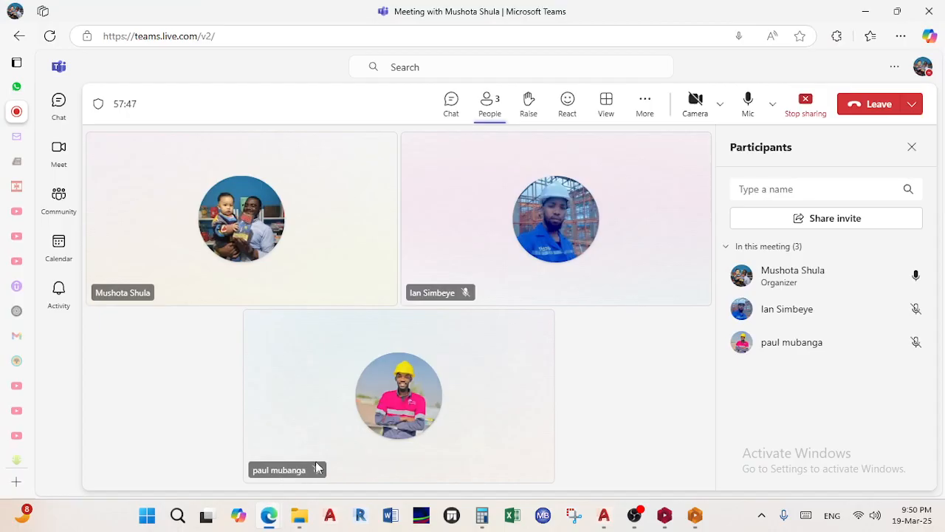
{"action": "left_click", "coordinate": [865, 11]}
{"action": "scroll", "coordinate": [318, 201], "scroll_direction": "down", "scroll_amount": 2}
{"action": "scroll", "coordinate": [530, 224], "scroll_direction": "up", "scroll_amount": 2}
{"action": "left_click", "coordinate": [311, 63]}
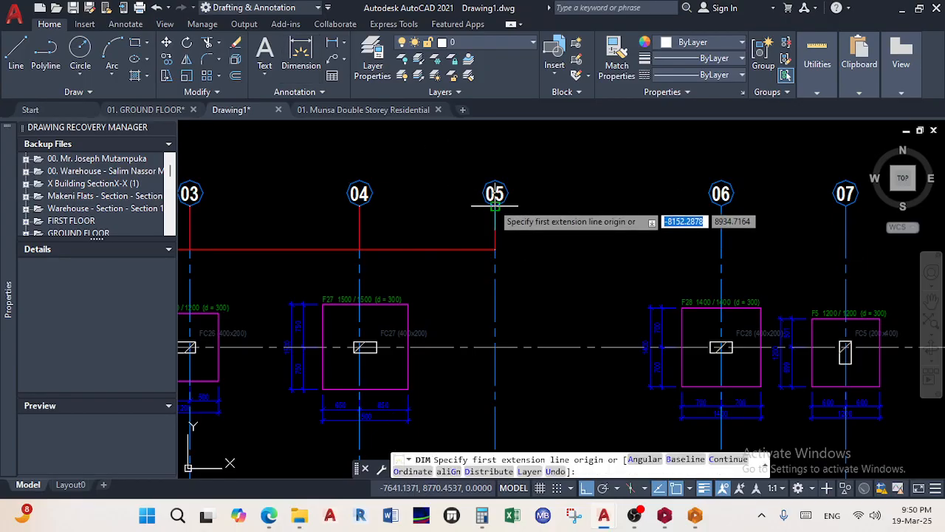
Add the 05–06 and 06–07 gridline dimensions to the red chain
{"action": "left_click", "coordinate": [495, 206]}
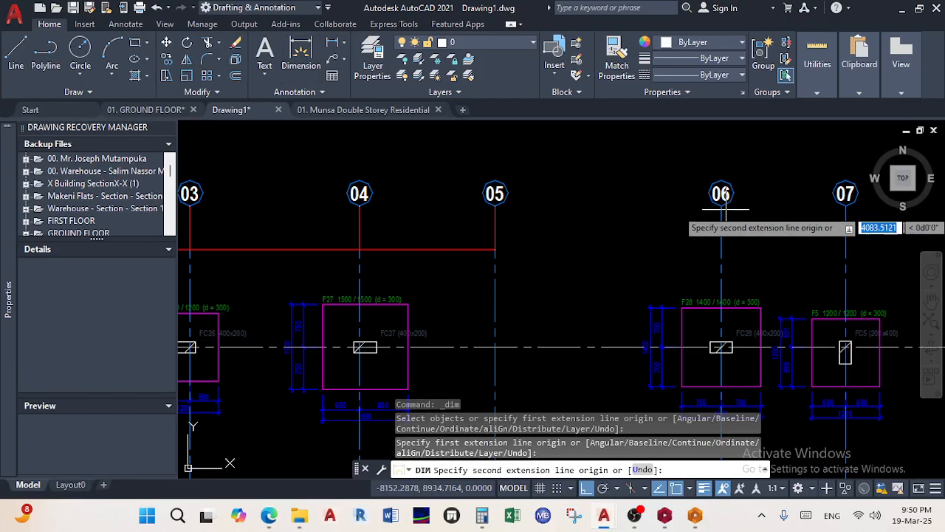
{"action": "left_click", "coordinate": [721, 203]}
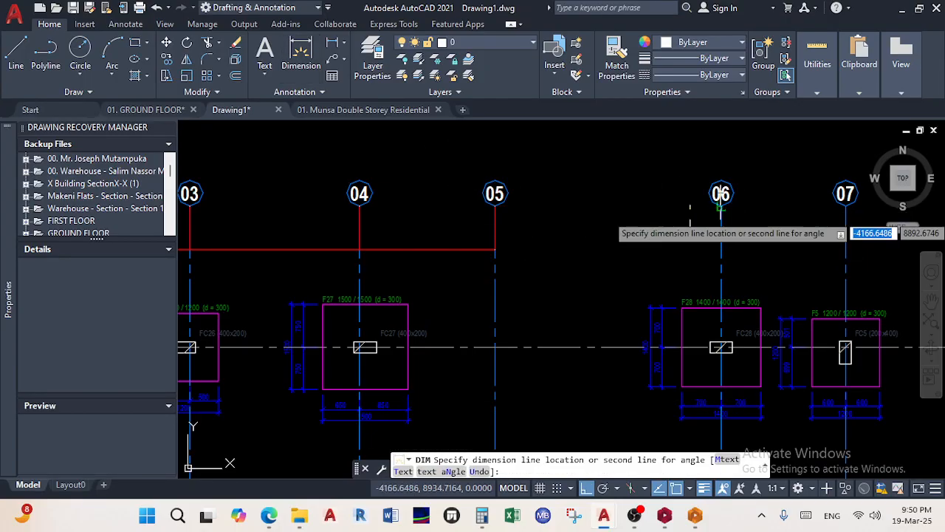
{"action": "left_click", "coordinate": [496, 250]}
{"action": "middle_click_drag", "start_coordinate": [662, 224], "coordinate": [485, 248]}
{"action": "scroll", "coordinate": [547, 234], "scroll_direction": "up", "scroll_amount": 2}
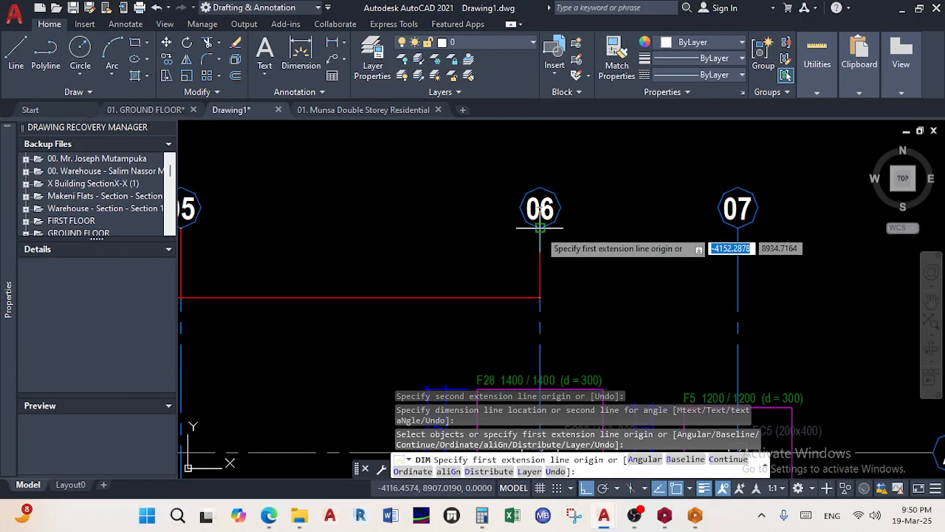
{"action": "left_click", "coordinate": [540, 228]}
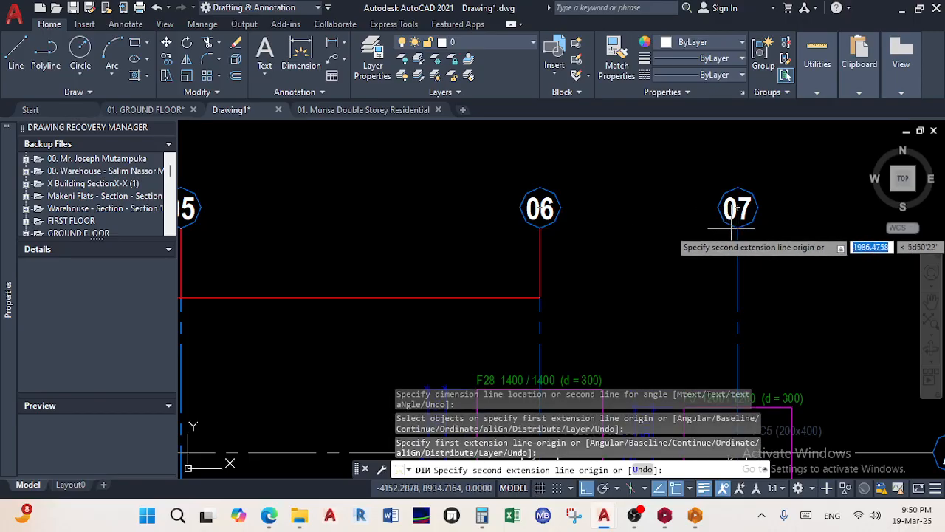
{"action": "left_click", "coordinate": [738, 228]}
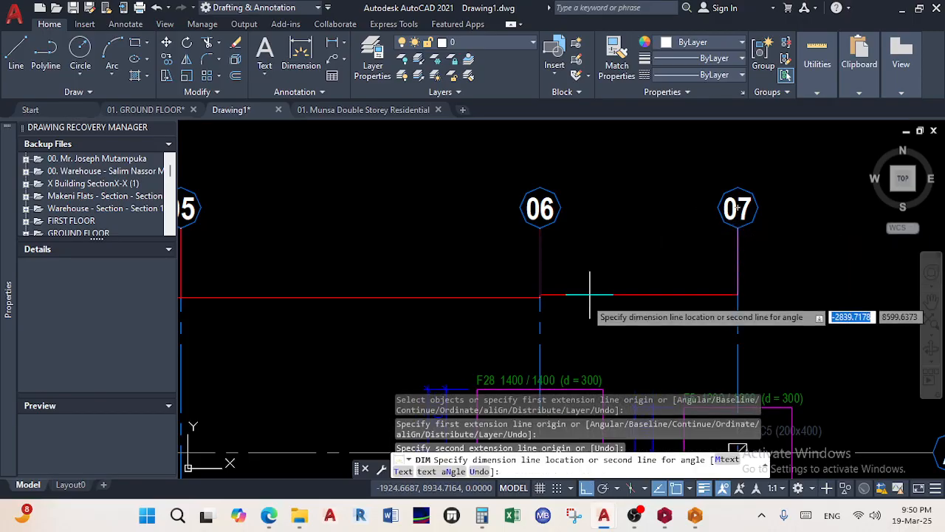
{"action": "left_click", "coordinate": [540, 298]}
{"action": "scroll", "coordinate": [605, 251], "scroll_direction": "down", "scroll_amount": 6}
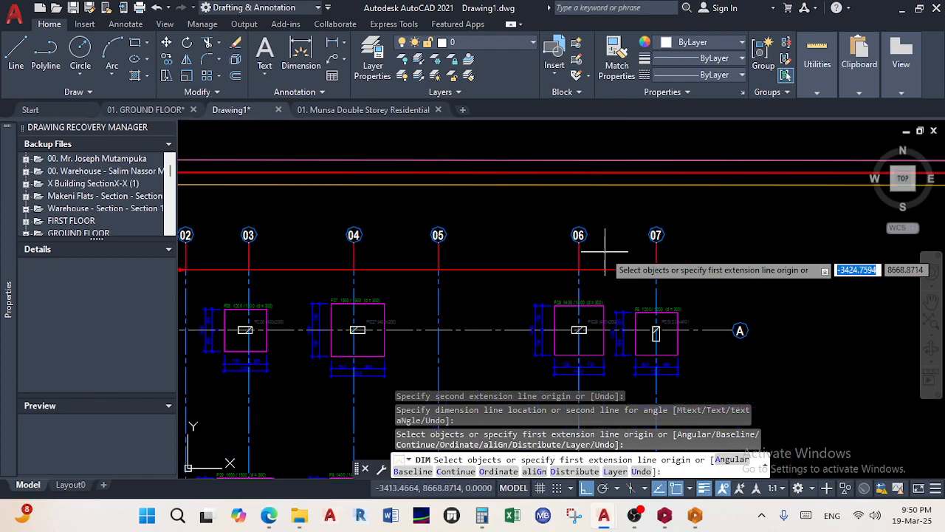
{"action": "scroll", "coordinate": [605, 251], "scroll_direction": "up", "scroll_amount": 8}
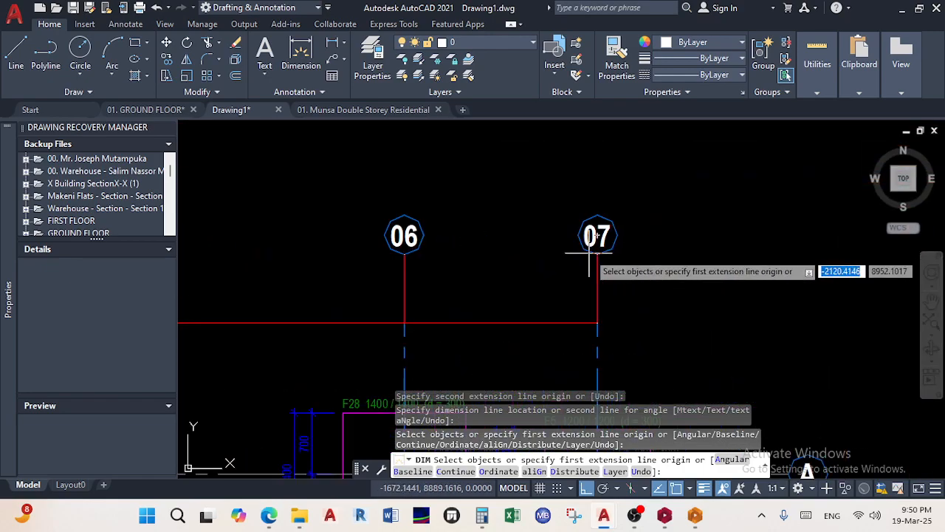
Place an overall dimension from gridline 07 to 01 and end the command
{"action": "left_click", "coordinate": [597, 237]}
{"action": "scroll", "coordinate": [490, 274], "scroll_direction": "down", "scroll_amount": 4}
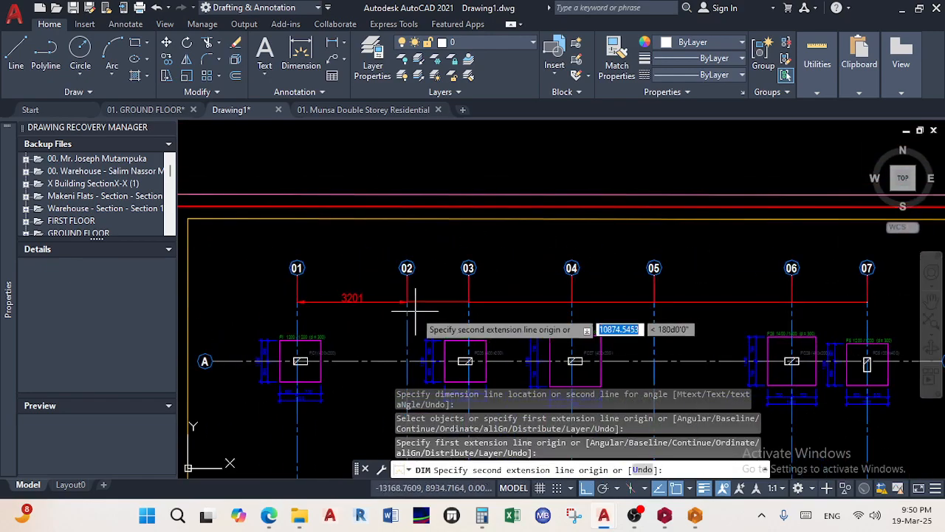
{"action": "scroll", "coordinate": [305, 274], "scroll_direction": "up", "scroll_amount": 5}
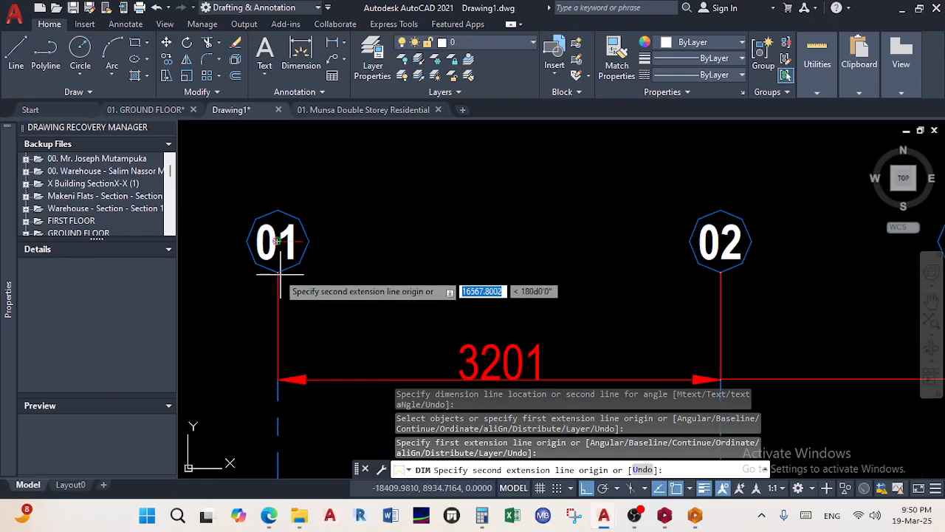
{"action": "left_click", "coordinate": [278, 273]}
{"action": "scroll", "coordinate": [535, 314], "scroll_direction": "down", "scroll_amount": 5}
{"action": "middle_click_drag", "start_coordinate": [536, 314], "coordinate": [243, 245]}
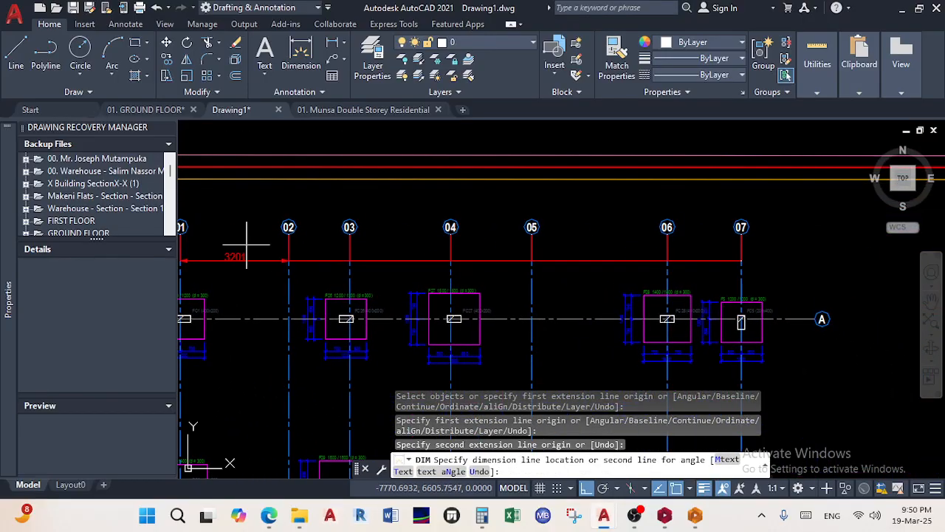
{"action": "left_click", "coordinate": [413, 246]}
{"action": "right_click", "coordinate": [412, 246]}
{"action": "left_click", "coordinate": [445, 217]}
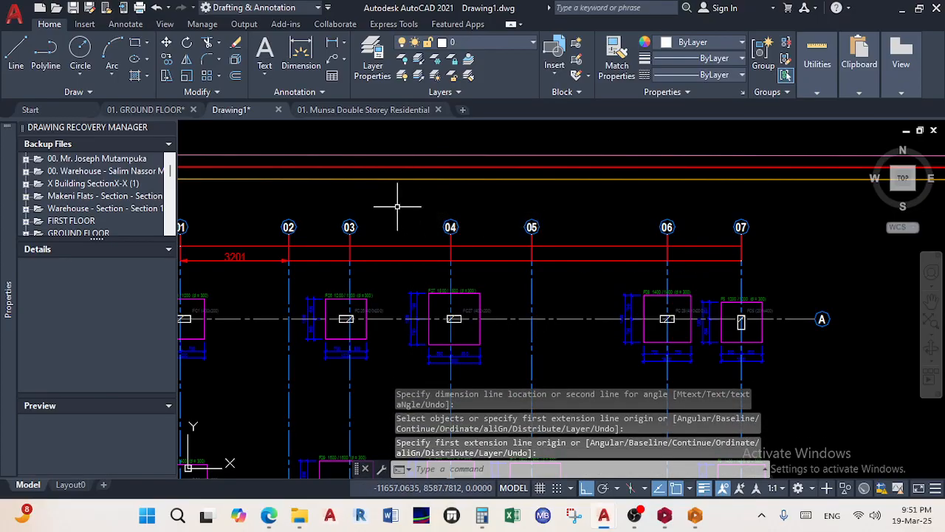
Stop the Teams share, reshare Entire Screen, hide the sharing bar, and minimize Teams
{"action": "mouse_move", "coordinate": [272, 520]}
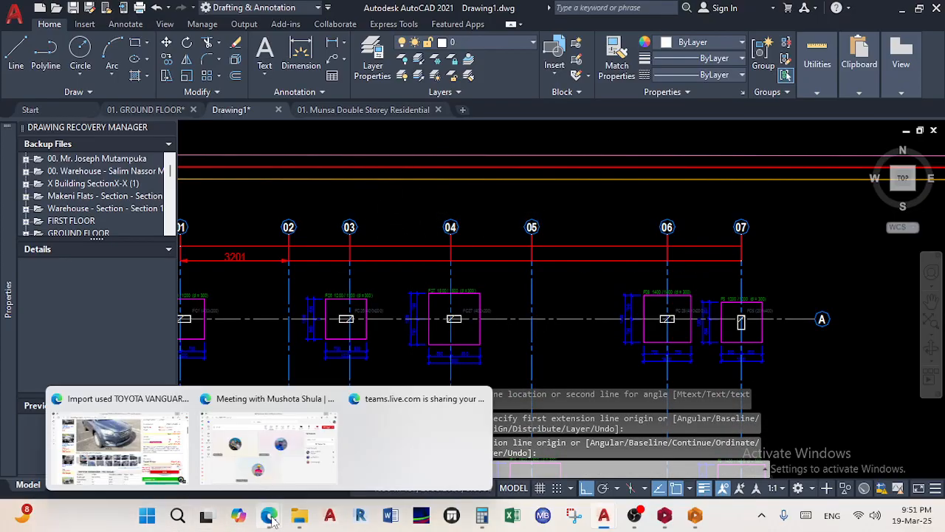
{"action": "left_click", "coordinate": [294, 484]}
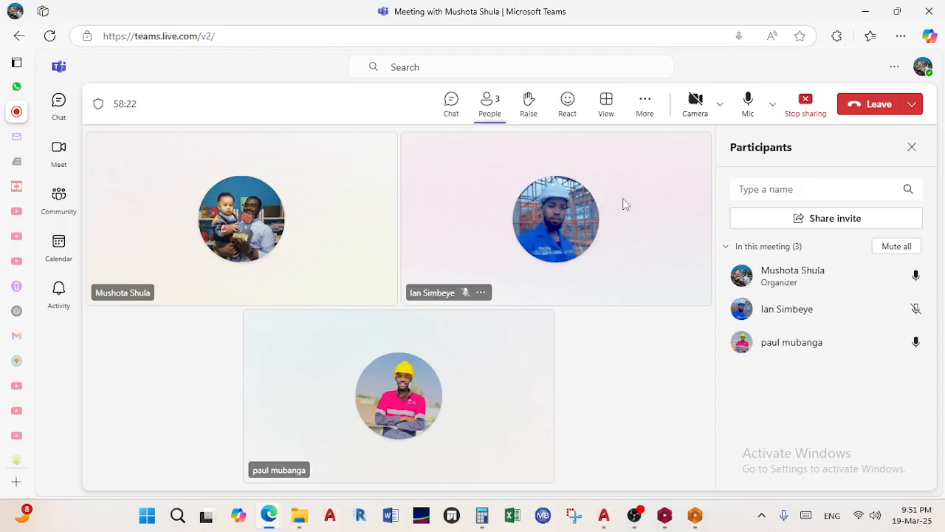
{"action": "left_click", "coordinate": [803, 111]}
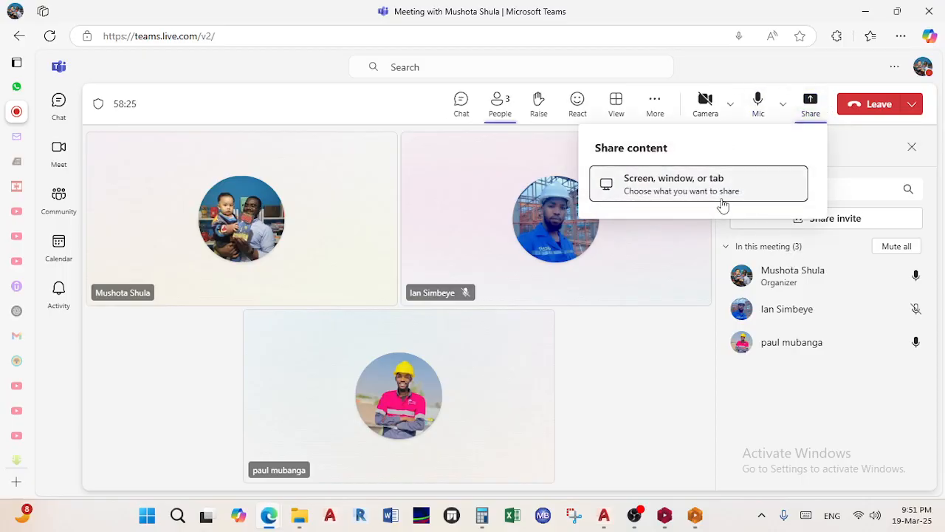
{"action": "left_click", "coordinate": [689, 181]}
{"action": "left_click", "coordinate": [626, 104]}
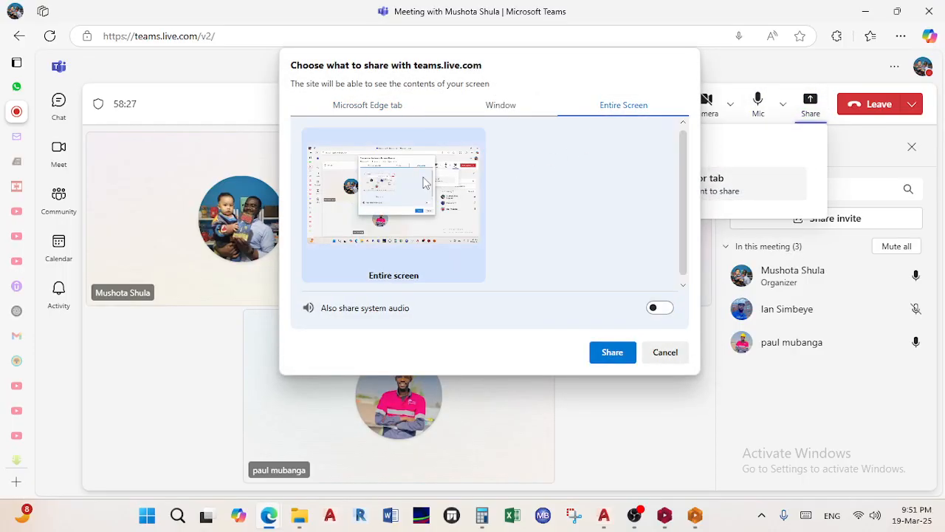
{"action": "left_click", "coordinate": [604, 354]}
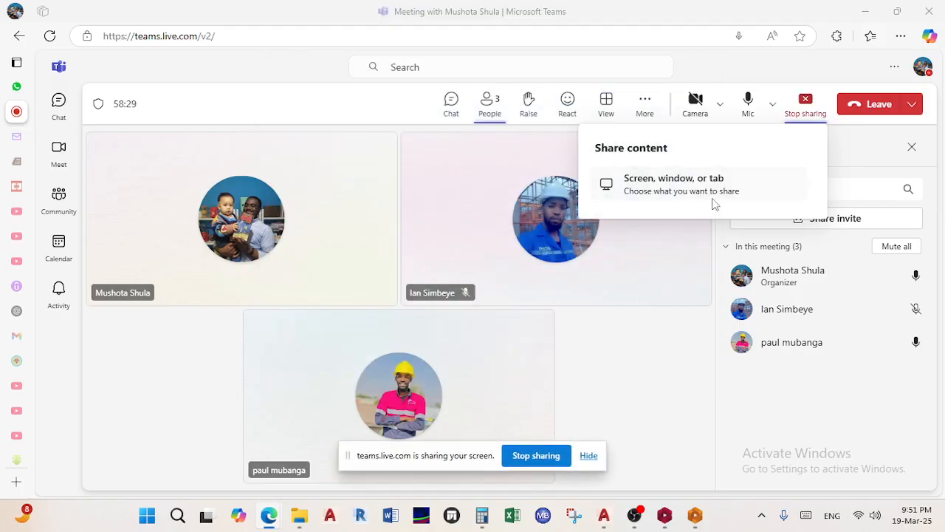
{"action": "left_click", "coordinate": [589, 455]}
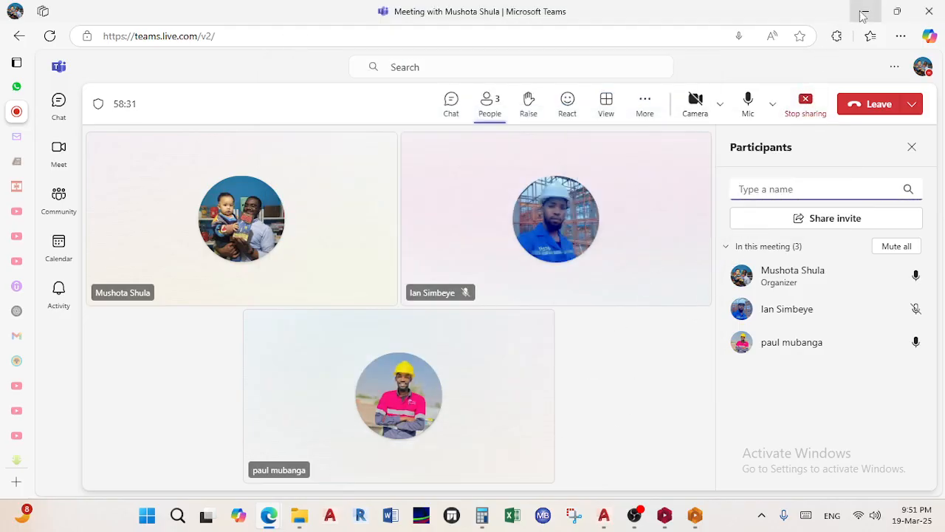
{"action": "left_click", "coordinate": [863, 12]}
{"action": "scroll", "coordinate": [481, 306], "scroll_direction": "down", "scroll_amount": 3}
{"action": "scroll", "coordinate": [549, 304], "scroll_direction": "up", "scroll_amount": 5}
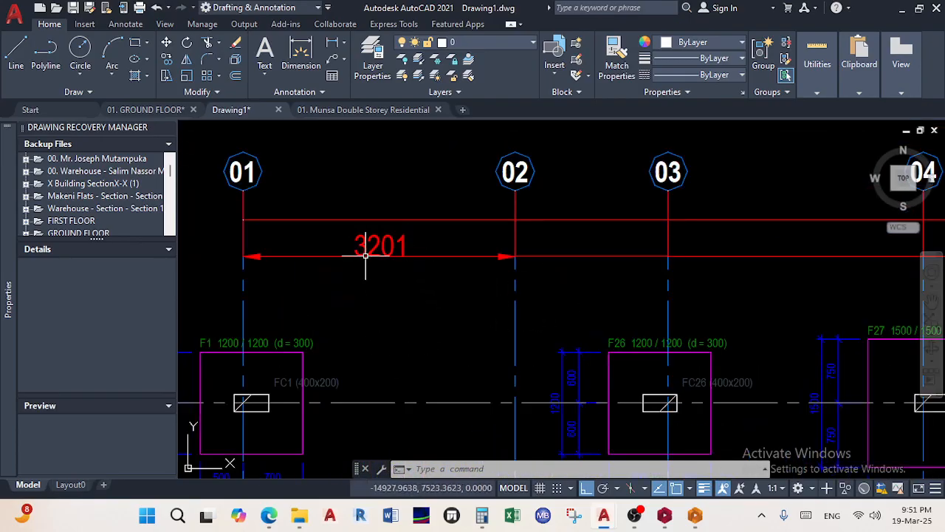
Match the 1800 grid dimension to the 3201 dimension's red style with Match Properties
{"action": "left_click", "coordinate": [617, 61]}
{"action": "left_click", "coordinate": [430, 263]}
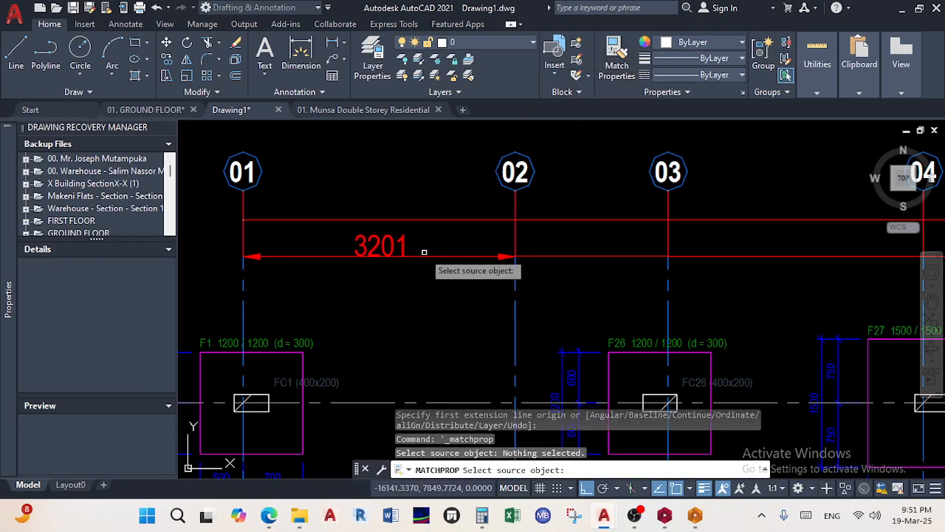
{"action": "left_click", "coordinate": [421, 257]}
{"action": "left_click", "coordinate": [616, 285]}
{"action": "left_click", "coordinate": [576, 166]}
Apply the same red style to the 4000 and 2200 dimensions, then end property matching
{"action": "scroll", "coordinate": [644, 273], "scroll_direction": "down", "scroll_amount": 2}
{"action": "middle_click_drag", "start_coordinate": [644, 273], "coordinate": [398, 240]}
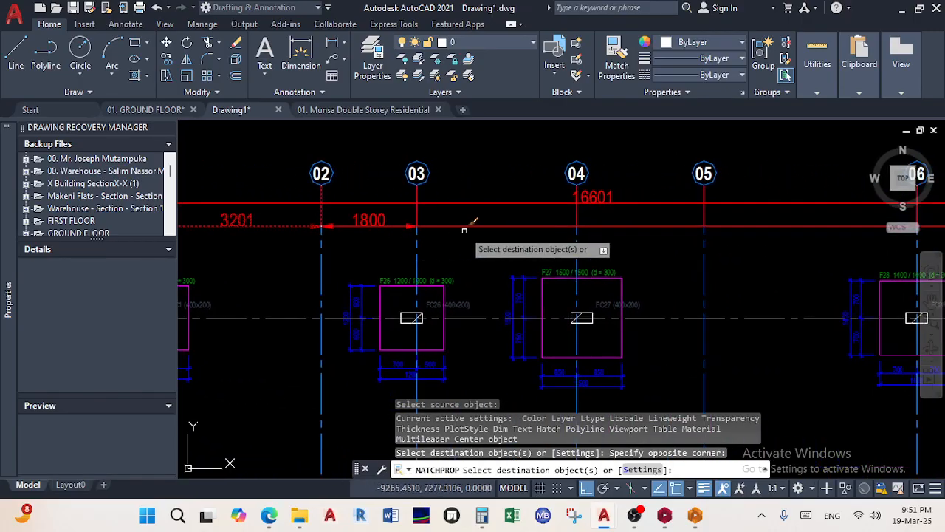
{"action": "middle_click_drag", "start_coordinate": [689, 233], "coordinate": [409, 247]}
{"action": "left_click", "coordinate": [508, 171]}
{"action": "left_click", "coordinate": [578, 189]}
{"action": "left_click", "coordinate": [703, 250]}
{"action": "left_click", "coordinate": [687, 174]}
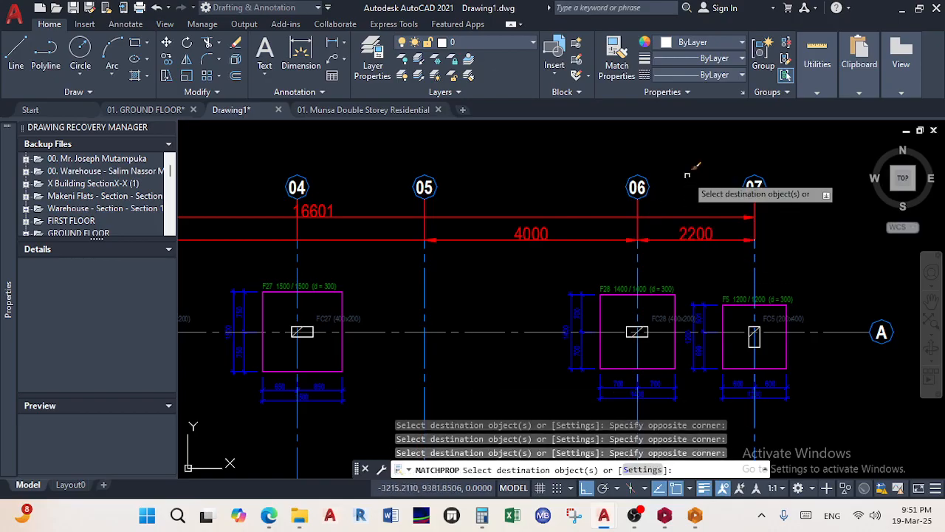
{"action": "scroll", "coordinate": [689, 182], "scroll_direction": "down", "scroll_amount": 4}
{"action": "middle_click_drag", "start_coordinate": [693, 188], "coordinate": [730, 182]}
{"action": "scroll", "coordinate": [556, 182], "scroll_direction": "up", "scroll_amount": 2}
{"action": "right_click", "coordinate": [364, 226]}
{"action": "left_click", "coordinate": [386, 237]}
Pan and zoom across the plan to review the restyled grid dimensions
{"action": "middle_click_drag", "start_coordinate": [292, 249], "coordinate": [335, 183]}
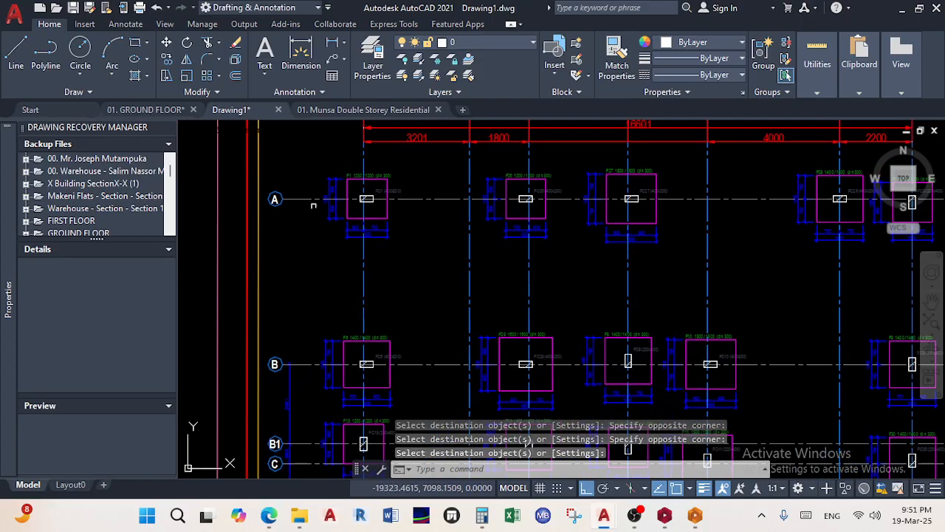
{"action": "scroll", "coordinate": [302, 219], "scroll_direction": "down", "scroll_amount": 4}
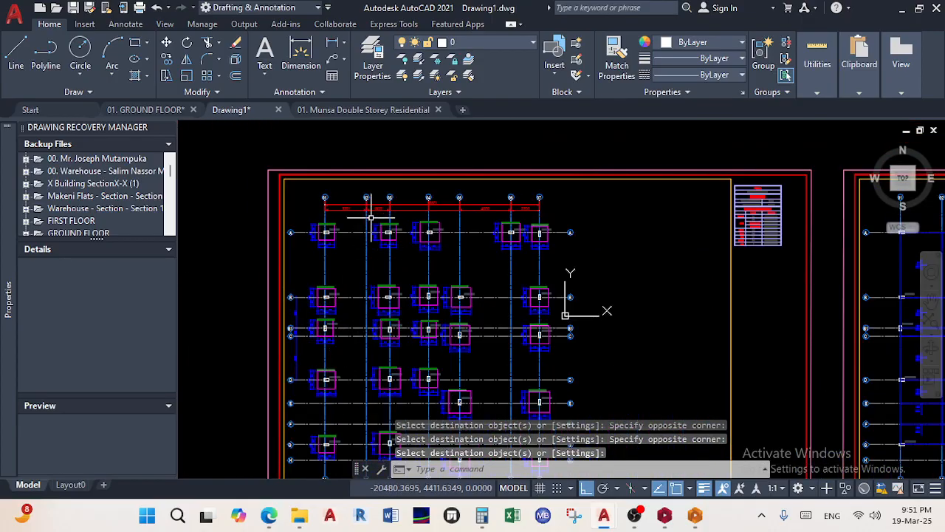
{"action": "scroll", "coordinate": [371, 219], "scroll_direction": "down", "scroll_amount": 3}
{"action": "scroll", "coordinate": [463, 279], "scroll_direction": "up", "scroll_amount": 1}
{"action": "scroll", "coordinate": [333, 219], "scroll_direction": "up", "scroll_amount": 3}
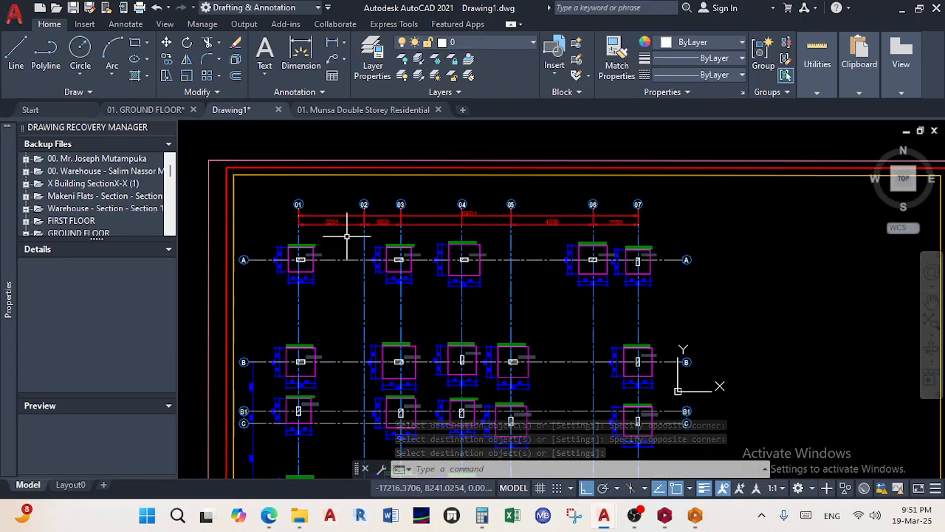
{"action": "scroll", "coordinate": [347, 237], "scroll_direction": "up", "scroll_amount": 2}
{"action": "scroll", "coordinate": [383, 200], "scroll_direction": "down", "scroll_amount": 4}
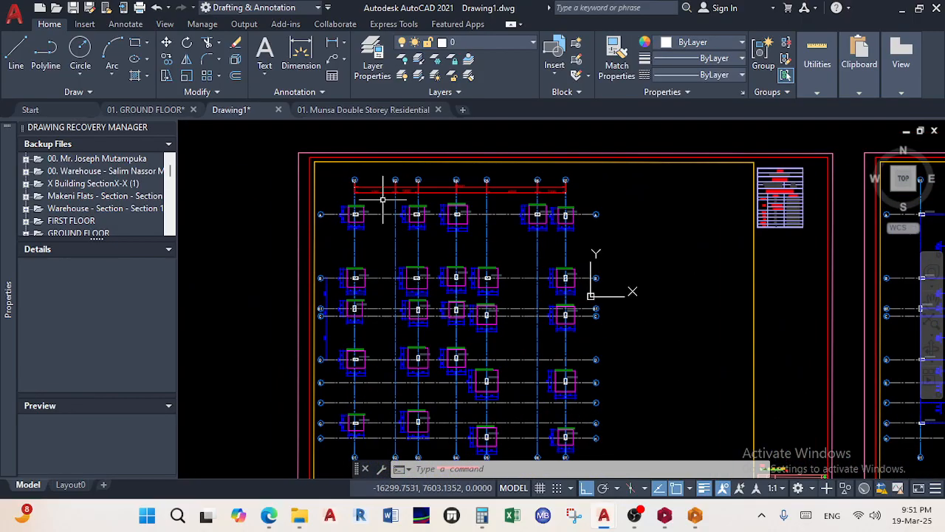
{"action": "scroll", "coordinate": [342, 297], "scroll_direction": "up", "scroll_amount": 6}
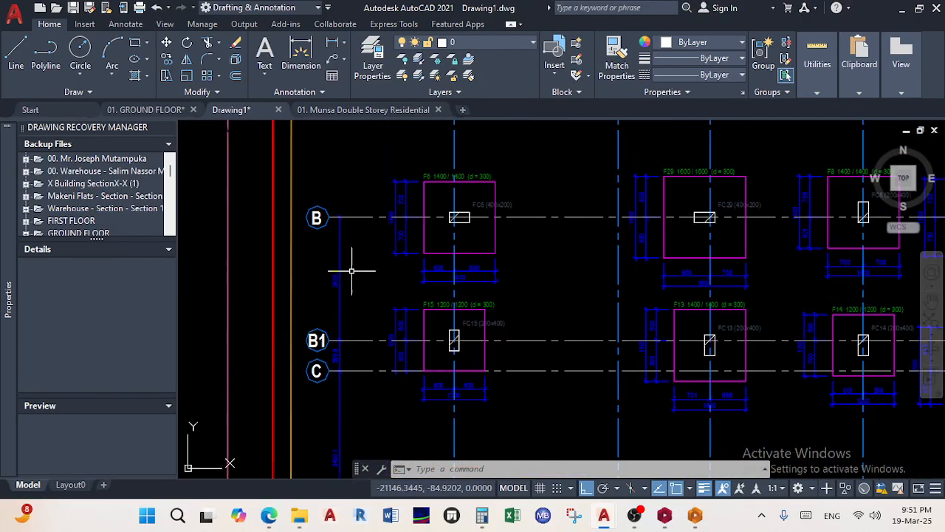
Restart Match Properties and pick the 3201 dimension as the style source
{"action": "left_click", "coordinate": [613, 65]}
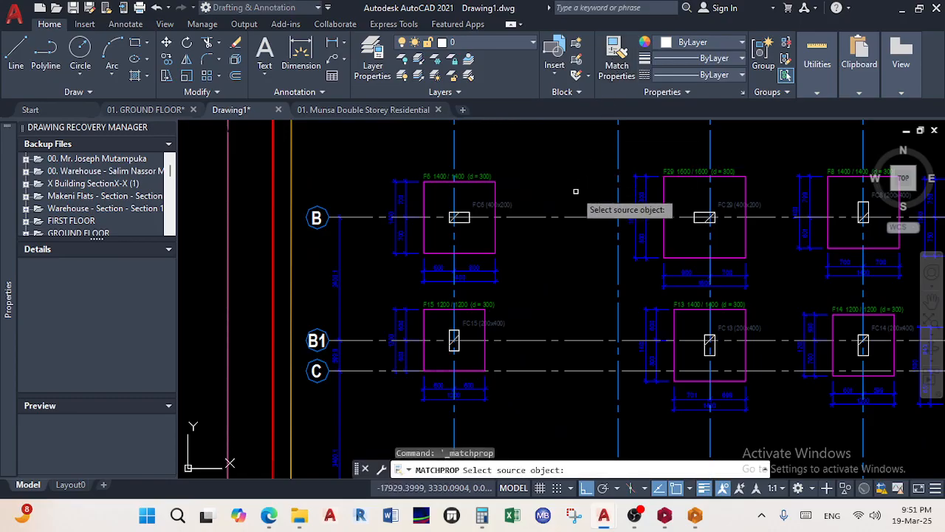
{"action": "middle_click_drag", "start_coordinate": [571, 198], "coordinate": [529, 354]}
{"action": "middle_click_drag", "start_coordinate": [509, 203], "coordinate": [486, 415]}
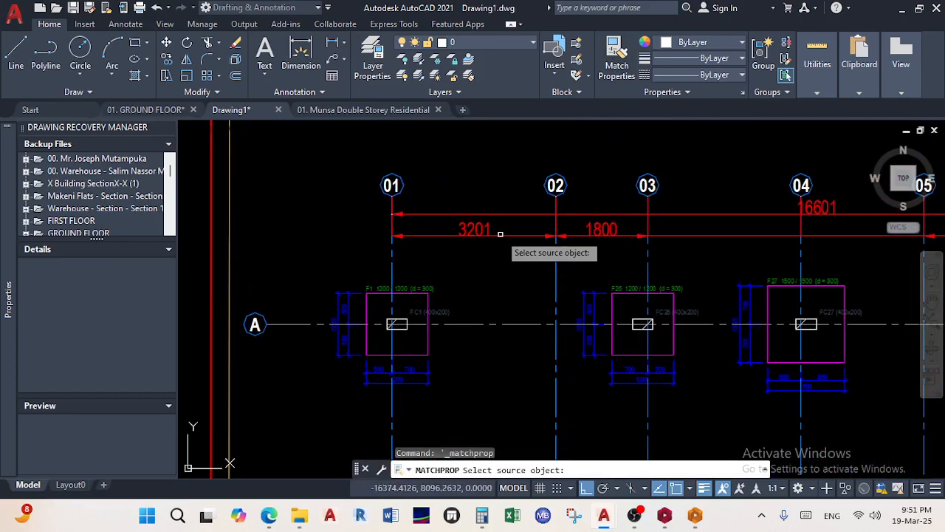
{"action": "left_click", "coordinate": [500, 237]}
{"action": "scroll", "coordinate": [500, 237], "scroll_direction": "down", "scroll_amount": 4}
{"action": "scroll", "coordinate": [561, 185], "scroll_direction": "up", "scroll_amount": 5}
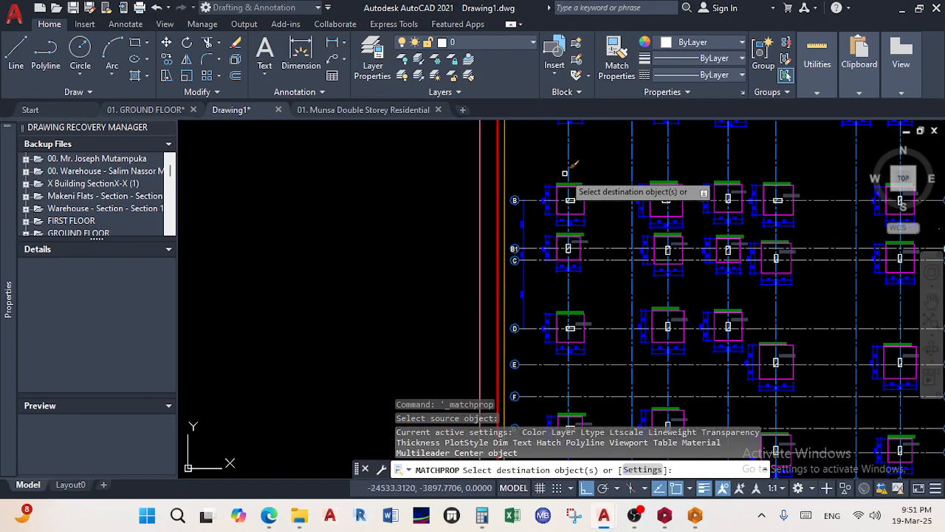
{"action": "scroll", "coordinate": [532, 222], "scroll_direction": "up", "scroll_amount": 4}
Give the 2400, 600 and below-row-C dimensions the red style, then end matching
{"action": "left_click", "coordinate": [455, 271]}
{"action": "left_click", "coordinate": [406, 219]}
{"action": "middle_click_drag", "start_coordinate": [440, 365], "coordinate": [451, 295]}
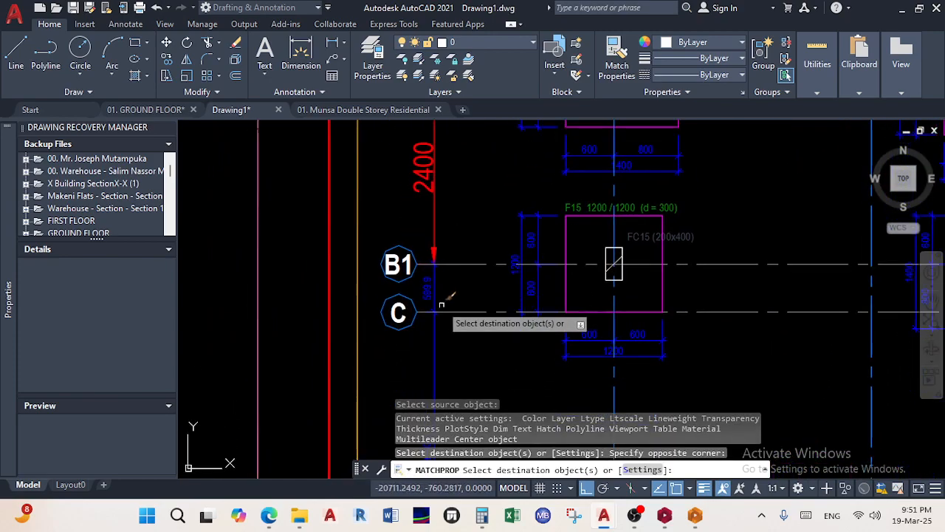
{"action": "left_click", "coordinate": [449, 302]}
{"action": "left_click", "coordinate": [422, 291]}
{"action": "left_click", "coordinate": [459, 362]}
{"action": "left_click", "coordinate": [418, 338]}
{"action": "scroll", "coordinate": [418, 333], "scroll_direction": "down", "scroll_amount": 6}
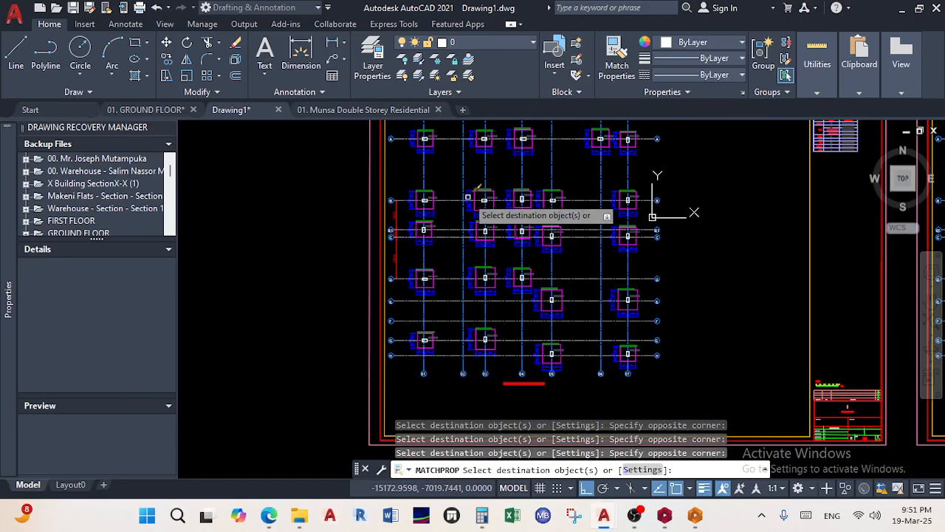
{"action": "middle_click_drag", "start_coordinate": [476, 214], "coordinate": [404, 312]}
{"action": "right_click", "coordinate": [483, 270]}
{"action": "left_click", "coordinate": [510, 280]}
Pan the view across the layout toward the first sheet
{"action": "scroll", "coordinate": [506, 282], "scroll_direction": "down", "scroll_amount": 4}
{"action": "middle_click_drag", "start_coordinate": [502, 284], "coordinate": [432, 249]}
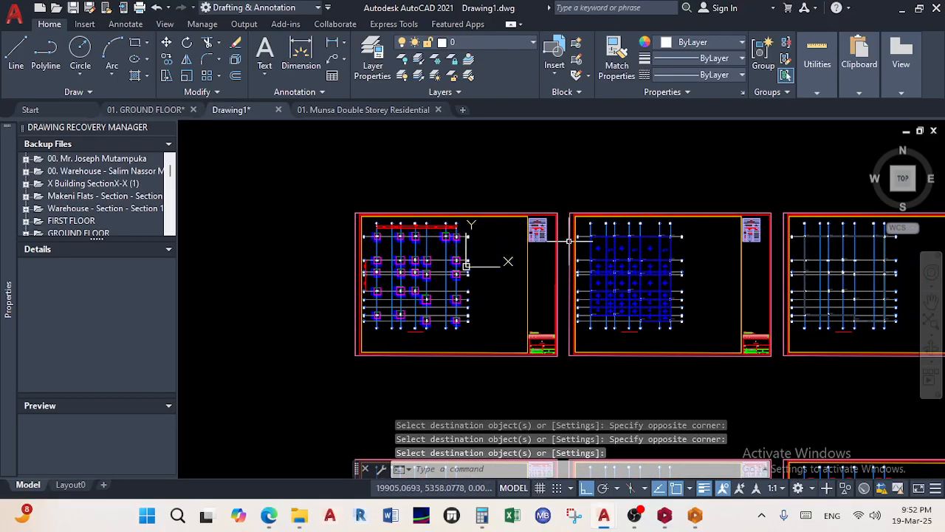
{"action": "scroll", "coordinate": [587, 232], "scroll_direction": "up", "scroll_amount": 4}
{"action": "scroll", "coordinate": [543, 263], "scroll_direction": "down", "scroll_amount": 2}
{"action": "middle_click_drag", "start_coordinate": [295, 267], "coordinate": [338, 259]}
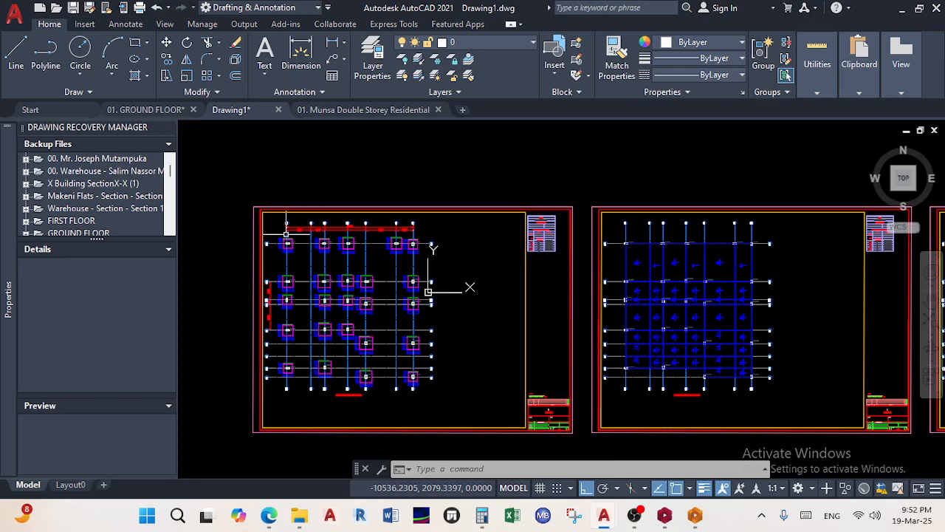
Select the top grid dimension chain: 3201, 1800, 4000, 2200 and the spans between
{"action": "scroll", "coordinate": [285, 235], "scroll_direction": "up", "scroll_amount": 3}
{"action": "left_click", "coordinate": [300, 235]}
{"action": "left_click", "coordinate": [294, 205]}
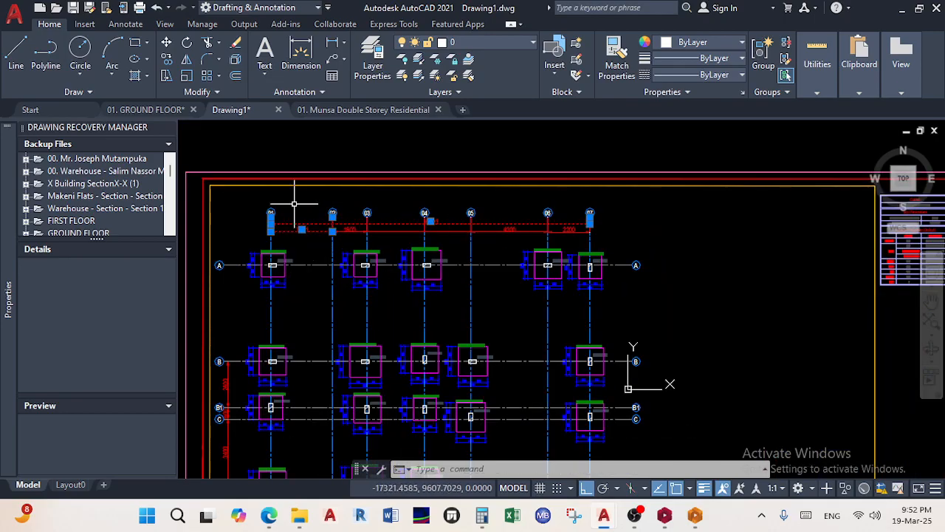
{"action": "scroll", "coordinate": [347, 234], "scroll_direction": "up", "scroll_amount": 4}
{"action": "left_click", "coordinate": [362, 242]}
{"action": "left_click", "coordinate": [347, 195]}
{"action": "left_click", "coordinate": [494, 248]}
{"action": "left_click", "coordinate": [462, 198]}
{"action": "left_click", "coordinate": [629, 243]}
{"action": "left_click", "coordinate": [596, 195]}
{"action": "left_click", "coordinate": [727, 237]}
{"action": "left_click", "coordinate": [707, 190]}
{"action": "middle_click_drag", "start_coordinate": [761, 223], "coordinate": [549, 240]}
{"action": "left_click", "coordinate": [720, 258]}
{"action": "left_click", "coordinate": [703, 203]}
Add the side grid dimensions 3400, 2400 and 600 to the selection
{"action": "scroll", "coordinate": [690, 226], "scroll_direction": "down", "scroll_amount": 4}
{"action": "middle_click_drag", "start_coordinate": [687, 232], "coordinate": [772, 180]}
{"action": "middle_click_drag", "start_coordinate": [478, 359], "coordinate": [493, 243]}
{"action": "scroll", "coordinate": [483, 257], "scroll_direction": "up", "scroll_amount": 4}
{"action": "left_click", "coordinate": [460, 272]}
{"action": "left_click", "coordinate": [402, 238]}
{"action": "middle_click_drag", "start_coordinate": [414, 237], "coordinate": [414, 351]}
{"action": "scroll", "coordinate": [430, 248], "scroll_direction": "up", "scroll_amount": 2}
{"action": "left_click", "coordinate": [526, 265]}
{"action": "left_click", "coordinate": [394, 190]}
{"action": "scroll", "coordinate": [424, 334], "scroll_direction": "up", "scroll_amount": 4}
{"action": "left_click", "coordinate": [439, 343]}
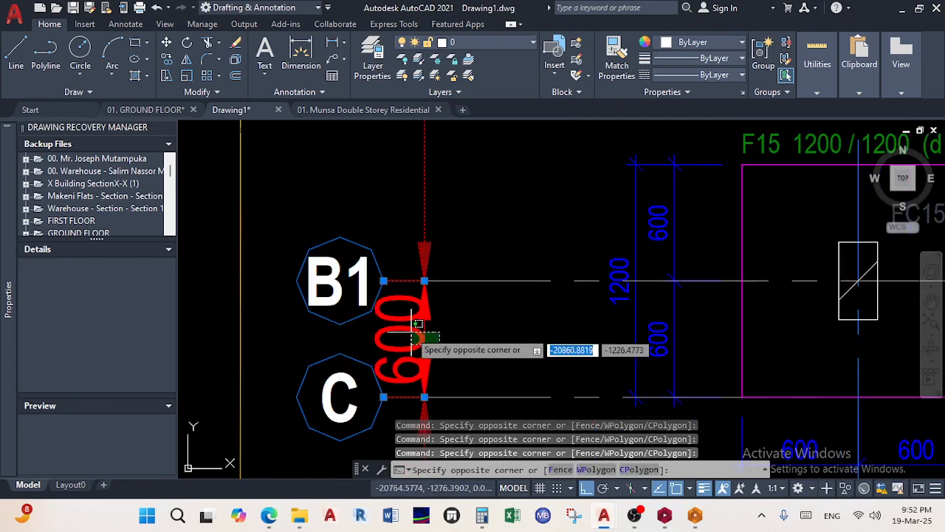
{"action": "left_click", "coordinate": [400, 310]}
{"action": "scroll", "coordinate": [472, 273], "scroll_direction": "down", "scroll_amount": 4}
{"action": "scroll", "coordinate": [525, 215], "scroll_direction": "down", "scroll_amount": 3}
{"action": "mouse_move", "coordinate": [525, 215]}
{"action": "middle_mouse_down"}
{"action": "mouse_move", "coordinate": [471, 360]}
{"action": "mouse_move", "coordinate": [463, 333]}
{"action": "middle_mouse_up"}
{"action": "scroll", "coordinate": [511, 220], "scroll_direction": "down", "scroll_amount": 3}
{"action": "scroll", "coordinate": [421, 211], "scroll_direction": "up", "scroll_amount": 4}
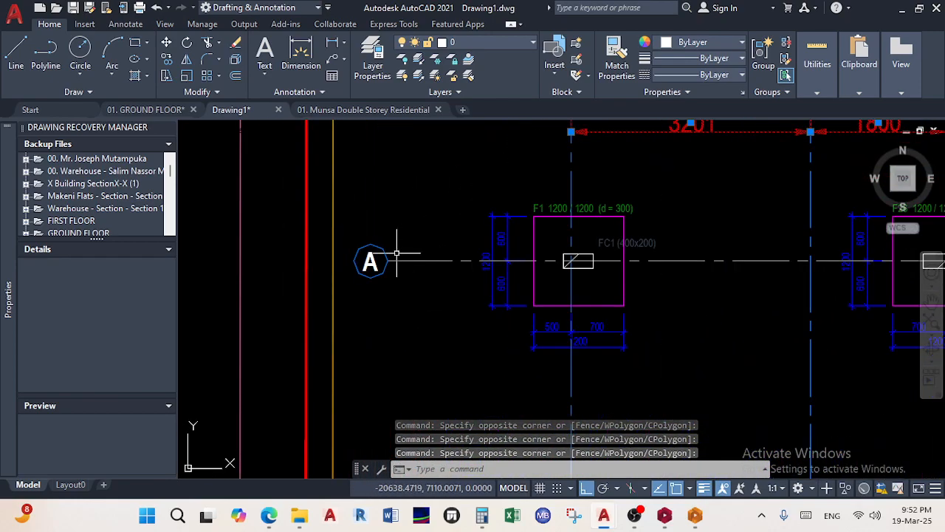
Copy the selected dimensions from grid bubble A onto the next sheet's bubble A
{"action": "left_click", "coordinate": [166, 59]}
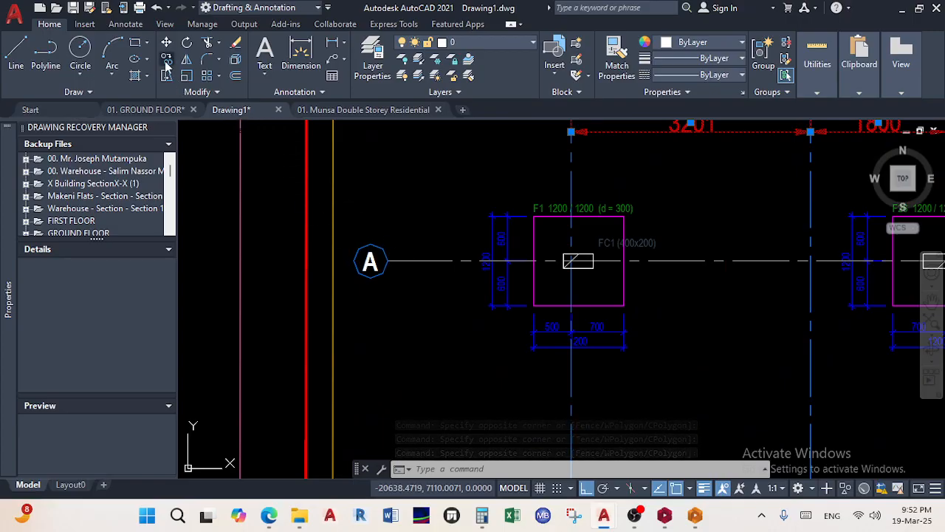
{"action": "left_click", "coordinate": [392, 261]}
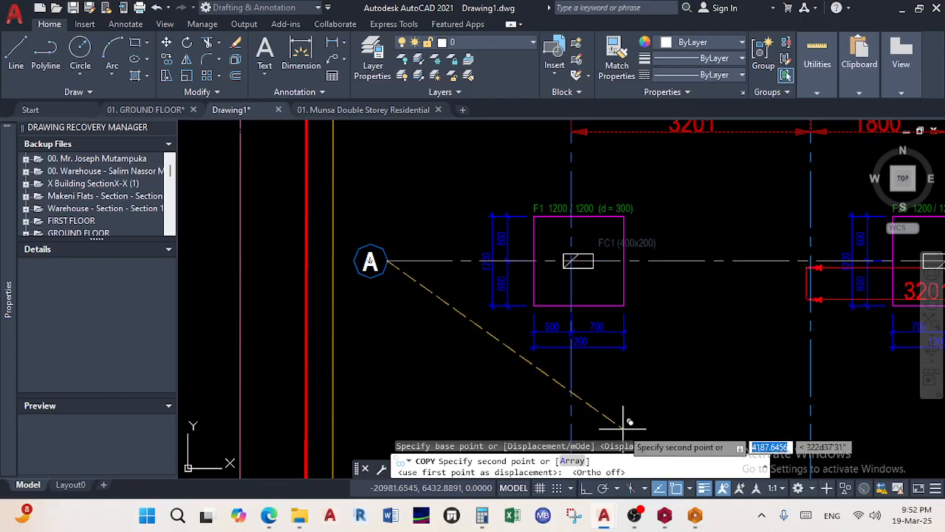
{"action": "scroll", "coordinate": [670, 316], "scroll_direction": "down", "scroll_amount": 10}
{"action": "middle_click_drag", "start_coordinate": [668, 316], "coordinate": [215, 390]}
{"action": "scroll", "coordinate": [482, 382], "scroll_direction": "up", "scroll_amount": 12}
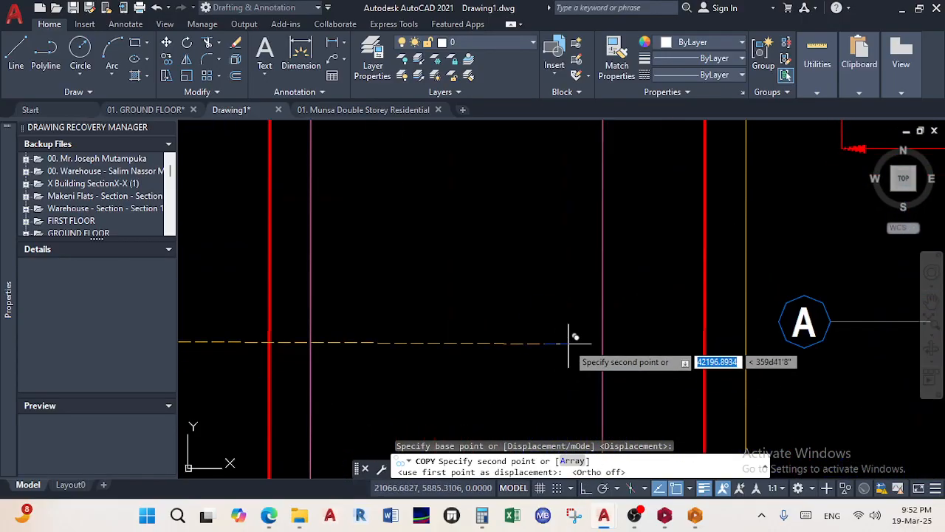
{"action": "middle_click_drag", "start_coordinate": [836, 320], "coordinate": [530, 313]}
{"action": "scroll", "coordinate": [532, 313], "scroll_direction": "up", "scroll_amount": 5}
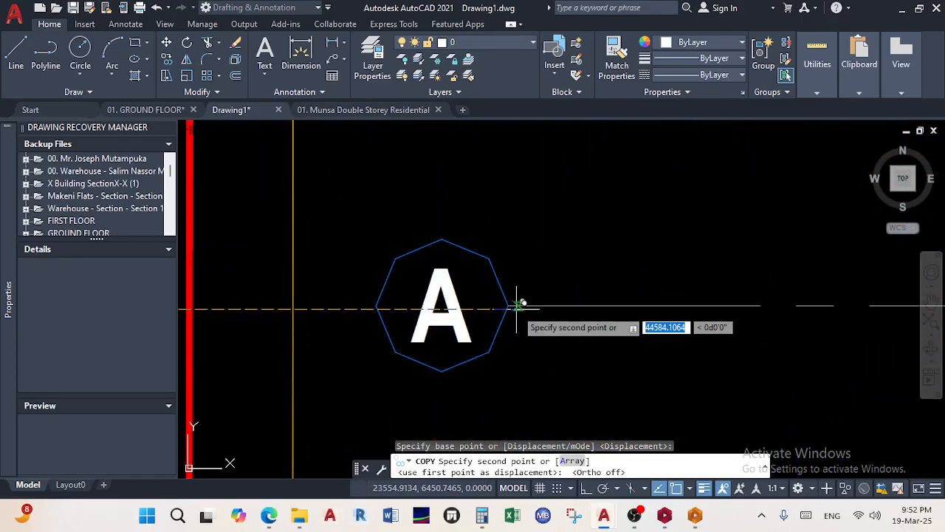
{"action": "scroll", "coordinate": [532, 386], "scroll_direction": "down", "scroll_amount": 8}
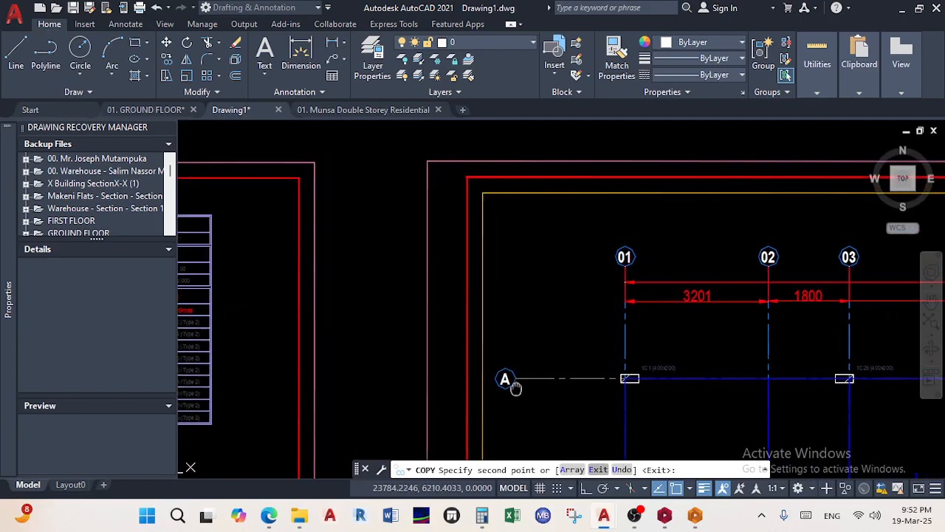
{"action": "middle_click_drag", "start_coordinate": [532, 386], "coordinate": [416, 364]}
{"action": "scroll", "coordinate": [669, 300], "scroll_direction": "down", "scroll_amount": 6}
{"action": "scroll", "coordinate": [430, 265], "scroll_direction": "down", "scroll_amount": 2}
{"action": "scroll", "coordinate": [588, 266], "scroll_direction": "up", "scroll_amount": 12}
{"action": "scroll", "coordinate": [619, 308], "scroll_direction": "up", "scroll_amount": 2}
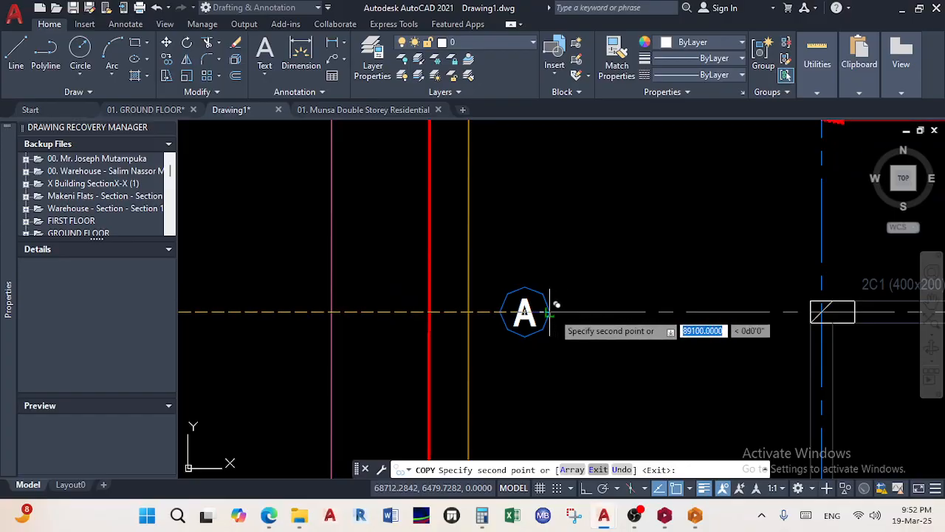
{"action": "scroll", "coordinate": [654, 246], "scroll_direction": "down", "scroll_amount": 8}
{"action": "scroll", "coordinate": [614, 304], "scroll_direction": "up", "scroll_amount": 2}
{"action": "scroll", "coordinate": [615, 304], "scroll_direction": "up", "scroll_amount": 8}
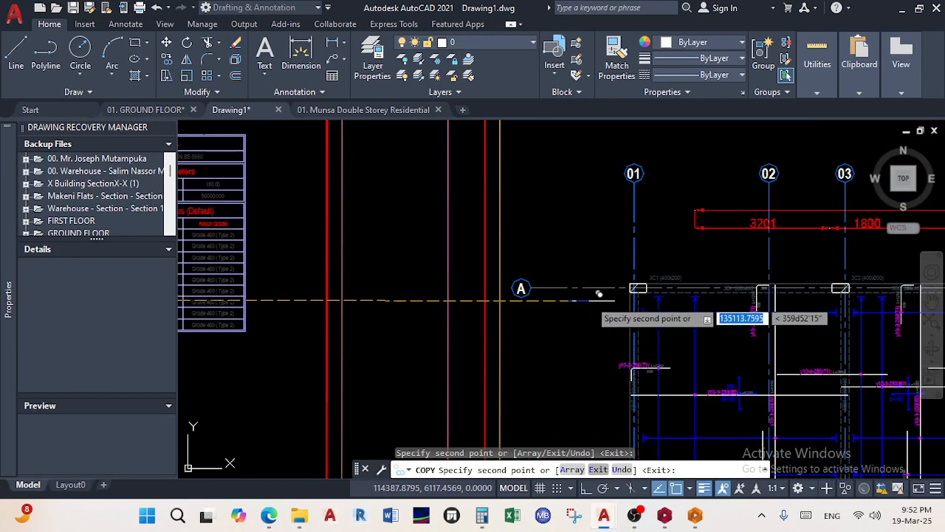
{"action": "left_click", "coordinate": [531, 288]}
Place another copy at the following sheet's bubble A and finish the copy command
{"action": "scroll", "coordinate": [346, 281], "scroll_direction": "down", "scroll_amount": 8}
{"action": "scroll", "coordinate": [622, 274], "scroll_direction": "up", "scroll_amount": 8}
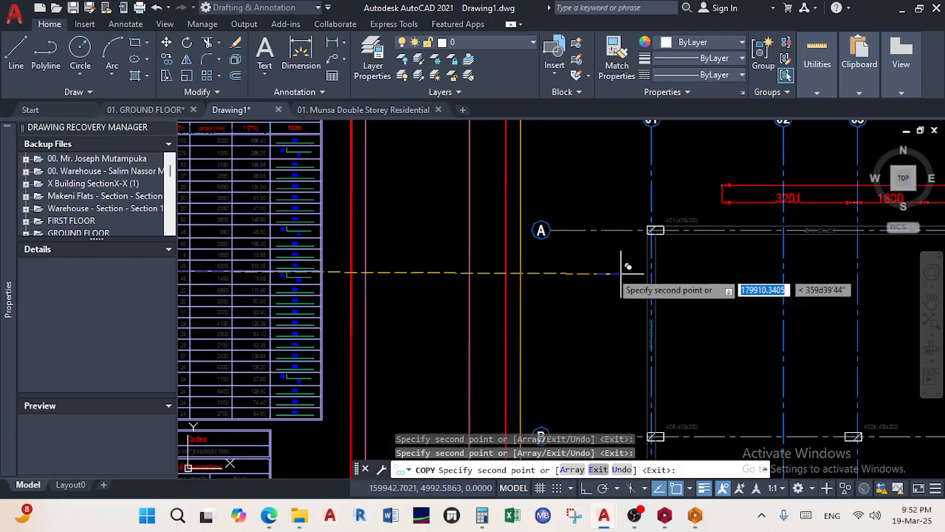
{"action": "left_click", "coordinate": [549, 231]}
{"action": "scroll", "coordinate": [578, 317], "scroll_direction": "down", "scroll_amount": 6}
{"action": "mouse_move", "coordinate": [576, 319]}
{"action": "middle_mouse_down"}
{"action": "mouse_move", "coordinate": [513, 277]}
{"action": "mouse_move", "coordinate": [466, 264]}
{"action": "middle_mouse_up"}
{"action": "right_click", "coordinate": [723, 303]}
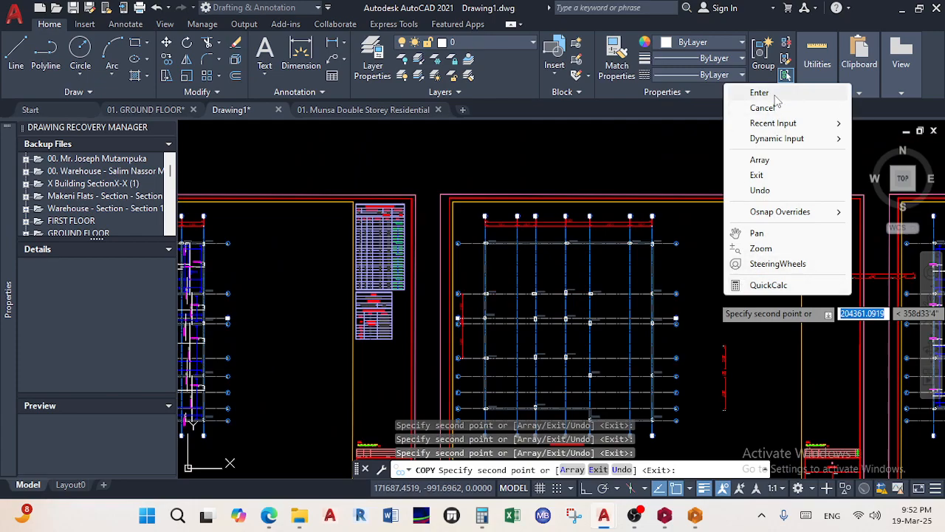
{"action": "left_click", "coordinate": [775, 96]}
{"action": "scroll", "coordinate": [473, 319], "scroll_direction": "up", "scroll_amount": 4}
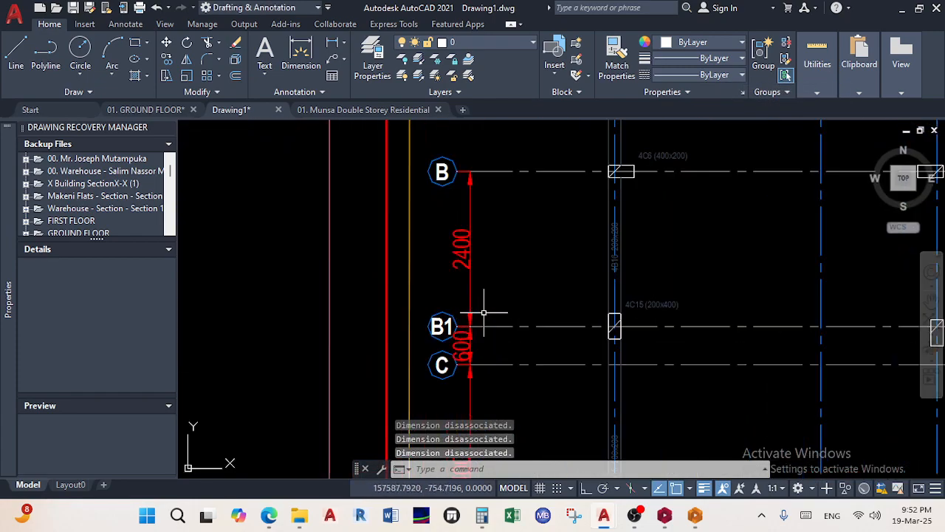
{"action": "scroll", "coordinate": [481, 317], "scroll_direction": "down", "scroll_amount": 8}
{"action": "middle_click_drag", "start_coordinate": [455, 350], "coordinate": [622, 254]}
{"action": "scroll", "coordinate": [353, 301], "scroll_direction": "down", "scroll_amount": 6}
{"action": "middle_click_drag", "start_coordinate": [347, 304], "coordinate": [499, 258]}
{"action": "scroll", "coordinate": [435, 301], "scroll_direction": "up", "scroll_amount": 4}
{"action": "scroll", "coordinate": [411, 246], "scroll_direction": "up", "scroll_amount": 9}
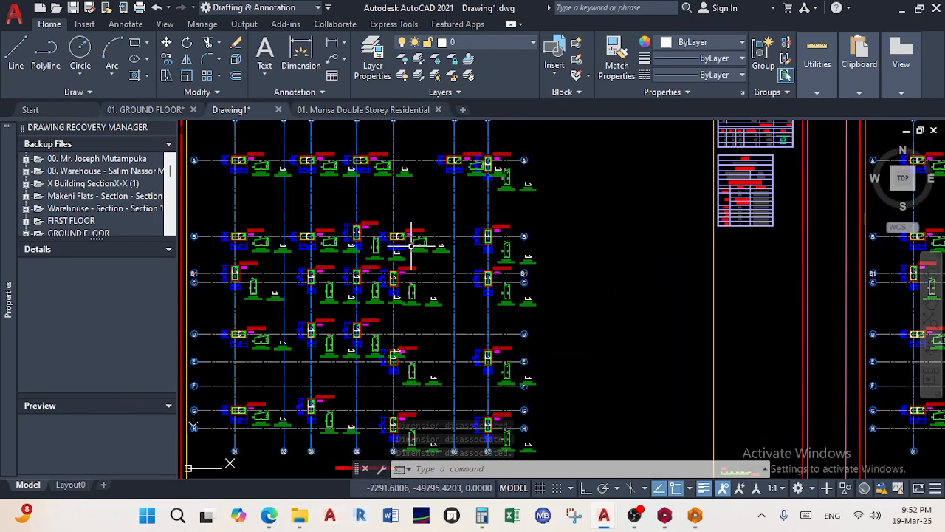
{"action": "middle_click_drag", "start_coordinate": [251, 198], "coordinate": [337, 304]}
{"action": "middle_click_drag", "start_coordinate": [228, 244], "coordinate": [480, 242]}
{"action": "scroll", "coordinate": [480, 243], "scroll_direction": "up", "scroll_amount": 4}
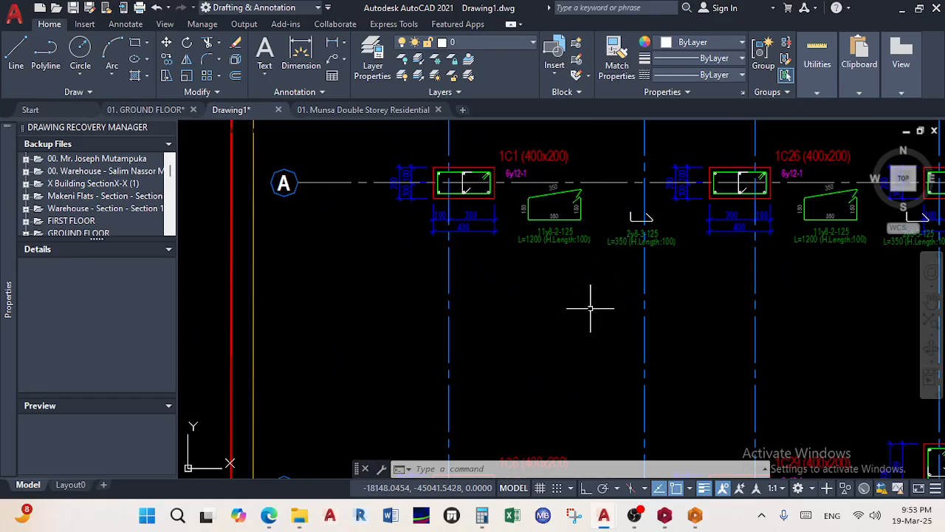
{"action": "middle_click_drag", "start_coordinate": [665, 283], "coordinate": [365, 304]}
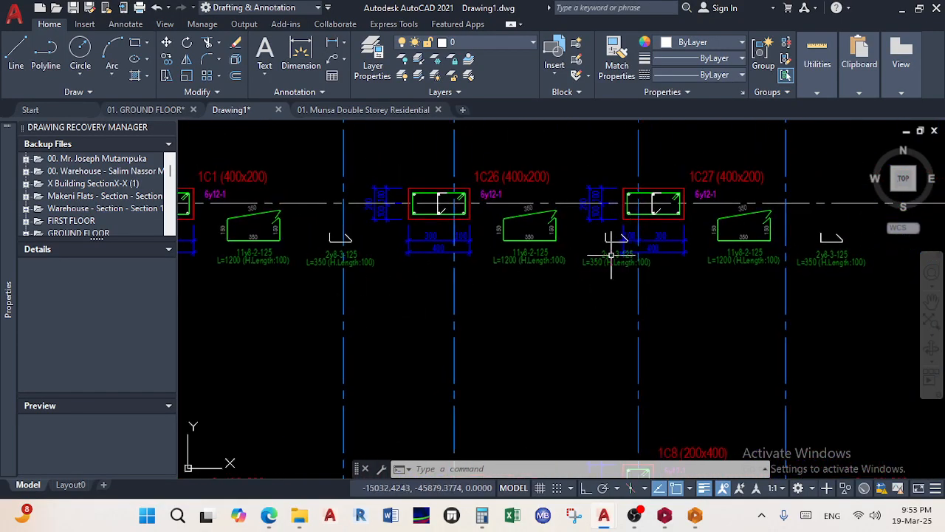
{"action": "scroll", "coordinate": [612, 255], "scroll_direction": "down", "scroll_amount": 4}
{"action": "scroll", "coordinate": [614, 250], "scroll_direction": "up", "scroll_amount": 6}
{"action": "middle_click_drag", "start_coordinate": [531, 313], "coordinate": [537, 315]}
{"action": "scroll", "coordinate": [537, 310], "scroll_direction": "up", "scroll_amount": 5}
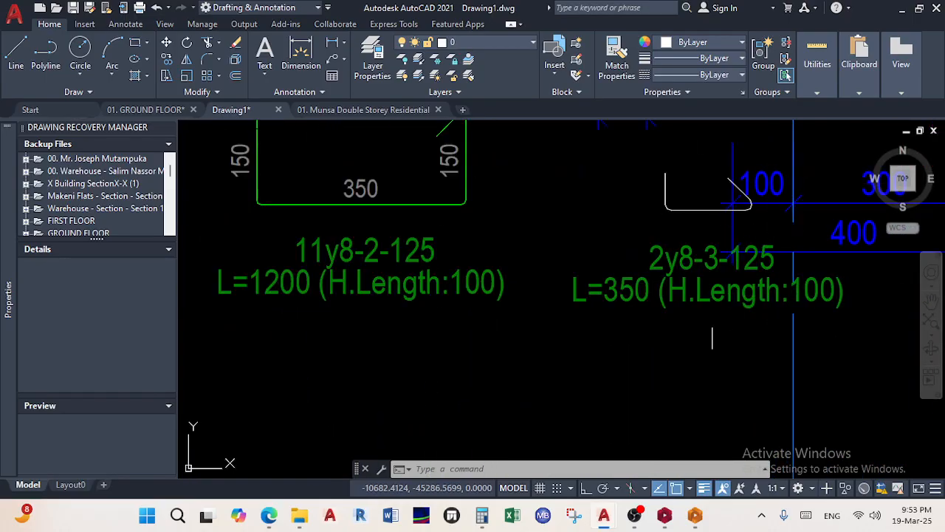
{"action": "left_click", "coordinate": [680, 353]}
{"action": "left_click", "coordinate": [640, 192]}
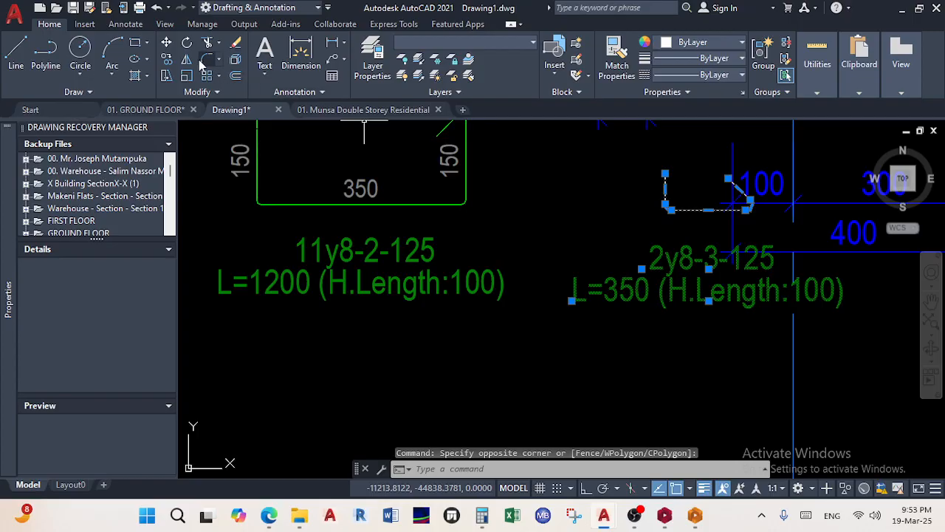
{"action": "left_click", "coordinate": [167, 43]}
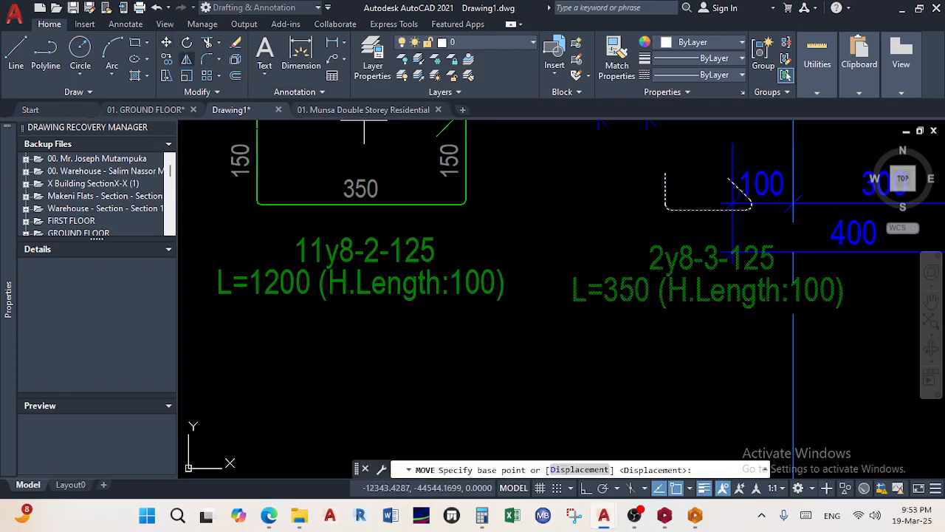
{"action": "left_click", "coordinate": [698, 210]}
{"action": "left_click", "coordinate": [380, 333]}
{"action": "scroll", "coordinate": [542, 332], "scroll_direction": "down", "scroll_amount": 5}
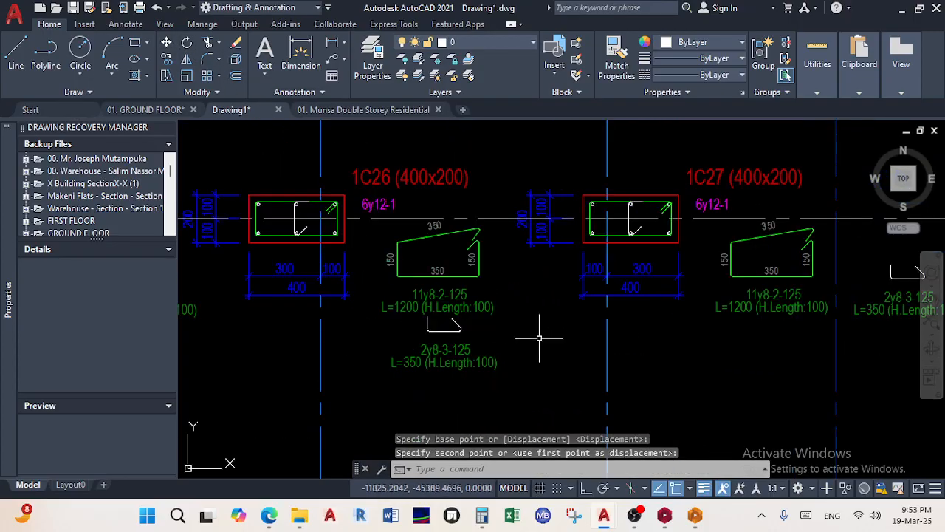
{"action": "scroll", "coordinate": [376, 287], "scroll_direction": "up", "scroll_amount": 2}
{"action": "scroll", "coordinate": [468, 247], "scroll_direction": "down", "scroll_amount": 5}
{"action": "scroll", "coordinate": [472, 288], "scroll_direction": "up", "scroll_amount": 5}
{"action": "middle_click_drag", "start_coordinate": [584, 310], "coordinate": [611, 279]}
{"action": "left_click", "coordinate": [583, 340]}
{"action": "left_click", "coordinate": [553, 243]}
{"action": "scroll", "coordinate": [552, 247], "scroll_direction": "down", "scroll_amount": 5}
{"action": "middle_click_drag", "start_coordinate": [555, 257], "coordinate": [741, 286]}
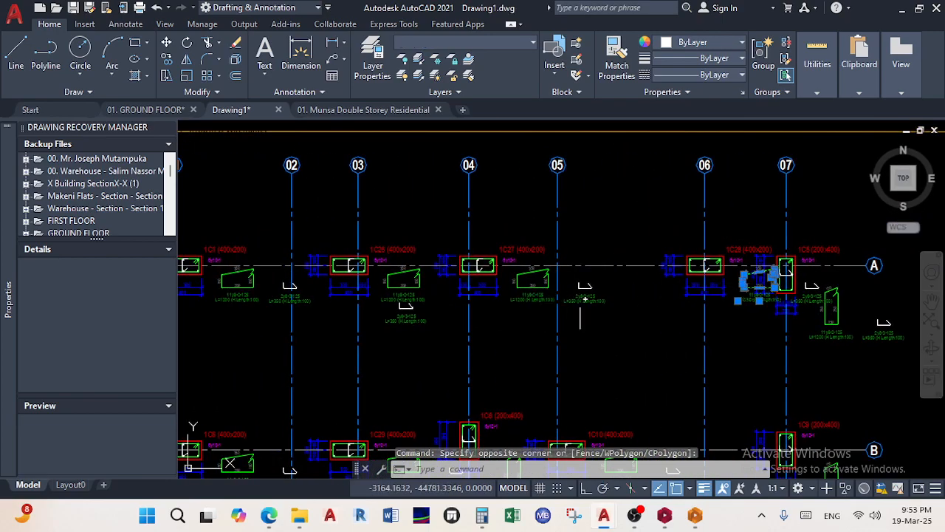
{"action": "scroll", "coordinate": [785, 266], "scroll_direction": "up", "scroll_amount": 6}
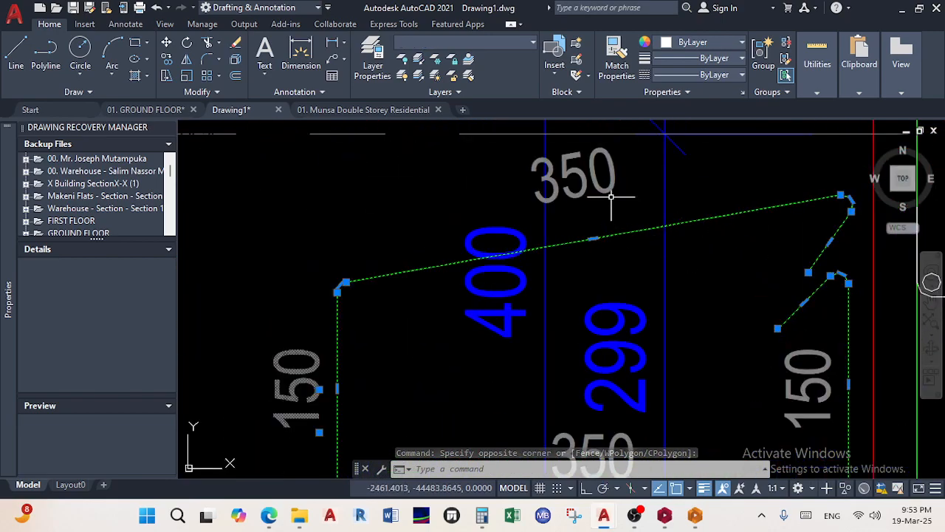
{"action": "scroll", "coordinate": [611, 222], "scroll_direction": "down", "scroll_amount": 4}
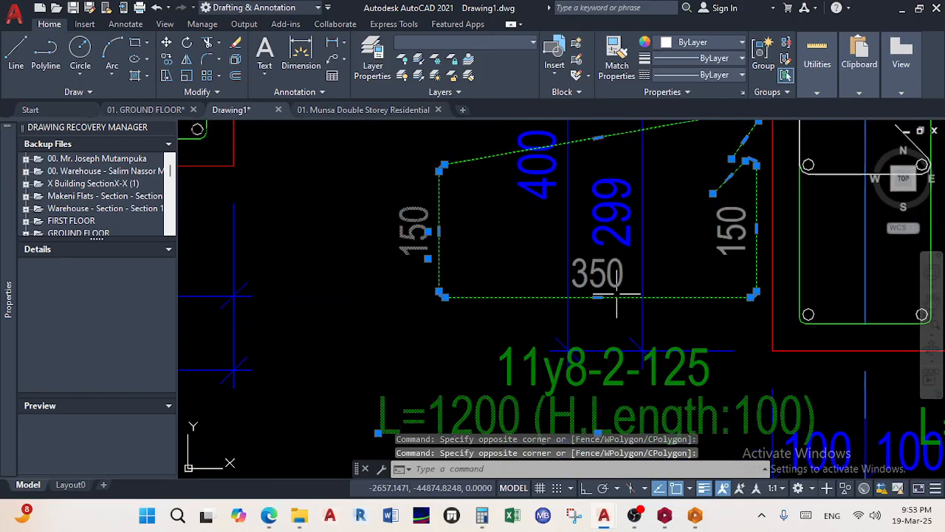
{"action": "left_click", "coordinate": [596, 269]}
{"action": "left_click", "coordinate": [742, 244]}
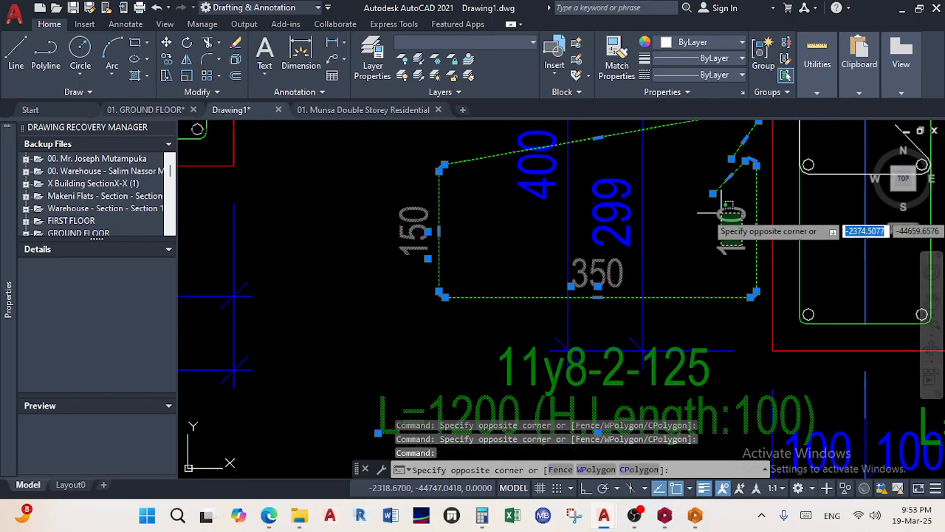
{"action": "scroll", "coordinate": [742, 244], "scroll_direction": "down", "scroll_amount": 7}
{"action": "scroll", "coordinate": [676, 240], "scroll_direction": "up", "scroll_amount": 3}
{"action": "scroll", "coordinate": [676, 239], "scroll_direction": "up", "scroll_amount": 2}
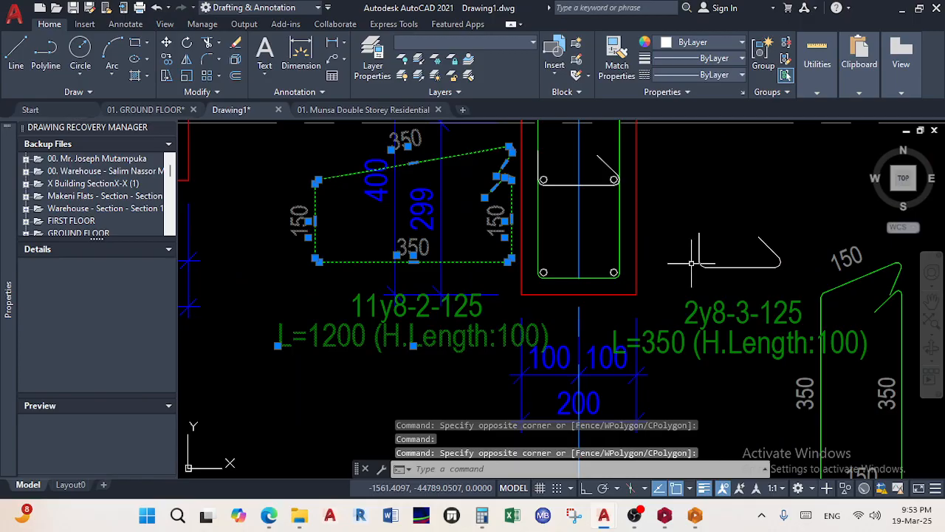
{"action": "left_click", "coordinate": [711, 316]}
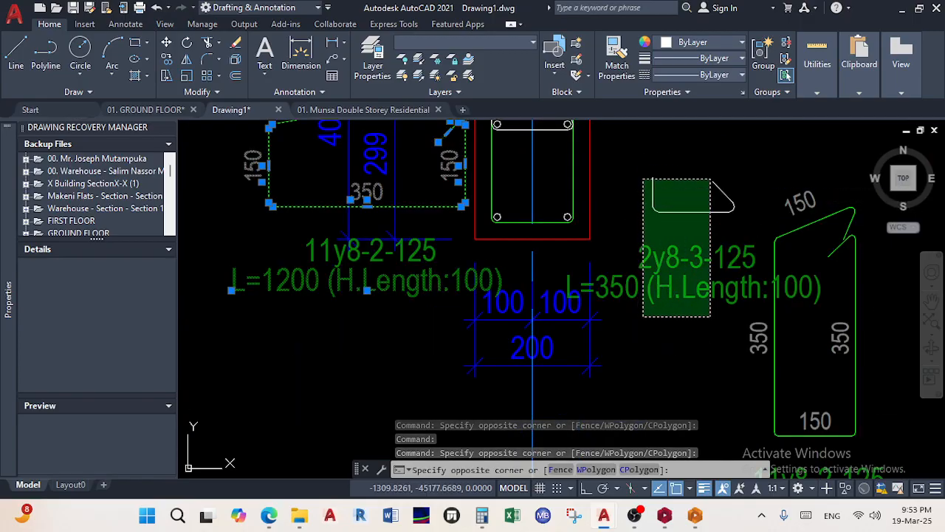
{"action": "left_click", "coordinate": [650, 197]}
{"action": "scroll", "coordinate": [674, 252], "scroll_direction": "down", "scroll_amount": 4}
{"action": "middle_click_drag", "start_coordinate": [673, 252], "coordinate": [706, 245]}
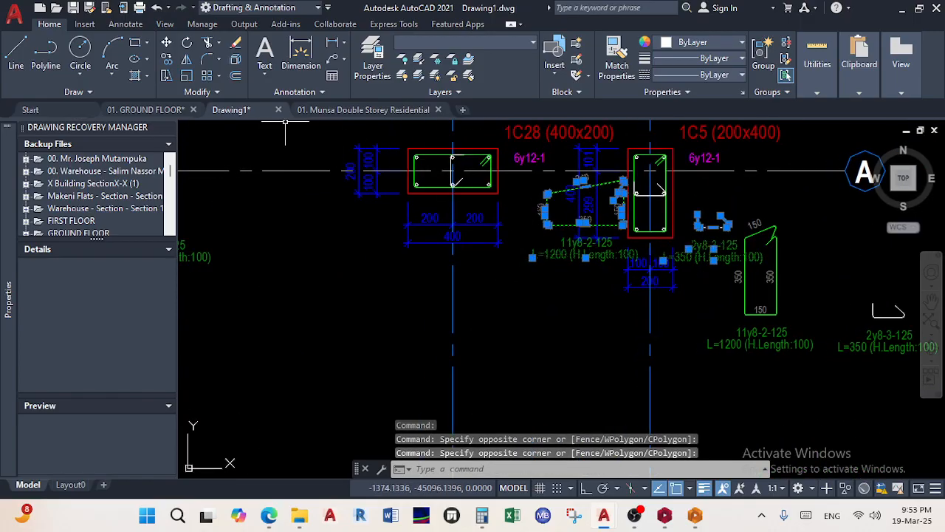
{"action": "left_click", "coordinate": [167, 42]}
{"action": "left_click", "coordinate": [565, 252]}
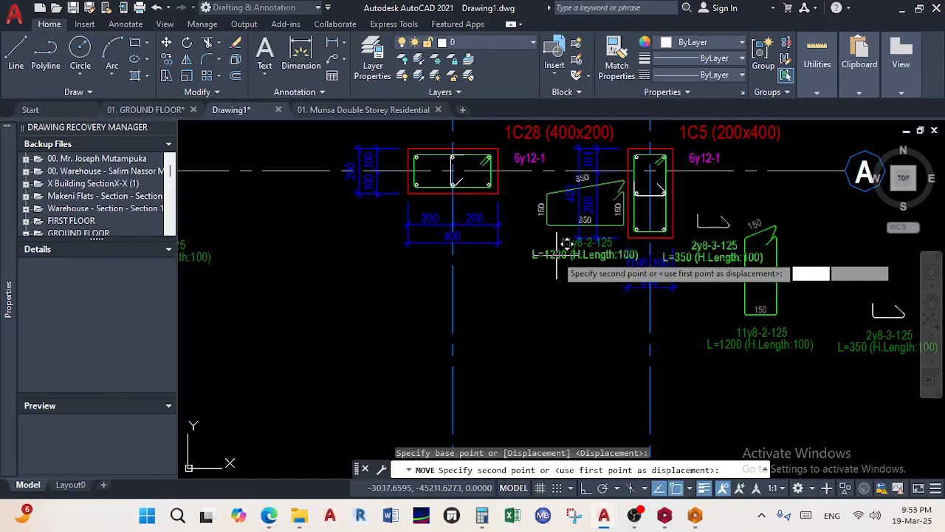
{"action": "left_click", "coordinate": [350, 334]}
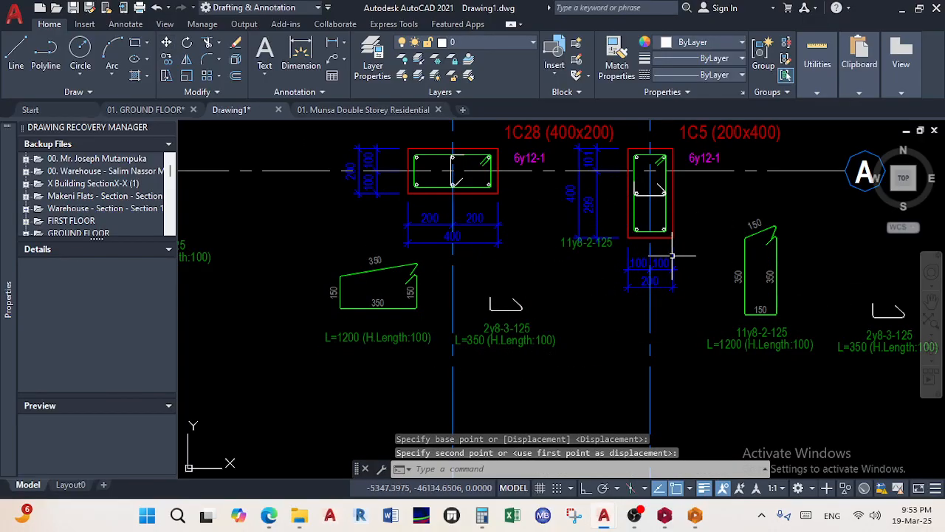
{"action": "scroll", "coordinate": [597, 274], "scroll_direction": "down", "scroll_amount": 2}
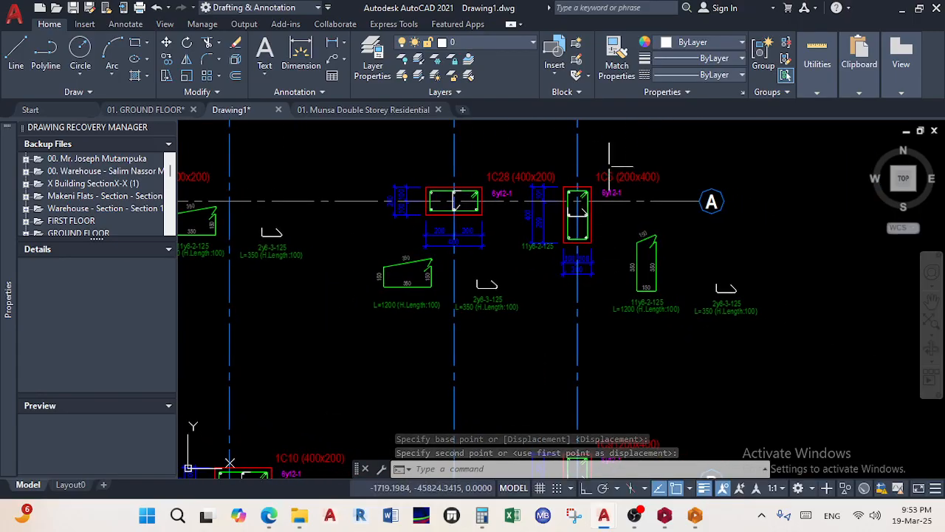
{"action": "scroll", "coordinate": [454, 201], "scroll_direction": "down", "scroll_amount": 4}
{"action": "scroll", "coordinate": [516, 313], "scroll_direction": "up", "scroll_amount": 4}
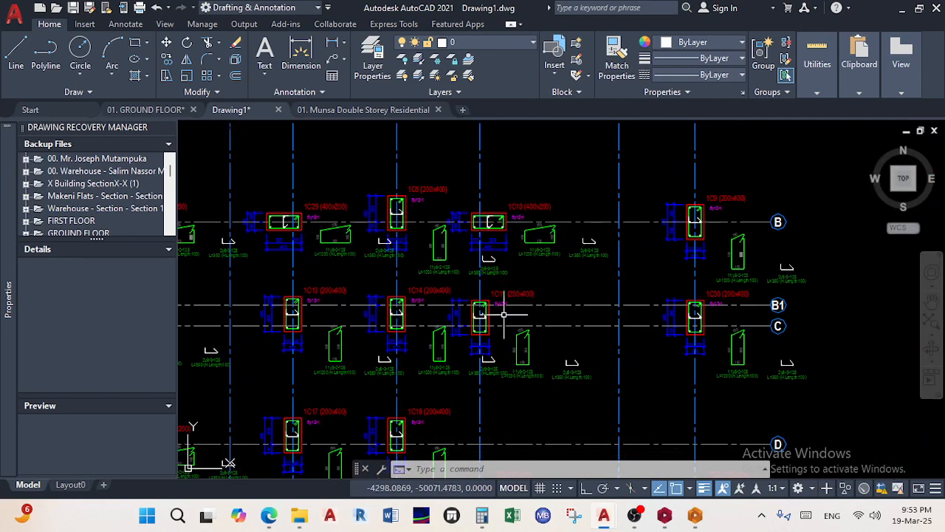
{"action": "scroll", "coordinate": [757, 293], "scroll_direction": "down", "scroll_amount": 2}
{"action": "scroll", "coordinate": [511, 296], "scroll_direction": "up", "scroll_amount": 2}
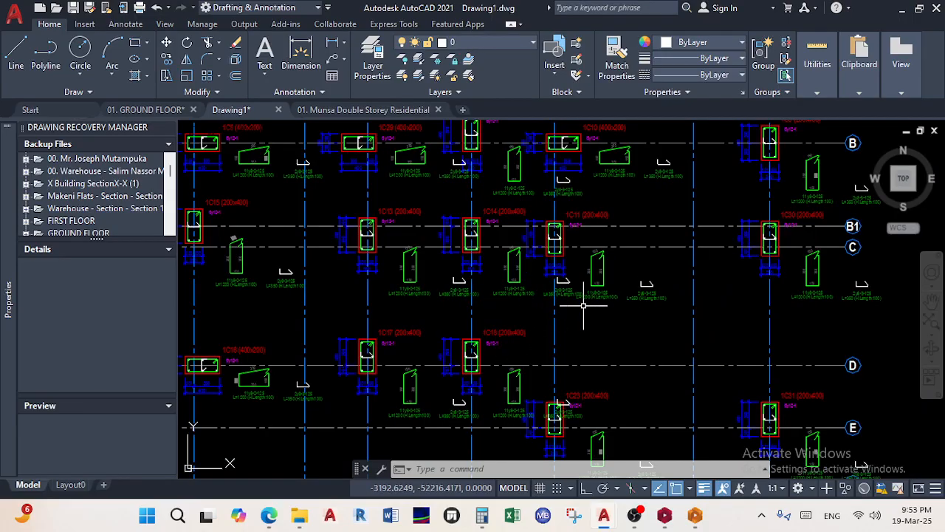
{"action": "middle_click_drag", "start_coordinate": [562, 313], "coordinate": [709, 334]}
{"action": "scroll", "coordinate": [366, 249], "scroll_direction": "up", "scroll_amount": 2}
{"action": "scroll", "coordinate": [425, 314], "scroll_direction": "down", "scroll_amount": 6}
{"action": "middle_click_drag", "start_coordinate": [451, 334], "coordinate": [487, 227]}
{"action": "scroll", "coordinate": [489, 342], "scroll_direction": "up", "scroll_amount": 4}
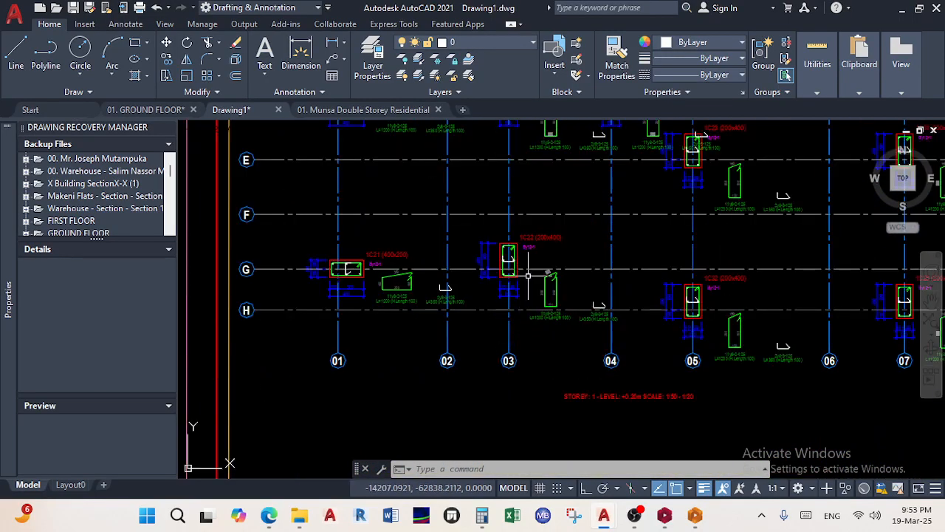
{"action": "scroll", "coordinate": [528, 275], "scroll_direction": "down", "scroll_amount": 2}
{"action": "scroll", "coordinate": [561, 258], "scroll_direction": "up", "scroll_amount": 4}
{"action": "scroll", "coordinate": [273, 277], "scroll_direction": "up", "scroll_amount": 2}
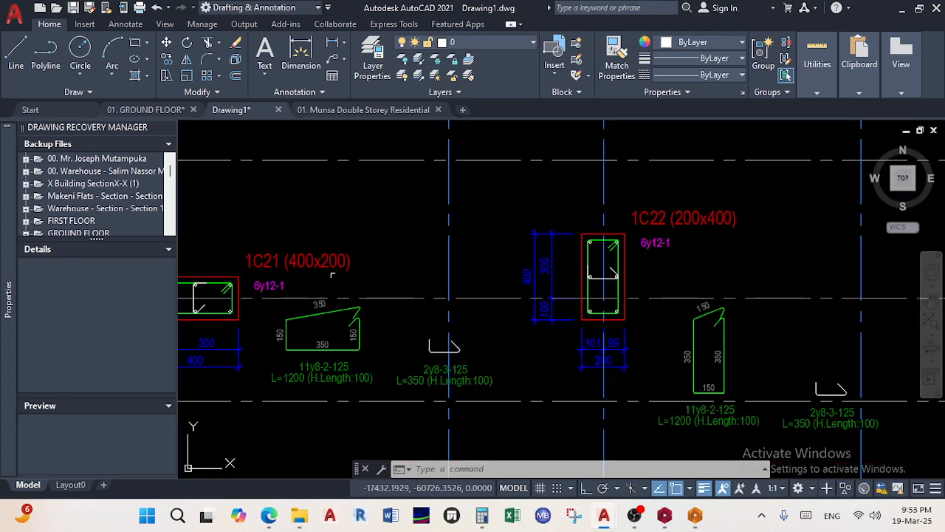
{"action": "scroll", "coordinate": [305, 272], "scroll_direction": "down", "scroll_amount": 3}
{"action": "middle_click_drag", "start_coordinate": [417, 316], "coordinate": [420, 317]}
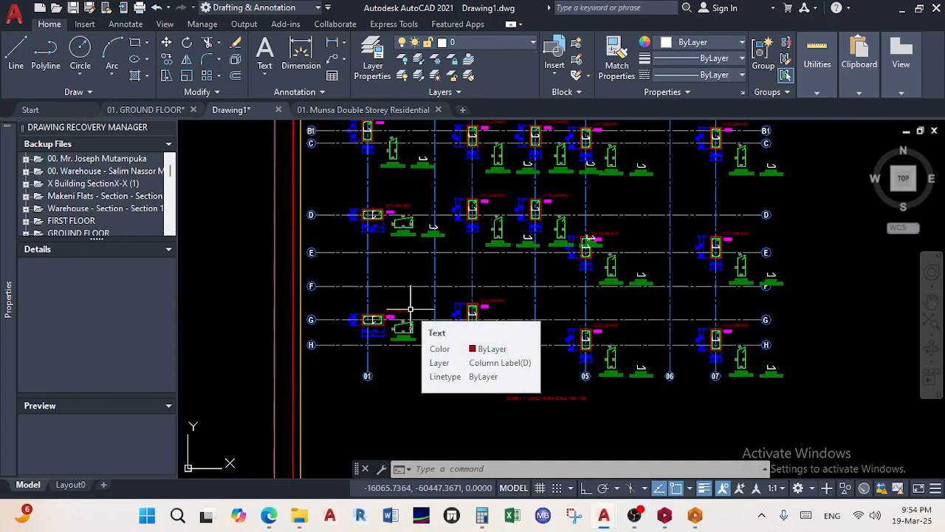
{"action": "scroll", "coordinate": [411, 308], "scroll_direction": "down", "scroll_amount": 6}
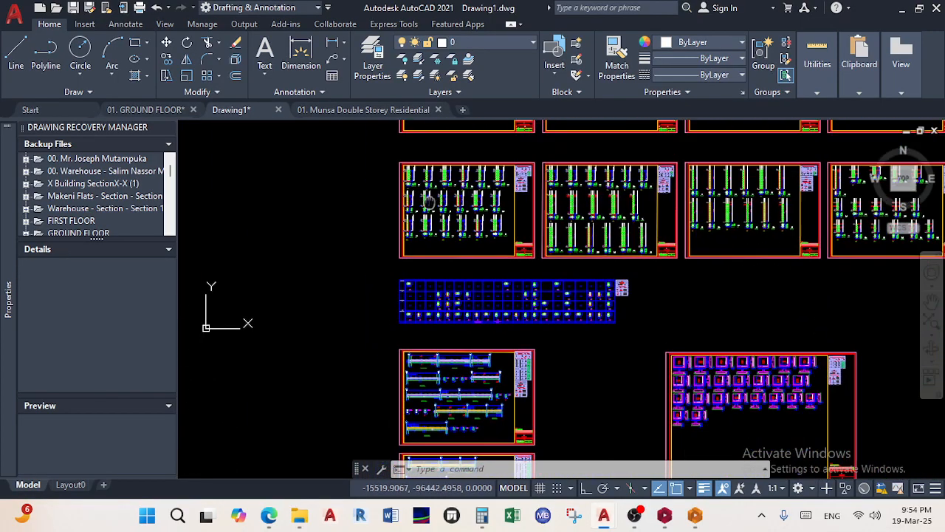
Switch from model space to the Layout0 sheet
{"action": "scroll", "coordinate": [446, 383], "scroll_direction": "up", "scroll_amount": 5}
{"action": "scroll", "coordinate": [432, 268], "scroll_direction": "up", "scroll_amount": 5}
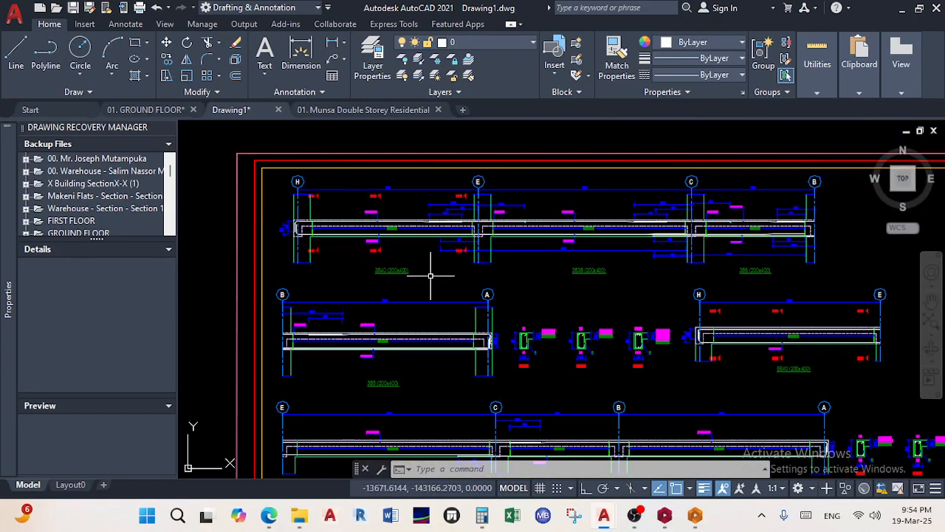
{"action": "scroll", "coordinate": [282, 224], "scroll_direction": "down", "scroll_amount": 5}
{"action": "scroll", "coordinate": [343, 368], "scroll_direction": "up", "scroll_amount": 5}
{"action": "scroll", "coordinate": [343, 368], "scroll_direction": "down", "scroll_amount": 5}
{"action": "scroll", "coordinate": [342, 368], "scroll_direction": "down", "scroll_amount": 6}
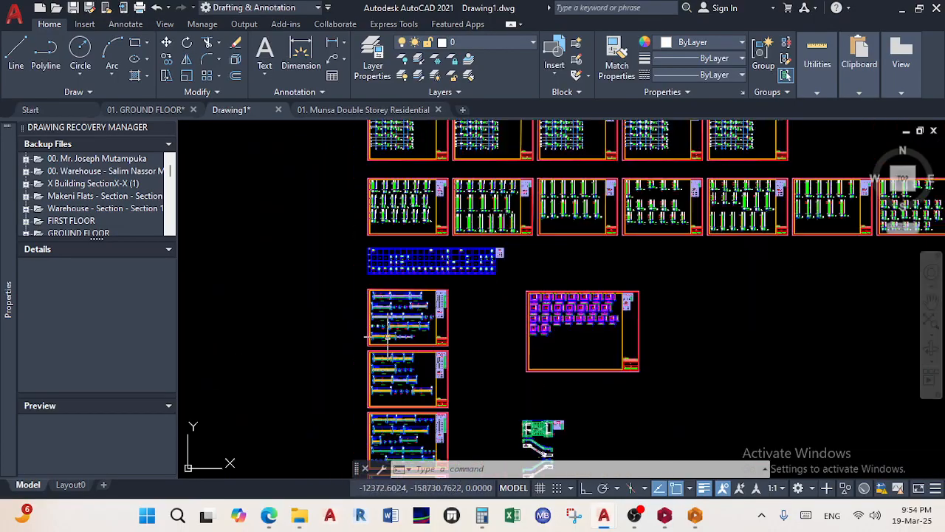
{"action": "scroll", "coordinate": [453, 326], "scroll_direction": "down", "scroll_amount": 2}
{"action": "scroll", "coordinate": [514, 328], "scroll_direction": "down", "scroll_amount": 2}
{"action": "middle_click_drag", "start_coordinate": [514, 328], "coordinate": [494, 443]}
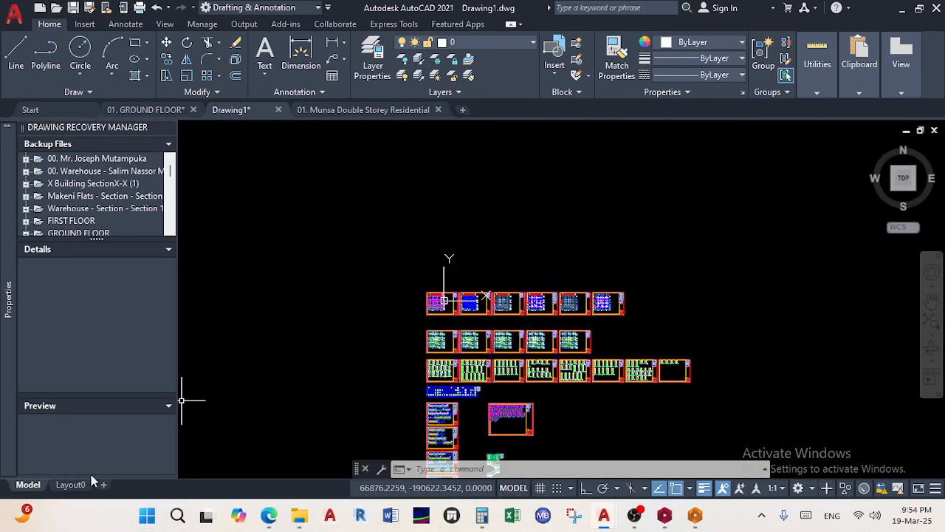
{"action": "left_click", "coordinate": [71, 484]}
Review Layout0's page setup and printer list, closing the dialogs without changes
{"action": "right_click", "coordinate": [72, 486]}
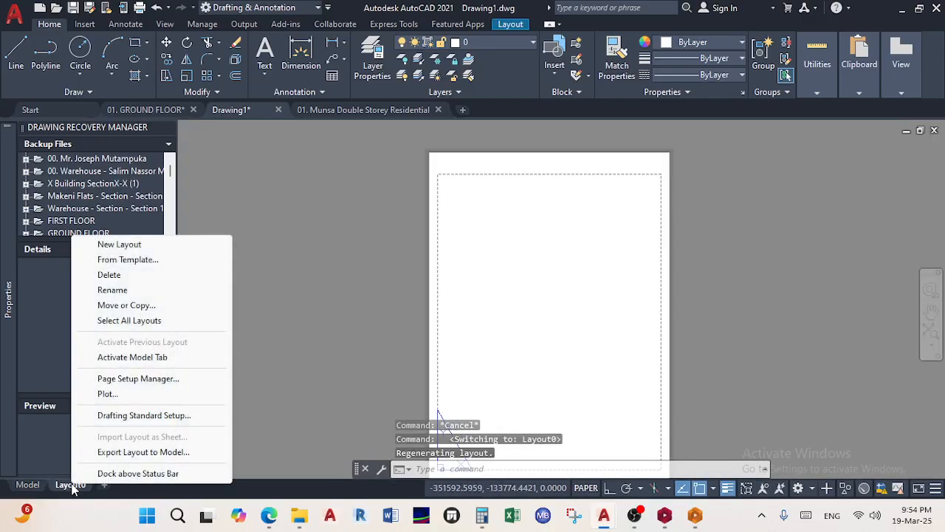
{"action": "left_click", "coordinate": [157, 378]}
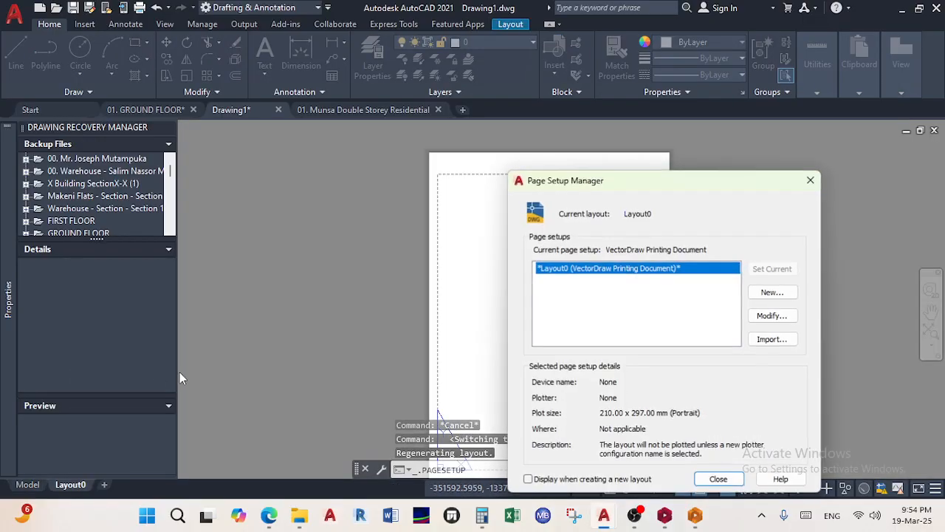
{"action": "left_click", "coordinate": [768, 317]}
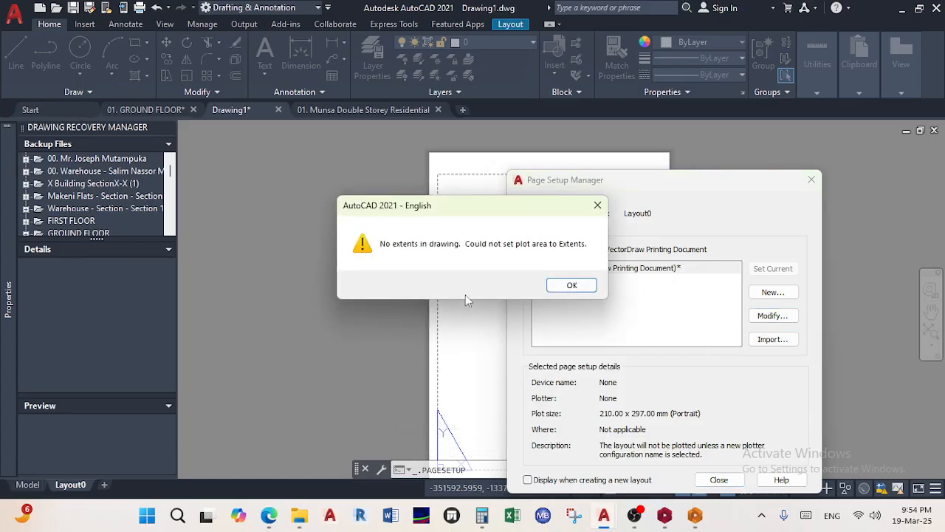
{"action": "left_click", "coordinate": [556, 287]}
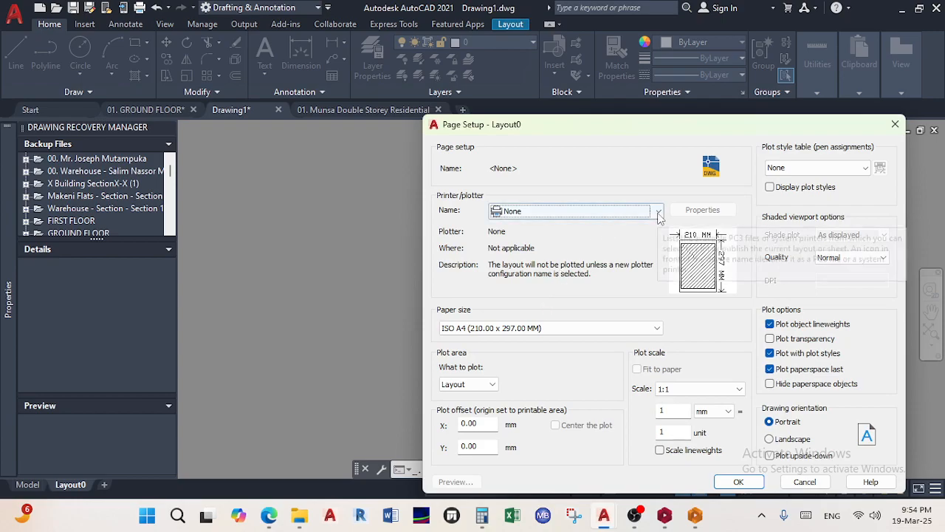
{"action": "left_click", "coordinate": [658, 211]}
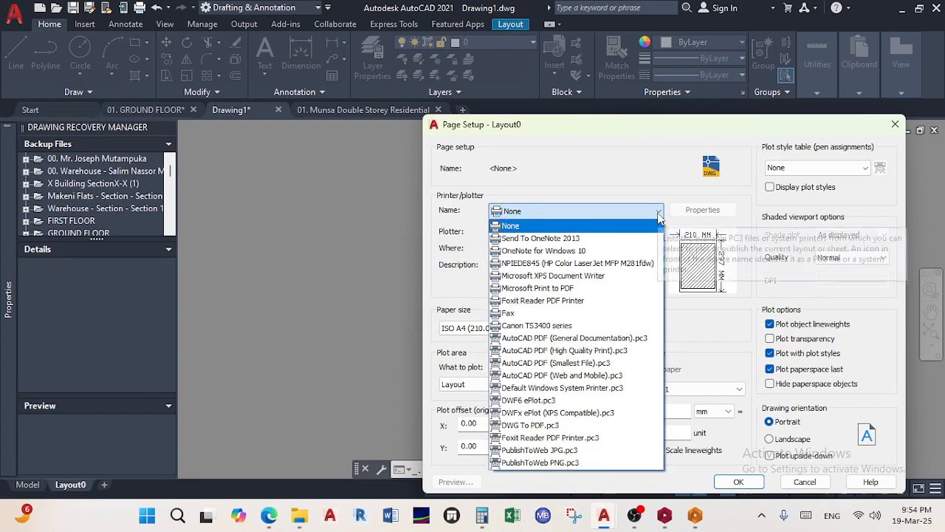
{"action": "left_click", "coordinate": [900, 128]}
{"action": "left_click", "coordinate": [895, 124]}
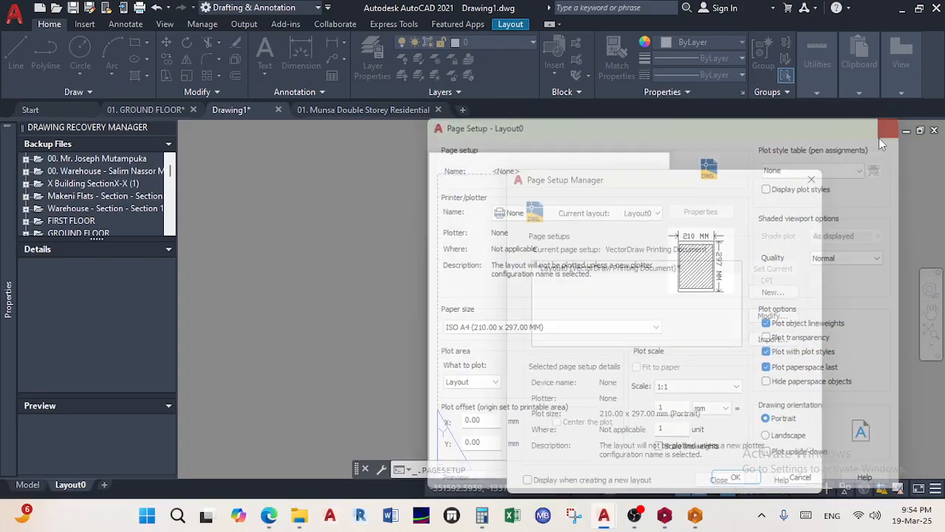
{"action": "left_click", "coordinate": [811, 179]}
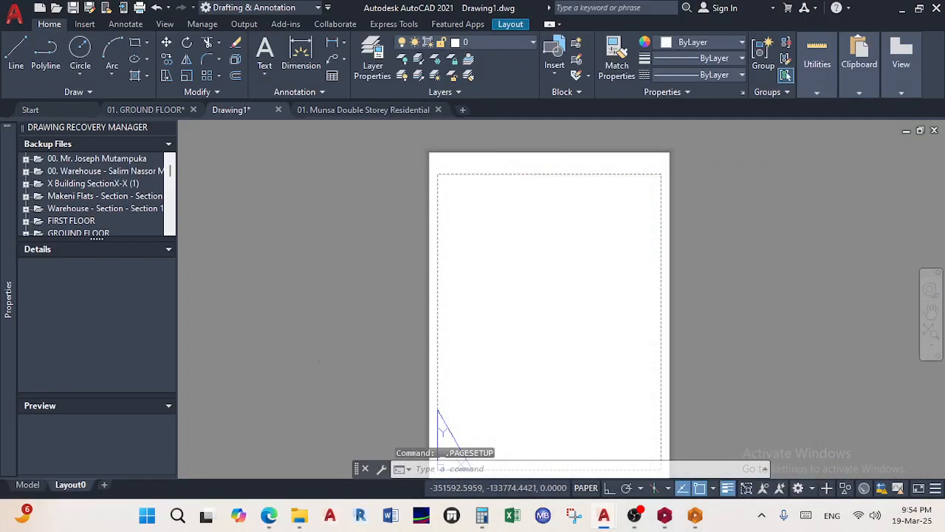
Choose From Template for Layout0 to list template files, then bring the Teams meeting forward
{"action": "right_click", "coordinate": [68, 490]}
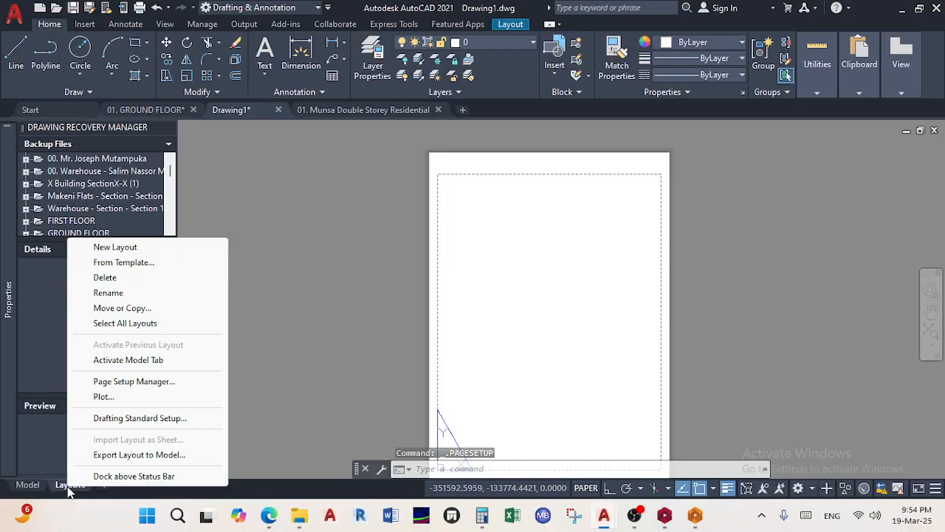
{"action": "left_click", "coordinate": [152, 263]}
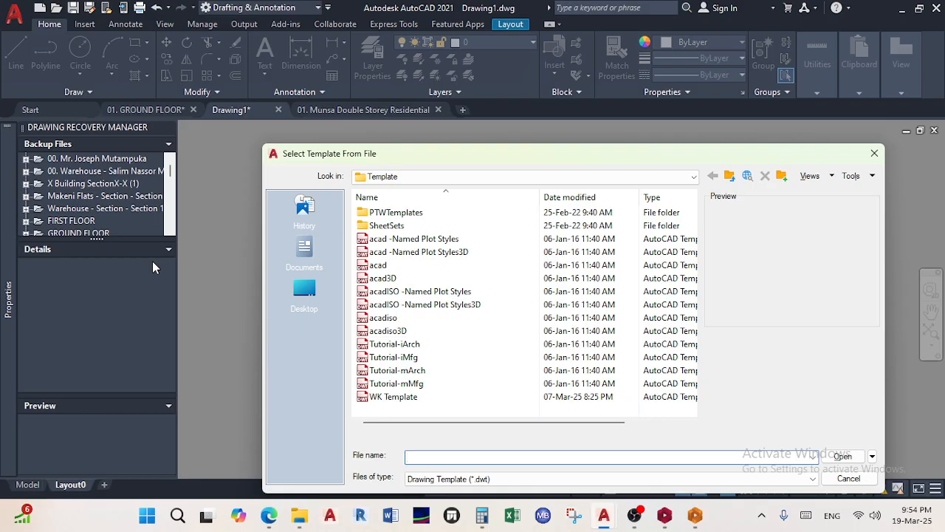
{"action": "mouse_move", "coordinate": [269, 515]}
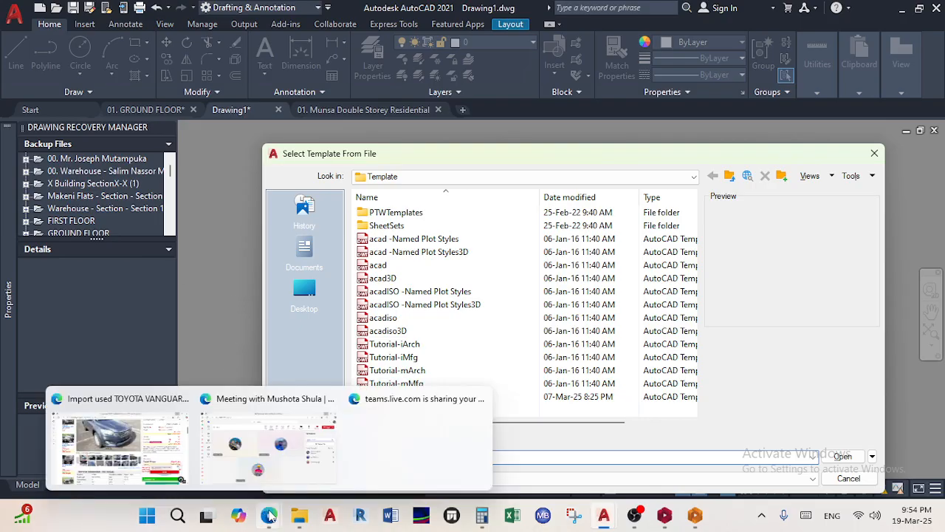
{"action": "left_click", "coordinate": [285, 464]}
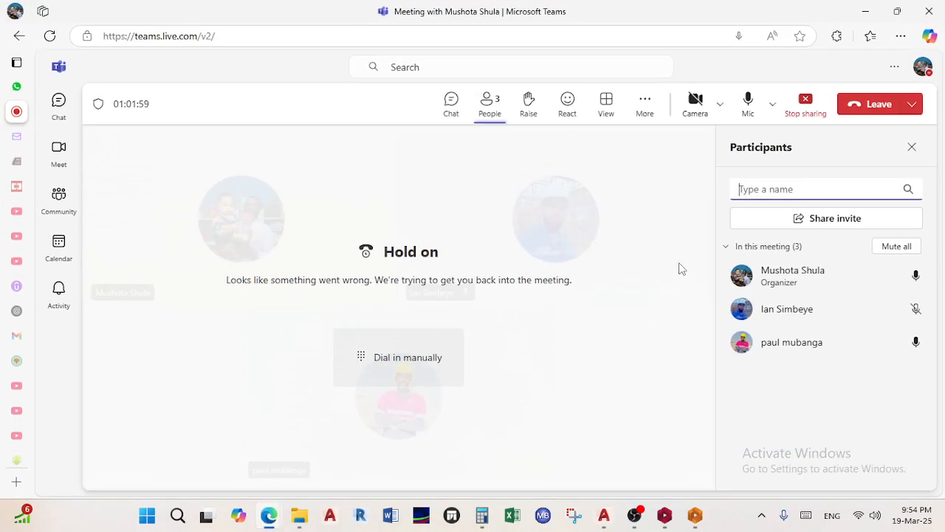
Minimize the Teams meeting window to reveal AutoCAD's template file list
{"action": "left_click", "coordinate": [866, 11]}
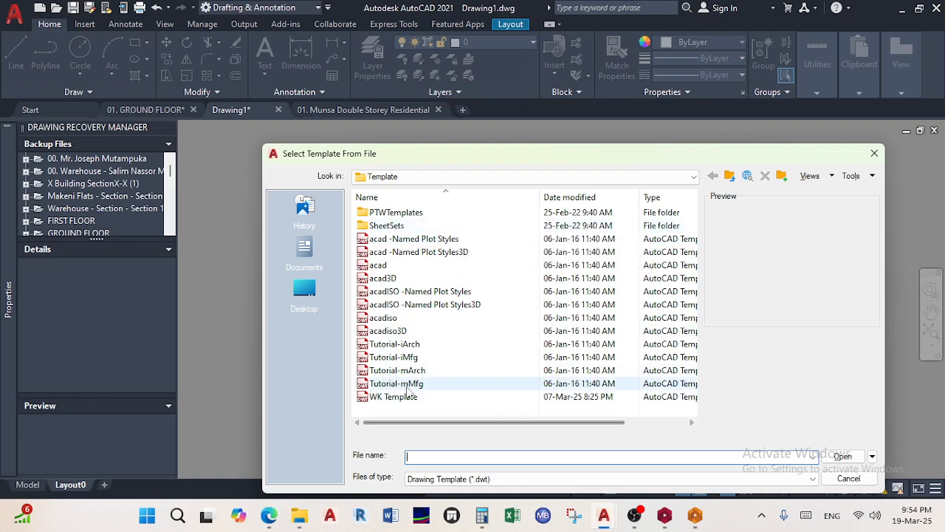
Preview WK Template and Tutorial-mArch, then select Tutorial-iArch
{"action": "left_click", "coordinate": [397, 397]}
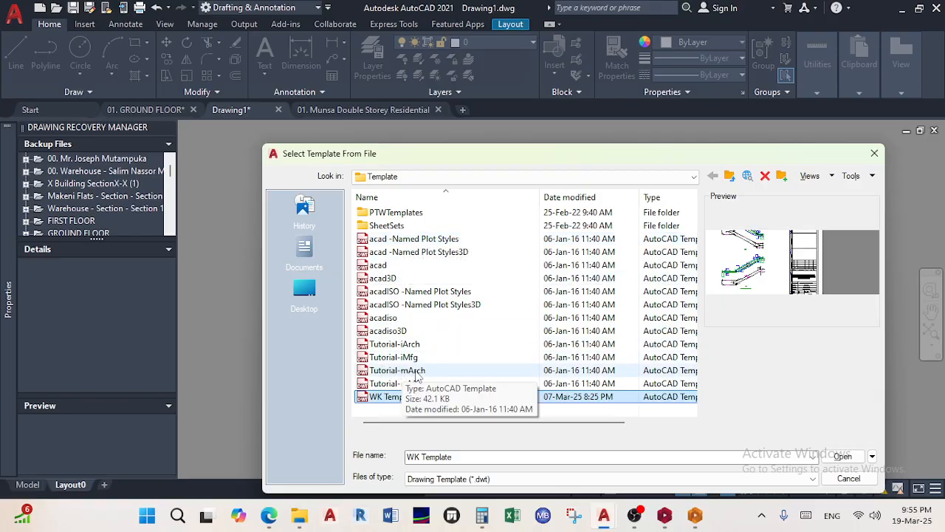
{"action": "left_click", "coordinate": [422, 370]}
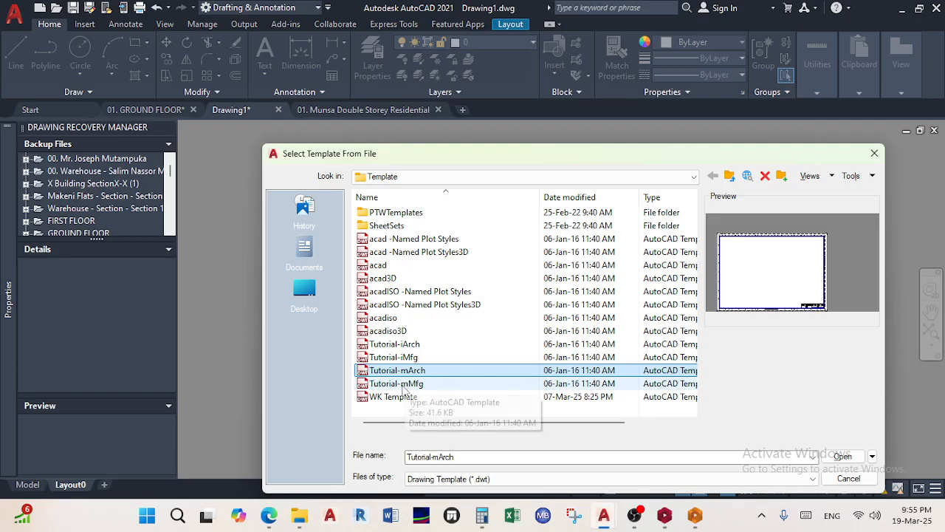
{"action": "left_click", "coordinate": [418, 344]}
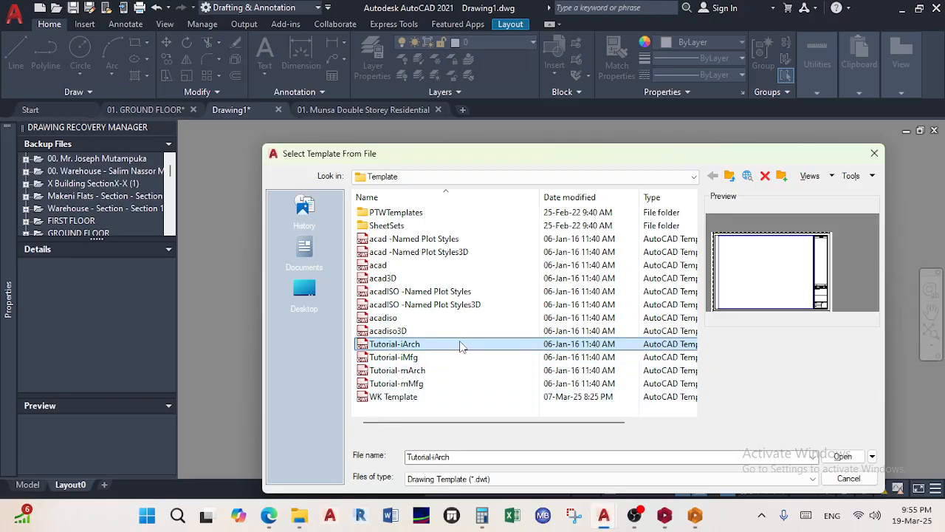
Bring the Teams meeting window forward and minimize it again
{"action": "mouse_move", "coordinate": [269, 515]}
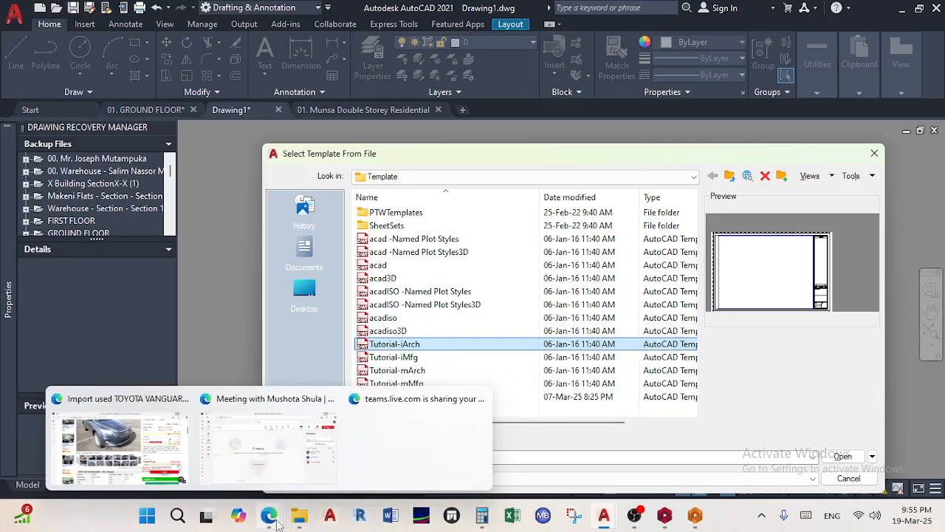
{"action": "left_click", "coordinate": [267, 471]}
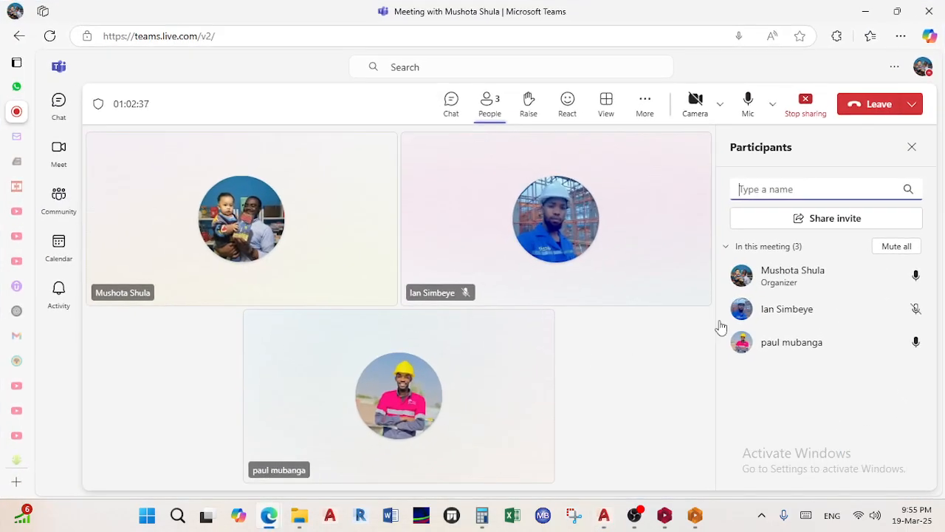
{"action": "left_click", "coordinate": [865, 12]}
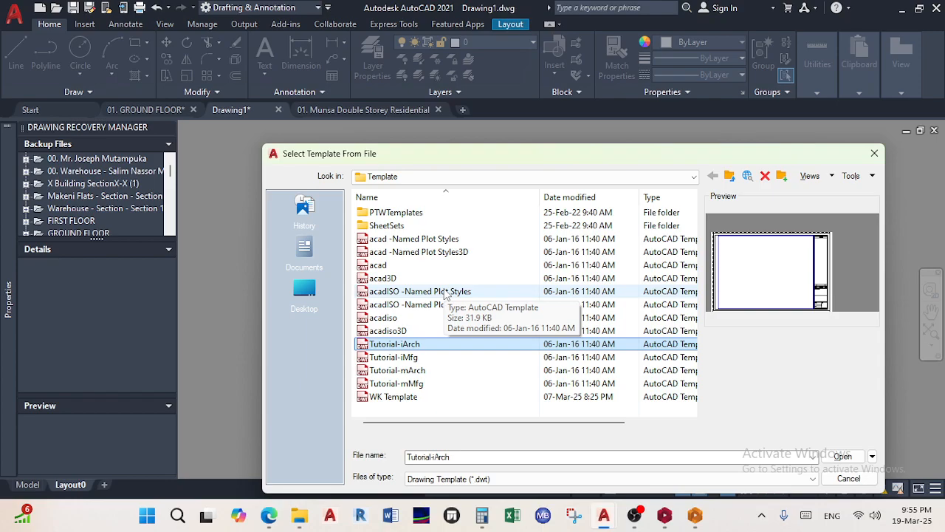
Cancel the Select Template From File dialog, then bring the Teams meeting forward
{"action": "left_click", "coordinate": [876, 155]}
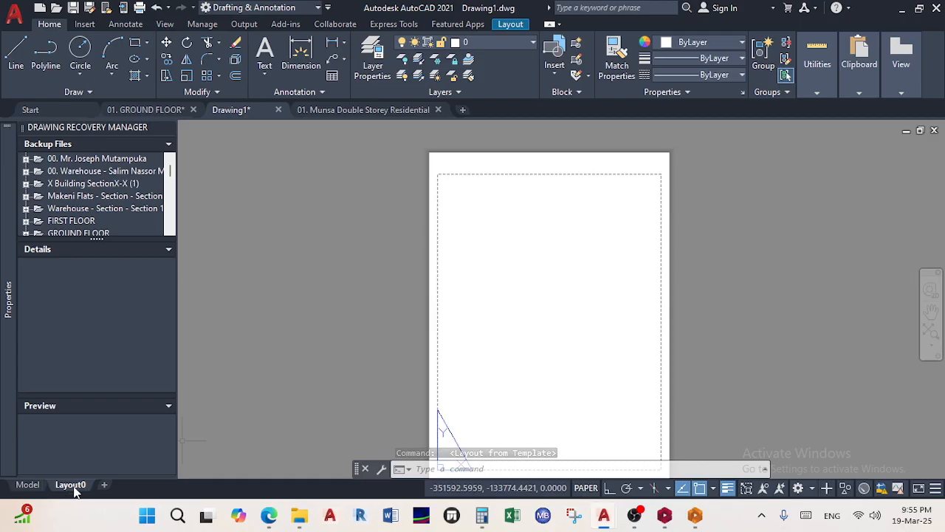
{"action": "mouse_move", "coordinate": [270, 521]}
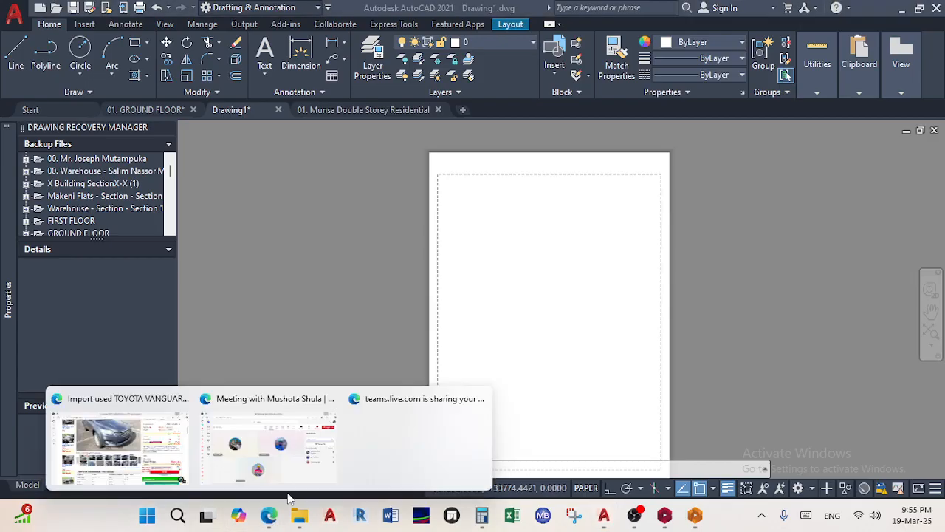
{"action": "left_click", "coordinate": [264, 434]}
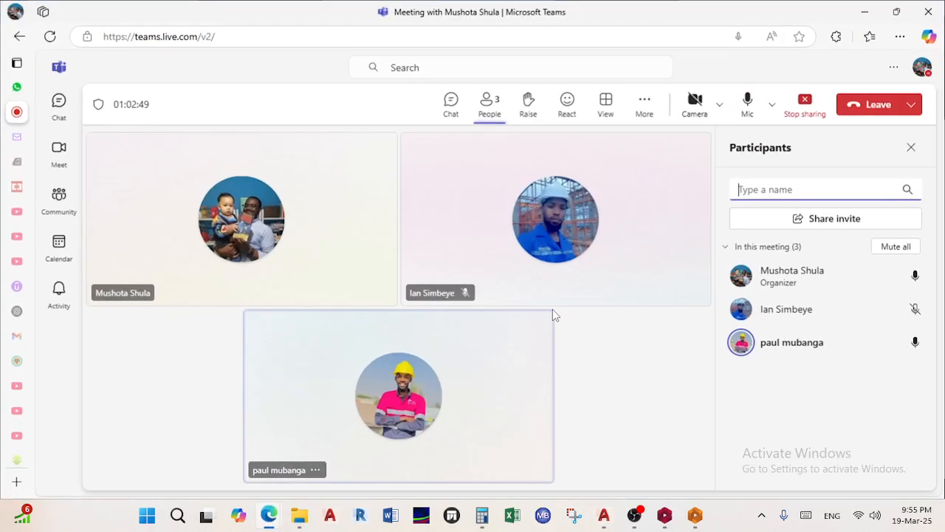
Stop and restart Teams screen sharing with the Entire screen, then minimise the meeting window
{"action": "left_click", "coordinate": [805, 101]}
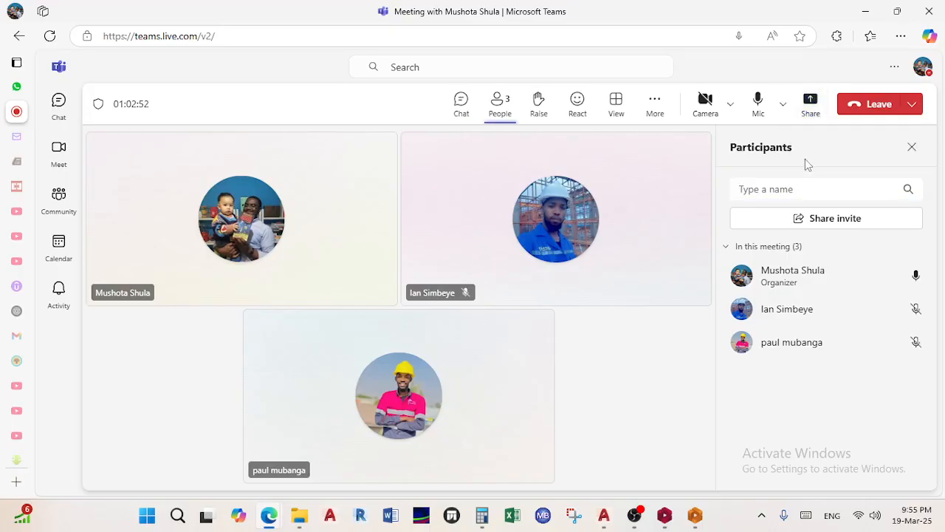
{"action": "left_click", "coordinate": [810, 107]}
{"action": "left_click", "coordinate": [703, 182]}
{"action": "left_click", "coordinate": [620, 104]}
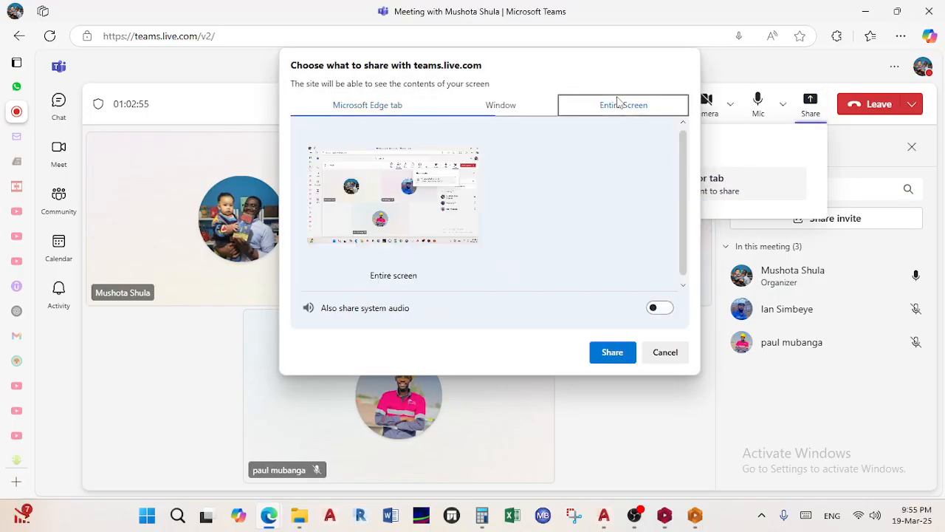
{"action": "left_click", "coordinate": [439, 180]}
{"action": "left_click", "coordinate": [600, 352]}
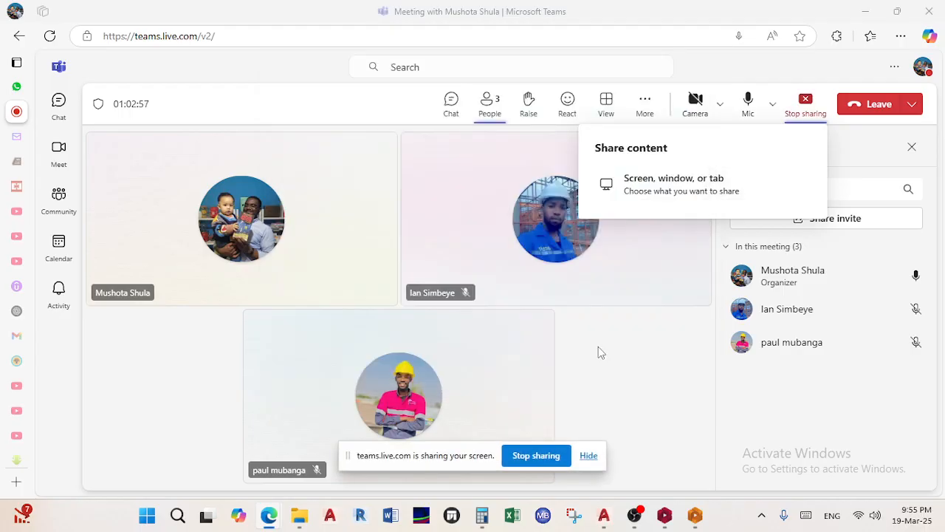
{"action": "left_click", "coordinate": [589, 457]}
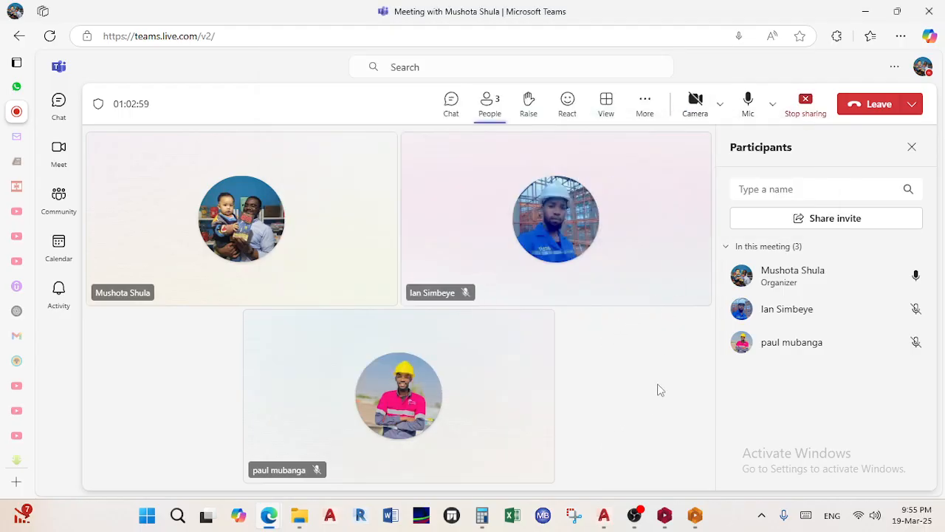
{"action": "left_click", "coordinate": [865, 11]}
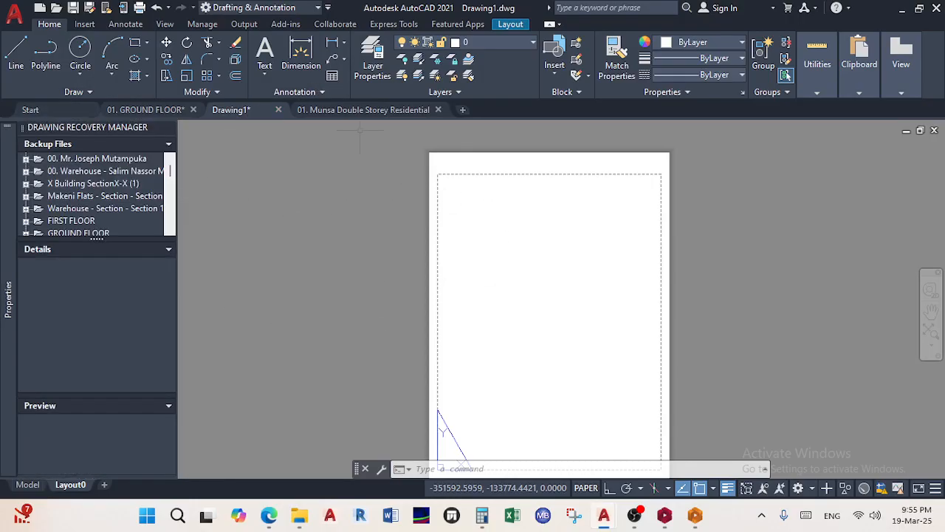
{"action": "right_click", "coordinate": [68, 490]}
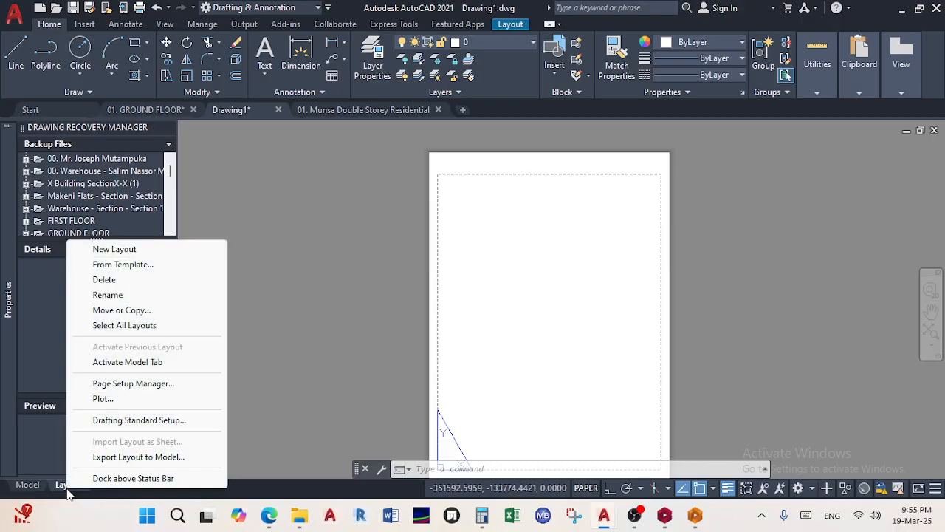
{"action": "left_click", "coordinate": [169, 266]}
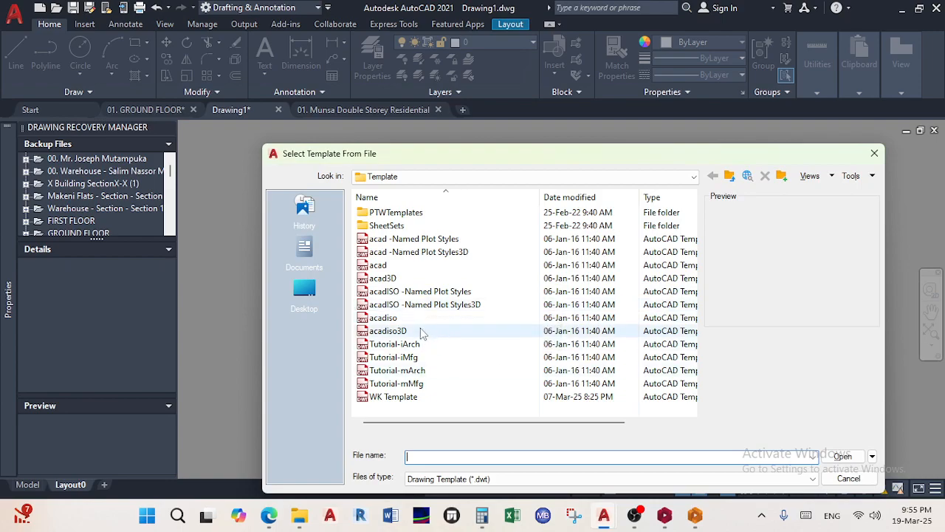
{"action": "left_click", "coordinate": [395, 265]}
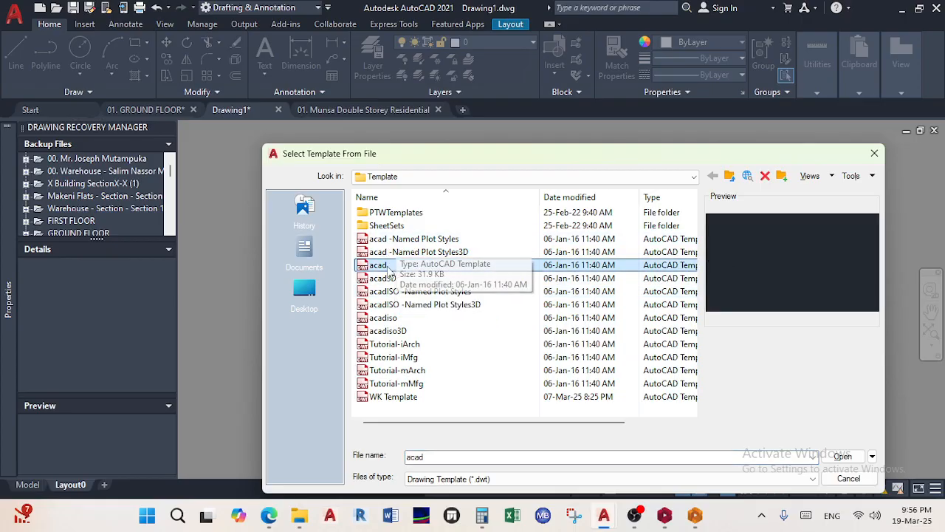
{"action": "left_click", "coordinate": [399, 253]}
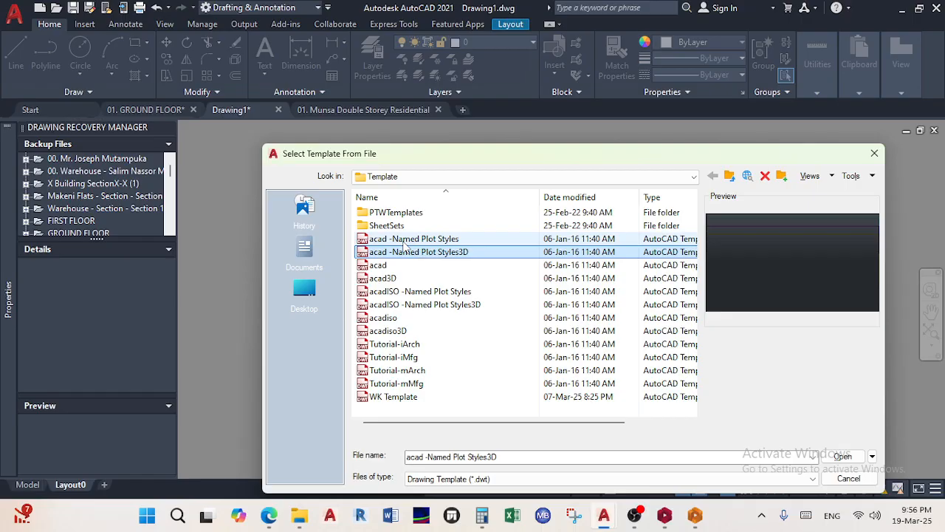
{"action": "left_click", "coordinate": [405, 240]}
{"action": "left_click", "coordinate": [390, 279]}
{"action": "left_click", "coordinate": [402, 305]}
{"action": "left_click", "coordinate": [389, 319]}
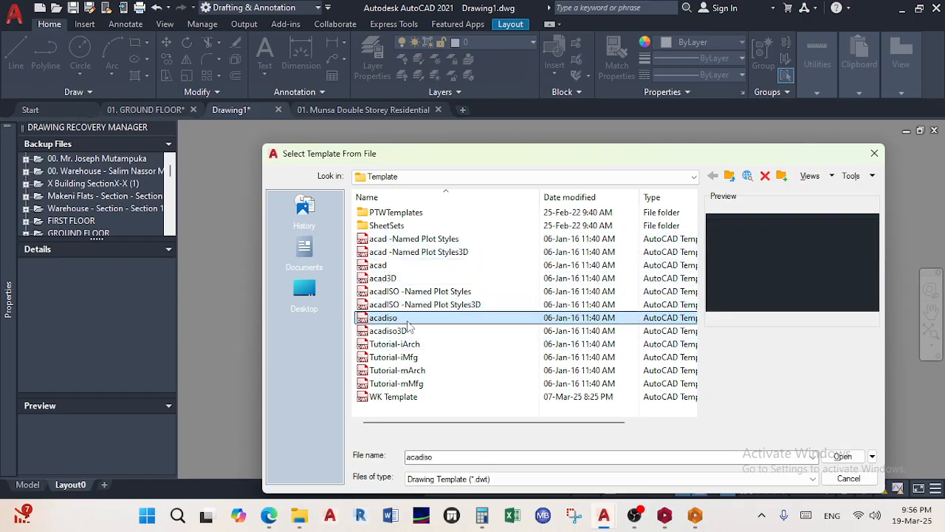
{"action": "left_click", "coordinate": [843, 456]}
{"action": "left_click", "coordinate": [609, 348]}
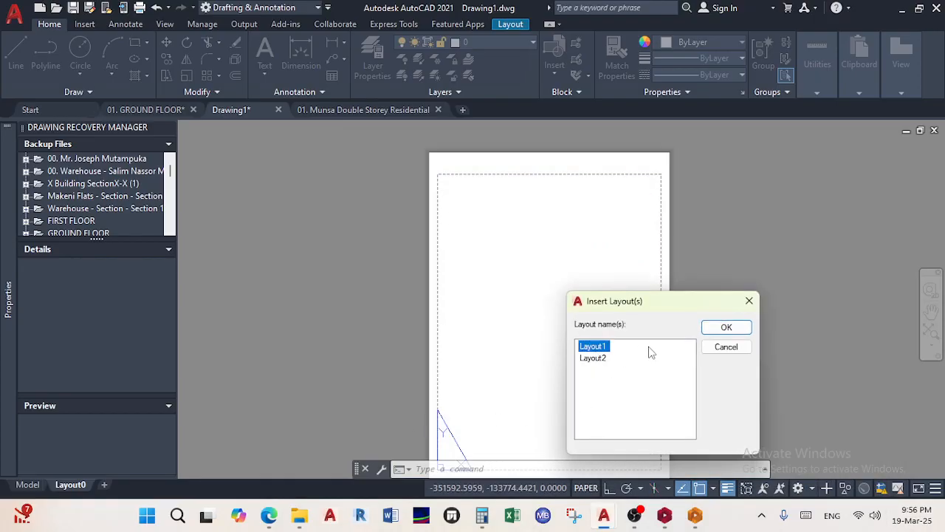
{"action": "left_click", "coordinate": [723, 327]}
{"action": "left_click", "coordinate": [116, 485]}
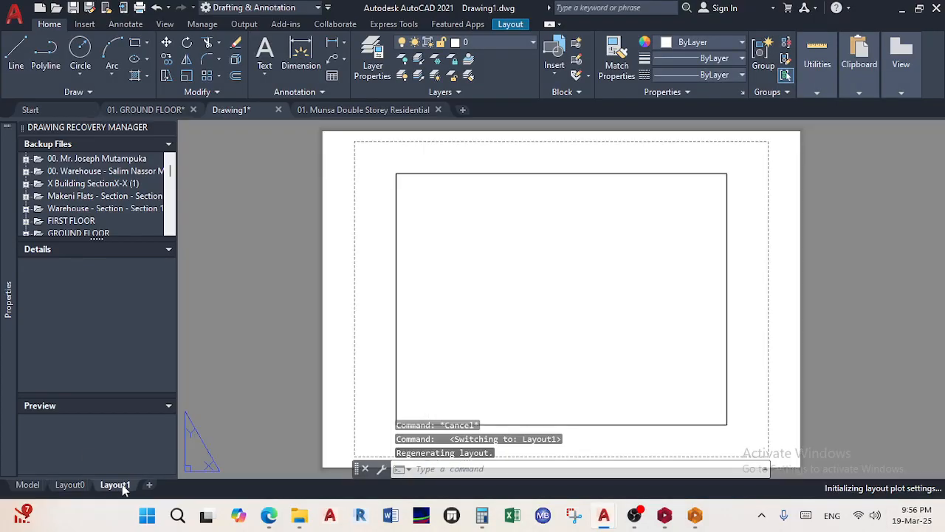
{"action": "scroll", "coordinate": [517, 303], "scroll_direction": "down", "scroll_amount": 6}
{"action": "scroll", "coordinate": [586, 323], "scroll_direction": "up", "scroll_amount": 6}
{"action": "middle_click_drag", "start_coordinate": [521, 353], "coordinate": [599, 411]}
{"action": "scroll", "coordinate": [397, 414], "scroll_direction": "up", "scroll_amount": 2}
{"action": "scroll", "coordinate": [420, 383], "scroll_direction": "down", "scroll_amount": 3}
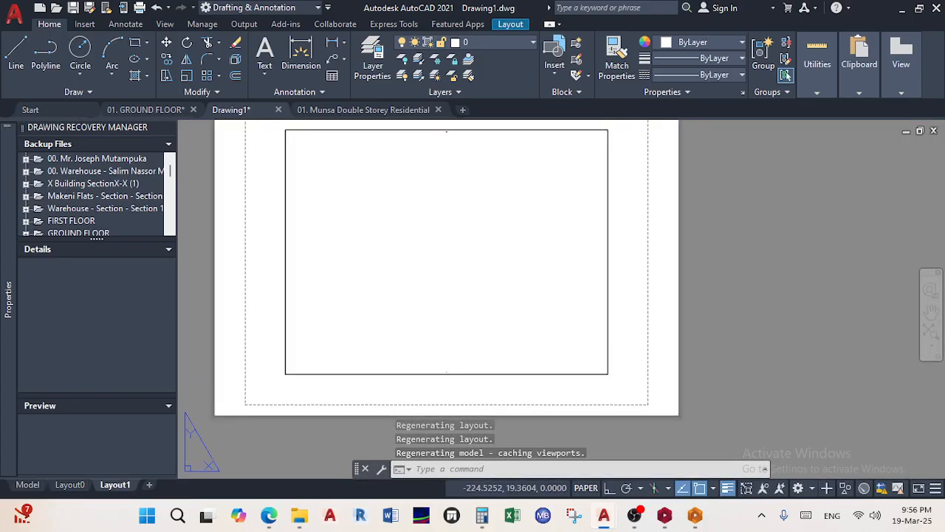
{"action": "right_click", "coordinate": [124, 486]}
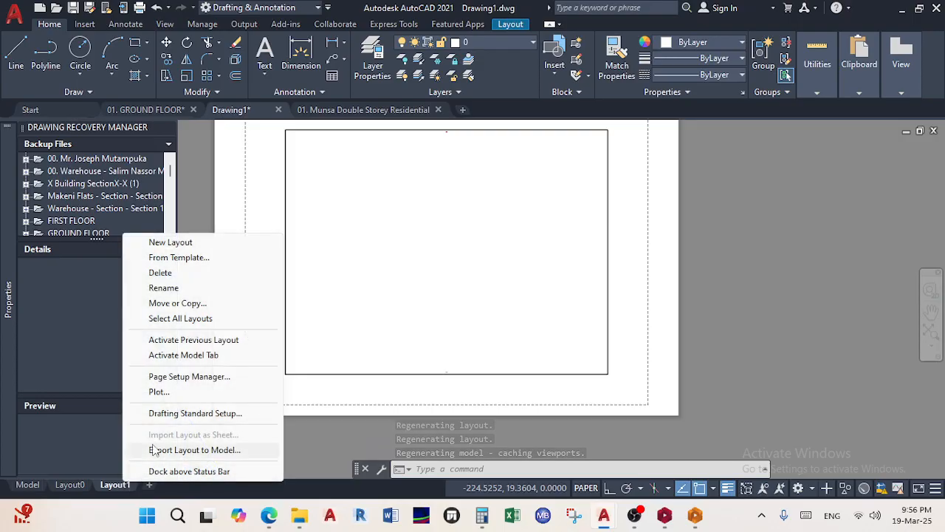
{"action": "left_click", "coordinate": [167, 271]}
{"action": "left_click", "coordinate": [500, 300]}
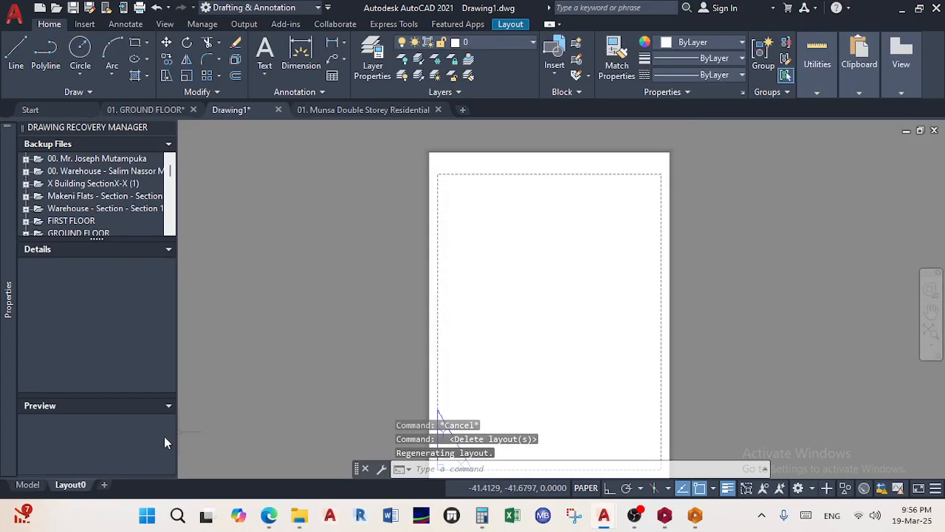
{"action": "right_click", "coordinate": [74, 487]}
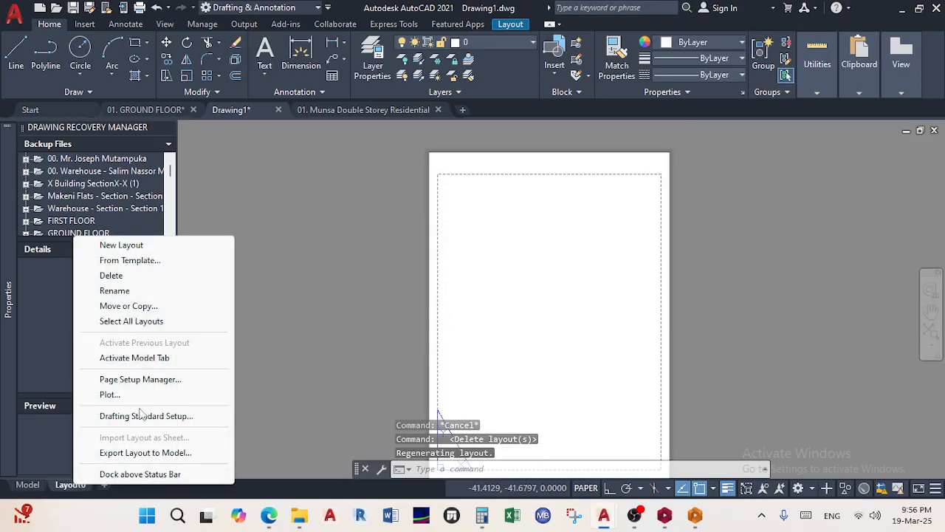
Start a layout From Template and preview the Tutorial-iArch and Tutorial-mArch templates
{"action": "left_click", "coordinate": [147, 261]}
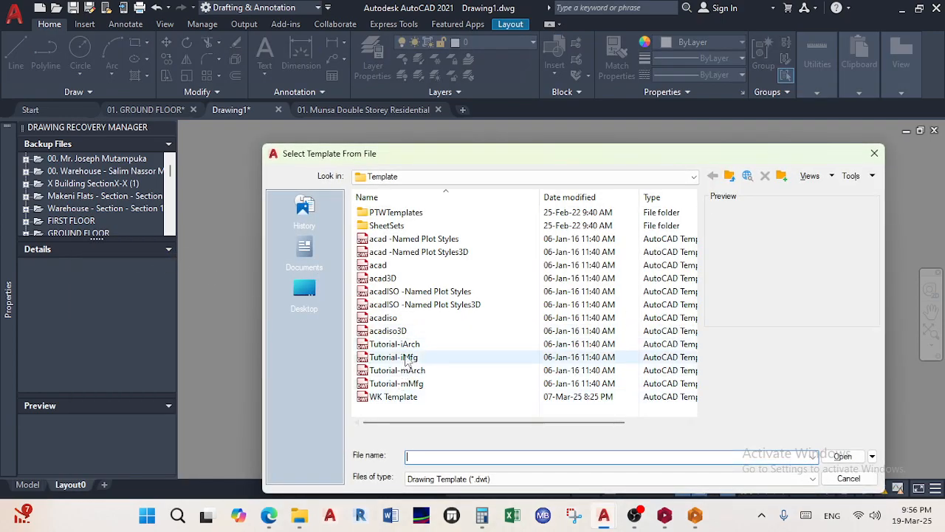
{"action": "left_click", "coordinate": [395, 344]}
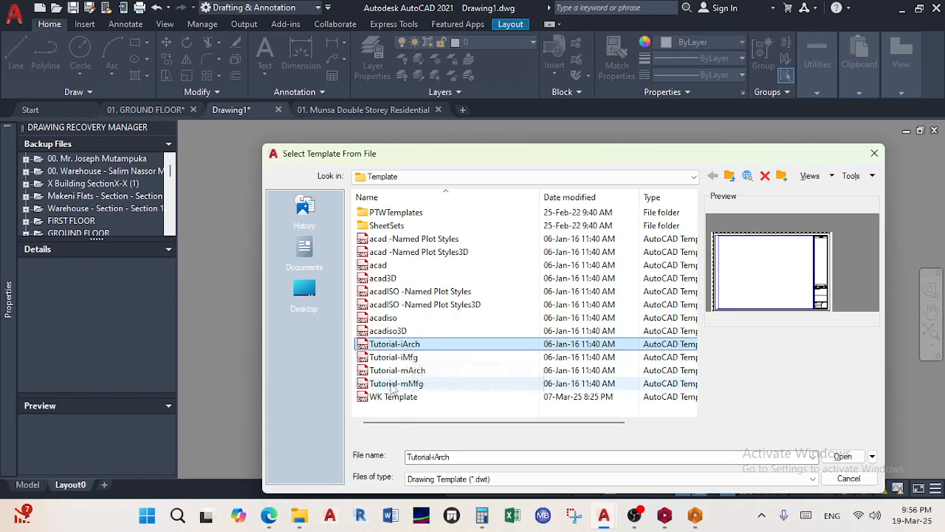
{"action": "left_click", "coordinate": [393, 375]}
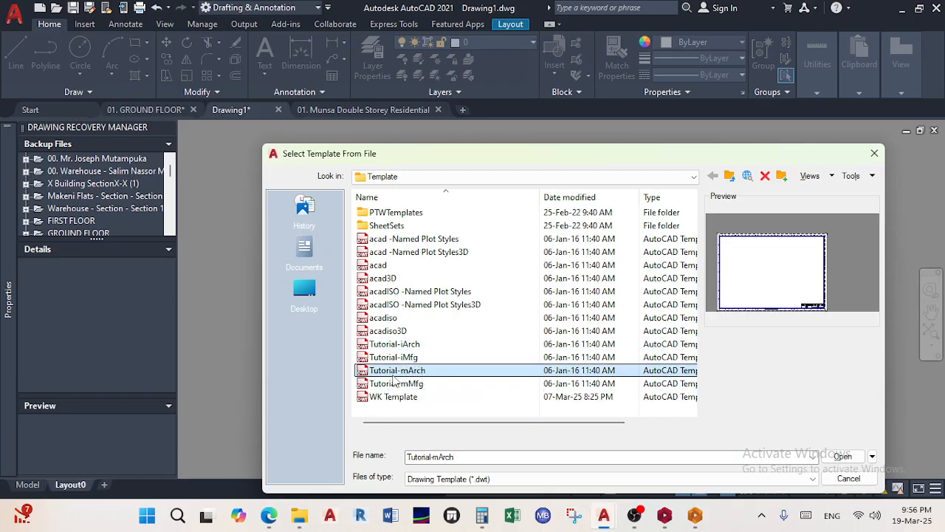
{"action": "left_click", "coordinate": [410, 346]}
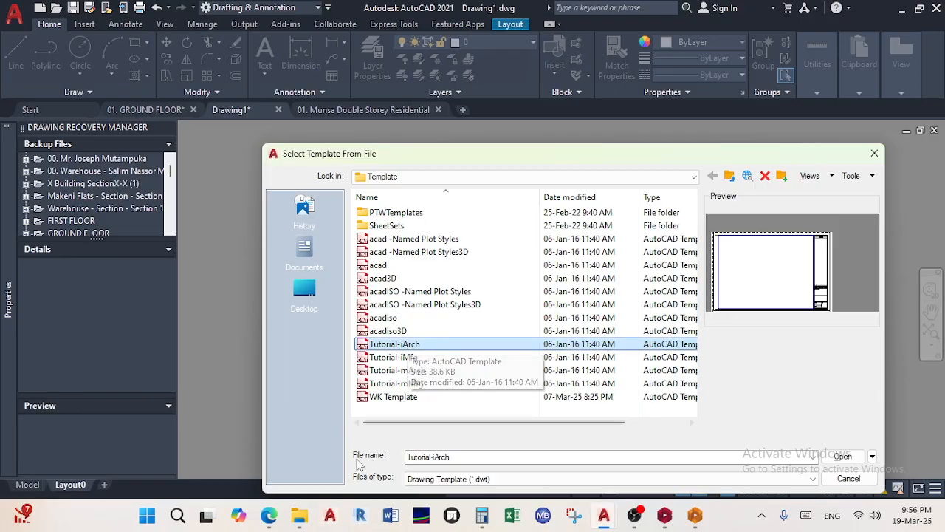
Admit the waiting attendee in the Teams meeting, then return to AutoCAD and select WK Template
{"action": "left_click", "coordinate": [277, 519]}
{"action": "left_click", "coordinate": [289, 476]}
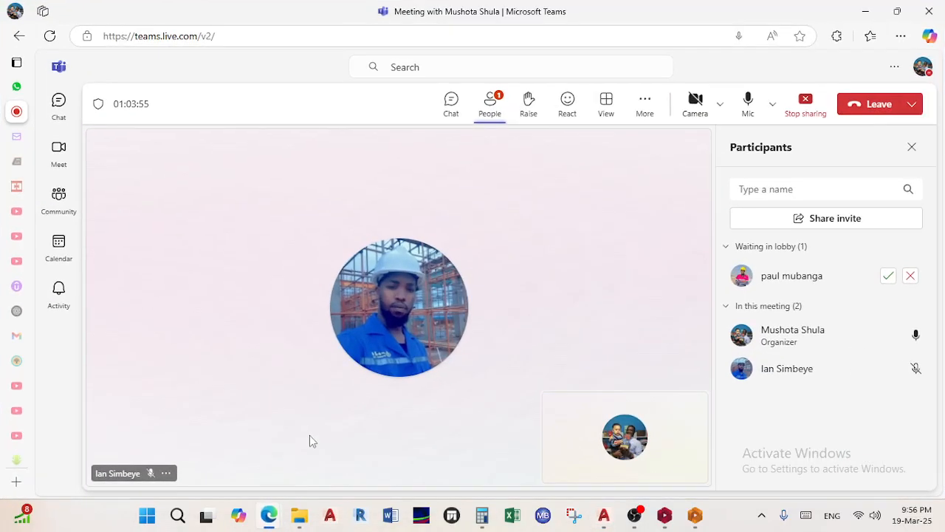
{"action": "left_click", "coordinate": [887, 275]}
{"action": "left_click", "coordinate": [865, 11]}
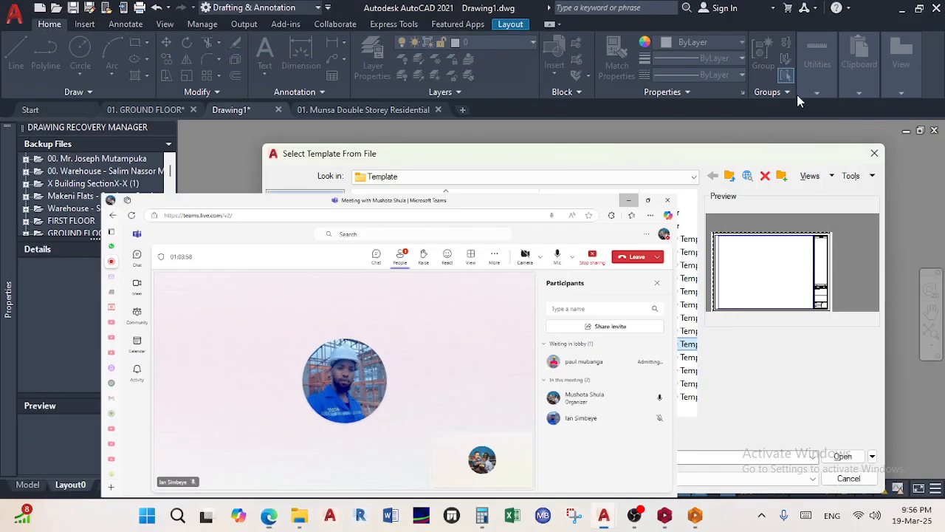
{"action": "left_click", "coordinate": [532, 395]}
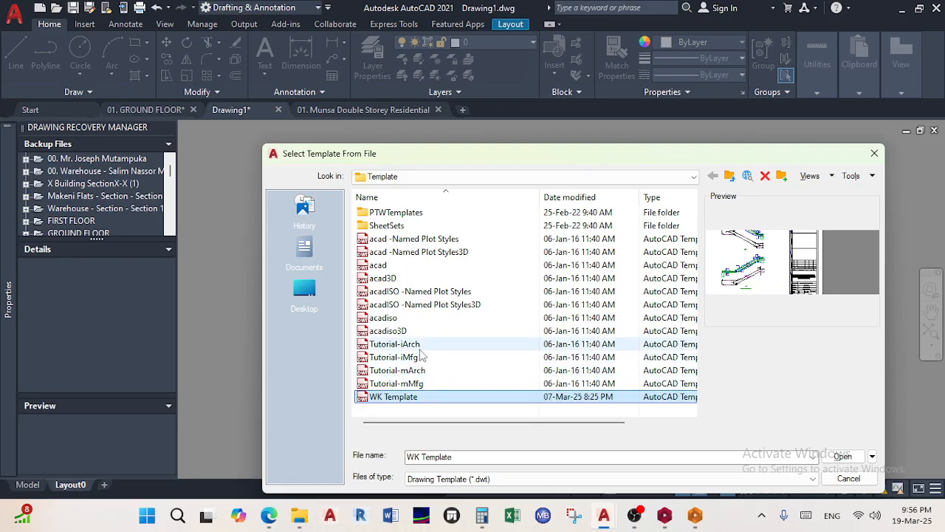
Insert the D-Size Layout from the Tutorial-iArch template into Drawing1
{"action": "left_click", "coordinate": [419, 344]}
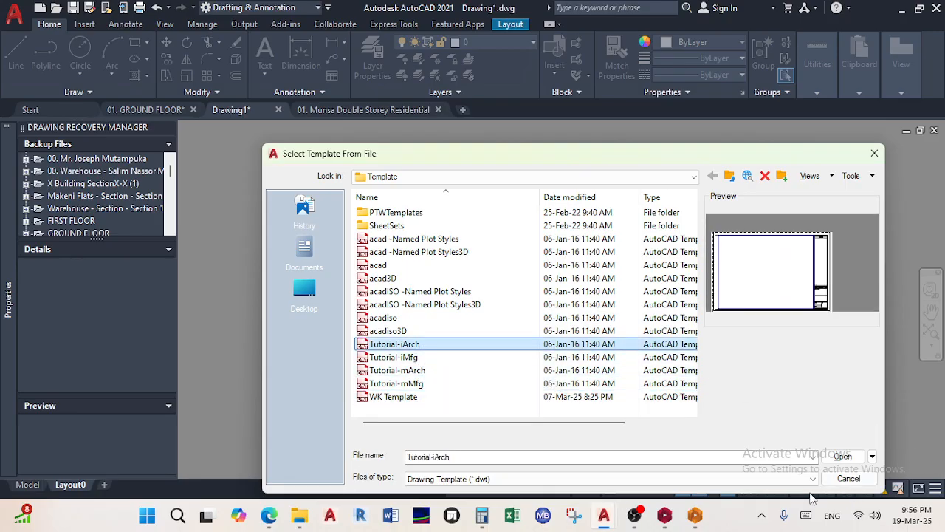
{"action": "left_click", "coordinate": [842, 457]}
{"action": "left_click", "coordinate": [602, 346]}
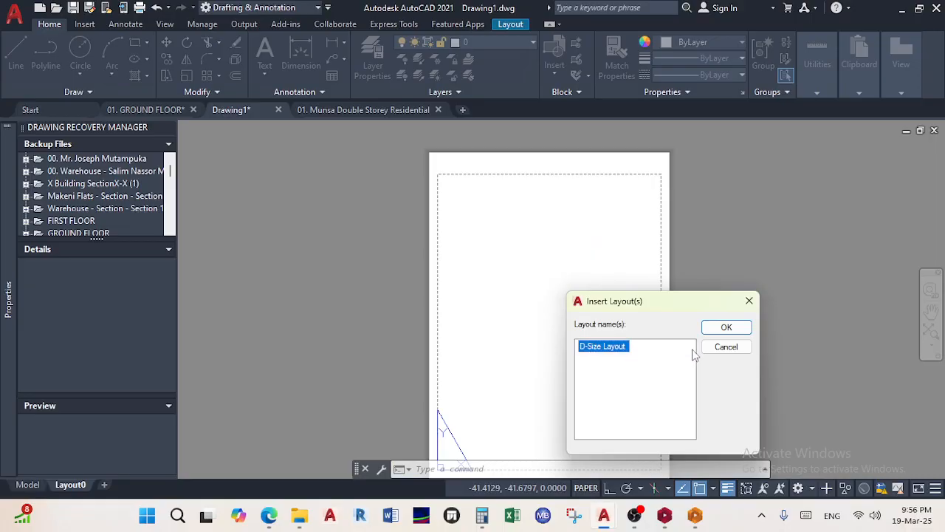
{"action": "left_click", "coordinate": [725, 327]}
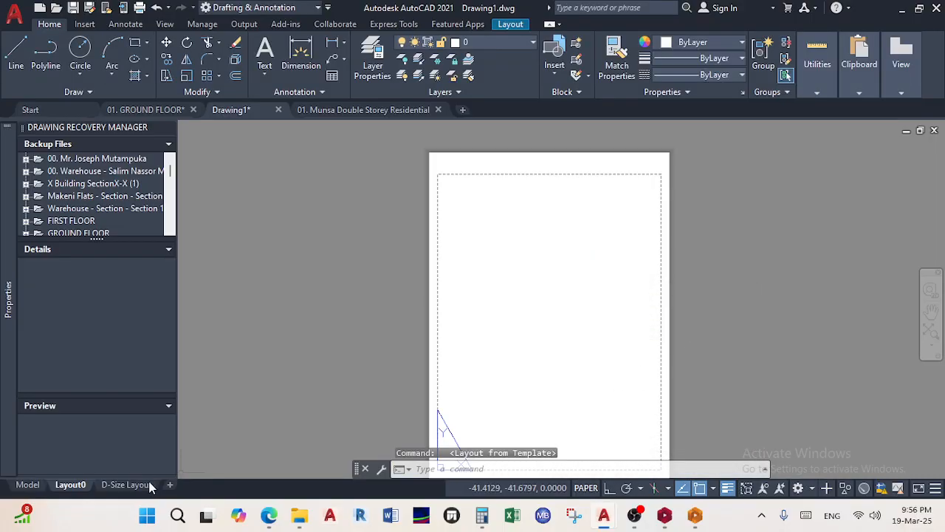
Delete the unused Layout0 sheet and bring the whole D-Size sheet into view
{"action": "right_click", "coordinate": [86, 489]}
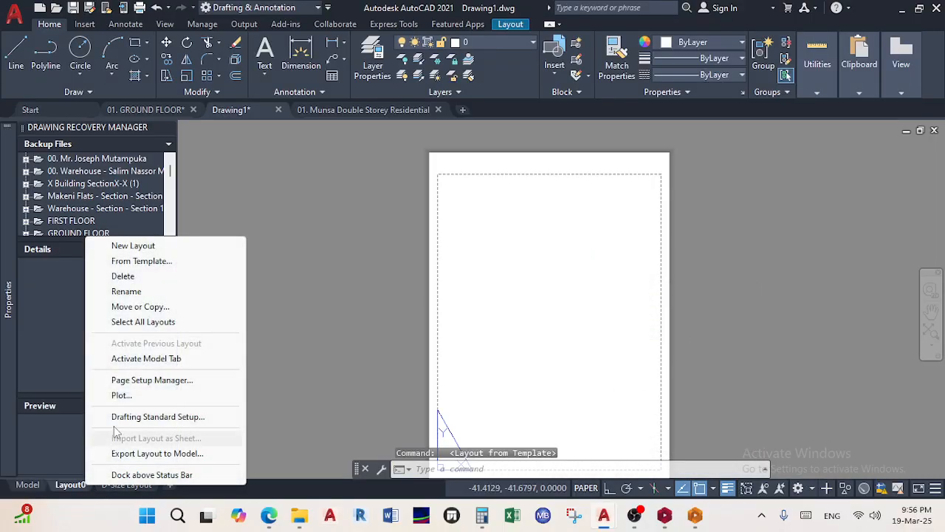
{"action": "left_click", "coordinate": [154, 276]}
{"action": "left_click", "coordinate": [500, 299]}
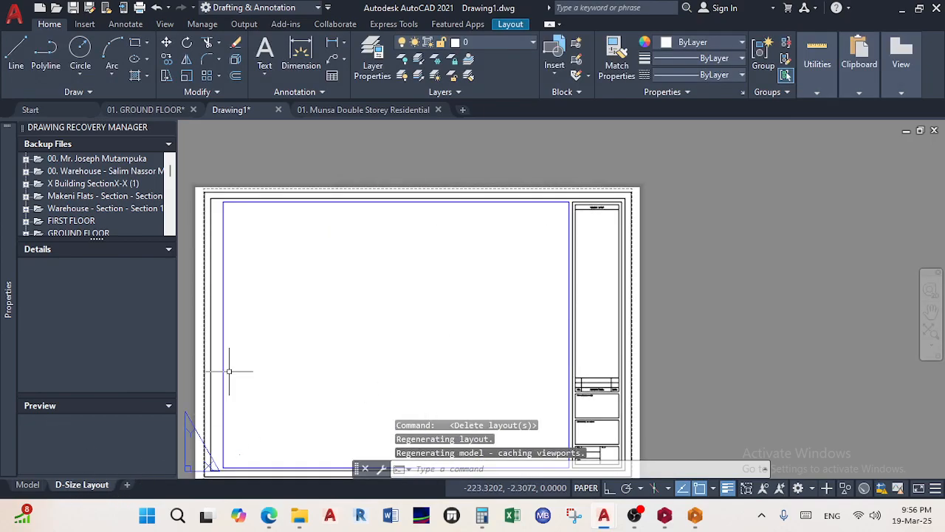
{"action": "scroll", "coordinate": [597, 313], "scroll_direction": "up", "scroll_amount": 4}
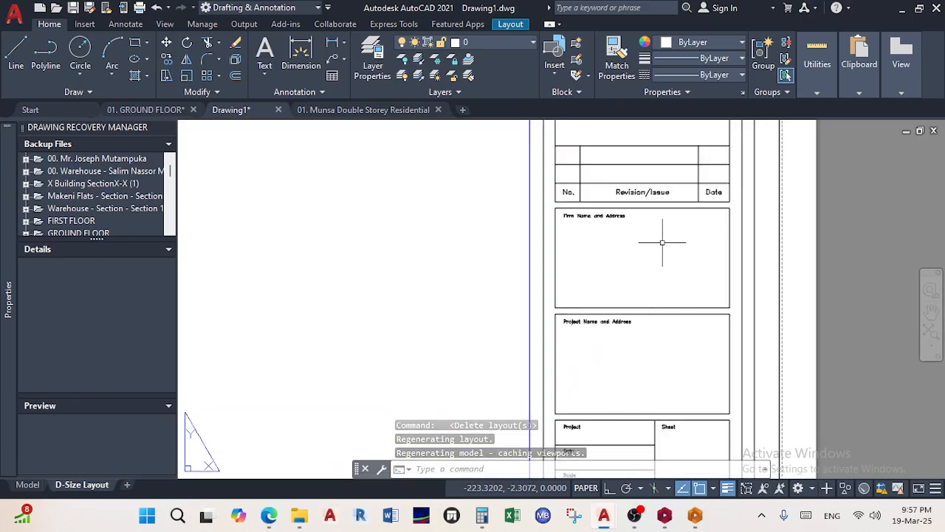
{"action": "scroll", "coordinate": [668, 252], "scroll_direction": "down", "scroll_amount": 4}
{"action": "middle_click_drag", "start_coordinate": [668, 253], "coordinate": [670, 341]}
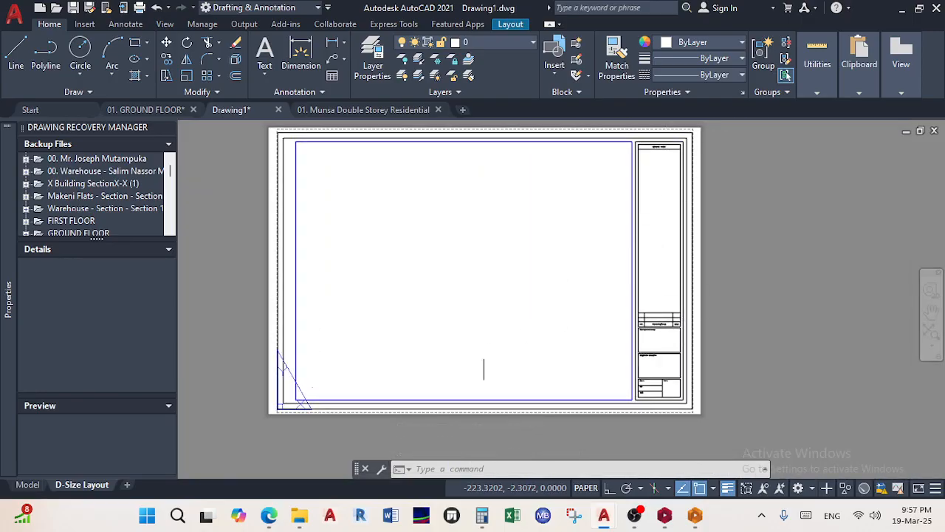
{"action": "right_click", "coordinate": [96, 485]}
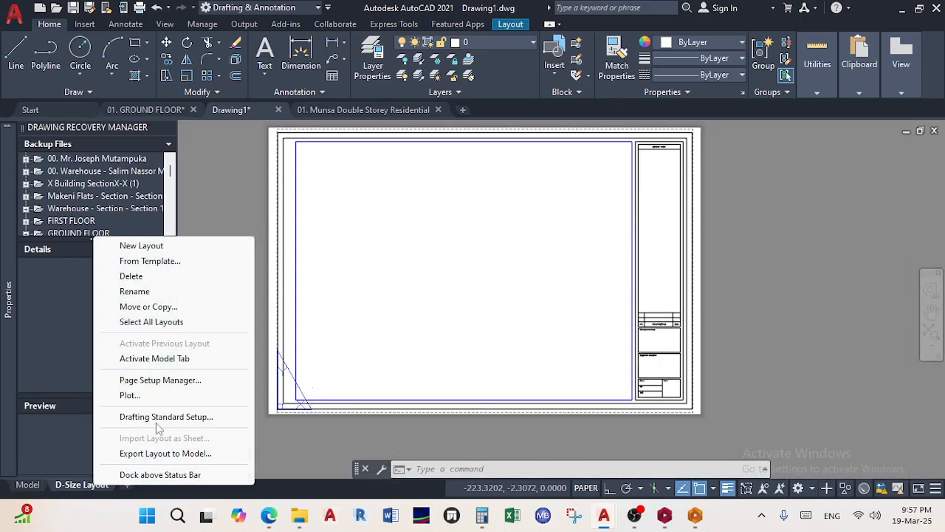
Modify the D-Size Layout page setup to use AutoCAD PDF (High Quality Print) and monochrome.ctb
{"action": "left_click", "coordinate": [206, 384]}
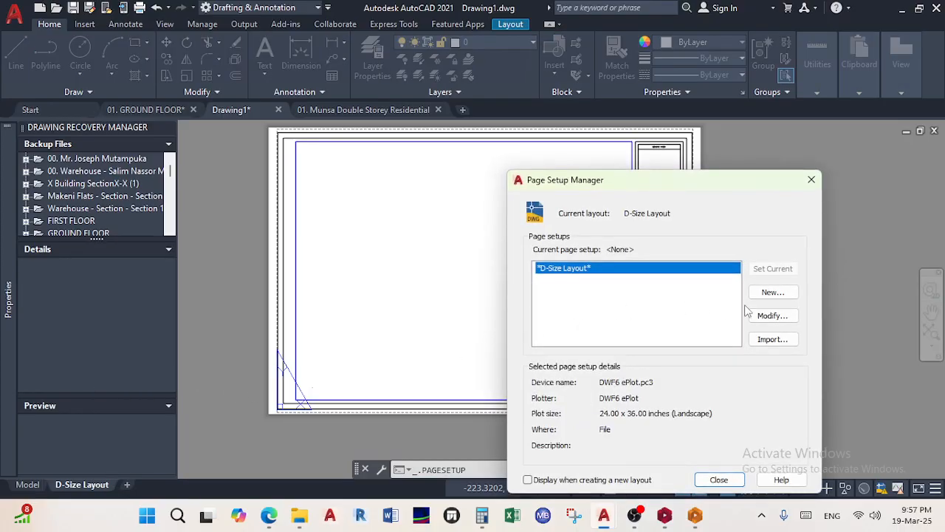
{"action": "left_click", "coordinate": [768, 315]}
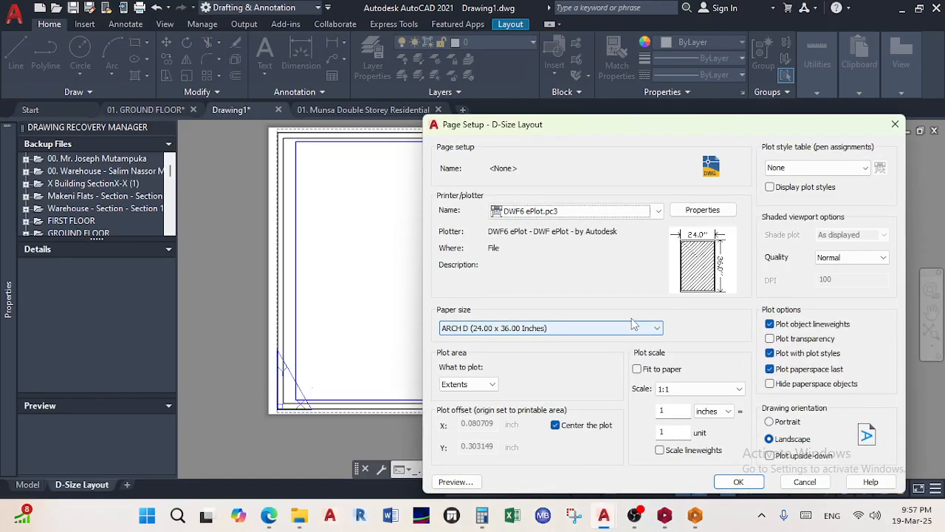
{"action": "left_click", "coordinate": [653, 212]}
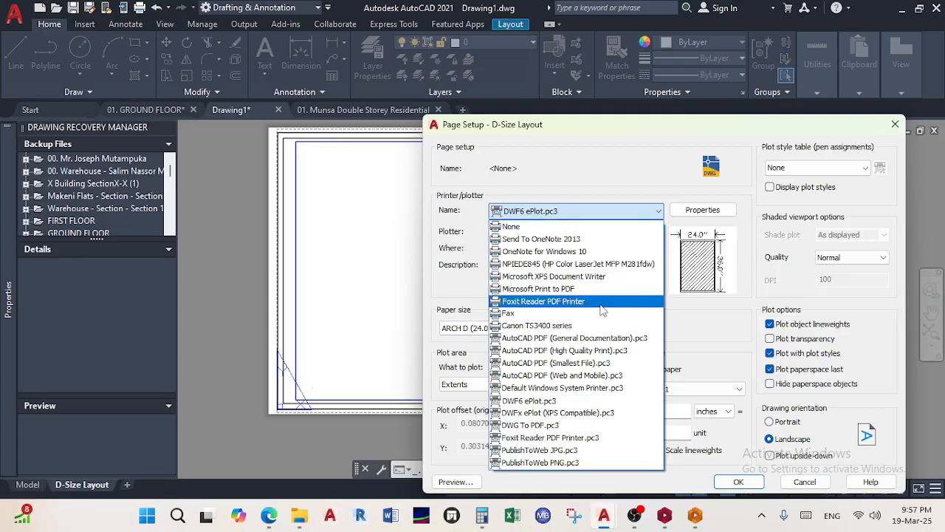
{"action": "left_click", "coordinate": [569, 350]}
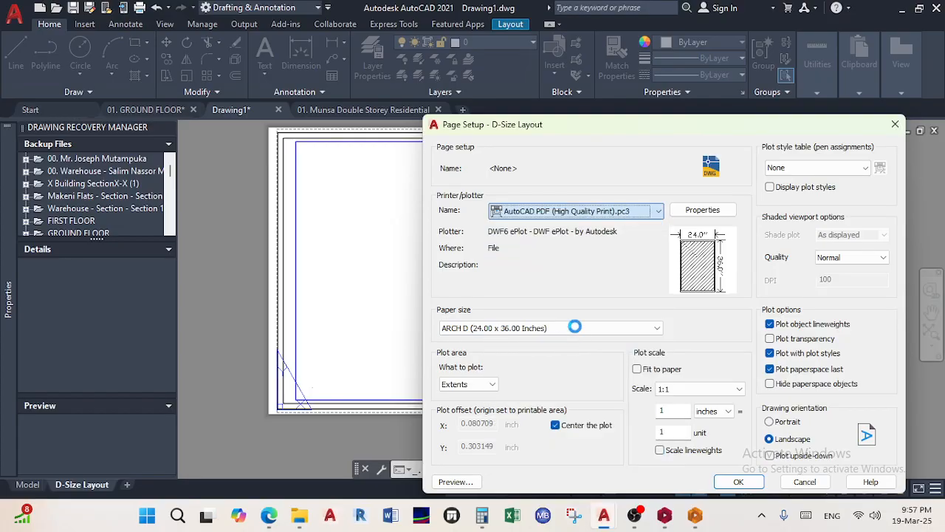
{"action": "left_click", "coordinate": [799, 172]}
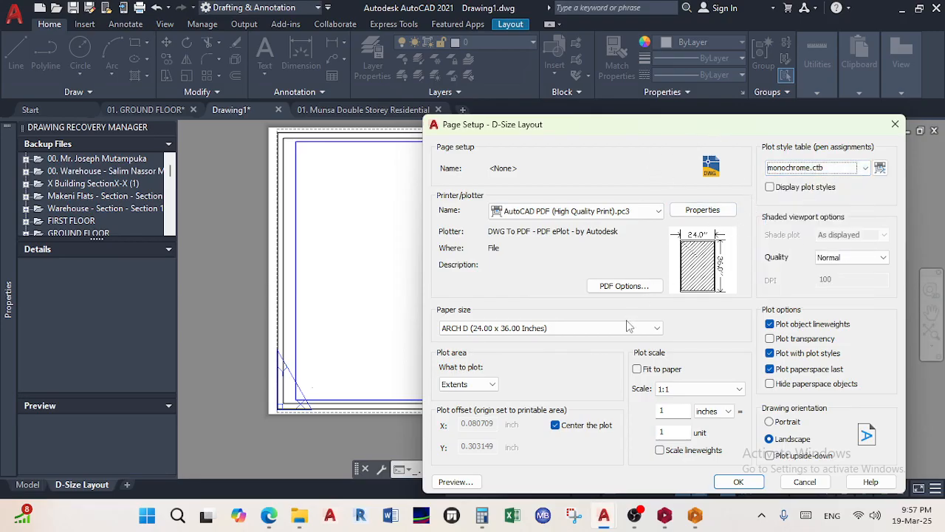
Set paper size ISO A1 and plot area Layout, check the plot preview, and save the setup
{"action": "left_click", "coordinate": [583, 328]}
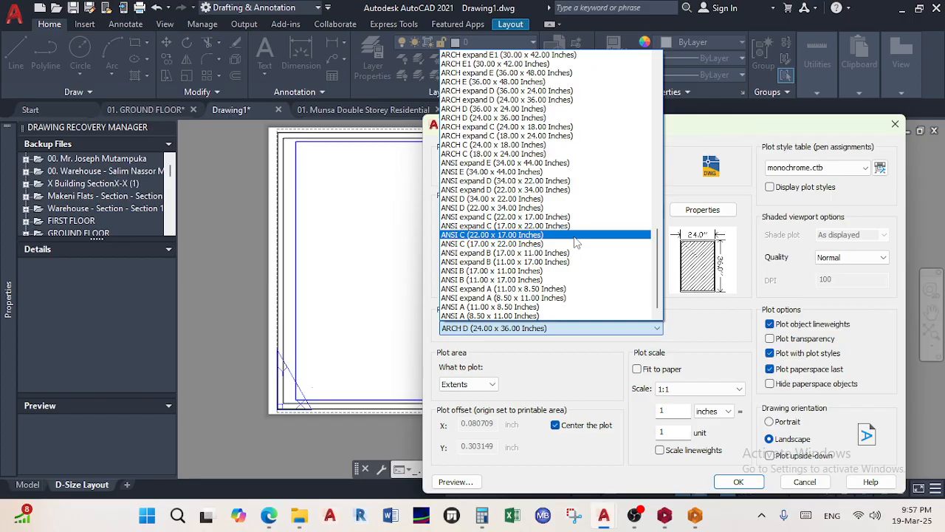
{"action": "scroll", "coordinate": [576, 243], "scroll_direction": "up", "scroll_amount": 2}
{"action": "scroll", "coordinate": [575, 242], "scroll_direction": "up", "scroll_amount": 5}
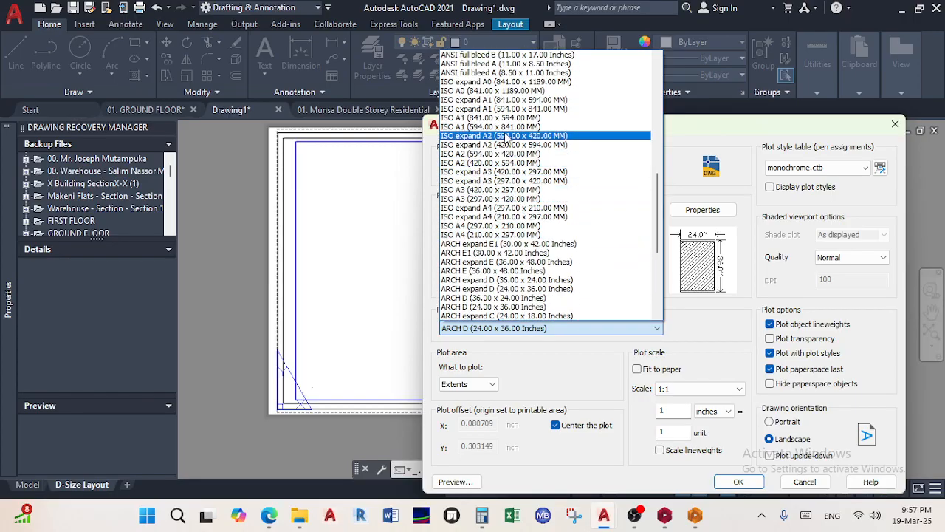
{"action": "left_click", "coordinate": [518, 119]}
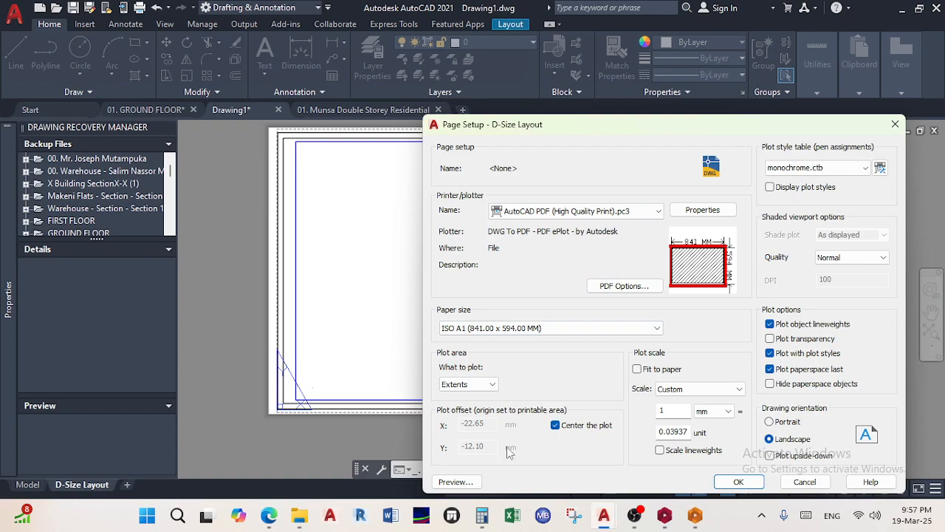
{"action": "left_click", "coordinate": [476, 384]}
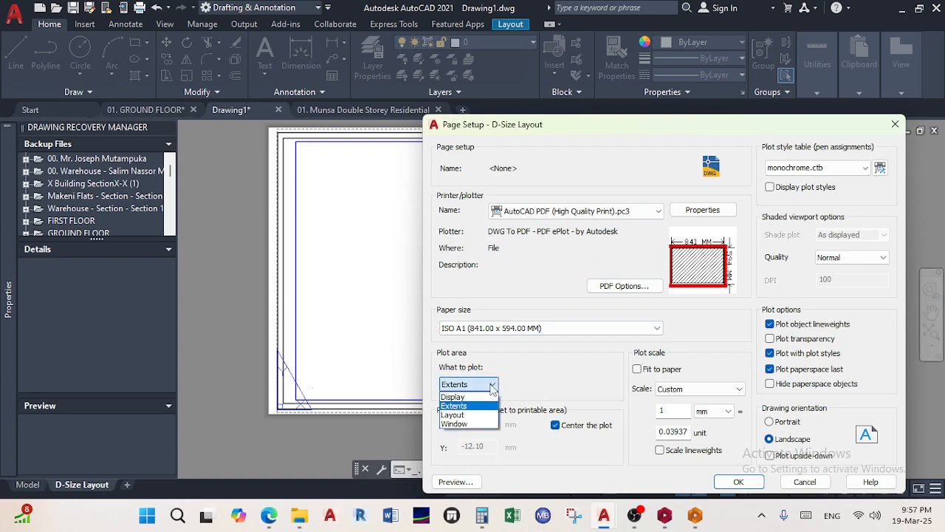
{"action": "left_click", "coordinate": [469, 415]}
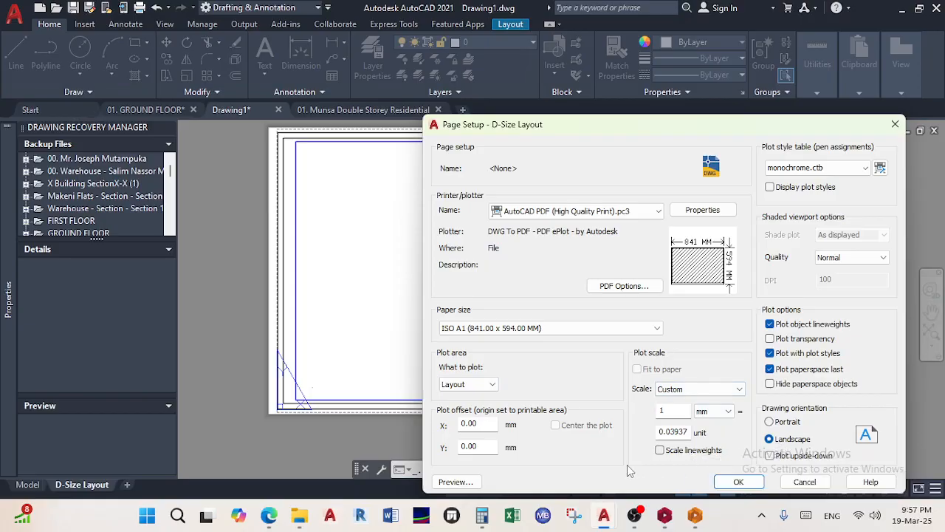
{"action": "left_click", "coordinate": [465, 482]}
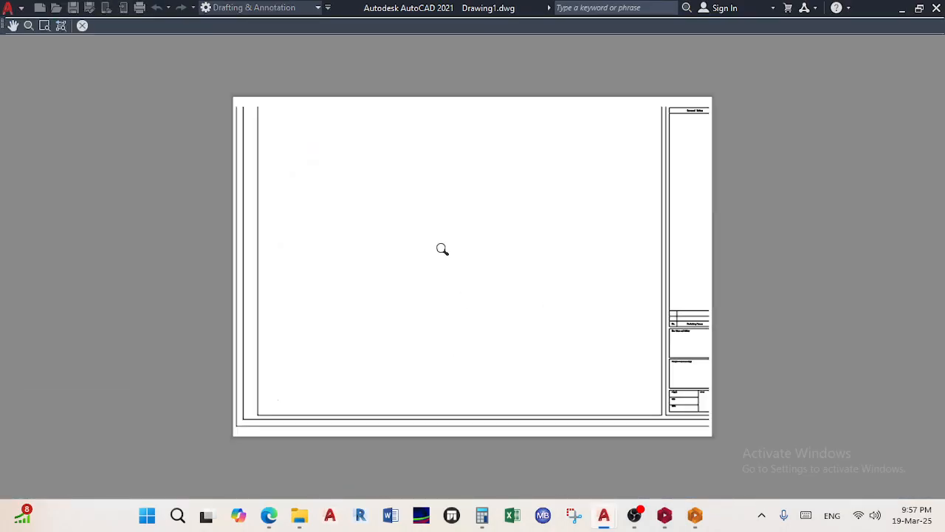
{"action": "left_click", "coordinate": [82, 26]}
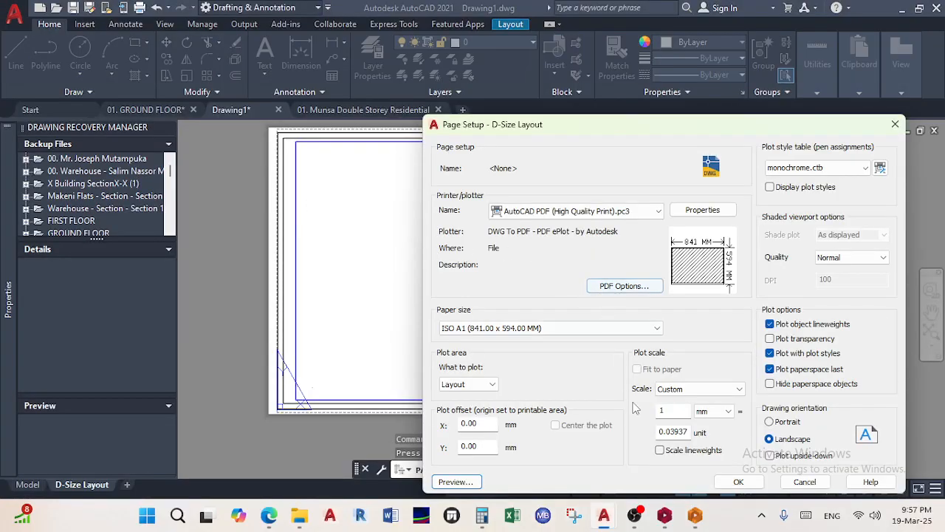
{"action": "left_click", "coordinate": [739, 481]}
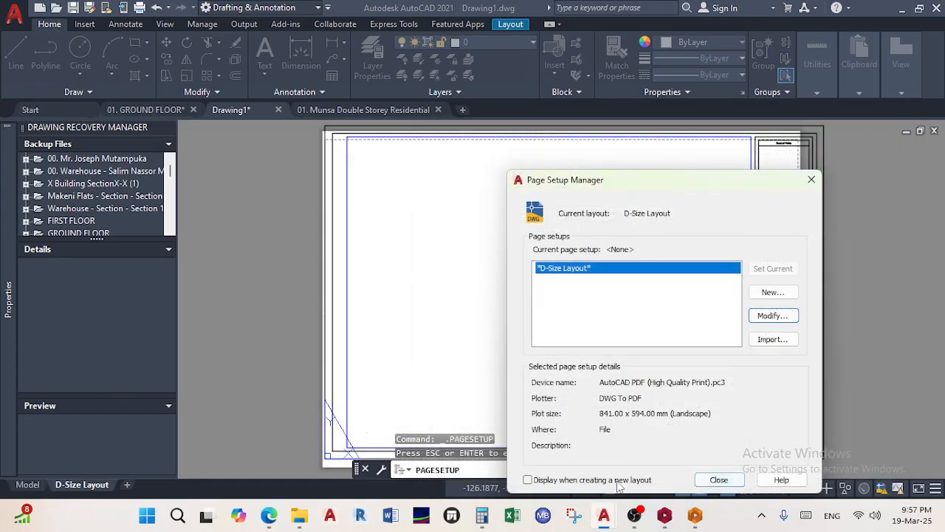
{"action": "left_click", "coordinate": [718, 480]}
Window-select the title block and viewport and SCALE them down to fit the A1 sheet
{"action": "scroll", "coordinate": [650, 300], "scroll_direction": "down", "scroll_amount": 4}
{"action": "scroll", "coordinate": [663, 225], "scroll_direction": "up", "scroll_amount": 4}
{"action": "middle_click_drag", "start_coordinate": [663, 225], "coordinate": [641, 191]}
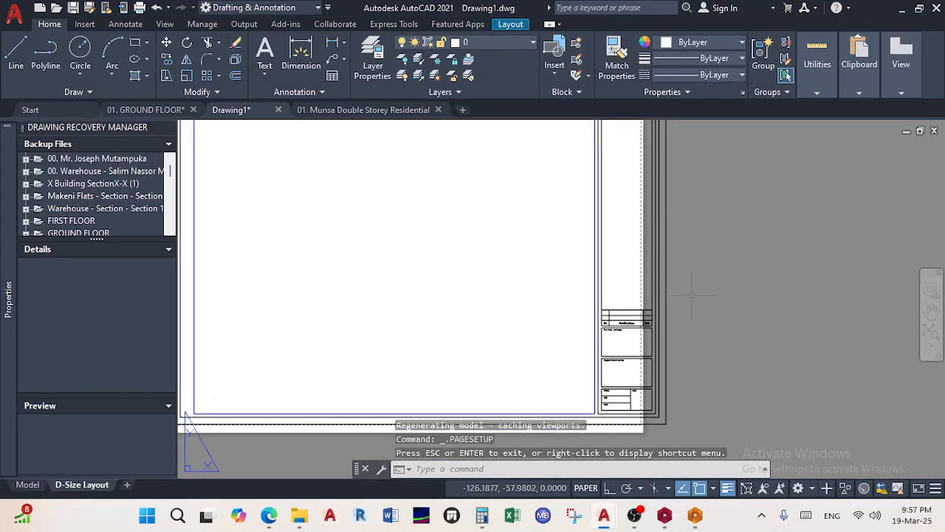
{"action": "scroll", "coordinate": [694, 299], "scroll_direction": "down", "scroll_amount": 2}
{"action": "left_click", "coordinate": [722, 383]}
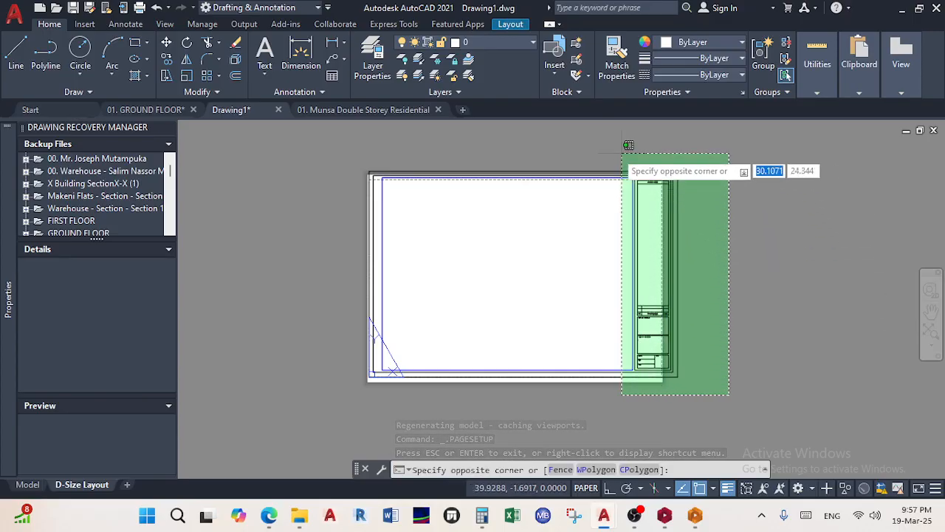
{"action": "left_click", "coordinate": [351, 132]}
{"action": "scroll", "coordinate": [617, 288], "scroll_direction": "up", "scroll_amount": 3}
{"action": "scroll", "coordinate": [624, 314], "scroll_direction": "down", "scroll_amount": 3}
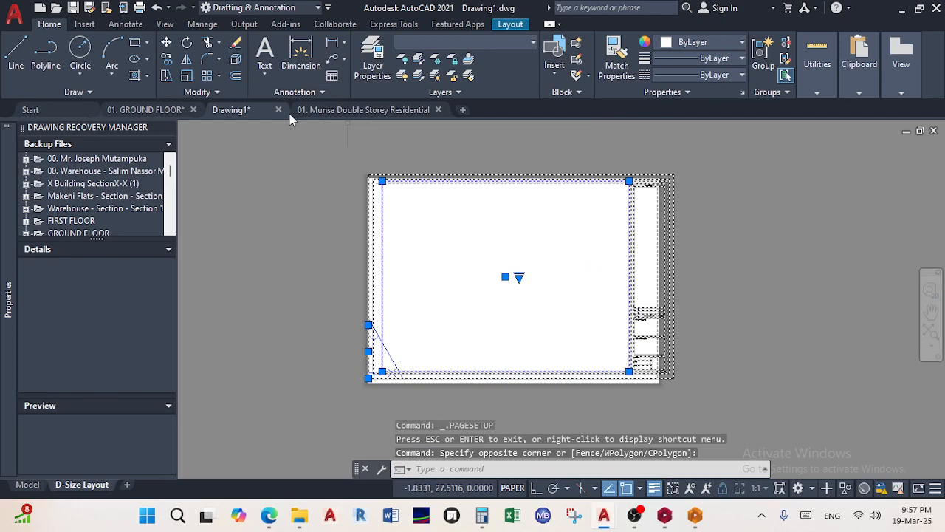
{"action": "left_click", "coordinate": [188, 77]}
{"action": "scroll", "coordinate": [674, 378], "scroll_direction": "up", "scroll_amount": 2}
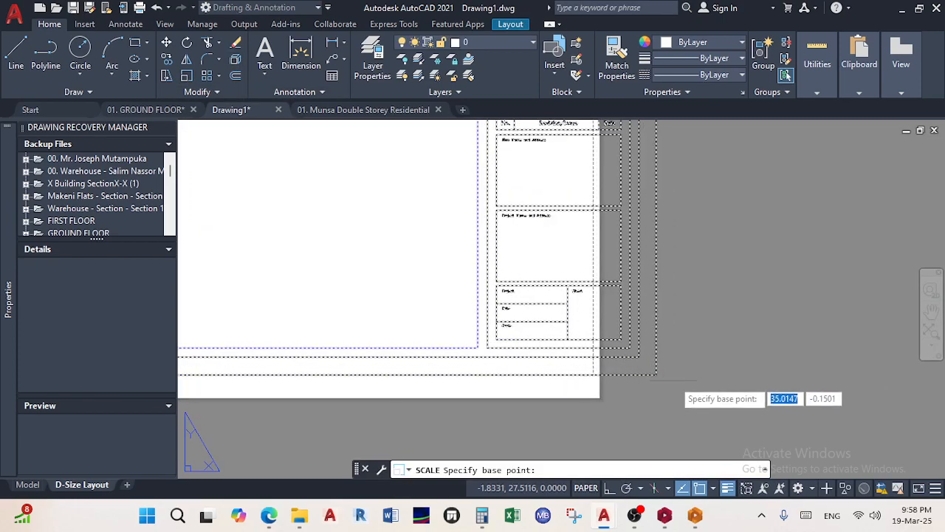
{"action": "left_click", "coordinate": [645, 375]}
{"action": "scroll", "coordinate": [646, 370], "scroll_direction": "down", "scroll_amount": 3}
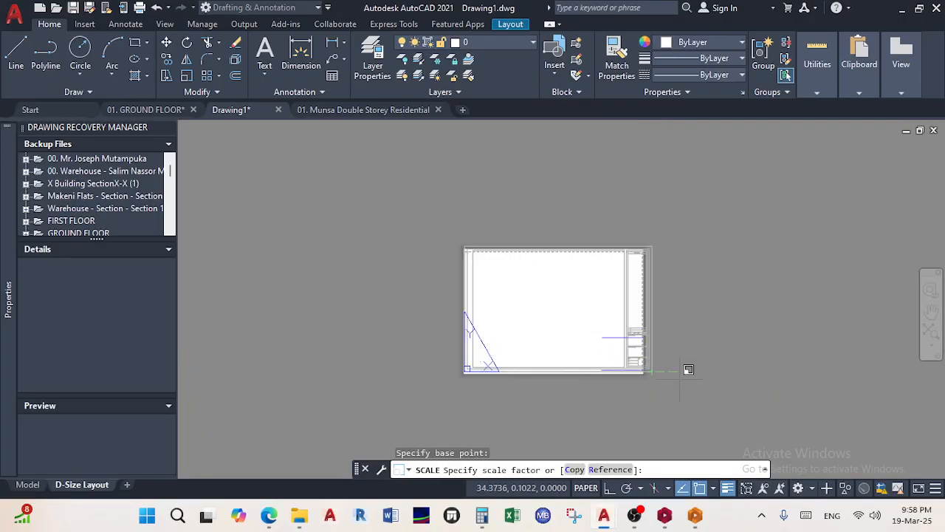
{"action": "left_click", "coordinate": [729, 408]}
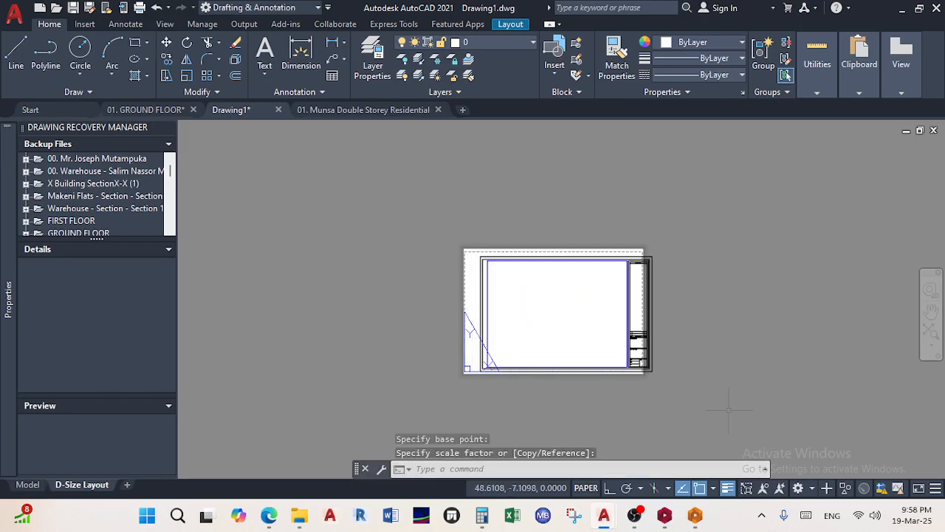
MOVE the resized title block and viewport onto the sheet corner, then save with Ctrl+S
{"action": "left_click", "coordinate": [722, 406]}
{"action": "left_click", "coordinate": [627, 314]}
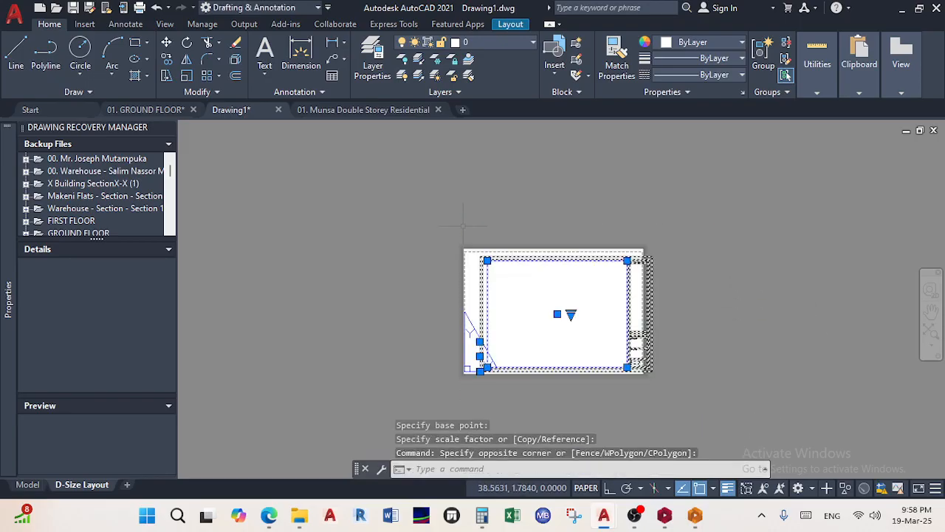
{"action": "left_click", "coordinate": [166, 42]}
{"action": "scroll", "coordinate": [452, 255], "scroll_direction": "up", "scroll_amount": 4}
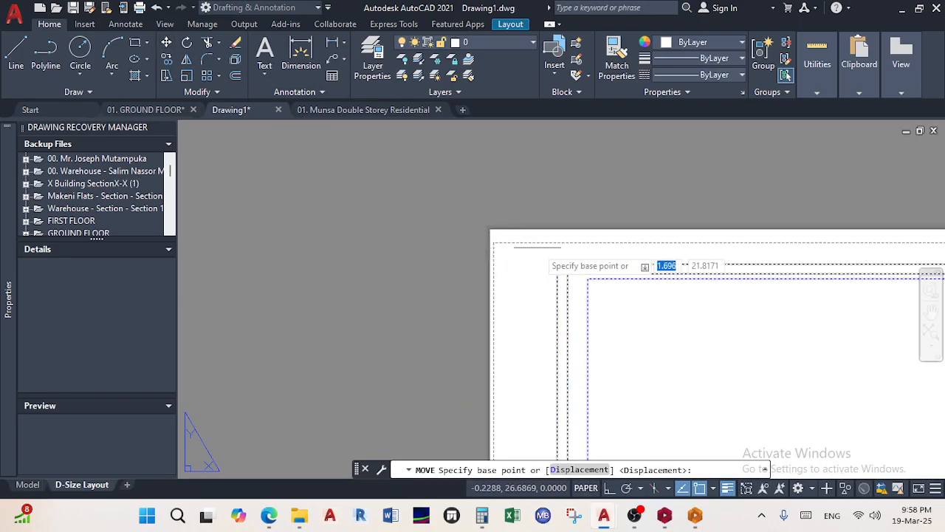
{"action": "left_click", "coordinate": [555, 252]}
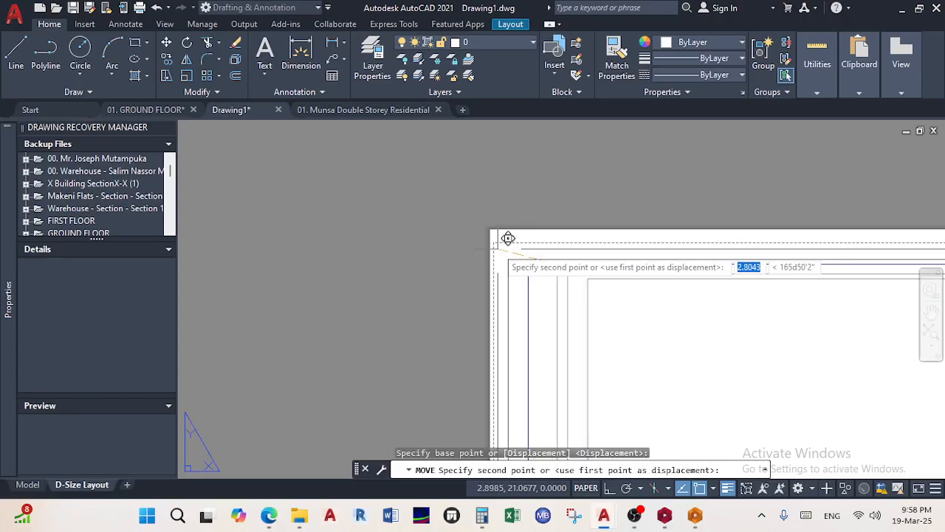
{"action": "scroll", "coordinate": [508, 238], "scroll_direction": "up", "scroll_amount": 2}
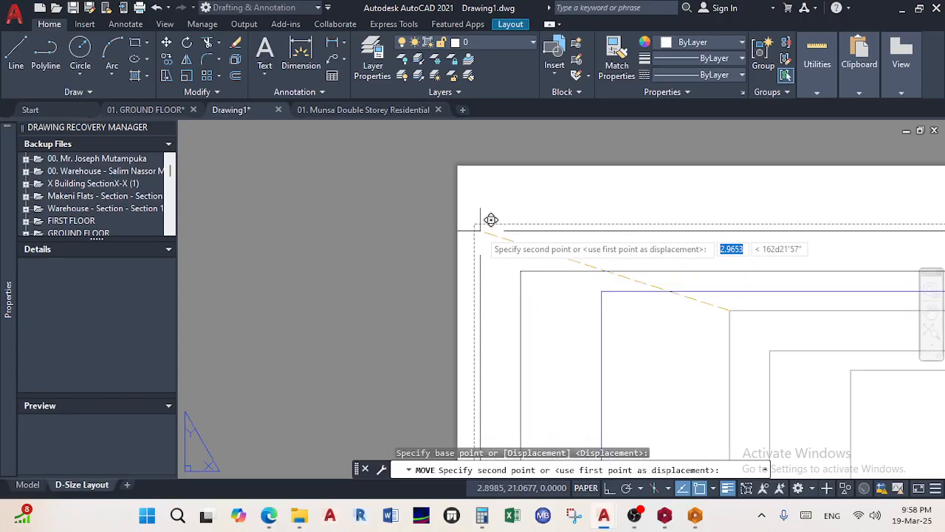
{"action": "scroll", "coordinate": [491, 219], "scroll_direction": "up", "scroll_amount": 2}
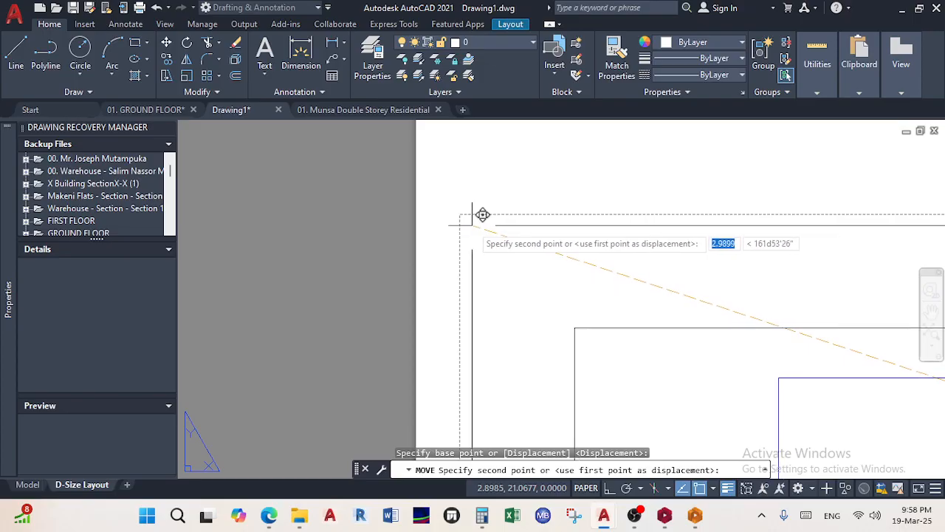
{"action": "left_click", "coordinate": [470, 224]}
{"action": "scroll", "coordinate": [480, 267], "scroll_direction": "down", "scroll_amount": 12}
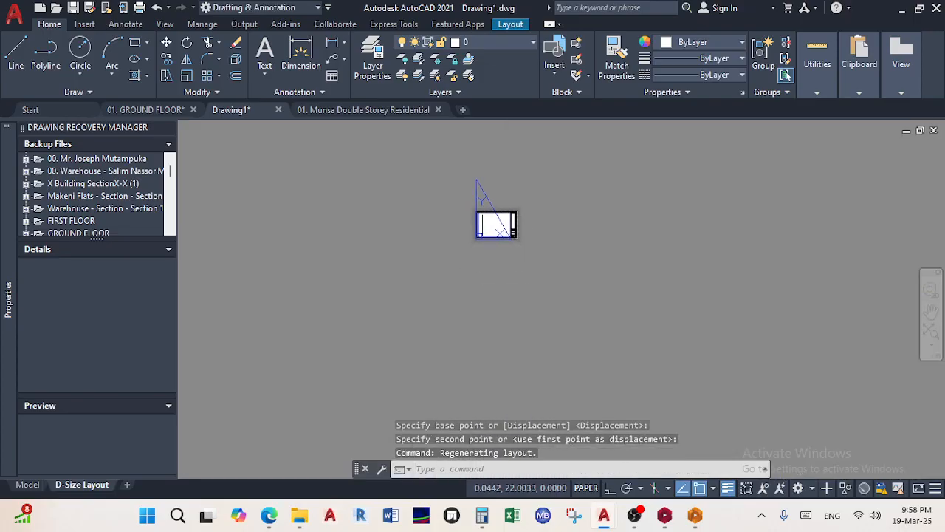
{"action": "scroll", "coordinate": [511, 228], "scroll_direction": "up", "scroll_amount": 7}
{"action": "middle_click_drag", "start_coordinate": [537, 217], "coordinate": [587, 289]}
{"action": "scroll", "coordinate": [584, 287], "scroll_direction": "down", "scroll_amount": 2}
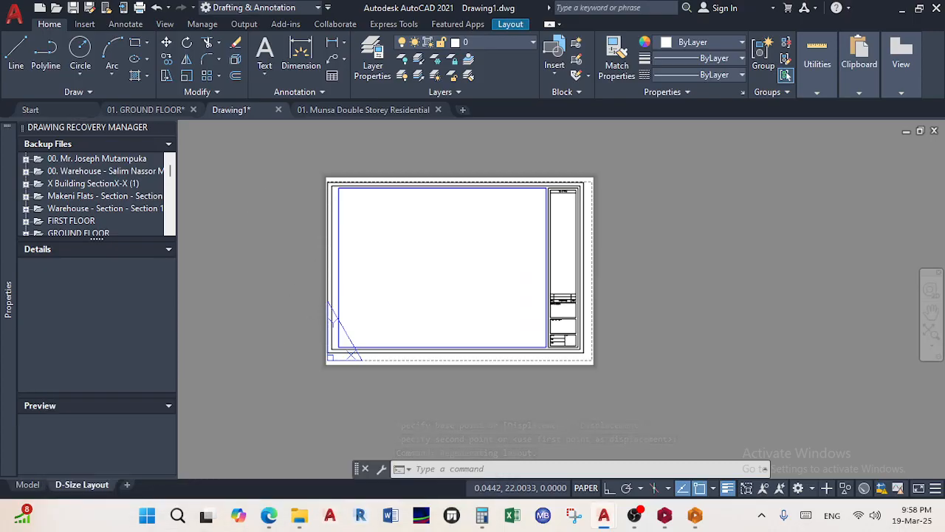
{"action": "key", "text": "ctrl+s"}
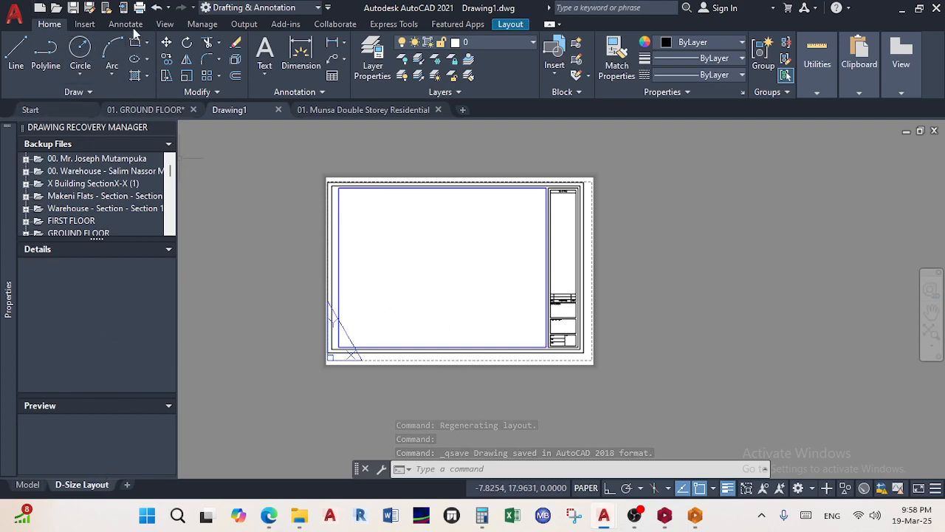
{"action": "left_click", "coordinate": [139, 7]}
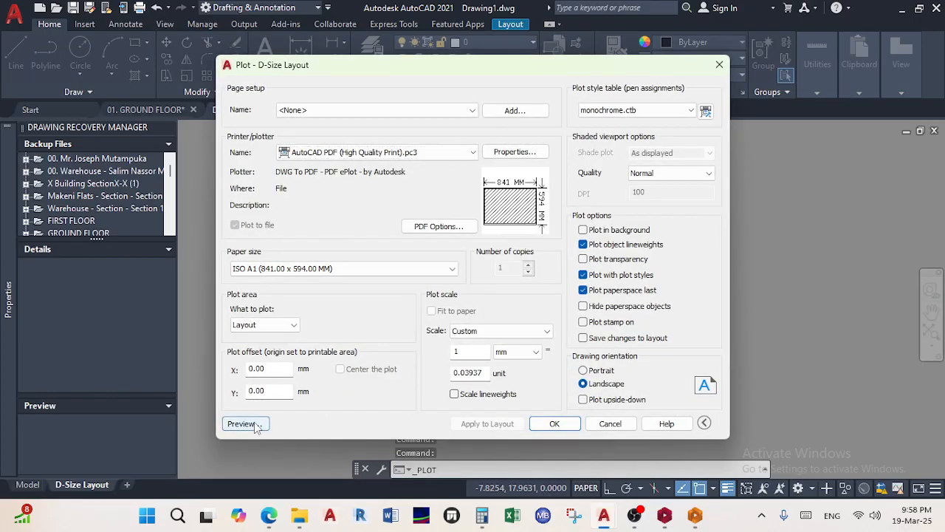
{"action": "left_click", "coordinate": [243, 473]}
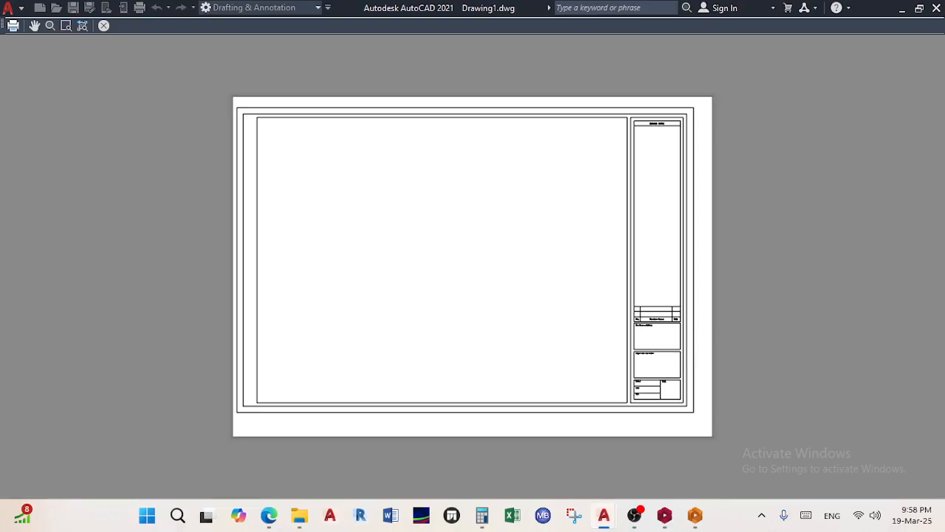
{"action": "scroll", "coordinate": [726, 243], "scroll_direction": "up", "scroll_amount": 2}
{"action": "scroll", "coordinate": [732, 251], "scroll_direction": "down", "scroll_amount": 4}
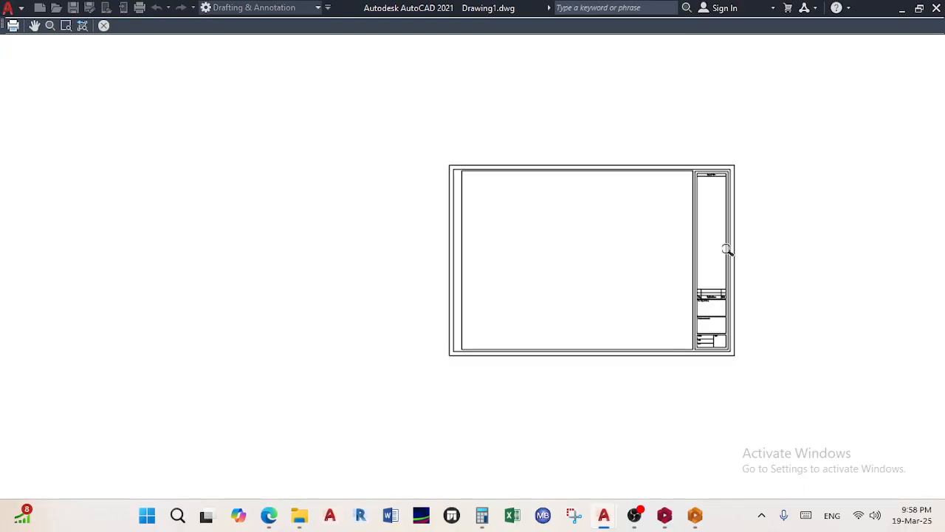
{"action": "middle_click_drag", "start_coordinate": [732, 251], "coordinate": [656, 262]}
{"action": "scroll", "coordinate": [657, 266], "scroll_direction": "up", "scroll_amount": 3}
{"action": "scroll", "coordinate": [628, 264], "scroll_direction": "down", "scroll_amount": 3}
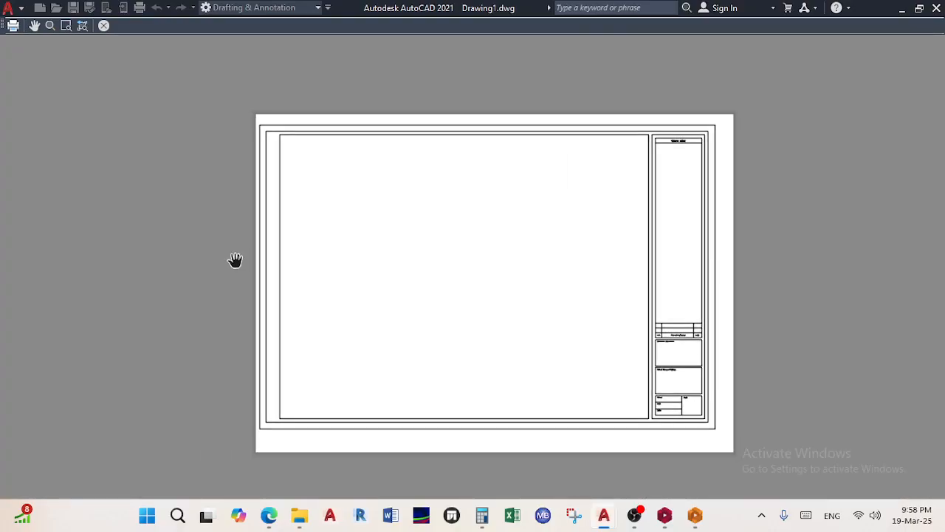
{"action": "scroll", "coordinate": [237, 255], "scroll_direction": "up", "scroll_amount": 3}
{"action": "scroll", "coordinate": [367, 296], "scroll_direction": "down", "scroll_amount": 4}
{"action": "scroll", "coordinate": [527, 359], "scroll_direction": "up", "scroll_amount": 4}
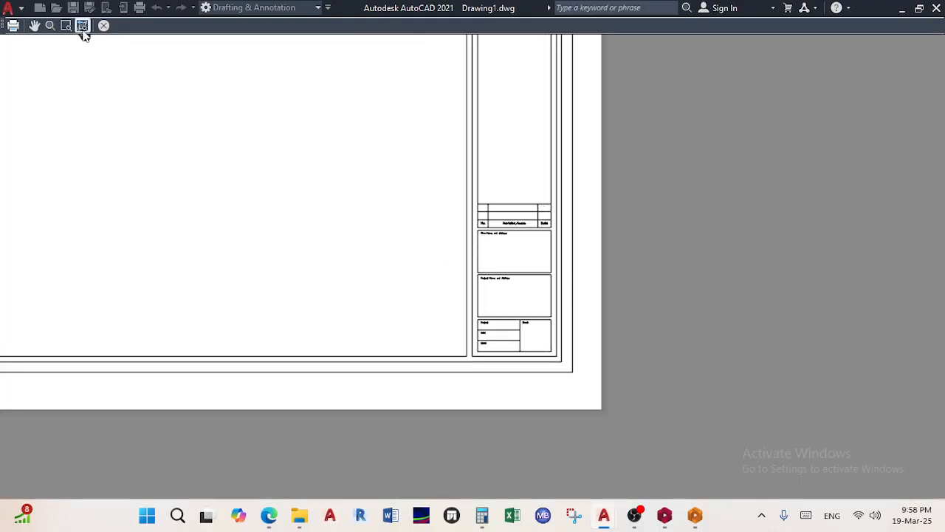
{"action": "left_click", "coordinate": [104, 25]}
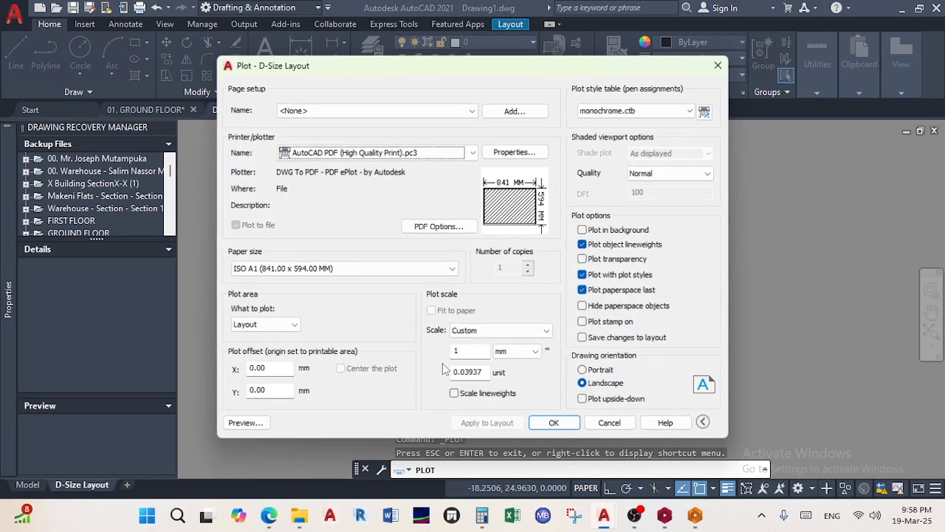
{"action": "left_click", "coordinate": [563, 425]}
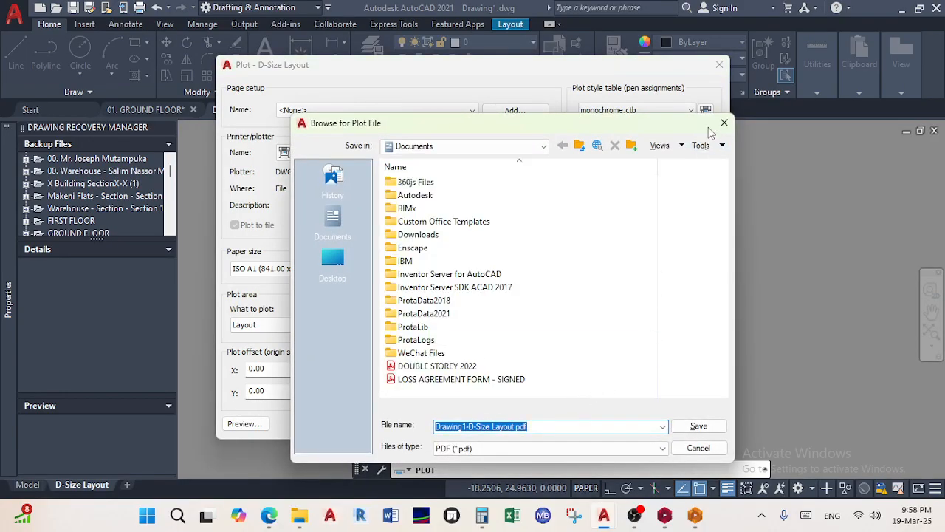
{"action": "left_click", "coordinate": [724, 123]}
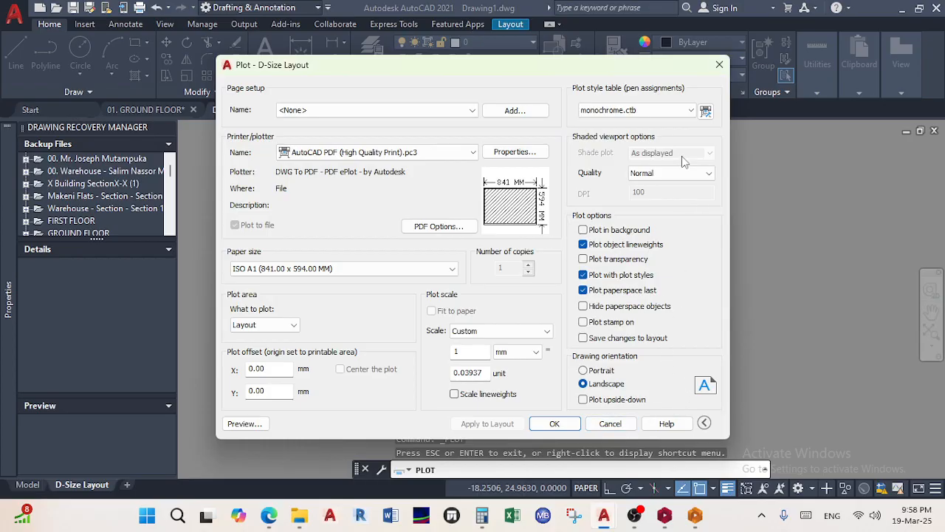
{"action": "left_click", "coordinate": [719, 64]}
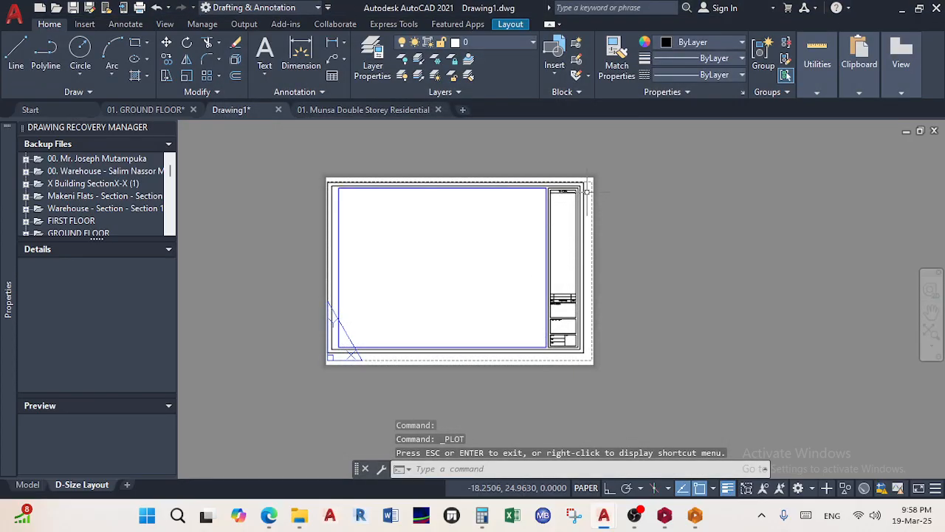
Select the D-Size Layout viewport and double-click inside it to switch to MODEL space
{"action": "scroll", "coordinate": [583, 192], "scroll_direction": "up", "scroll_amount": 5}
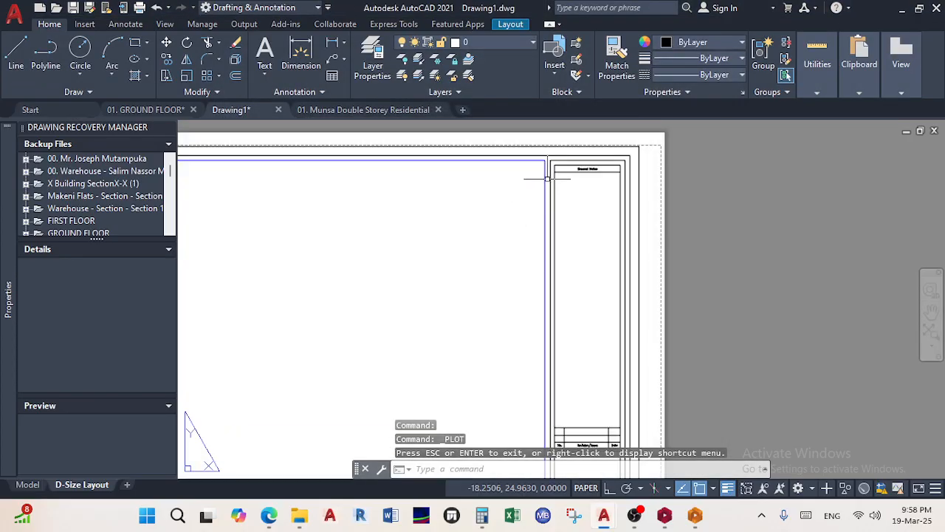
{"action": "left_click", "coordinate": [544, 188]}
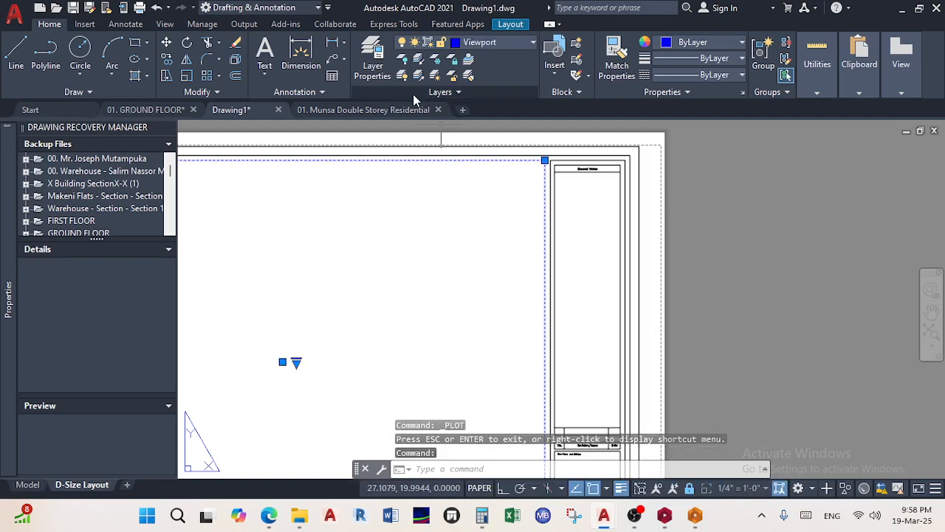
{"action": "scroll", "coordinate": [443, 288], "scroll_direction": "down", "scroll_amount": 4}
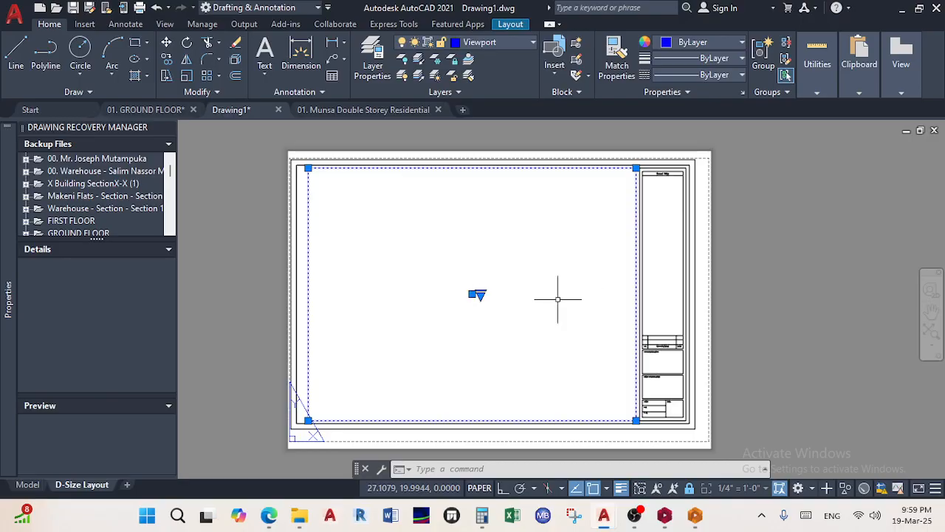
{"action": "double_click", "coordinate": [548, 268]}
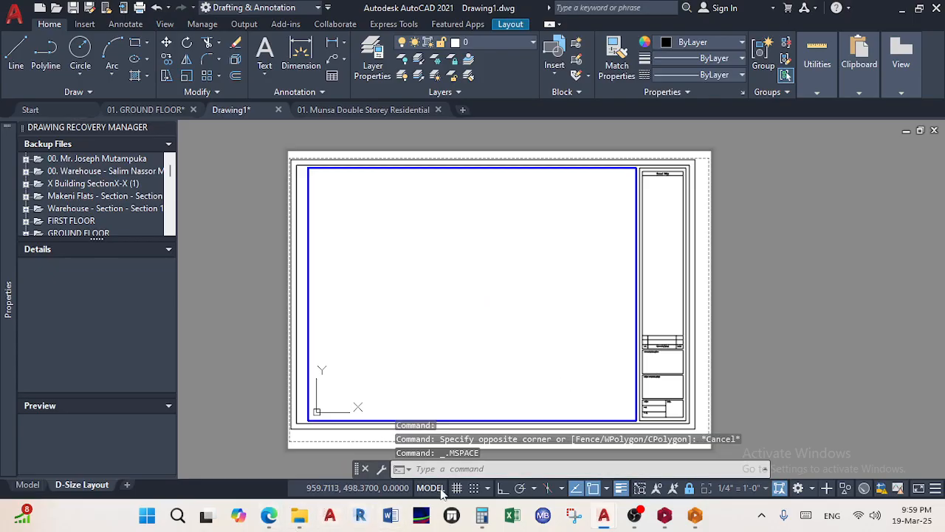
{"action": "double_click", "coordinate": [796, 369]}
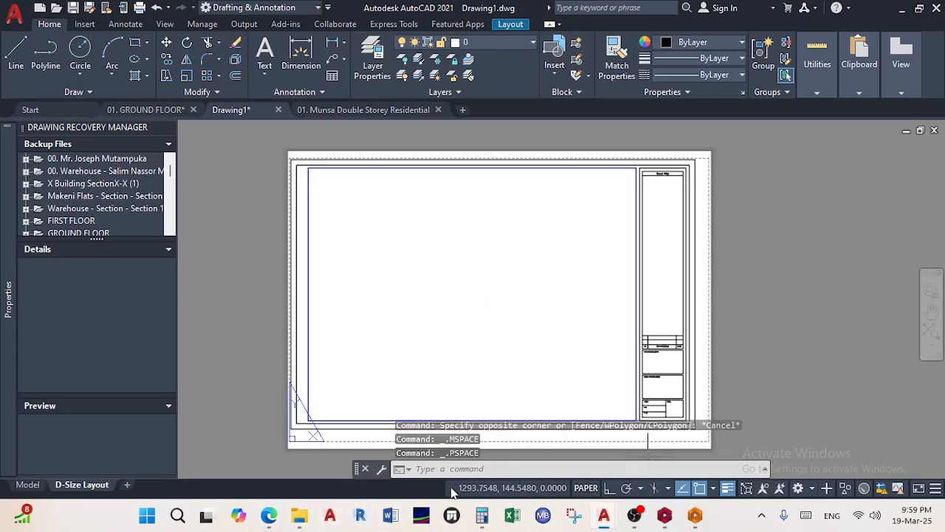
{"action": "double_click", "coordinate": [482, 297]}
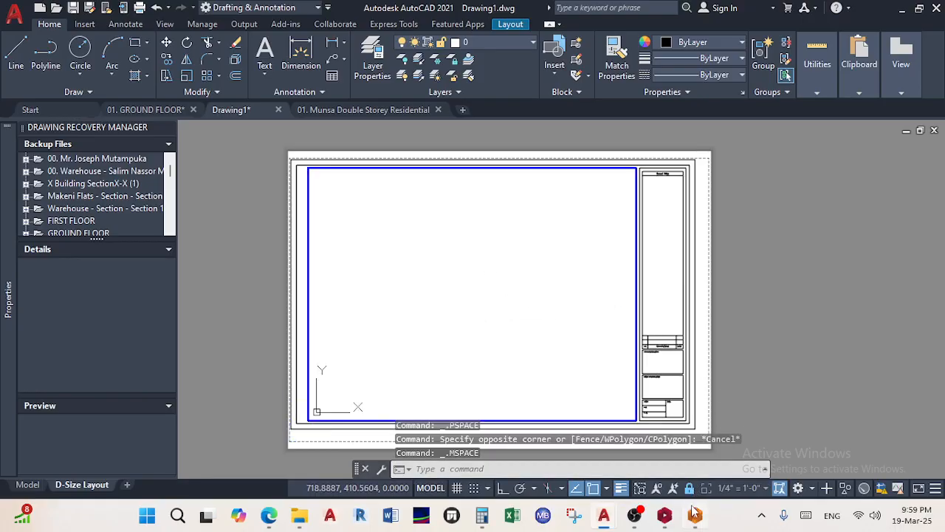
Start an instant Meet now meeting from the Teams Calendar with a shareable link
{"action": "mouse_move", "coordinate": [269, 514]}
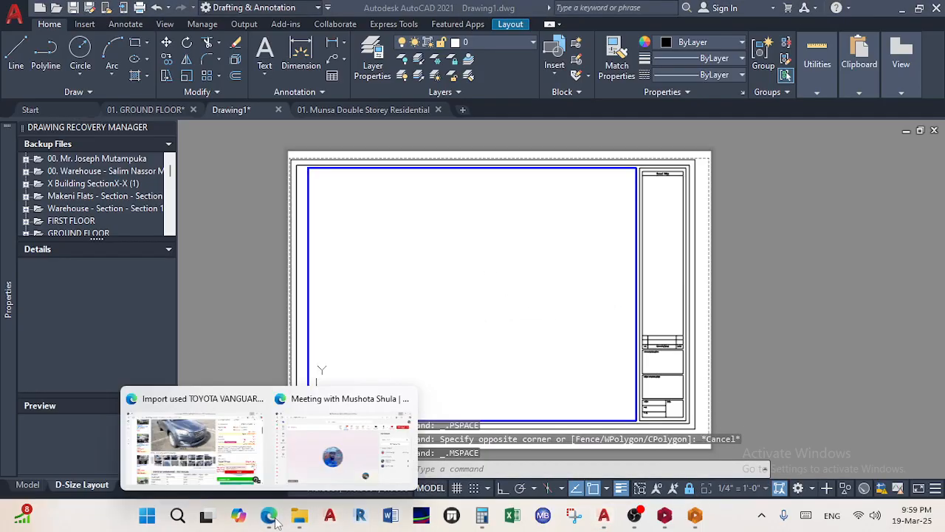
{"action": "left_click", "coordinate": [332, 405]}
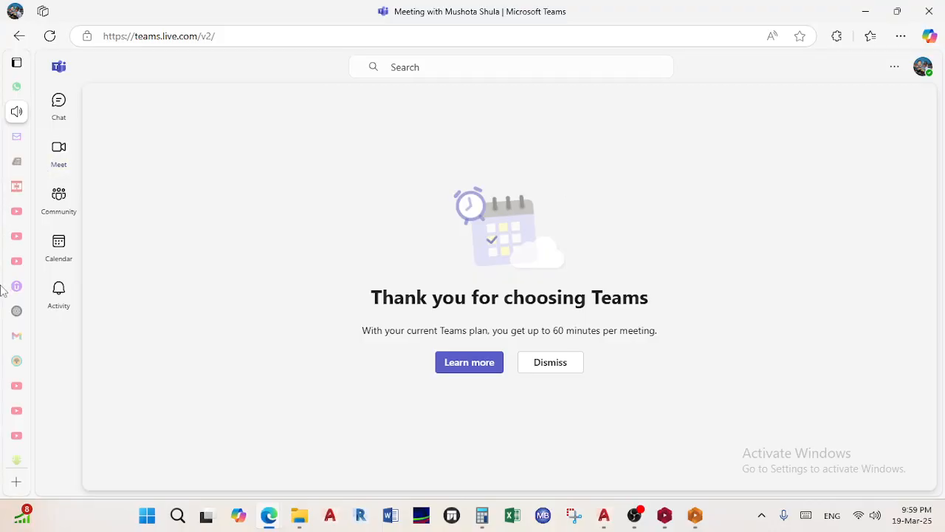
{"action": "mouse_move", "coordinate": [32, 240]}
{"action": "left_click", "coordinate": [76, 247]}
{"action": "left_click", "coordinate": [750, 108]}
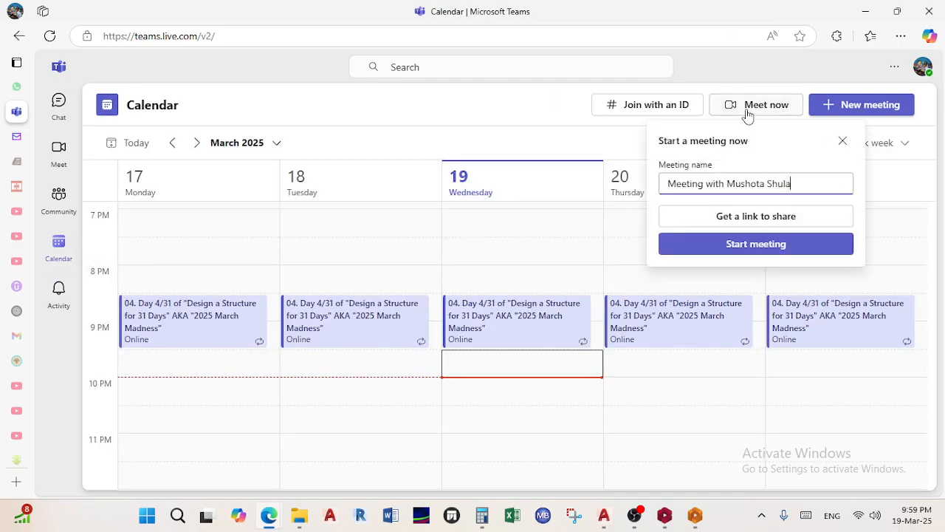
{"action": "left_click", "coordinate": [722, 217]}
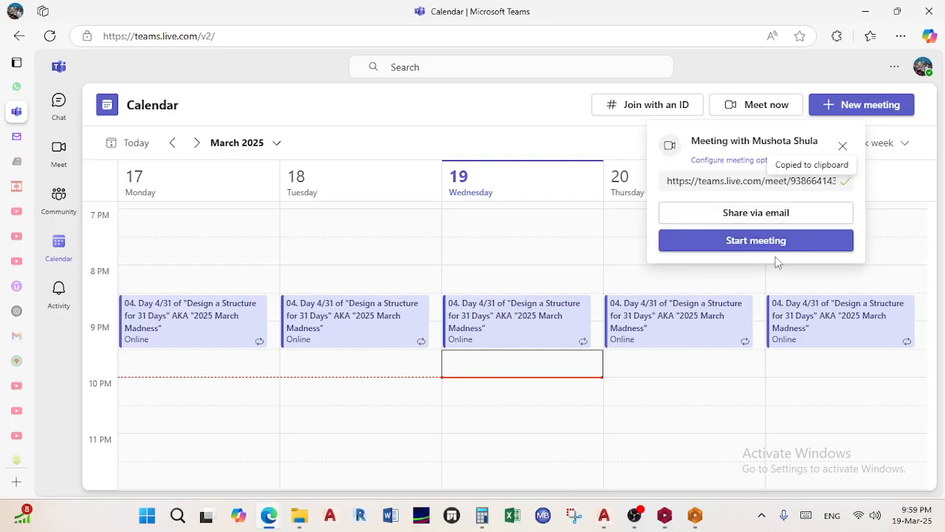
{"action": "left_click", "coordinate": [765, 244]}
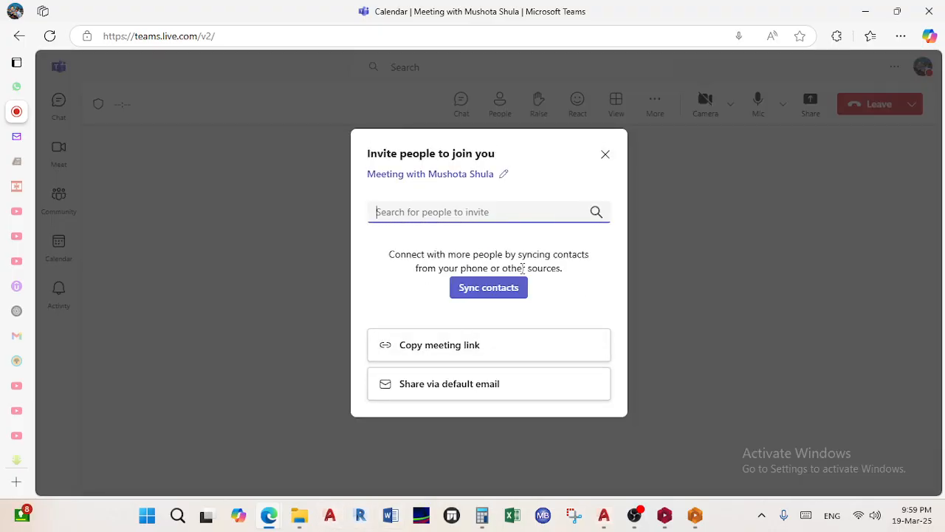
Copy the meeting join link, close the invite dialog, and switch to WhatsApp Web
{"action": "left_click", "coordinate": [475, 353]}
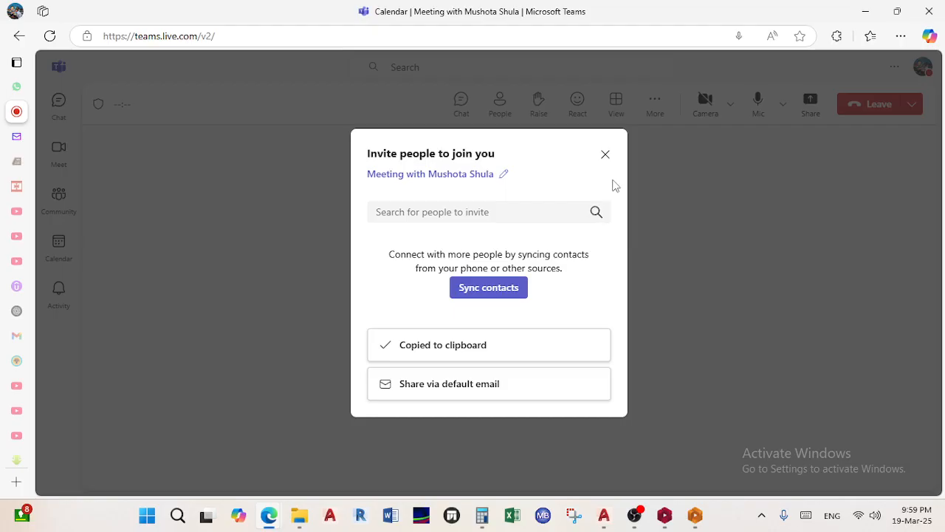
{"action": "left_click", "coordinate": [605, 156]}
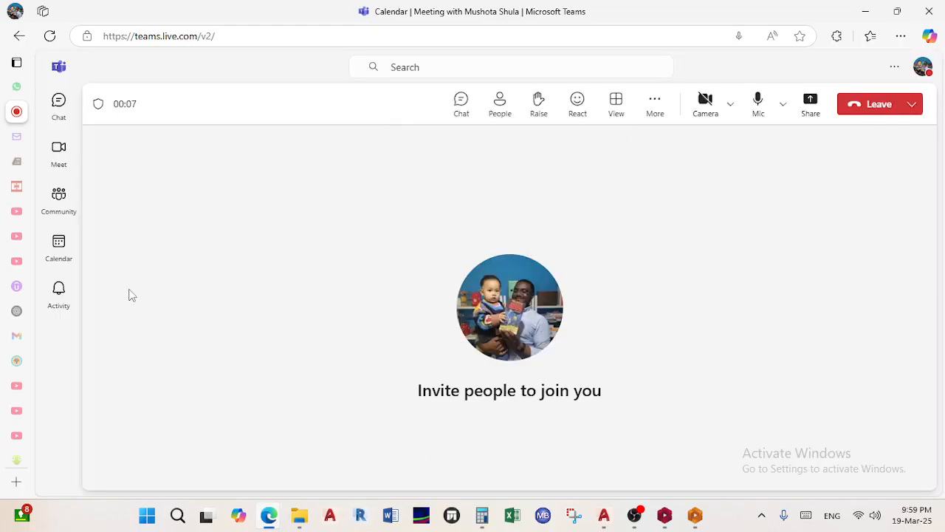
{"action": "left_click", "coordinate": [22, 86]}
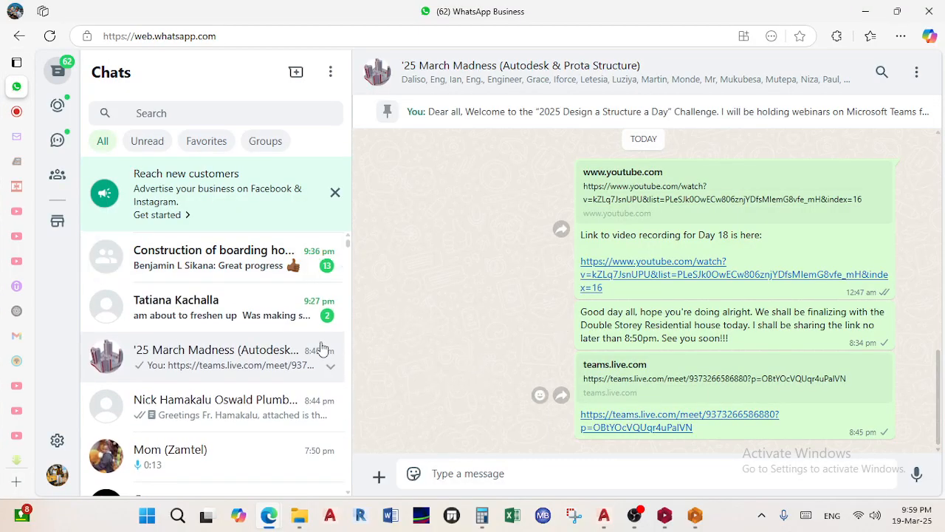
Paste the Teams meeting link into the March Madness group chat and send it
{"action": "scroll", "coordinate": [239, 362], "scroll_direction": "down", "scroll_amount": 2}
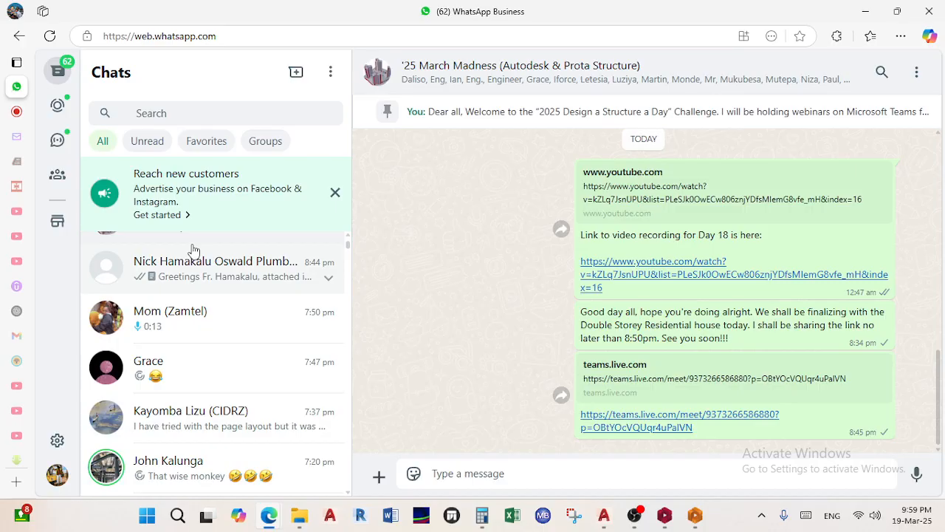
{"action": "scroll", "coordinate": [193, 251], "scroll_direction": "up", "scroll_amount": 1}
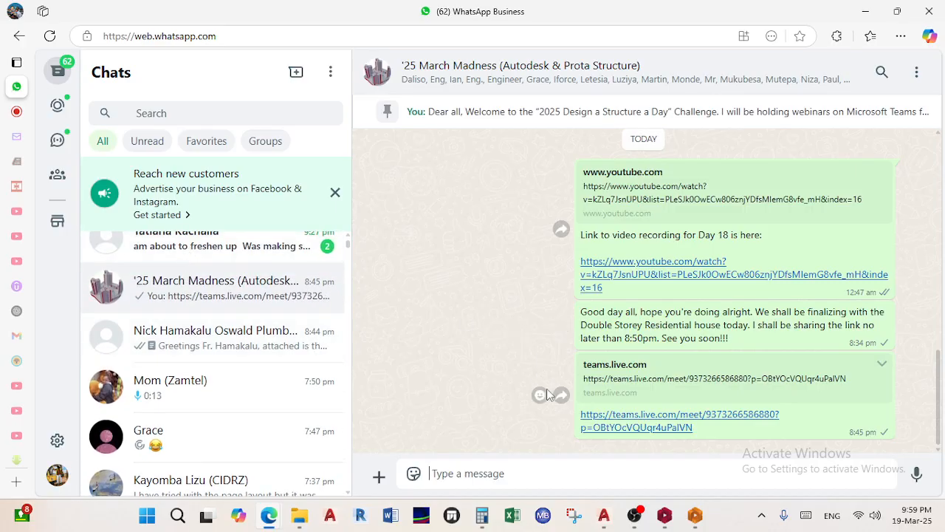
{"action": "right_click", "coordinate": [452, 478]}
{"action": "left_click", "coordinate": [489, 344]}
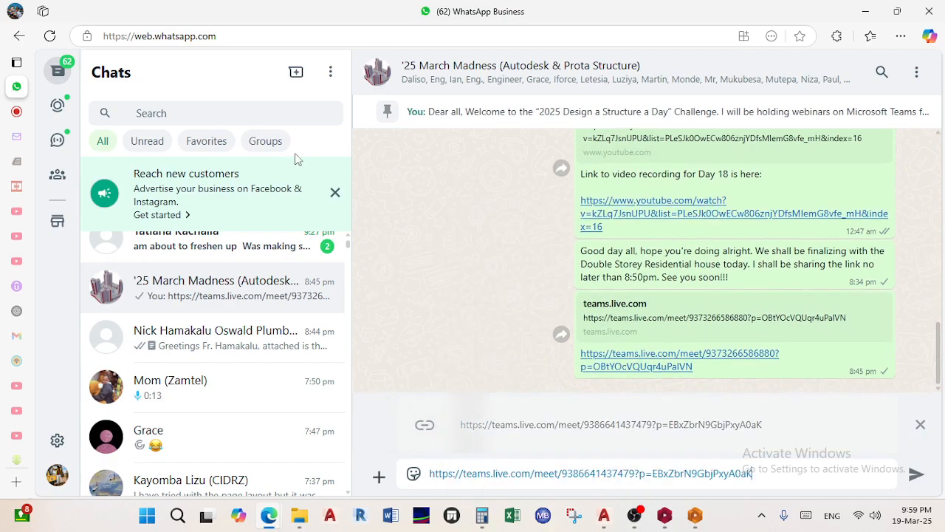
{"action": "left_click", "coordinate": [265, 141]}
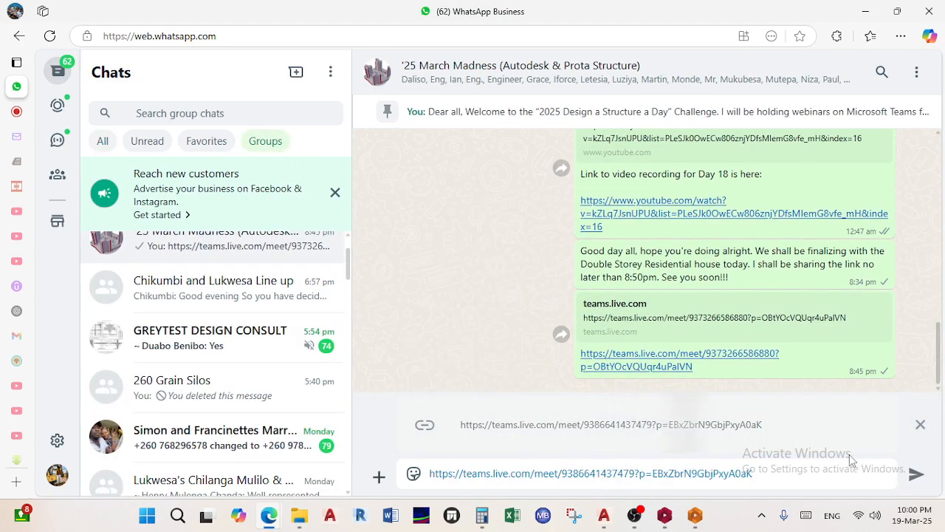
{"action": "left_click", "coordinate": [916, 474]}
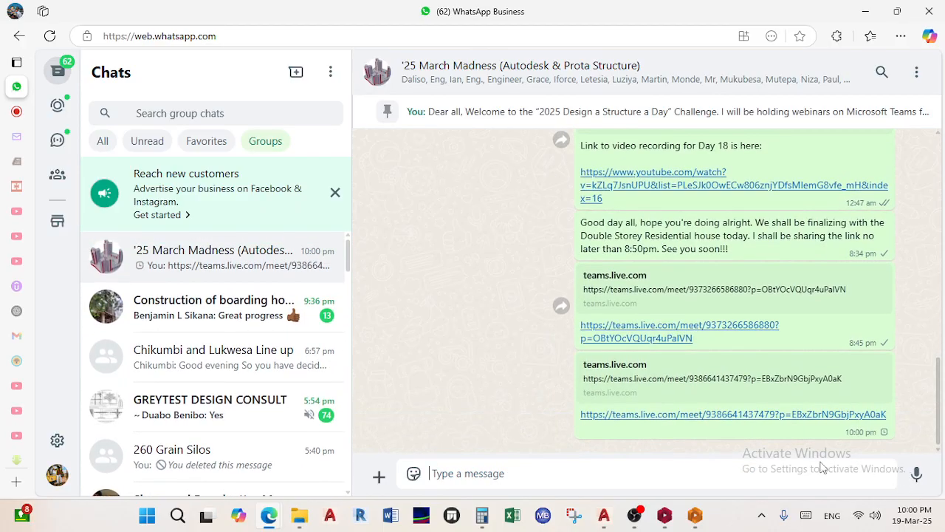
Reply to the link message with 'New link' and minimise the browser
{"action": "left_click", "coordinate": [881, 362]}
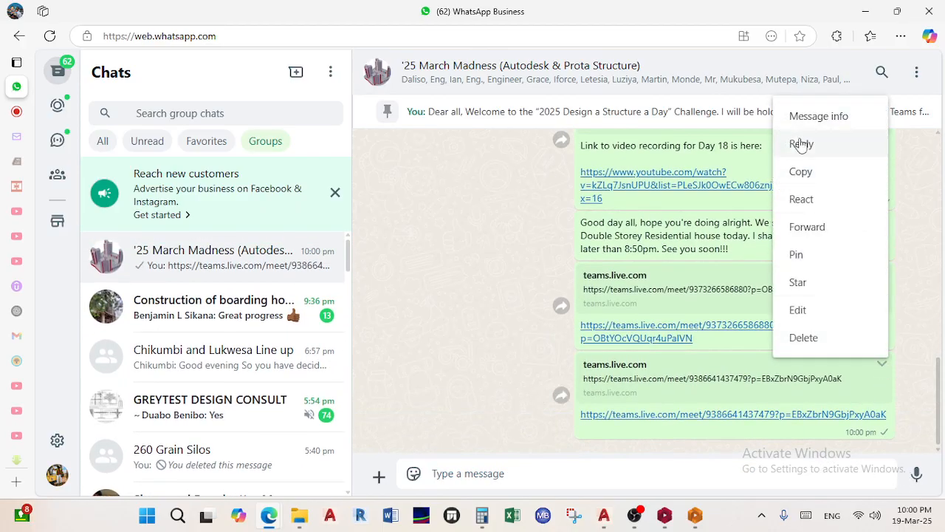
{"action": "left_click", "coordinate": [801, 145]}
{"action": "type", "text": "N"}
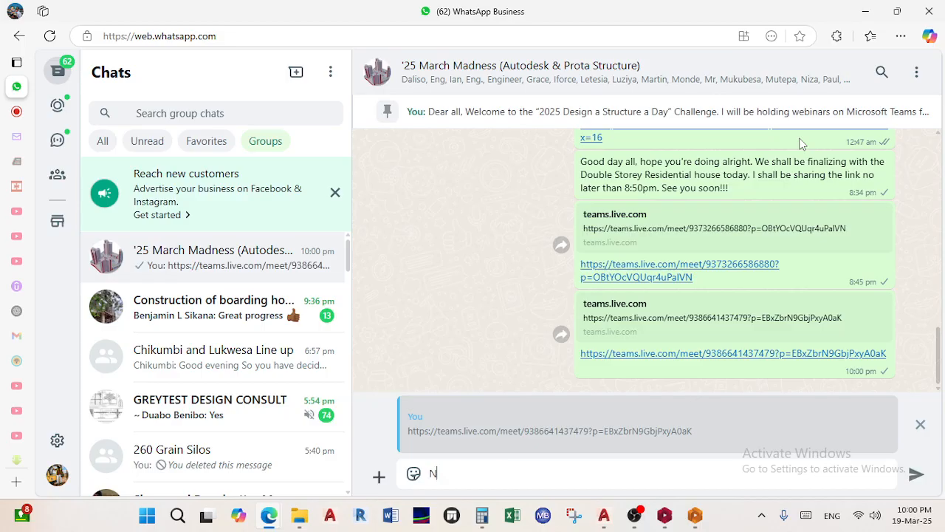
{"action": "type", "text": "ew link"}
{"action": "key", "text": "Return"}
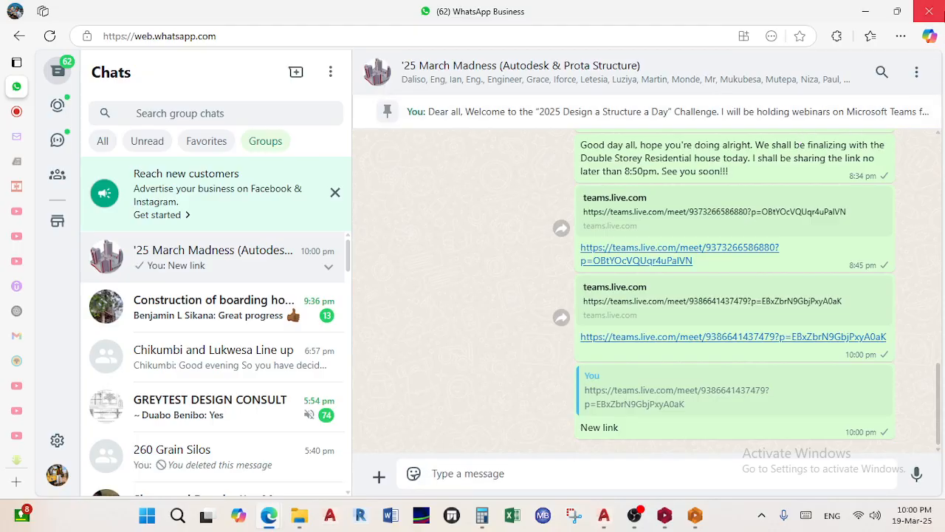
{"action": "left_click", "coordinate": [867, 12]}
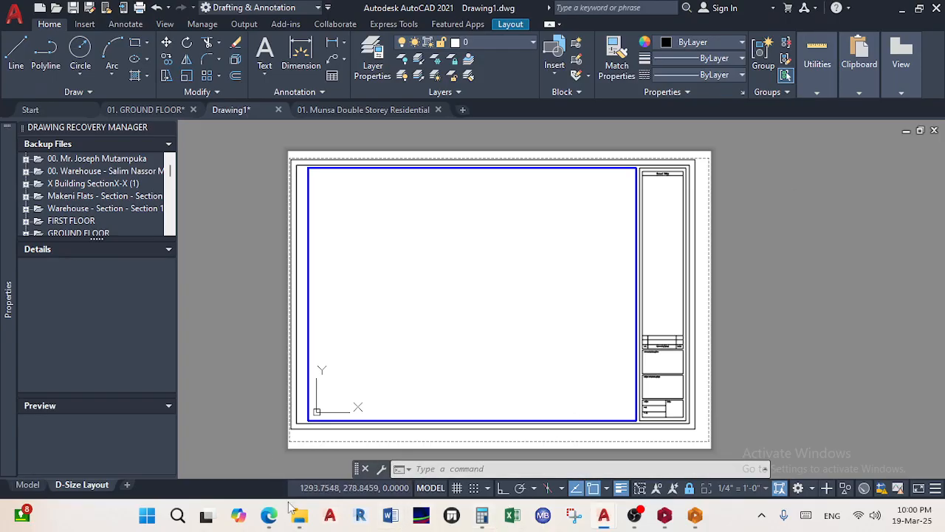
Bring the browser forward and switch to the running Teams meeting tab
{"action": "mouse_move", "coordinate": [267, 521]}
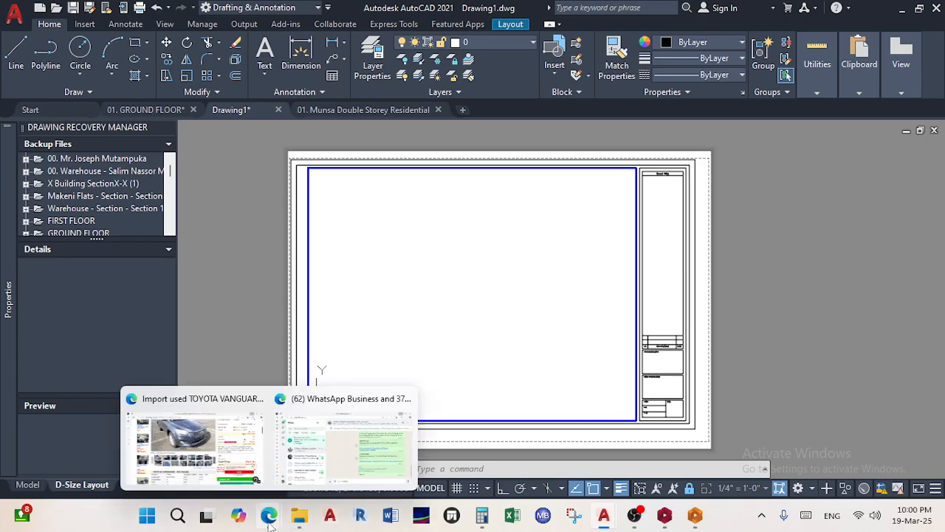
{"action": "left_click", "coordinate": [335, 409]}
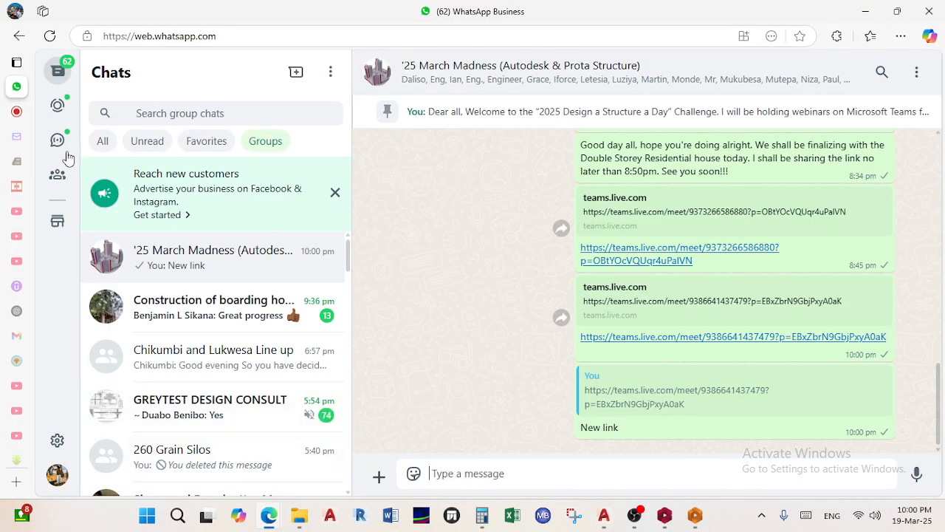
{"action": "mouse_move", "coordinate": [24, 119]}
{"action": "left_click", "coordinate": [59, 115]}
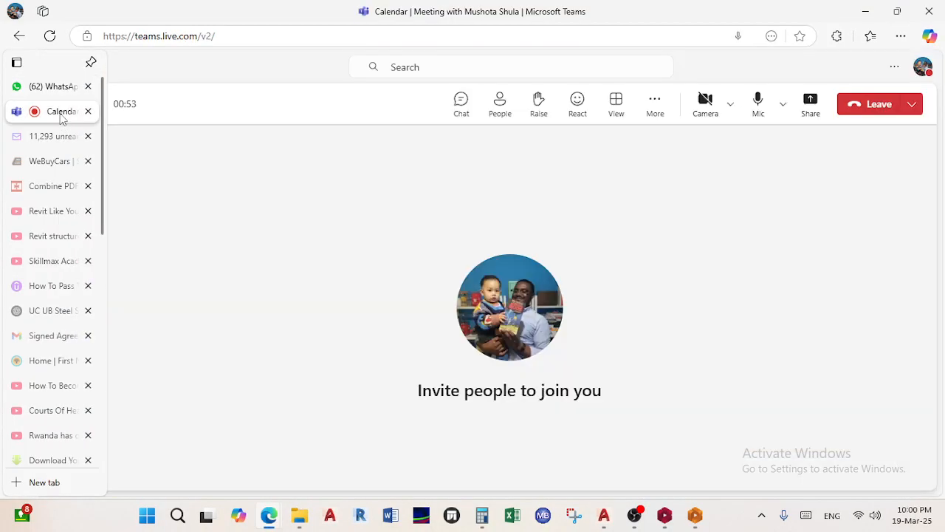
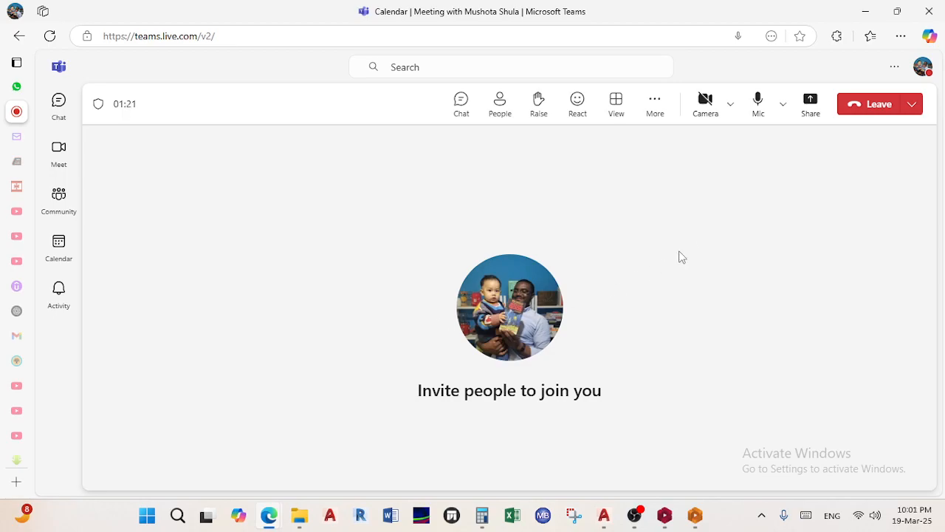
Minimize the Teams meeting window so the AutoCAD layout sheet is back in view
{"action": "left_click", "coordinate": [867, 13]}
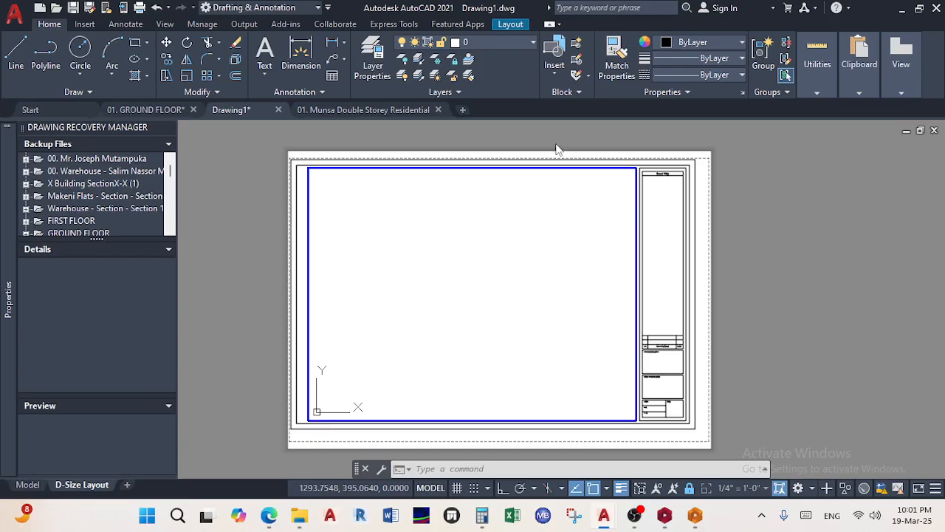
Leave the viewport for paper space and try selecting objects on the D-Size sheet
{"action": "double_click", "coordinate": [752, 240]}
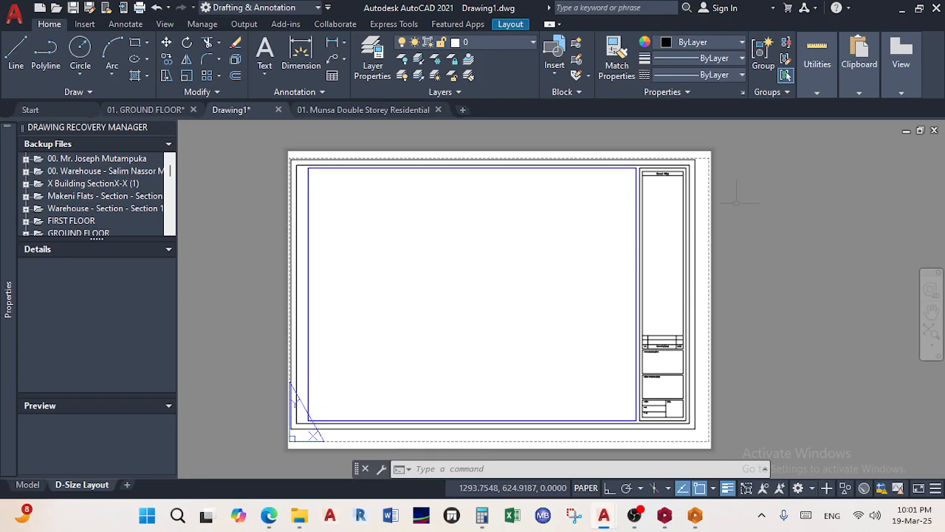
{"action": "scroll", "coordinate": [694, 172], "scroll_direction": "up", "scroll_amount": 5}
{"action": "scroll", "coordinate": [691, 173], "scroll_direction": "down", "scroll_amount": 5}
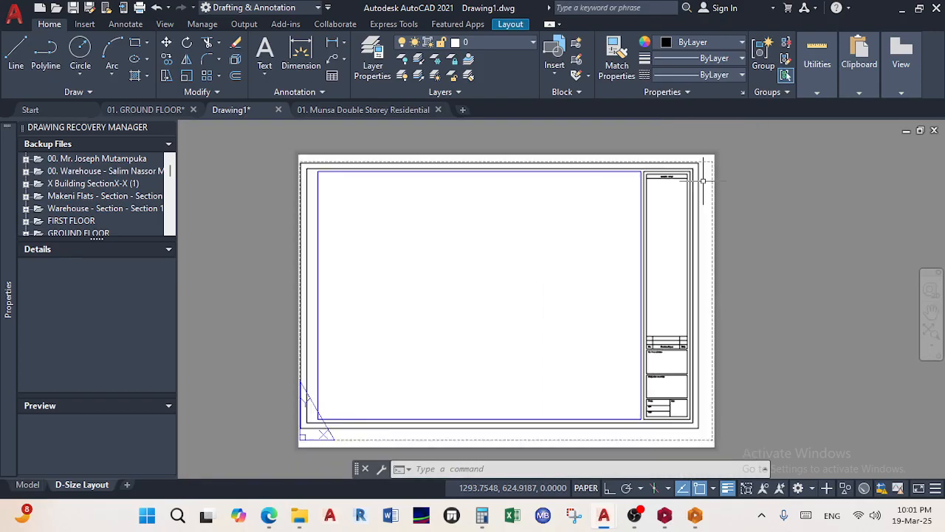
{"action": "scroll", "coordinate": [686, 173], "scroll_direction": "up", "scroll_amount": 2}
{"action": "scroll", "coordinate": [604, 189], "scroll_direction": "up", "scroll_amount": 4}
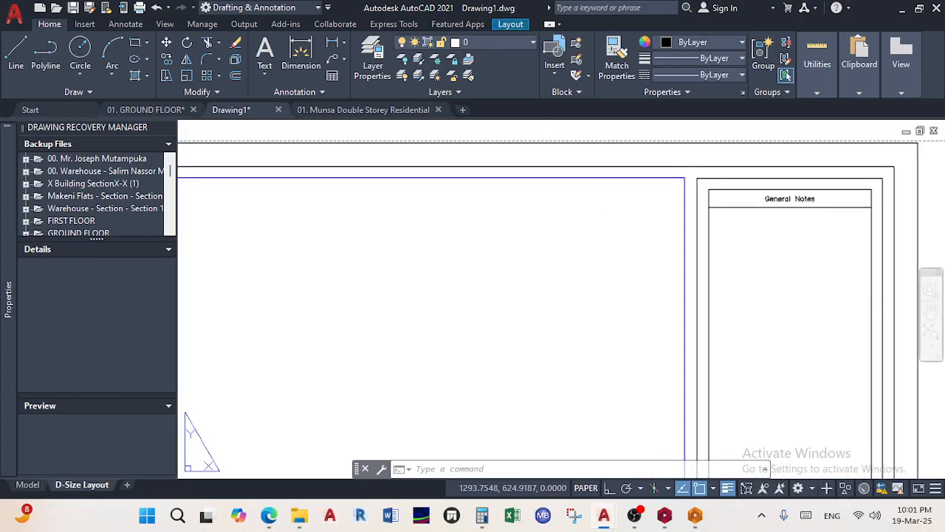
{"action": "scroll", "coordinate": [605, 177], "scroll_direction": "down", "scroll_amount": 4}
{"action": "left_click", "coordinate": [717, 234]}
{"action": "left_click", "coordinate": [711, 224]}
{"action": "left_click", "coordinate": [727, 263]}
{"action": "left_click", "coordinate": [727, 263]}
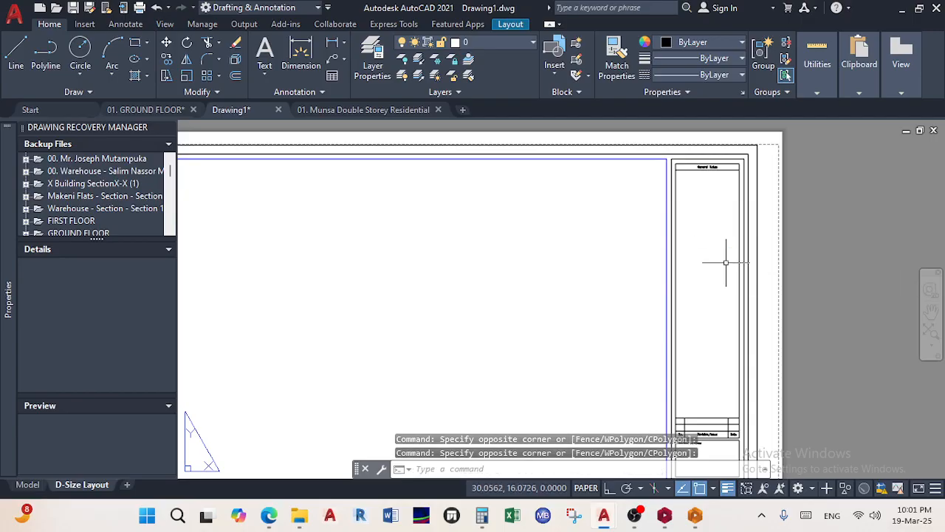
{"action": "scroll", "coordinate": [669, 213], "scroll_direction": "down", "scroll_amount": 4}
{"action": "scroll", "coordinate": [679, 204], "scroll_direction": "up", "scroll_amount": 4}
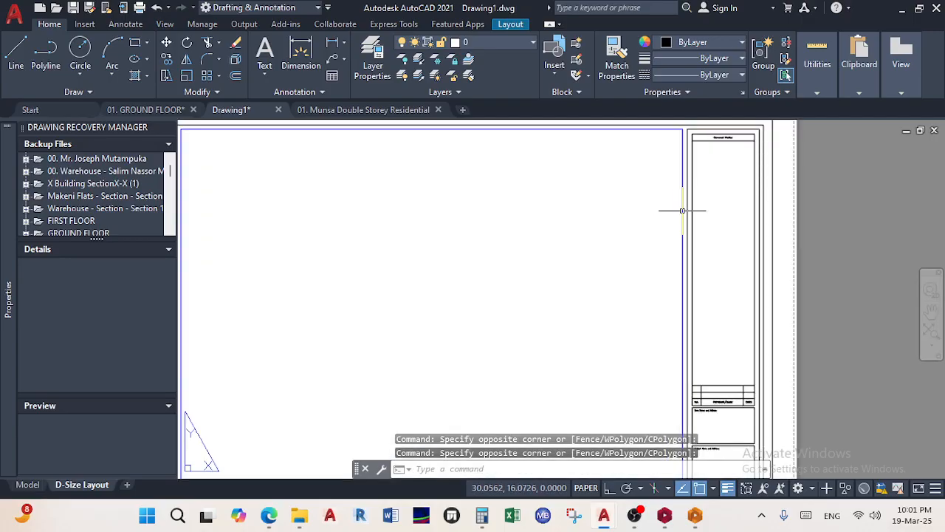
Select the sheet's default viewport and delete it
{"action": "left_click", "coordinate": [683, 210]}
{"action": "scroll", "coordinate": [637, 281], "scroll_direction": "down", "scroll_amount": 3}
{"action": "scroll", "coordinate": [634, 275], "scroll_direction": "up", "scroll_amount": 1}
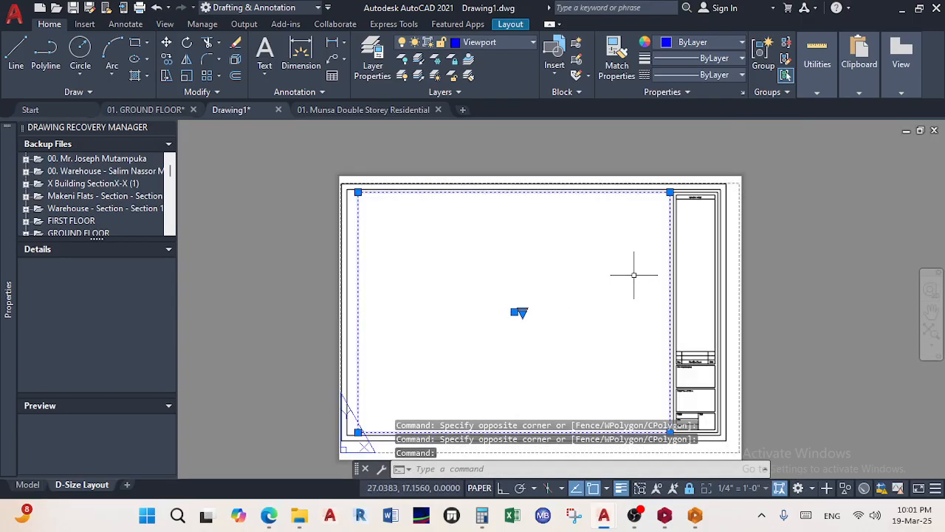
{"action": "key", "text": "Delete"}
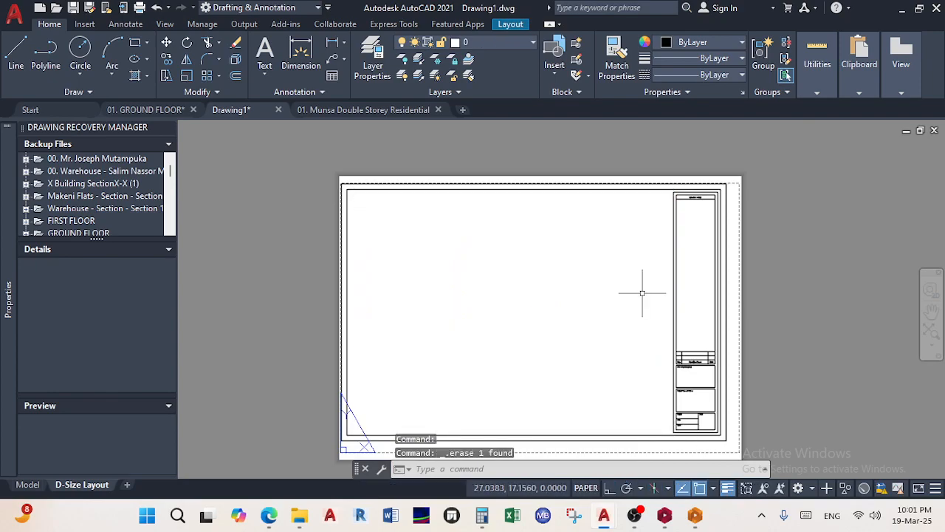
{"action": "left_click", "coordinate": [510, 24]}
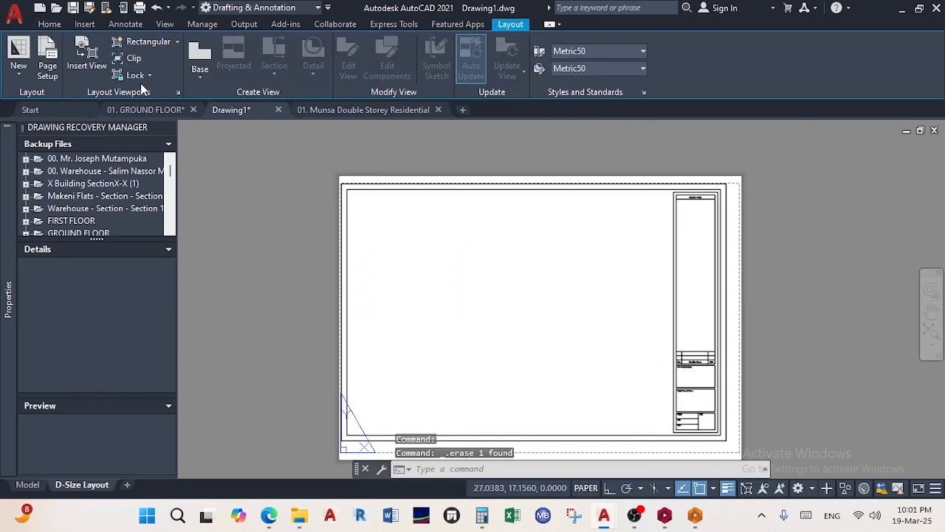
Draw a rectangular viewport from the sheet's top-left corner to beside the title block
{"action": "left_click", "coordinate": [149, 44]}
{"action": "left_click", "coordinate": [178, 43]}
{"action": "left_click", "coordinate": [155, 62]}
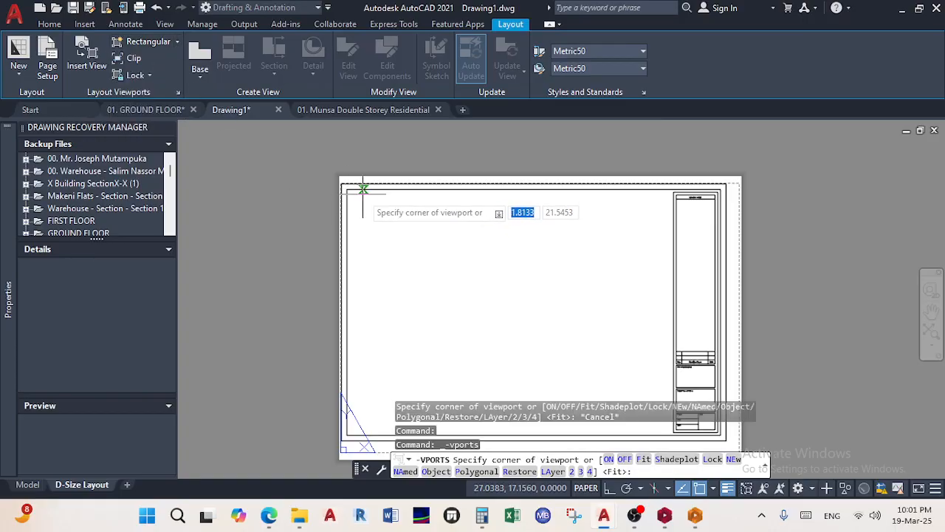
{"action": "scroll", "coordinate": [363, 190], "scroll_direction": "up", "scroll_amount": 2}
{"action": "left_click", "coordinate": [314, 194]}
{"action": "scroll", "coordinate": [350, 211], "scroll_direction": "down", "scroll_amount": 3}
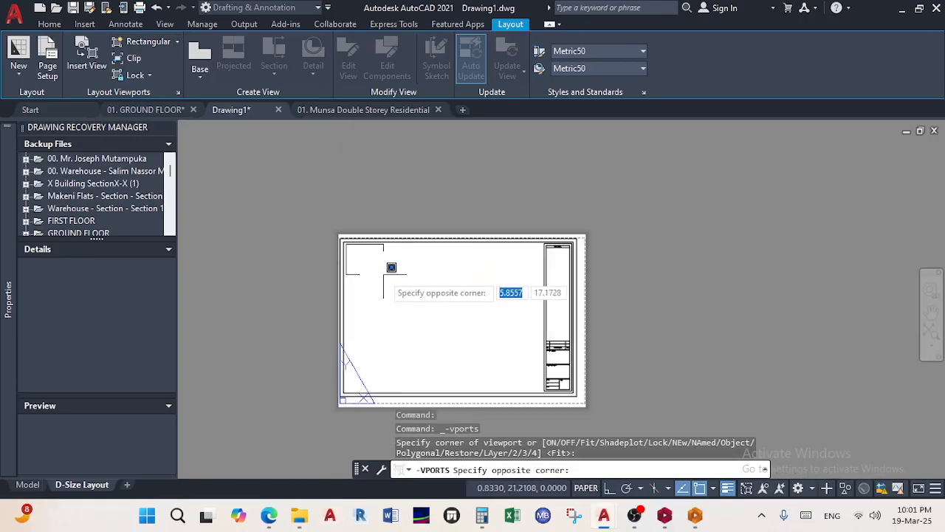
{"action": "scroll", "coordinate": [528, 384], "scroll_direction": "up", "scroll_amount": 5}
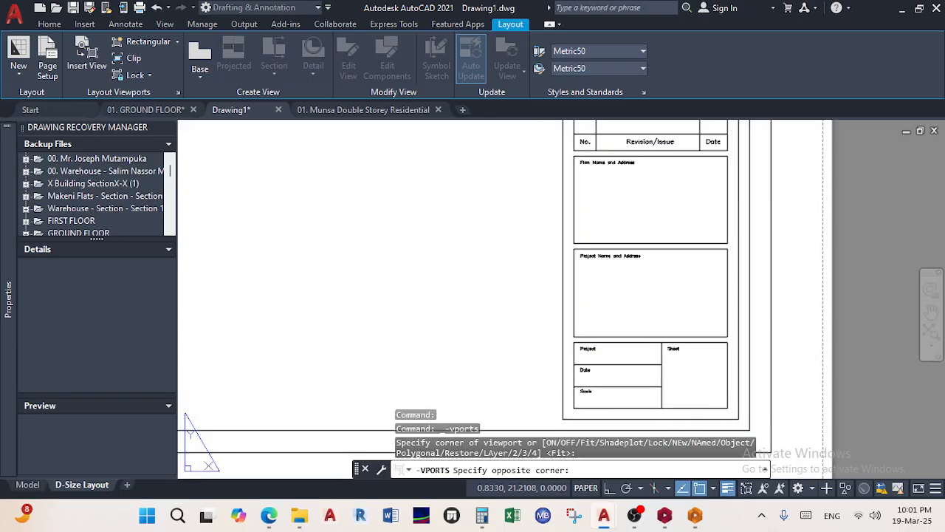
{"action": "left_click", "coordinate": [531, 349]}
{"action": "scroll", "coordinate": [531, 349], "scroll_direction": "down", "scroll_amount": 5}
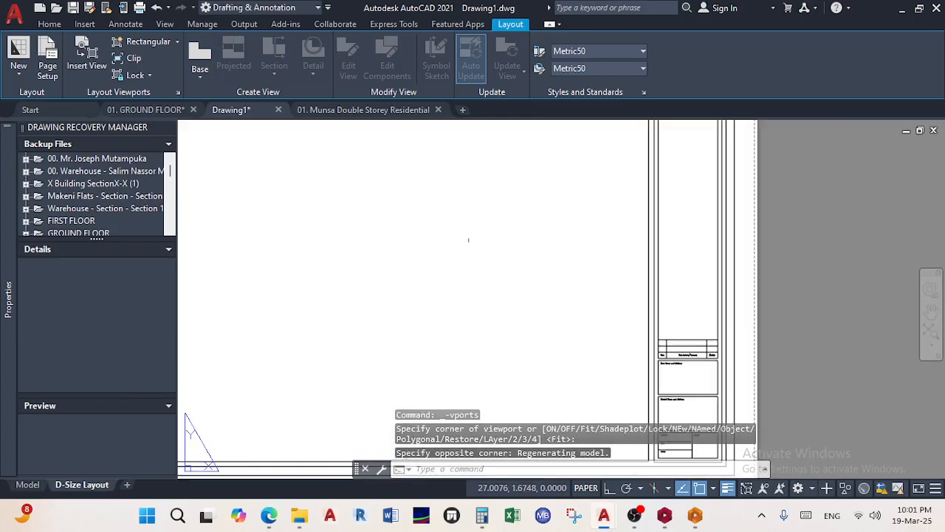
{"action": "middle_click_drag", "start_coordinate": [471, 234], "coordinate": [477, 251]}
Admit the waiting guest into the Teams meeting, then minimize Teams
{"action": "left_click", "coordinate": [299, 515]}
{"action": "mouse_move", "coordinate": [269, 515]}
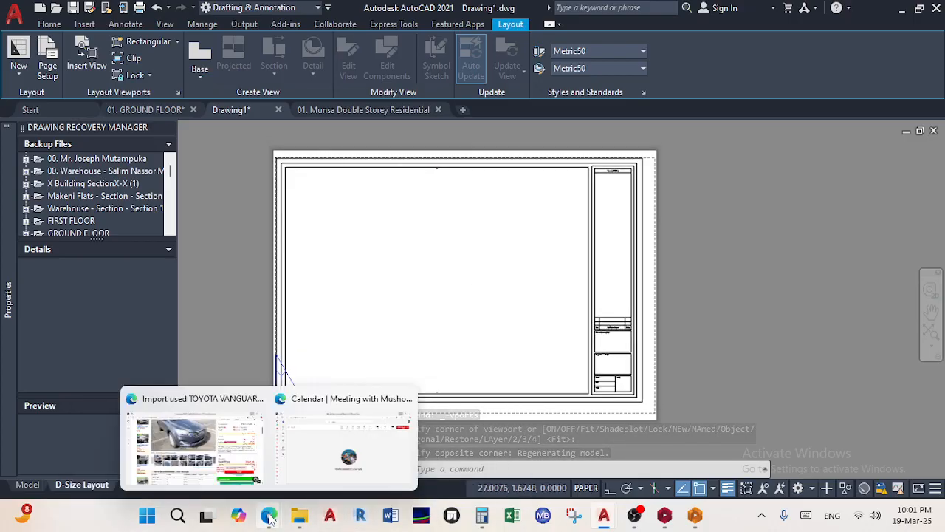
{"action": "left_click", "coordinate": [314, 467]}
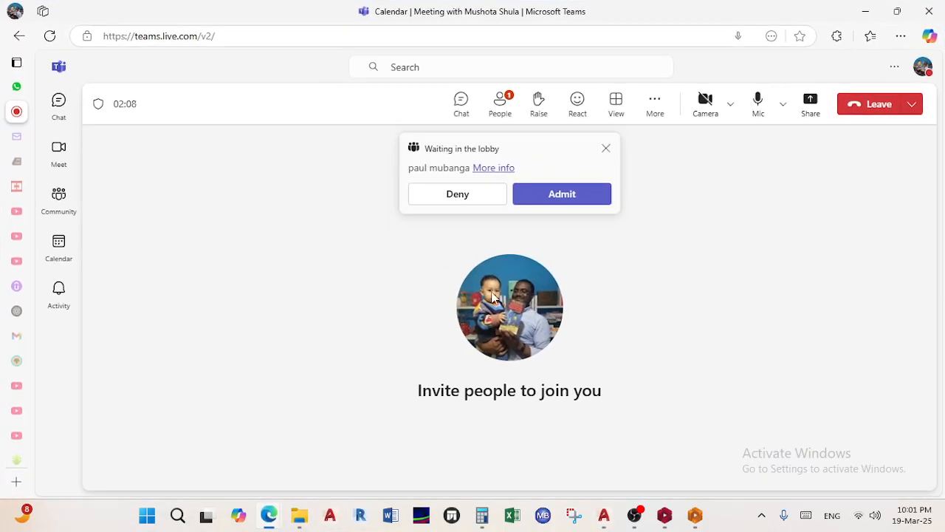
{"action": "left_click", "coordinate": [559, 196]}
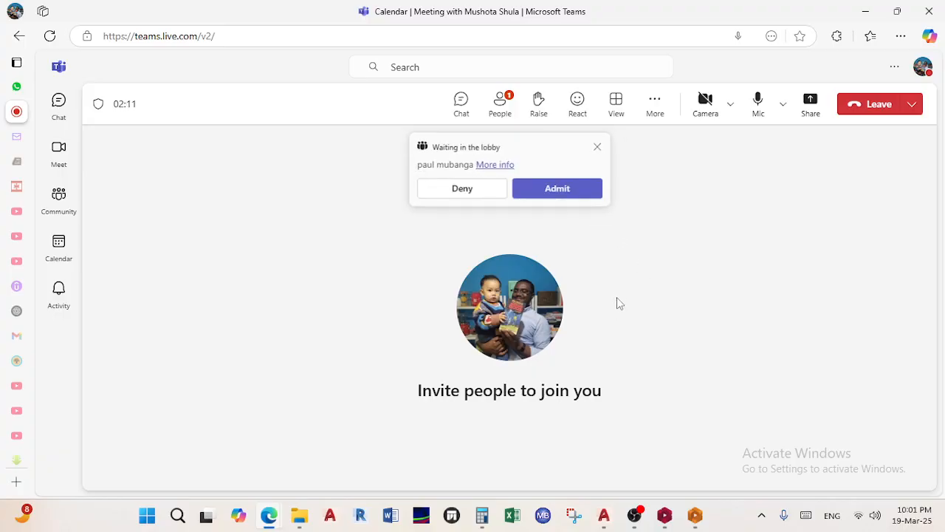
{"action": "left_click", "coordinate": [866, 11]}
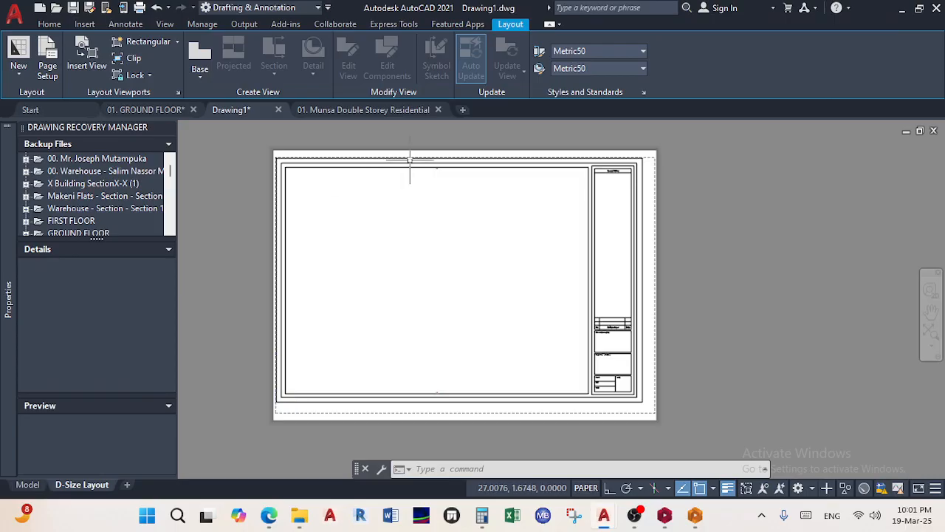
Select the newly drawn rectangular viewport and delete it
{"action": "scroll", "coordinate": [425, 183], "scroll_direction": "up", "scroll_amount": 3}
{"action": "left_click", "coordinate": [426, 179]}
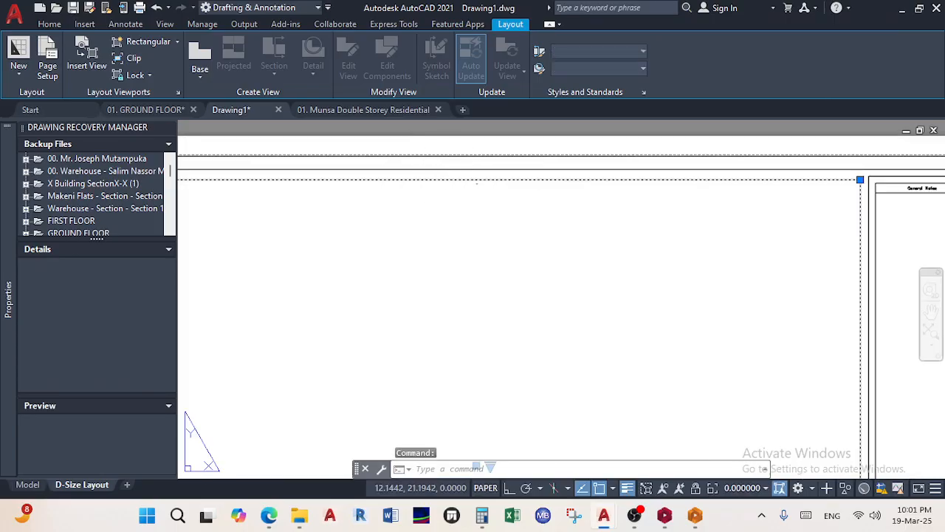
{"action": "left_click", "coordinate": [50, 24]}
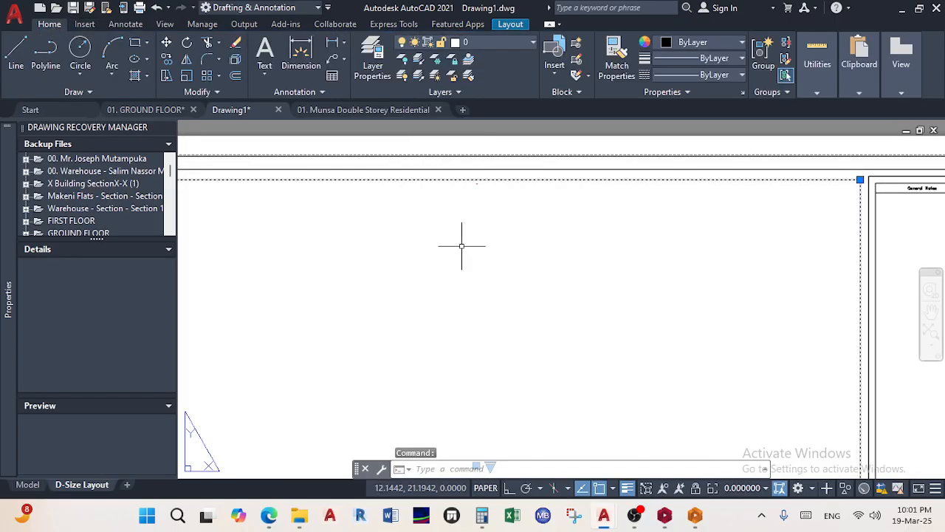
{"action": "scroll", "coordinate": [461, 243], "scroll_direction": "down", "scroll_amount": 3}
{"action": "scroll", "coordinate": [499, 262], "scroll_direction": "up", "scroll_amount": 2}
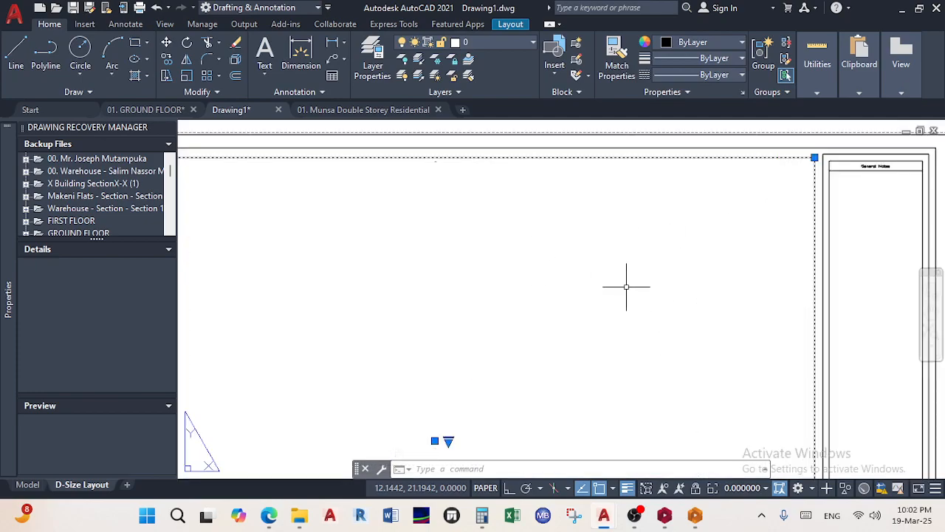
{"action": "scroll", "coordinate": [641, 288], "scroll_direction": "down", "scroll_amount": 3}
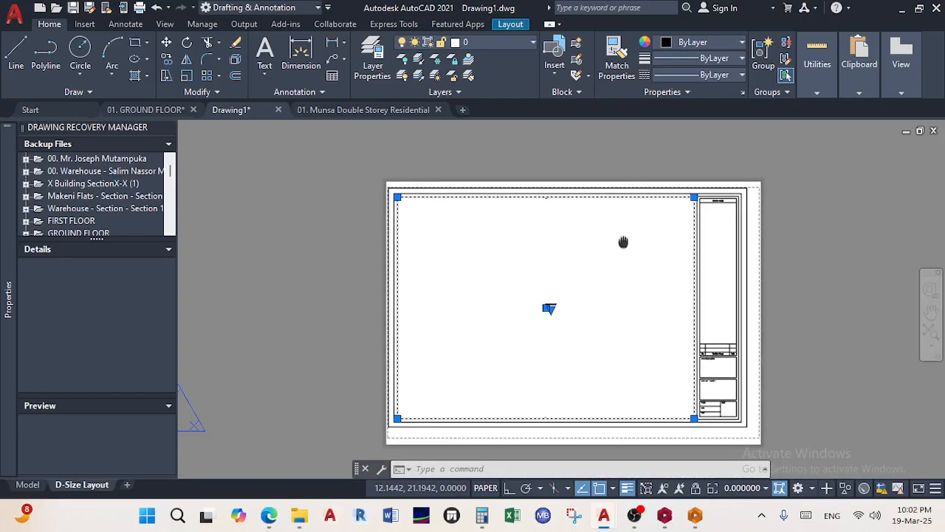
{"action": "key", "text": "Delete"}
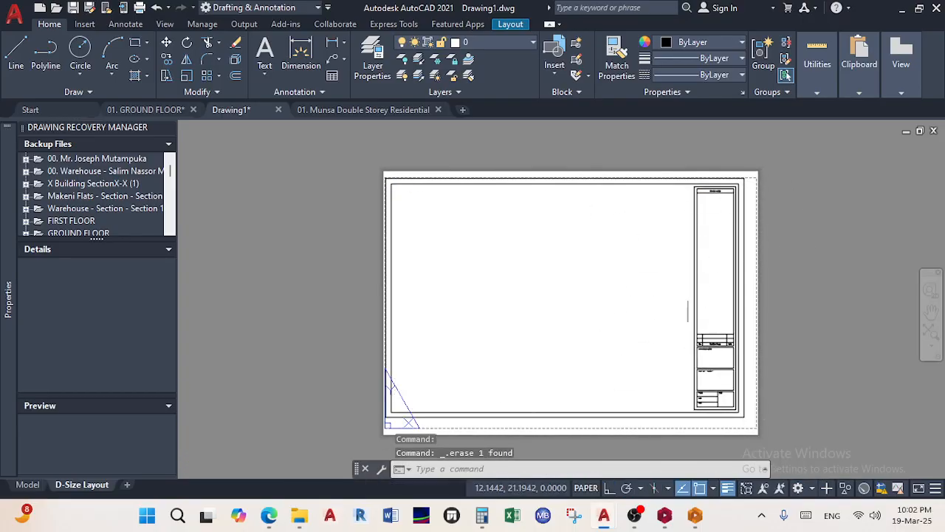
{"action": "left_click", "coordinate": [508, 25]}
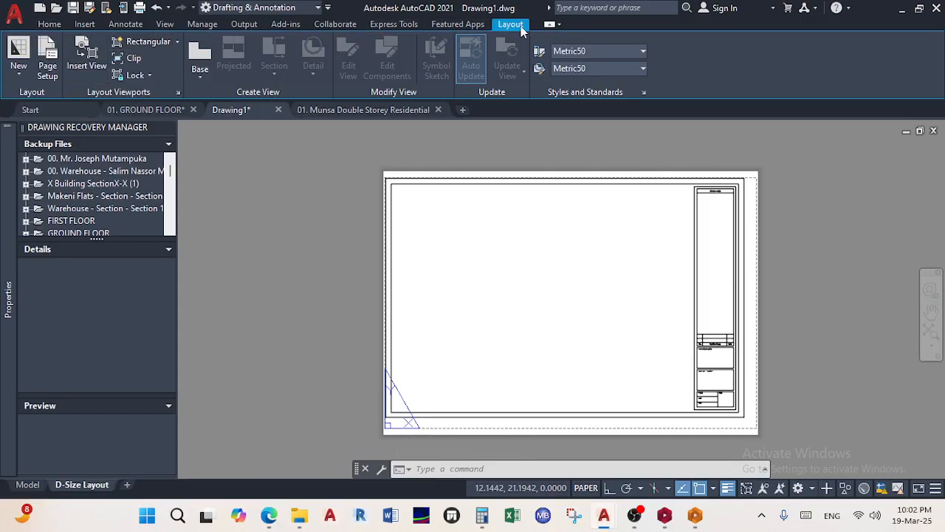
Draw a rectangular viewport from the top-left sheet corner to the title block, then activate it
{"action": "left_click", "coordinate": [148, 42]}
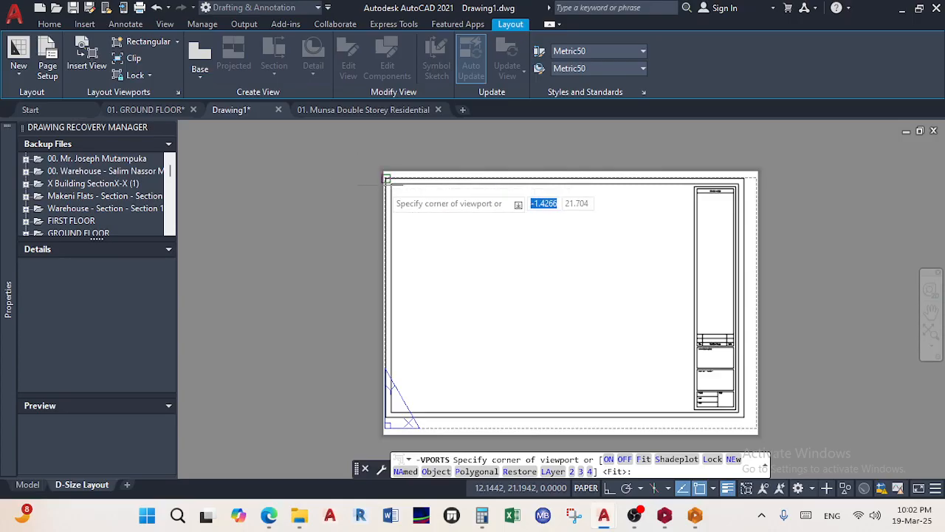
{"action": "scroll", "coordinate": [403, 181], "scroll_direction": "up", "scroll_amount": 3}
{"action": "scroll", "coordinate": [381, 164], "scroll_direction": "down", "scroll_amount": 2}
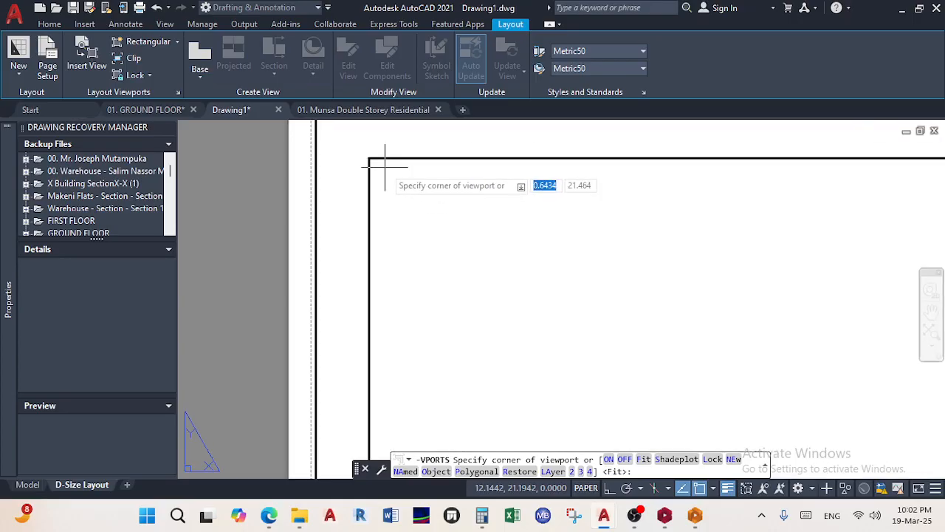
{"action": "left_click", "coordinate": [379, 165]}
{"action": "scroll", "coordinate": [468, 298], "scroll_direction": "down", "scroll_amount": 3}
{"action": "scroll", "coordinate": [477, 303], "scroll_direction": "down", "scroll_amount": 3}
{"action": "scroll", "coordinate": [561, 355], "scroll_direction": "up", "scroll_amount": 6}
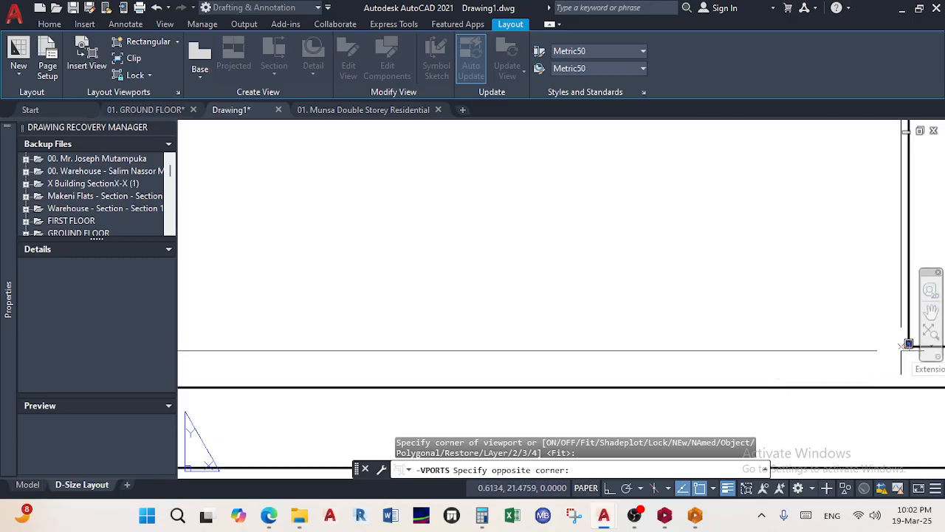
{"action": "left_click", "coordinate": [660, 297]}
{"action": "scroll", "coordinate": [598, 289], "scroll_direction": "down", "scroll_amount": 4}
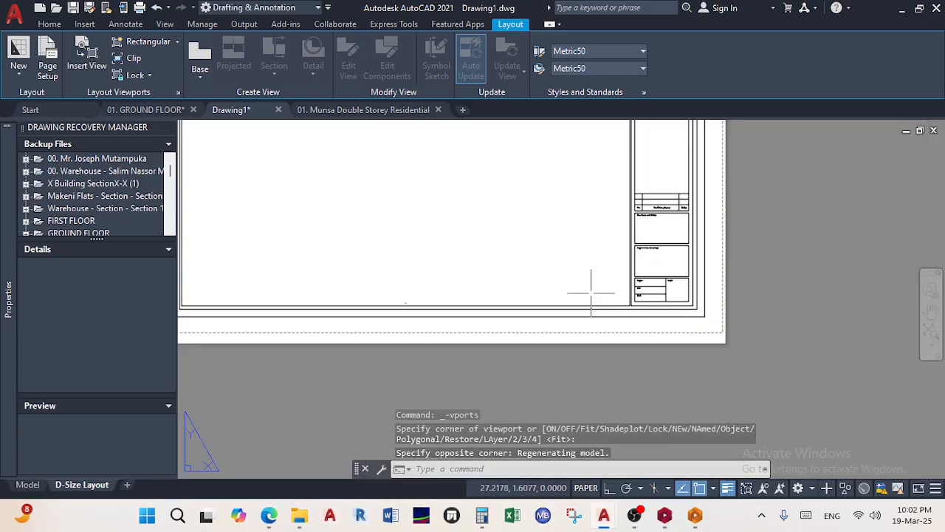
{"action": "scroll", "coordinate": [584, 262], "scroll_direction": "up", "scroll_amount": 2}
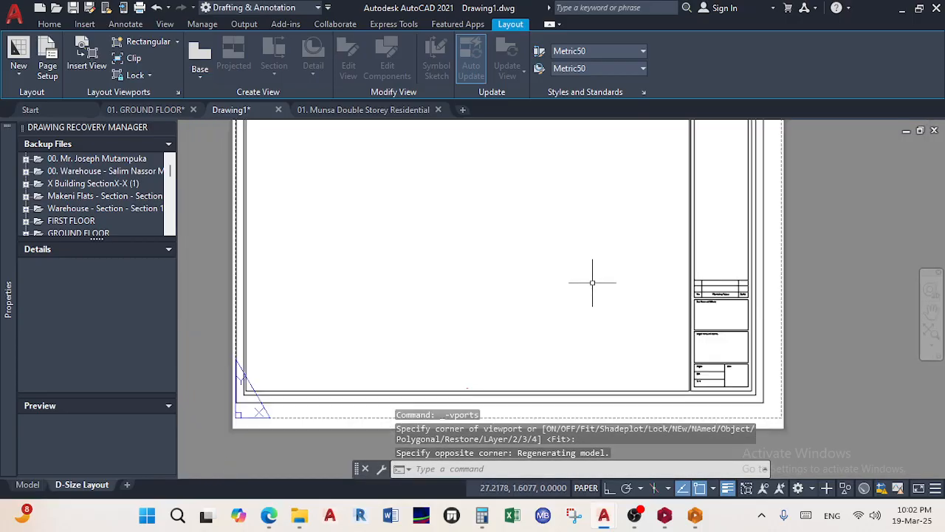
{"action": "double_click", "coordinate": [567, 238]}
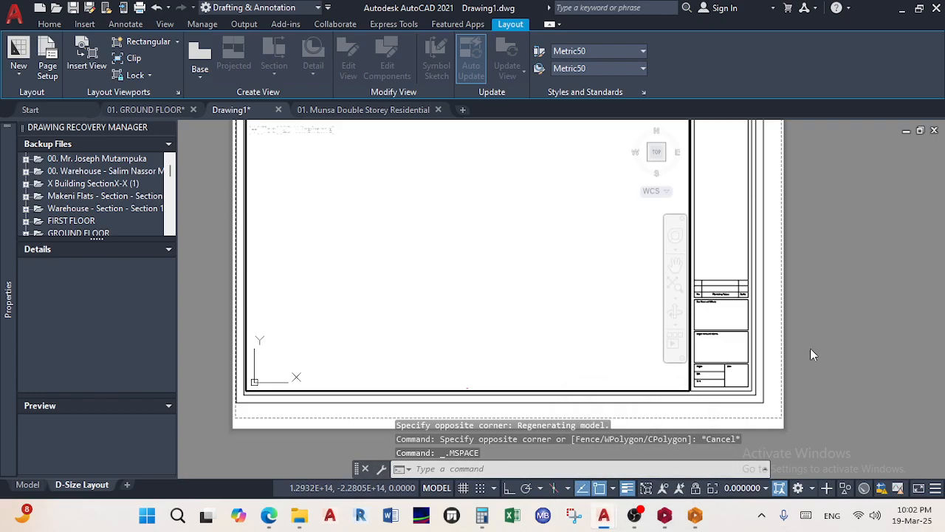
{"action": "left_click", "coordinate": [698, 494]}
{"action": "scroll", "coordinate": [568, 274], "scroll_direction": "down", "scroll_amount": 3}
{"action": "scroll", "coordinate": [568, 274], "scroll_direction": "up", "scroll_amount": 3}
{"action": "scroll", "coordinate": [565, 277], "scroll_direction": "down", "scroll_amount": 2}
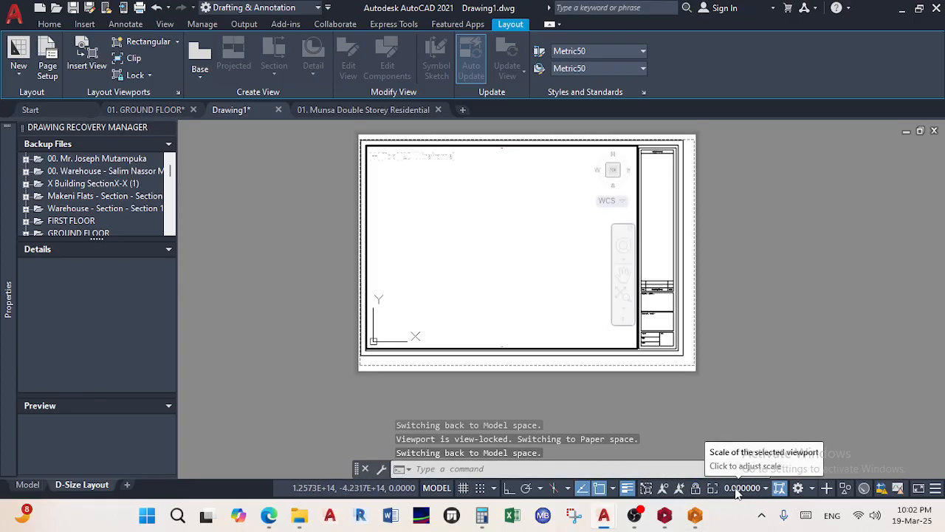
{"action": "scroll", "coordinate": [540, 271], "scroll_direction": "down", "scroll_amount": 5}
{"action": "scroll", "coordinate": [541, 271], "scroll_direction": "down", "scroll_amount": 3}
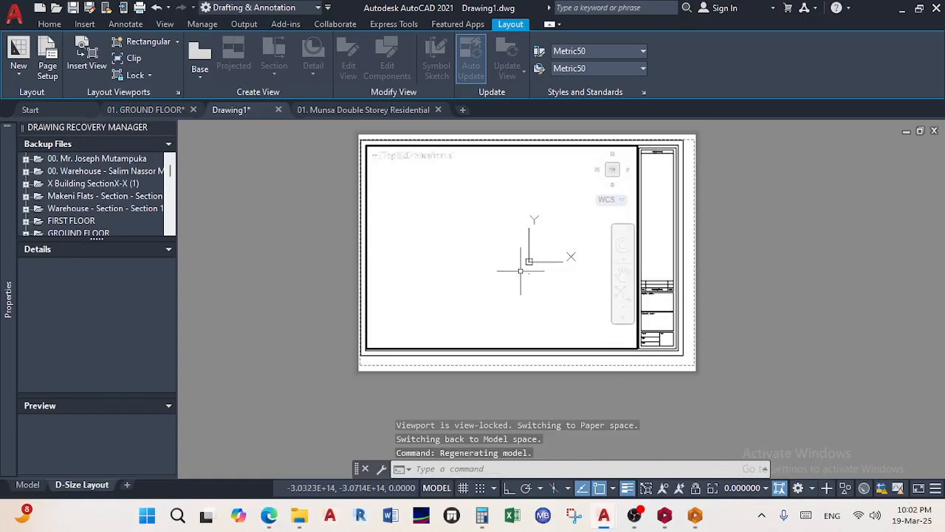
{"action": "scroll", "coordinate": [498, 255], "scroll_direction": "up", "scroll_amount": 8}
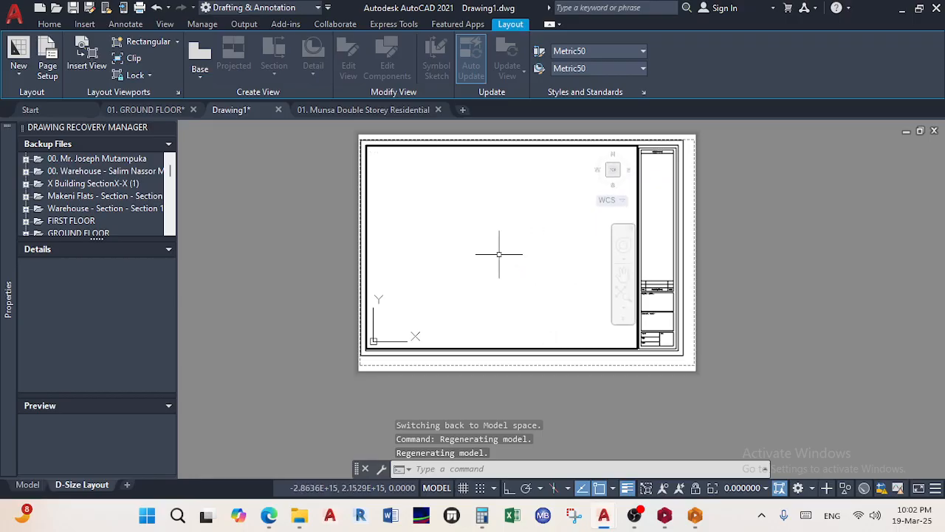
{"action": "middle_click", "coordinate": [498, 254]}
{"action": "middle_click", "coordinate": [498, 254]}
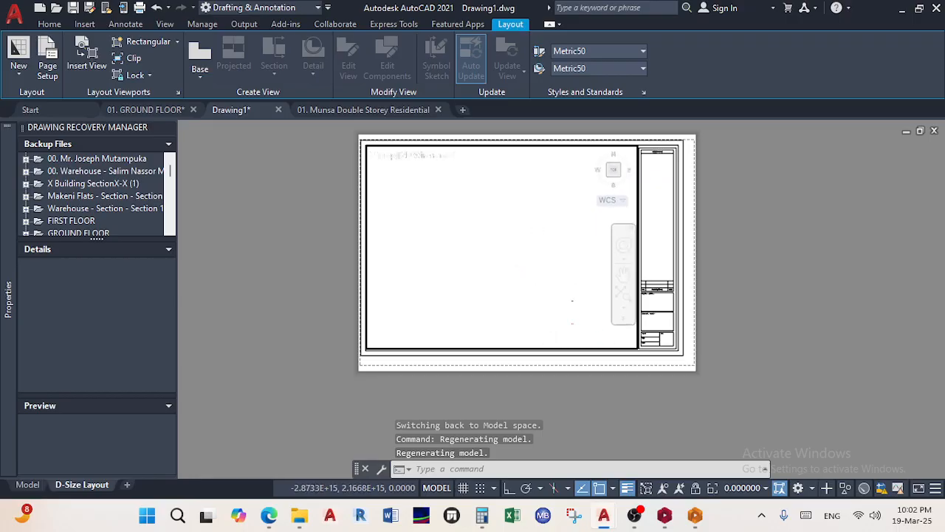
{"action": "scroll", "coordinate": [520, 211], "scroll_direction": "down", "scroll_amount": 5}
{"action": "scroll", "coordinate": [513, 226], "scroll_direction": "up", "scroll_amount": 5}
{"action": "scroll", "coordinate": [509, 179], "scroll_direction": "down", "scroll_amount": 5}
{"action": "scroll", "coordinate": [521, 198], "scroll_direction": "up", "scroll_amount": 5}
{"action": "scroll", "coordinate": [517, 230], "scroll_direction": "up", "scroll_amount": 5}
{"action": "scroll", "coordinate": [433, 197], "scroll_direction": "up", "scroll_amount": 9}
{"action": "middle_click", "coordinate": [432, 195]}
{"action": "scroll", "coordinate": [484, 235], "scroll_direction": "down", "scroll_amount": 8}
{"action": "scroll", "coordinate": [512, 276], "scroll_direction": "up", "scroll_amount": 3}
{"action": "scroll", "coordinate": [514, 278], "scroll_direction": "up", "scroll_amount": 3}
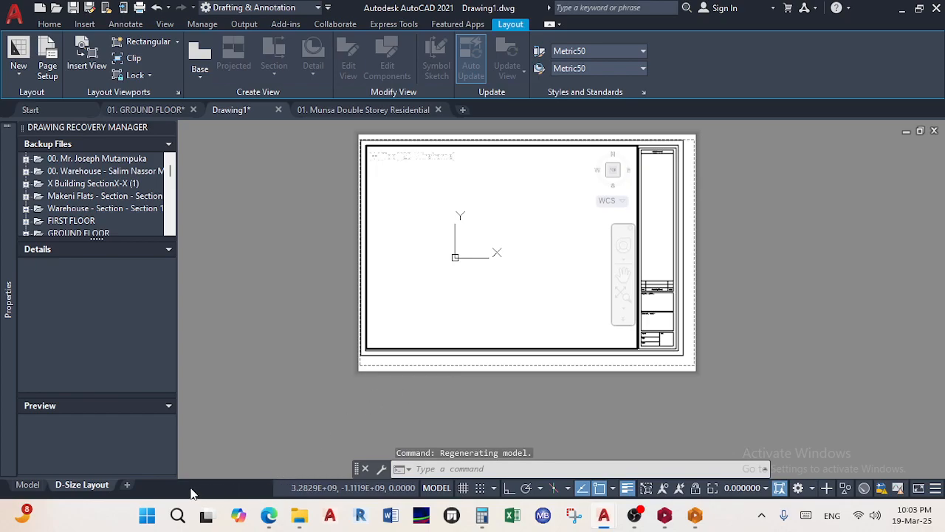
{"action": "mouse_move", "coordinate": [269, 514]}
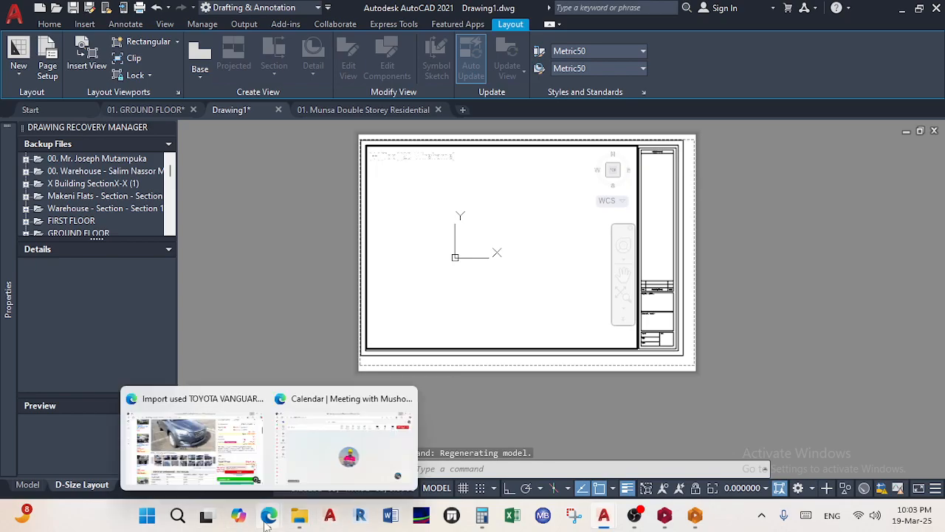
Share the entire screen in the Teams meeting and hide the sharing notice
{"action": "left_click", "coordinate": [341, 462]}
{"action": "left_click", "coordinate": [810, 104]}
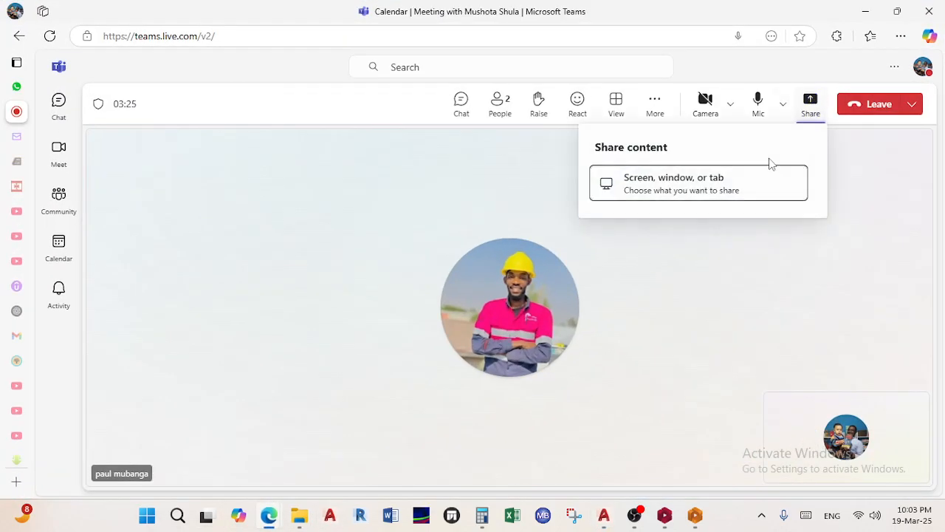
{"action": "left_click", "coordinate": [713, 192]}
{"action": "left_click", "coordinate": [623, 105]}
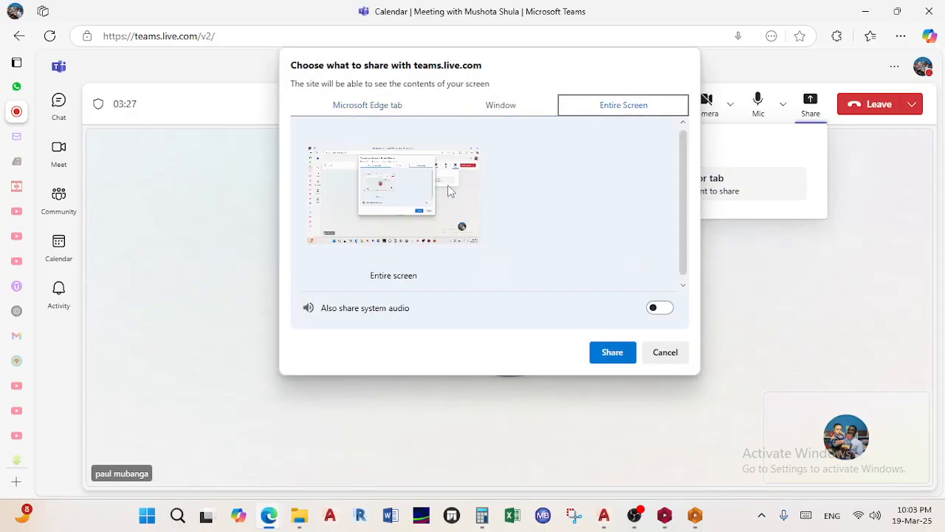
{"action": "left_click", "coordinate": [415, 273]}
{"action": "left_click", "coordinate": [607, 352]}
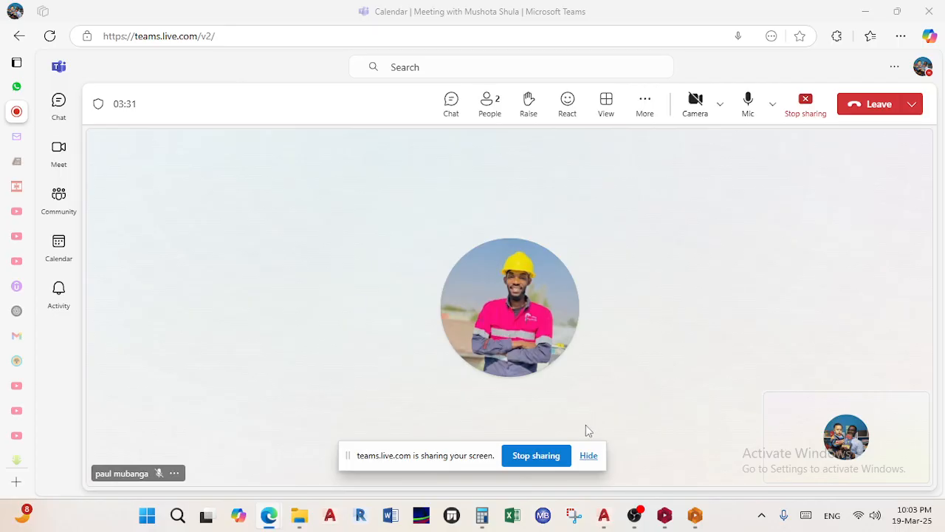
{"action": "left_click", "coordinate": [589, 454]}
{"action": "left_click", "coordinate": [865, 11]}
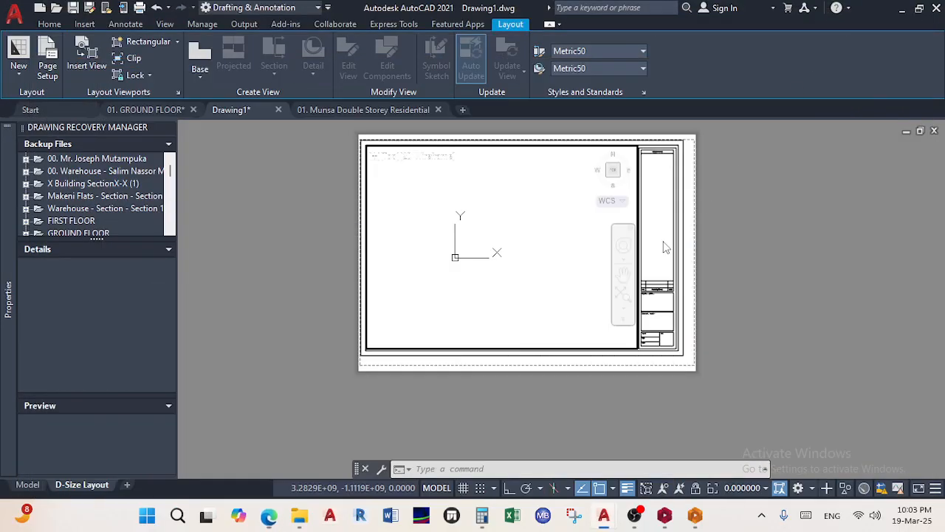
{"action": "left_click", "coordinate": [27, 484]}
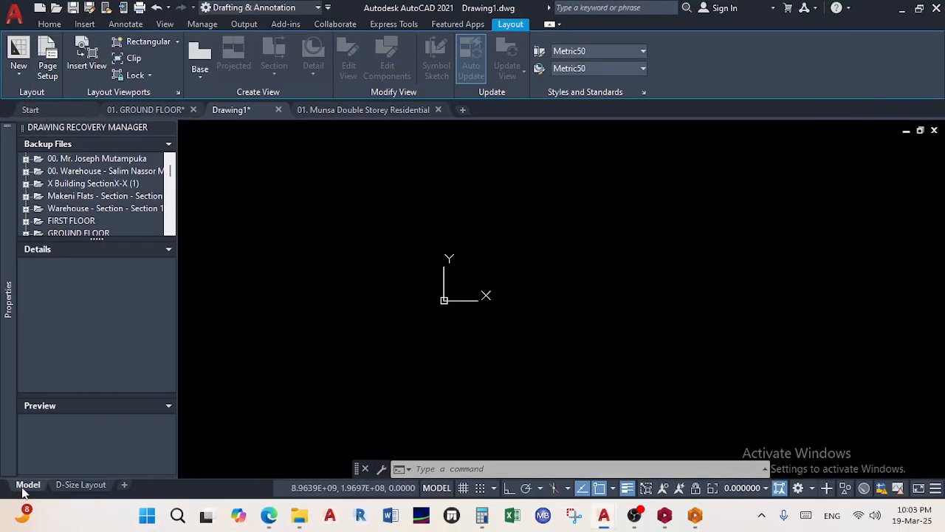
{"action": "mouse_move", "coordinate": [562, 296]}
{"action": "middle_mouse_down"}
{"action": "mouse_move", "coordinate": [522, 227]}
{"action": "mouse_move", "coordinate": [469, 211]}
{"action": "middle_mouse_up"}
{"action": "scroll", "coordinate": [468, 211], "scroll_direction": "up", "scroll_amount": 4}
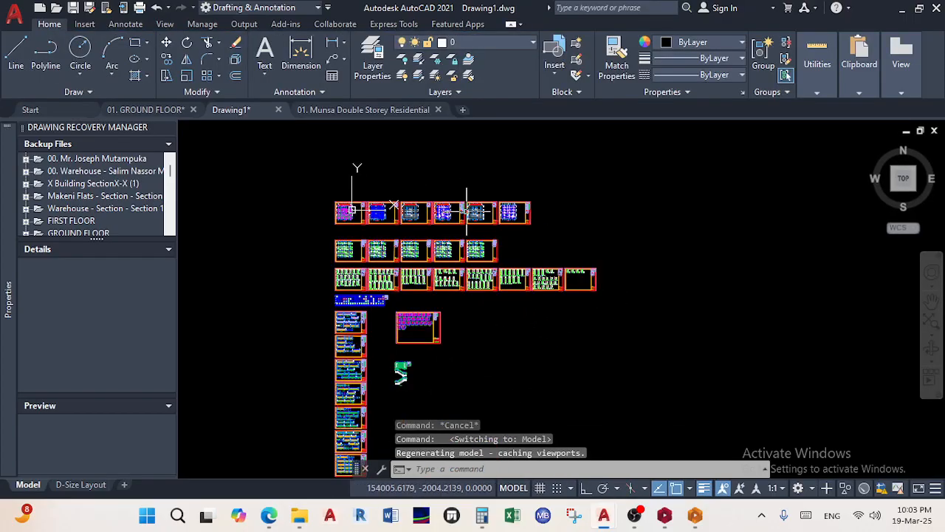
{"action": "left_click", "coordinate": [82, 485]}
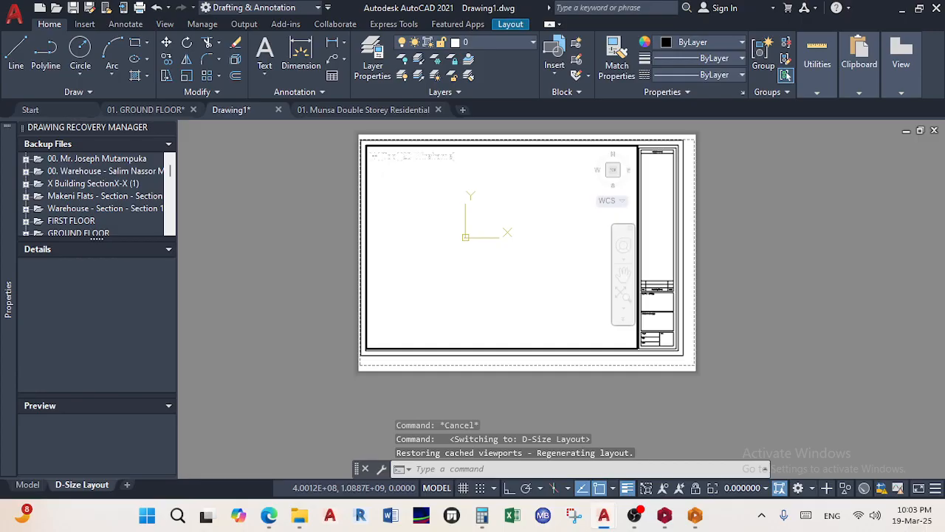
Zoom the viewport to extents and set its scale to 1:100
{"action": "middle_click", "coordinate": [466, 237]}
{"action": "middle_click", "coordinate": [465, 237]}
{"action": "left_click", "coordinate": [766, 489]}
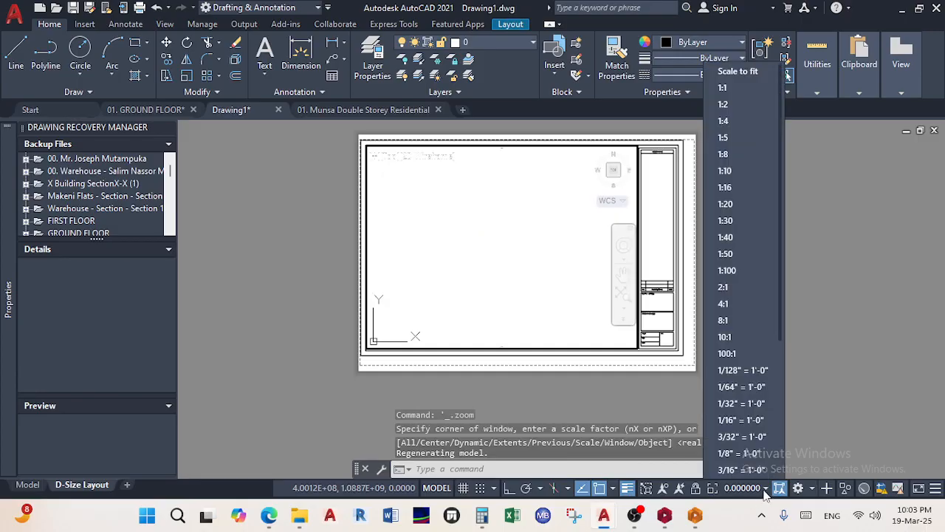
{"action": "left_click", "coordinate": [742, 270]}
{"action": "middle_click_drag", "start_coordinate": [485, 264], "coordinate": [544, 269]}
{"action": "scroll", "coordinate": [542, 235], "scroll_direction": "down", "scroll_amount": 10}
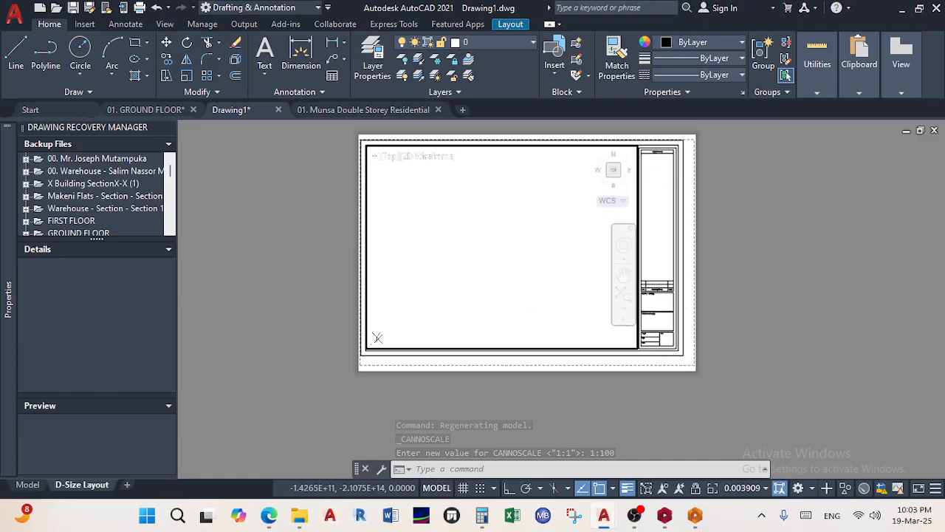
{"action": "middle_click", "coordinate": [514, 254]}
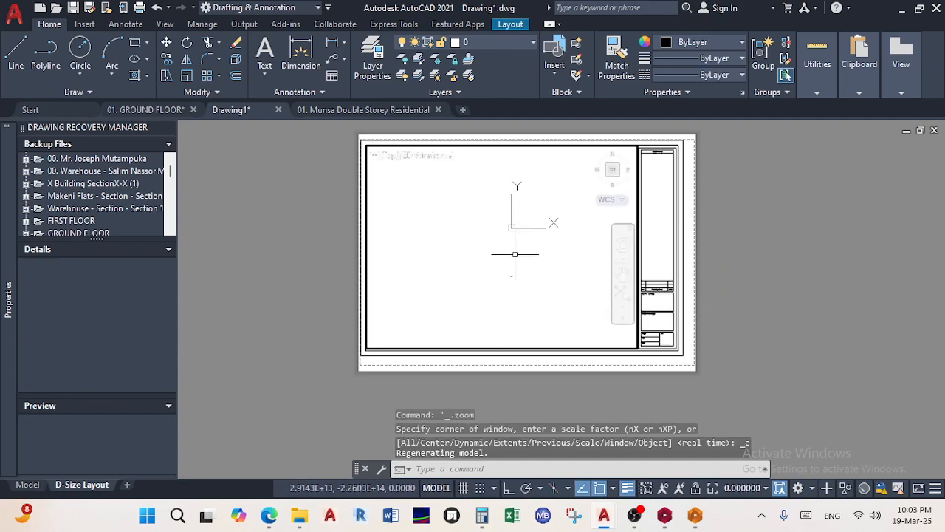
{"action": "scroll", "coordinate": [508, 280], "scroll_direction": "up", "scroll_amount": 7}
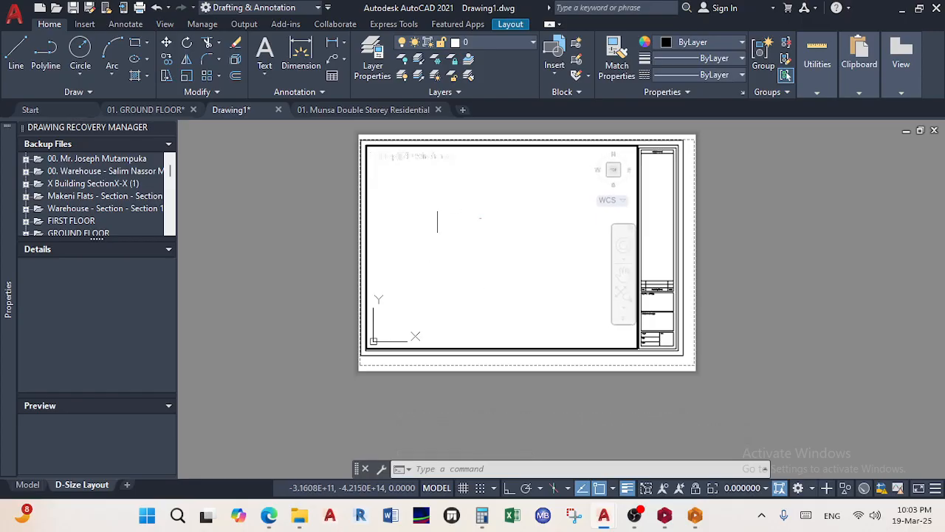
{"action": "left_click", "coordinate": [765, 493]}
{"action": "left_click", "coordinate": [739, 275]}
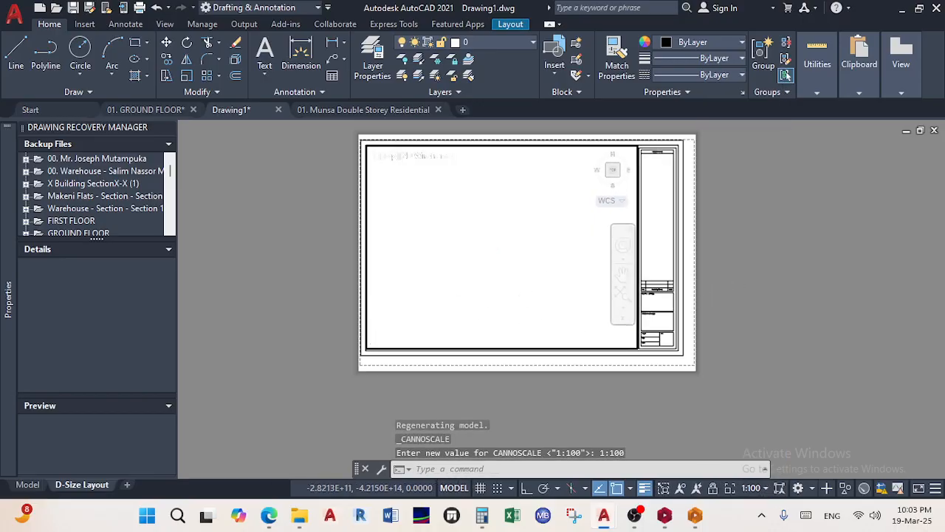
{"action": "scroll", "coordinate": [547, 296], "scroll_direction": "down", "scroll_amount": 20}
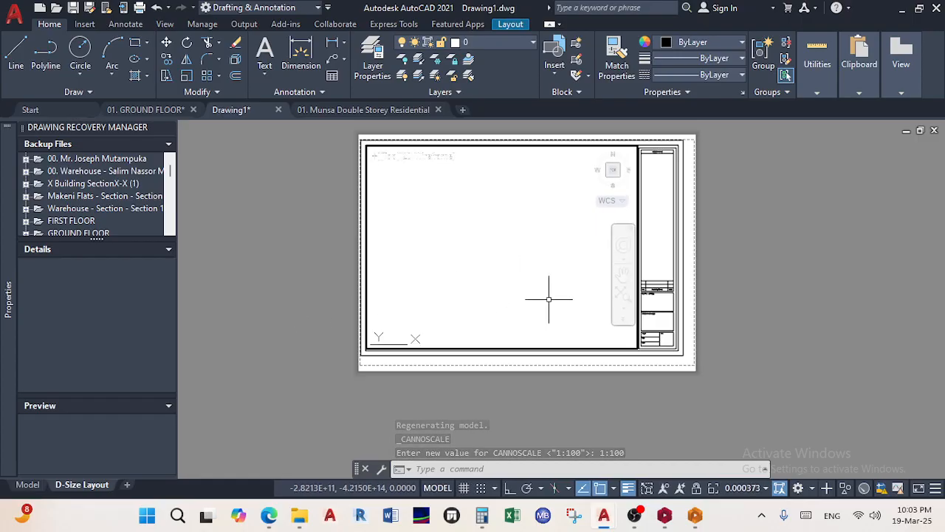
Return to paper space and delete the sheet's viewport
{"action": "double_click", "coordinate": [787, 302]}
{"action": "scroll", "coordinate": [624, 344], "scroll_direction": "up", "scroll_amount": 6}
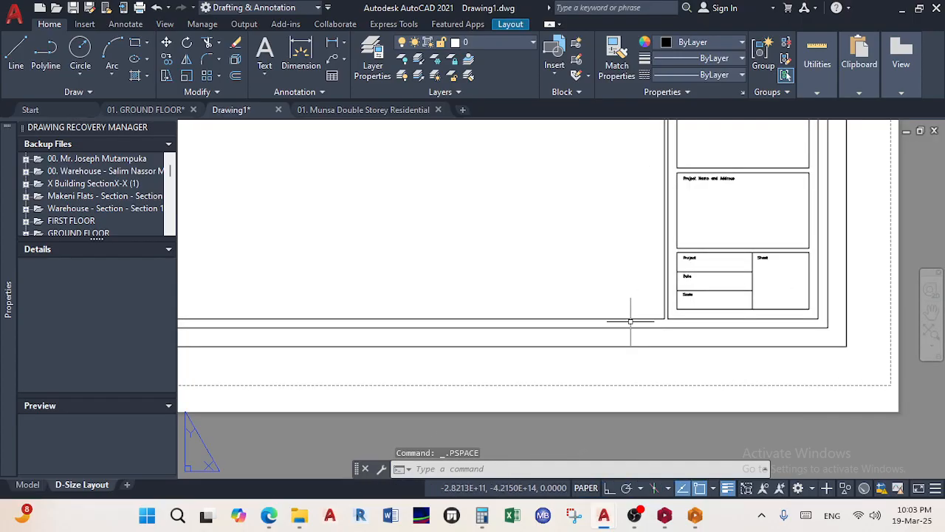
{"action": "left_click", "coordinate": [631, 319]}
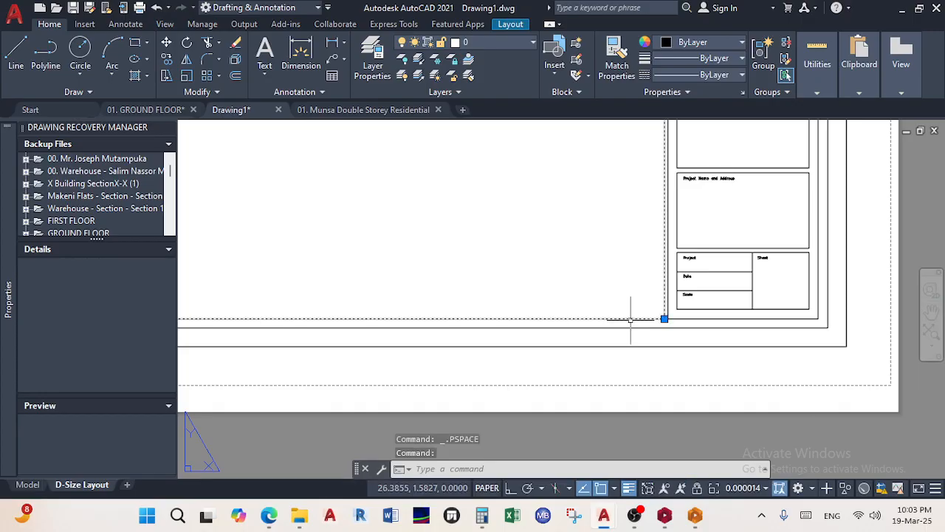
{"action": "key", "text": "Delete"}
Undo five times to restore the viewport and earlier layout changes
{"action": "scroll", "coordinate": [608, 335], "scroll_direction": "down", "scroll_amount": 5}
{"action": "key", "text": "ctrl+z"}
{"action": "key", "text": "ctrl+z"}
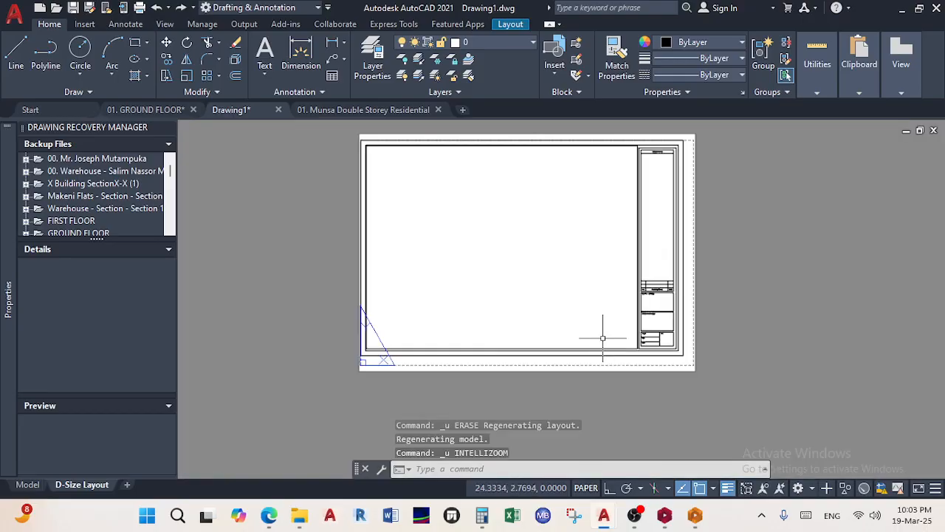
{"action": "key", "text": "ctrl+z"}
{"action": "key", "text": "ctrl+z"}
{"action": "key", "text": "ctrl+z"}
{"action": "key", "text": "ctrl+z"}
{"action": "key", "text": "ctrl+z"}
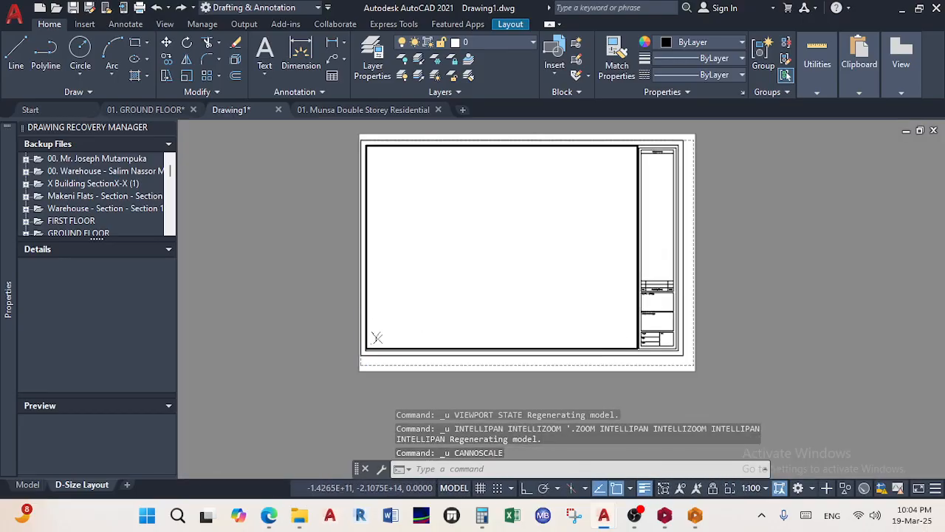
{"action": "key", "text": "ctrl+z"}
{"action": "key", "text": "ctrl+z"}
{"action": "key", "text": "ctrl+z"}
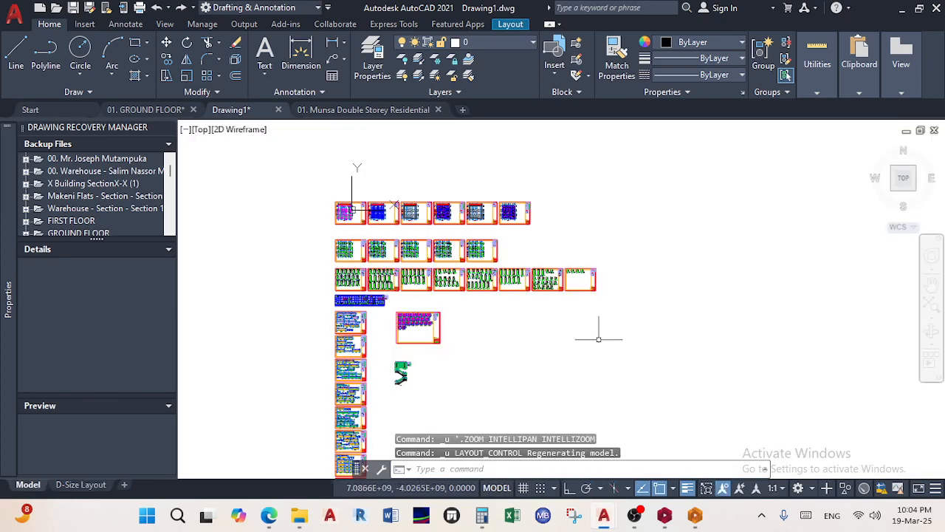
{"action": "key", "text": "ctrl+z"}
{"action": "key", "text": "ctrl+z"}
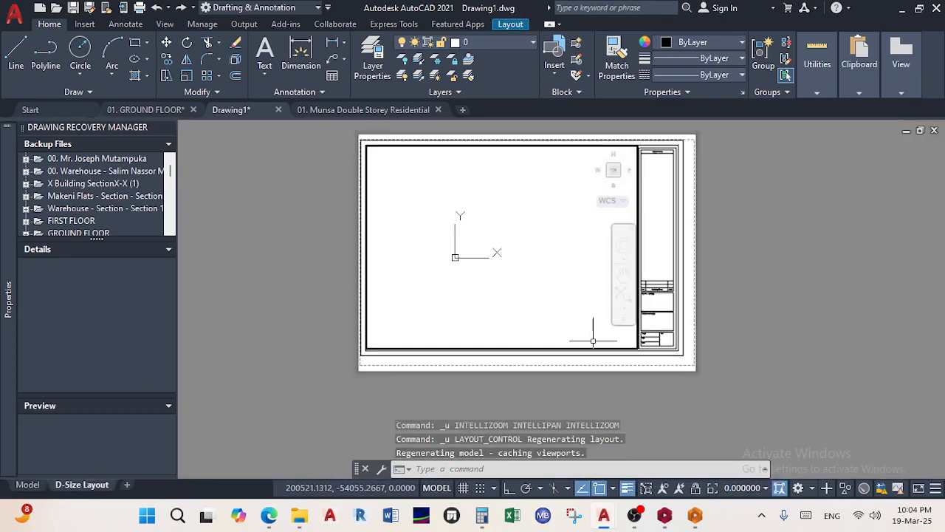
{"action": "key", "text": "ctrl+z"}
{"action": "key", "text": "ctrl+z"}
{"action": "key", "text": "ctrl+z"}
{"action": "key", "text": "ctrl+z"}
{"action": "key", "text": "ctrl+z"}
{"action": "key", "text": "ctrl+z"}
{"action": "key", "text": "ctrl+z"}
{"action": "key", "text": "ctrl+z"}
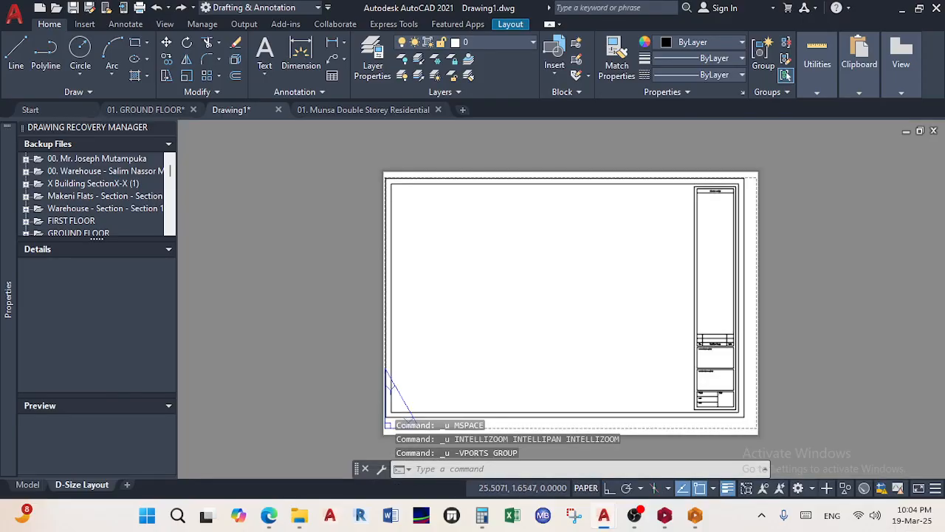
Undo twice more, zoom the restored viewport to extents, then return to paper space
{"action": "key", "text": "ctrl+z"}
{"action": "key", "text": "ctrl+z"}
{"action": "key", "text": "ctrl+z"}
{"action": "key", "text": "ctrl+z"}
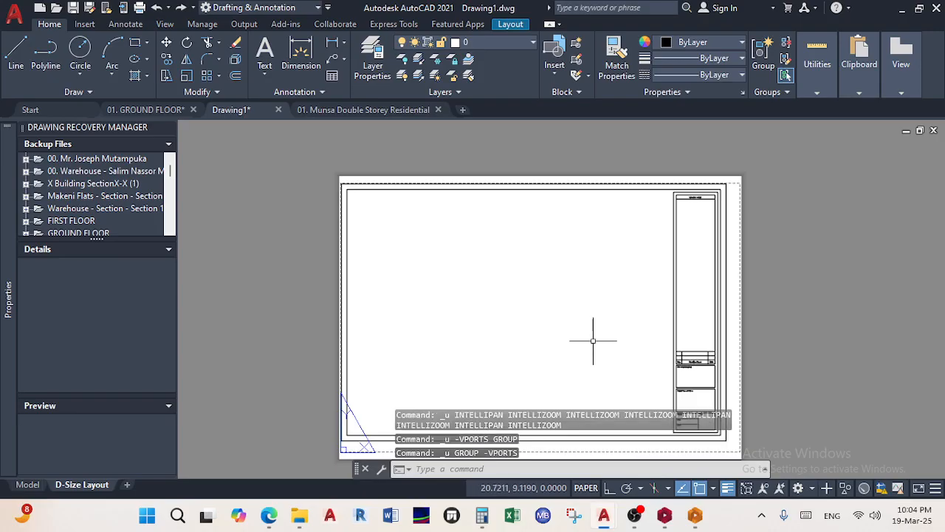
{"action": "key", "text": "ctrl+z"}
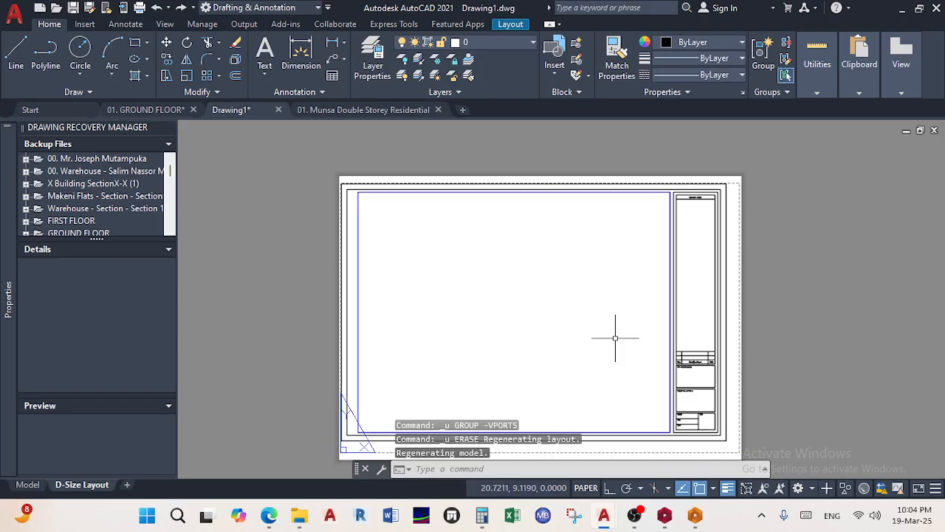
{"action": "double_click", "coordinate": [583, 335]}
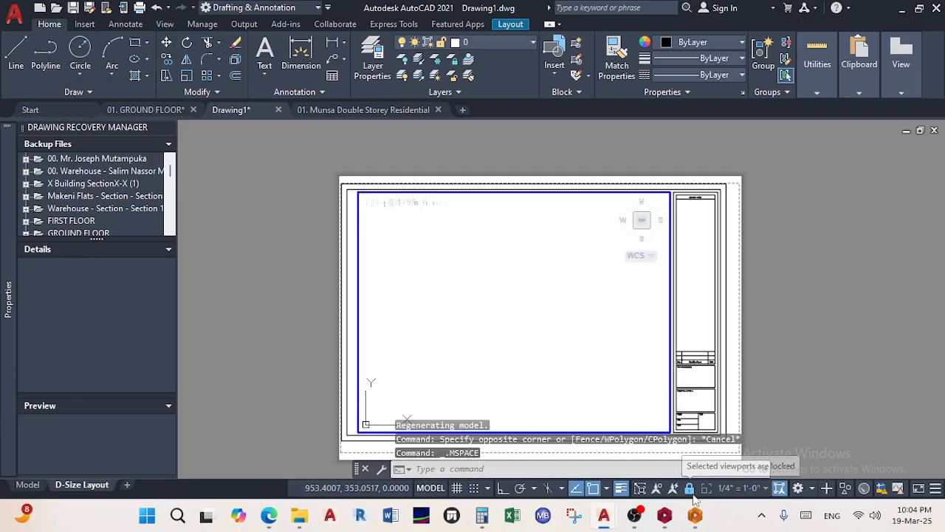
{"action": "scroll", "coordinate": [568, 344], "scroll_direction": "down", "scroll_amount": 2}
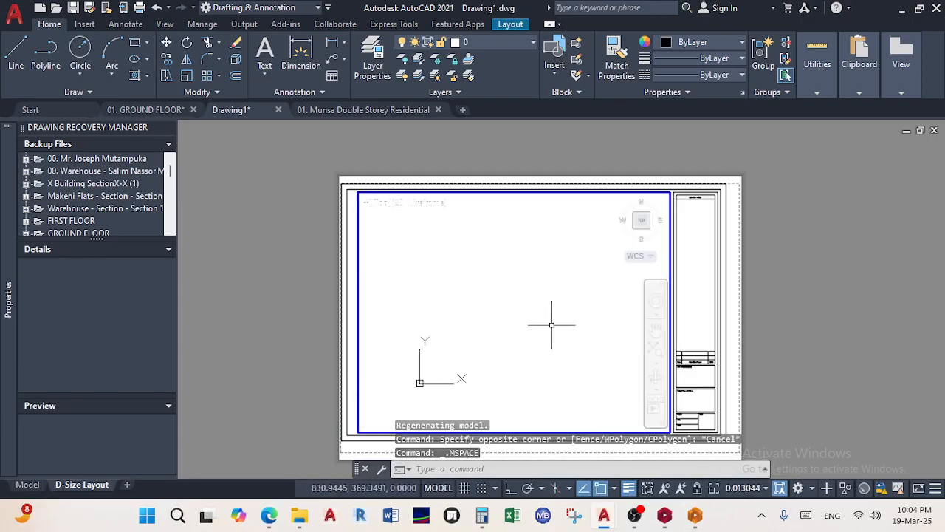
{"action": "middle_click", "coordinate": [550, 322]}
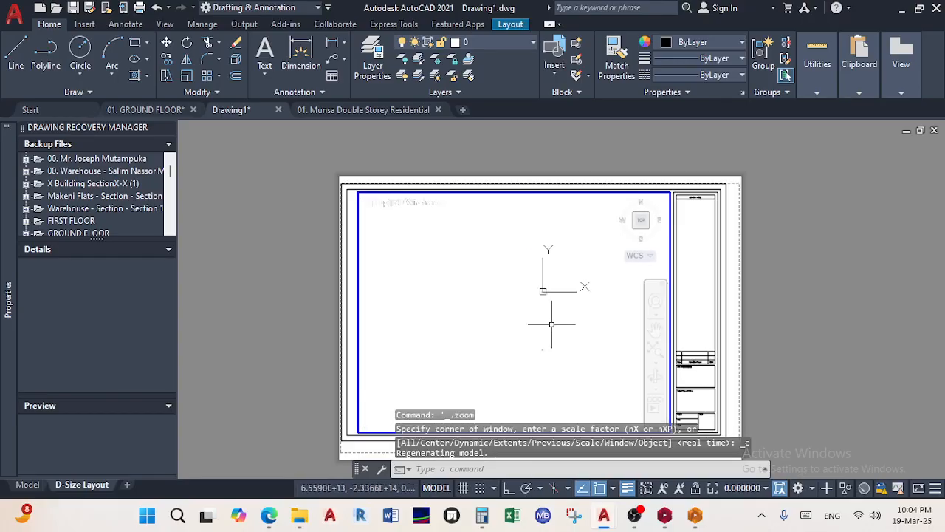
{"action": "scroll", "coordinate": [552, 324], "scroll_direction": "down", "scroll_amount": 1}
{"action": "scroll", "coordinate": [544, 336], "scroll_direction": "up", "scroll_amount": 5}
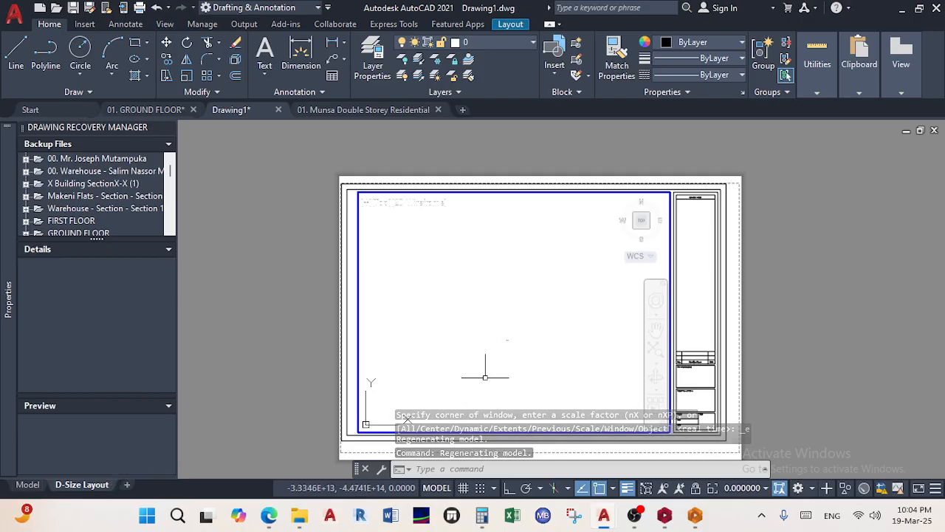
{"action": "double_click", "coordinate": [831, 266]}
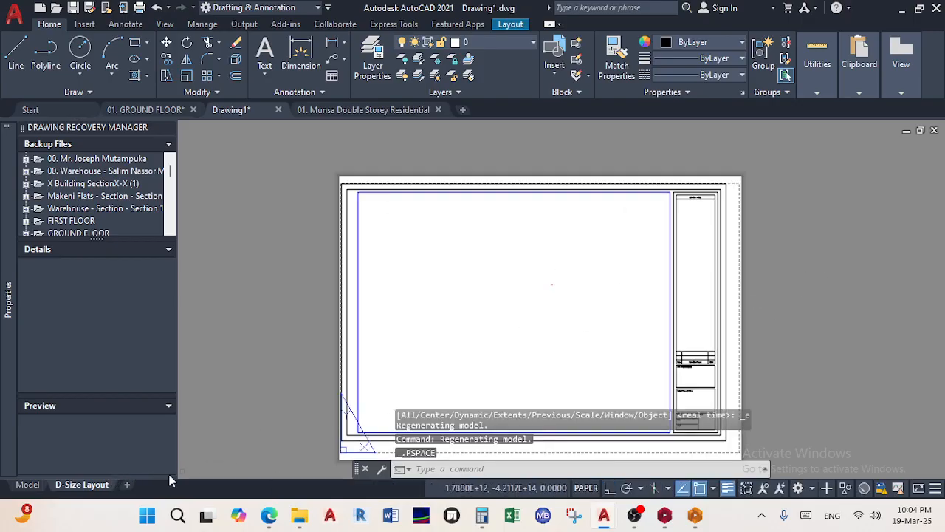
Create and open Layout1, zoom its viewport to extents, then switch to the Model tab
{"action": "left_click", "coordinate": [125, 485]}
{"action": "left_click", "coordinate": [137, 485]}
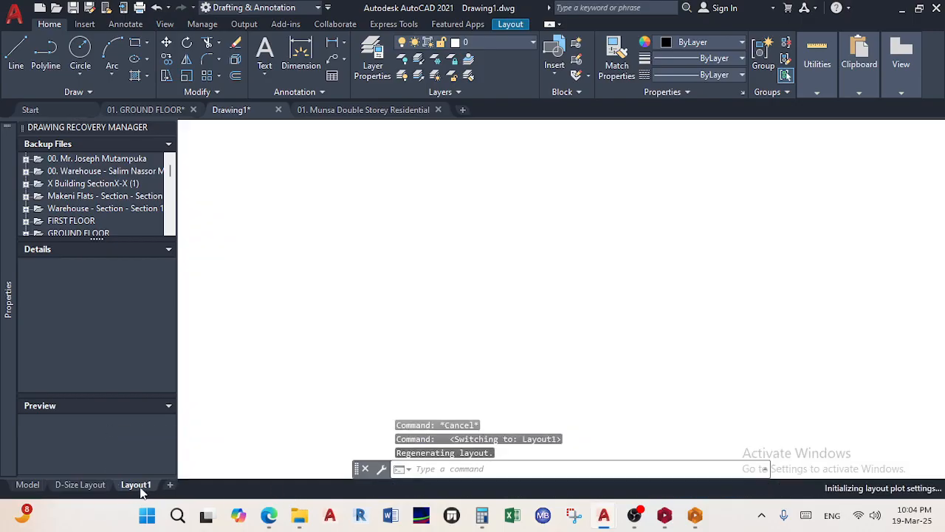
{"action": "double_click", "coordinate": [448, 341]}
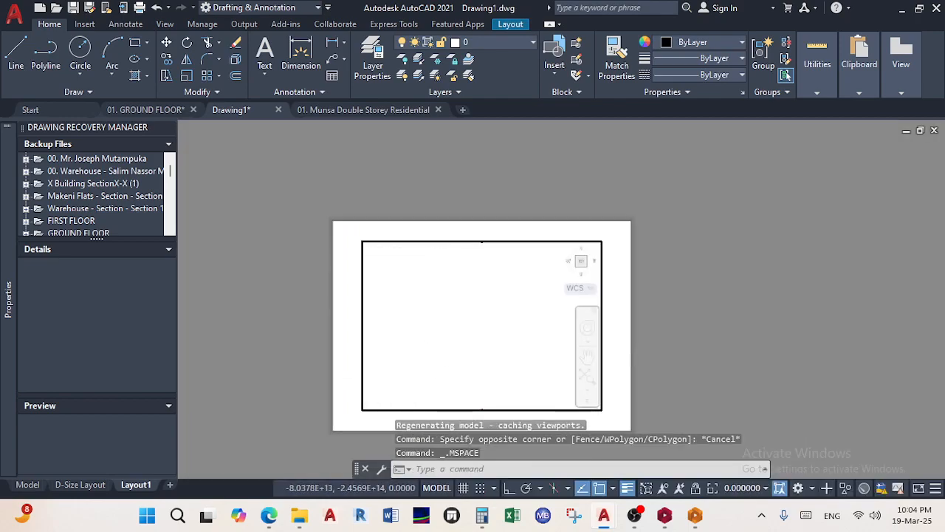
{"action": "middle_click", "coordinate": [459, 316]}
{"action": "middle_click", "coordinate": [458, 315]}
{"action": "scroll", "coordinate": [512, 328], "scroll_direction": "up", "scroll_amount": 15}
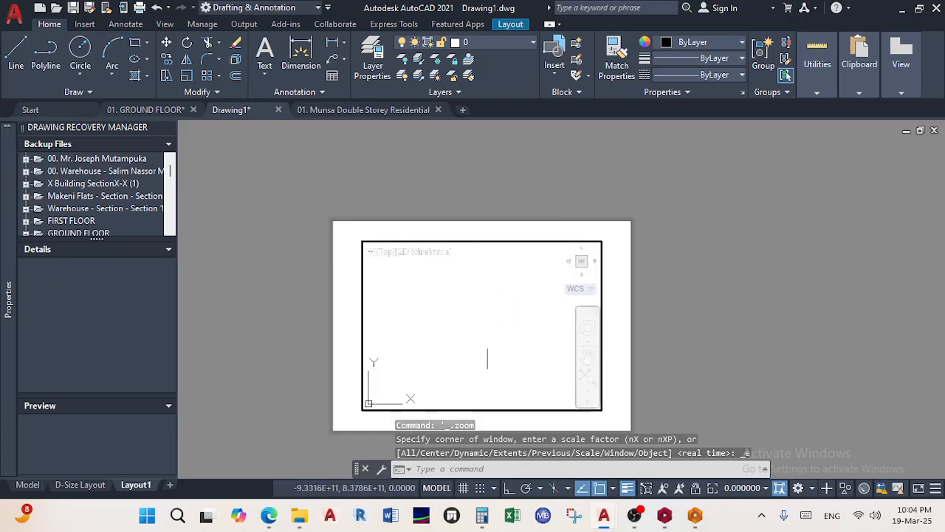
{"action": "scroll", "coordinate": [483, 347], "scroll_direction": "down", "scroll_amount": 3}
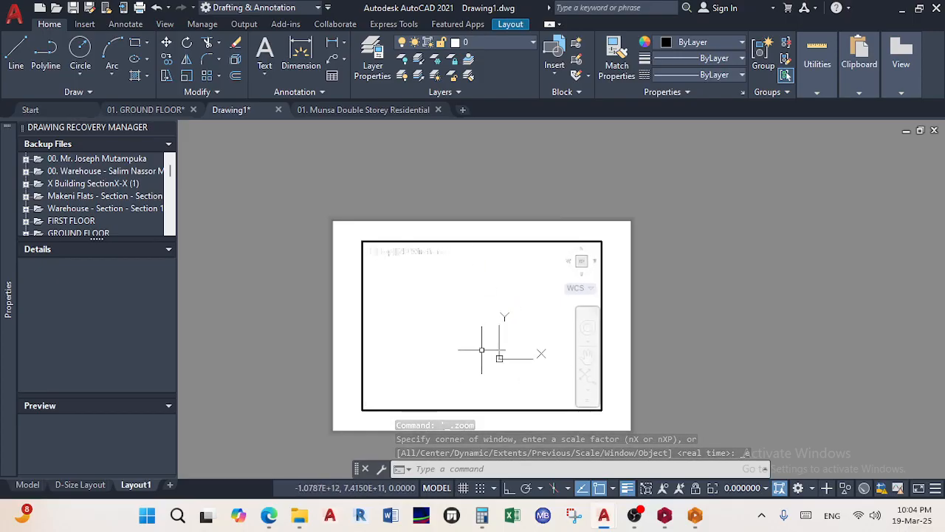
{"action": "left_click", "coordinate": [27, 485]}
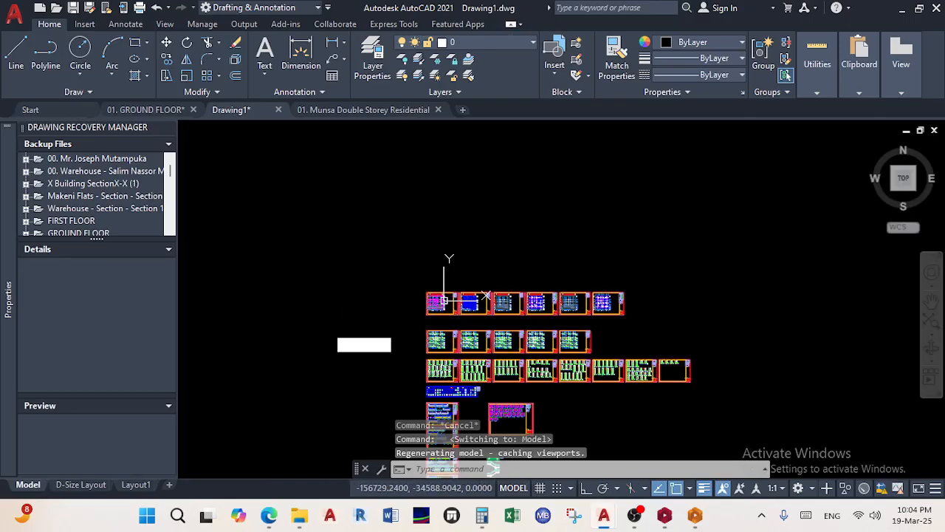
{"action": "middle_click", "coordinate": [338, 333]}
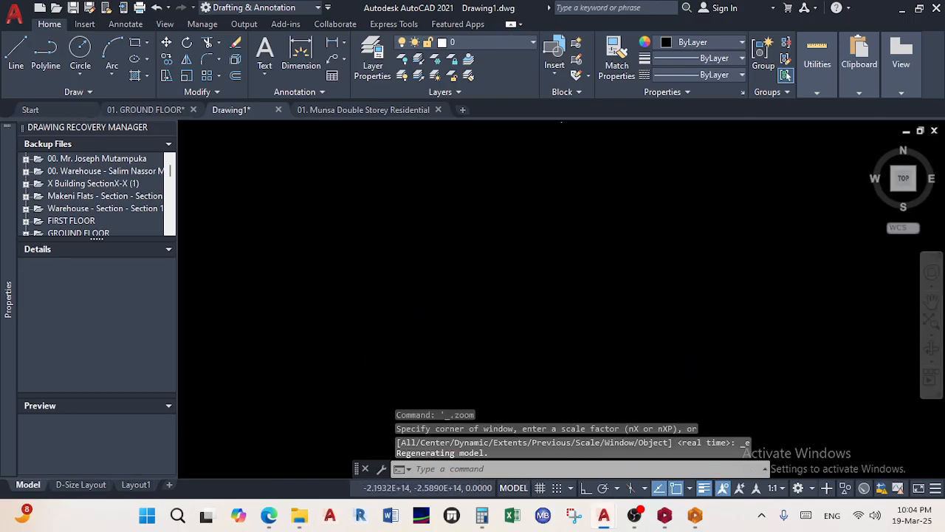
{"action": "scroll", "coordinate": [379, 339], "scroll_direction": "down", "scroll_amount": 4}
{"action": "scroll", "coordinate": [405, 343], "scroll_direction": "up", "scroll_amount": 6}
{"action": "middle_click_drag", "start_coordinate": [398, 376], "coordinate": [440, 285]}
{"action": "scroll", "coordinate": [466, 315], "scroll_direction": "up", "scroll_amount": 5}
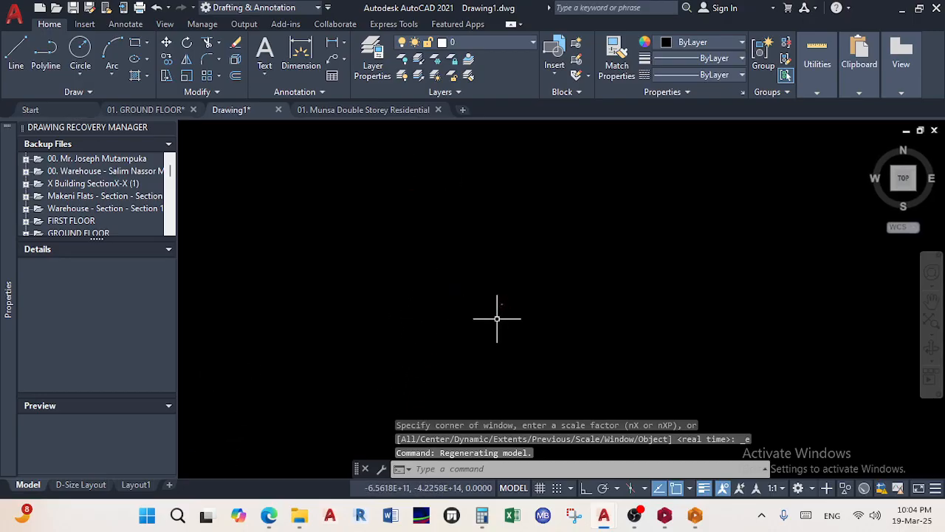
{"action": "scroll", "coordinate": [462, 310], "scroll_direction": "up", "scroll_amount": 4}
{"action": "scroll", "coordinate": [339, 228], "scroll_direction": "up", "scroll_amount": 4}
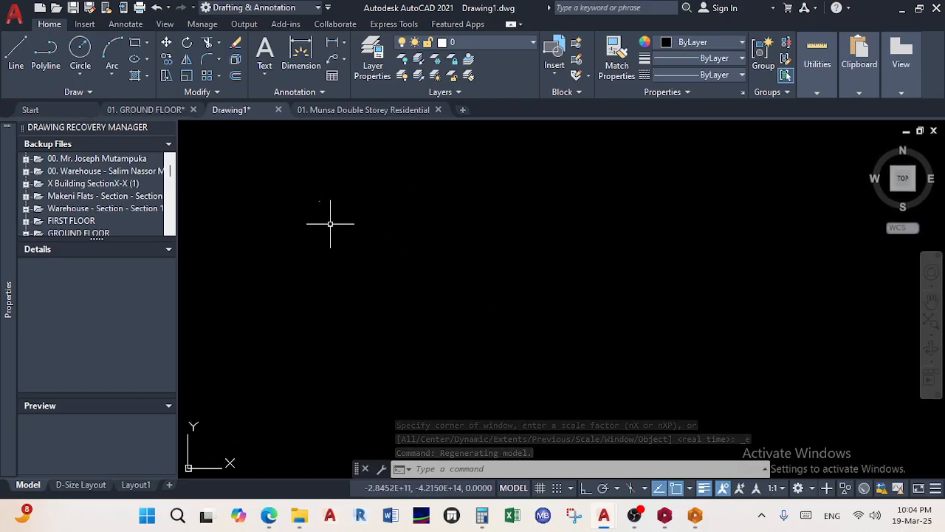
{"action": "scroll", "coordinate": [316, 202], "scroll_direction": "up", "scroll_amount": 6}
{"action": "scroll", "coordinate": [354, 197], "scroll_direction": "up", "scroll_amount": 8}
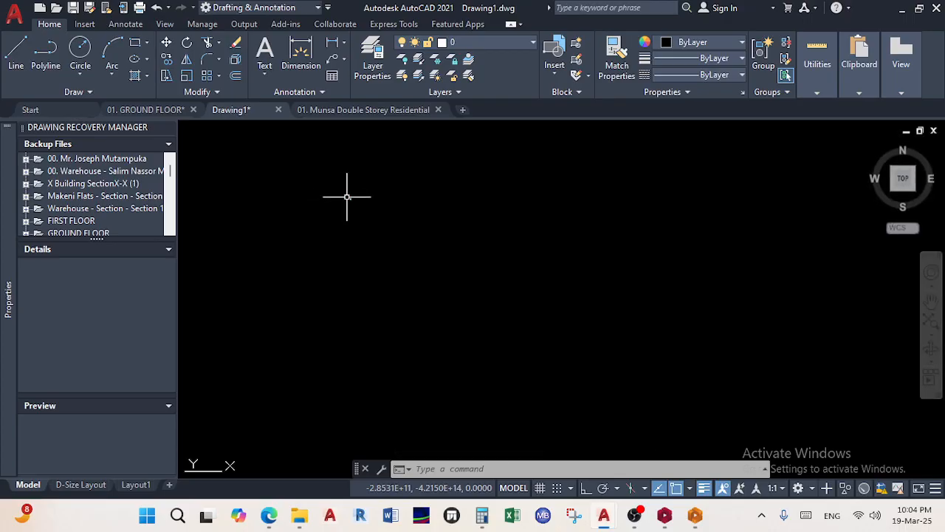
{"action": "scroll", "coordinate": [413, 208], "scroll_direction": "up", "scroll_amount": 12}
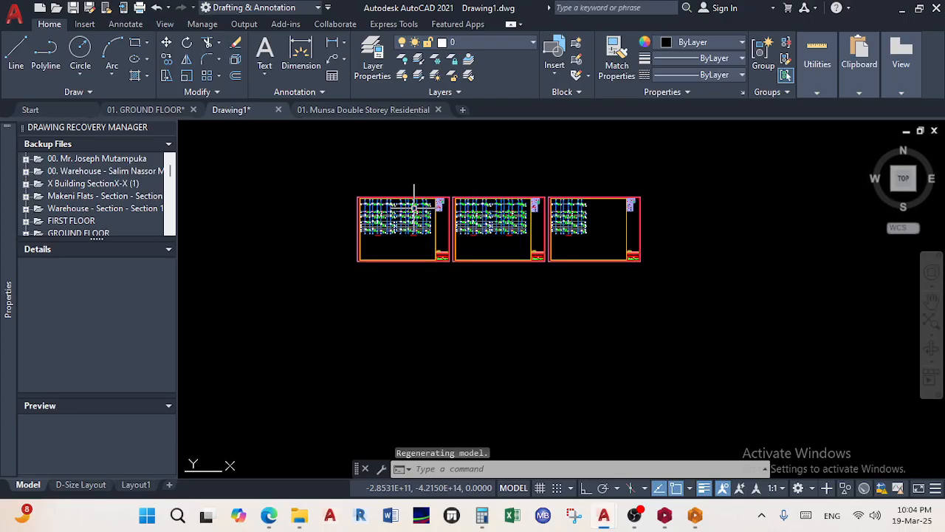
{"action": "scroll", "coordinate": [417, 214], "scroll_direction": "down", "scroll_amount": 10}
{"action": "scroll", "coordinate": [418, 225], "scroll_direction": "up", "scroll_amount": 8}
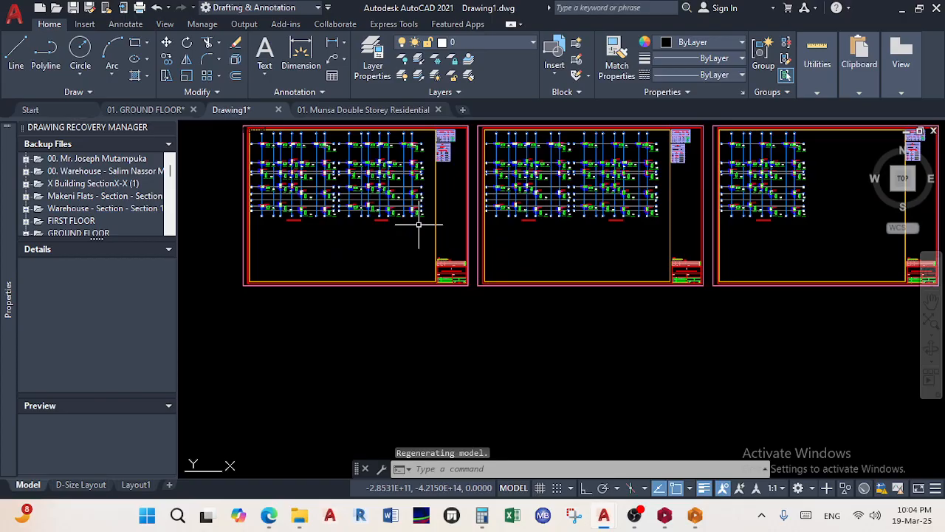
{"action": "scroll", "coordinate": [418, 225], "scroll_direction": "down", "scroll_amount": 10}
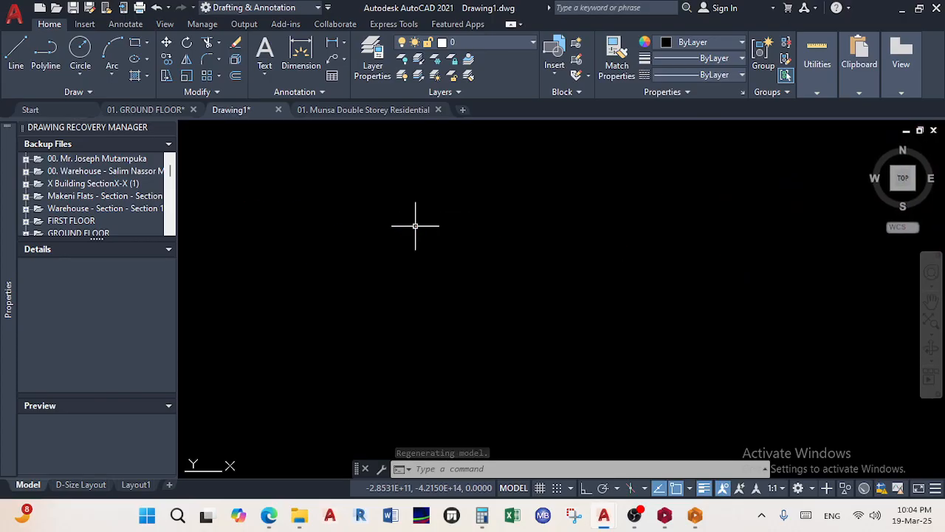
{"action": "scroll", "coordinate": [416, 228], "scroll_direction": "up", "scroll_amount": 5}
{"action": "scroll", "coordinate": [411, 207], "scroll_direction": "down", "scroll_amount": 5}
{"action": "scroll", "coordinate": [410, 204], "scroll_direction": "up", "scroll_amount": 10}
{"action": "scroll", "coordinate": [373, 243], "scroll_direction": "up", "scroll_amount": 5}
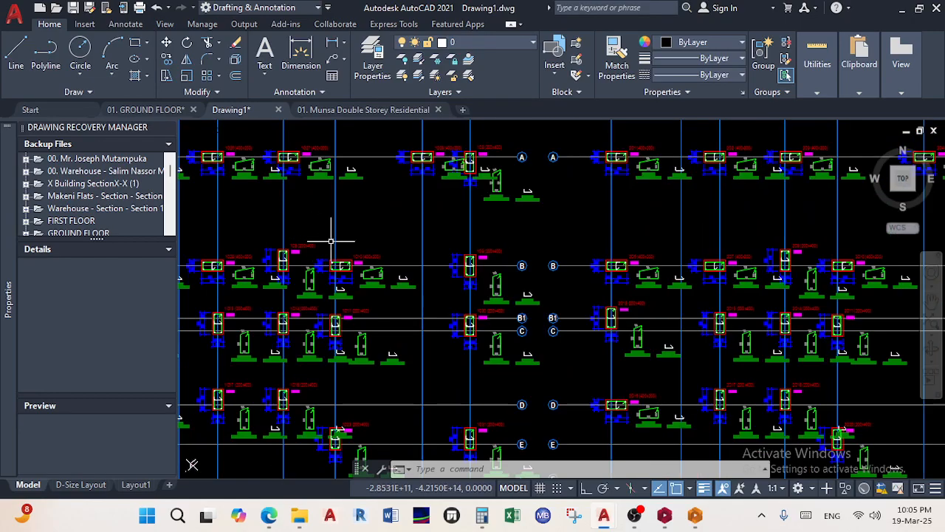
{"action": "scroll", "coordinate": [483, 272], "scroll_direction": "down", "scroll_amount": 10}
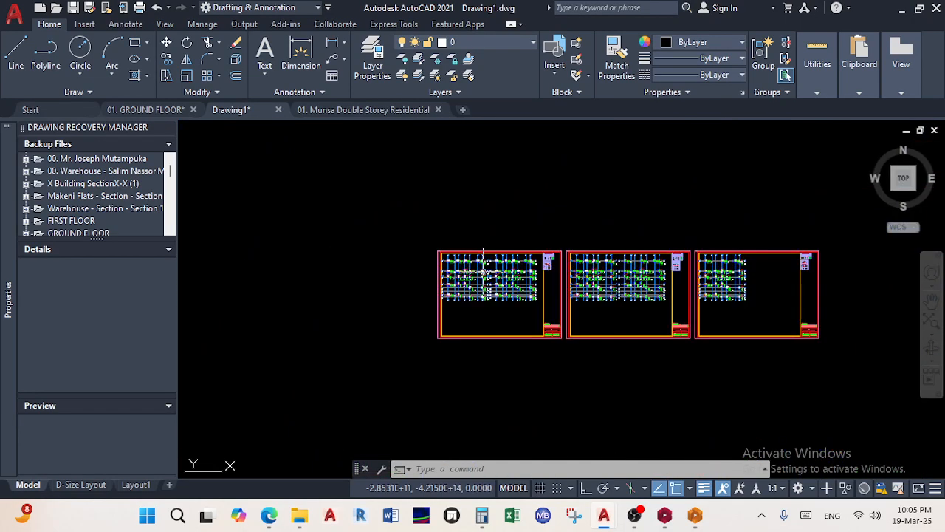
{"action": "scroll", "coordinate": [483, 272], "scroll_direction": "up", "scroll_amount": 6}
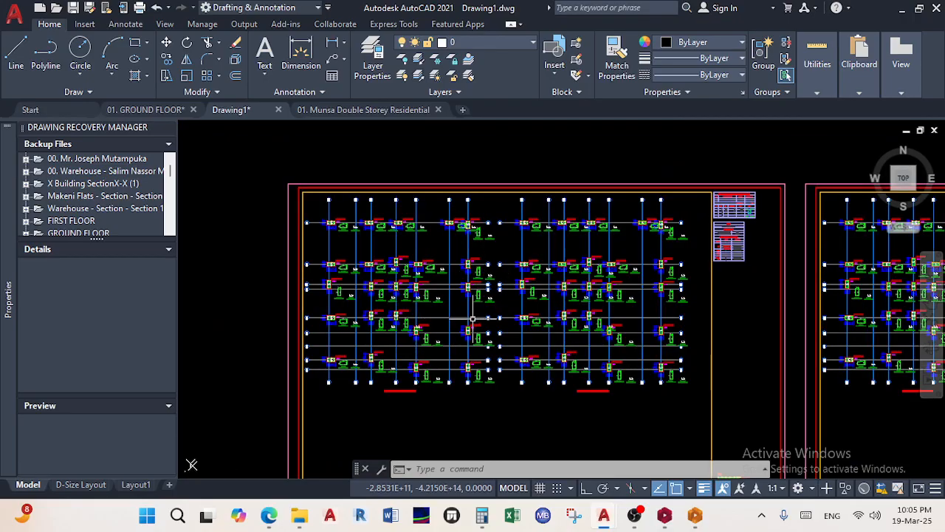
{"action": "scroll", "coordinate": [568, 382], "scroll_direction": "up", "scroll_amount": 5}
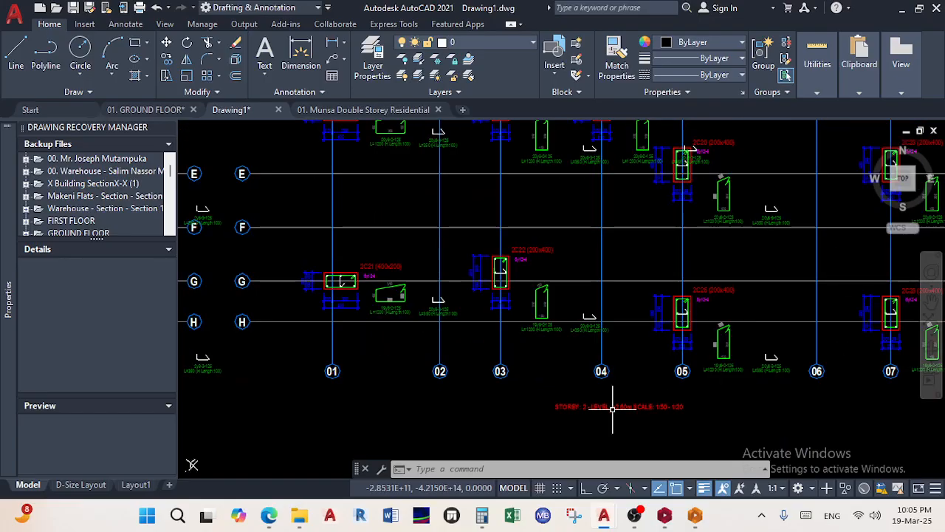
{"action": "scroll", "coordinate": [609, 398], "scroll_direction": "down", "scroll_amount": 8}
{"action": "scroll", "coordinate": [728, 369], "scroll_direction": "up", "scroll_amount": 6}
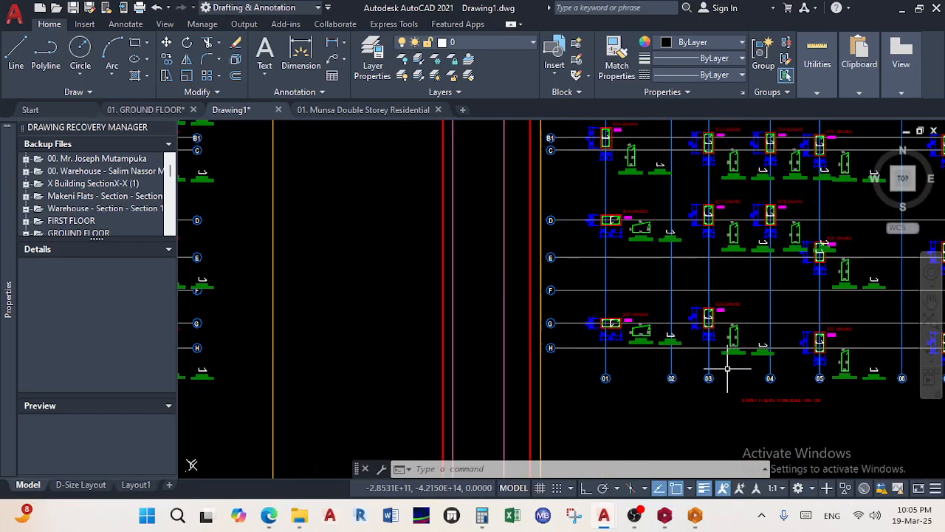
{"action": "scroll", "coordinate": [561, 387], "scroll_direction": "down", "scroll_amount": 5}
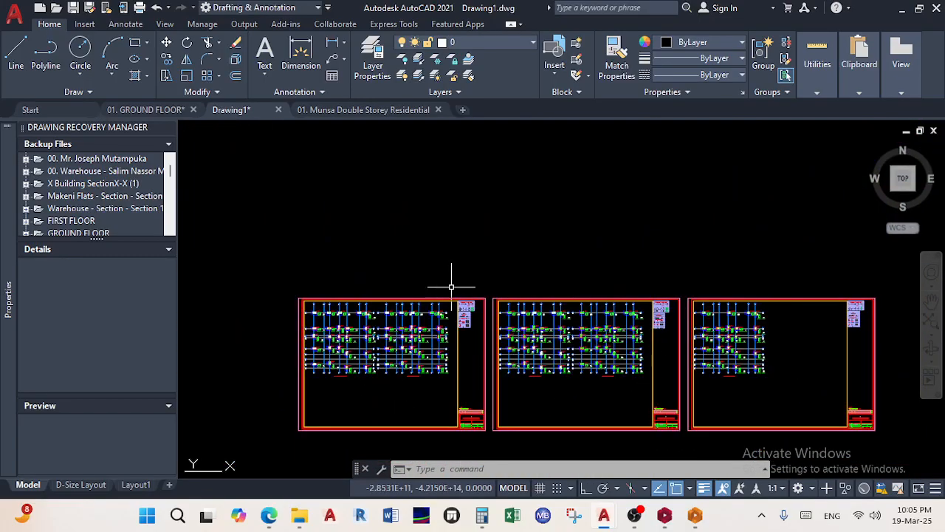
{"action": "scroll", "coordinate": [382, 196], "scroll_direction": "down", "scroll_amount": 6}
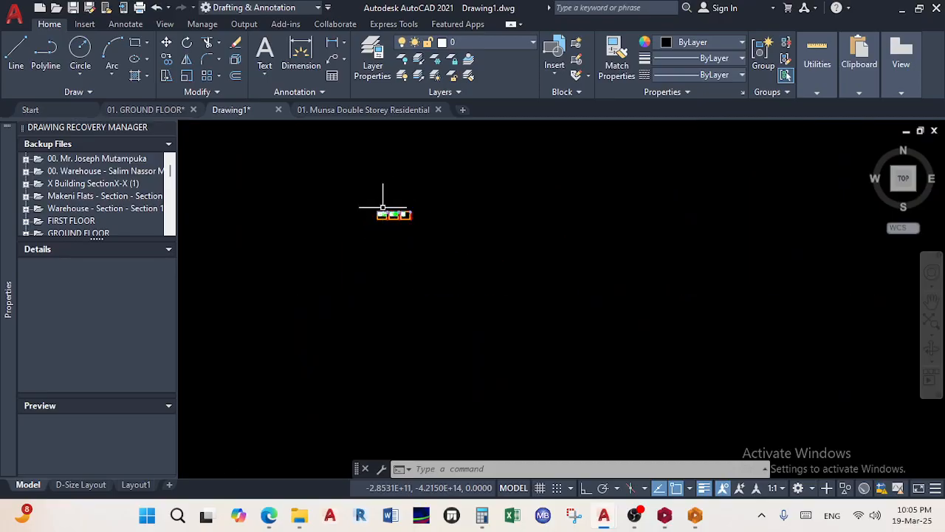
Close Drawing1 discarding its changes, then reopen Drawing1 from Explorer's 01. Architect's Drawings window
{"action": "left_click", "coordinate": [280, 110]}
{"action": "left_click", "coordinate": [509, 286]}
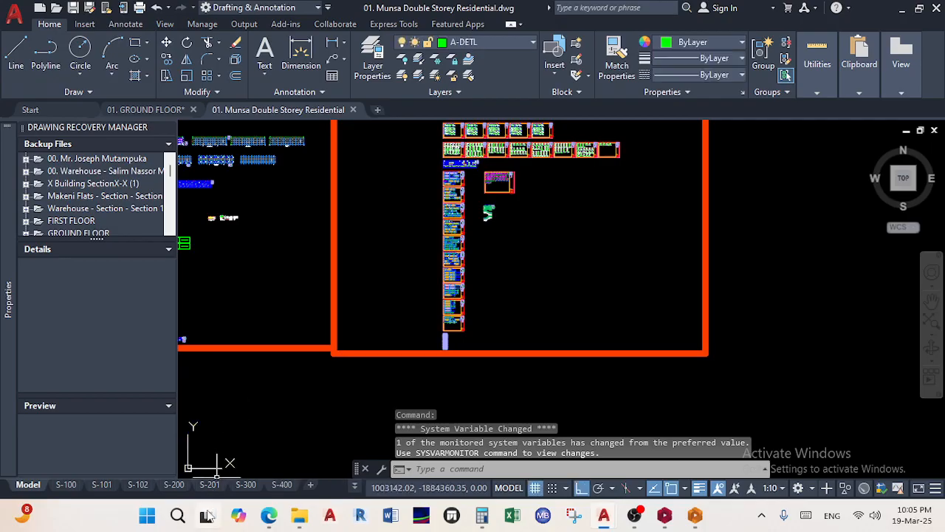
{"action": "left_click", "coordinate": [302, 520]}
{"action": "left_click", "coordinate": [443, 453]}
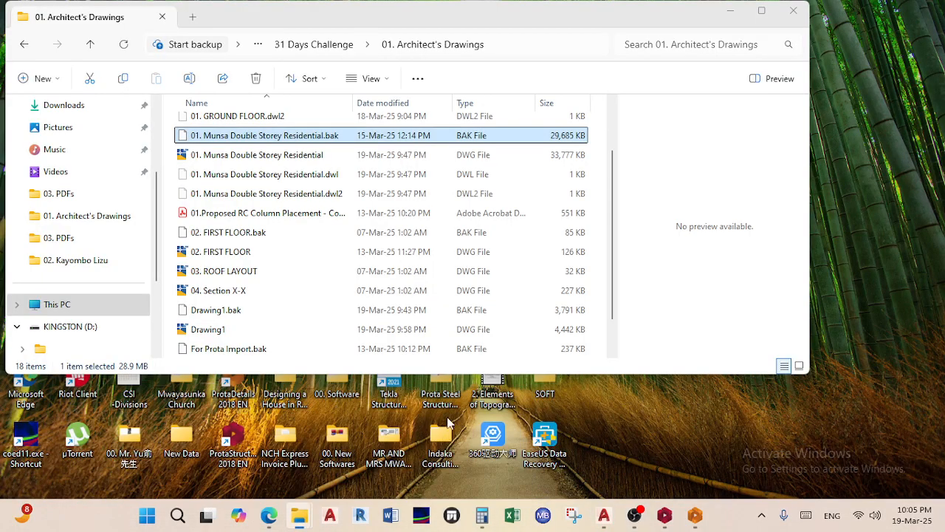
{"action": "double_click", "coordinate": [238, 330]}
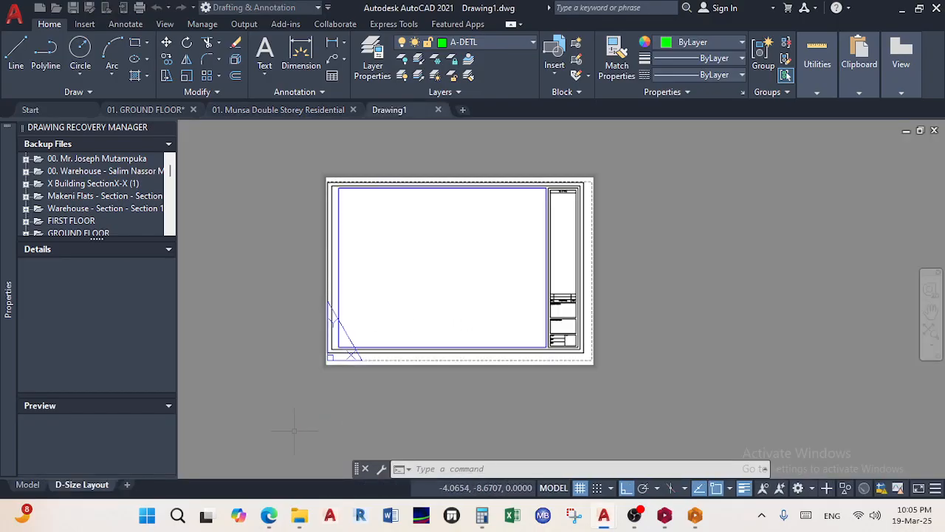
Switch Drawing1 to model space, zoom to extents and pan around the empty view
{"action": "left_click", "coordinate": [28, 484]}
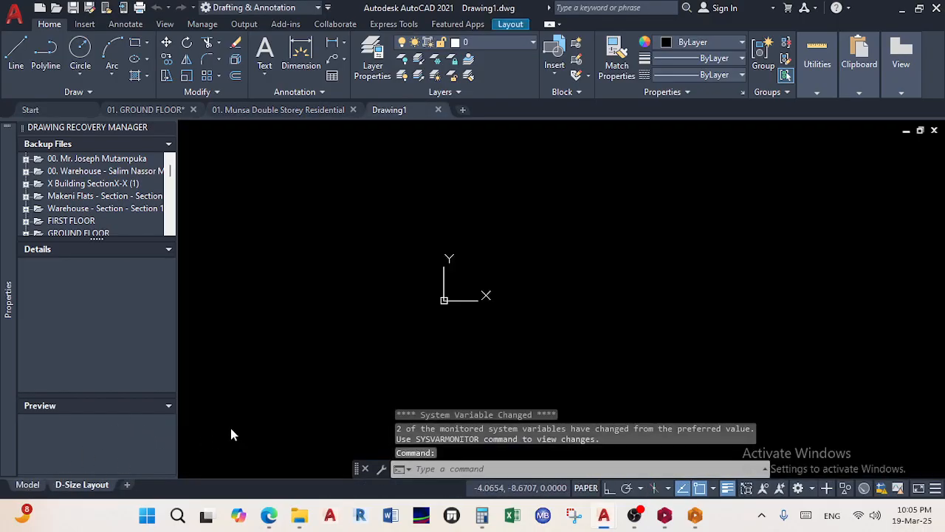
{"action": "middle_click", "coordinate": [497, 311]}
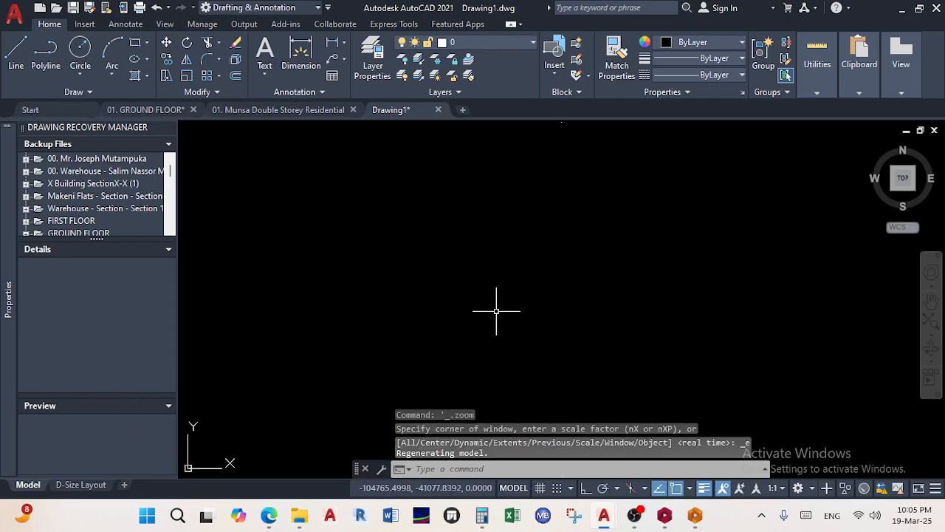
{"action": "middle_click_drag", "start_coordinate": [481, 339], "coordinate": [460, 367]}
{"action": "scroll", "coordinate": [459, 367], "scroll_direction": "down", "scroll_amount": 8}
{"action": "middle_click_drag", "start_coordinate": [459, 367], "coordinate": [633, 286]}
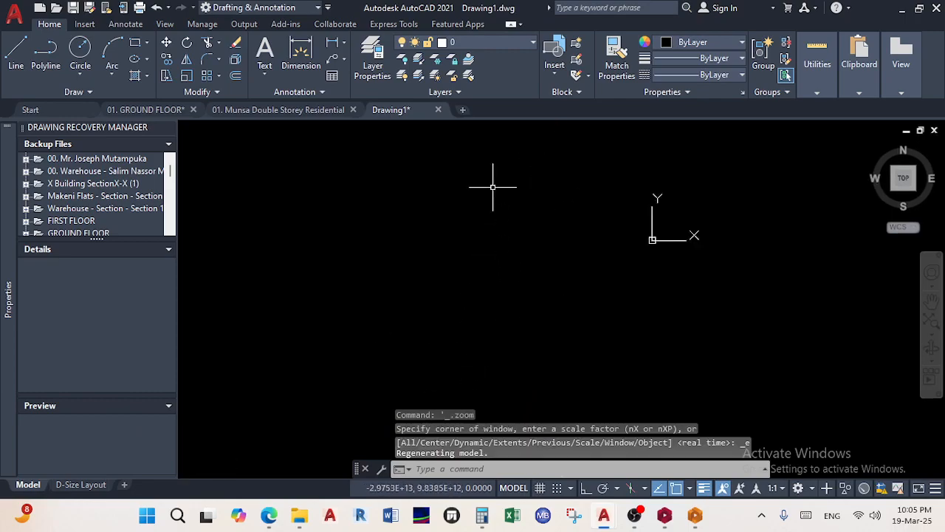
{"action": "middle_click_drag", "start_coordinate": [705, 248], "coordinate": [596, 285]}
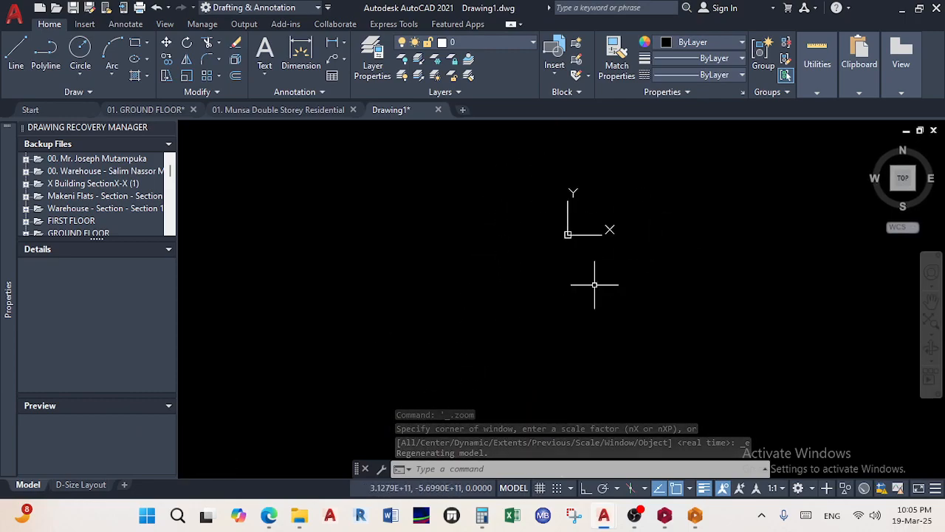
{"action": "scroll", "coordinate": [518, 293], "scroll_direction": "down", "scroll_amount": 10}
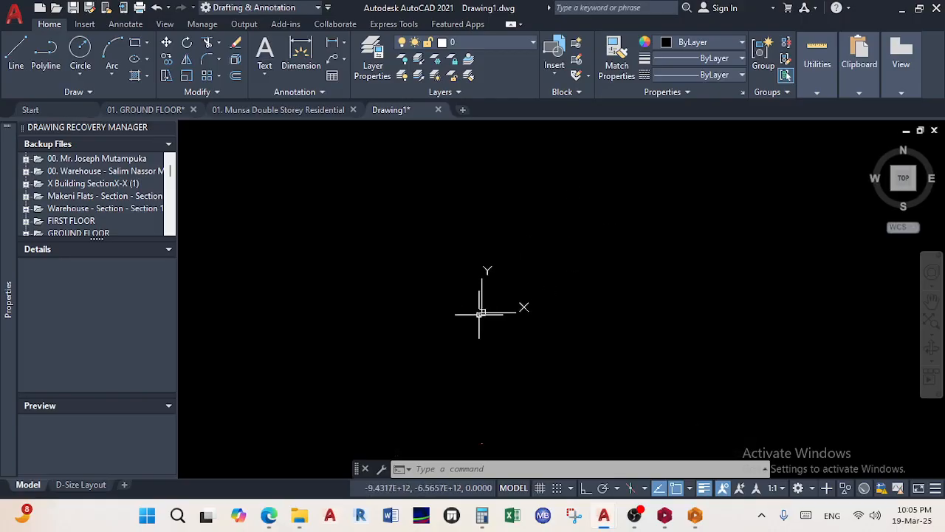
{"action": "middle_click_drag", "start_coordinate": [474, 416], "coordinate": [468, 293]}
{"action": "scroll", "coordinate": [468, 294], "scroll_direction": "up", "scroll_amount": 5}
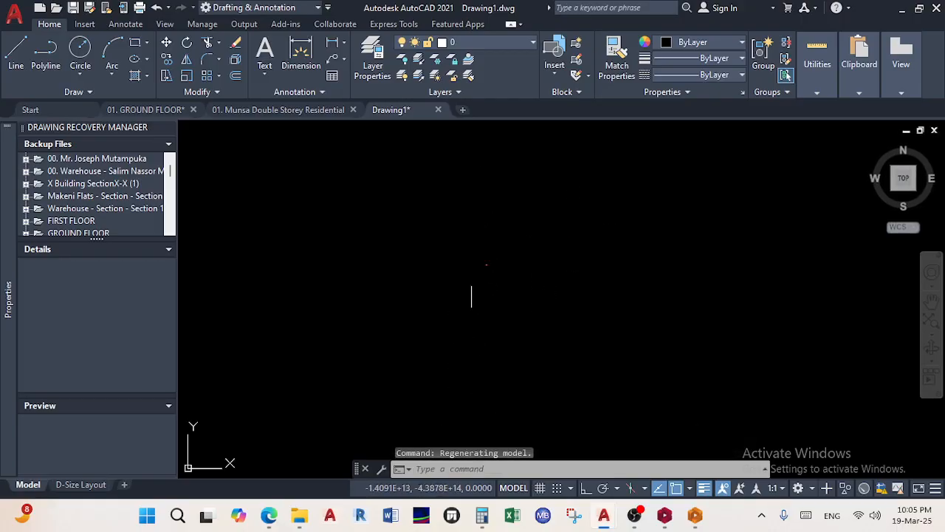
{"action": "left_click", "coordinate": [528, 321]}
{"action": "left_click", "coordinate": [433, 221]}
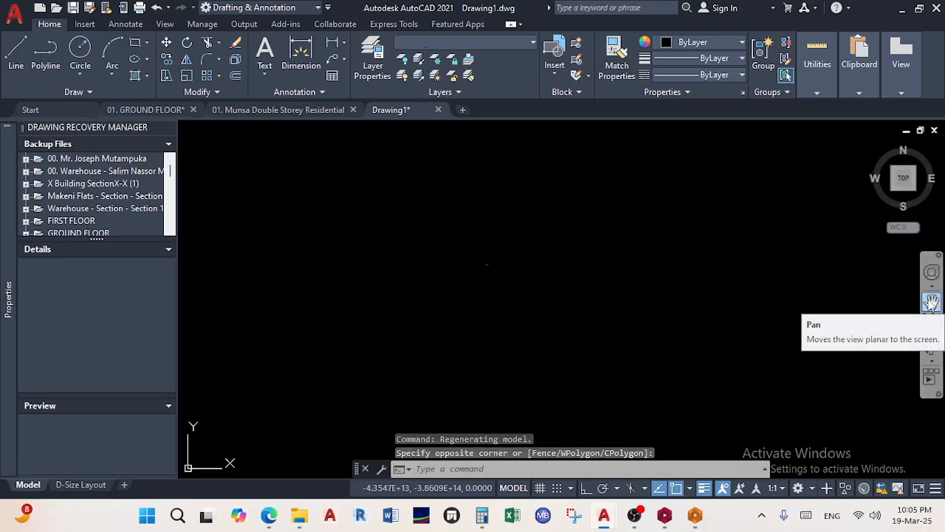
Zoom Extents, then window-zoom twice to locate the small dot in model space
{"action": "left_click", "coordinate": [929, 328]}
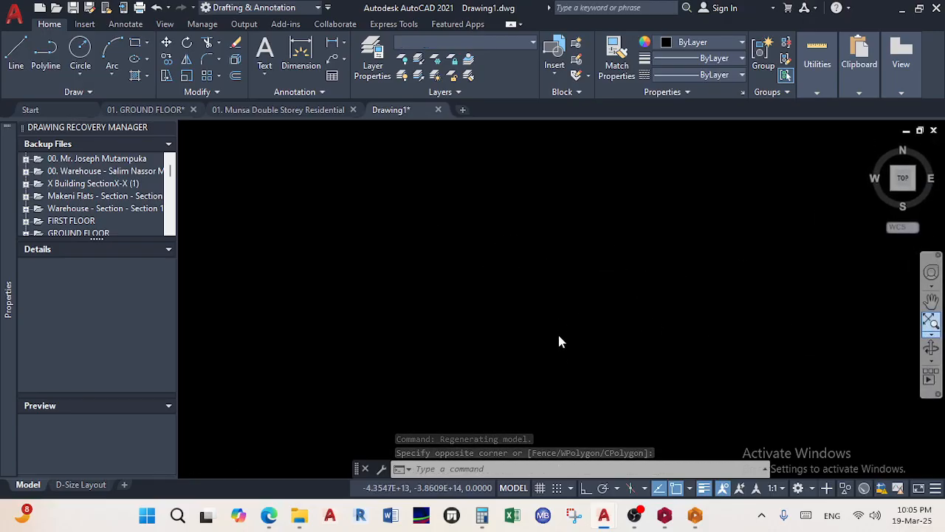
{"action": "left_click", "coordinate": [929, 337]}
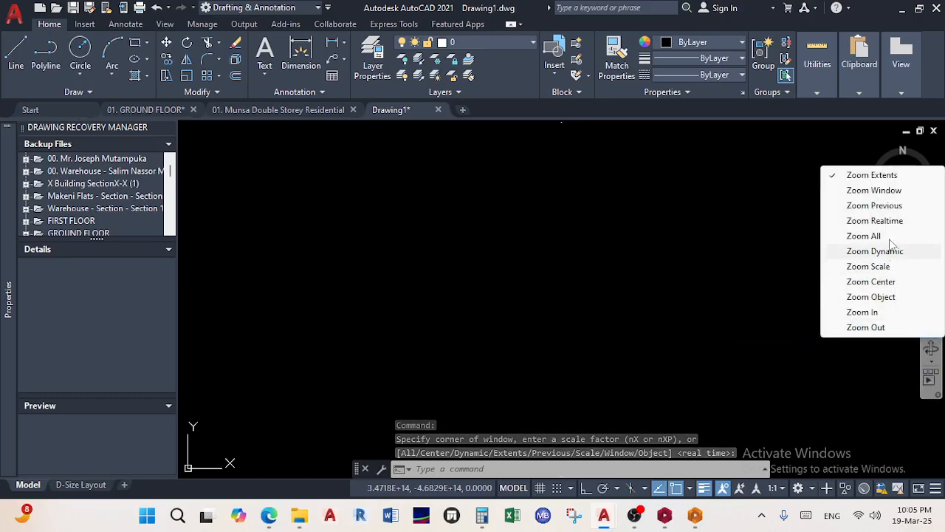
{"action": "left_click", "coordinate": [883, 190]}
{"action": "left_click", "coordinate": [584, 382]}
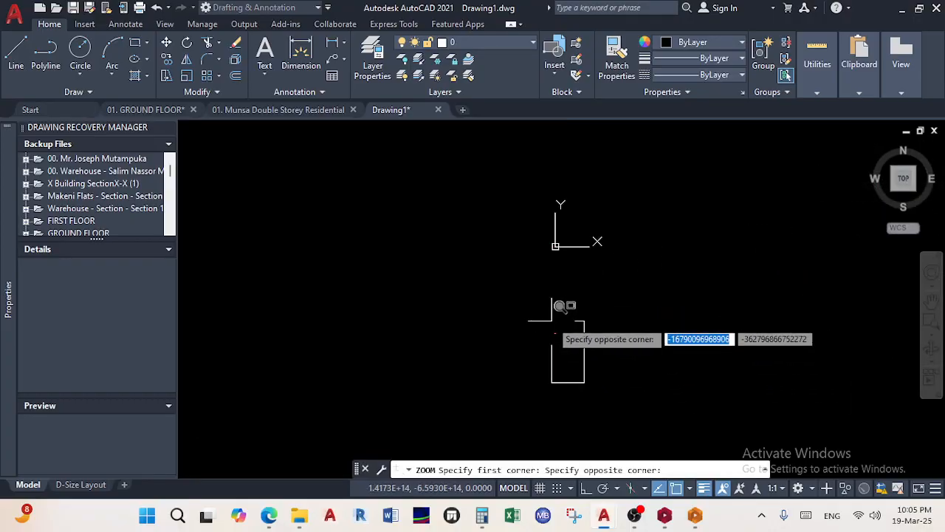
{"action": "left_click", "coordinate": [543, 320]}
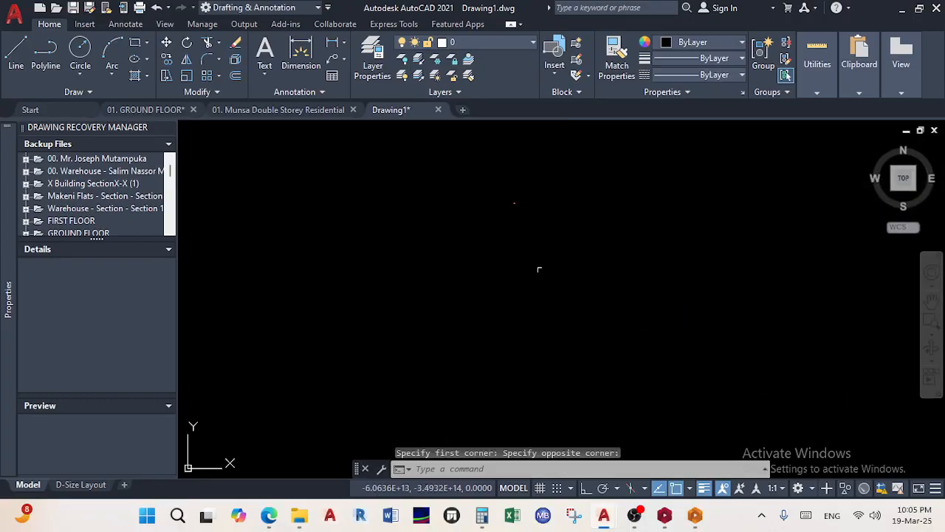
{"action": "left_click", "coordinate": [930, 322]}
{"action": "left_click", "coordinate": [531, 220]}
{"action": "left_click", "coordinate": [505, 195]}
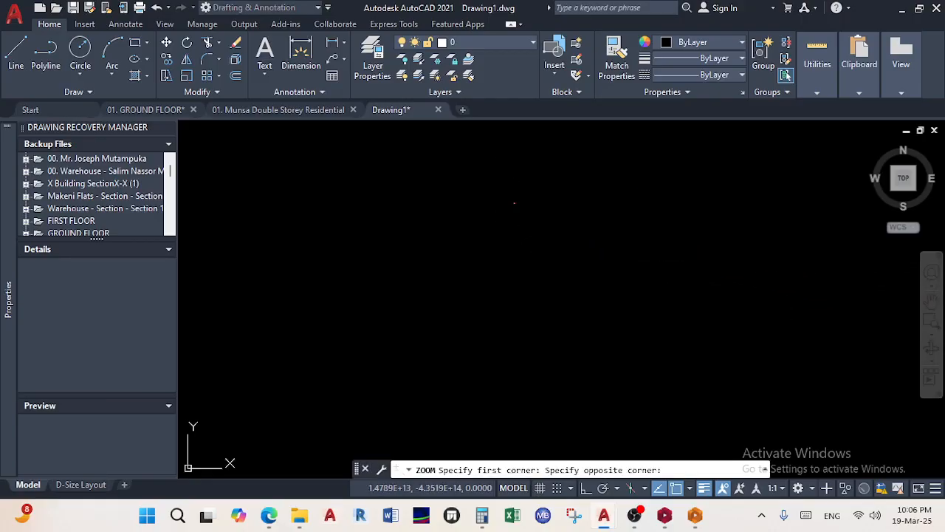
{"action": "left_click", "coordinate": [581, 342]}
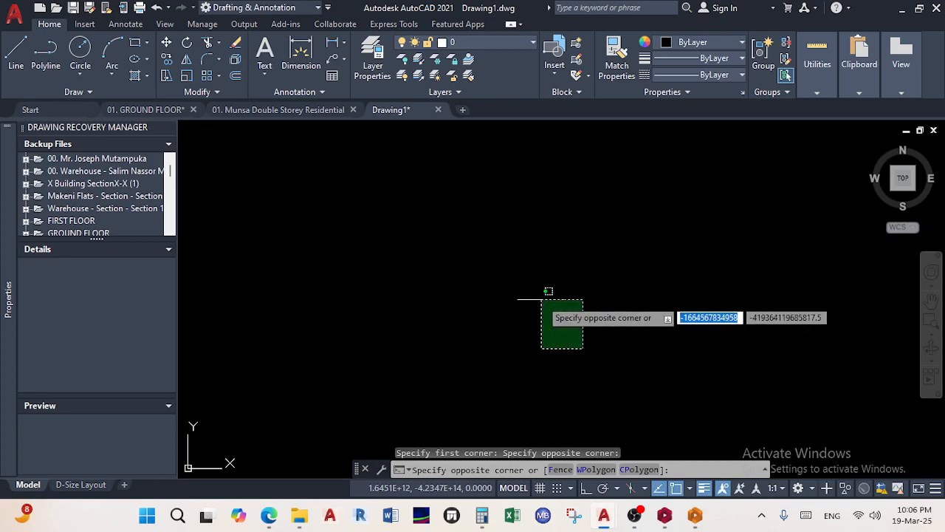
{"action": "left_click", "coordinate": [563, 316]}
{"action": "key", "text": "Escape"}
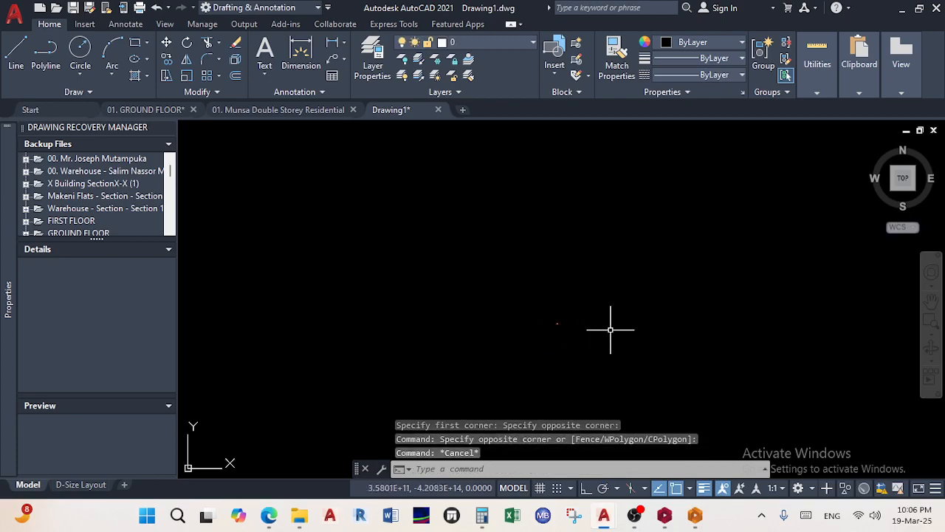
Window-zoom in on the tiny drawing, recentre it, and close Drawing1
{"action": "left_click", "coordinate": [930, 322]}
{"action": "left_click", "coordinate": [583, 361]}
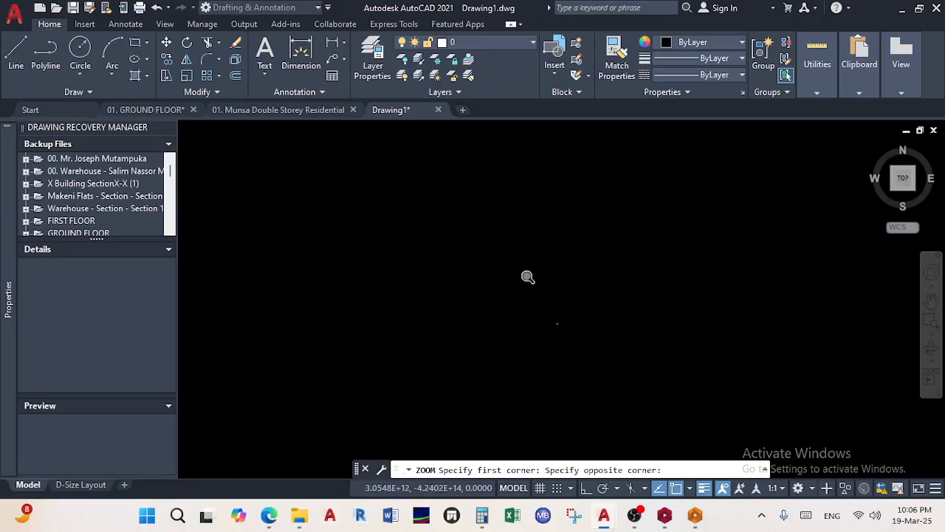
{"action": "left_click", "coordinate": [548, 300]}
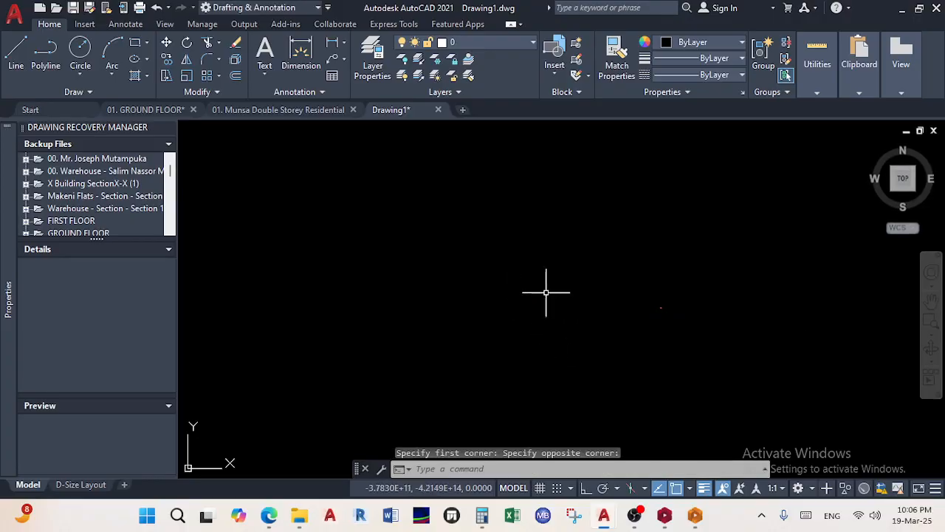
{"action": "scroll", "coordinate": [664, 305], "scroll_direction": "up", "scroll_amount": 5}
{"action": "scroll", "coordinate": [679, 386], "scroll_direction": "up", "scroll_amount": 5}
{"action": "scroll", "coordinate": [544, 390], "scroll_direction": "up", "scroll_amount": 4}
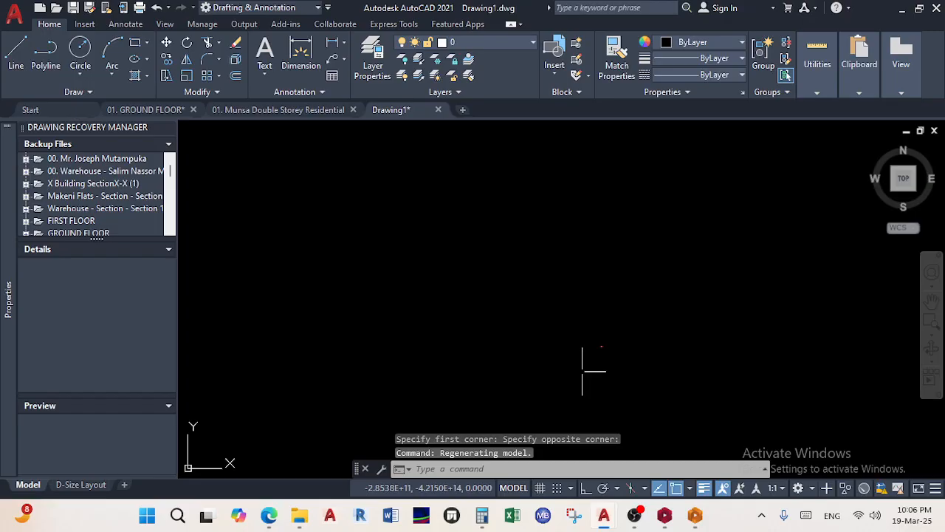
{"action": "scroll", "coordinate": [439, 348], "scroll_direction": "down", "scroll_amount": 10}
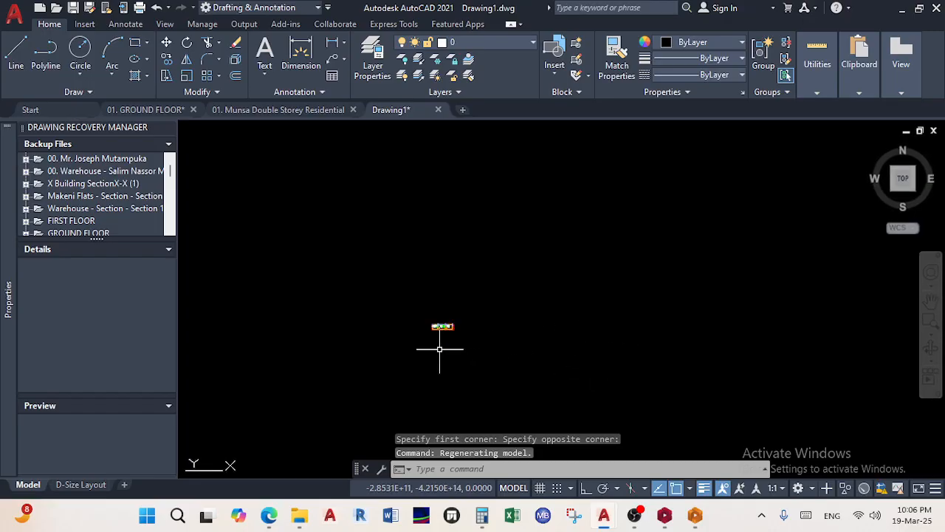
{"action": "scroll", "coordinate": [396, 274], "scroll_direction": "up", "scroll_amount": 5}
{"action": "scroll", "coordinate": [416, 354], "scroll_direction": "down", "scroll_amount": 2}
{"action": "scroll", "coordinate": [549, 278], "scroll_direction": "up", "scroll_amount": 4}
{"action": "scroll", "coordinate": [664, 211], "scroll_direction": "up", "scroll_amount": 3}
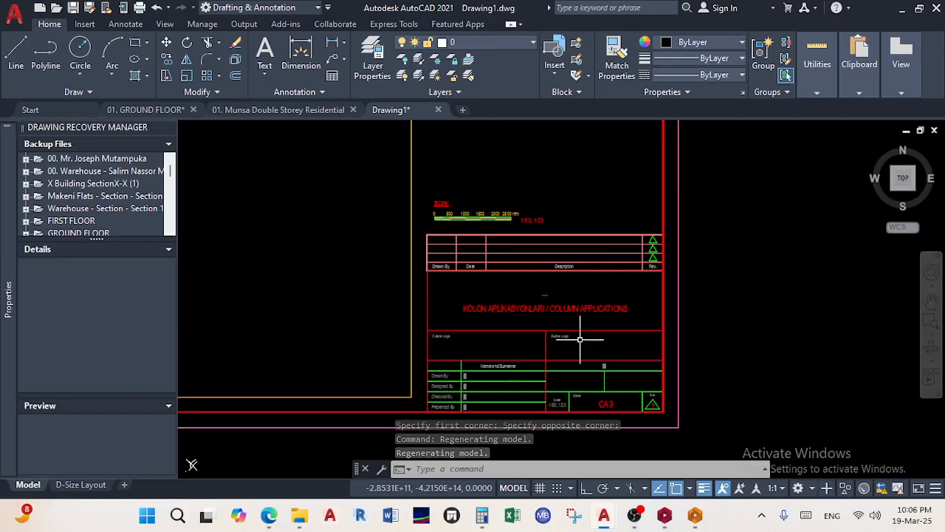
{"action": "scroll", "coordinate": [564, 350], "scroll_direction": "up", "scroll_amount": 2}
{"action": "scroll", "coordinate": [517, 372], "scroll_direction": "up", "scroll_amount": 1}
{"action": "scroll", "coordinate": [492, 384], "scroll_direction": "down", "scroll_amount": 8}
{"action": "scroll", "coordinate": [489, 346], "scroll_direction": "down", "scroll_amount": 3}
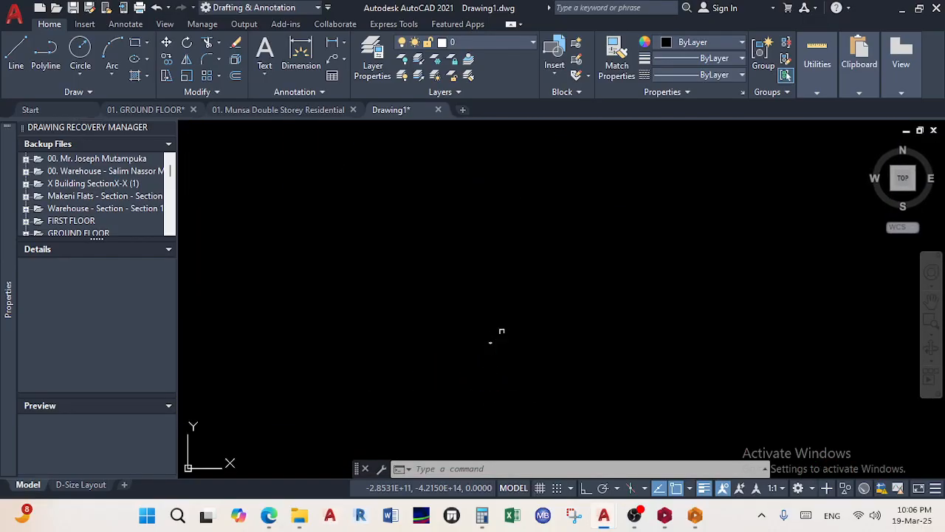
{"action": "scroll", "coordinate": [584, 380], "scroll_direction": "down", "scroll_amount": 3}
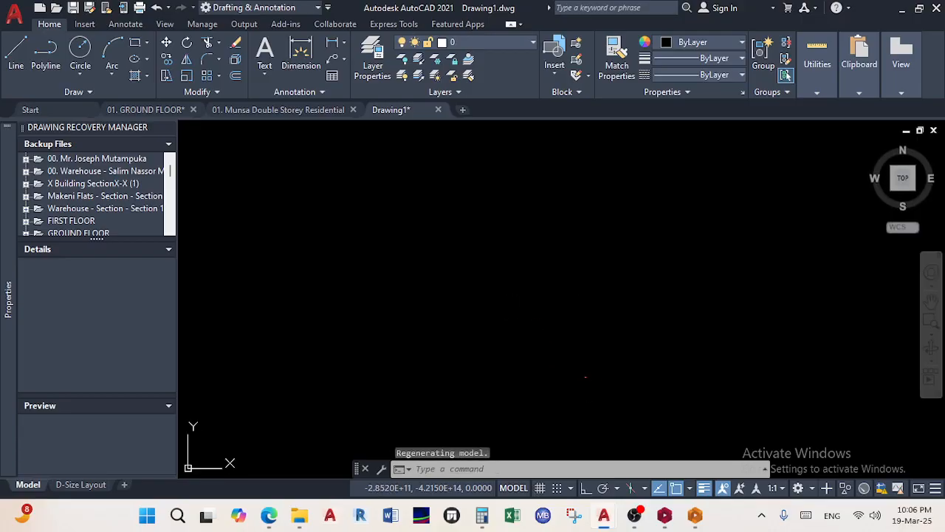
{"action": "middle_click_drag", "start_coordinate": [587, 353], "coordinate": [544, 388]}
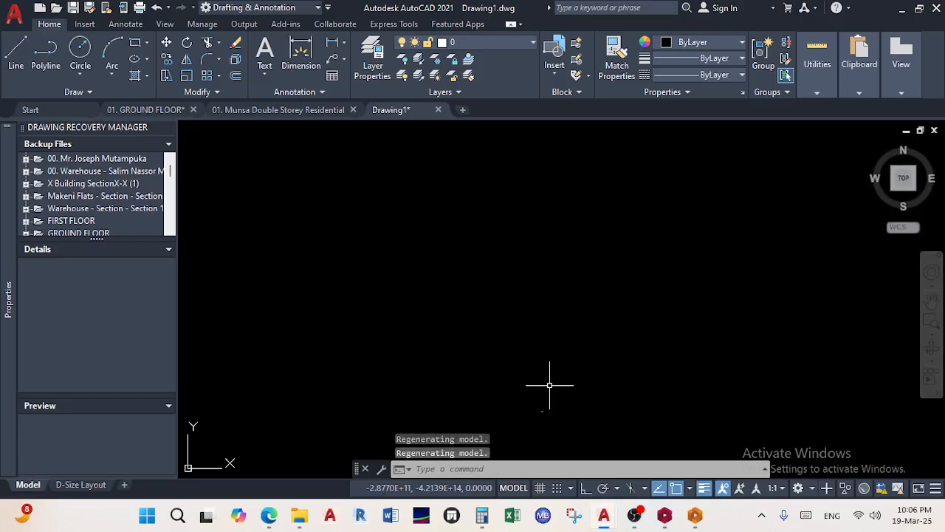
{"action": "left_click", "coordinate": [438, 109]}
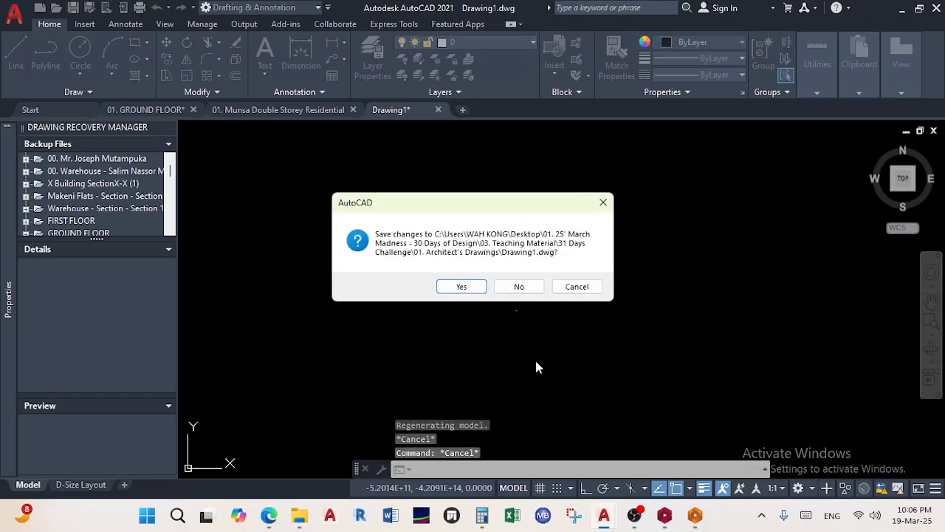
Discard Drawing1's changes and bring up the Architect's Drawings Explorer window
{"action": "left_click", "coordinate": [520, 287]}
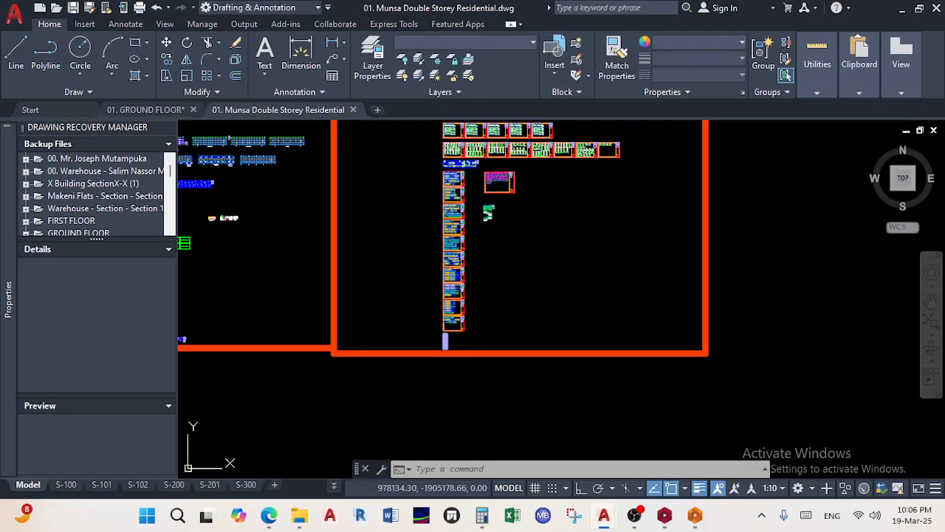
{"action": "left_click", "coordinate": [299, 517]}
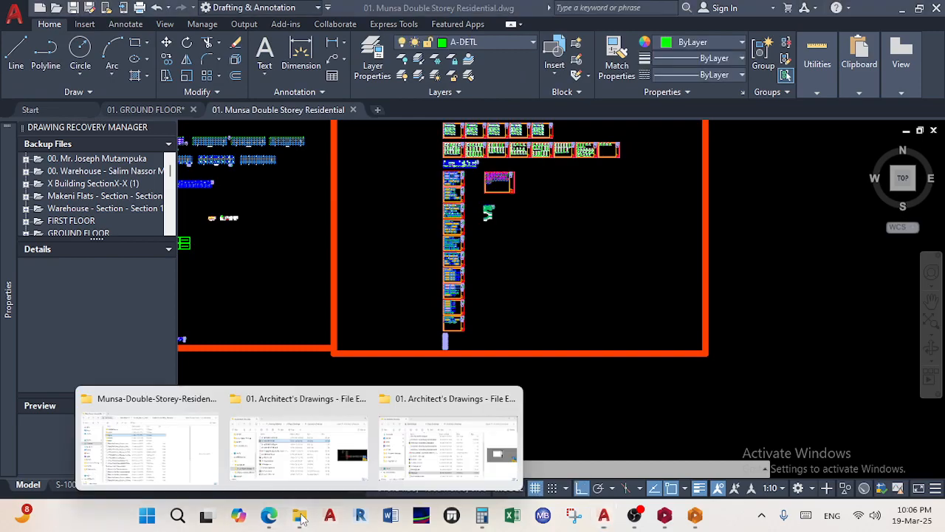
{"action": "left_click", "coordinate": [466, 441]}
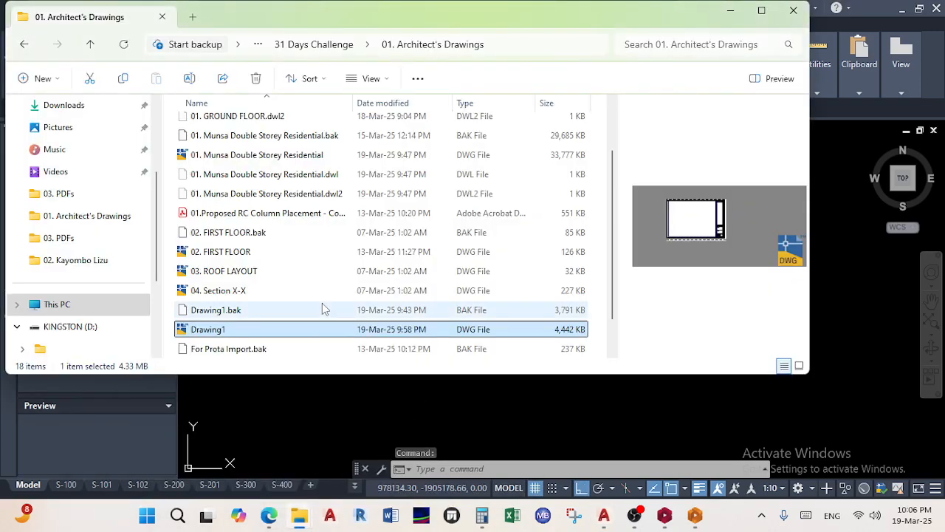
{"action": "scroll", "coordinate": [323, 309], "scroll_direction": "down", "scroll_amount": 1}
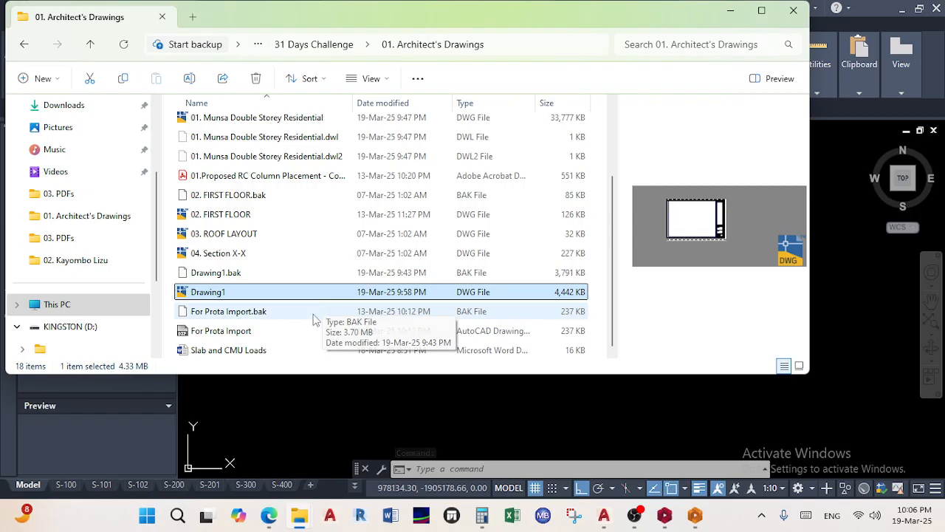
{"action": "scroll", "coordinate": [257, 311], "scroll_direction": "up", "scroll_amount": 2}
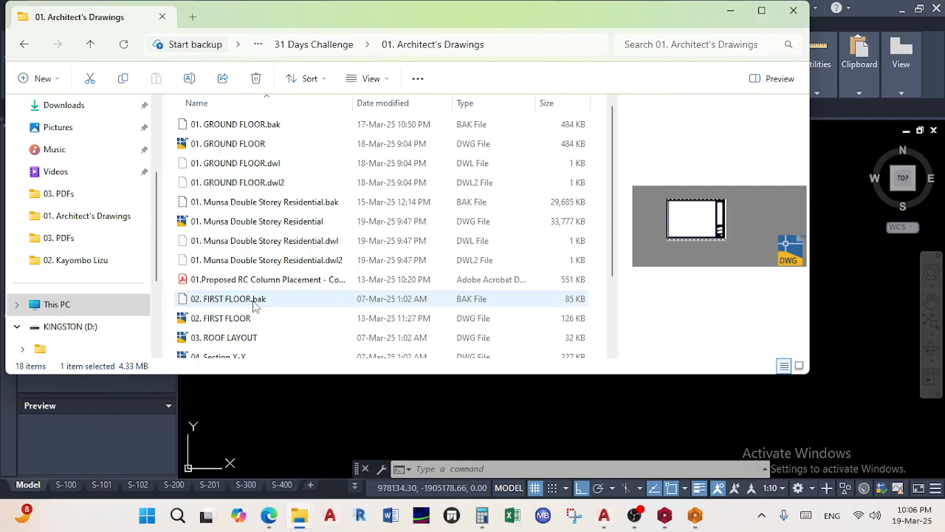
{"action": "scroll", "coordinate": [64, 238], "scroll_direction": "up", "scroll_amount": 2}
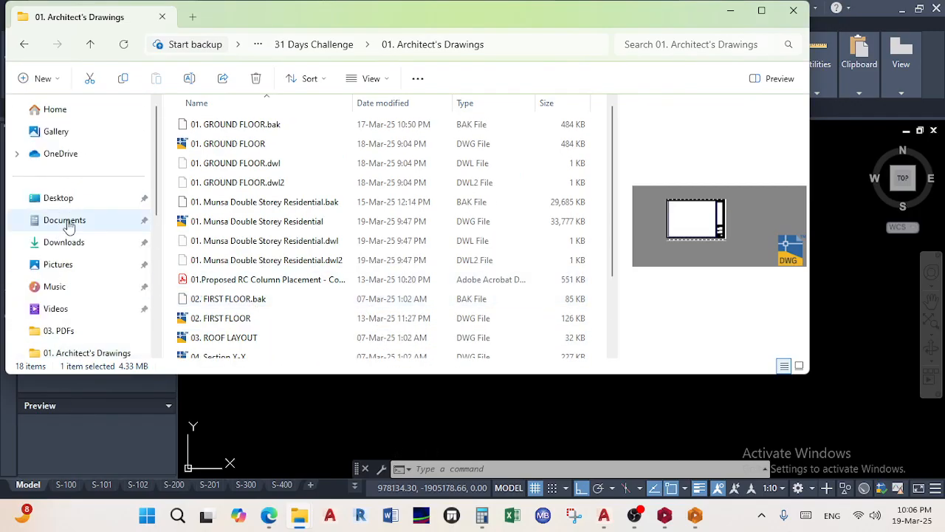
Browse Documents > ProtaData2018, then return to Architect's Drawings and select 04. Section X-X
{"action": "left_click", "coordinate": [67, 219]}
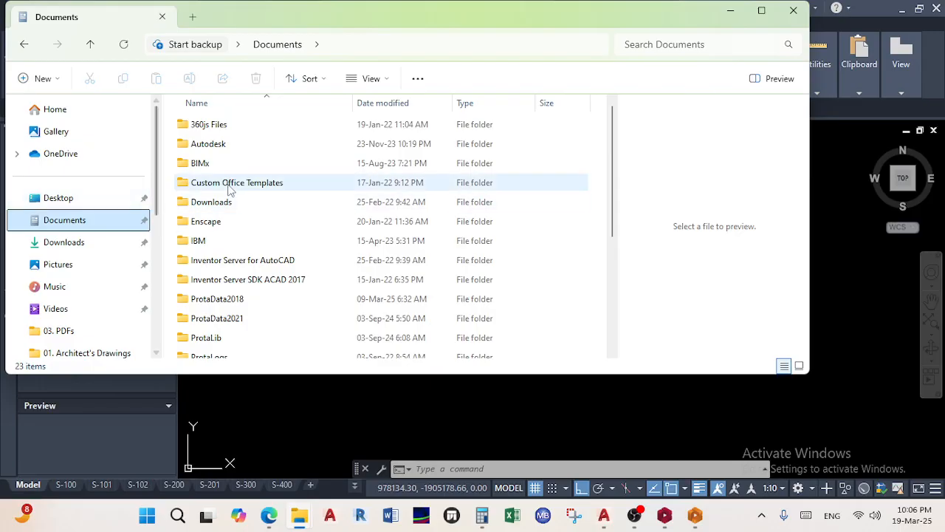
{"action": "double_click", "coordinate": [222, 302]}
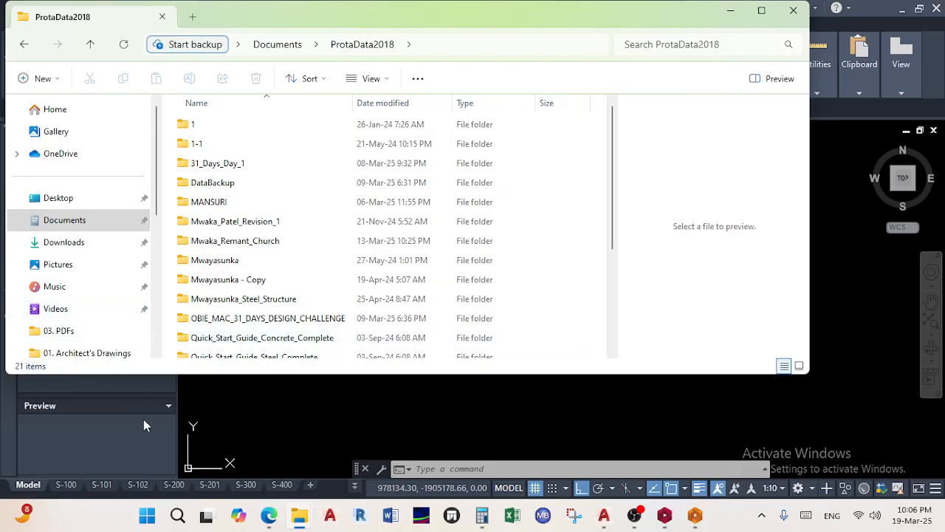
{"action": "mouse_move", "coordinate": [299, 517]}
{"action": "left_click", "coordinate": [347, 443]}
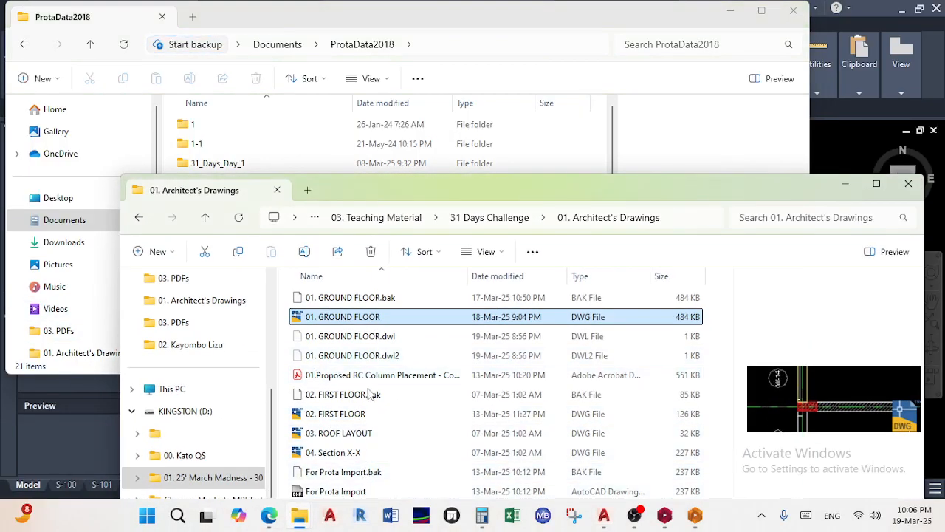
{"action": "left_click_drag", "start_coordinate": [438, 194], "coordinate": [406, 129]}
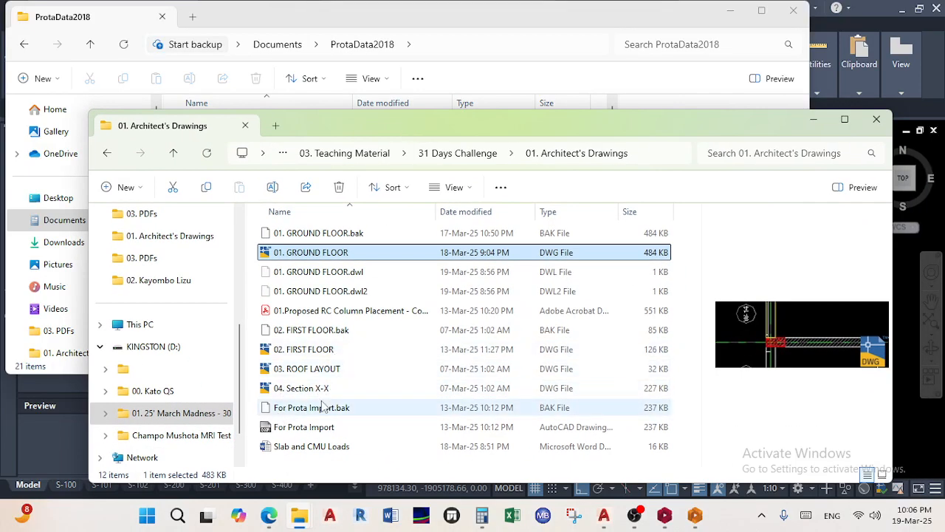
{"action": "left_click", "coordinate": [370, 387]}
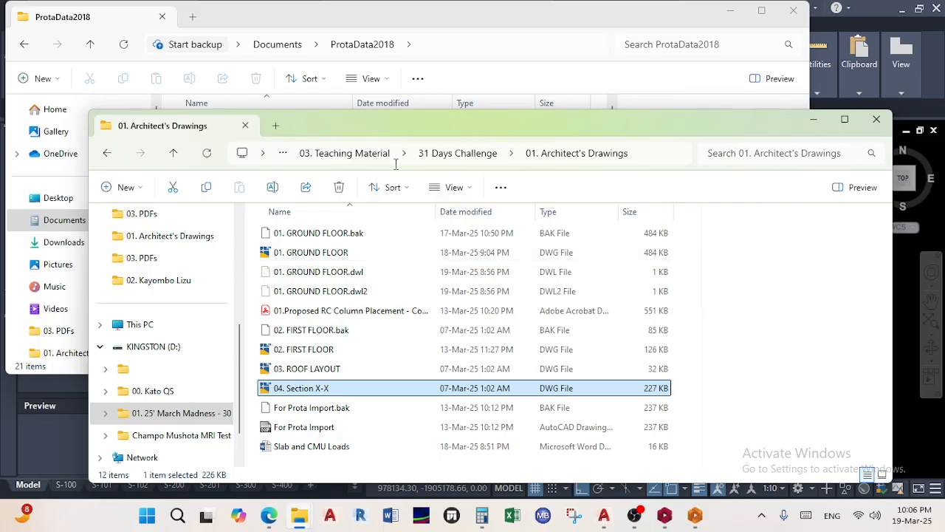
Refresh the folder listing and jump to the Desktop via the address bar
{"action": "left_click", "coordinate": [211, 235]}
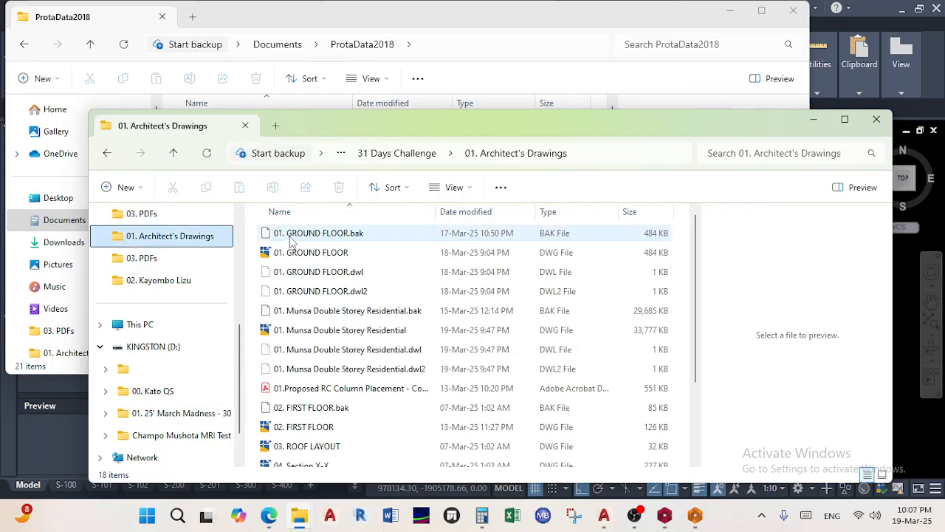
{"action": "left_click", "coordinate": [341, 153]}
{"action": "left_click", "coordinate": [327, 159]}
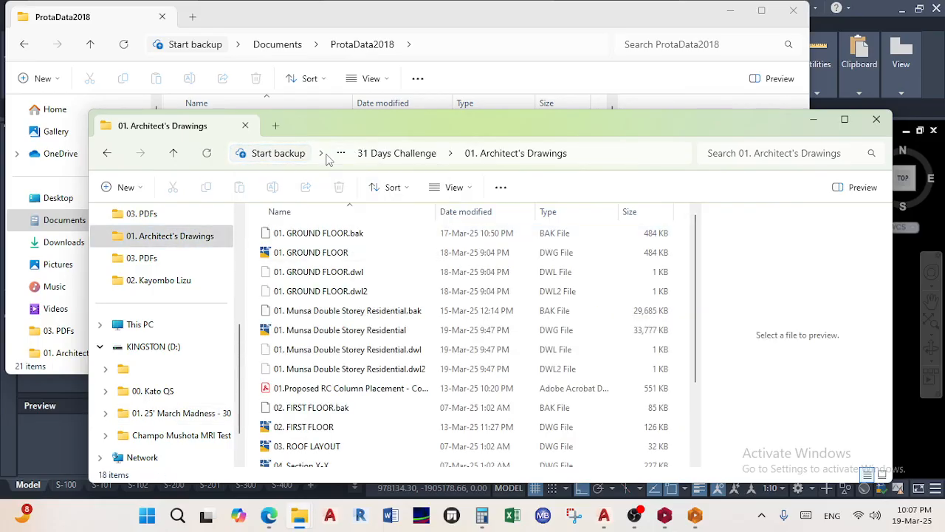
{"action": "left_click", "coordinate": [321, 156]}
{"action": "left_click", "coordinate": [321, 157]}
{"action": "scroll", "coordinate": [170, 251], "scroll_direction": "up", "scroll_amount": 5}
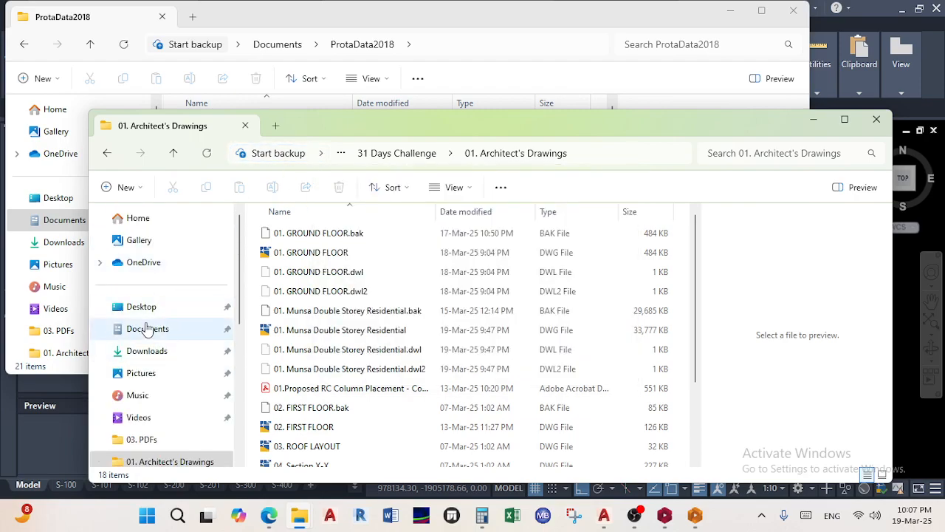
{"action": "left_click", "coordinate": [199, 309]}
{"action": "scroll", "coordinate": [333, 325], "scroll_direction": "down", "scroll_amount": 2}
Open 01. 25' March Madness > 03. Teaching Material > 31 Days Challenge > 01. Architect's Drawings and select Drawing1
{"action": "left_click", "coordinate": [340, 287]}
{"action": "double_click", "coordinate": [339, 287]}
{"action": "double_click", "coordinate": [332, 274]}
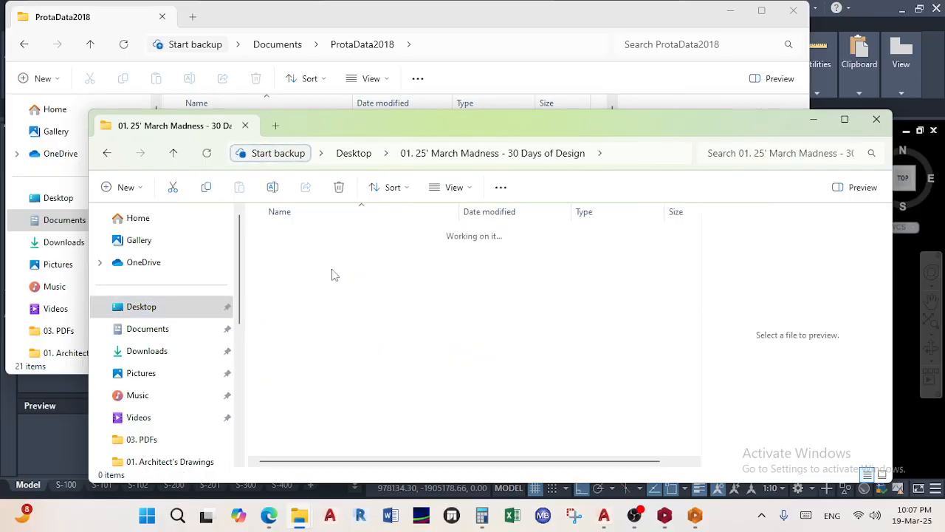
{"action": "double_click", "coordinate": [331, 234]}
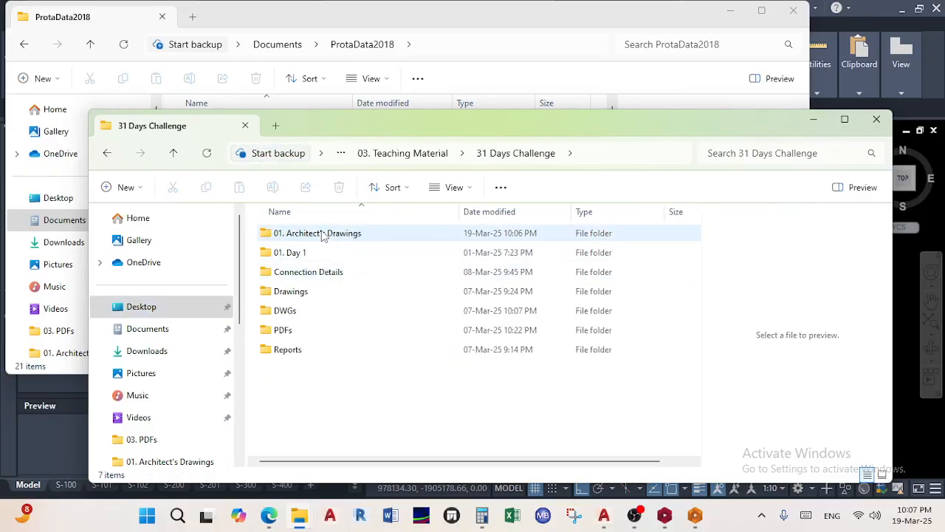
{"action": "double_click", "coordinate": [323, 234]}
{"action": "scroll", "coordinate": [321, 325], "scroll_direction": "down", "scroll_amount": 3}
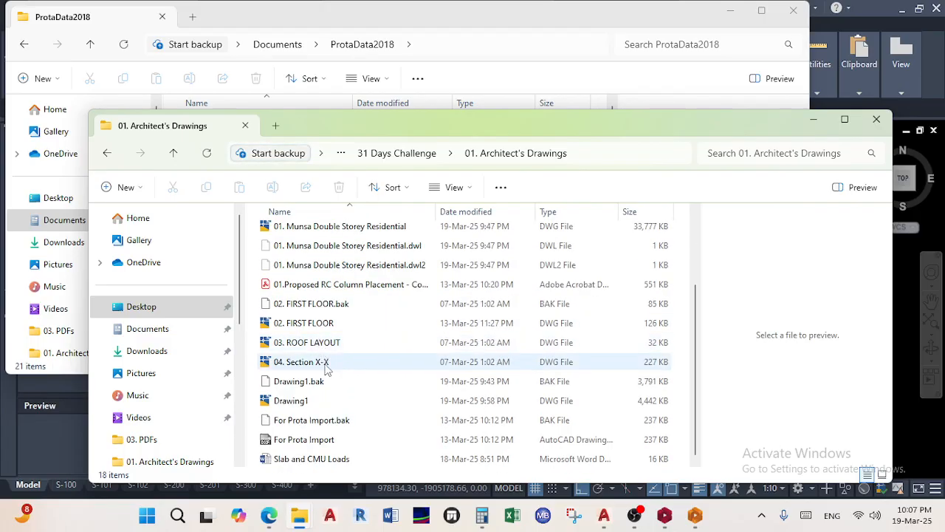
{"action": "left_click", "coordinate": [311, 401]}
Open Drawing1, zoom extents and pan around the origin in model space, then close it
{"action": "double_click", "coordinate": [312, 401]}
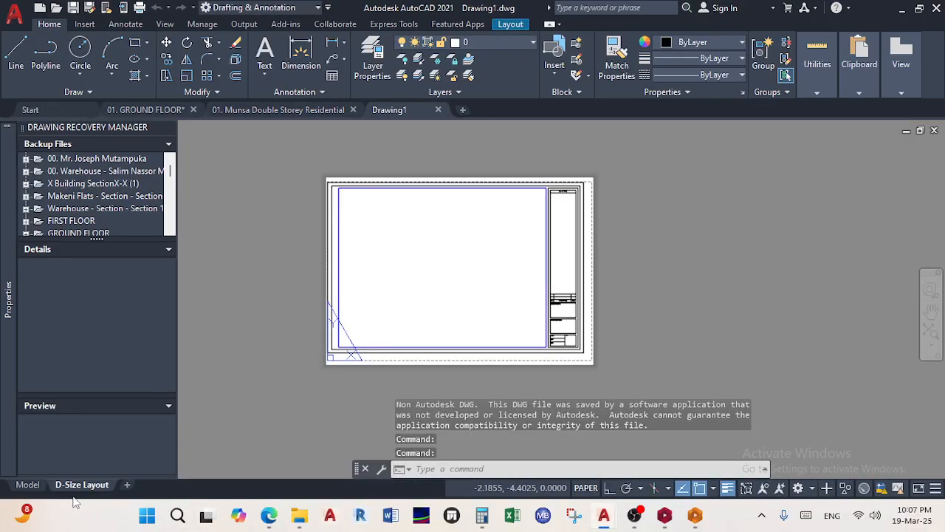
{"action": "left_click", "coordinate": [27, 484]}
{"action": "middle_click", "coordinate": [428, 311]}
{"action": "middle_click", "coordinate": [428, 311]}
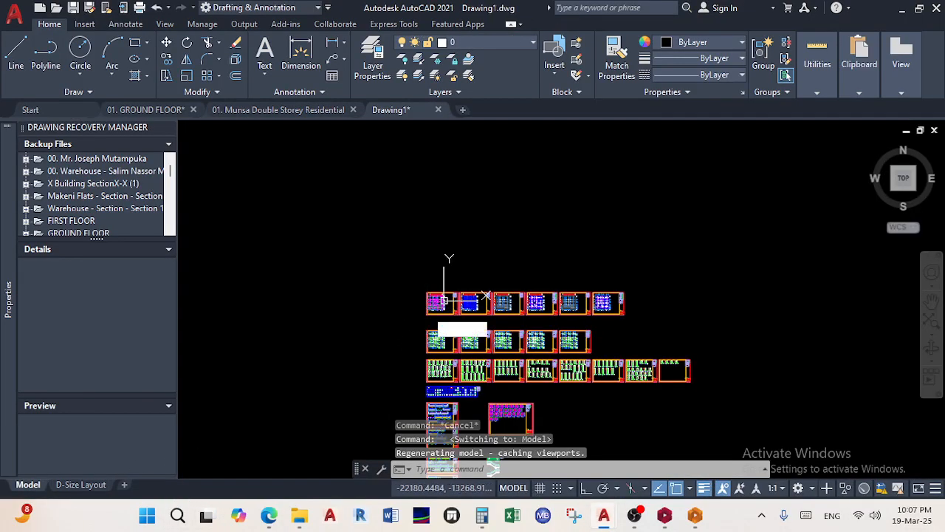
{"action": "scroll", "coordinate": [382, 349], "scroll_direction": "down", "scroll_amount": 2}
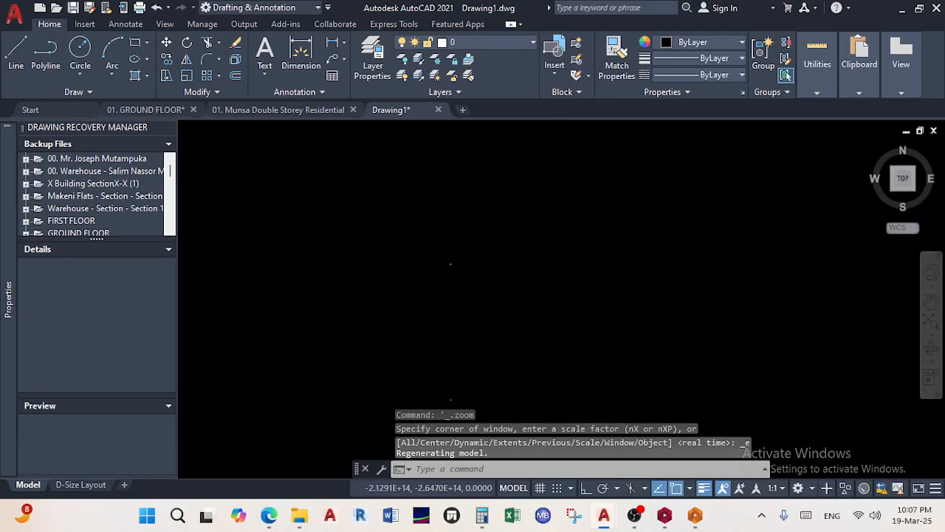
{"action": "middle_click_drag", "start_coordinate": [446, 259], "coordinate": [467, 300]}
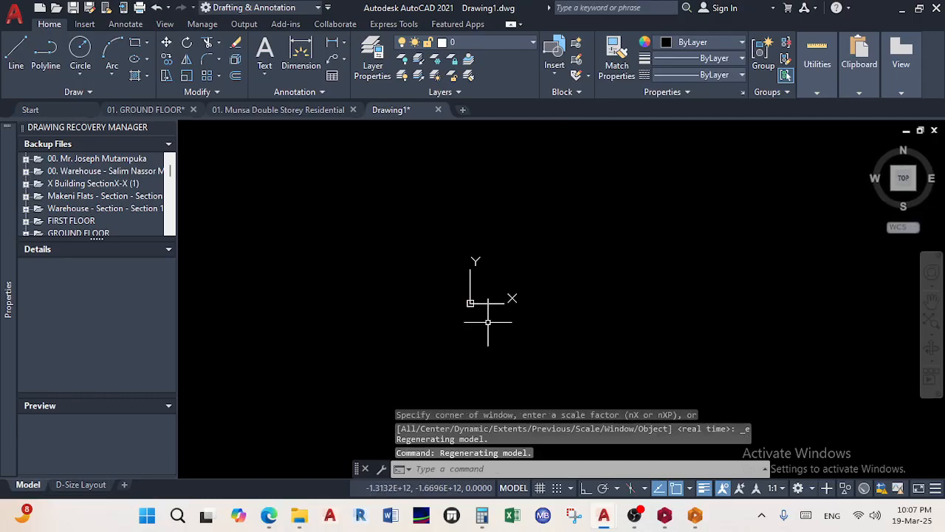
{"action": "left_click", "coordinate": [487, 322]}
{"action": "left_click", "coordinate": [438, 256]}
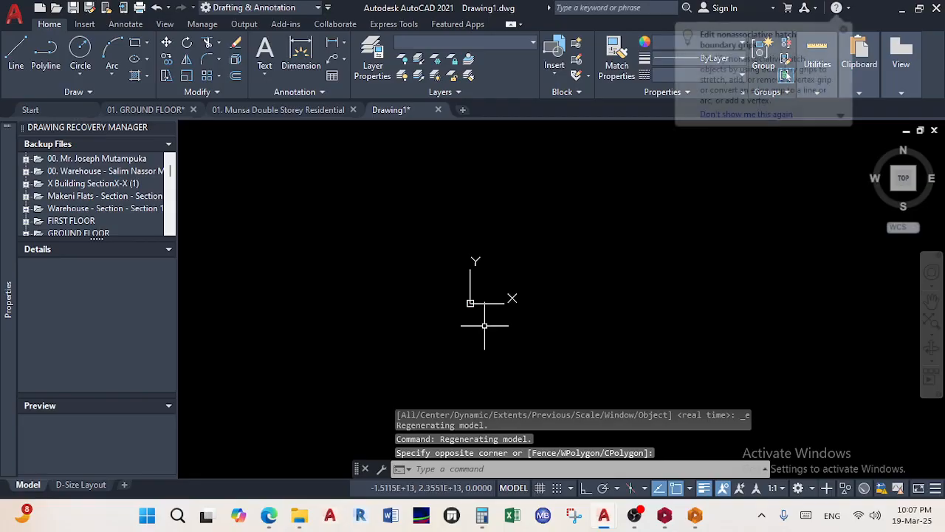
{"action": "scroll", "coordinate": [459, 275], "scroll_direction": "up", "scroll_amount": 12}
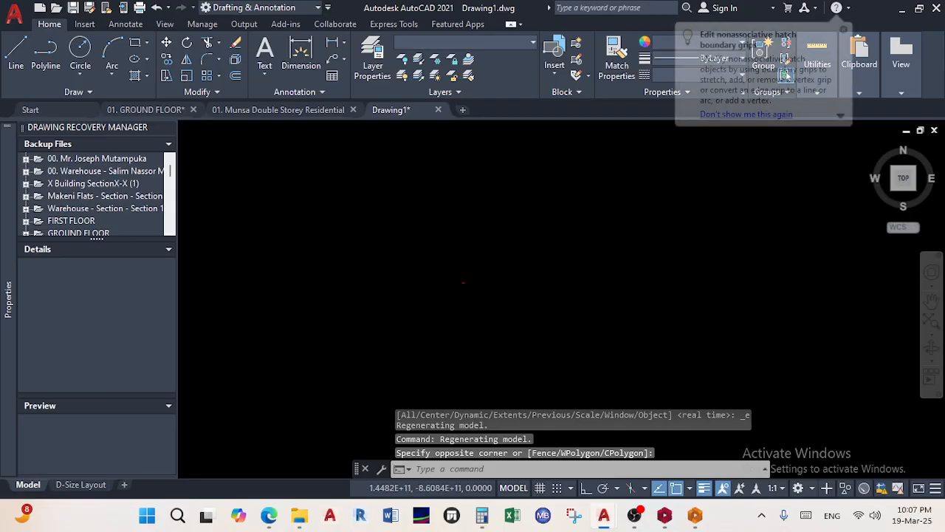
{"action": "scroll", "coordinate": [458, 275], "scroll_direction": "up", "scroll_amount": 8}
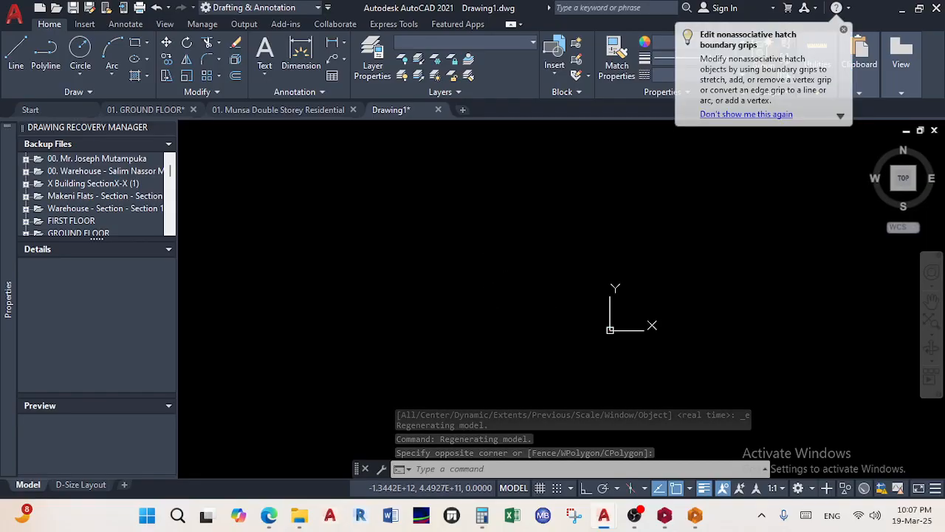
{"action": "middle_click_drag", "start_coordinate": [571, 302], "coordinate": [514, 296]}
{"action": "middle_click_drag", "start_coordinate": [438, 294], "coordinate": [463, 301]}
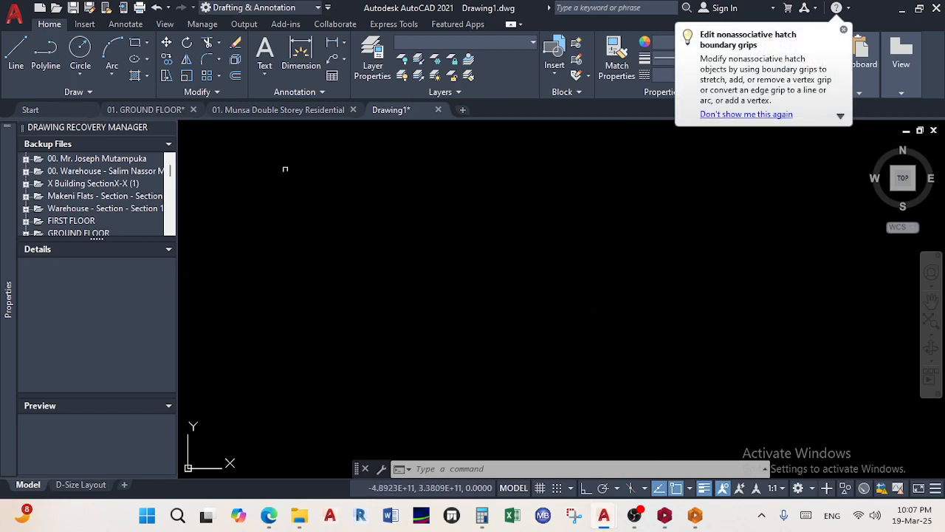
{"action": "left_click", "coordinate": [438, 109]}
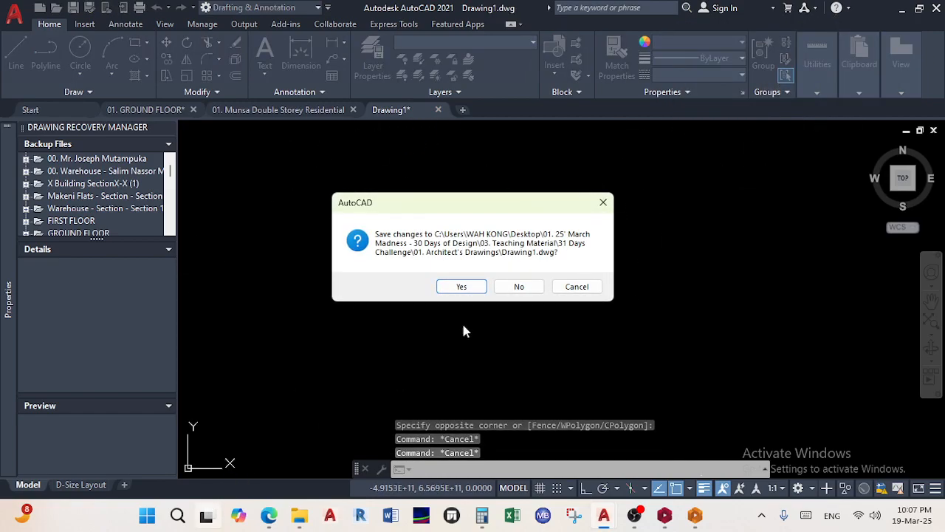
Discard Drawing1's changes, then permanently delete Drawing1 and Drawing1.bak from 01. Architect's Drawings
{"action": "left_click", "coordinate": [516, 286]}
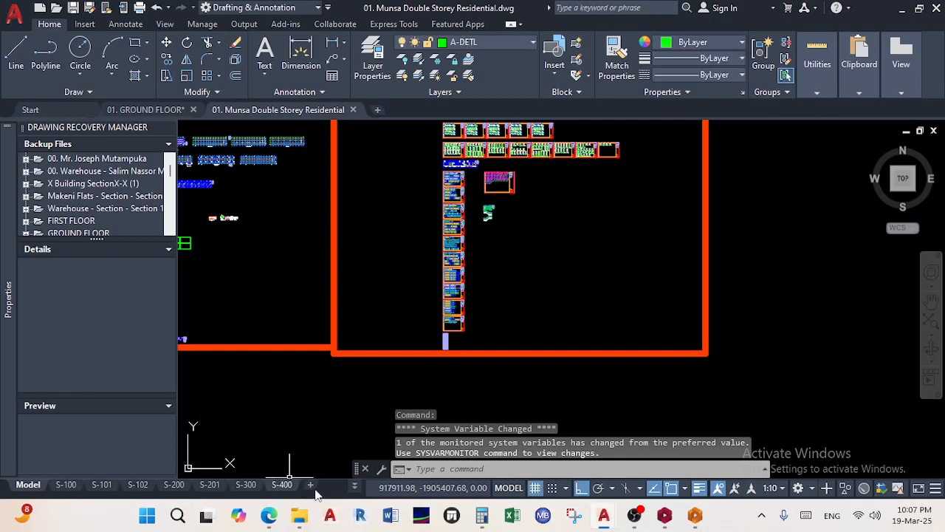
{"action": "mouse_move", "coordinate": [320, 520]}
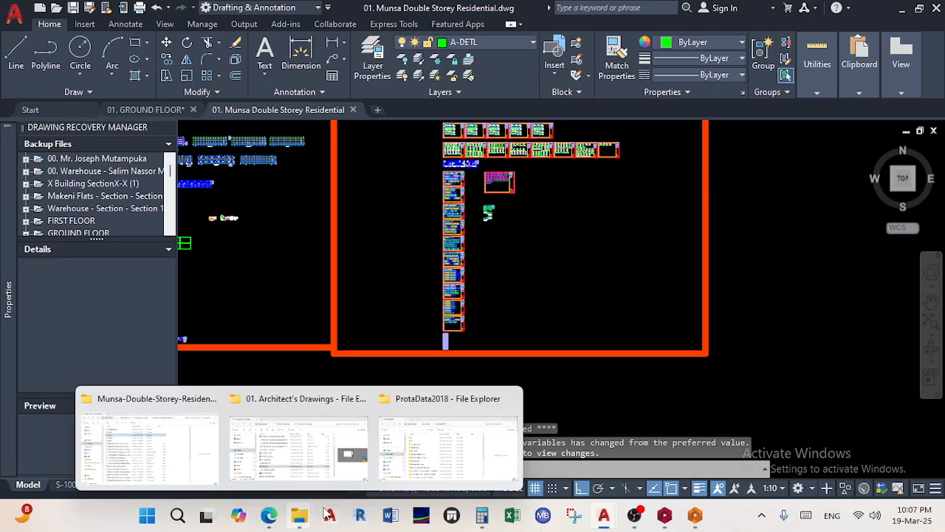
{"action": "left_click", "coordinate": [353, 444]}
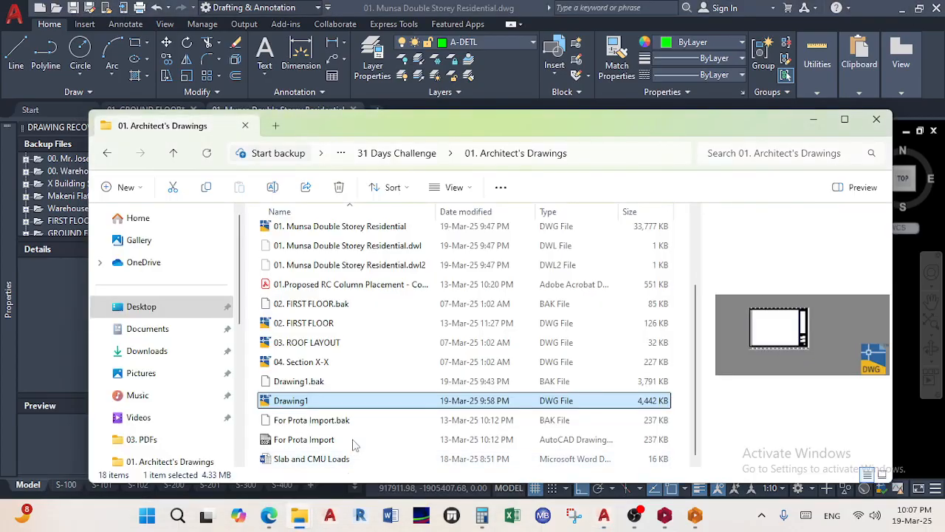
{"action": "left_click", "coordinate": [260, 382]}
{"action": "left_click", "coordinate": [299, 402], "text": "ctrl"}
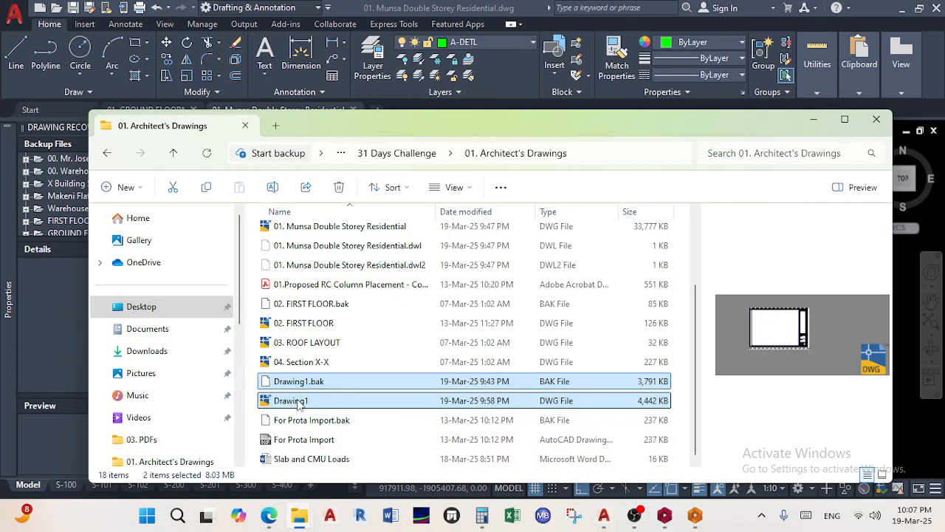
{"action": "key", "text": "shift+Delete"}
{"action": "key", "text": "Return"}
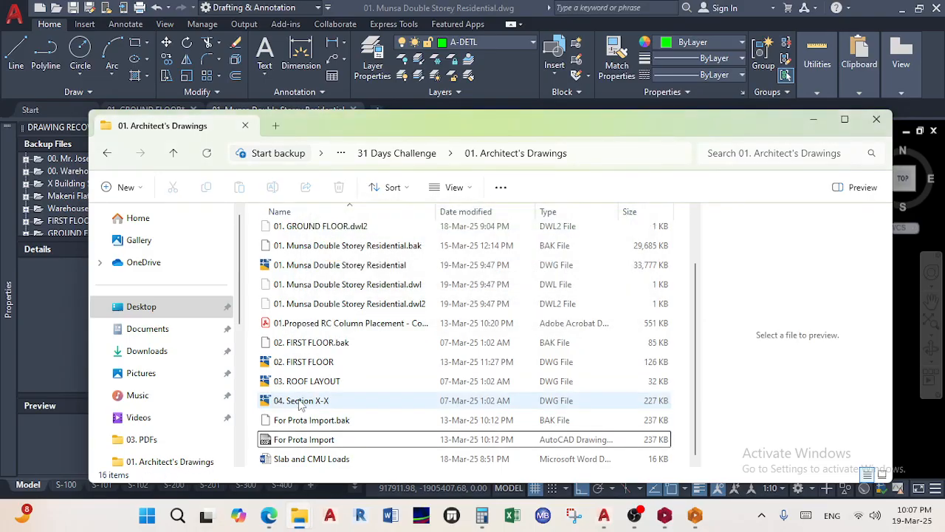
Browse Documents > ProtaData2018 > Mwaka_Remant_Church > Munsa-Double-Storey-Residence > ExportedDrawings
{"action": "left_click", "coordinate": [169, 338]}
{"action": "scroll", "coordinate": [309, 398], "scroll_direction": "down", "scroll_amount": 2}
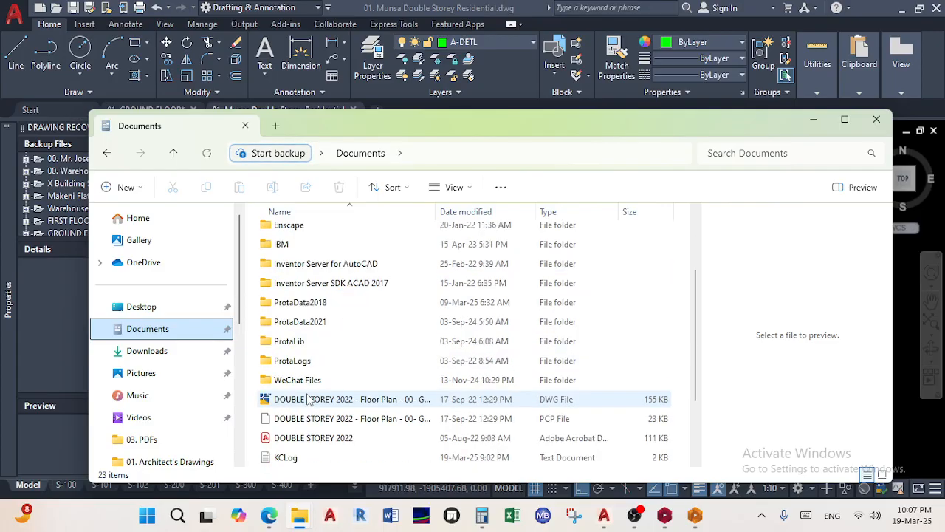
{"action": "double_click", "coordinate": [336, 305]}
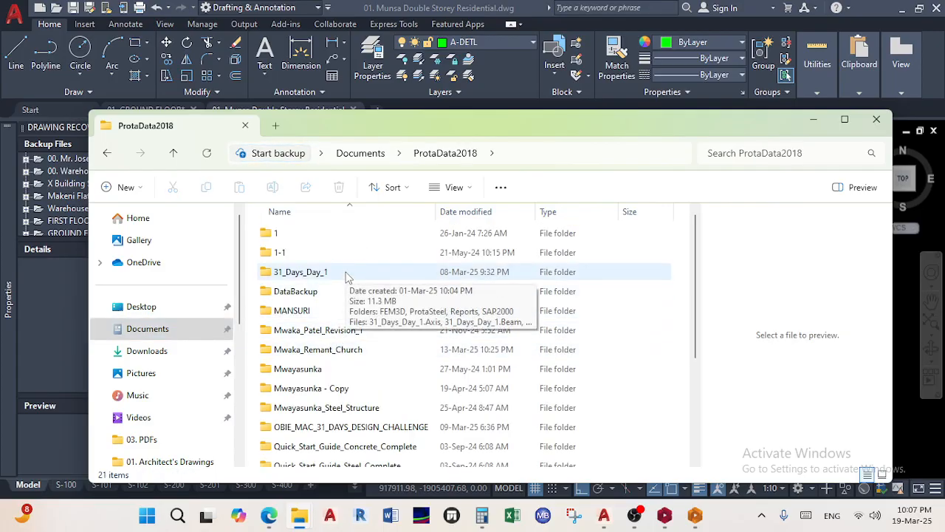
{"action": "double_click", "coordinate": [325, 349]}
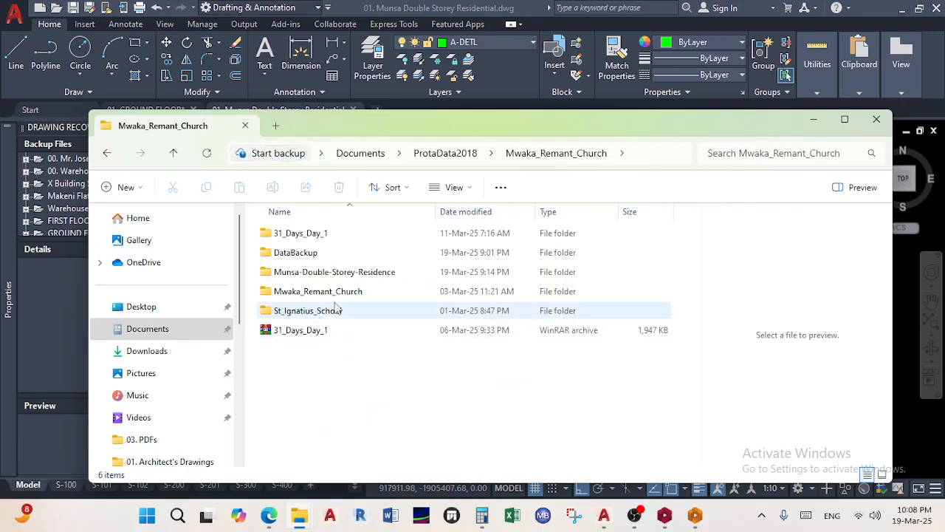
{"action": "double_click", "coordinate": [339, 273]}
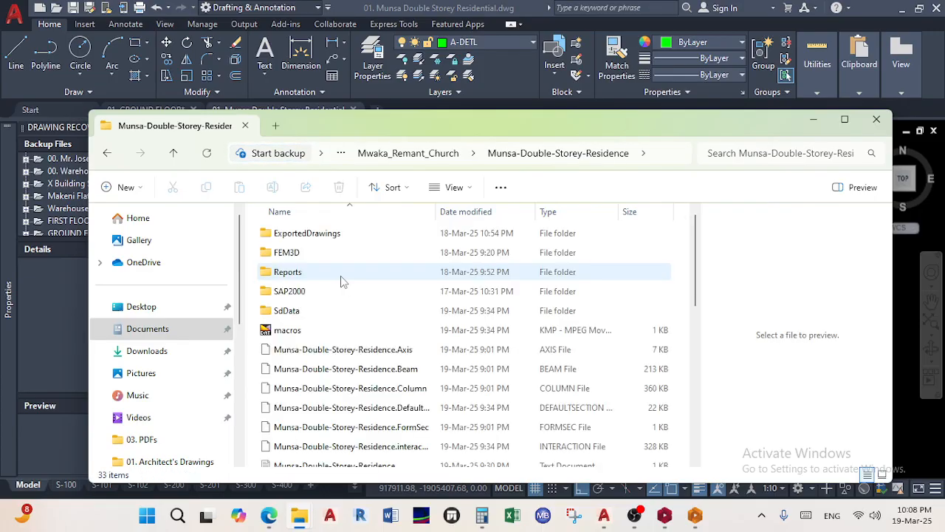
{"action": "double_click", "coordinate": [346, 233]}
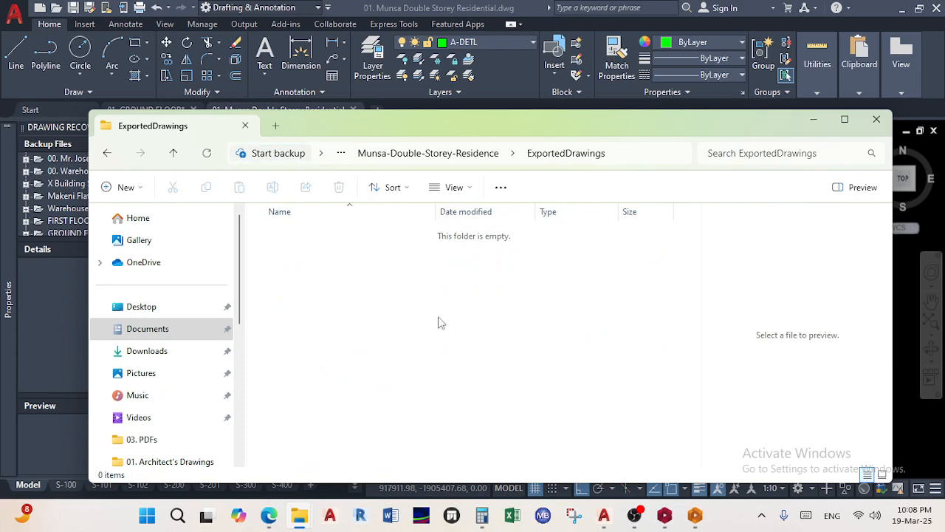
Export Drawing1.dwg from ProtaDetails as a DWG2010 file via Export to DWG/DXF
{"action": "left_click", "coordinate": [694, 515]}
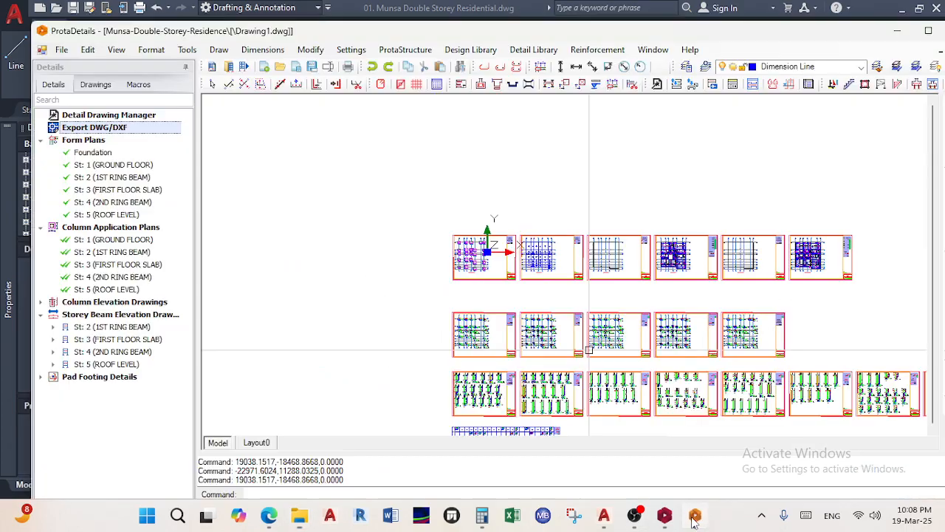
{"action": "left_click", "coordinate": [59, 52]}
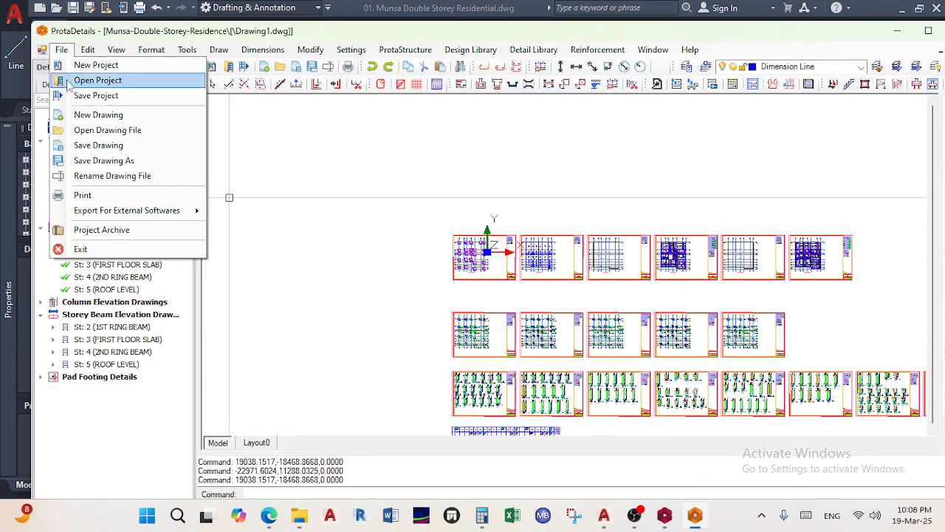
{"action": "mouse_move", "coordinate": [118, 219]}
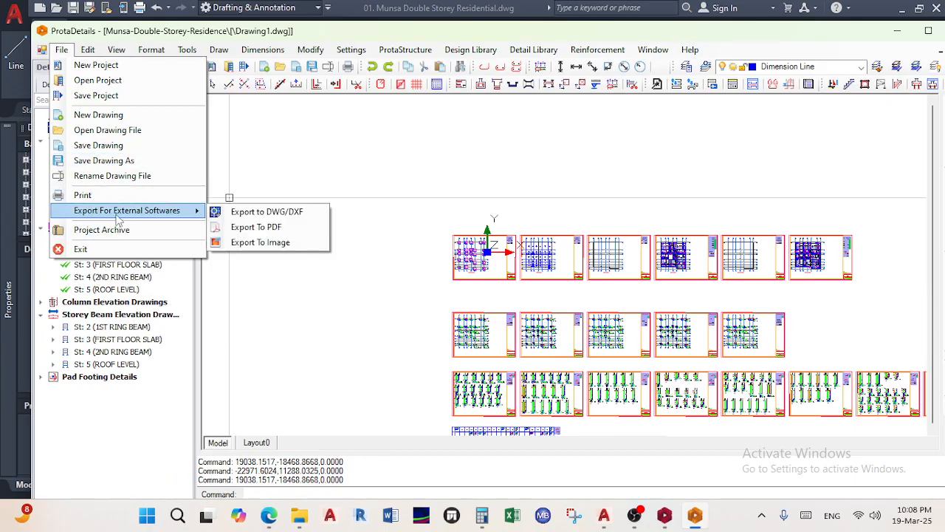
{"action": "left_click", "coordinate": [285, 212]}
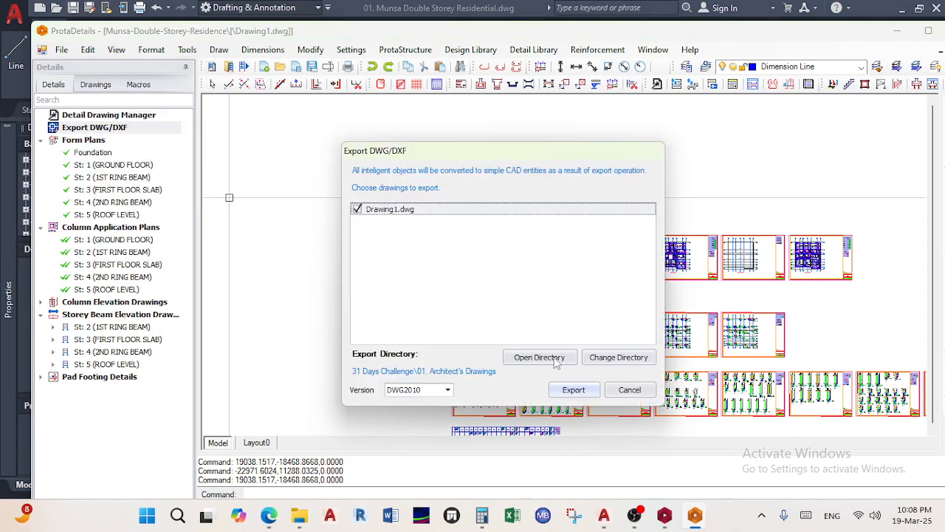
{"action": "left_click", "coordinate": [574, 390]}
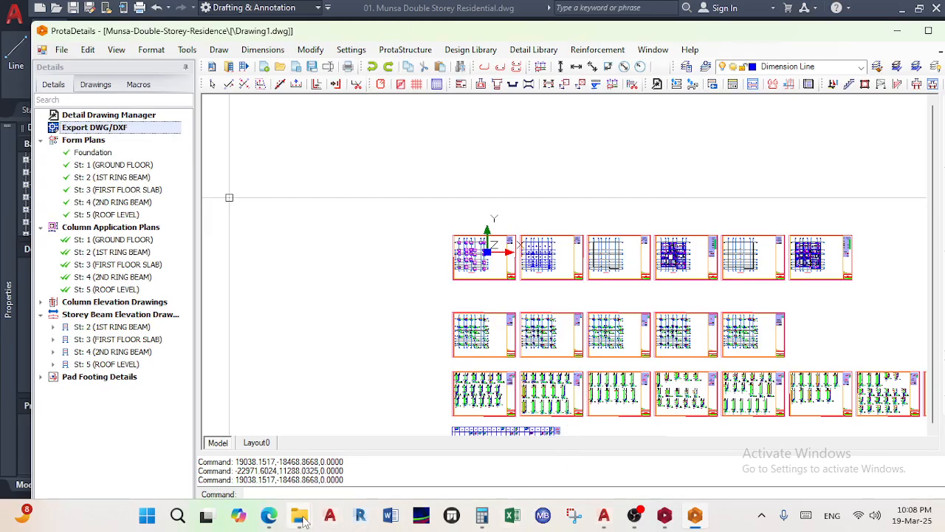
{"action": "mouse_move", "coordinate": [303, 517]}
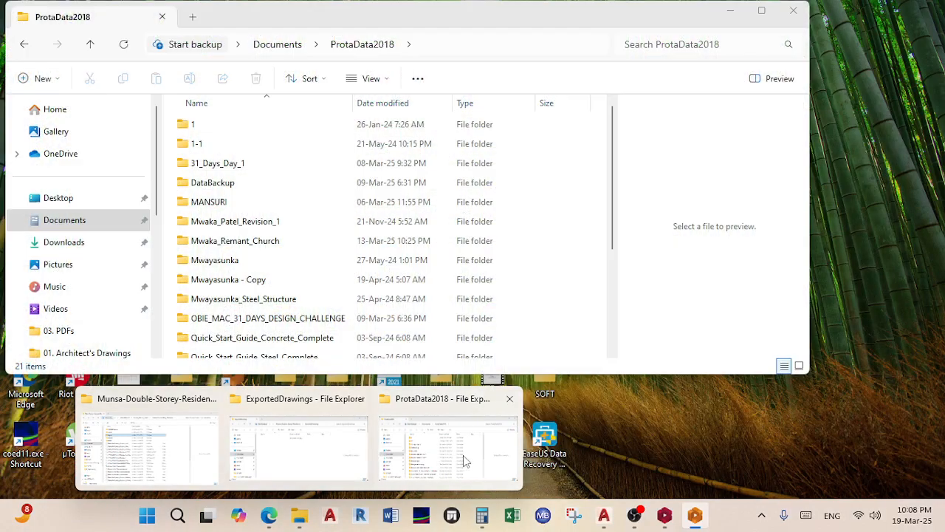
Revisit ExportedDrawings, then open the newly exported Drawing1 from 01. Architect's Drawings
{"action": "left_click", "coordinate": [319, 454]}
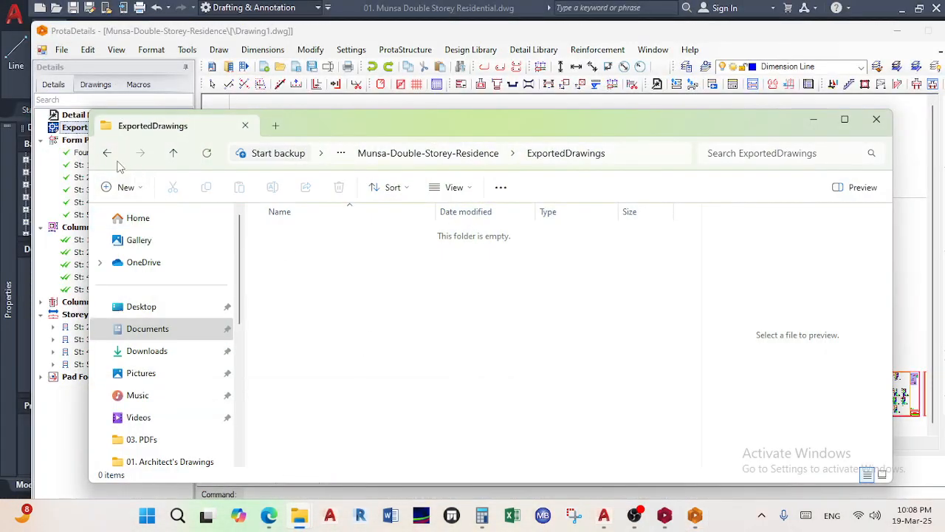
{"action": "left_click", "coordinate": [107, 153]}
{"action": "double_click", "coordinate": [316, 236]}
{"action": "left_click", "coordinate": [302, 517]}
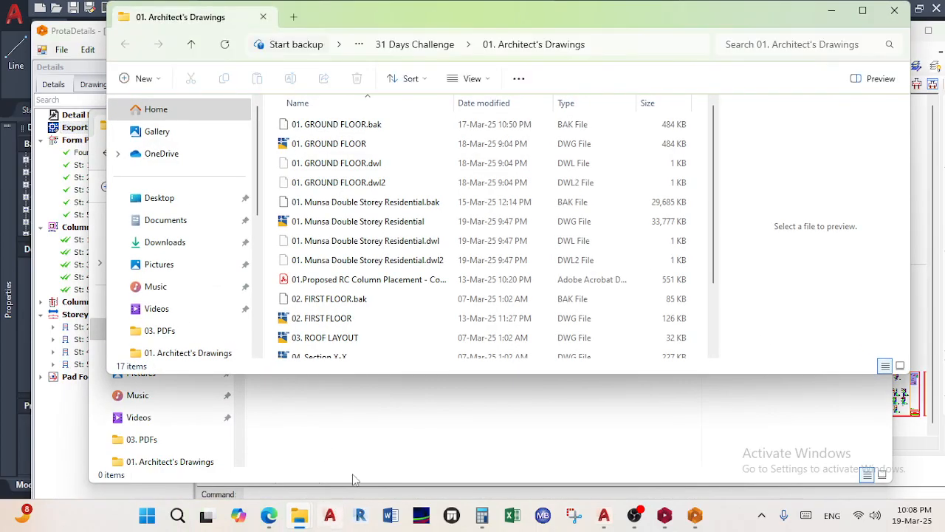
{"action": "scroll", "coordinate": [387, 274], "scroll_direction": "down", "scroll_amount": 2}
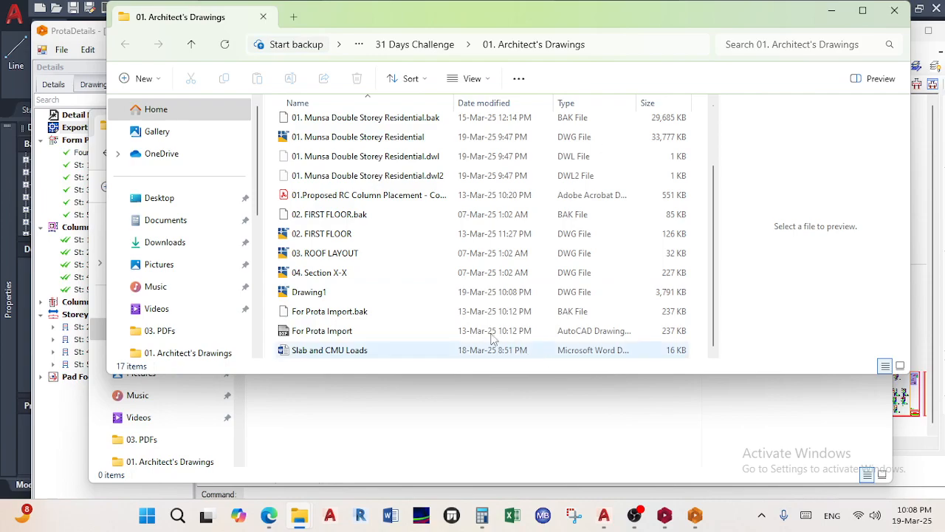
{"action": "double_click", "coordinate": [336, 294]}
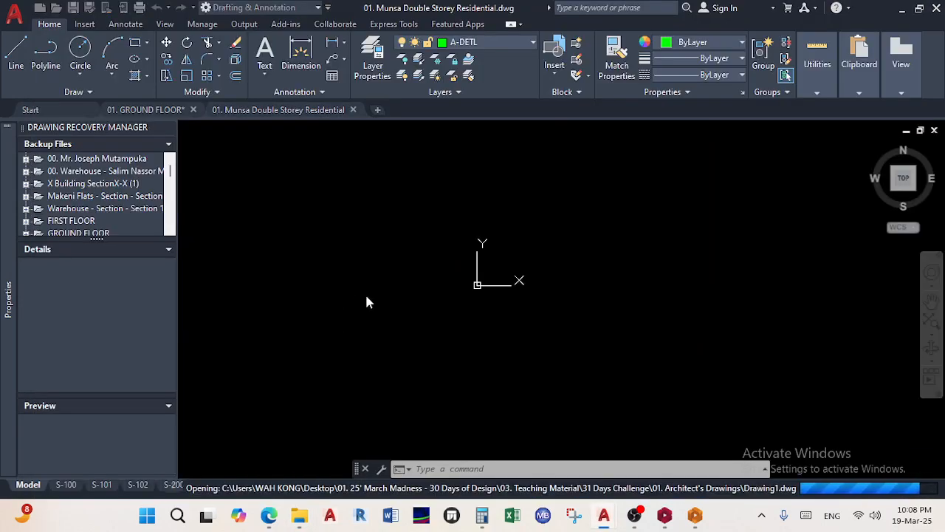
Zoom extents on the exported detail sheets, then close Drawing1 unsaved and reopen it from Explorer
{"action": "middle_click_drag", "start_coordinate": [457, 274], "coordinate": [371, 225]}
{"action": "middle_click", "coordinate": [275, 262]}
{"action": "middle_click", "coordinate": [274, 262]}
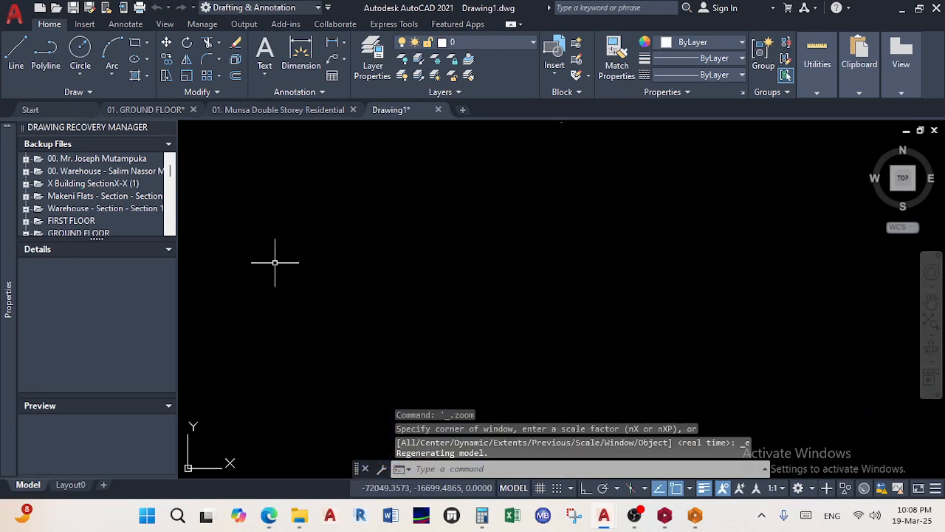
{"action": "scroll", "coordinate": [318, 266], "scroll_direction": "down", "scroll_amount": 5}
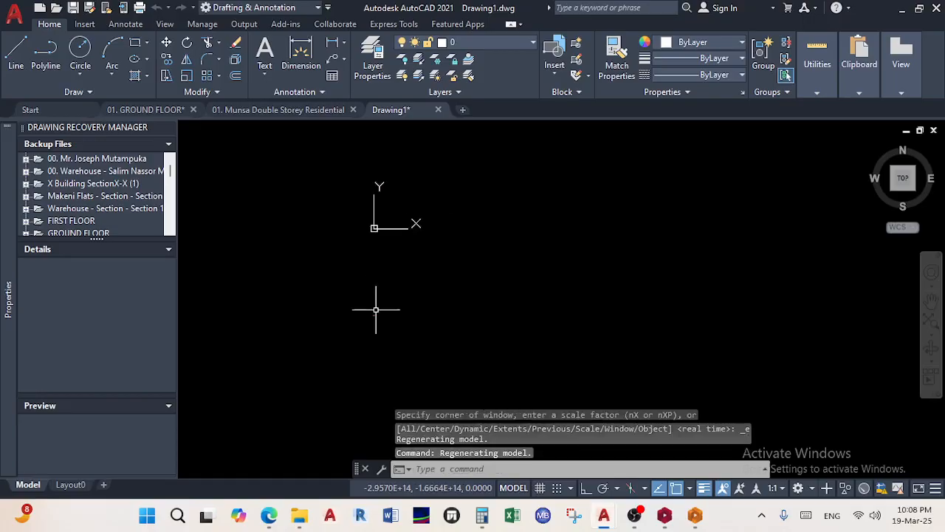
{"action": "scroll", "coordinate": [376, 323], "scroll_direction": "up", "scroll_amount": 10}
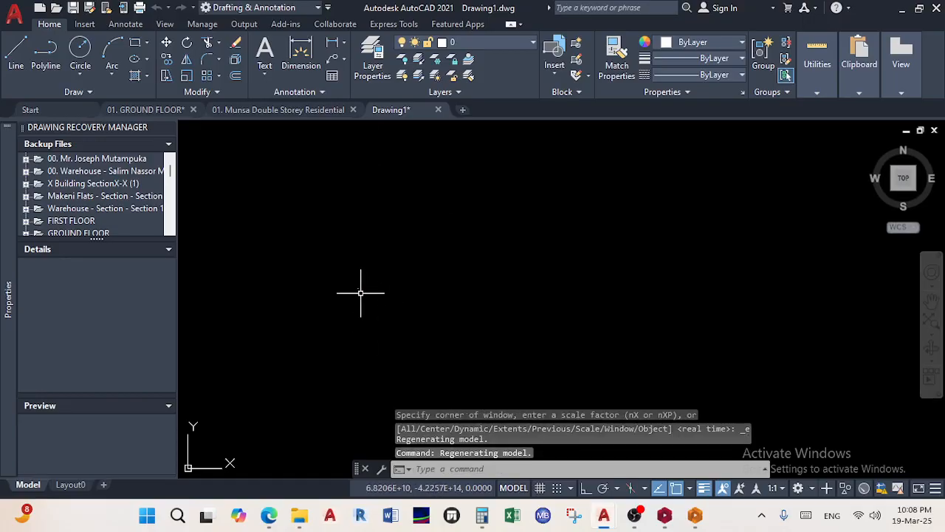
{"action": "left_click", "coordinate": [438, 109]}
{"action": "left_click", "coordinate": [519, 287]}
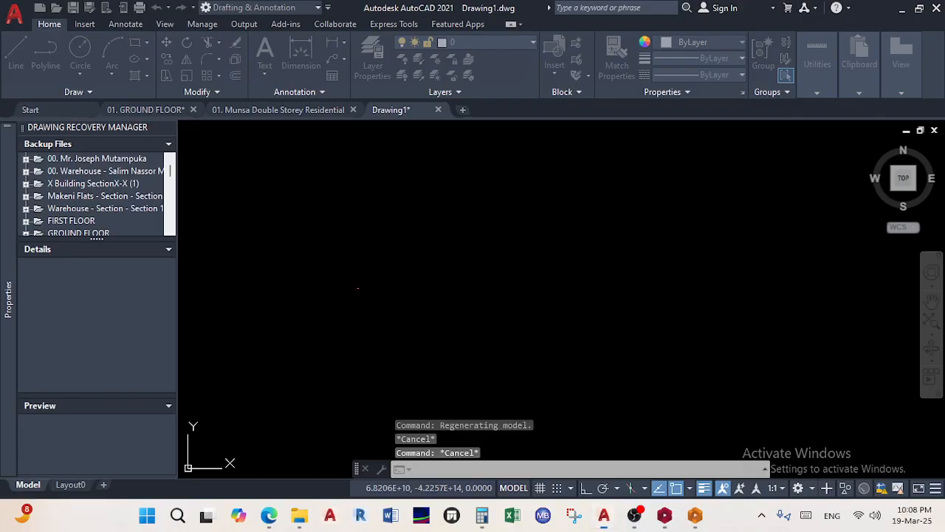
{"action": "mouse_move", "coordinate": [303, 511]}
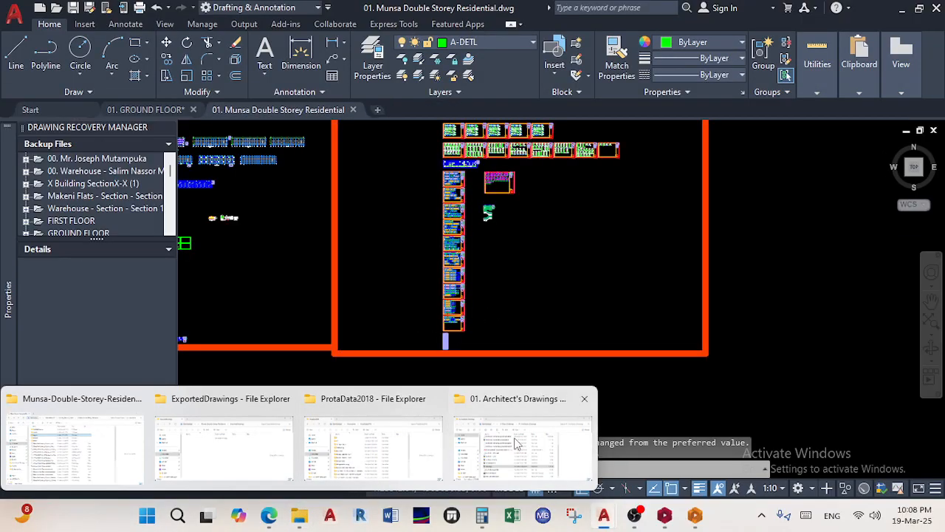
{"action": "left_click", "coordinate": [479, 391]}
{"action": "double_click", "coordinate": [332, 292]}
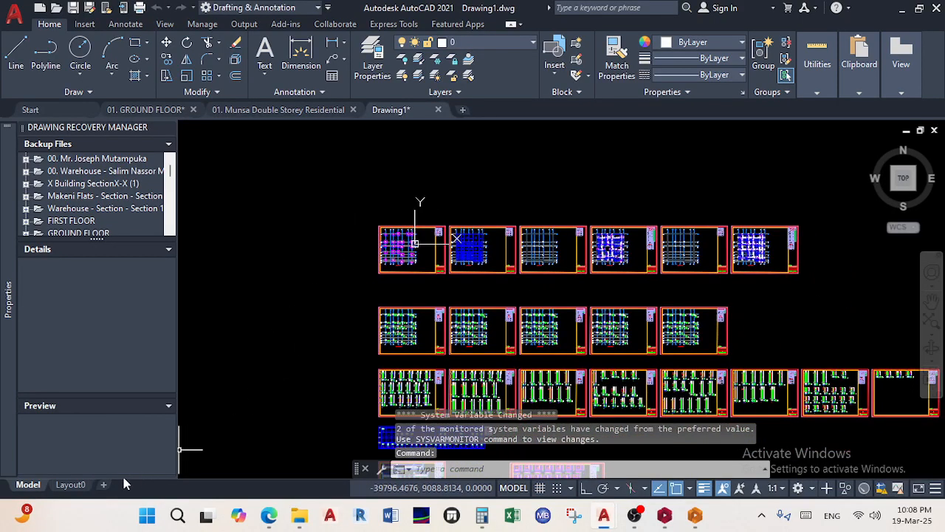
Add a new Layout1 sheet, admitting the waiting guest in Teams along the way
{"action": "left_click", "coordinate": [71, 485]}
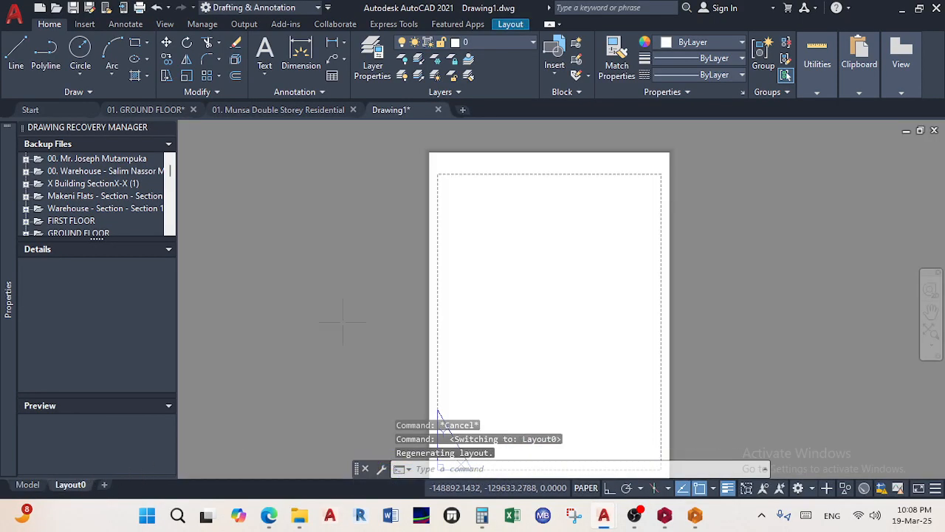
{"action": "left_click", "coordinate": [483, 234]}
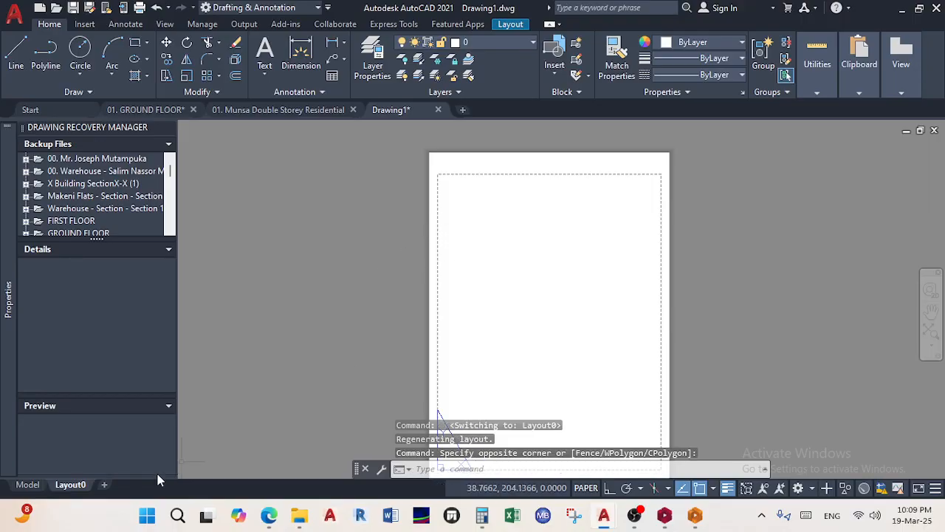
{"action": "left_click", "coordinate": [105, 486]}
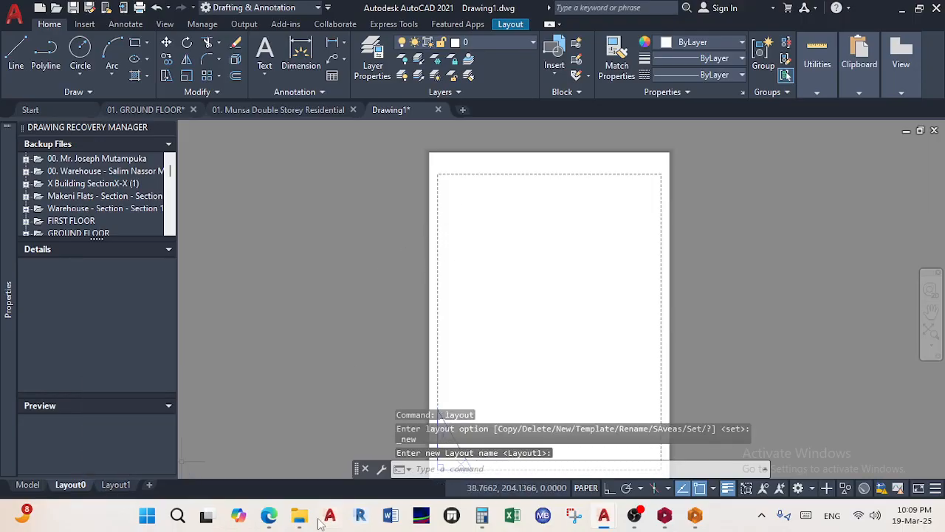
{"action": "mouse_move", "coordinate": [268, 517]}
{"action": "left_click", "coordinate": [306, 454]}
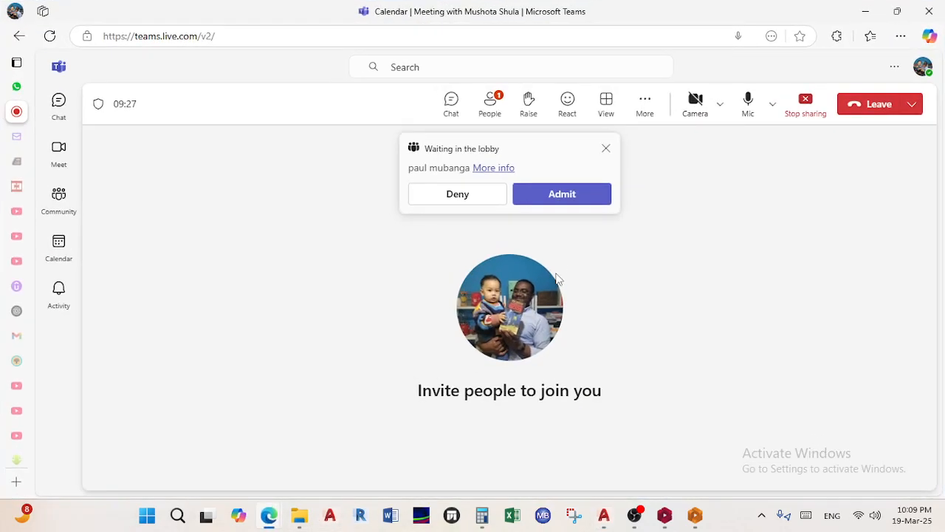
{"action": "left_click", "coordinate": [569, 197]}
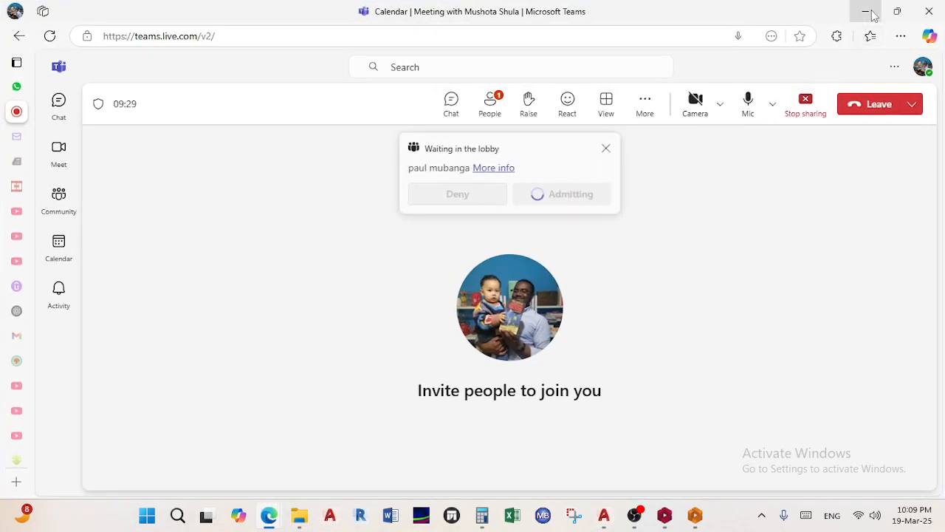
{"action": "left_click", "coordinate": [866, 11]}
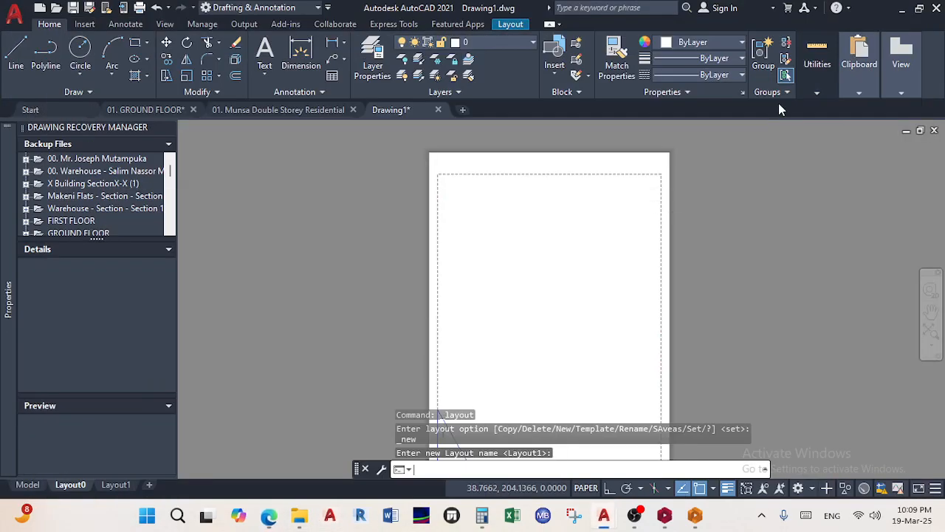
Delete the Layout0 sheet, confirming the permanent deletion
{"action": "right_click", "coordinate": [89, 484]}
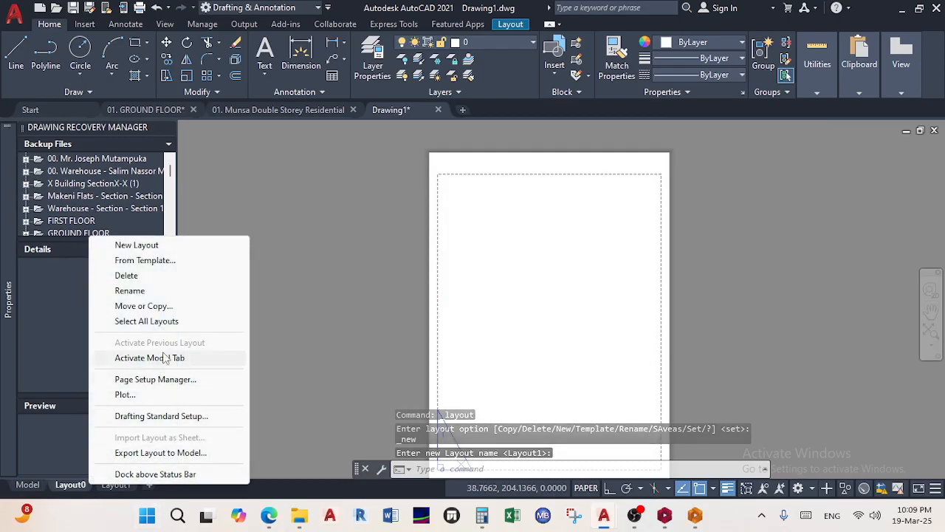
{"action": "left_click", "coordinate": [174, 277]}
{"action": "left_click", "coordinate": [491, 299]}
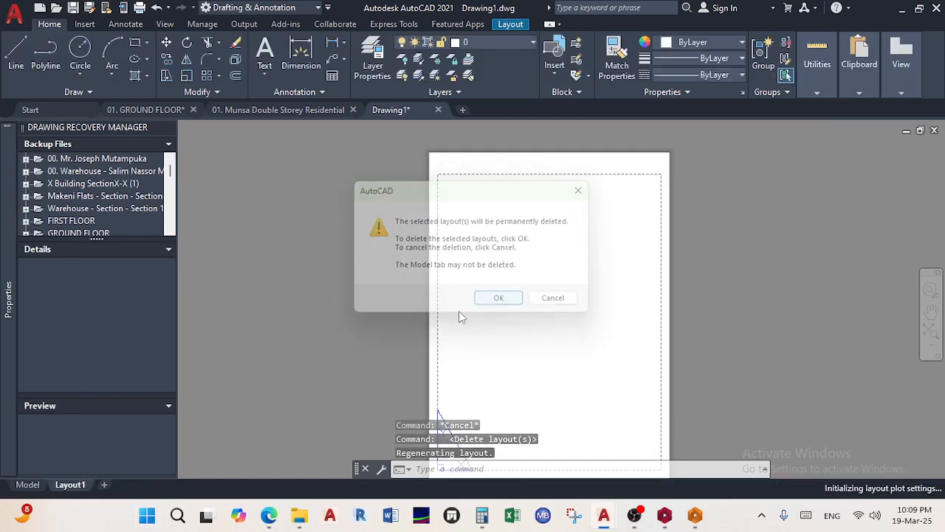
{"action": "right_click", "coordinate": [80, 487]}
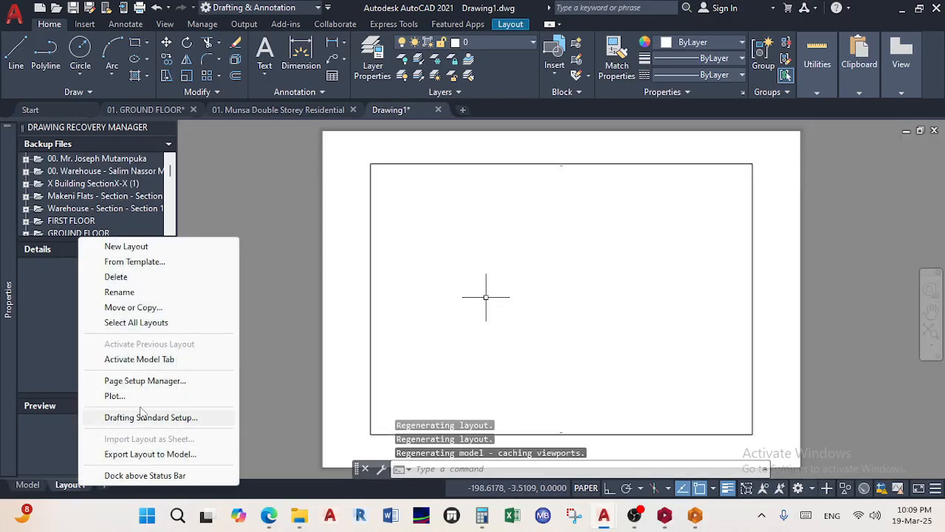
Modify Layout1's page setup: AutoCAD PDF (High Quality Print).pc3 plotter, ISO full bleed A1 (841 x 594 mm) paper
{"action": "left_click", "coordinate": [153, 380]}
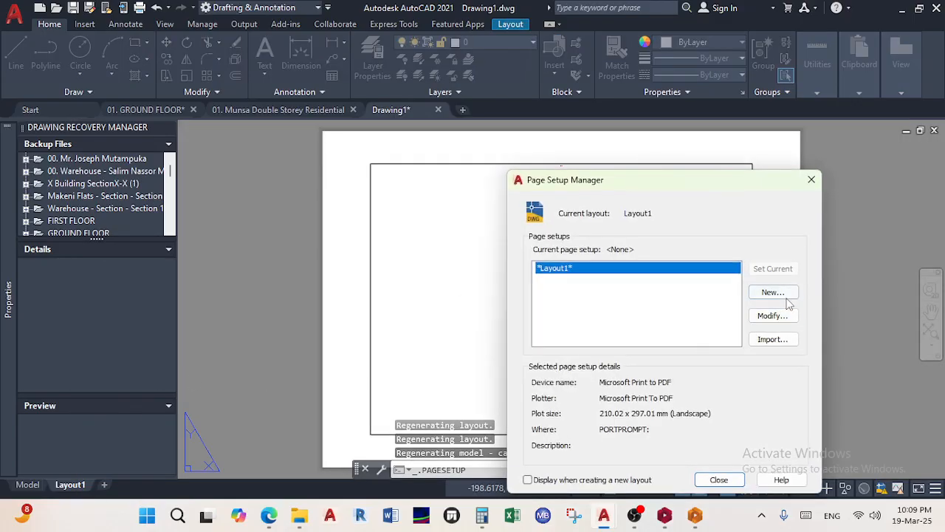
{"action": "left_click", "coordinate": [770, 316]}
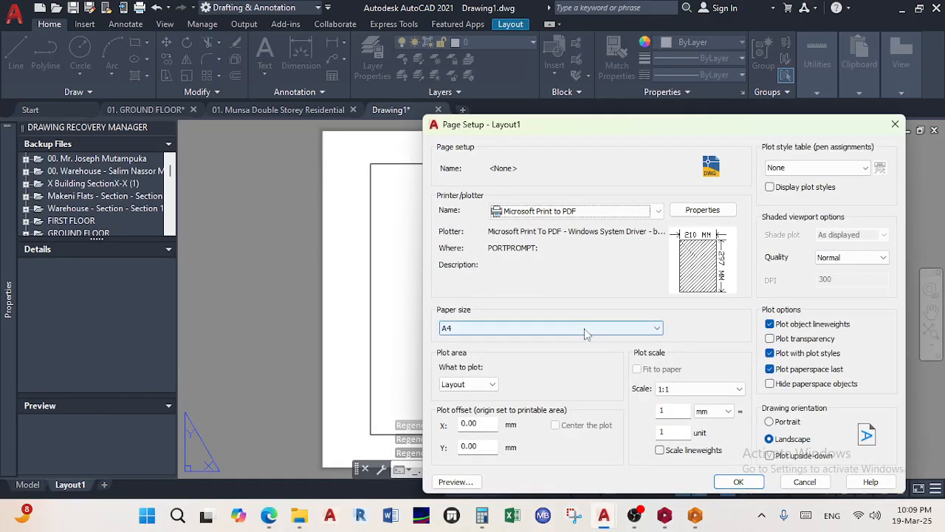
{"action": "left_click", "coordinate": [638, 212]}
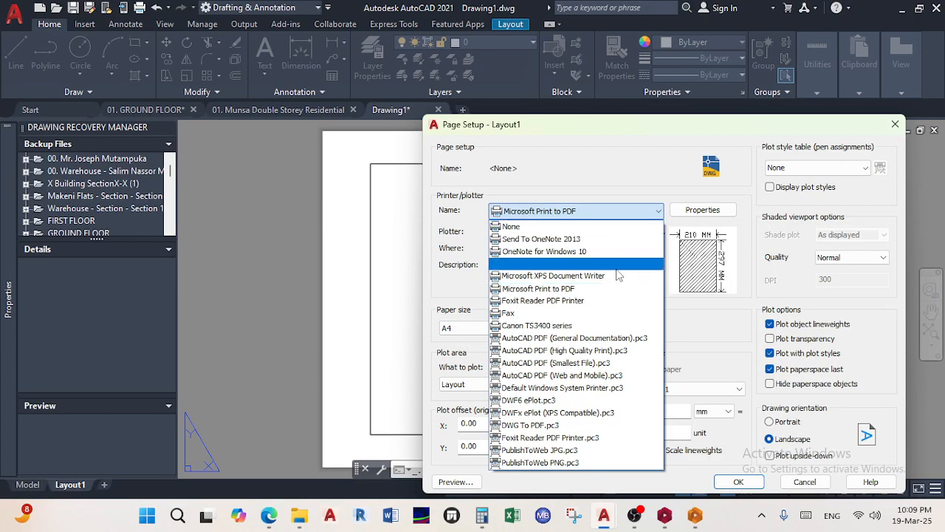
{"action": "left_click", "coordinate": [606, 351]}
{"action": "left_click", "coordinate": [621, 329]}
{"action": "scroll", "coordinate": [546, 218], "scroll_direction": "up", "scroll_amount": 4}
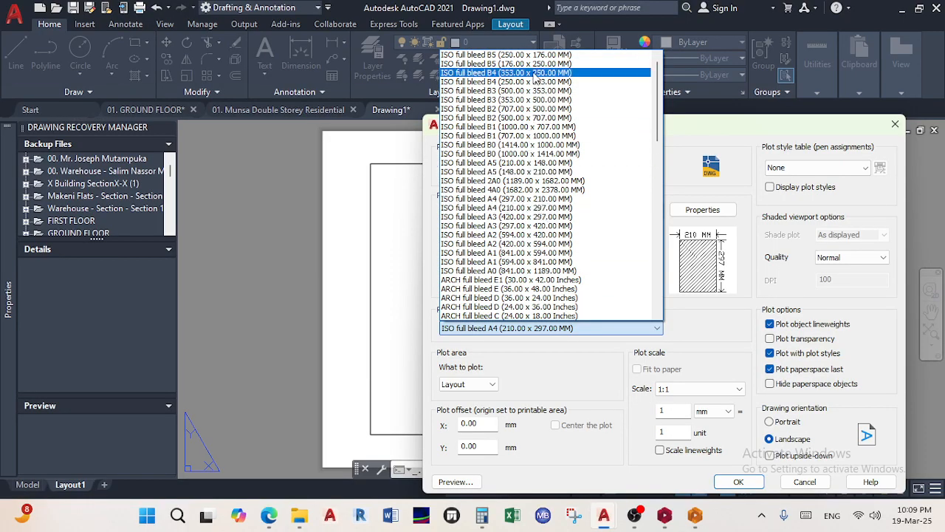
{"action": "scroll", "coordinate": [534, 76], "scroll_direction": "down", "scroll_amount": 1}
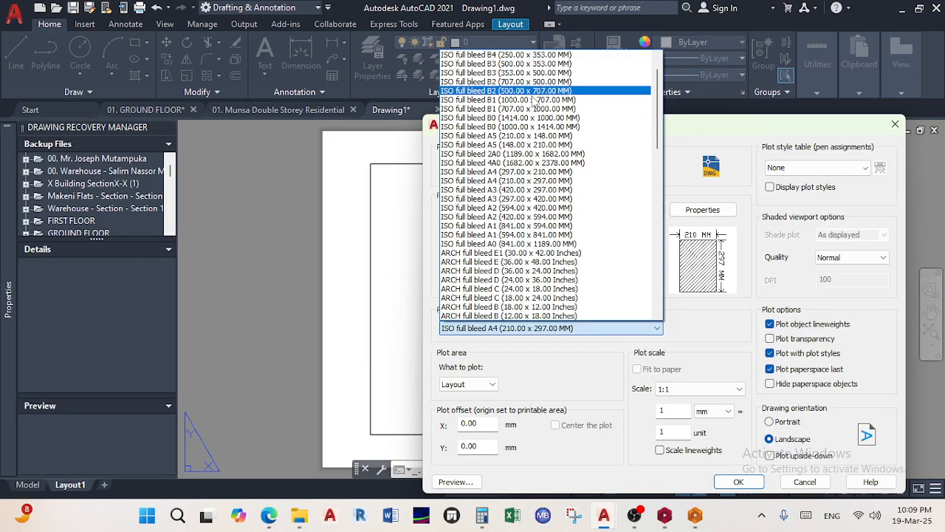
{"action": "left_click", "coordinate": [511, 225]}
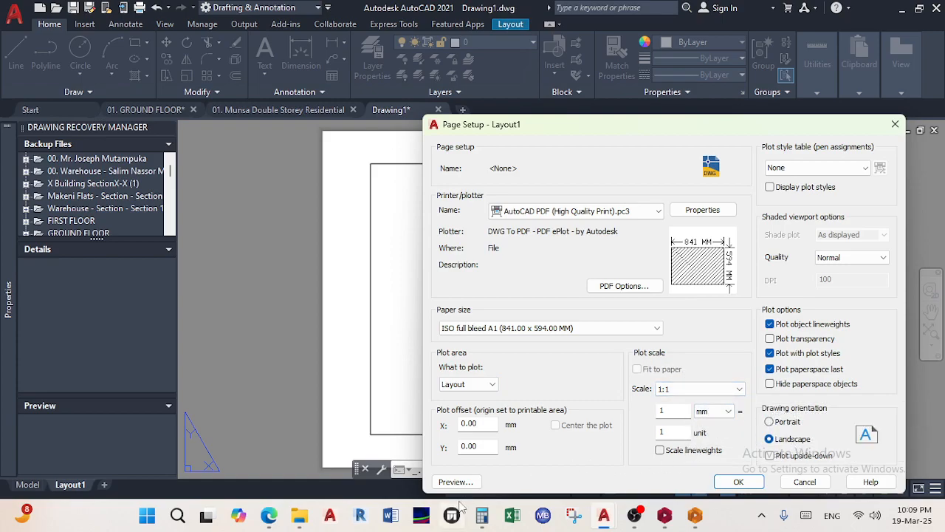
{"action": "left_click", "coordinate": [737, 482]}
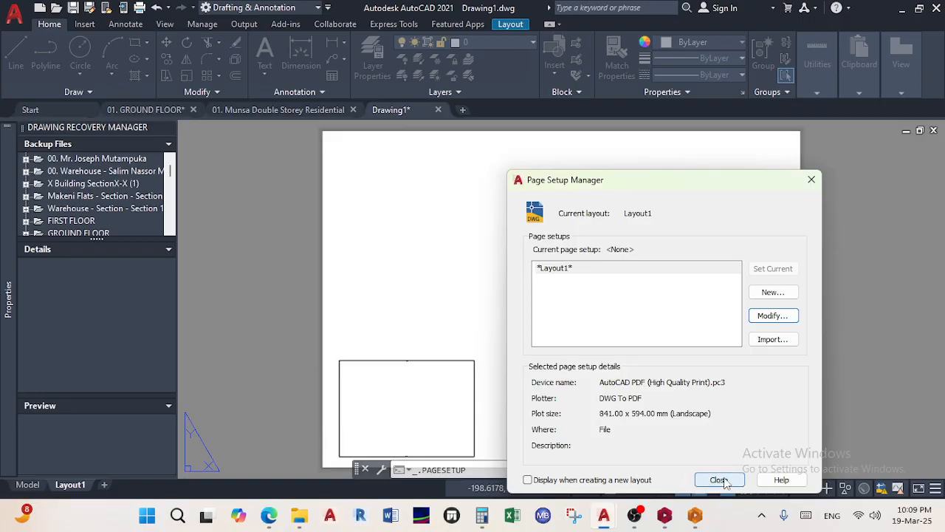
{"action": "left_click", "coordinate": [724, 481]}
{"action": "left_click", "coordinate": [523, 399]}
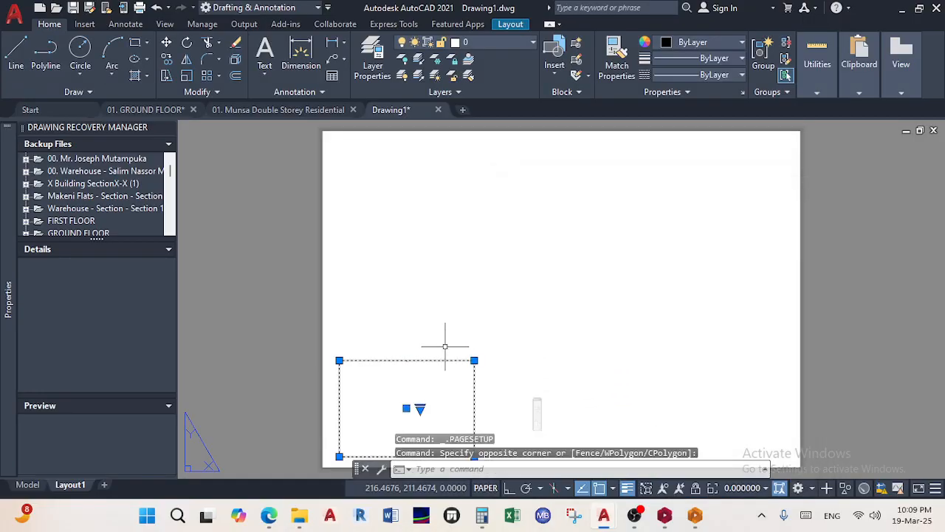
Replace the selected viewport with a new rectangular viewport spanning nearly the whole Drawing1 sheet
{"action": "key", "text": "Delete"}
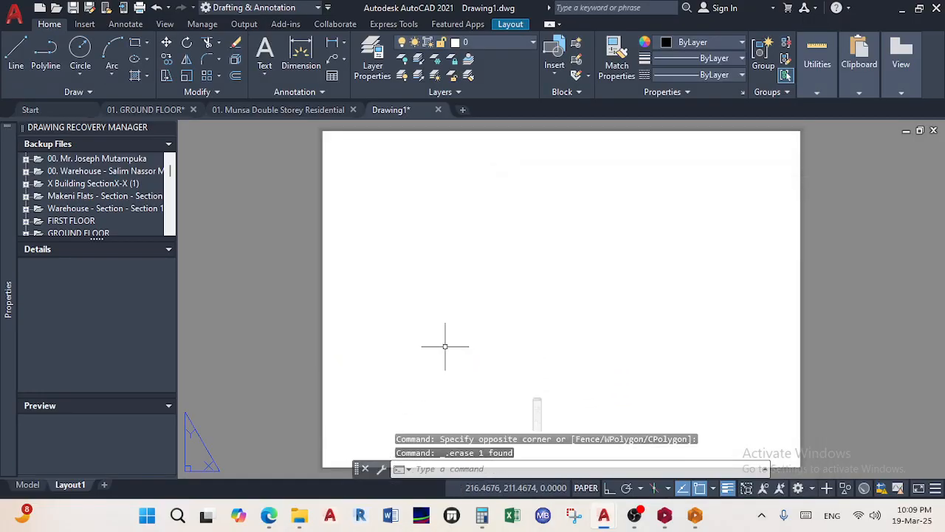
{"action": "left_click", "coordinate": [515, 24]}
{"action": "left_click", "coordinate": [143, 42]}
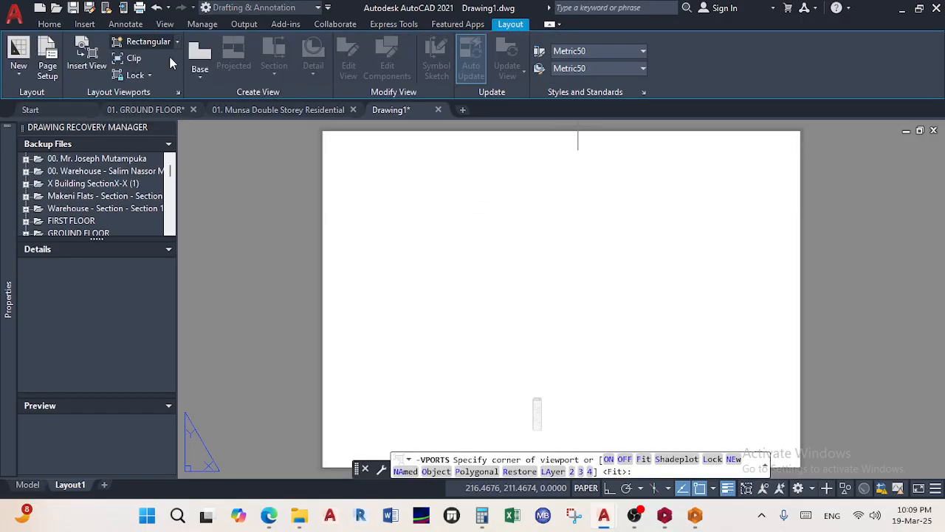
{"action": "left_click", "coordinate": [330, 142]}
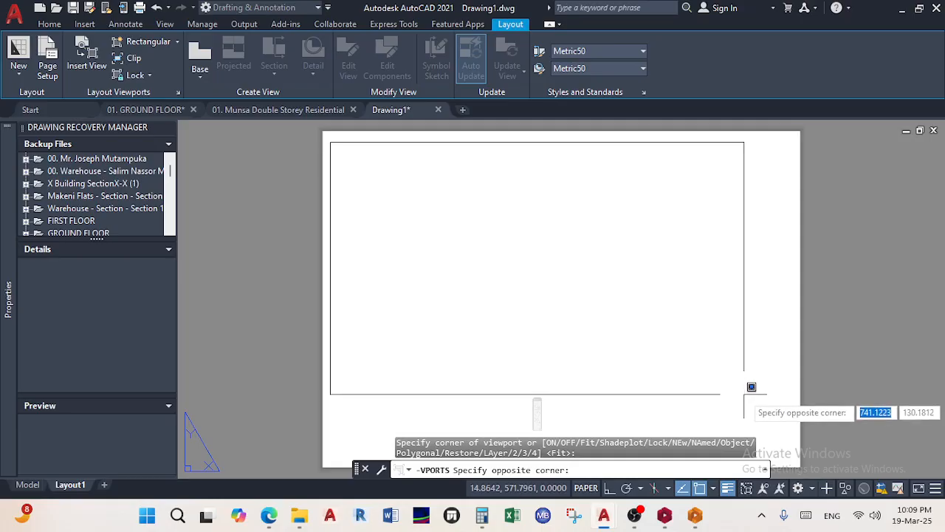
{"action": "left_click", "coordinate": [792, 449]}
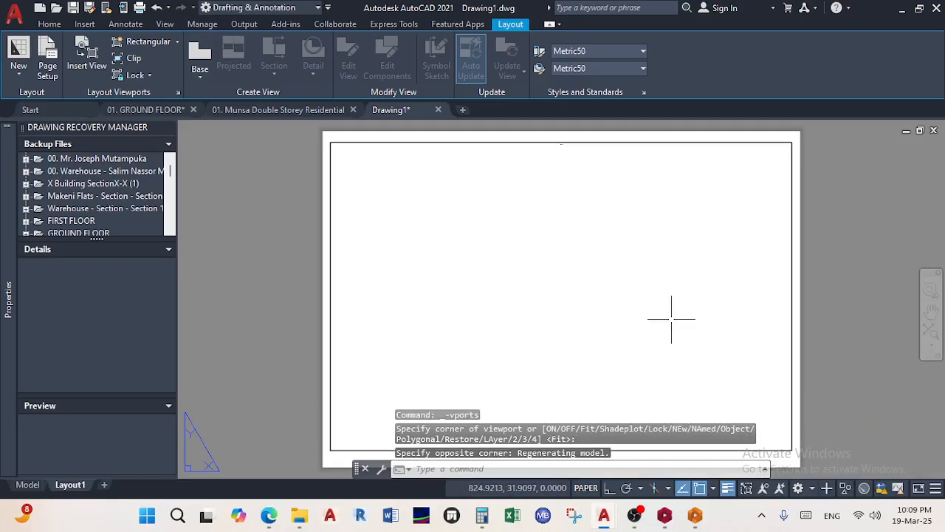
Set the new viewport's scale to 1:100 and zoom it to extents
{"action": "double_click", "coordinate": [584, 299]}
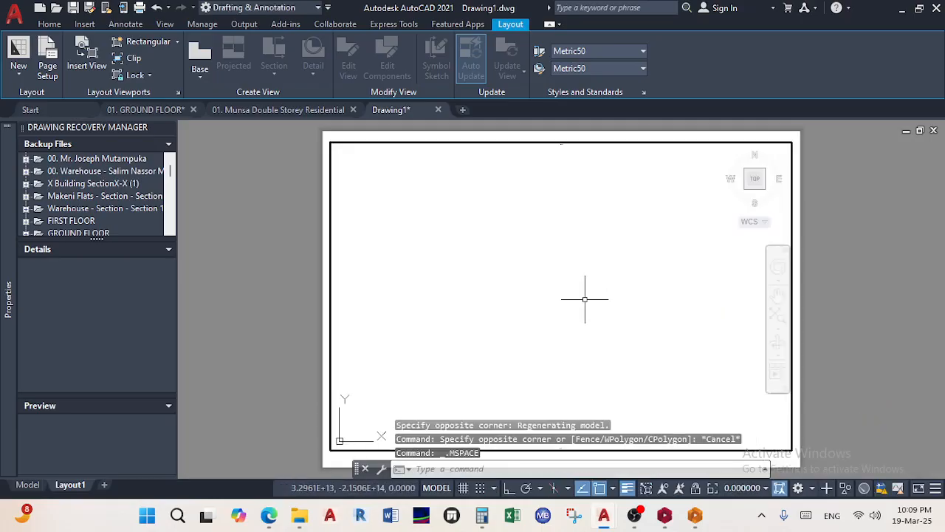
{"action": "left_click", "coordinate": [765, 488]}
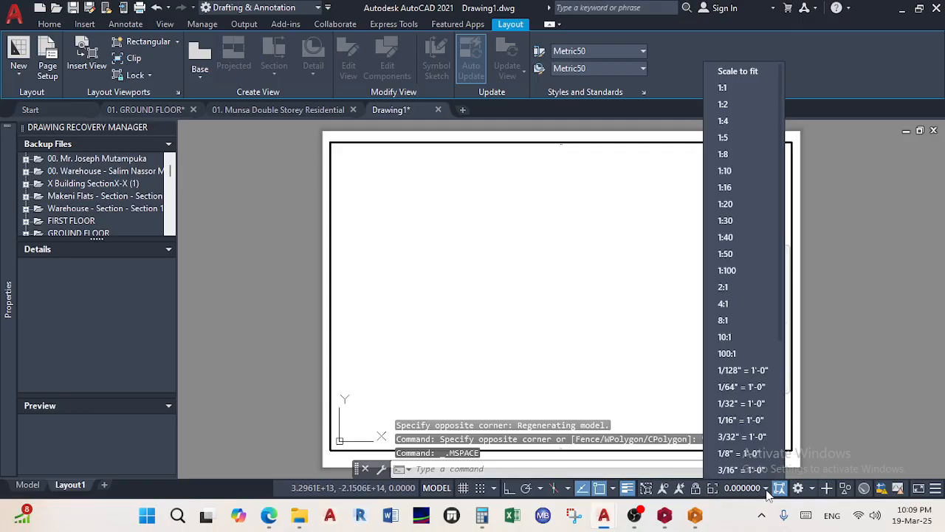
{"action": "left_click", "coordinate": [752, 272]}
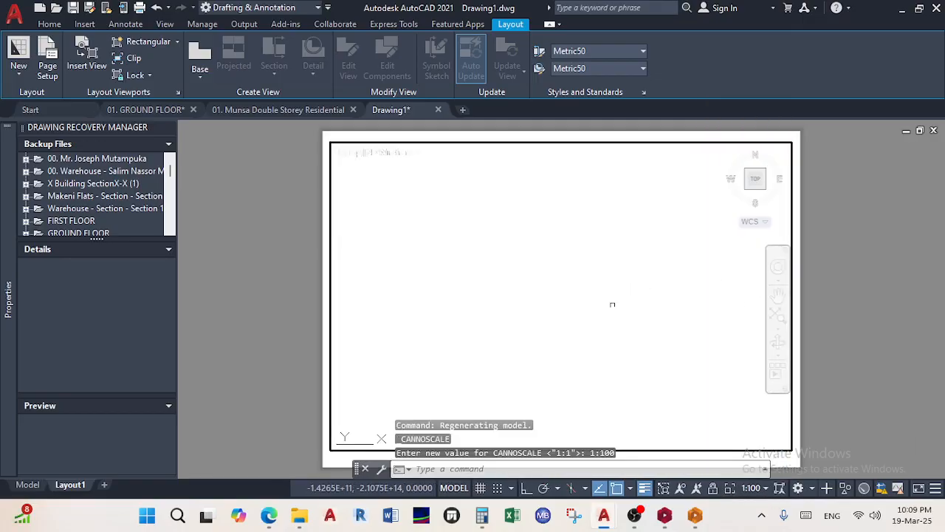
{"action": "scroll", "coordinate": [527, 286], "scroll_direction": "down", "scroll_amount": 3}
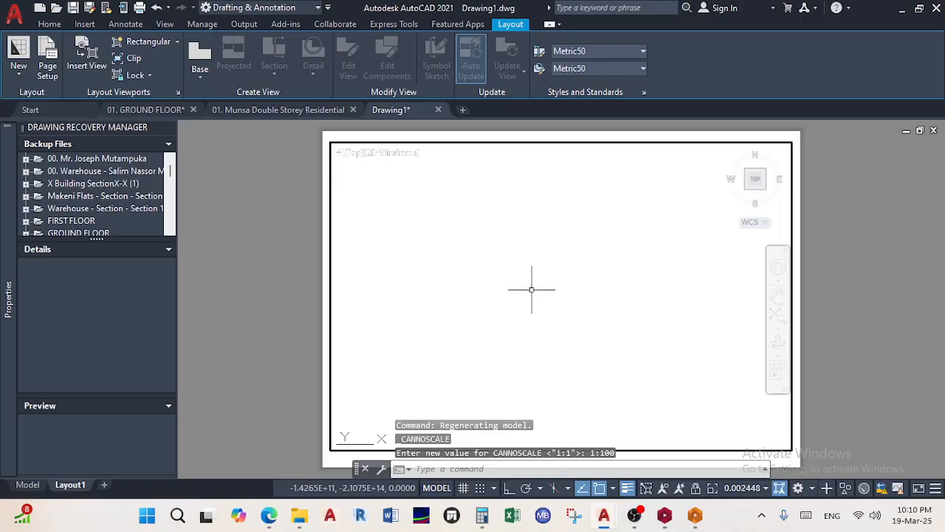
{"action": "middle_click", "coordinate": [533, 289]}
{"action": "middle_click", "coordinate": [533, 288]}
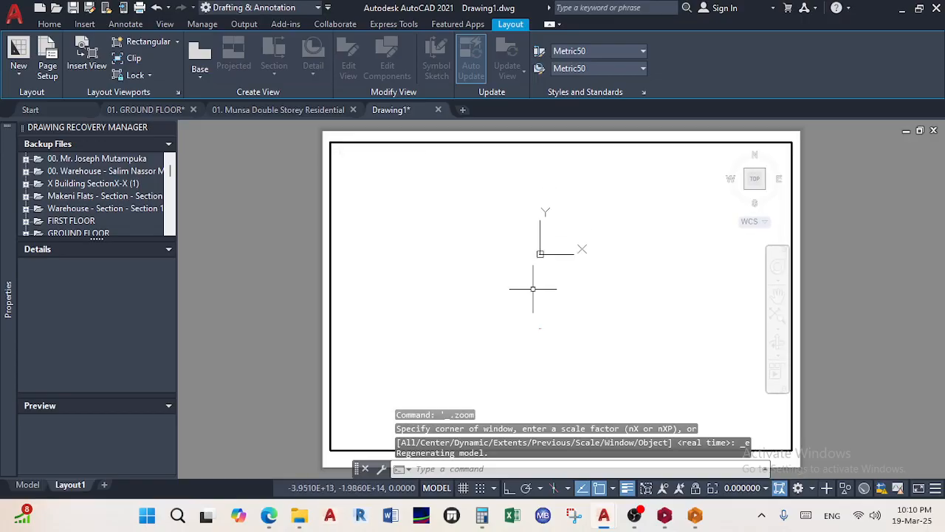
{"action": "scroll", "coordinate": [536, 322], "scroll_direction": "up", "scroll_amount": 6}
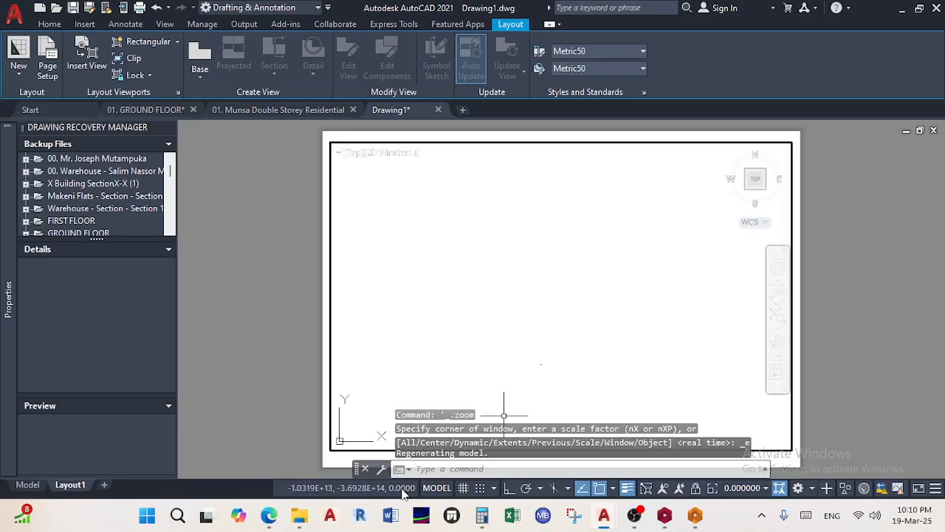
Close Drawing1 without saving and switch to the Munsa drawing's S-100 layout
{"action": "left_click", "coordinate": [438, 110]}
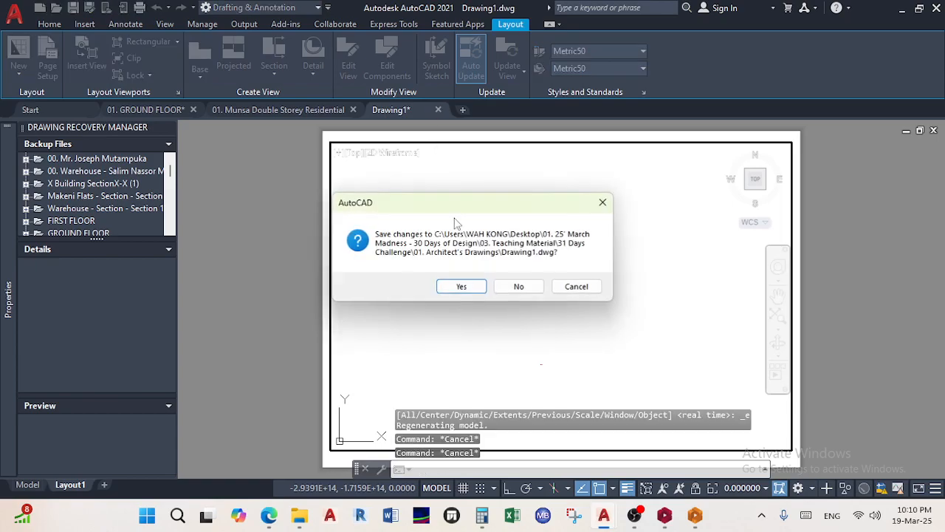
{"action": "left_click", "coordinate": [517, 288]}
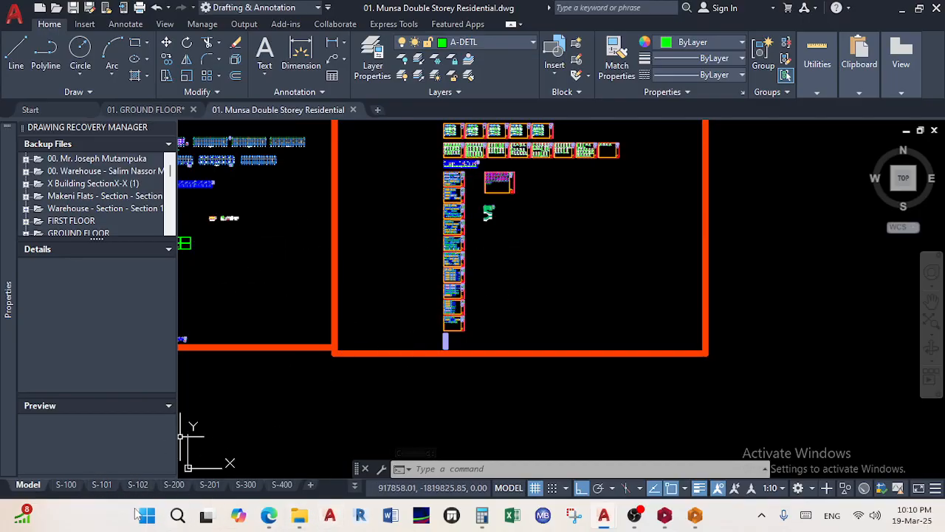
{"action": "left_click", "coordinate": [67, 485]}
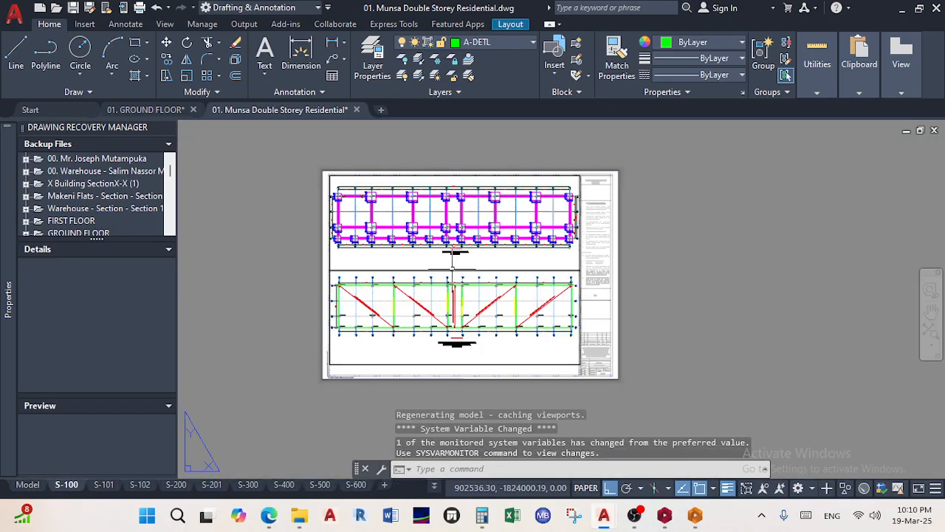
Start editing the ST. IGNATIUS CATHOLIC SCHOOL title text on the S-100 sheet
{"action": "scroll", "coordinate": [460, 231], "scroll_direction": "up", "scroll_amount": 4}
{"action": "scroll", "coordinate": [466, 244], "scroll_direction": "down", "scroll_amount": 4}
{"action": "scroll", "coordinate": [481, 261], "scroll_direction": "up", "scroll_amount": 2}
{"action": "scroll", "coordinate": [480, 267], "scroll_direction": "down", "scroll_amount": 2}
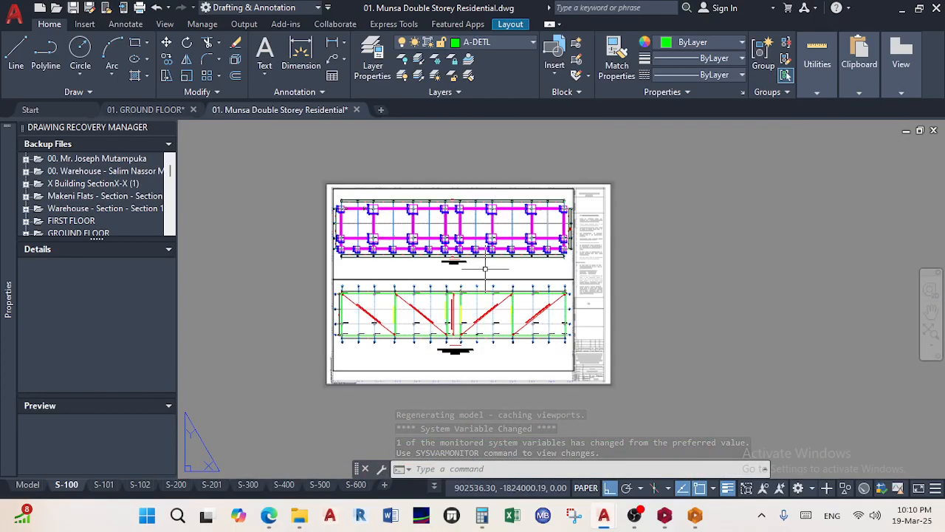
{"action": "scroll", "coordinate": [588, 209], "scroll_direction": "up", "scroll_amount": 4}
{"action": "scroll", "coordinate": [570, 205], "scroll_direction": "down", "scroll_amount": 4}
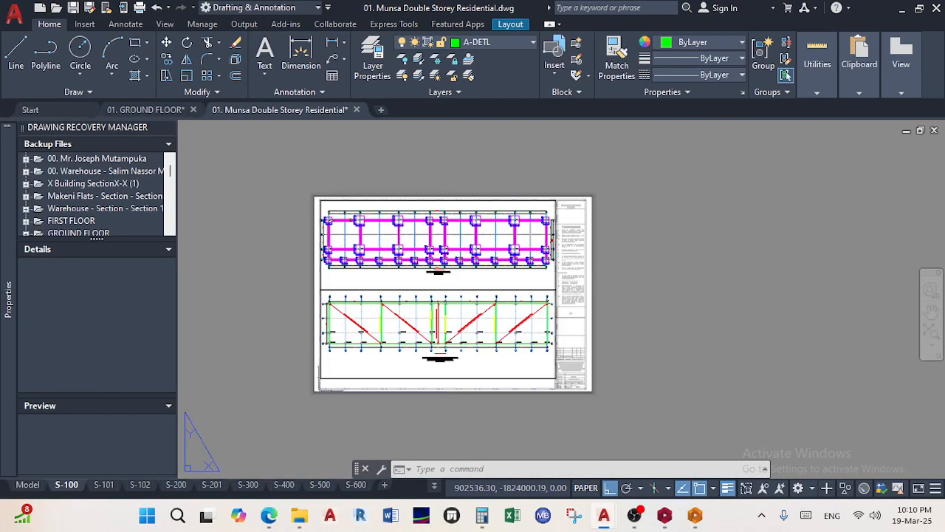
{"action": "double_click", "coordinate": [573, 207]}
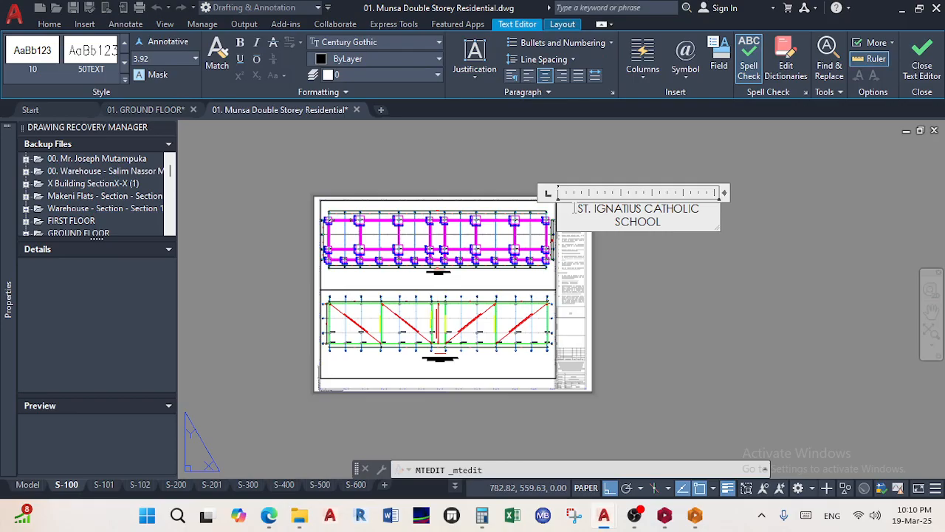
Replace the school name in the title block with MUNSA
{"action": "key", "text": "ctrl+a"}
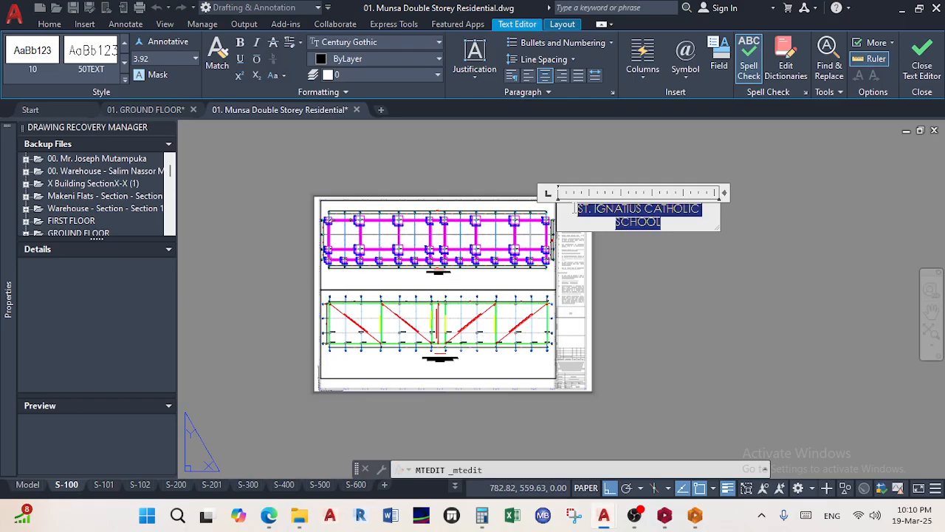
{"action": "type", "text": "m"}
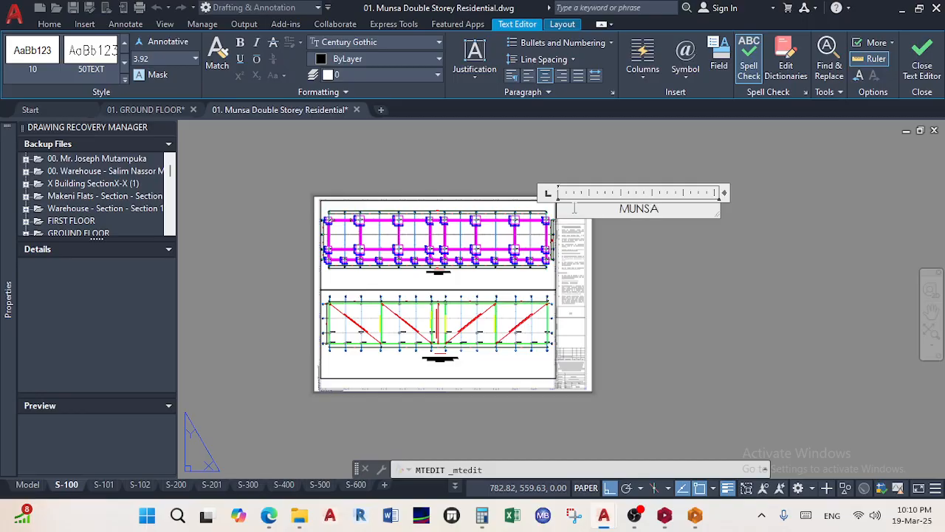
{"action": "left_click", "coordinate": [789, 341]}
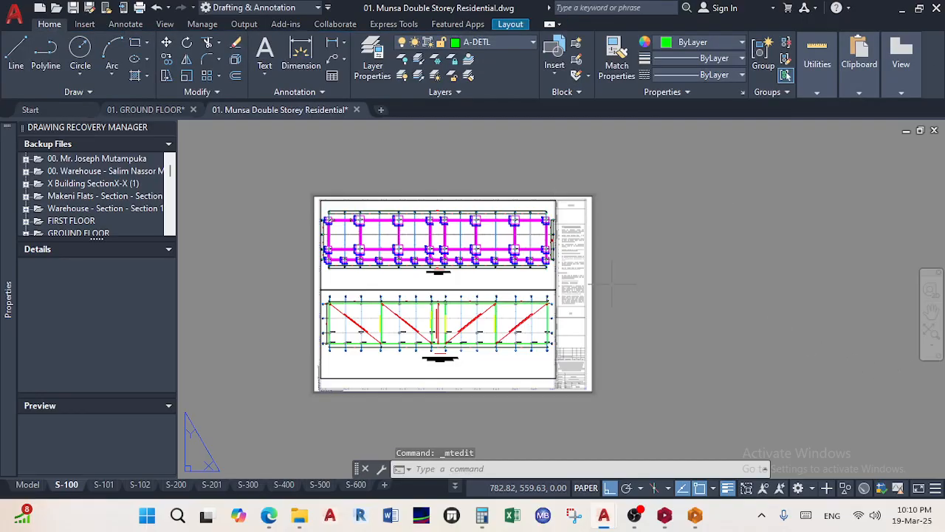
Retitle the project 'PROPOSED CONSTRUCTION OF DOUBLE STOREY RESIDENTIAL HOUSE FOR MUNSA'
{"action": "scroll", "coordinate": [599, 216], "scroll_direction": "up", "scroll_amount": 6}
{"action": "middle_click_drag", "start_coordinate": [550, 285], "coordinate": [525, 130]}
{"action": "middle_click_drag", "start_coordinate": [495, 458], "coordinate": [538, 201]}
{"action": "middle_click_drag", "start_coordinate": [512, 412], "coordinate": [531, 337]}
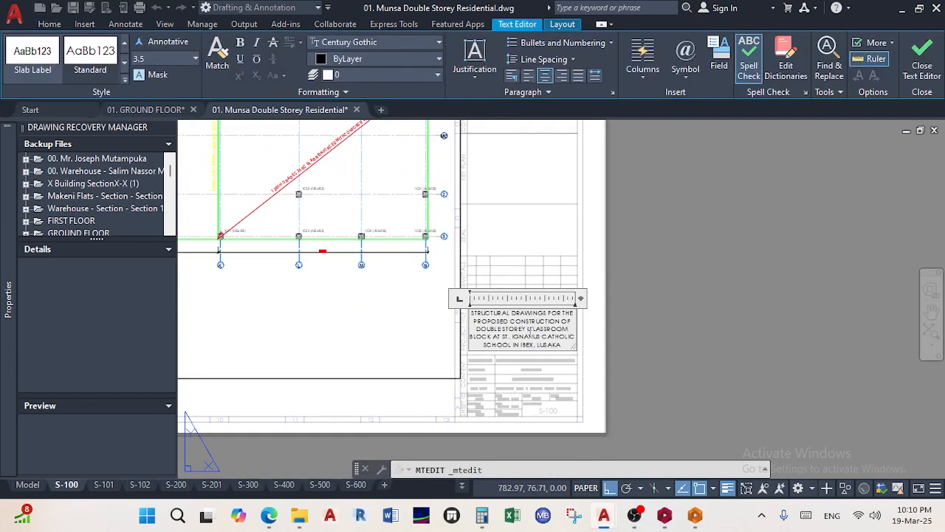
{"action": "scroll", "coordinate": [504, 343], "scroll_direction": "up", "scroll_amount": 2}
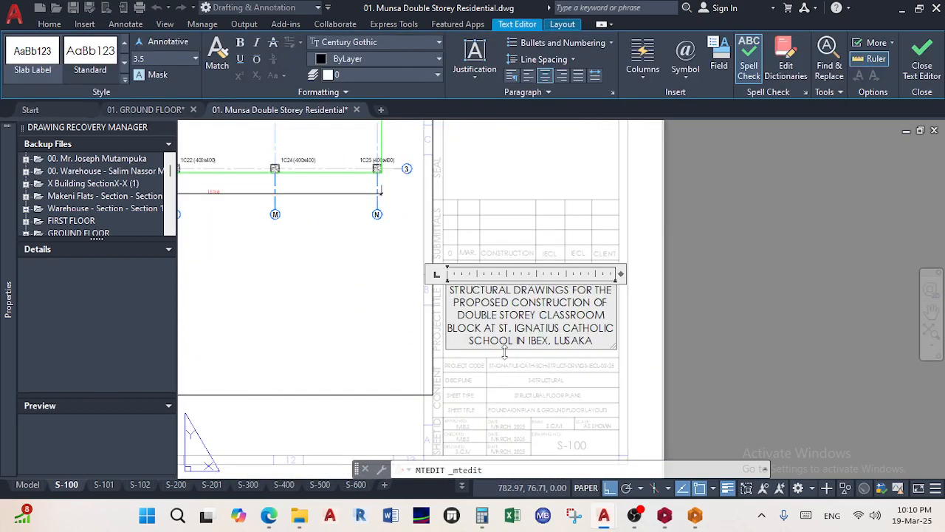
{"action": "key", "text": "ctrl+a"}
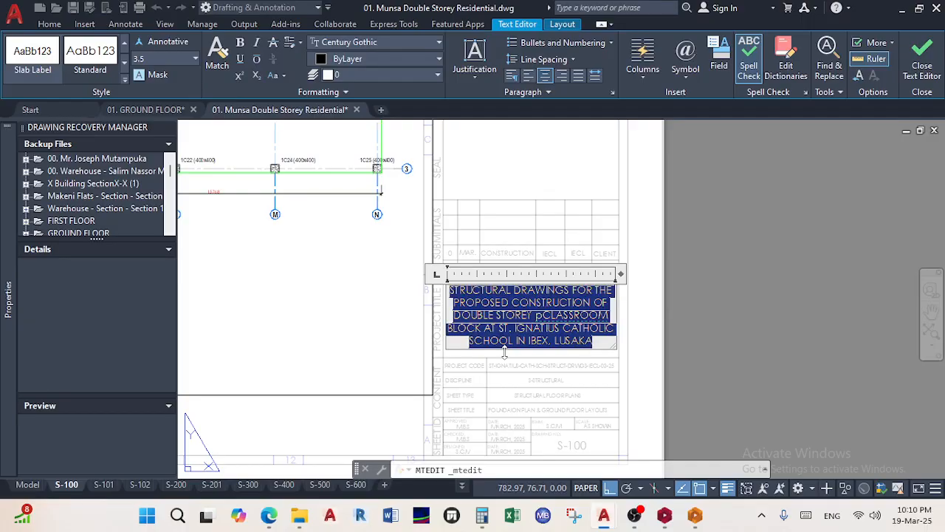
{"action": "type", "text": "p"}
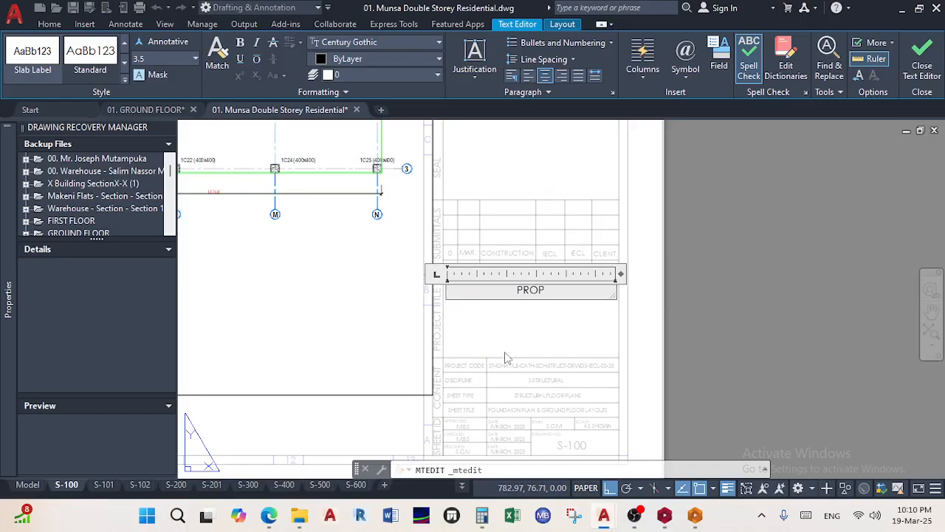
{"action": "type", "text": "ROPOSED CONSTRUC"}
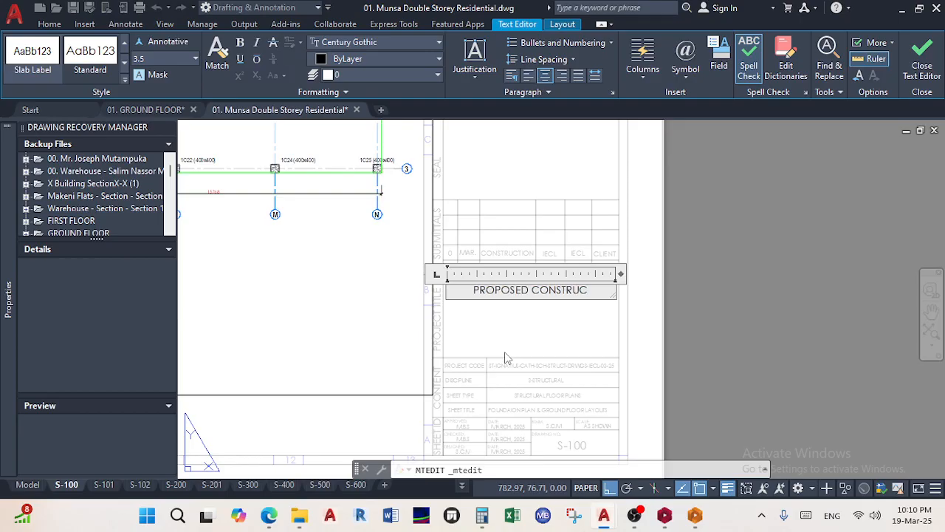
{"action": "type", "text": "TION OF DOUBLE STOREY"}
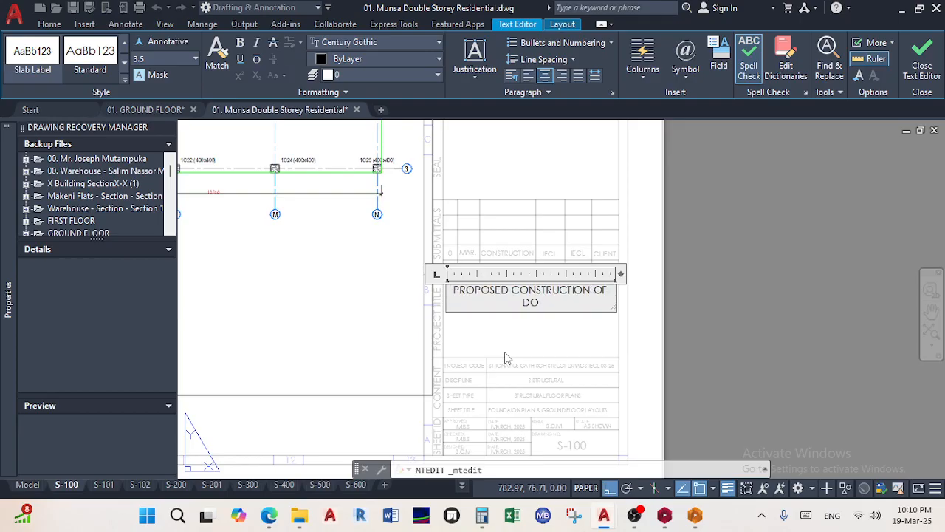
{"action": "type", "text": " RESDI"}
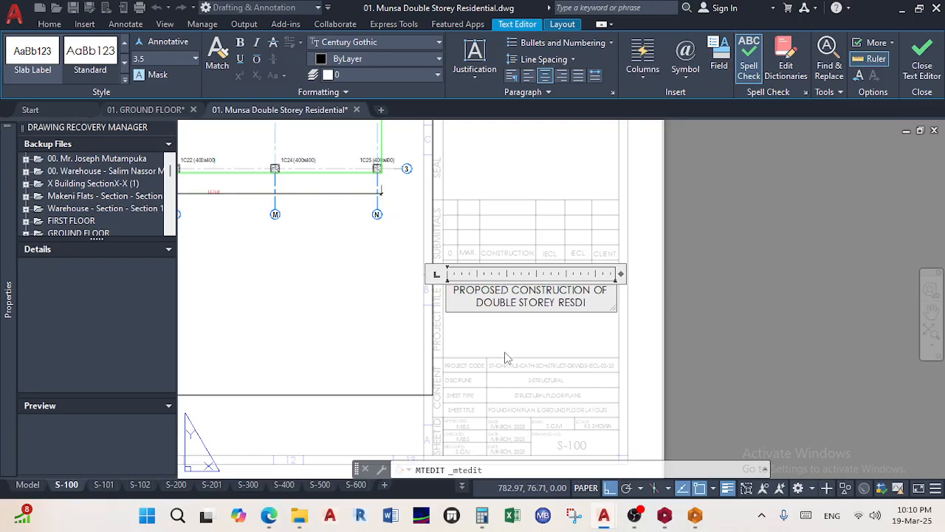
{"action": "key", "text": "BackSpace"}
{"action": "key", "text": "BackSpace"}
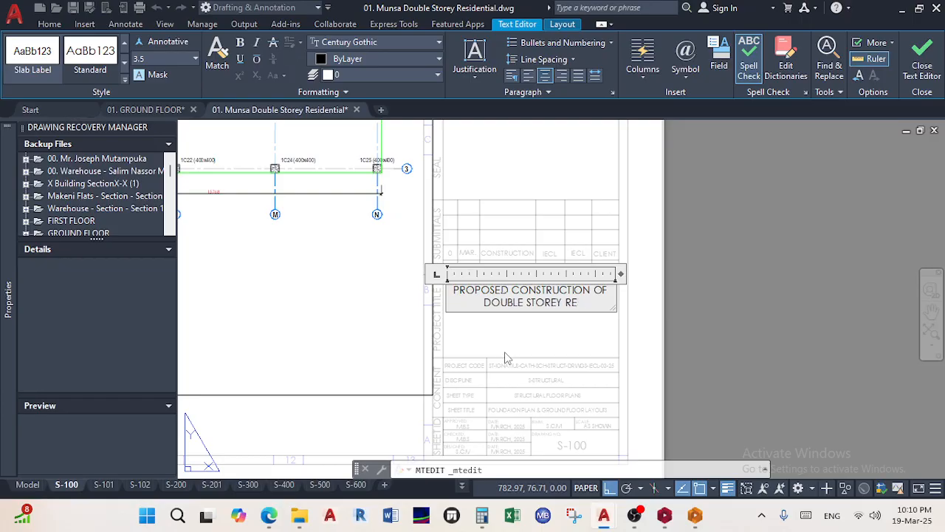
{"action": "type", "text": "SIDENTIAL"}
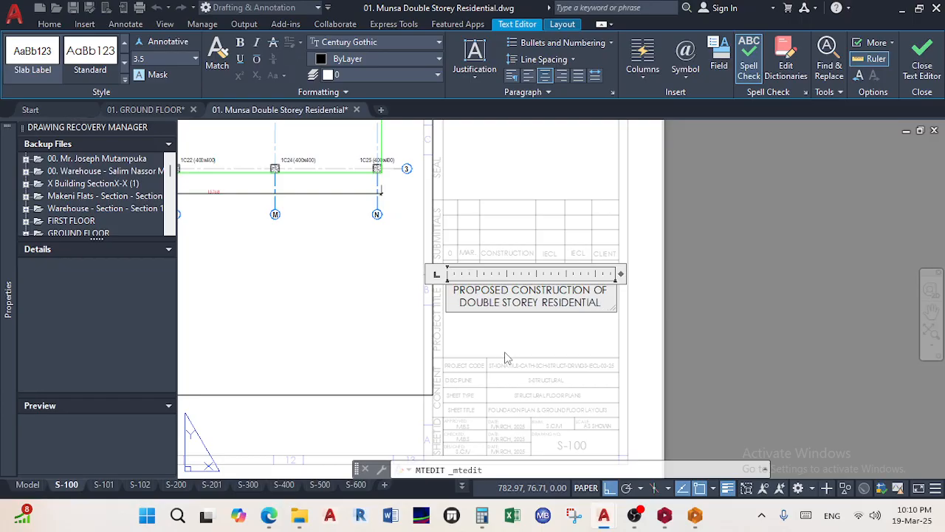
{"action": "type", "text": " HOUSE FOR MUNSA"}
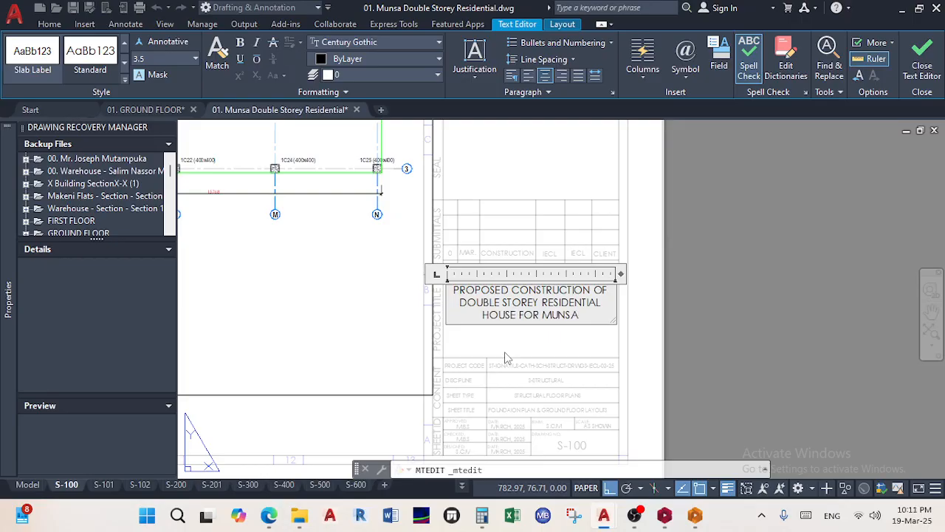
{"action": "left_click", "coordinate": [655, 322]}
Set the S-100 top plan viewport to 1:100 and reposition the plans within it
{"action": "scroll", "coordinate": [572, 320], "scroll_direction": "down", "scroll_amount": 4}
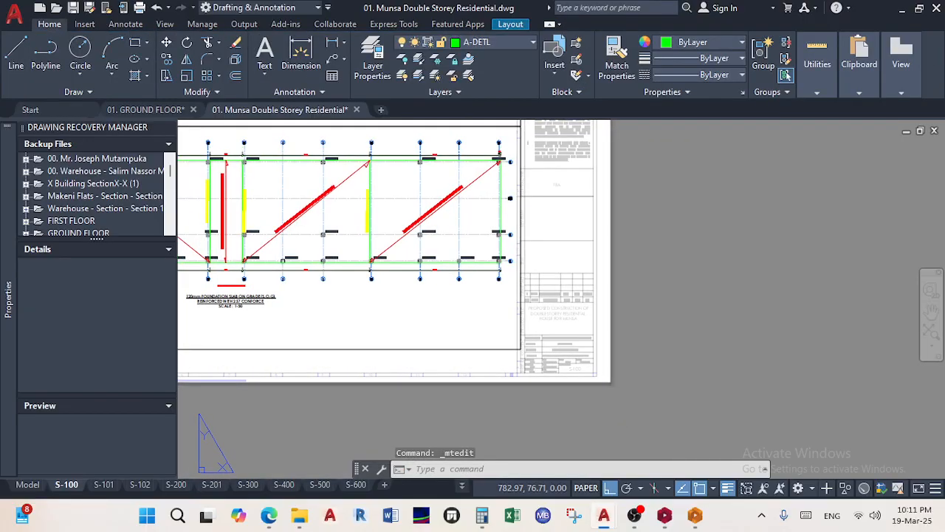
{"action": "middle_click_drag", "start_coordinate": [583, 320], "coordinate": [700, 385]}
{"action": "middle_click_drag", "start_coordinate": [553, 288], "coordinate": [642, 408]}
{"action": "scroll", "coordinate": [574, 362], "scroll_direction": "down", "scroll_amount": 4}
{"action": "middle_click_drag", "start_coordinate": [562, 347], "coordinate": [576, 371]}
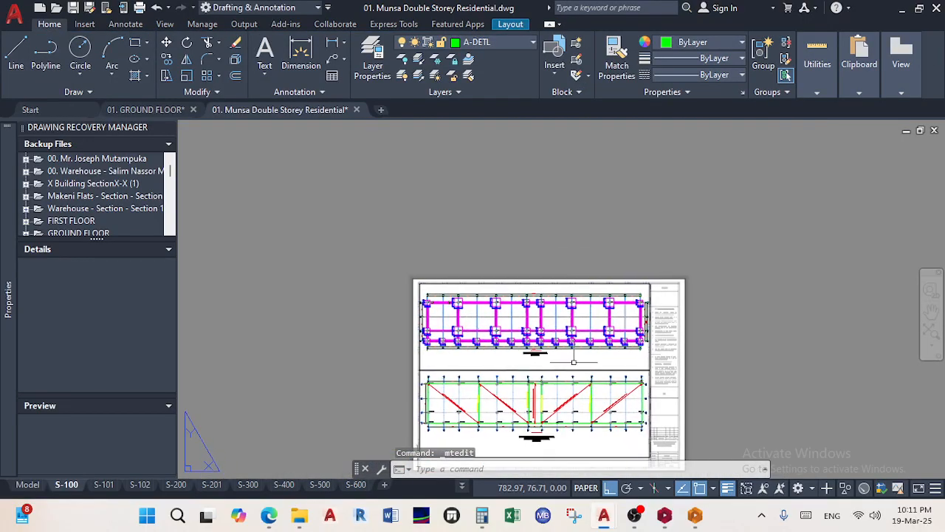
{"action": "scroll", "coordinate": [574, 371], "scroll_direction": "up", "scroll_amount": 4}
{"action": "double_click", "coordinate": [535, 356]}
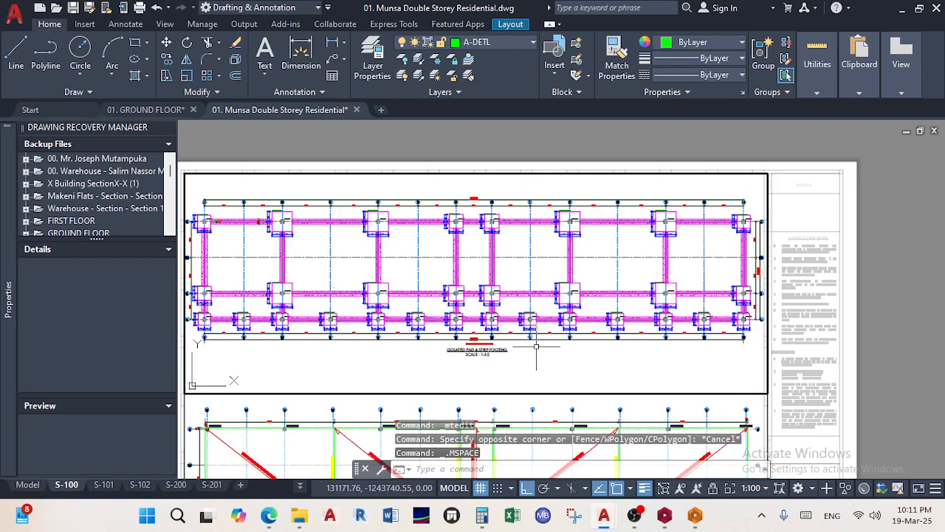
{"action": "scroll", "coordinate": [536, 346], "scroll_direction": "down", "scroll_amount": 10}
{"action": "middle_click_drag", "start_coordinate": [581, 343], "coordinate": [369, 323]}
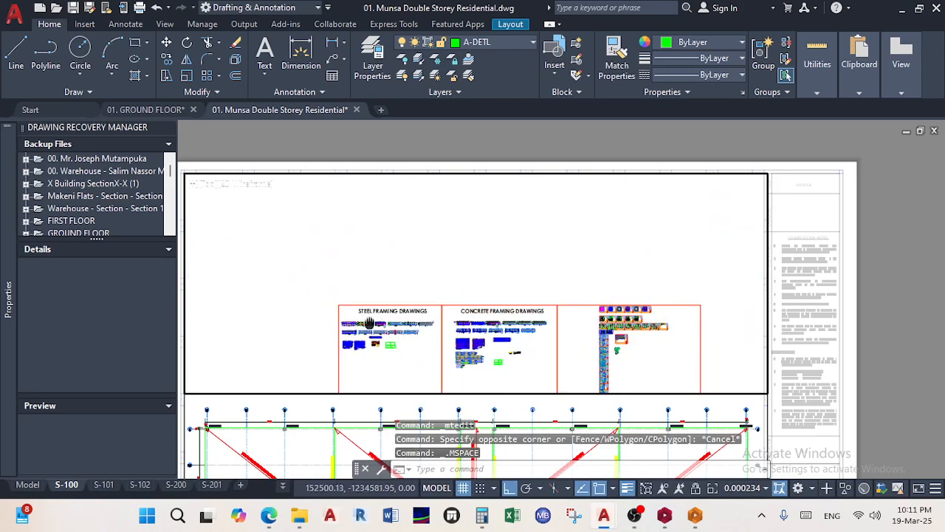
{"action": "scroll", "coordinate": [591, 353], "scroll_direction": "up", "scroll_amount": 6}
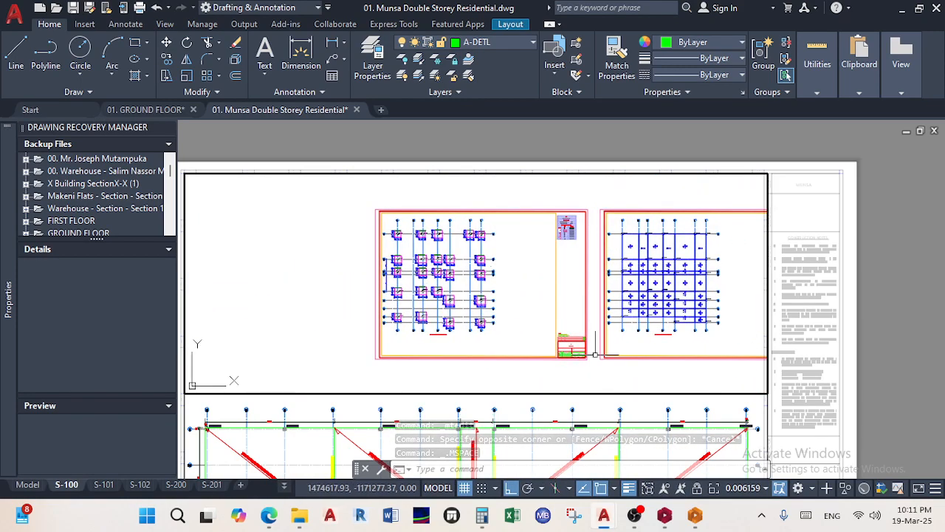
{"action": "left_click", "coordinate": [766, 489]}
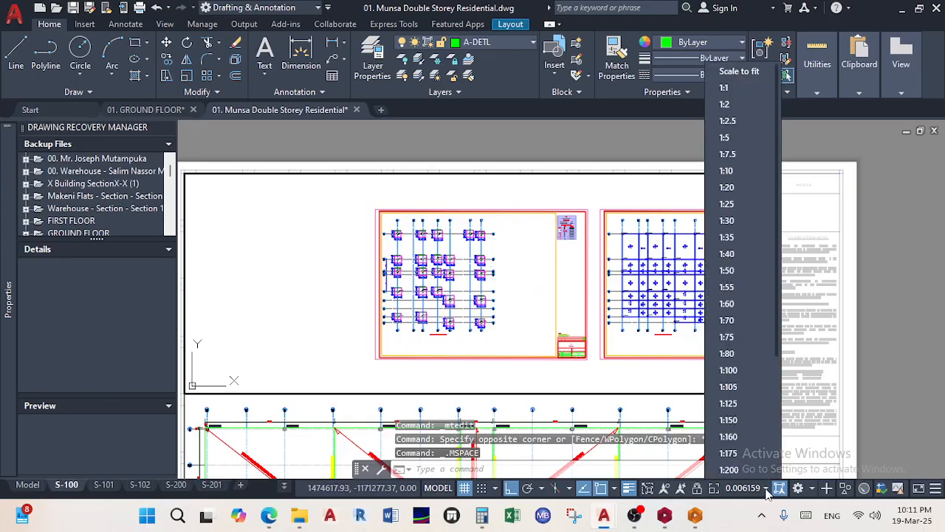
{"action": "left_click", "coordinate": [754, 372]}
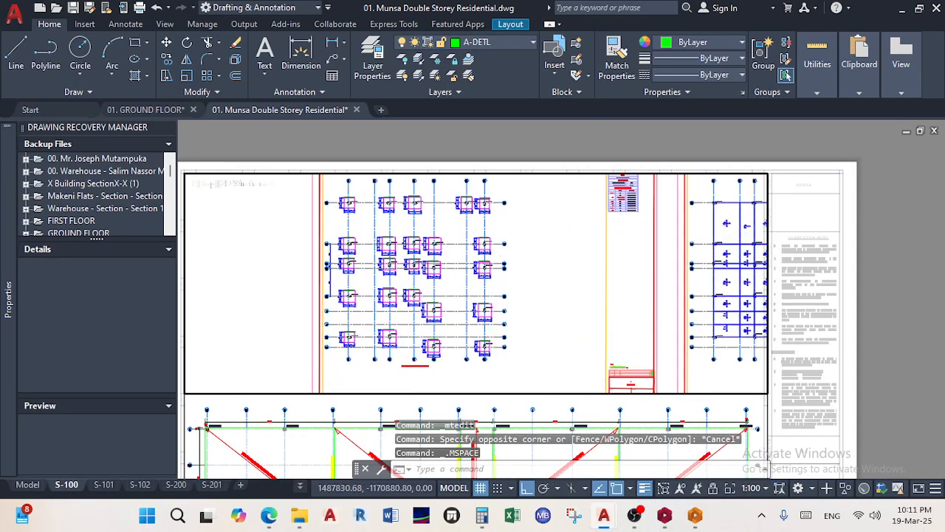
{"action": "mouse_move", "coordinate": [616, 318]}
{"action": "middle_mouse_down"}
{"action": "mouse_move", "coordinate": [605, 335]}
{"action": "mouse_move", "coordinate": [571, 339]}
{"action": "middle_mouse_up"}
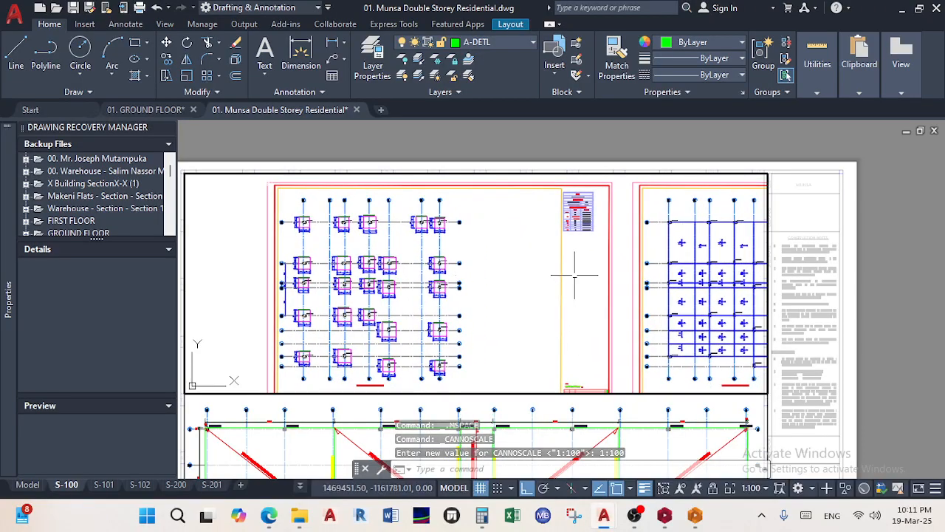
Delete the lower elevation viewport from the S-100 sheet
{"action": "double_click", "coordinate": [577, 142]}
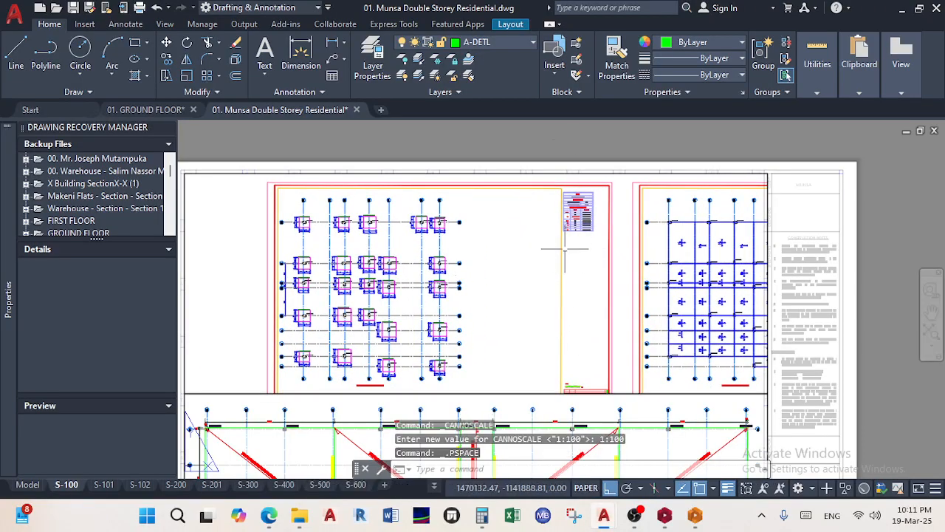
{"action": "scroll", "coordinate": [564, 243], "scroll_direction": "down", "scroll_amount": 2}
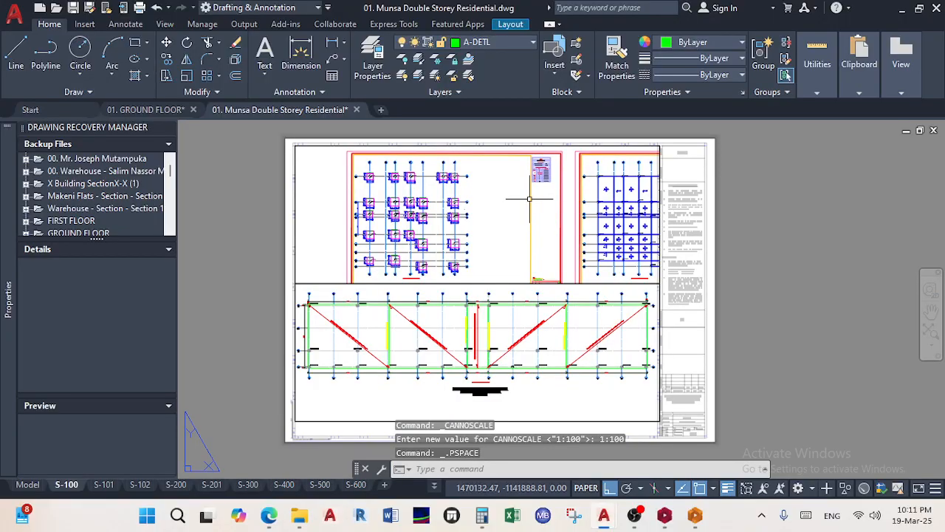
{"action": "left_click", "coordinate": [584, 287]}
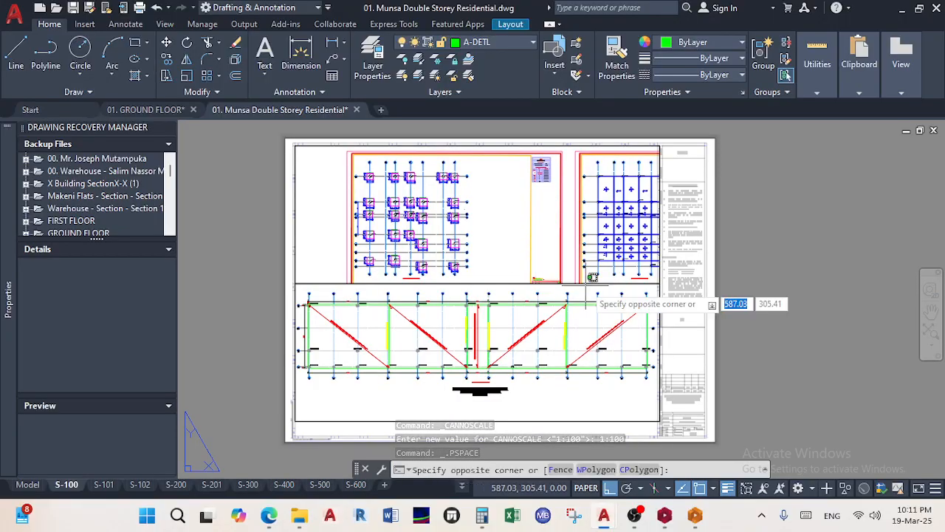
{"action": "key", "text": "Escape"}
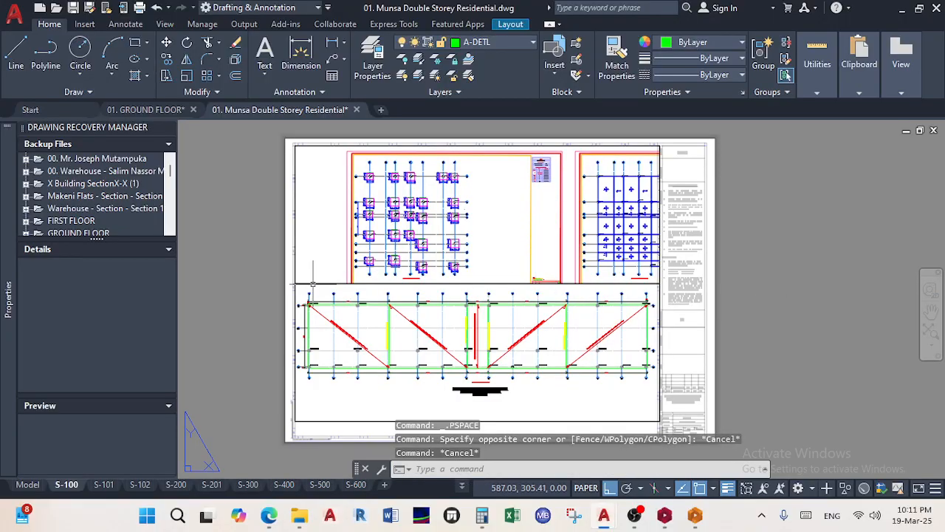
{"action": "left_click", "coordinate": [313, 283]}
{"action": "key", "text": "Delete"}
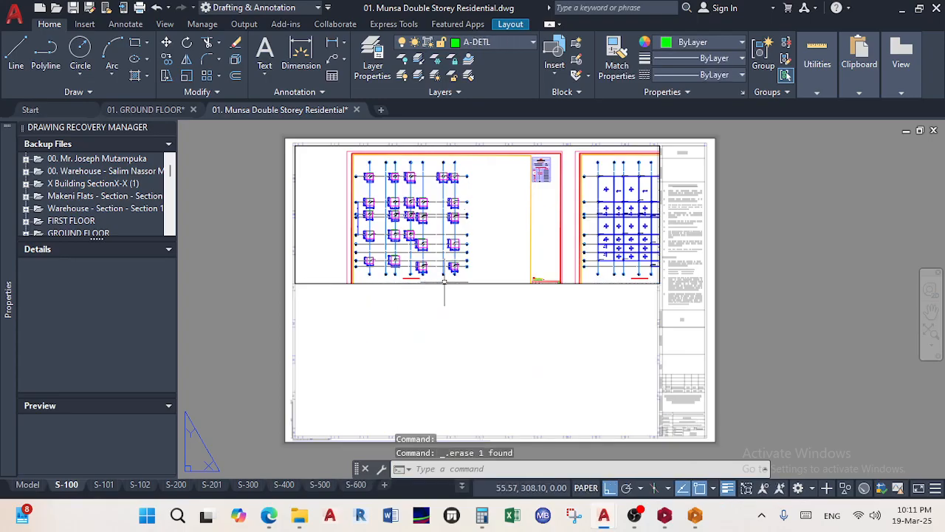
{"action": "key", "text": "ctrl+z"}
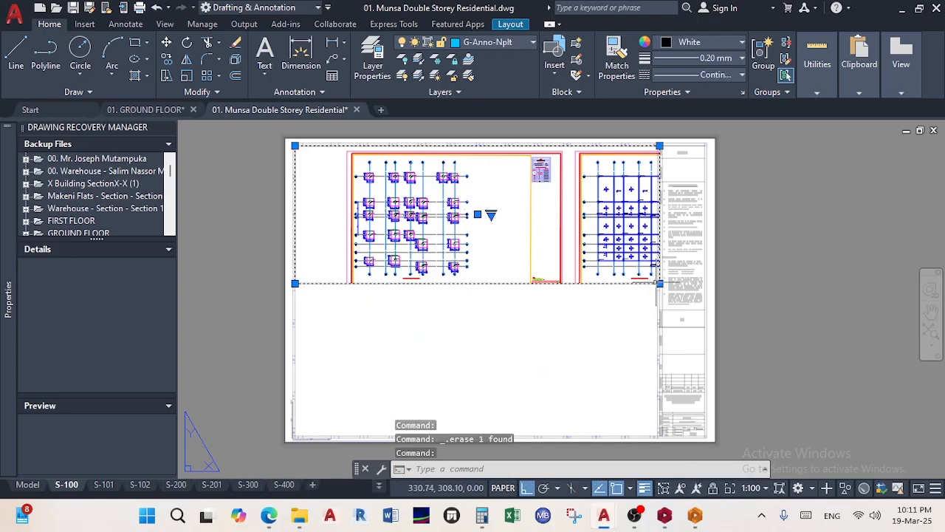
Stretch the plan viewport's lower corner down to fill the sheet, then go to Model space
{"action": "left_click", "coordinate": [659, 283]}
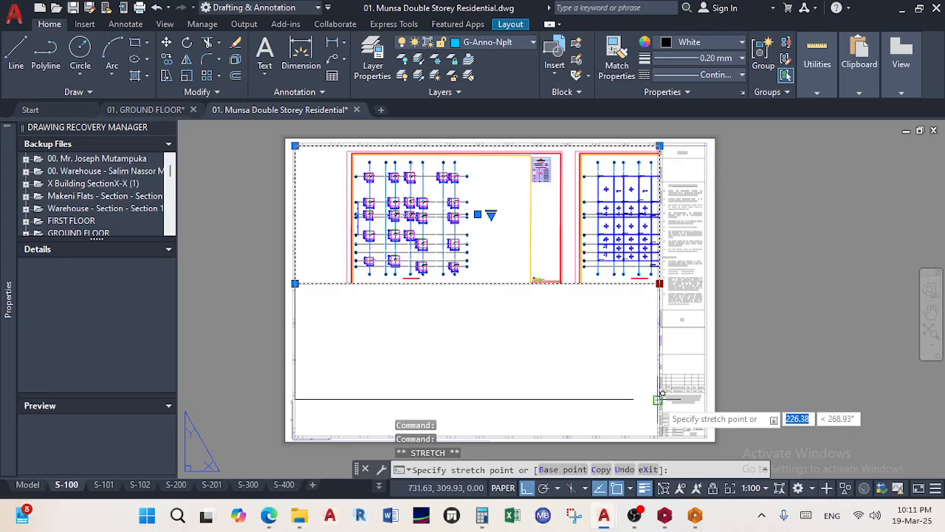
{"action": "left_click", "coordinate": [658, 399]}
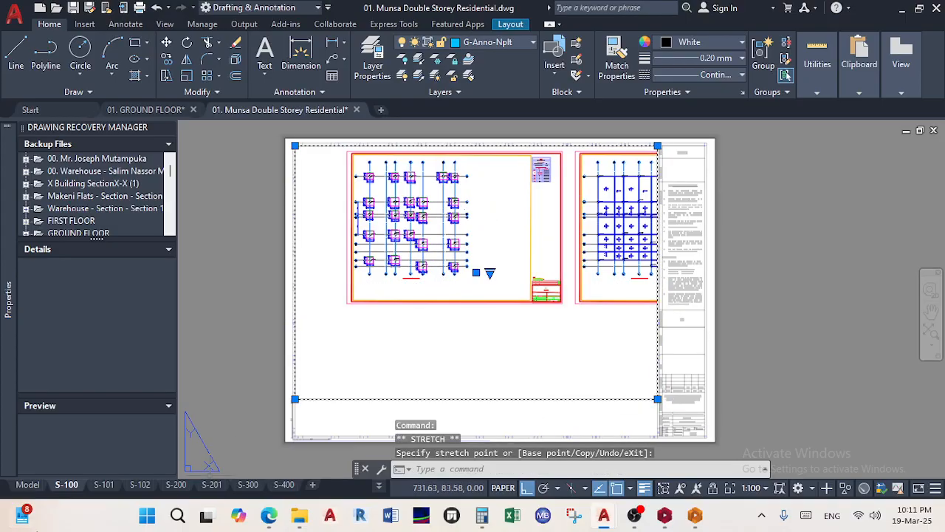
{"action": "left_click", "coordinate": [28, 484]}
Erase the first plan's sheet frame and title block (79 objects)
{"action": "scroll", "coordinate": [485, 310], "scroll_direction": "down", "scroll_amount": 10}
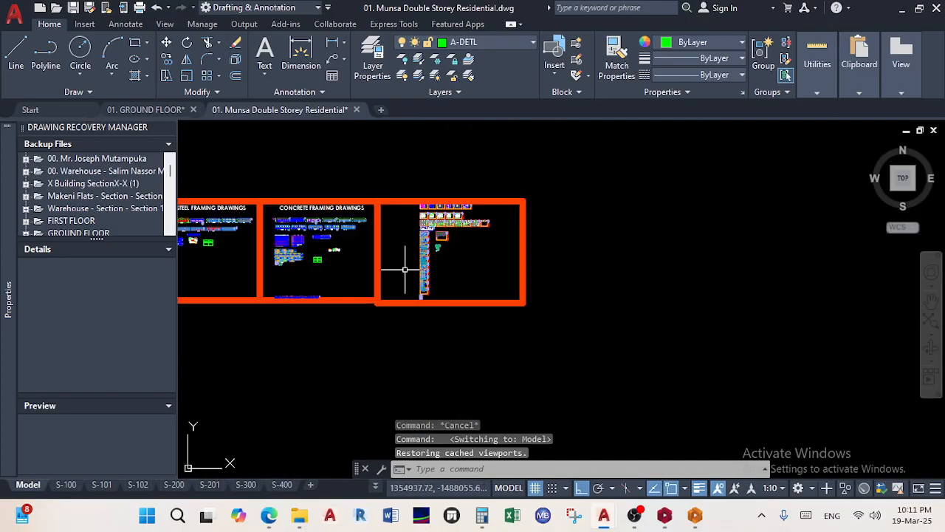
{"action": "scroll", "coordinate": [620, 295], "scroll_direction": "up", "scroll_amount": 10}
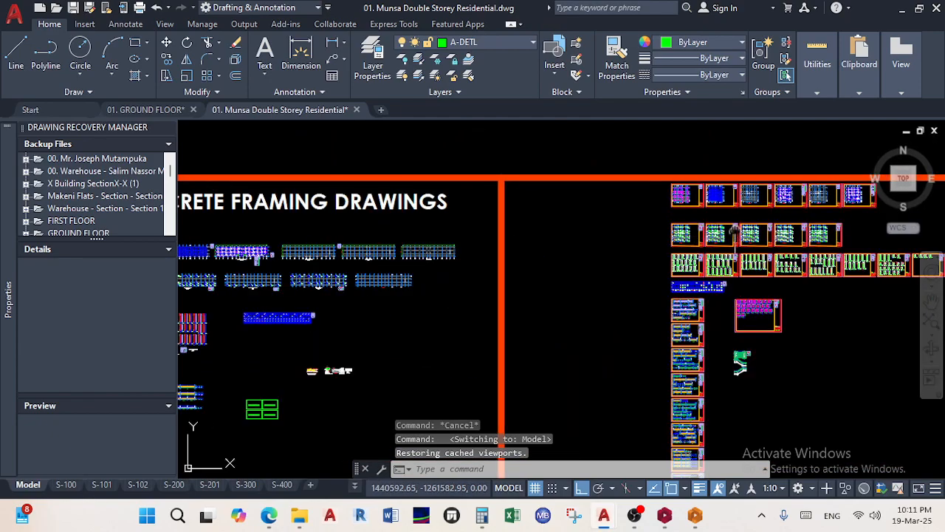
{"action": "scroll", "coordinate": [595, 345], "scroll_direction": "up", "scroll_amount": 5}
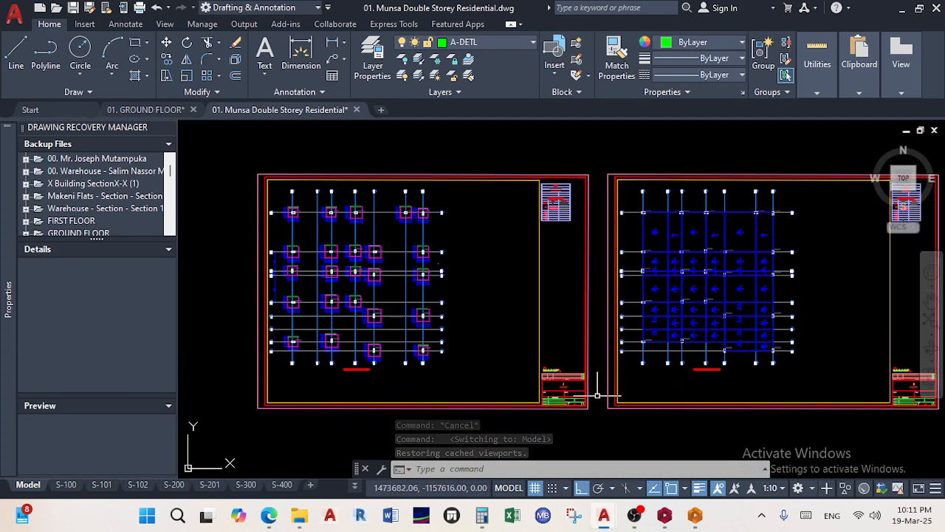
{"action": "left_click", "coordinate": [592, 429]}
{"action": "left_click", "coordinate": [514, 317]}
{"action": "scroll", "coordinate": [523, 325], "scroll_direction": "up", "scroll_amount": 5}
{"action": "key", "text": "Delete"}
Move the schedule table beside its plan
{"action": "scroll", "coordinate": [588, 342], "scroll_direction": "down", "scroll_amount": 5}
{"action": "scroll", "coordinate": [557, 348], "scroll_direction": "up", "scroll_amount": 5}
{"action": "left_click", "coordinate": [570, 322]}
{"action": "left_click", "coordinate": [464, 165]}
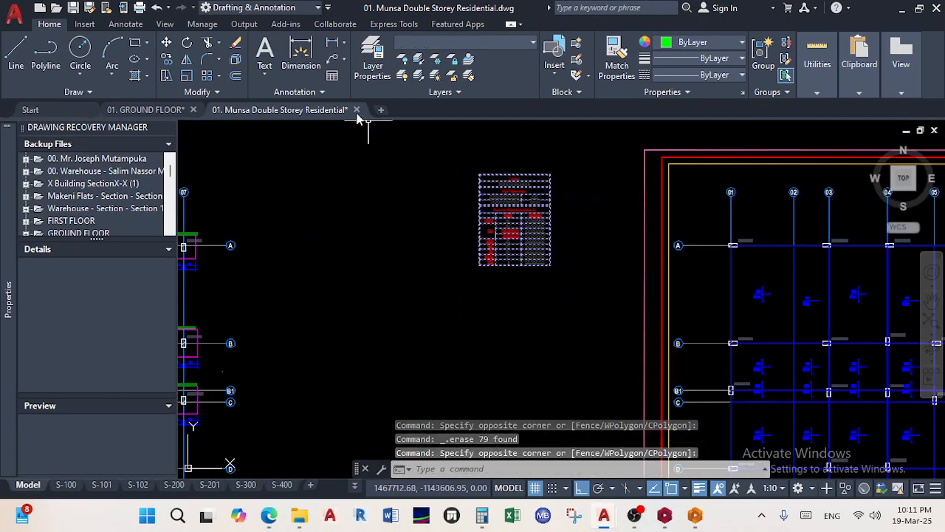
{"action": "left_click", "coordinate": [167, 43]}
{"action": "left_click", "coordinate": [479, 174]}
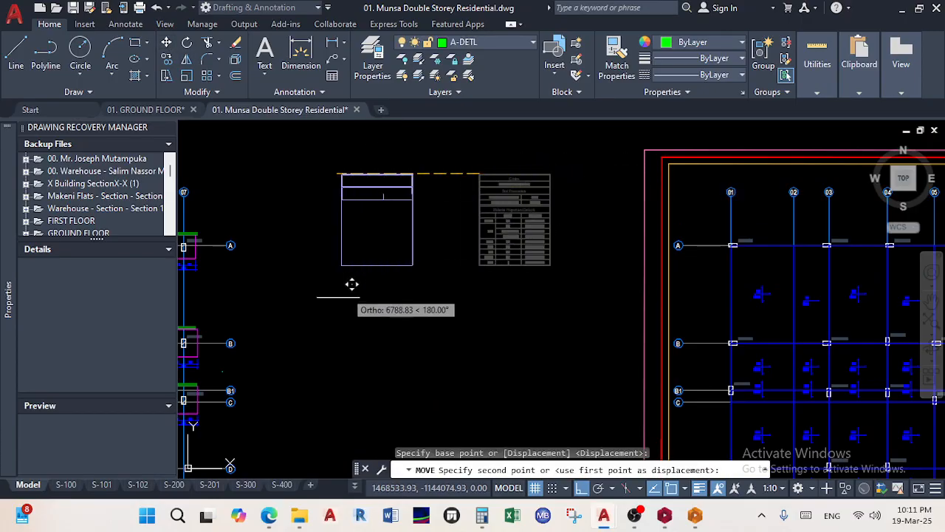
{"action": "scroll", "coordinate": [329, 340], "scroll_direction": "down", "scroll_amount": 3}
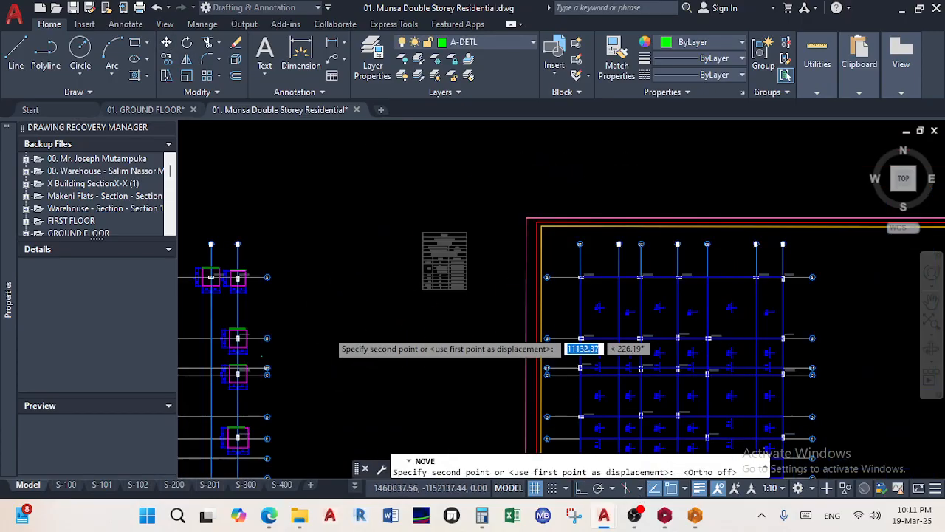
{"action": "scroll", "coordinate": [398, 262], "scroll_direction": "up", "scroll_amount": 3}
{"action": "left_click", "coordinate": [373, 213]}
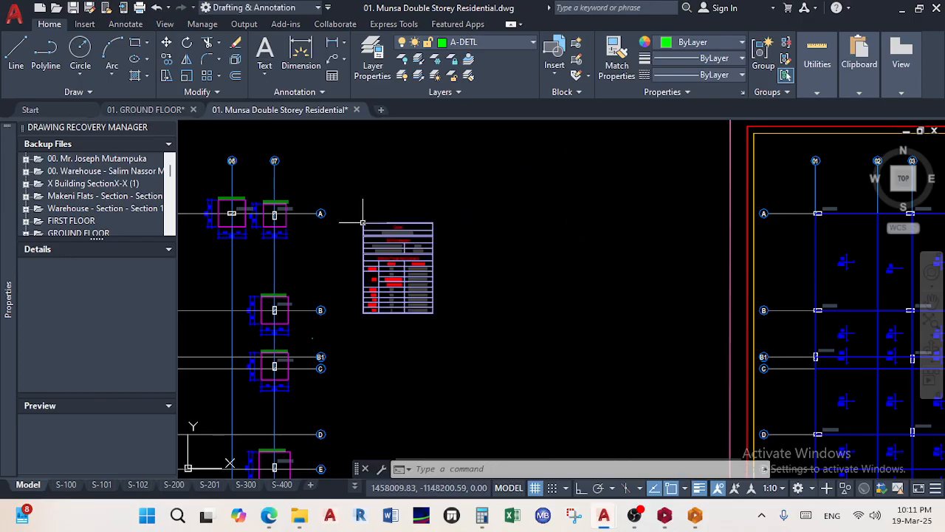
Erase the neighbouring plan's sheet frame and title block
{"action": "scroll", "coordinate": [500, 281], "scroll_direction": "down", "scroll_amount": 5}
{"action": "middle_click_drag", "start_coordinate": [500, 280], "coordinate": [398, 266]}
{"action": "scroll", "coordinate": [400, 265], "scroll_direction": "down", "scroll_amount": 2}
{"action": "scroll", "coordinate": [547, 323], "scroll_direction": "up", "scroll_amount": 6}
{"action": "scroll", "coordinate": [575, 362], "scroll_direction": "down", "scroll_amount": 2}
{"action": "left_click", "coordinate": [620, 383]}
{"action": "left_click", "coordinate": [546, 304]}
{"action": "key", "text": "Delete"}
Move the small schedule next to the plan grid, then return to the S-100 layout
{"action": "left_click", "coordinate": [605, 187]}
{"action": "left_click", "coordinate": [550, 133]}
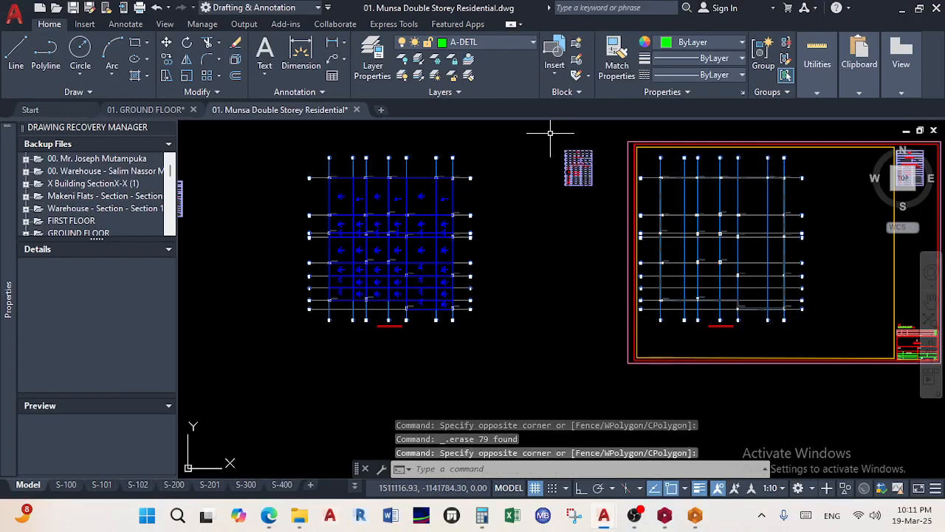
{"action": "left_click", "coordinate": [166, 43]}
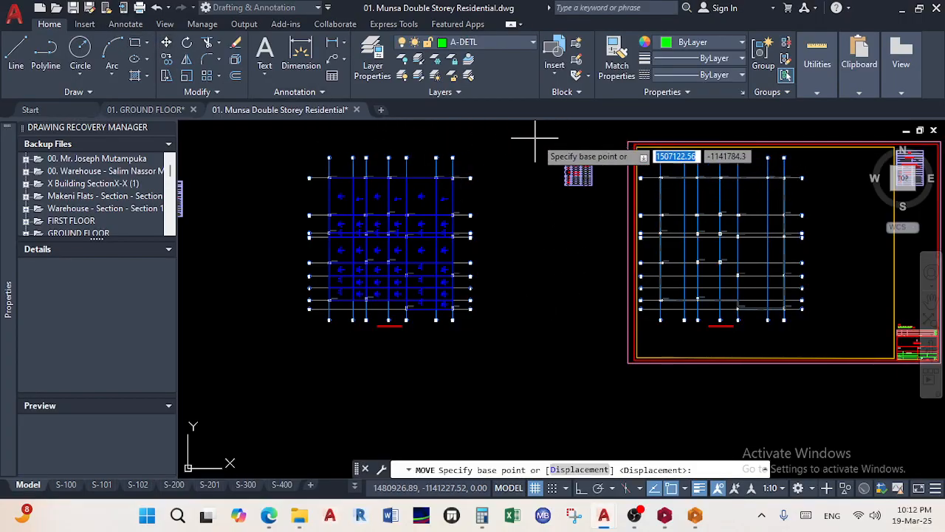
{"action": "scroll", "coordinate": [565, 153], "scroll_direction": "up", "scroll_amount": 6}
{"action": "left_click", "coordinate": [644, 190]}
{"action": "scroll", "coordinate": [506, 396], "scroll_direction": "down", "scroll_amount": 6}
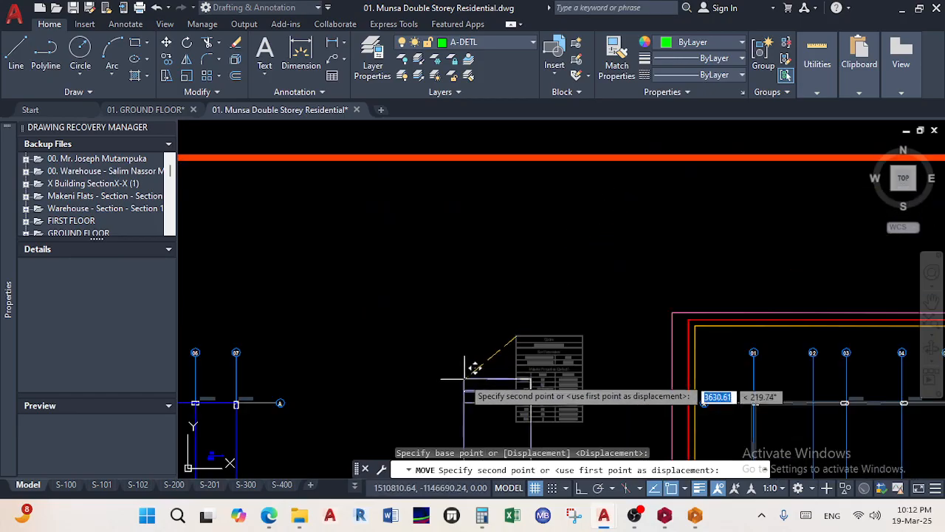
{"action": "middle_click_drag", "start_coordinate": [460, 369], "coordinate": [454, 205]}
{"action": "left_click", "coordinate": [359, 214]}
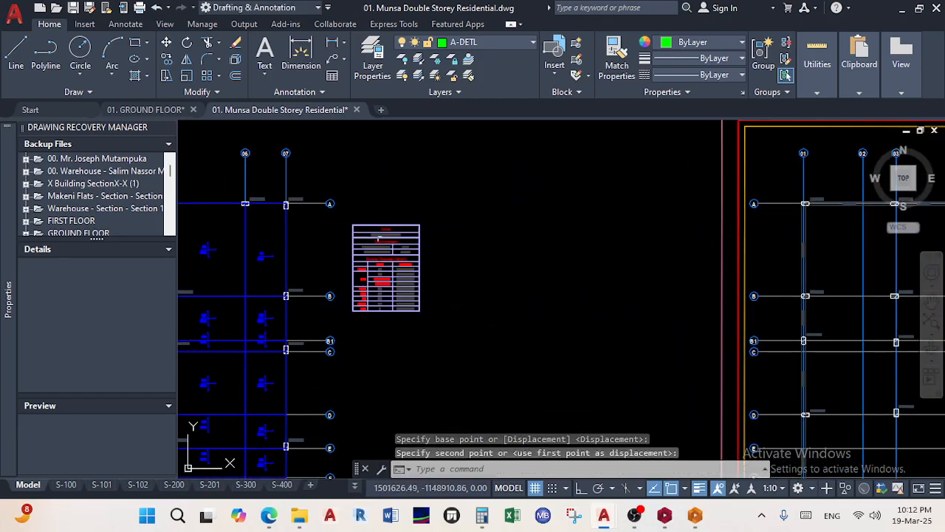
{"action": "scroll", "coordinate": [458, 319], "scroll_direction": "down", "scroll_amount": 5}
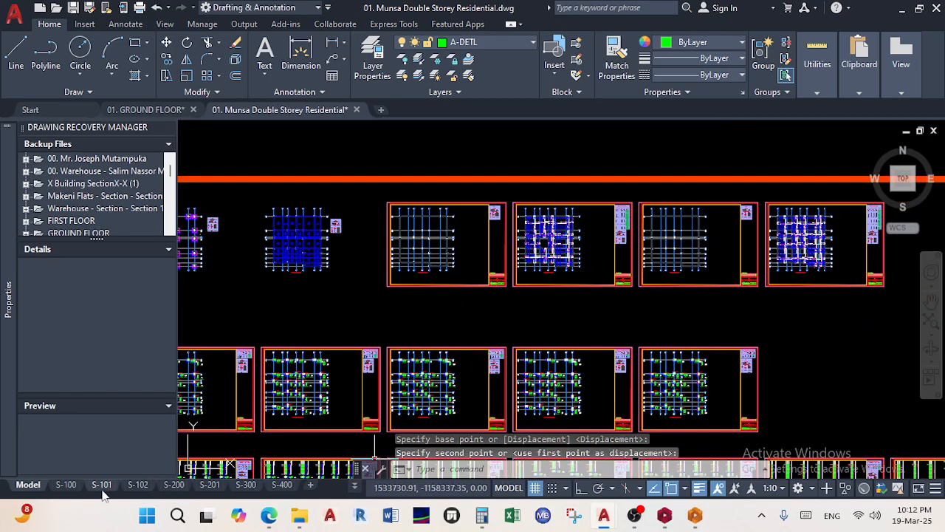
{"action": "left_click", "coordinate": [66, 485]}
Pan the plans left inside the S-100 viewport
{"action": "double_click", "coordinate": [520, 299]}
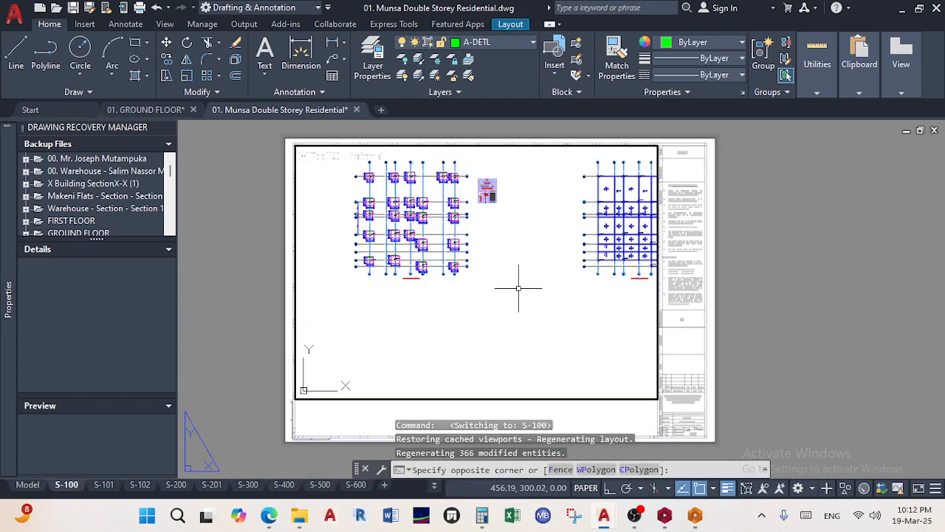
{"action": "middle_click_drag", "start_coordinate": [528, 257], "coordinate": [485, 257]}
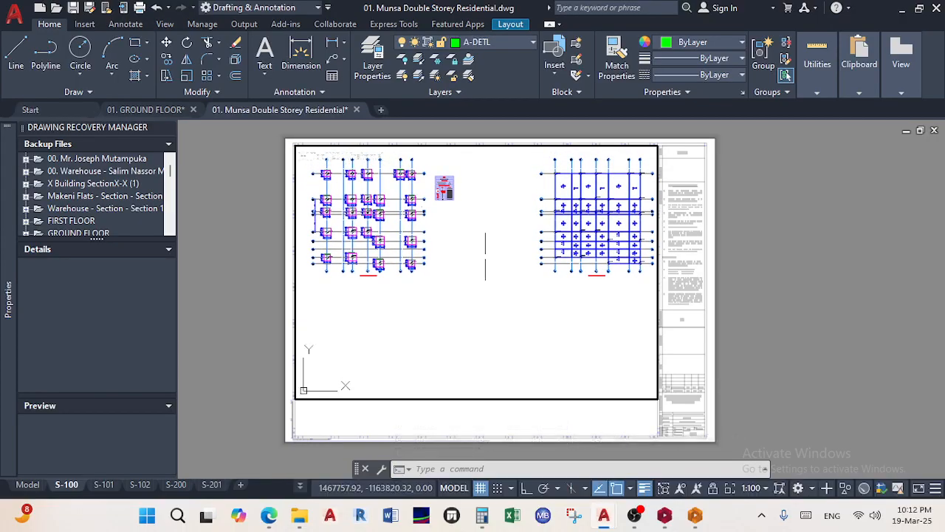
{"action": "double_click", "coordinate": [862, 294]}
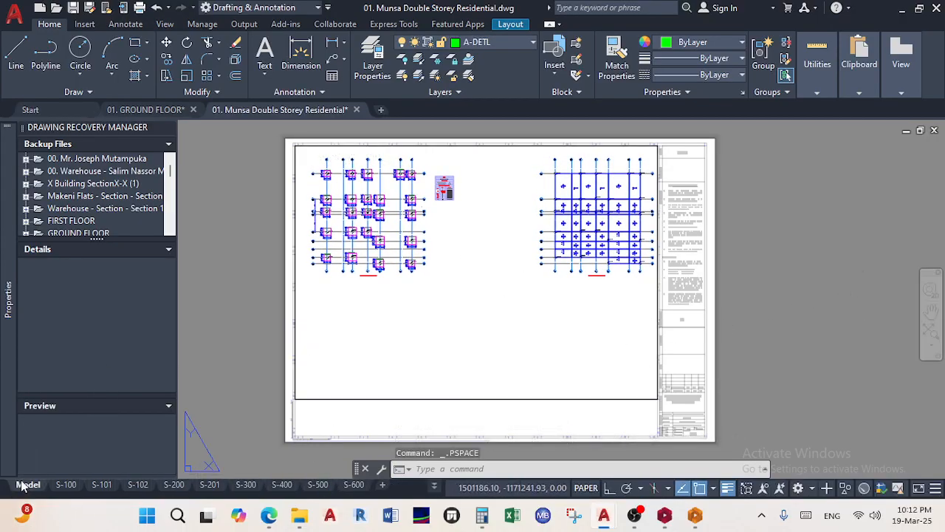
In Model space, window-select the second plan and turn on Ortho for moving it
{"action": "left_click", "coordinate": [22, 484]}
{"action": "middle_click_drag", "start_coordinate": [450, 288], "coordinate": [620, 289]}
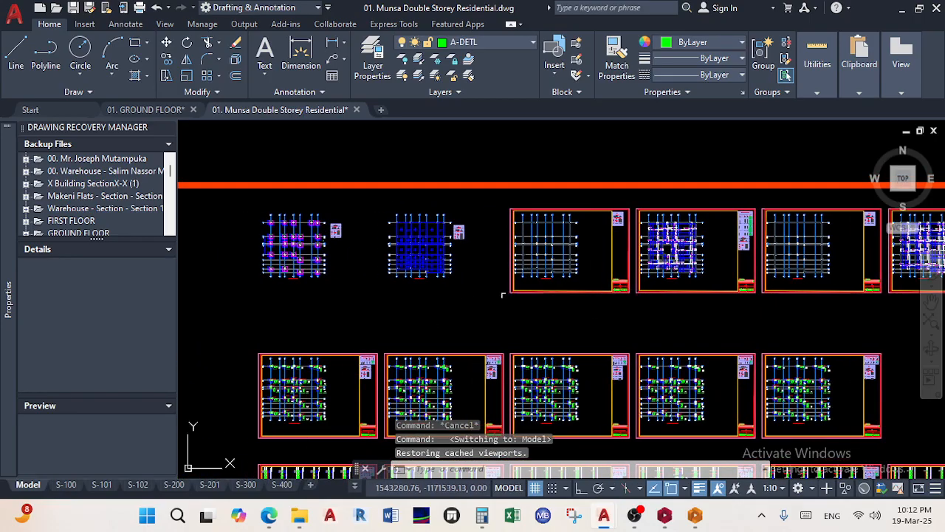
{"action": "left_click", "coordinate": [473, 287]}
{"action": "left_click", "coordinate": [369, 196]}
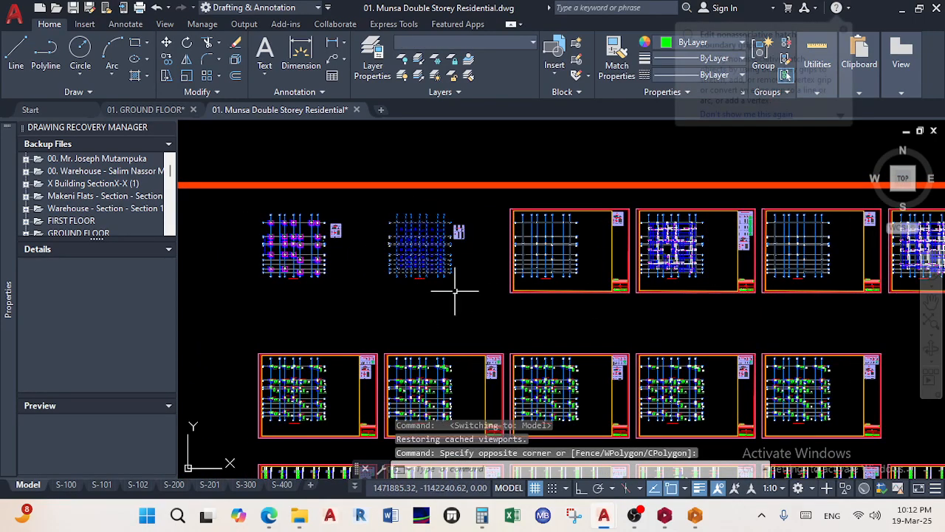
{"action": "left_click", "coordinate": [581, 488]}
{"action": "scroll", "coordinate": [375, 196], "scroll_direction": "up", "scroll_amount": 5}
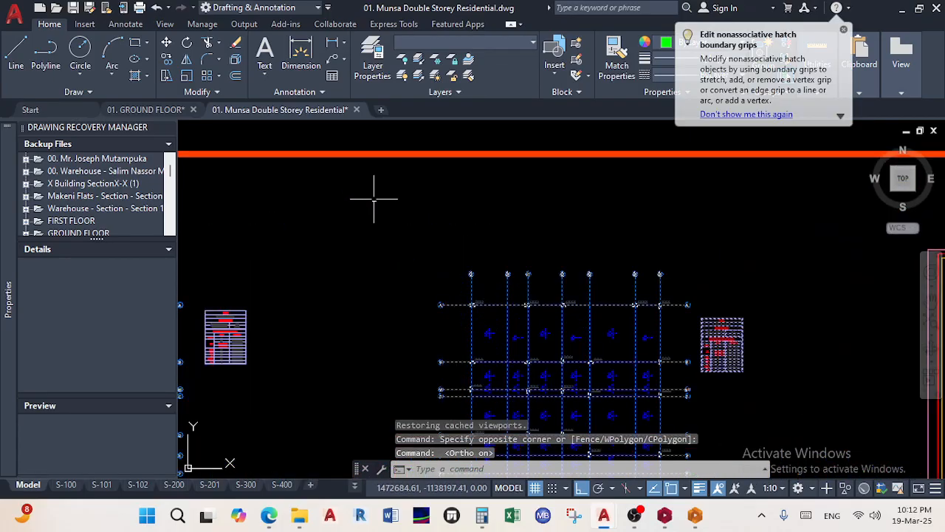
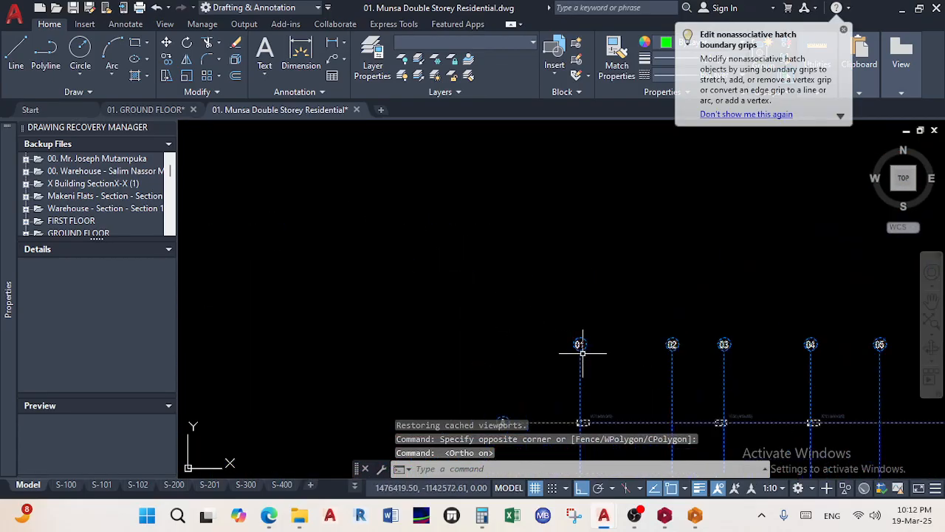
Move the second plan from grid bubble 01 to sit beside the left plan, then open the S-100 layout
{"action": "key", "text": "m"}
{"action": "key", "text": "Return"}
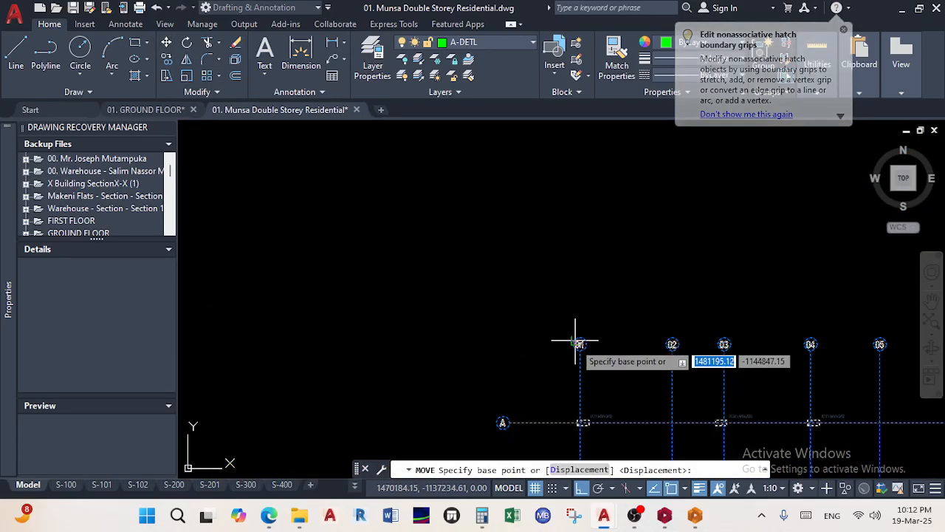
{"action": "left_click", "coordinate": [578, 341]}
{"action": "scroll", "coordinate": [509, 336], "scroll_direction": "down", "scroll_amount": 5}
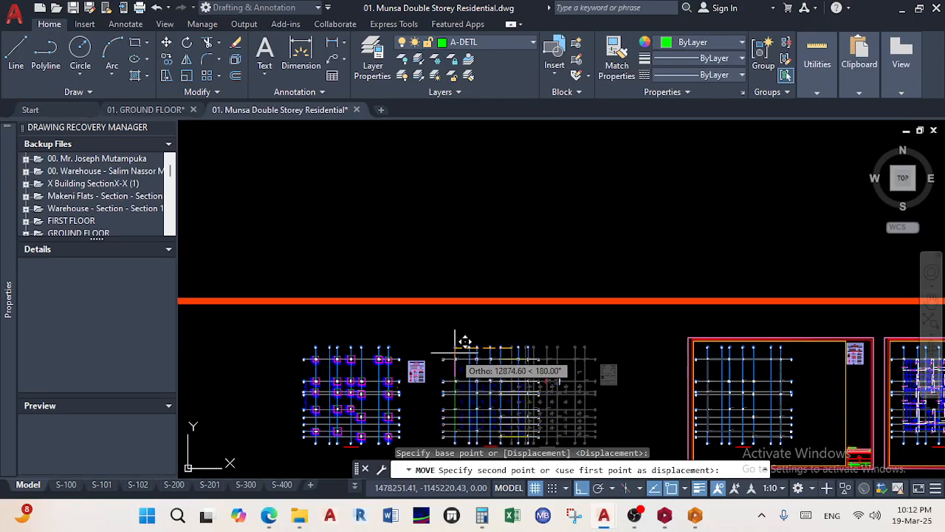
{"action": "left_click", "coordinate": [461, 341]}
{"action": "scroll", "coordinate": [525, 281], "scroll_direction": "down", "scroll_amount": 2}
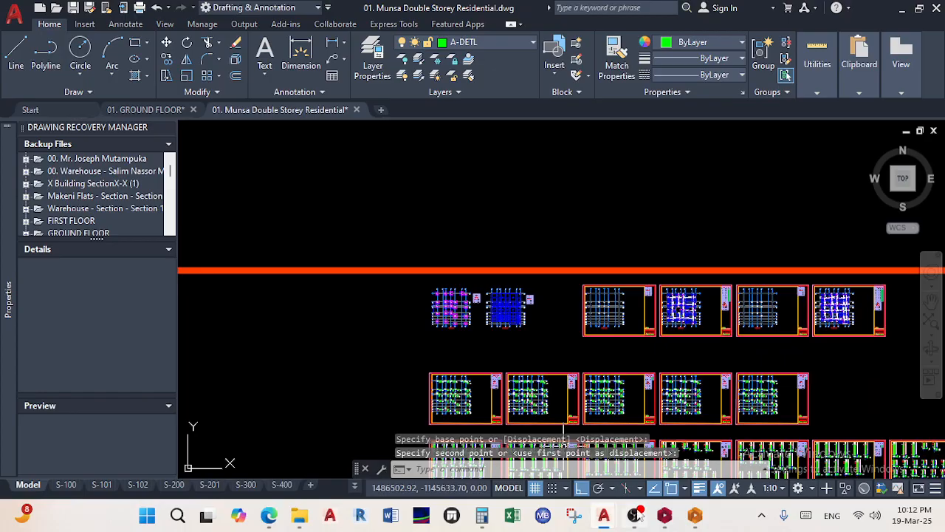
{"action": "left_click", "coordinate": [66, 484]}
Grip-stretch the S-100 viewport corner upward so it fills only the sheet's upper half
{"action": "middle_click_drag", "start_coordinate": [483, 263], "coordinate": [519, 289]}
{"action": "double_click", "coordinate": [540, 371]}
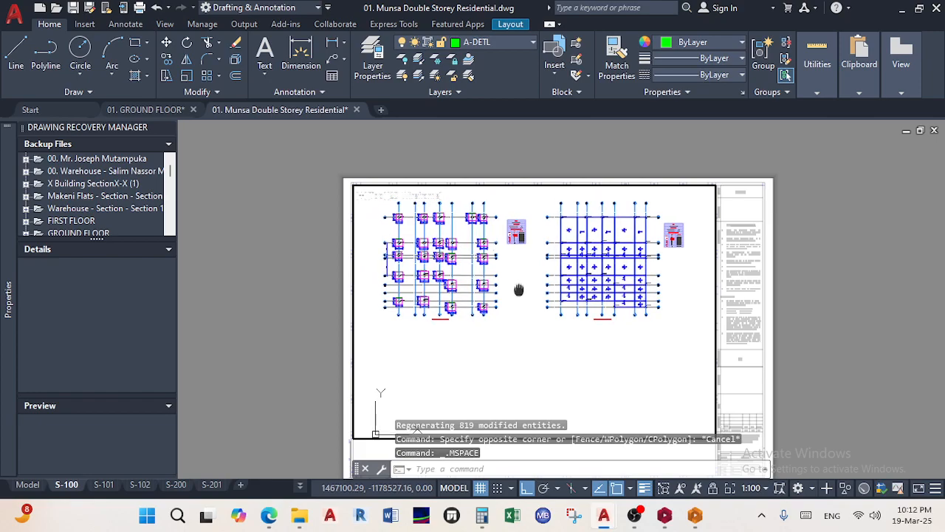
{"action": "double_click", "coordinate": [797, 294]}
{"action": "scroll", "coordinate": [606, 311], "scroll_direction": "down", "scroll_amount": 2}
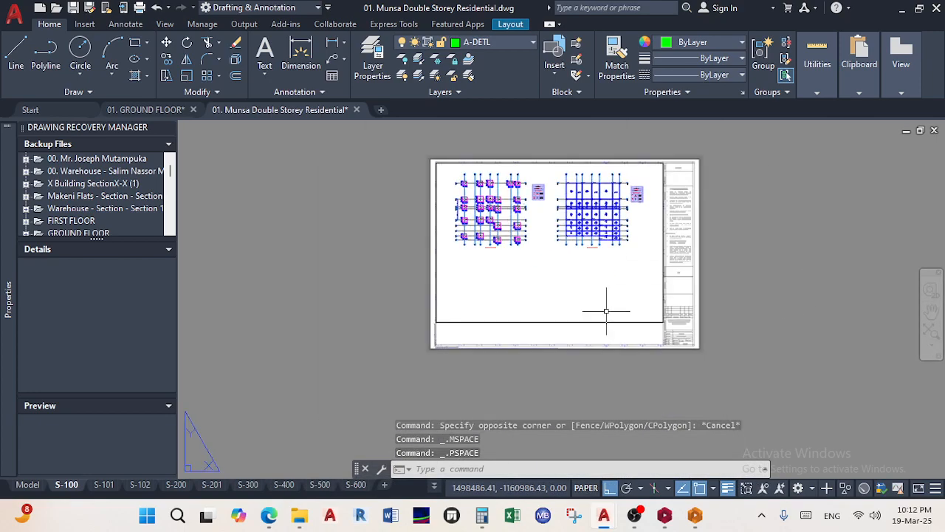
{"action": "scroll", "coordinate": [650, 322], "scroll_direction": "up", "scroll_amount": 4}
{"action": "left_click", "coordinate": [680, 326]}
{"action": "middle_click_drag", "start_coordinate": [680, 200], "coordinate": [696, 331]}
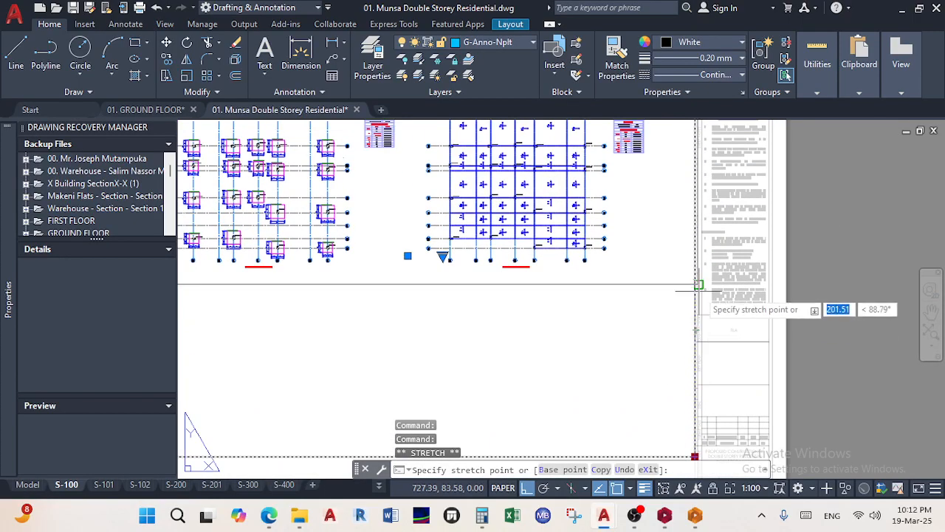
{"action": "left_click", "coordinate": [696, 279]}
{"action": "scroll", "coordinate": [675, 312], "scroll_direction": "down", "scroll_amount": 2}
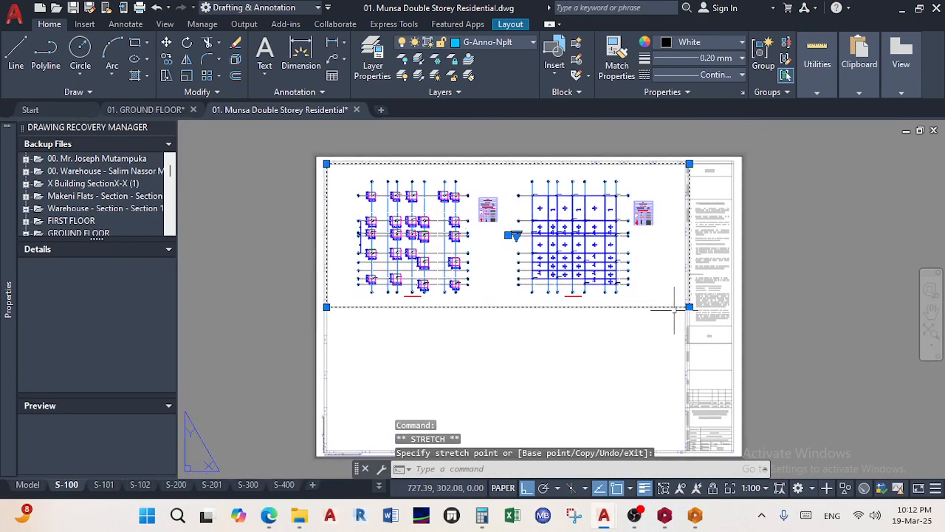
Select the resized viewport and adjust its lower-right corner grip
{"action": "left_click", "coordinate": [167, 59]}
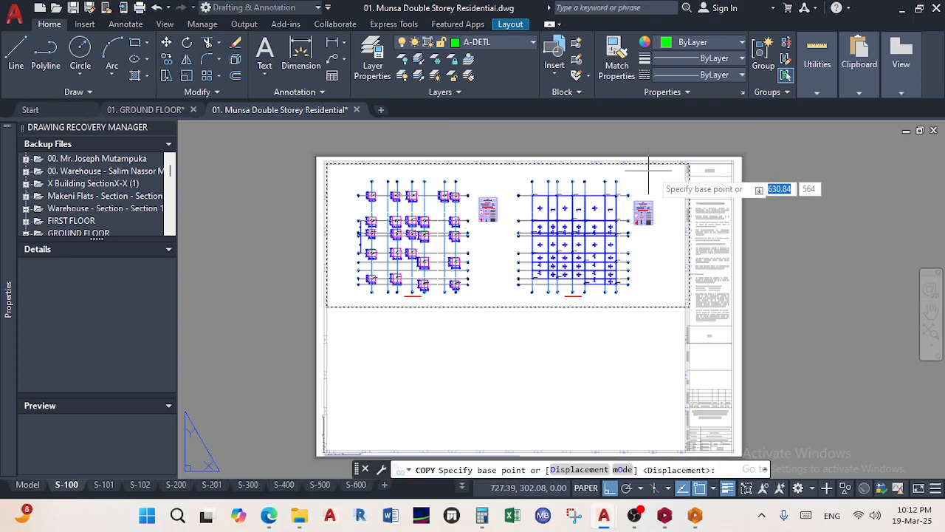
{"action": "scroll", "coordinate": [696, 189], "scroll_direction": "up", "scroll_amount": 4}
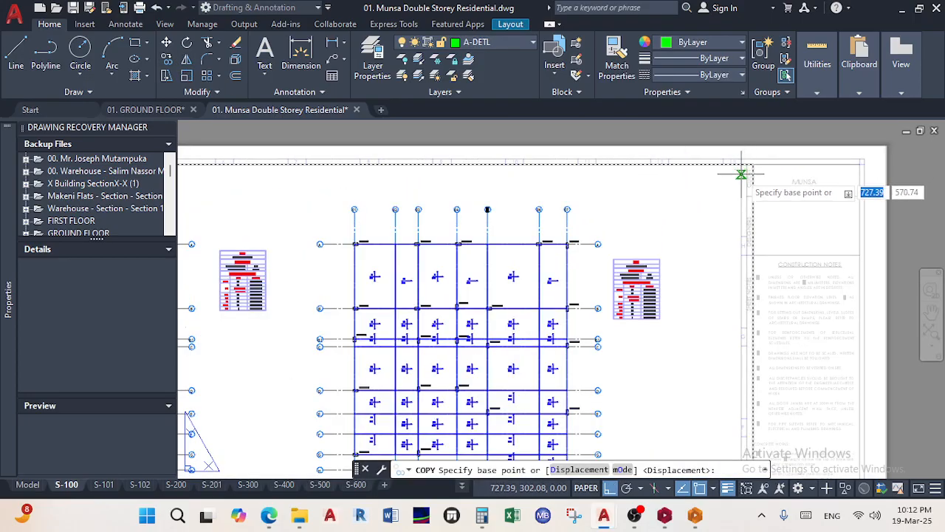
{"action": "key", "text": "Escape"}
{"action": "key", "text": "Escape"}
{"action": "middle_click_drag", "start_coordinate": [756, 367], "coordinate": [719, 299]}
{"action": "scroll", "coordinate": [712, 174], "scroll_direction": "up", "scroll_amount": 5}
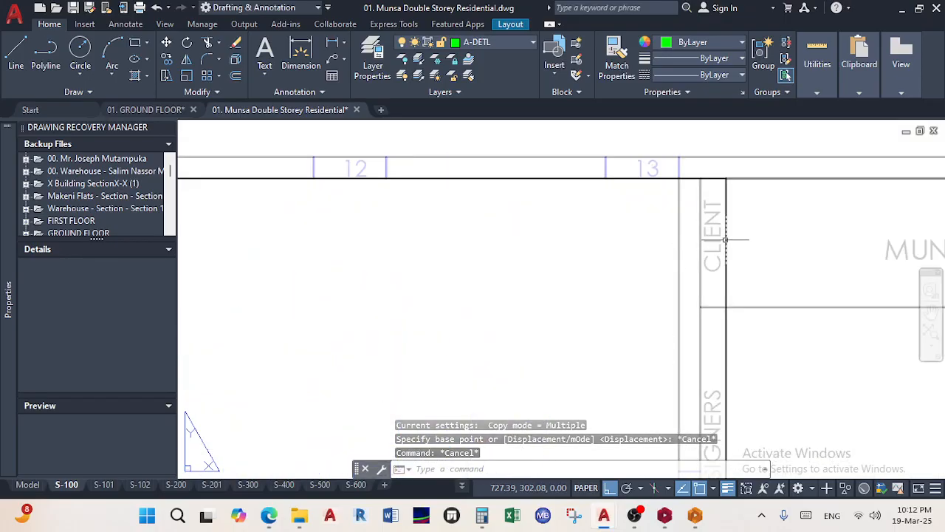
{"action": "left_click", "coordinate": [724, 240]}
{"action": "scroll", "coordinate": [694, 214], "scroll_direction": "down", "scroll_amount": 5}
{"action": "scroll", "coordinate": [710, 344], "scroll_direction": "up", "scroll_amount": 2}
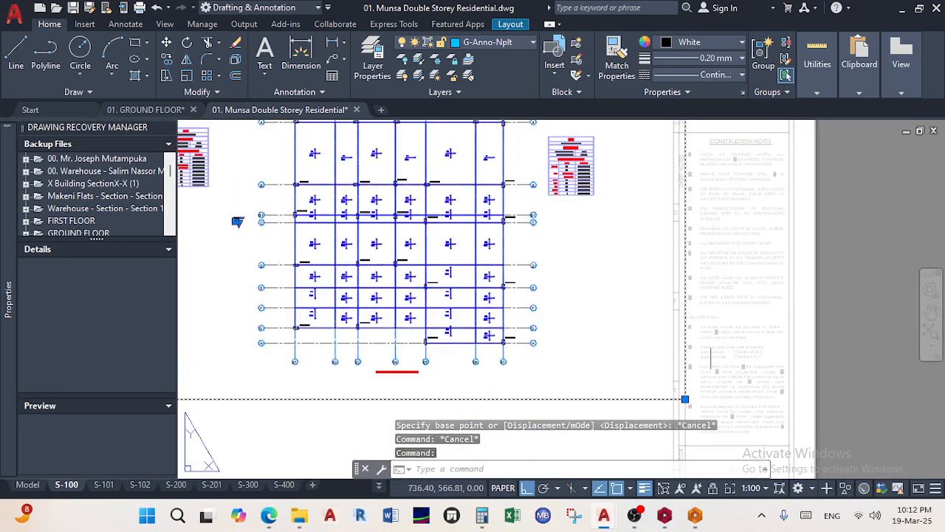
{"action": "scroll", "coordinate": [684, 393], "scroll_direction": "up", "scroll_amount": 7}
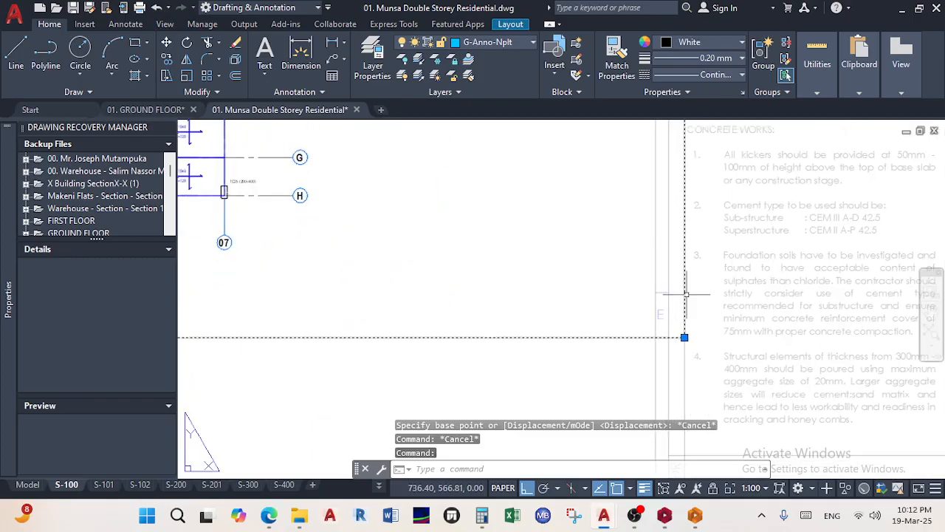
{"action": "left_click", "coordinate": [681, 359]}
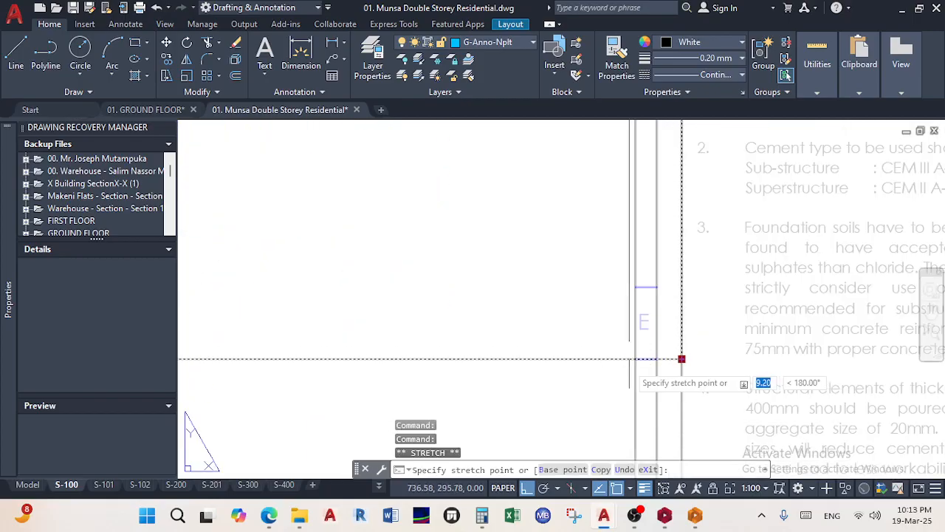
{"action": "scroll", "coordinate": [514, 283], "scroll_direction": "down", "scroll_amount": 5}
{"action": "scroll", "coordinate": [572, 345], "scroll_direction": "down", "scroll_amount": 6}
{"action": "scroll", "coordinate": [575, 211], "scroll_direction": "up", "scroll_amount": 7}
{"action": "scroll", "coordinate": [594, 240], "scroll_direction": "down", "scroll_amount": 5}
{"action": "middle_click_drag", "start_coordinate": [296, 319], "coordinate": [545, 254]}
{"action": "scroll", "coordinate": [502, 236], "scroll_direction": "up", "scroll_amount": 4}
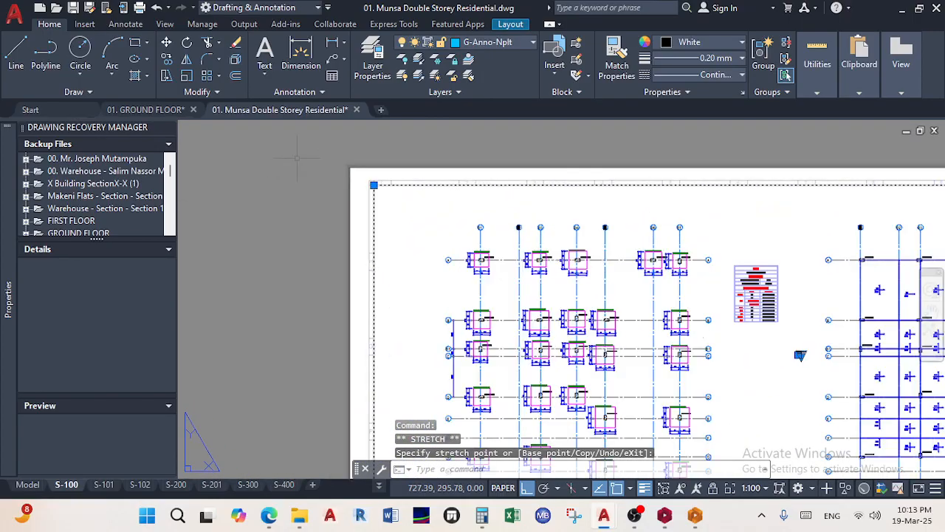
{"action": "scroll", "coordinate": [499, 245], "scroll_direction": "down", "scroll_amount": 8}
{"action": "middle_click_drag", "start_coordinate": [504, 224], "coordinate": [495, 225]}
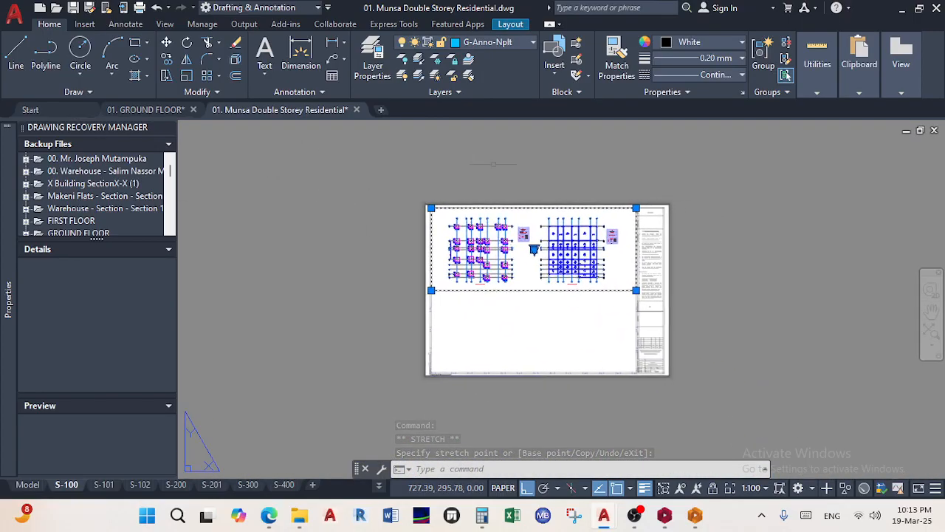
Copy the viewport from its upper-right corner to make a duplicate below it
{"action": "left_click", "coordinate": [166, 59]}
{"action": "scroll", "coordinate": [633, 211], "scroll_direction": "up", "scroll_amount": 10}
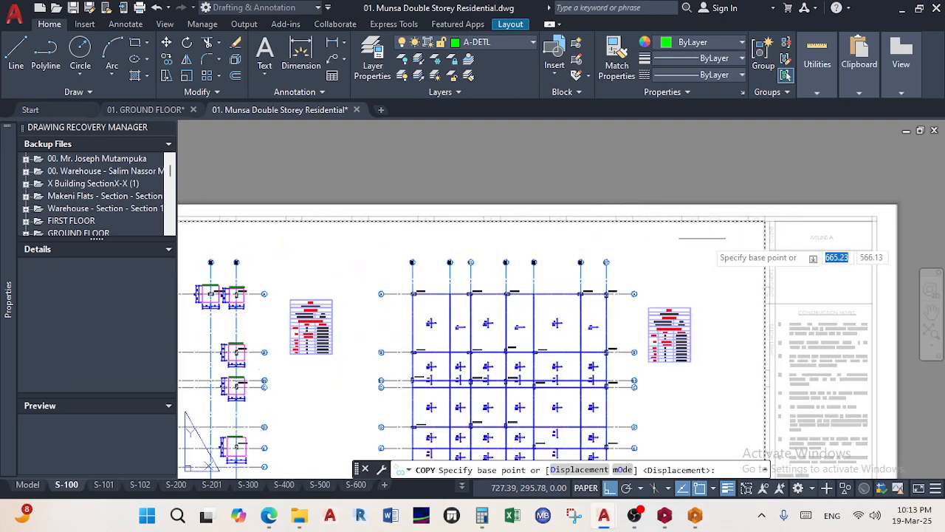
{"action": "left_click", "coordinate": [590, 155]}
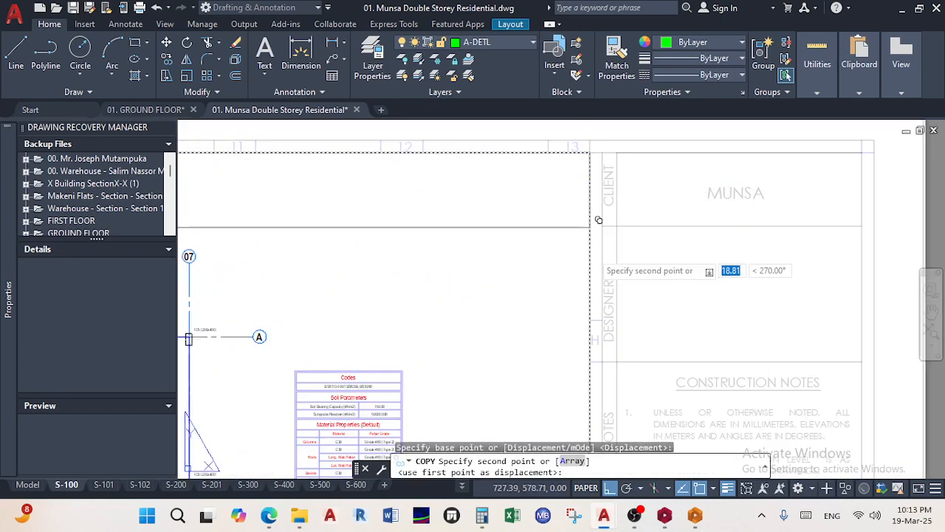
{"action": "scroll", "coordinate": [589, 236], "scroll_direction": "down", "scroll_amount": 8}
{"action": "scroll", "coordinate": [590, 365], "scroll_direction": "up", "scroll_amount": 5}
{"action": "scroll", "coordinate": [590, 365], "scroll_direction": "up", "scroll_amount": 2}
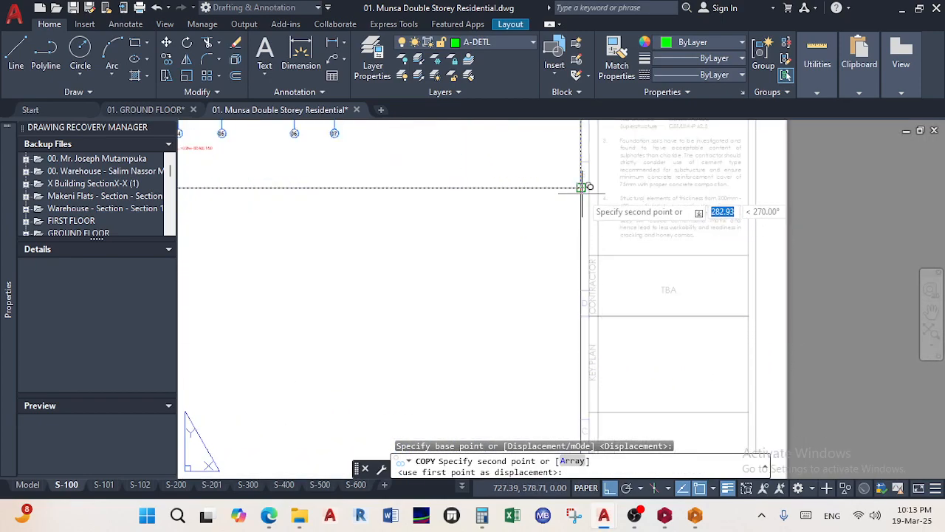
{"action": "scroll", "coordinate": [525, 272], "scroll_direction": "down", "scroll_amount": 8}
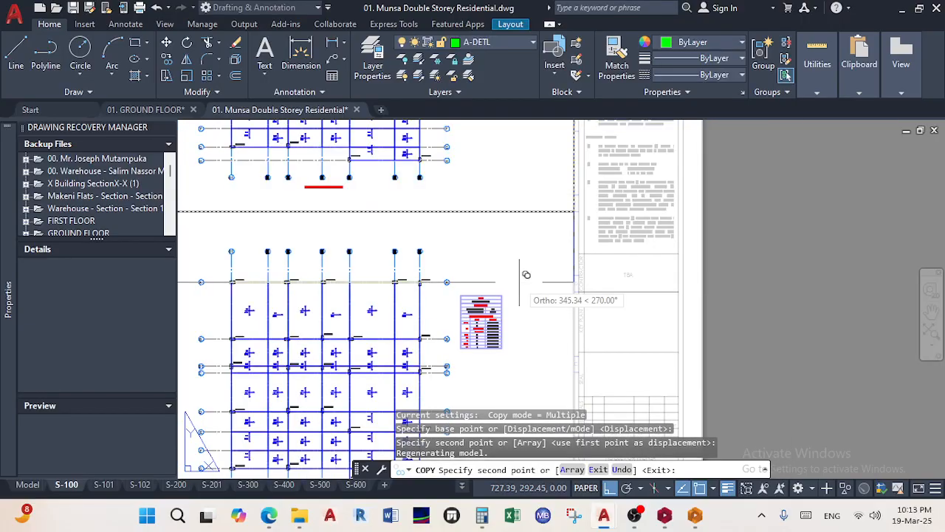
{"action": "right_click", "coordinate": [576, 313]}
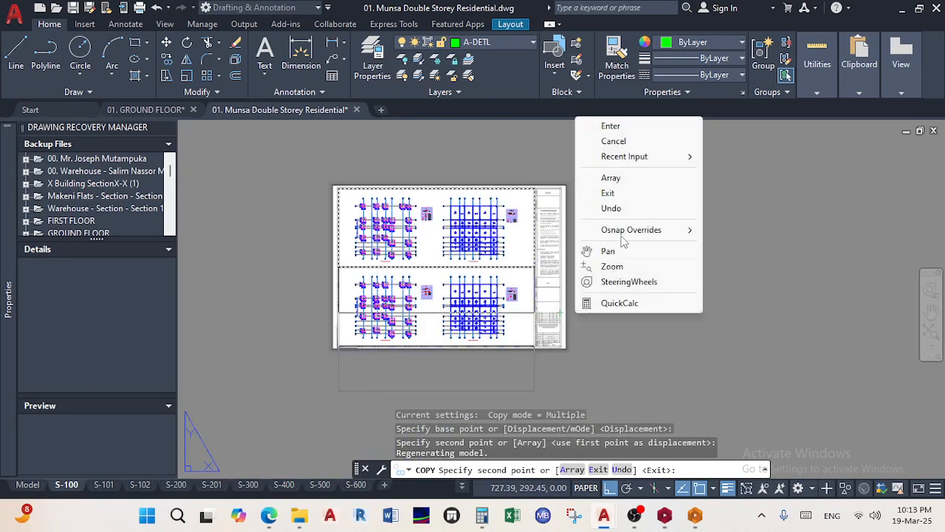
{"action": "left_click", "coordinate": [629, 129]}
Pan inside the lower viewport to show the red-bordered plan sheets
{"action": "middle_click_drag", "start_coordinate": [405, 301], "coordinate": [481, 304]}
{"action": "scroll", "coordinate": [479, 305], "scroll_direction": "up", "scroll_amount": 2}
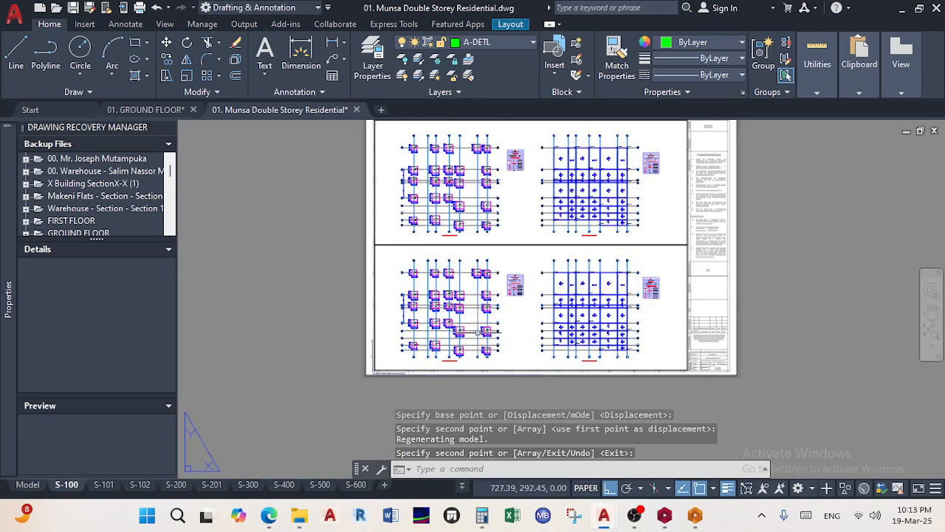
{"action": "double_click", "coordinate": [524, 325]}
{"action": "middle_click_drag", "start_coordinate": [619, 317], "coordinate": [215, 313]}
In model space, crossing-select the title-block objects and delete them
{"action": "double_click", "coordinate": [253, 312]}
{"action": "left_click", "coordinate": [40, 481]}
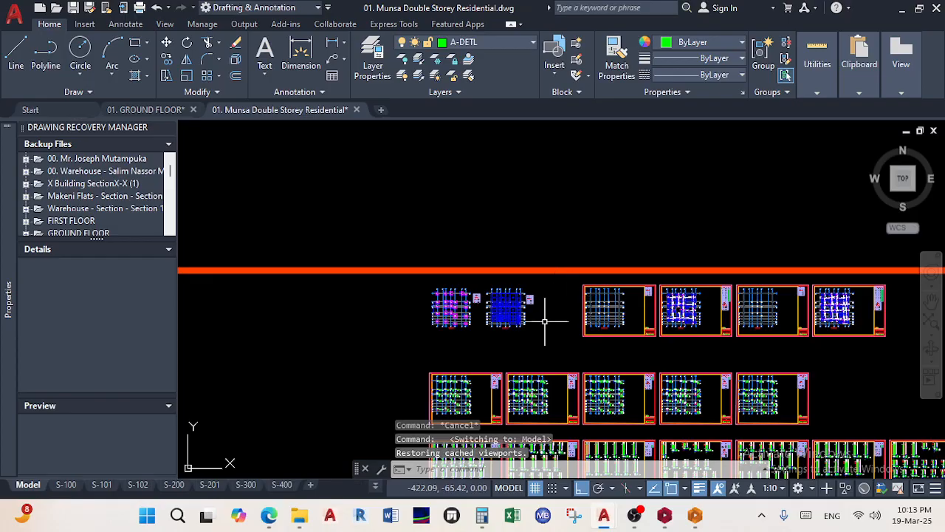
{"action": "scroll", "coordinate": [668, 324], "scroll_direction": "up", "scroll_amount": 4}
{"action": "middle_click_drag", "start_coordinate": [667, 323], "coordinate": [611, 300]}
{"action": "scroll", "coordinate": [584, 339], "scroll_direction": "up", "scroll_amount": 4}
{"action": "left_click", "coordinate": [570, 361]}
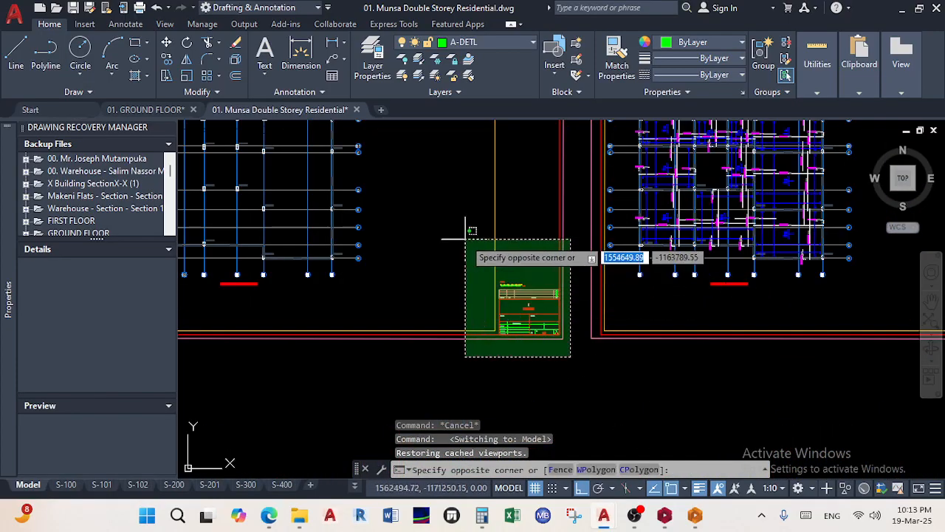
{"action": "left_click", "coordinate": [464, 238]}
{"action": "key", "text": "Delete"}
{"action": "scroll", "coordinate": [465, 238], "scroll_direction": "down", "scroll_amount": 5}
{"action": "scroll", "coordinate": [549, 263], "scroll_direction": "up", "scroll_amount": 5}
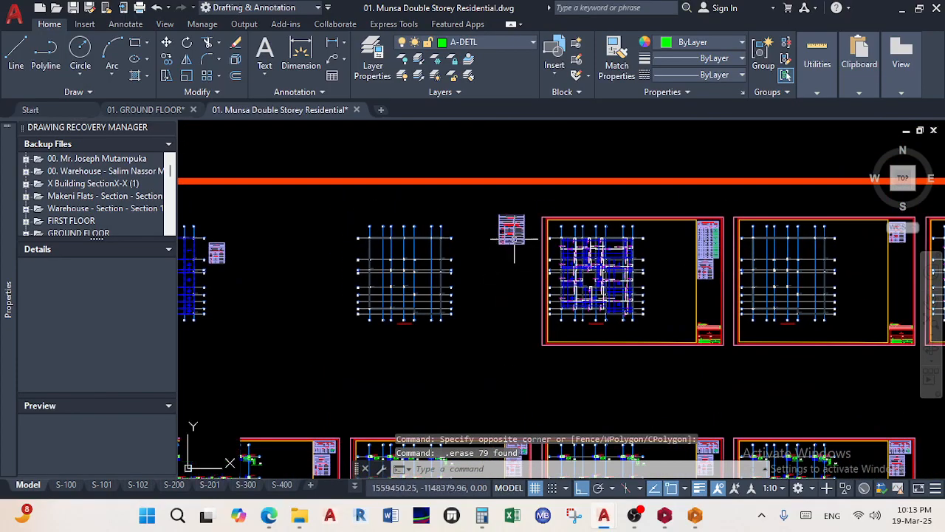
Move the codes and soil parameters table from its top-left corner with Ortho off
{"action": "left_click", "coordinate": [472, 161]}
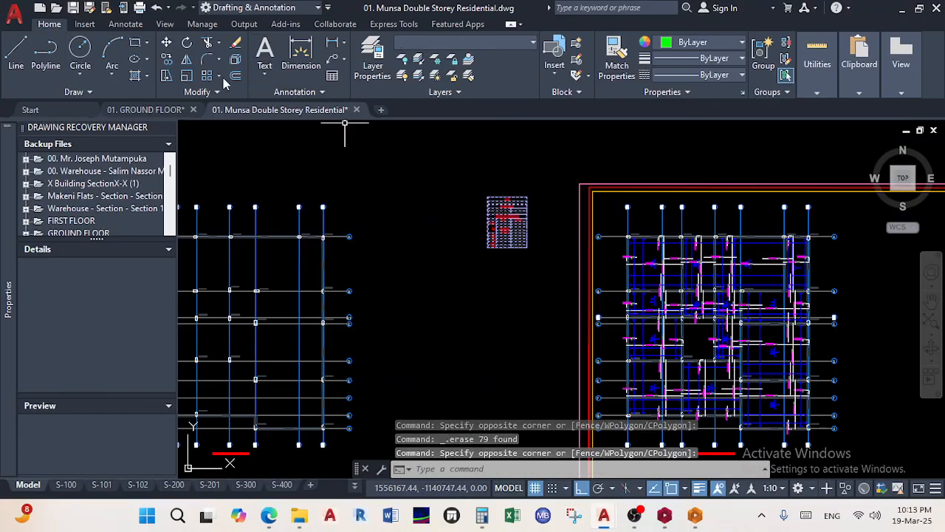
{"action": "left_click", "coordinate": [167, 43]}
{"action": "scroll", "coordinate": [533, 213], "scroll_direction": "up", "scroll_amount": 5}
{"action": "left_click", "coordinate": [353, 146]}
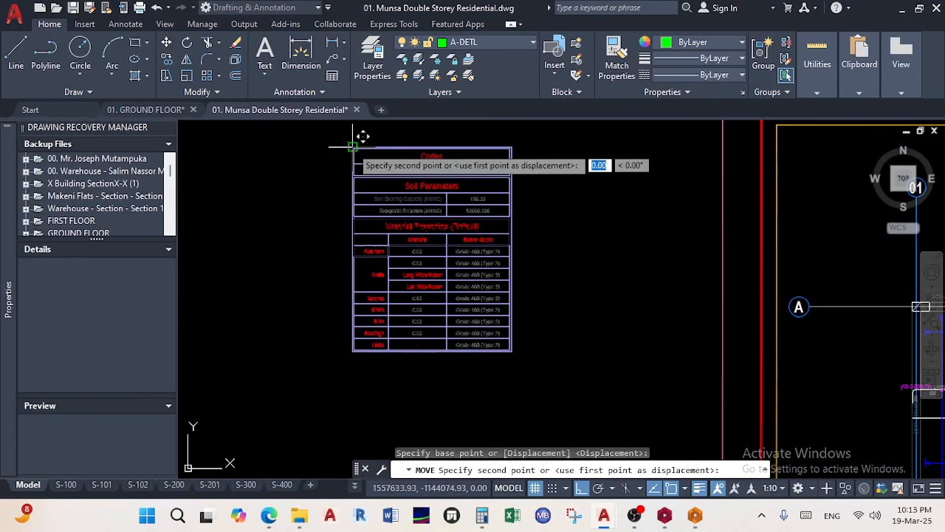
{"action": "scroll", "coordinate": [362, 148], "scroll_direction": "down", "scroll_amount": 7}
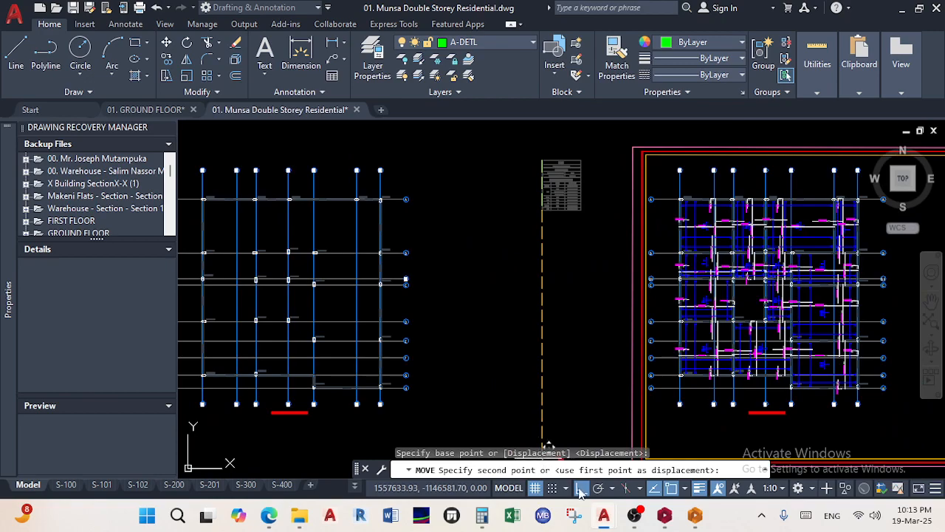
{"action": "left_click", "coordinate": [580, 488]}
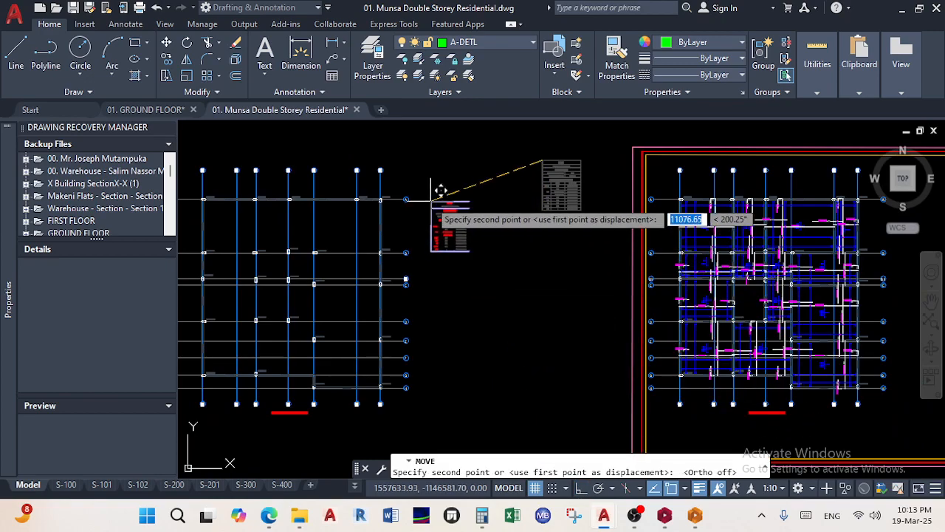
{"action": "scroll", "coordinate": [421, 232], "scroll_direction": "down", "scroll_amount": 4}
{"action": "scroll", "coordinate": [660, 305], "scroll_direction": "up", "scroll_amount": 4}
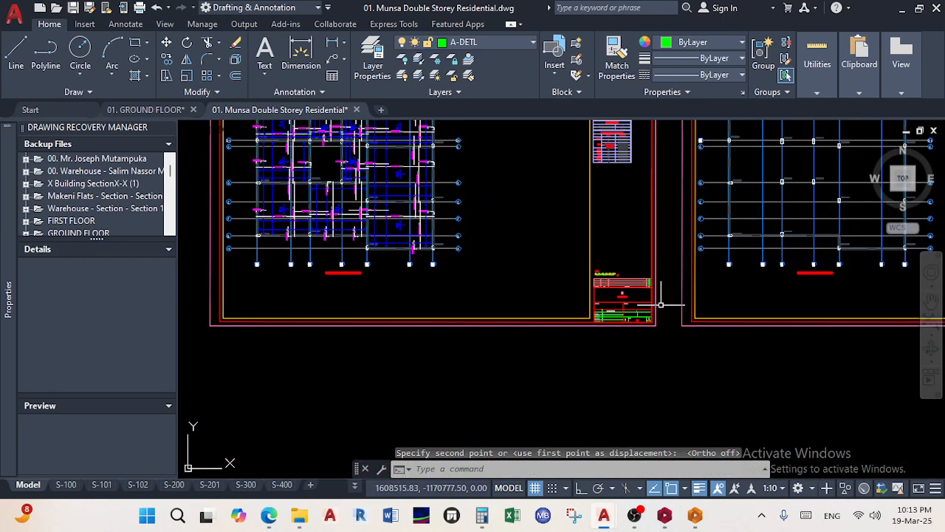
{"action": "scroll", "coordinate": [669, 344], "scroll_direction": "down", "scroll_amount": 3}
{"action": "scroll", "coordinate": [642, 342], "scroll_direction": "up", "scroll_amount": 5}
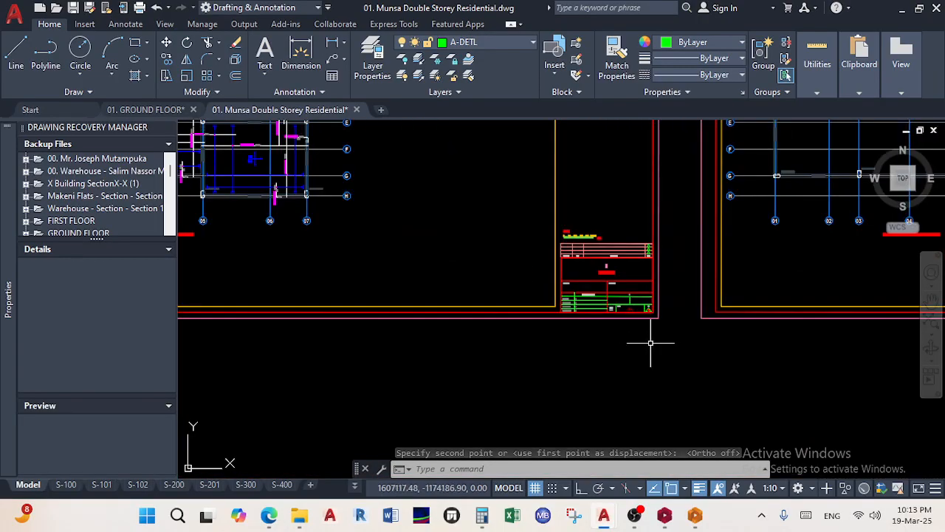
Delete the old sheet frame and title block
{"action": "left_click", "coordinate": [668, 340]}
{"action": "left_click", "coordinate": [536, 194]}
{"action": "key", "text": "Delete"}
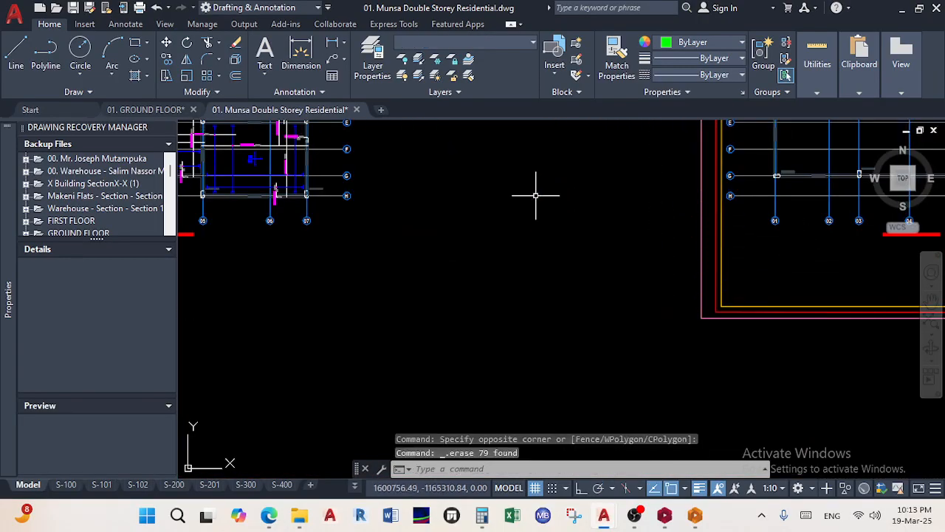
{"action": "scroll", "coordinate": [536, 194], "scroll_direction": "down", "scroll_amount": 4}
{"action": "middle_click_drag", "start_coordinate": [548, 221], "coordinate": [597, 354]}
{"action": "scroll", "coordinate": [605, 344], "scroll_direction": "up", "scroll_amount": 5}
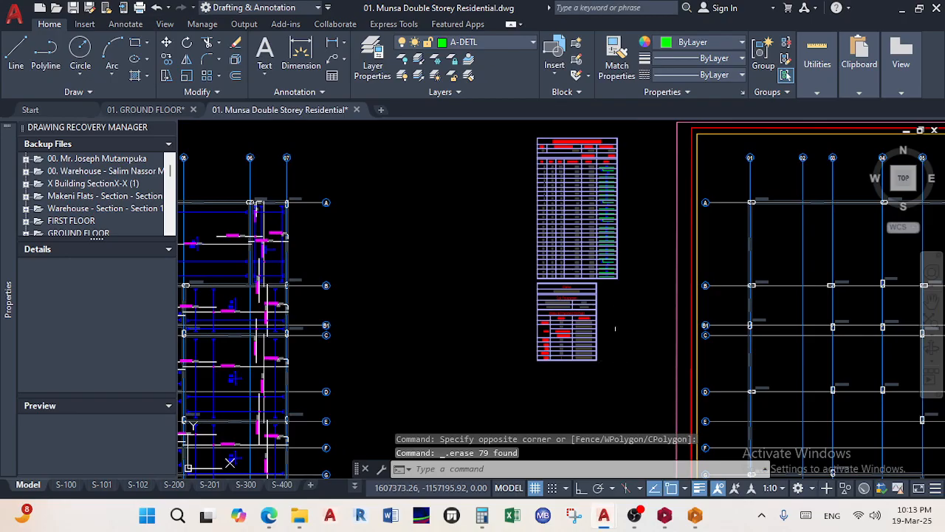
{"action": "scroll", "coordinate": [646, 322], "scroll_direction": "up", "scroll_amount": 4}
Select another schedule table and start moving it from its corner
{"action": "left_click", "coordinate": [613, 373]}
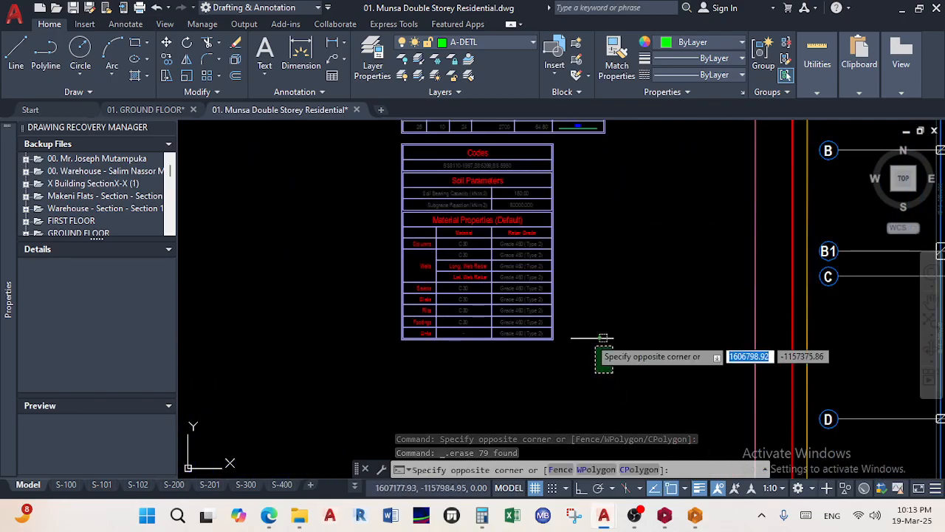
{"action": "left_click", "coordinate": [363, 143]}
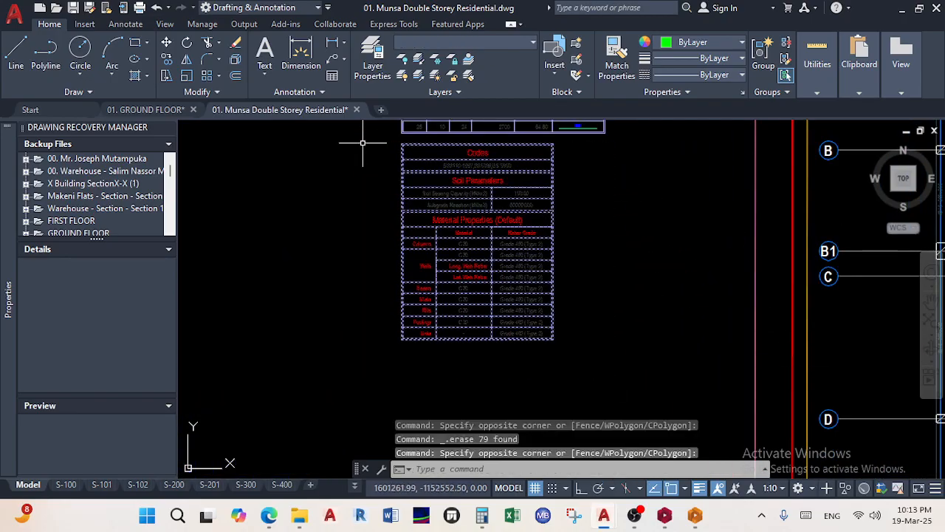
{"action": "left_click", "coordinate": [166, 43]}
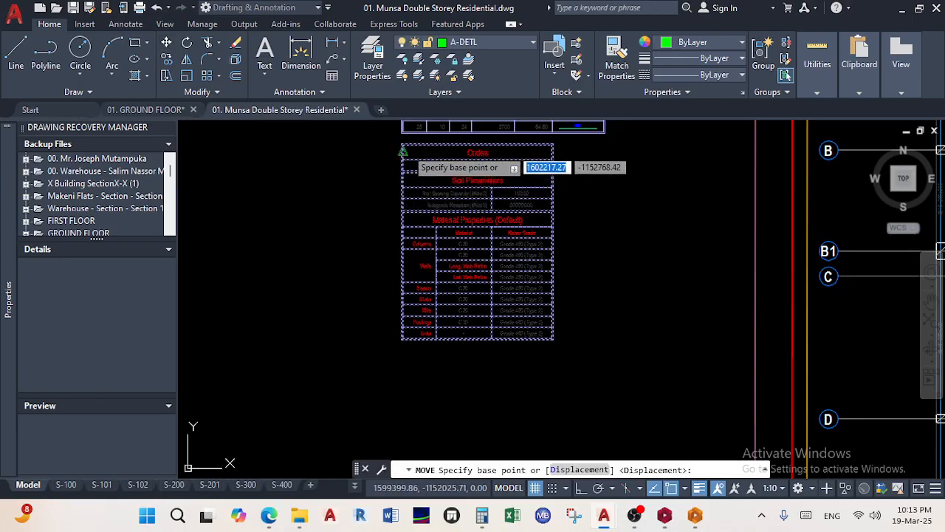
{"action": "left_click", "coordinate": [403, 144]}
{"action": "scroll", "coordinate": [385, 289], "scroll_direction": "down", "scroll_amount": 5}
{"action": "middle_click_drag", "start_coordinate": [385, 288], "coordinate": [546, 292]}
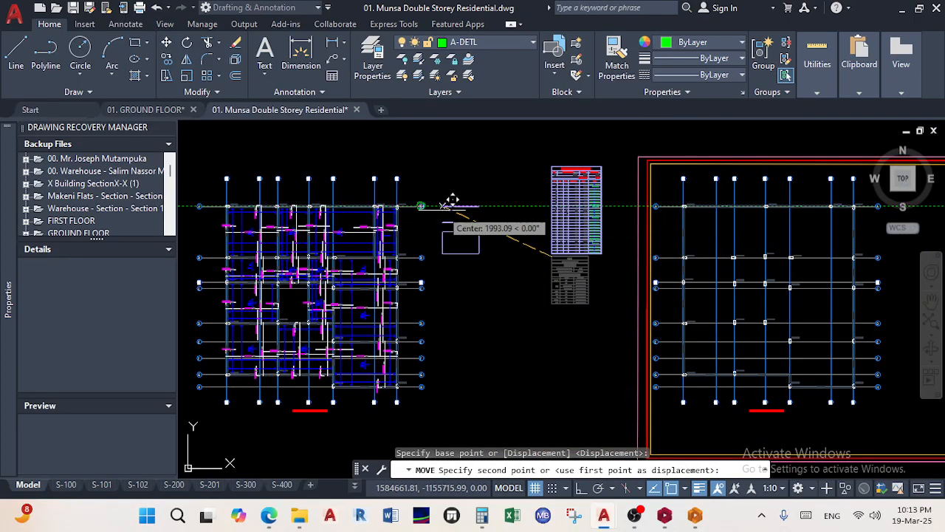
Move the next schedule table by its top-left corner to sit beside the floor plan
{"action": "left_click", "coordinate": [613, 277]}
{"action": "left_click", "coordinate": [537, 141]}
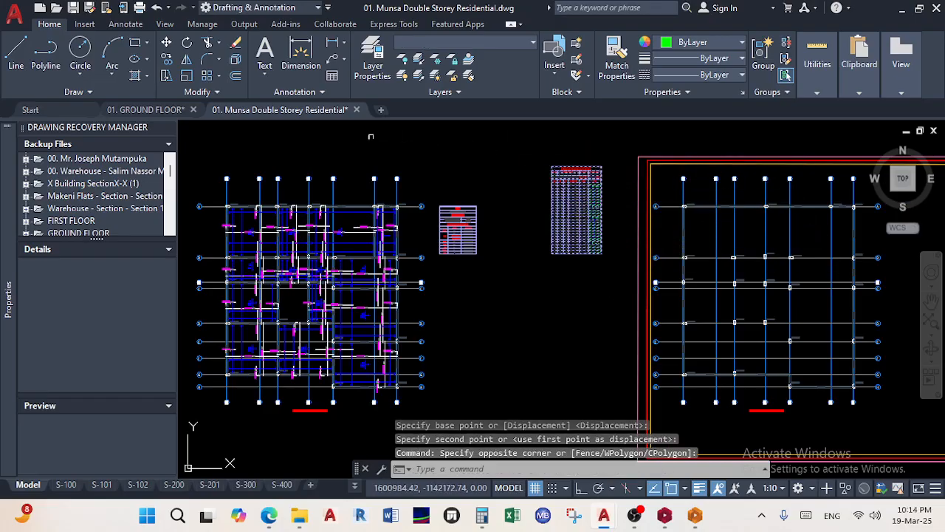
{"action": "left_click", "coordinate": [168, 48]}
{"action": "scroll", "coordinate": [574, 173], "scroll_direction": "up", "scroll_amount": 5}
{"action": "left_click", "coordinate": [484, 149]}
{"action": "scroll", "coordinate": [490, 276], "scroll_direction": "down", "scroll_amount": 5}
{"action": "scroll", "coordinate": [495, 264], "scroll_direction": "up", "scroll_amount": 3}
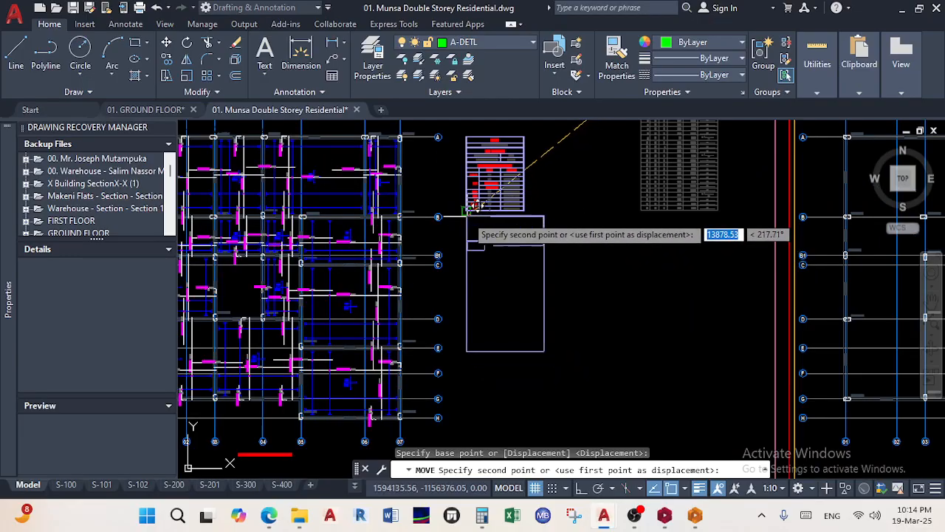
{"action": "left_click", "coordinate": [477, 242]}
{"action": "scroll", "coordinate": [565, 316], "scroll_direction": "down", "scroll_amount": 2}
{"action": "scroll", "coordinate": [565, 316], "scroll_direction": "down", "scroll_amount": 3}
Move the floor plan and its tables from grid line 01 to their new position
{"action": "left_click", "coordinate": [574, 373]}
{"action": "left_click", "coordinate": [420, 239]}
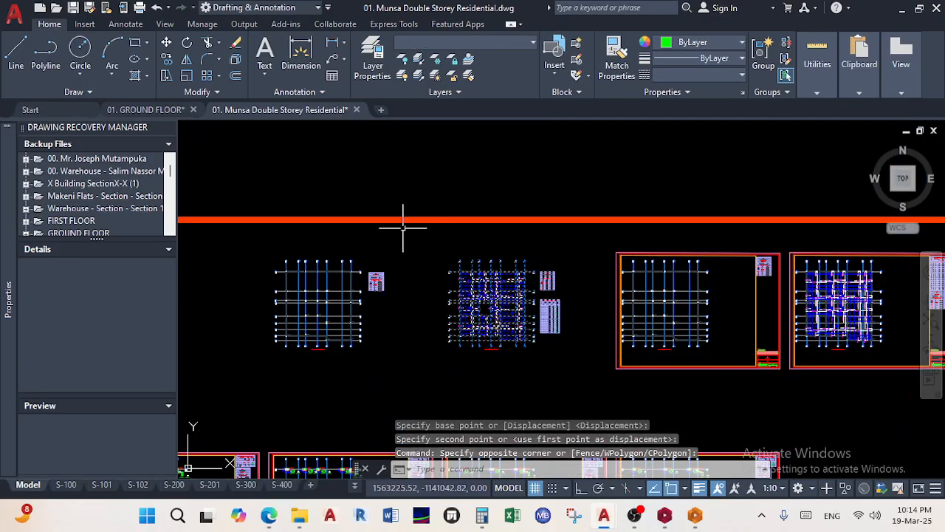
{"action": "key", "text": "m"}
{"action": "key", "text": "Return"}
{"action": "scroll", "coordinate": [454, 262], "scroll_direction": "up", "scroll_amount": 5}
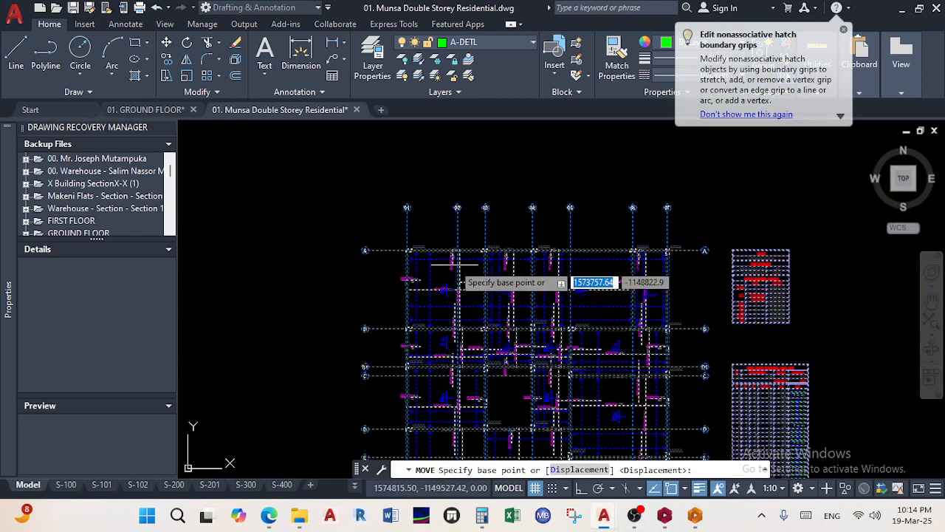
{"action": "scroll", "coordinate": [410, 221], "scroll_direction": "up", "scroll_amount": 5}
{"action": "left_click", "coordinate": [397, 183]}
{"action": "scroll", "coordinate": [325, 204], "scroll_direction": "down", "scroll_amount": 5}
{"action": "middle_click_drag", "start_coordinate": [327, 206], "coordinate": [559, 245]}
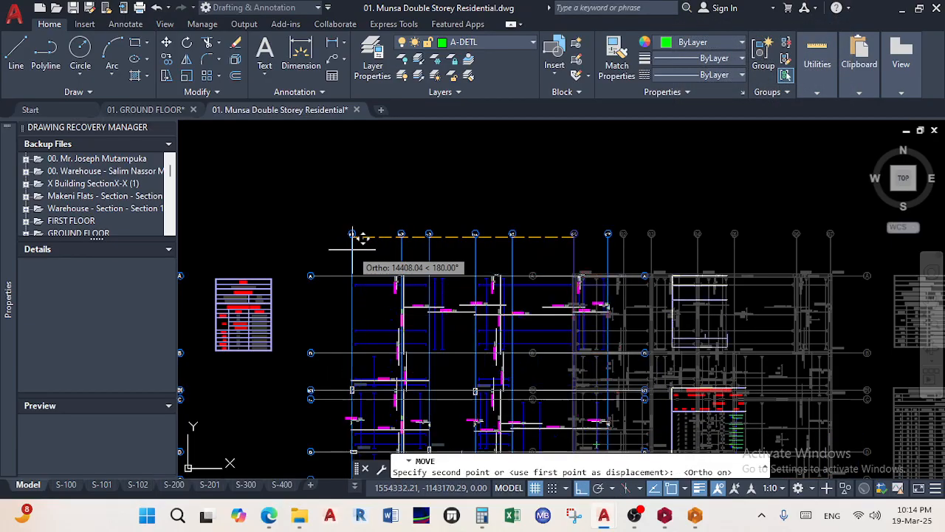
{"action": "left_click", "coordinate": [360, 249]}
{"action": "scroll", "coordinate": [392, 266], "scroll_direction": "down", "scroll_amount": 6}
On the S-100 sheet, nudge the plan slightly inside the lower viewport
{"action": "middle_click_drag", "start_coordinate": [421, 268], "coordinate": [514, 241]}
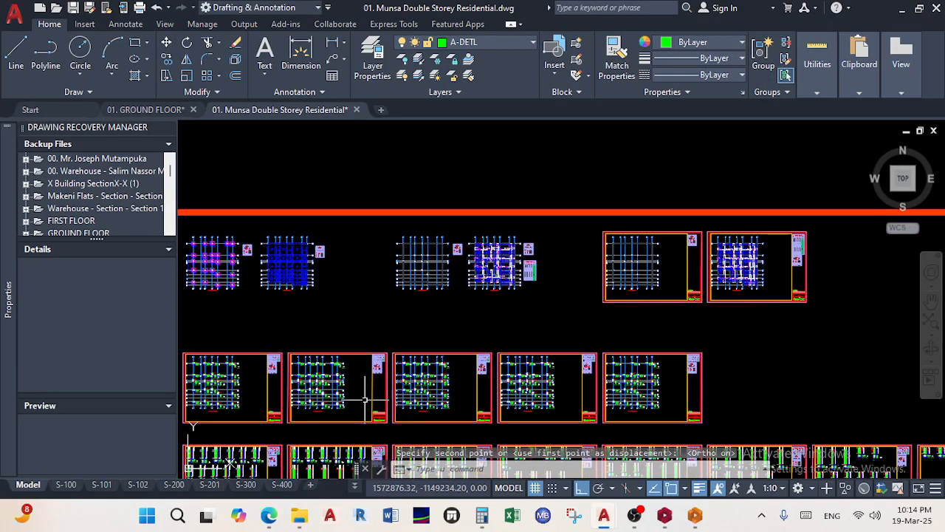
{"action": "left_click", "coordinate": [68, 485]}
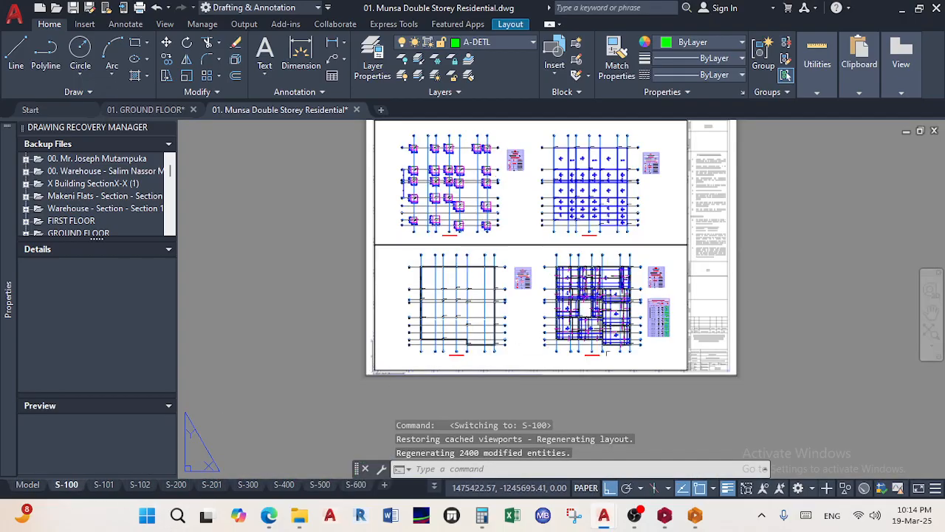
{"action": "double_click", "coordinate": [659, 361]}
{"action": "middle_click_drag", "start_coordinate": [662, 358], "coordinate": [662, 359]}
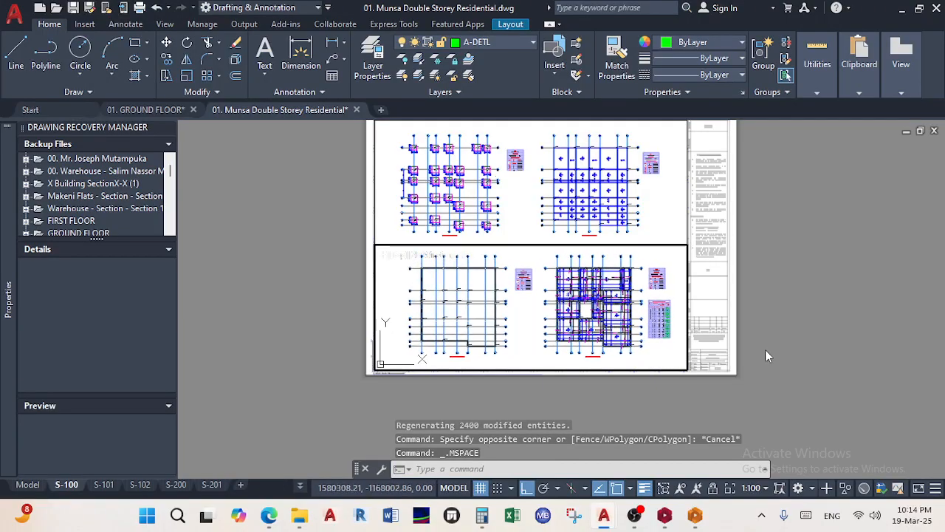
{"action": "double_click", "coordinate": [829, 347]}
{"action": "scroll", "coordinate": [723, 365], "scroll_direction": "down", "scroll_amount": 2}
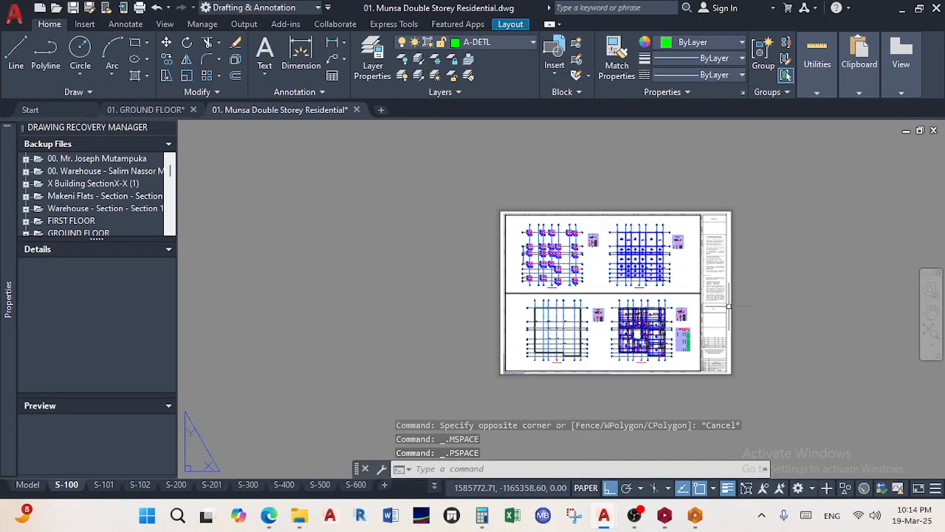
{"action": "scroll", "coordinate": [722, 365], "scroll_direction": "up", "scroll_amount": 8}
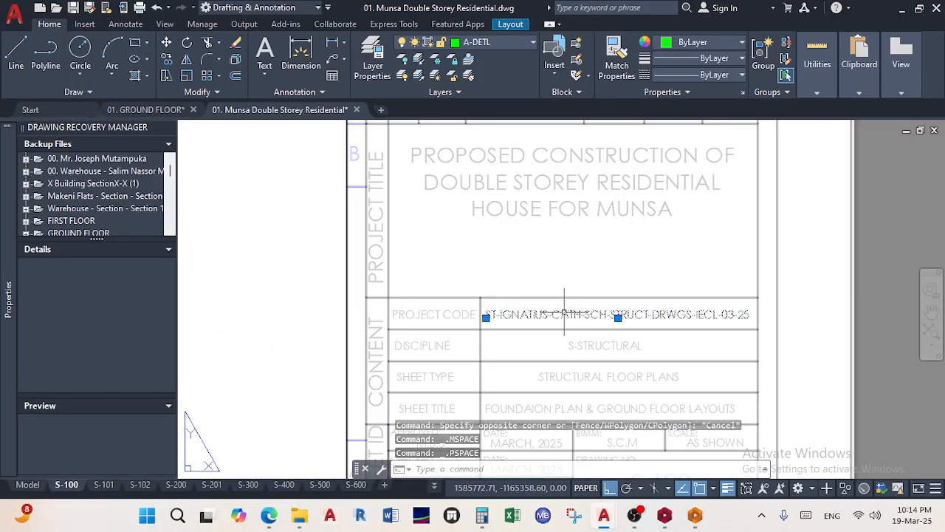
Change the title-block project code to 'MUNSA-STRCUT-DRWGS-IECL-19/03/25'
{"action": "double_click", "coordinate": [564, 314]}
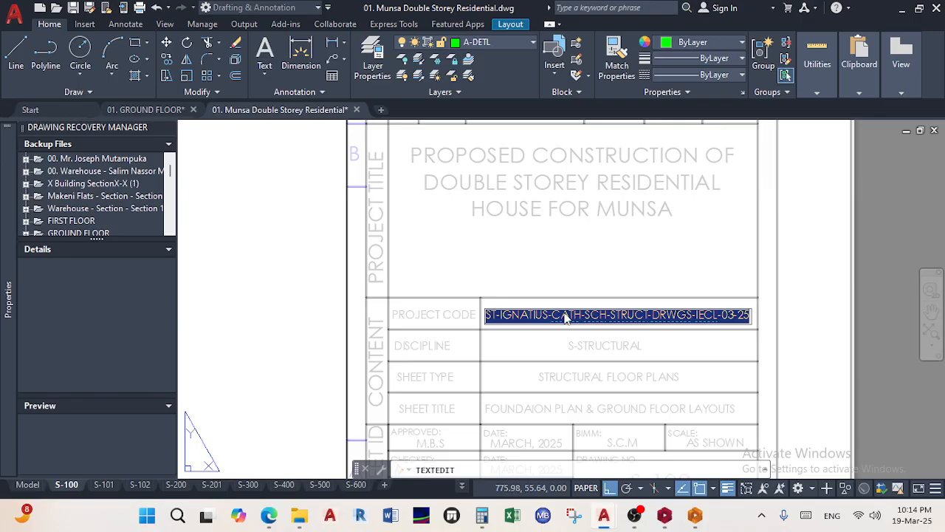
{"action": "type", "text": "MUNSA-STRCUT."}
{"action": "key", "text": "BackSpace"}
{"action": "type", "text": "-D"}
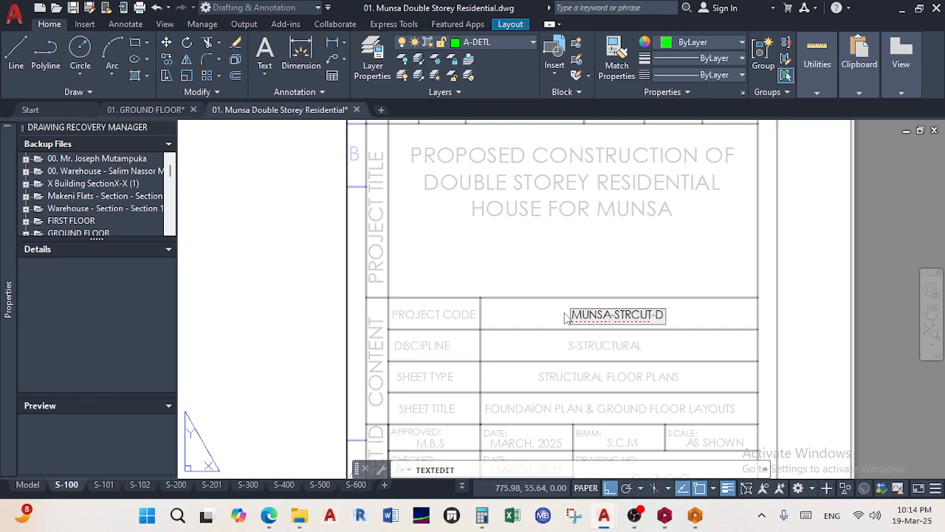
{"action": "type", "text": "RWGS-IECL"}
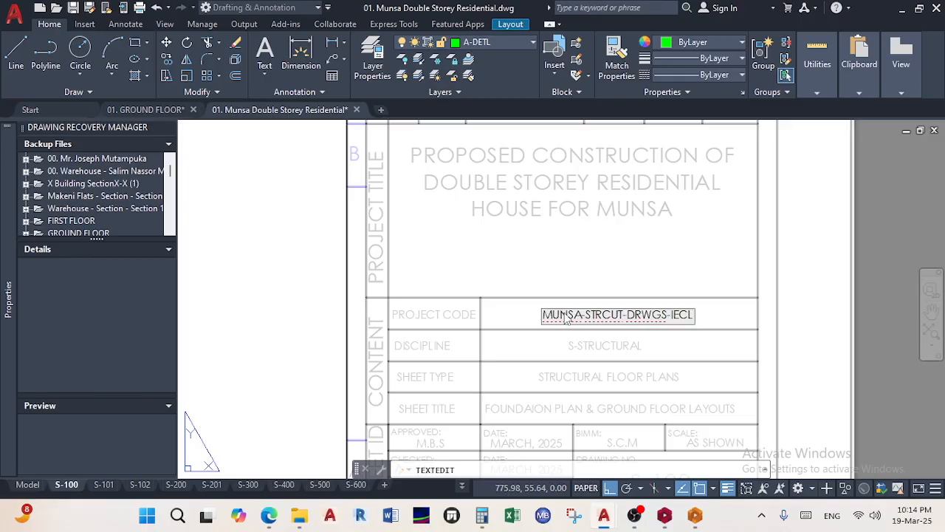
{"action": "type", "text": "-"}
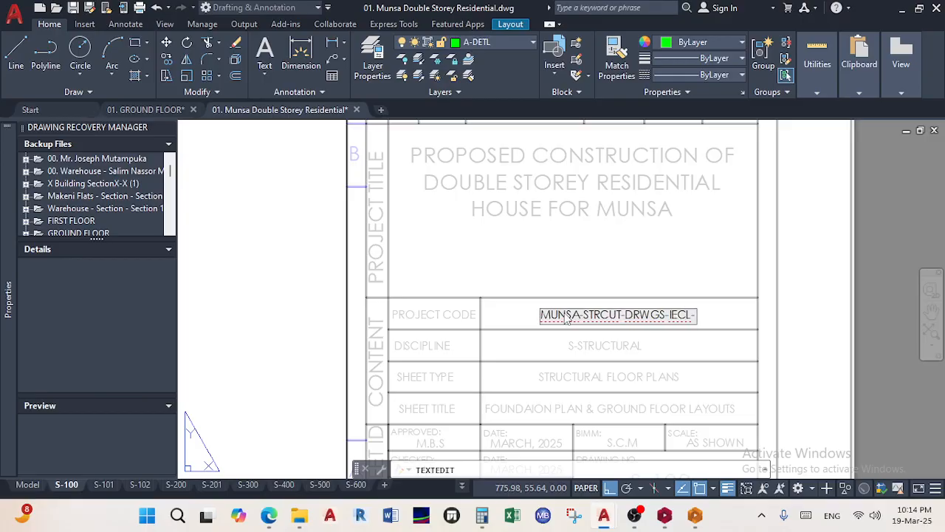
{"action": "type", "text": "19"}
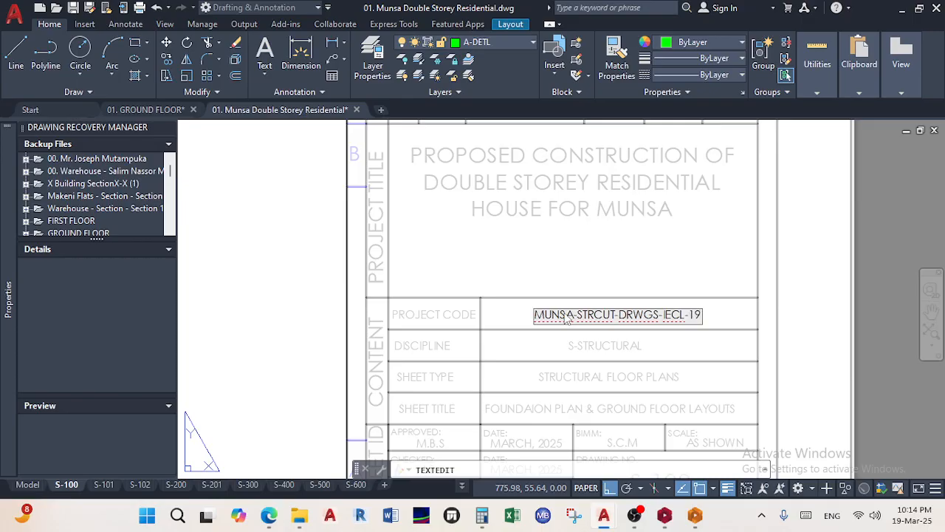
{"action": "type", "text": "/03/"}
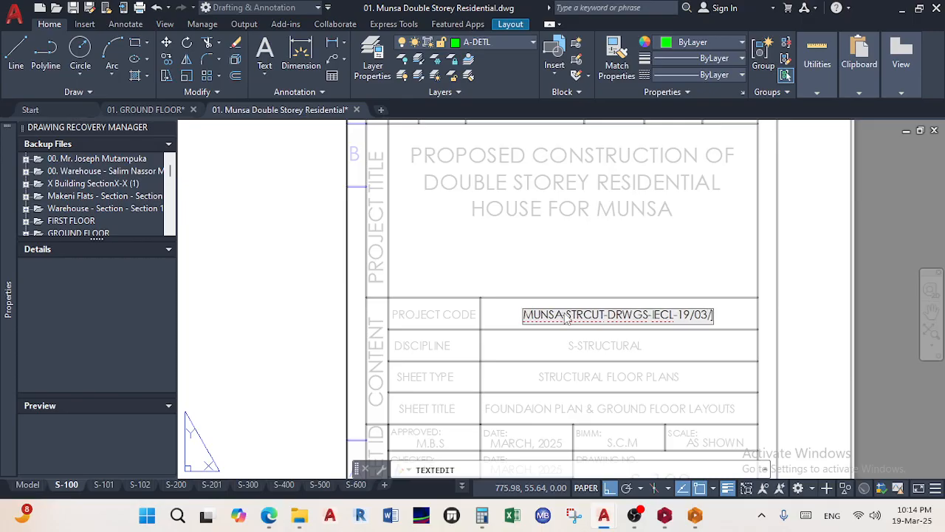
{"action": "type", "text": "25"}
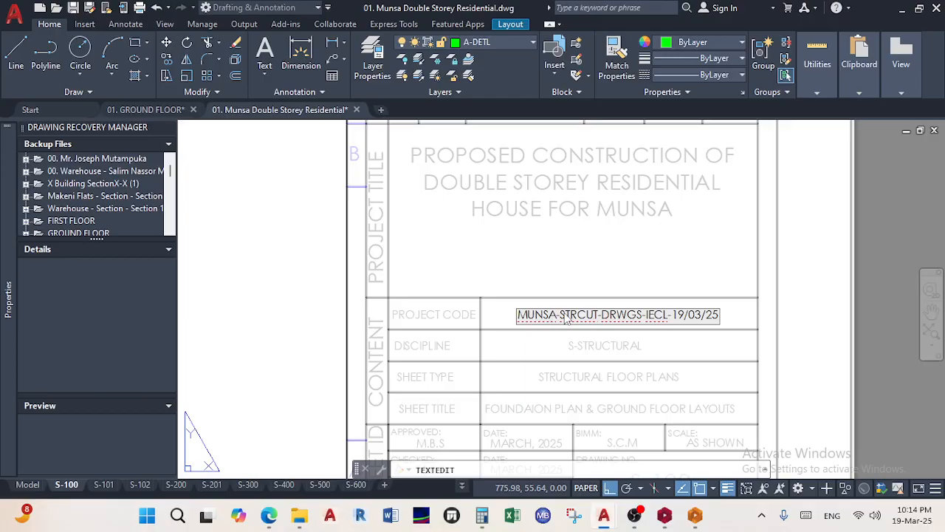
Fill in the CHECKED and APPROVED initials in the title block
{"action": "left_click", "coordinate": [588, 257]}
{"action": "middle_click_drag", "start_coordinate": [596, 435], "coordinate": [567, 353]}
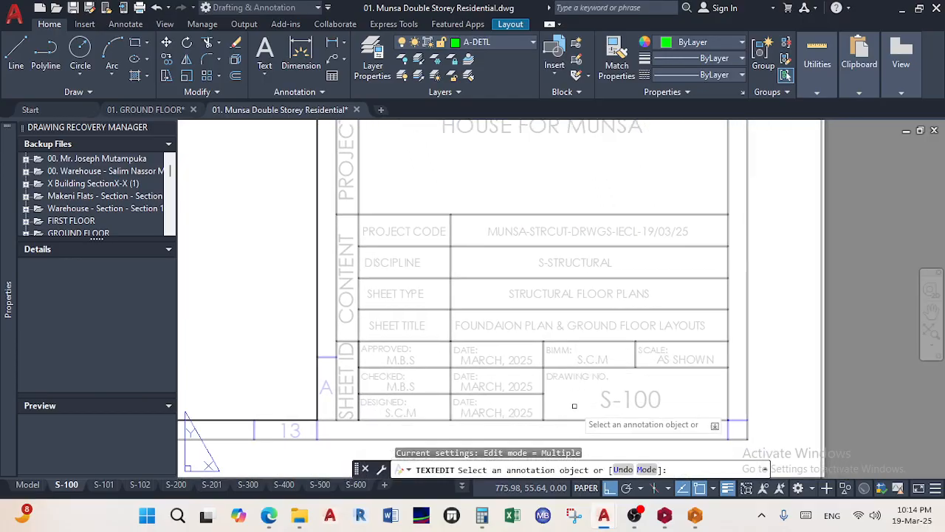
{"action": "left_click", "coordinate": [401, 388]}
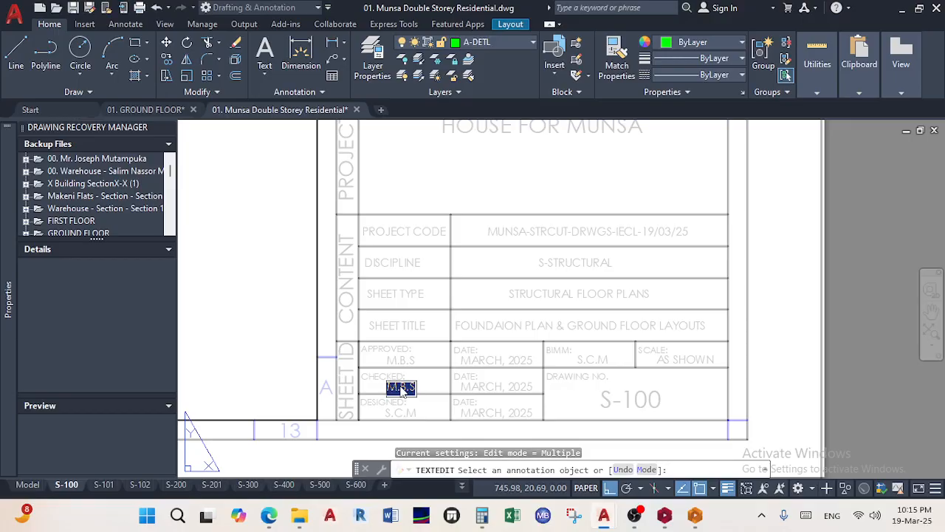
{"action": "type", "text": "M.C"}
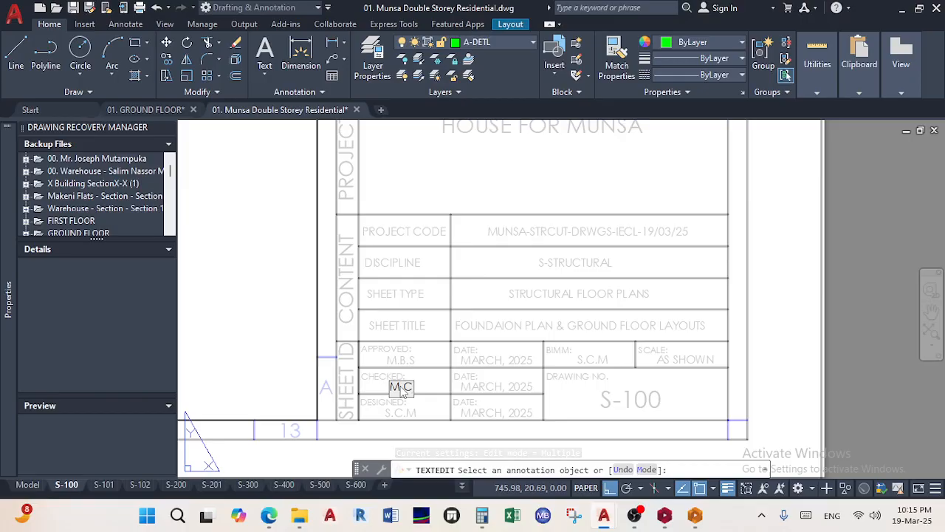
{"action": "left_click", "coordinate": [425, 367]}
{"action": "left_click", "coordinate": [397, 362]}
{"action": "type", "text": "M"}
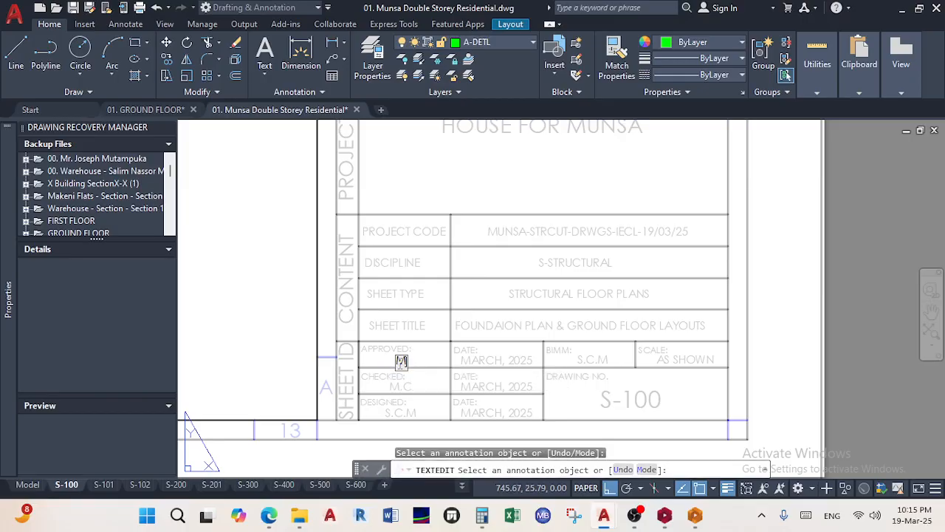
{"action": "type", "text": ".C"}
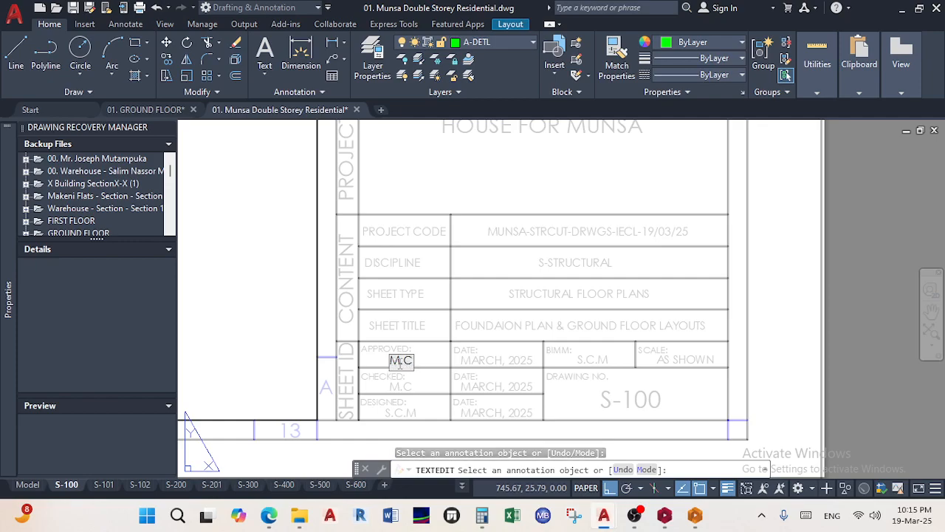
{"action": "left_click", "coordinate": [658, 399]}
{"action": "right_click", "coordinate": [711, 408]}
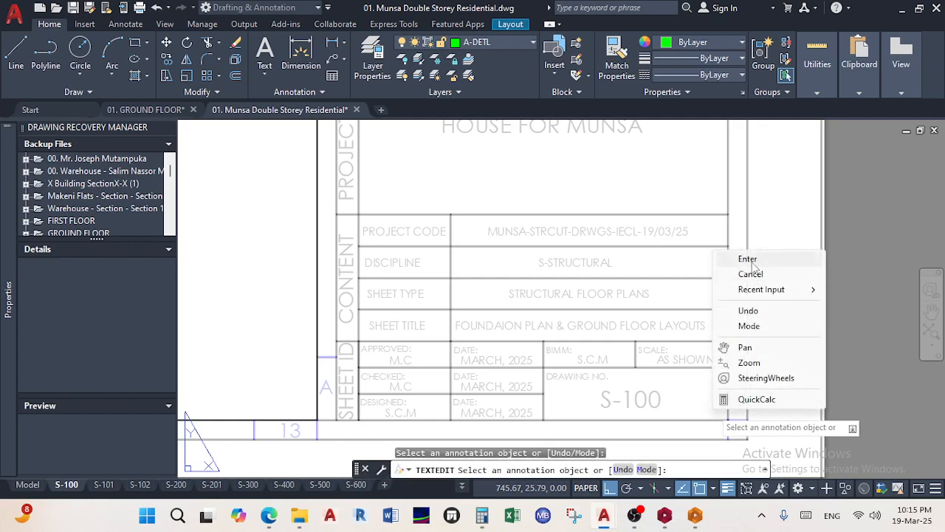
{"action": "left_click", "coordinate": [747, 258]}
Review the whole S-100 sheet and shift the lower two plans slightly in their viewport
{"action": "scroll", "coordinate": [515, 141], "scroll_direction": "down", "scroll_amount": 3}
{"action": "middle_click_drag", "start_coordinate": [515, 141], "coordinate": [467, 421]}
{"action": "scroll", "coordinate": [451, 205], "scroll_direction": "down", "scroll_amount": 5}
{"action": "middle_click_drag", "start_coordinate": [451, 204], "coordinate": [493, 374]}
{"action": "scroll", "coordinate": [489, 233], "scroll_direction": "up", "scroll_amount": 7}
{"action": "scroll", "coordinate": [489, 233], "scroll_direction": "down", "scroll_amount": 7}
{"action": "middle_click_drag", "start_coordinate": [489, 233], "coordinate": [479, 399]}
{"action": "middle_click_drag", "start_coordinate": [480, 146], "coordinate": [626, 156]}
{"action": "scroll", "coordinate": [475, 315], "scroll_direction": "up", "scroll_amount": 7}
{"action": "scroll", "coordinate": [475, 315], "scroll_direction": "down", "scroll_amount": 7}
{"action": "scroll", "coordinate": [450, 330], "scroll_direction": "down", "scroll_amount": 5}
{"action": "middle_click_drag", "start_coordinate": [450, 330], "coordinate": [539, 257]}
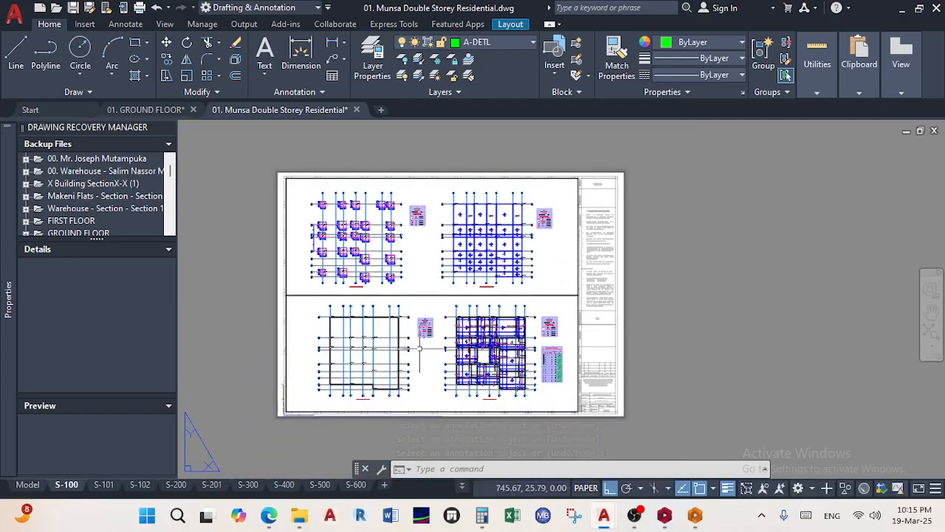
{"action": "double_click", "coordinate": [415, 369]}
{"action": "middle_click_drag", "start_coordinate": [415, 369], "coordinate": [414, 374]}
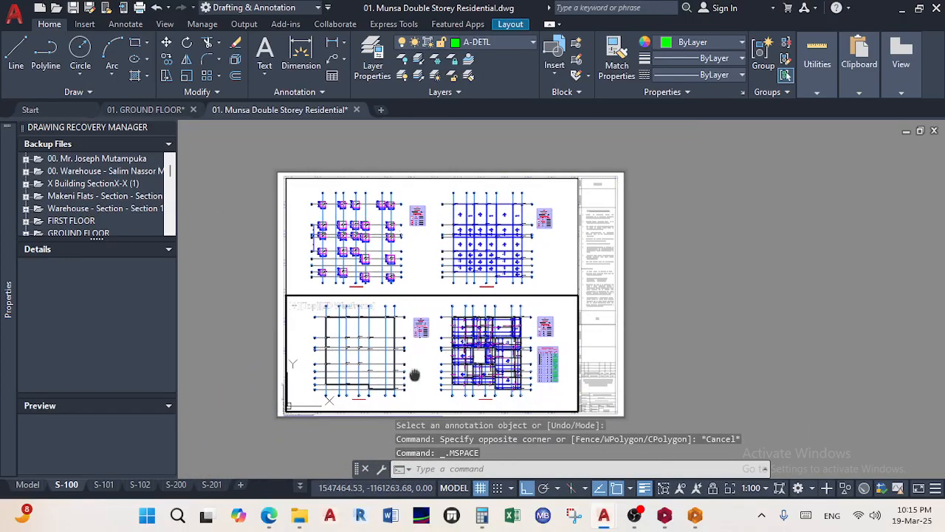
{"action": "double_click", "coordinate": [691, 319]}
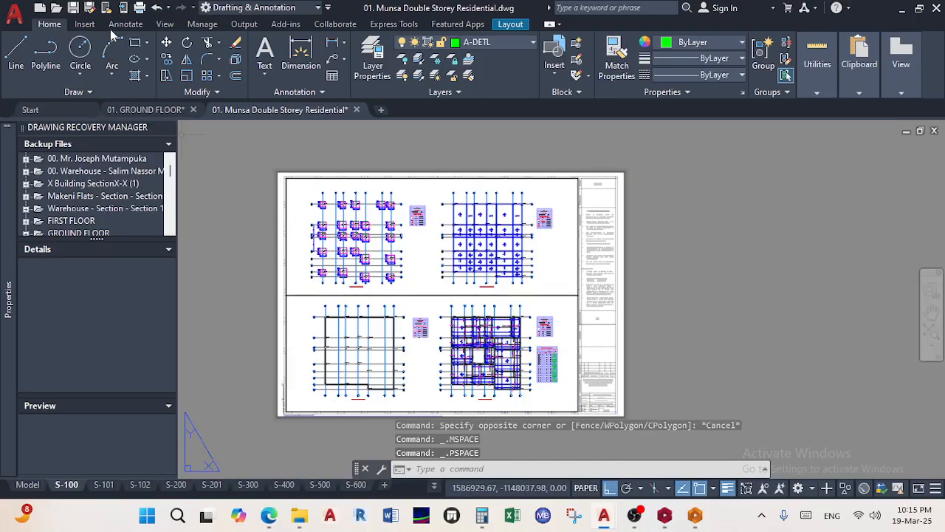
Preview the S-100 sheet plot, then go ahead with plotting it
{"action": "left_click", "coordinate": [140, 7]}
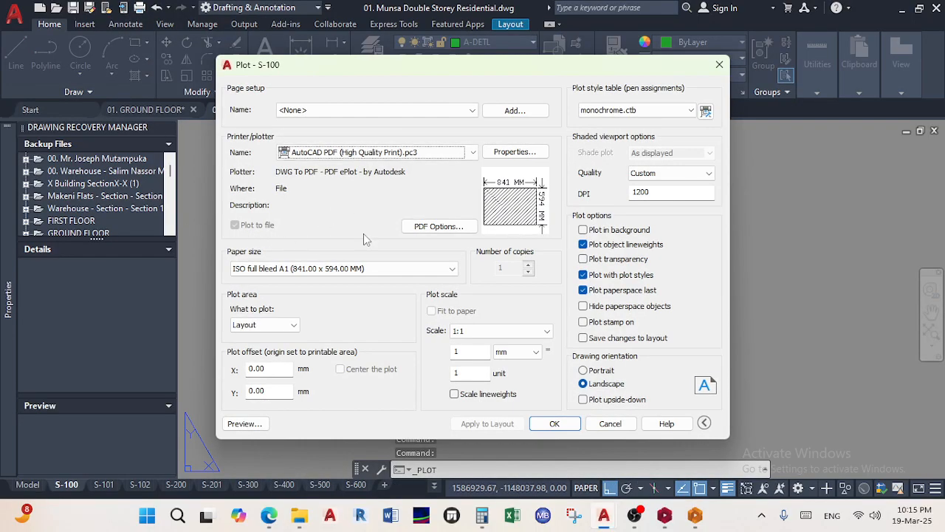
{"action": "left_click", "coordinate": [243, 424]}
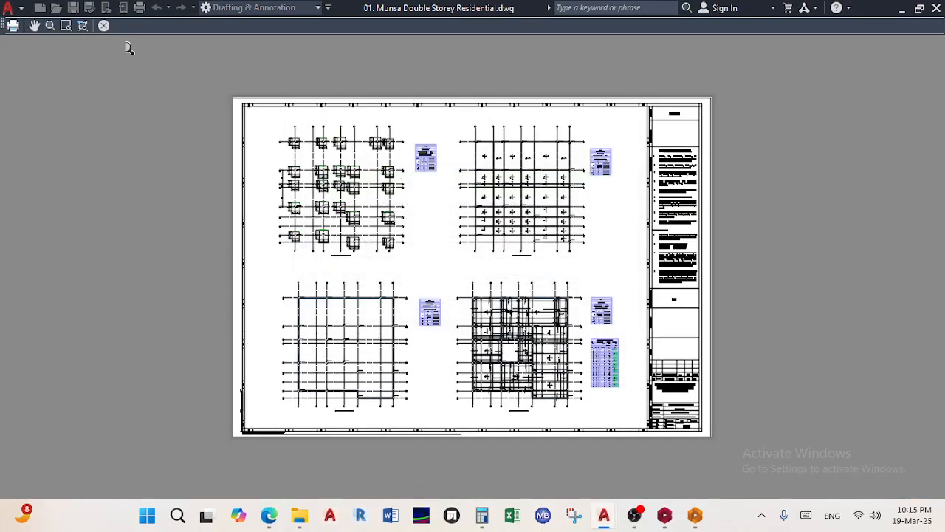
{"action": "left_click", "coordinate": [12, 25]}
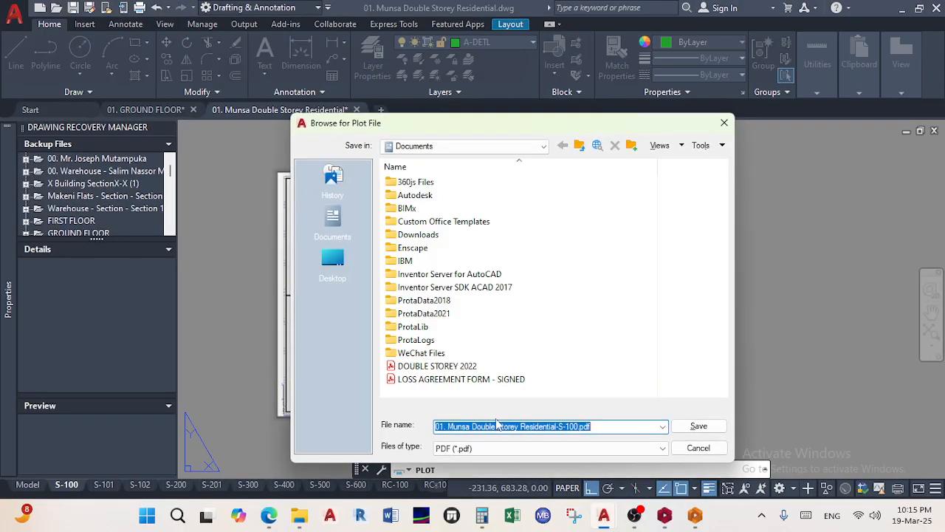
Create a new PDFs folder inside 01. Architect's Drawings as the save location
{"action": "left_click", "coordinate": [332, 260]}
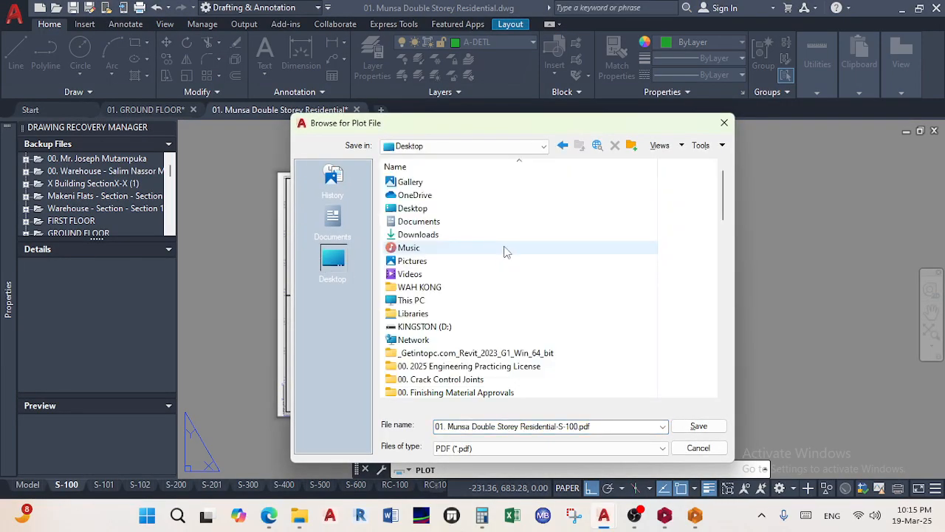
{"action": "scroll", "coordinate": [464, 348], "scroll_direction": "down", "scroll_amount": 6}
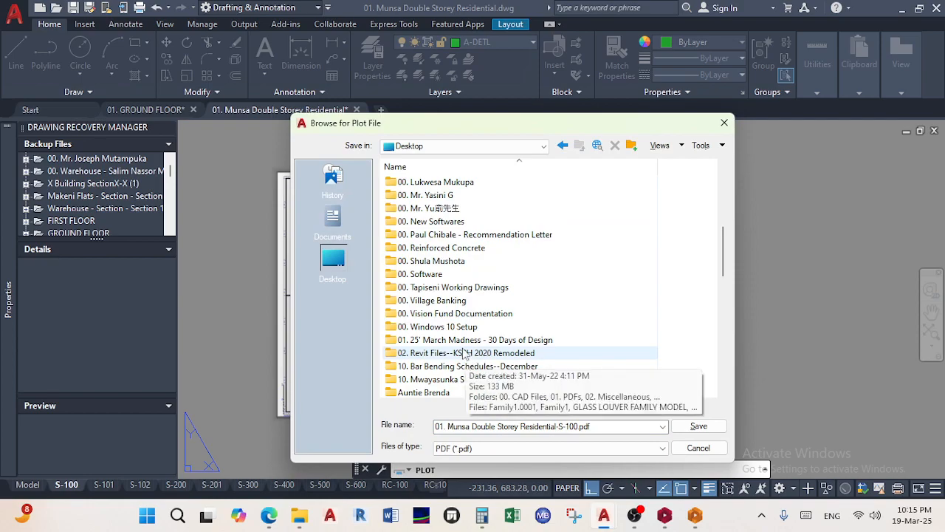
{"action": "double_click", "coordinate": [457, 340]}
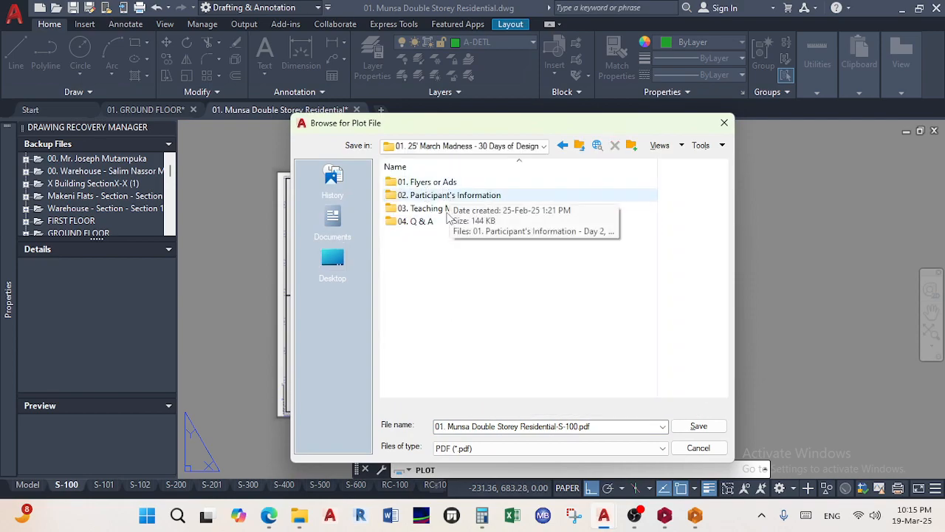
{"action": "double_click", "coordinate": [443, 210]}
{"action": "double_click", "coordinate": [436, 182]}
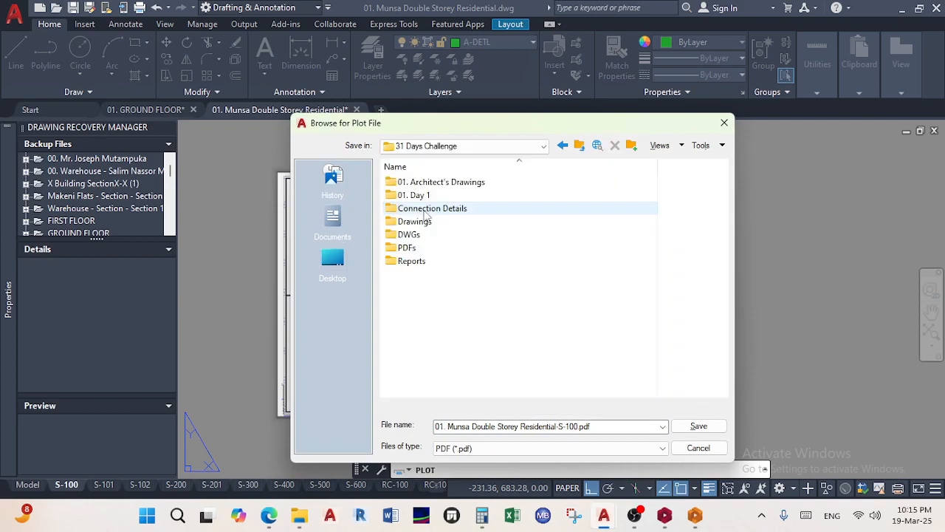
{"action": "double_click", "coordinate": [449, 183]}
{"action": "right_click", "coordinate": [458, 238]}
{"action": "mouse_move", "coordinate": [511, 363]}
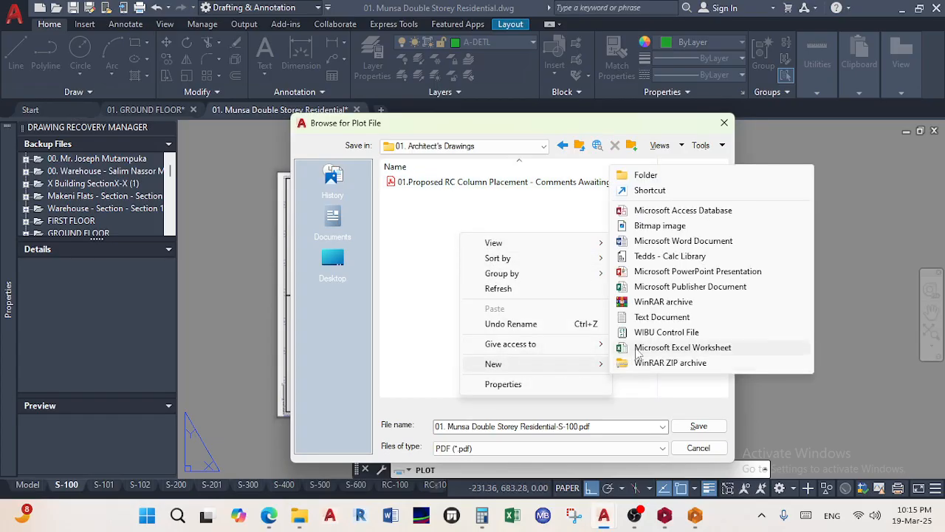
{"action": "left_click", "coordinate": [650, 175]}
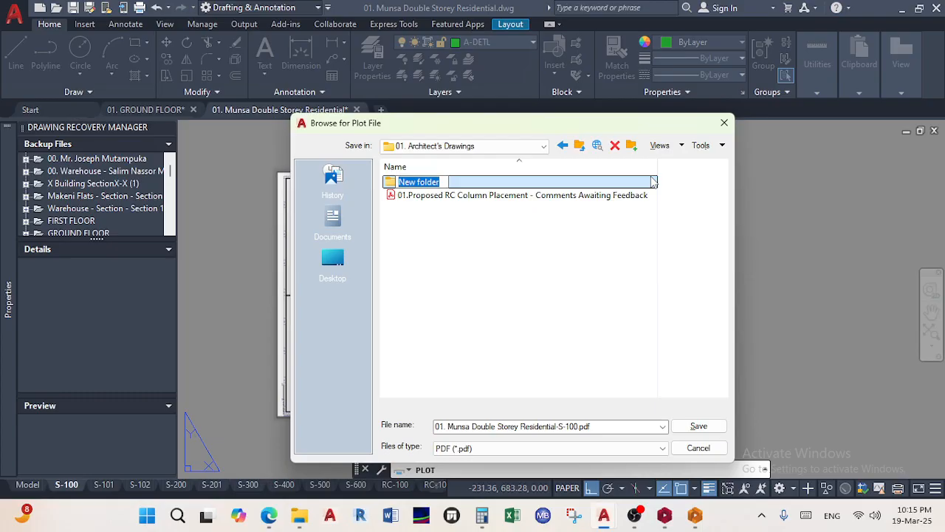
{"action": "type", "text": "PDFs"}
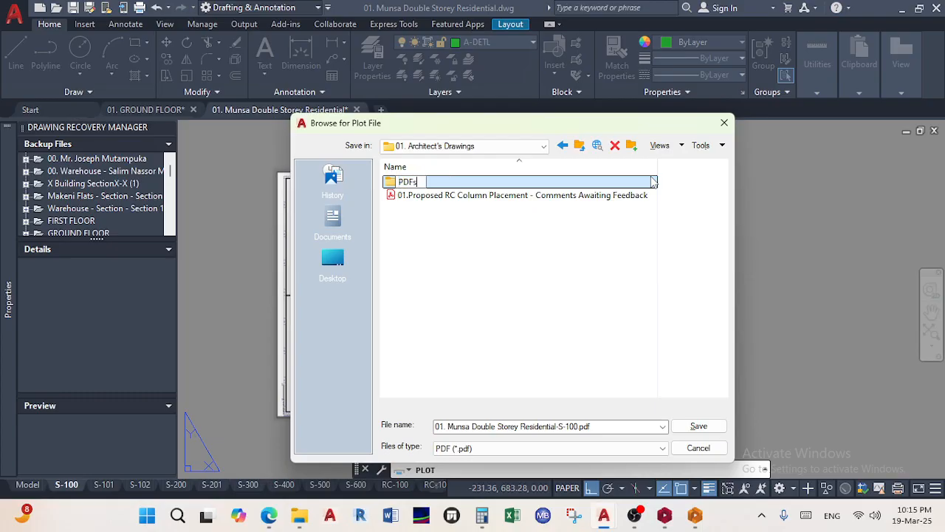
{"action": "double_click", "coordinate": [653, 182]}
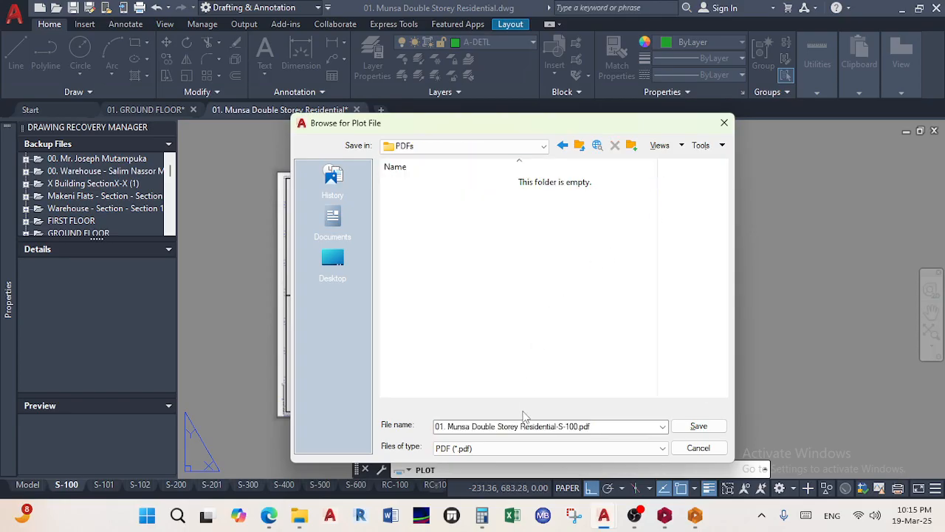
Shorten the output file name to '01. S-100.pdf' and save the plotted PDF
{"action": "left_click", "coordinate": [561, 426]}
{"action": "left_click_drag", "start_coordinate": [560, 426], "coordinate": [433, 432]}
{"action": "key", "text": "BackSpace"}
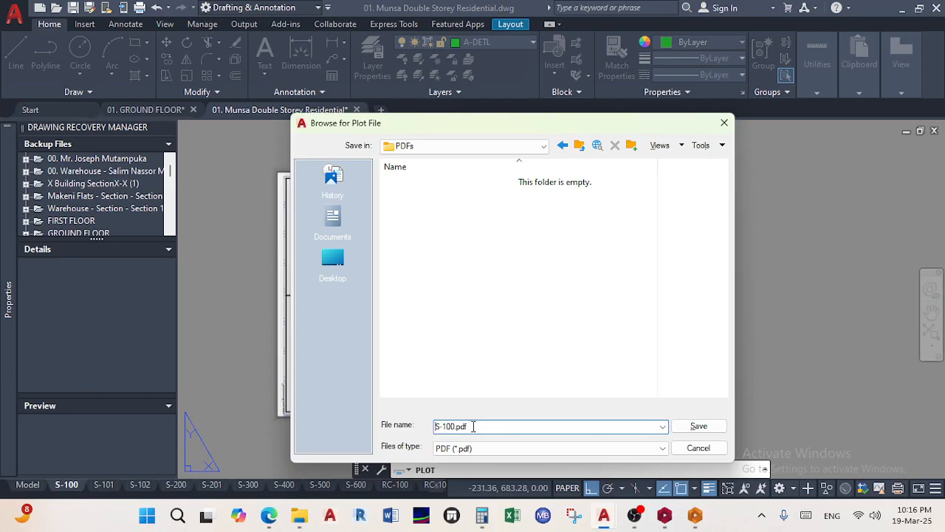
{"action": "type", "text": "01."}
{"action": "key", "text": "Return"}
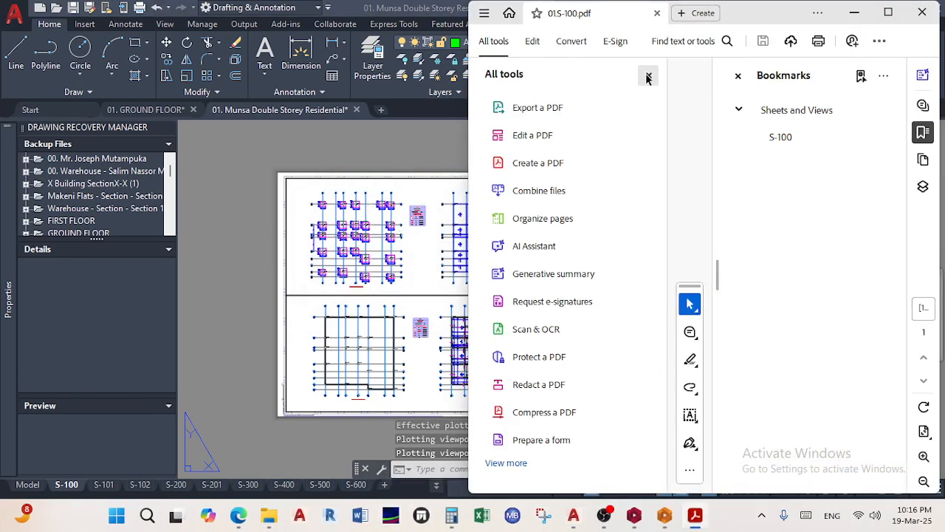
Close the All tools and Bookmarks panes, maximize Acrobat, and switch to the Hand tool
{"action": "left_click", "coordinate": [649, 75]}
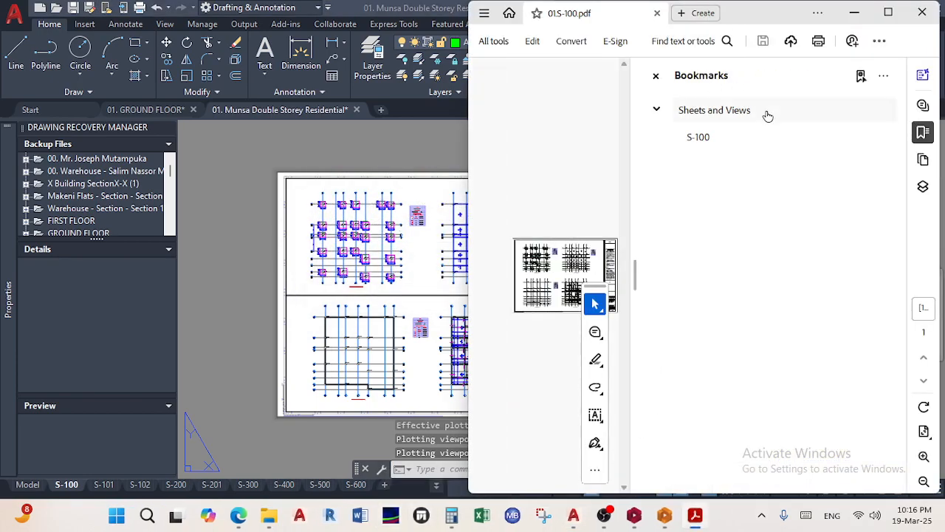
{"action": "left_click", "coordinate": [889, 12]}
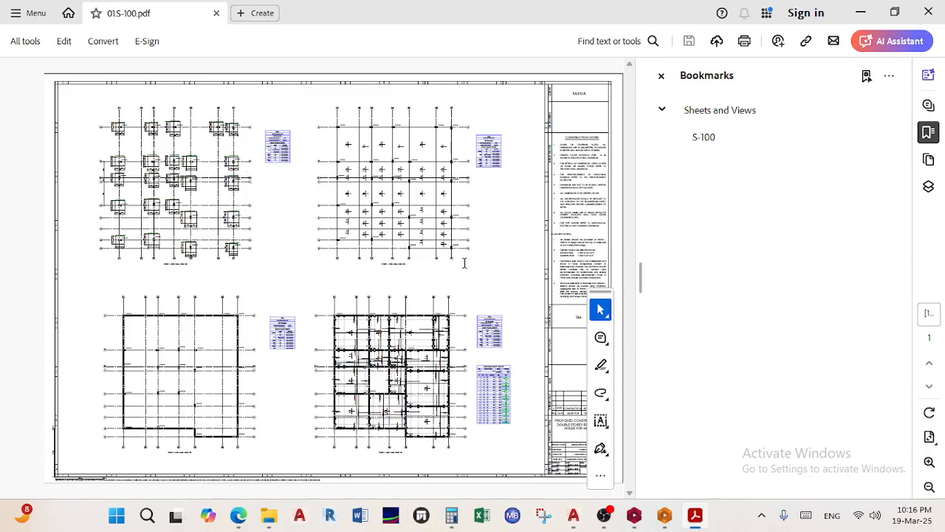
{"action": "right_click", "coordinate": [479, 282]}
{"action": "left_click", "coordinate": [591, 118]}
{"action": "left_click", "coordinate": [662, 75]}
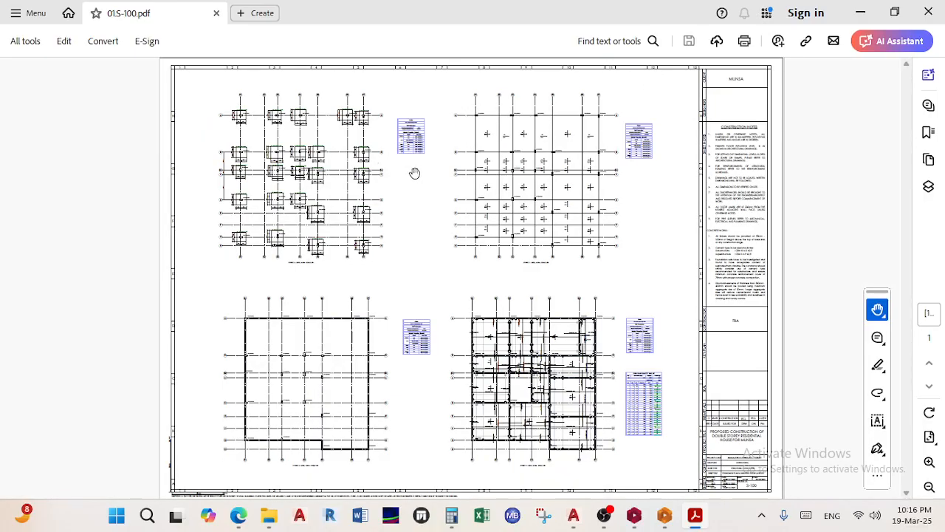
Zoom in and out on the S-100 sheet, then hide the screen recorder window
{"action": "scroll", "coordinate": [243, 200], "scroll_direction": "up", "scroll_amount": 3, "text": "ctrl"}
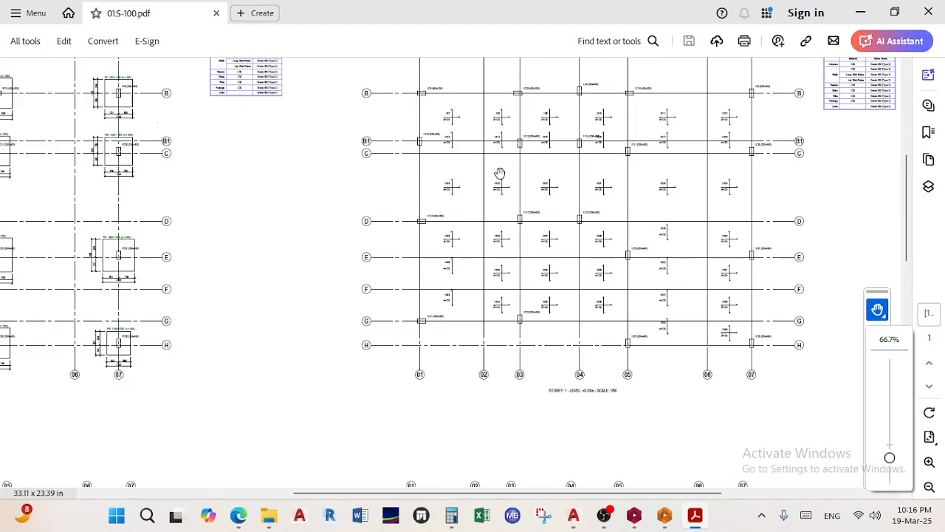
{"action": "scroll", "coordinate": [517, 202], "scroll_direction": "up", "scroll_amount": 3, "text": "ctrl"}
{"action": "scroll", "coordinate": [439, 252], "scroll_direction": "down", "scroll_amount": 1, "text": "ctrl"}
{"action": "scroll", "coordinate": [439, 252], "scroll_direction": "up", "scroll_amount": 2, "text": "ctrl"}
{"action": "scroll", "coordinate": [445, 257], "scroll_direction": "down", "scroll_amount": 5, "text": "ctrl"}
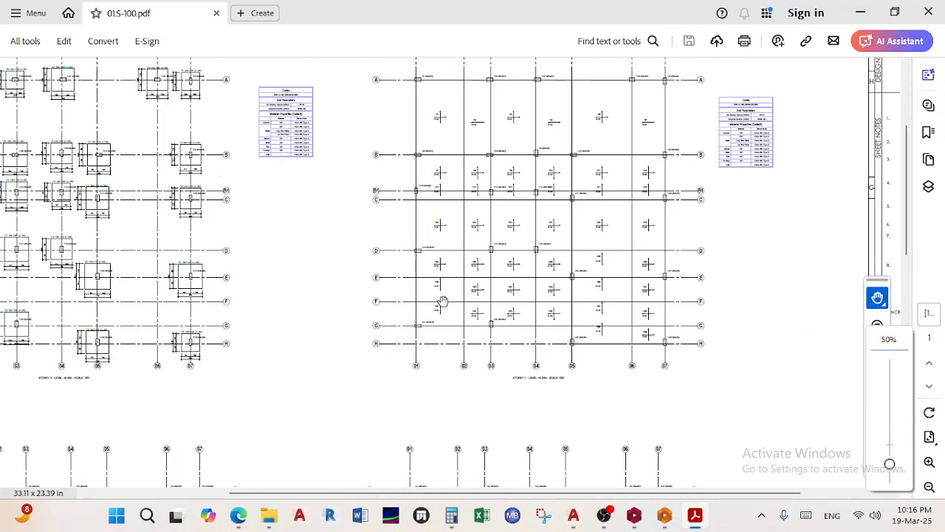
{"action": "scroll", "coordinate": [417, 316], "scroll_direction": "down", "scroll_amount": 3, "text": "ctrl"}
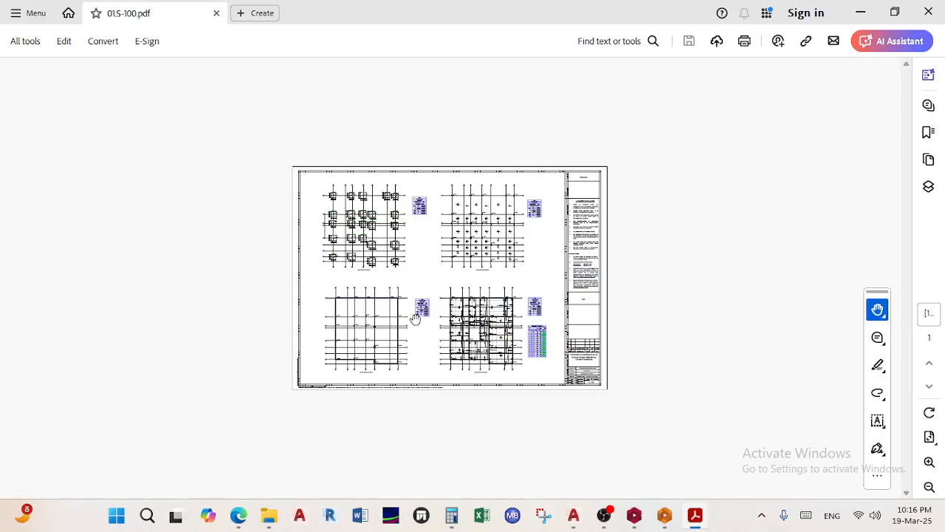
{"action": "left_click", "coordinate": [605, 515]}
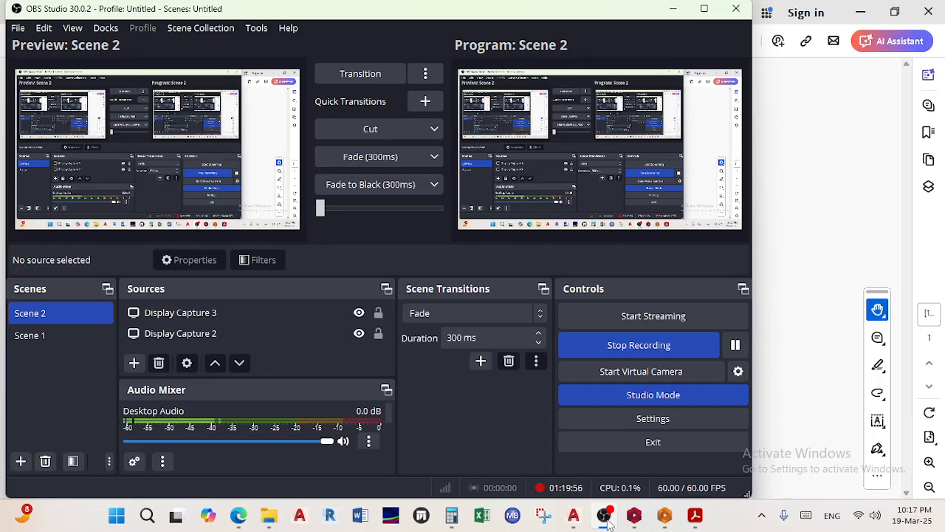
{"action": "left_click", "coordinate": [673, 15]}
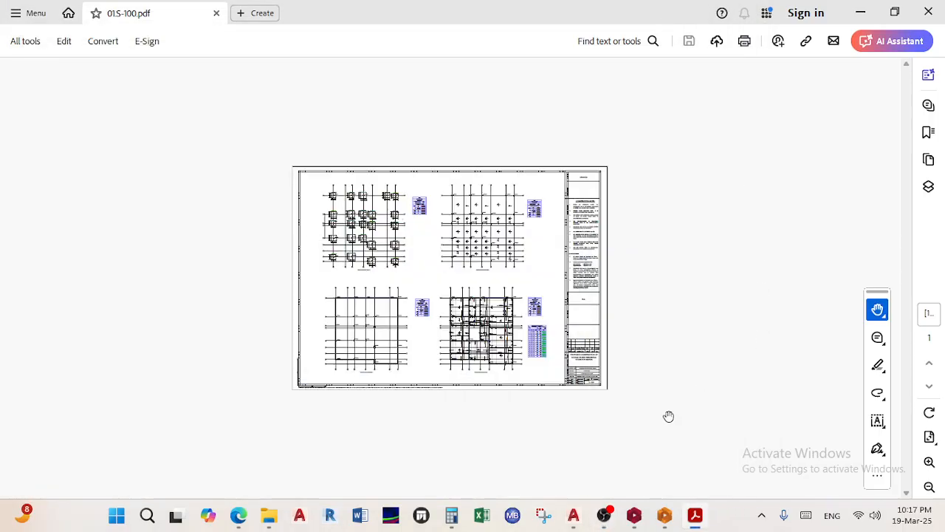
Bring the Teams meeting window forward from Edge and stop sharing the screen
{"action": "mouse_move", "coordinate": [242, 521]}
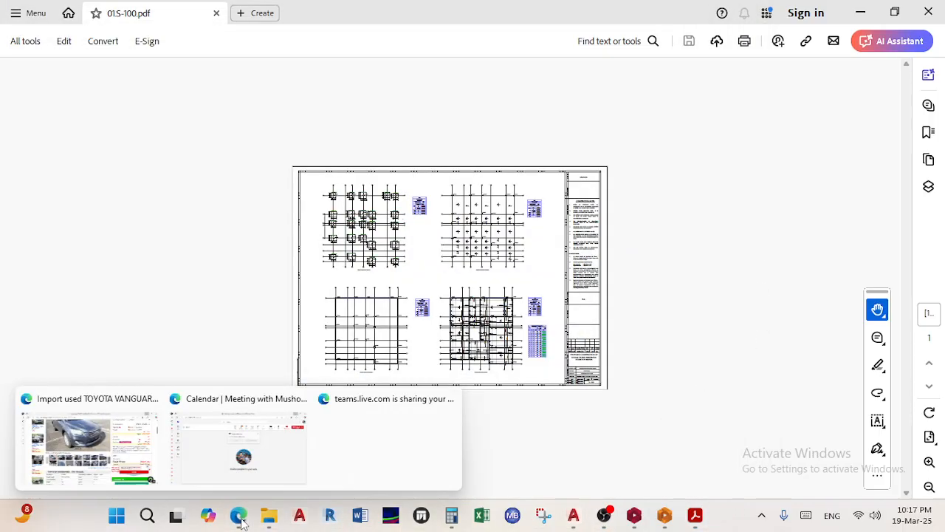
{"action": "left_click", "coordinate": [262, 473]}
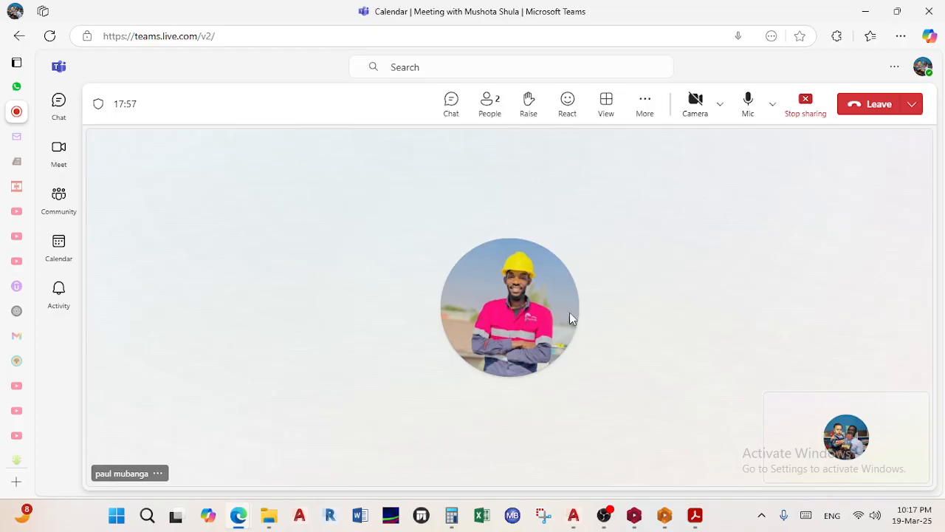
{"action": "left_click", "coordinate": [806, 109]}
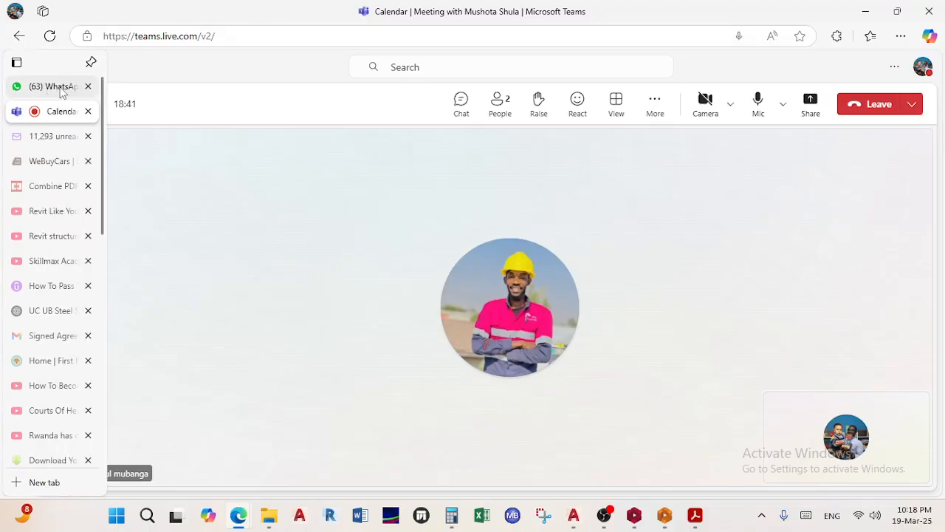
Open the '25 March Madness group chat, reloading WhatsApp Web and filtering to groups
{"action": "left_click", "coordinate": [62, 87]}
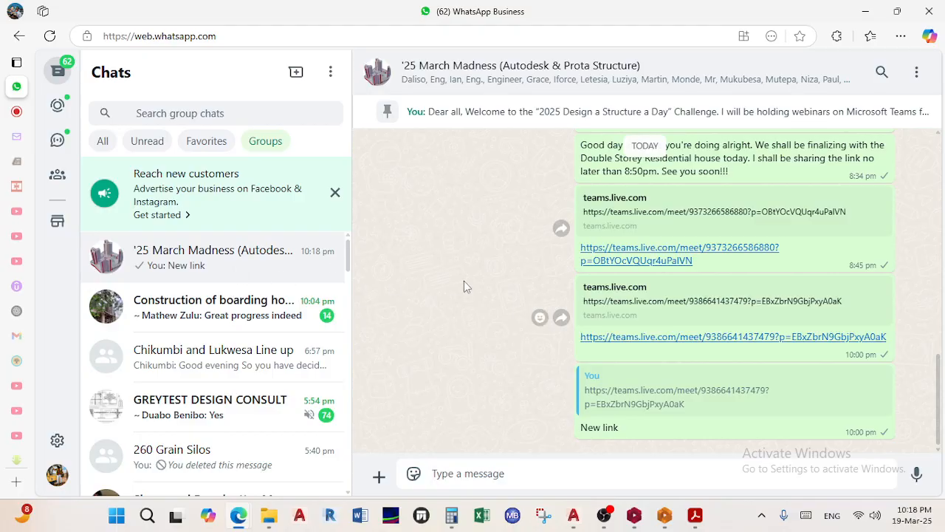
{"action": "scroll", "coordinate": [505, 328], "scroll_direction": "up", "scroll_amount": 4}
{"action": "scroll", "coordinate": [505, 328], "scroll_direction": "down", "scroll_amount": 4}
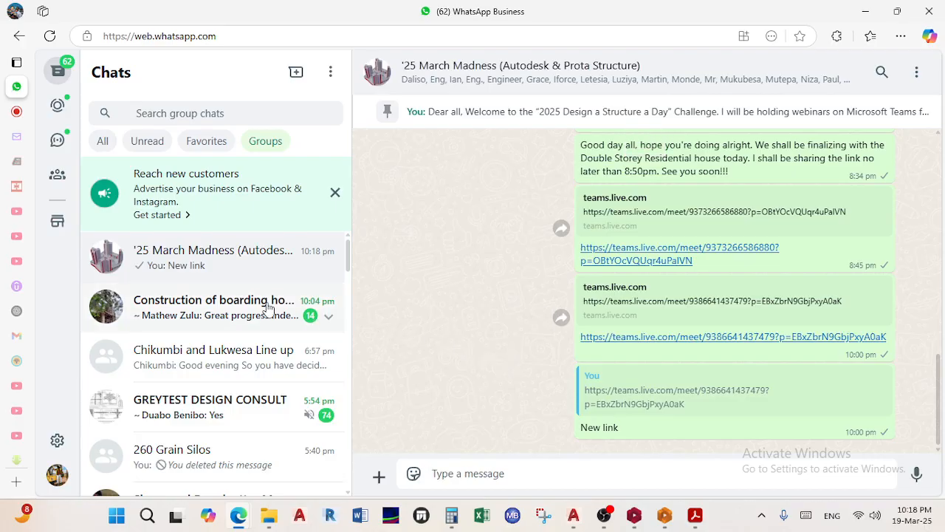
{"action": "left_click", "coordinate": [226, 353]}
{"action": "left_click", "coordinate": [249, 268]}
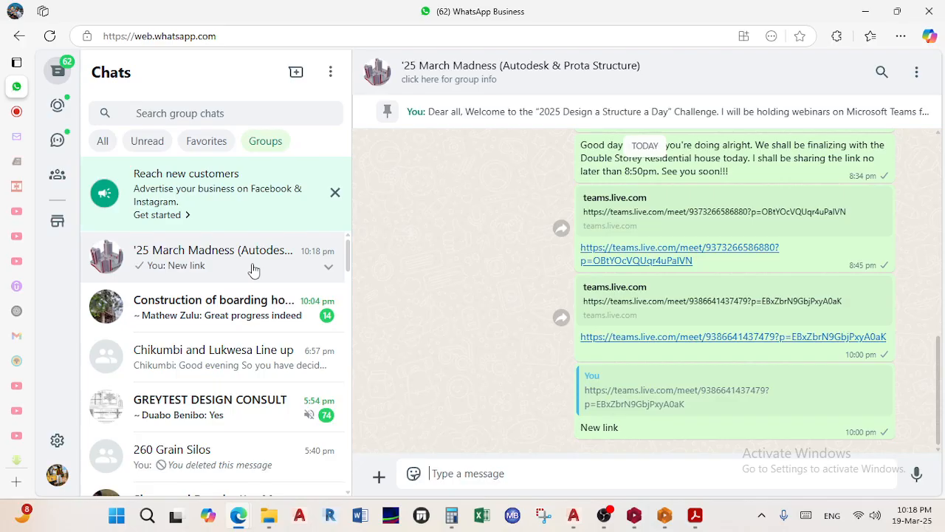
{"action": "left_click", "coordinate": [49, 36]}
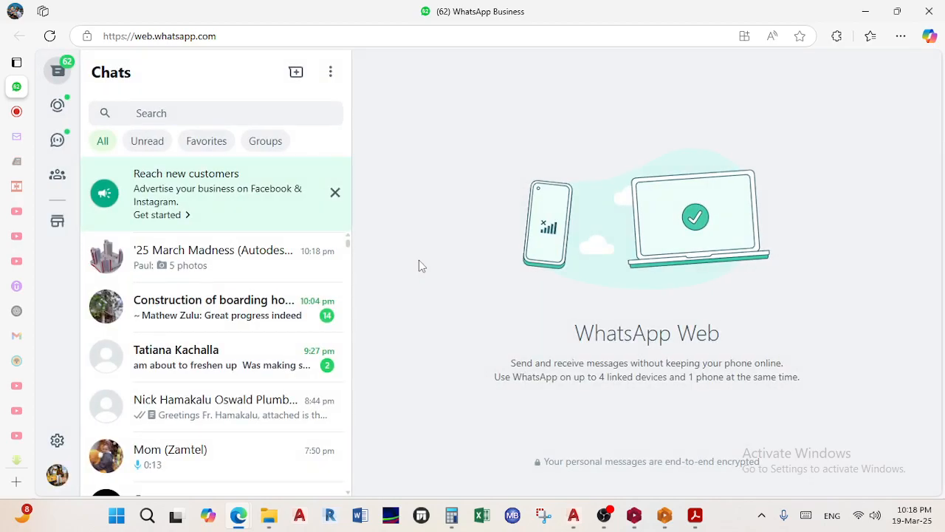
{"action": "left_click", "coordinate": [228, 260]}
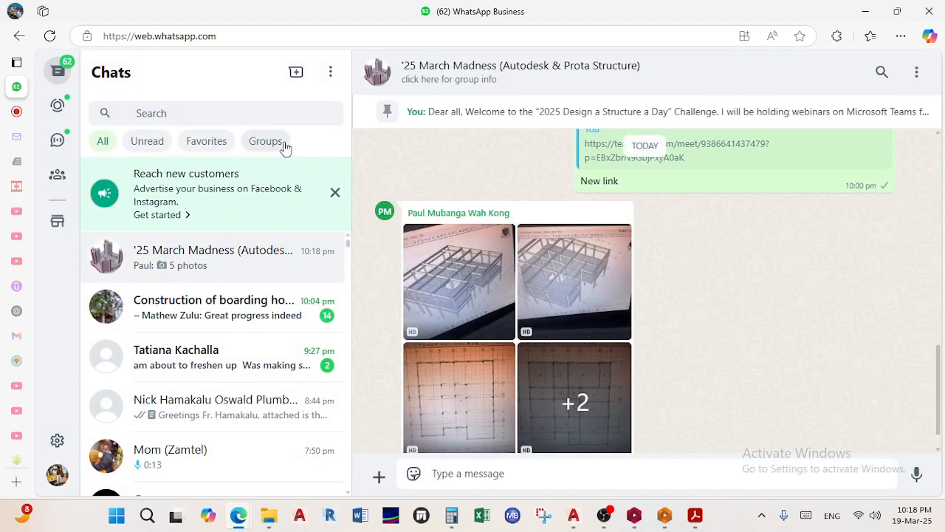
{"action": "left_click", "coordinate": [284, 147]}
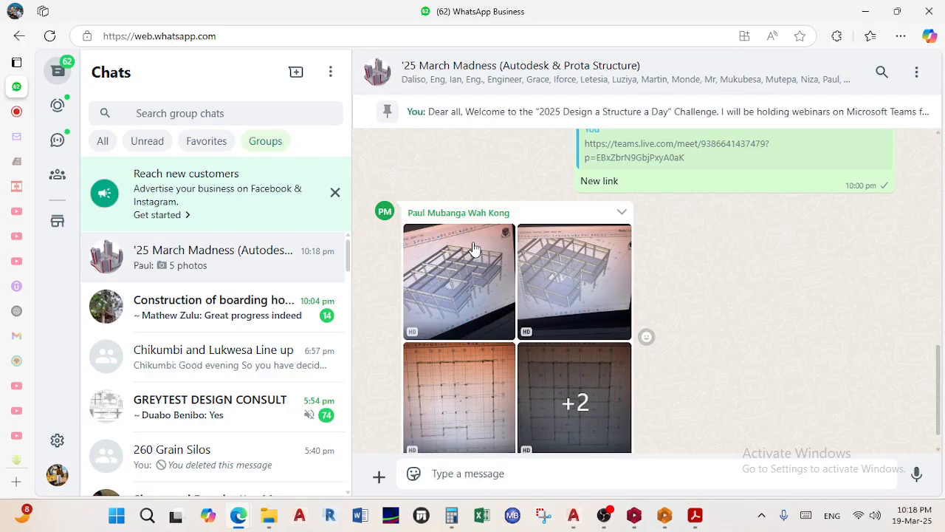
View the first shared album photo, close it, and return to the Teams meeting
{"action": "left_click", "coordinate": [473, 251]}
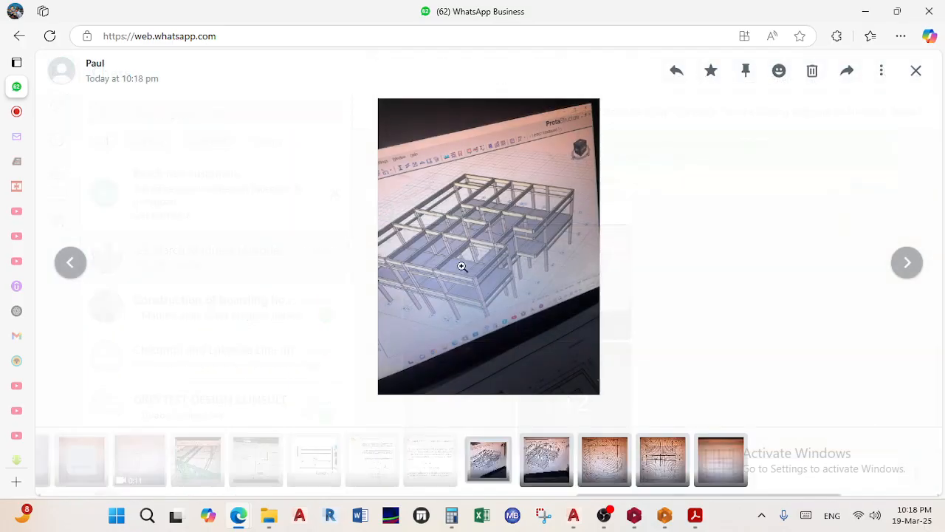
{"action": "left_click", "coordinate": [917, 74]}
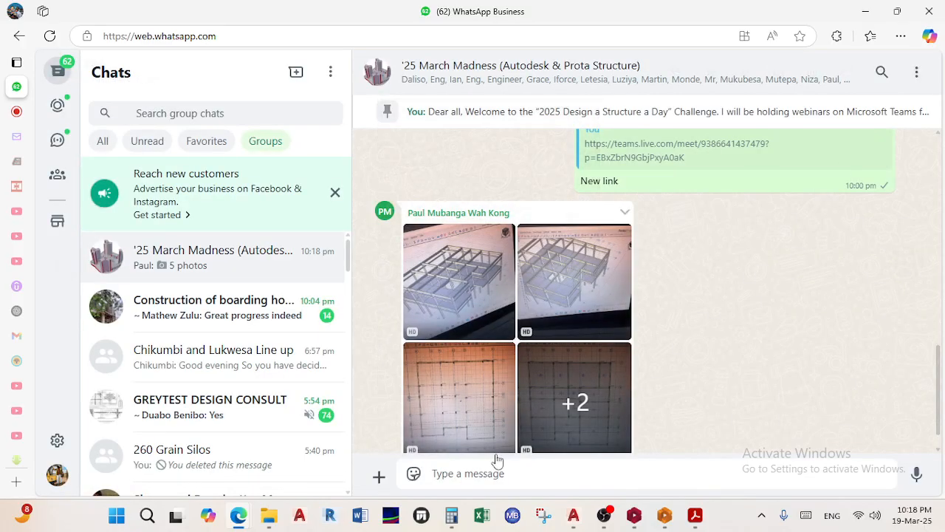
{"action": "mouse_move", "coordinate": [240, 519]}
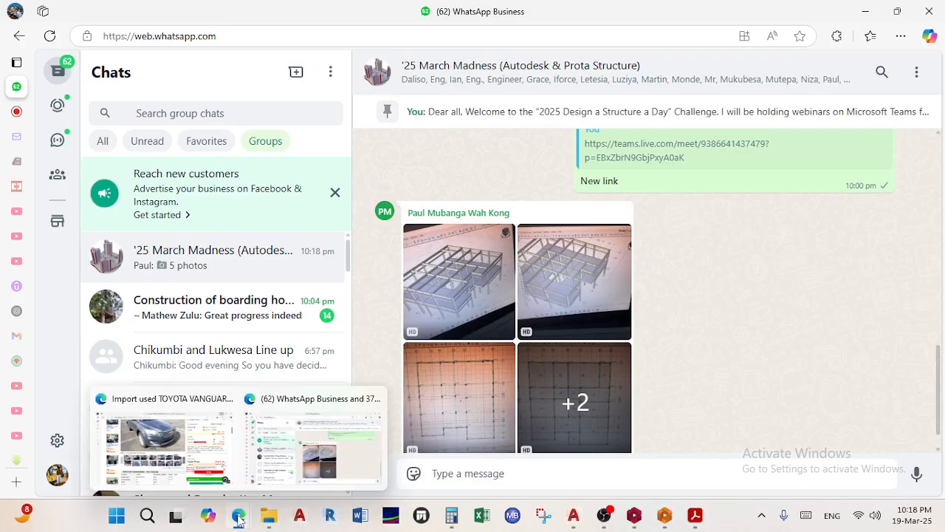
{"action": "left_click", "coordinate": [322, 472]}
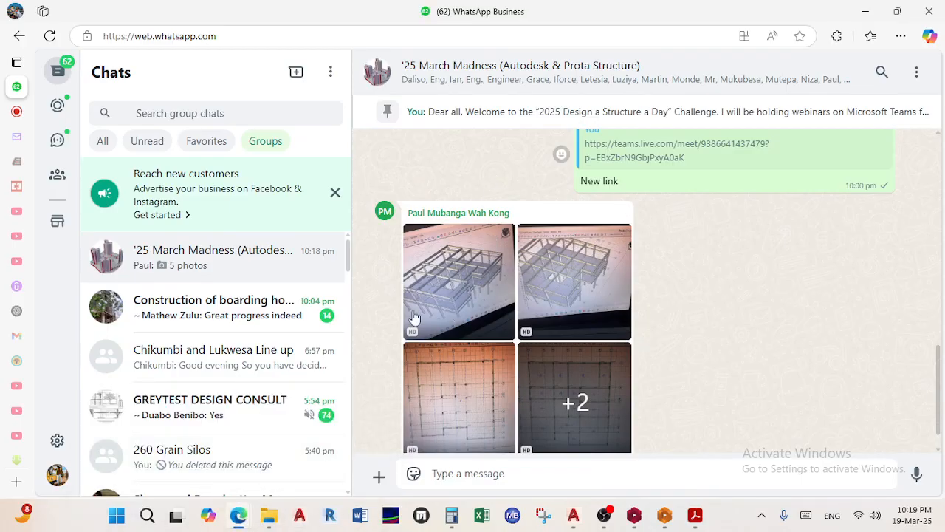
{"action": "mouse_move", "coordinate": [252, 524]}
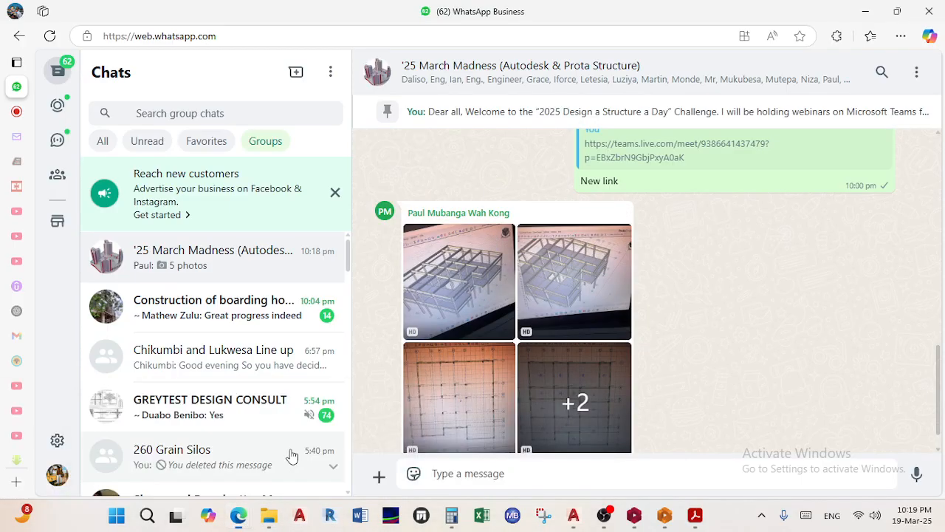
{"action": "left_click", "coordinate": [54, 115]}
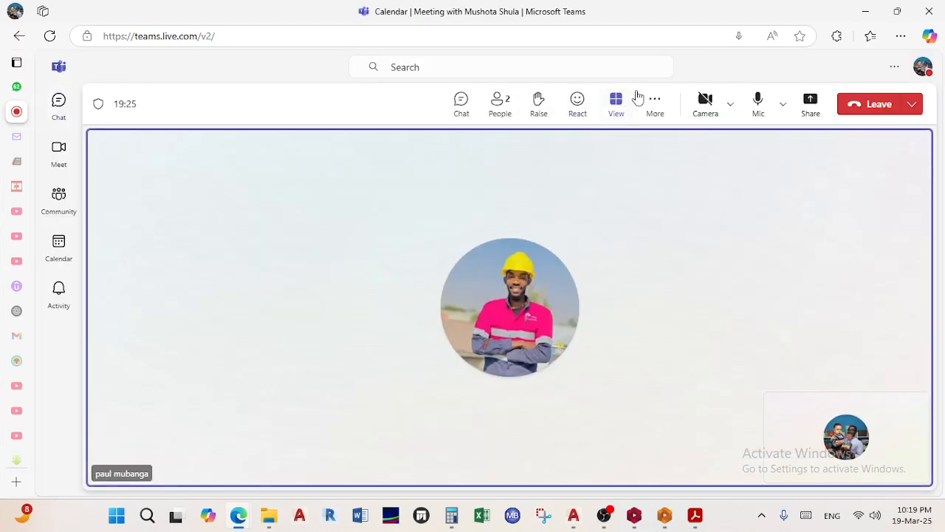
Share the entire screen in Teams, hide the sharing bar, and return to WhatsApp Web
{"action": "left_click", "coordinate": [811, 107]}
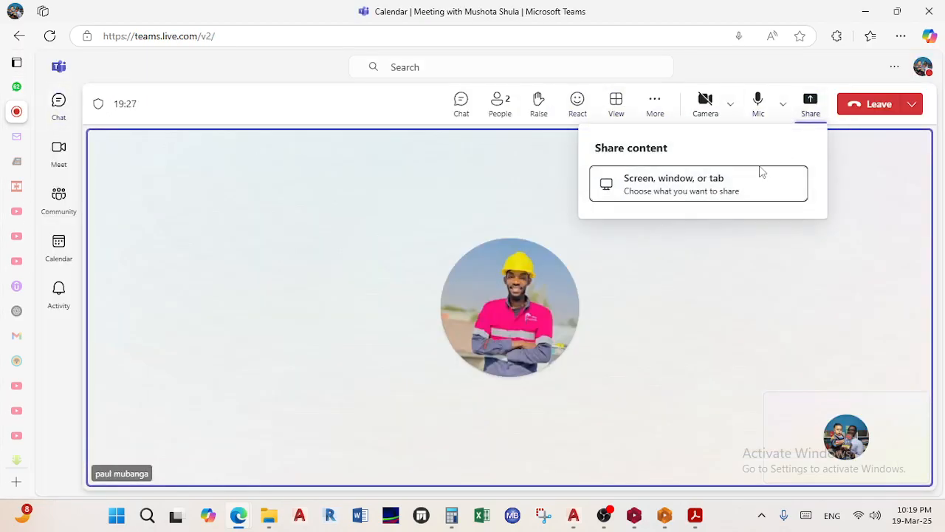
{"action": "left_click", "coordinate": [709, 179]}
{"action": "left_click", "coordinate": [624, 111]}
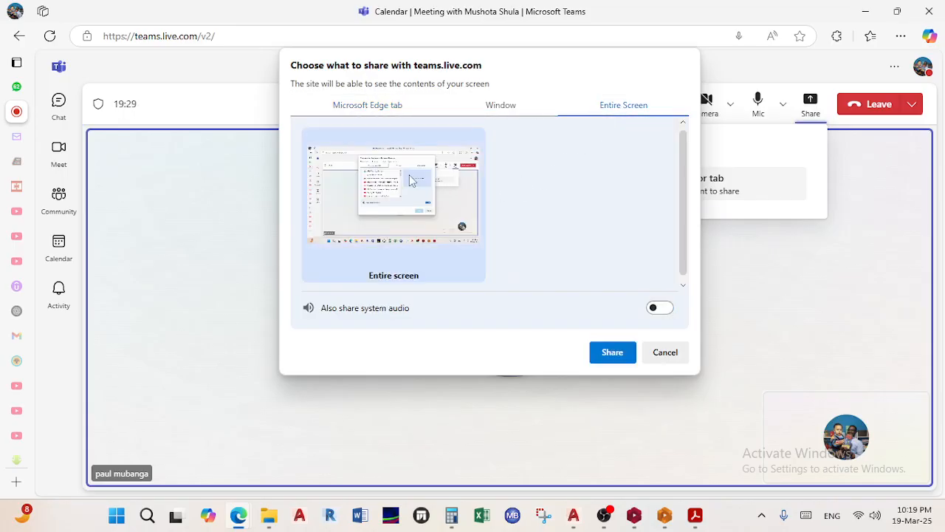
{"action": "left_click", "coordinate": [610, 353]}
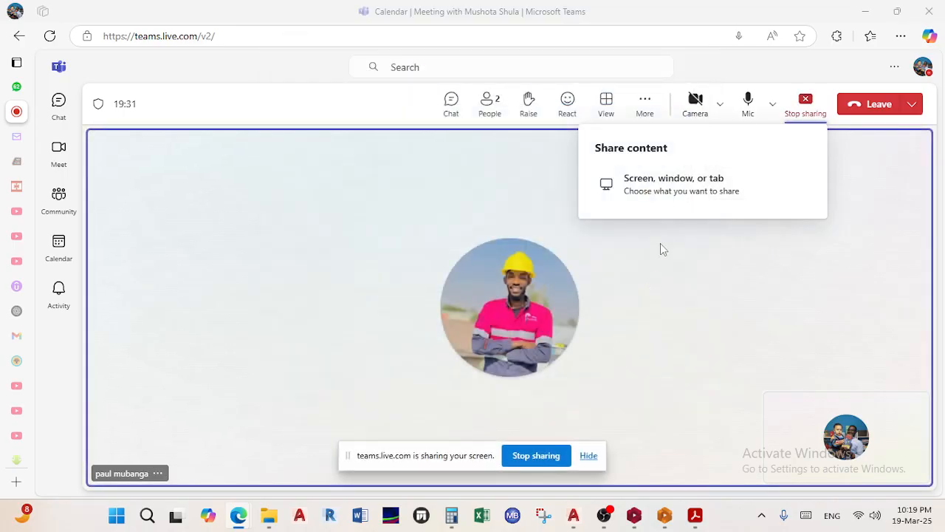
{"action": "left_click", "coordinate": [589, 455]}
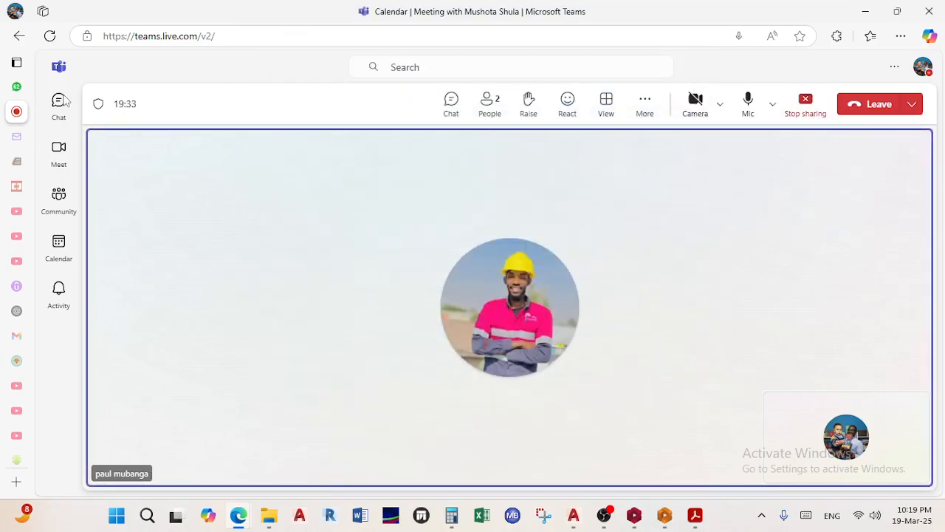
{"action": "left_click", "coordinate": [41, 87]}
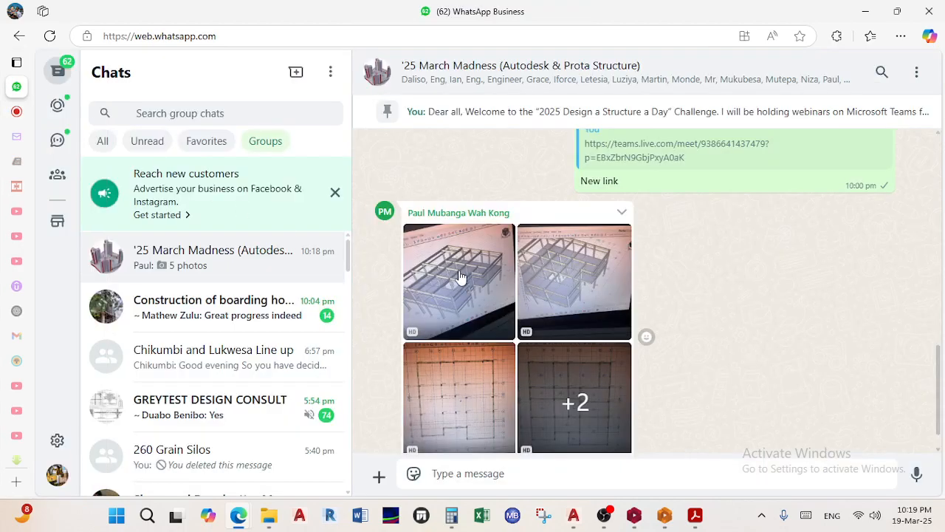
Open the first 3D frame model photo in the media viewer and zoom into it
{"action": "left_click", "coordinate": [458, 274]}
{"action": "left_click", "coordinate": [461, 259]}
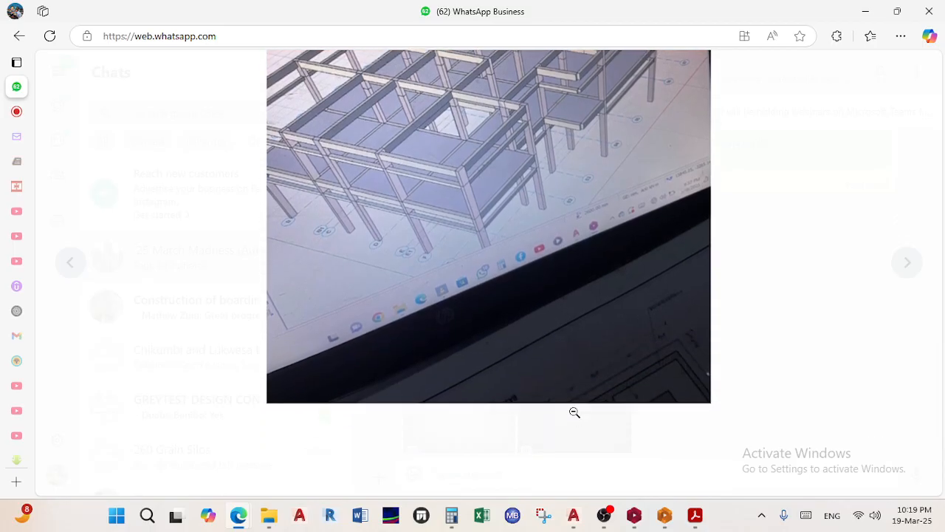
Bring the 01. GROUND FLOOR drawing forward and zoom and pan to the FIRST FLOOR plan
{"action": "mouse_move", "coordinate": [574, 517]}
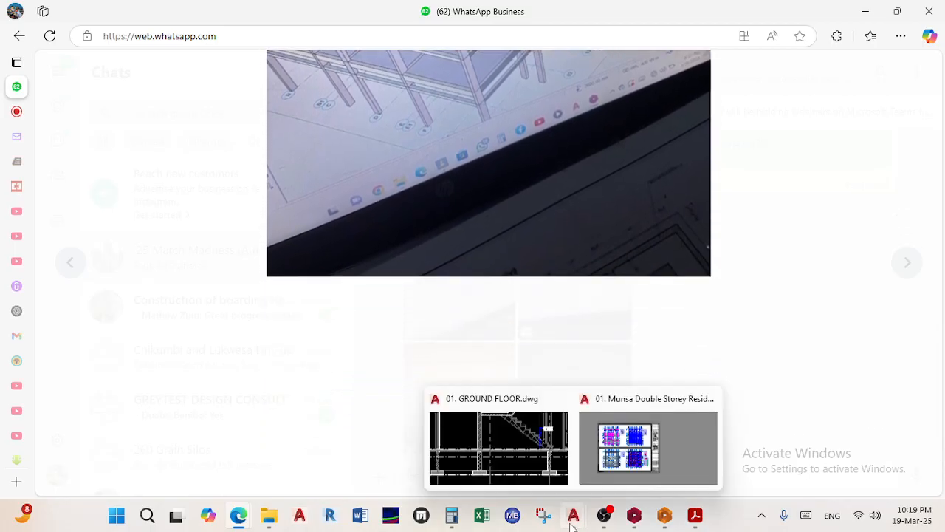
{"action": "left_click", "coordinate": [524, 460]}
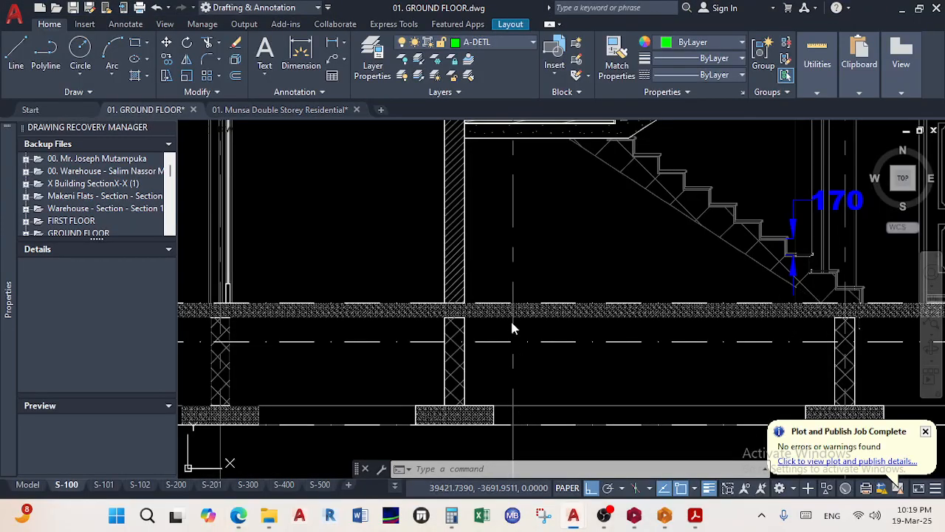
{"action": "scroll", "coordinate": [451, 297], "scroll_direction": "down", "scroll_amount": 6}
{"action": "middle_click_drag", "start_coordinate": [446, 305], "coordinate": [605, 283]}
{"action": "scroll", "coordinate": [485, 294], "scroll_direction": "up", "scroll_amount": 6}
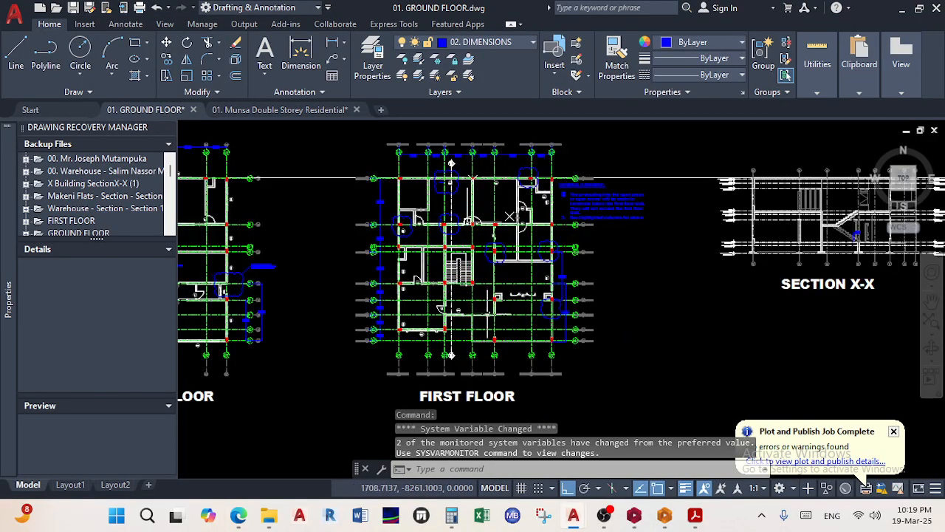
{"action": "scroll", "coordinate": [520, 342], "scroll_direction": "up", "scroll_amount": 2}
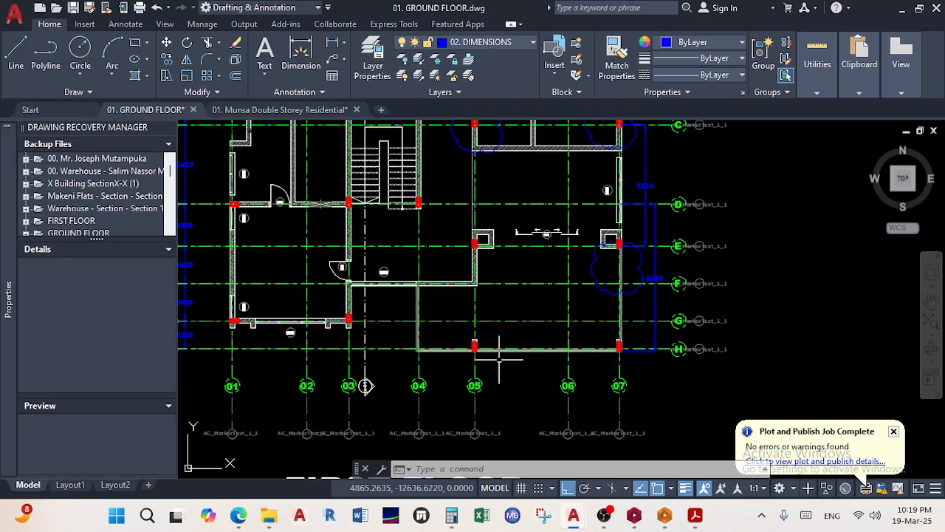
{"action": "scroll", "coordinate": [365, 386], "scroll_direction": "down", "scroll_amount": 3}
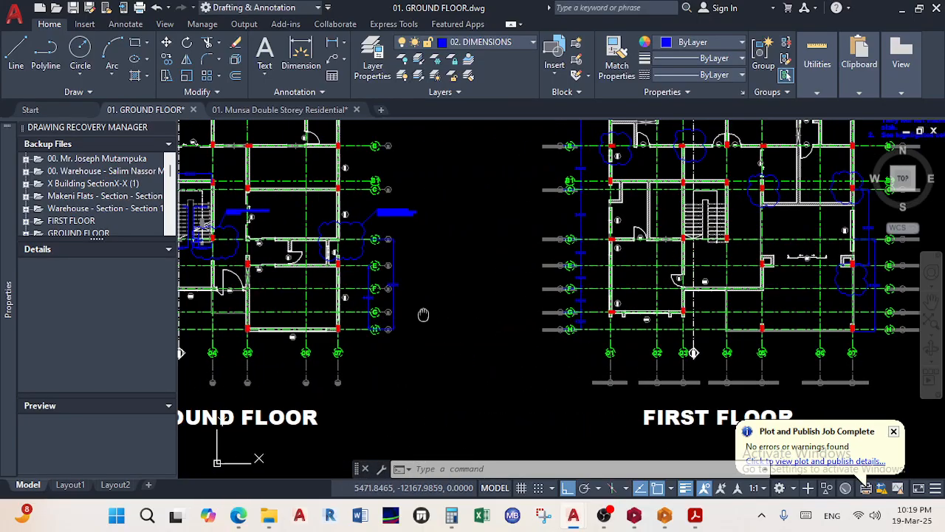
{"action": "scroll", "coordinate": [414, 311], "scroll_direction": "up", "scroll_amount": 2}
{"action": "scroll", "coordinate": [415, 311], "scroll_direction": "down", "scroll_amount": 4}
{"action": "mouse_move", "coordinate": [418, 299]}
{"action": "middle_mouse_down"}
{"action": "mouse_move", "coordinate": [416, 284]}
{"action": "mouse_move", "coordinate": [258, 284]}
{"action": "middle_mouse_up"}
{"action": "scroll", "coordinate": [586, 296], "scroll_direction": "up", "scroll_amount": 4}
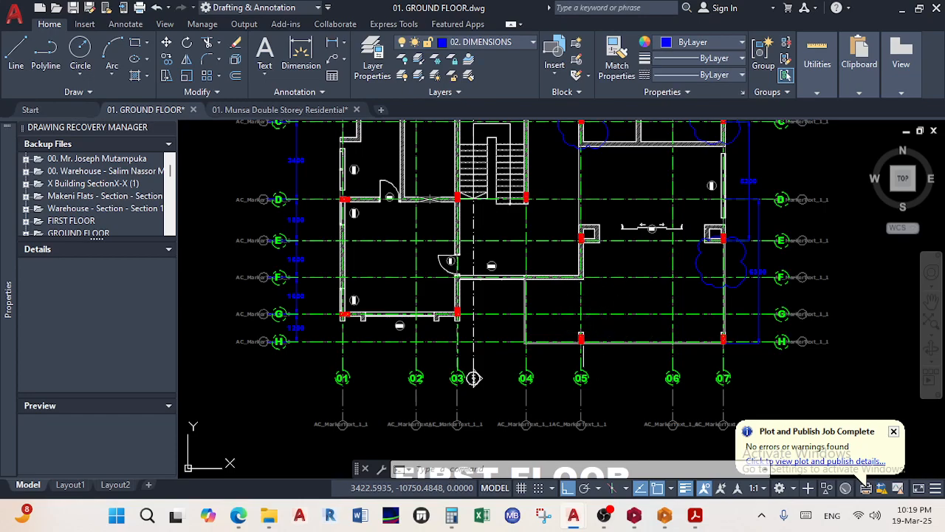
{"action": "scroll", "coordinate": [543, 311], "scroll_direction": "up", "scroll_amount": 2}
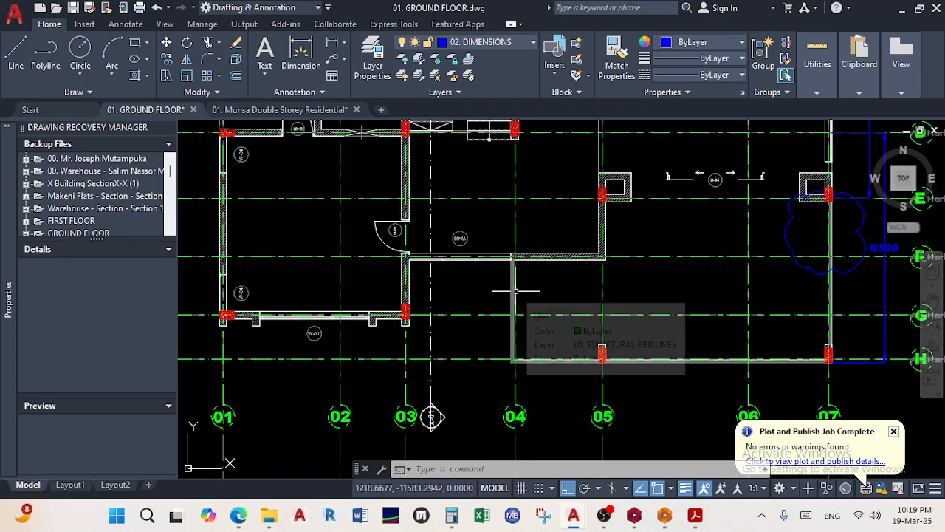
{"action": "scroll", "coordinate": [633, 333], "scroll_direction": "down", "scroll_amount": 4}
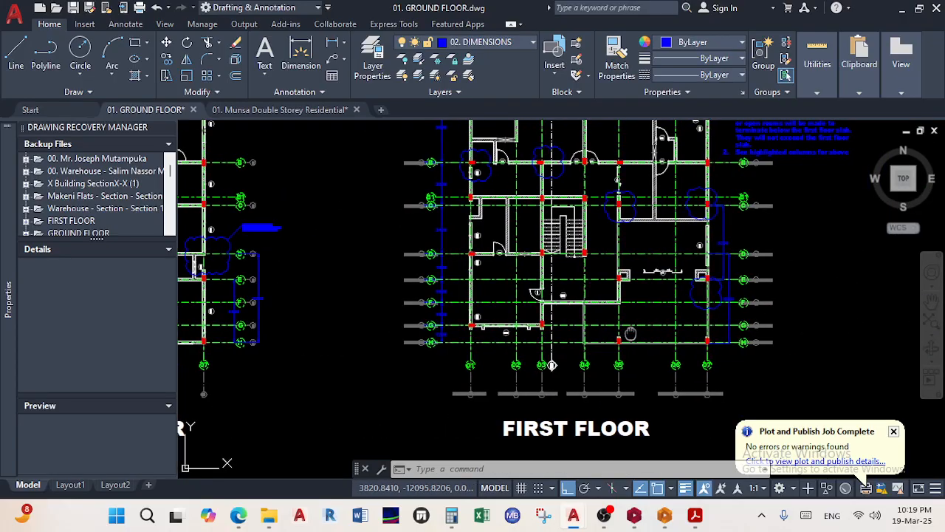
{"action": "scroll", "coordinate": [642, 333], "scroll_direction": "up", "scroll_amount": 2}
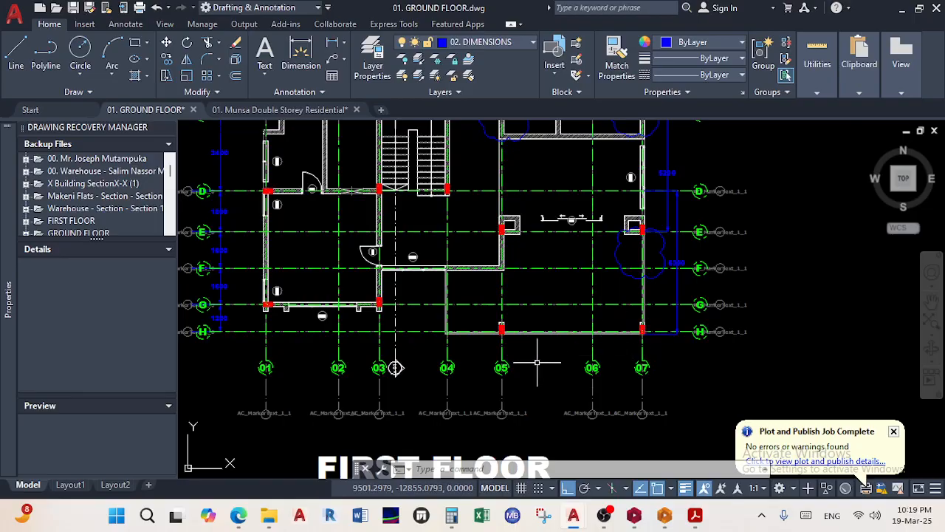
Snap AutoCAD to the right half of the screen and close the Drawing Recovery Manager
{"action": "left_click_drag", "start_coordinate": [519, 7], "coordinate": [944, 232]}
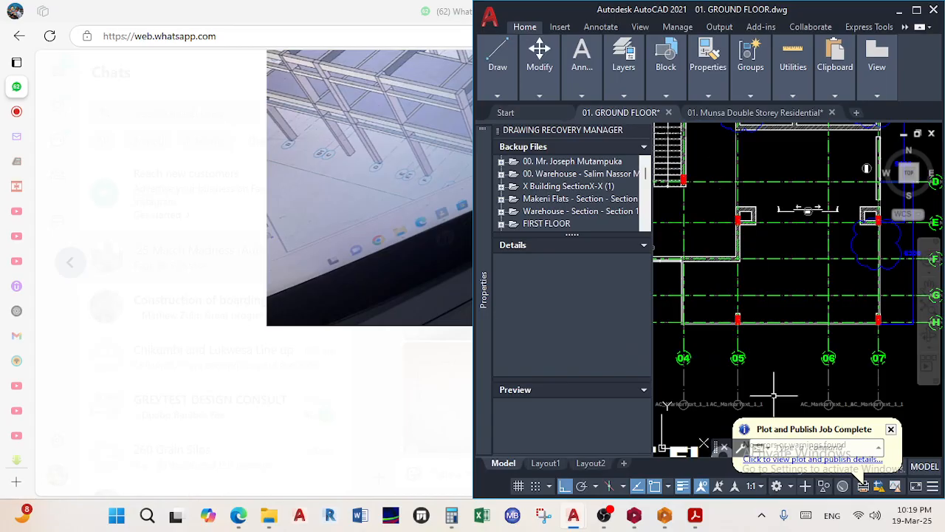
{"action": "left_click", "coordinate": [645, 131]}
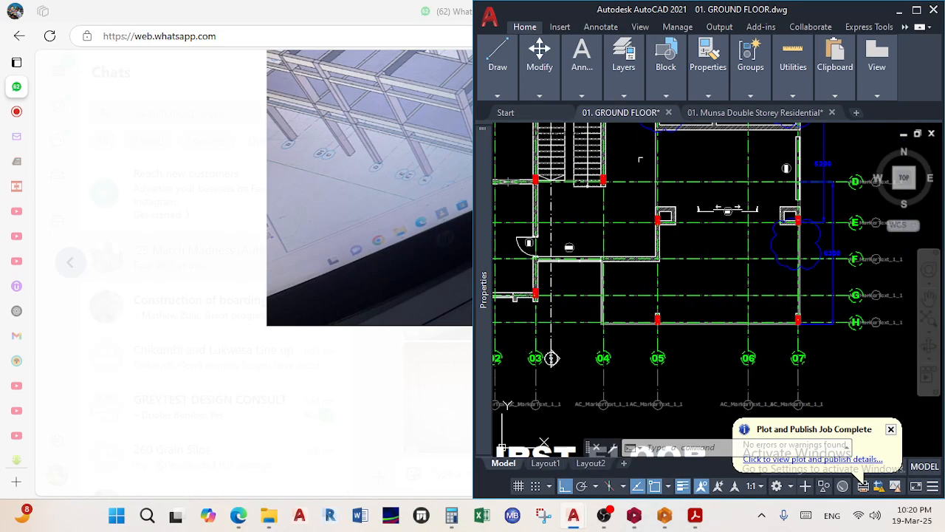
{"action": "scroll", "coordinate": [641, 236], "scroll_direction": "down", "scroll_amount": 2}
{"action": "scroll", "coordinate": [584, 313], "scroll_direction": "up", "scroll_amount": 3}
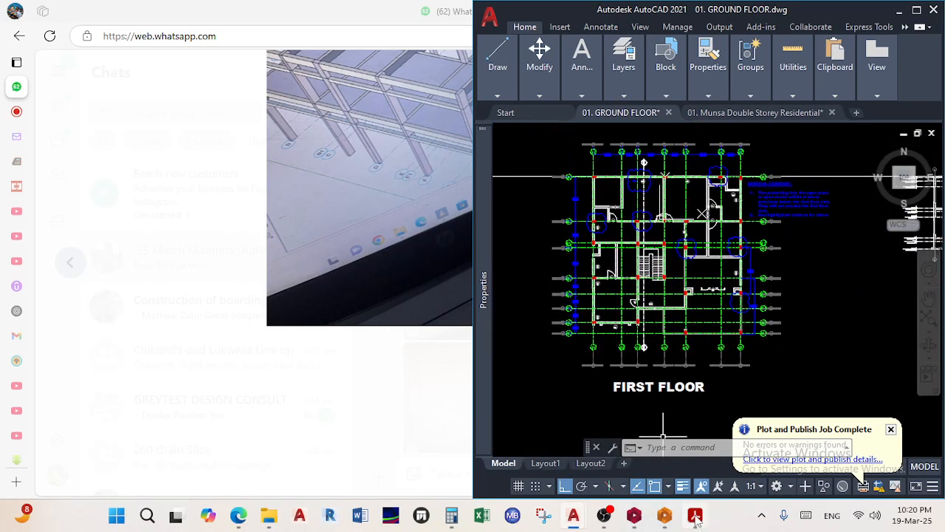
{"action": "left_click", "coordinate": [695, 516]}
Activate Storey 3 (FIRST FLOOR SLAB), hide the side panel, and snap ProtaStructure left beside AutoCAD
{"action": "left_click", "coordinate": [635, 515]}
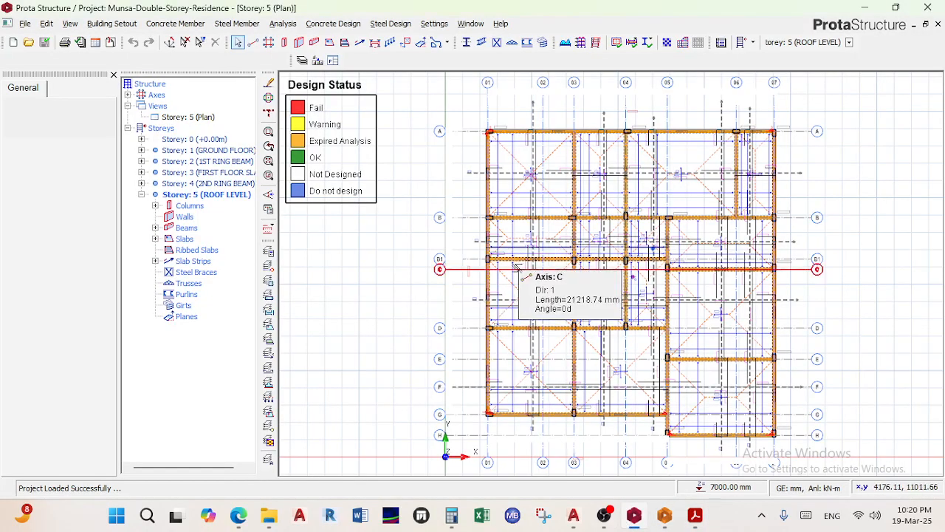
{"action": "scroll", "coordinate": [520, 268], "scroll_direction": "down", "scroll_amount": 5}
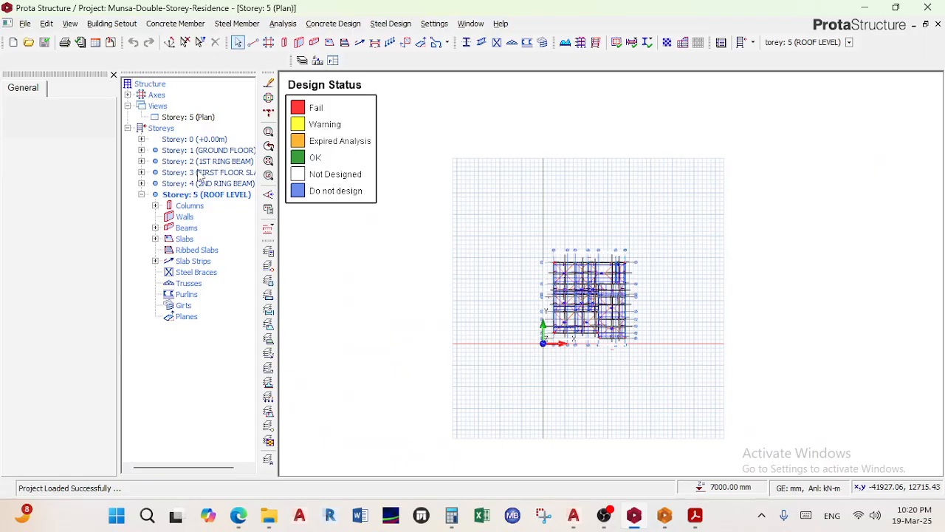
{"action": "double_click", "coordinate": [218, 172]}
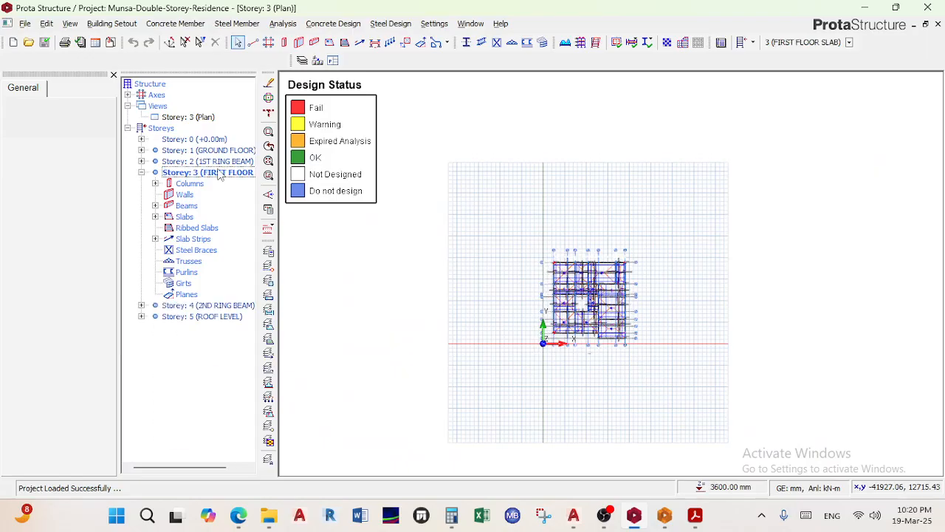
{"action": "scroll", "coordinate": [613, 310], "scroll_direction": "up", "scroll_amount": 5}
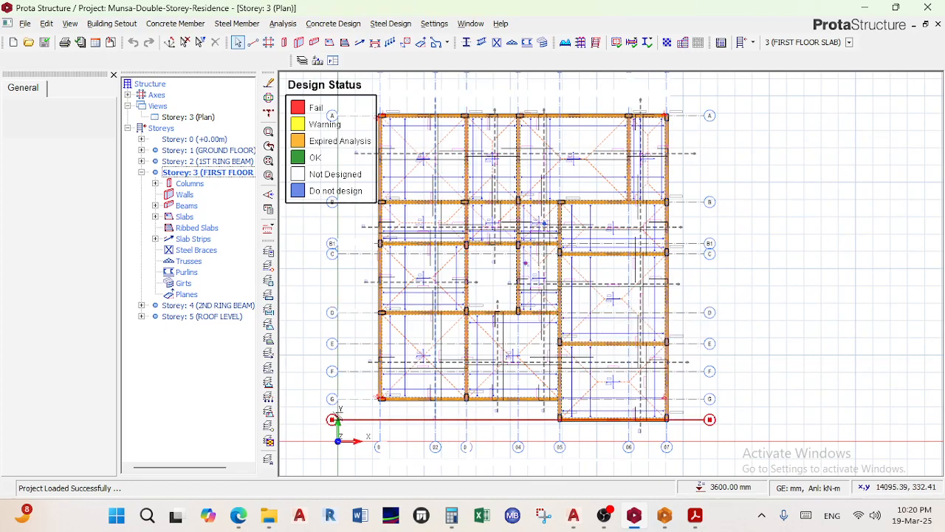
{"action": "scroll", "coordinate": [334, 415], "scroll_direction": "up", "scroll_amount": 2}
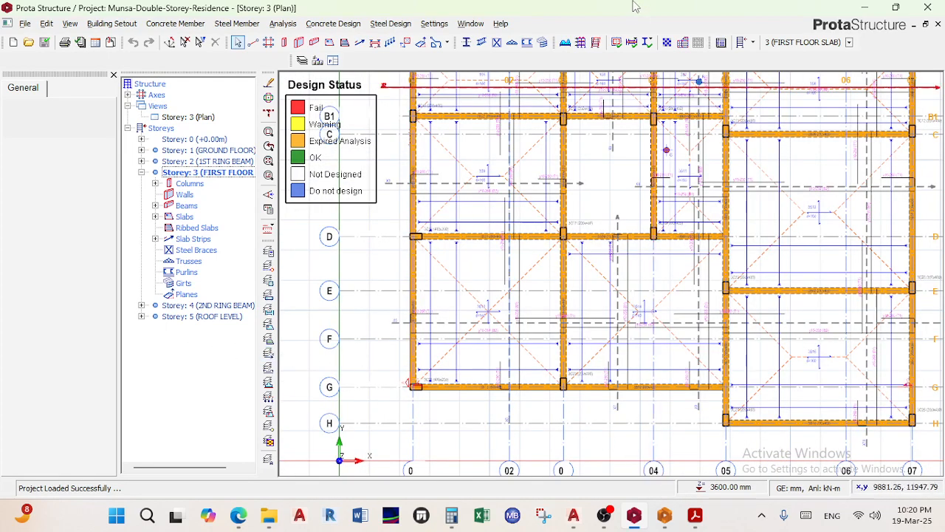
{"action": "left_click", "coordinate": [113, 74]}
{"action": "left_click_drag", "start_coordinate": [600, 8], "coordinate": [1, 347]}
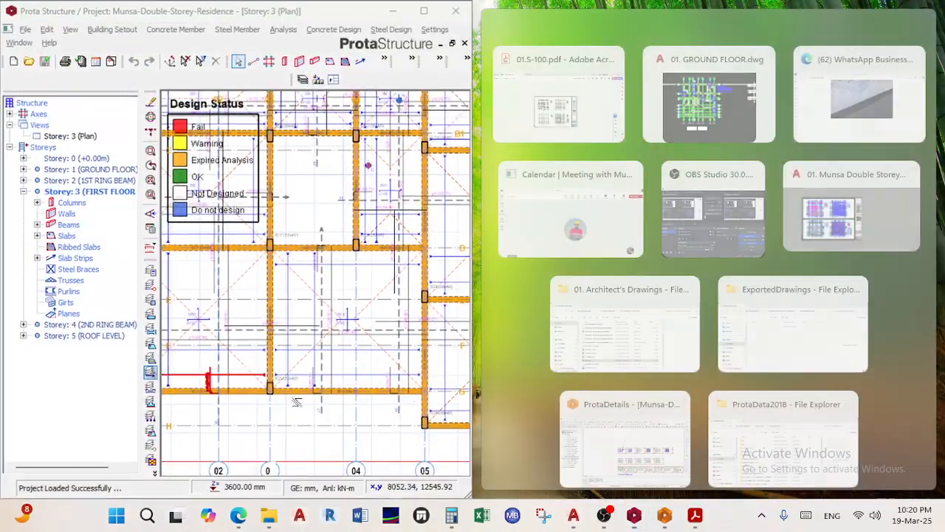
{"action": "left_click", "coordinate": [711, 133]}
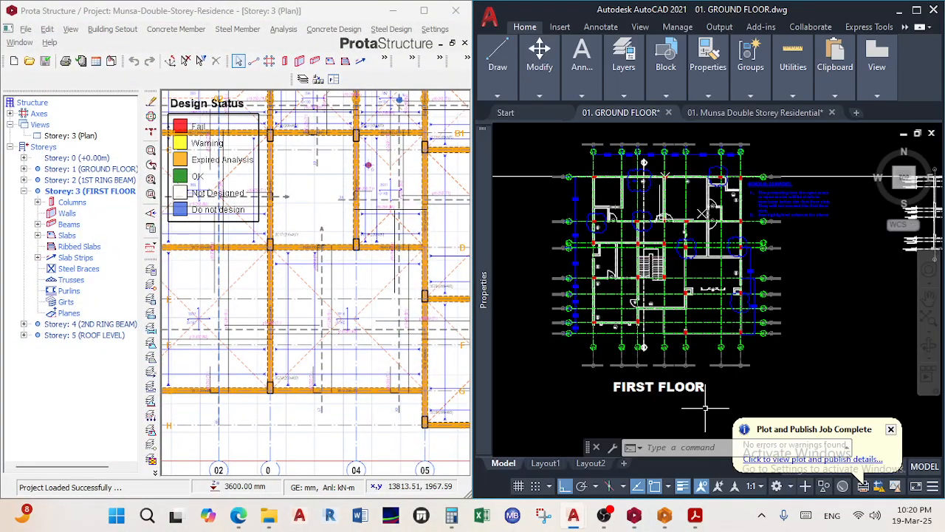
Zoom and pan the first-floor plan to show more axes, then select grid axis 03
{"action": "scroll", "coordinate": [639, 347], "scroll_direction": "up", "scroll_amount": 3}
{"action": "scroll", "coordinate": [738, 325], "scroll_direction": "down", "scroll_amount": 3}
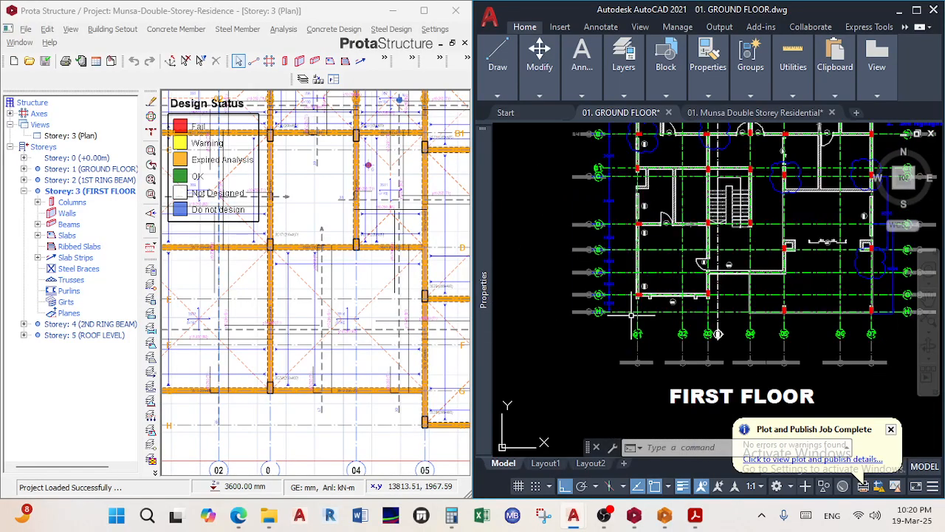
{"action": "scroll", "coordinate": [748, 319], "scroll_direction": "up", "scroll_amount": 3}
{"action": "scroll", "coordinate": [676, 316], "scroll_direction": "down", "scroll_amount": 3}
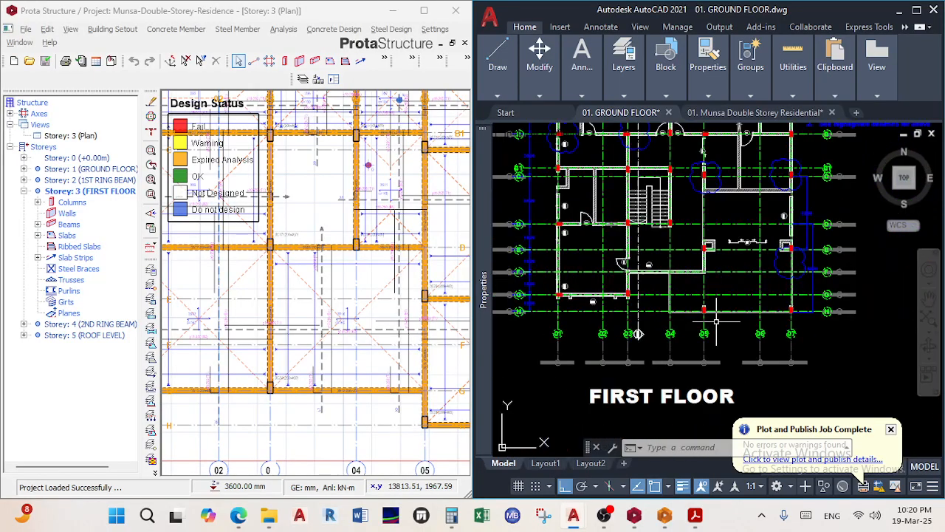
{"action": "scroll", "coordinate": [676, 315], "scroll_direction": "up", "scroll_amount": 3}
{"action": "scroll", "coordinate": [807, 285], "scroll_direction": "down", "scroll_amount": 1}
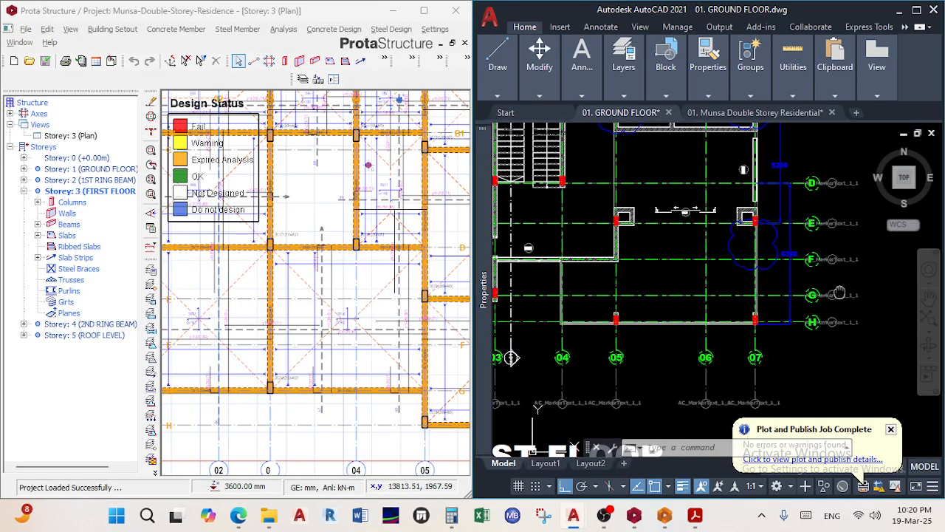
{"action": "scroll", "coordinate": [328, 355], "scroll_direction": "down", "scroll_amount": 2}
{"action": "middle_click_drag", "start_coordinate": [328, 357], "coordinate": [177, 325]}
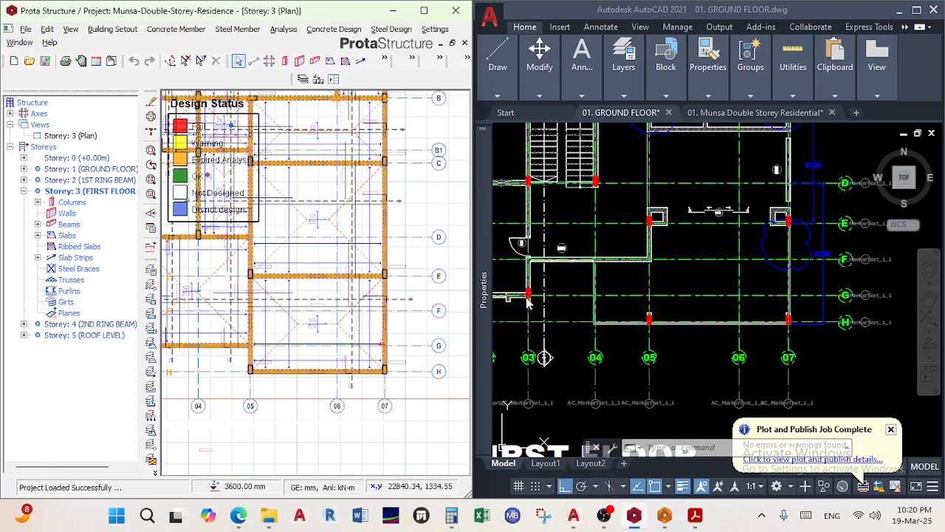
{"action": "scroll", "coordinate": [332, 328], "scroll_direction": "down", "scroll_amount": 3}
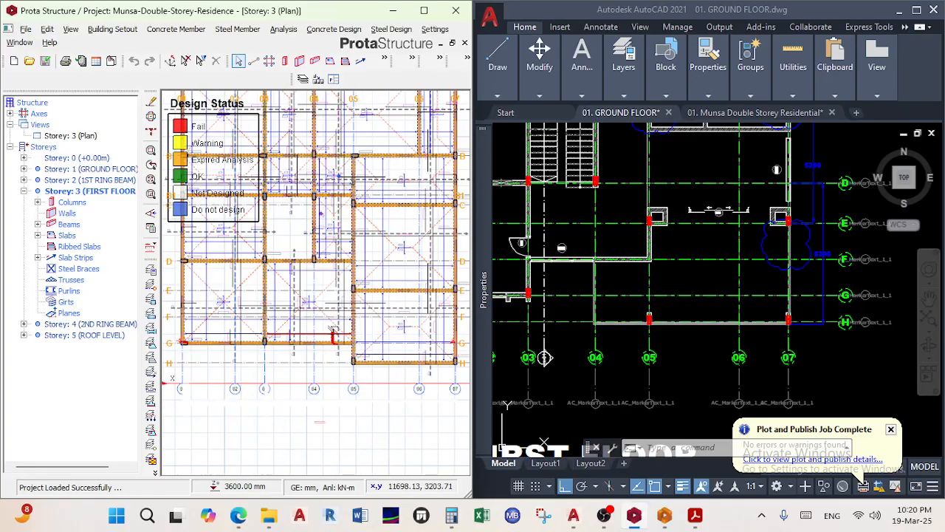
{"action": "scroll", "coordinate": [253, 358], "scroll_direction": "up", "scroll_amount": 2}
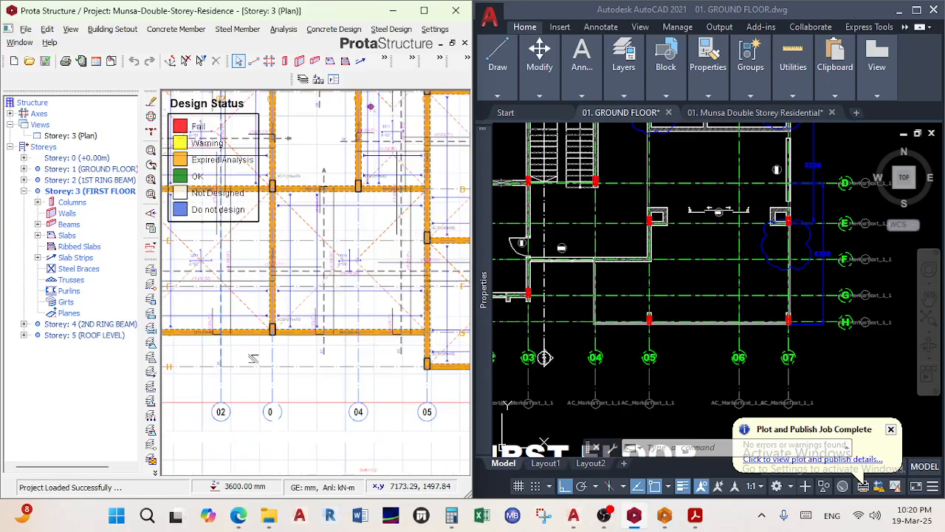
{"action": "scroll", "coordinate": [290, 410], "scroll_direction": "up", "scroll_amount": 2}
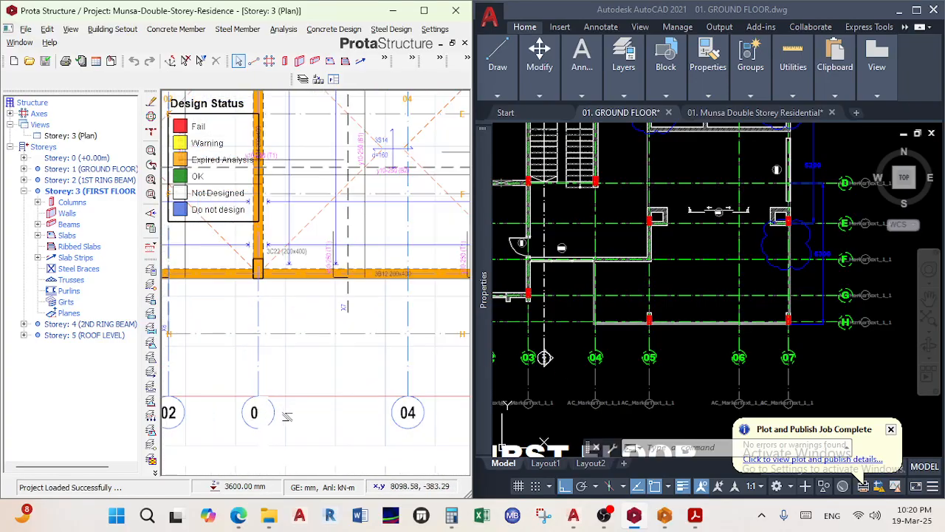
{"action": "left_click", "coordinate": [272, 411]}
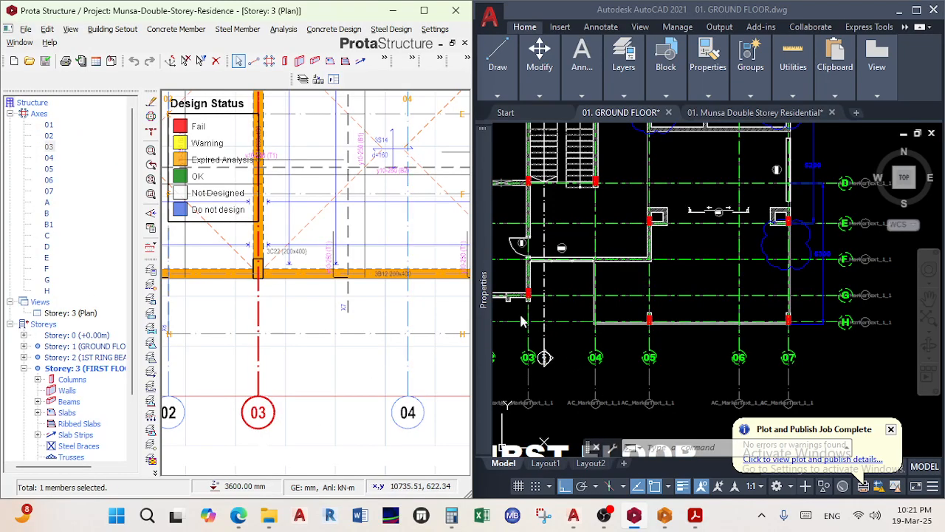
{"action": "scroll", "coordinate": [282, 369], "scroll_direction": "down", "scroll_amount": 3}
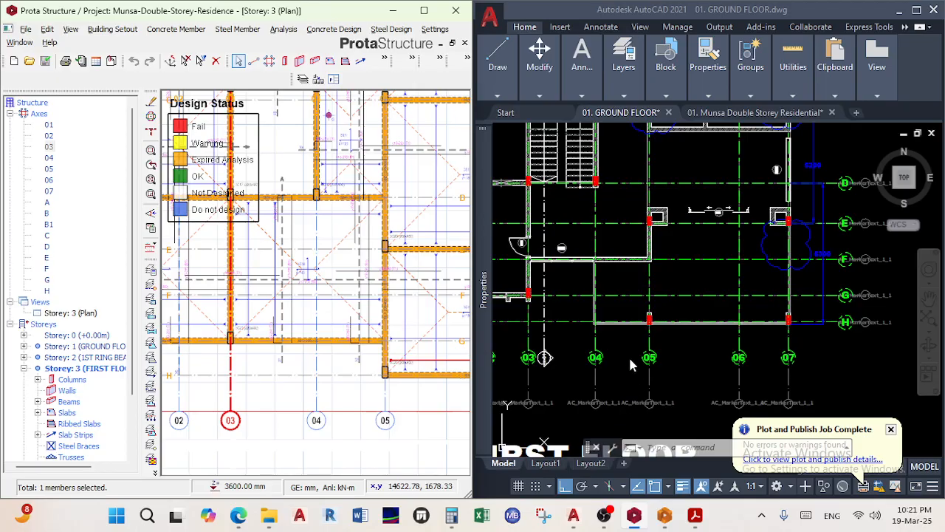
{"action": "double_click", "coordinate": [84, 346]}
{"action": "scroll", "coordinate": [348, 339], "scroll_direction": "down", "scroll_amount": 3}
{"action": "scroll", "coordinate": [347, 339], "scroll_direction": "down", "scroll_amount": 2}
{"action": "middle_click_drag", "start_coordinate": [369, 341], "coordinate": [657, 342]}
{"action": "middle_click_drag", "start_coordinate": [416, 342], "coordinate": [59, 339]}
{"action": "scroll", "coordinate": [335, 335], "scroll_direction": "up", "scroll_amount": 2}
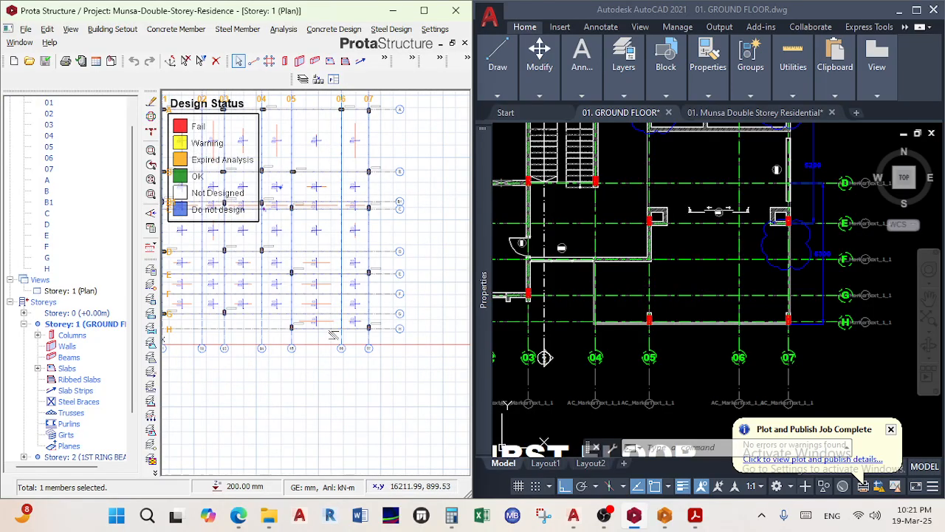
{"action": "scroll", "coordinate": [334, 334], "scroll_direction": "up", "scroll_amount": 1}
{"action": "scroll", "coordinate": [294, 336], "scroll_direction": "up", "scroll_amount": 1}
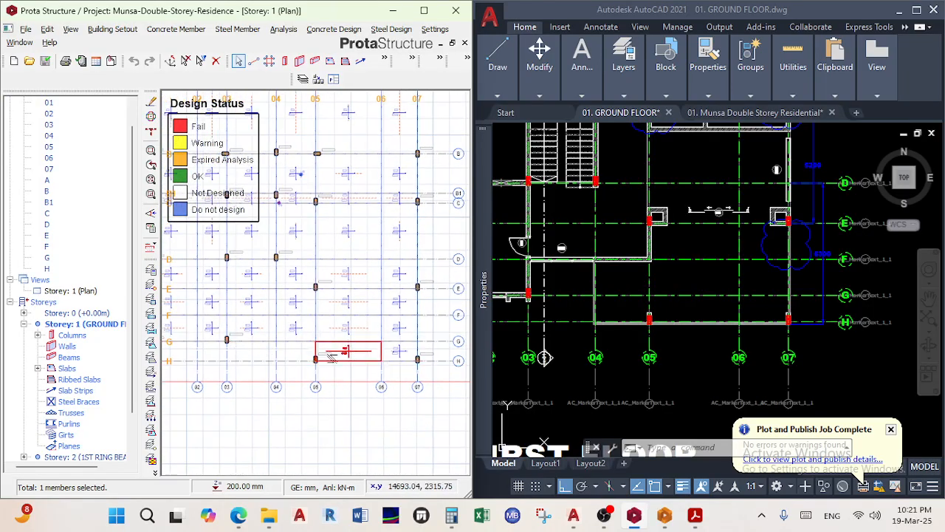
{"action": "scroll", "coordinate": [266, 356], "scroll_direction": "up", "scroll_amount": 1}
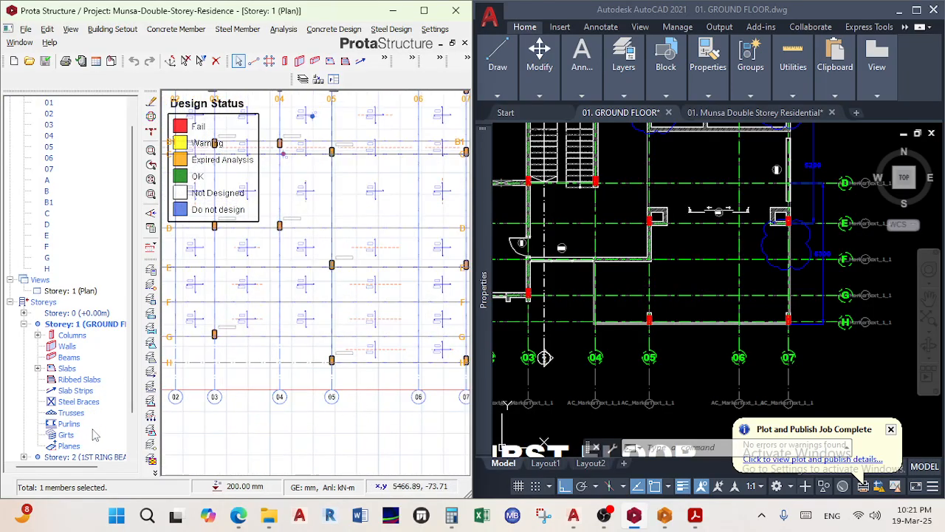
{"action": "scroll", "coordinate": [94, 369], "scroll_direction": "down", "scroll_amount": 1}
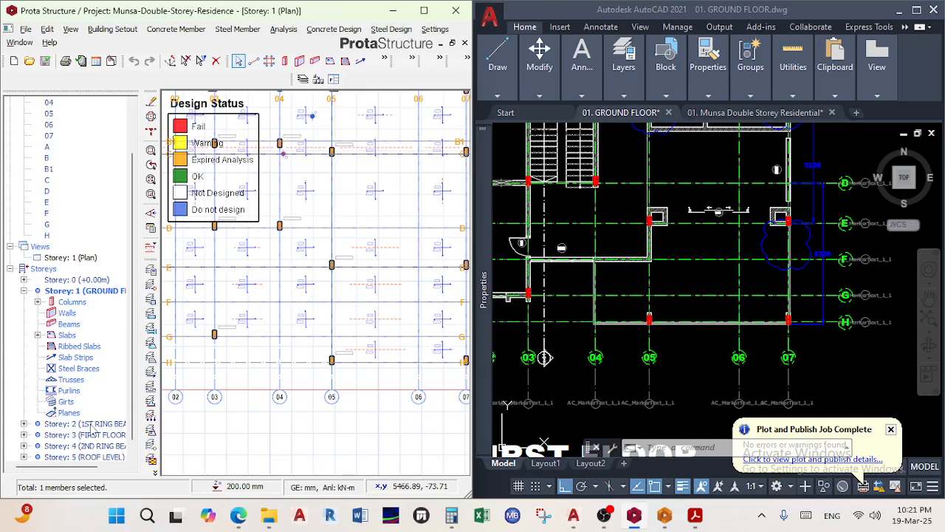
{"action": "double_click", "coordinate": [85, 436]}
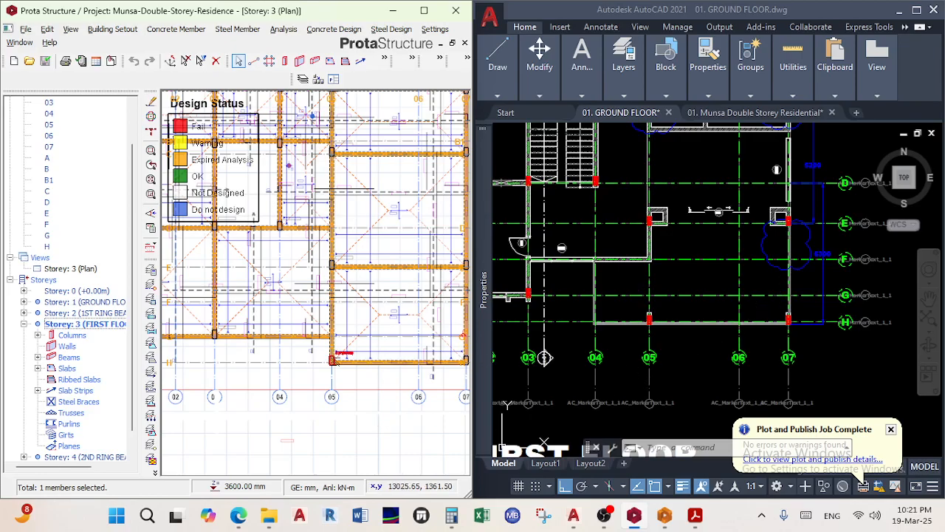
{"action": "scroll", "coordinate": [333, 361], "scroll_direction": "up", "scroll_amount": 1}
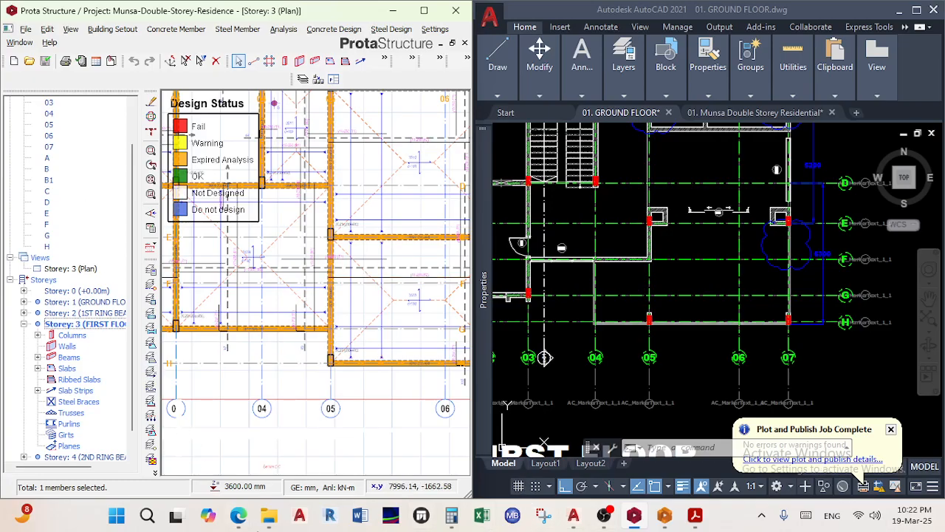
{"action": "mouse_move", "coordinate": [238, 515]}
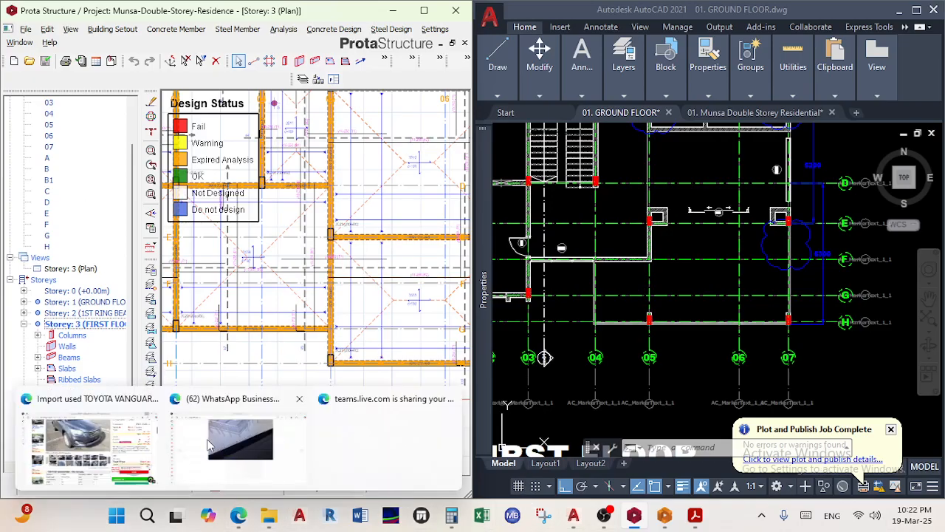
Re-zoom the 3D model photo, then advance to photo 3 of 5, the plan view, and zoom in
{"action": "left_click", "coordinate": [208, 444]}
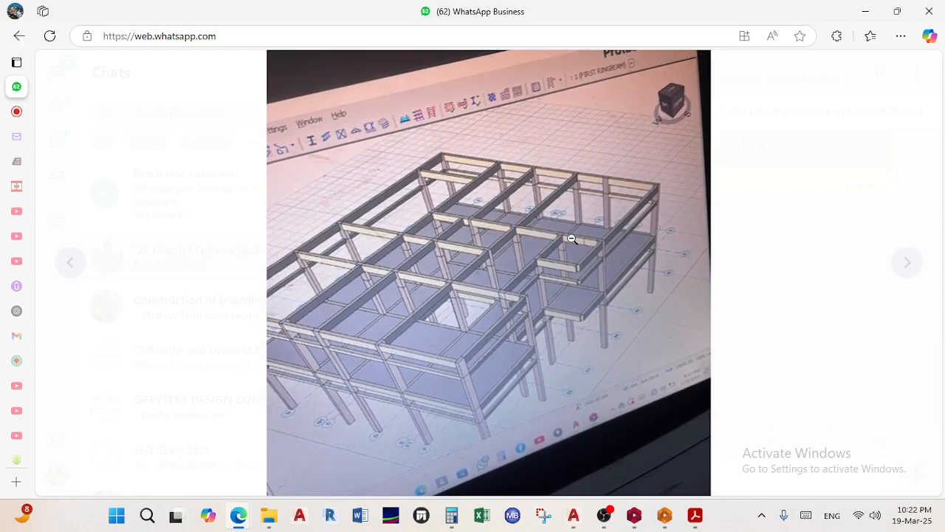
{"action": "left_click", "coordinate": [561, 240]}
{"action": "left_click", "coordinate": [537, 233]}
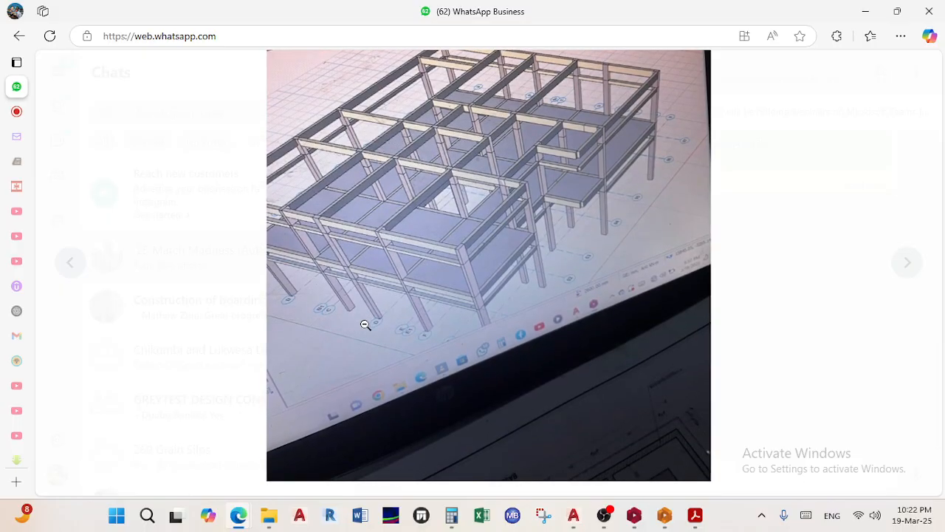
{"action": "left_click", "coordinate": [365, 324]}
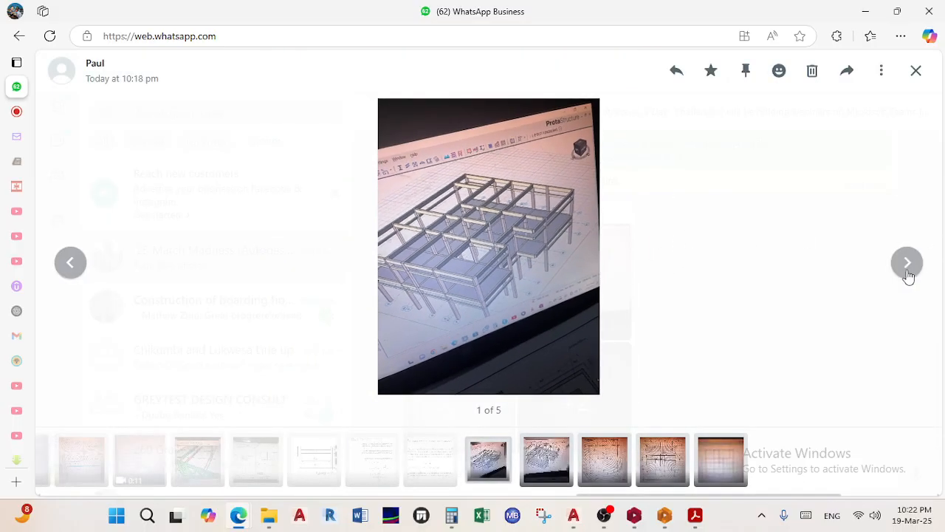
{"action": "left_click", "coordinate": [907, 266]}
{"action": "left_click", "coordinate": [897, 268]}
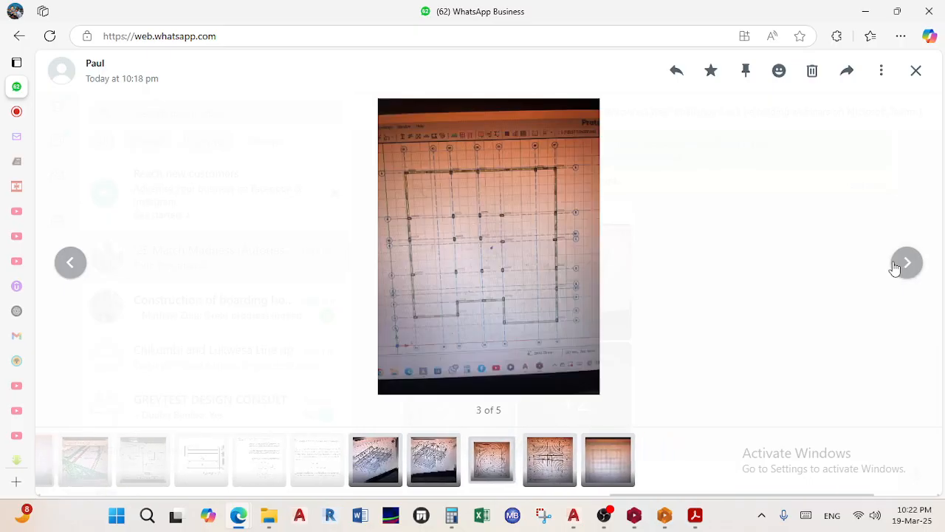
{"action": "left_click", "coordinate": [457, 317]}
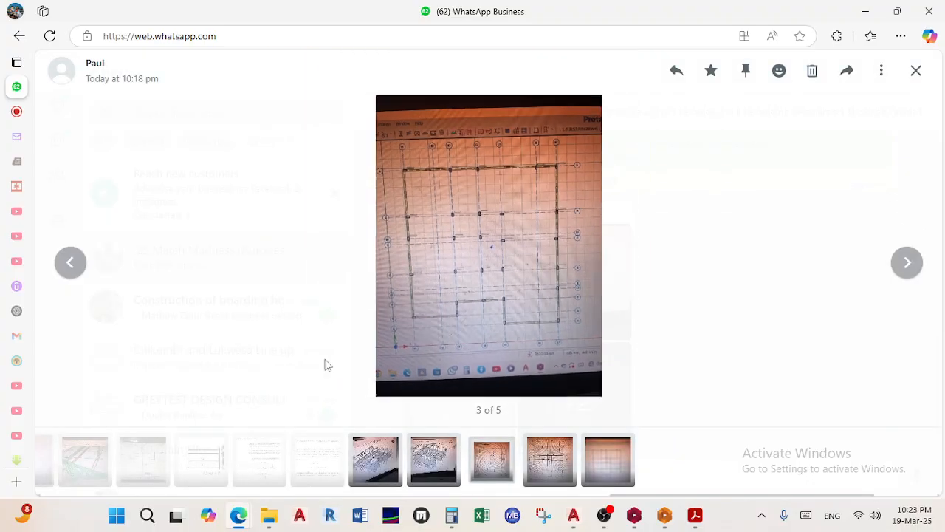
In ProtaStructure, pan the first-floor plan to show axis 02 and mark grid axis 03
{"action": "mouse_move", "coordinate": [697, 515]}
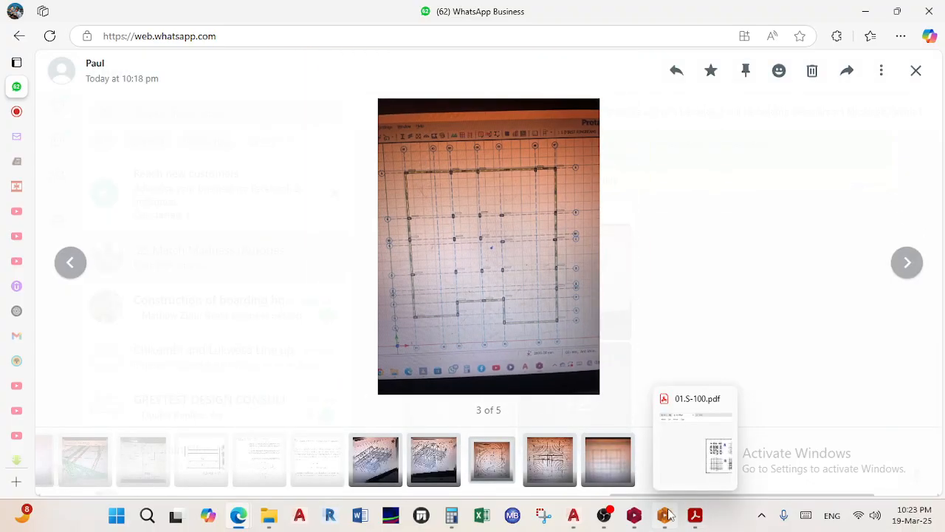
{"action": "left_click", "coordinate": [634, 514]}
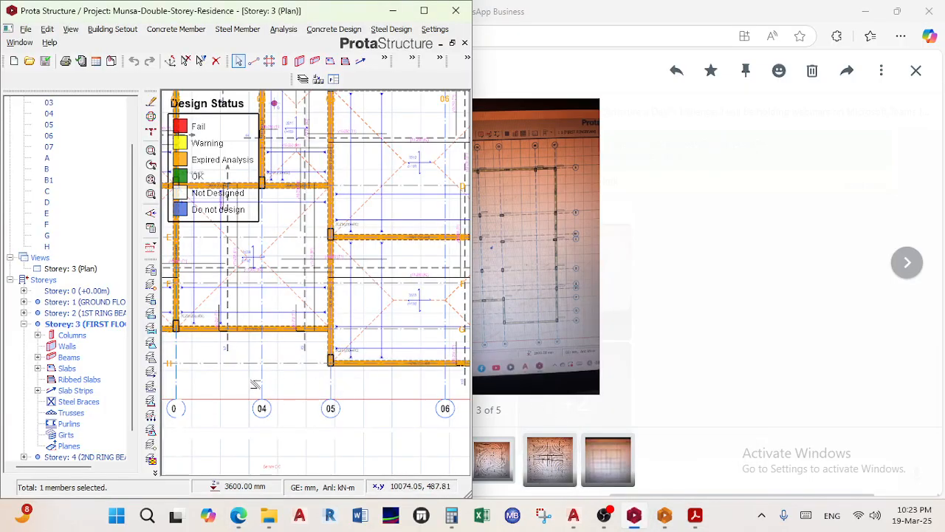
{"action": "middle_click_drag", "start_coordinate": [263, 395], "coordinate": [327, 399]}
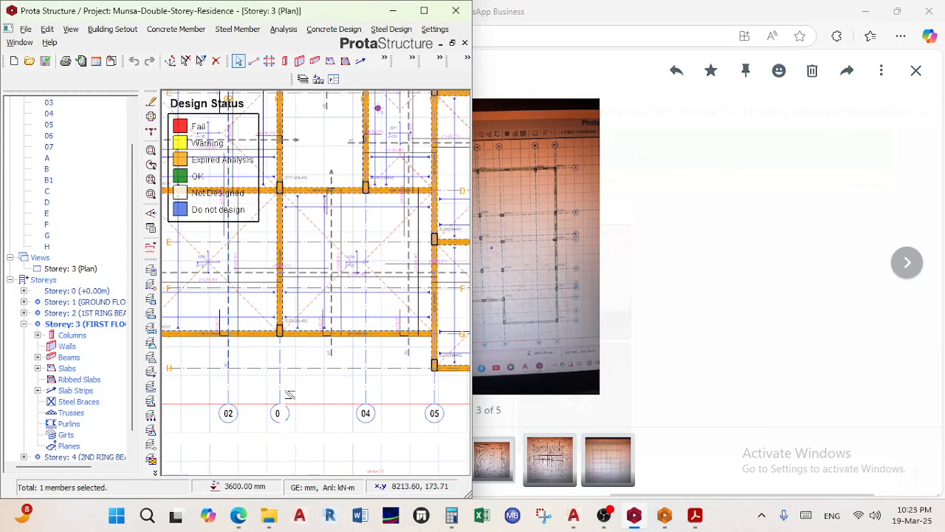
{"action": "left_click", "coordinate": [279, 390]}
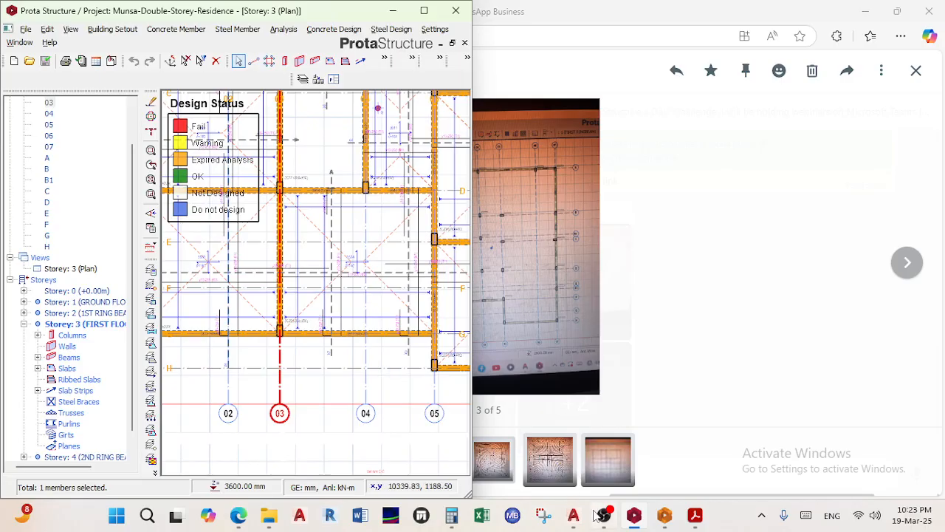
Back in WhatsApp, reopen the shared plan photo, advance to the fourth photo and zoom in
{"action": "left_click", "coordinate": [719, 267]}
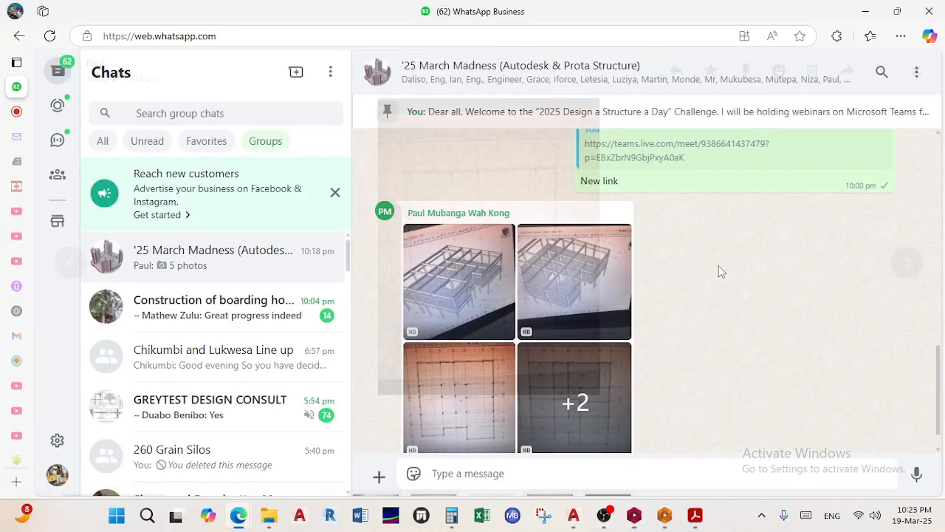
{"action": "left_click", "coordinate": [471, 417]}
{"action": "left_click", "coordinate": [905, 266]}
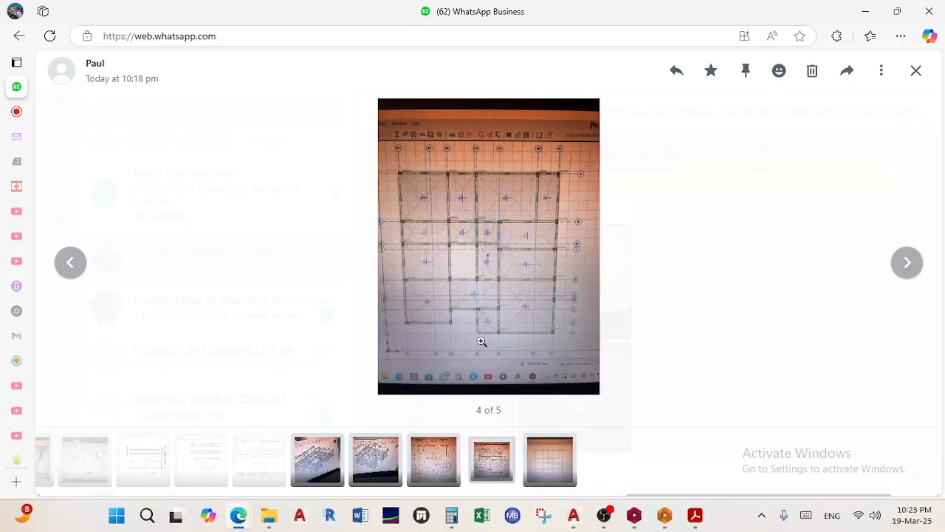
{"action": "left_click", "coordinate": [477, 324]}
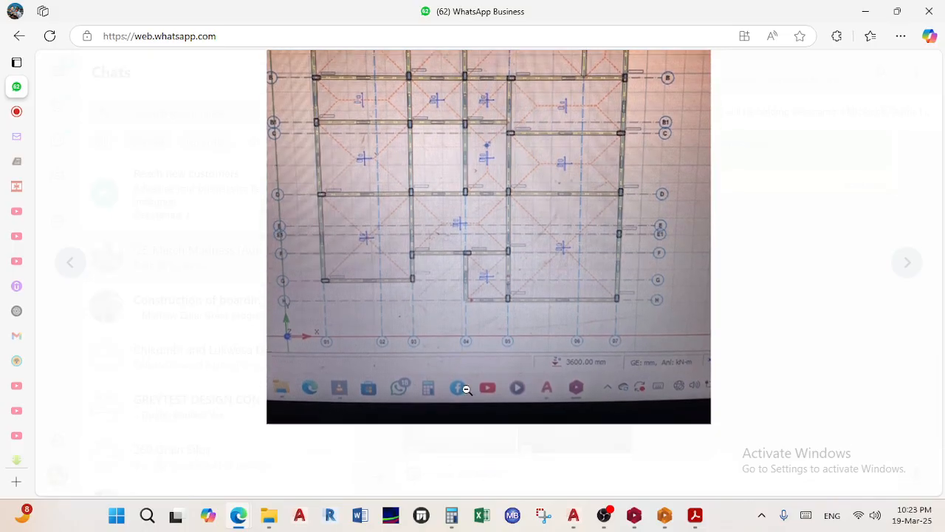
Return to ProtaStructure and pan the Storey 3 plan to show axes 0–04 and D–H
{"action": "left_click", "coordinate": [635, 515]}
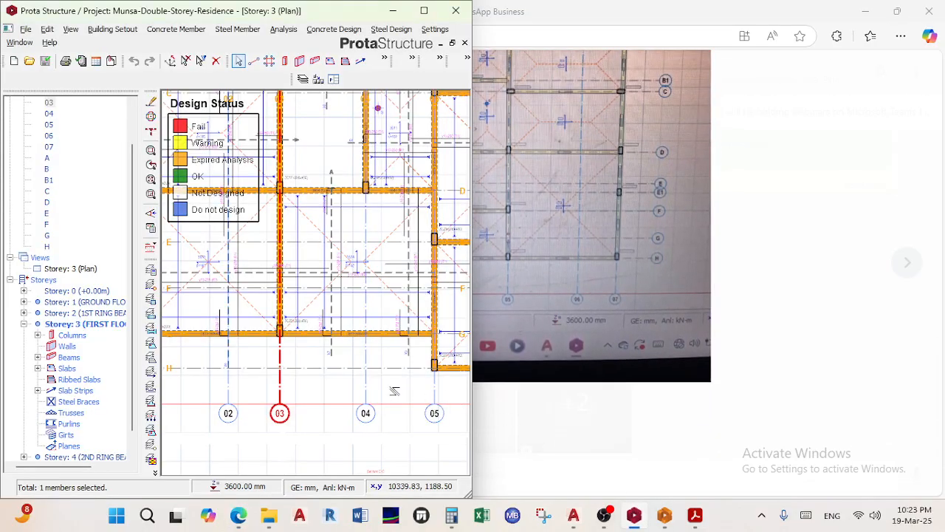
{"action": "middle_click_drag", "start_coordinate": [328, 380], "coordinate": [414, 392]}
{"action": "scroll", "coordinate": [414, 392], "scroll_direction": "down", "scroll_amount": 2}
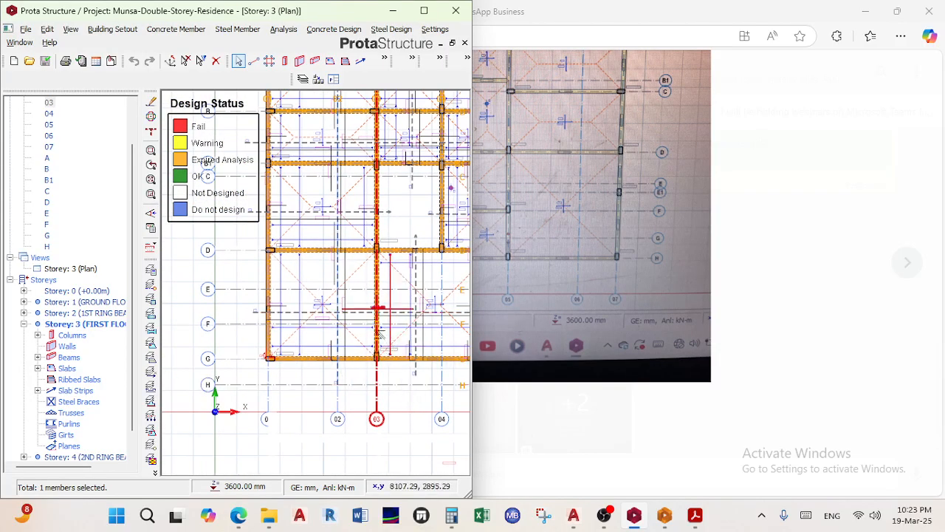
{"action": "middle_click_drag", "start_coordinate": [386, 330], "coordinate": [319, 323]}
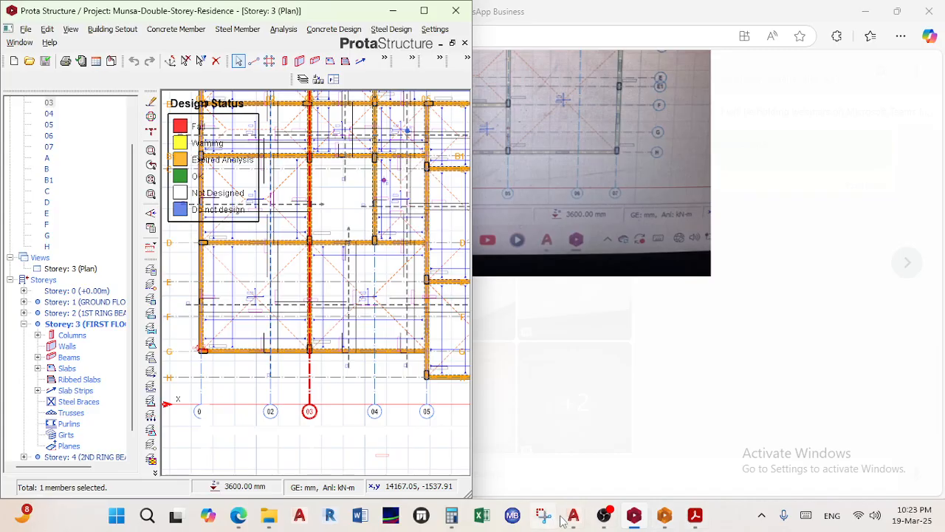
Bring up AutoCAD's 01. GROUND FLOOR drawing and frame grid axes 02–05
{"action": "mouse_move", "coordinate": [573, 516]}
{"action": "left_click", "coordinate": [545, 452]}
{"action": "scroll", "coordinate": [541, 390], "scroll_direction": "down", "scroll_amount": 4}
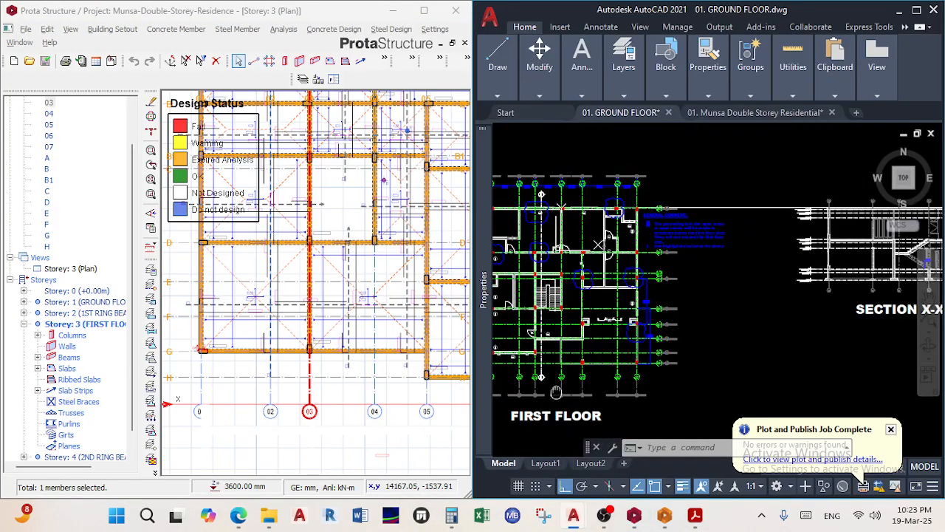
{"action": "middle_click_drag", "start_coordinate": [557, 392], "coordinate": [588, 382]}
{"action": "scroll", "coordinate": [602, 373], "scroll_direction": "up", "scroll_amount": 2}
{"action": "scroll", "coordinate": [538, 362], "scroll_direction": "up", "scroll_amount": 4}
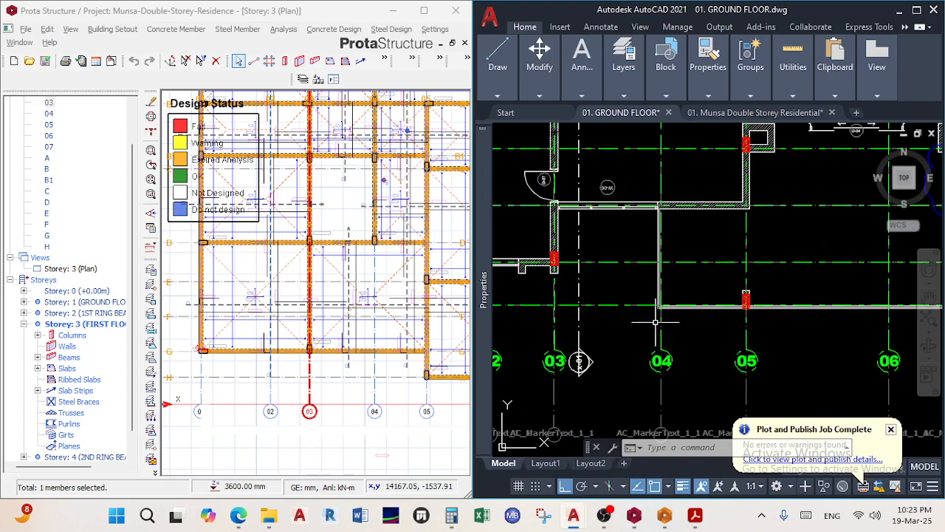
{"action": "scroll", "coordinate": [656, 322], "scroll_direction": "down", "scroll_amount": 2}
{"action": "mouse_move", "coordinate": [656, 322]}
{"action": "middle_mouse_down"}
{"action": "mouse_move", "coordinate": [730, 349]}
{"action": "mouse_move", "coordinate": [696, 319]}
{"action": "middle_mouse_up"}
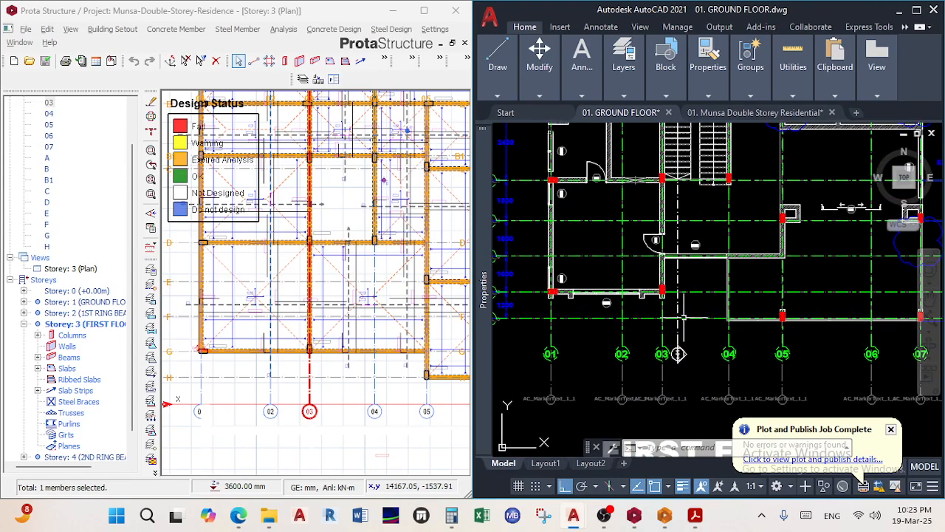
{"action": "middle_click_drag", "start_coordinate": [631, 310], "coordinate": [669, 302]}
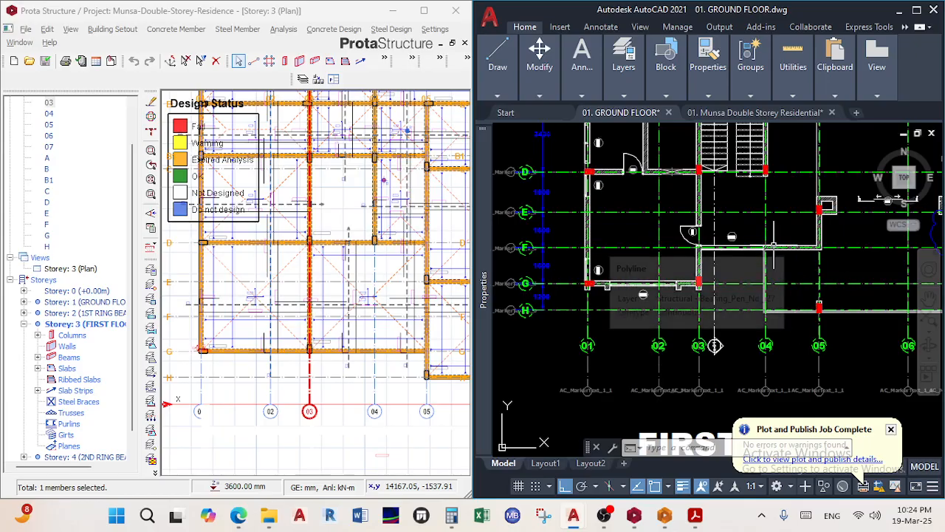
Zoom in on the wall corner near grid line 04 and follow the wall leftward
{"action": "scroll", "coordinate": [774, 247], "scroll_direction": "up", "scroll_amount": 2}
{"action": "scroll", "coordinate": [776, 258], "scroll_direction": "up", "scroll_amount": 2}
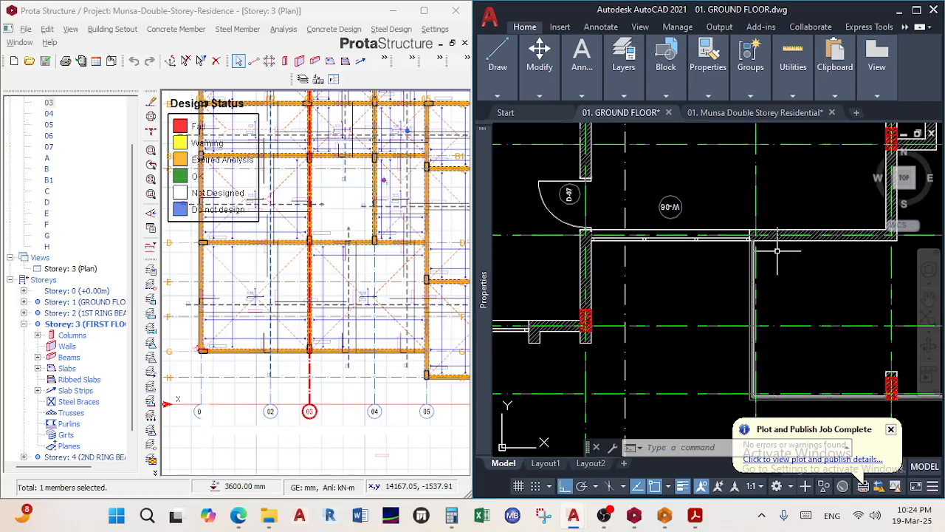
{"action": "middle_click_drag", "start_coordinate": [772, 244], "coordinate": [731, 178]}
{"action": "middle_click_drag", "start_coordinate": [722, 269], "coordinate": [728, 299]}
{"action": "scroll", "coordinate": [593, 185], "scroll_direction": "up", "scroll_amount": 4}
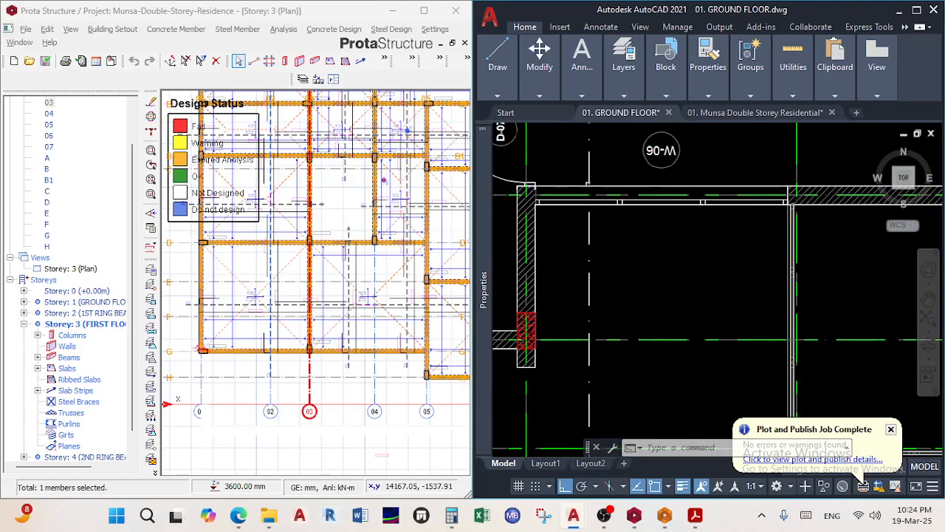
{"action": "scroll", "coordinate": [776, 232], "scroll_direction": "down", "scroll_amount": 4}
{"action": "middle_click_drag", "start_coordinate": [780, 234], "coordinate": [665, 231]}
{"action": "scroll", "coordinate": [796, 207], "scroll_direction": "up", "scroll_amount": 2}
{"action": "scroll", "coordinate": [633, 222], "scroll_direction": "up", "scroll_amount": 1}
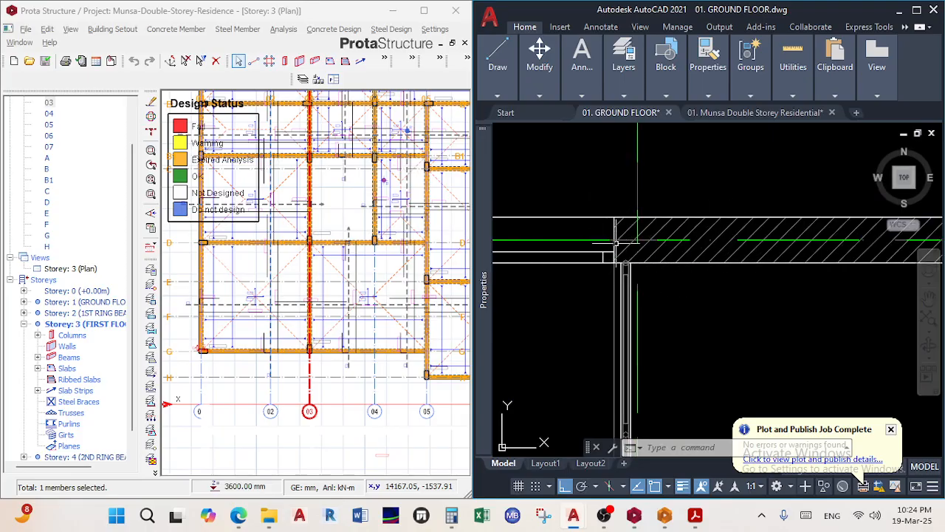
{"action": "scroll", "coordinate": [598, 232], "scroll_direction": "down", "scroll_amount": 3}
{"action": "scroll", "coordinate": [540, 244], "scroll_direction": "up", "scroll_amount": 2}
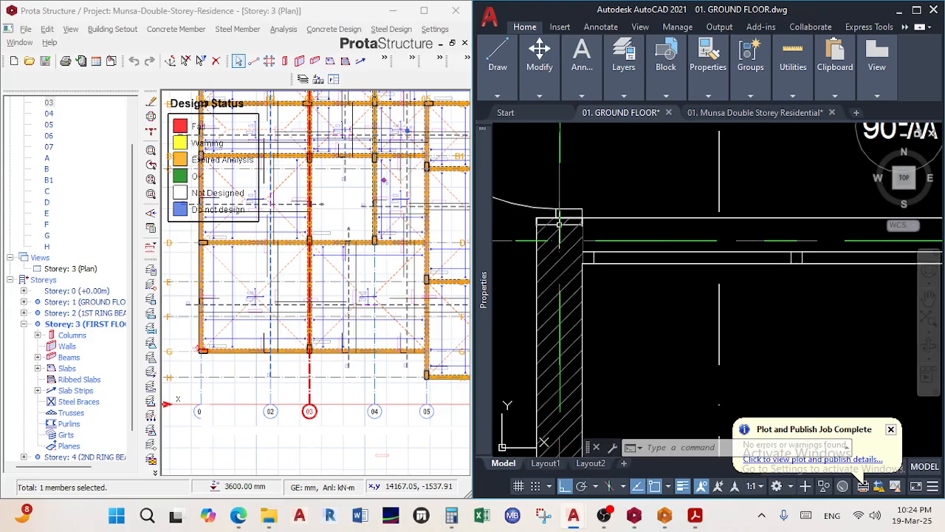
{"action": "scroll", "coordinate": [600, 307], "scroll_direction": "down", "scroll_amount": 3}
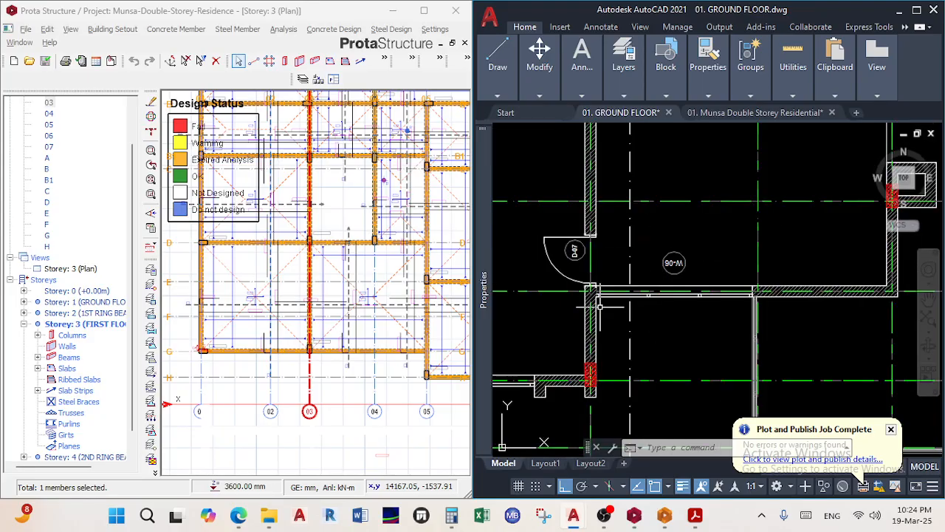
{"action": "scroll", "coordinate": [635, 296], "scroll_direction": "up", "scroll_amount": 3}
{"action": "scroll", "coordinate": [661, 290], "scroll_direction": "down", "scroll_amount": 3}
{"action": "scroll", "coordinate": [660, 284], "scroll_direction": "down", "scroll_amount": 2}
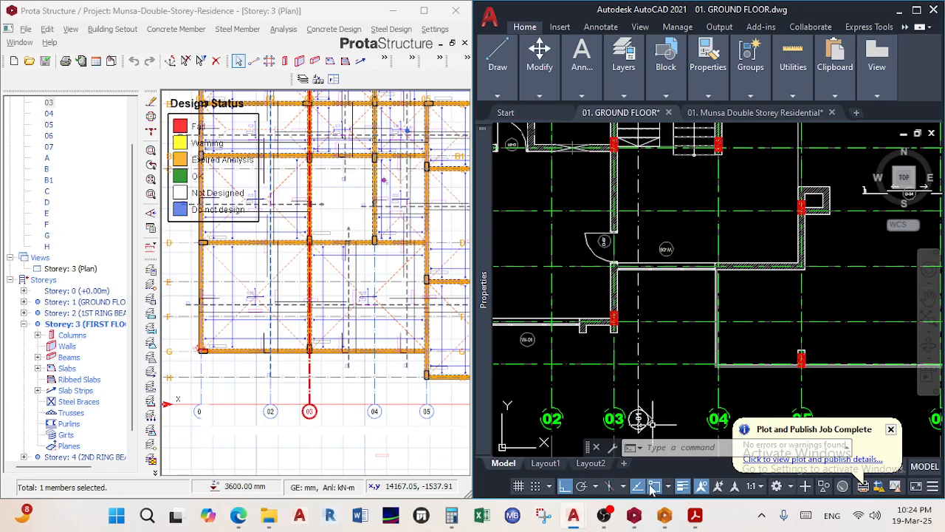
{"action": "scroll", "coordinate": [752, 311], "scroll_direction": "down", "scroll_amount": 2}
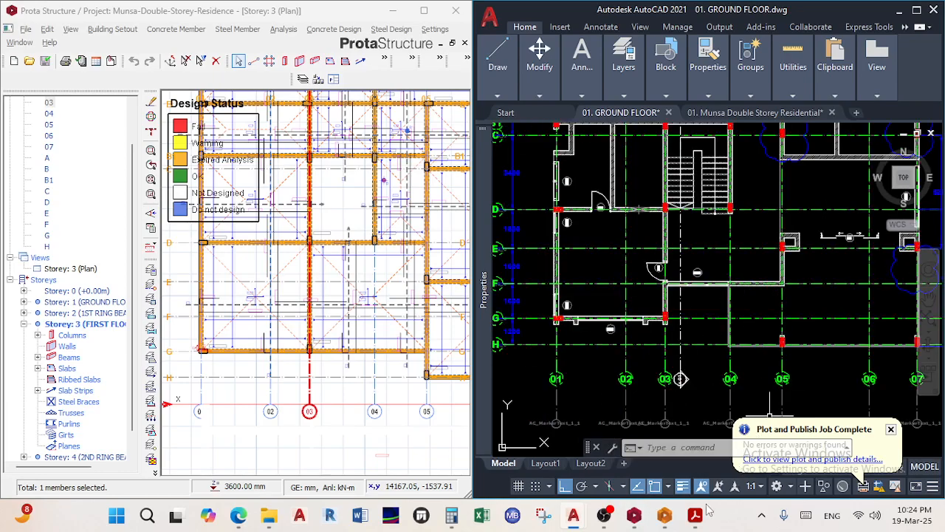
{"action": "mouse_move", "coordinate": [699, 517]}
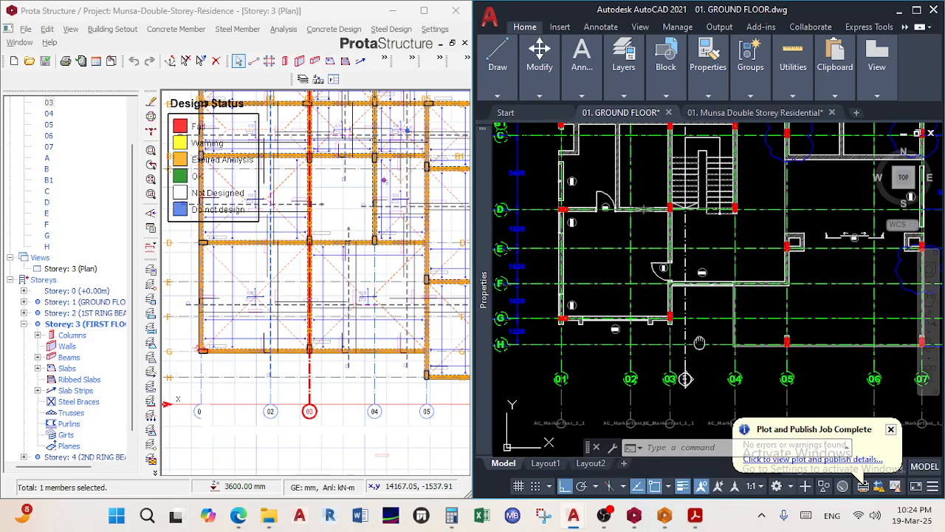
{"action": "middle_click_drag", "start_coordinate": [743, 355], "coordinate": [779, 344]}
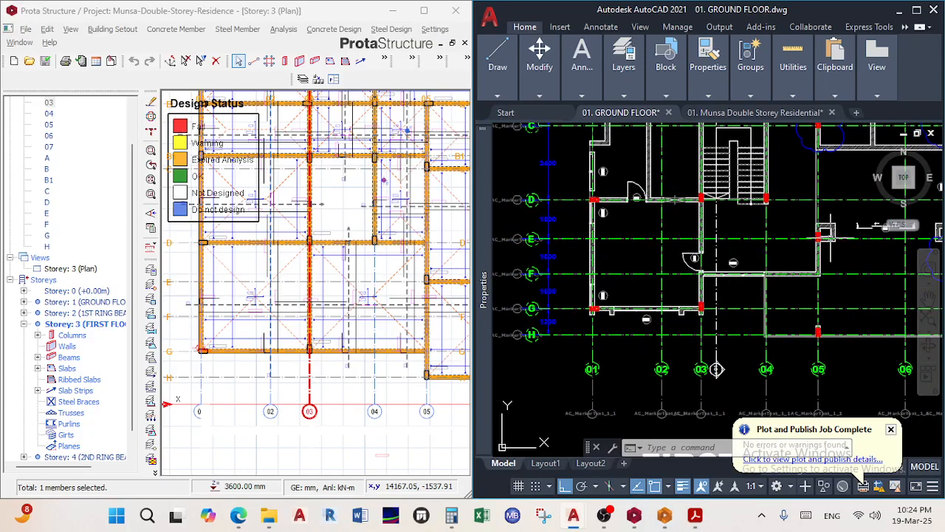
{"action": "scroll", "coordinate": [789, 251], "scroll_direction": "up", "scroll_amount": 4}
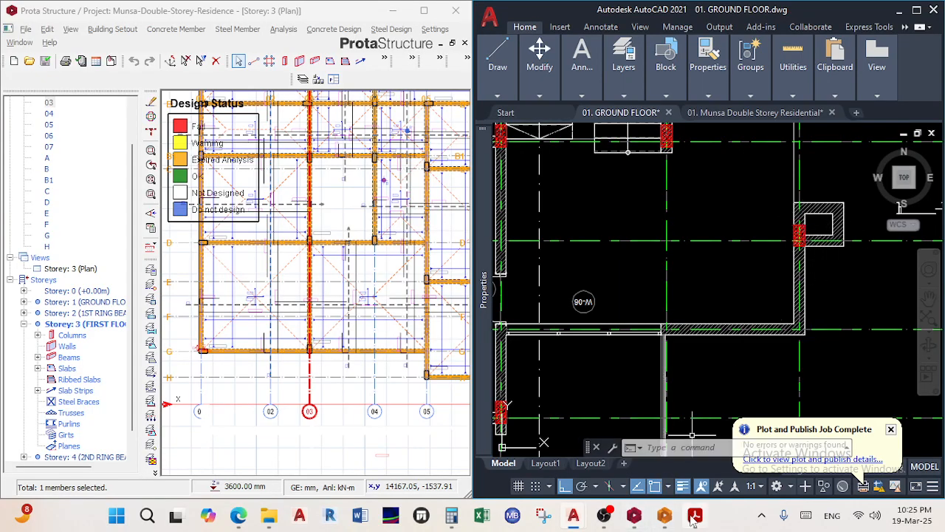
Open WhatsApp Business and zoom into the lower grid bays of the shared ProtaStructure photo
{"action": "mouse_move", "coordinate": [675, 523]}
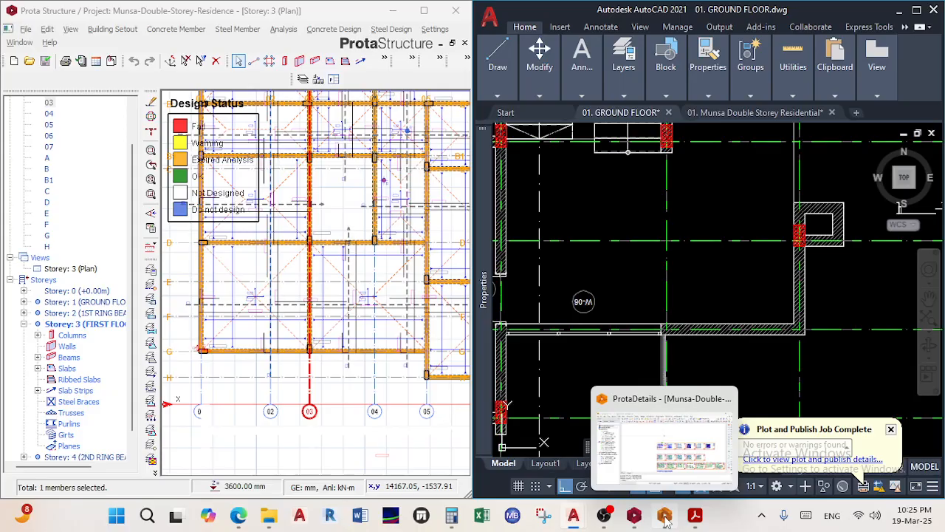
{"action": "mouse_move", "coordinate": [633, 519]}
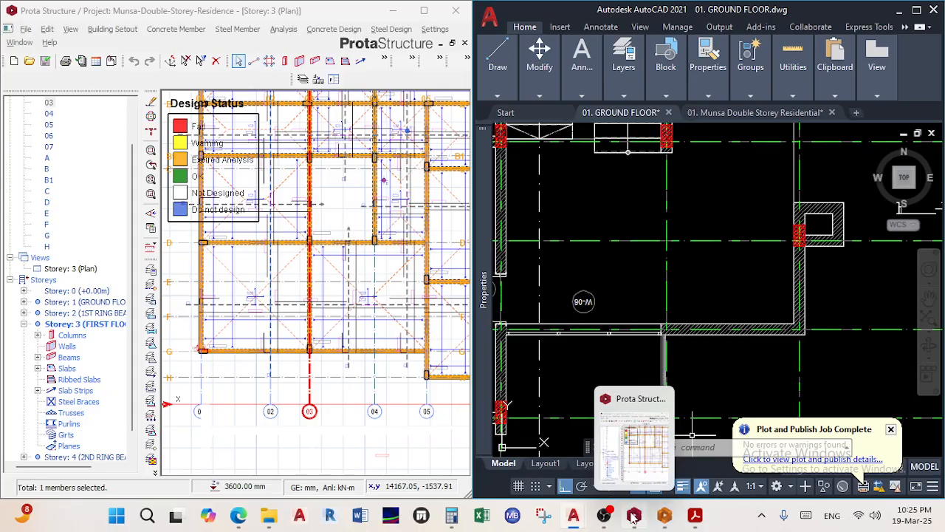
{"action": "mouse_move", "coordinate": [573, 517]}
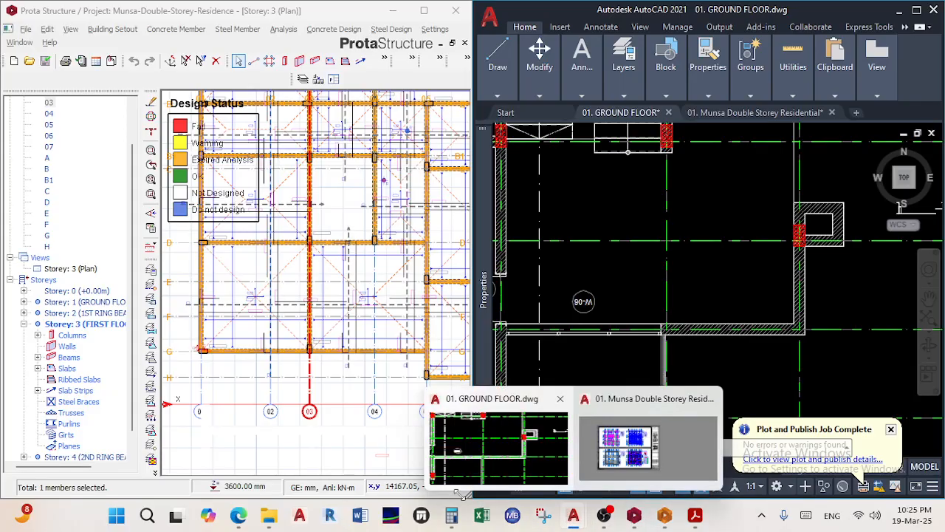
{"action": "mouse_move", "coordinate": [238, 517]}
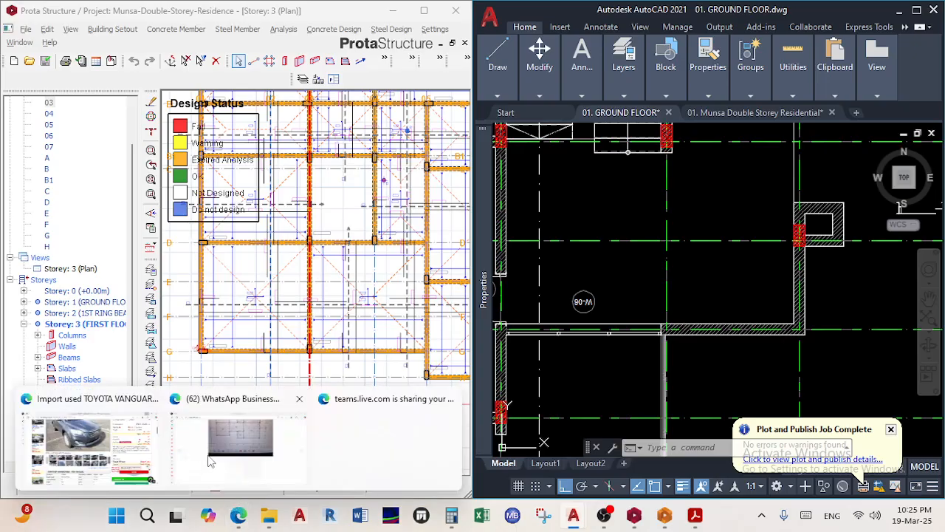
{"action": "left_click", "coordinate": [229, 395]}
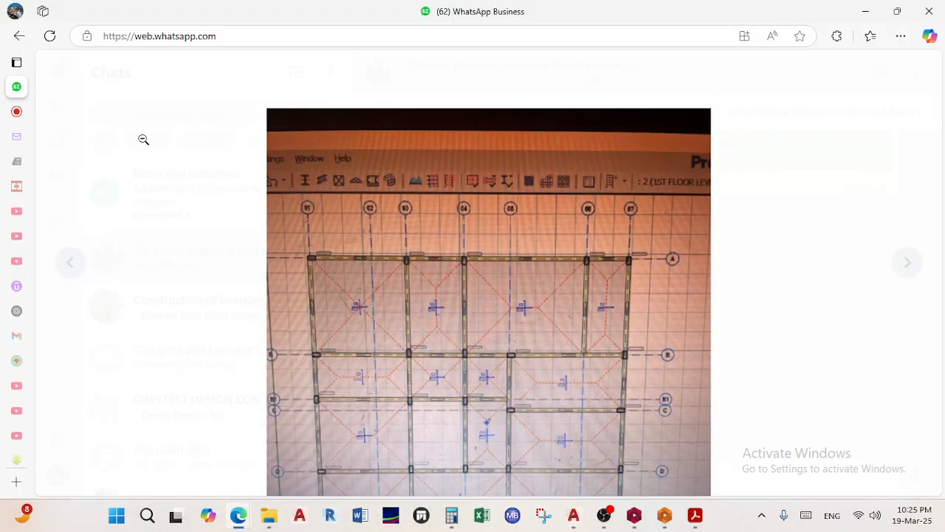
{"action": "left_click", "coordinate": [144, 141]}
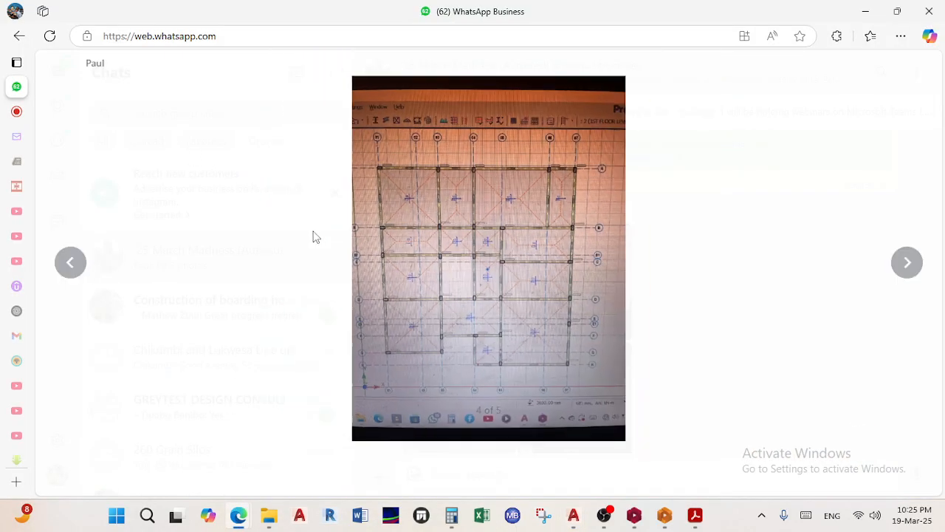
{"action": "left_click", "coordinate": [487, 285]}
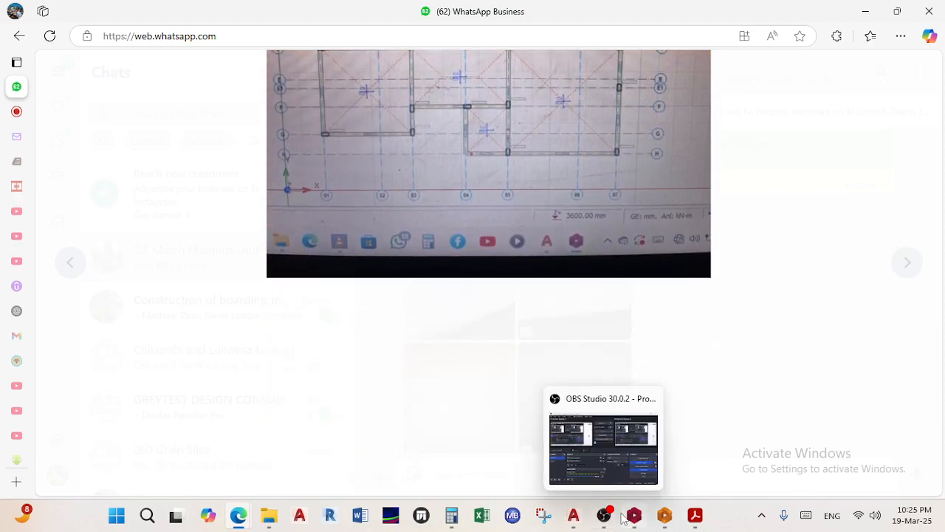
Return to AutoCAD's GROUND FLOOR drawing
{"action": "mouse_move", "coordinate": [633, 521]}
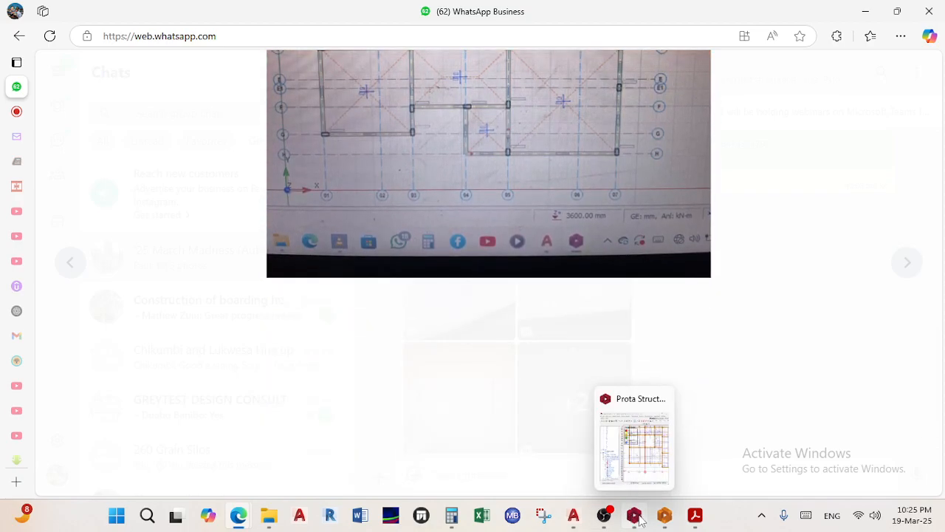
{"action": "mouse_move", "coordinate": [573, 516]}
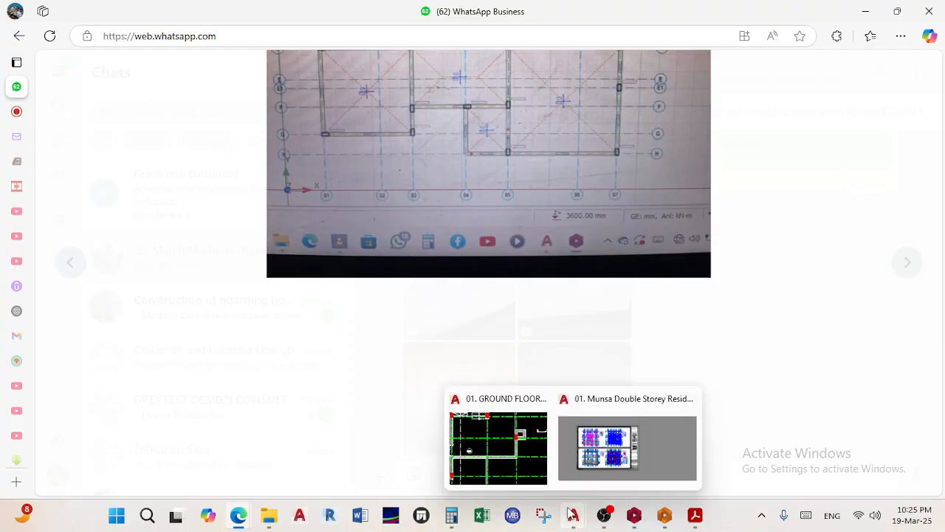
{"action": "left_click", "coordinate": [508, 443]}
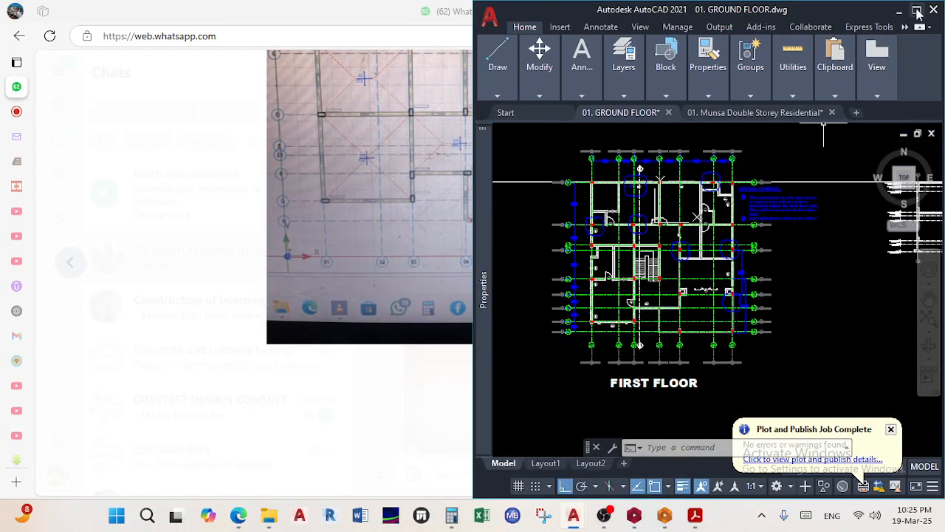
{"action": "left_click", "coordinate": [918, 11]}
{"action": "scroll", "coordinate": [414, 317], "scroll_direction": "up", "scroll_amount": 4}
{"action": "middle_click_drag", "start_coordinate": [533, 388], "coordinate": [520, 339]}
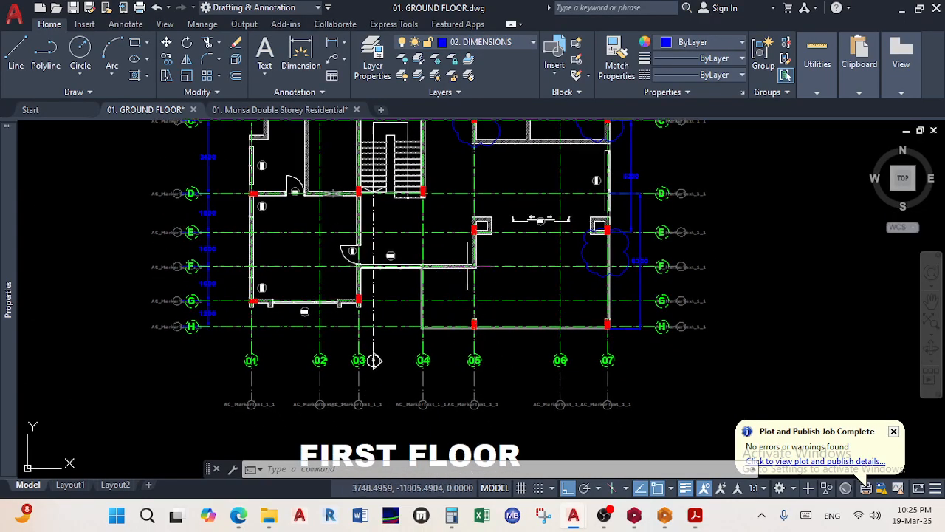
{"action": "scroll", "coordinate": [466, 266], "scroll_direction": "up", "scroll_amount": 2}
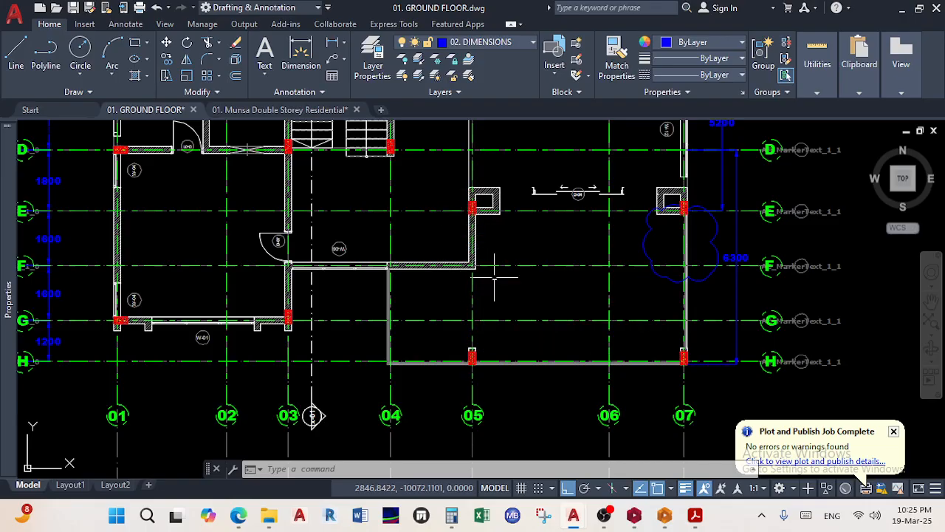
{"action": "scroll", "coordinate": [473, 262], "scroll_direction": "down", "scroll_amount": 3}
{"action": "scroll", "coordinate": [488, 251], "scroll_direction": "up", "scroll_amount": 1}
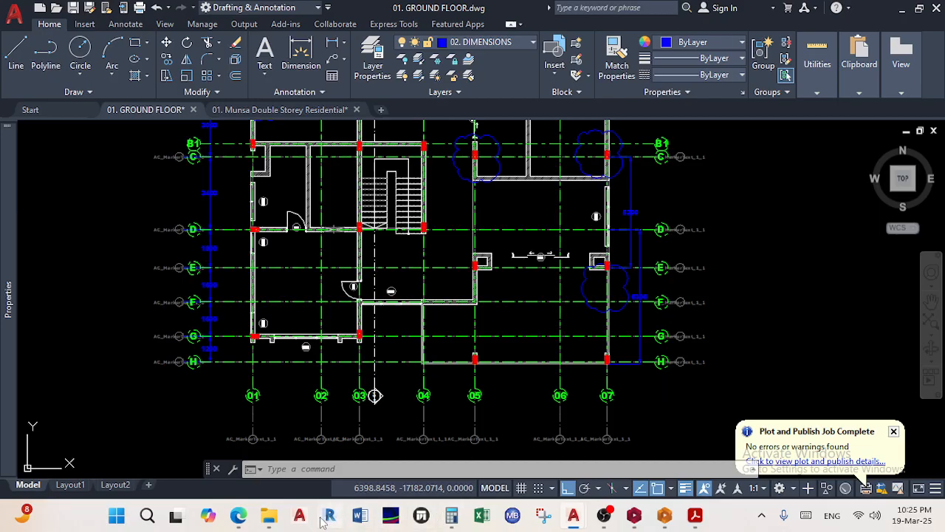
{"action": "mouse_move", "coordinate": [240, 517]}
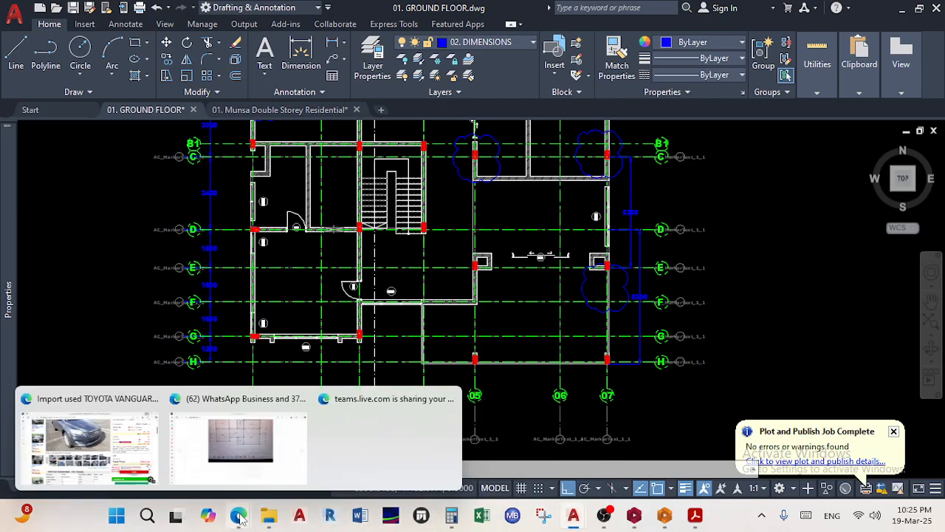
Show the shared floor-plan photo in WhatsApp, then bring ProtaStructure's Storey 3 plan forward
{"action": "left_click", "coordinate": [244, 465]}
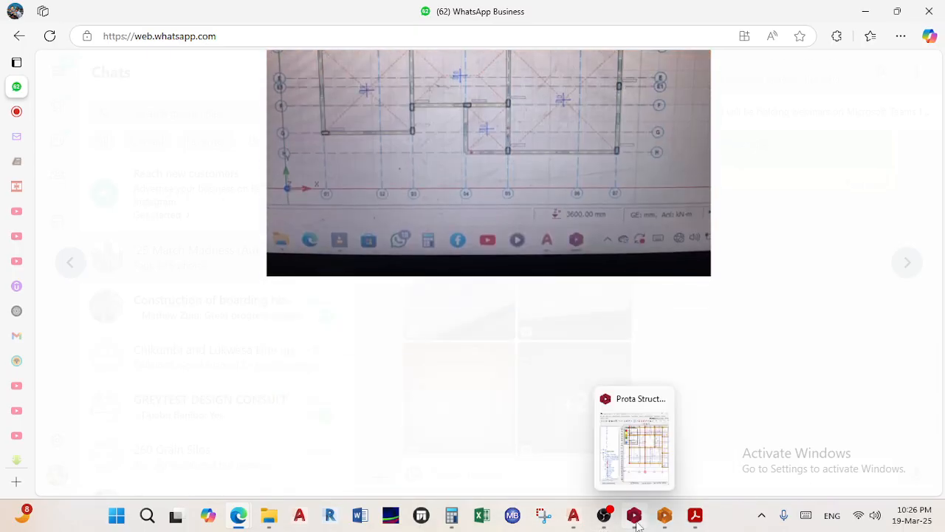
{"action": "left_click", "coordinate": [634, 515]}
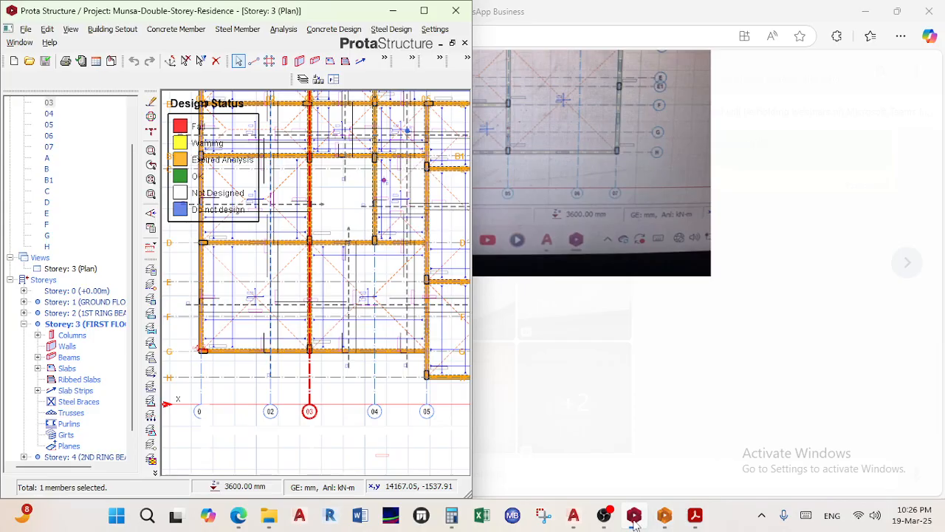
Return to the 01. GROUND FLOOR drawing and recentre the whole building plan
{"action": "mouse_move", "coordinate": [571, 519]}
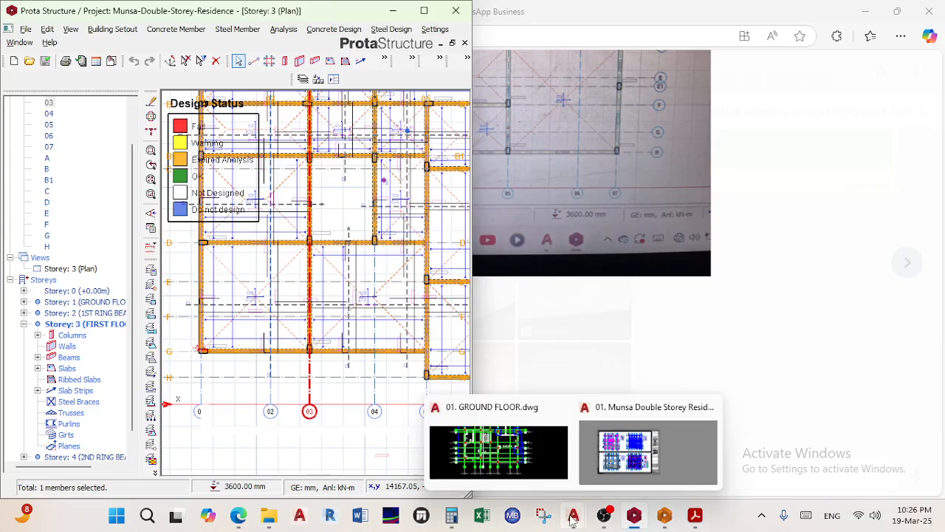
{"action": "left_click", "coordinate": [536, 450]}
{"action": "middle_click_drag", "start_coordinate": [450, 243], "coordinate": [514, 262]}
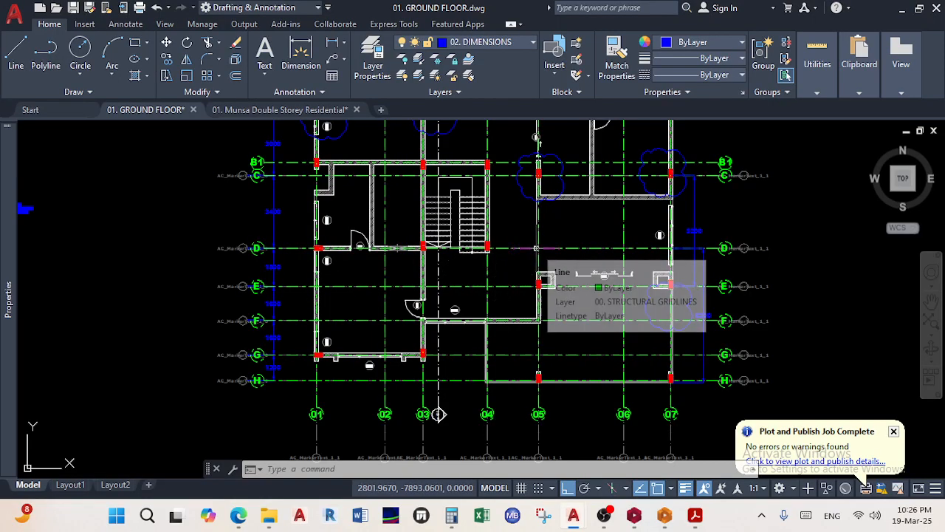
{"action": "middle_click_drag", "start_coordinate": [551, 257], "coordinate": [725, 302]}
{"action": "middle_click_drag", "start_coordinate": [434, 265], "coordinate": [638, 272]}
{"action": "scroll", "coordinate": [377, 299], "scroll_direction": "up", "scroll_amount": 2}
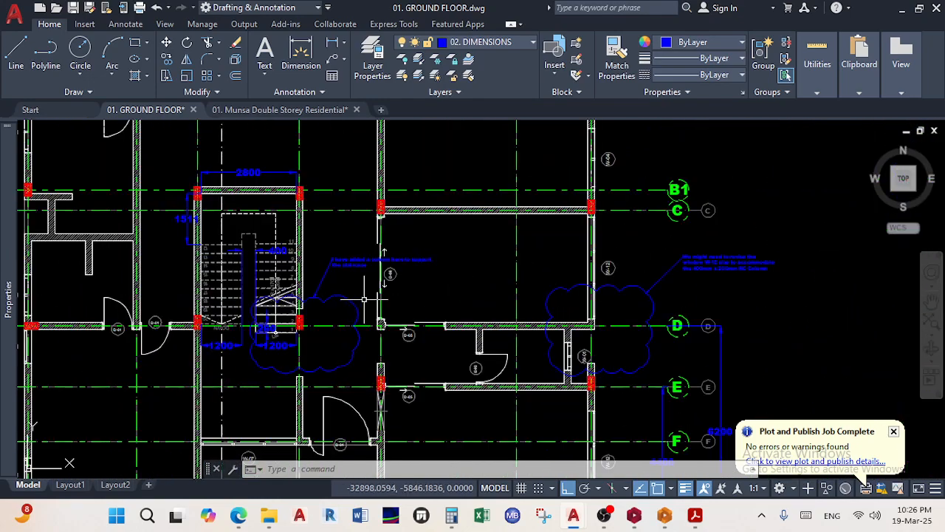
{"action": "scroll", "coordinate": [363, 298], "scroll_direction": "down", "scroll_amount": 3}
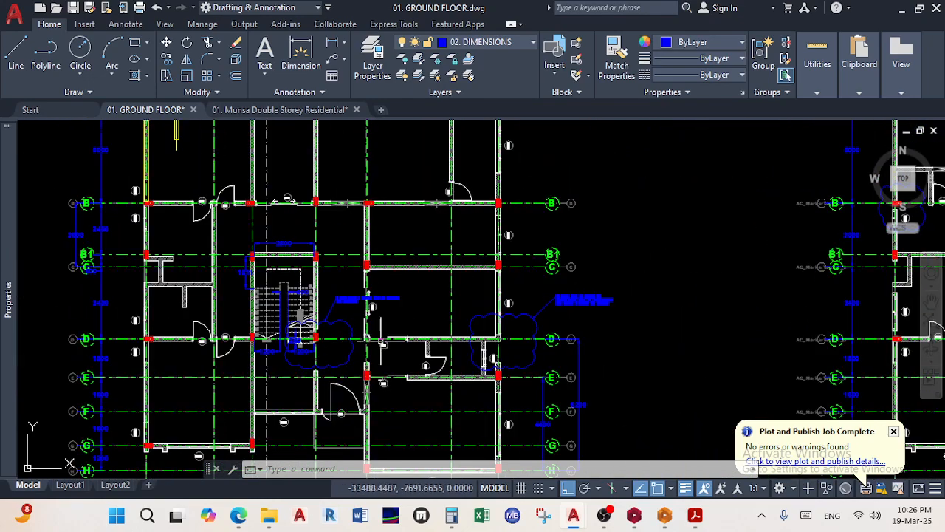
{"action": "scroll", "coordinate": [443, 346], "scroll_direction": "down", "scroll_amount": 2}
{"action": "scroll", "coordinate": [461, 352], "scroll_direction": "up", "scroll_amount": 2}
Zoom in around the staircase, grid line D and door D-04 in the mirrored unit
{"action": "mouse_move", "coordinate": [639, 522]}
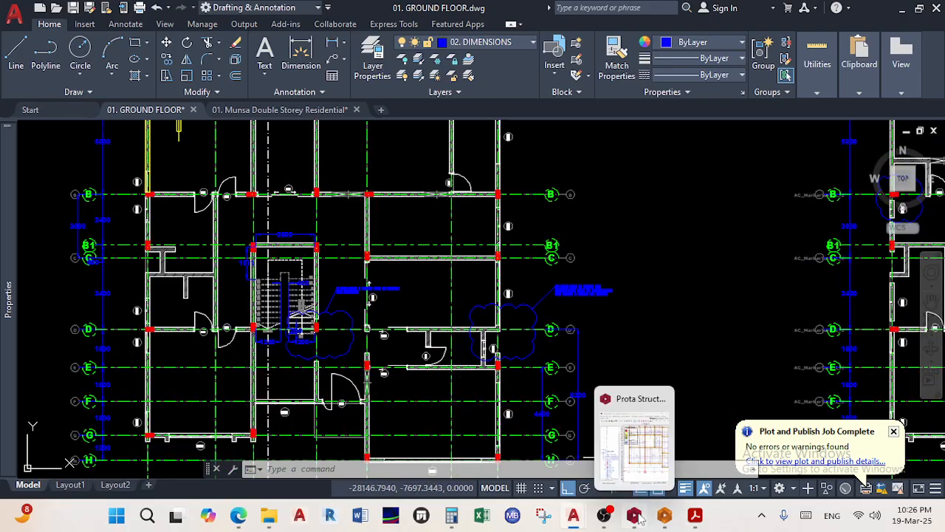
{"action": "scroll", "coordinate": [352, 336], "scroll_direction": "up", "scroll_amount": 4}
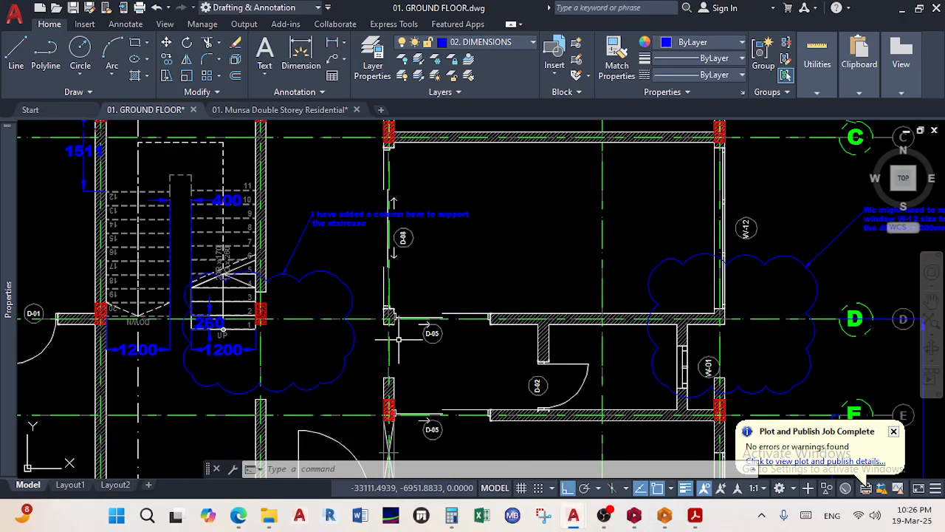
{"action": "scroll", "coordinate": [398, 338], "scroll_direction": "up", "scroll_amount": 2}
{"action": "scroll", "coordinate": [392, 316], "scroll_direction": "down", "scroll_amount": 5}
{"action": "scroll", "coordinate": [396, 320], "scroll_direction": "up", "scroll_amount": 7}
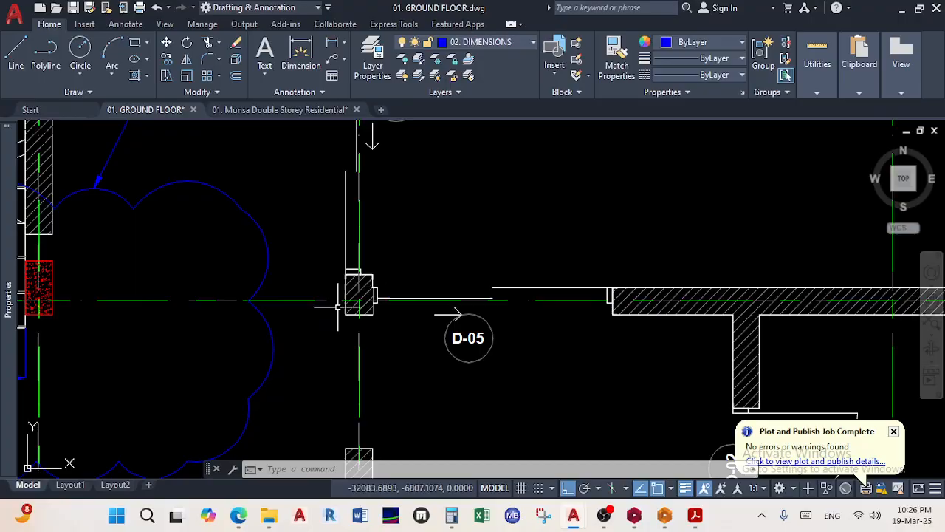
{"action": "scroll", "coordinate": [338, 305], "scroll_direction": "down", "scroll_amount": 4}
{"action": "scroll", "coordinate": [366, 307], "scroll_direction": "down", "scroll_amount": 2}
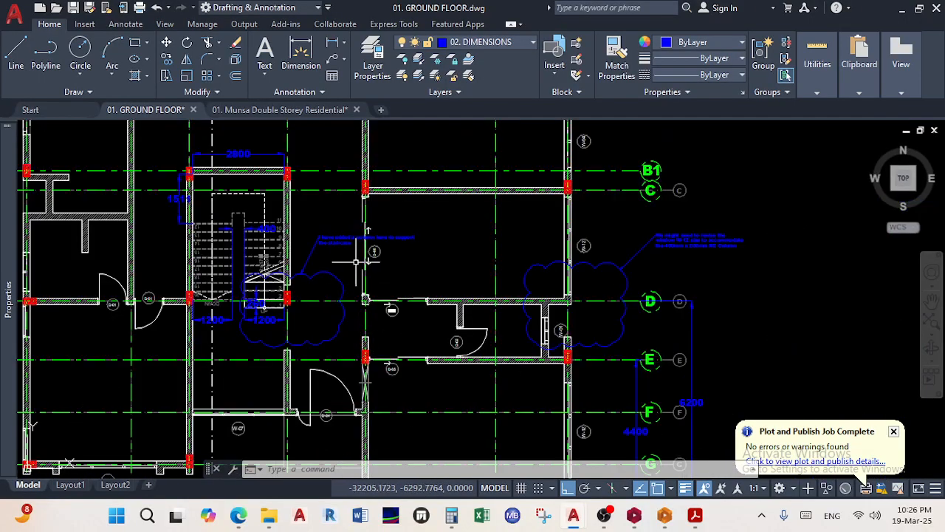
{"action": "middle_click_drag", "start_coordinate": [616, 297], "coordinate": [495, 310]}
{"action": "middle_click_drag", "start_coordinate": [762, 348], "coordinate": [196, 272]}
{"action": "scroll", "coordinate": [507, 268], "scroll_direction": "up", "scroll_amount": 1}
{"action": "scroll", "coordinate": [605, 249], "scroll_direction": "up", "scroll_amount": 2}
{"action": "scroll", "coordinate": [566, 226], "scroll_direction": "up", "scroll_amount": 2}
{"action": "scroll", "coordinate": [564, 237], "scroll_direction": "up", "scroll_amount": 1}
{"action": "scroll", "coordinate": [564, 237], "scroll_direction": "down", "scroll_amount": 2}
{"action": "middle_click_drag", "start_coordinate": [559, 254], "coordinate": [544, 295]}
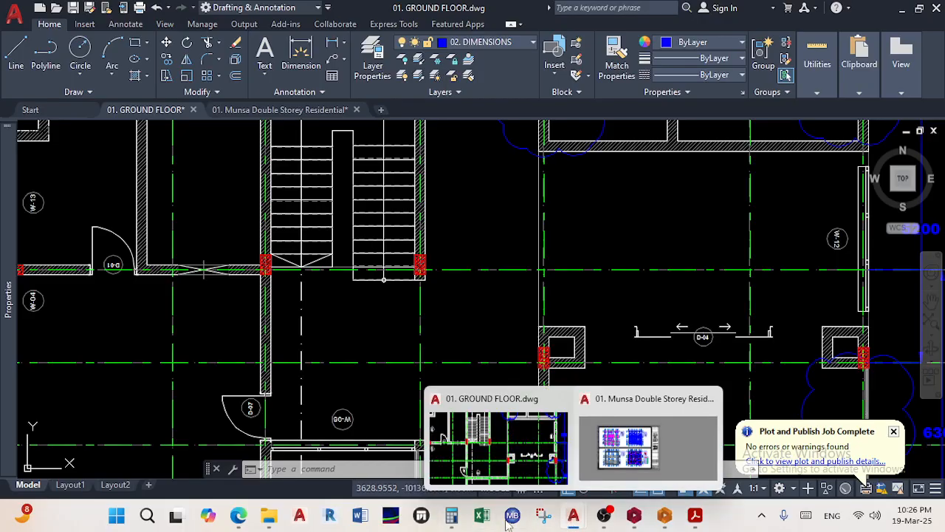
Reopen the WhatsApp photo viewer and enlarge the earlier 3D model photo for a closer look
{"action": "mouse_move", "coordinate": [239, 515]}
{"action": "left_click", "coordinate": [234, 456]}
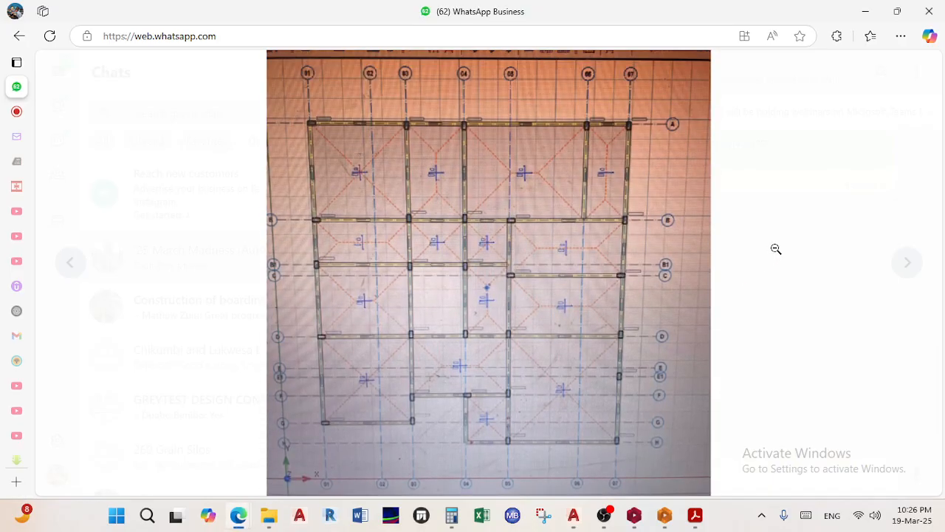
{"action": "left_click", "coordinate": [479, 291]}
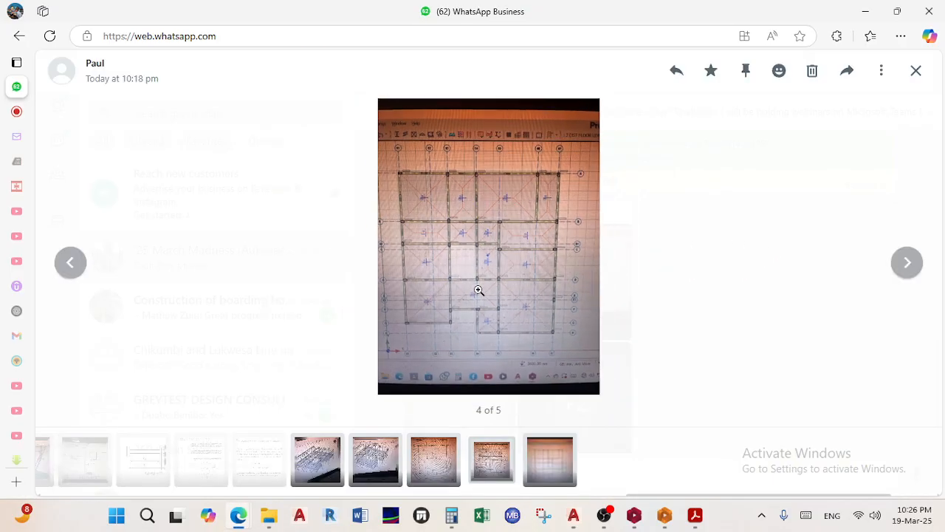
{"action": "left_click", "coordinate": [78, 268]}
{"action": "left_click", "coordinate": [80, 270]}
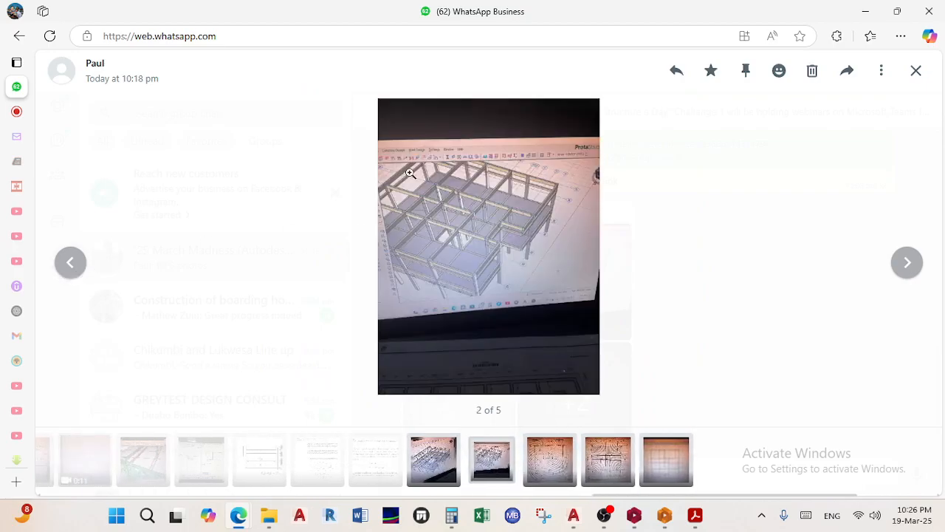
{"action": "left_click", "coordinate": [488, 222]}
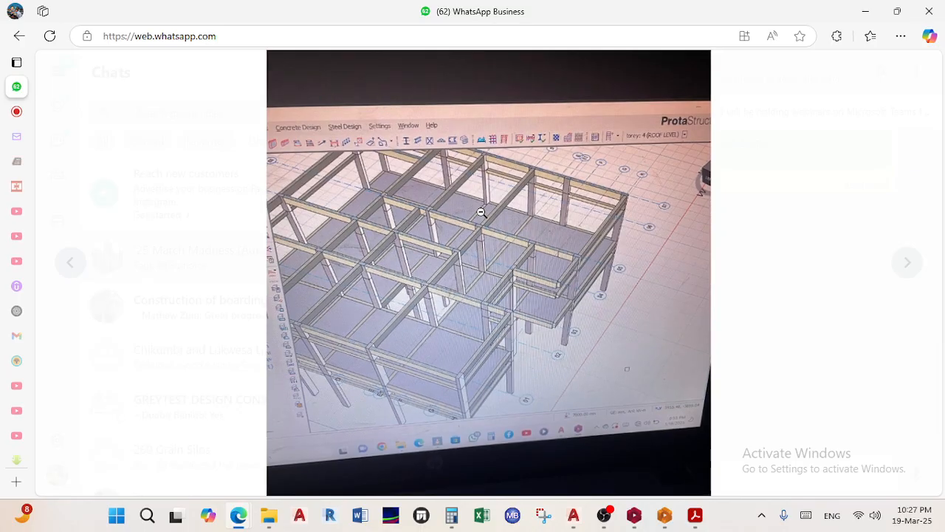
{"action": "left_click", "coordinate": [480, 211]}
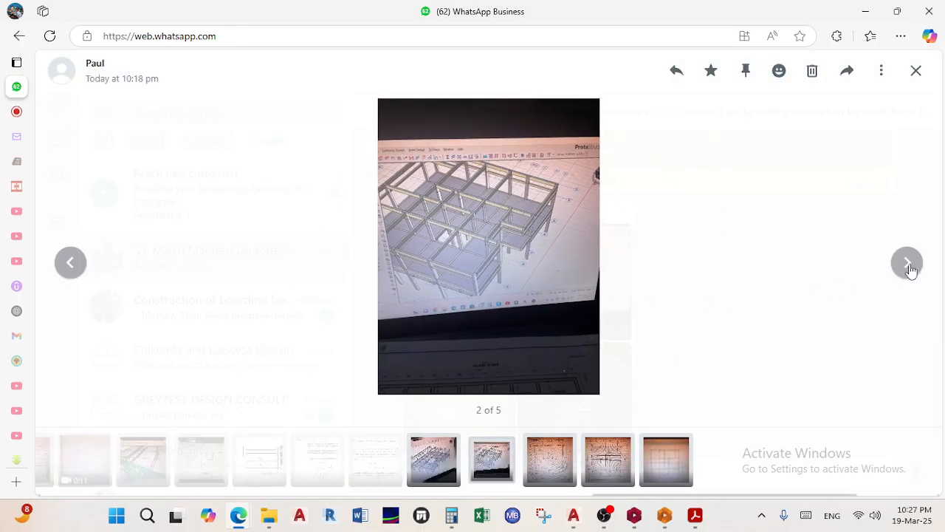
Advance through the remaining photos to the fifth, then close the viewer
{"action": "left_click", "coordinate": [908, 265]}
{"action": "left_click", "coordinate": [908, 265]}
{"action": "left_click", "coordinate": [908, 264]}
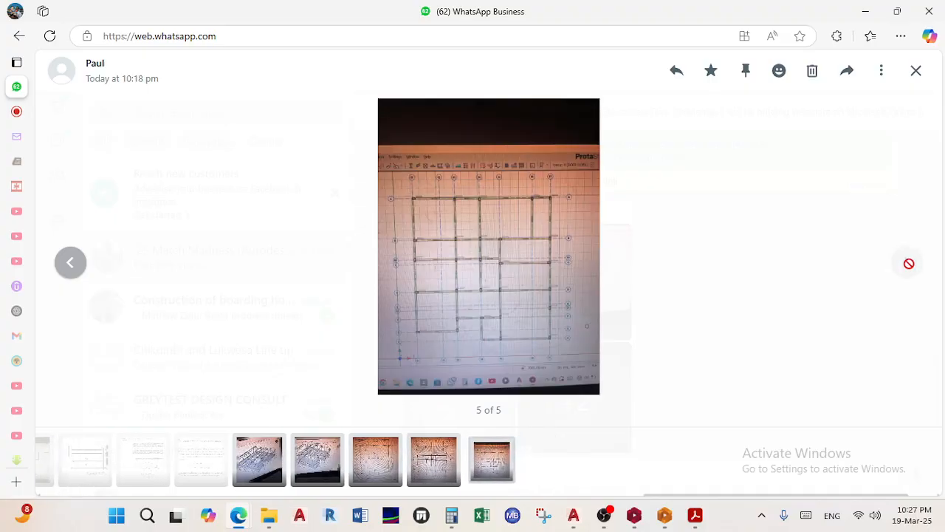
{"action": "left_click", "coordinate": [909, 265]}
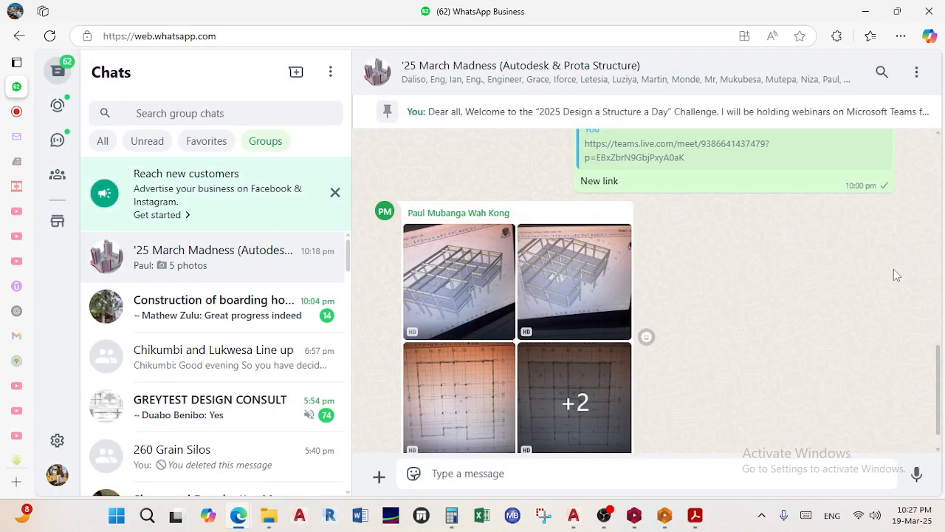
Reply to the five-photo album with 'Thanks for observing the omission of the balcony!'
{"action": "scroll", "coordinate": [601, 390], "scroll_direction": "down", "scroll_amount": 1}
{"action": "left_click", "coordinate": [619, 183]}
{"action": "left_click", "coordinate": [644, 205]}
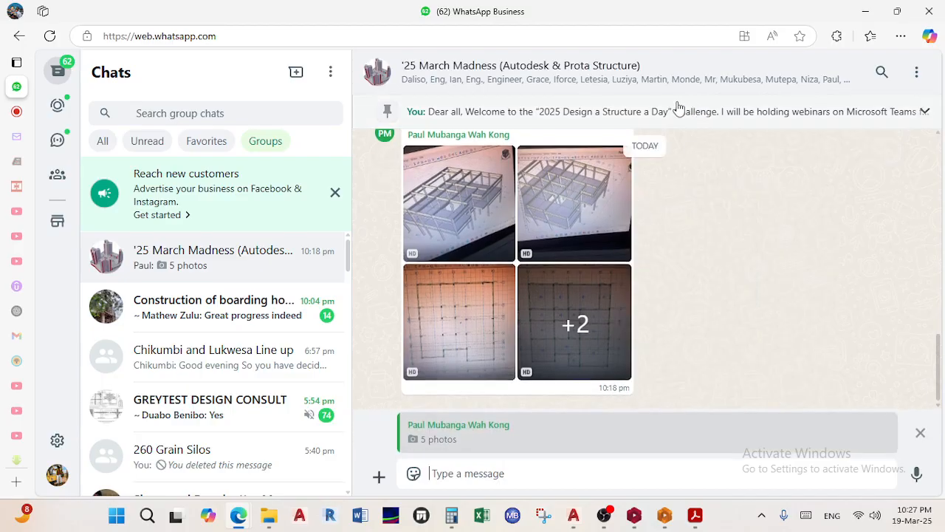
{"action": "type", "text": "Thanks for observing t"}
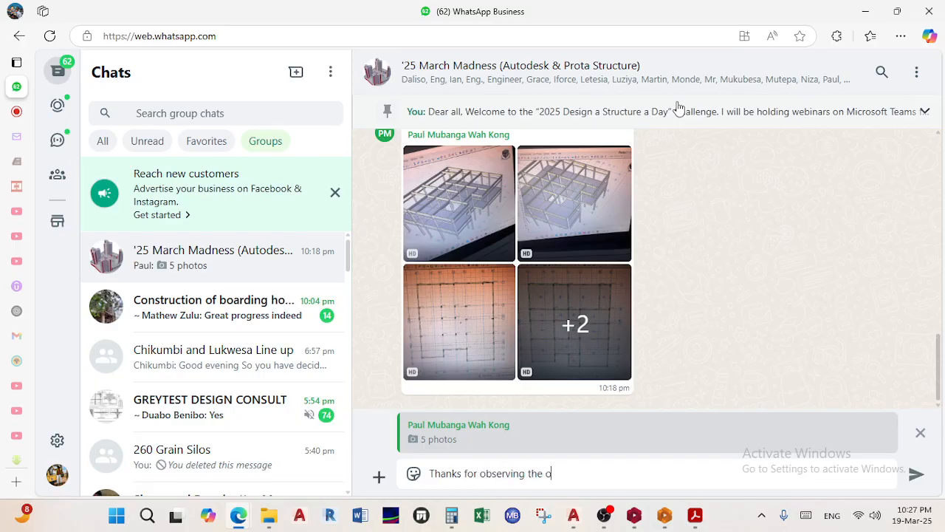
{"action": "type", "text": "he"}
{"action": "key", "text": "BackSpace"}
{"action": "key", "text": "BackSpace"}
{"action": "key", "text": "BackSpace"}
{"action": "key", "text": "BackSpace"}
{"action": "key", "text": "BackSpace"}
{"action": "key", "text": "BackSpace"}
{"action": "key", "text": "BackSpace"}
{"action": "key", "text": "BackSpace"}
{"action": "key", "text": "BackSpace"}
{"action": "key", "text": "BackSpace"}
{"action": "key", "text": "BackSpace"}
{"action": "type", "text": "sion of the balcony"}
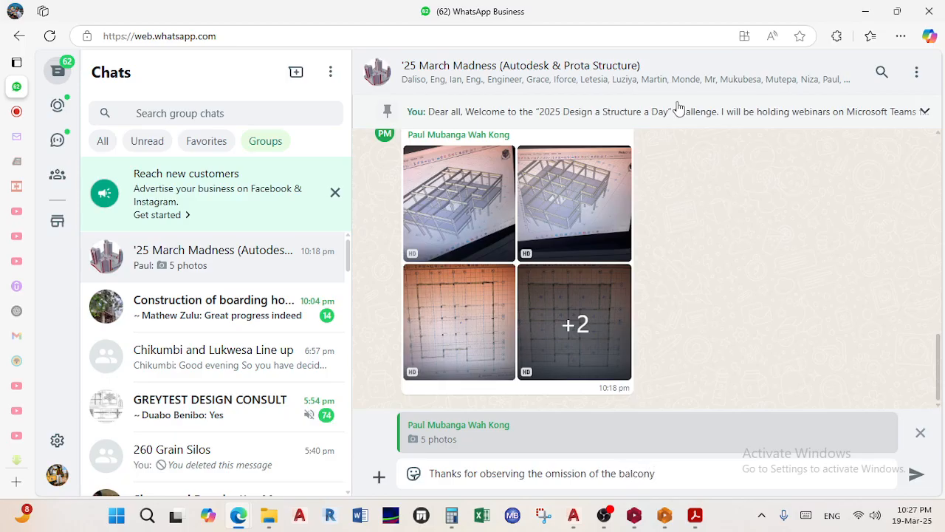
{"action": "type", "text": "!"}
{"action": "key", "text": "Return"}
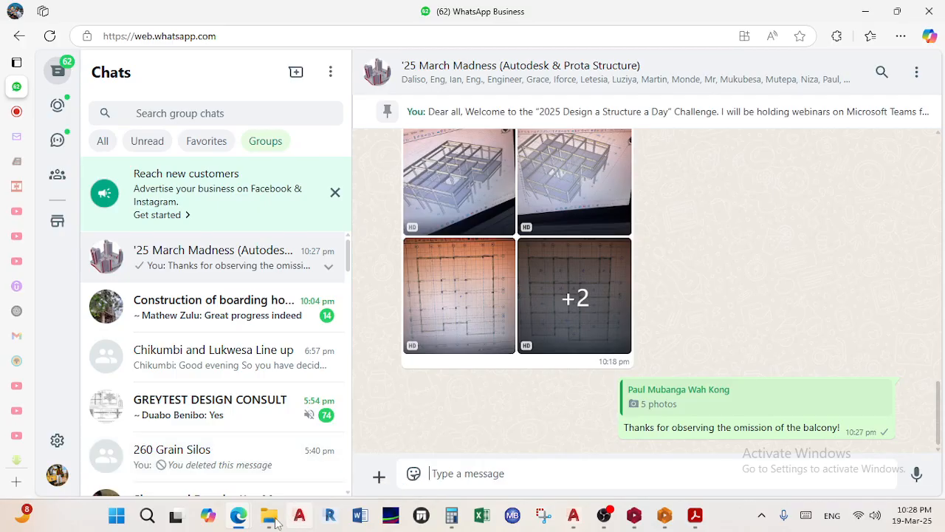
Bring the OBS Studio recorder window to the front
{"action": "mouse_move", "coordinate": [243, 516]}
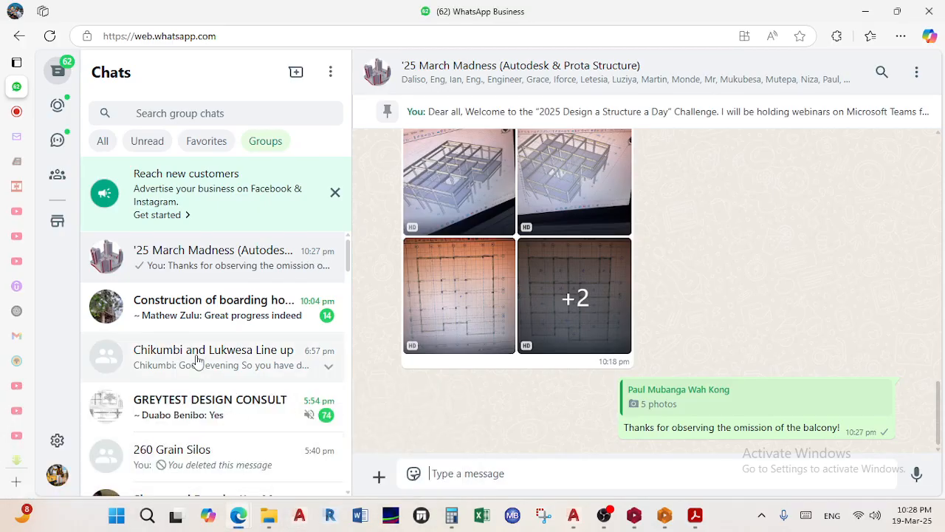
{"action": "mouse_move", "coordinate": [35, 110]}
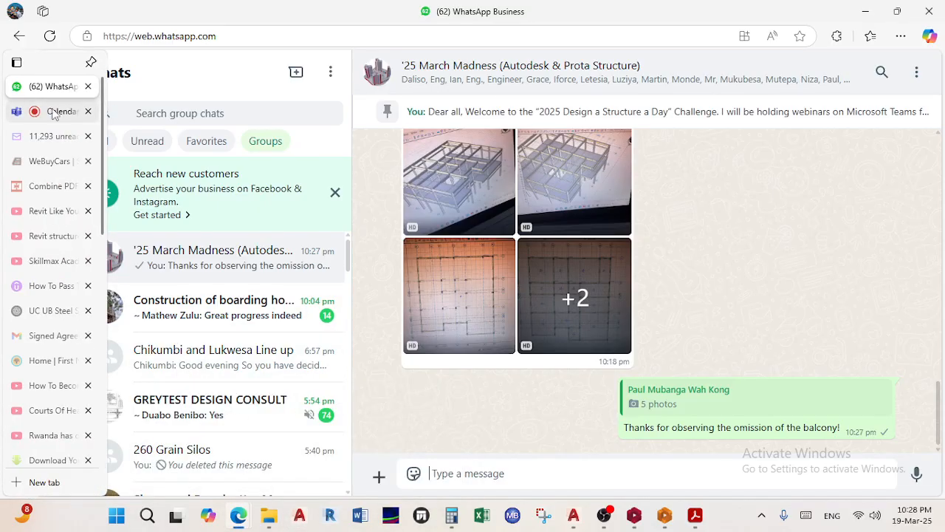
{"action": "left_click", "coordinate": [605, 517]}
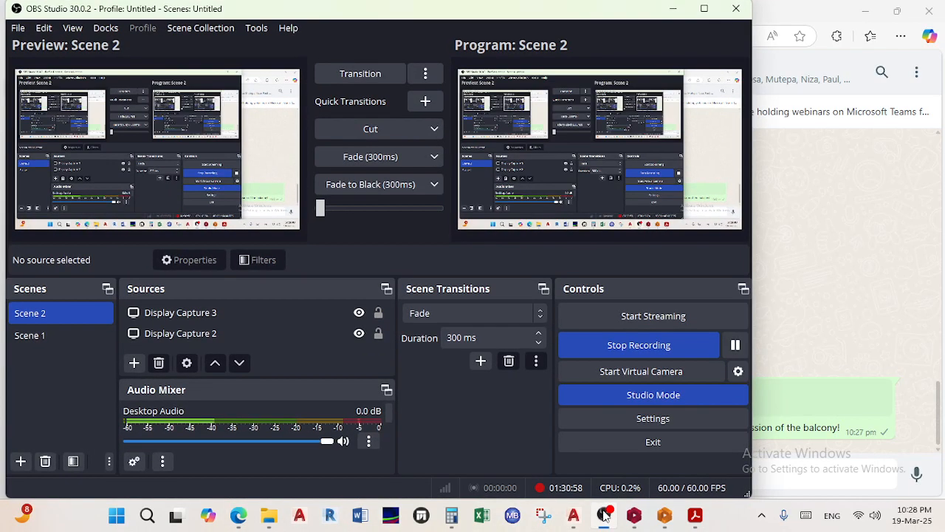